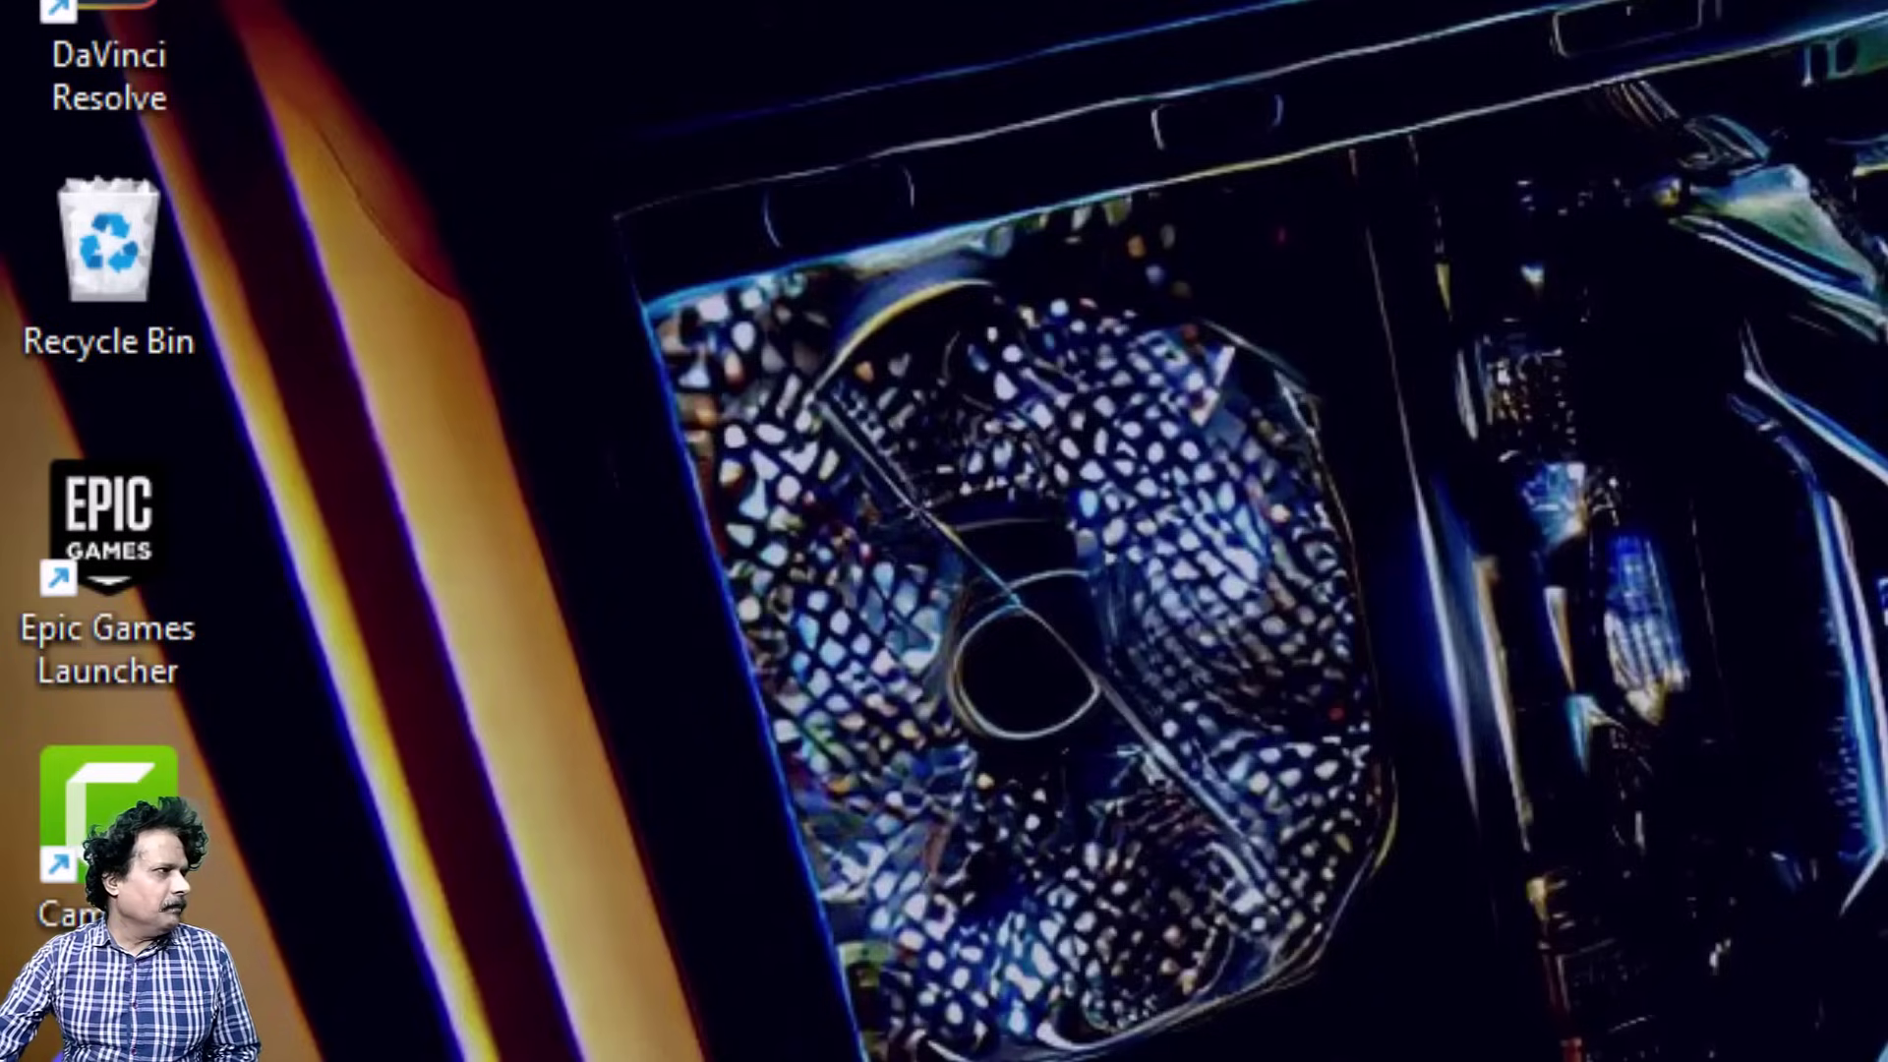
# Launch Unreal Engine 5.6.0 from the Epic Games Launcher and create a Film / Video & Live Events project named Modeling_Practice.
pyautogui.doubleClick(112, 582)
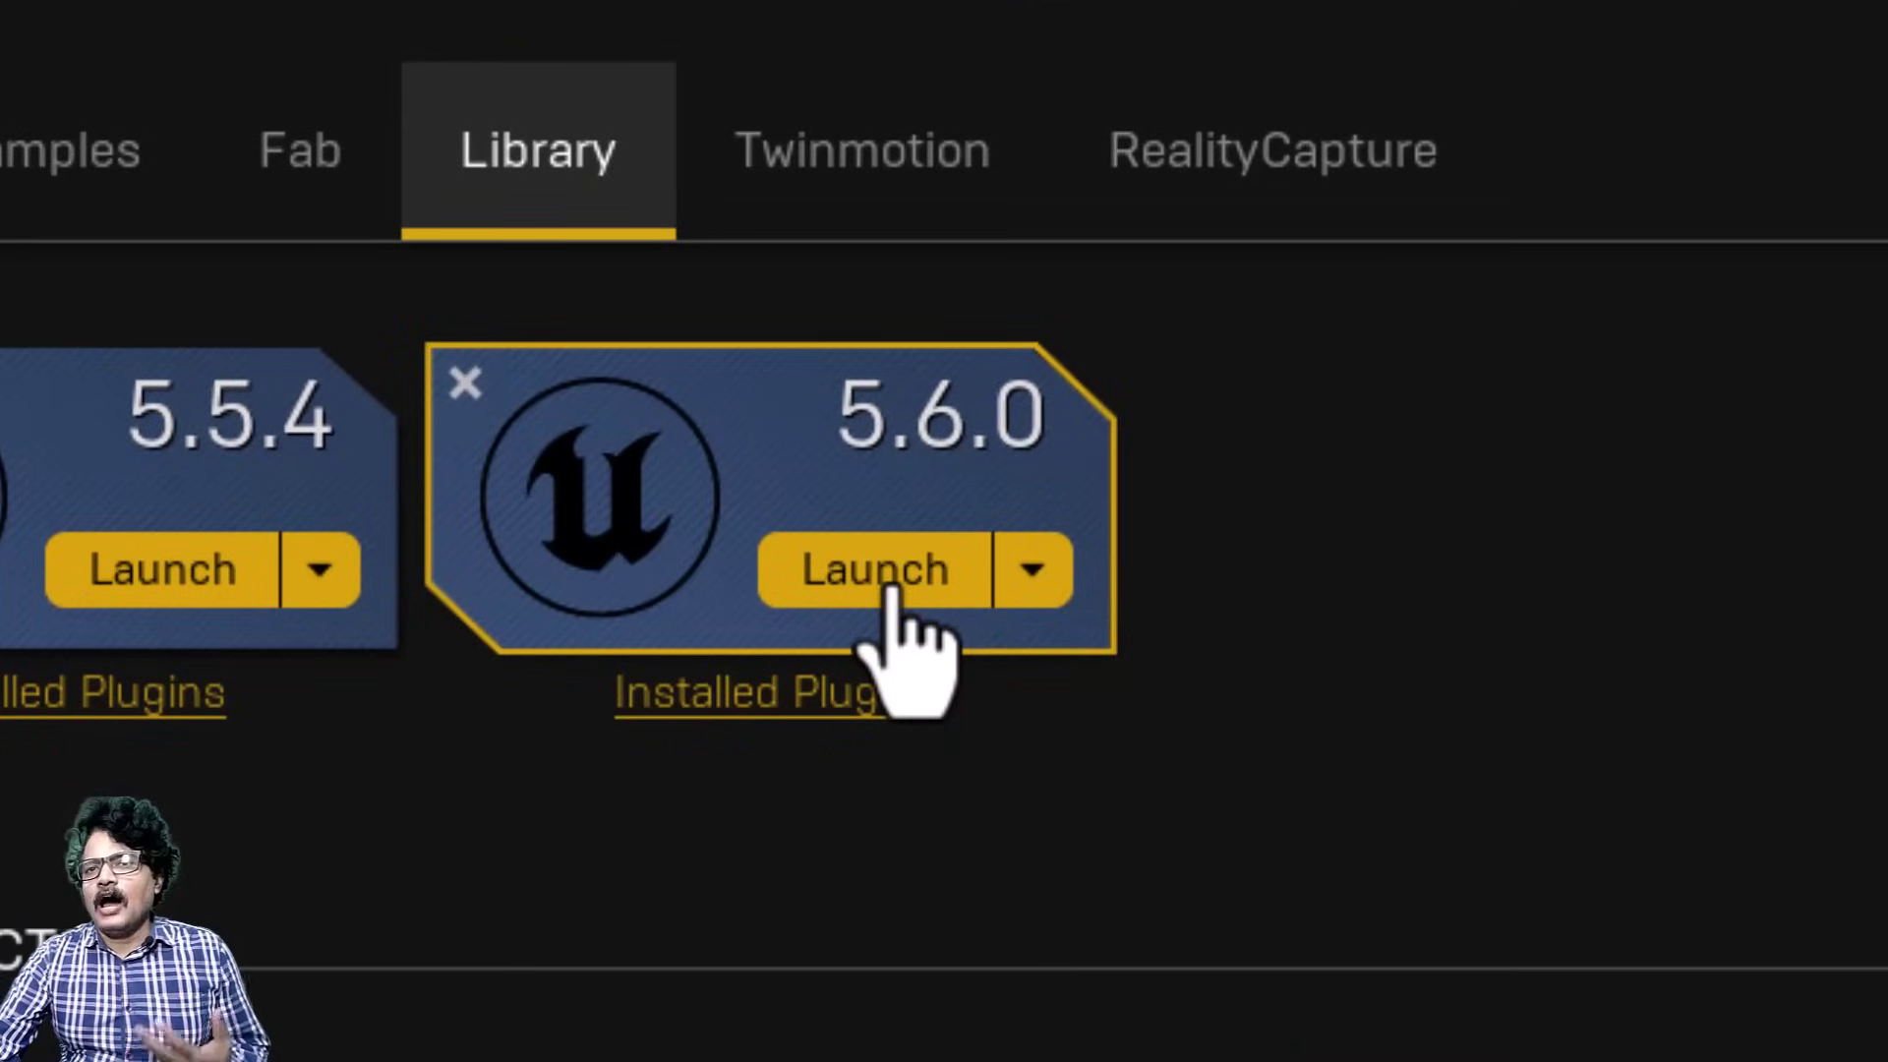
pyautogui.click(891, 588)
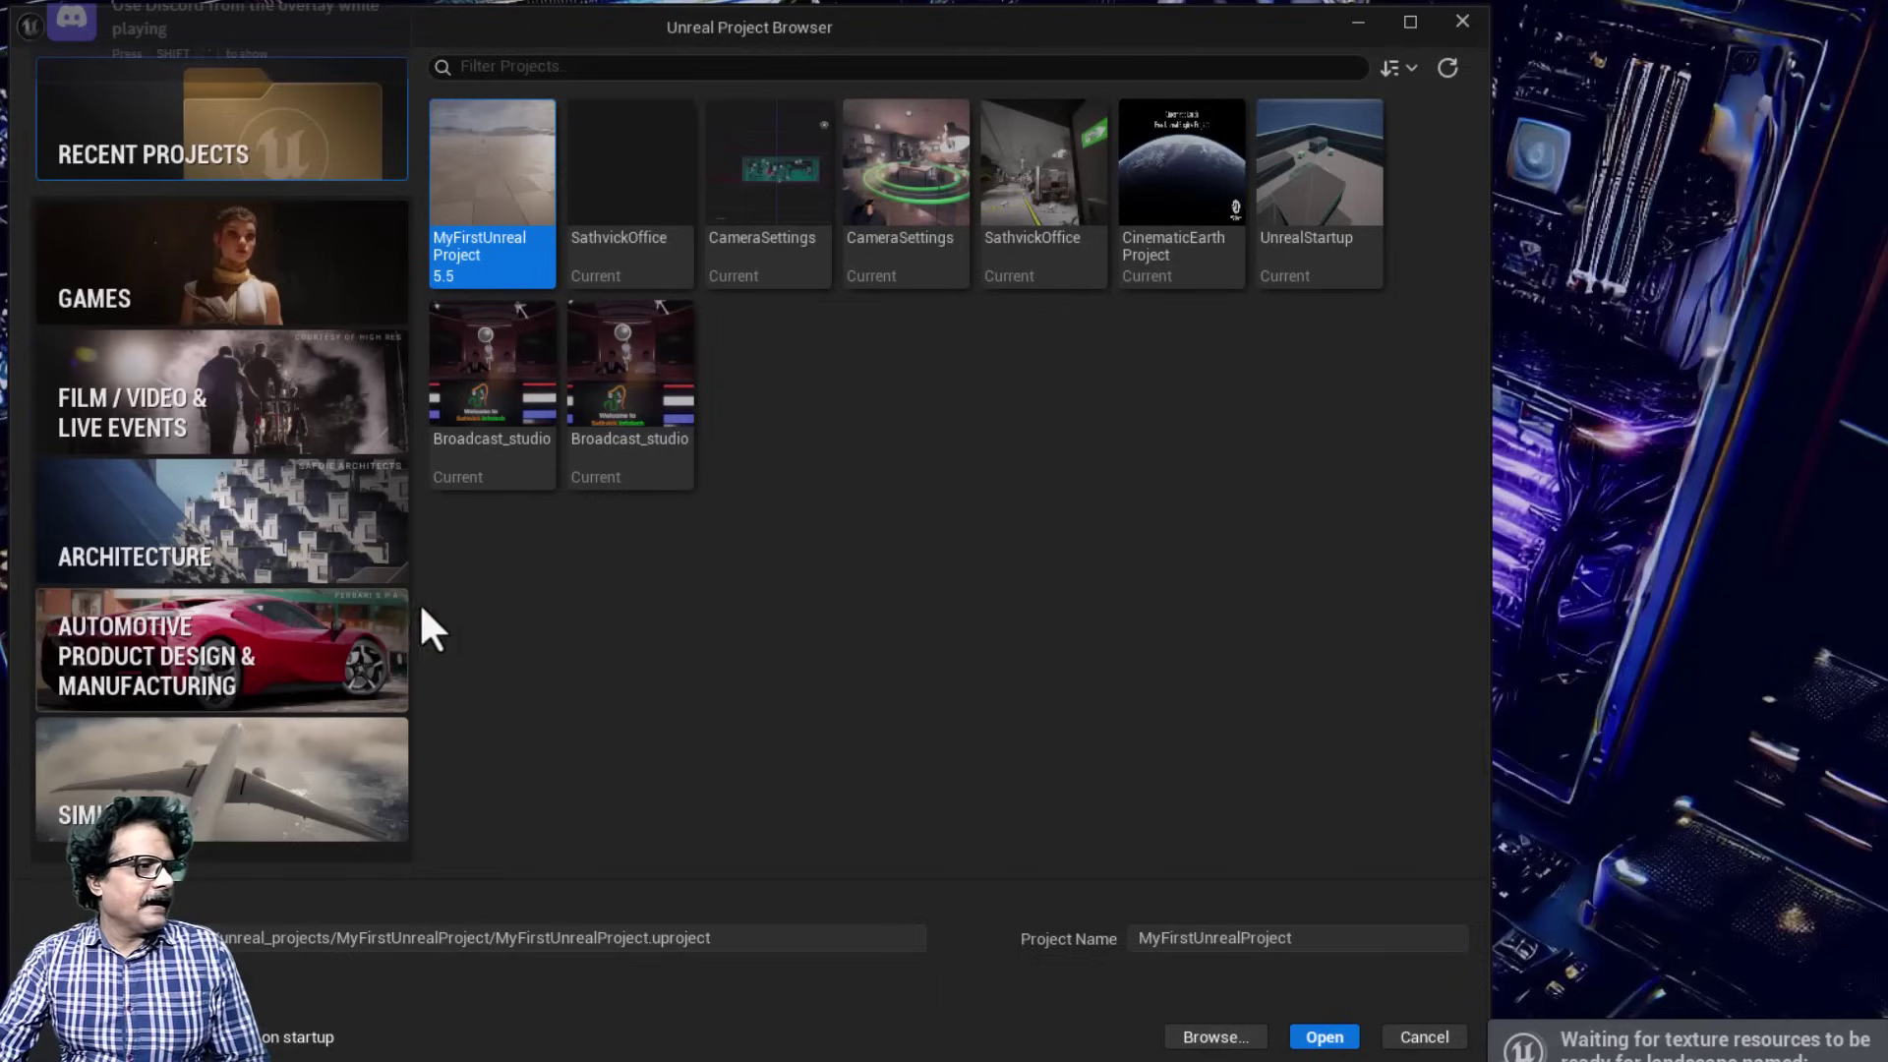
pyautogui.click(202, 414)
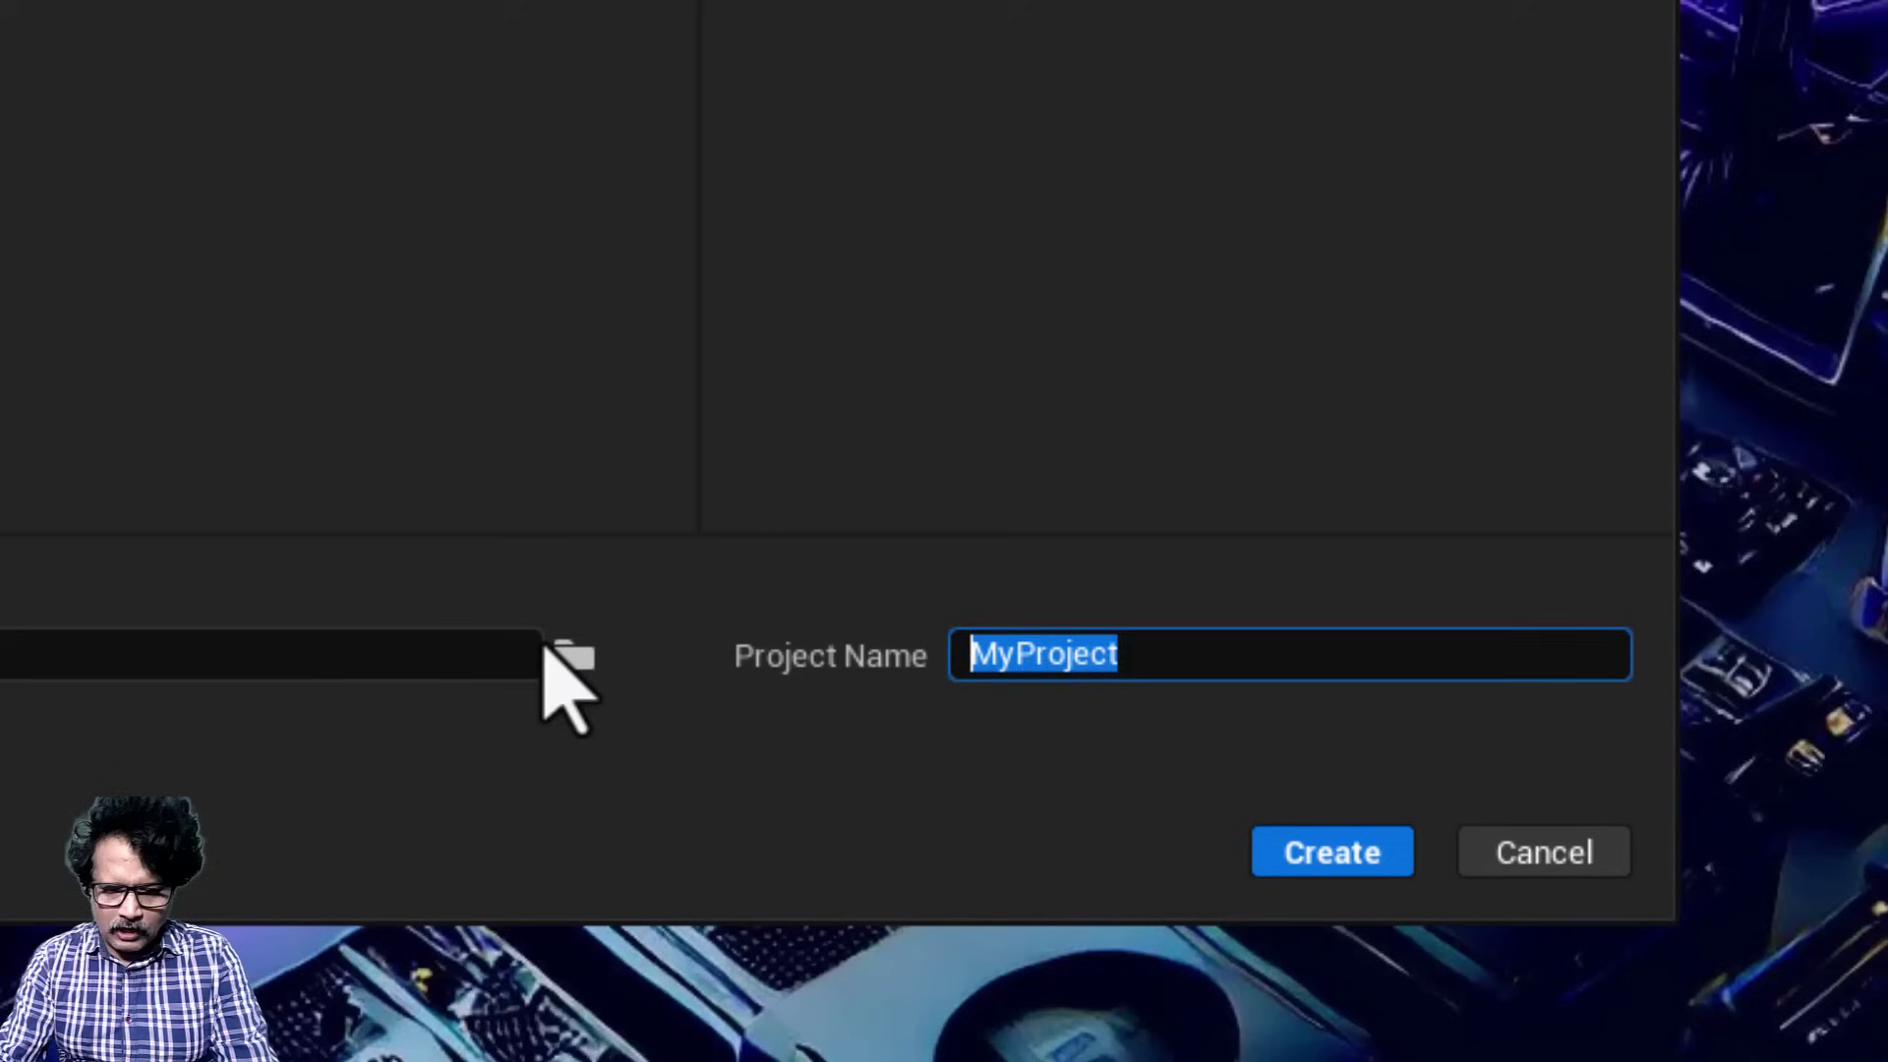
pyautogui.write('Modeling_Practice')
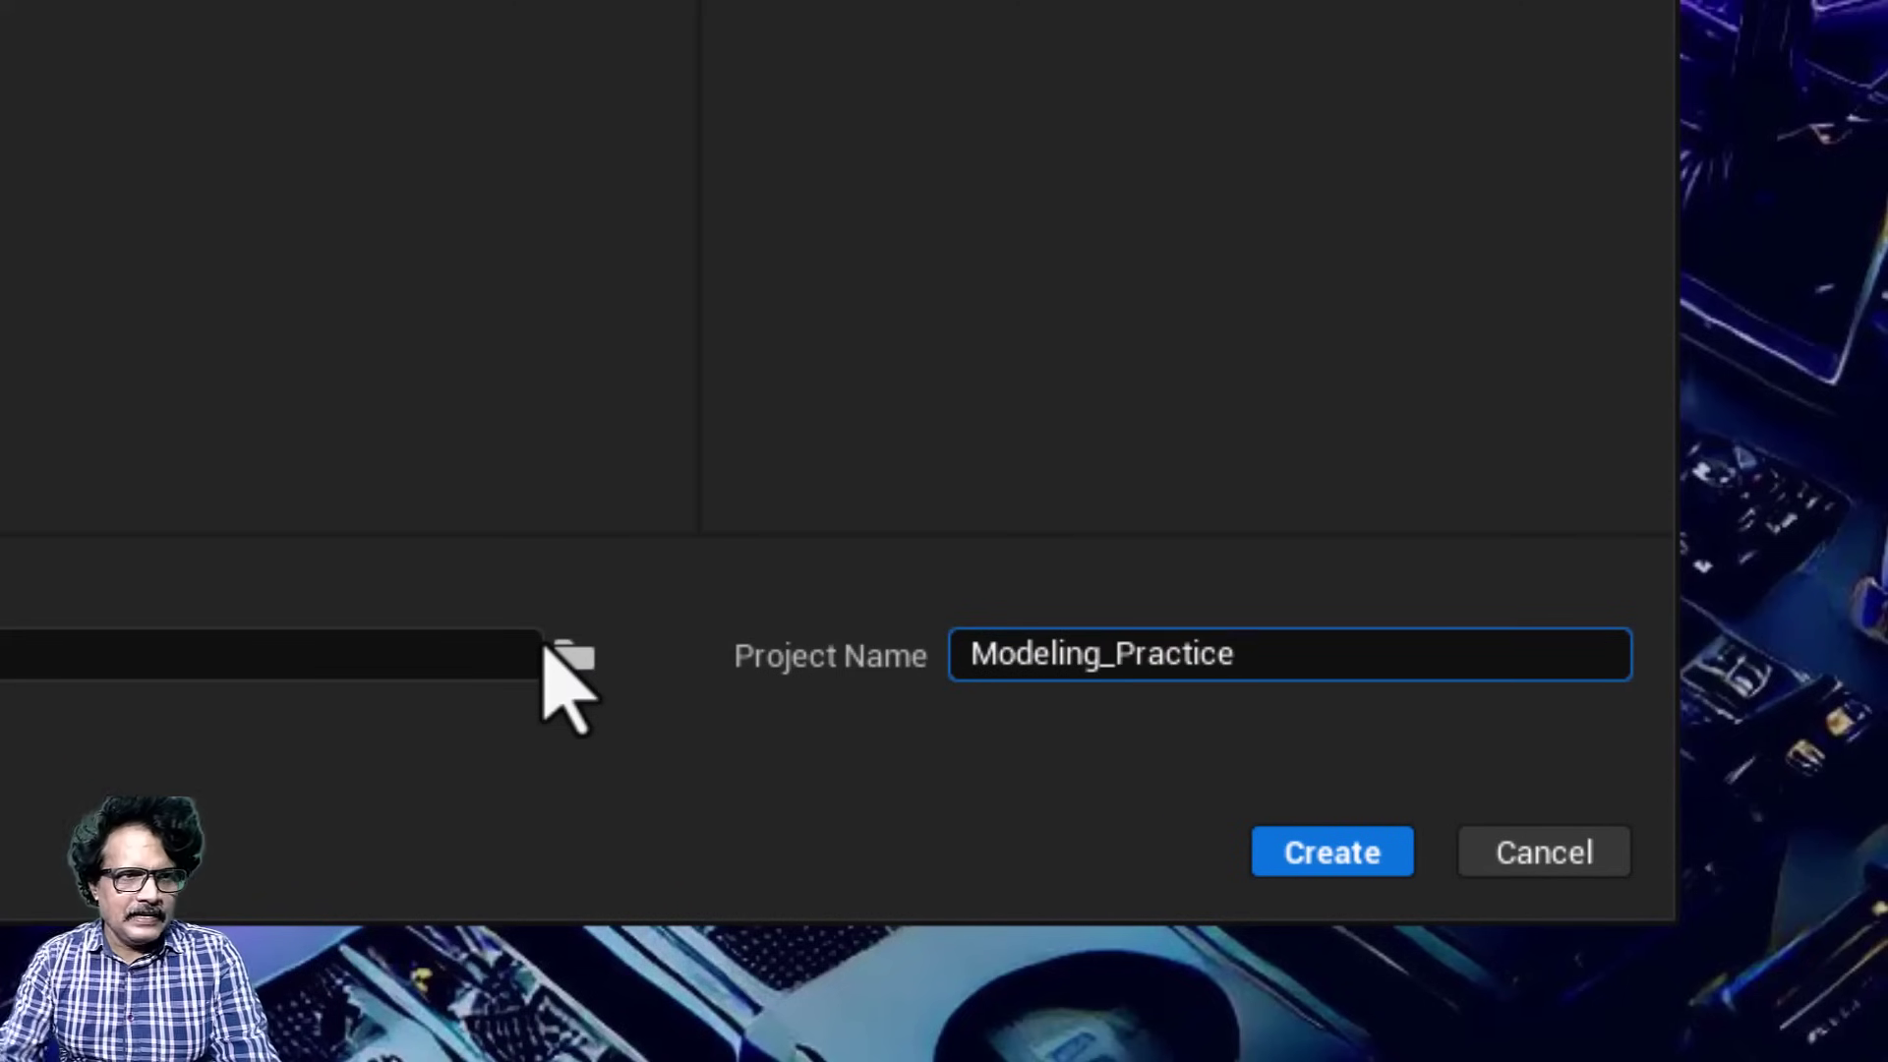
pyautogui.click(1308, 856)
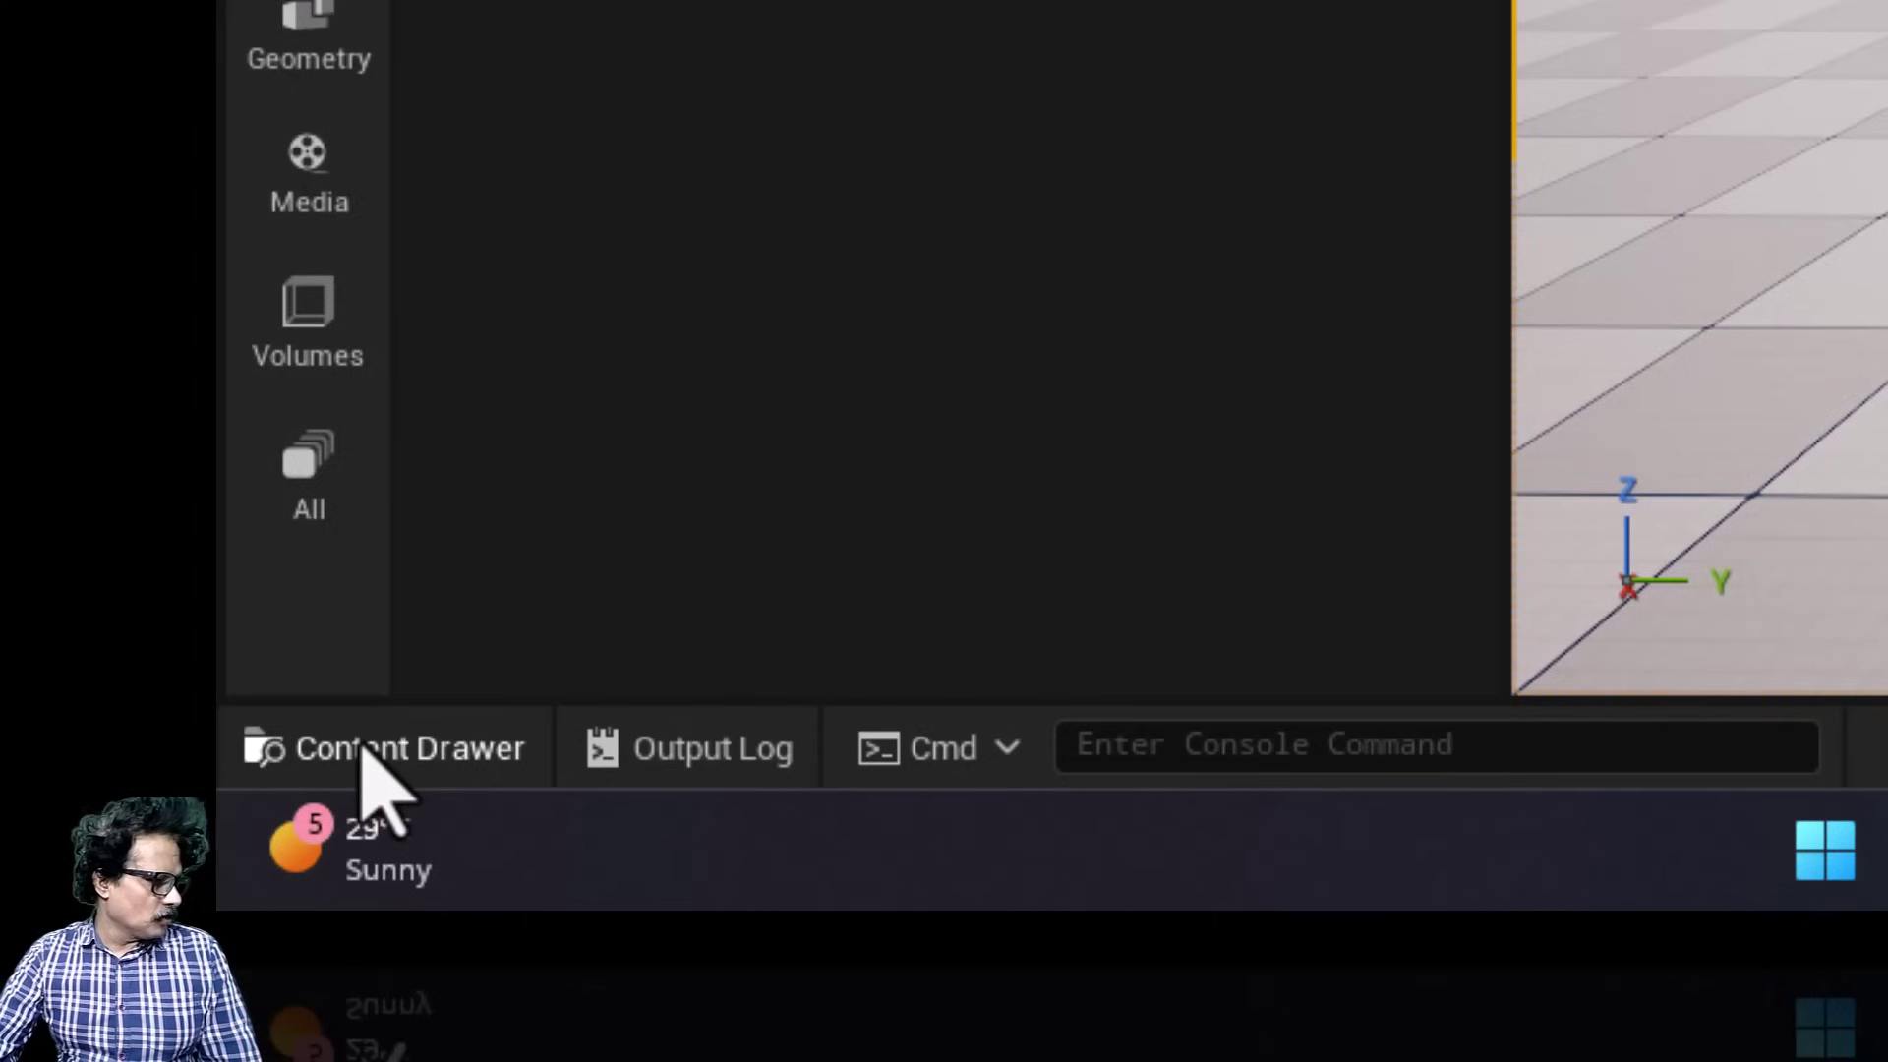
# Look into the project's Content folder and create a new level from the Empty Level template.
pyautogui.click(362, 747)
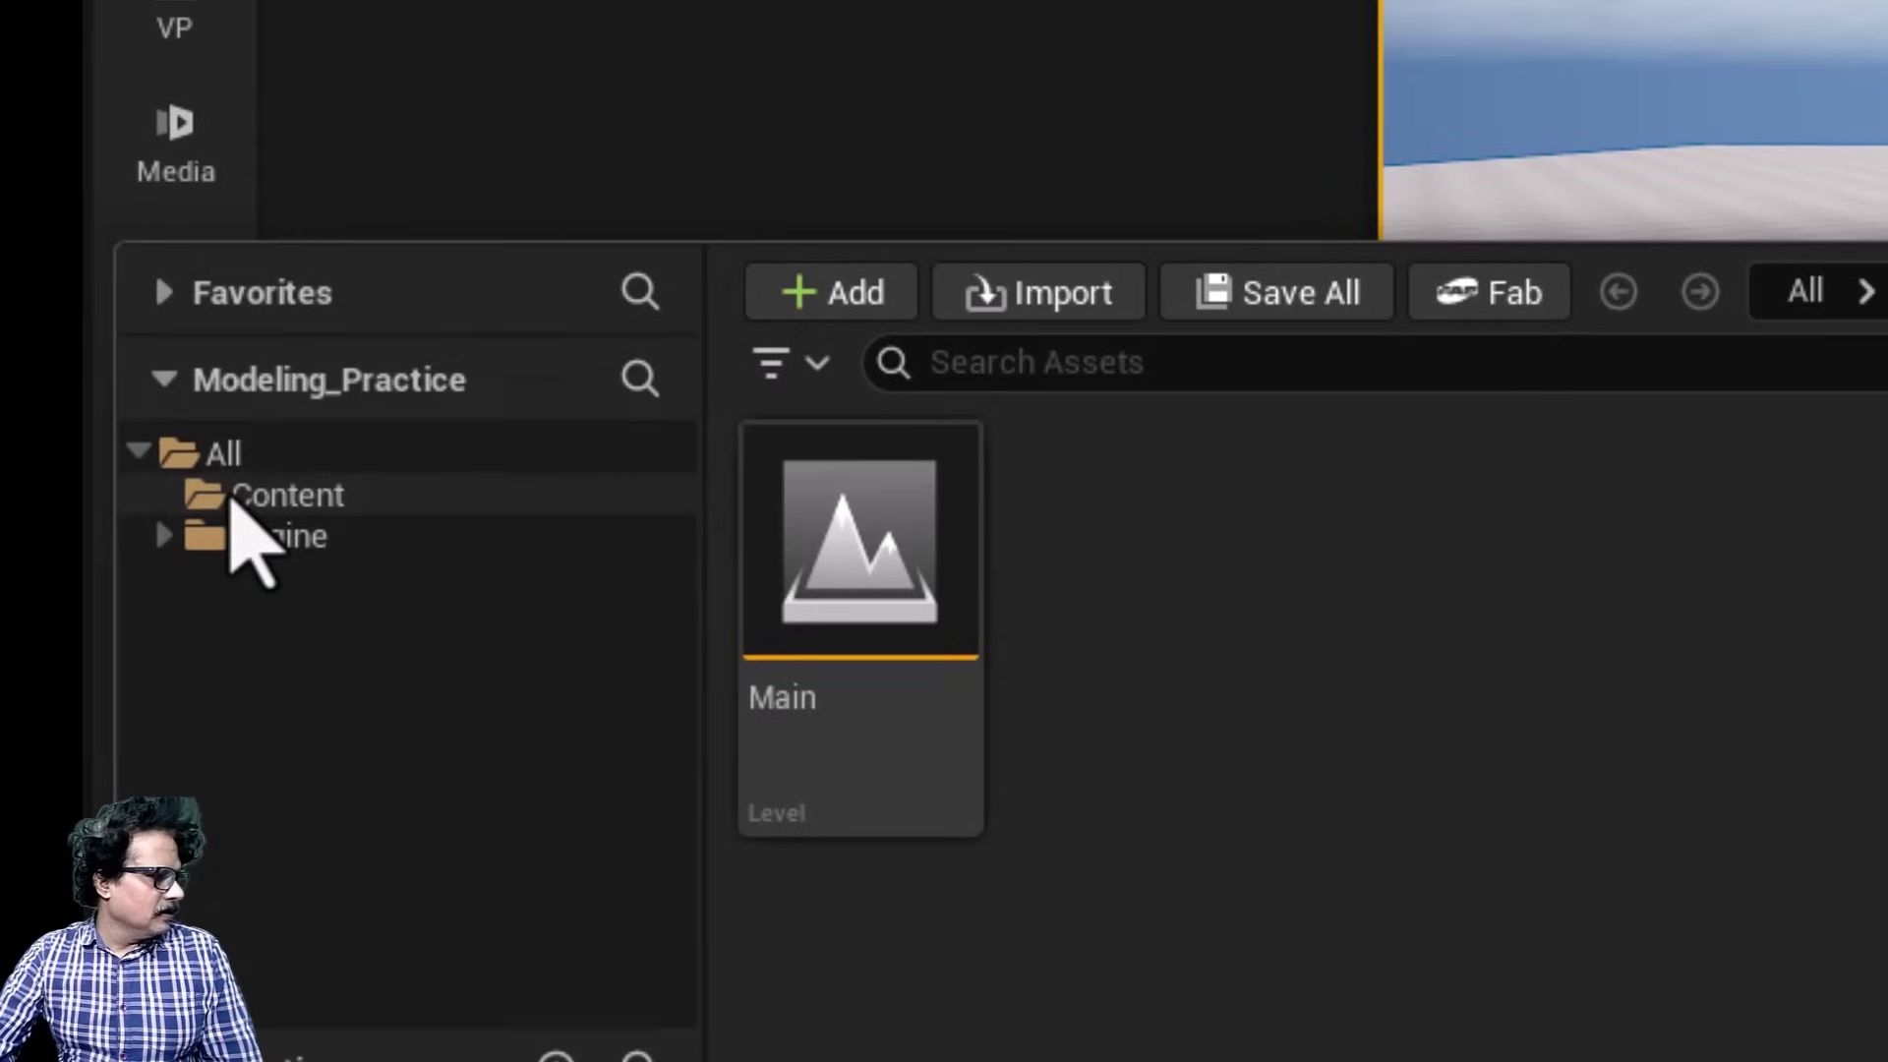
pyautogui.click(236, 500)
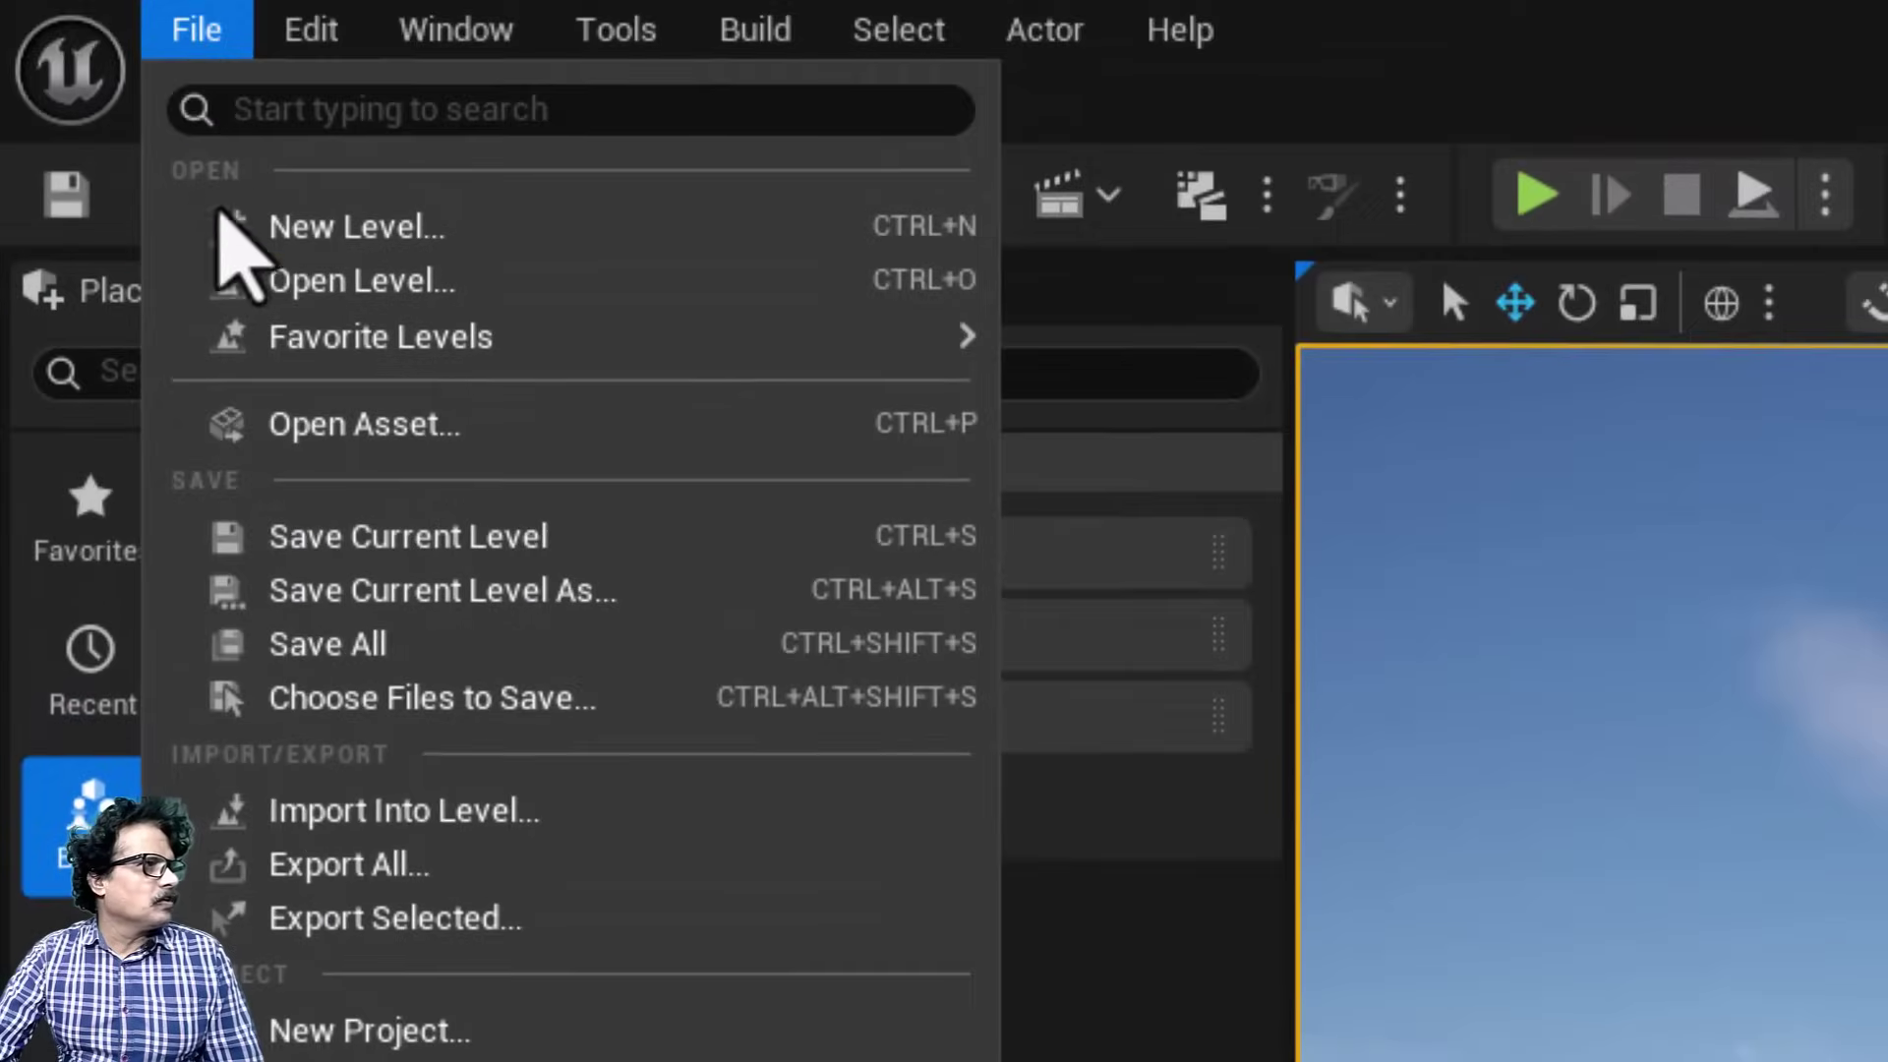
pyautogui.click(222, 210)
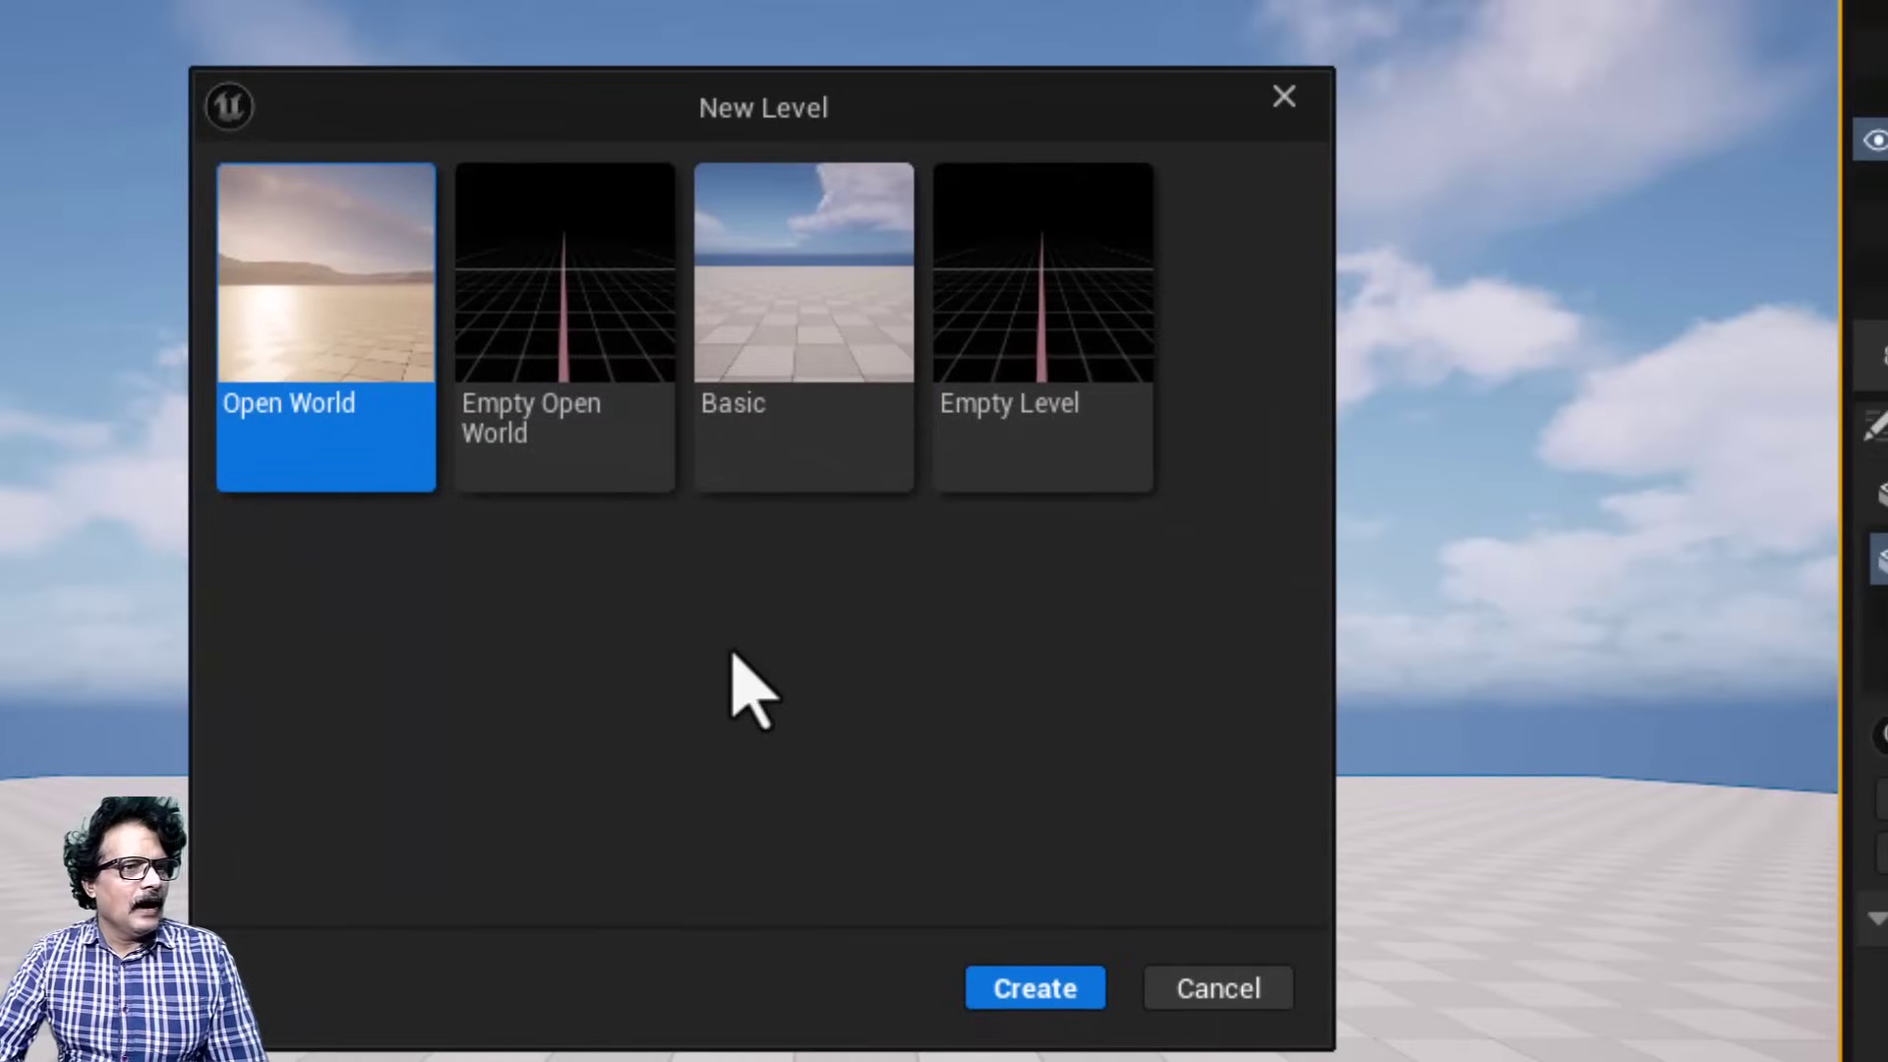
pyautogui.click(987, 300)
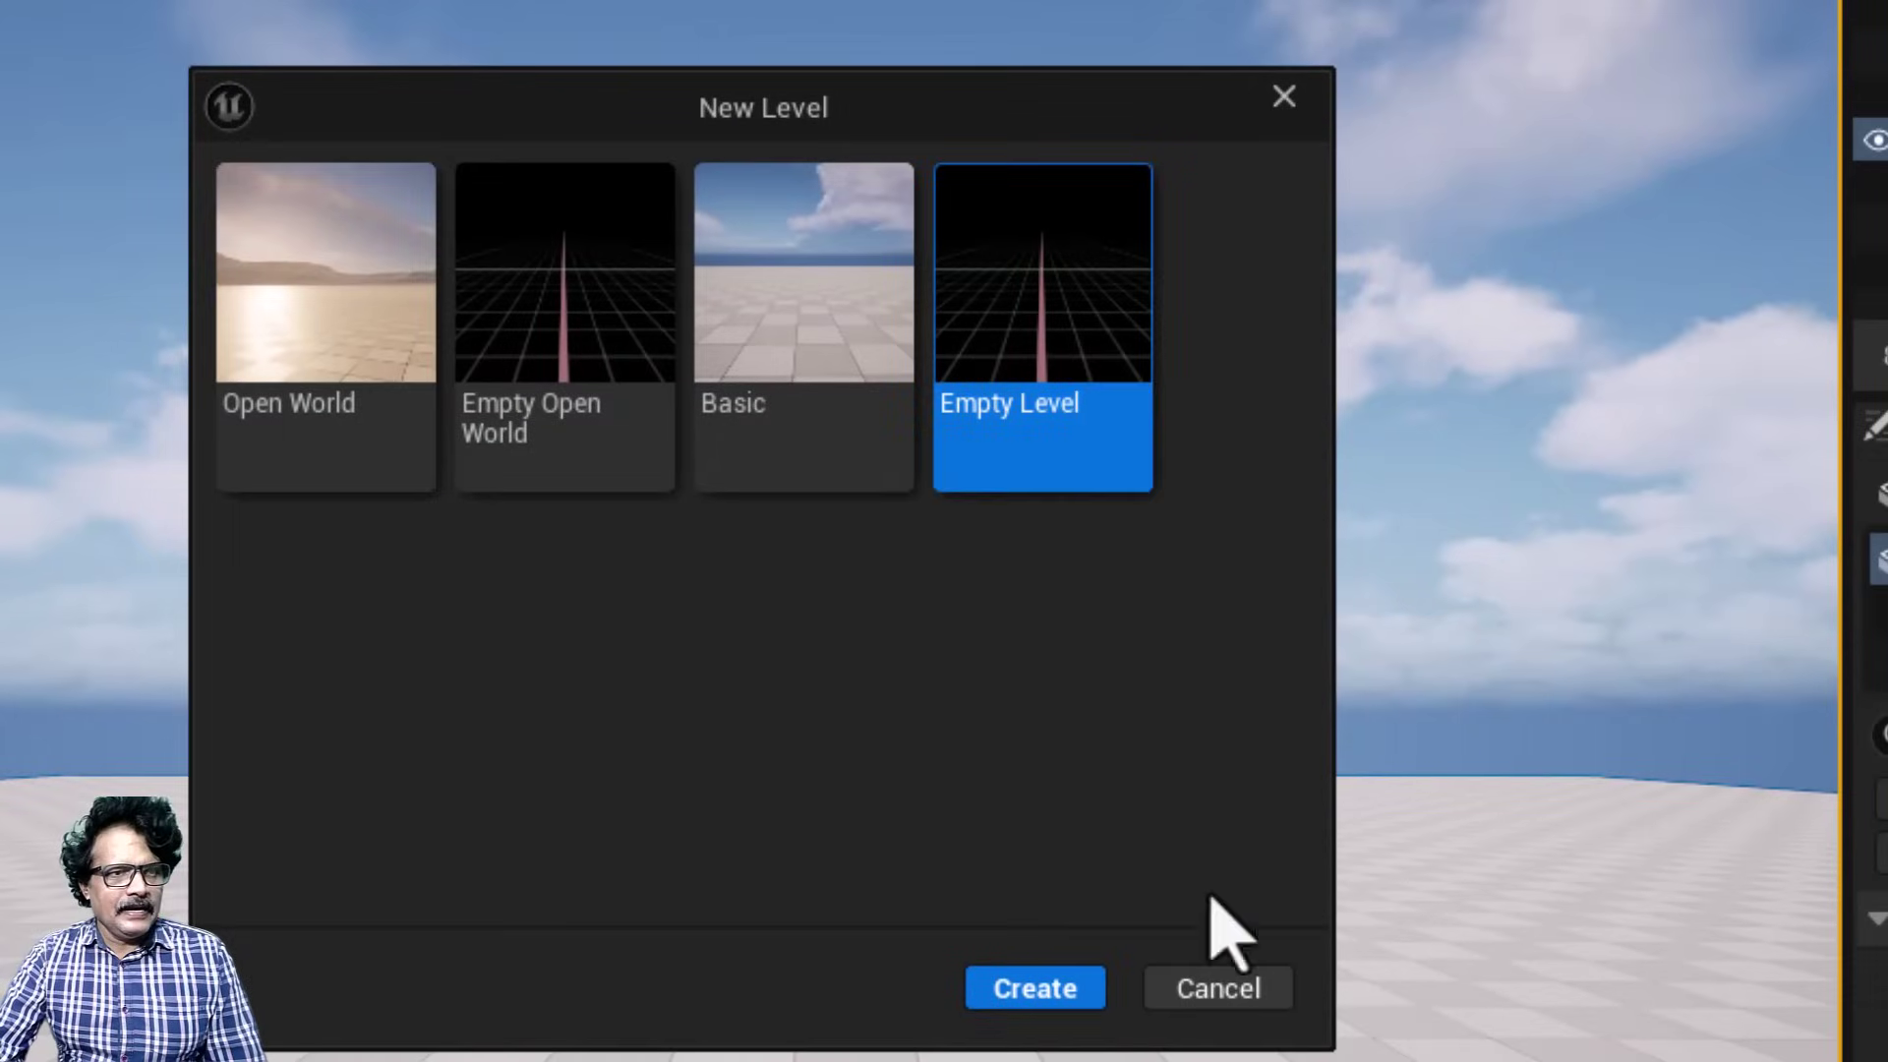
pyautogui.click(1031, 988)
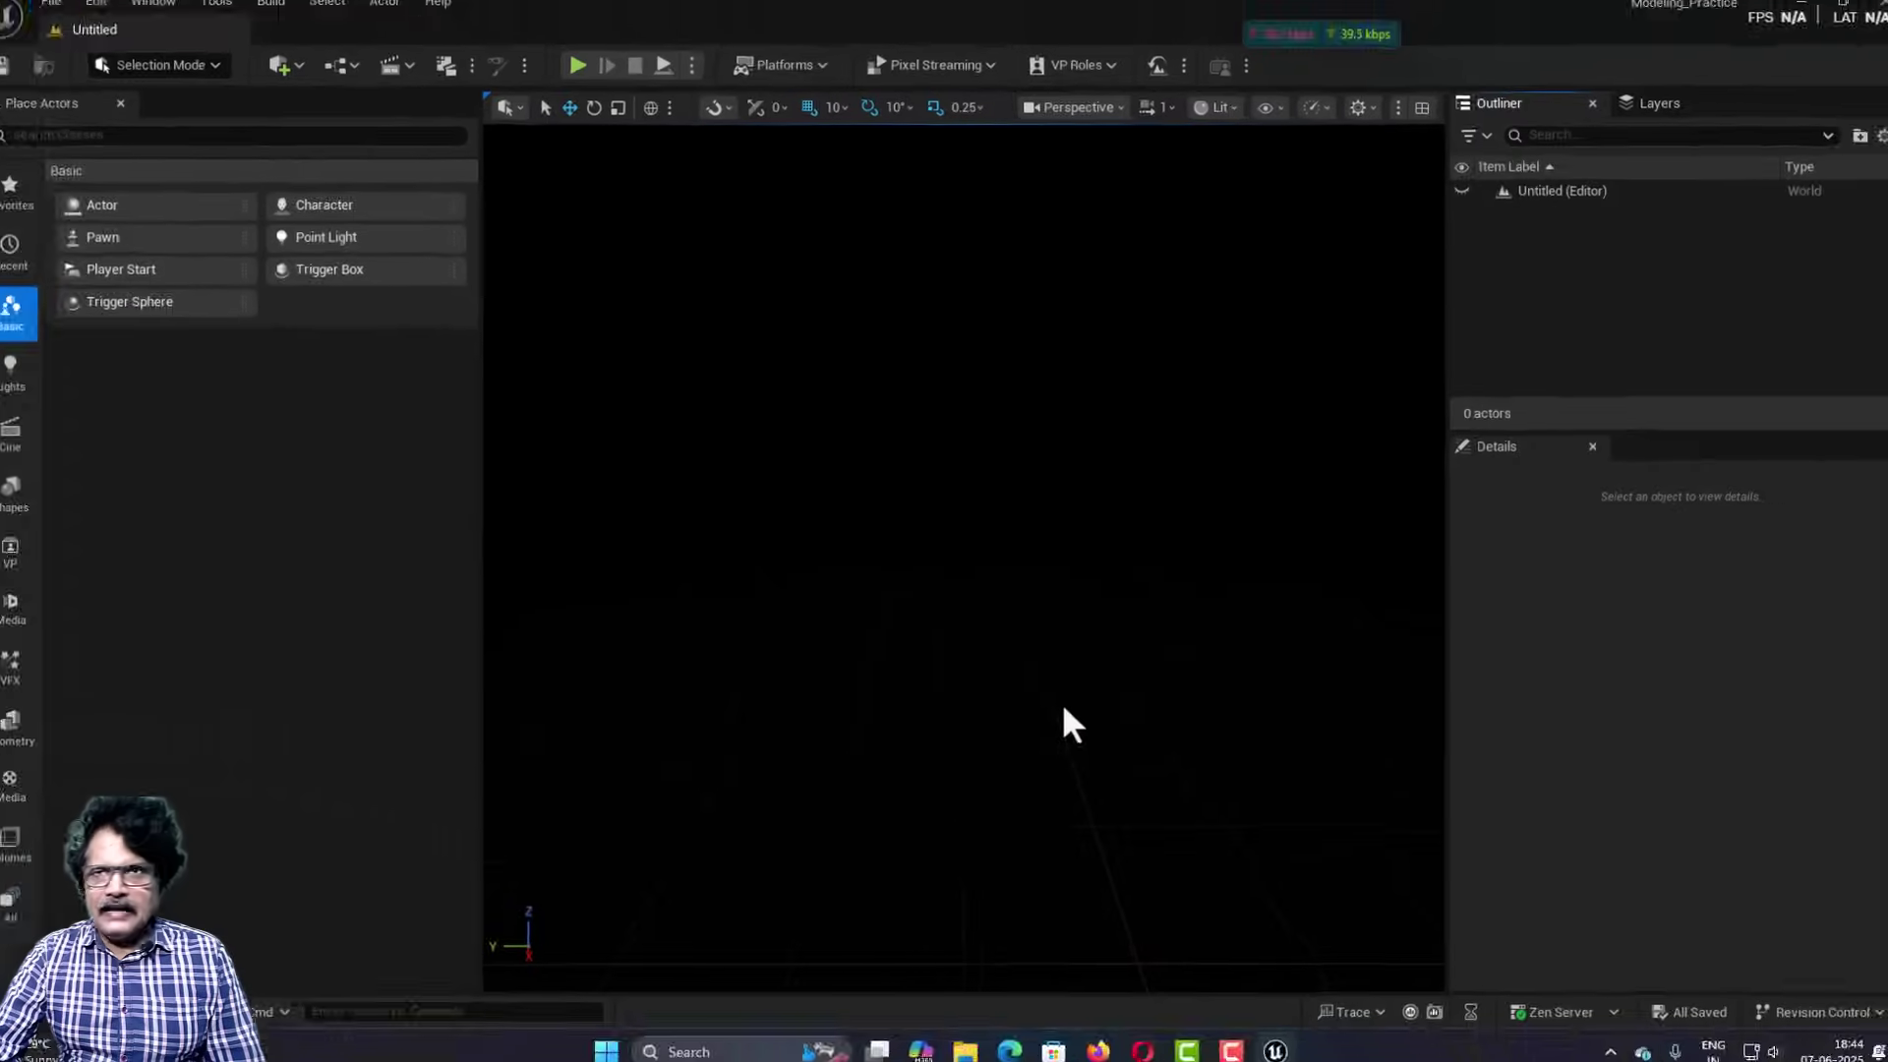
# Begin saving the current level under a new name and create a Maps folder inside Content as its destination.
pyautogui.click(59, 16)
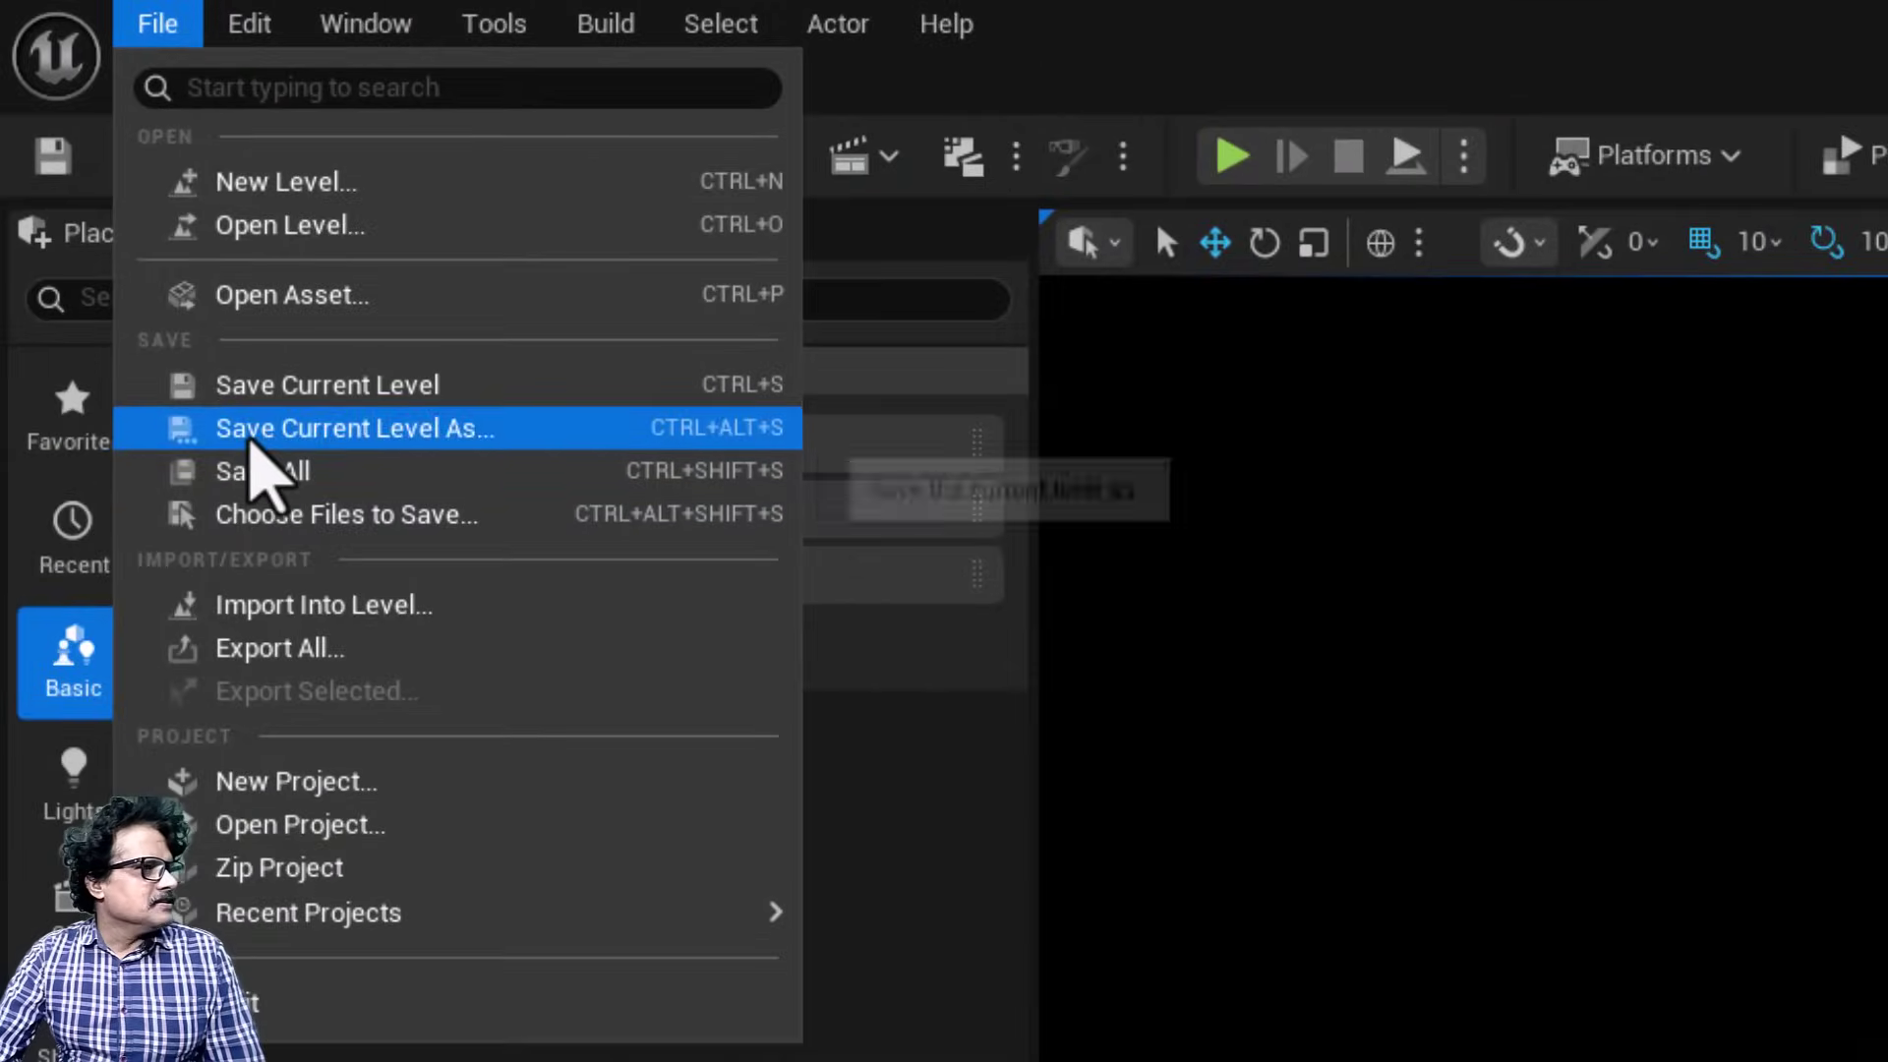
pyautogui.click(248, 430)
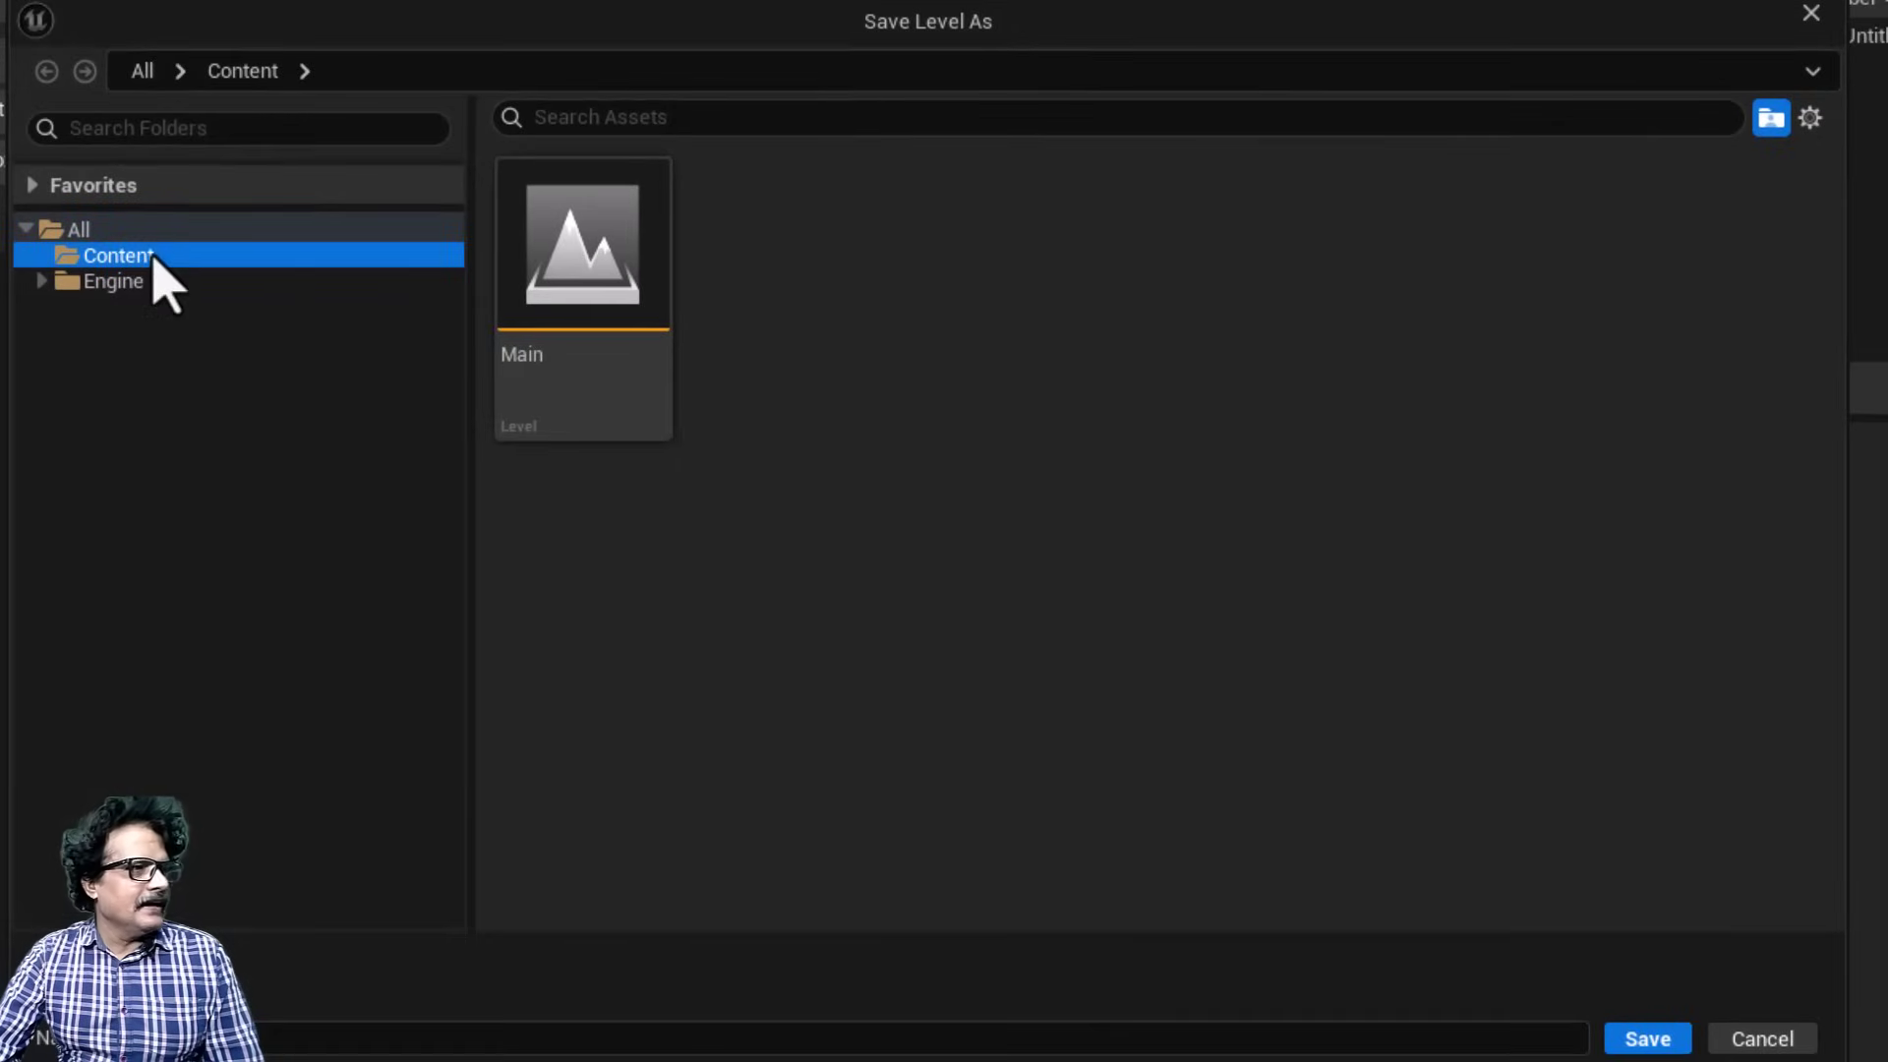
pyautogui.rightClick(1106, 514)
pyautogui.click(1052, 524)
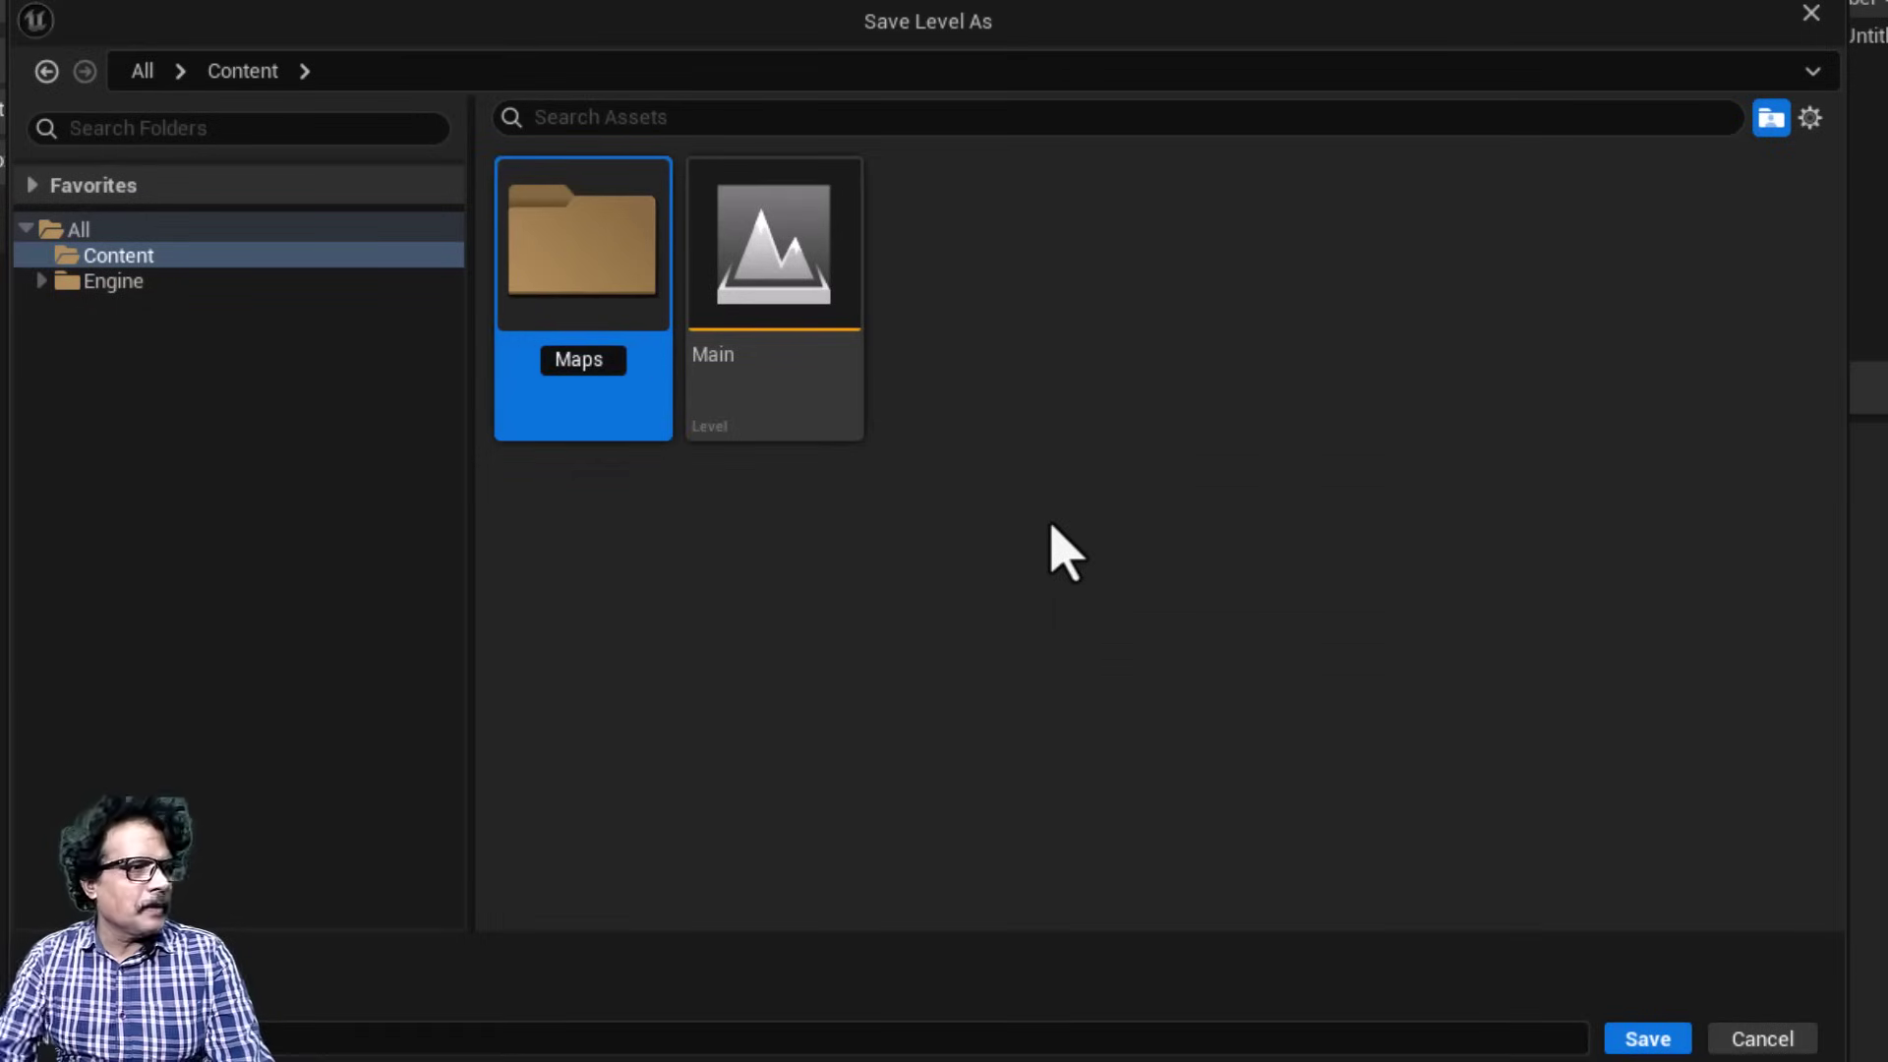
pyautogui.doubleClick(620, 261)
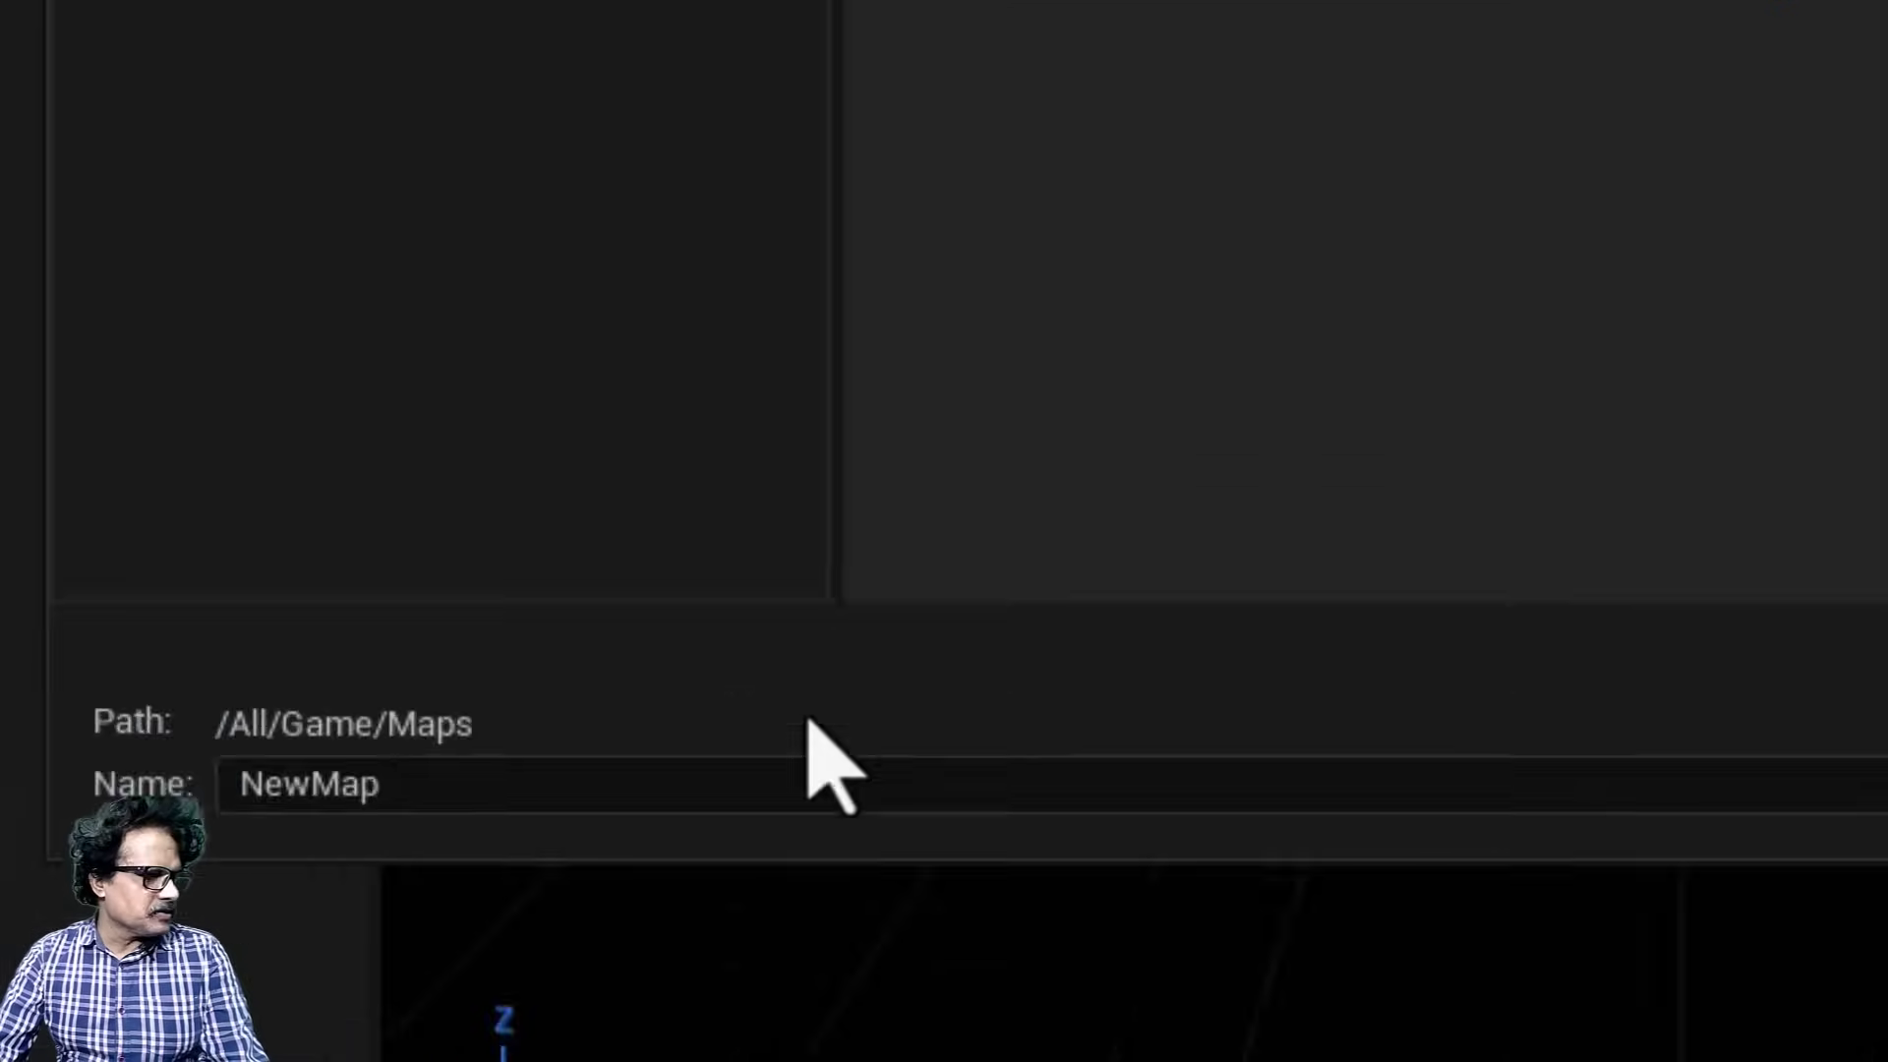
# Name the level Modeling_Practice and save it in the Maps folder.
pyautogui.click(718, 654)
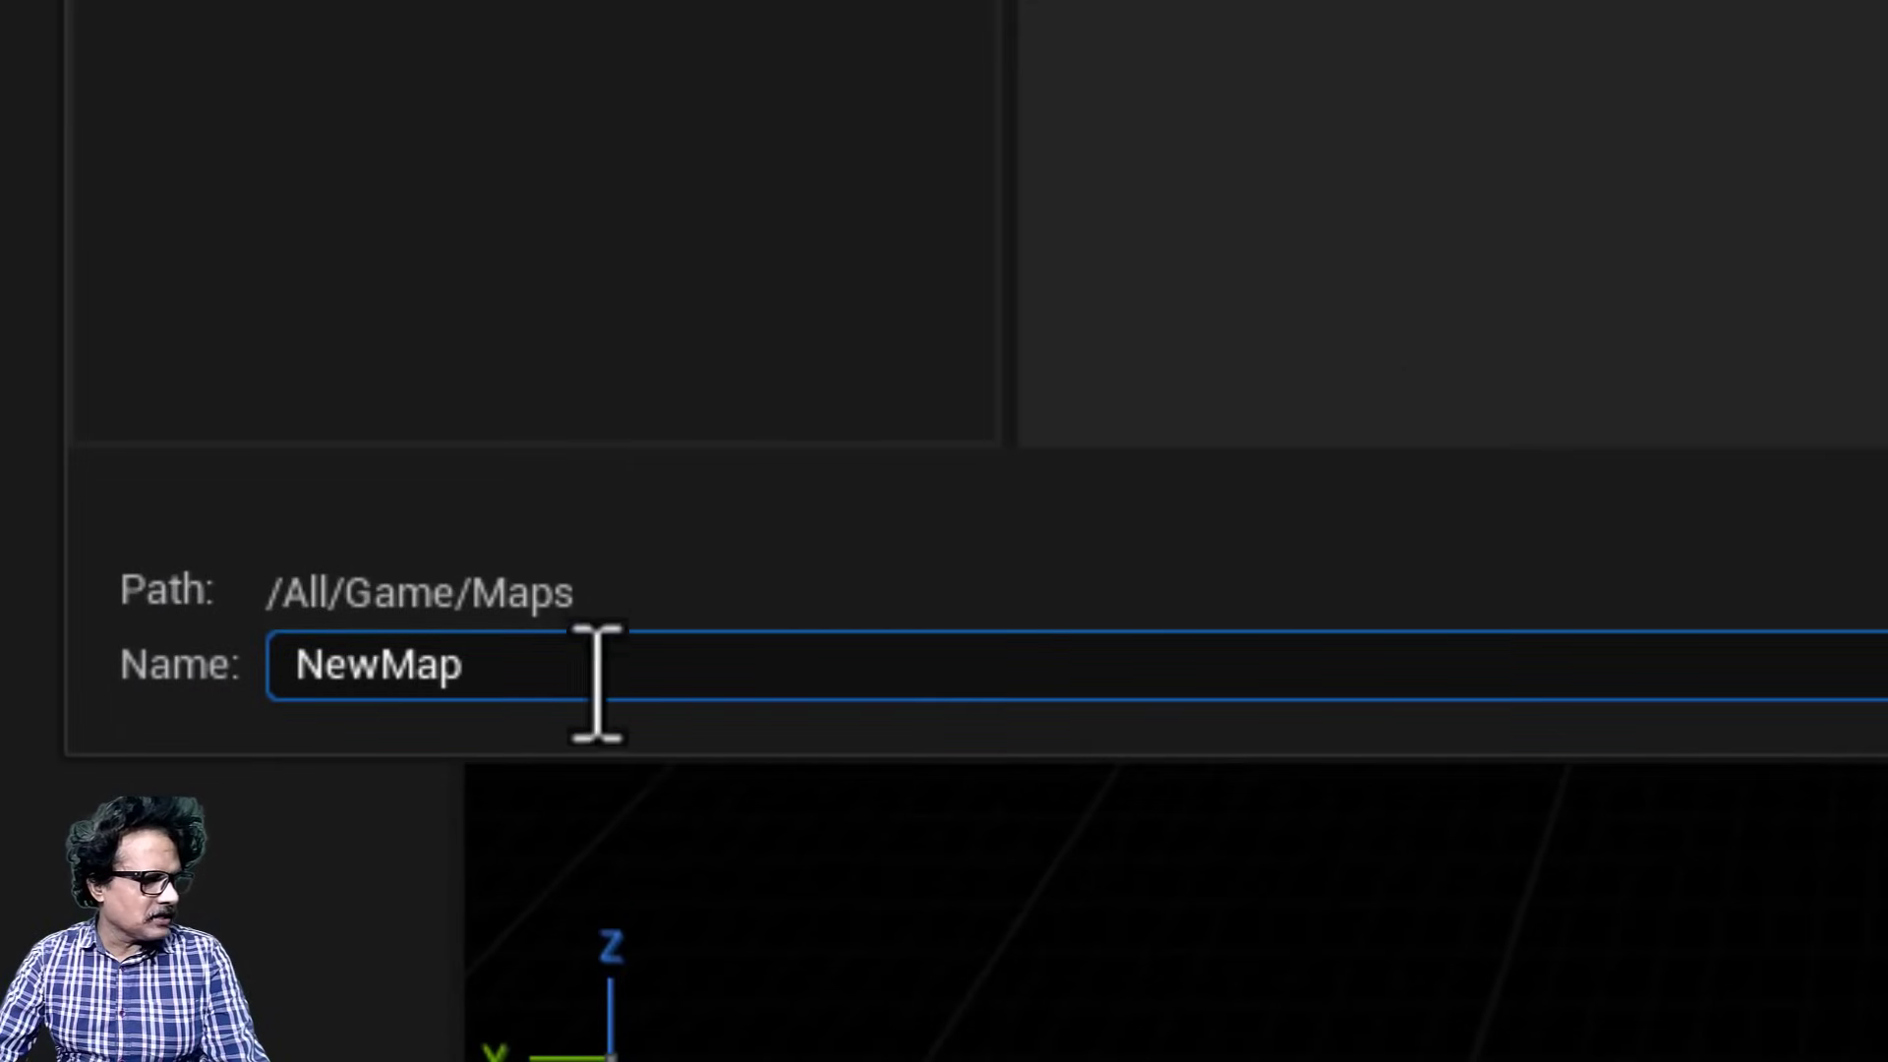
pyautogui.hotkey('shift', 'Left')
pyautogui.hotkey('shift', 'Left')
pyautogui.hotkey('shift', 'Left')
pyautogui.hotkey('ctrl', 'a')
pyautogui.write('Modeling_Practice')
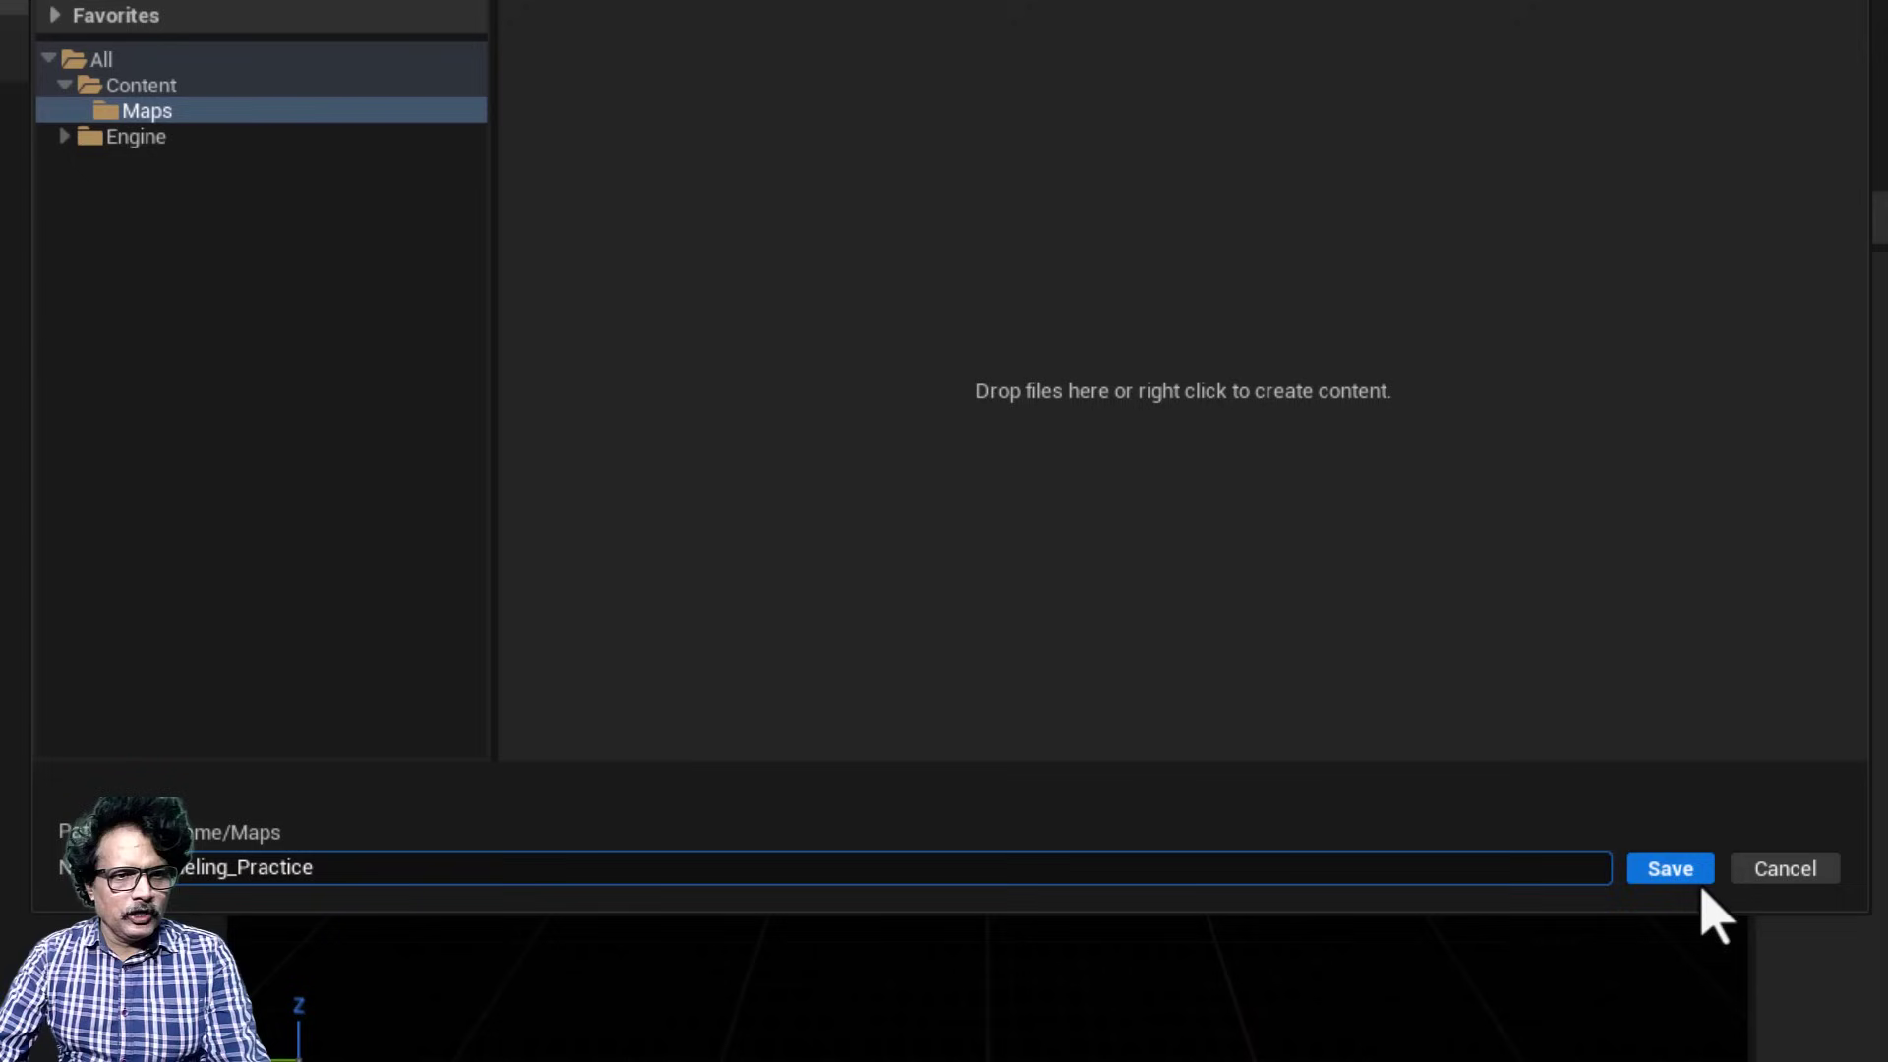
pyautogui.click(1684, 875)
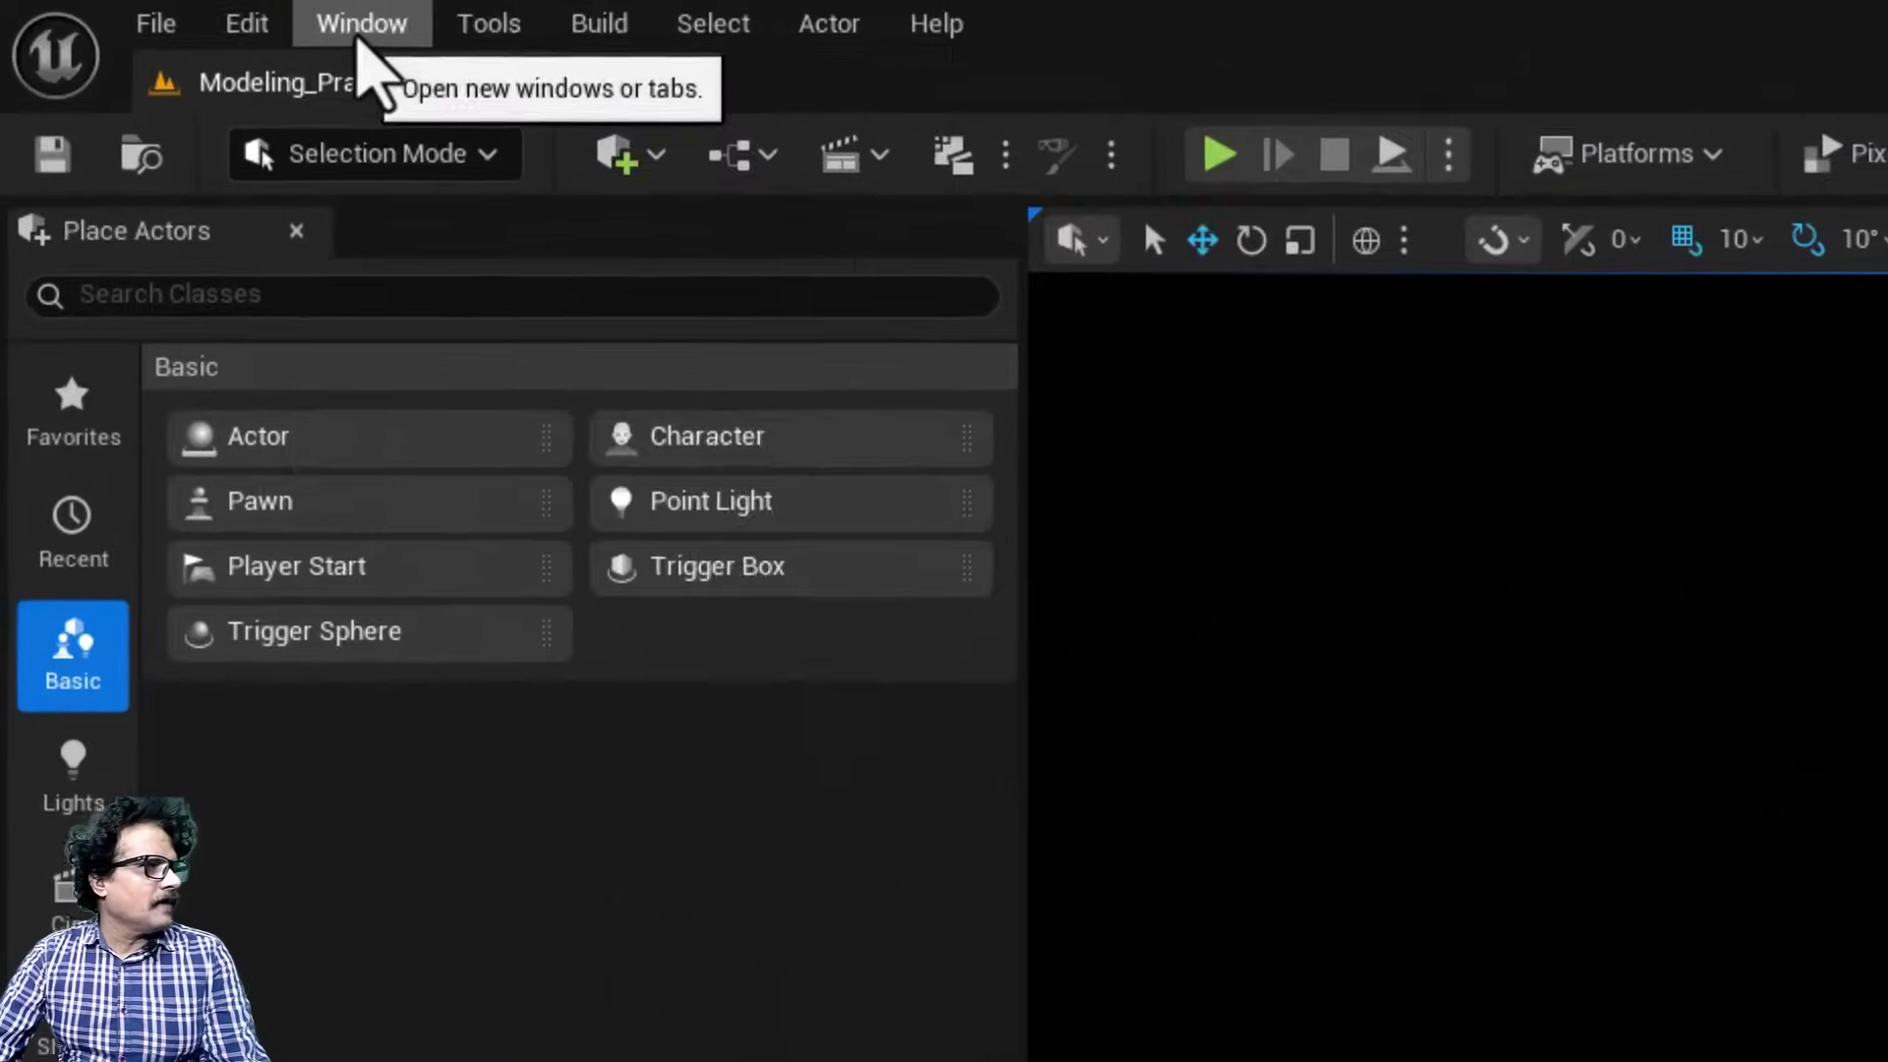
# Use the Env. Light Mixer to add a sky light, directional light, sky atmosphere, volumetric cloud and height fog to the level.
pyautogui.click(175, 13)
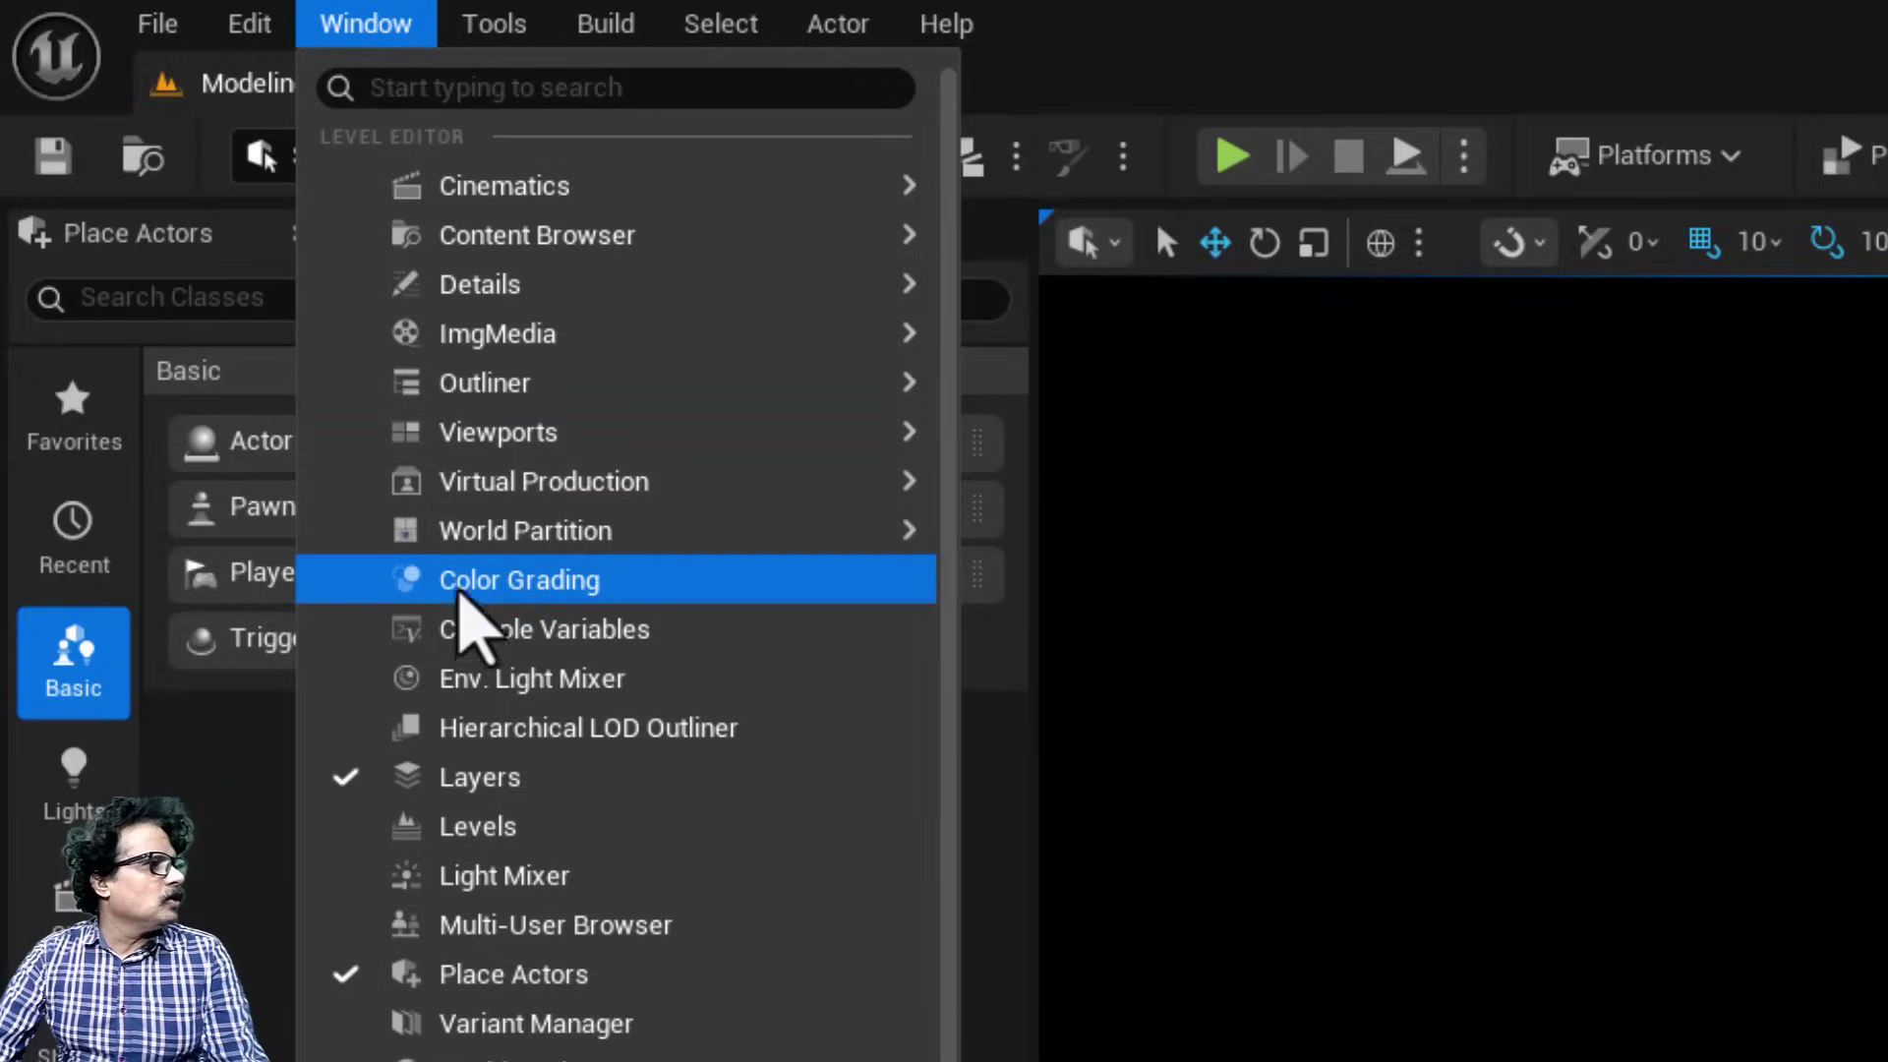
pyautogui.click(472, 679)
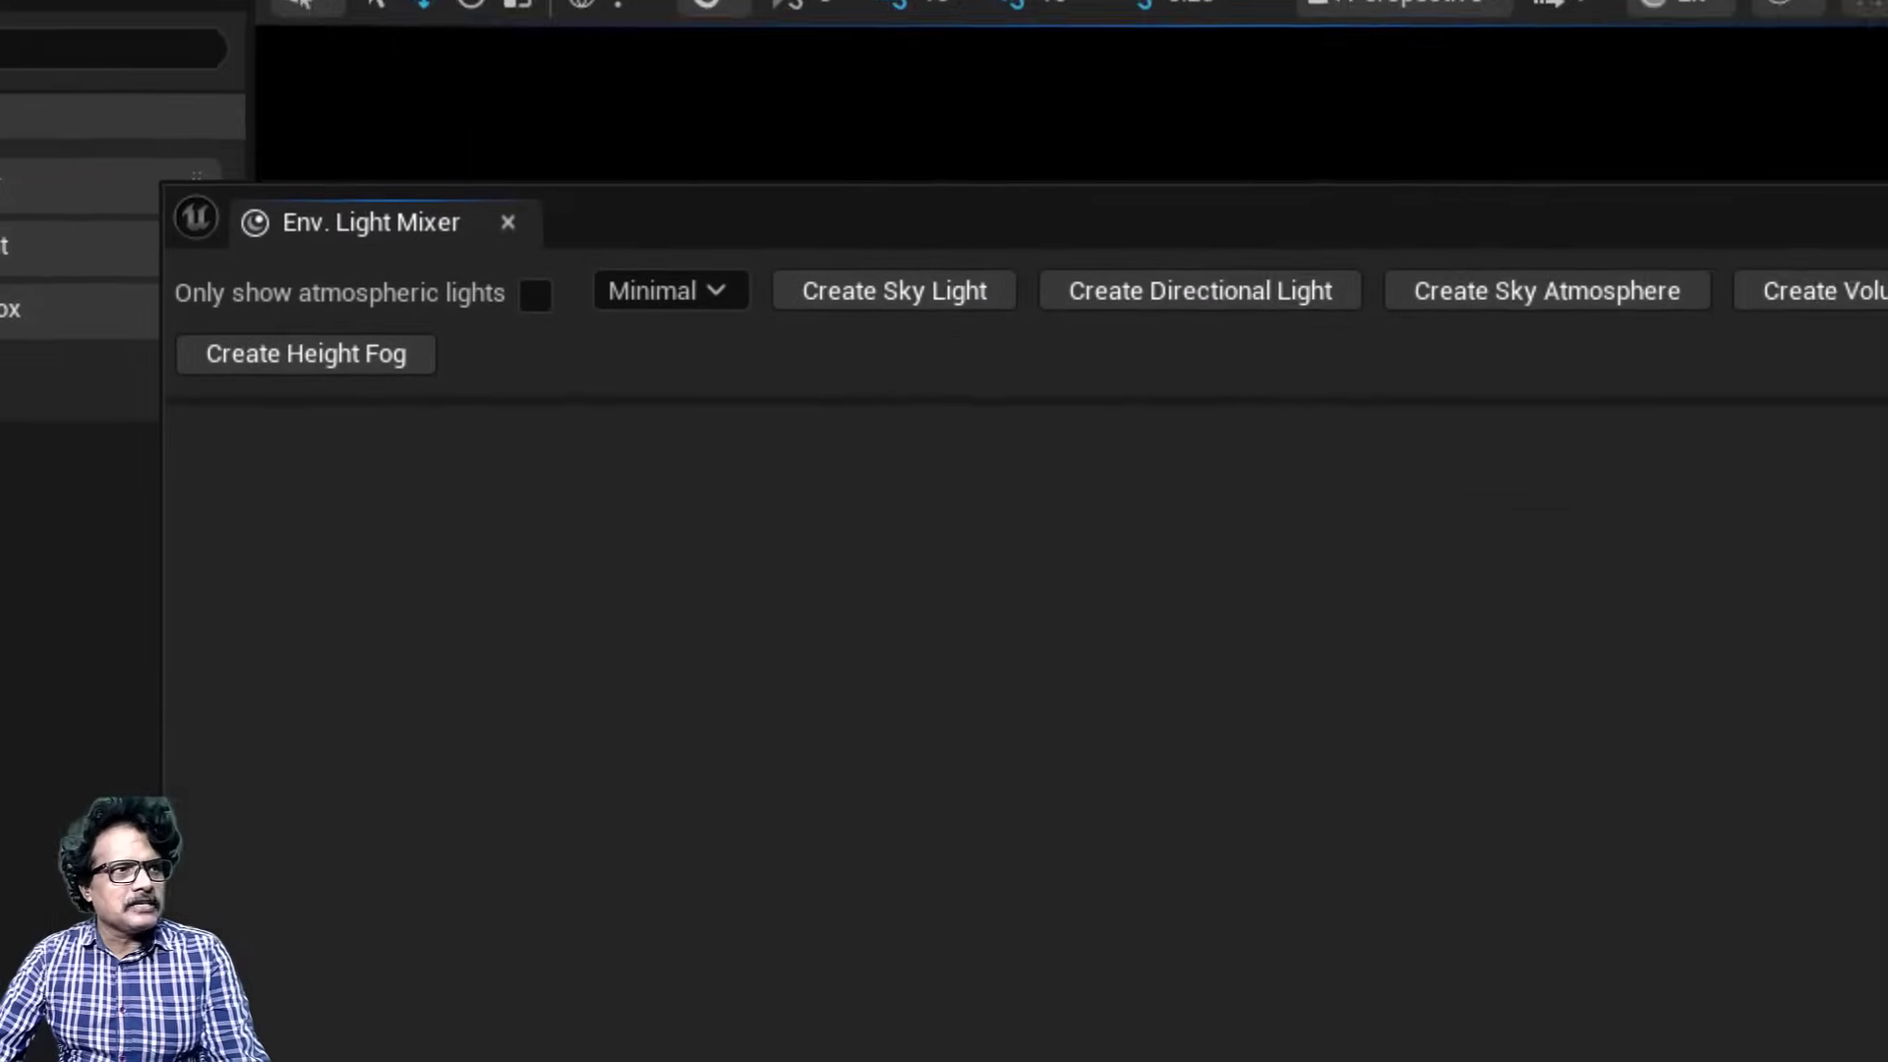
pyautogui.click(744, 259)
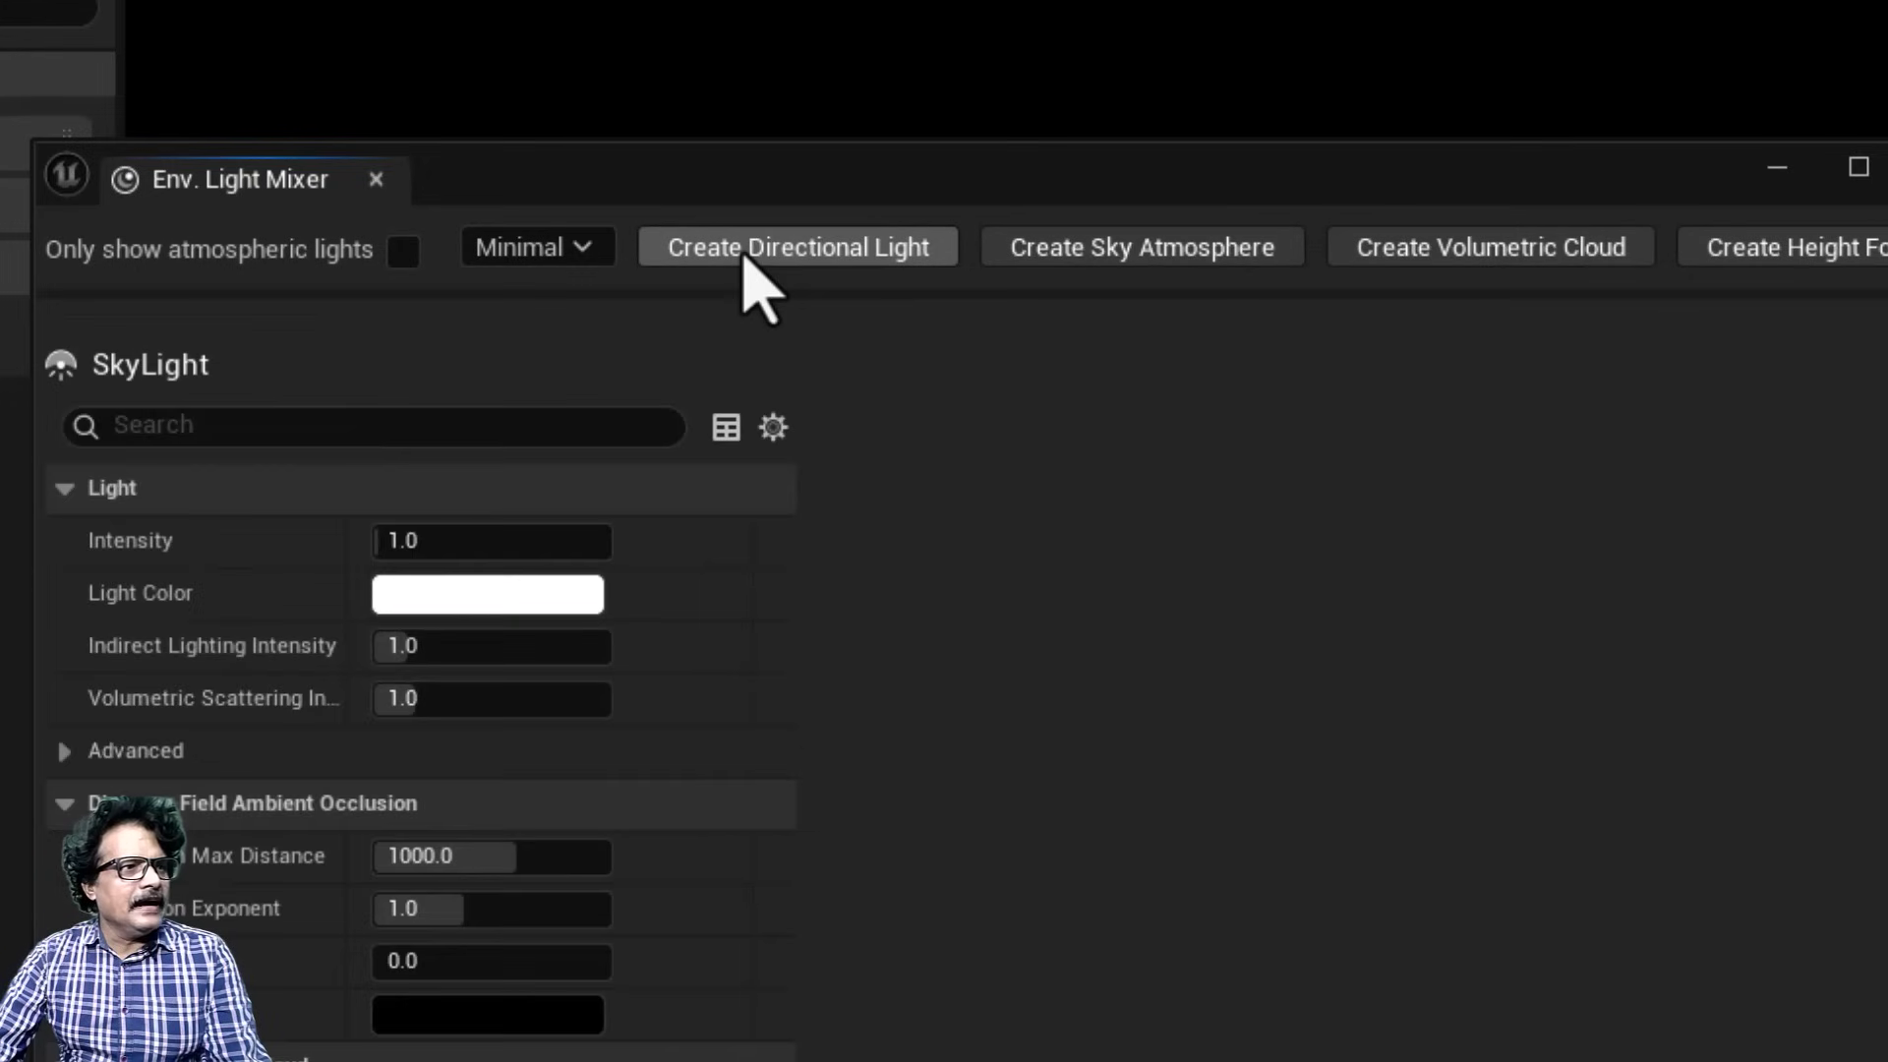
pyautogui.click(744, 258)
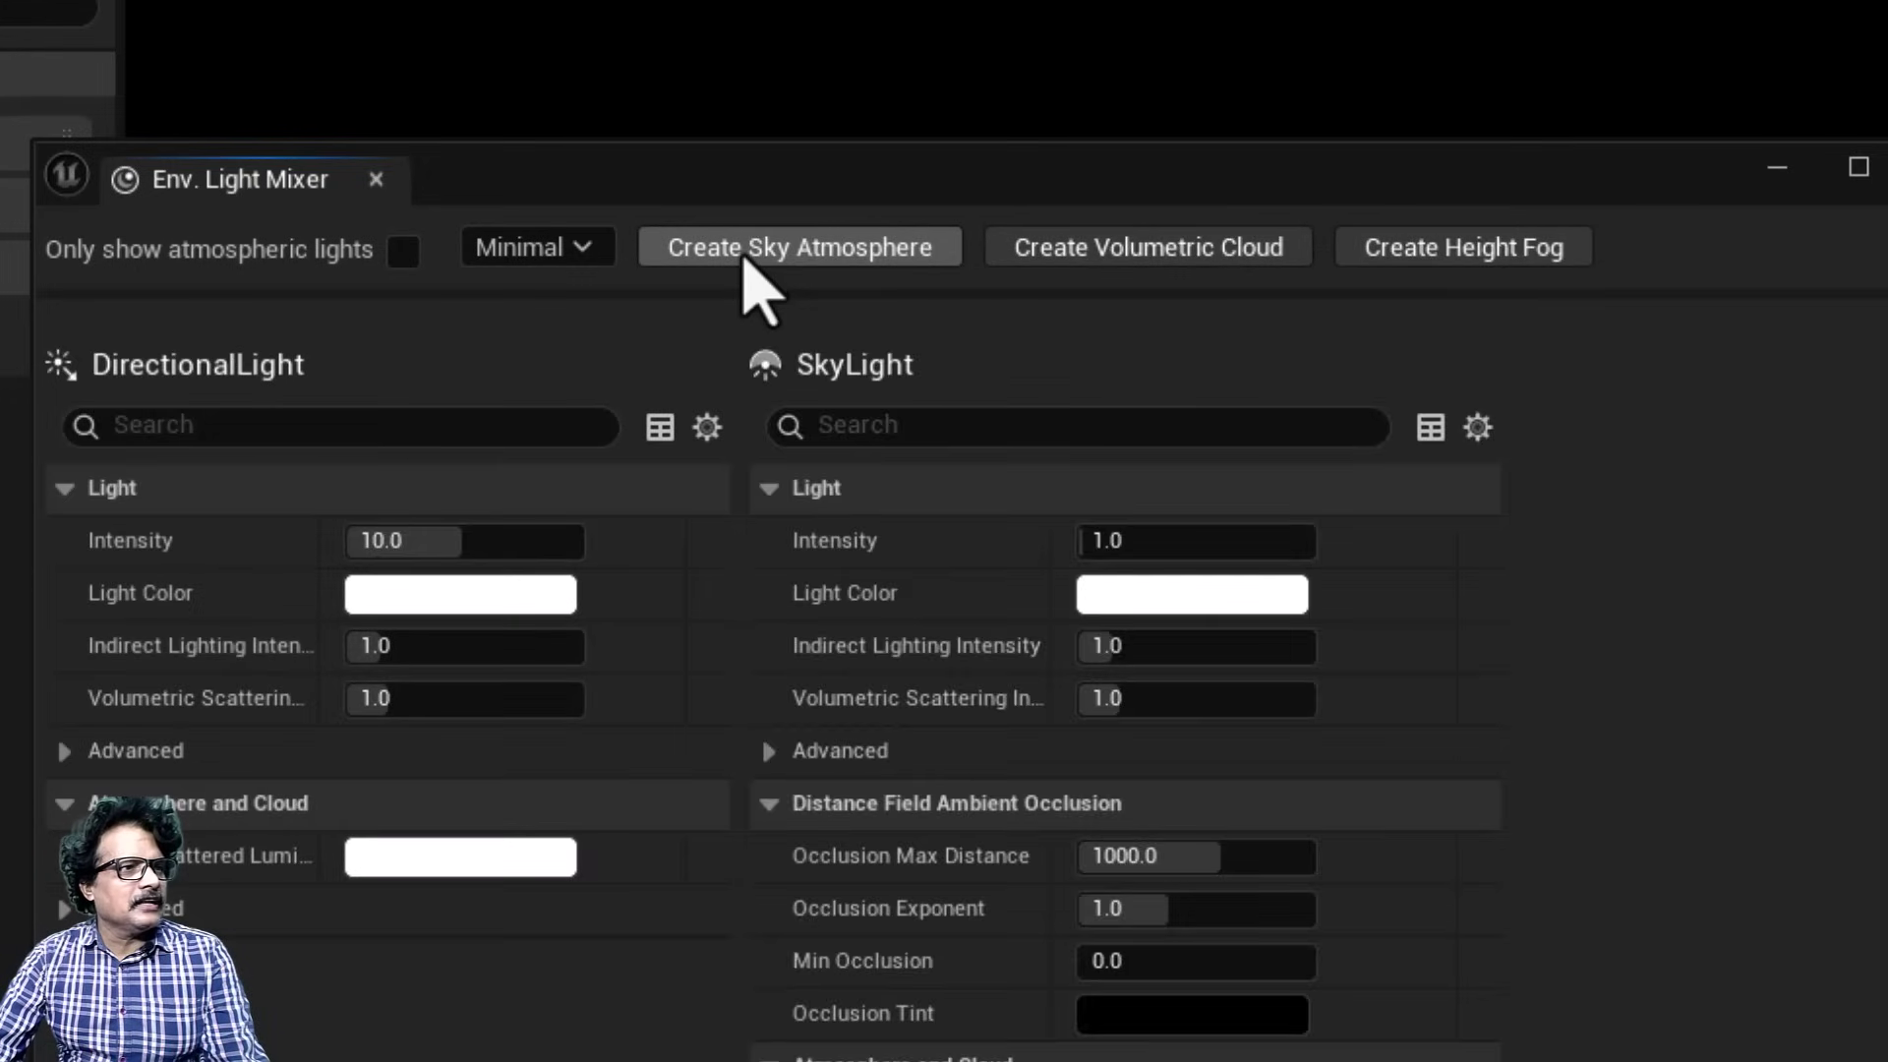
pyautogui.click(749, 258)
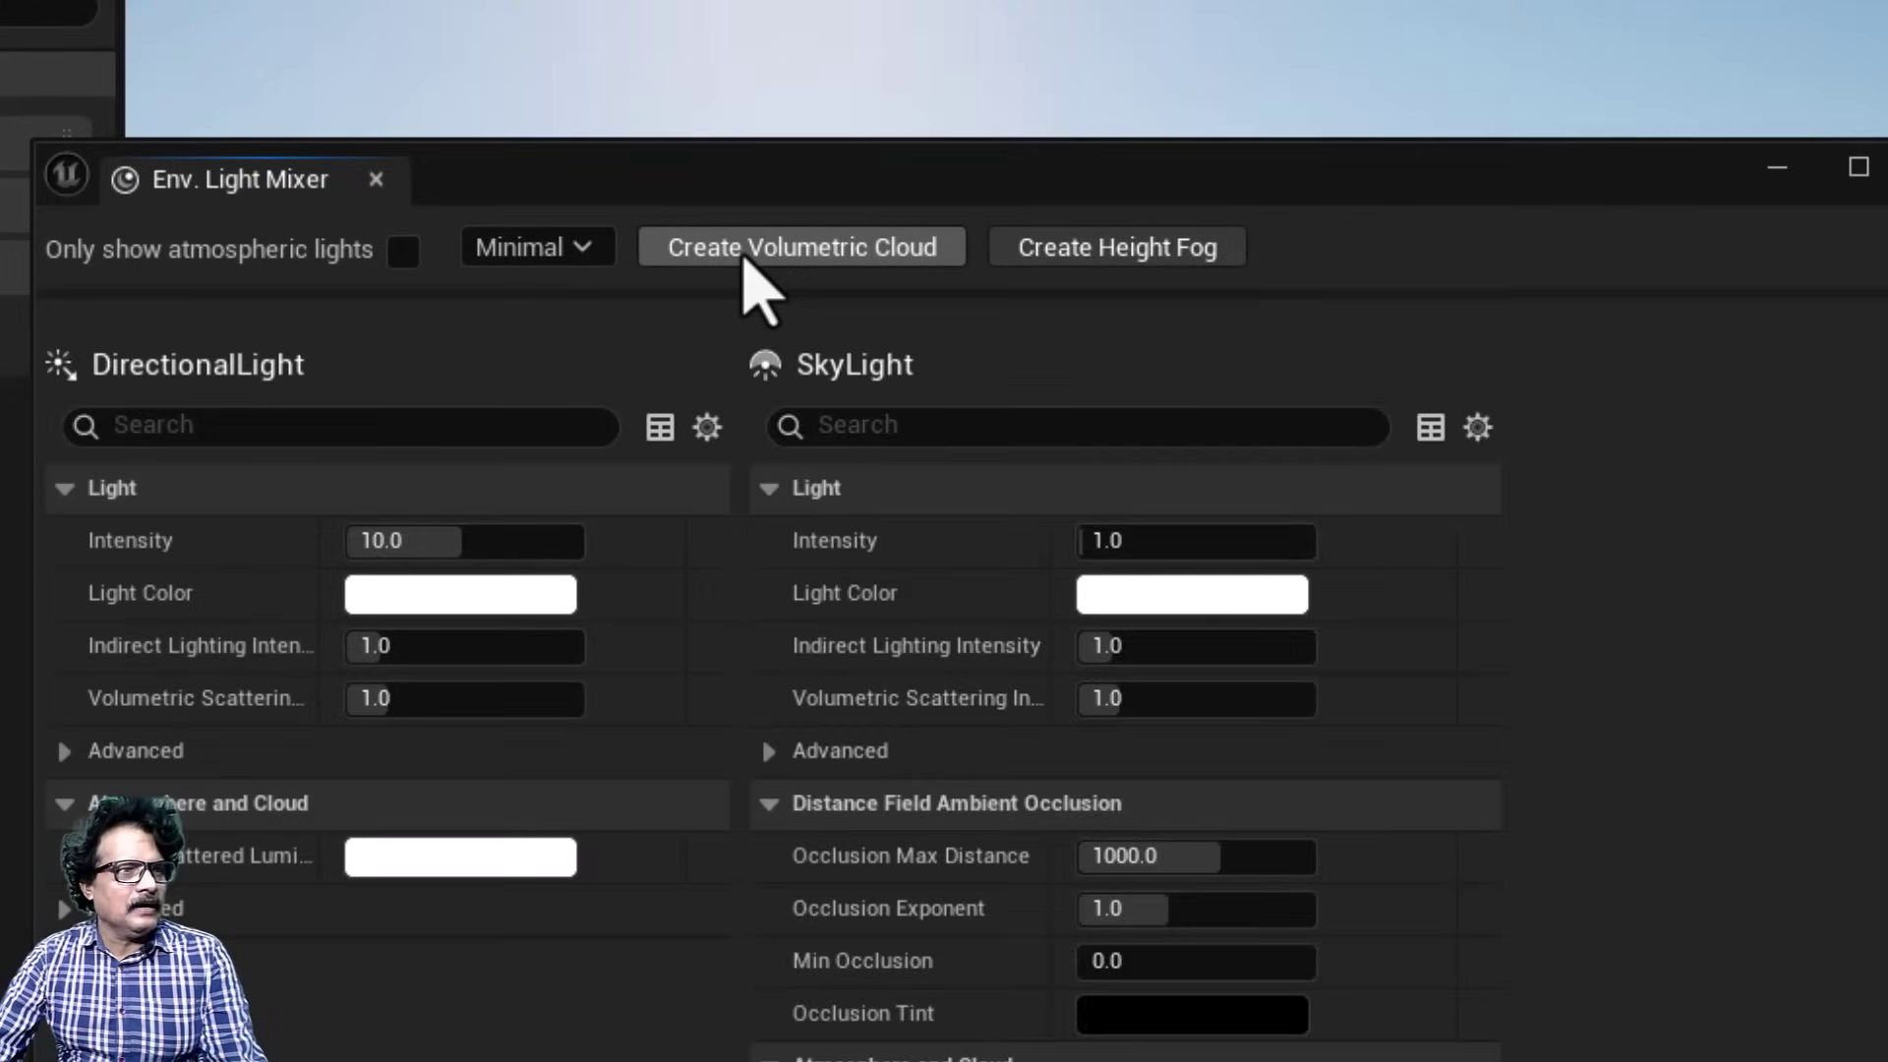
pyautogui.click(749, 257)
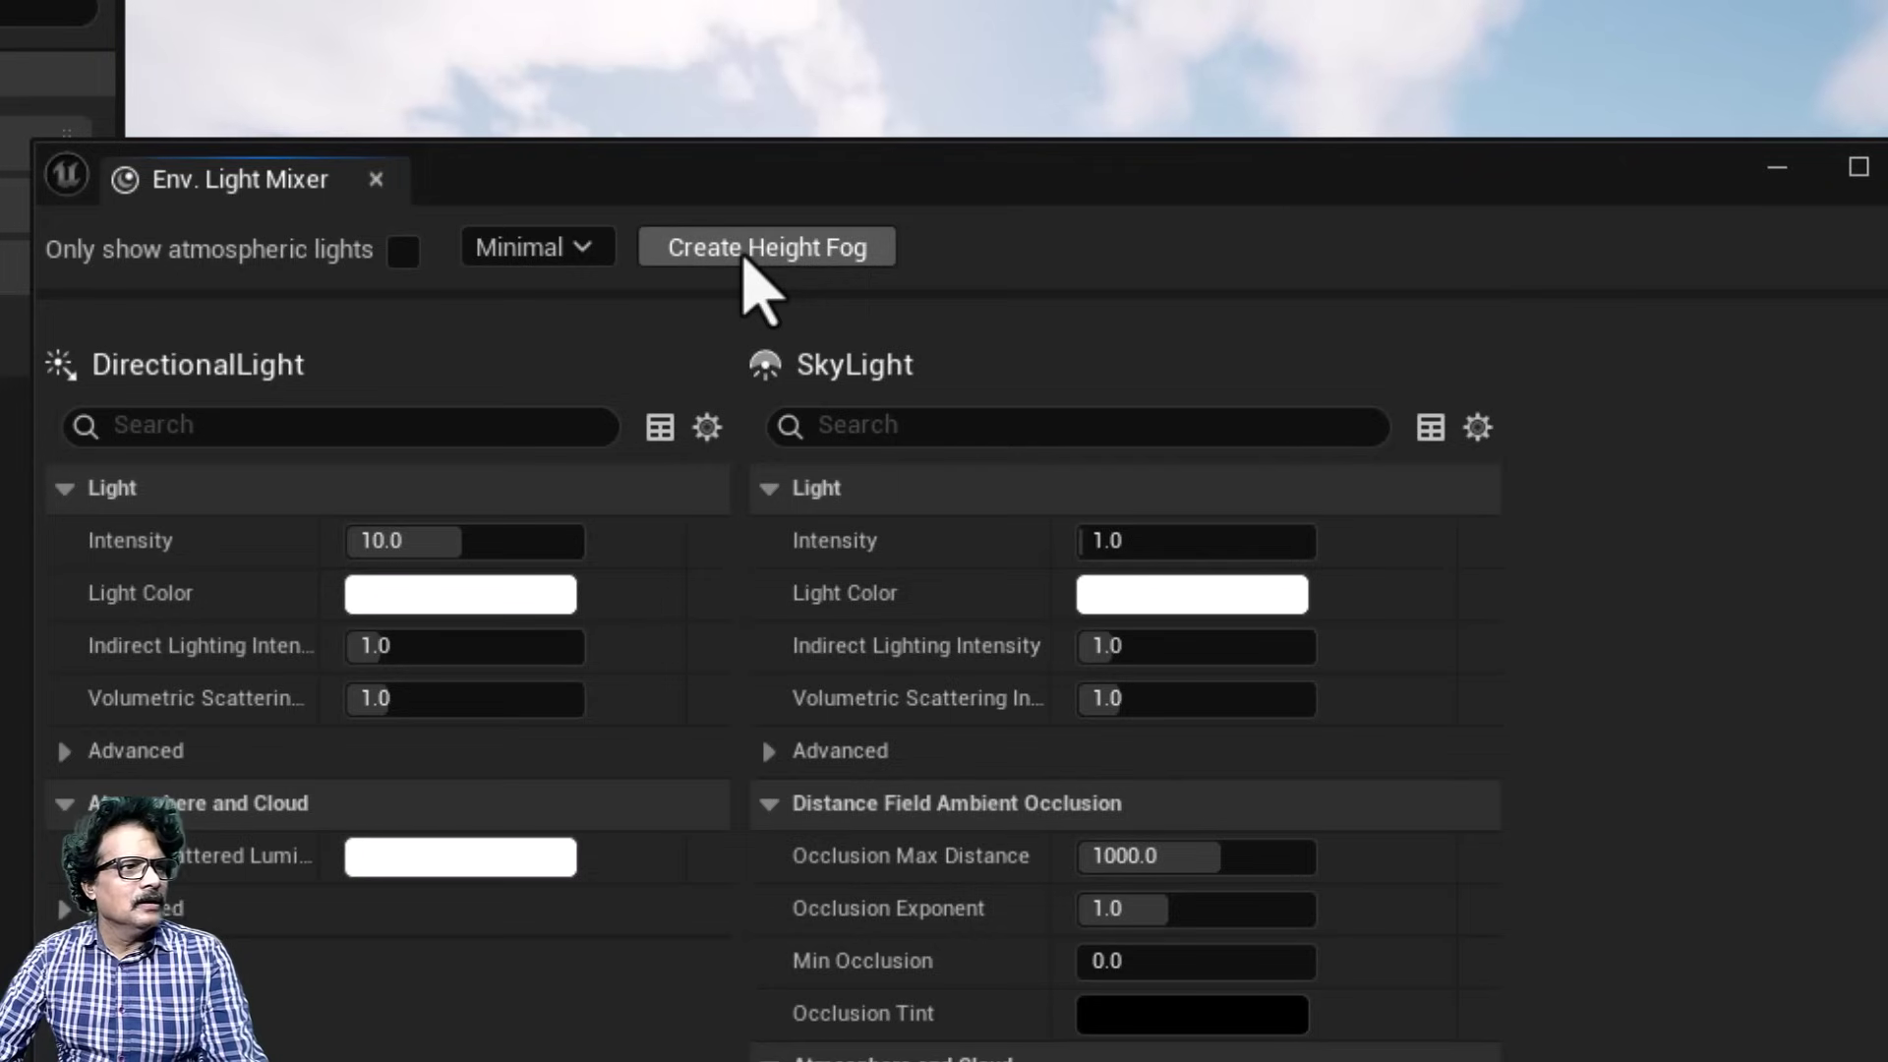
pyautogui.click(750, 257)
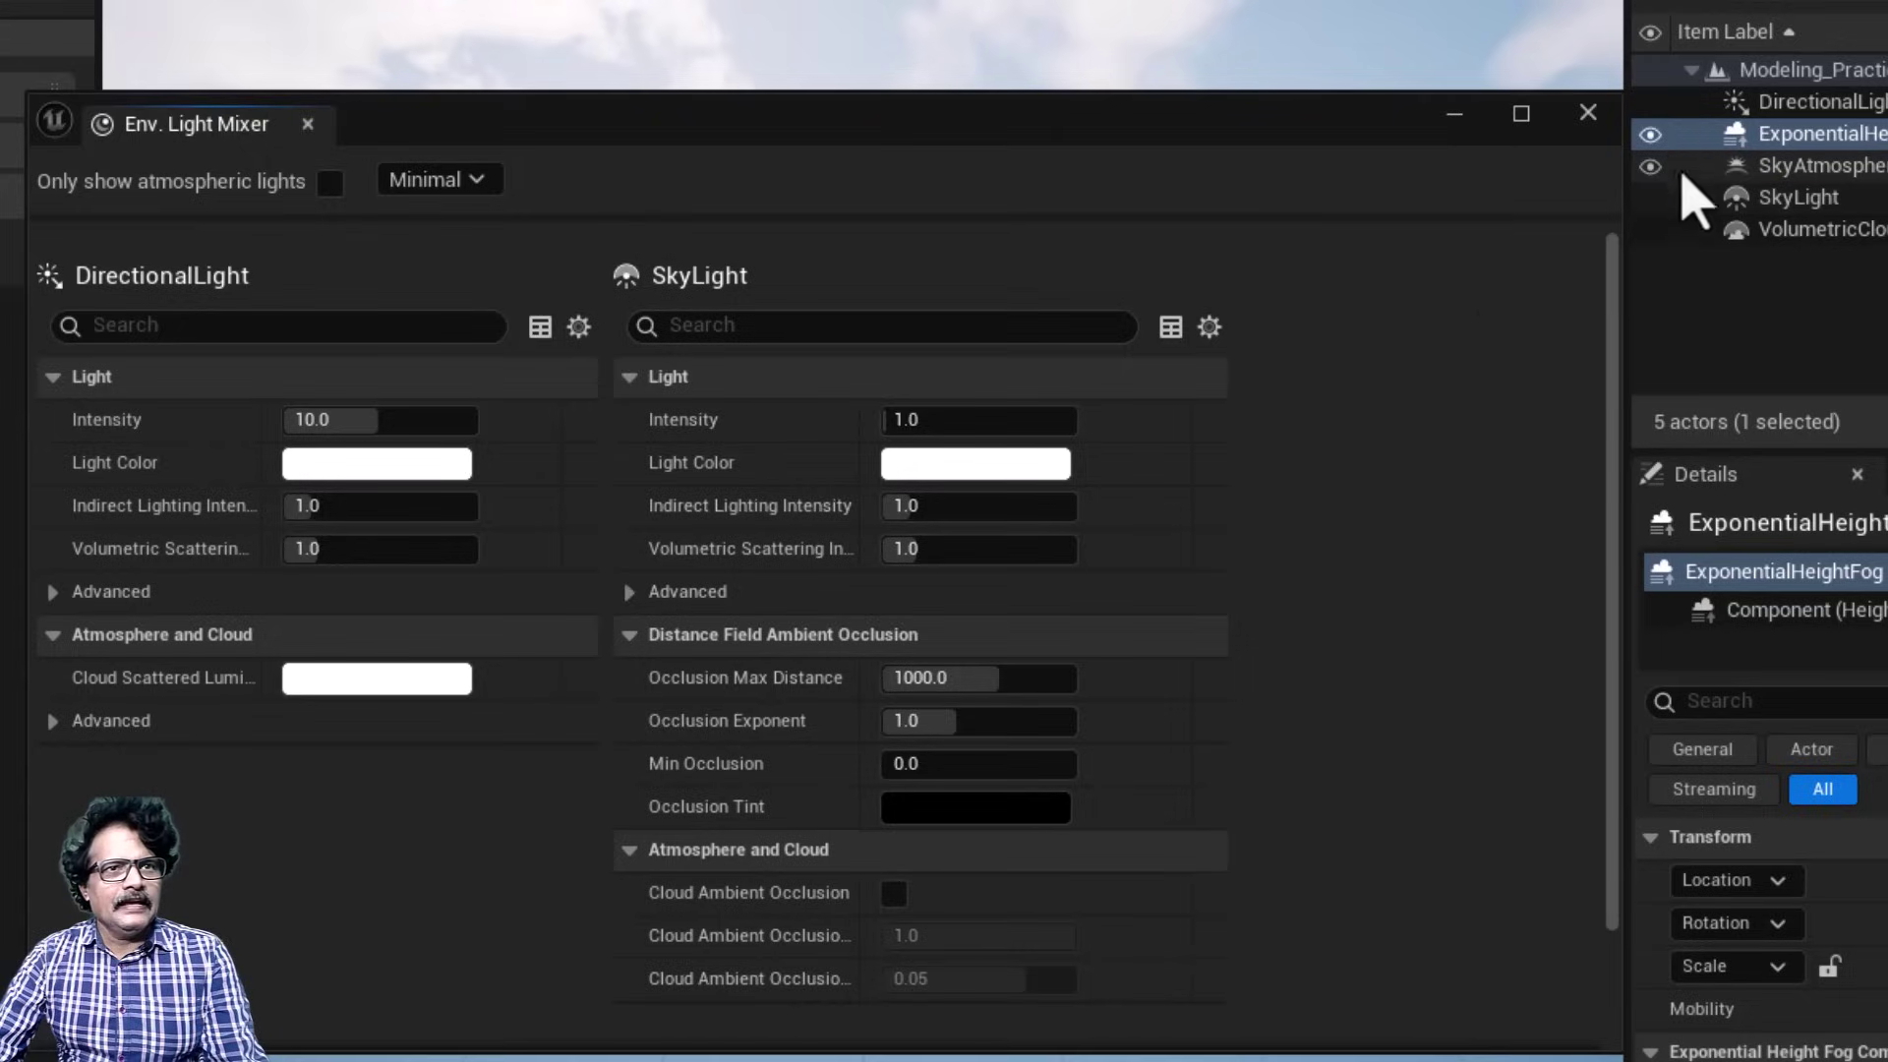
pyautogui.click(1588, 112)
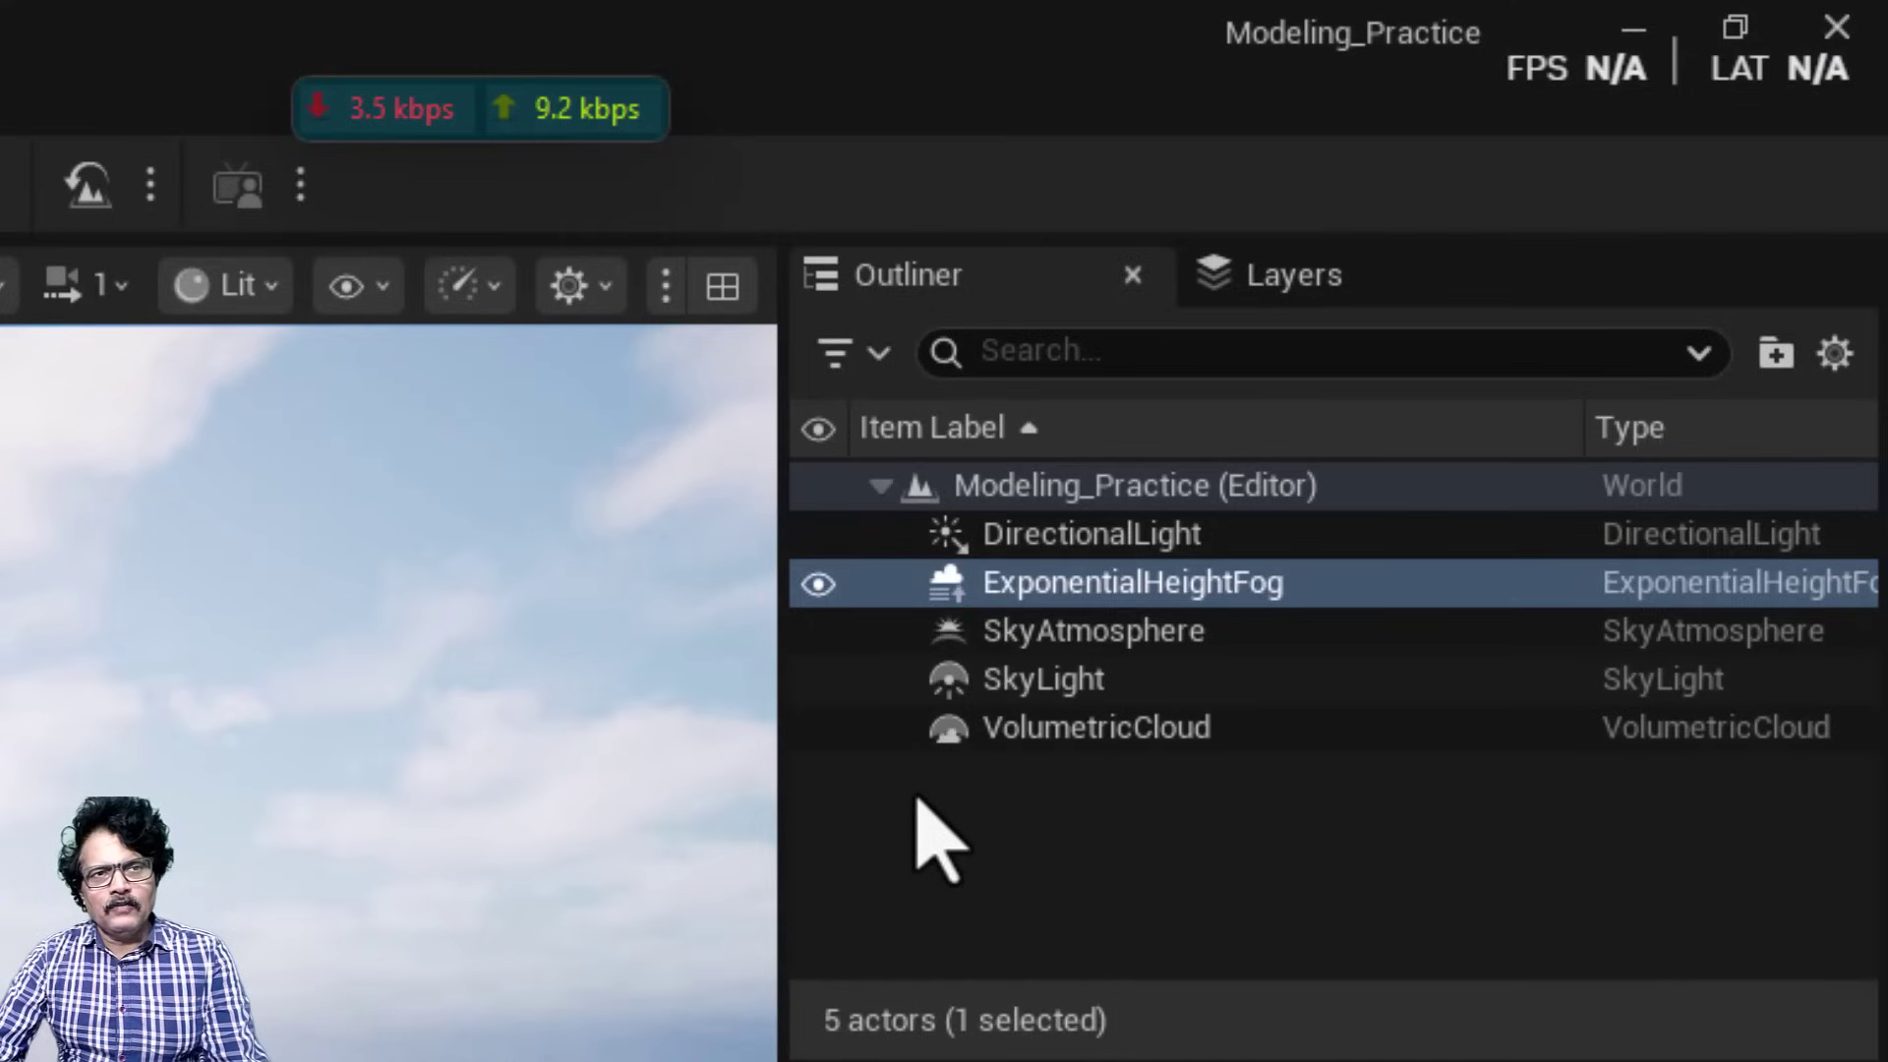
# Create a folder named Atmosphere in the Outliner.
pyautogui.rightClick(917, 799)
pyautogui.click(1045, 895)
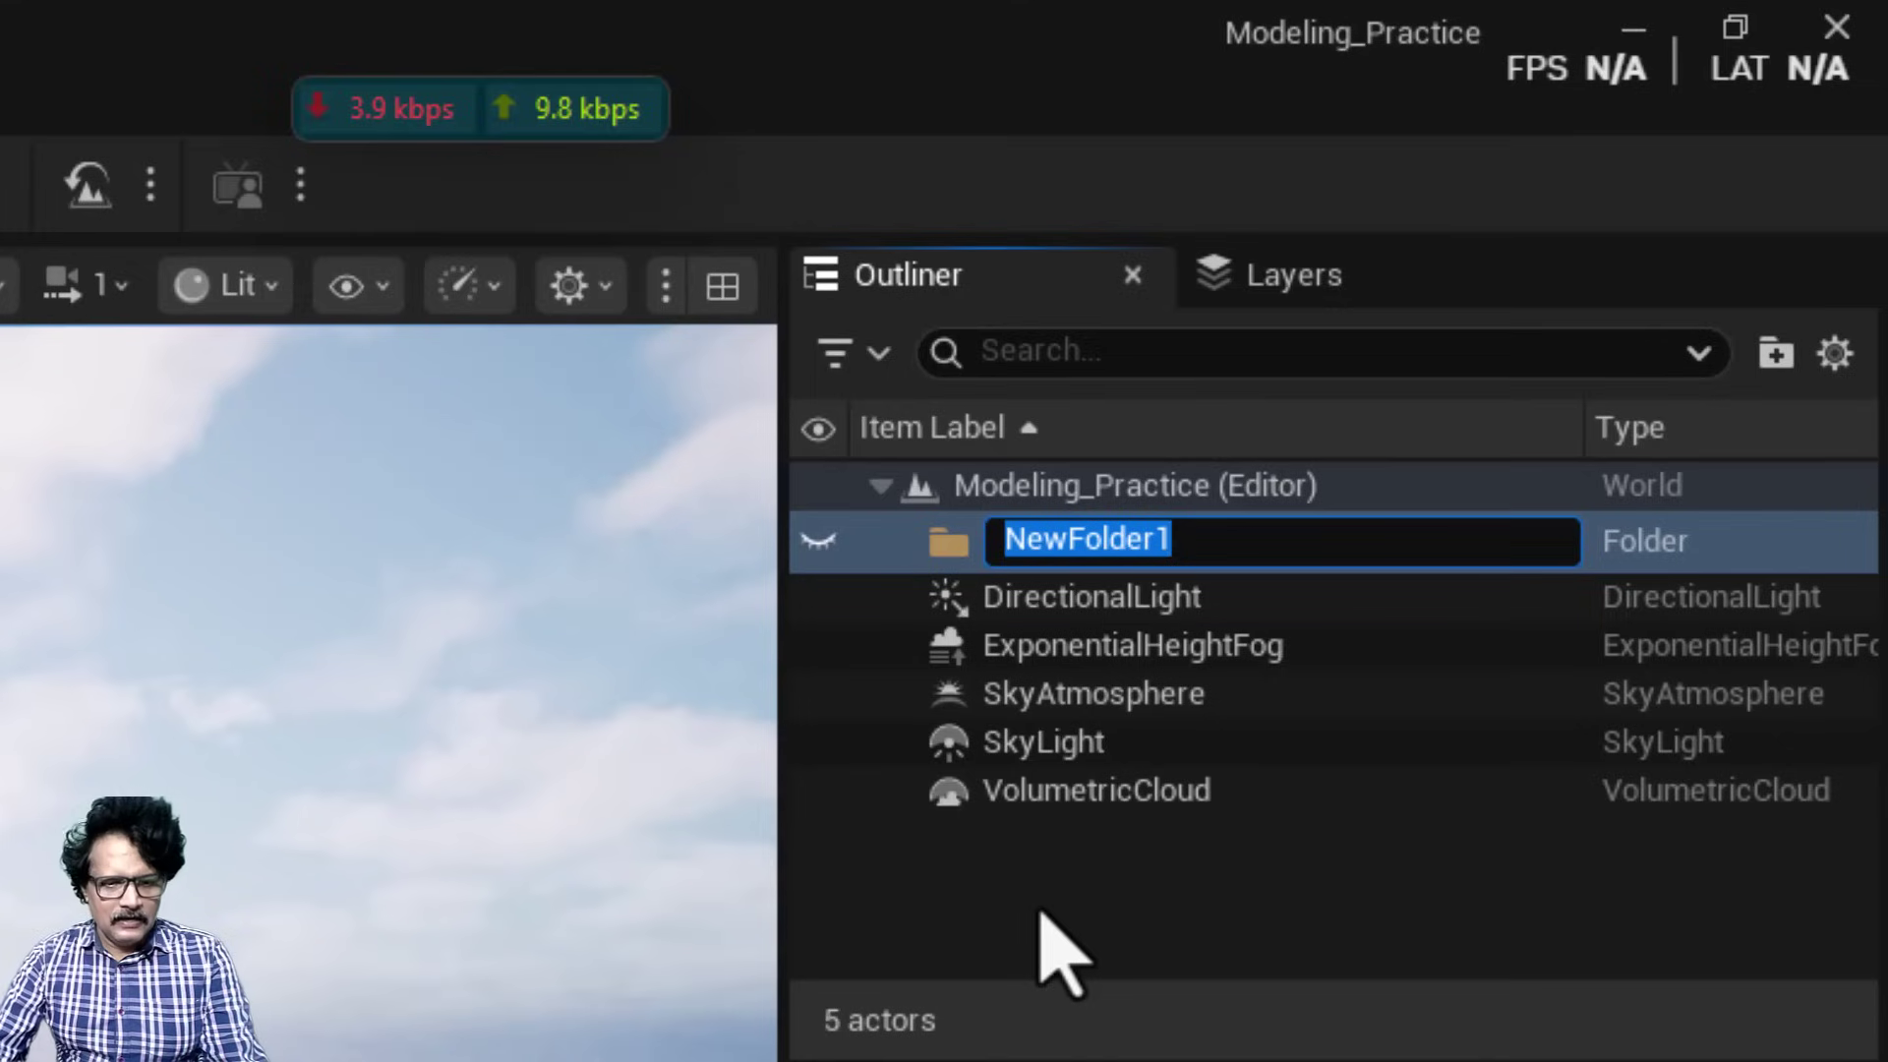
pyautogui.write('Atmosp')
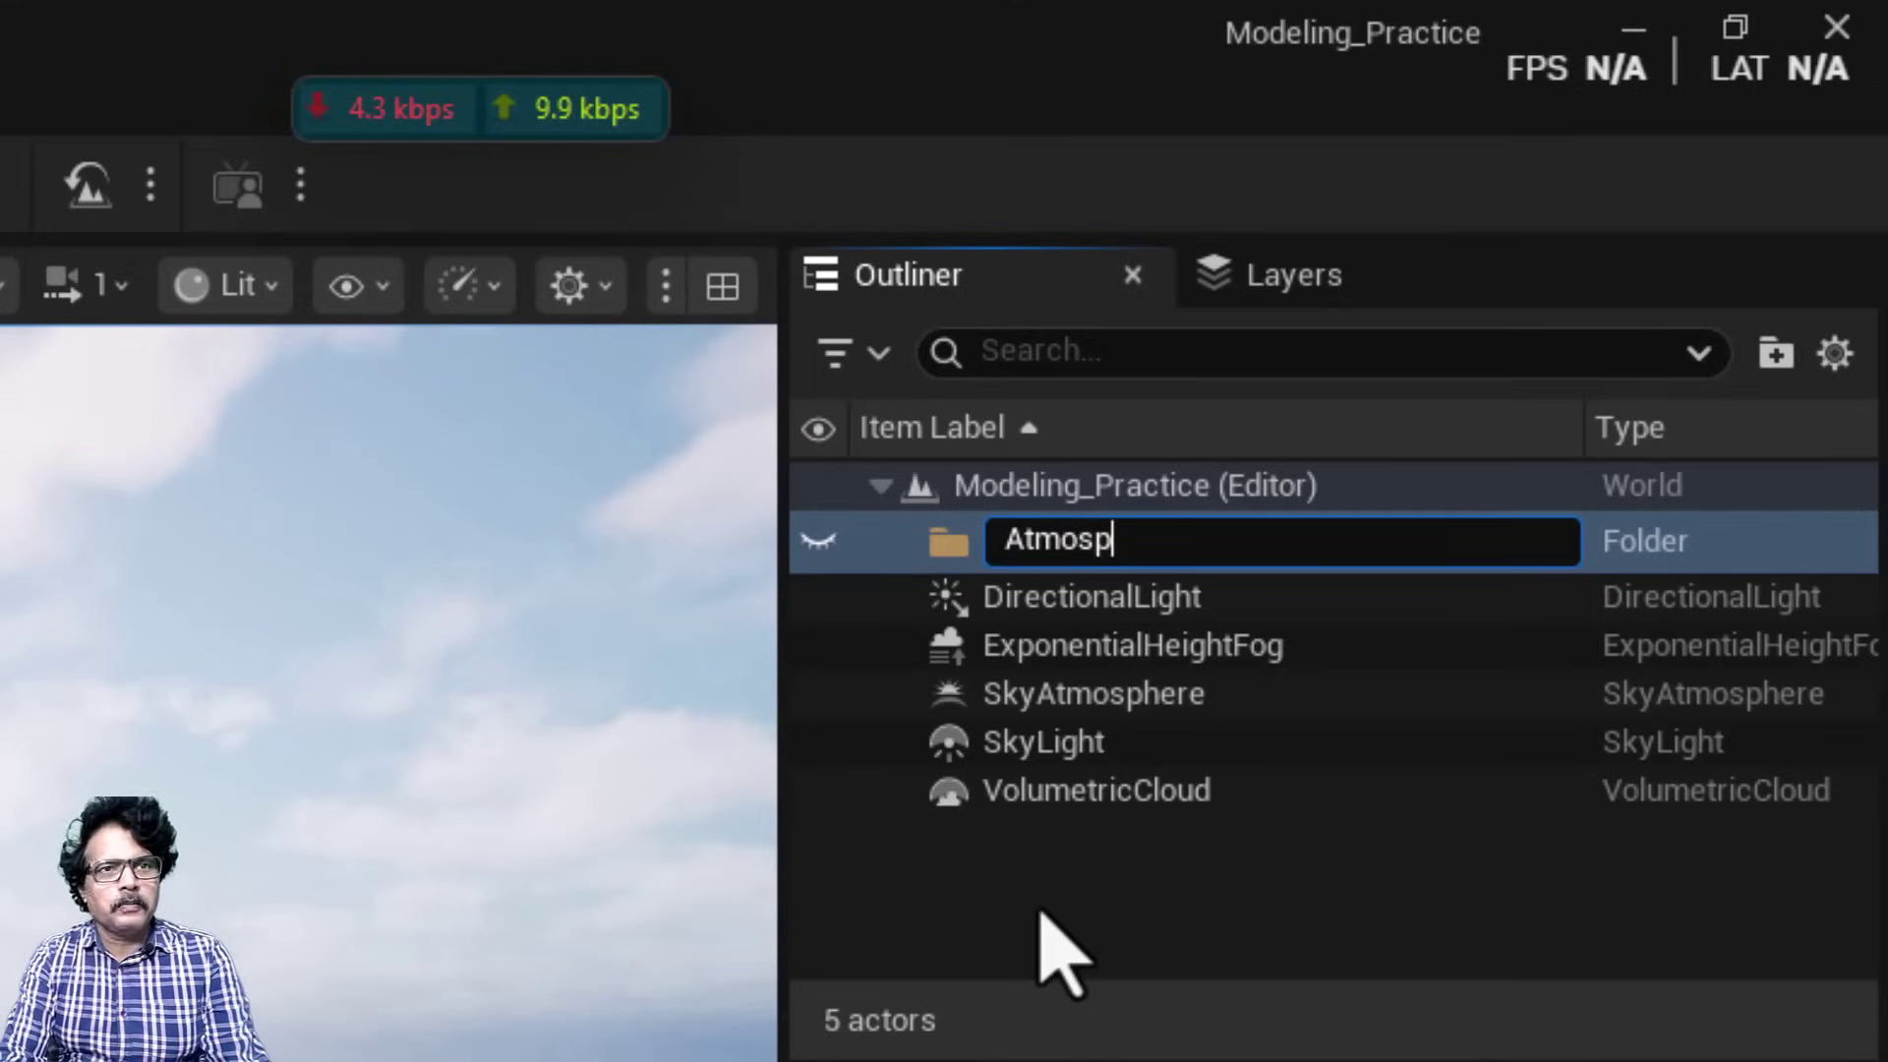
pyautogui.write('here')
pyautogui.press('Return')
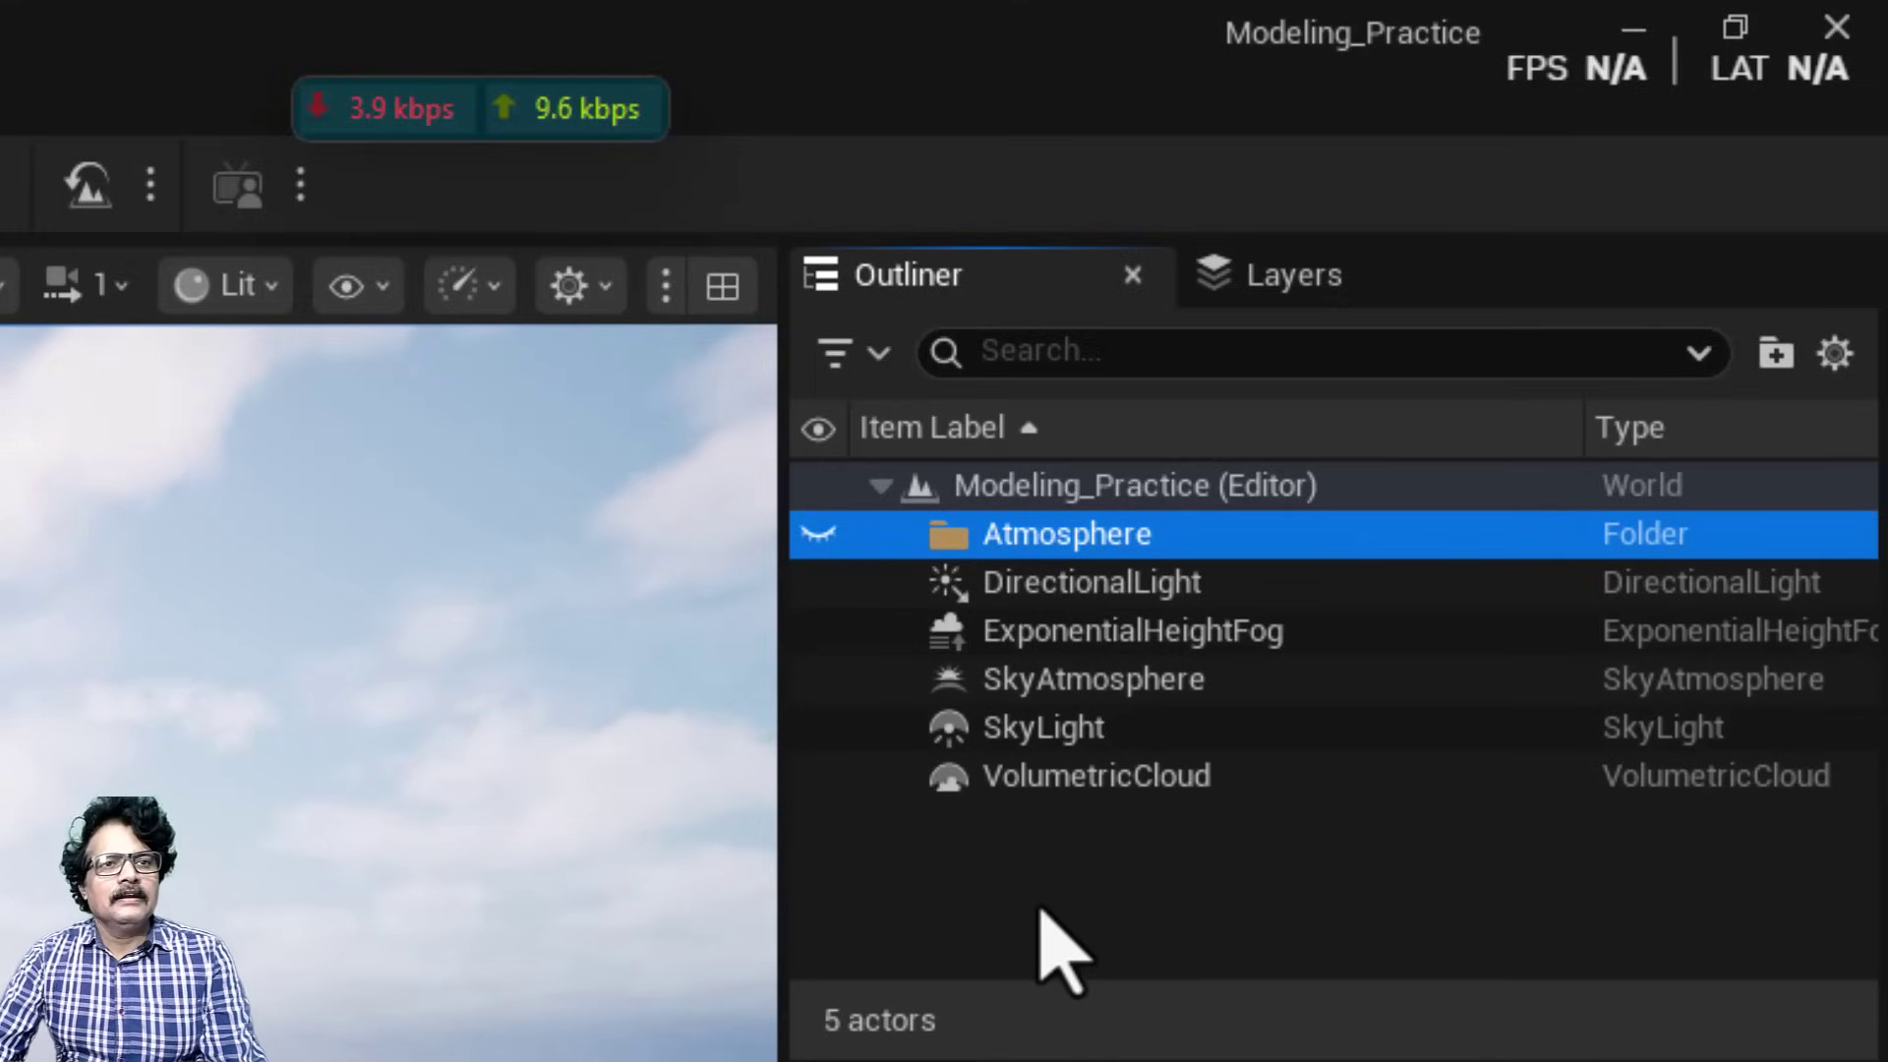
# Move the DirectionalLight, ExponentialHeightFog, SkyAtmosphere, SkyLight and VolumetricCloud actors into the Atmosphere folder.
pyautogui.click(1094, 598)
pyautogui.keyDown('shift'); pyautogui.click(1085, 641); pyautogui.keyUp('shift')
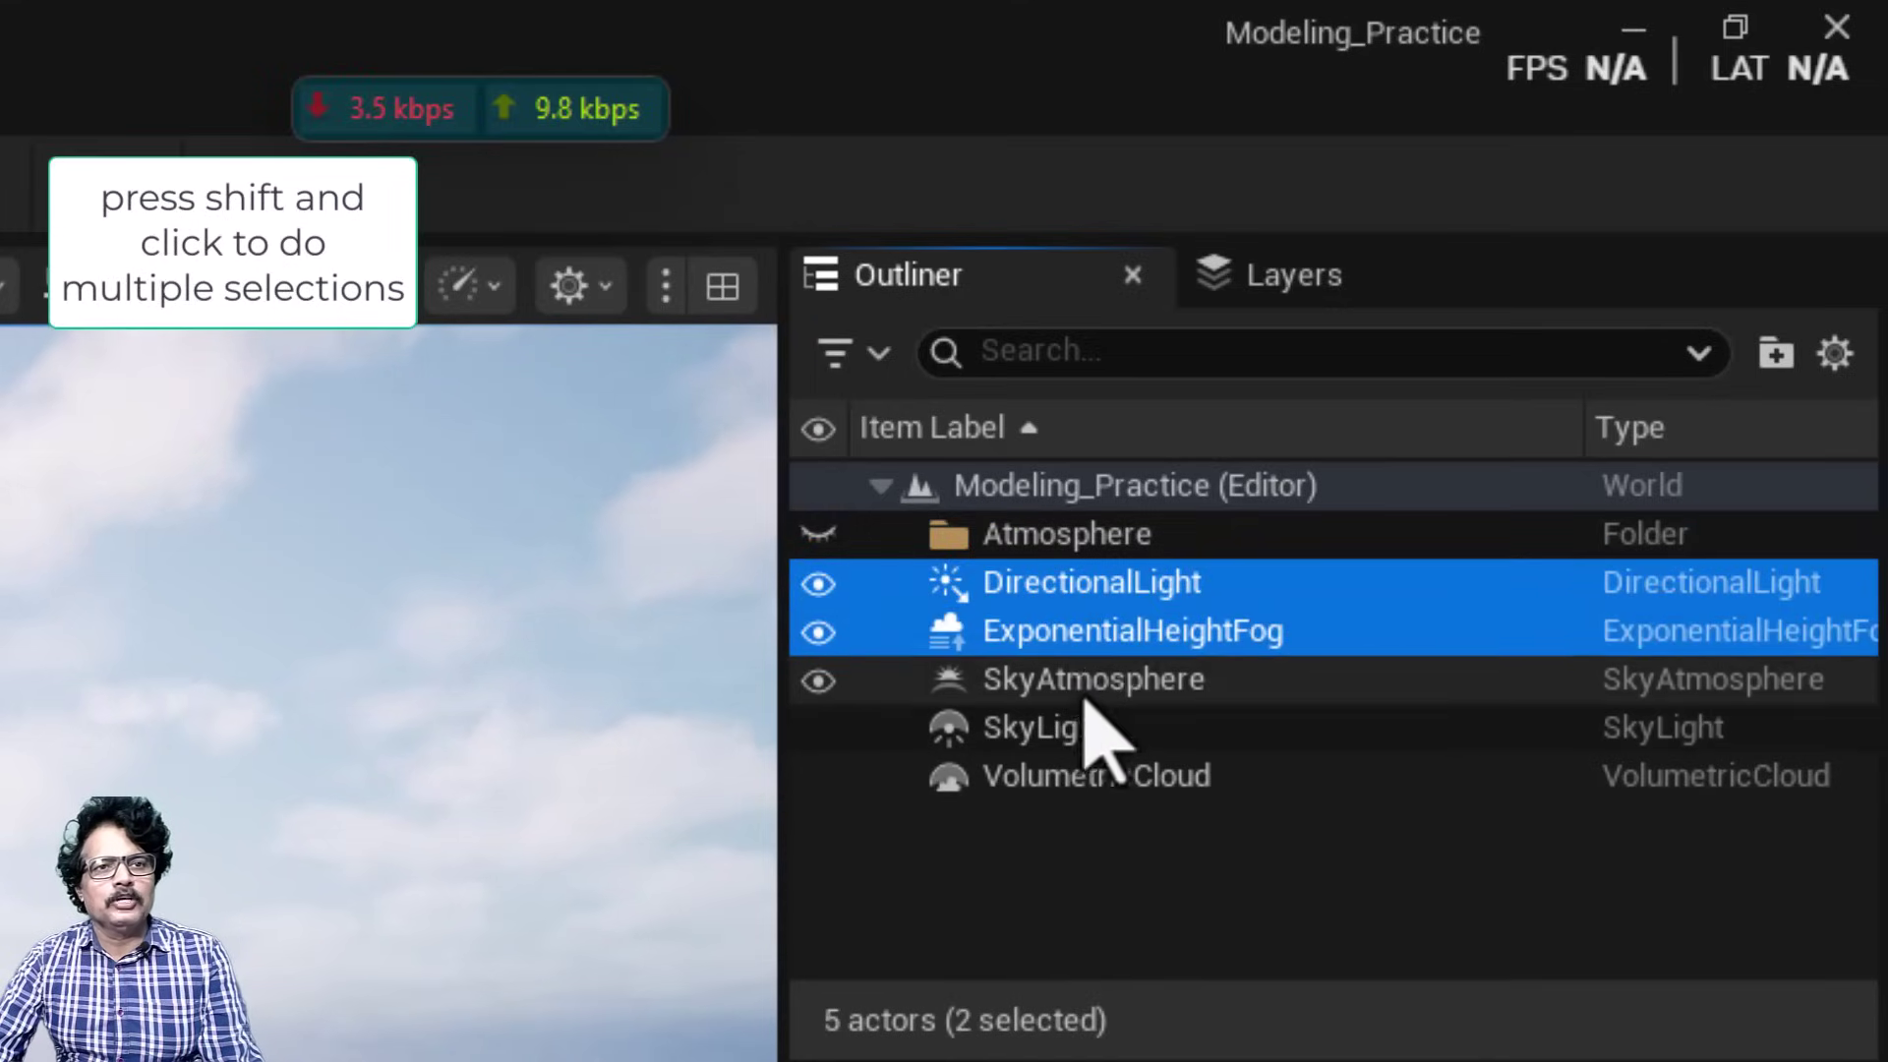
pyautogui.keyDown('shift'); pyautogui.click(1086, 689); pyautogui.keyUp('shift')
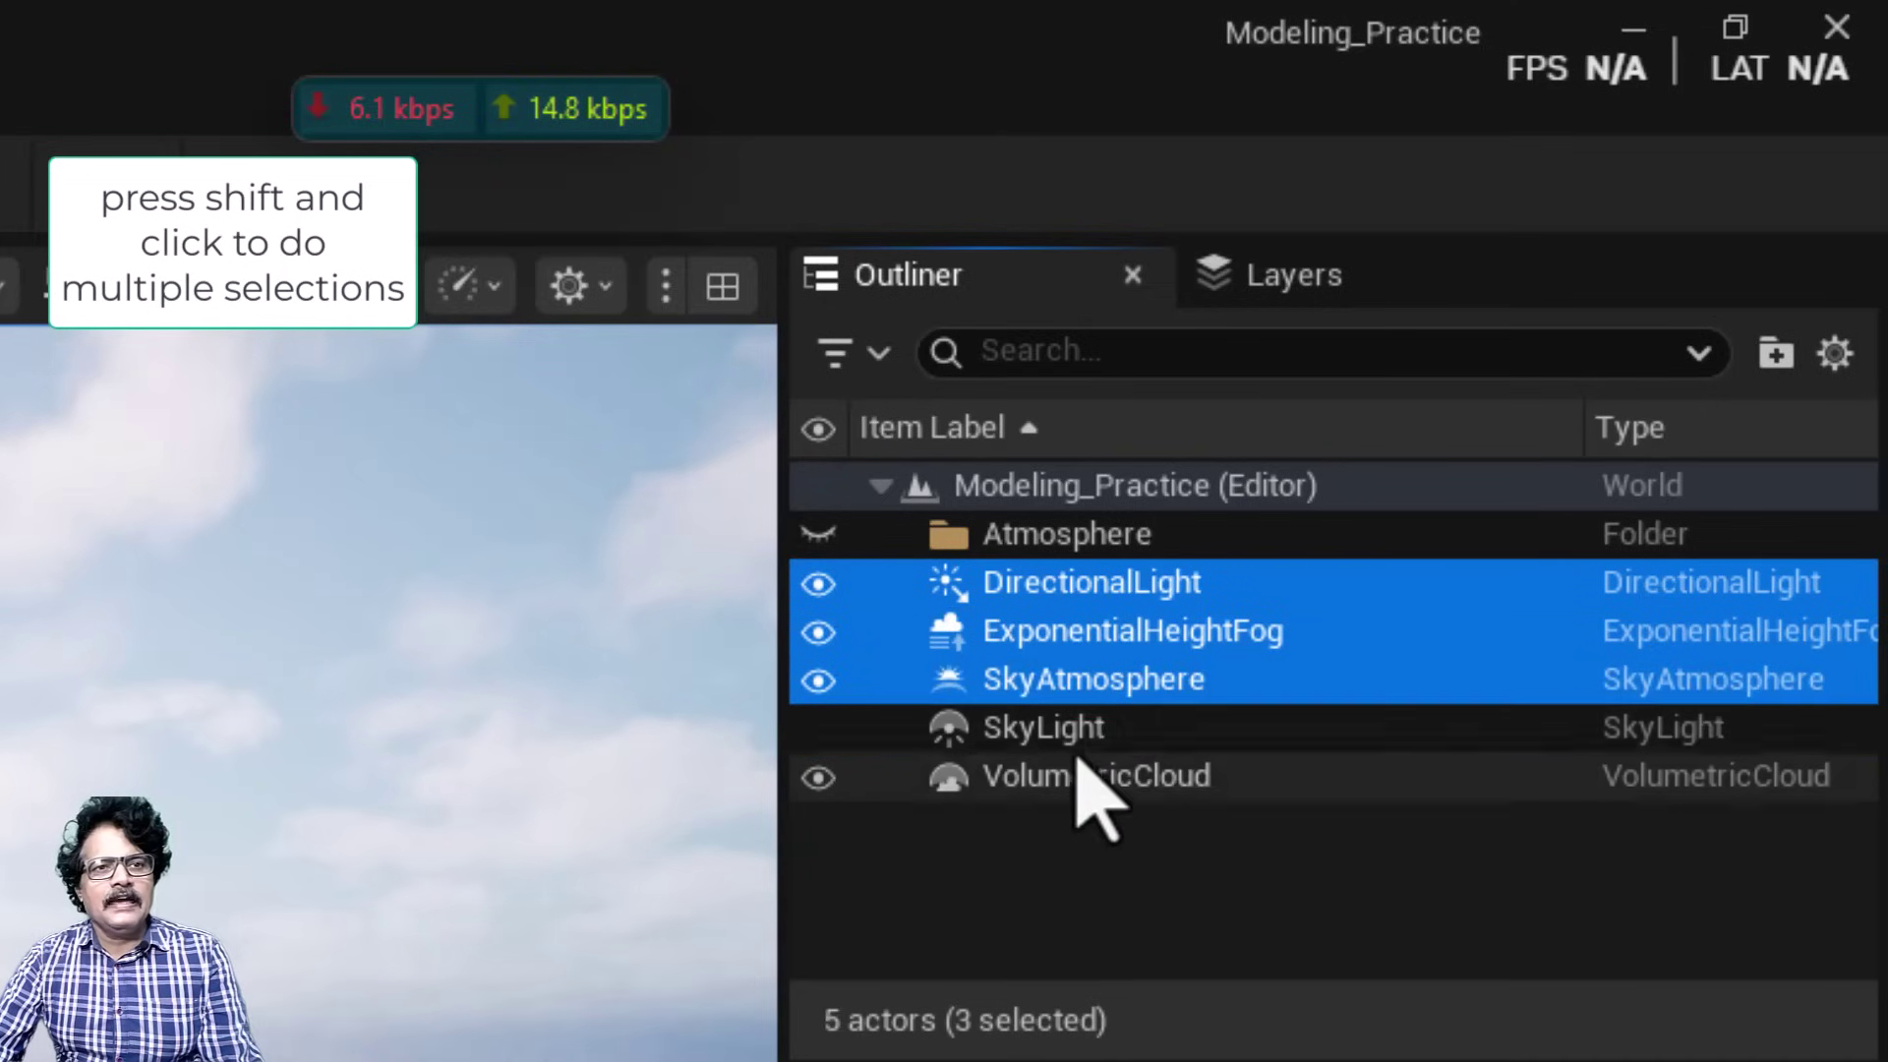
pyautogui.keyDown('shift'); pyautogui.click(1070, 733); pyautogui.keyUp('shift')
pyautogui.keyDown('shift'); pyautogui.click(1066, 787); pyautogui.keyUp('shift')
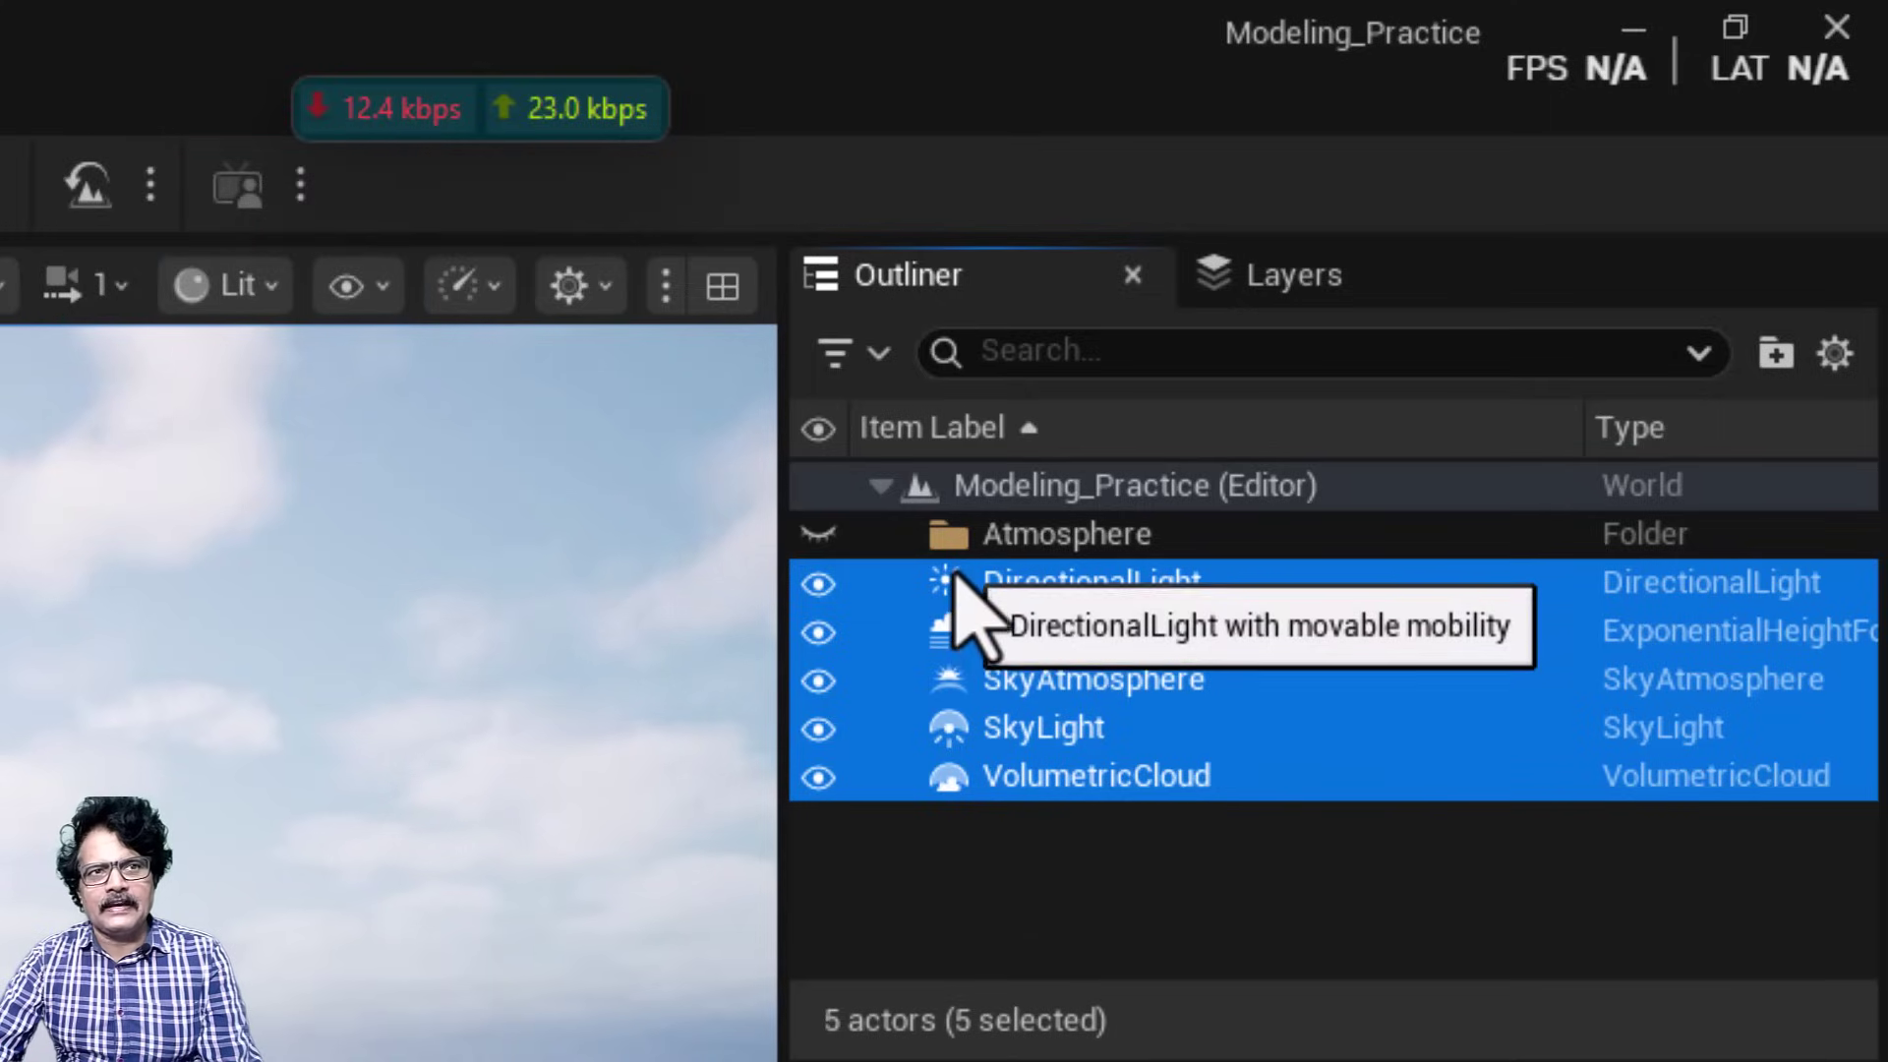
pyautogui.moveTo(962, 590); pyautogui.dragTo(1044, 538)
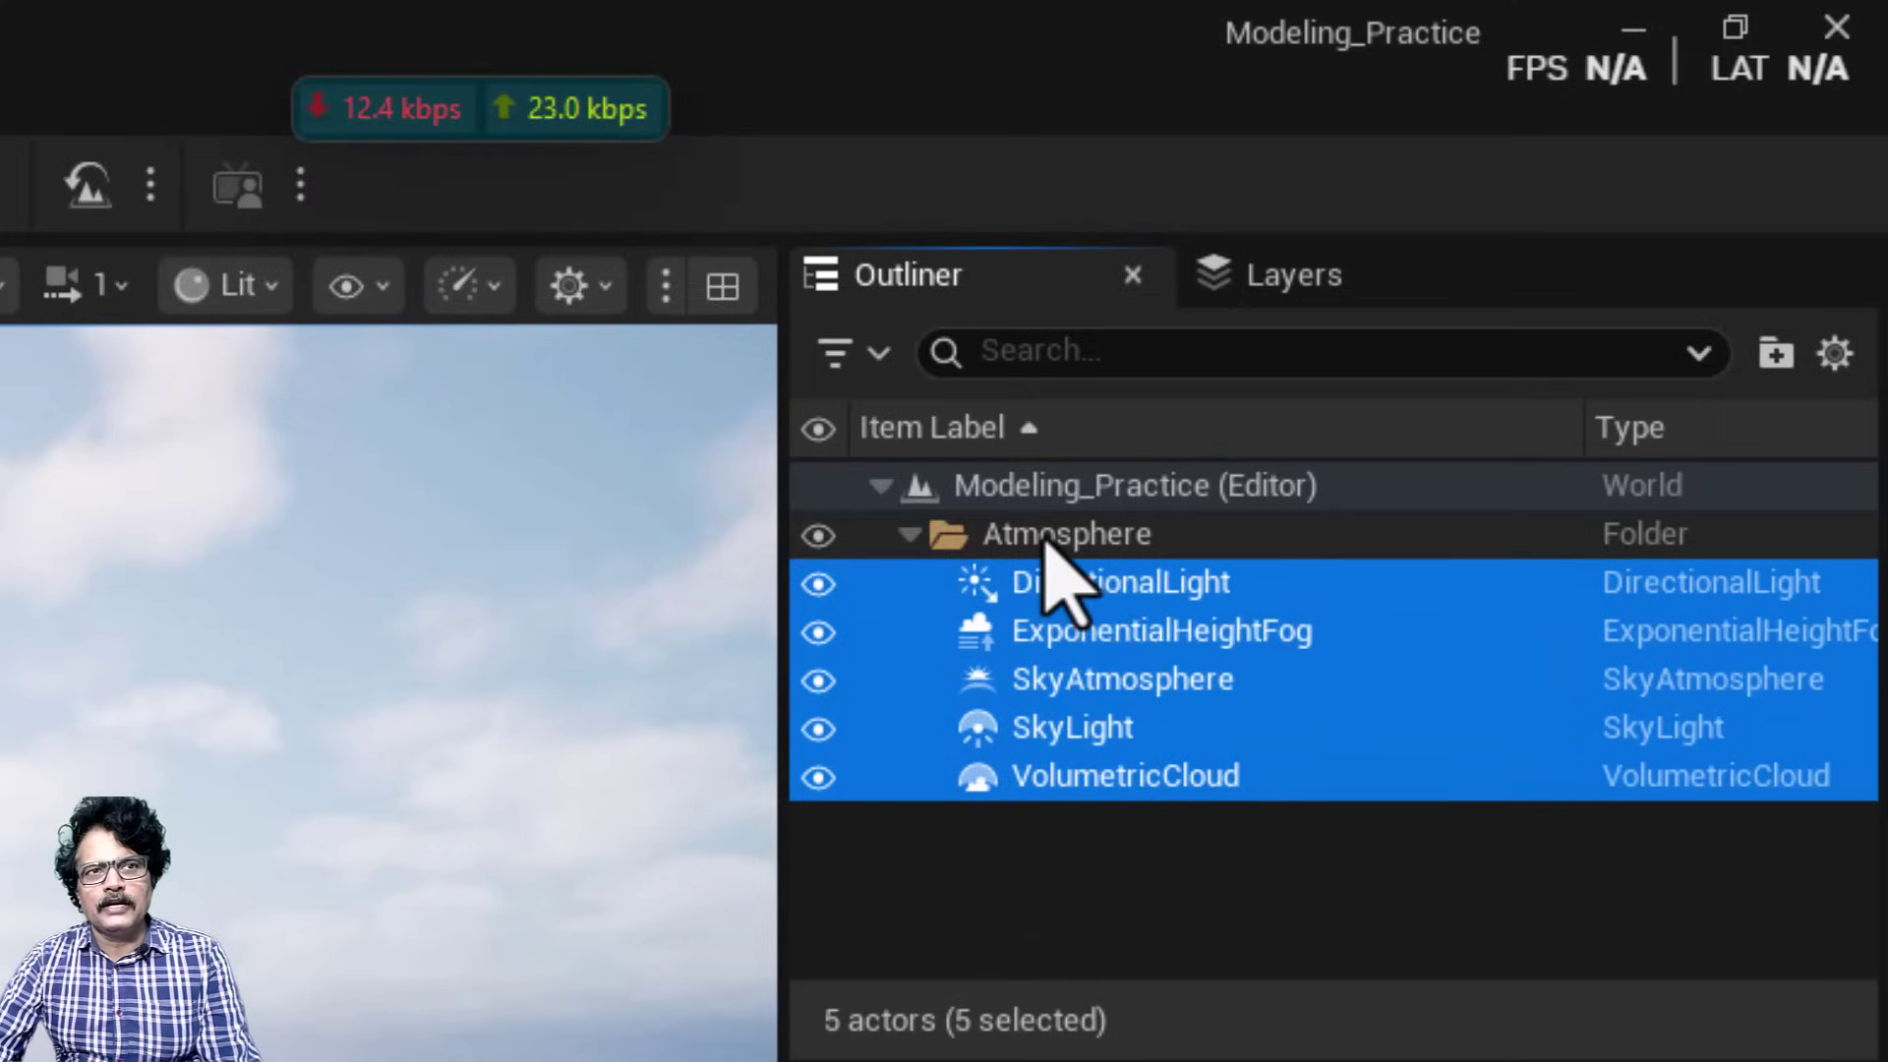
# Collapse the Atmosphere folder with nothing selected, and save all changes in the project.
pyautogui.click(910, 534)
pyautogui.click(1112, 787)
pyautogui.click(92, 15)
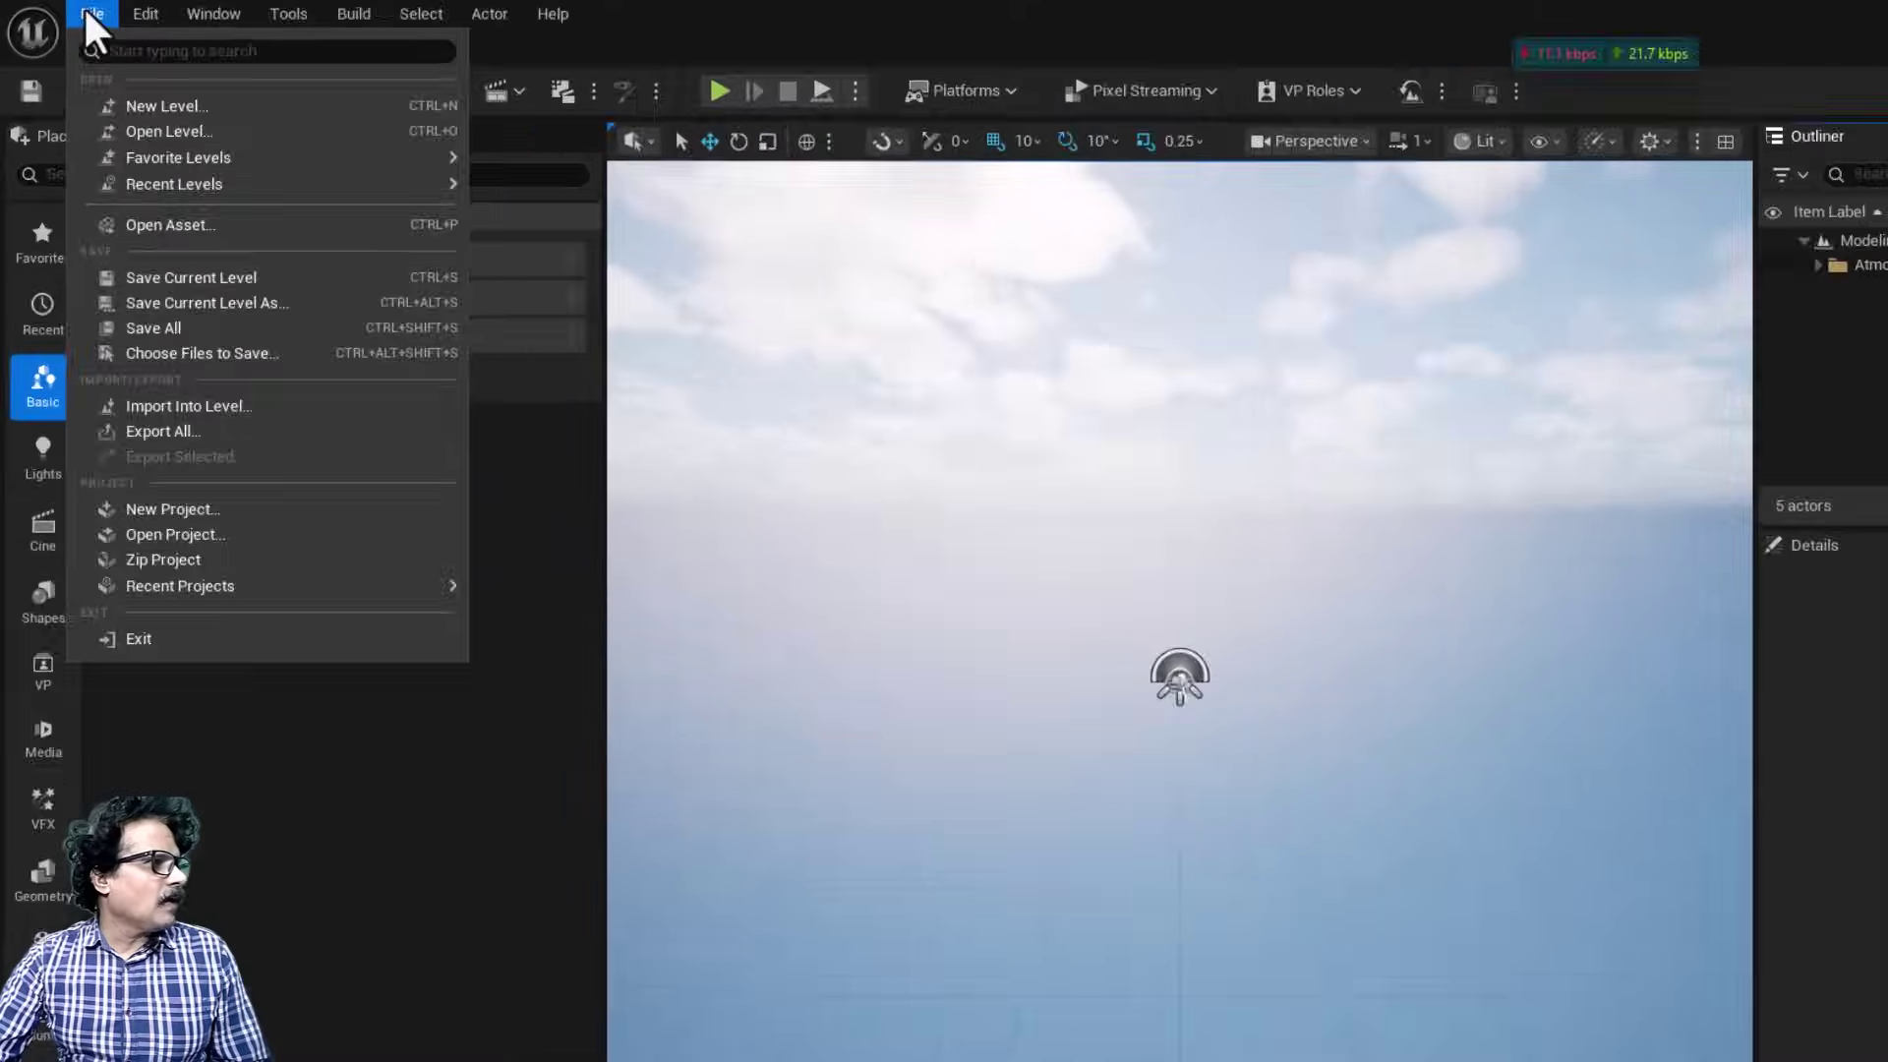
pyautogui.click(222, 521)
# Search the plugins for "model" and check whether the Modeling Tools Editor Mode plugin is enabled, closing the plugin list when done.
pyautogui.click(229, 22)
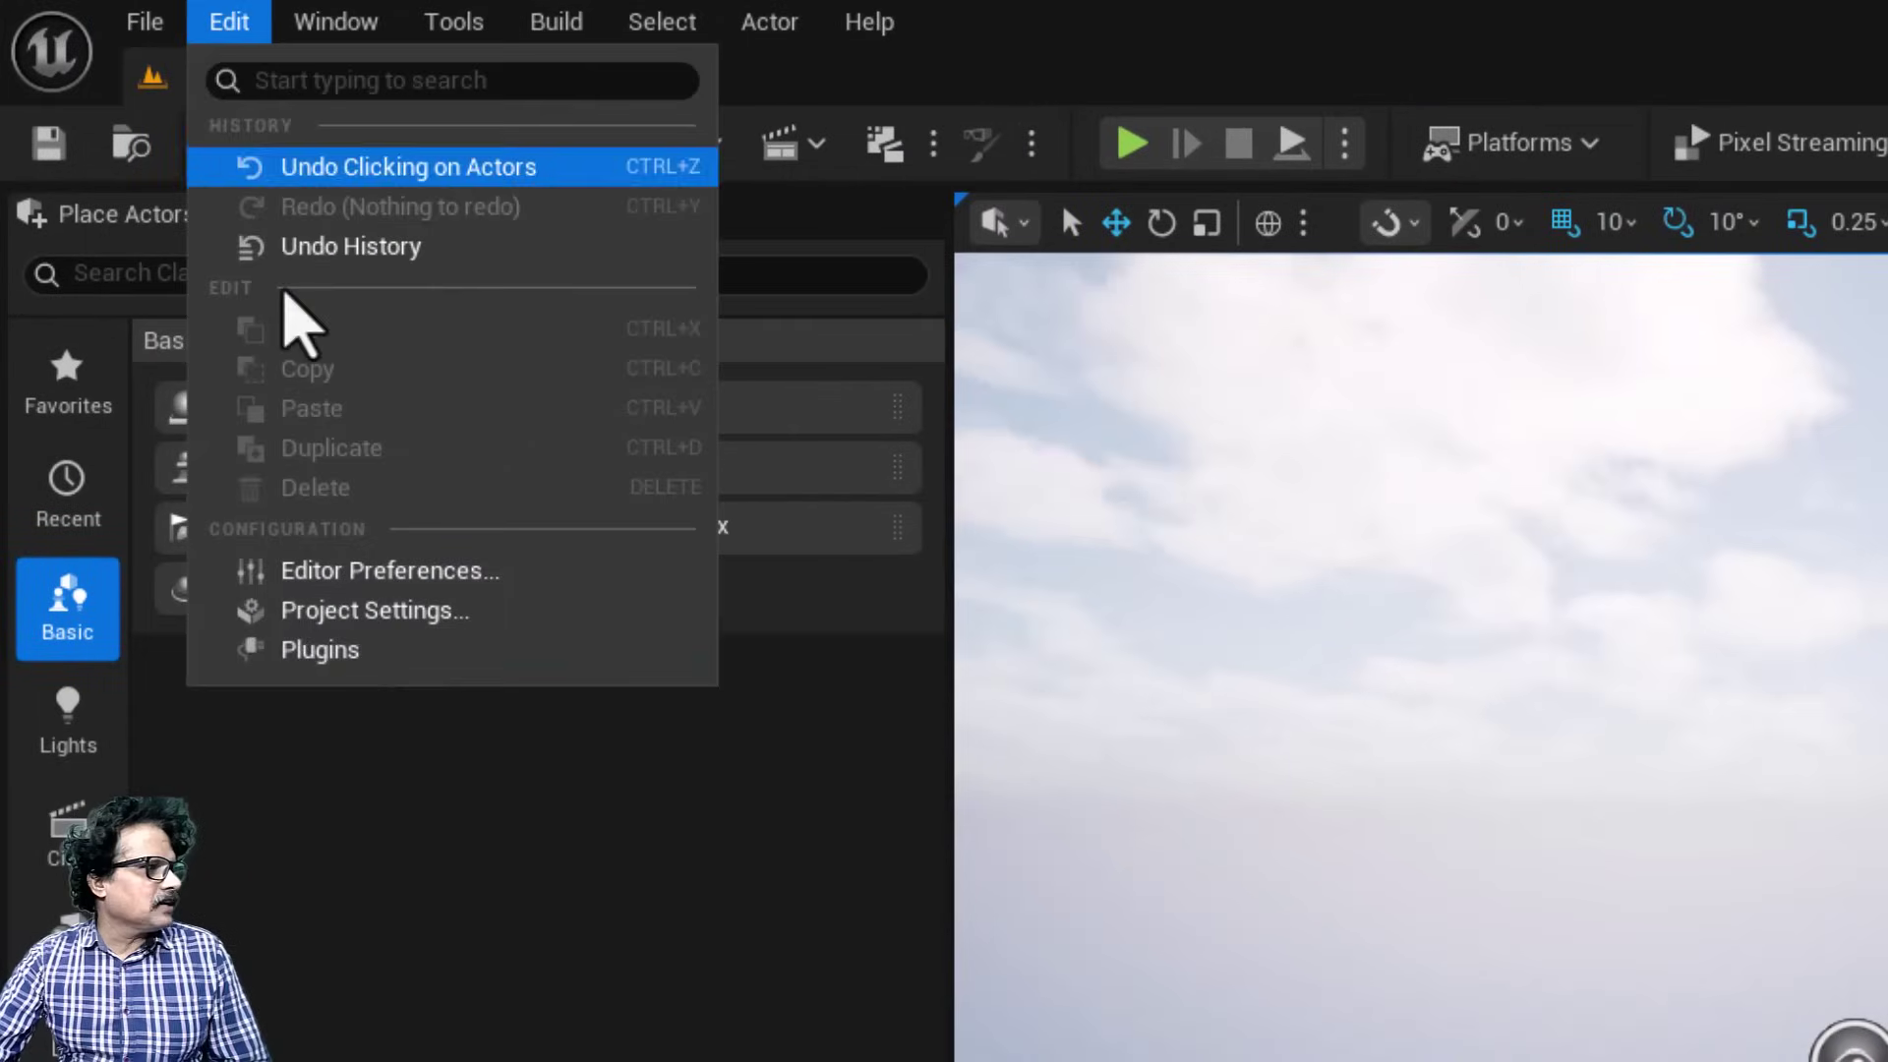
pyautogui.click(343, 661)
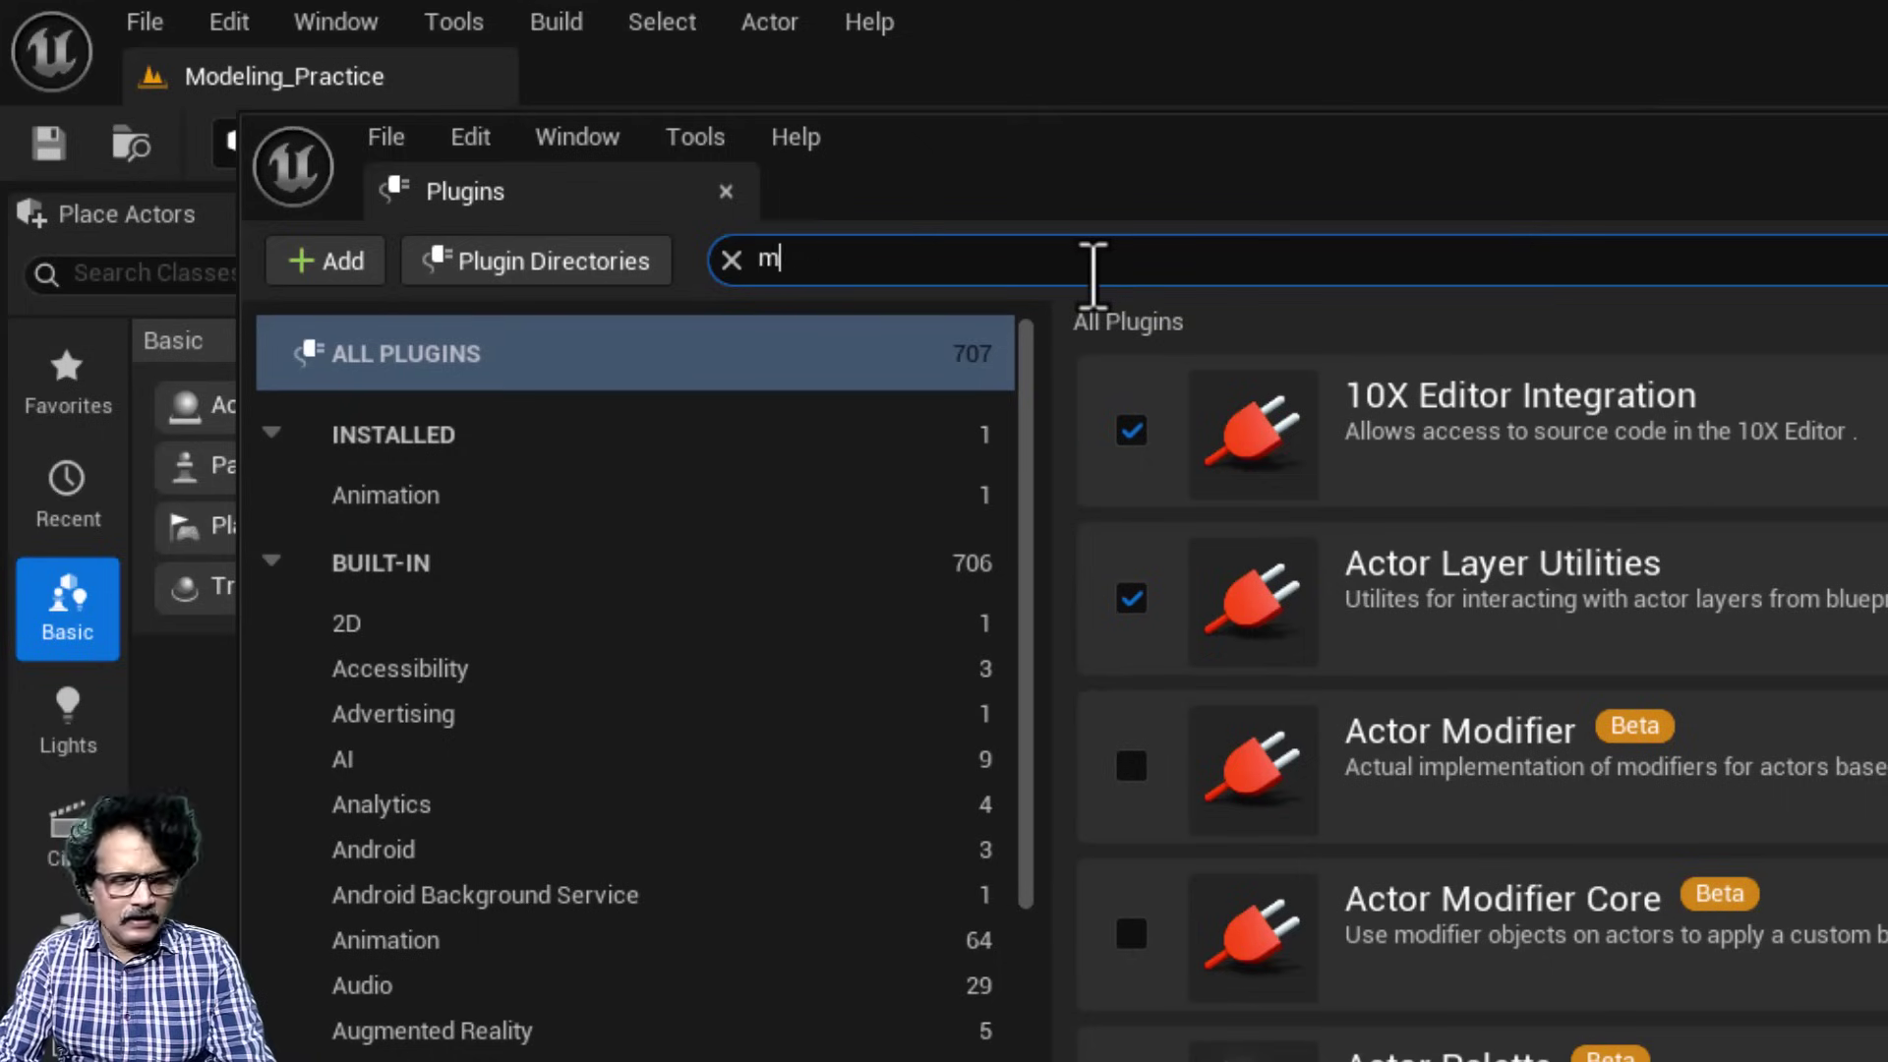
pyautogui.write('odel')
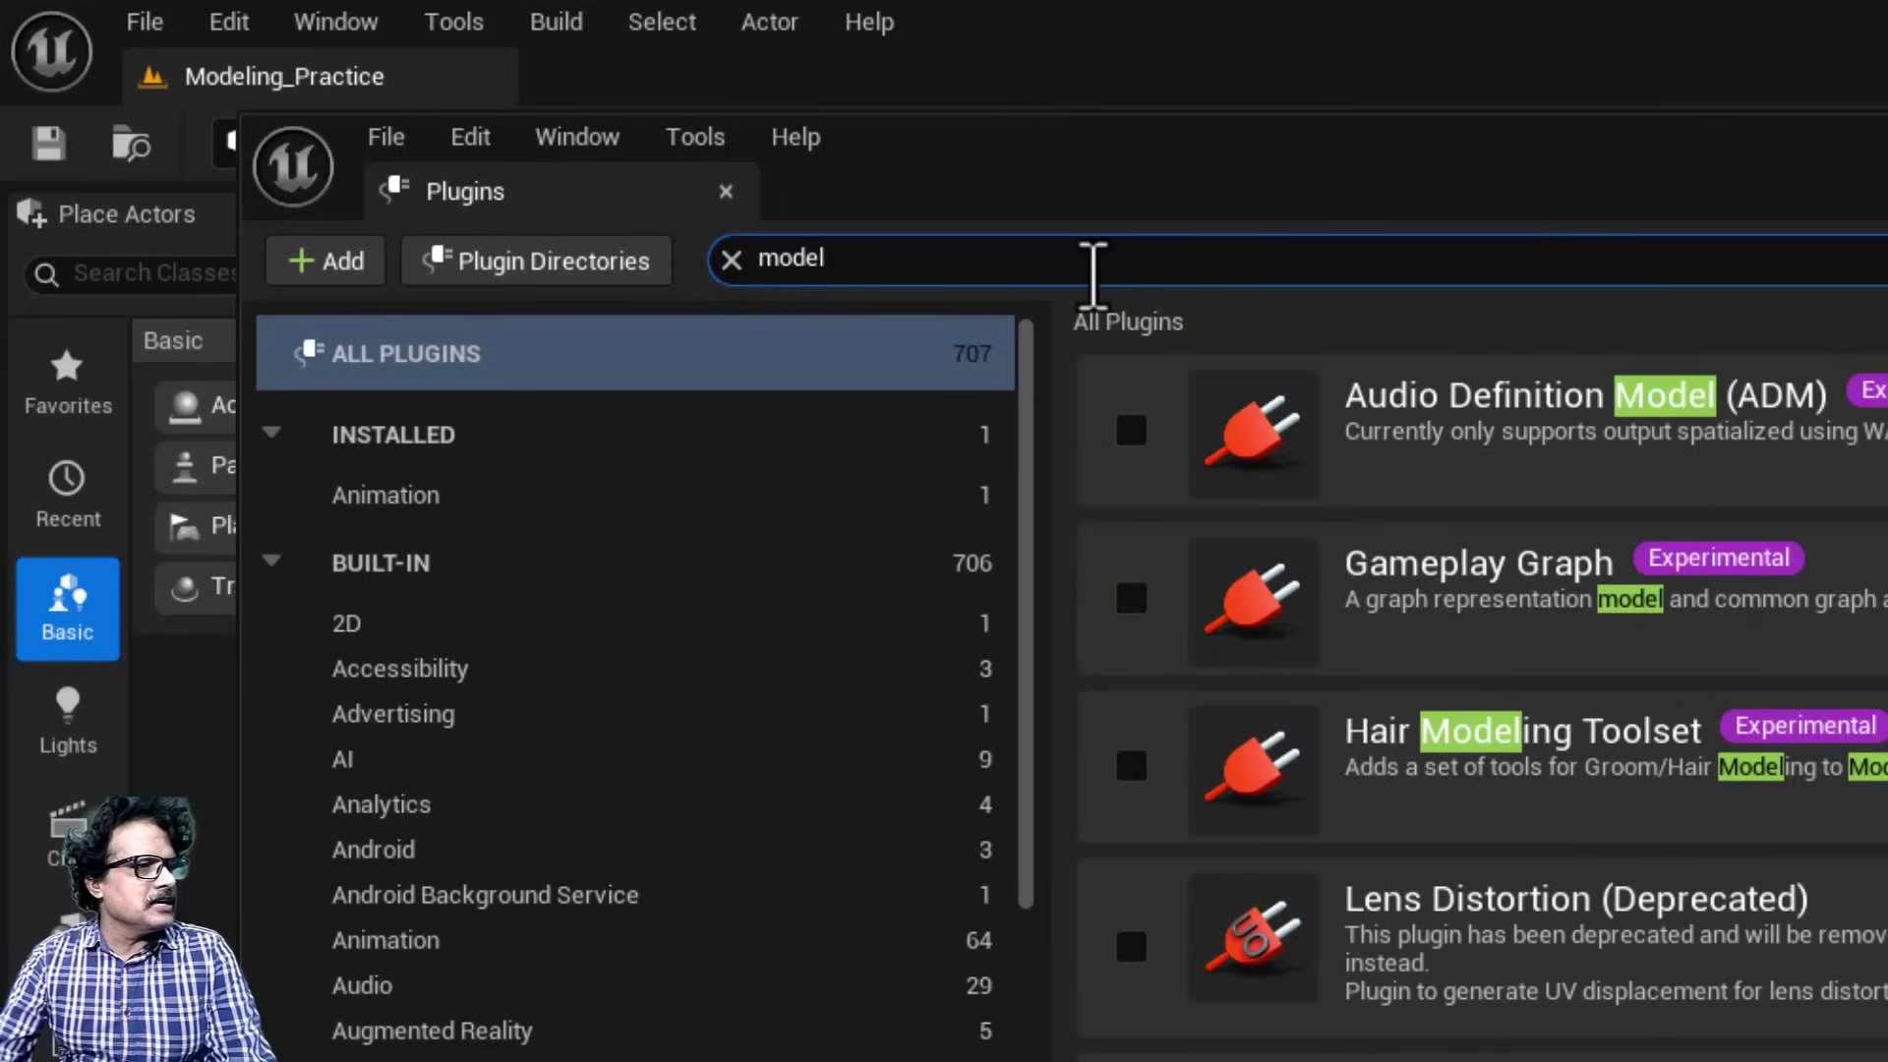
pyautogui.scroll(-8, 1878, 973)
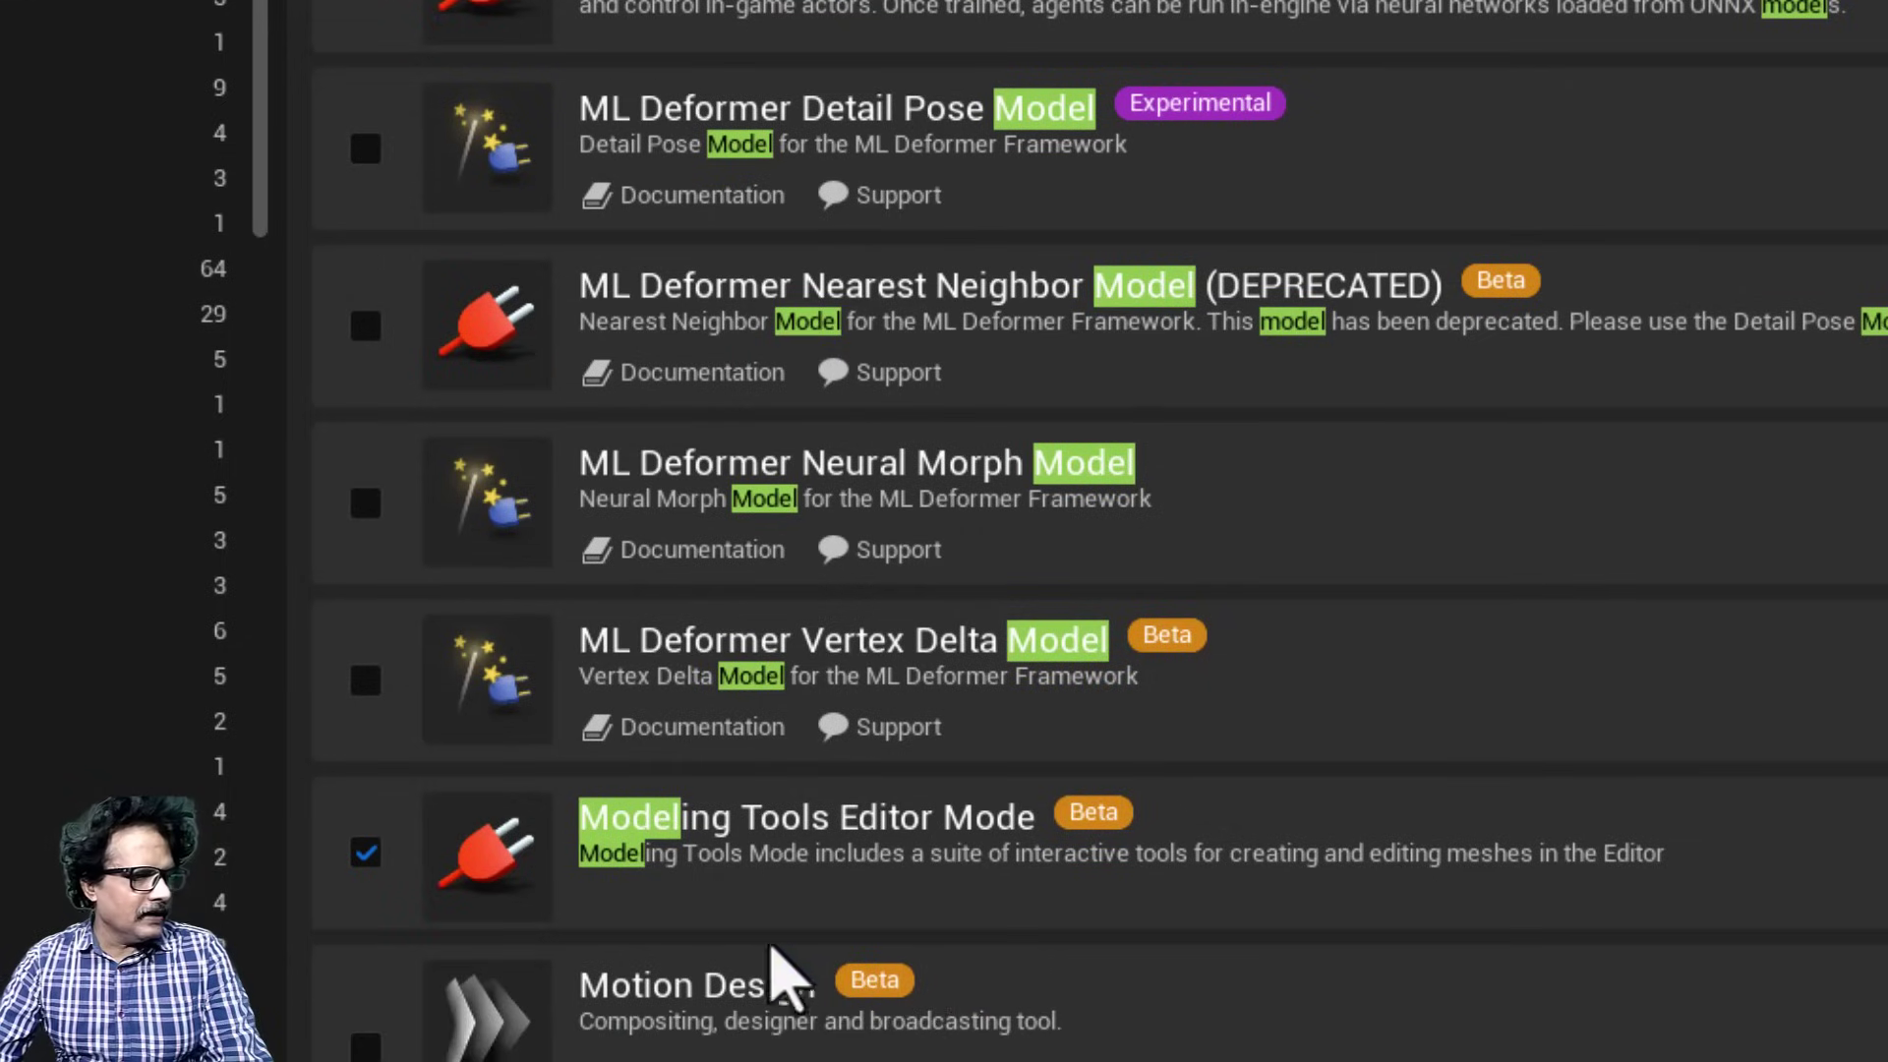
pyautogui.scroll(-5, 969, 857)
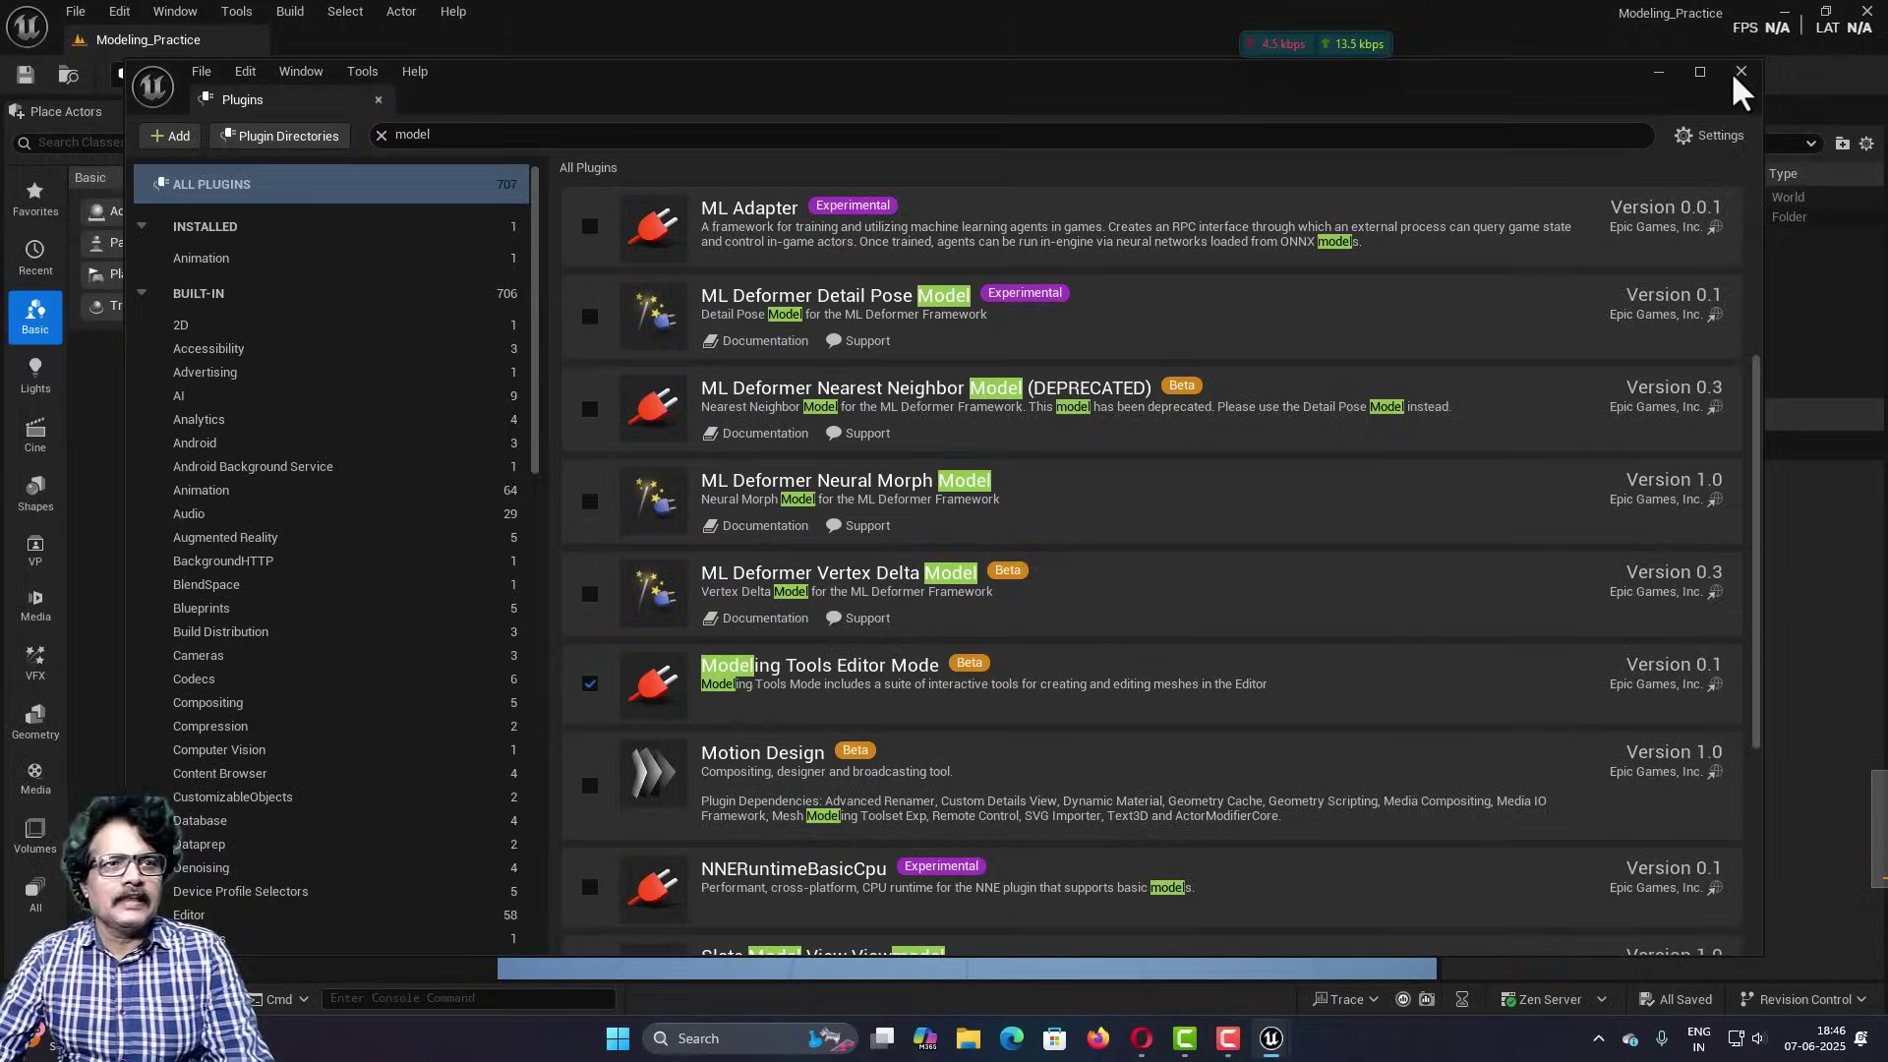
pyautogui.click(1737, 80)
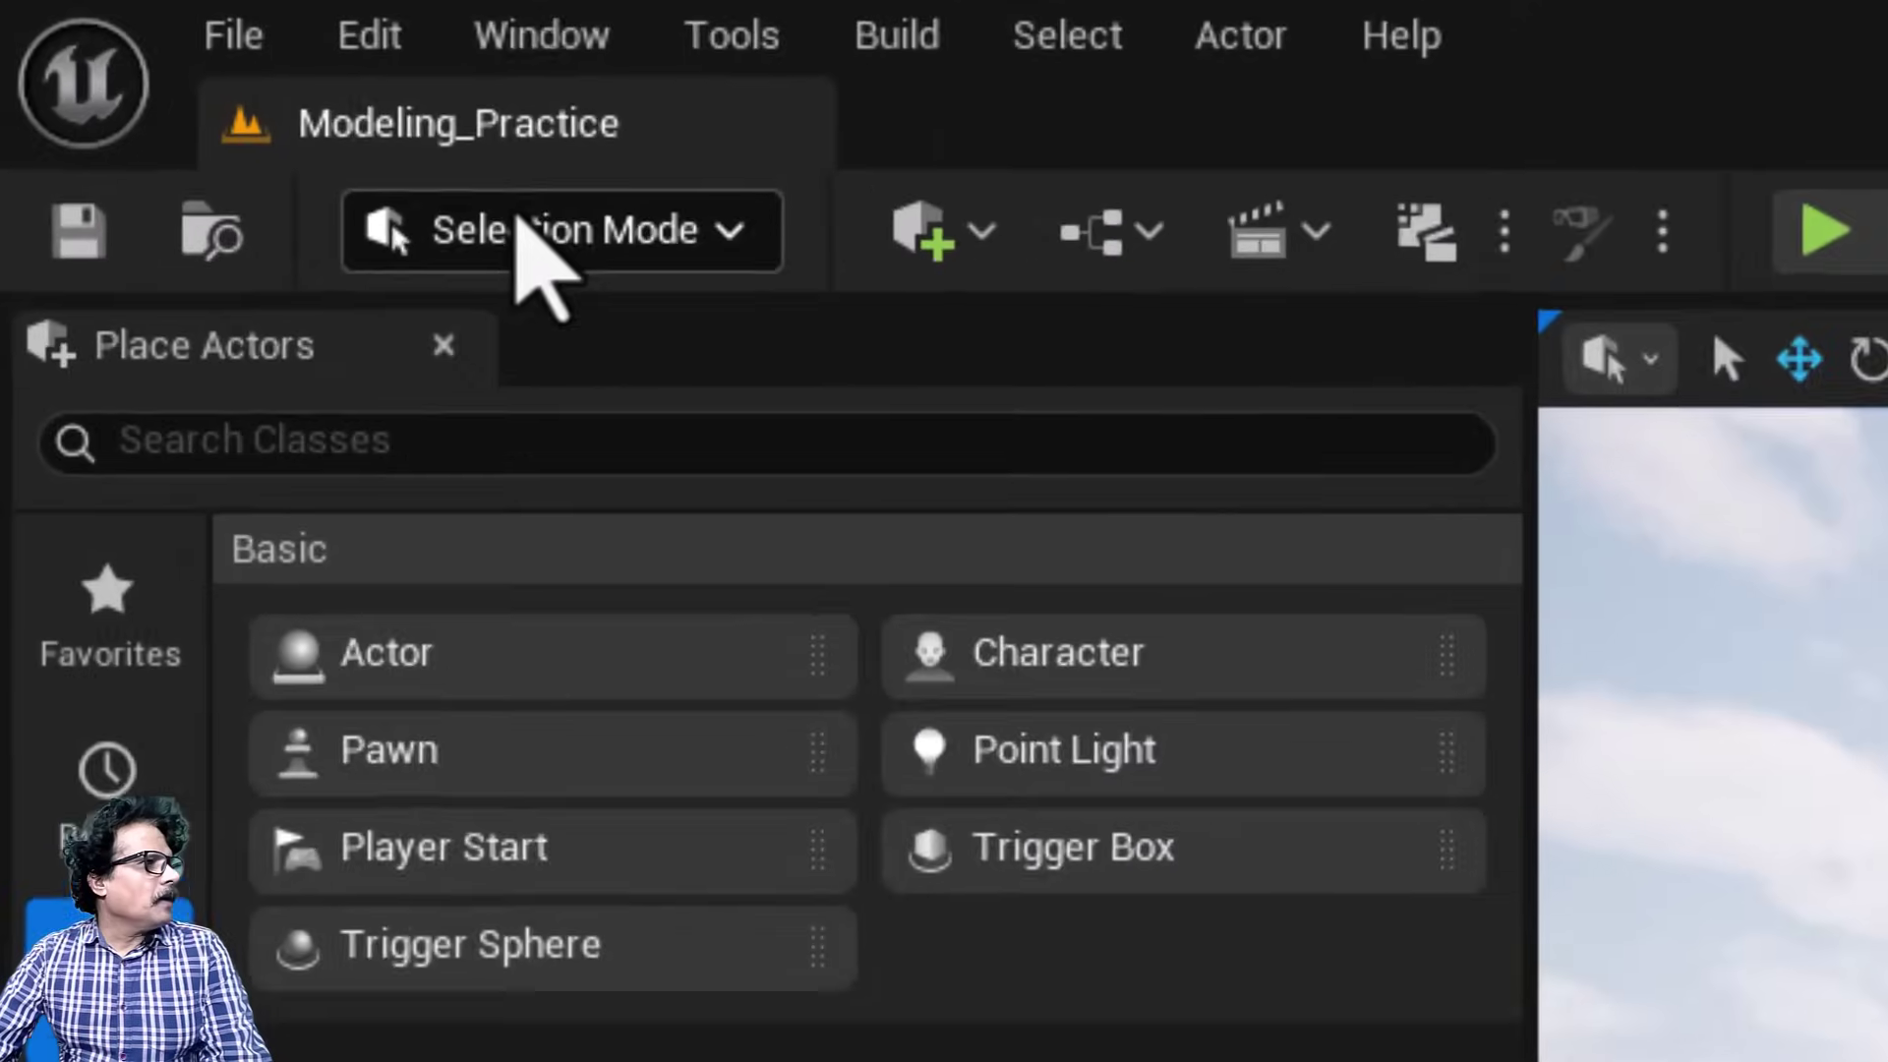
# Switch the editor to Modeling Mode and show the XForm tools.
pyautogui.click(168, 72)
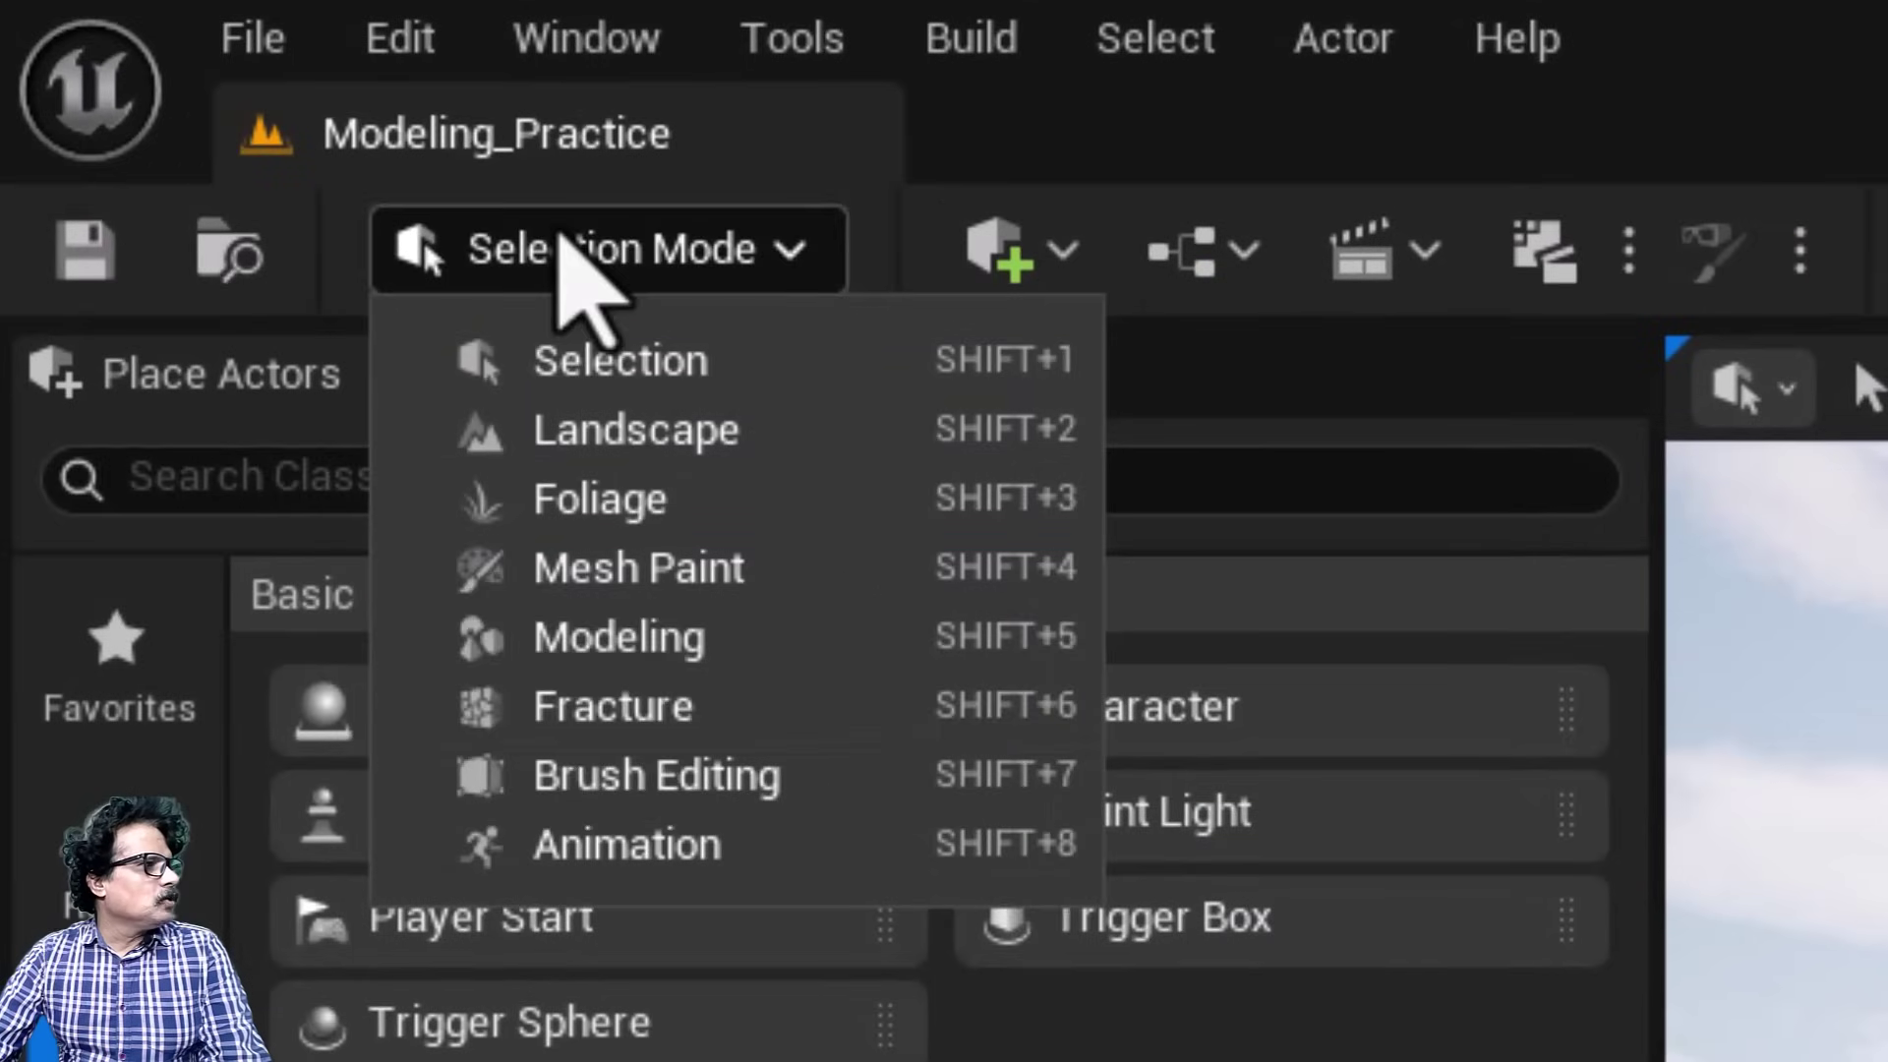
pyautogui.click(182, 196)
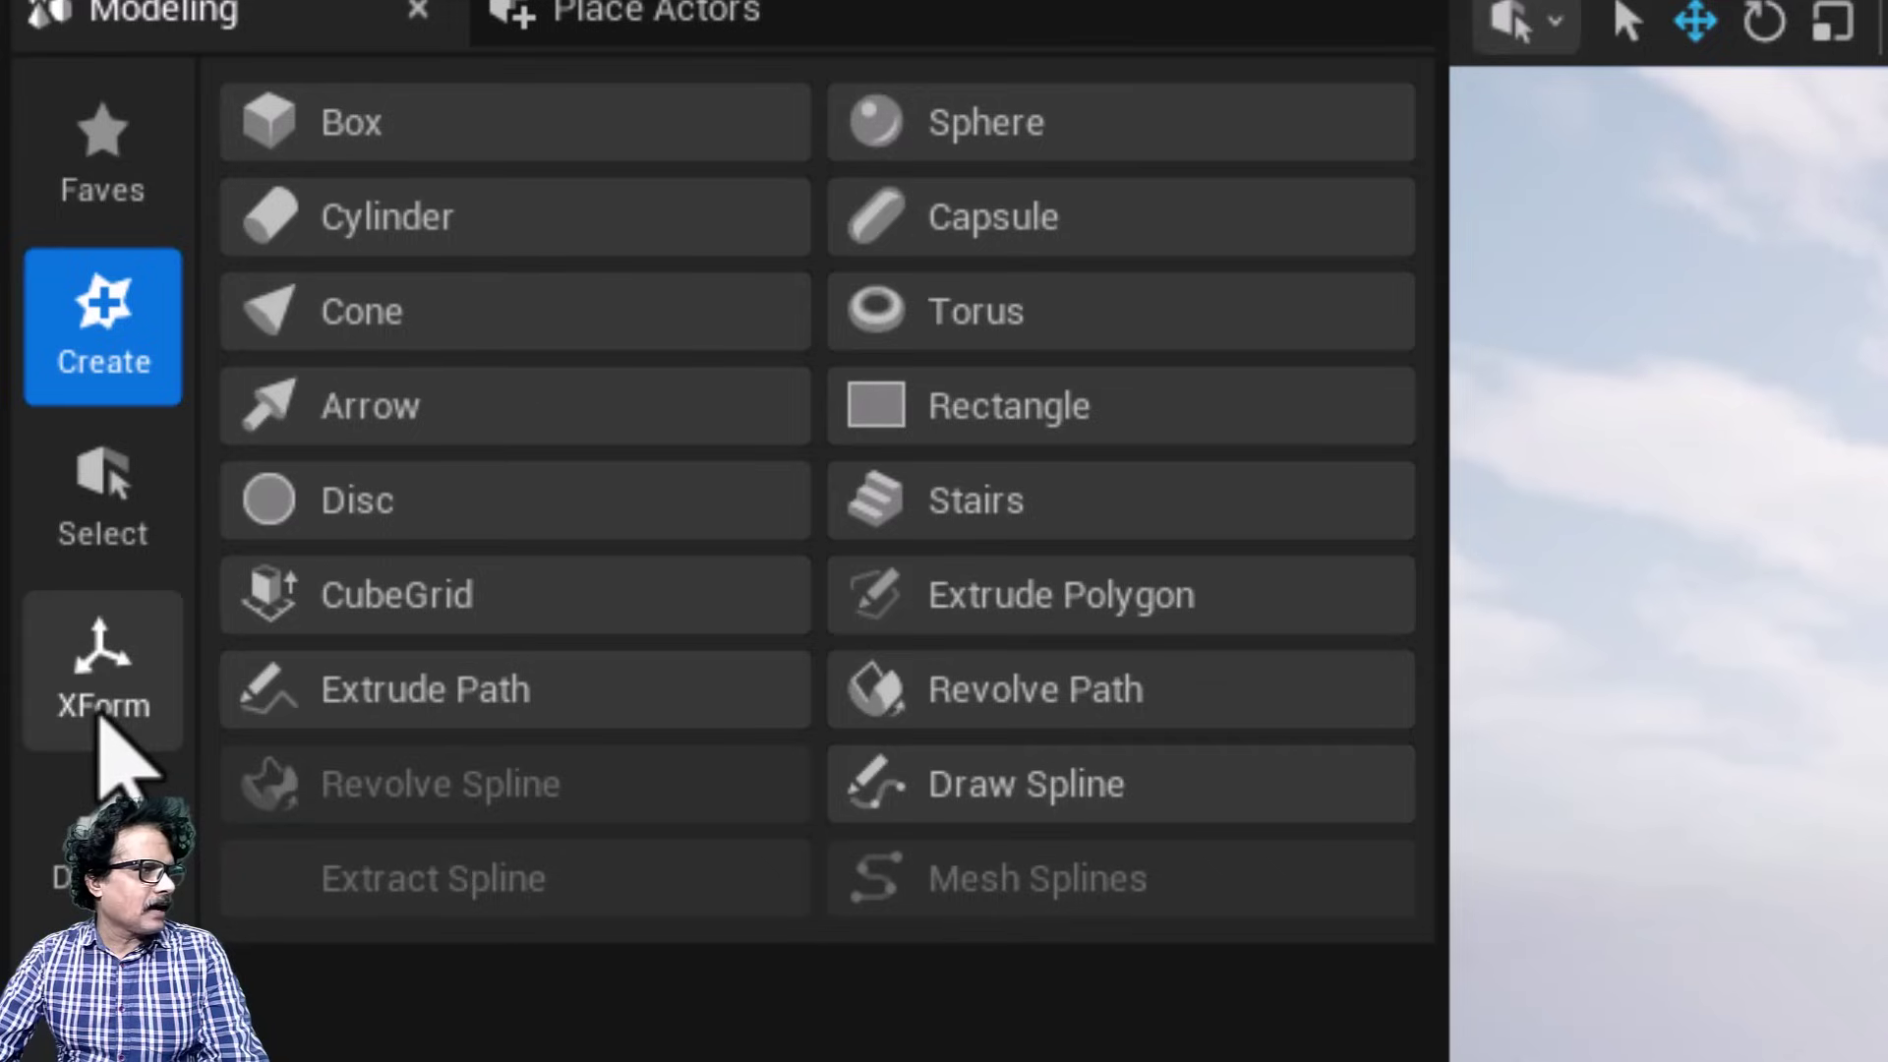
pyautogui.click(126, 664)
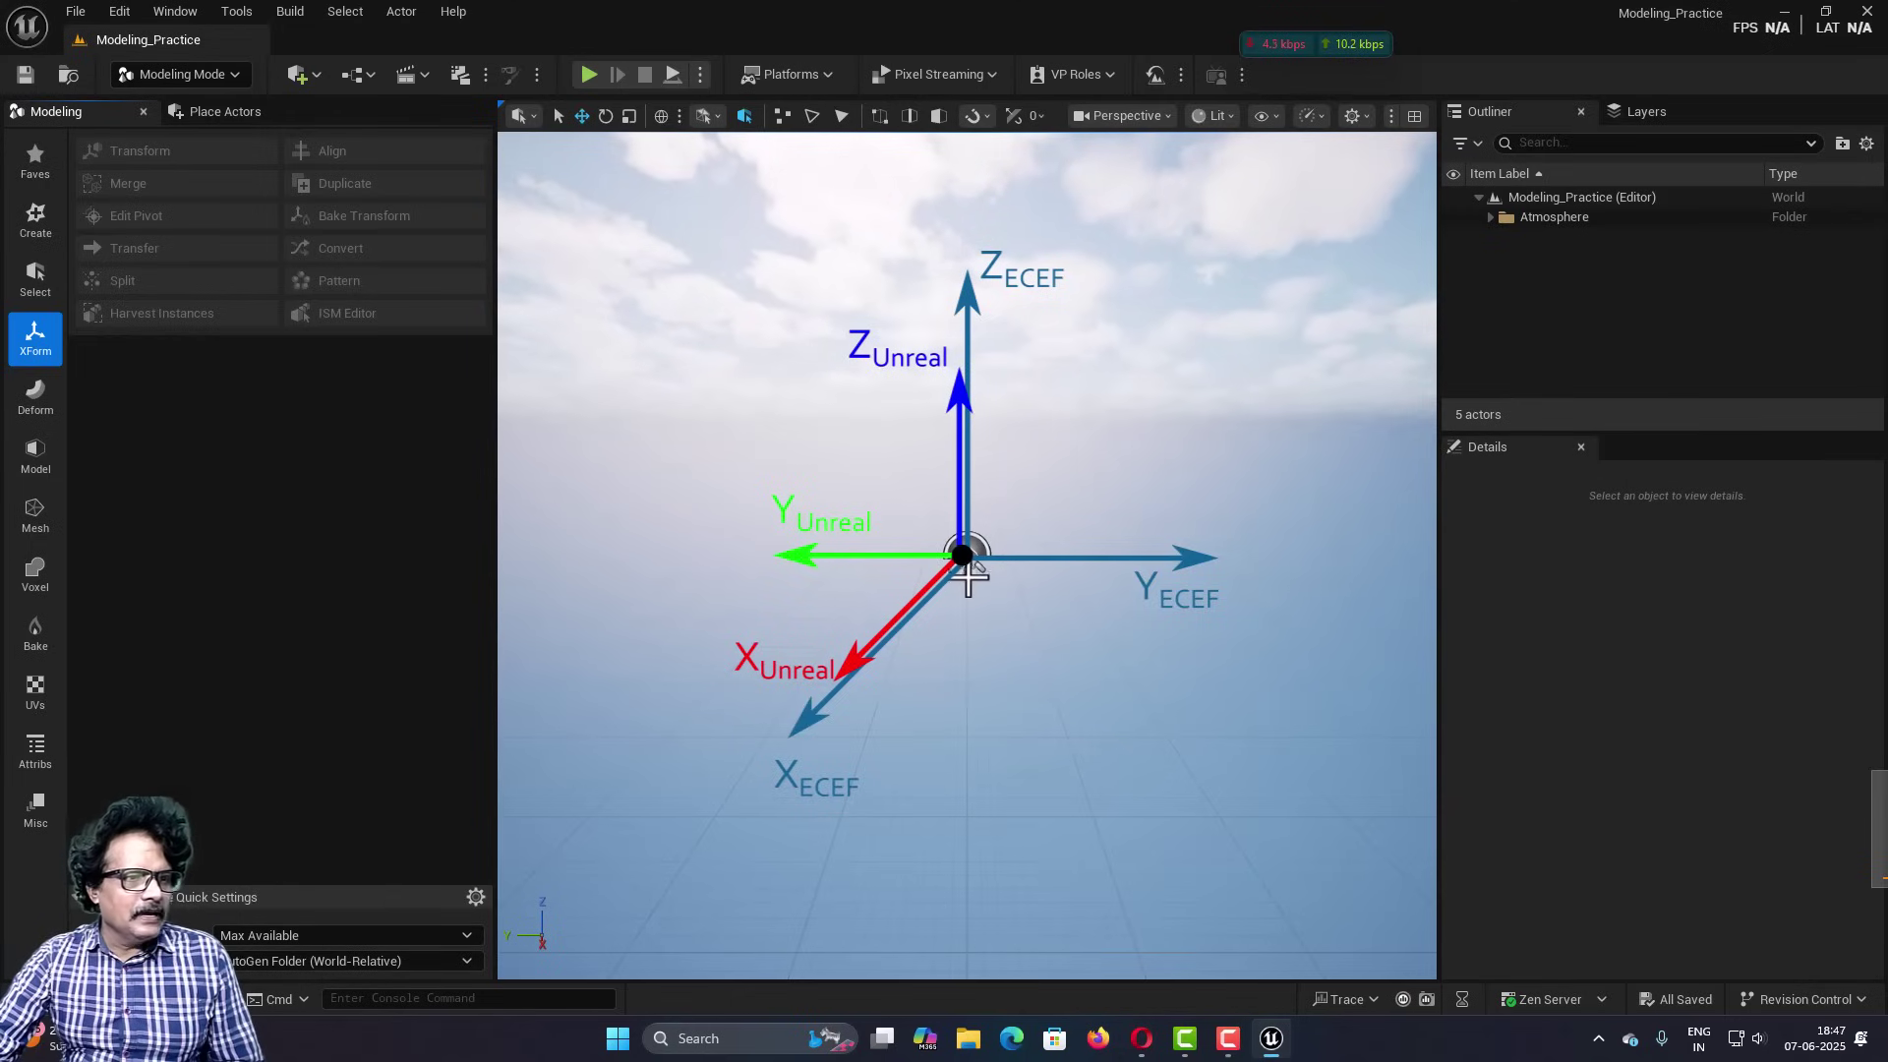
# View the level origin in the Top and Front orthographic views, and return the viewport to Perspective.
pyautogui.scroll(4, 963, 590)
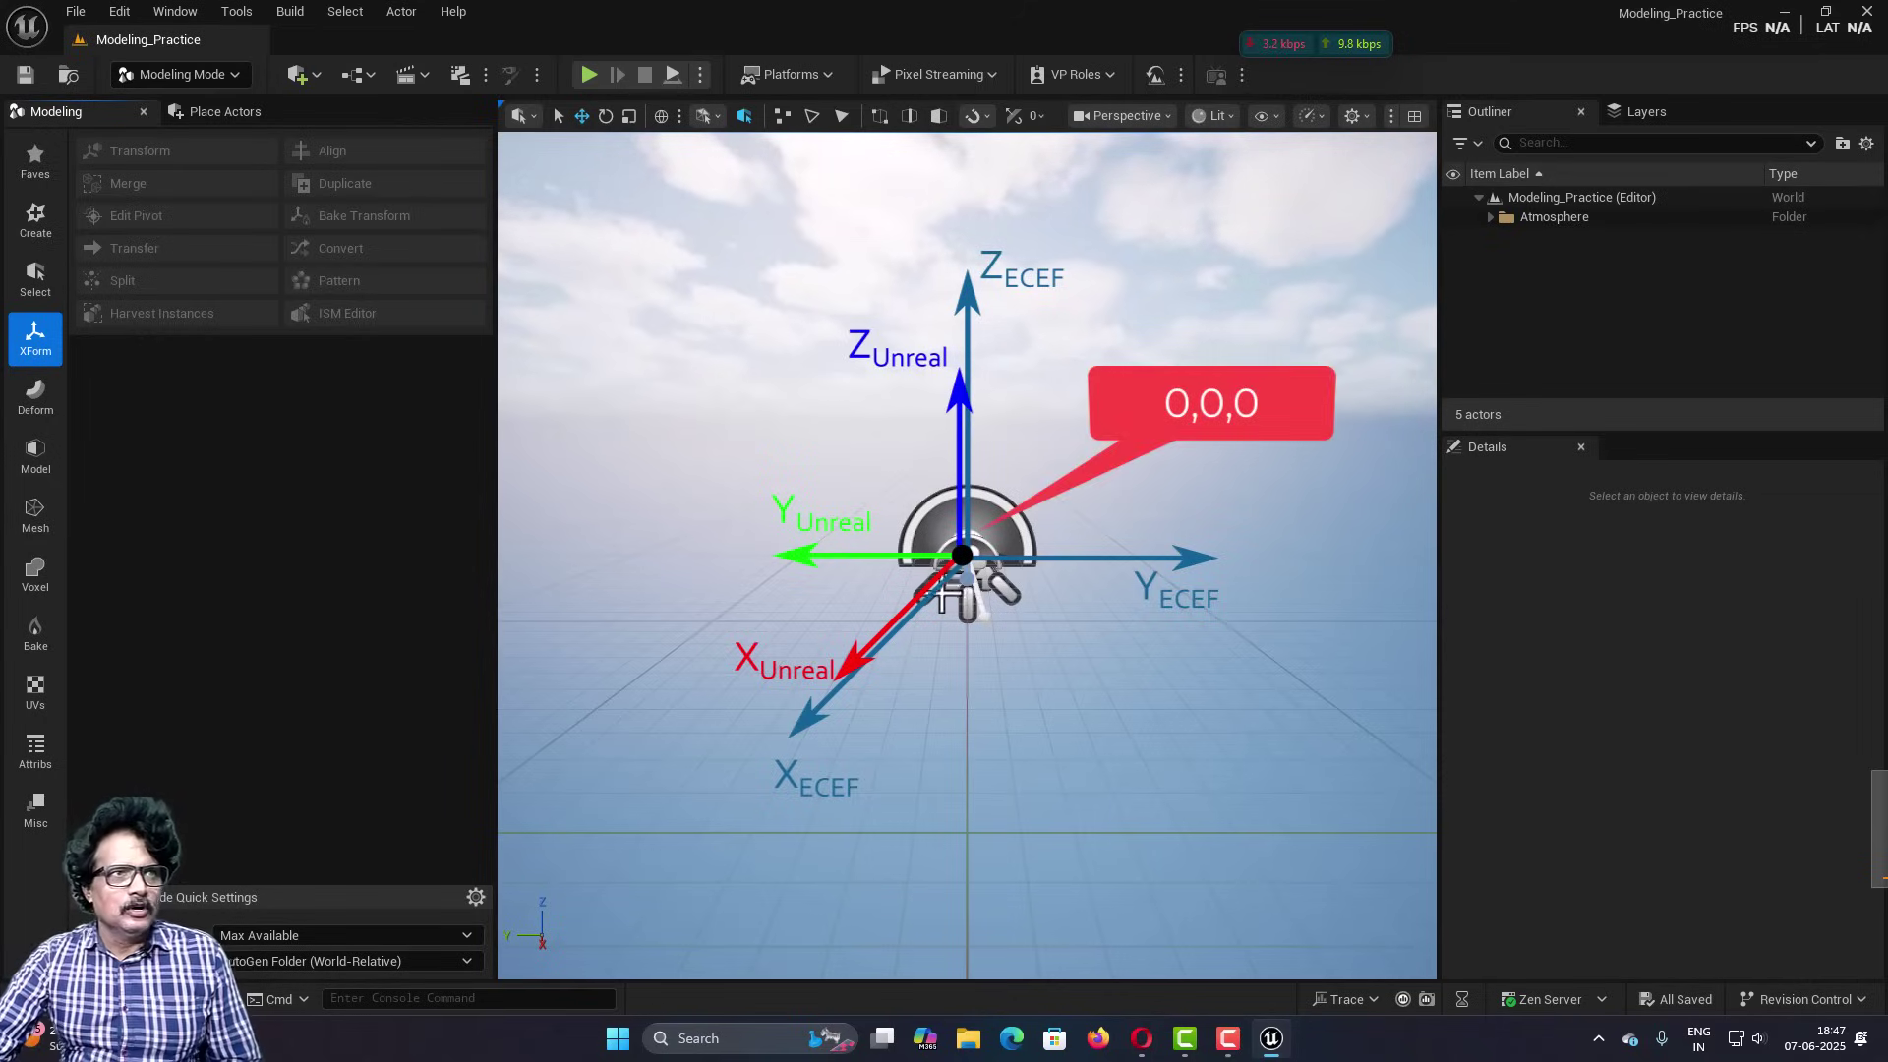
pyautogui.click(1092, 116)
pyautogui.click(1135, 244)
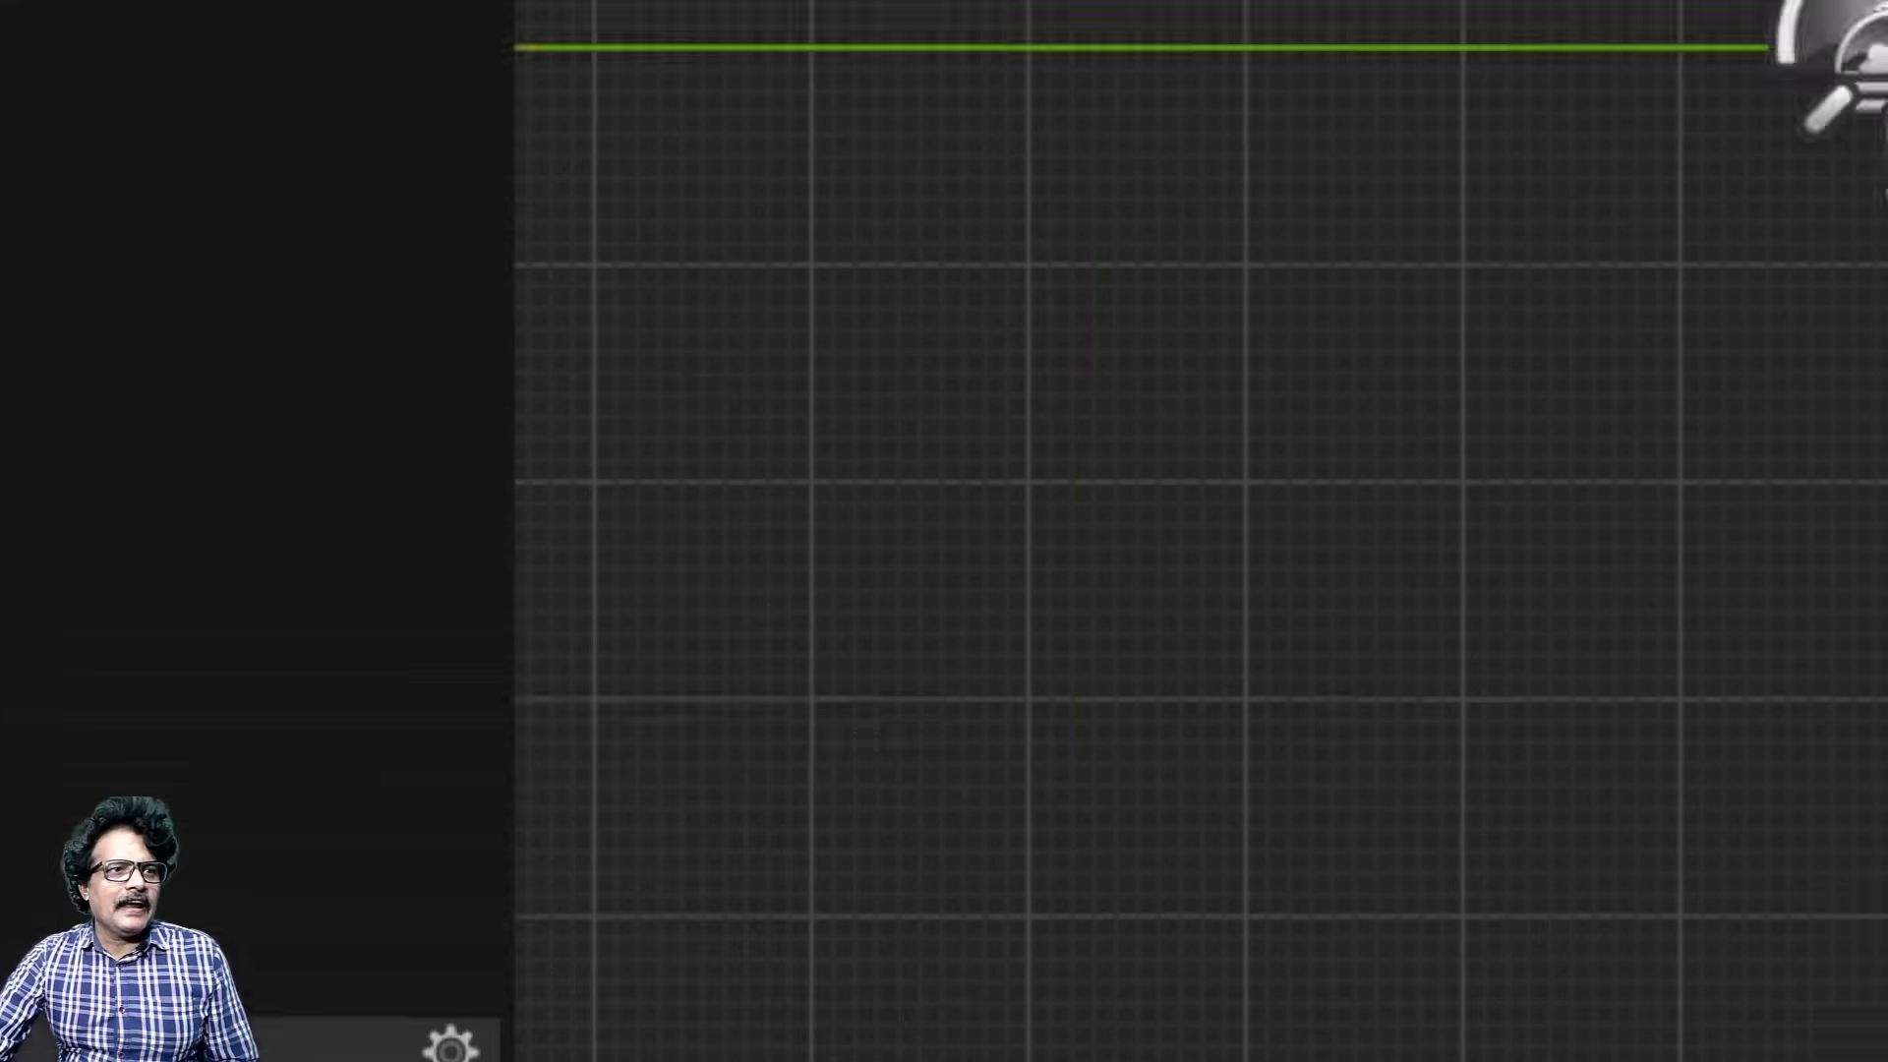
pyautogui.click(829, 49)
pyautogui.click(901, 693)
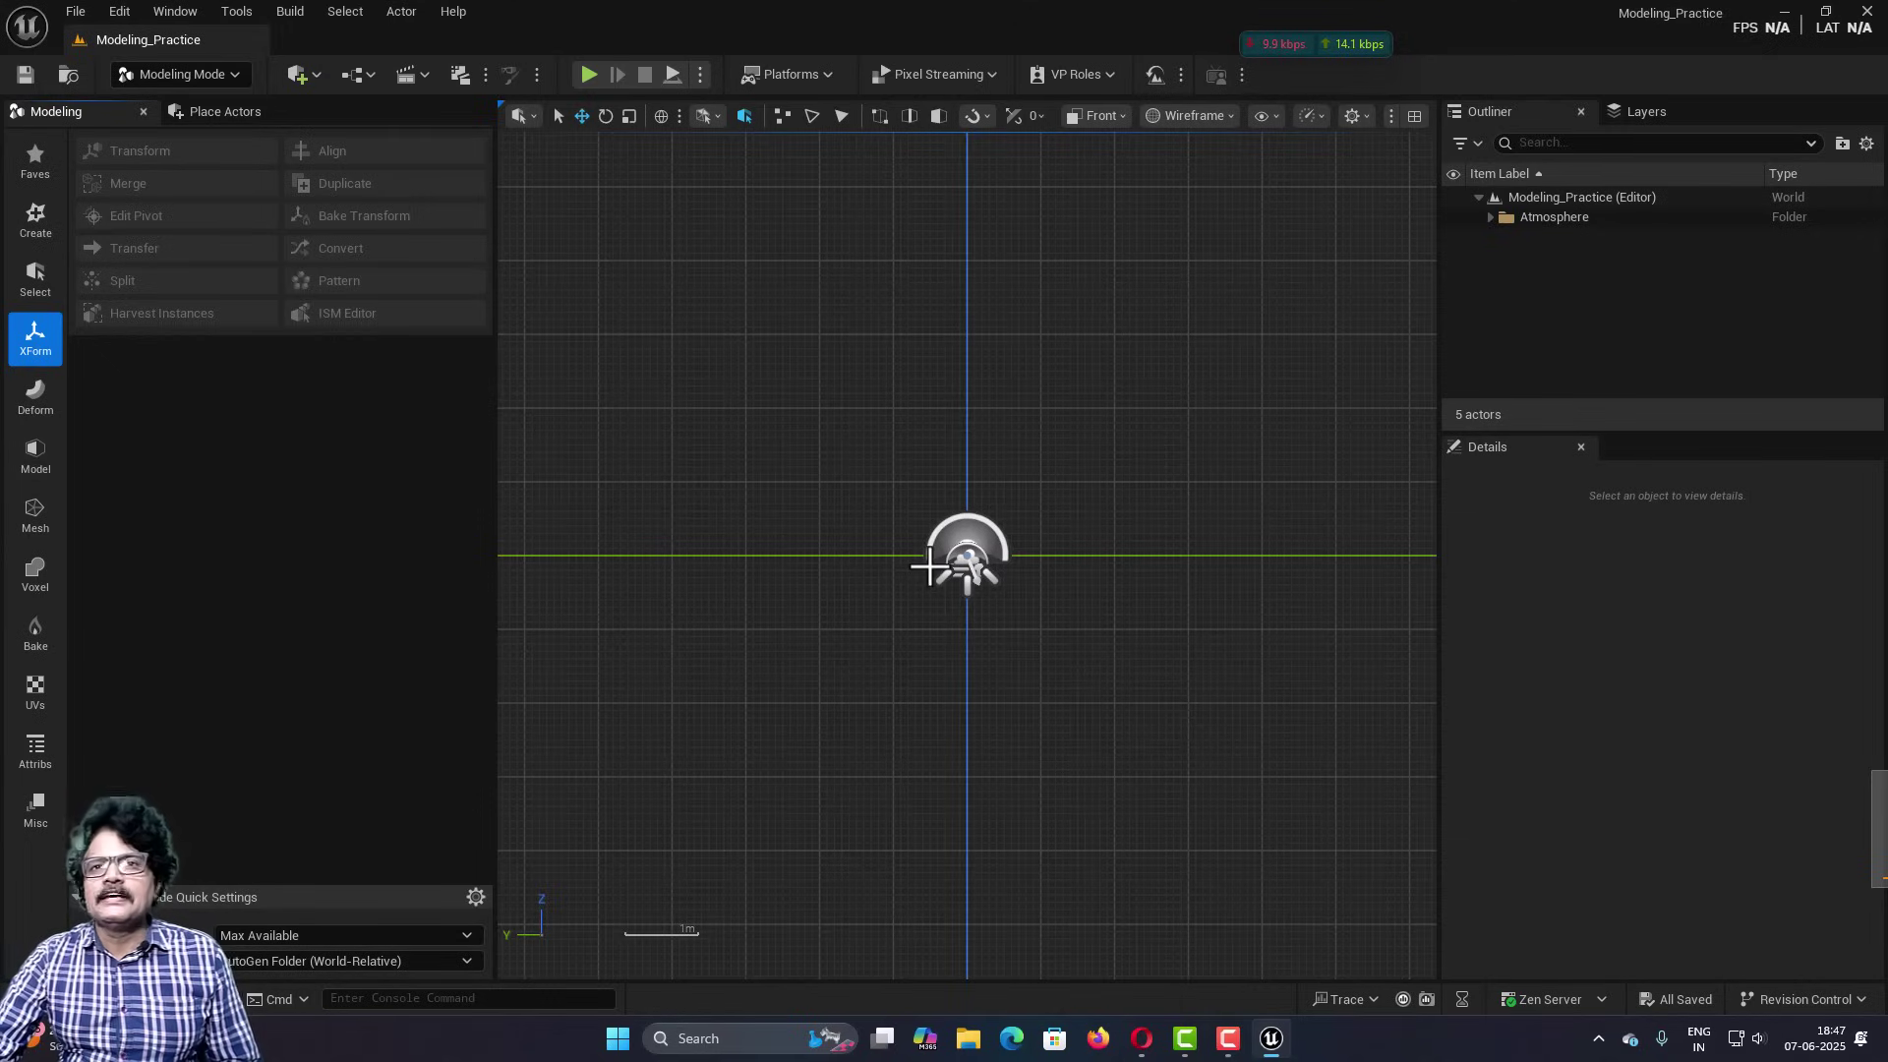
pyautogui.click(1094, 115)
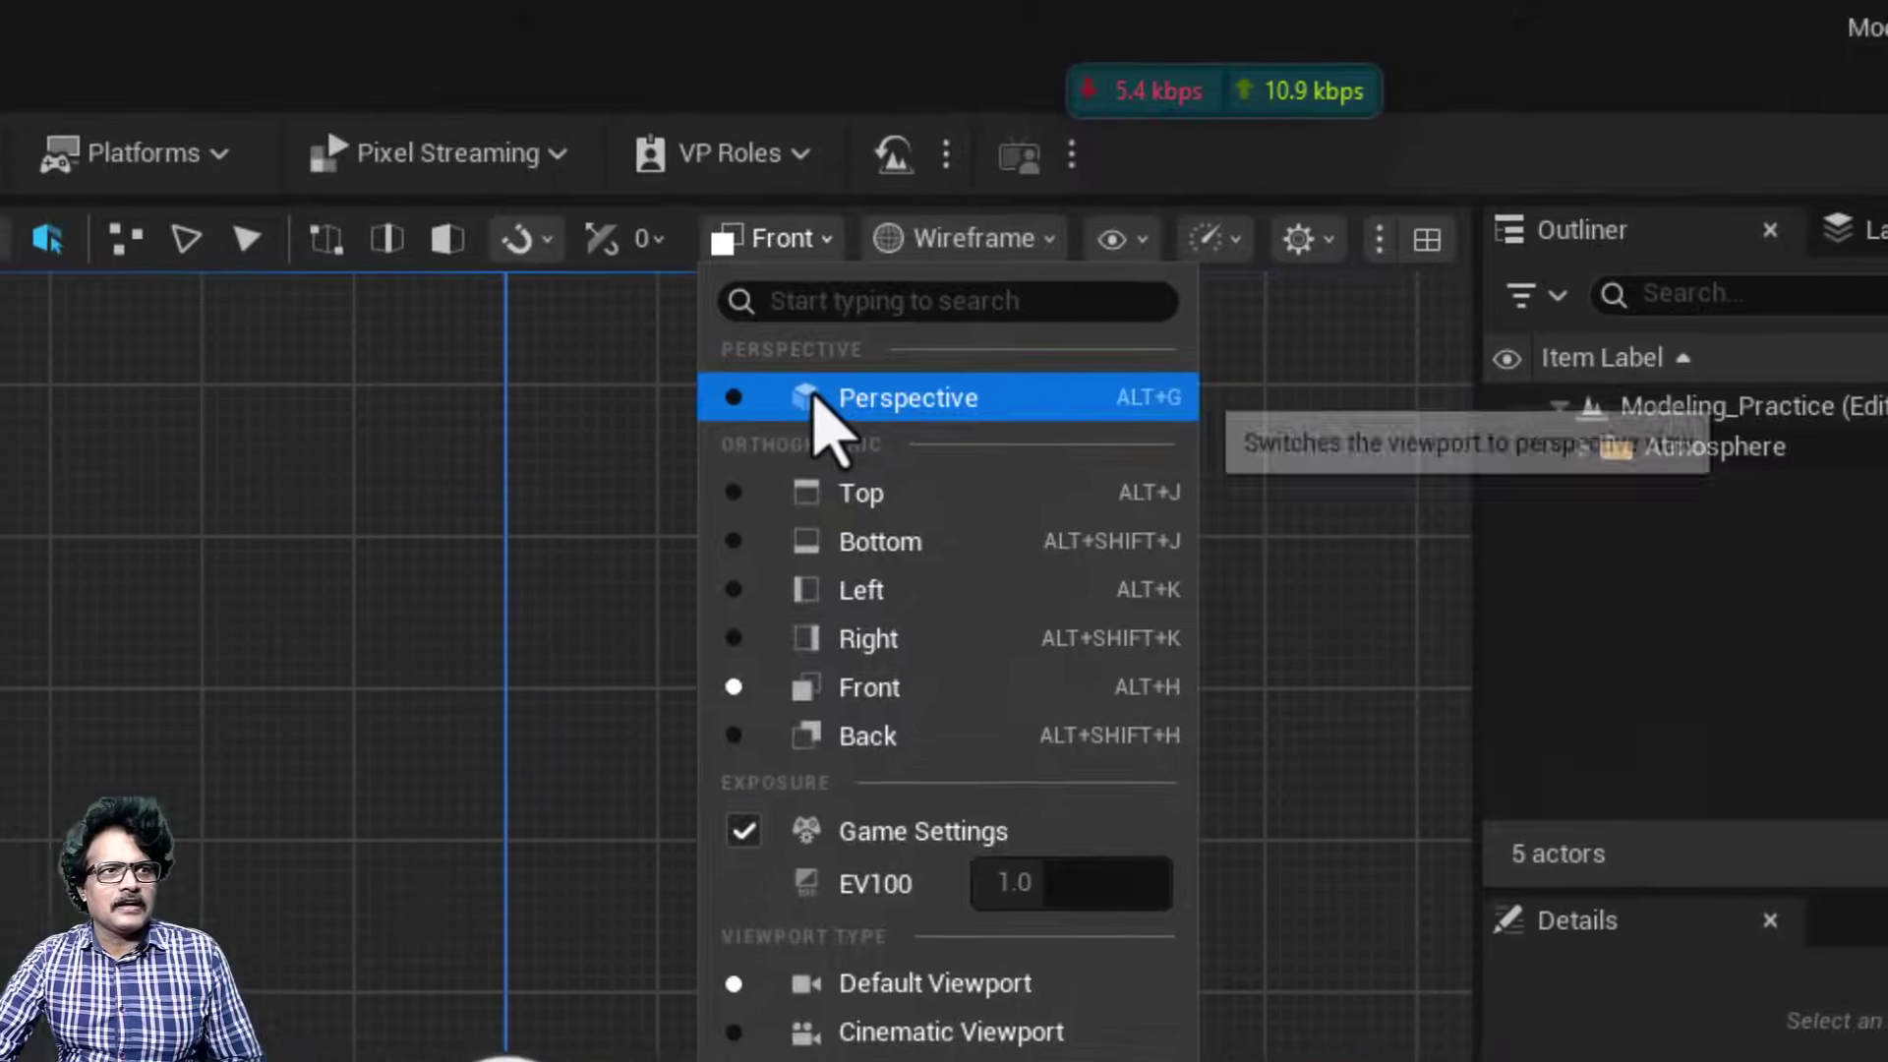
pyautogui.click(1086, 183)
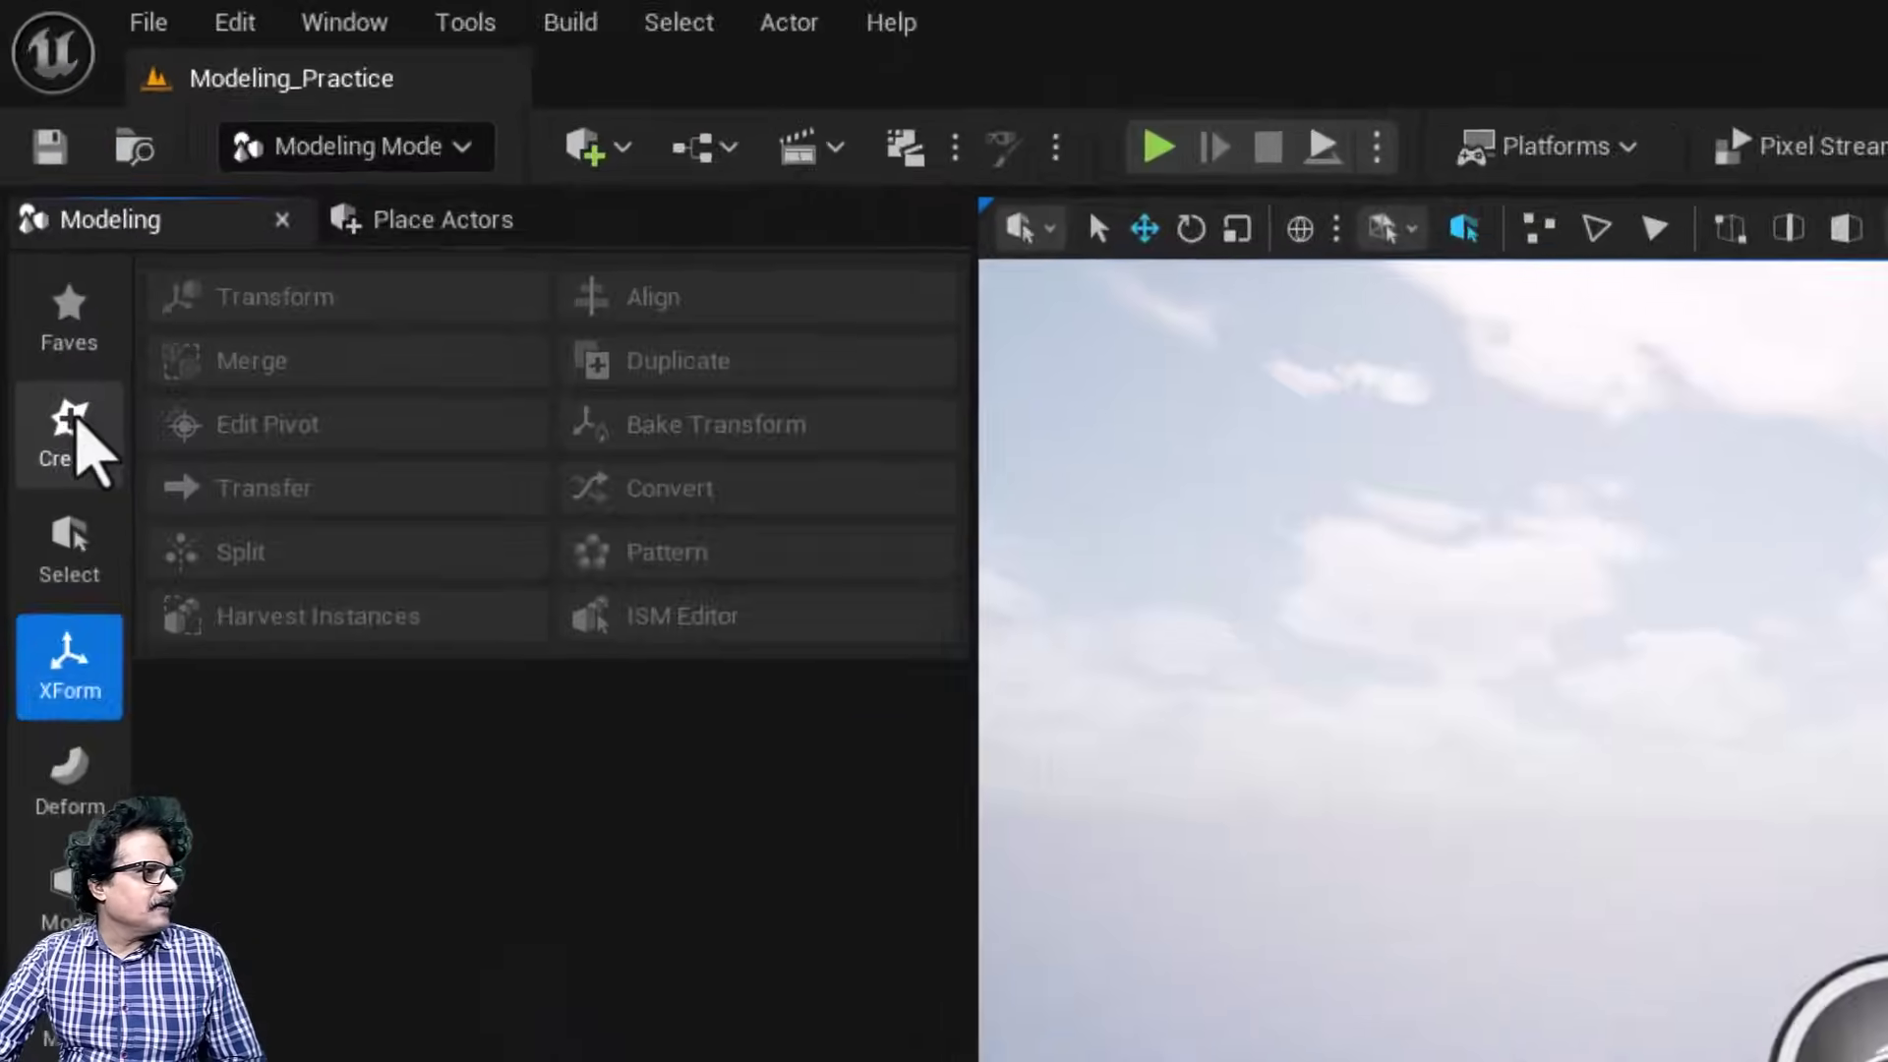
# Create a static mesh arrow with a base pivot, placed at about X -250, Y -20, Z 0.
pyautogui.click(38, 239)
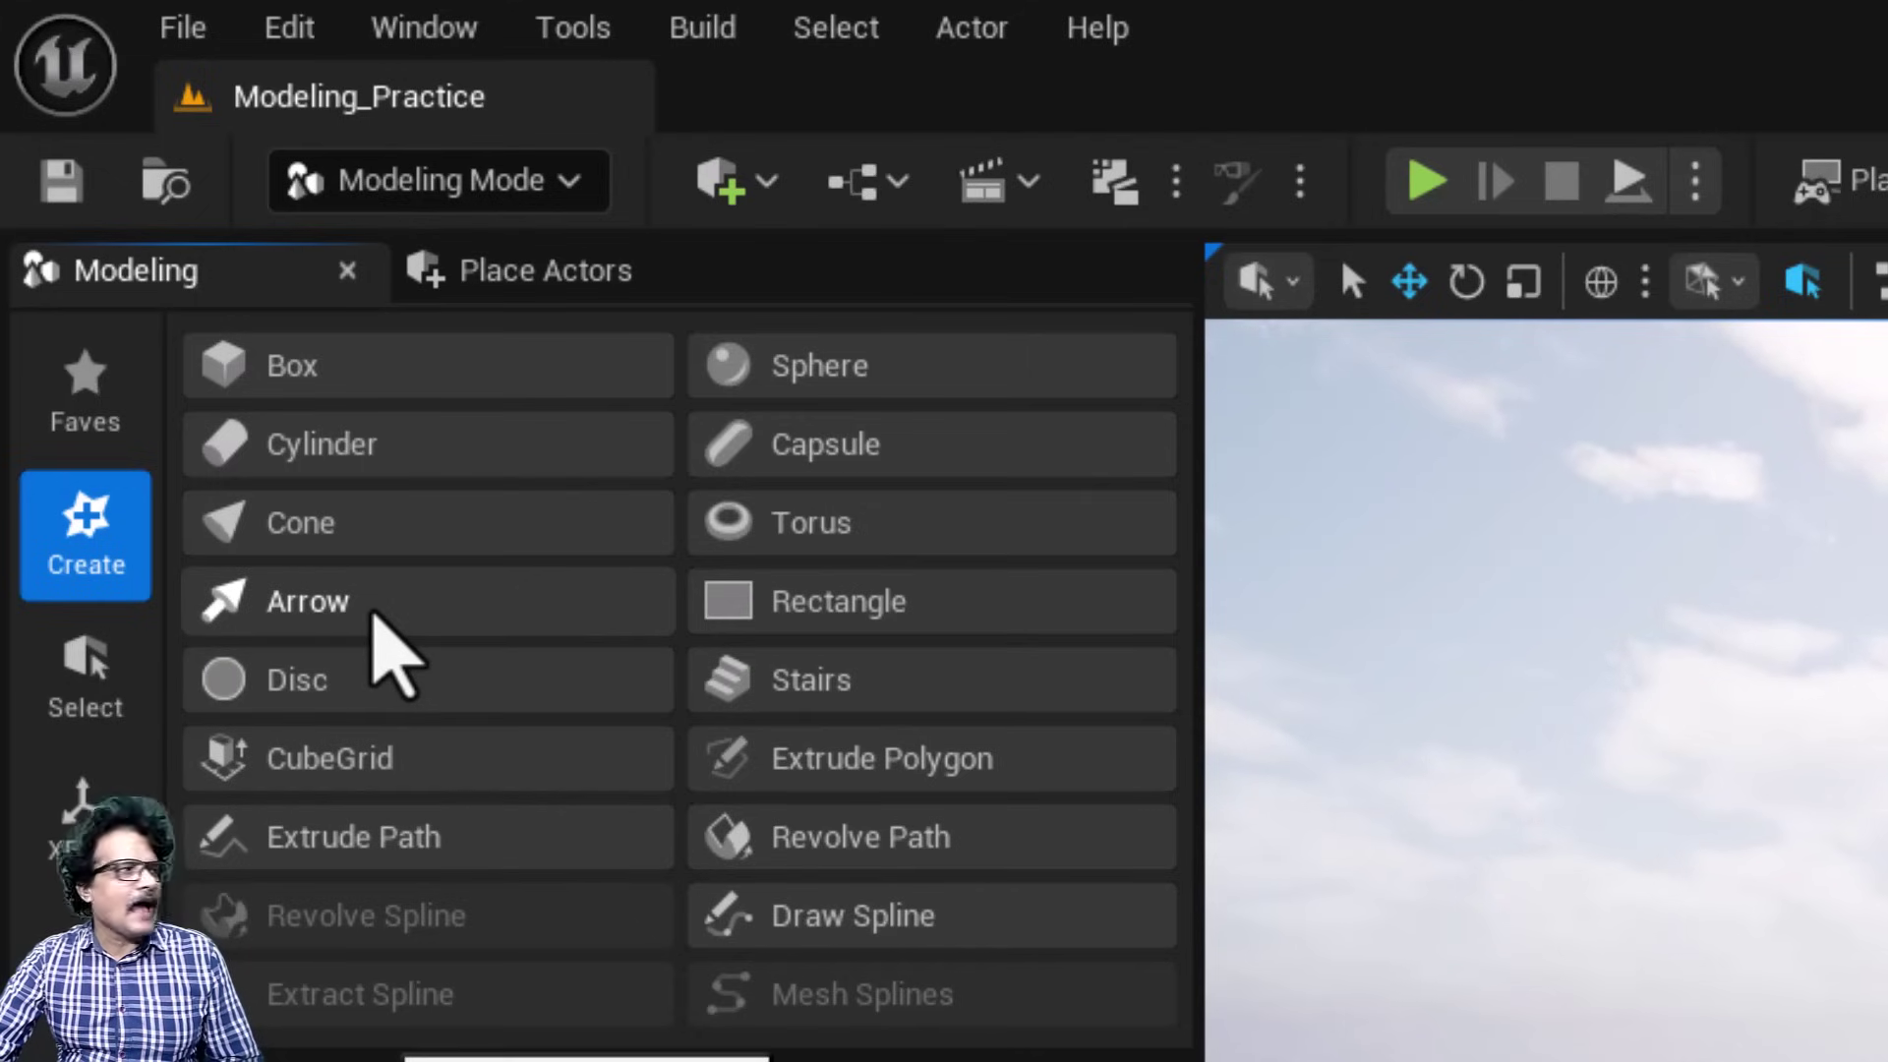
pyautogui.click(374, 605)
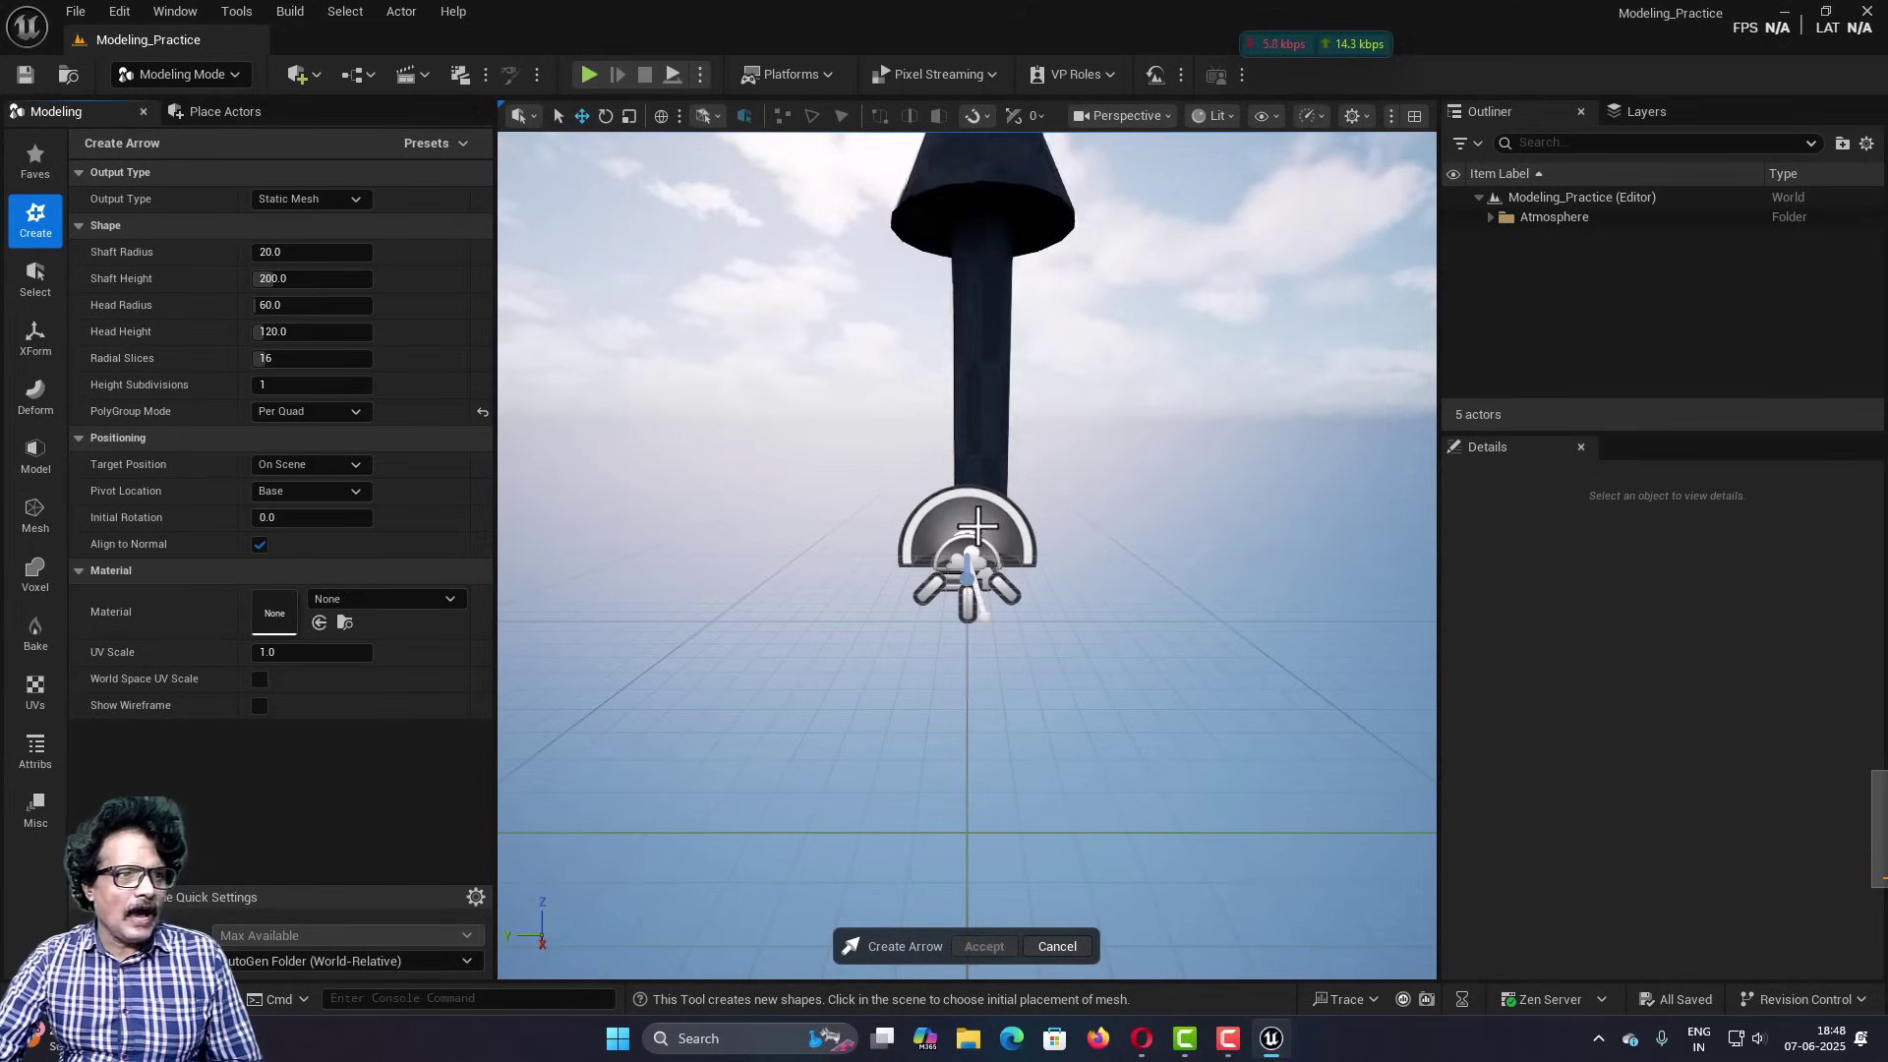
pyautogui.click(978, 528)
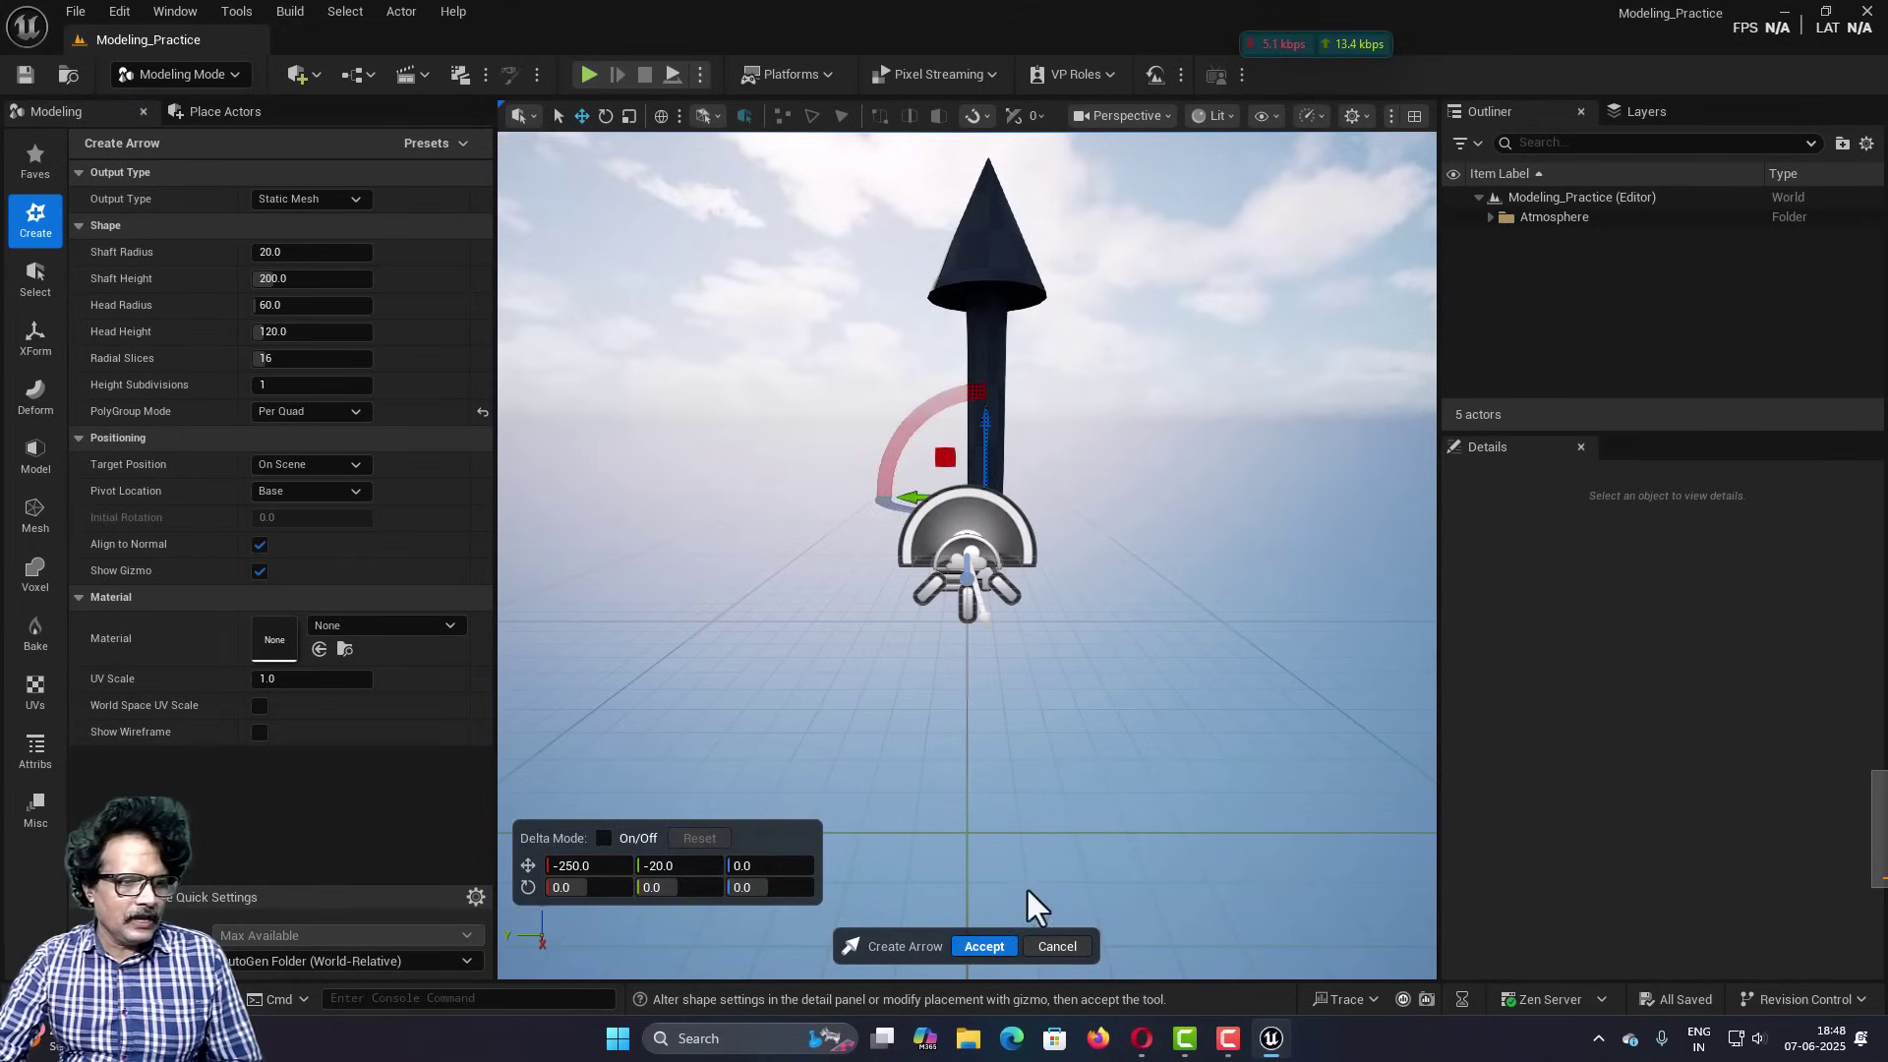
pyautogui.click(983, 947)
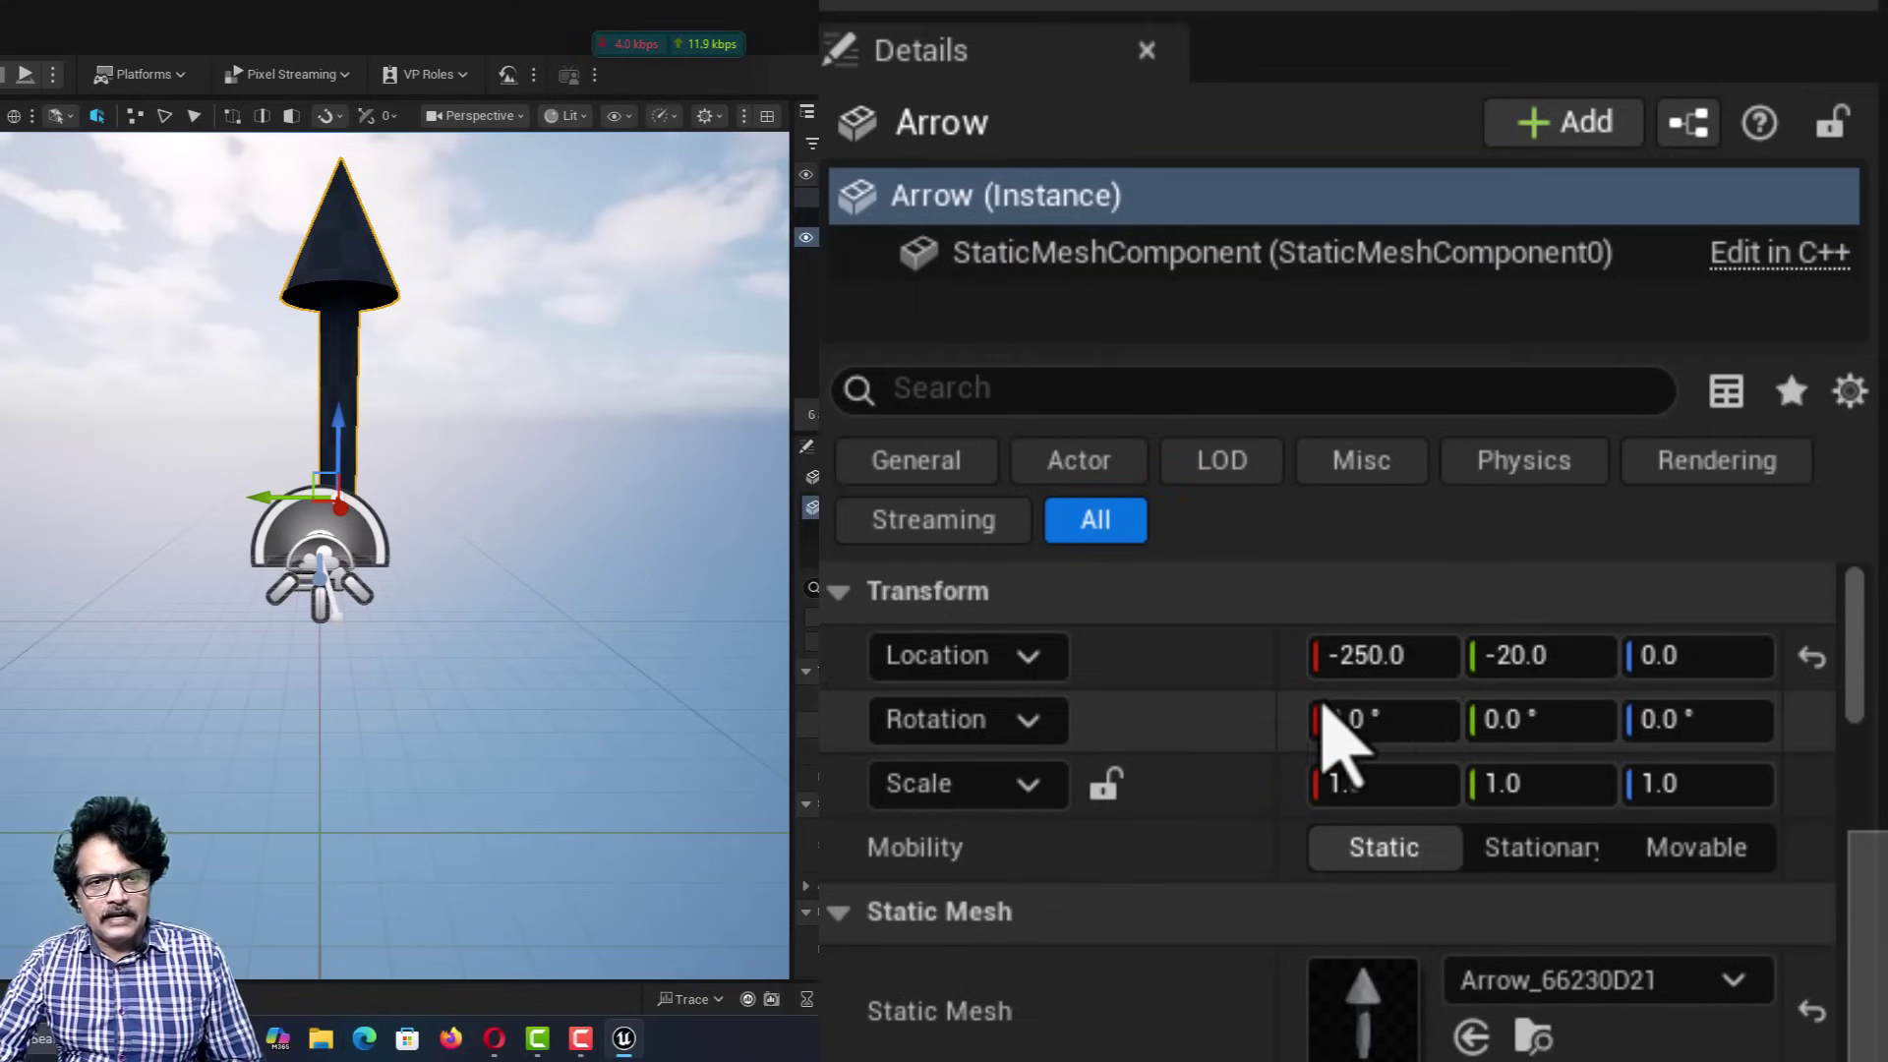
# Reset the arrow's location to 0, 0, 0.
pyautogui.click(1814, 657)
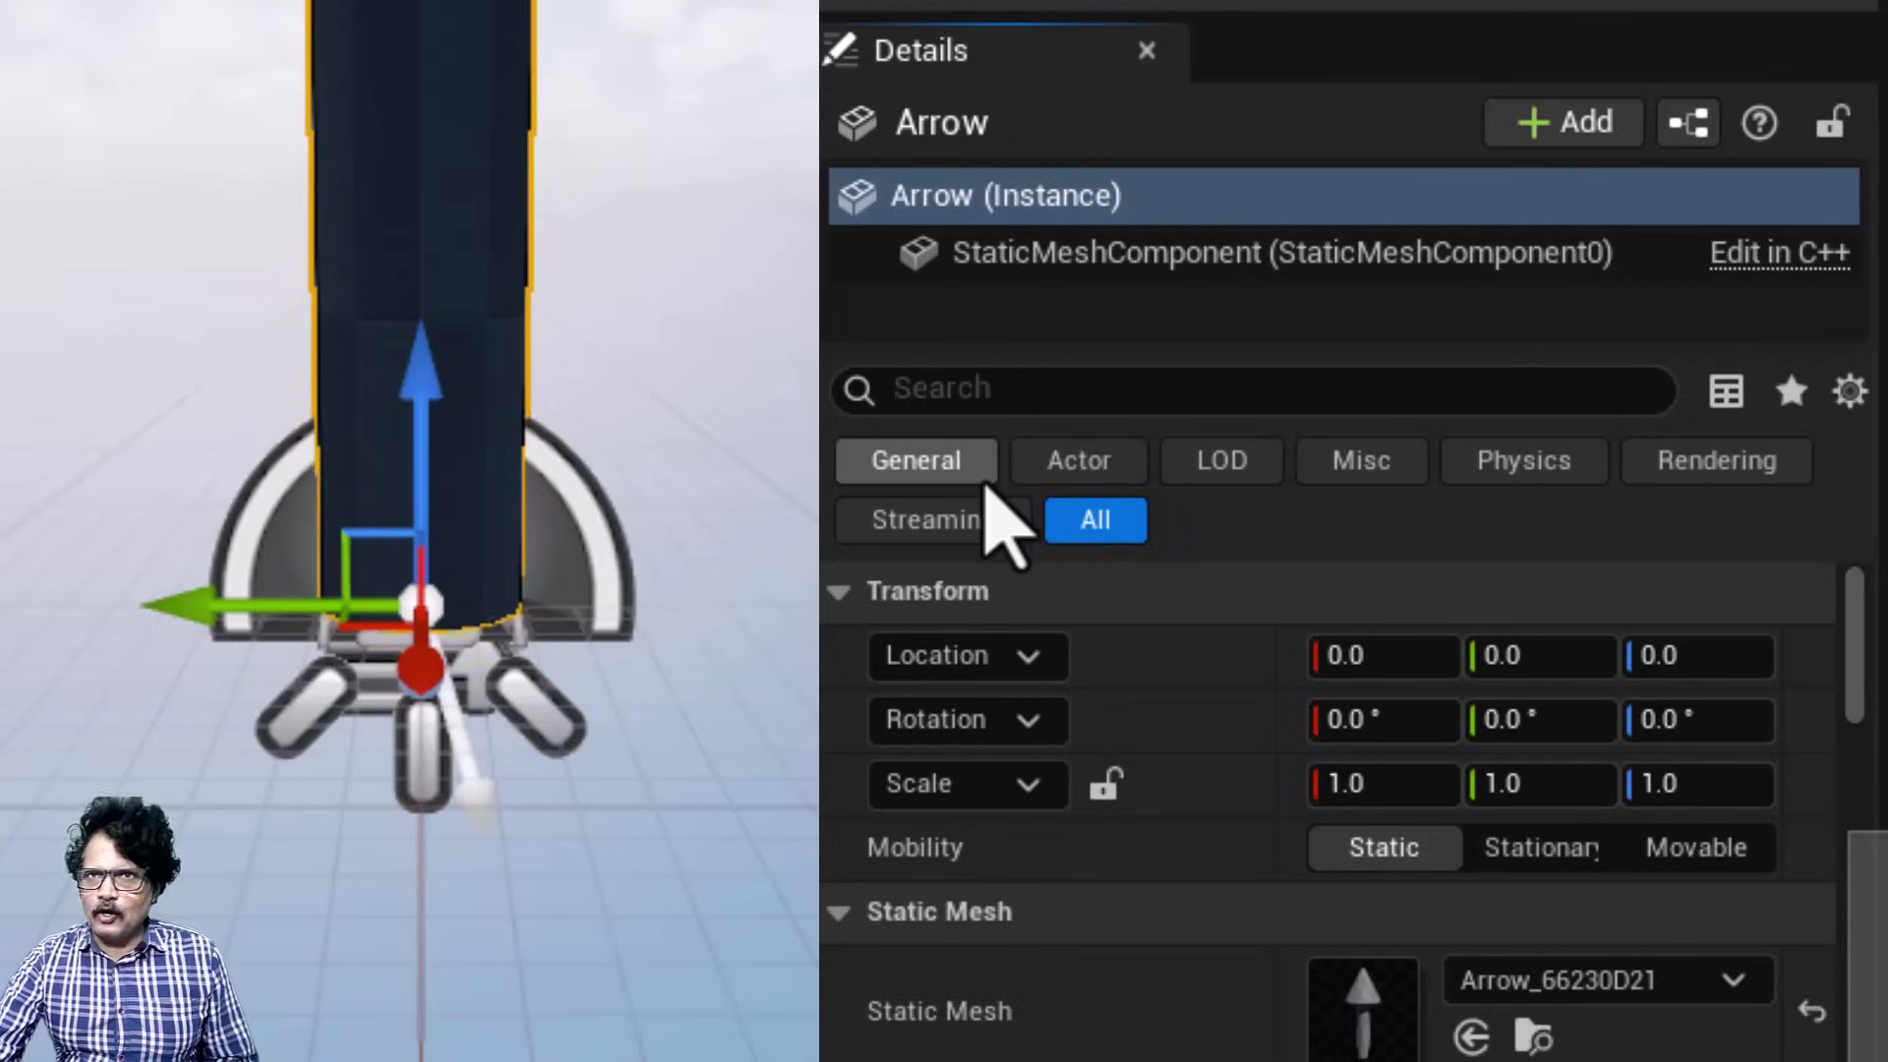
pyautogui.scroll(-3, 295, 274)
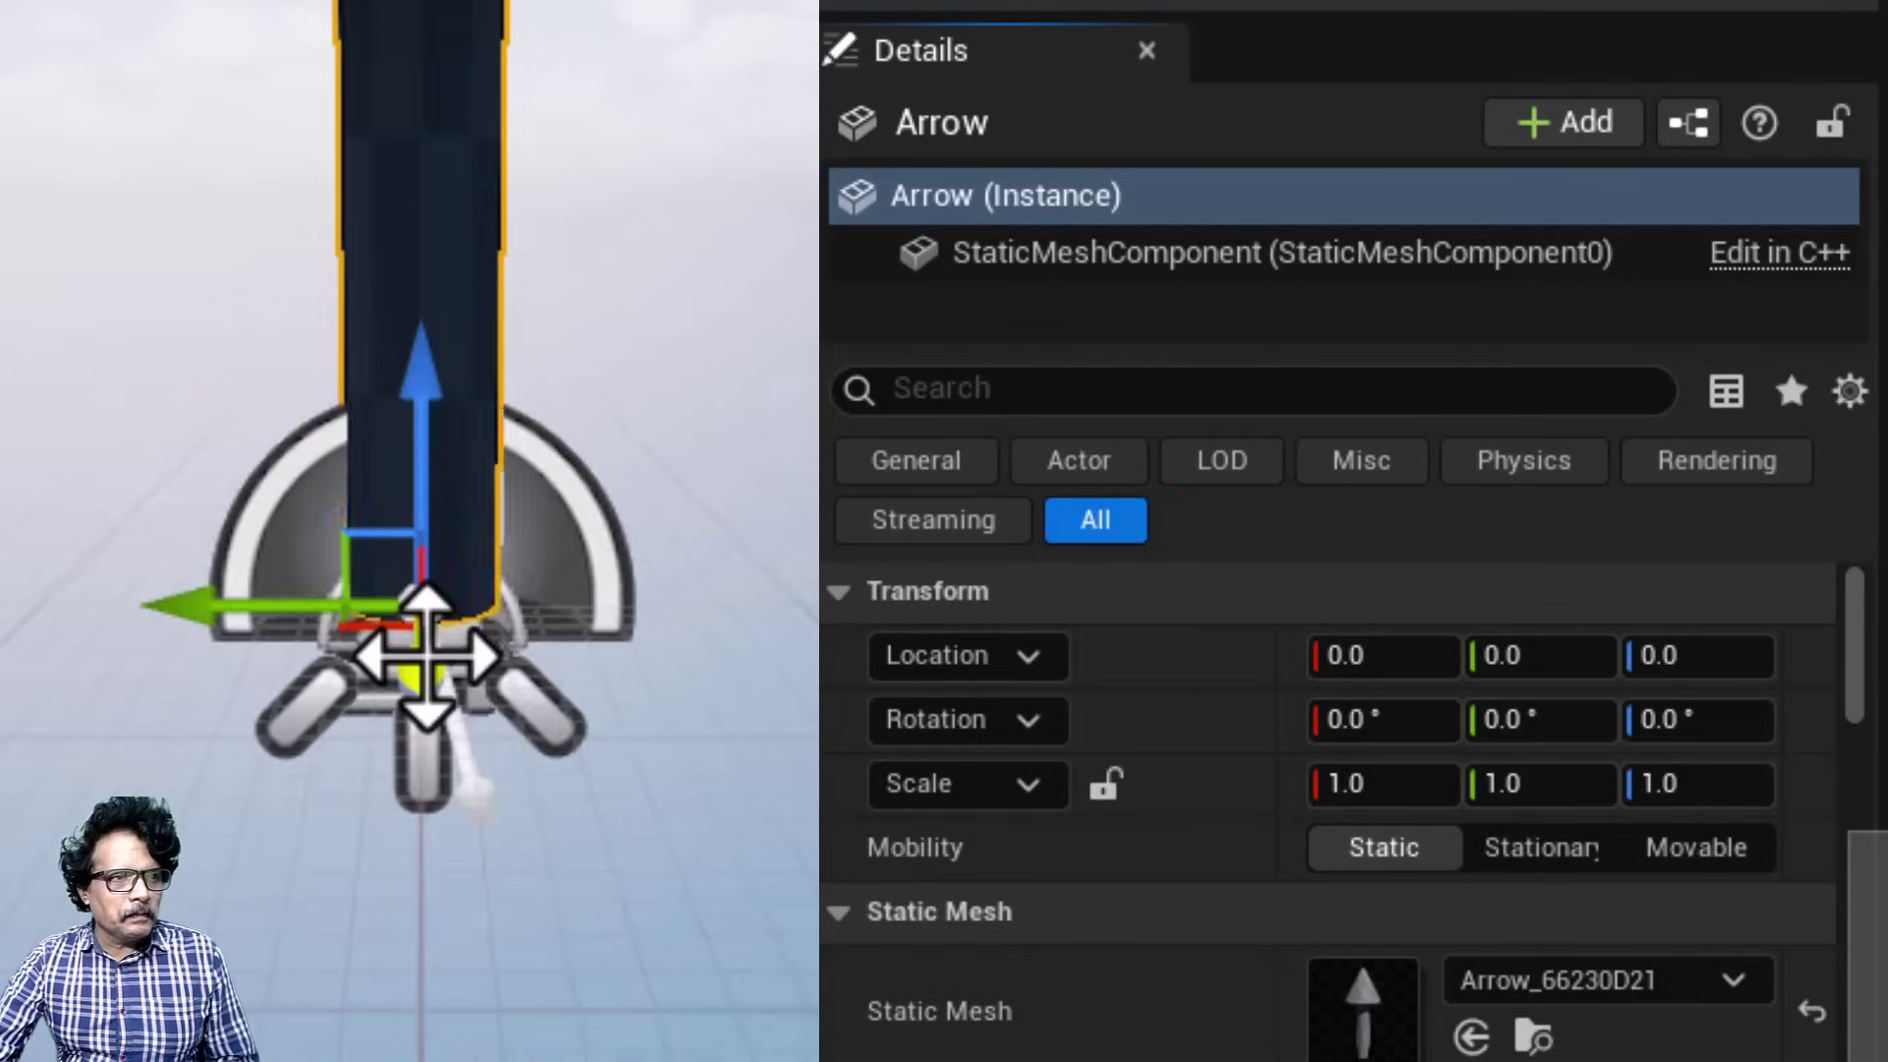
pyautogui.scroll(2, 425, 654)
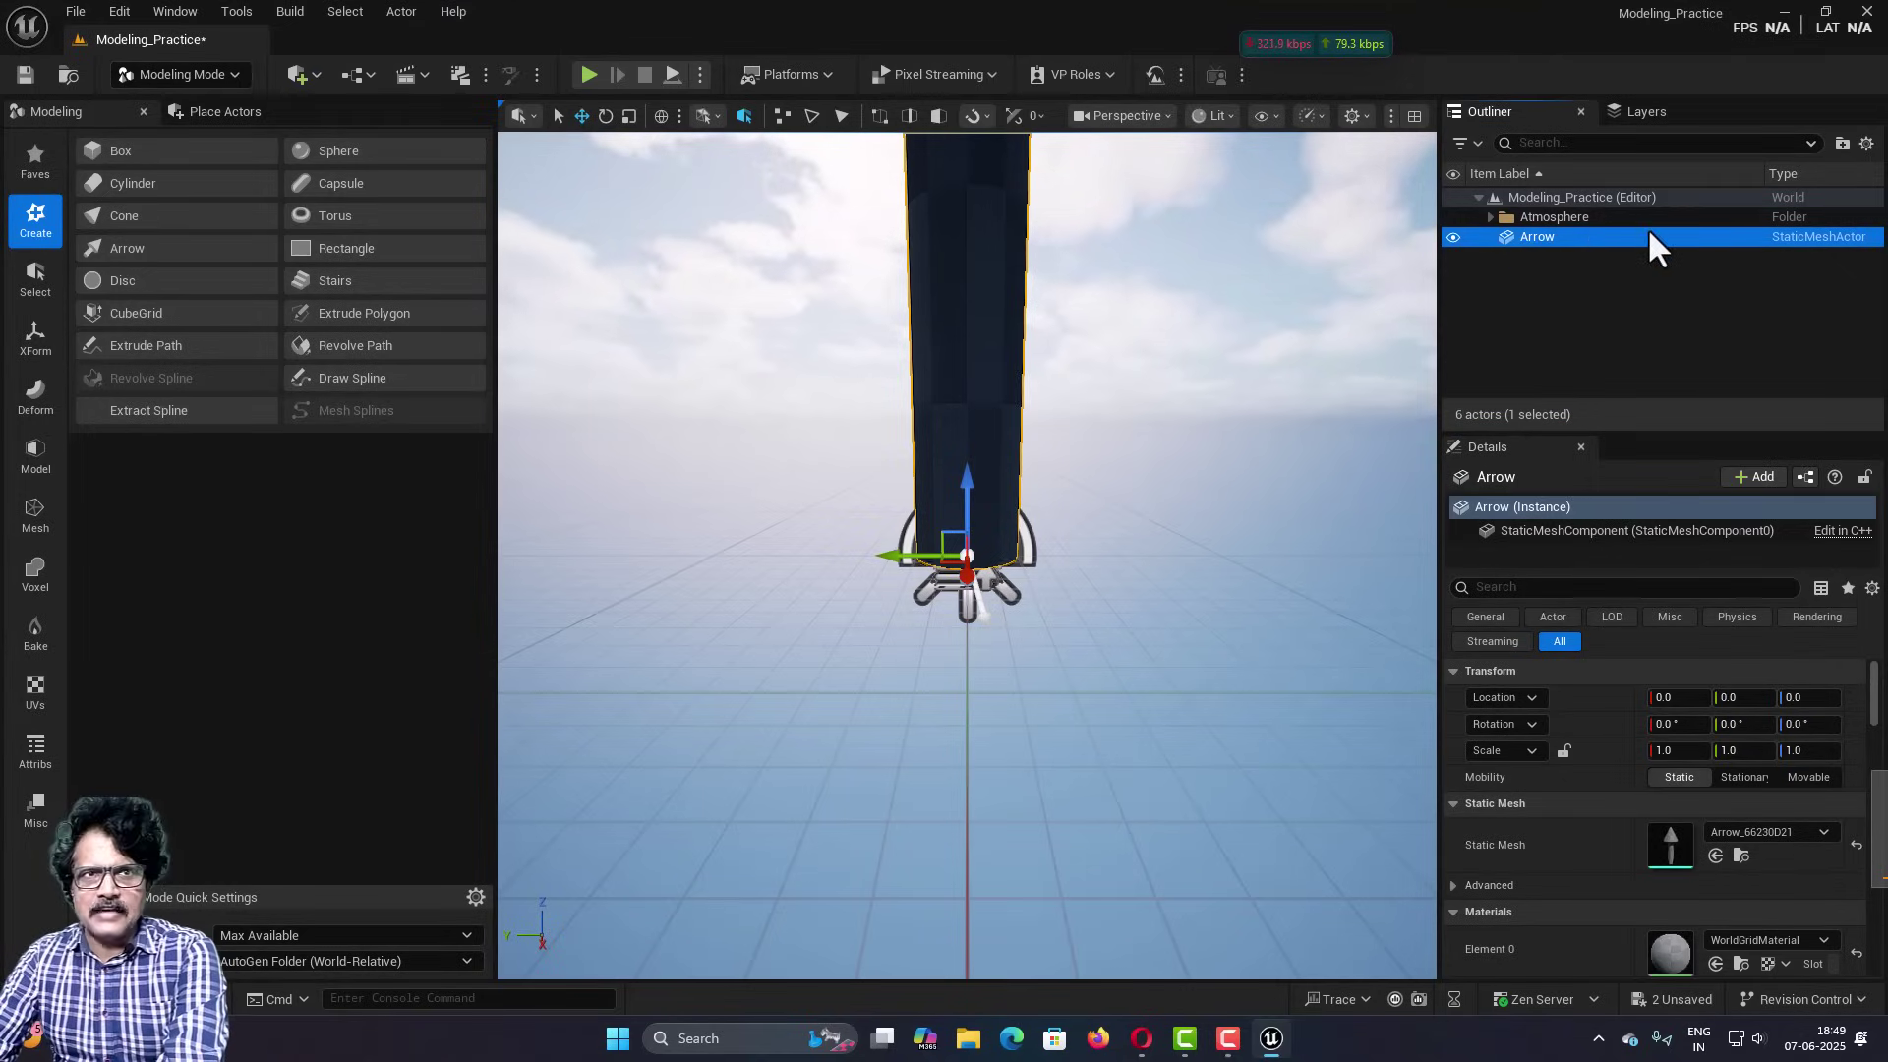
# Look into the project's Maps content folder and delete the Arrow actor from the level.
pyautogui.click(61, 998)
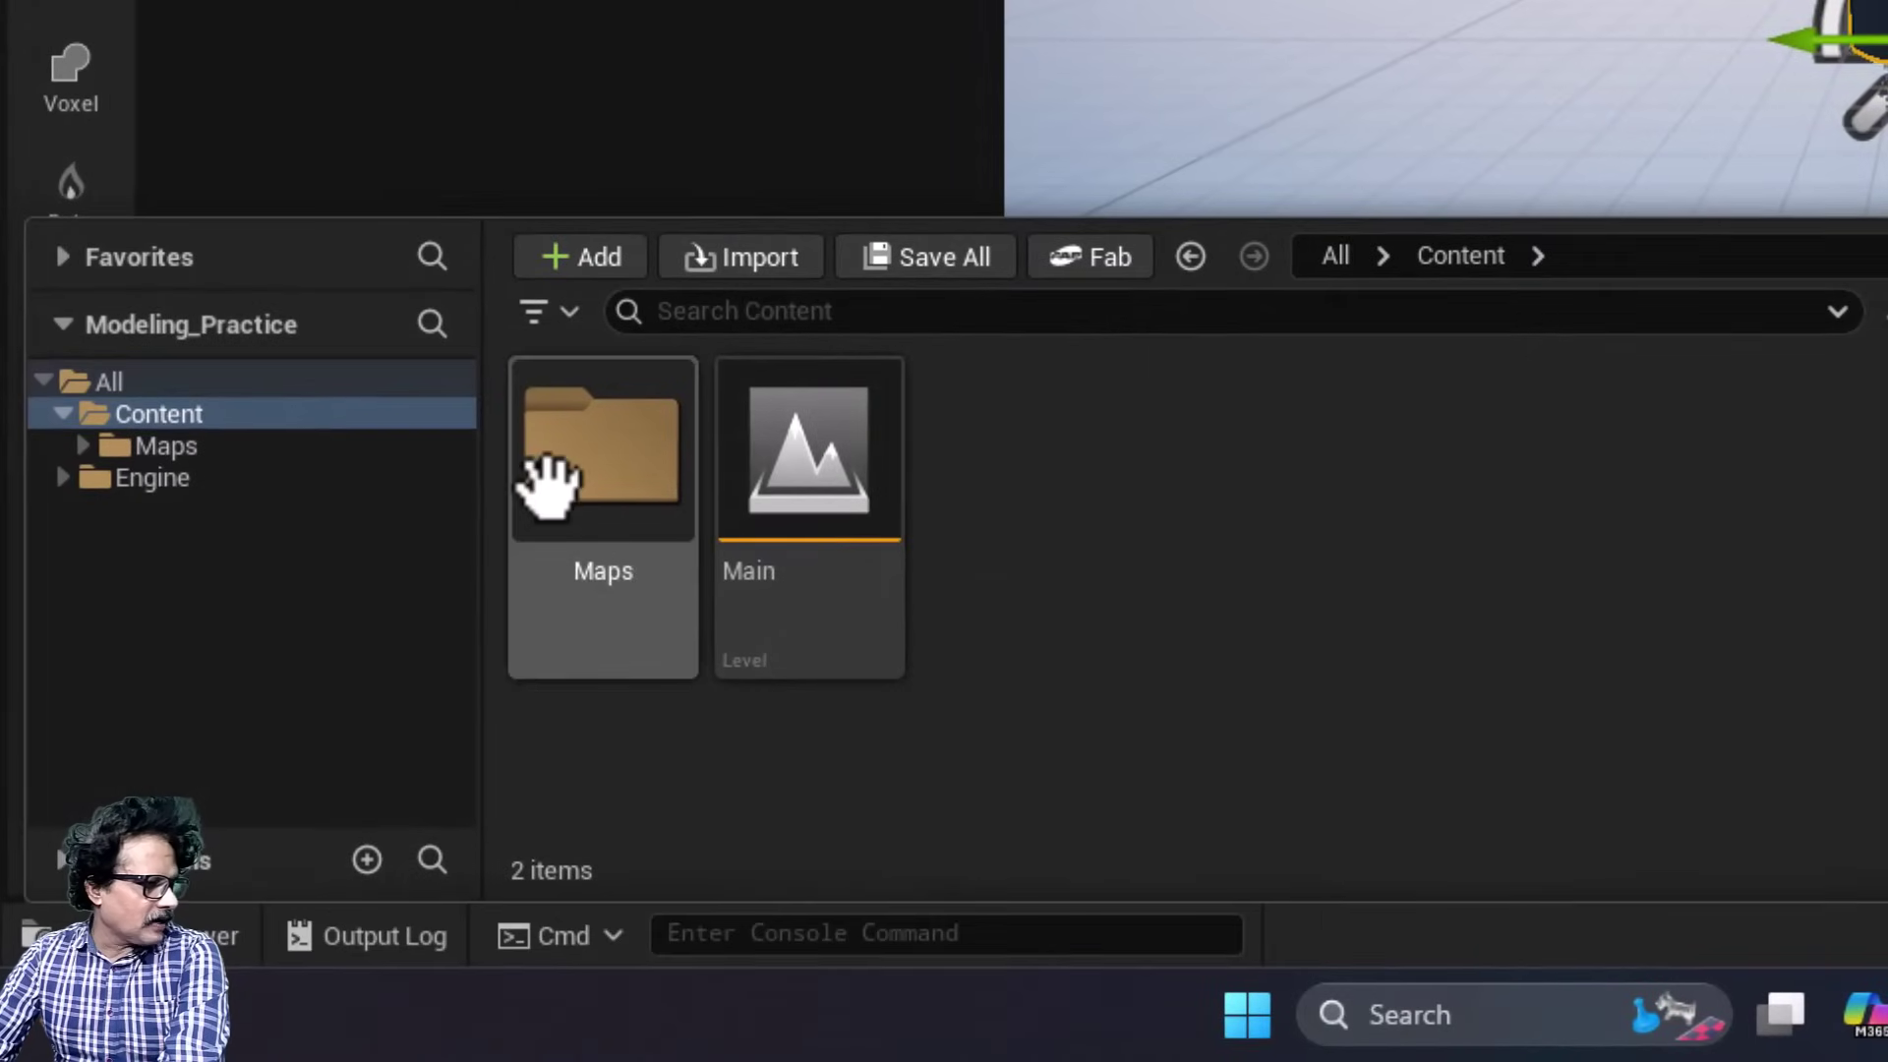
pyautogui.doubleClick(551, 482)
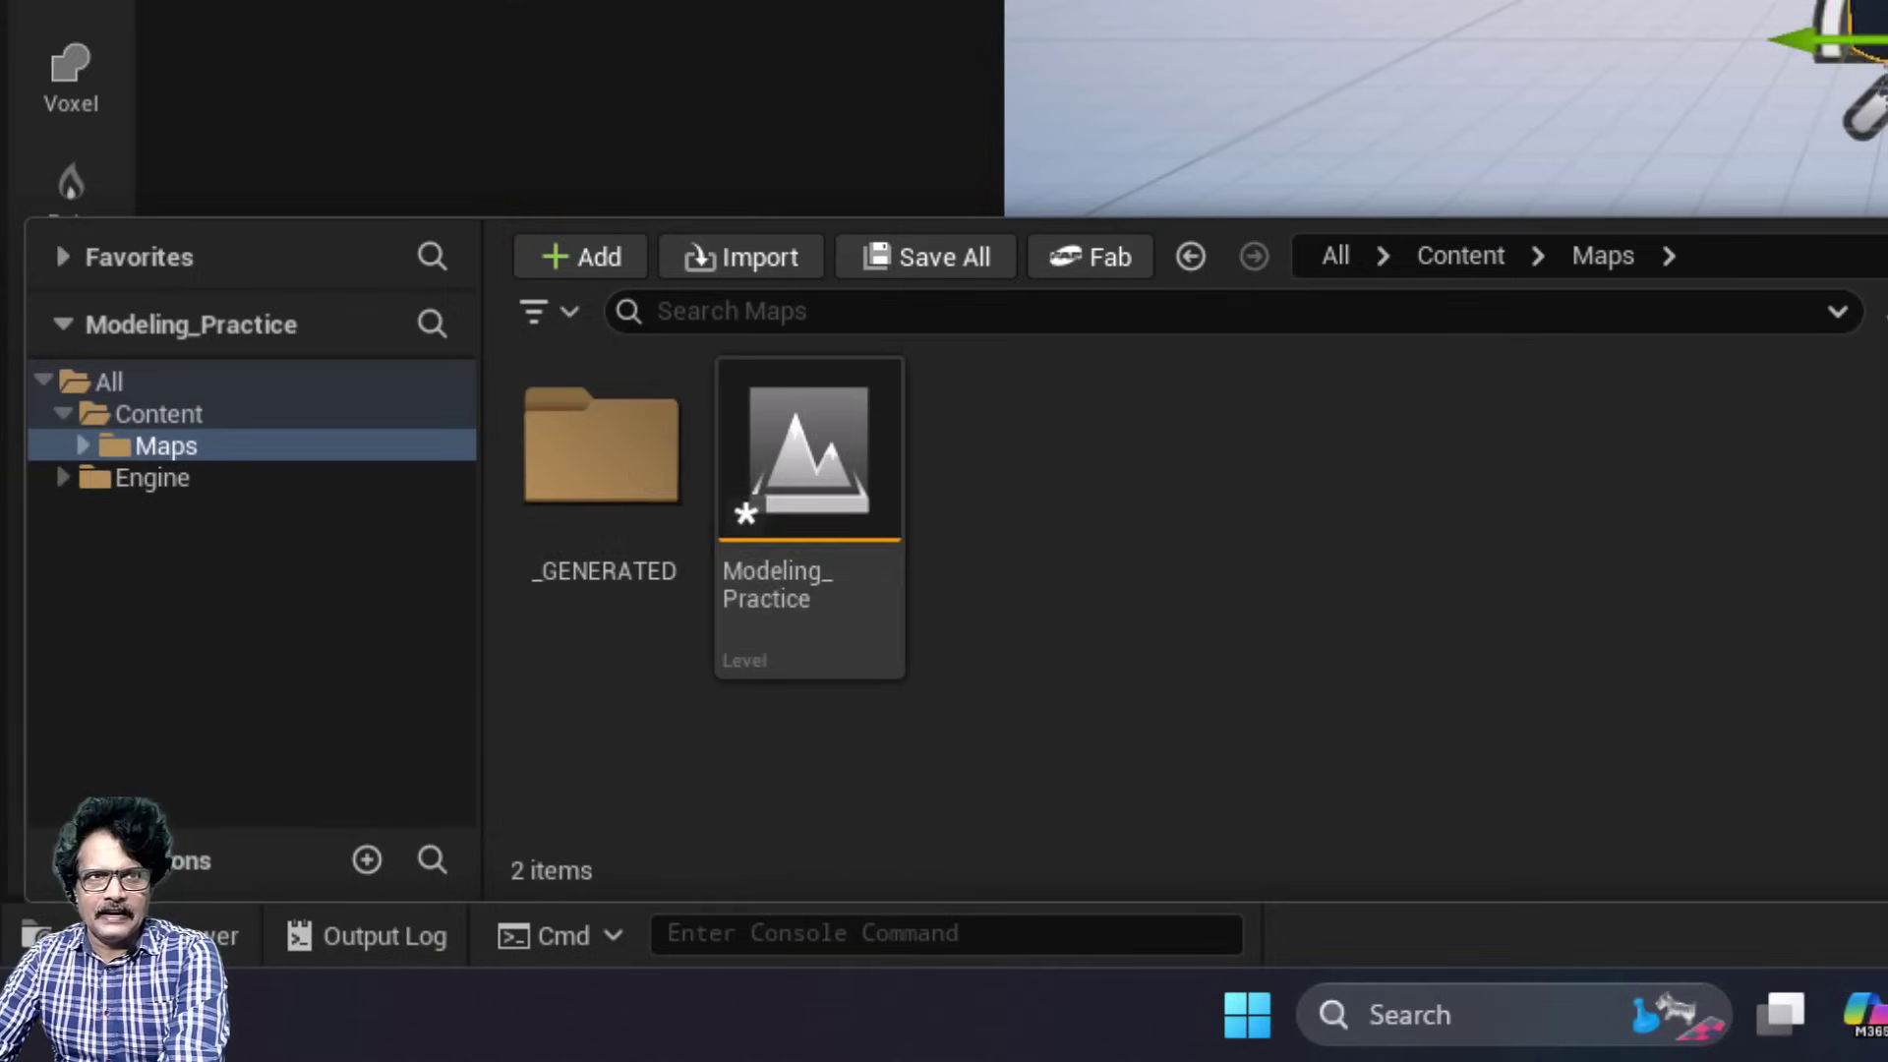
pyautogui.click(1170, 360)
pyautogui.press('Delete')
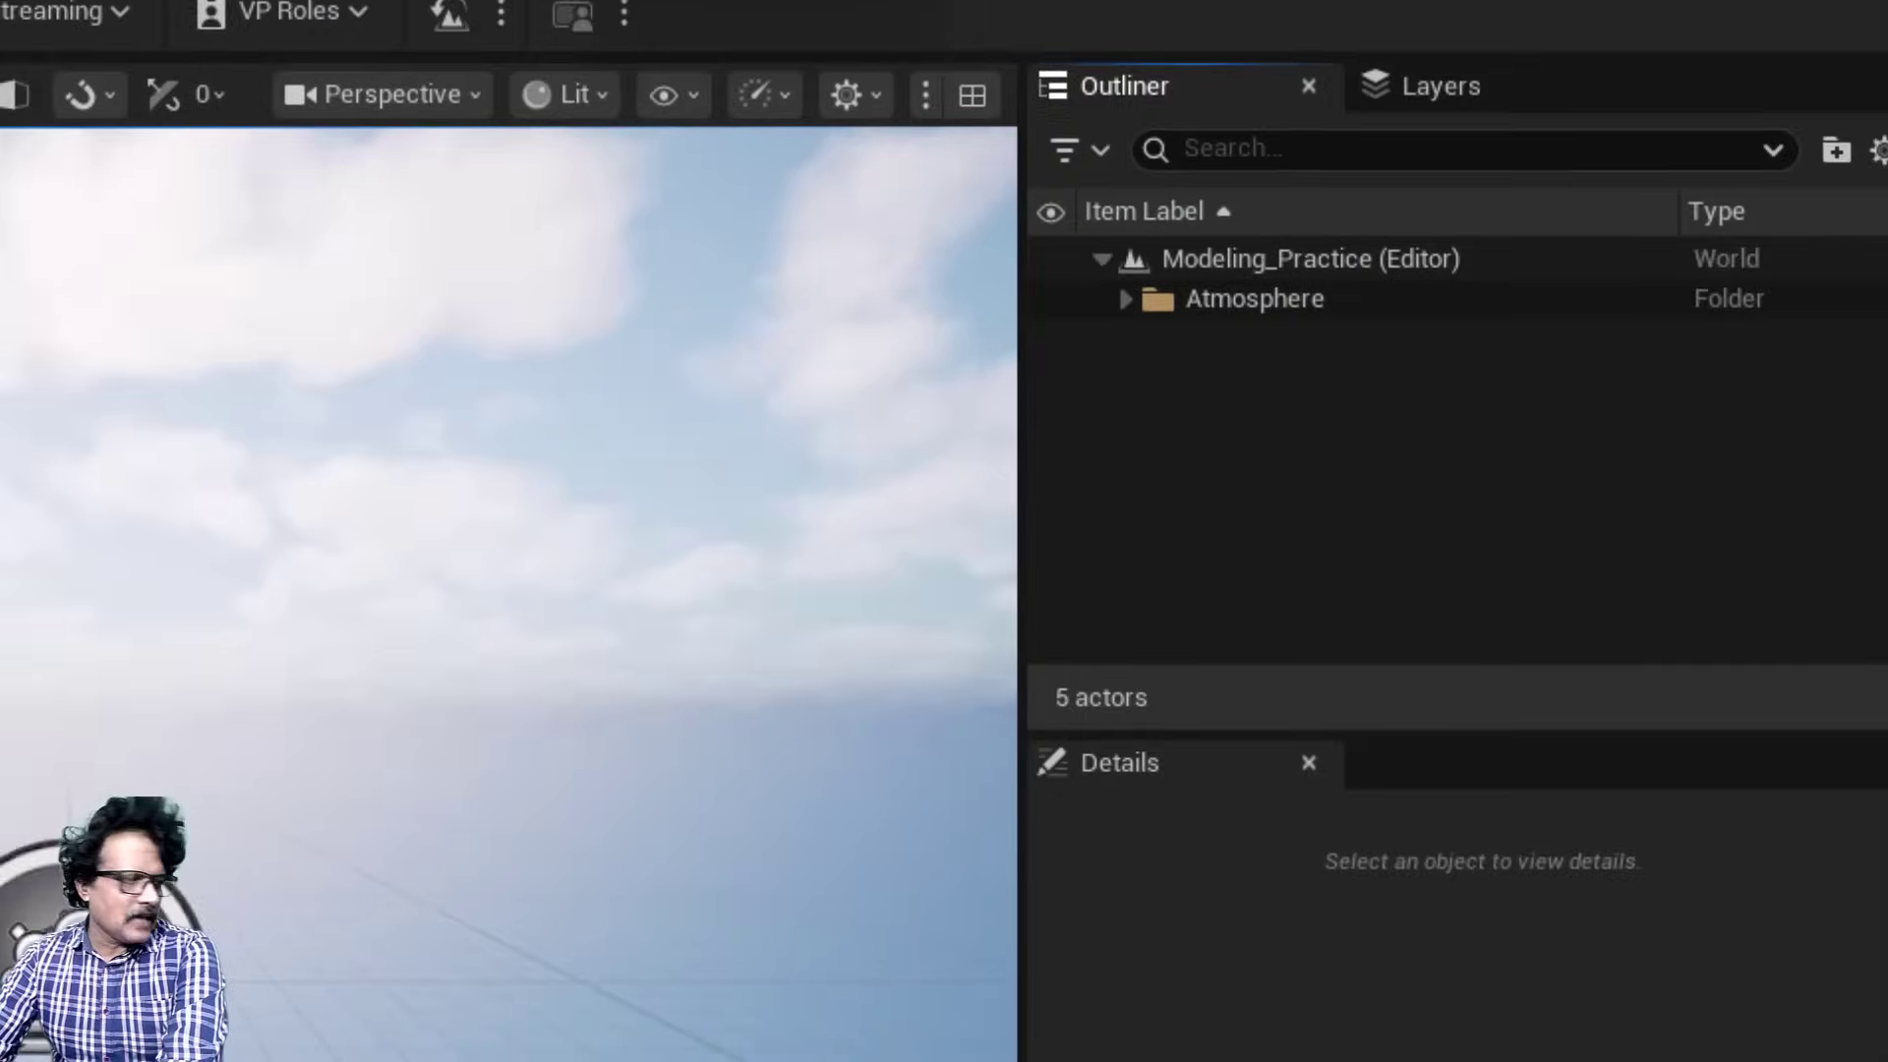
# Delete the _GENERATED folder from the Maps content folder and confirm the deletion.
pyautogui.click(262, 961)
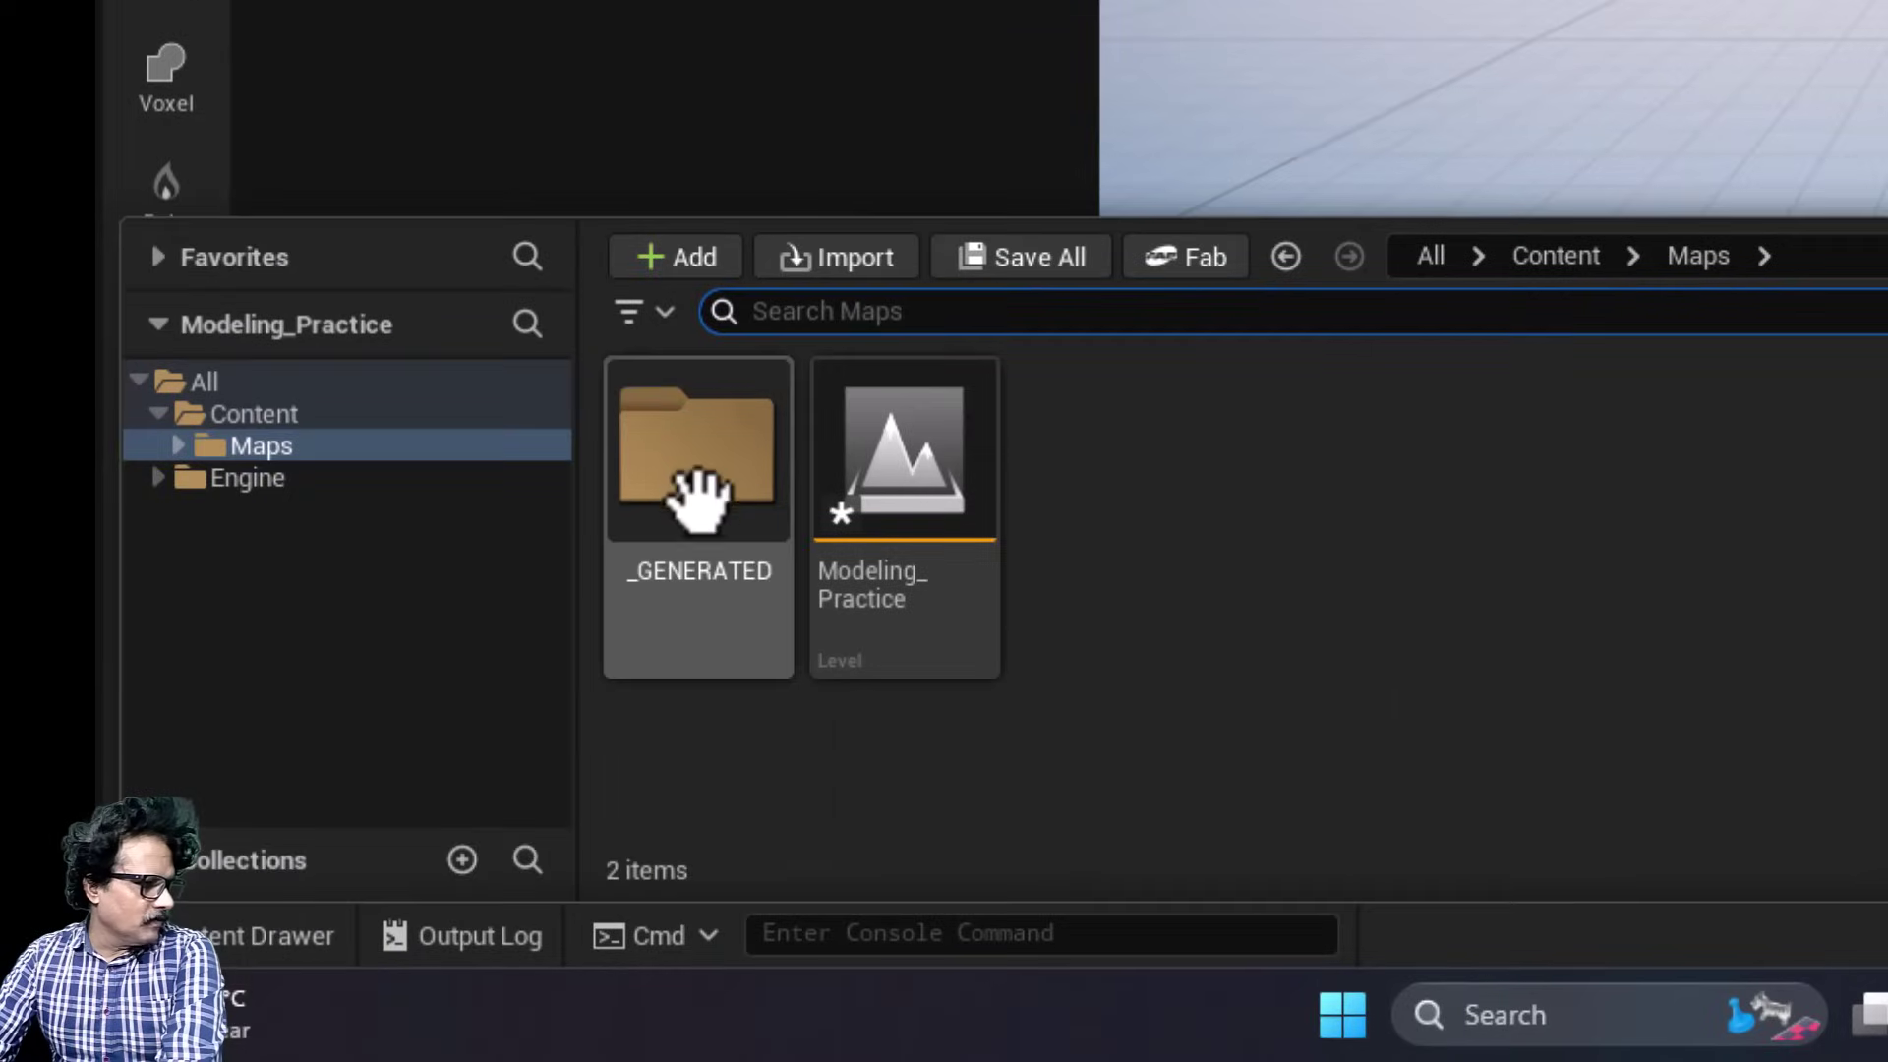
pyautogui.click(699, 496)
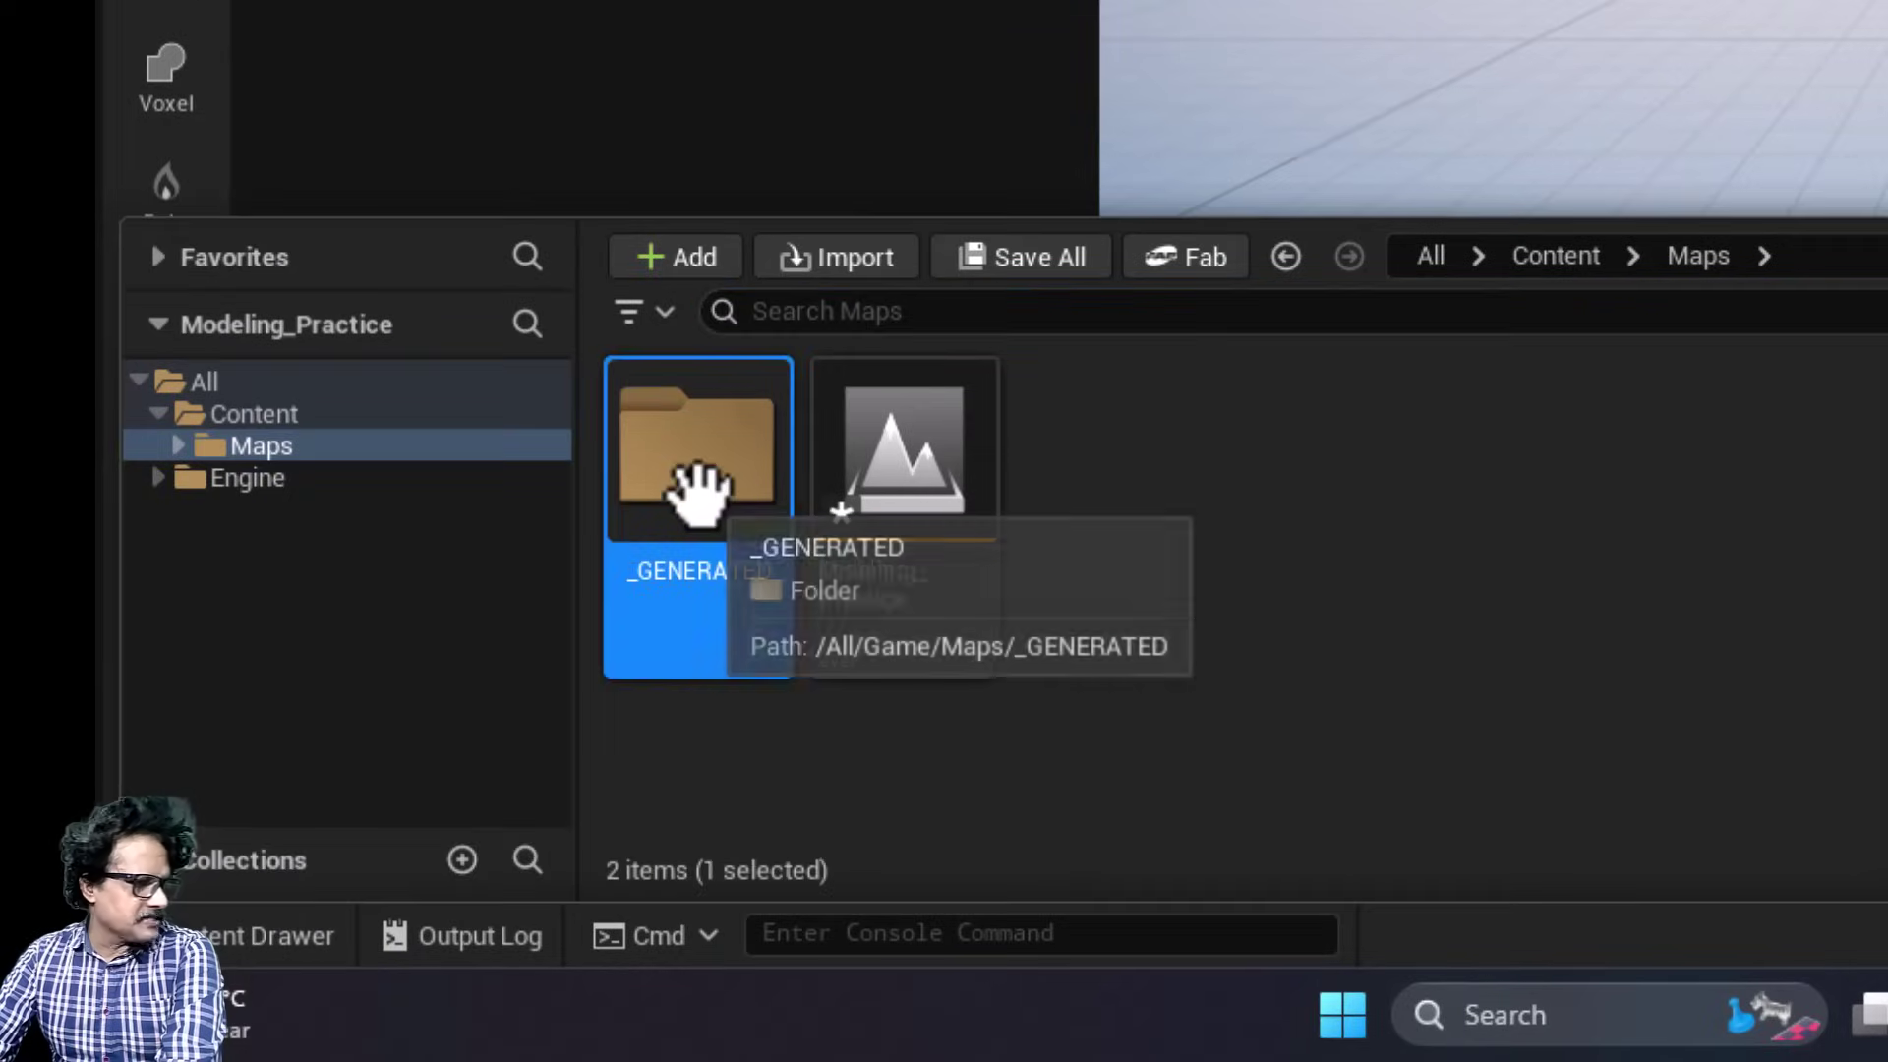
pyautogui.rightClick(701, 496)
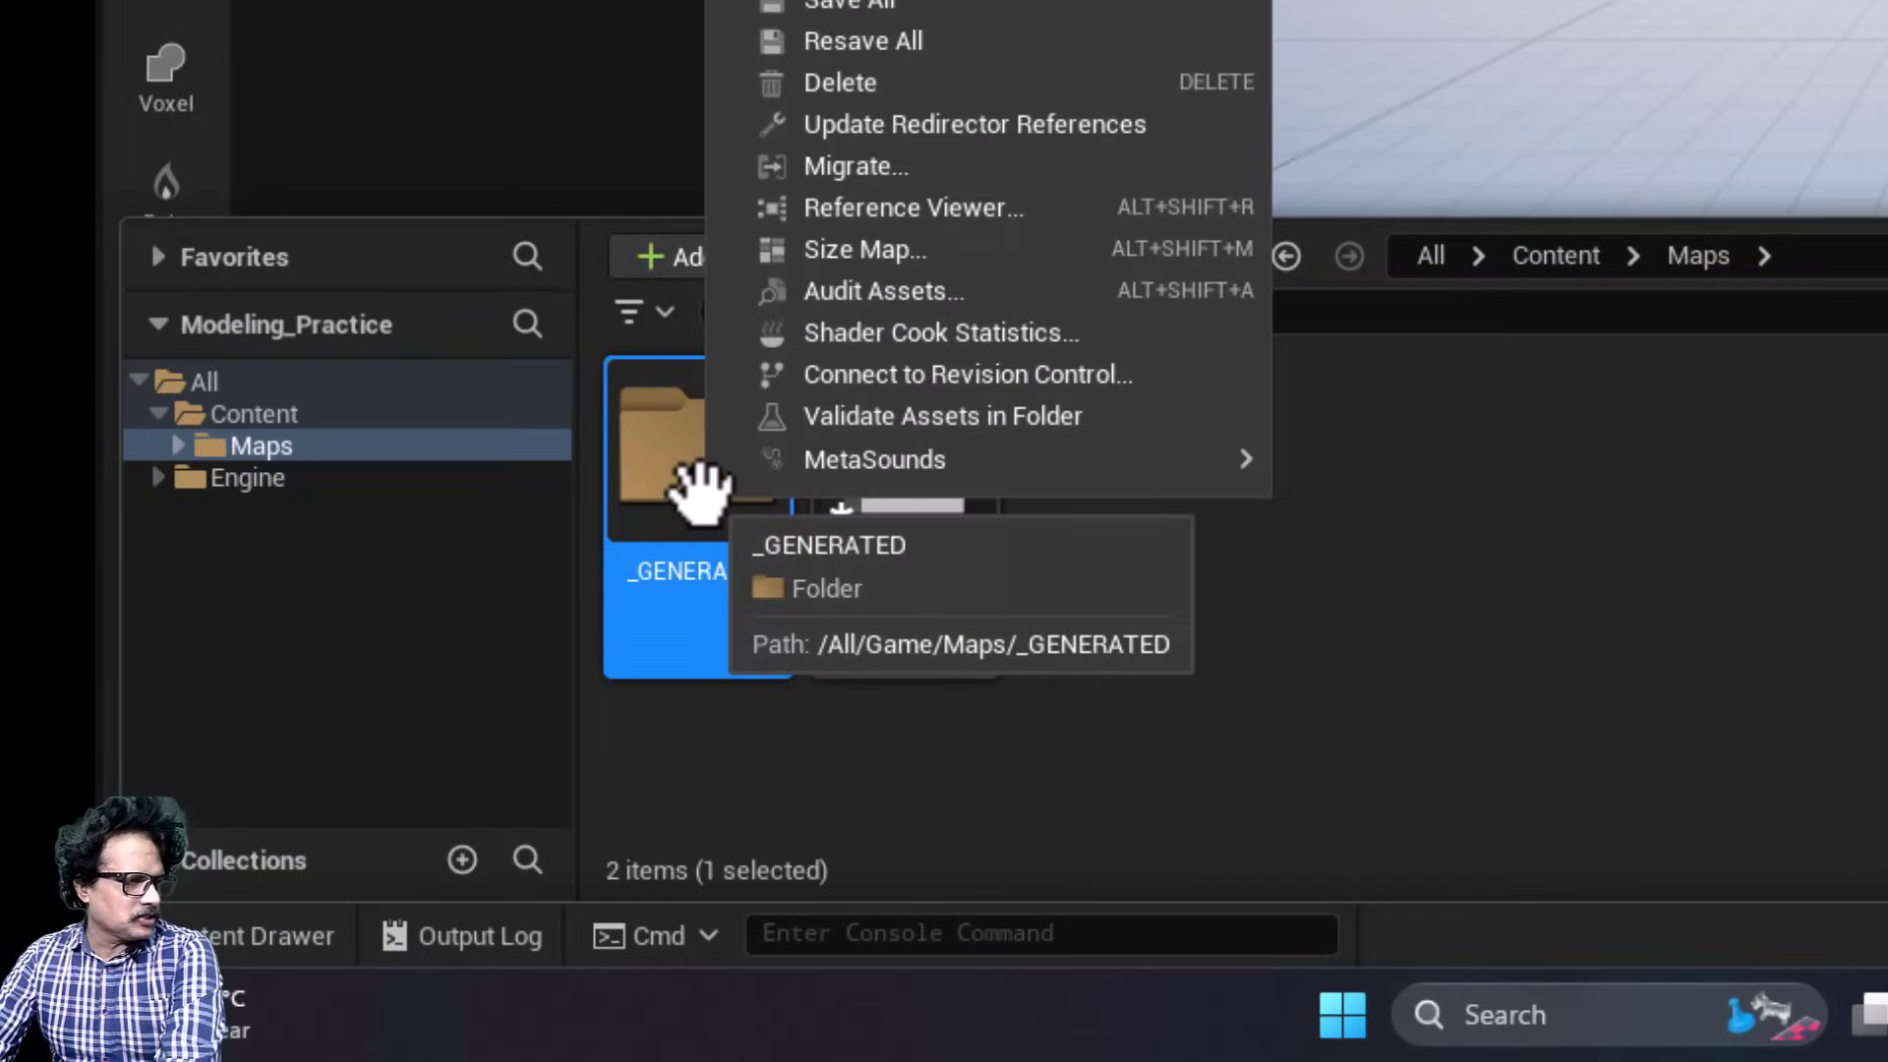
pyautogui.click(885, 83)
pyautogui.click(973, 173)
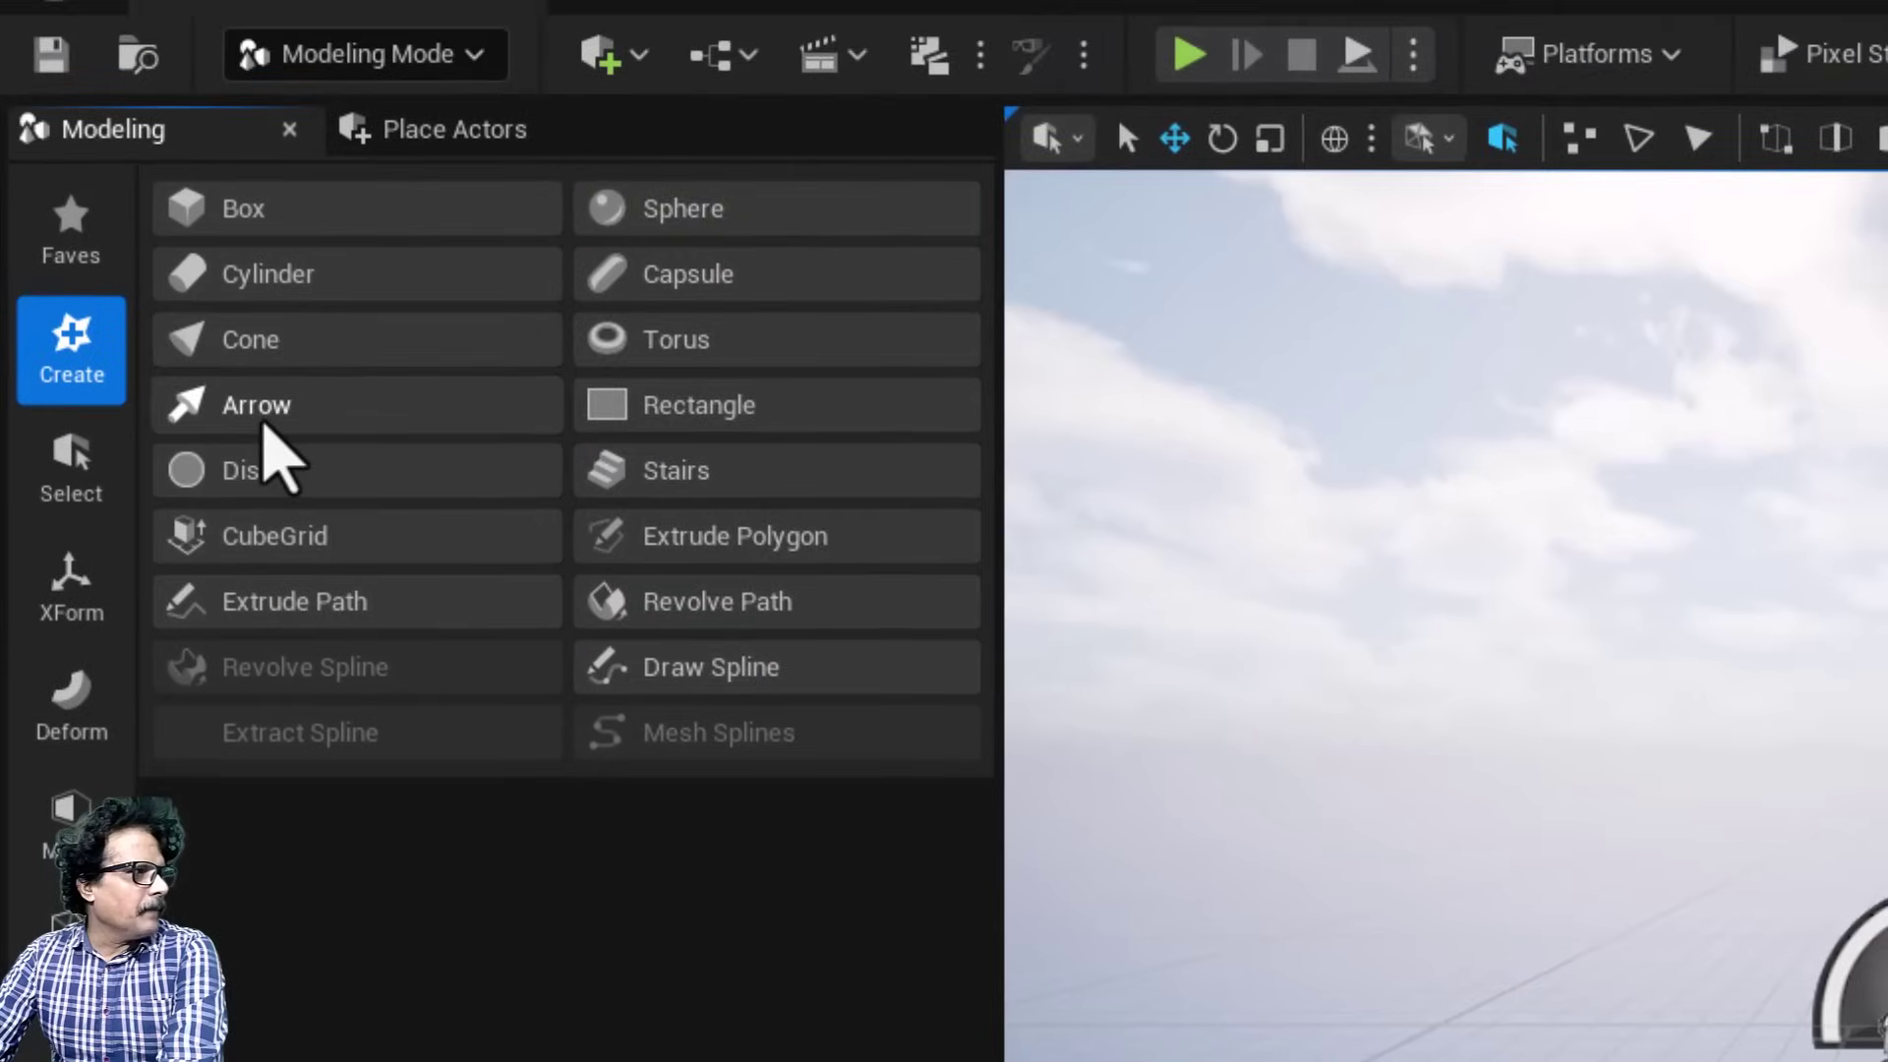
# Create a dynamic mesh arrow with a base pivot at about X 40, Y 0, Z 0, and move it aside along positive Y.
pyautogui.click(246, 401)
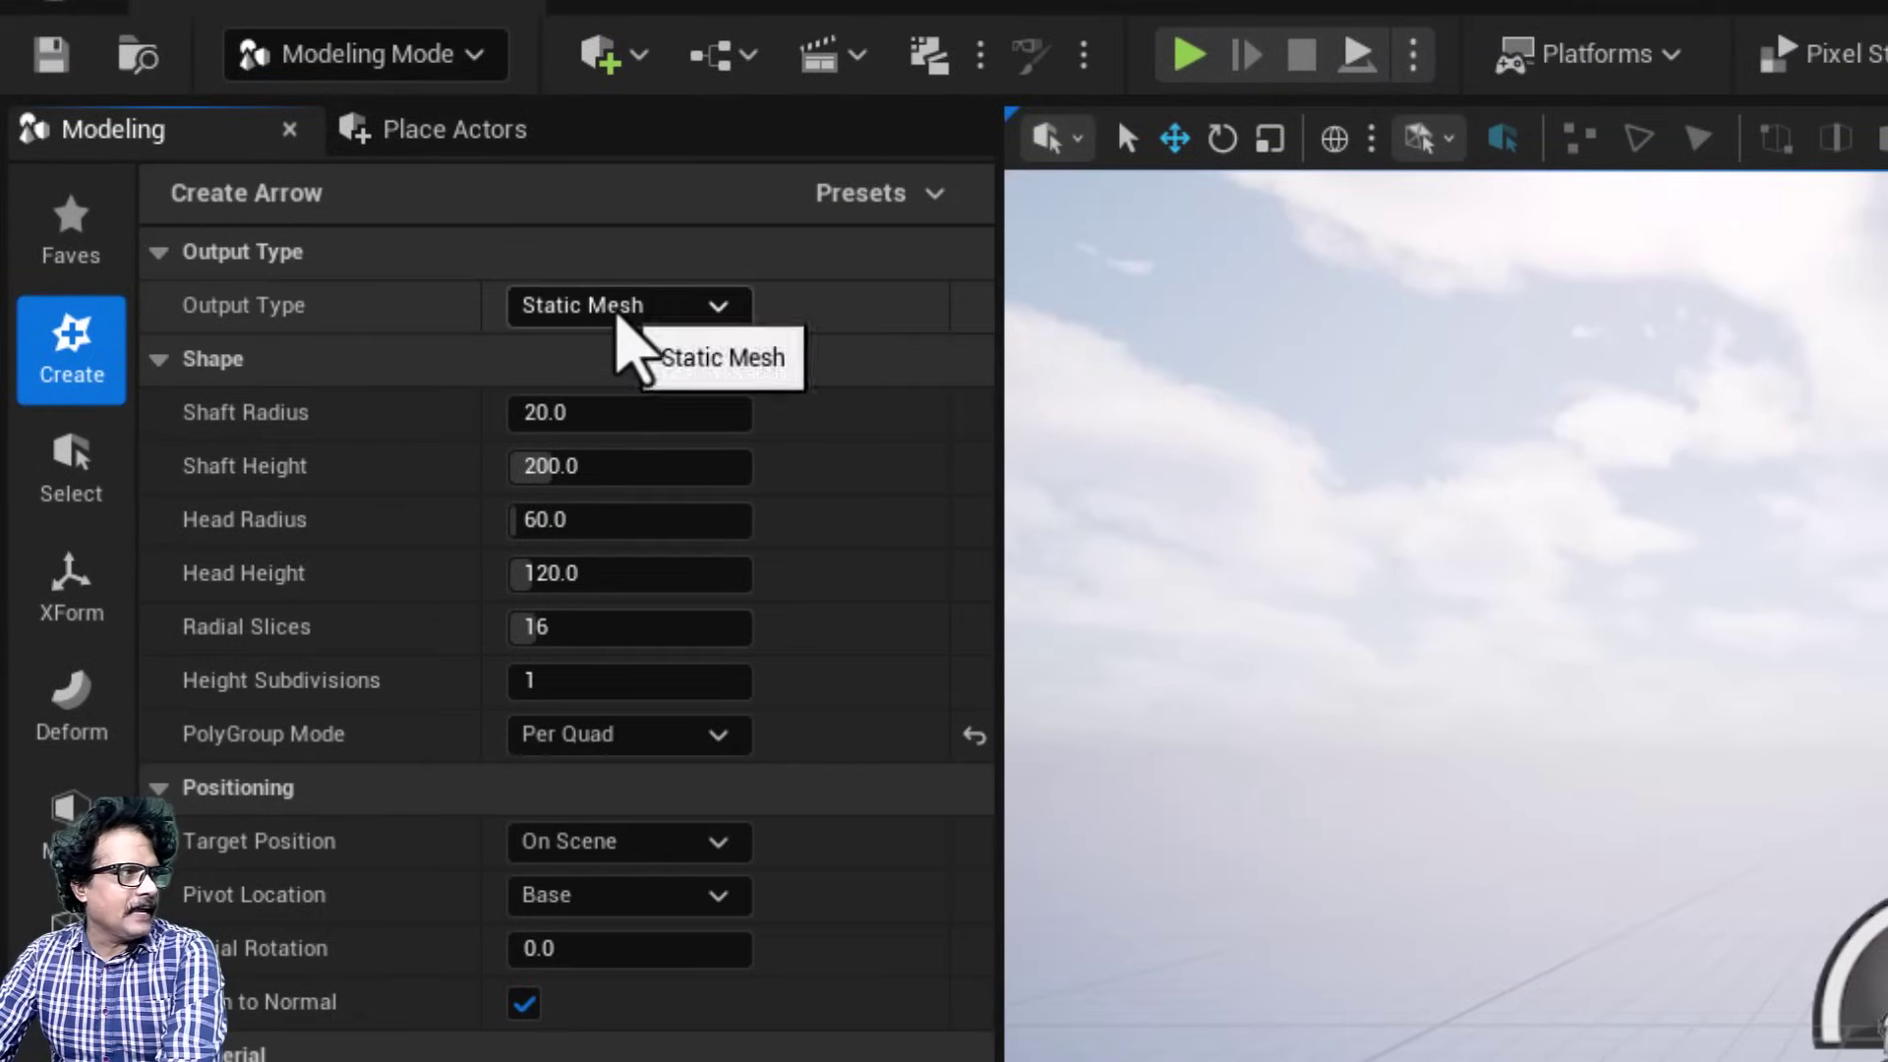
pyautogui.click(619, 309)
pyautogui.click(620, 421)
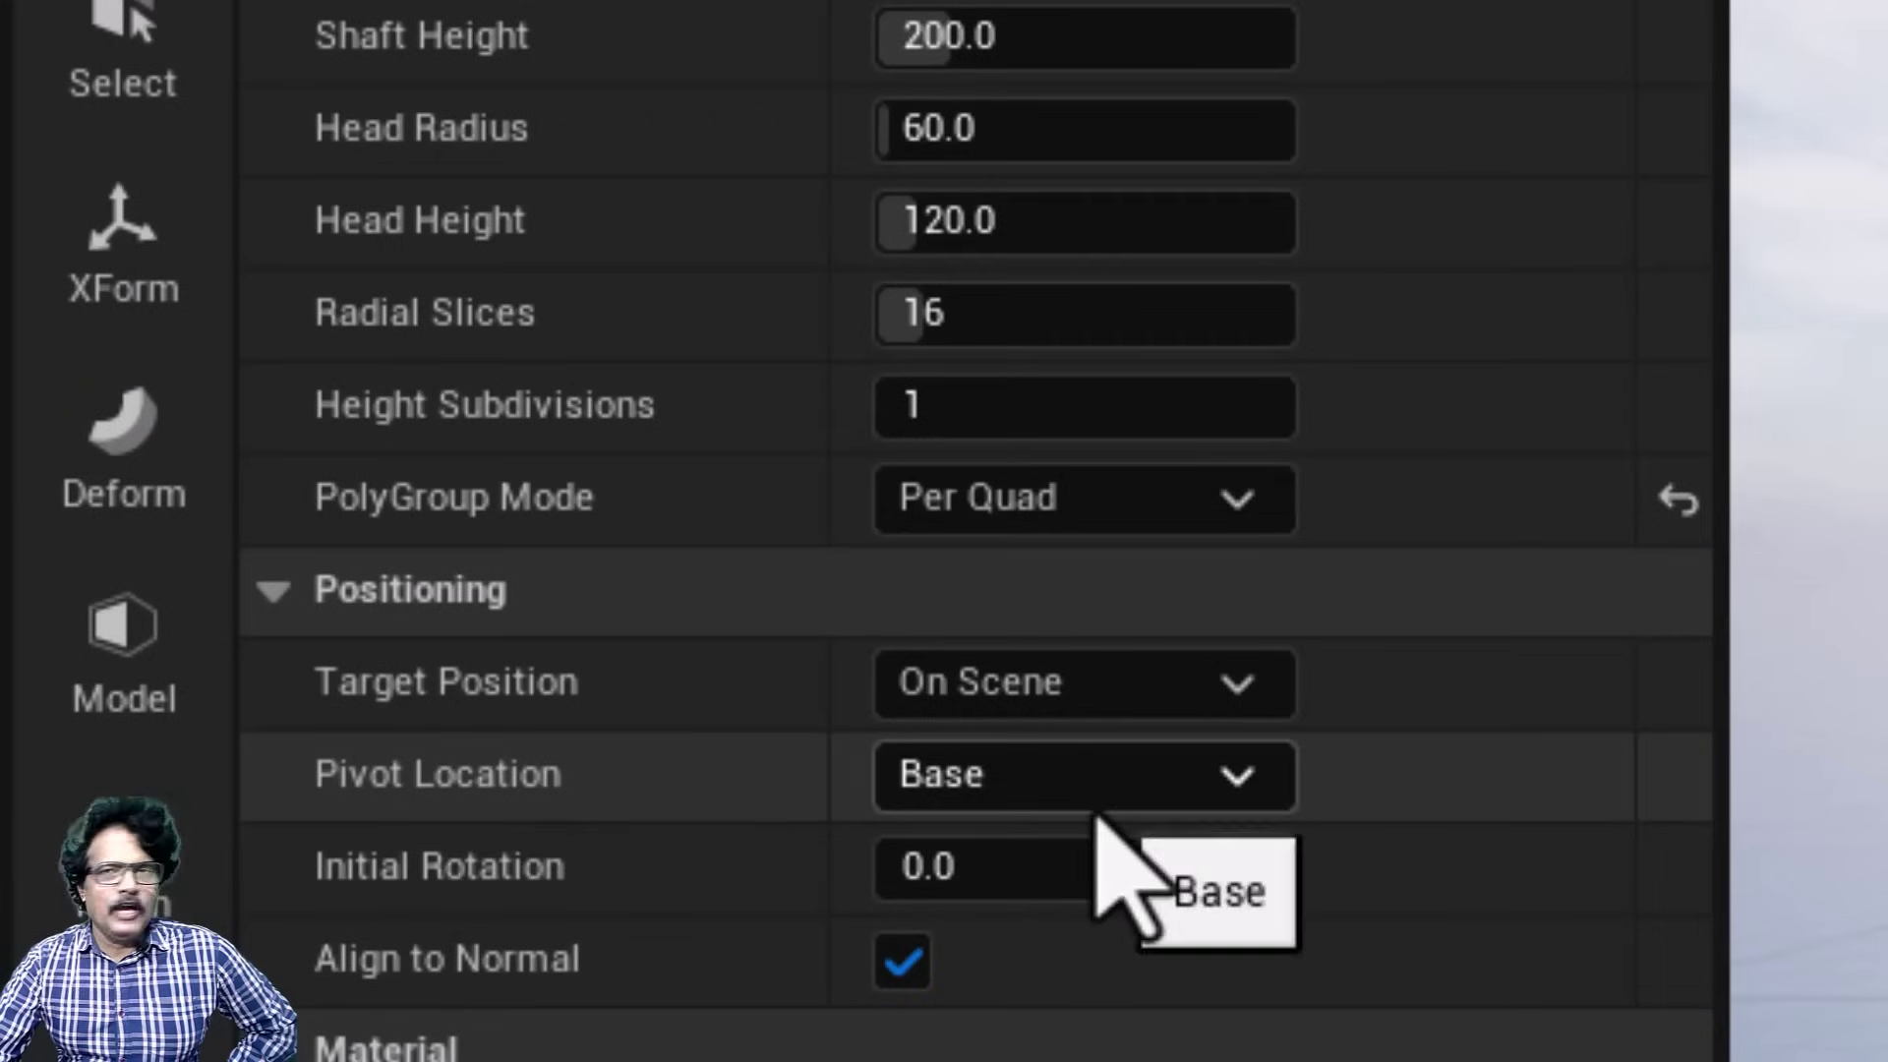
pyautogui.click(1020, 782)
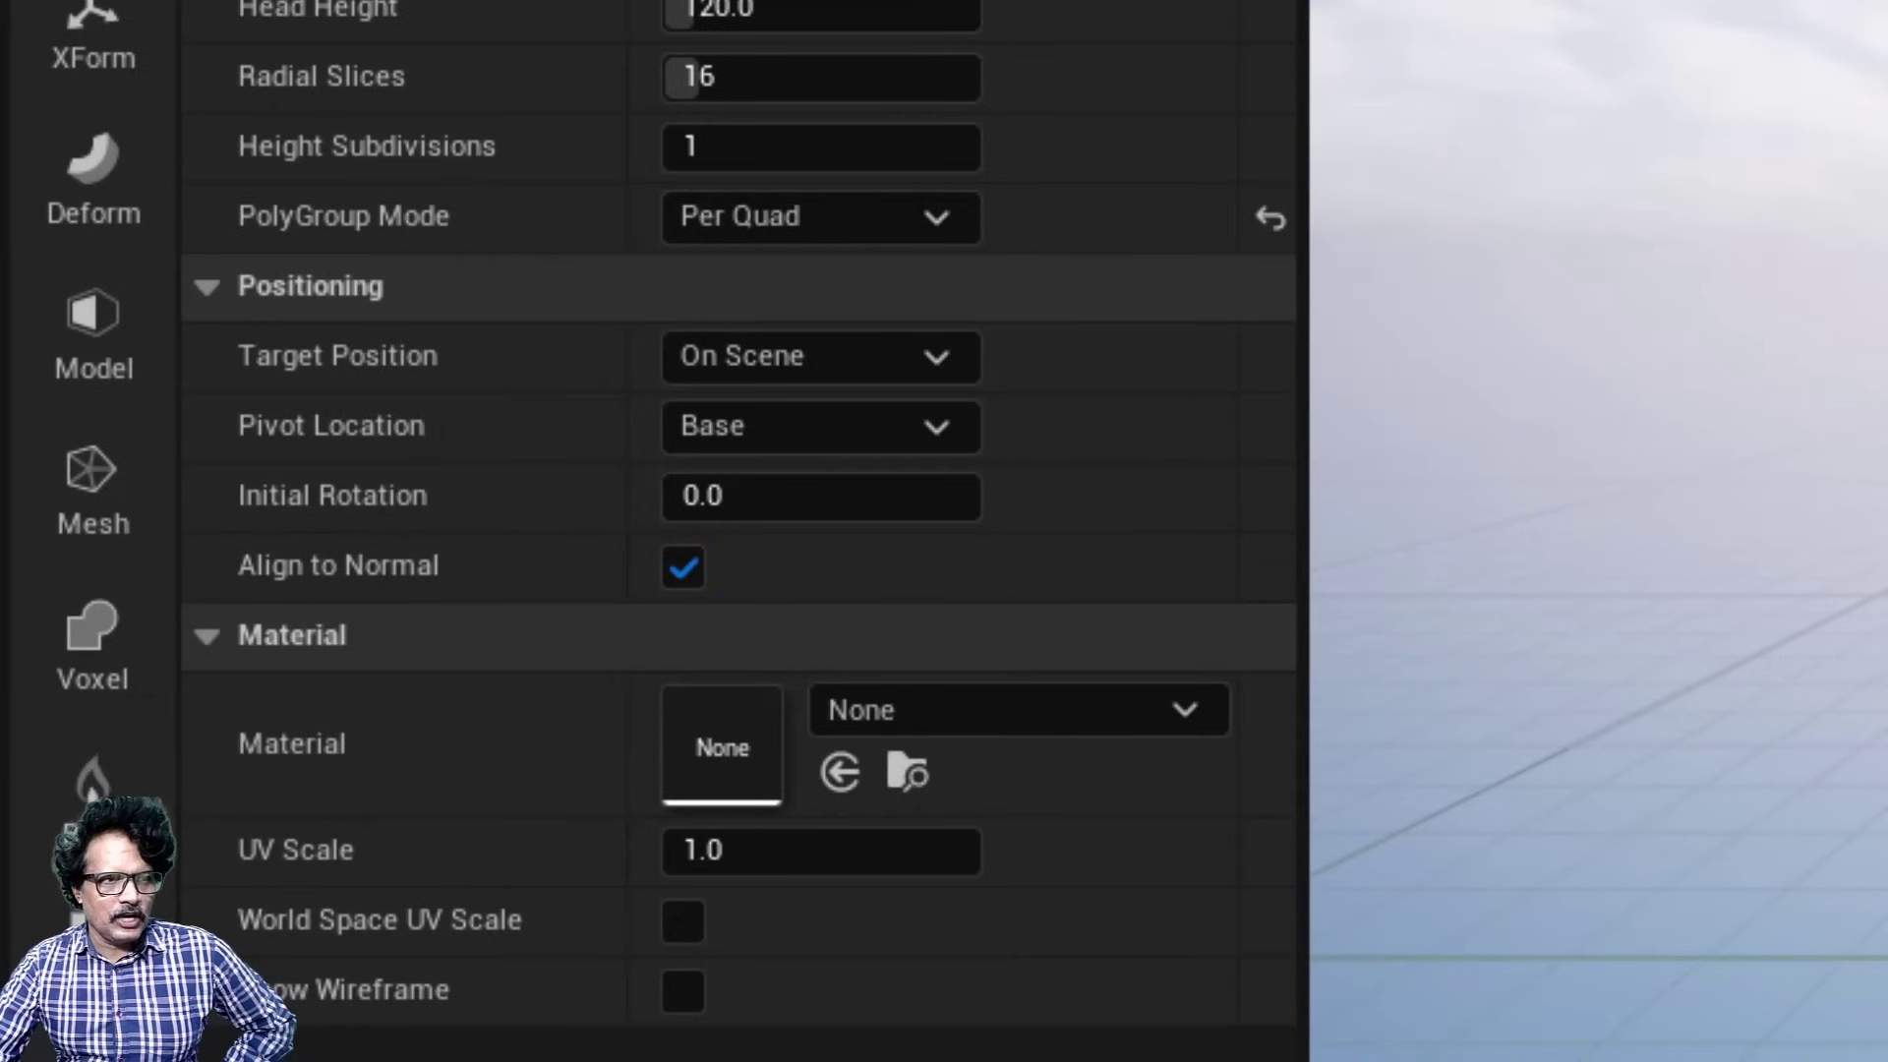
pyautogui.click(954, 599)
pyautogui.click(980, 946)
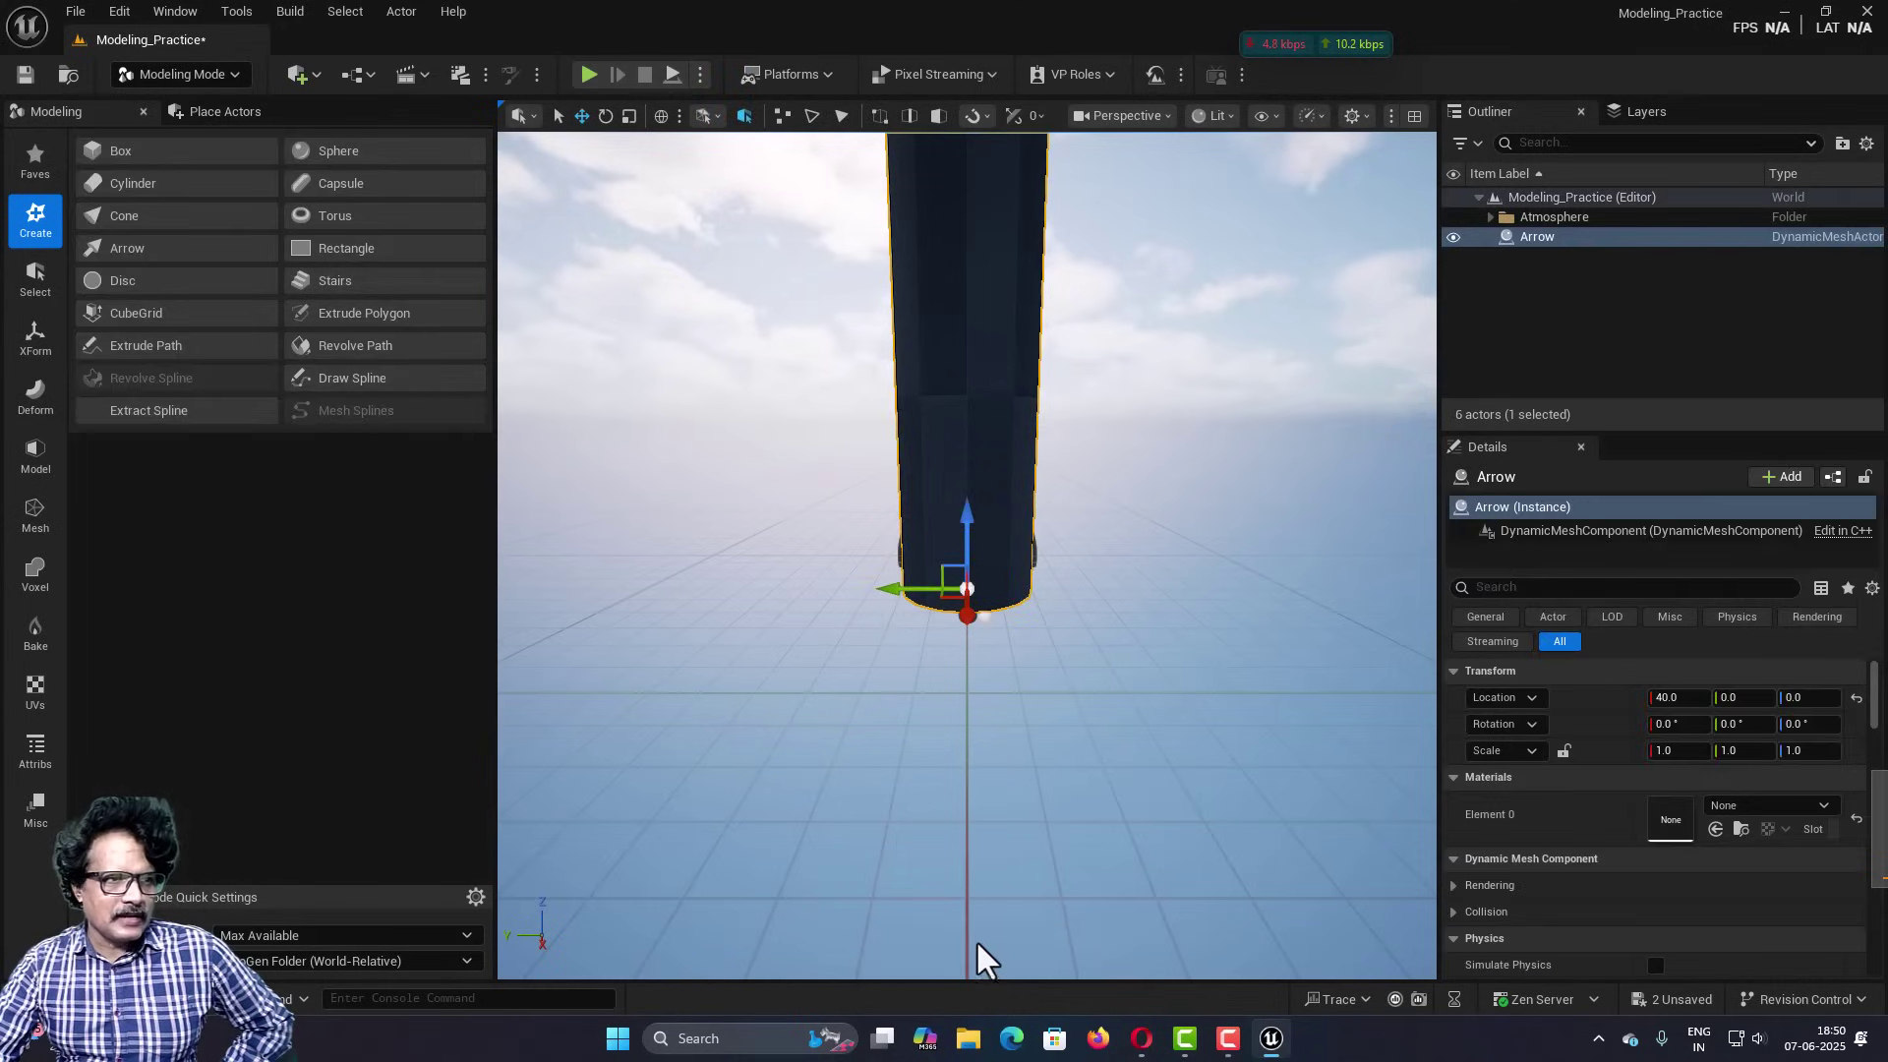
pyautogui.moveTo(895, 597); pyautogui.dragTo(656, 576)
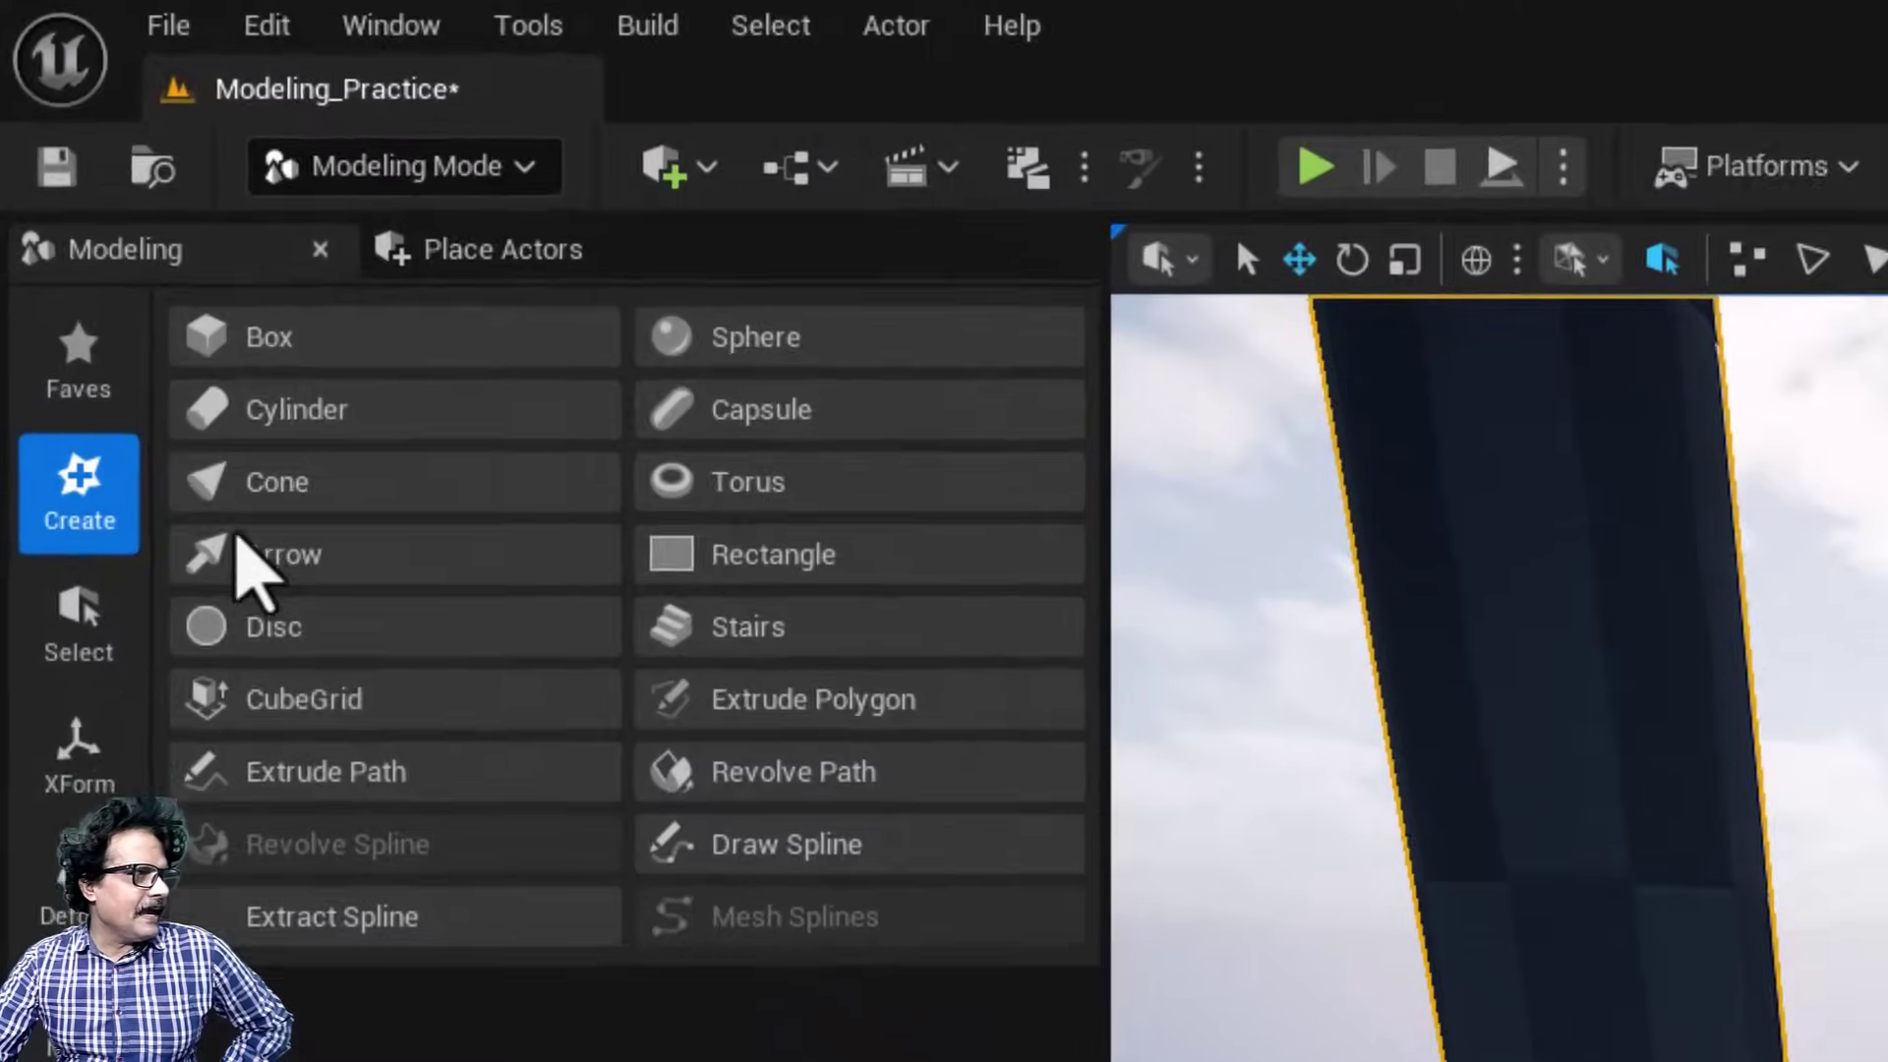
# Create a dynamic mesh arrow with a centered pivot at about X -60, Y 0, Z 0.
pyautogui.click(123, 249)
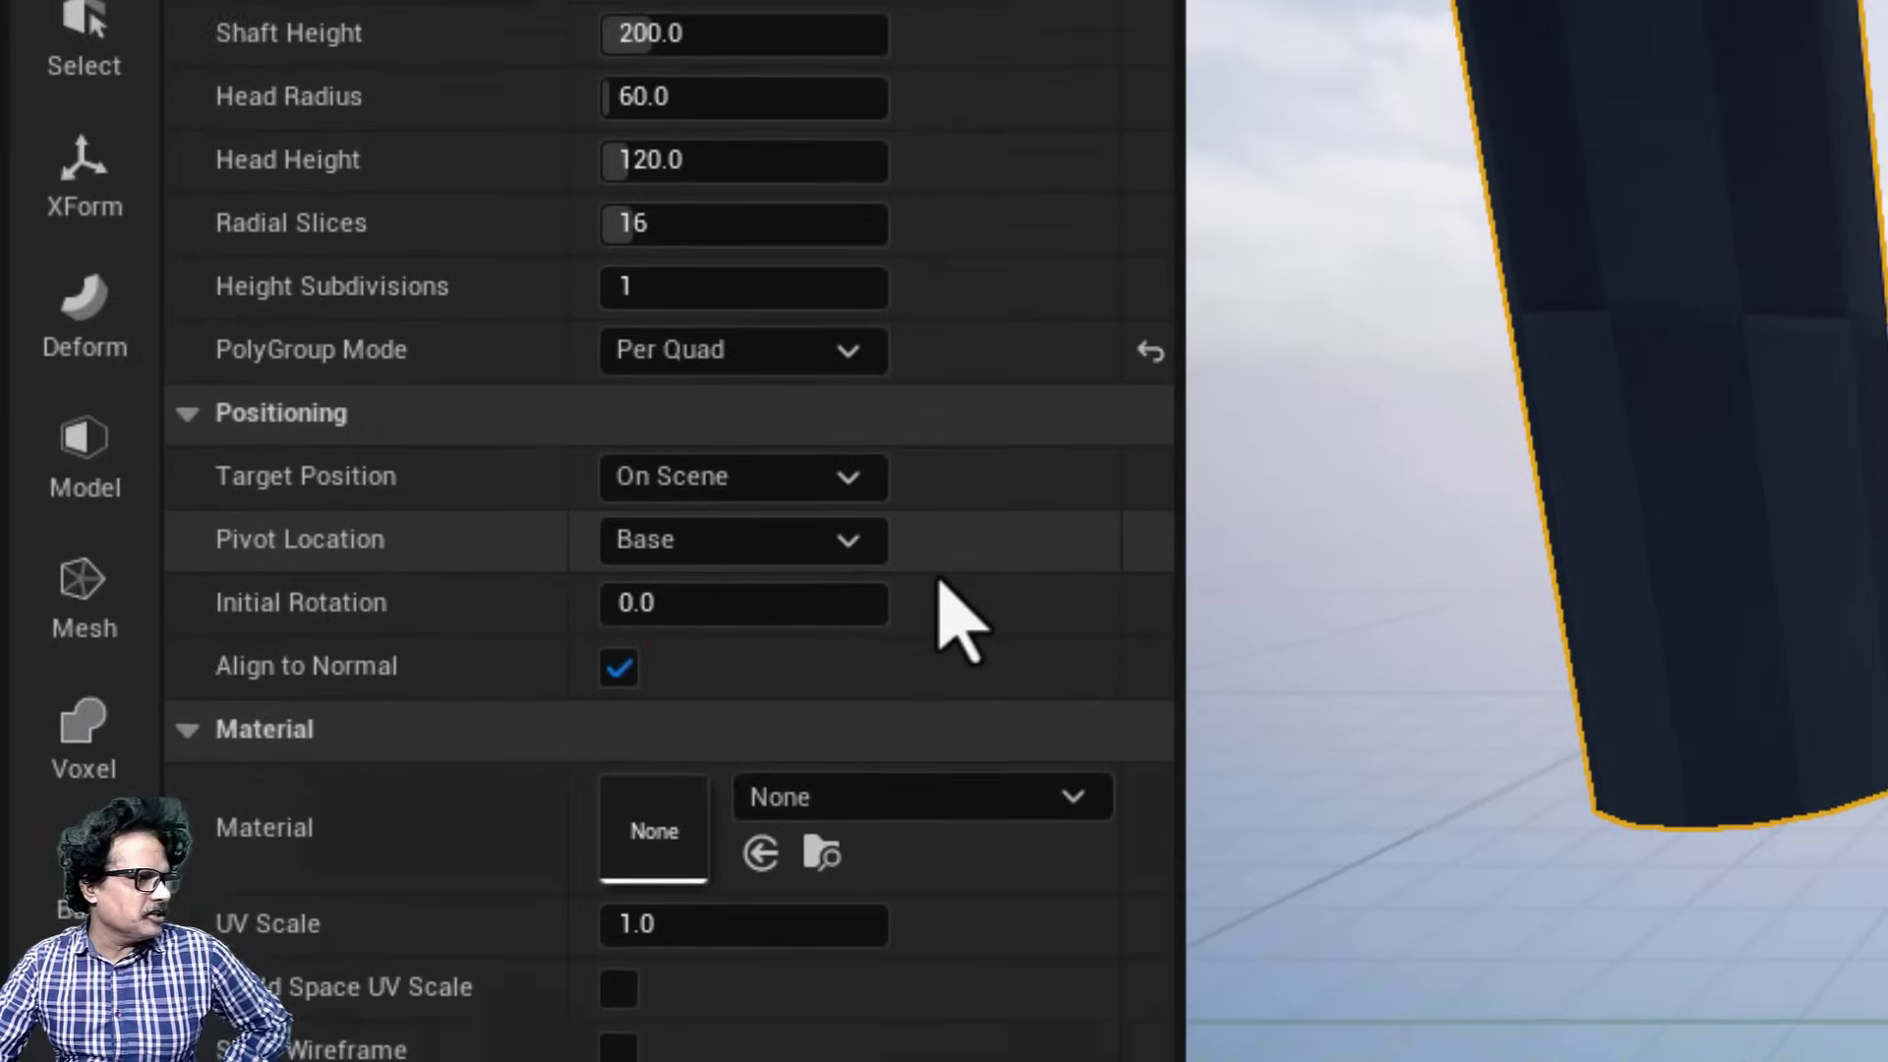
pyautogui.click(752, 519)
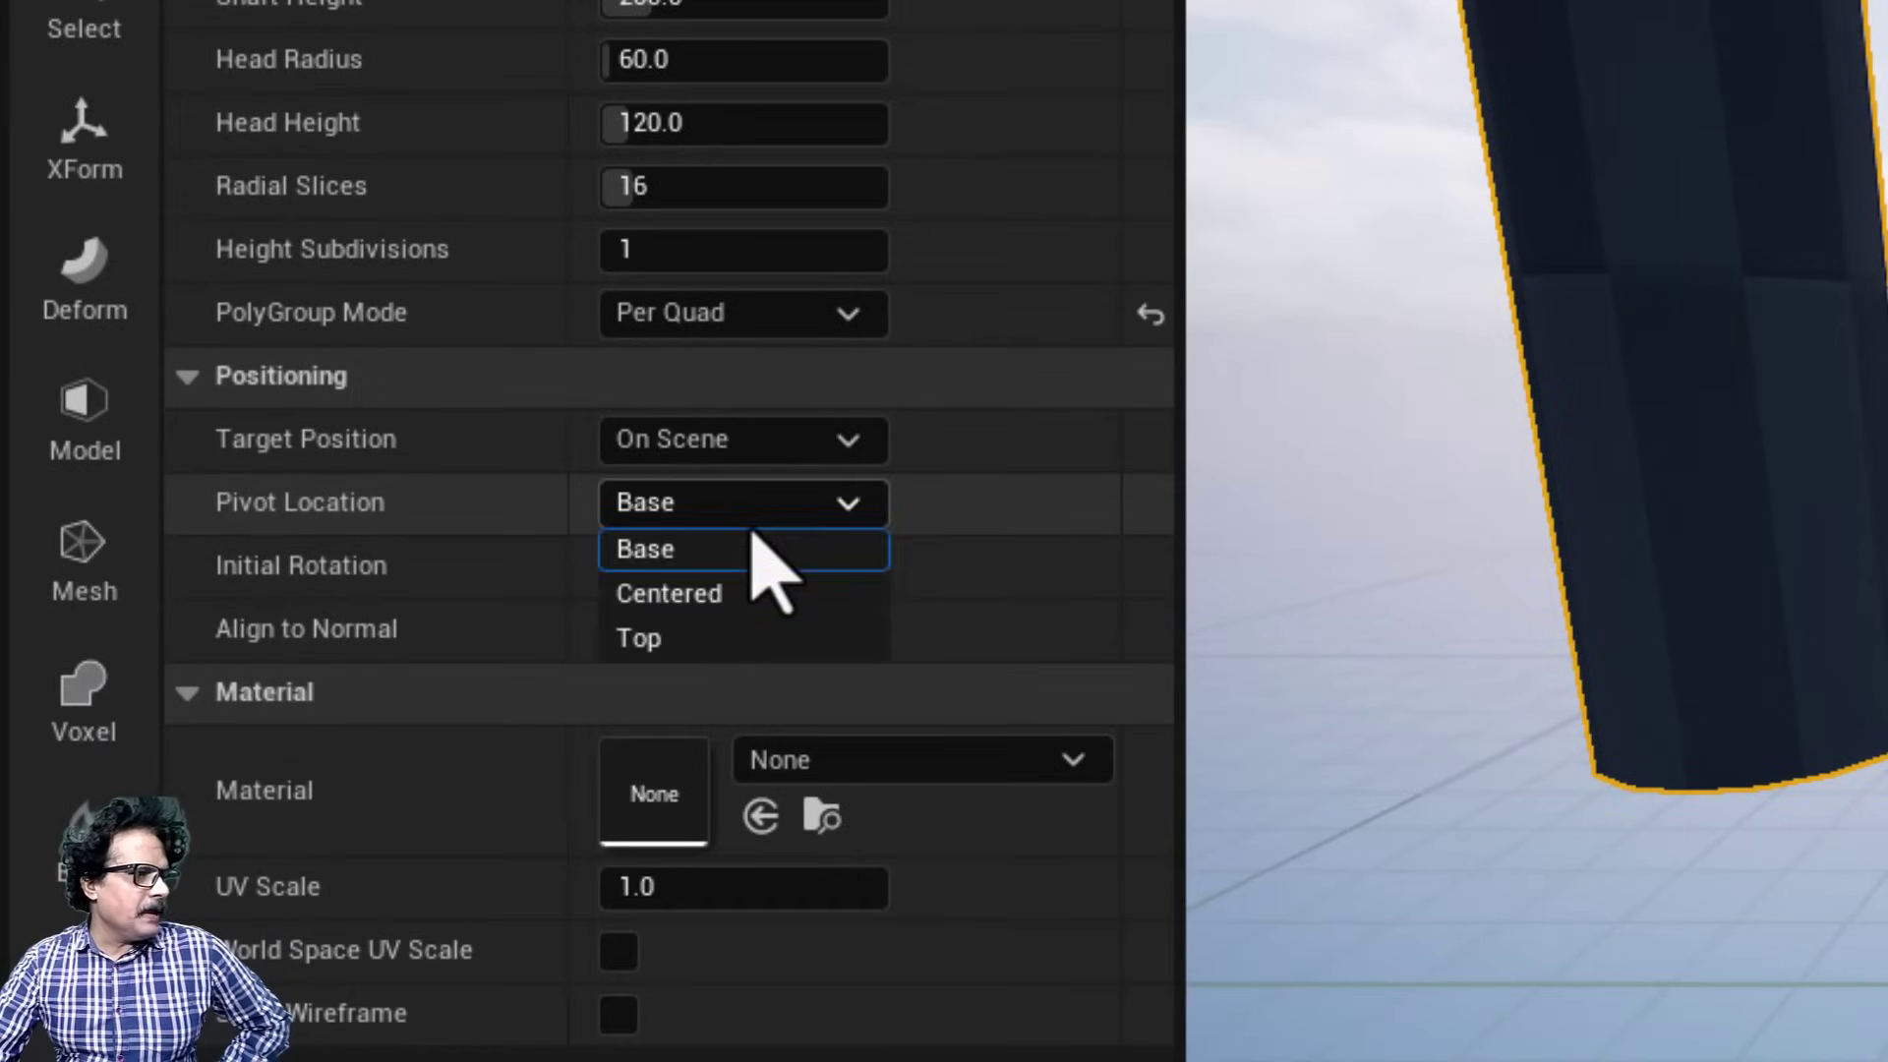
pyautogui.click(743, 590)
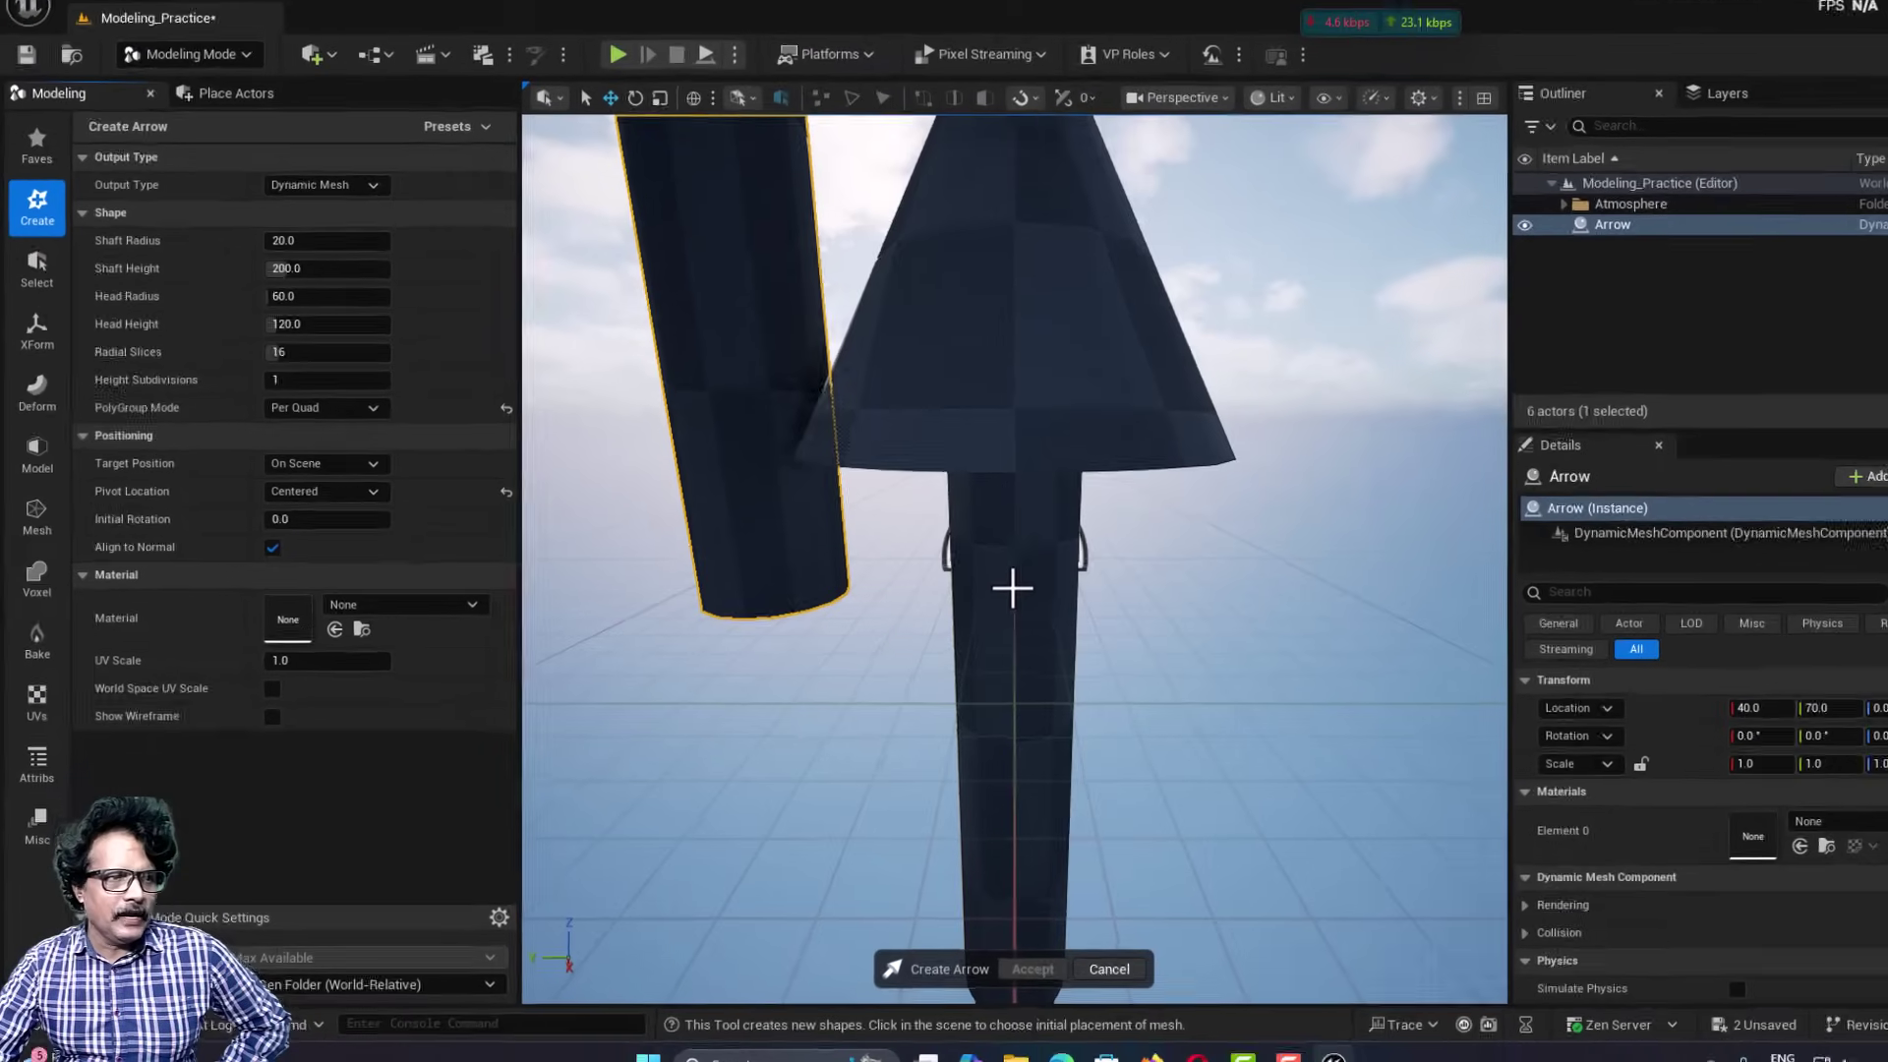
pyautogui.click(969, 536)
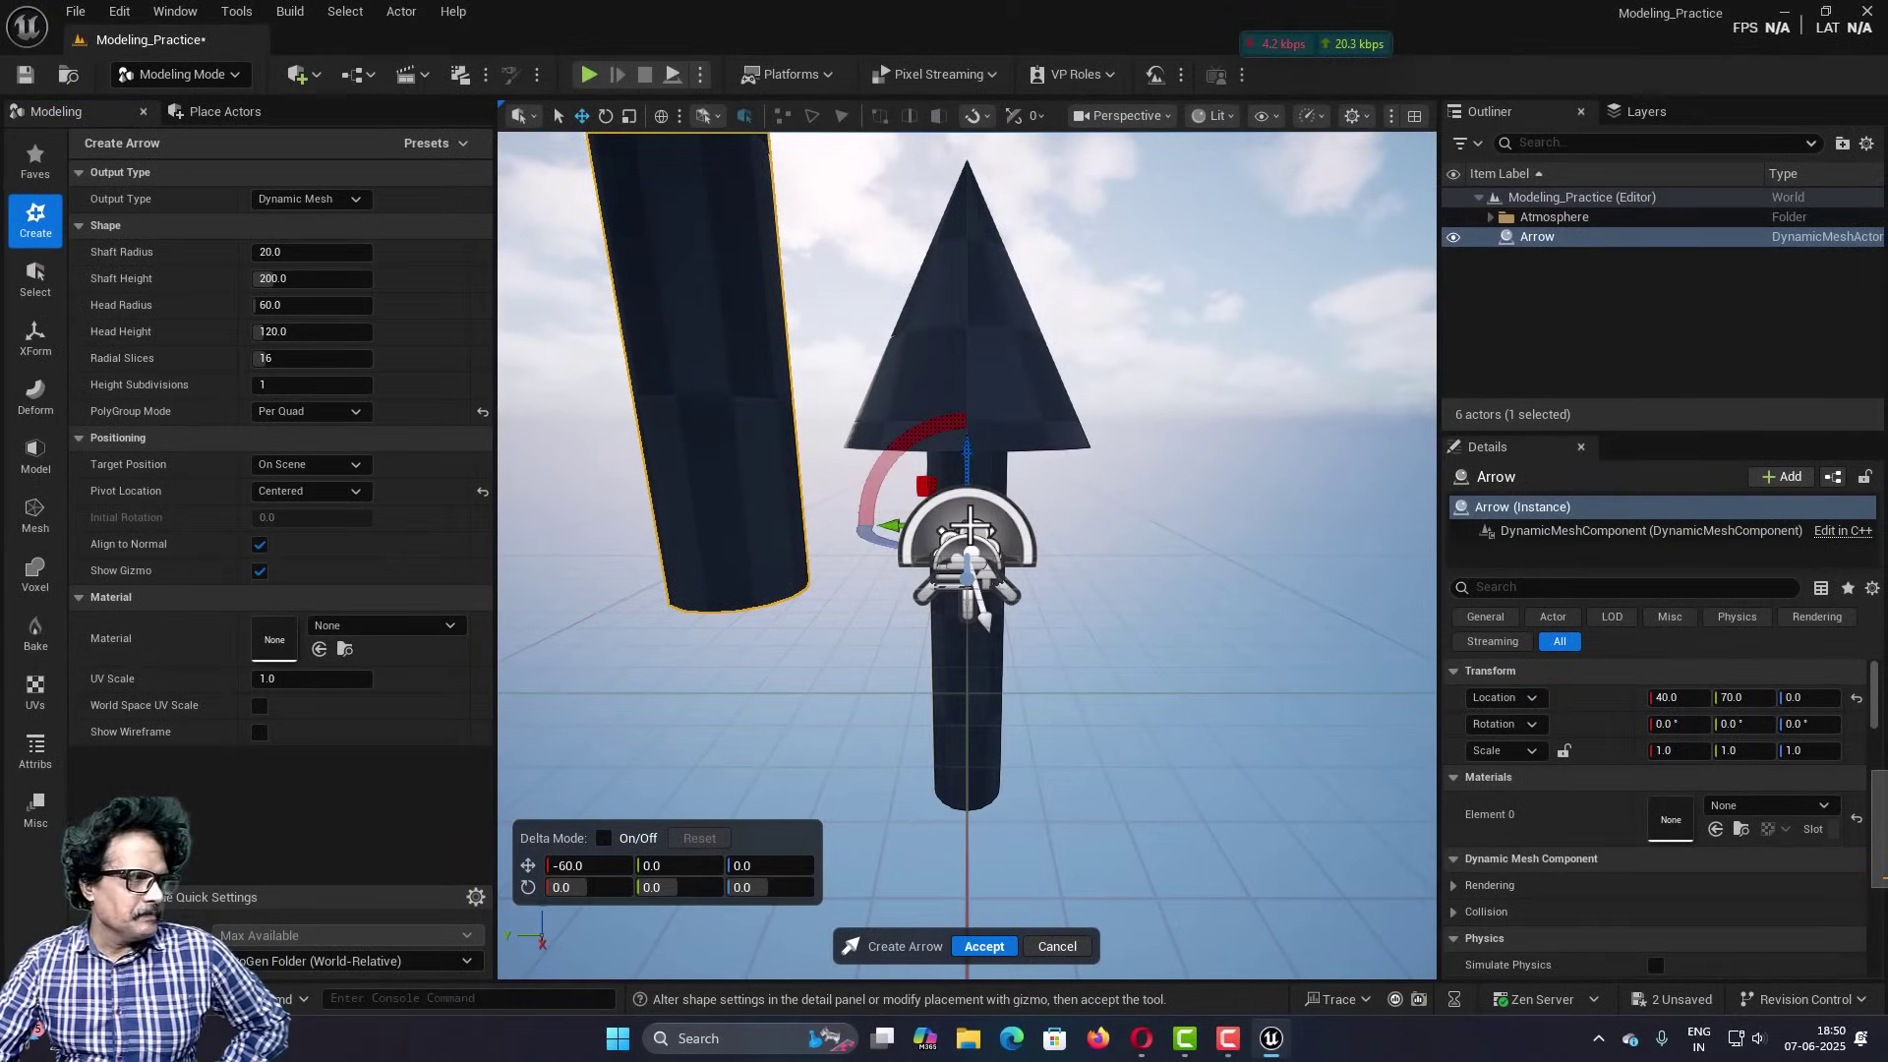
pyautogui.click(986, 946)
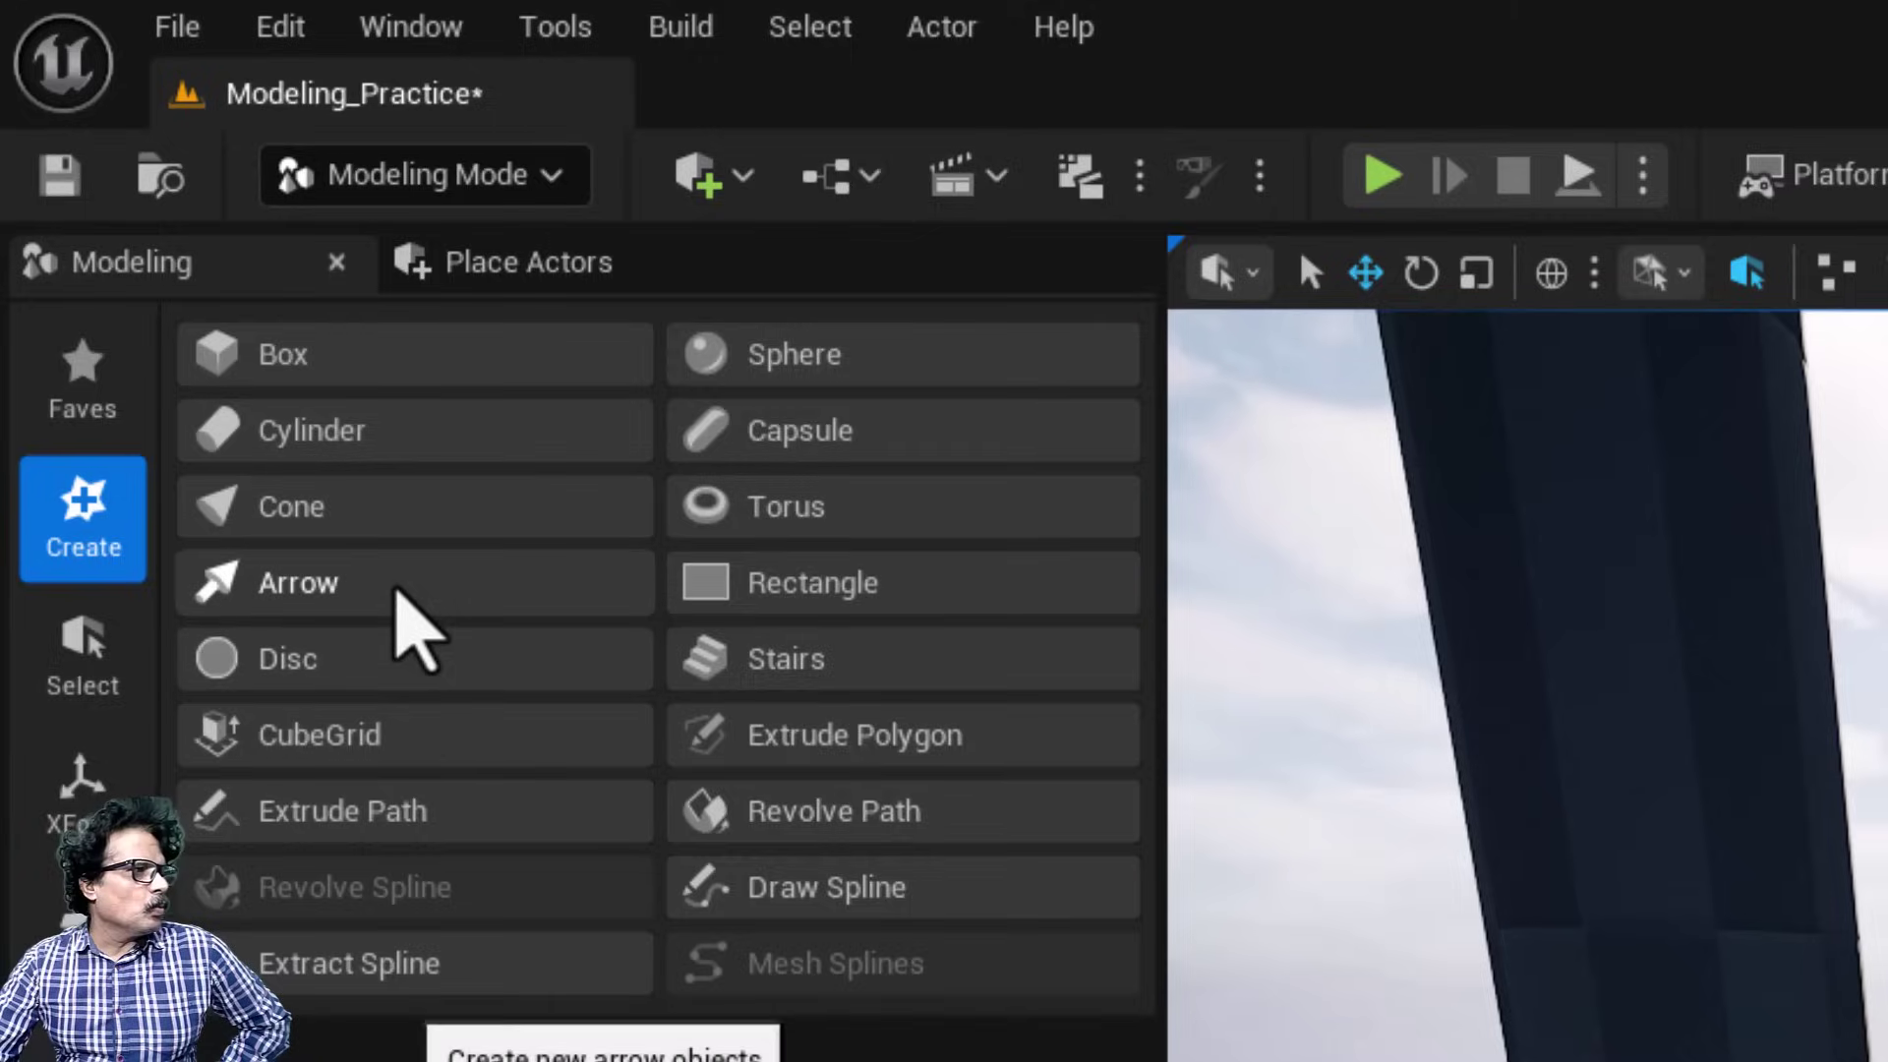
# Create another dynamic mesh arrow with a top pivot at about X -200, Y -170, Z 0.
pyautogui.click(398, 588)
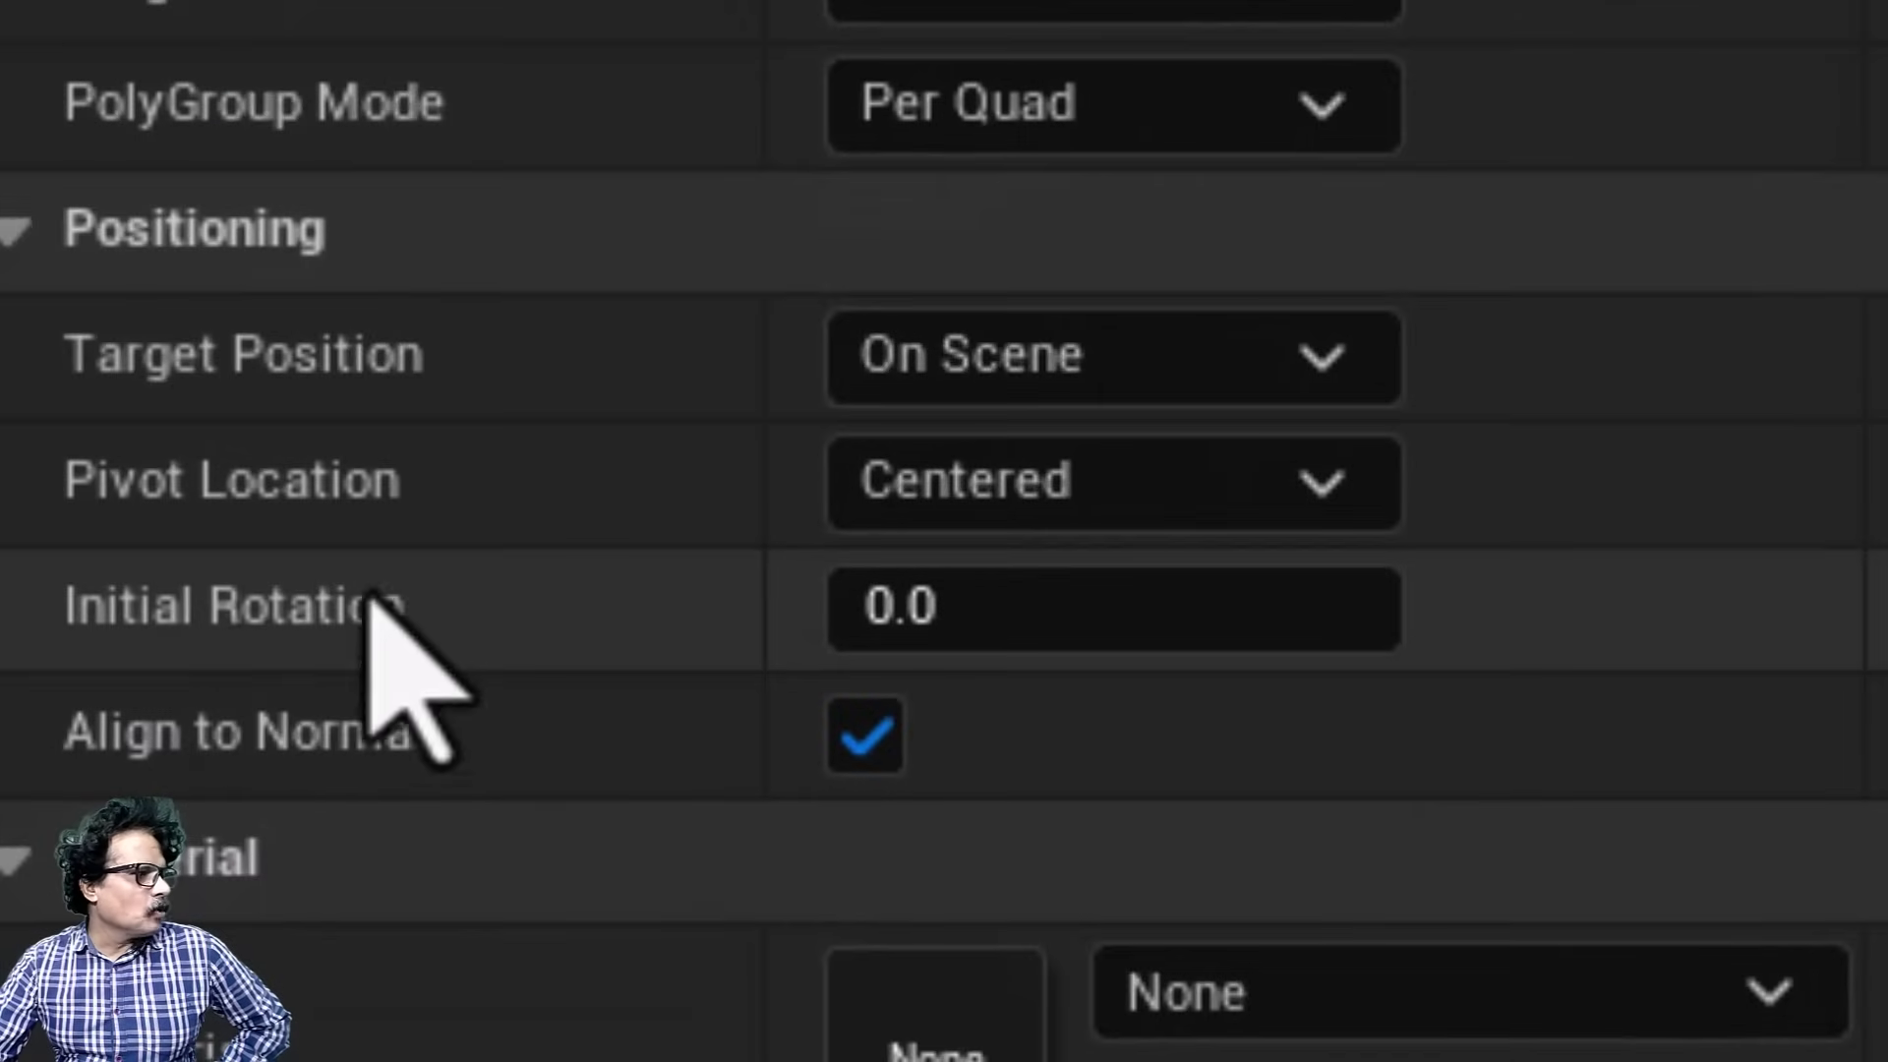
pyautogui.click(868, 1031)
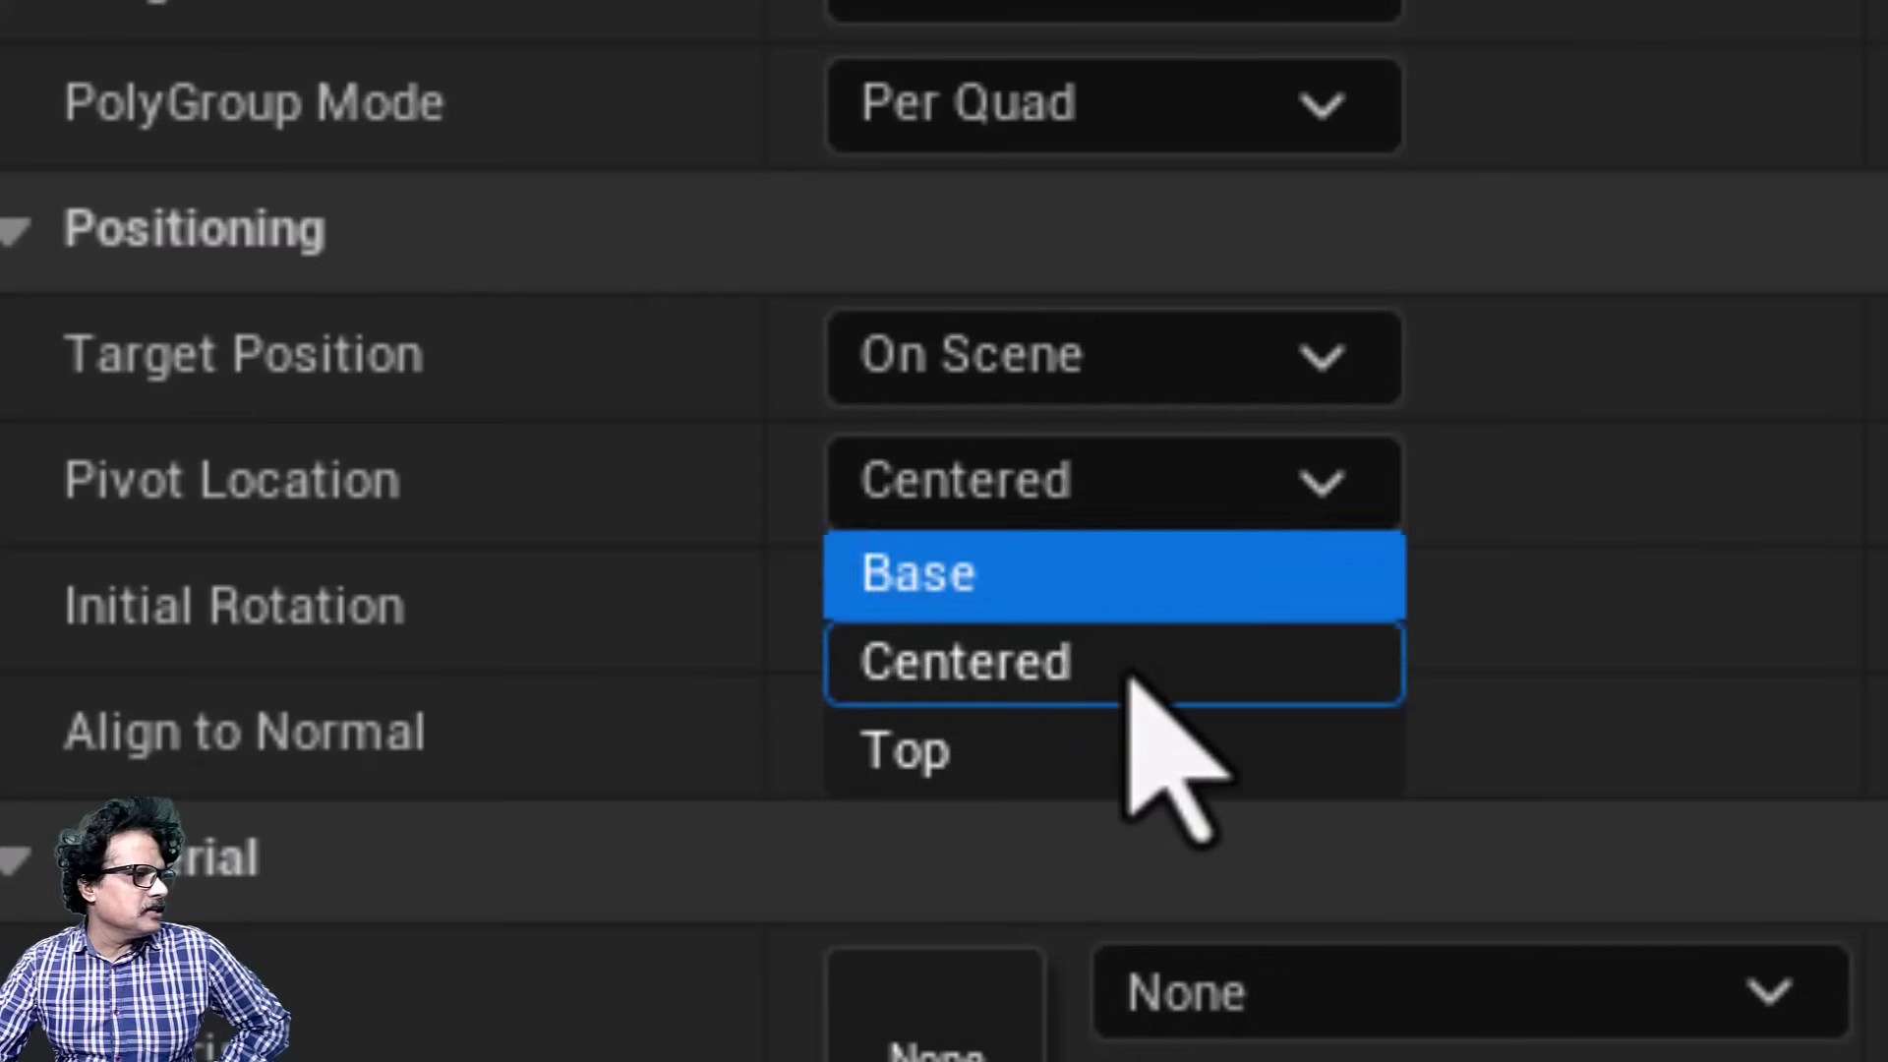
pyautogui.click(1115, 743)
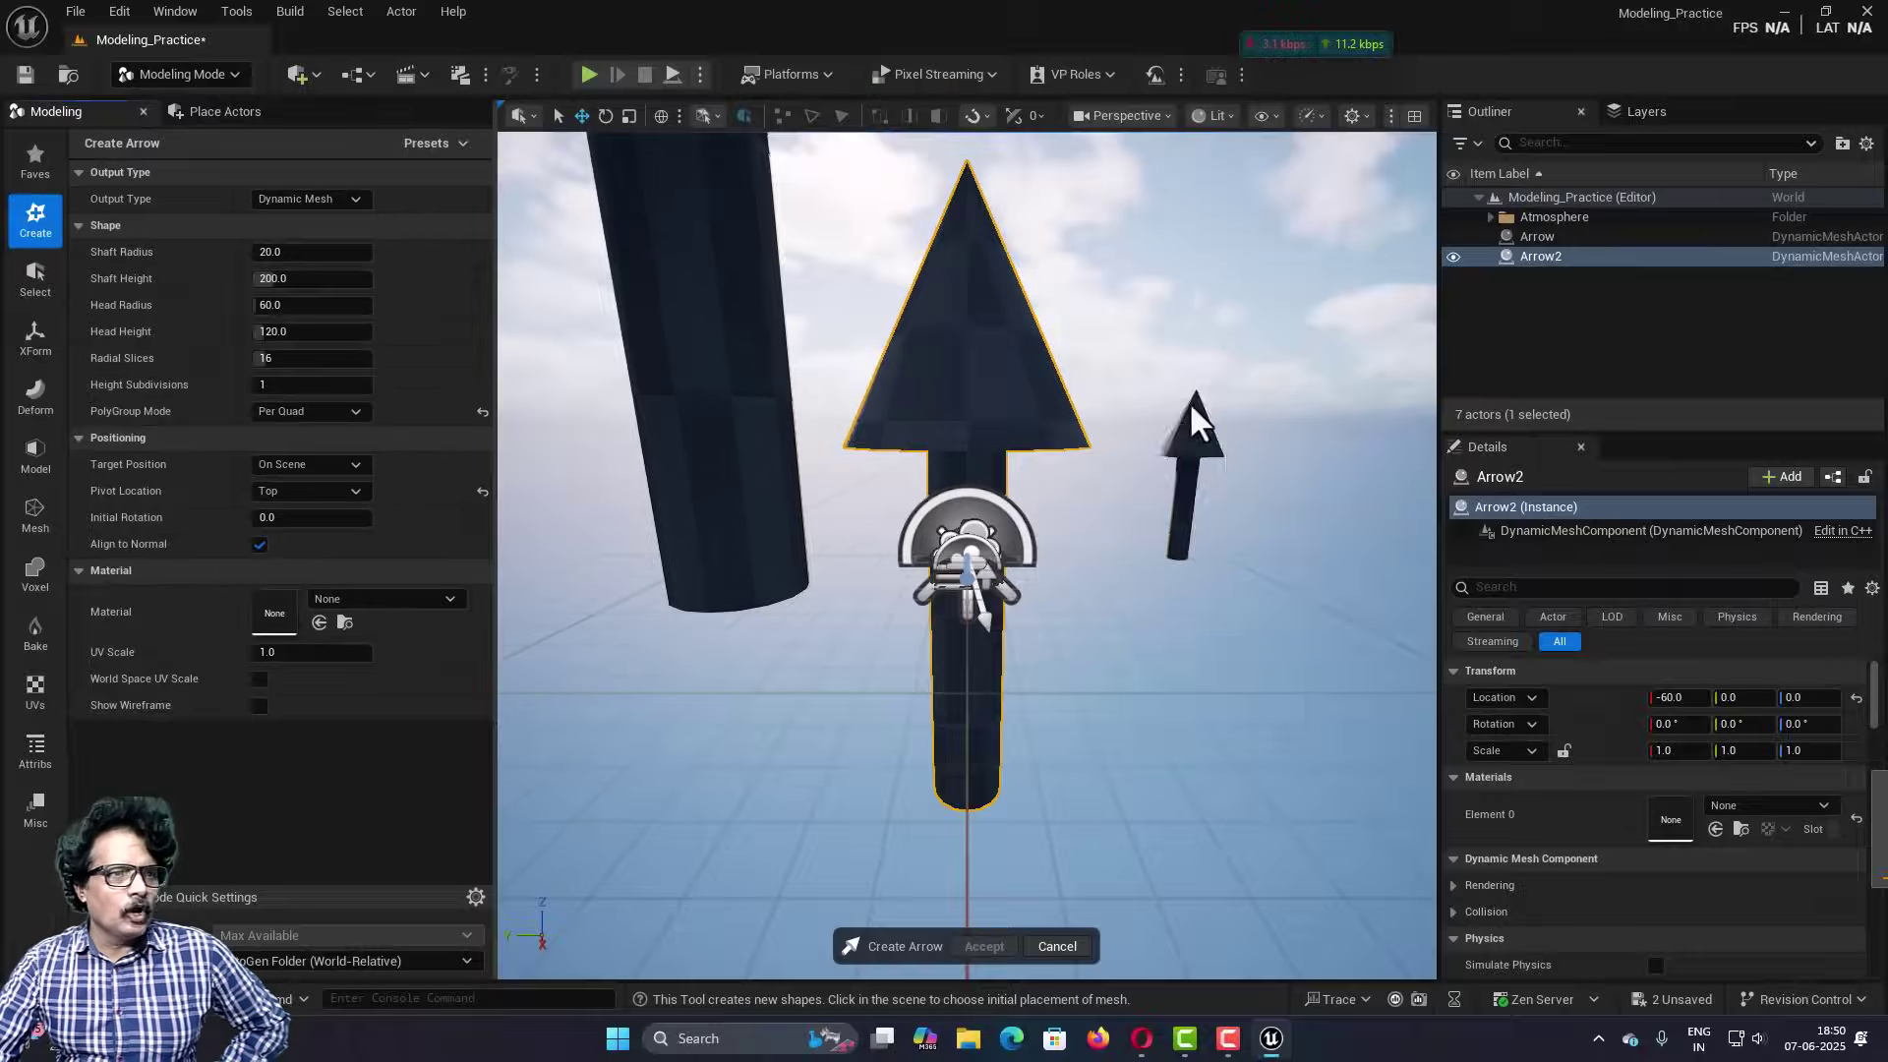
pyautogui.click(1179, 497)
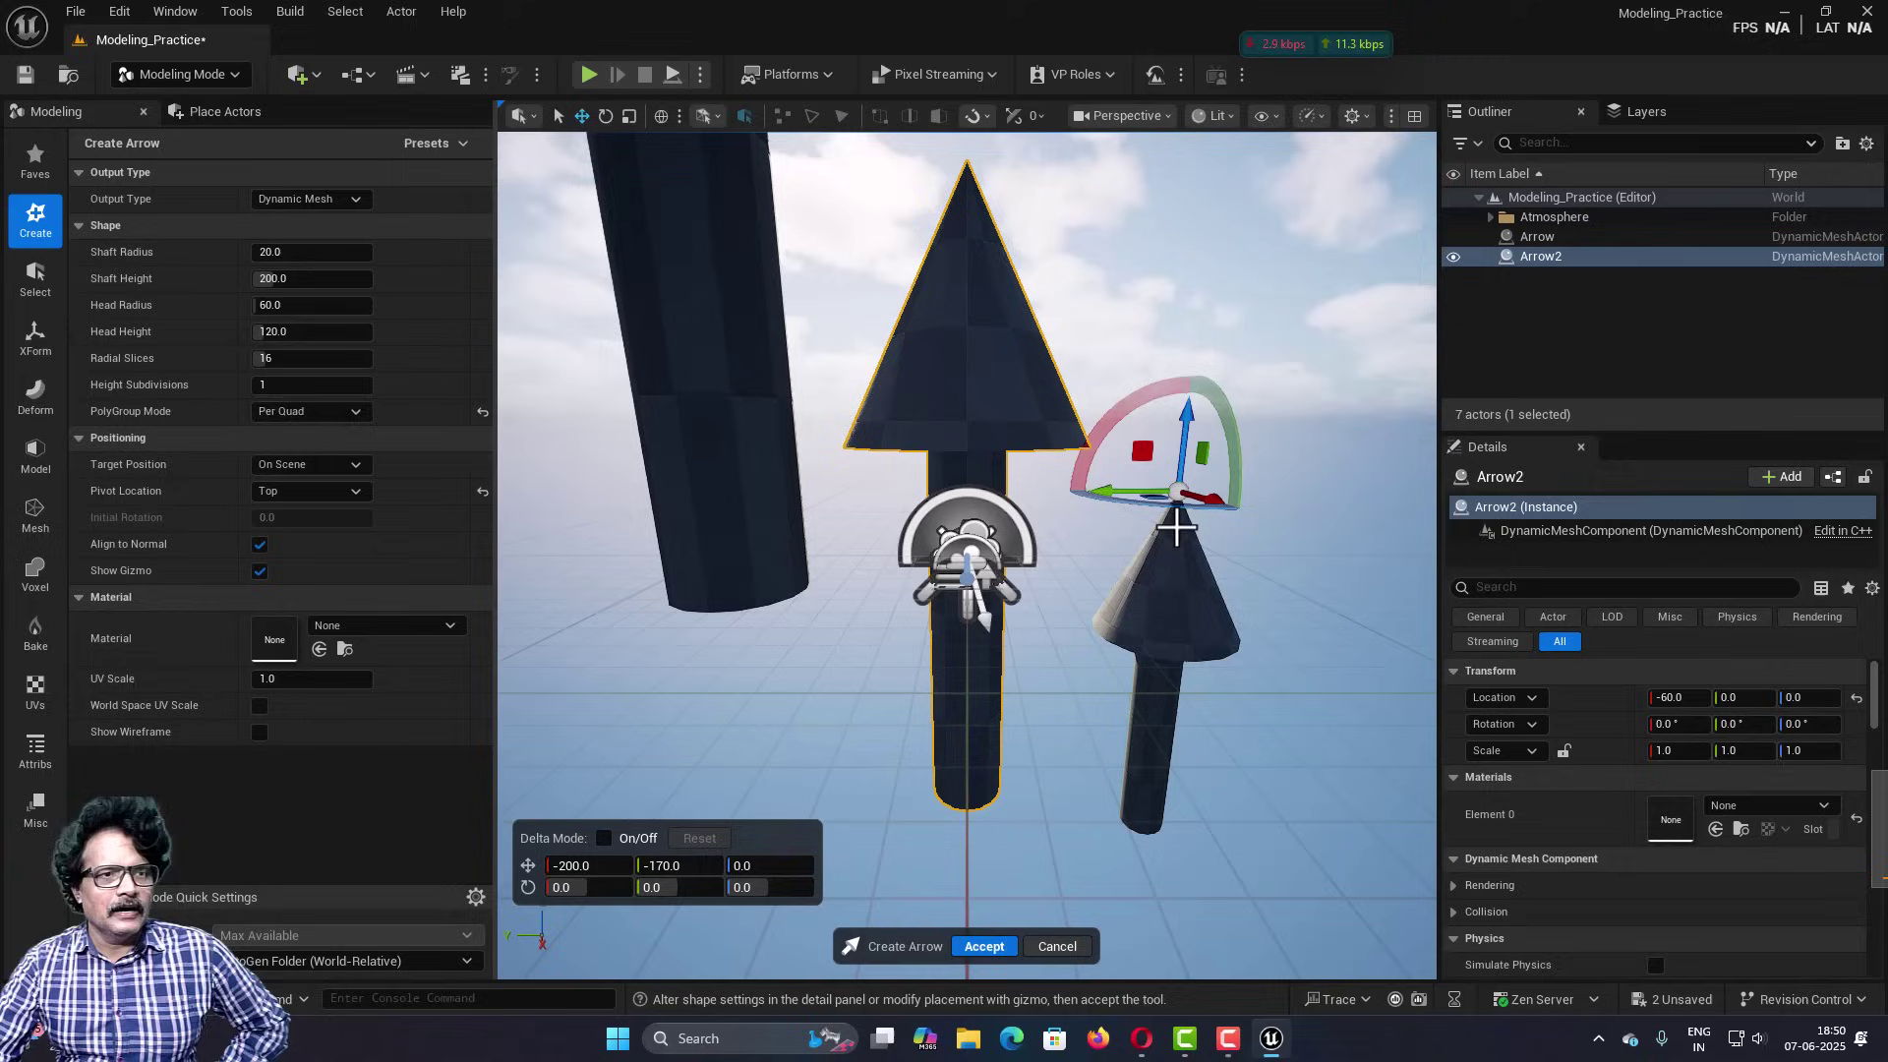
pyautogui.click(992, 946)
# Select each of the three arrows in turn to compare their base, centered and top pivot locations.
pyautogui.scroll(-3, 915, 695)
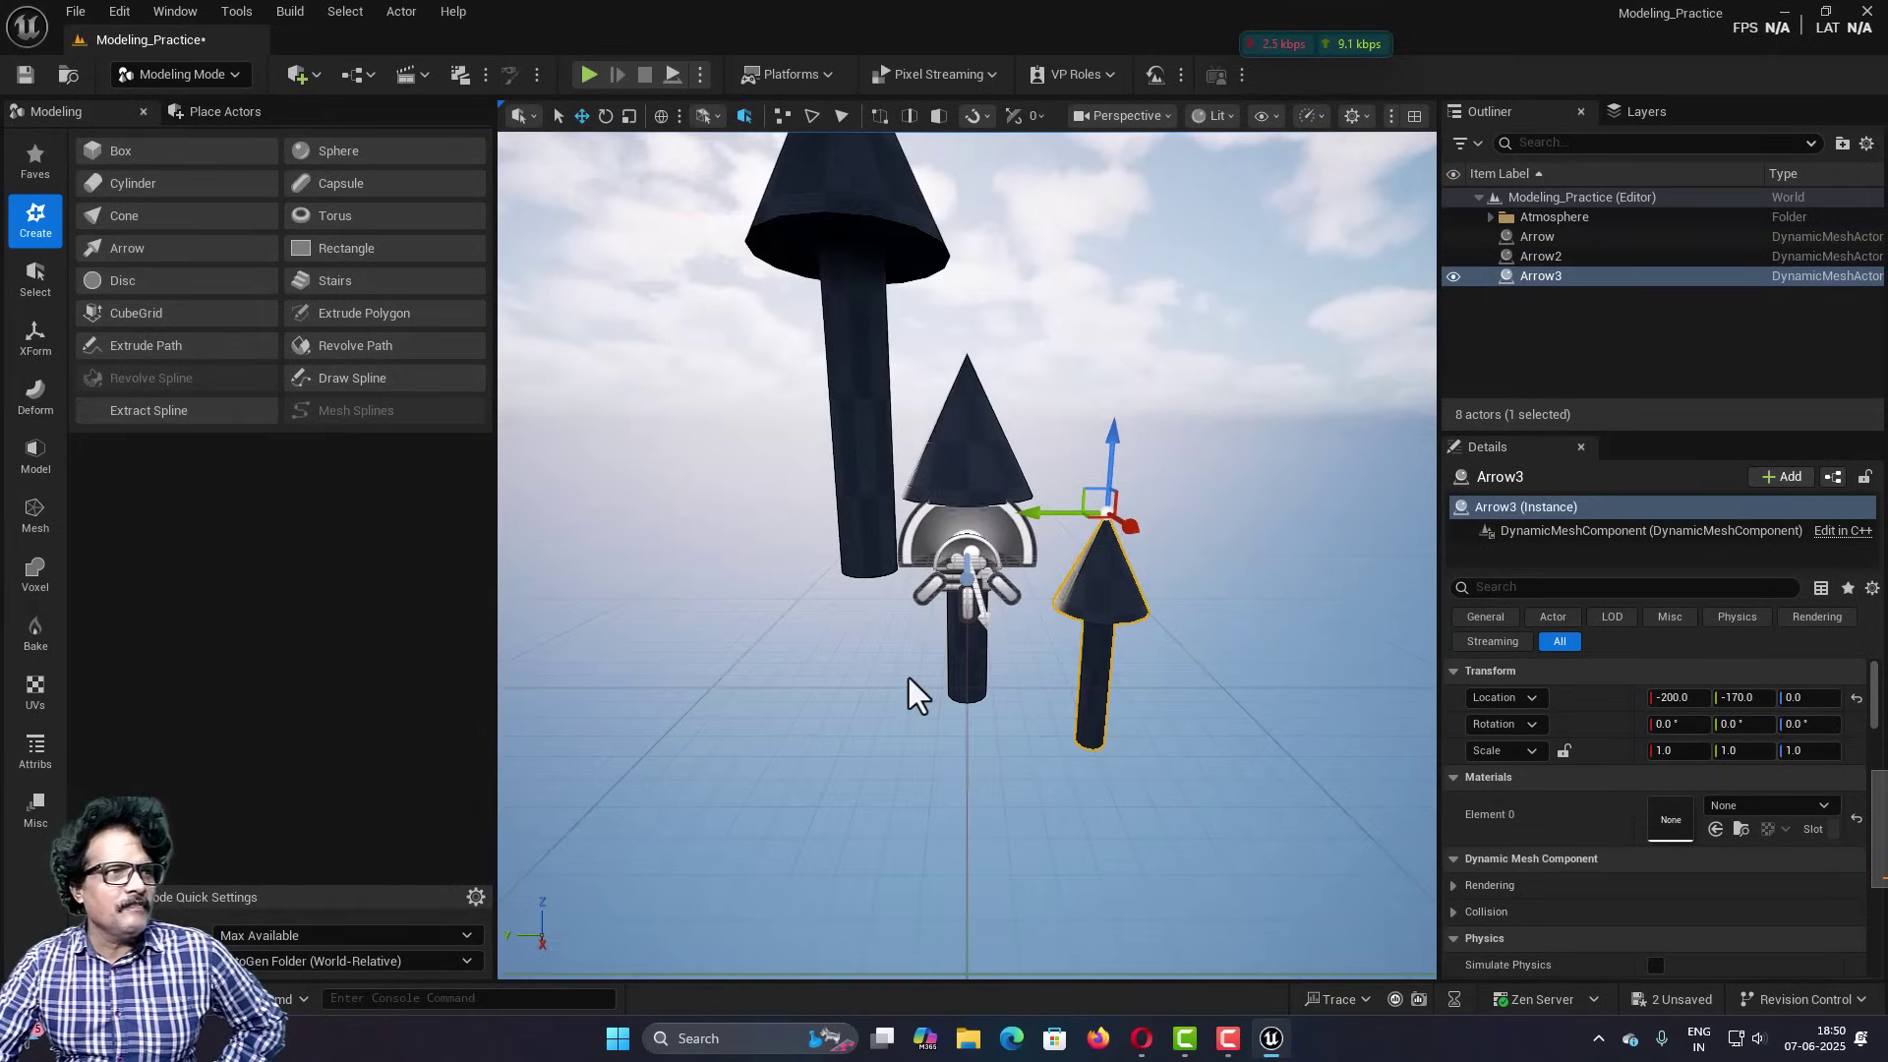
pyautogui.click(862, 370)
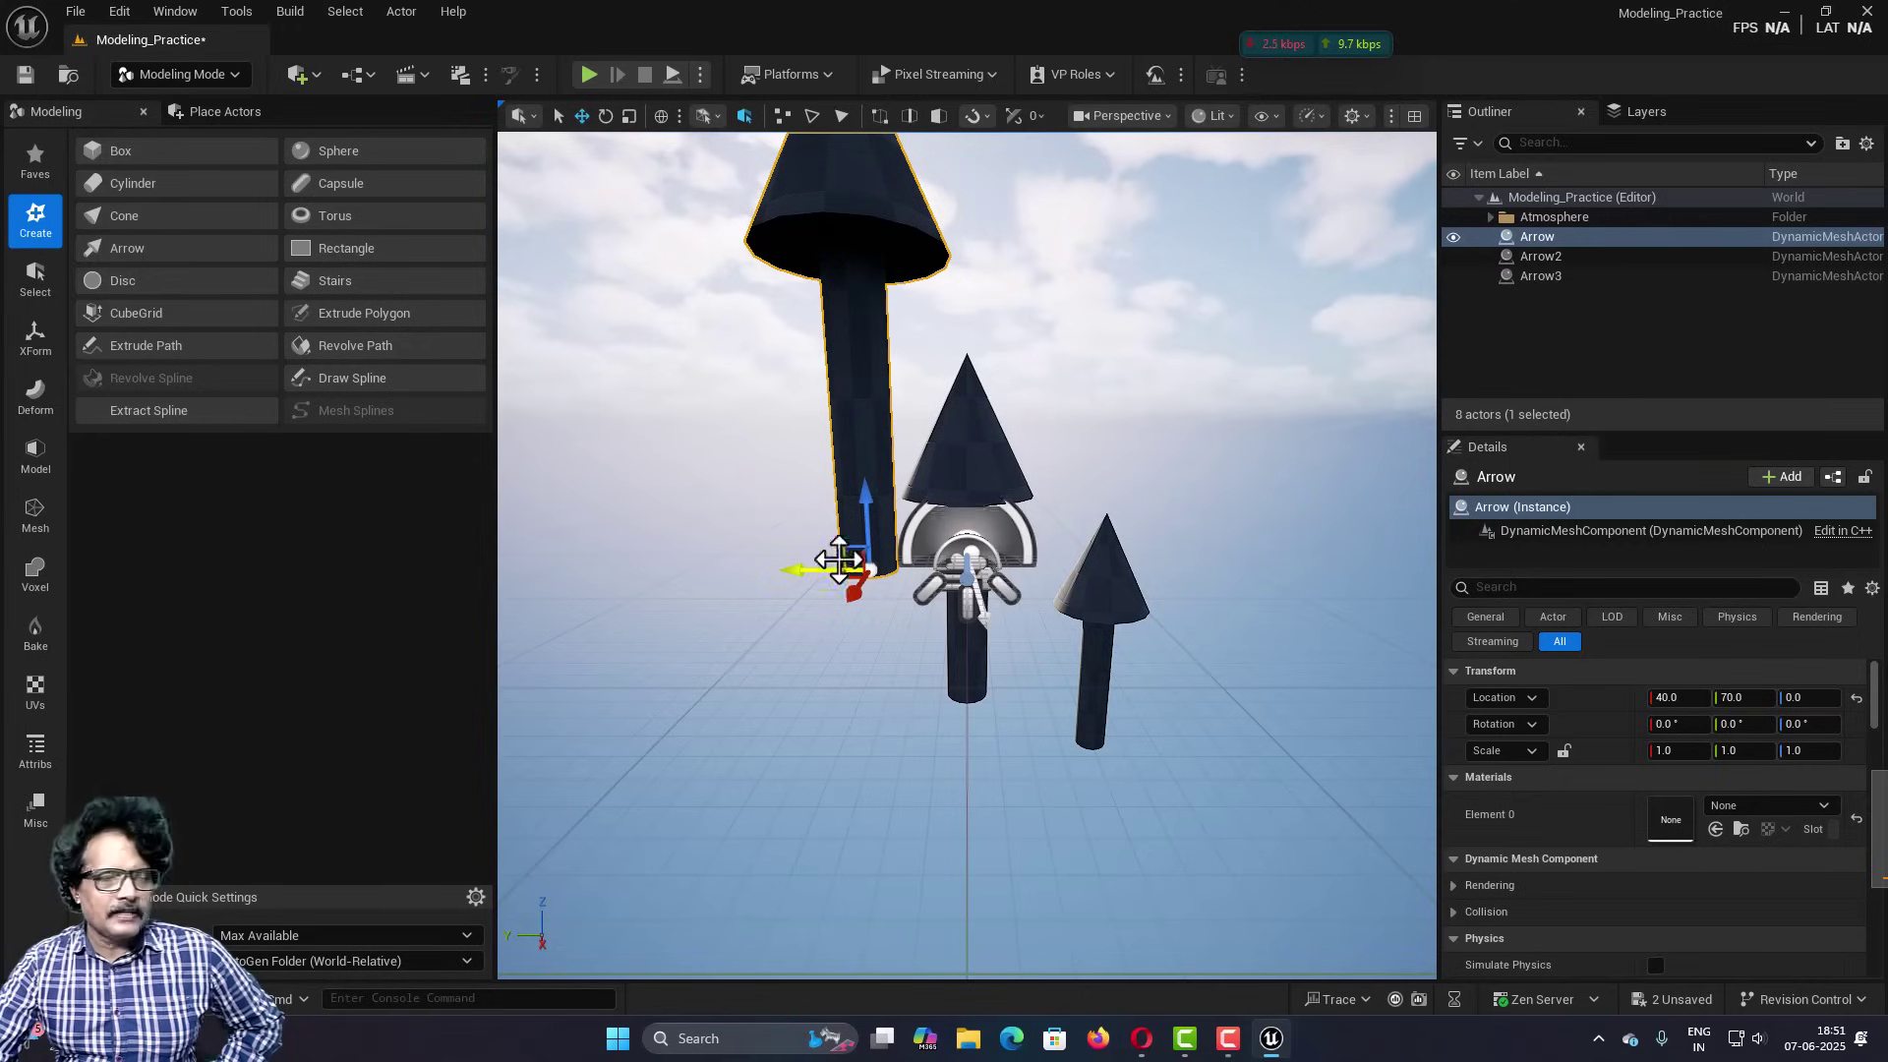
pyautogui.click(981, 462)
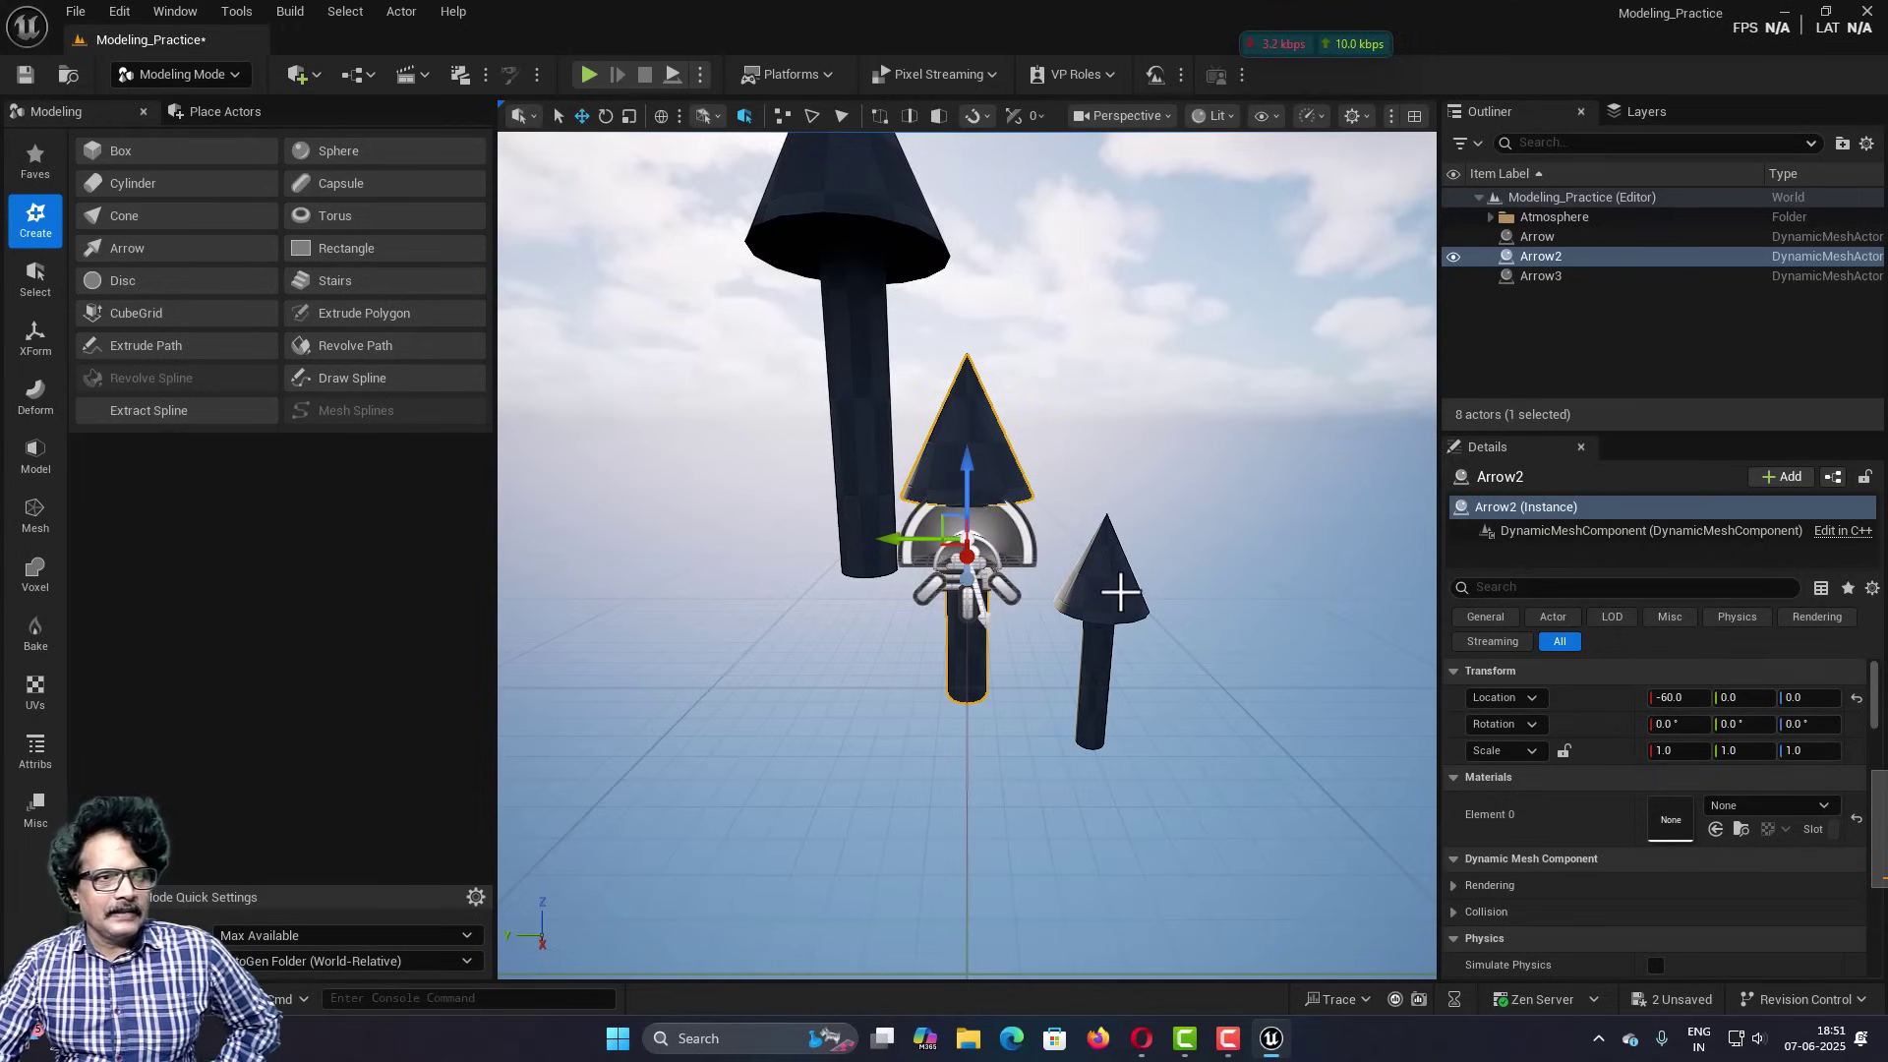
pyautogui.click(1120, 591)
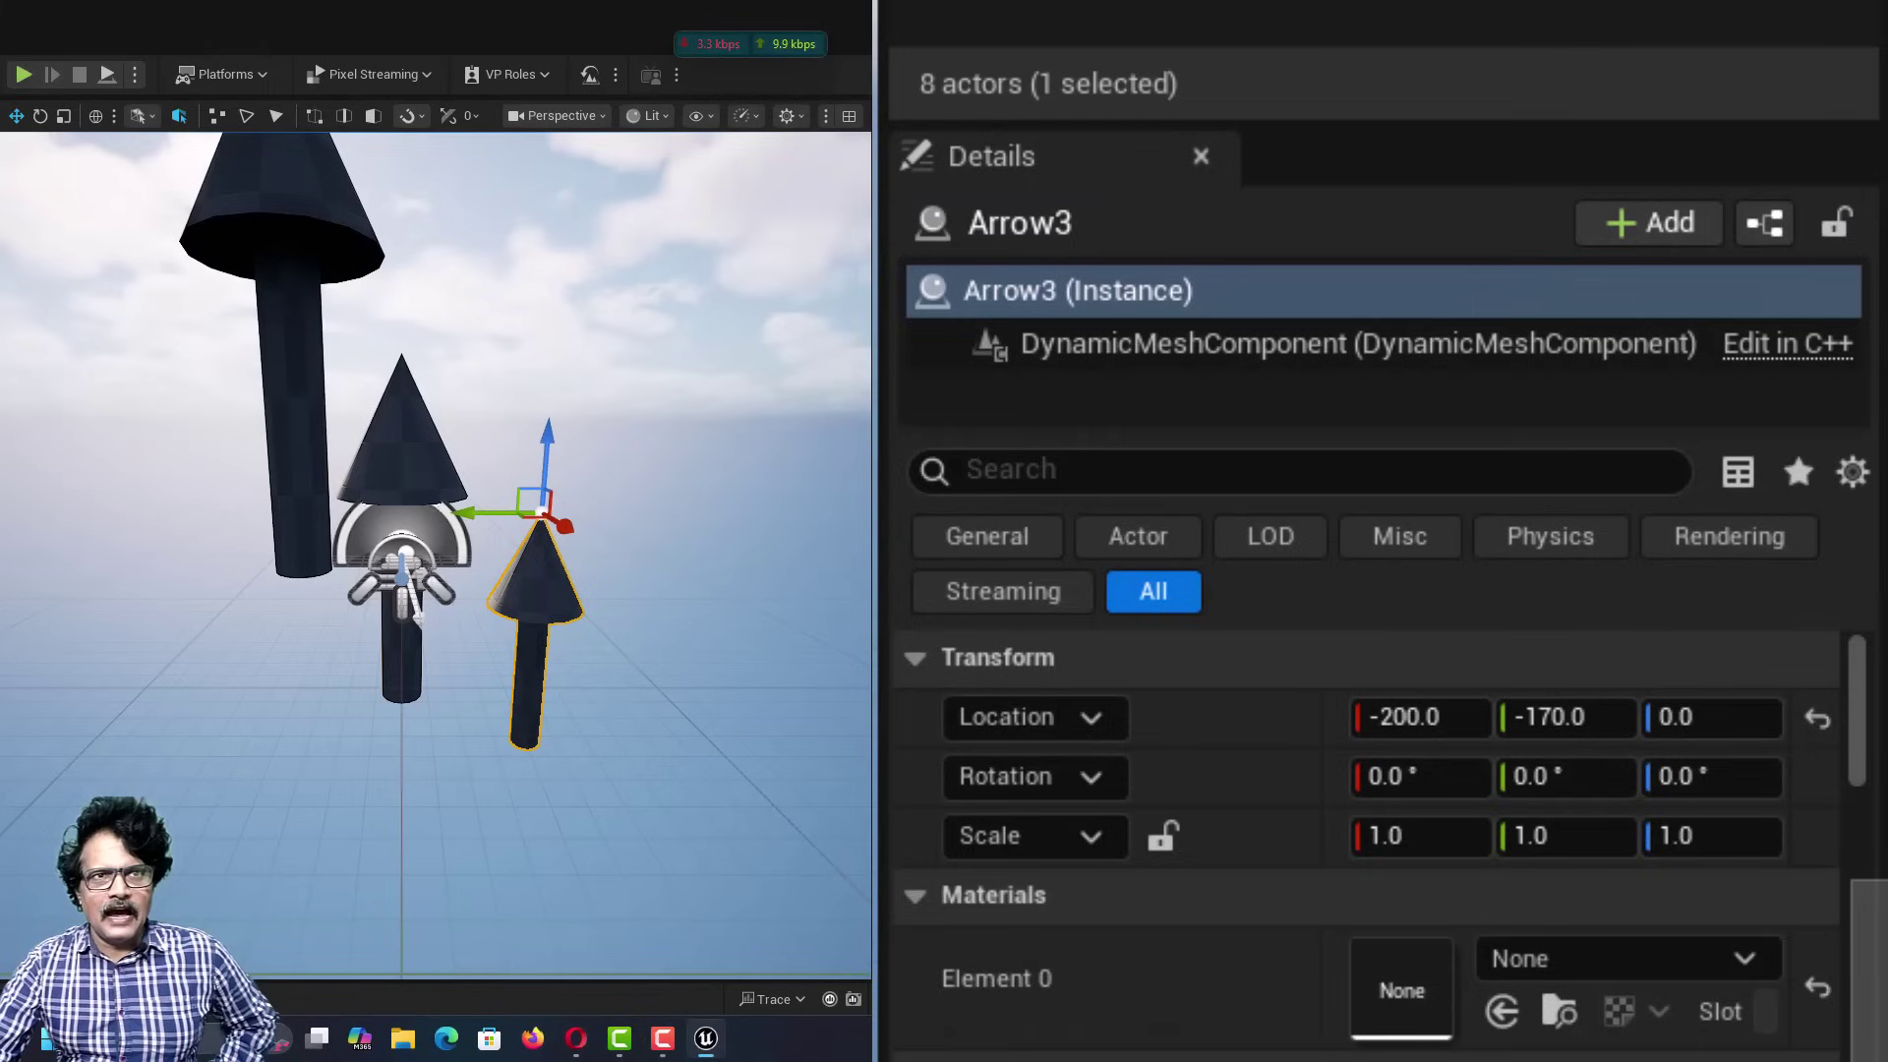
# Reset the locations of the base-pivot, centered-pivot and top-pivot arrows to 0, 0, 0.
pyautogui.click(295, 423)
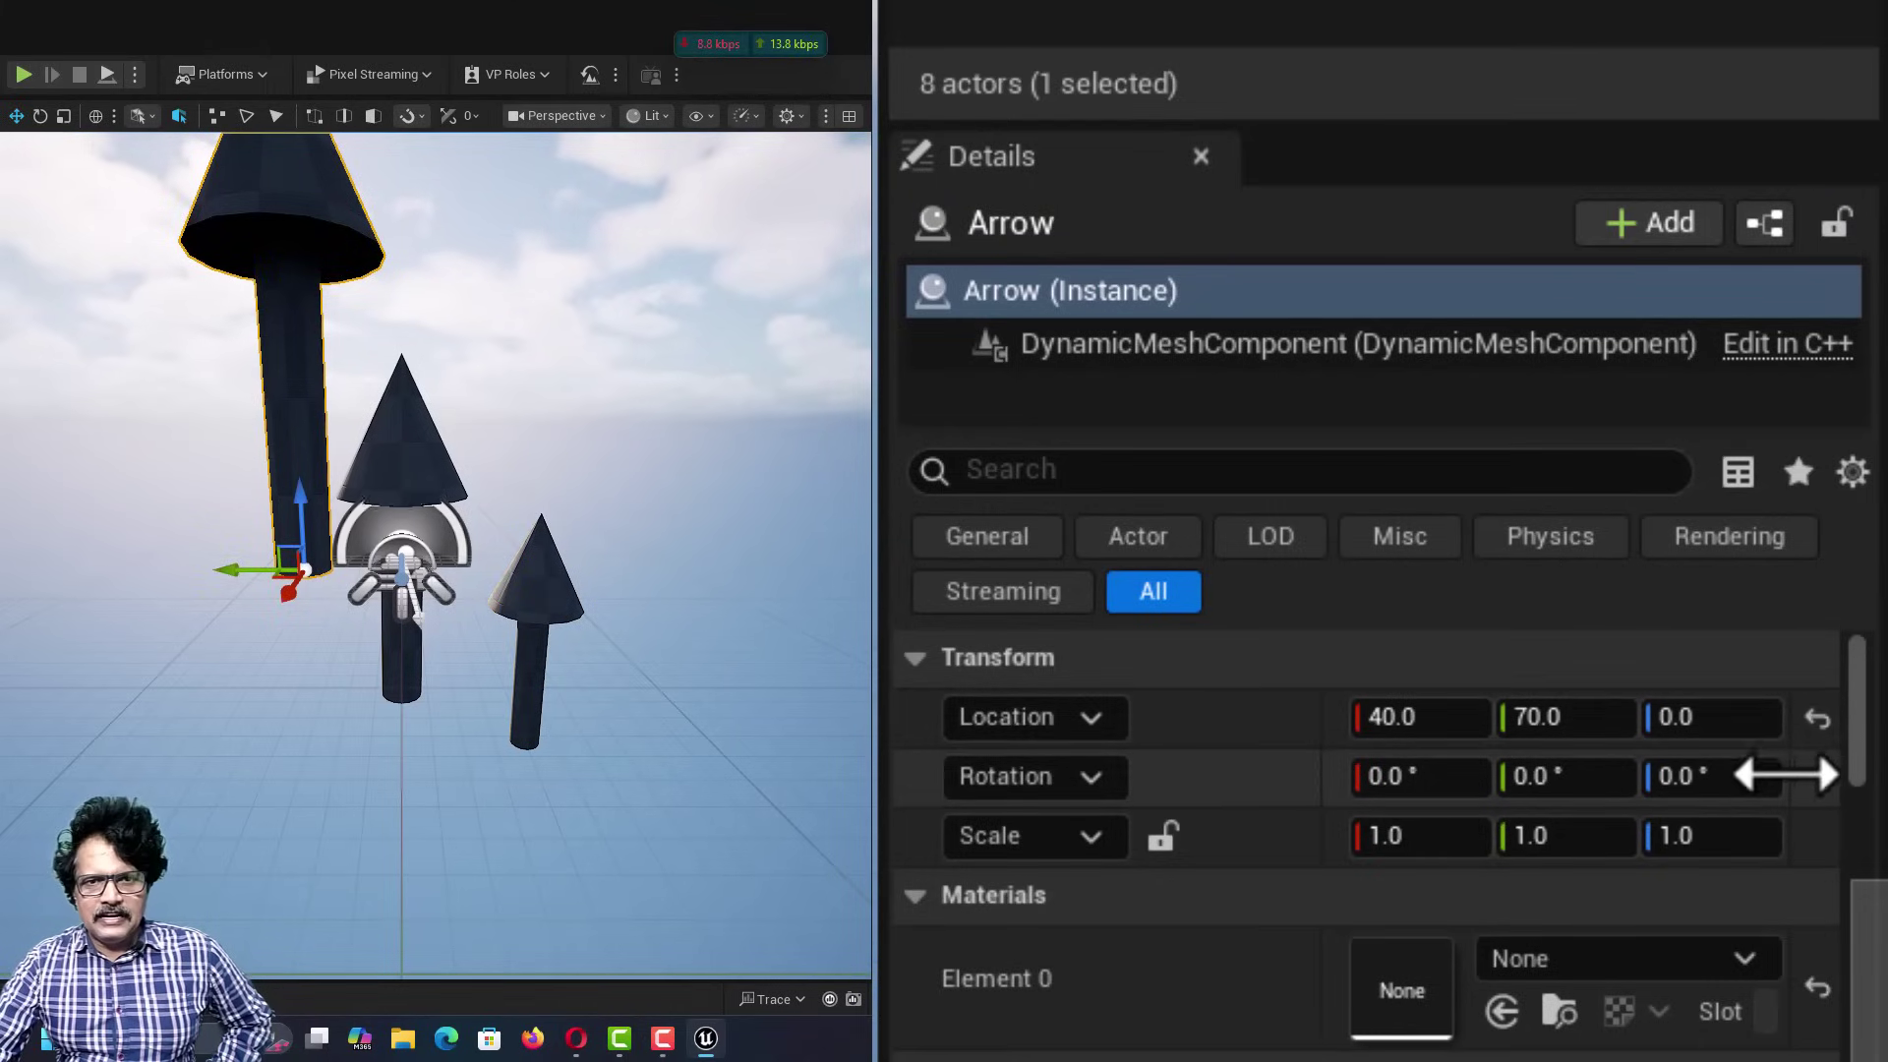
pyautogui.click(1818, 719)
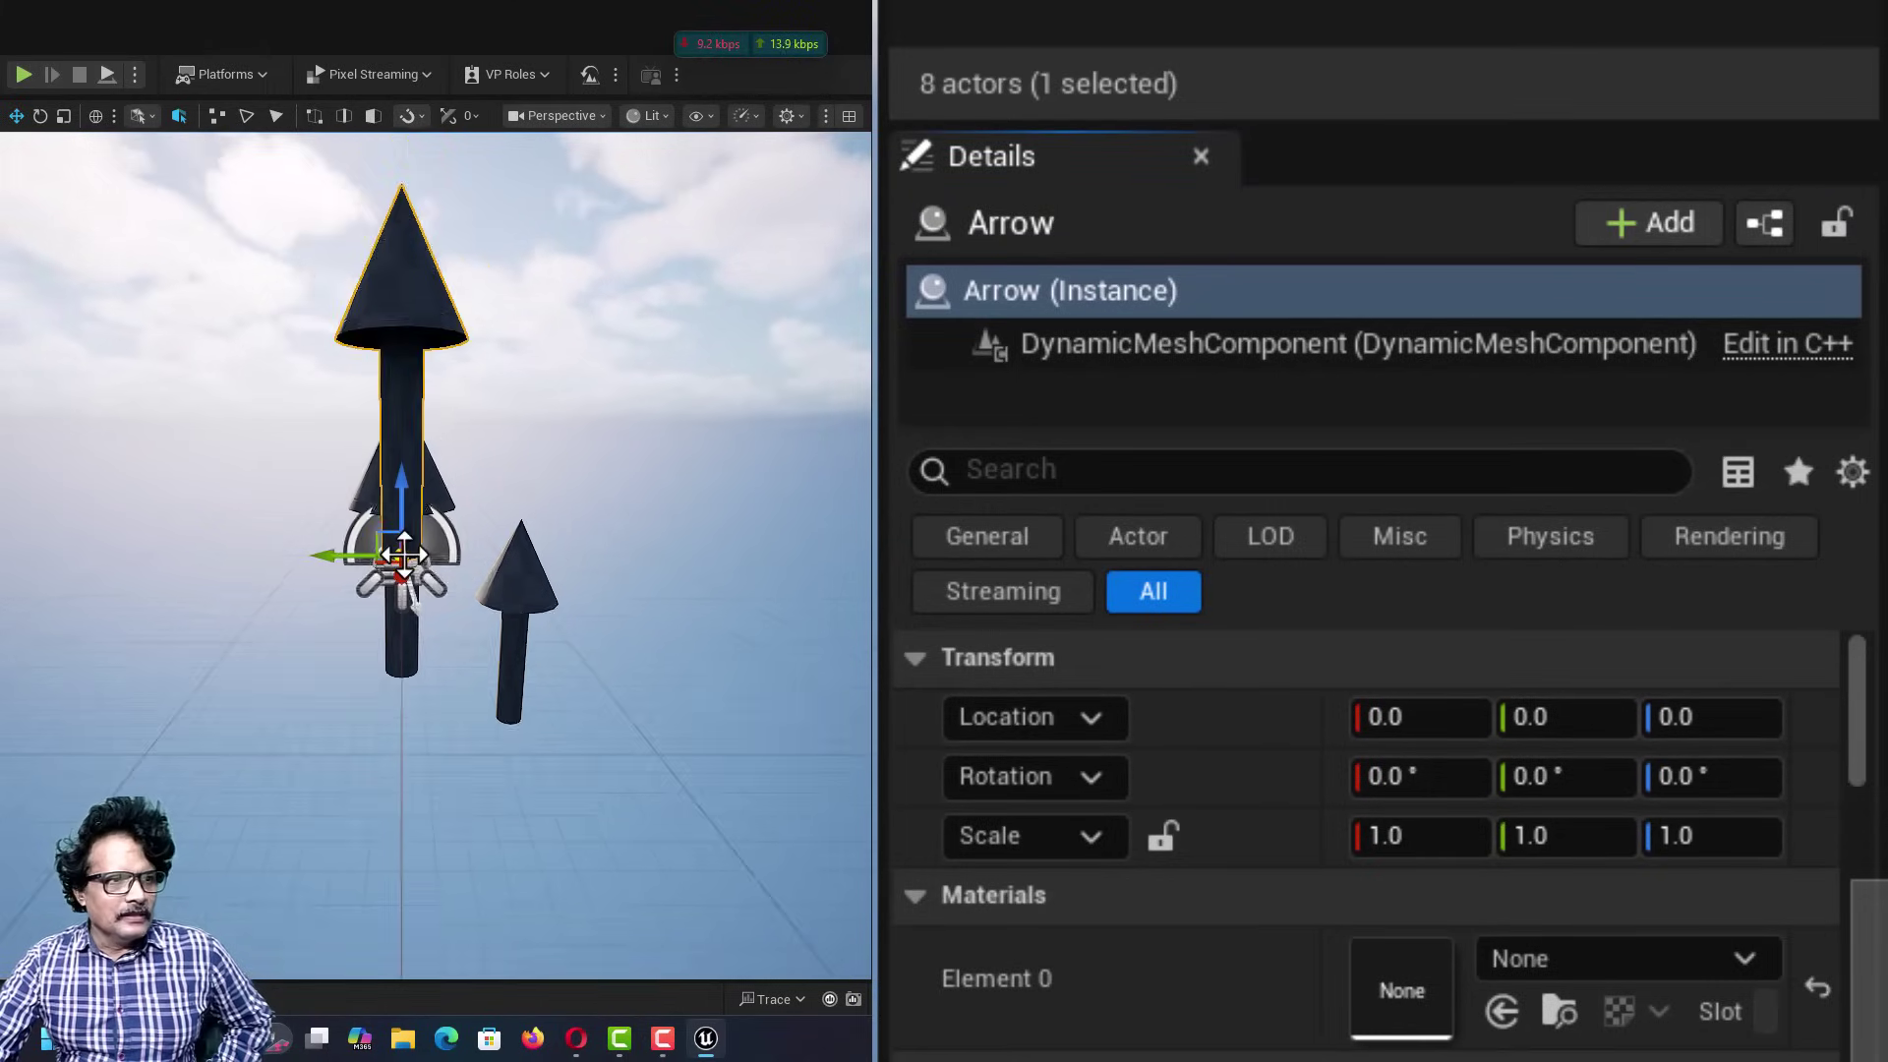
pyautogui.scroll(3, 413, 550)
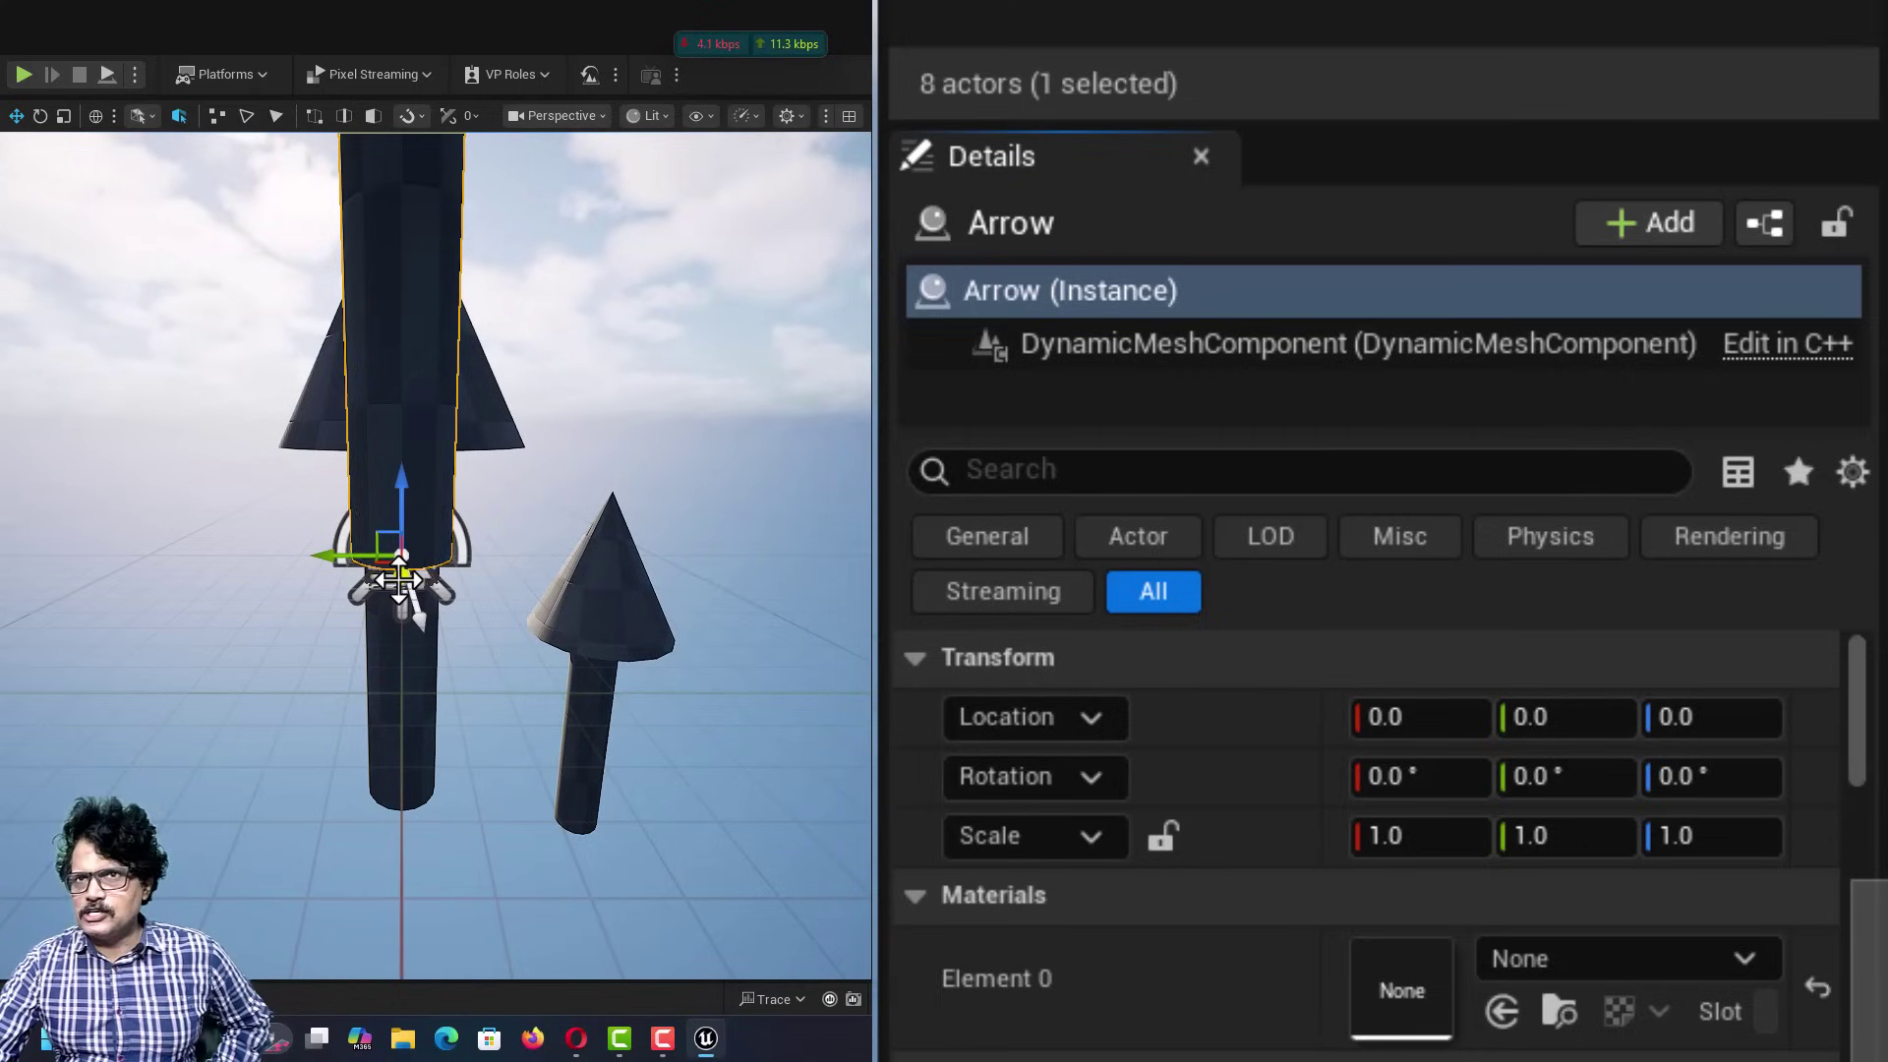
pyautogui.click(404, 590)
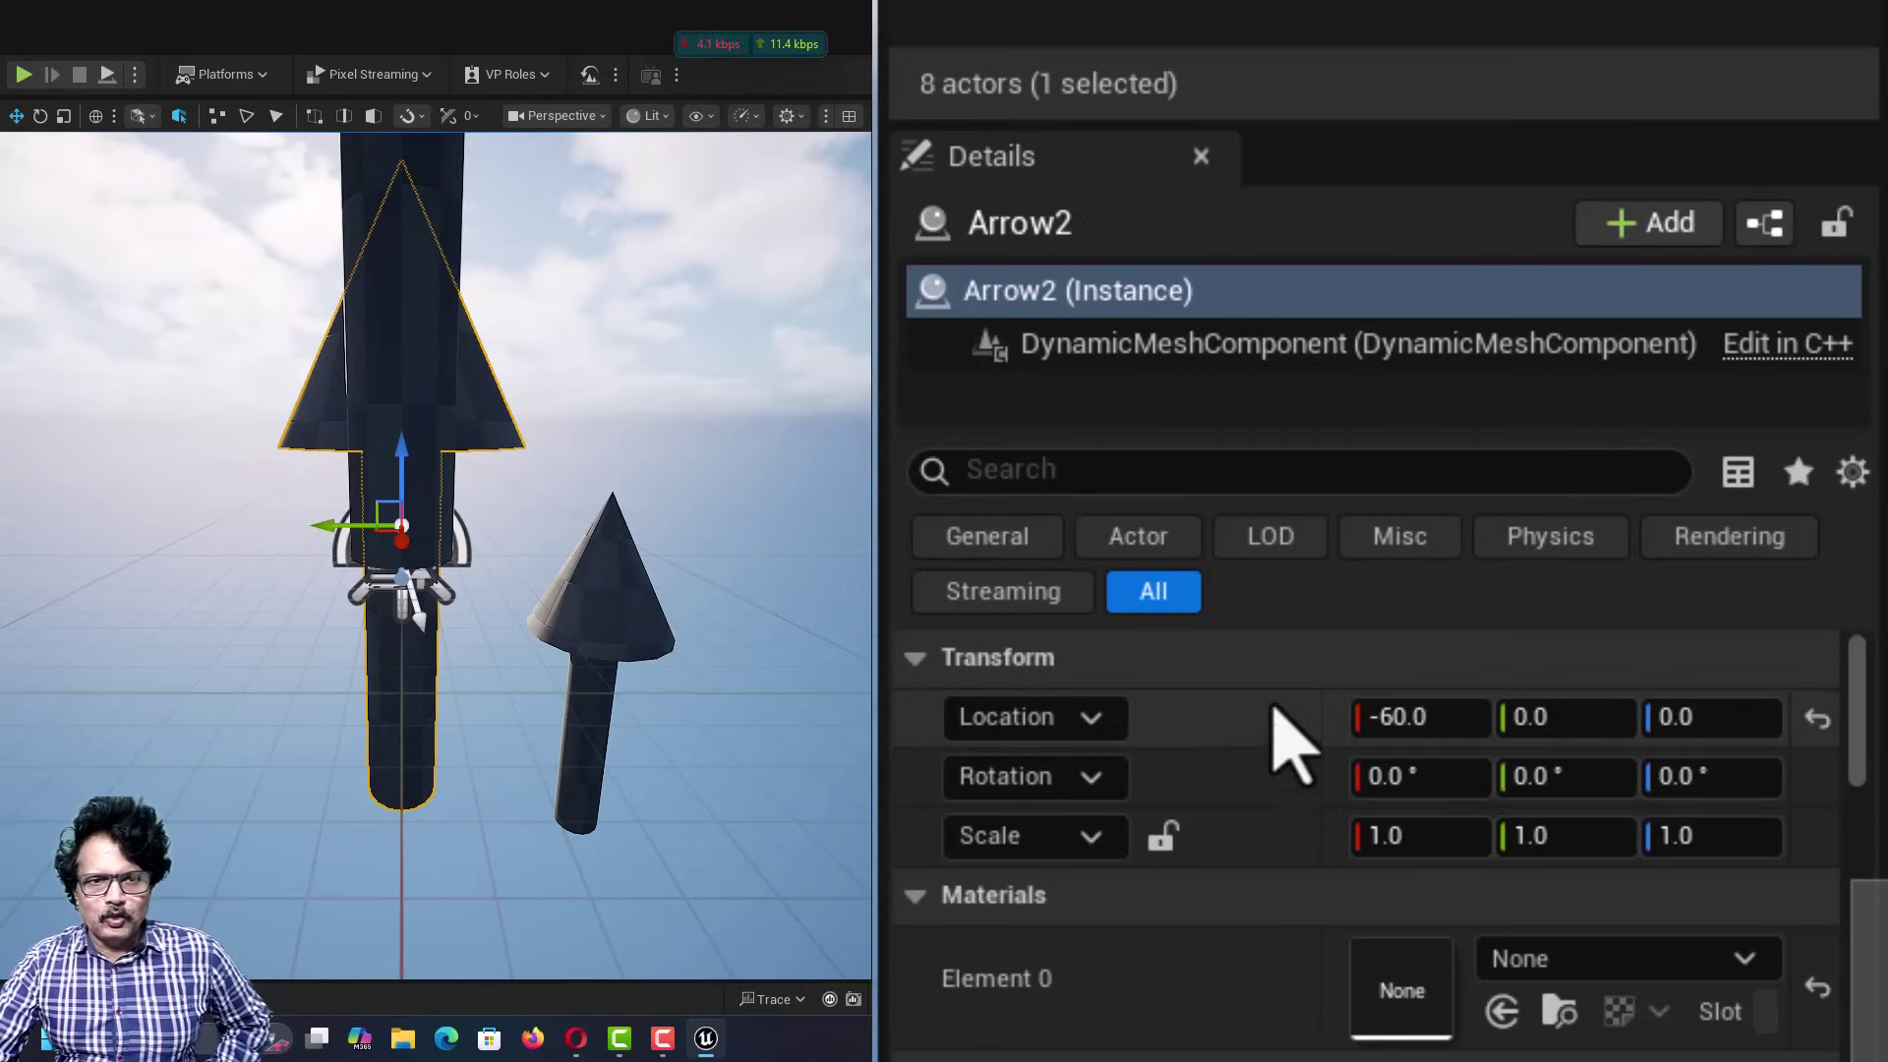
pyautogui.click(1818, 718)
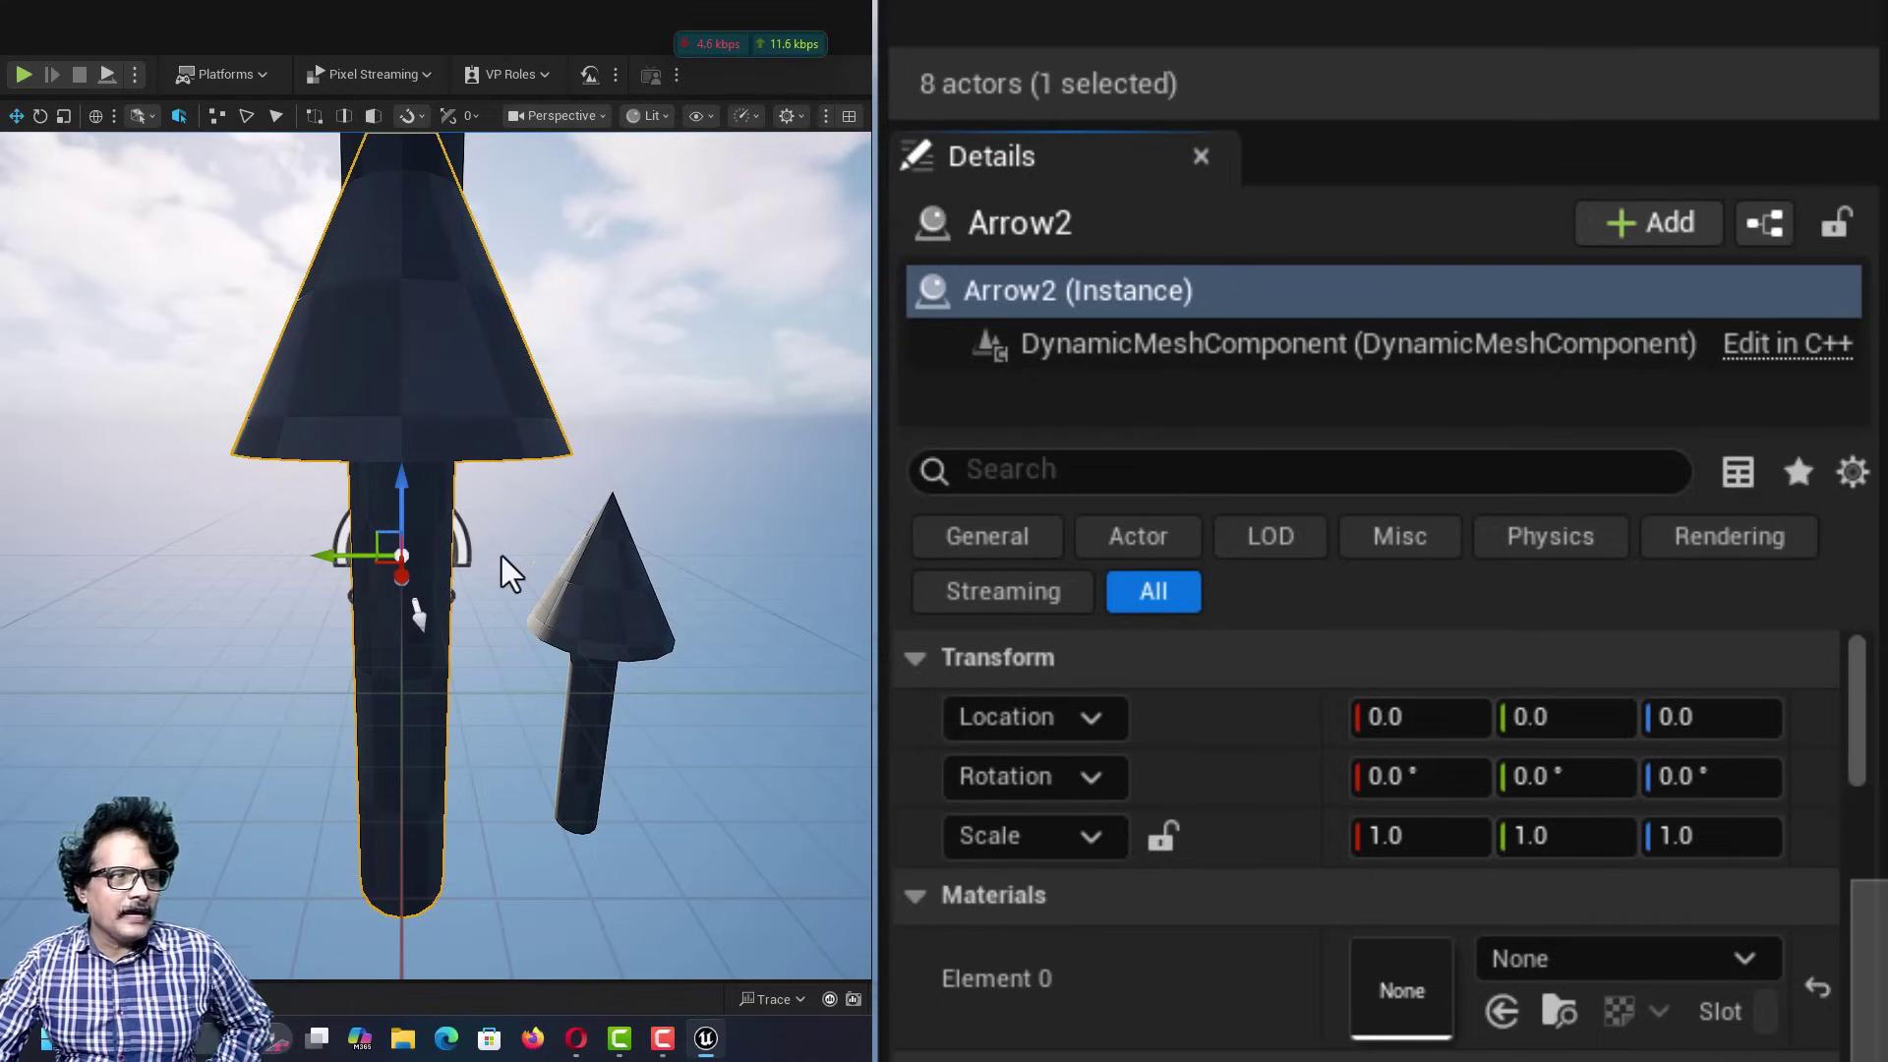
pyautogui.scroll(-3, 501, 557)
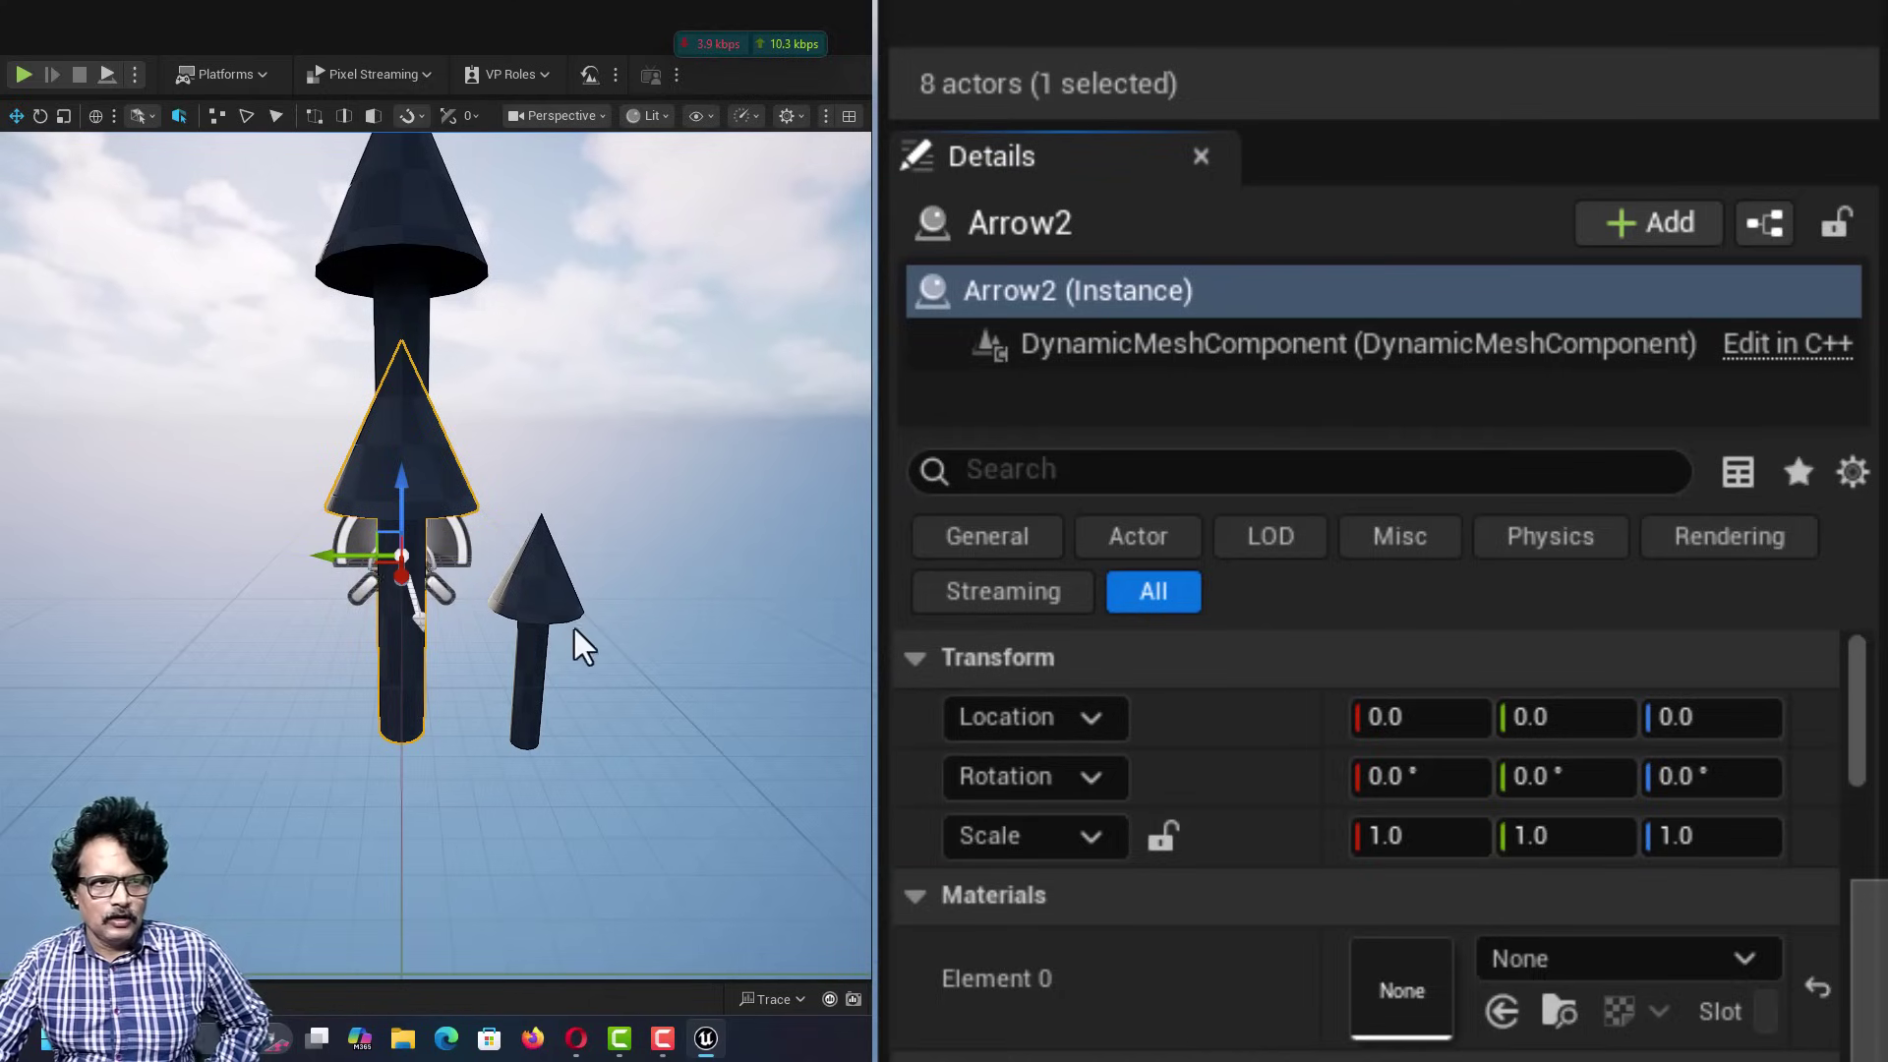
pyautogui.click(549, 594)
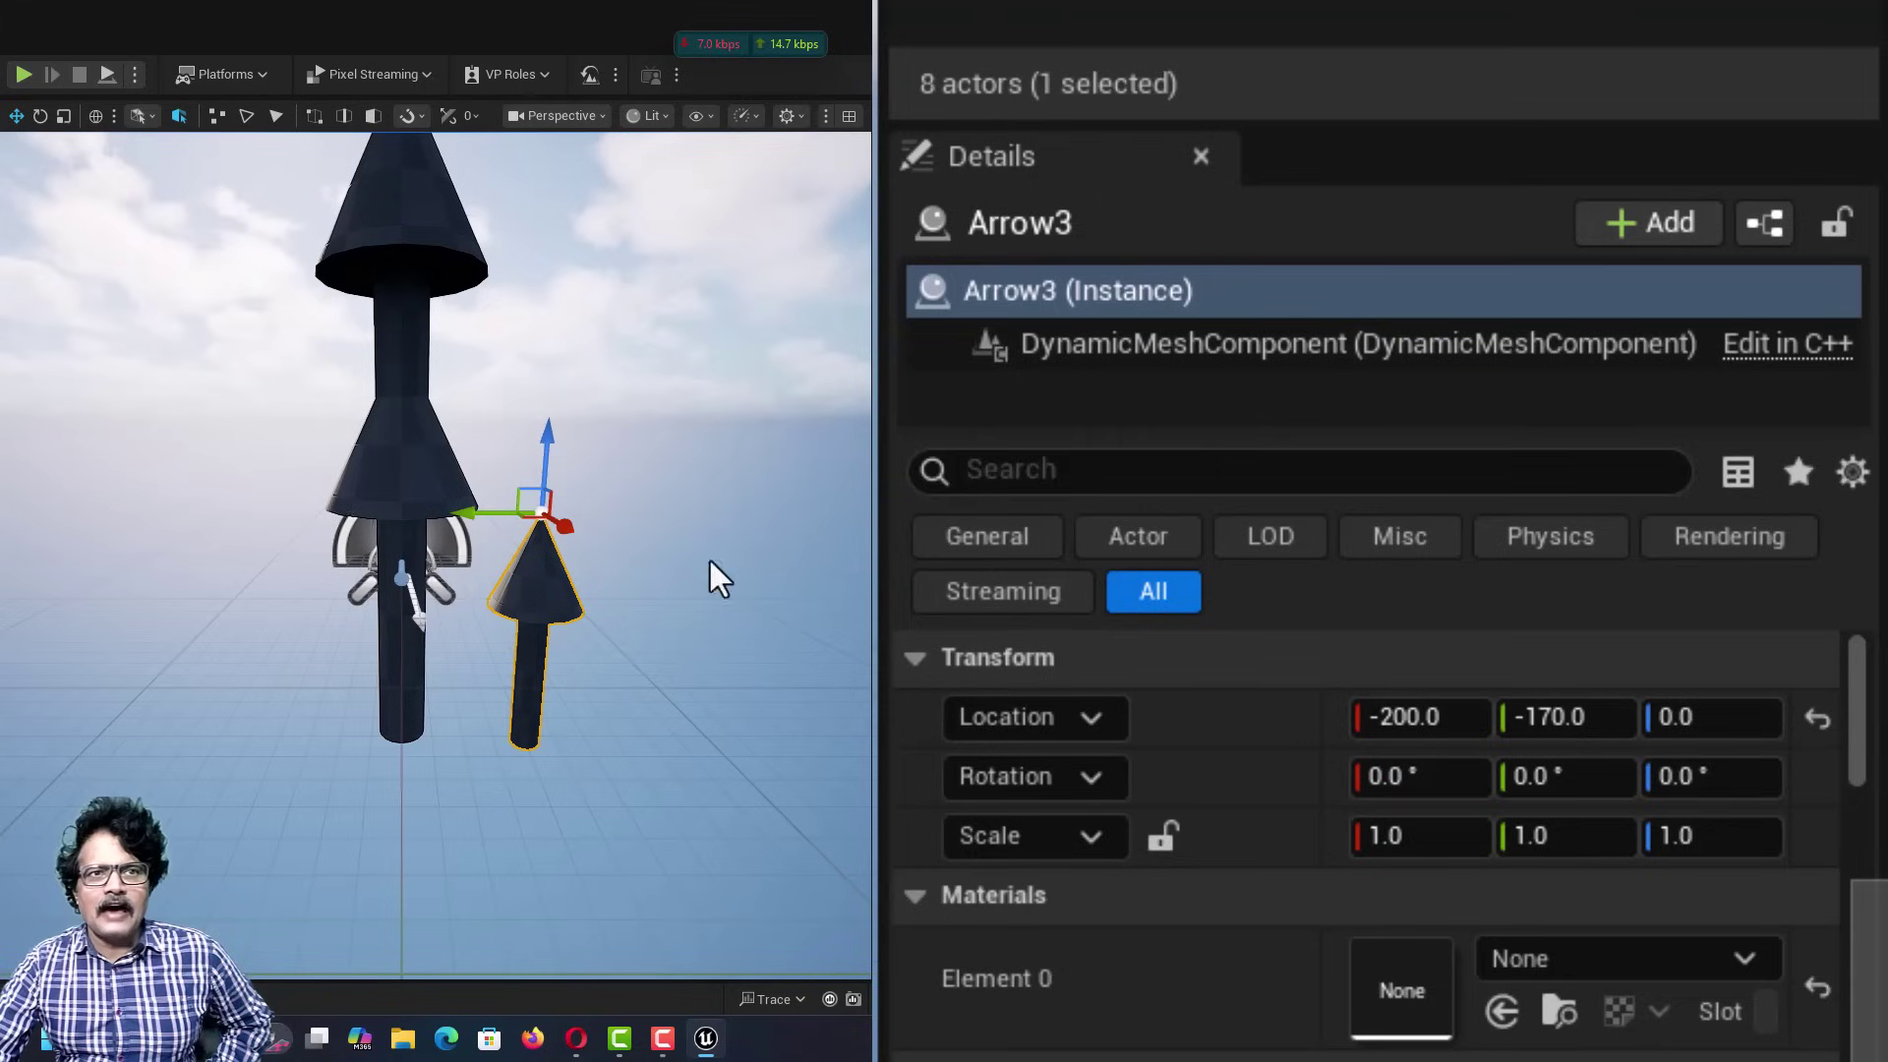
pyautogui.click(1822, 733)
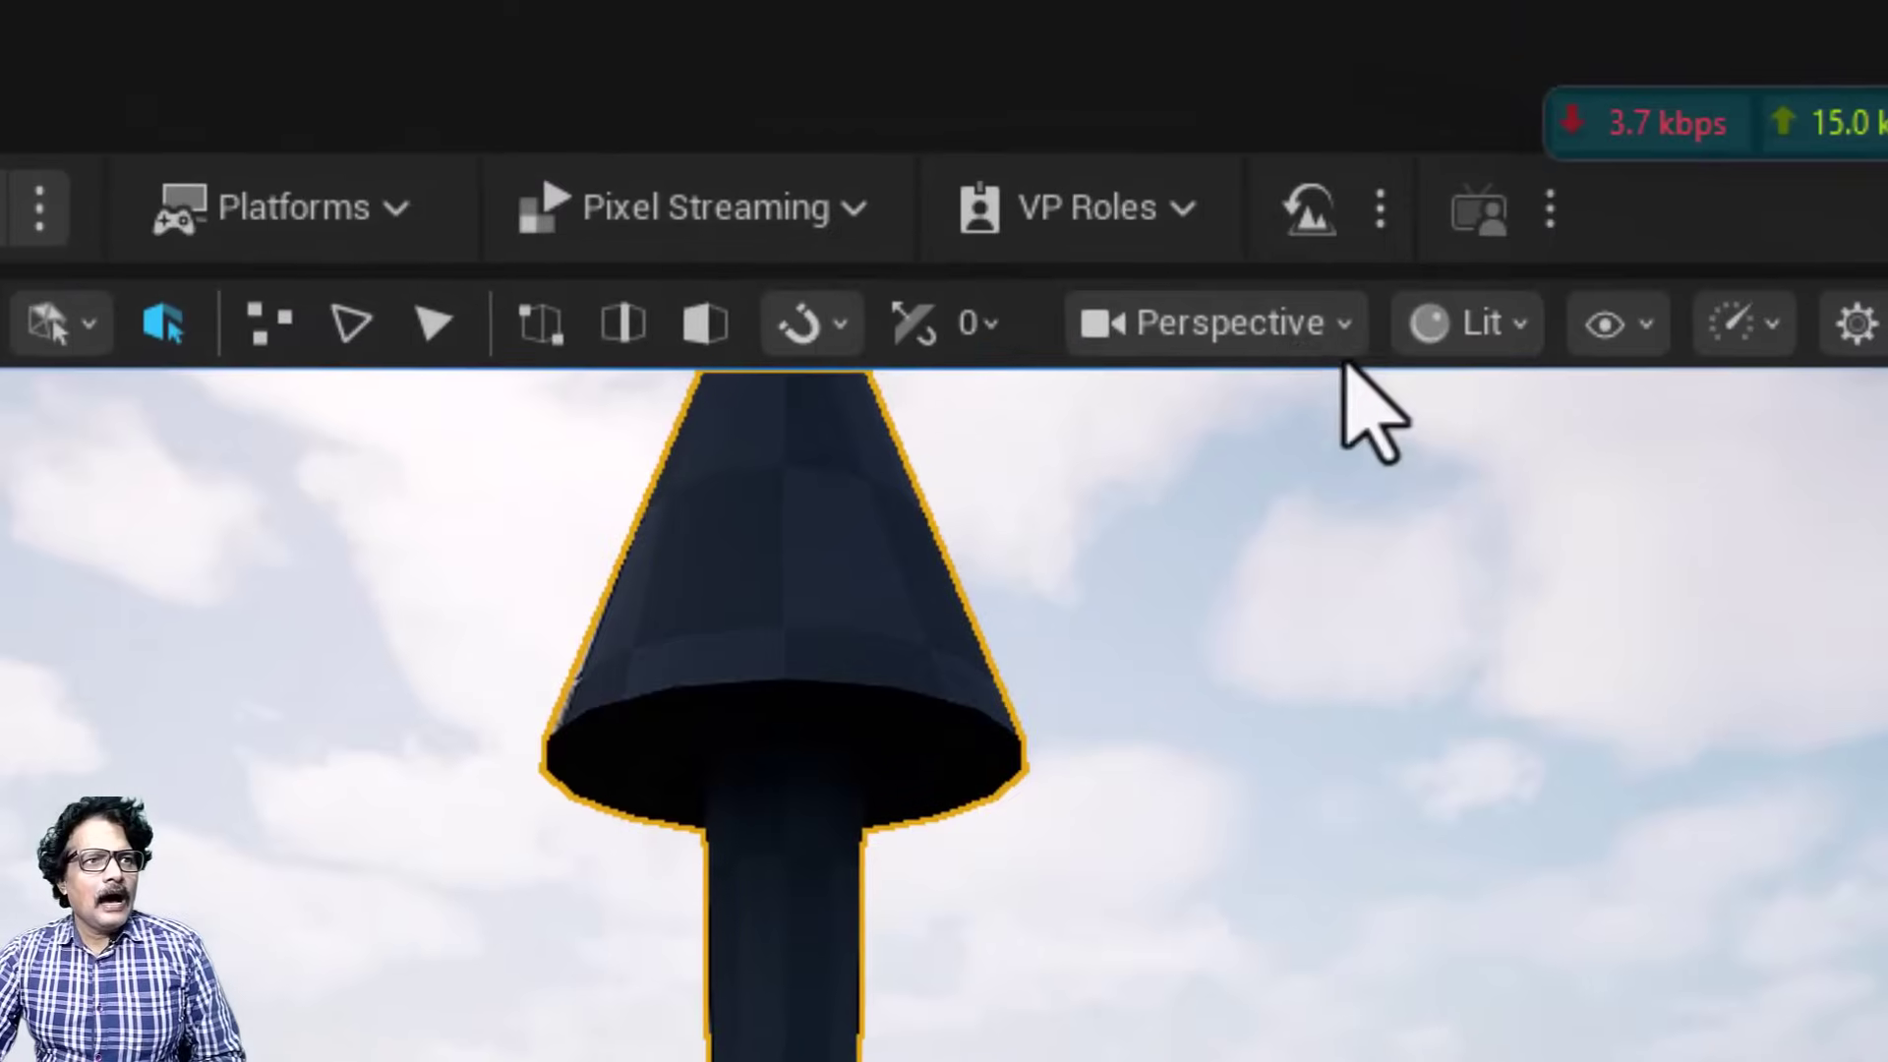
# Switch the viewport to the Front orthographic view and set the base-pivot arrow's Y location to 500.
pyautogui.click(1170, 322)
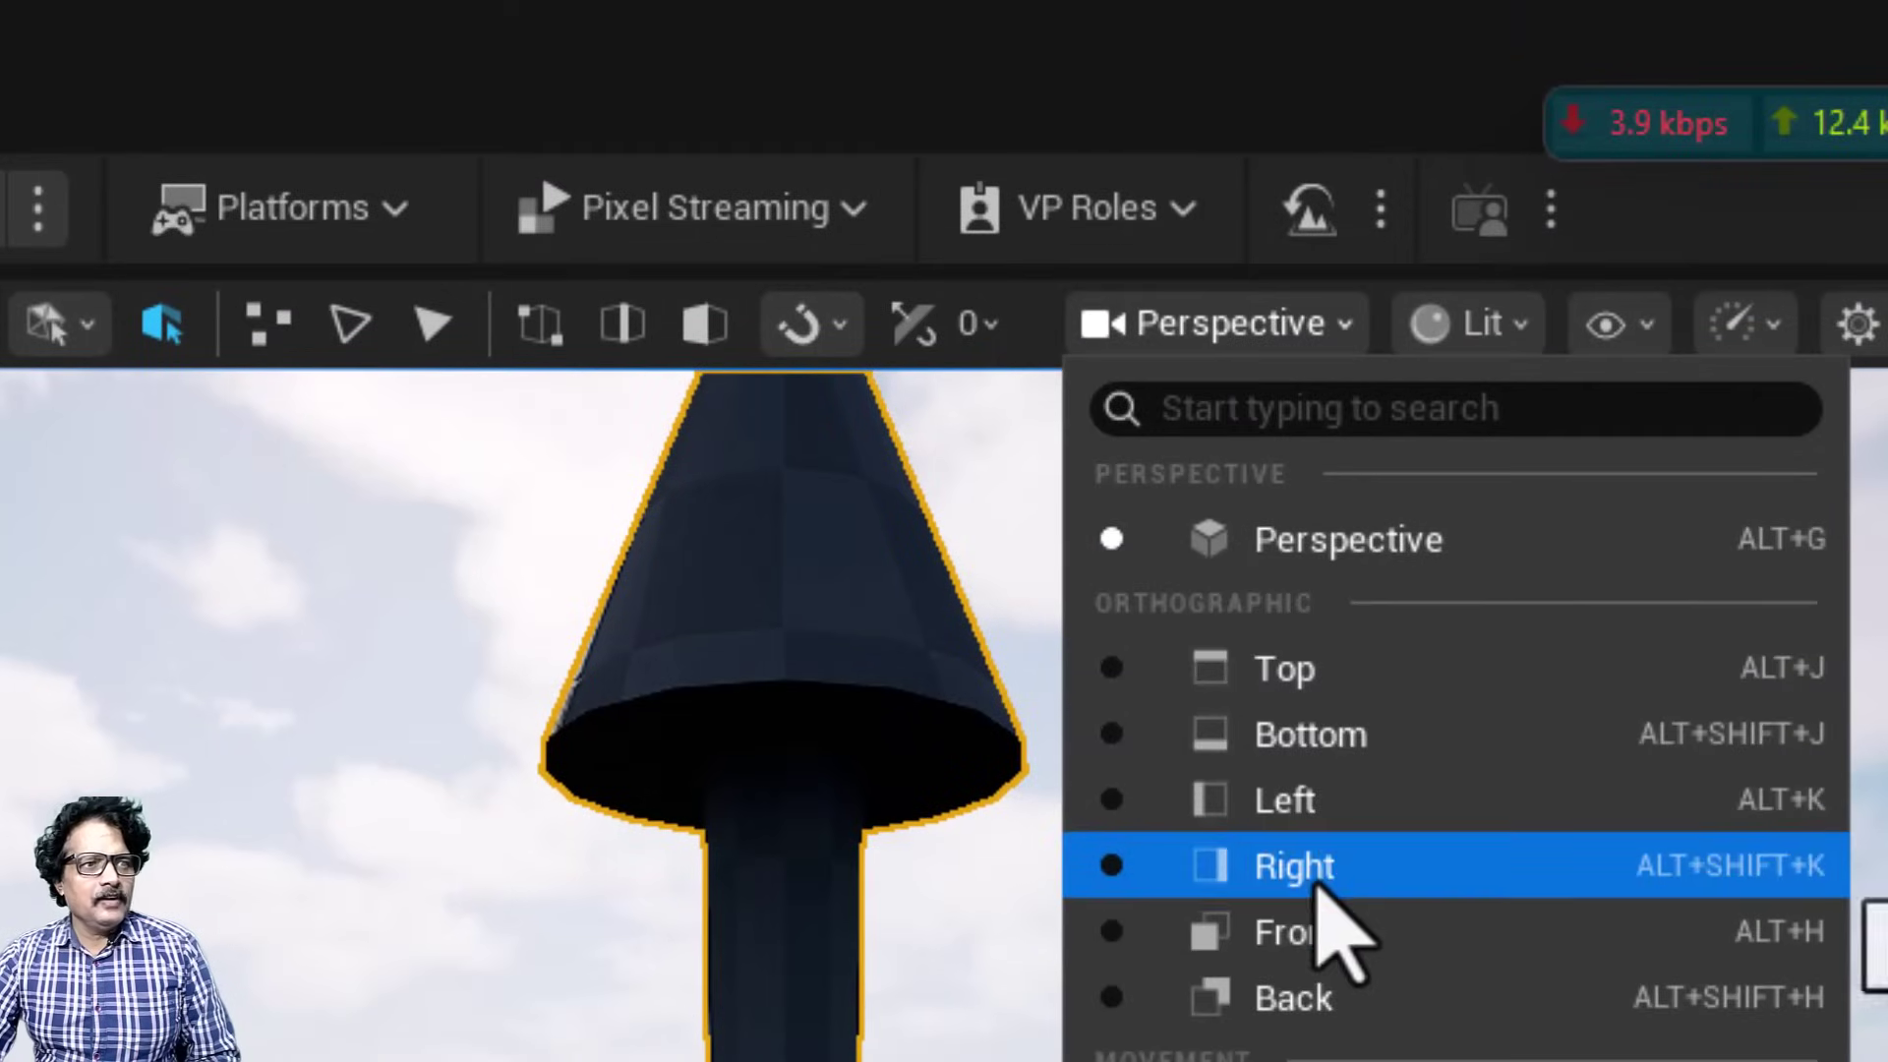
pyautogui.click(1317, 934)
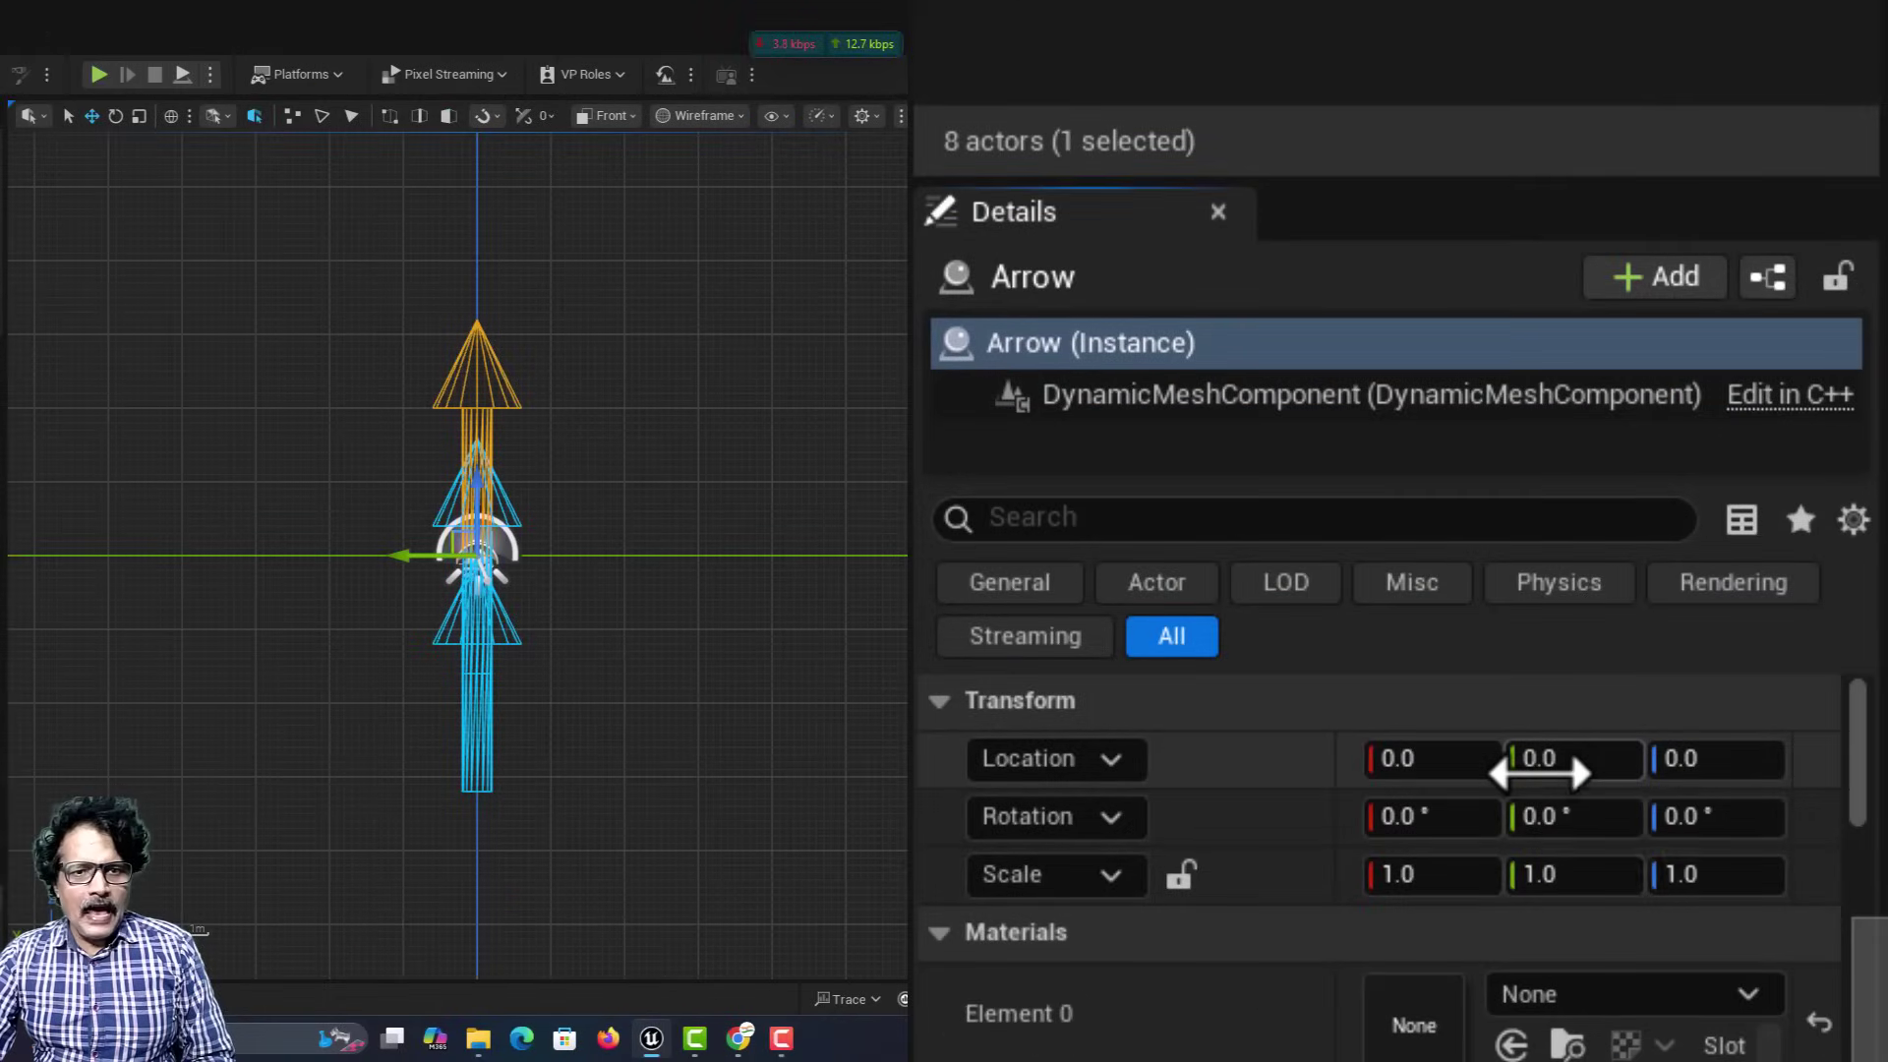
pyautogui.click(1564, 759)
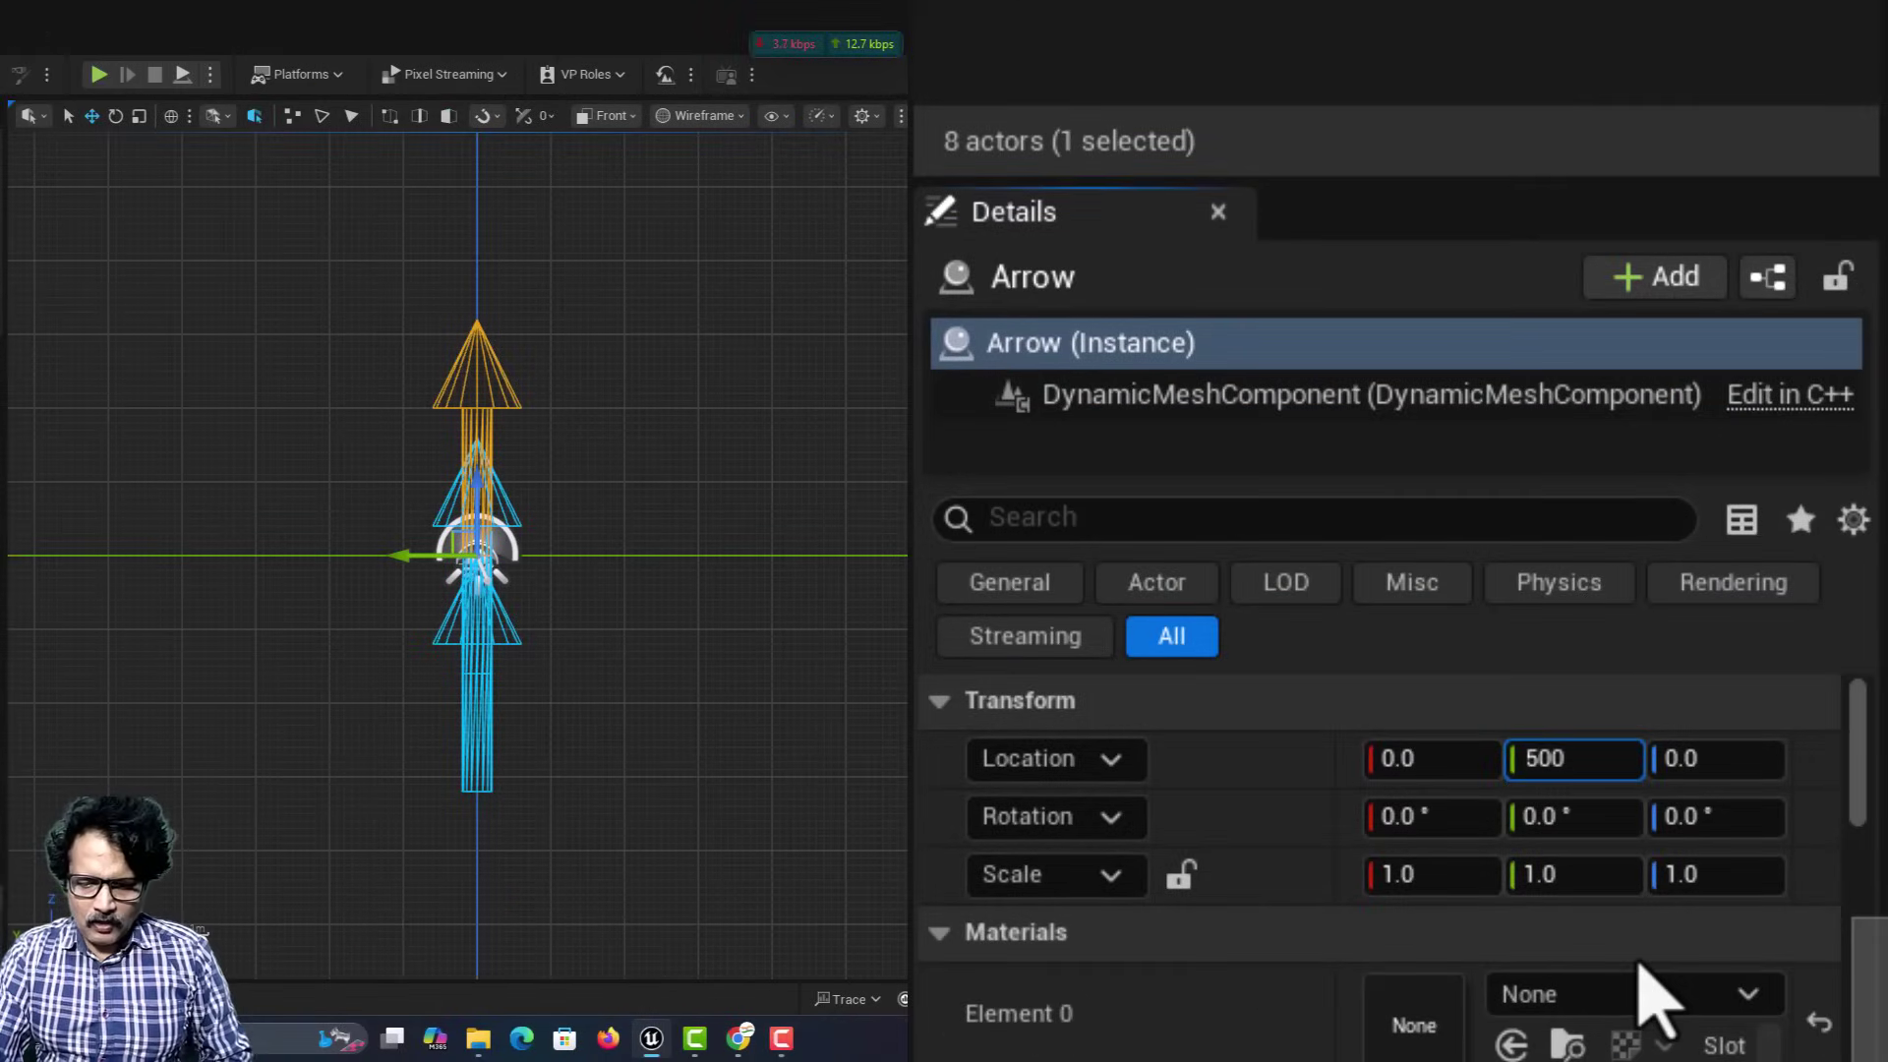
pyautogui.press('Return')
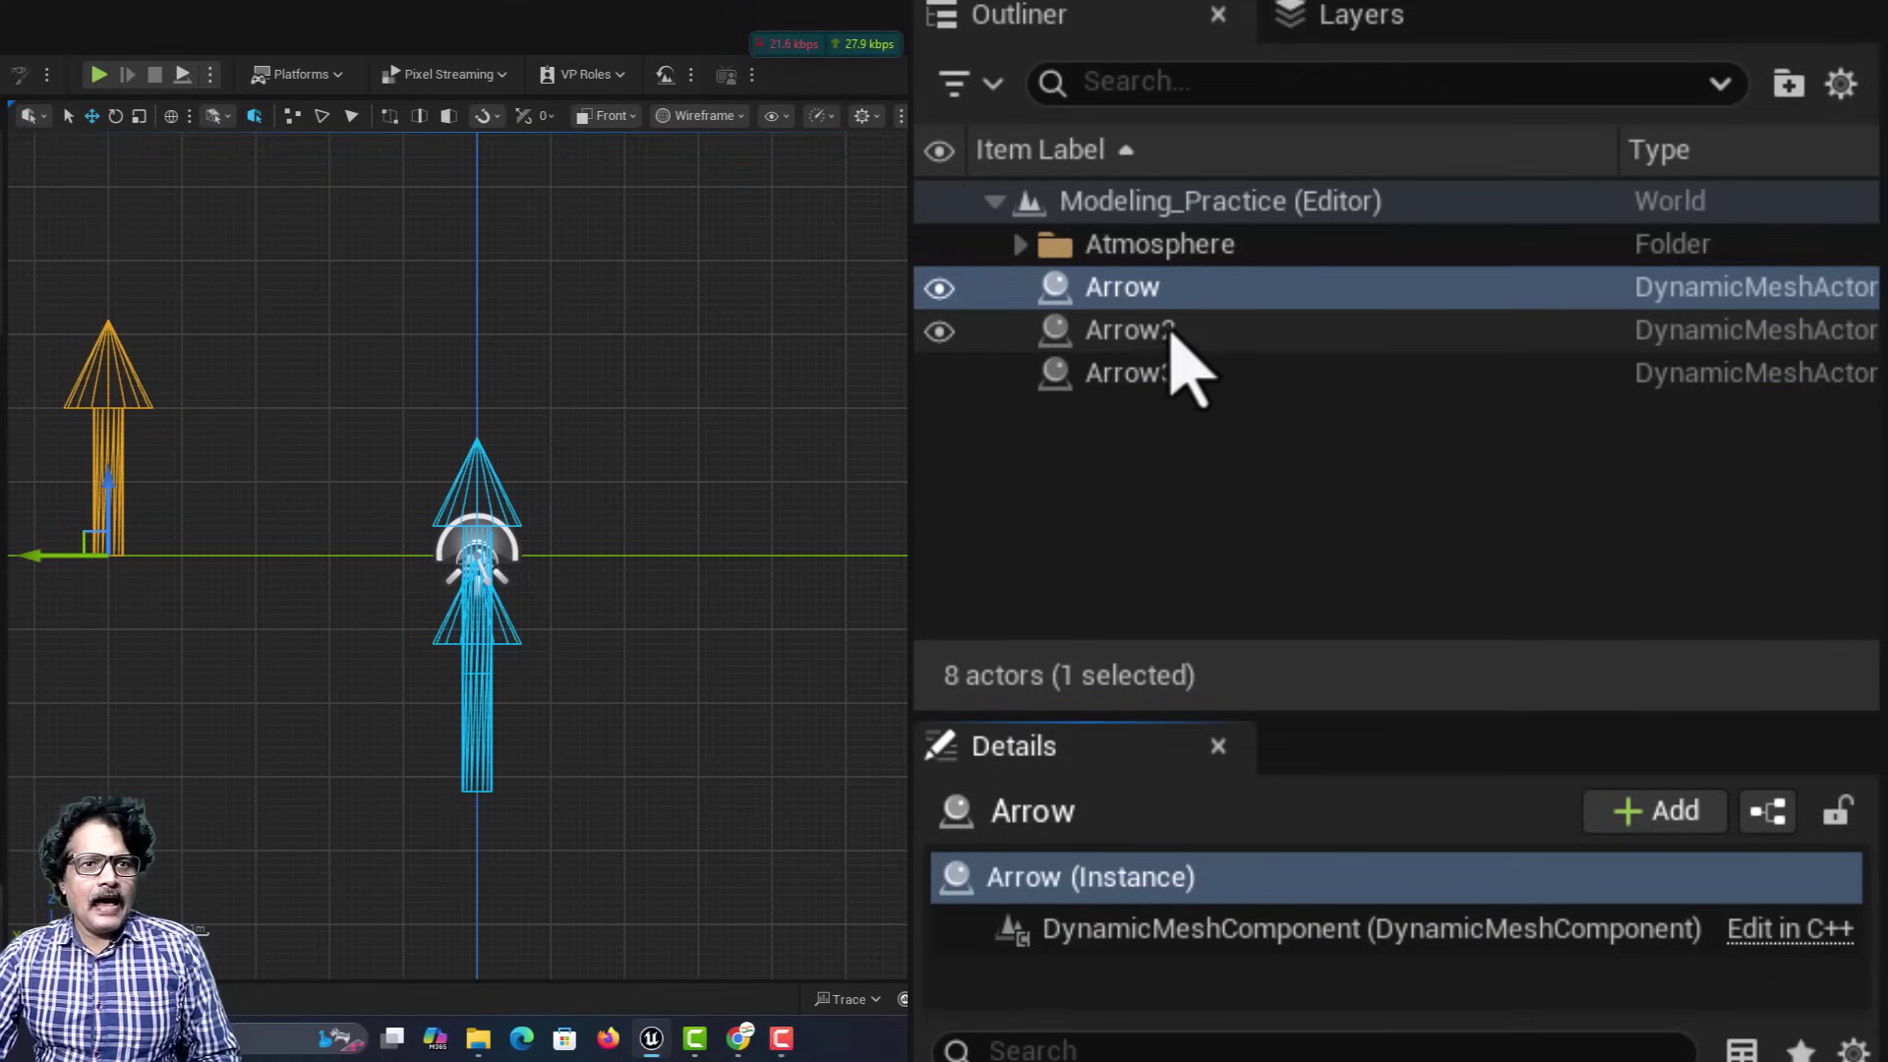
# Set the Y location of the top-pivot arrow, Arrow3, to -500.
pyautogui.click(1164, 339)
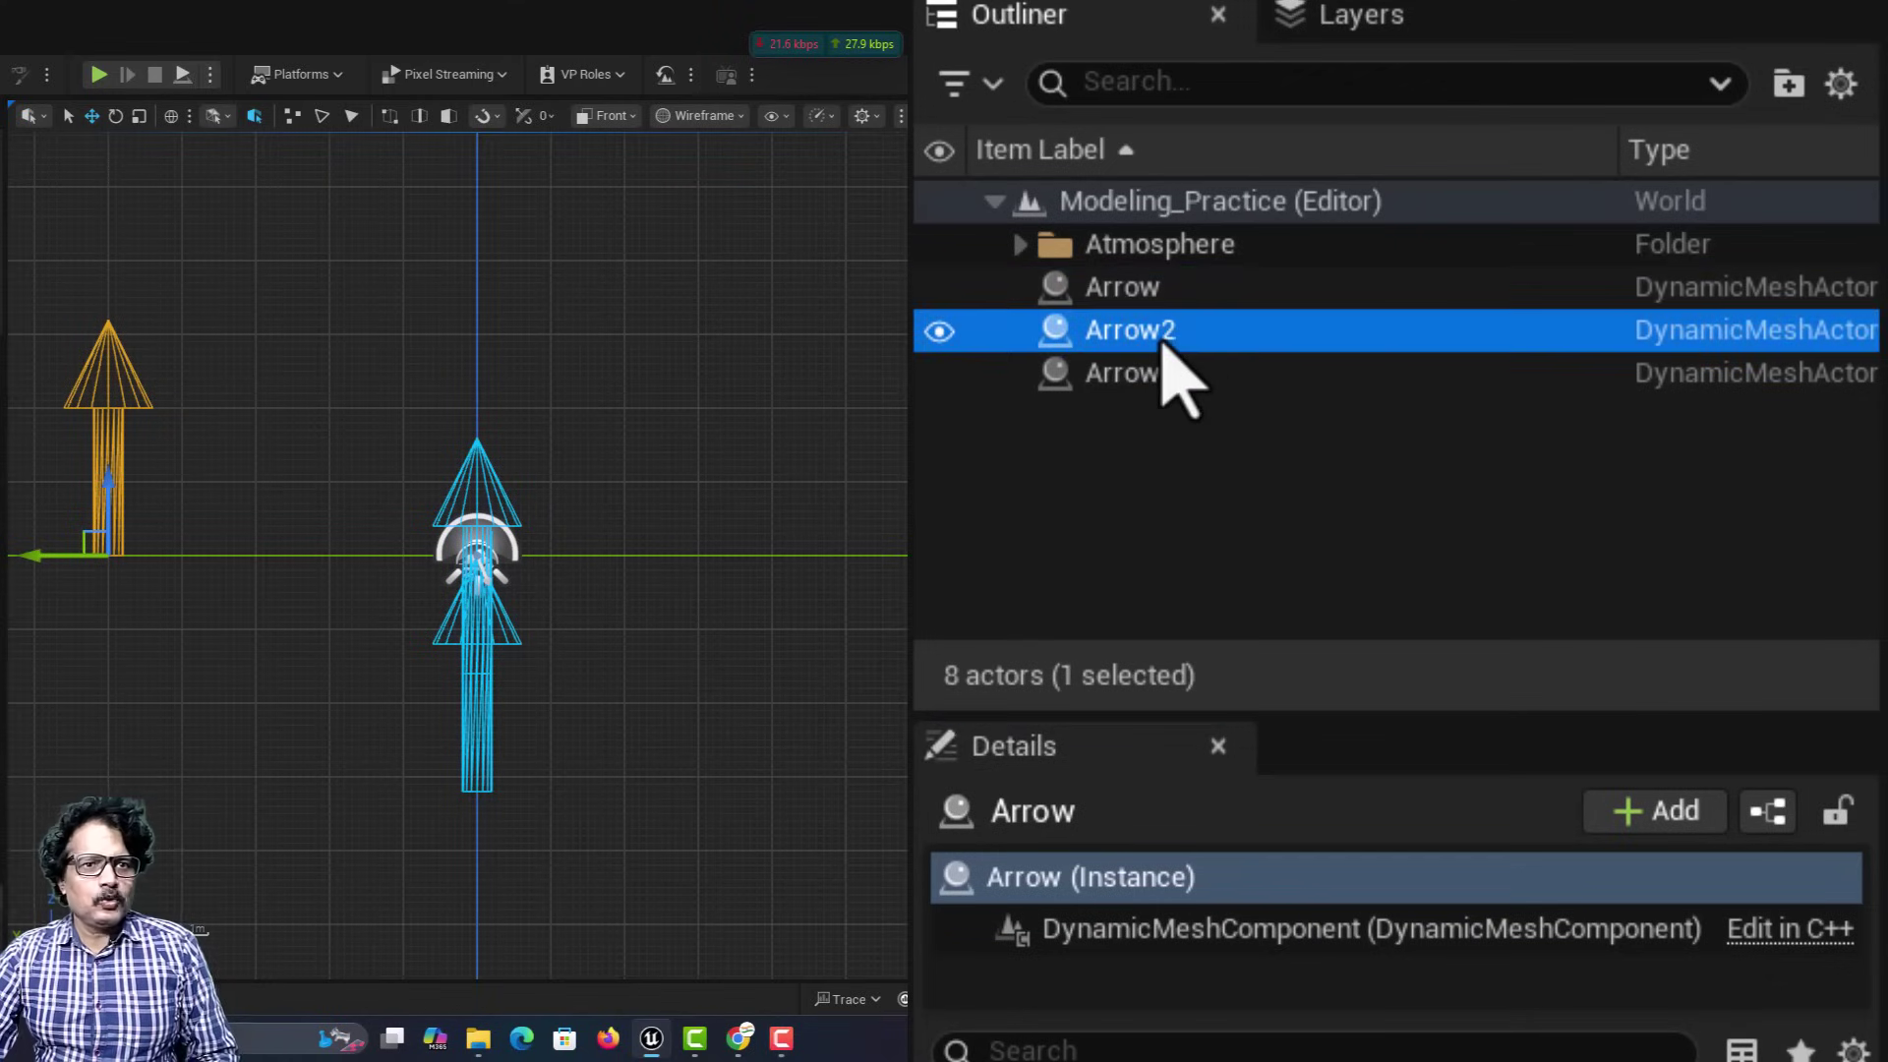
pyautogui.click(480, 736)
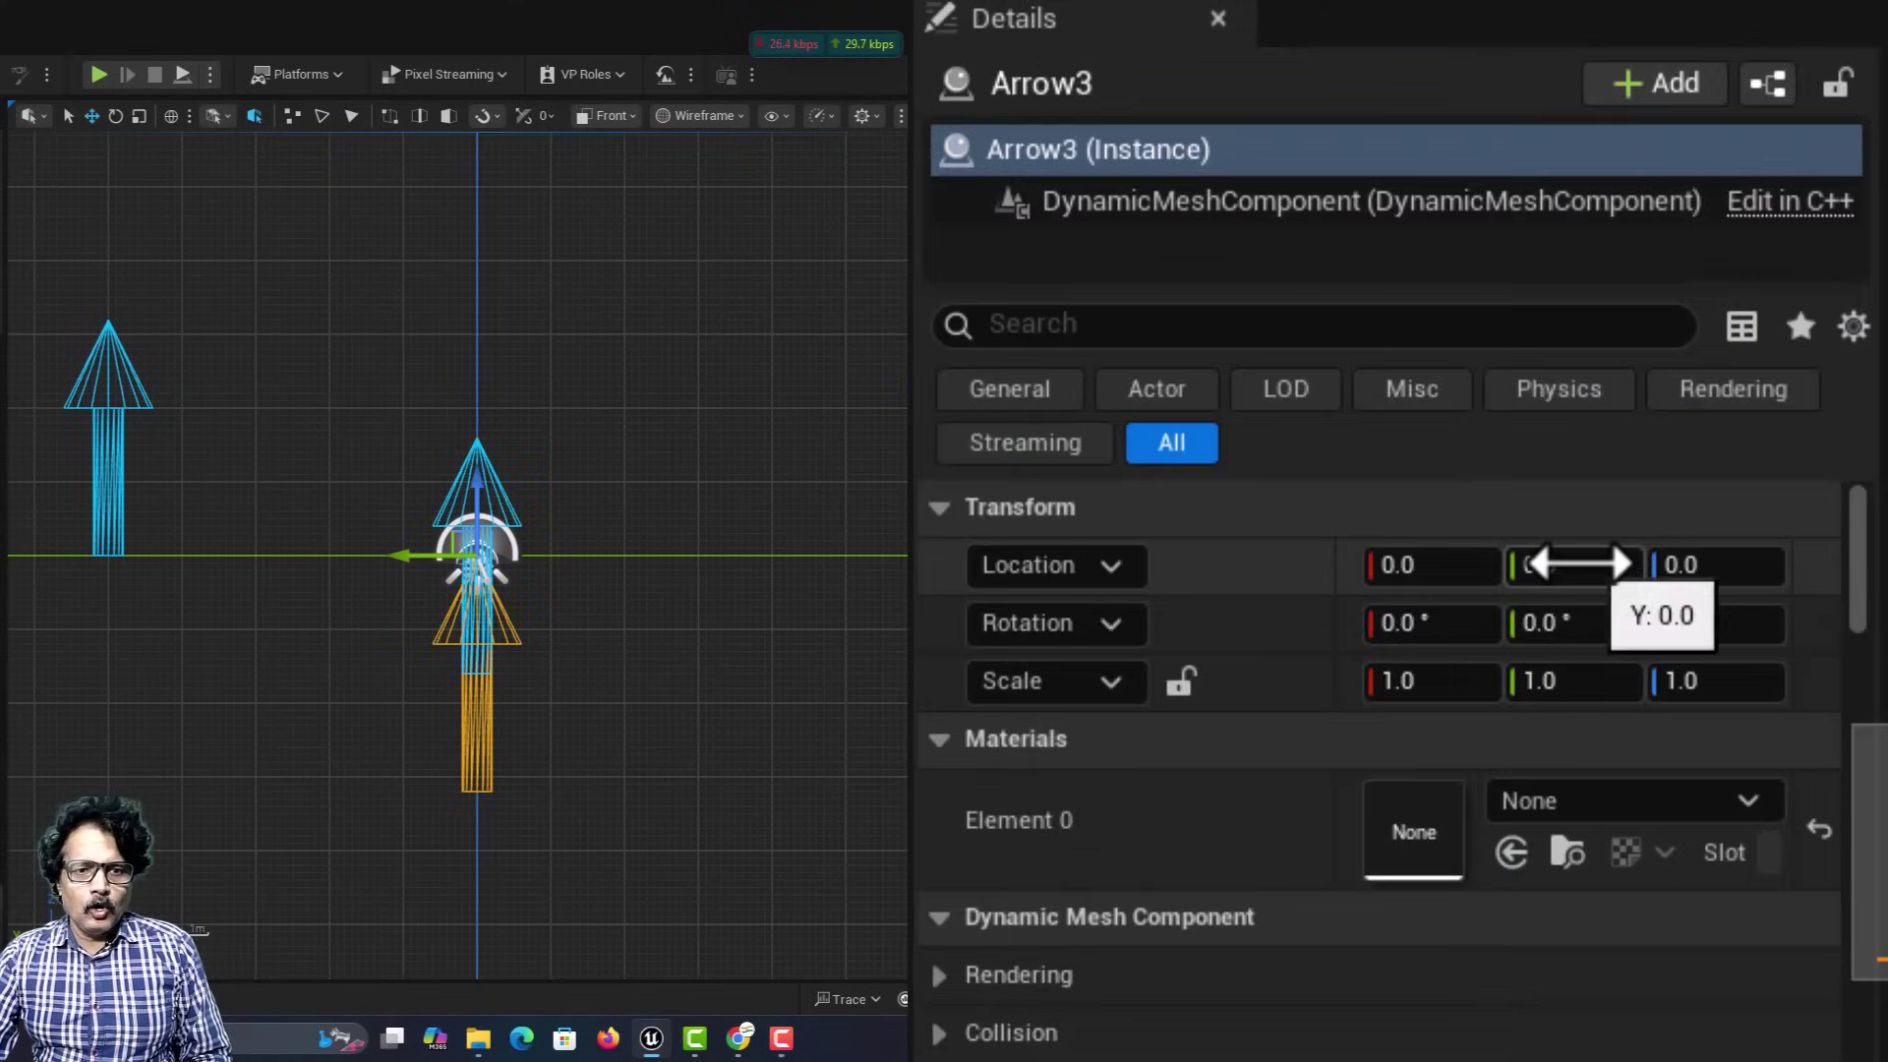
pyautogui.click(1567, 565)
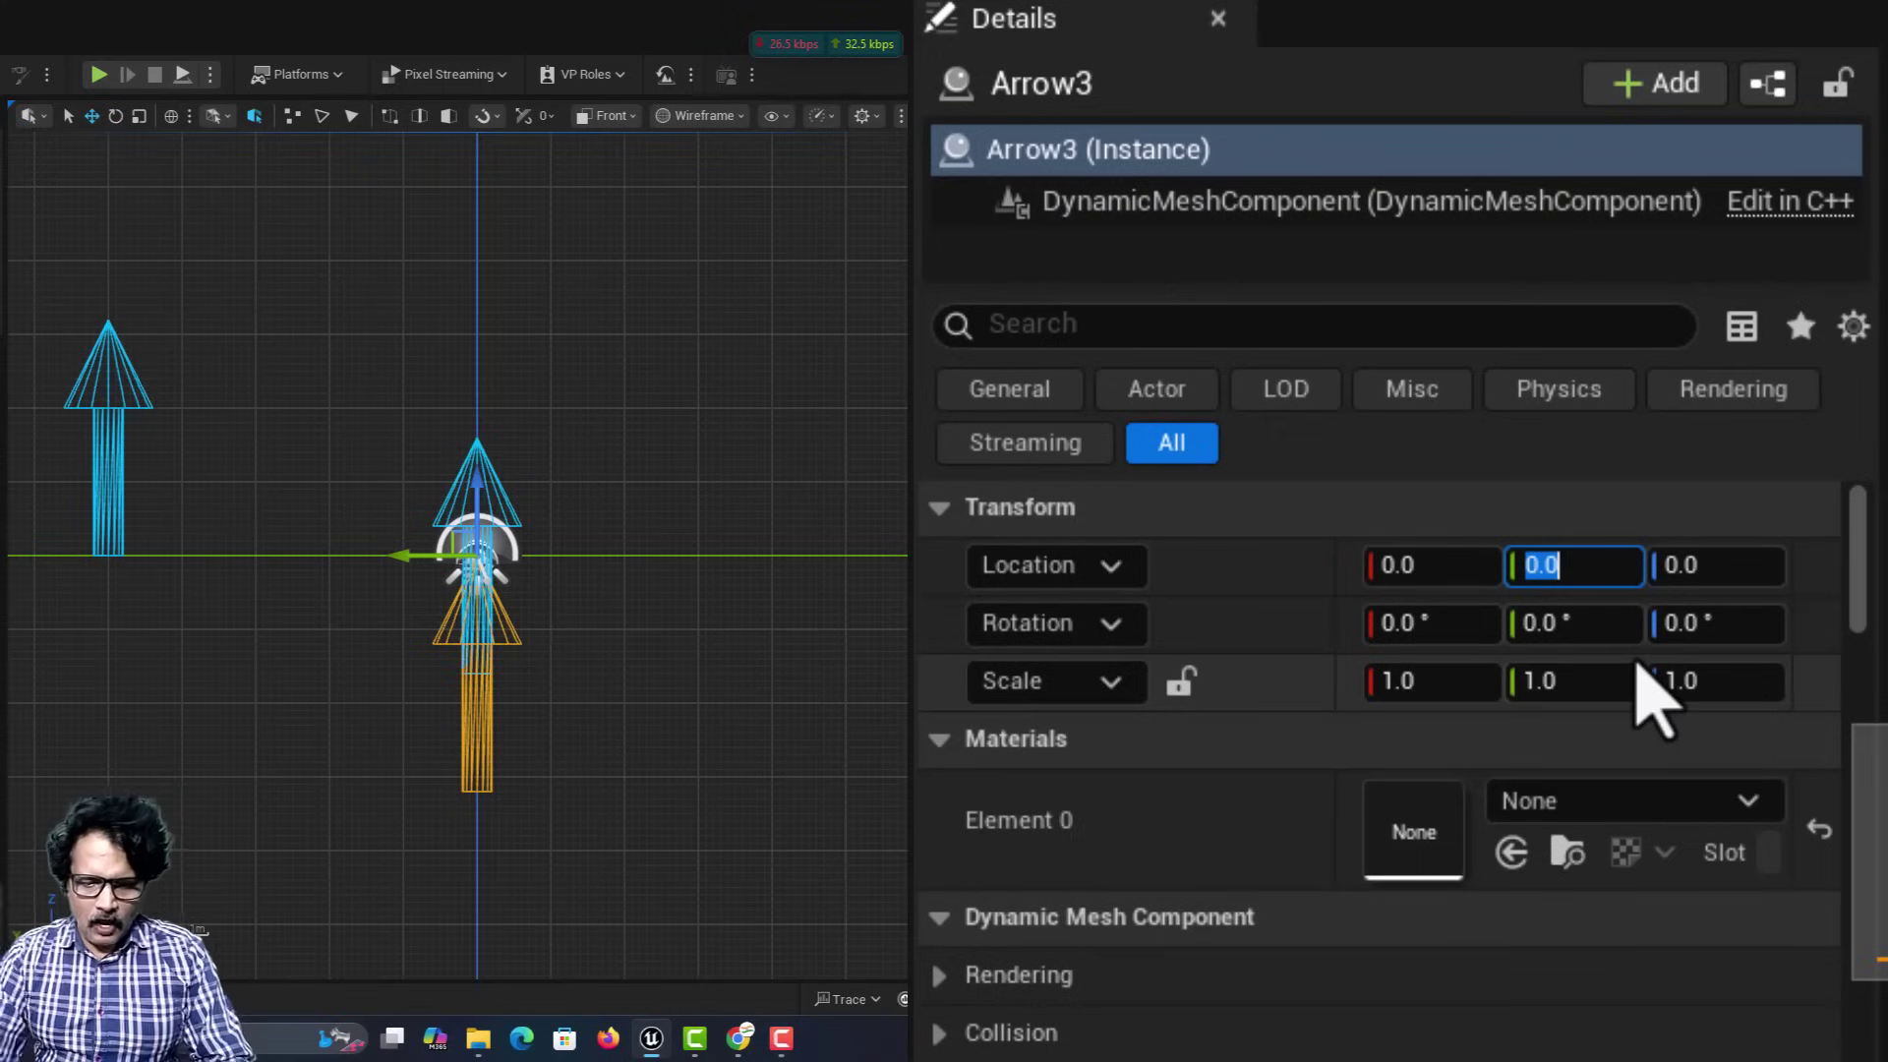
pyautogui.write('-500')
pyautogui.press('Return')
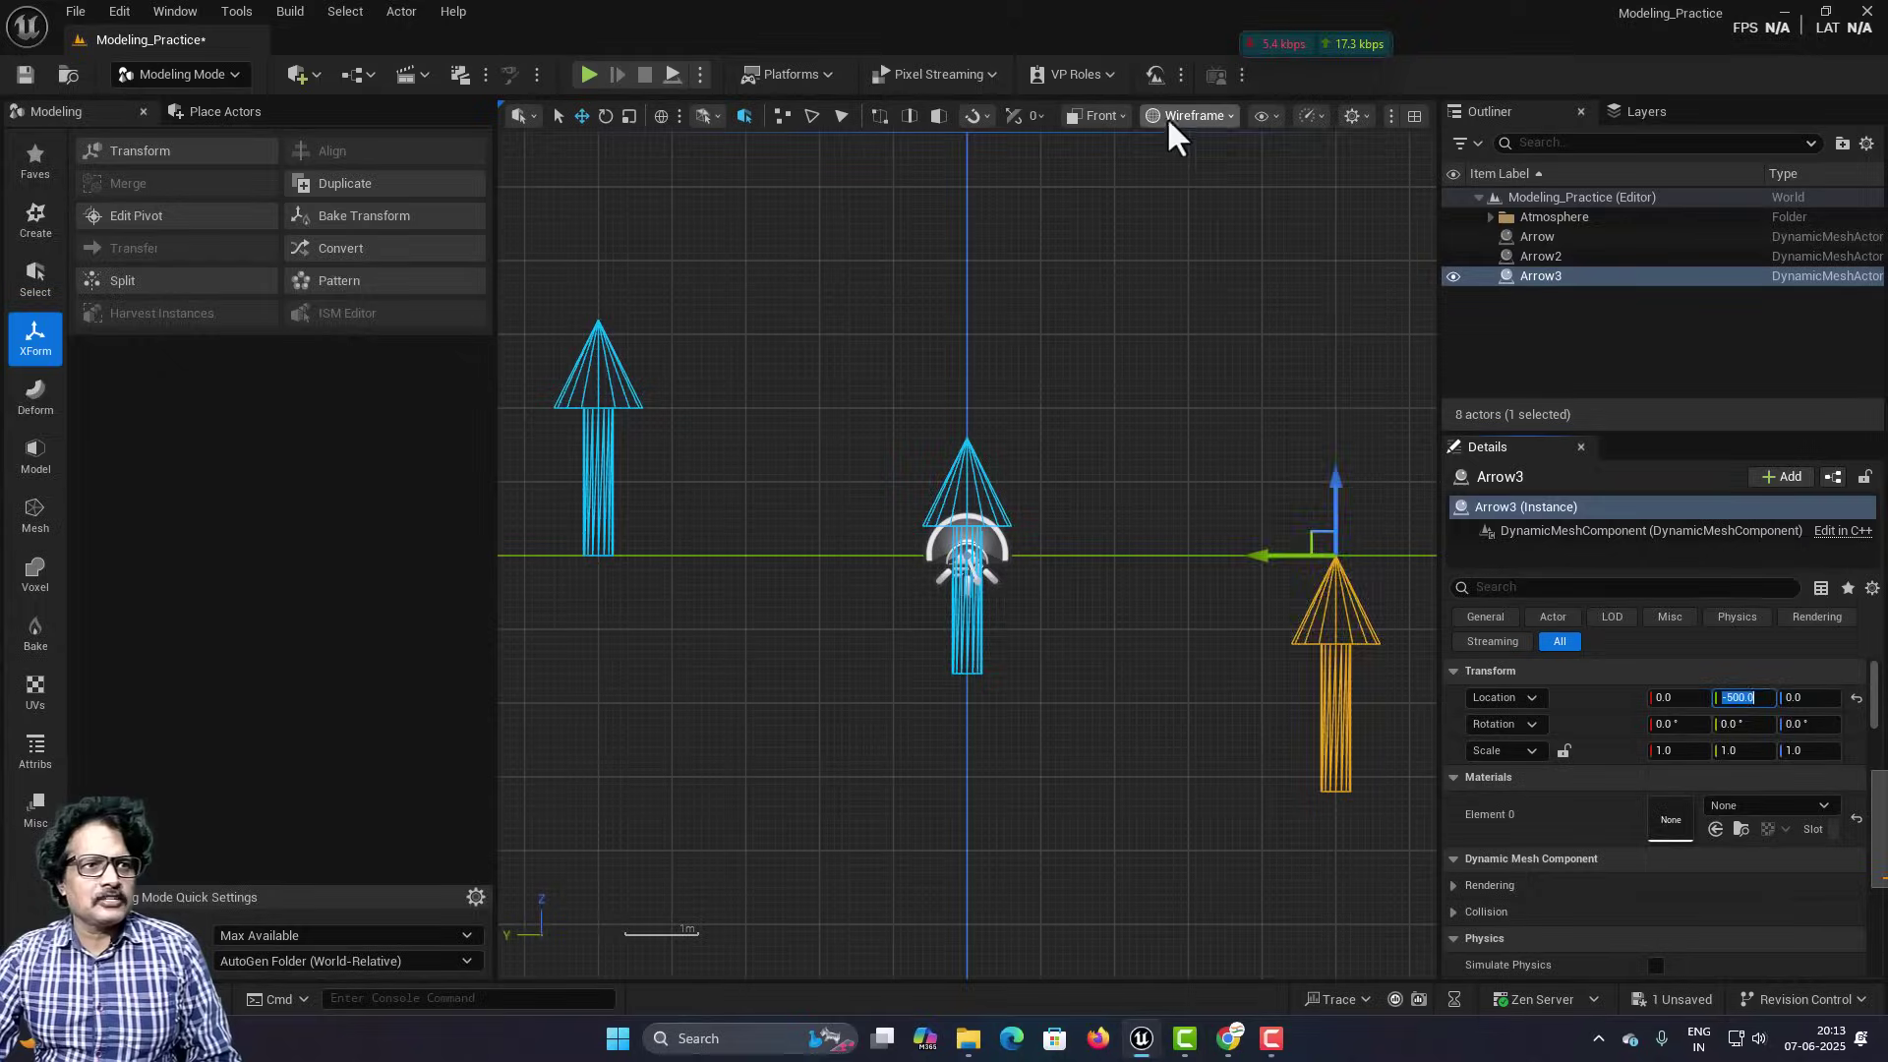
# Return the viewport to the Perspective view and frame all three arrows from an angle.
pyautogui.click(688, 115)
pyautogui.click(617, 116)
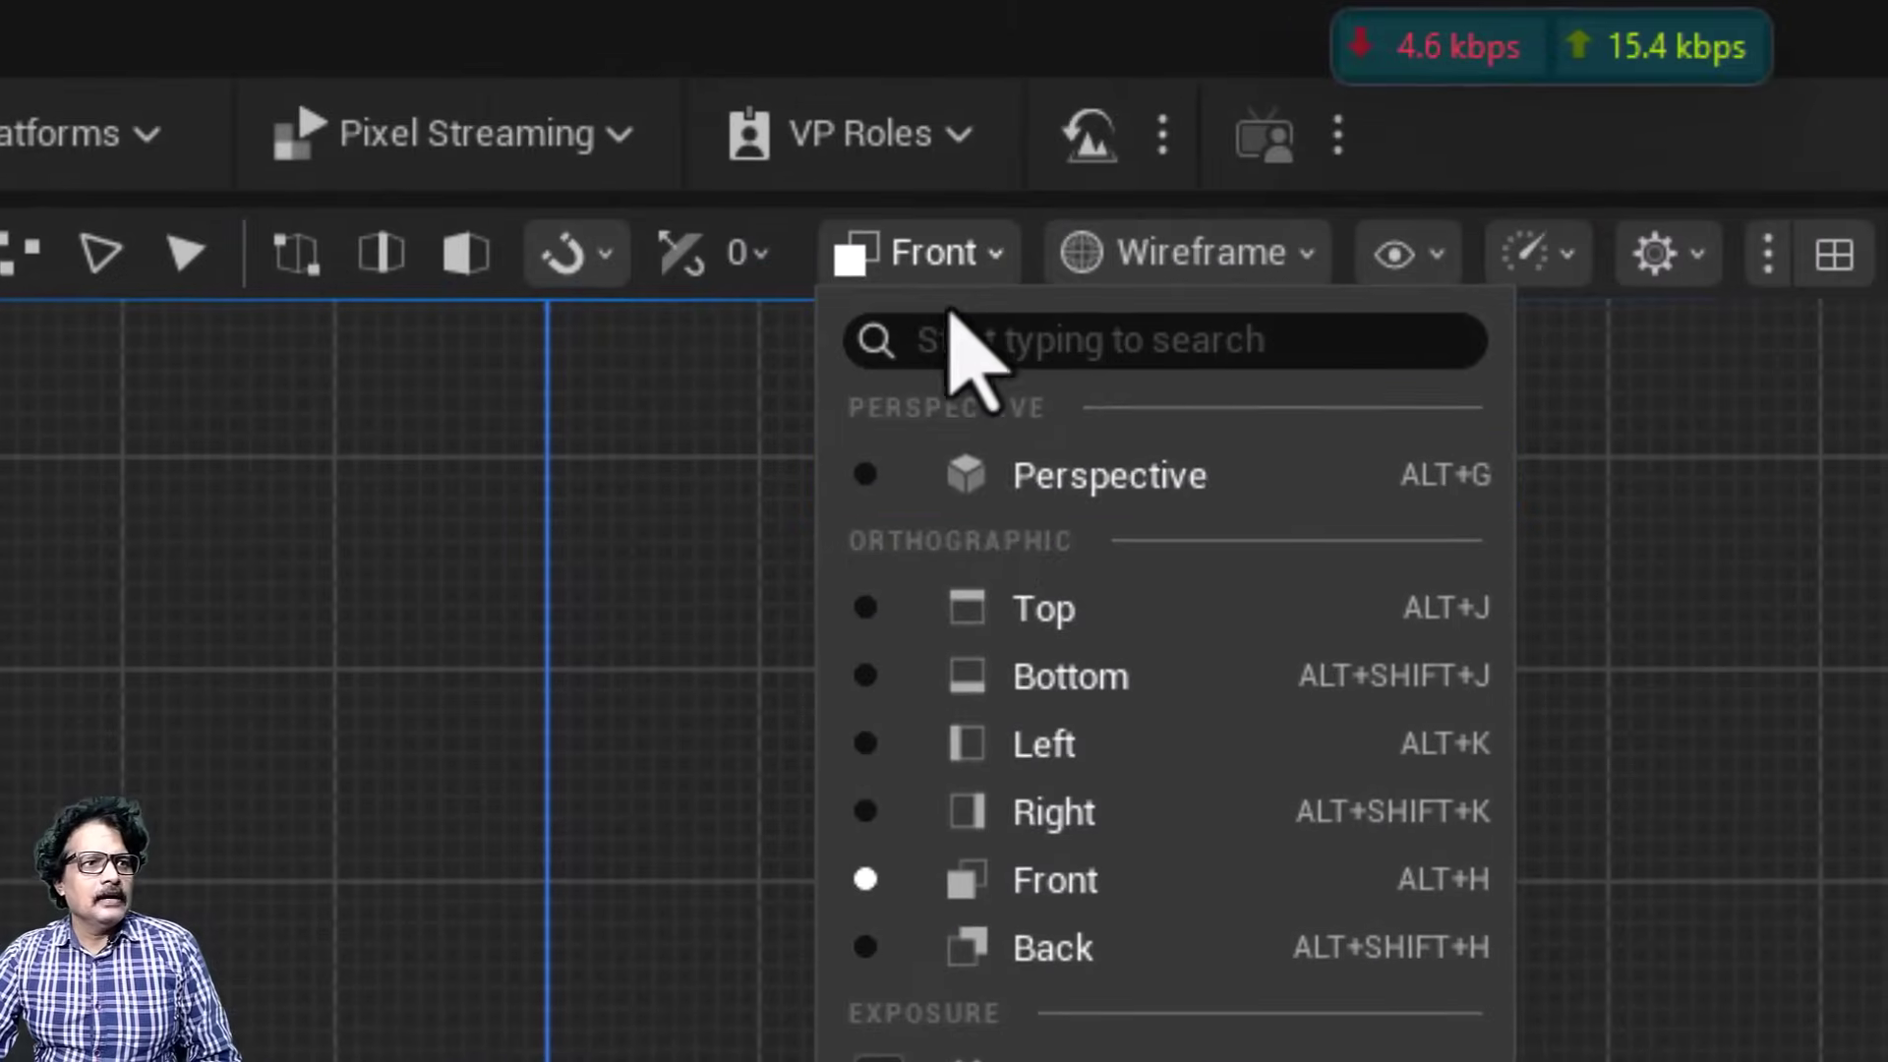
pyautogui.click(986, 476)
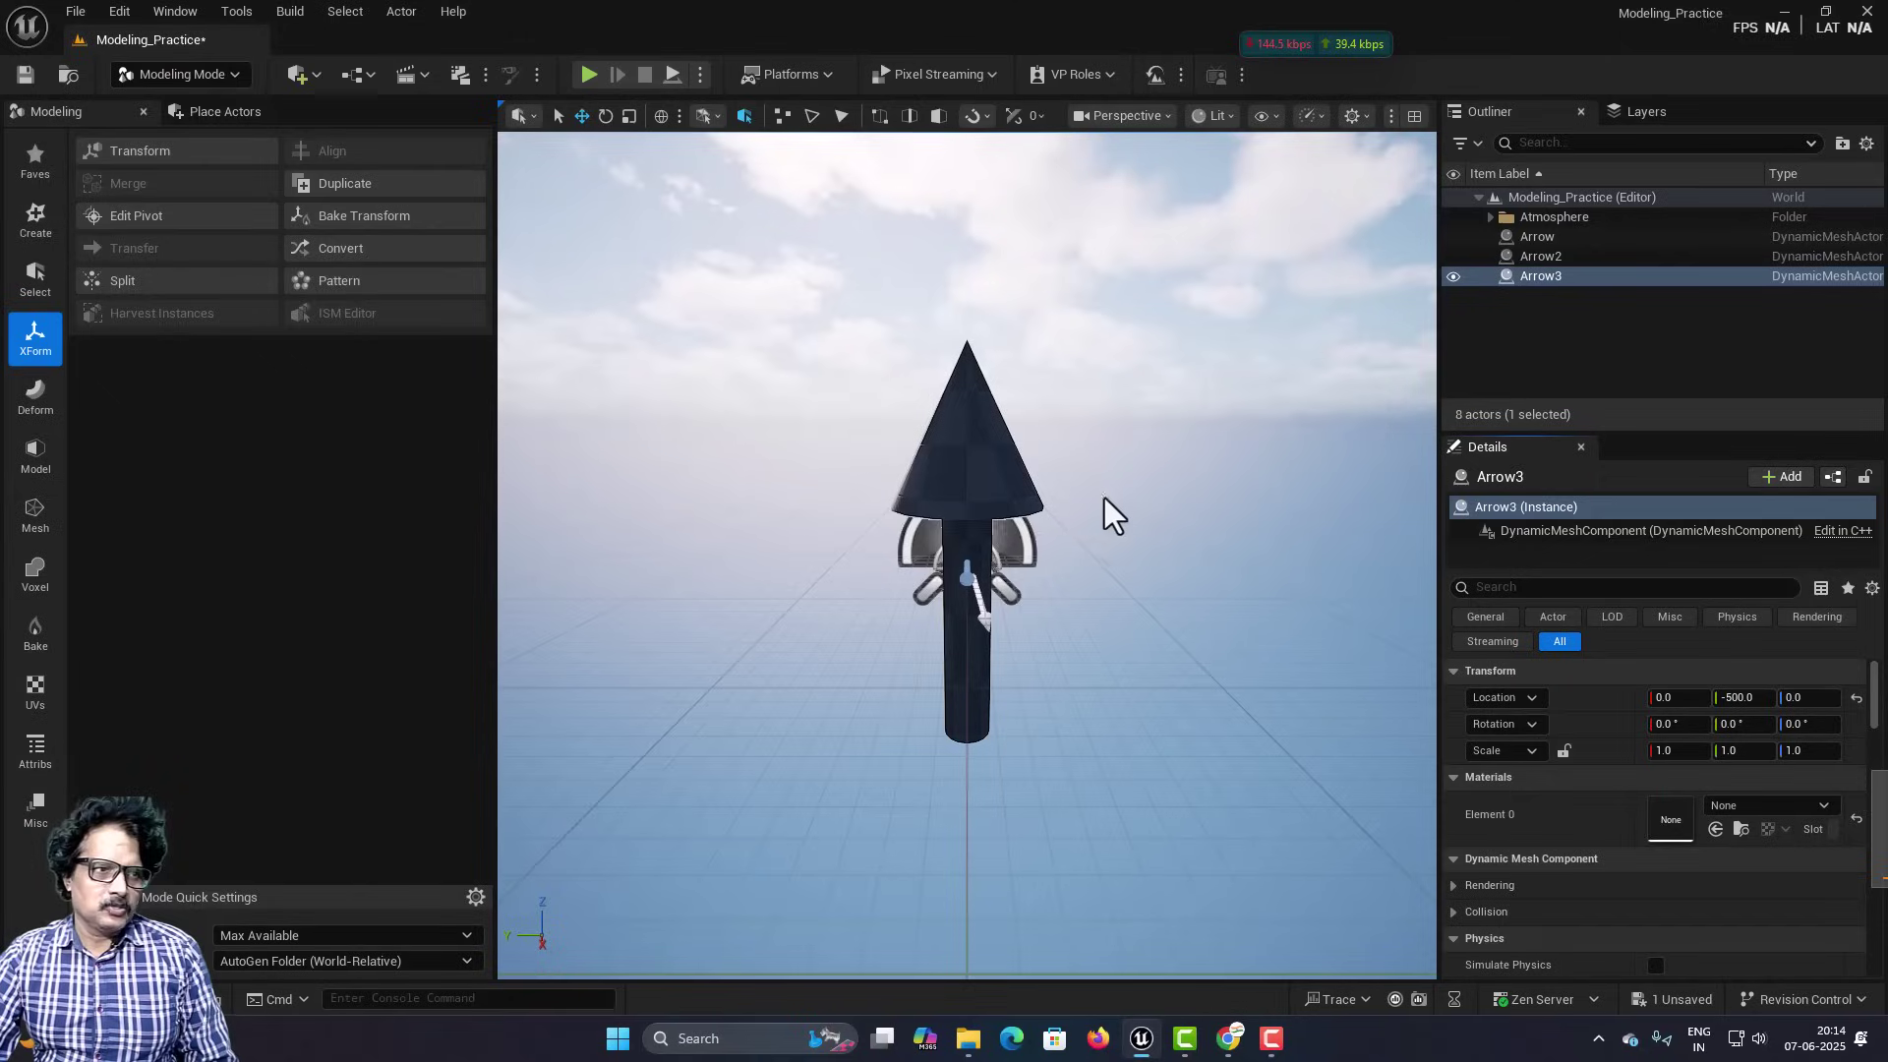
pyautogui.keyDown('alt'); pyautogui.moveTo(1172, 518); pyautogui.dragTo(1377, 540); pyautogui.keyUp('alt')
pyautogui.moveTo(1065, 555); pyautogui.dragTo(1277, 432, button='right')
pyautogui.press('s')
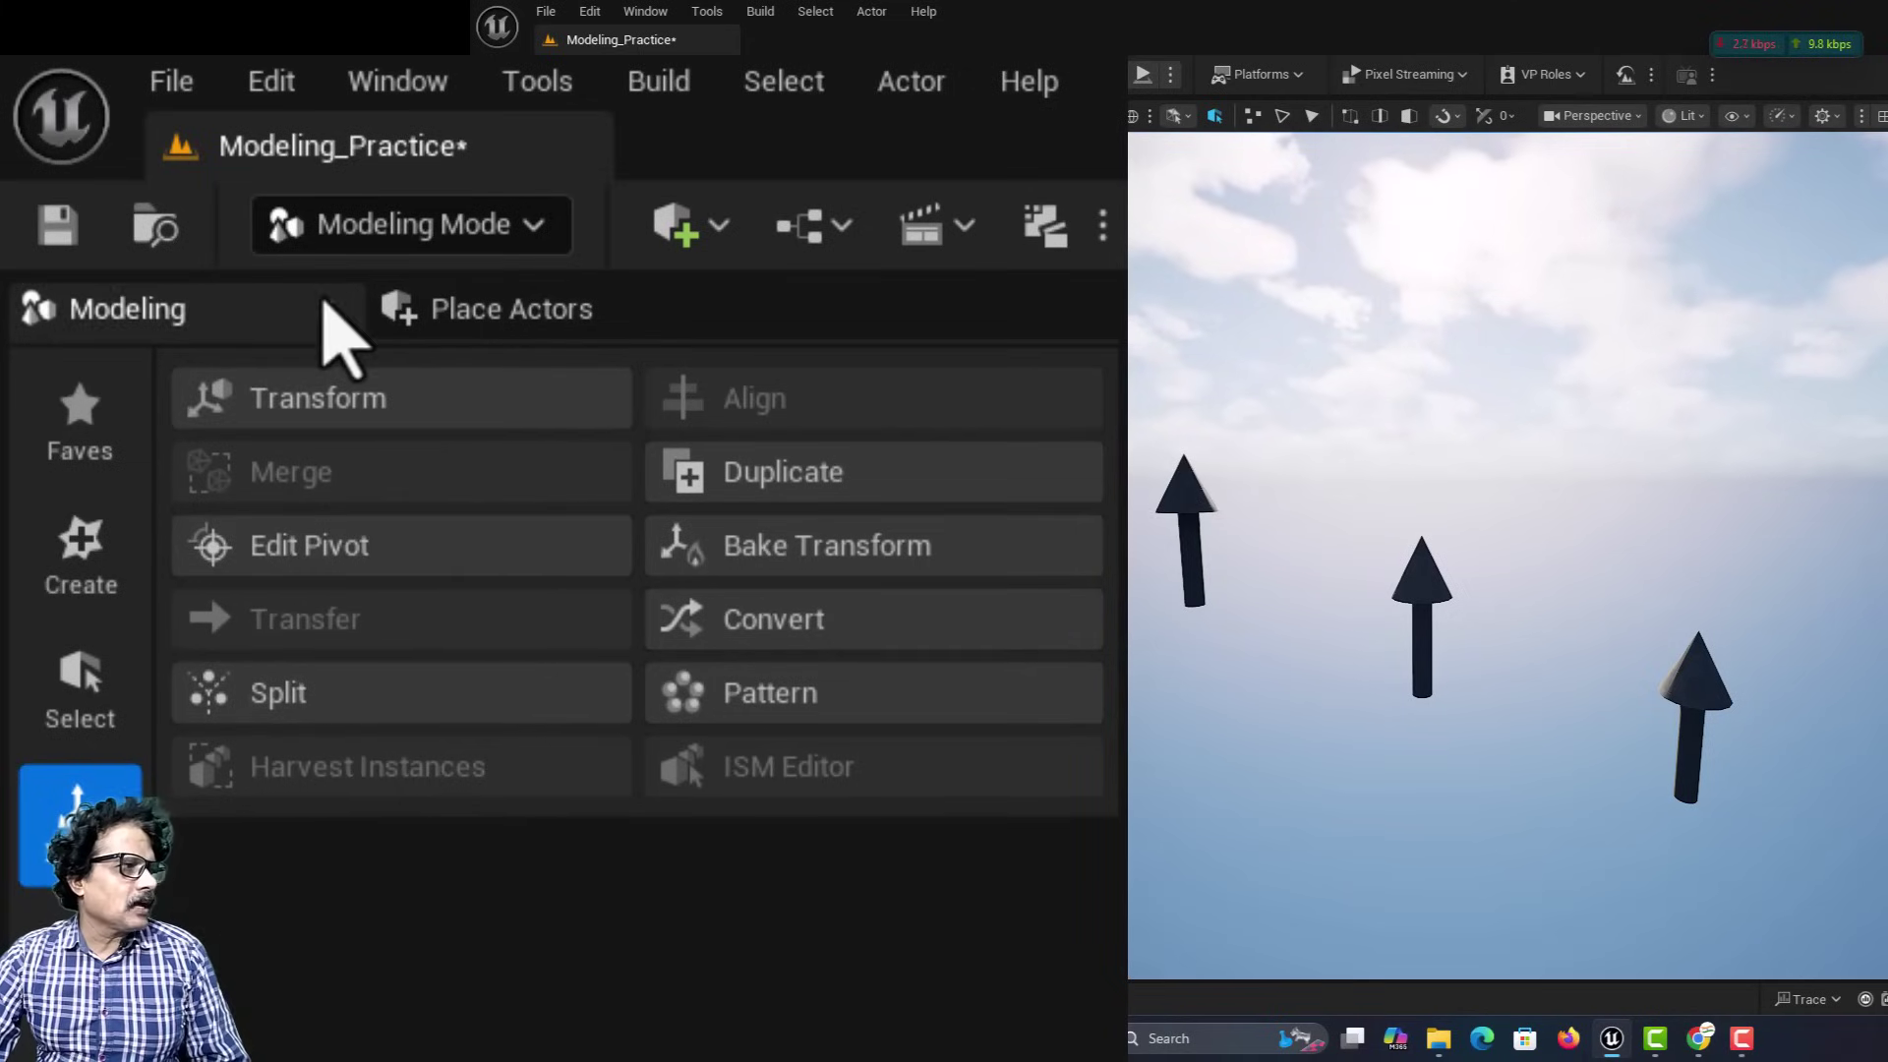
# Examine the Transform tool with its shared gizmo on single arrows, and complete the tool.
pyautogui.click(274, 423)
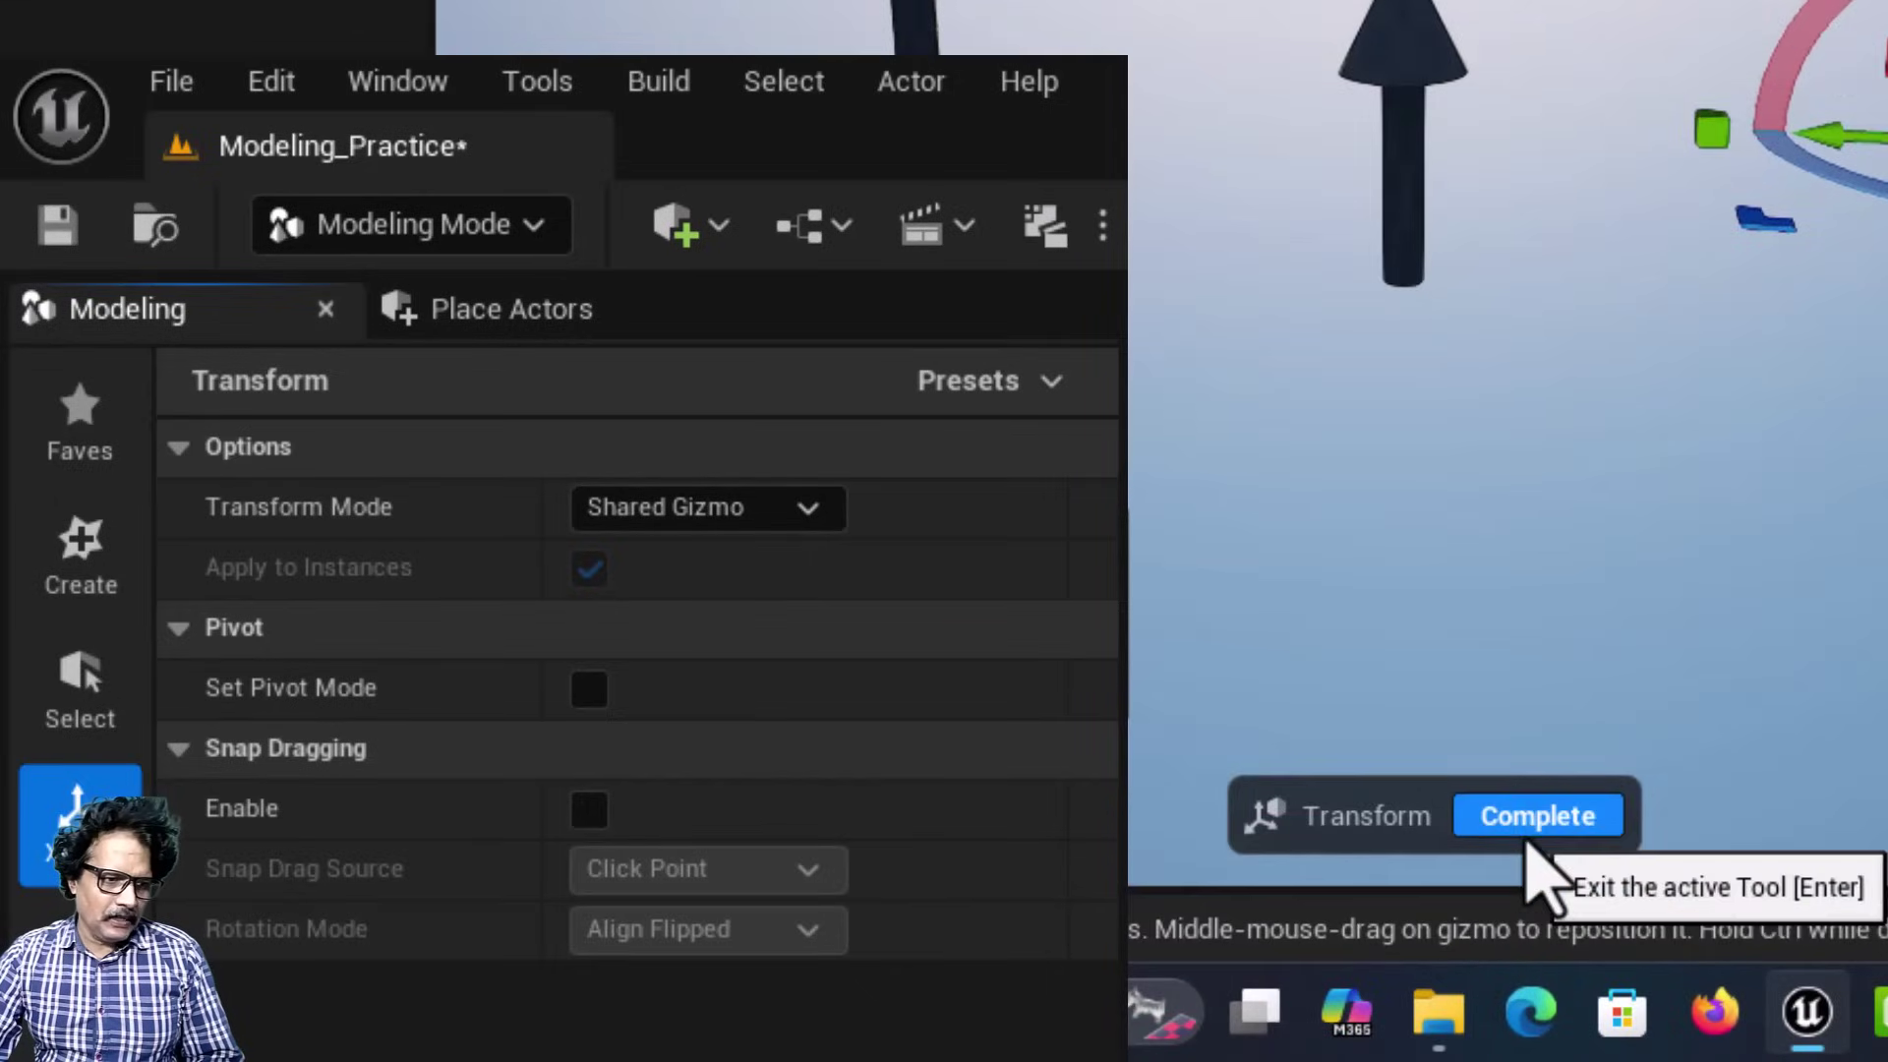
pyautogui.click(1530, 854)
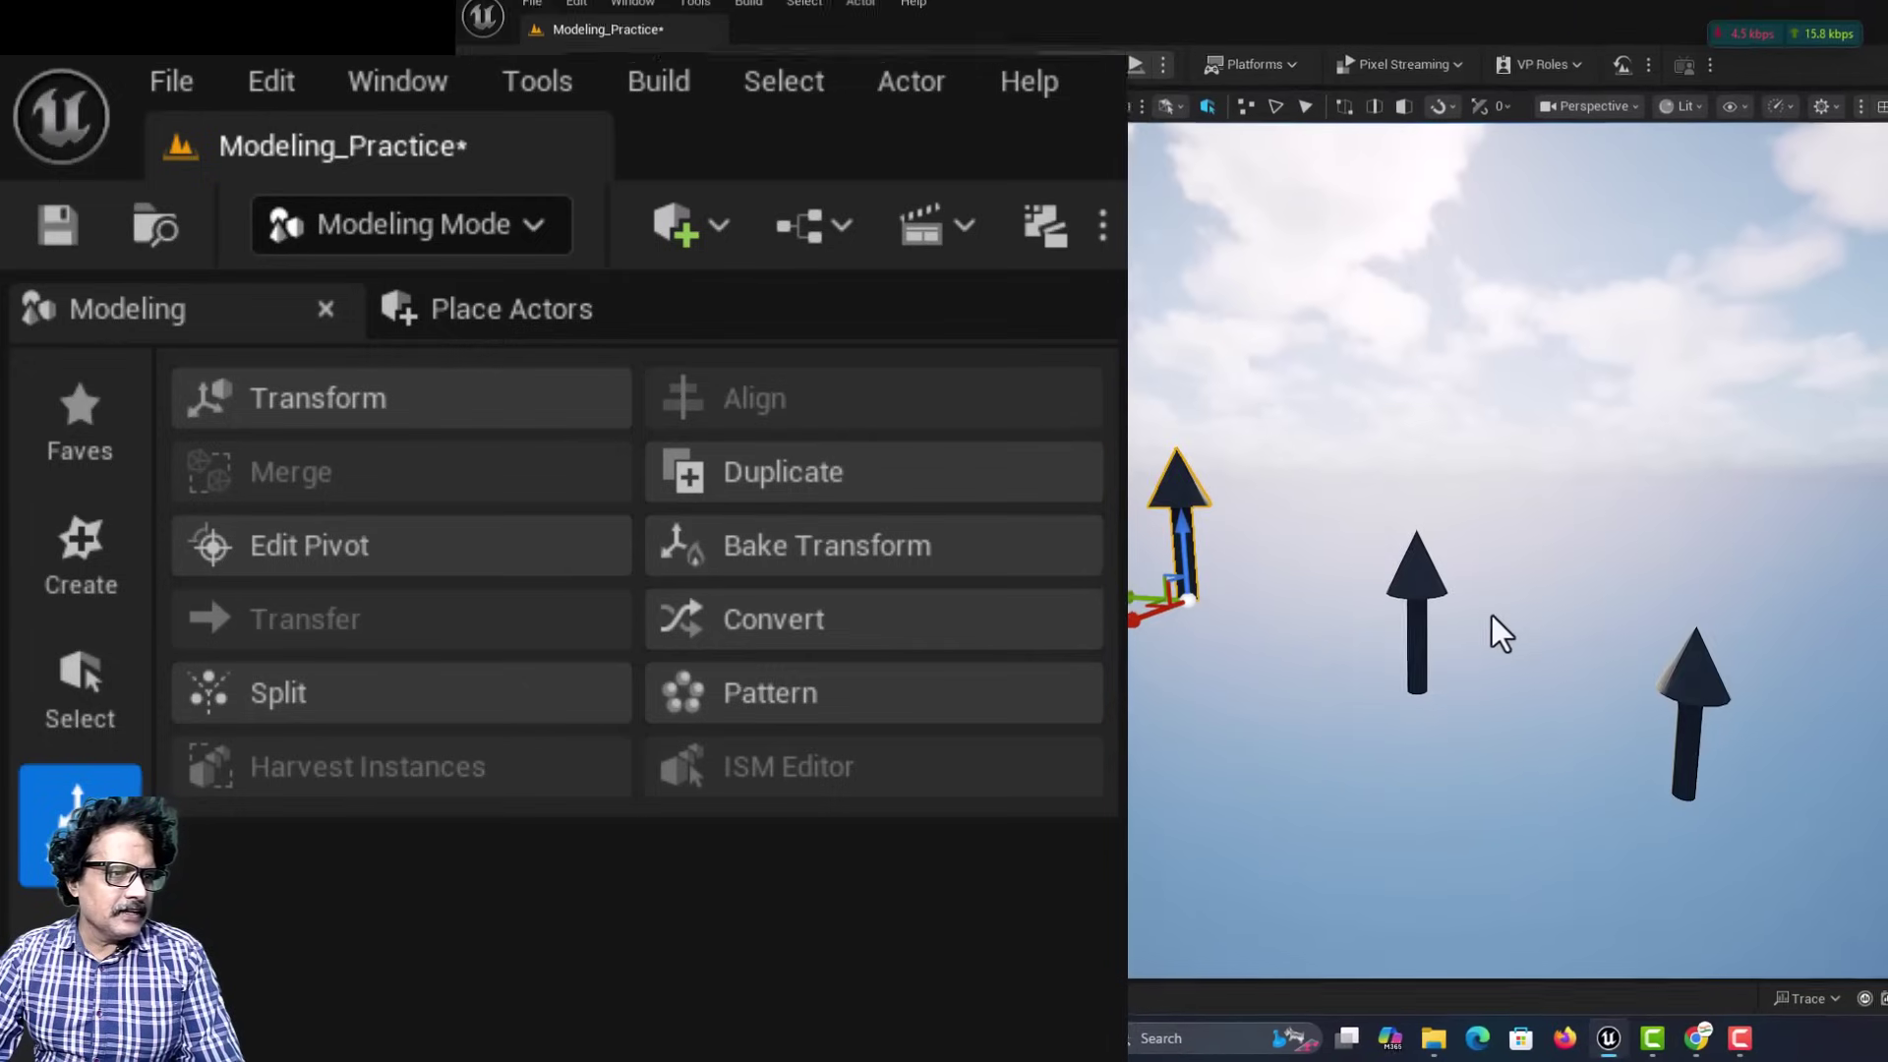
# Select all three arrows and rotate them together around one common point with the Transform tool's shared gizmo.
pyautogui.keyDown('shift'); pyautogui.click(1416, 610); pyautogui.keyUp('shift')
pyautogui.keyDown('shift'); pyautogui.click(1706, 685); pyautogui.keyUp('shift')
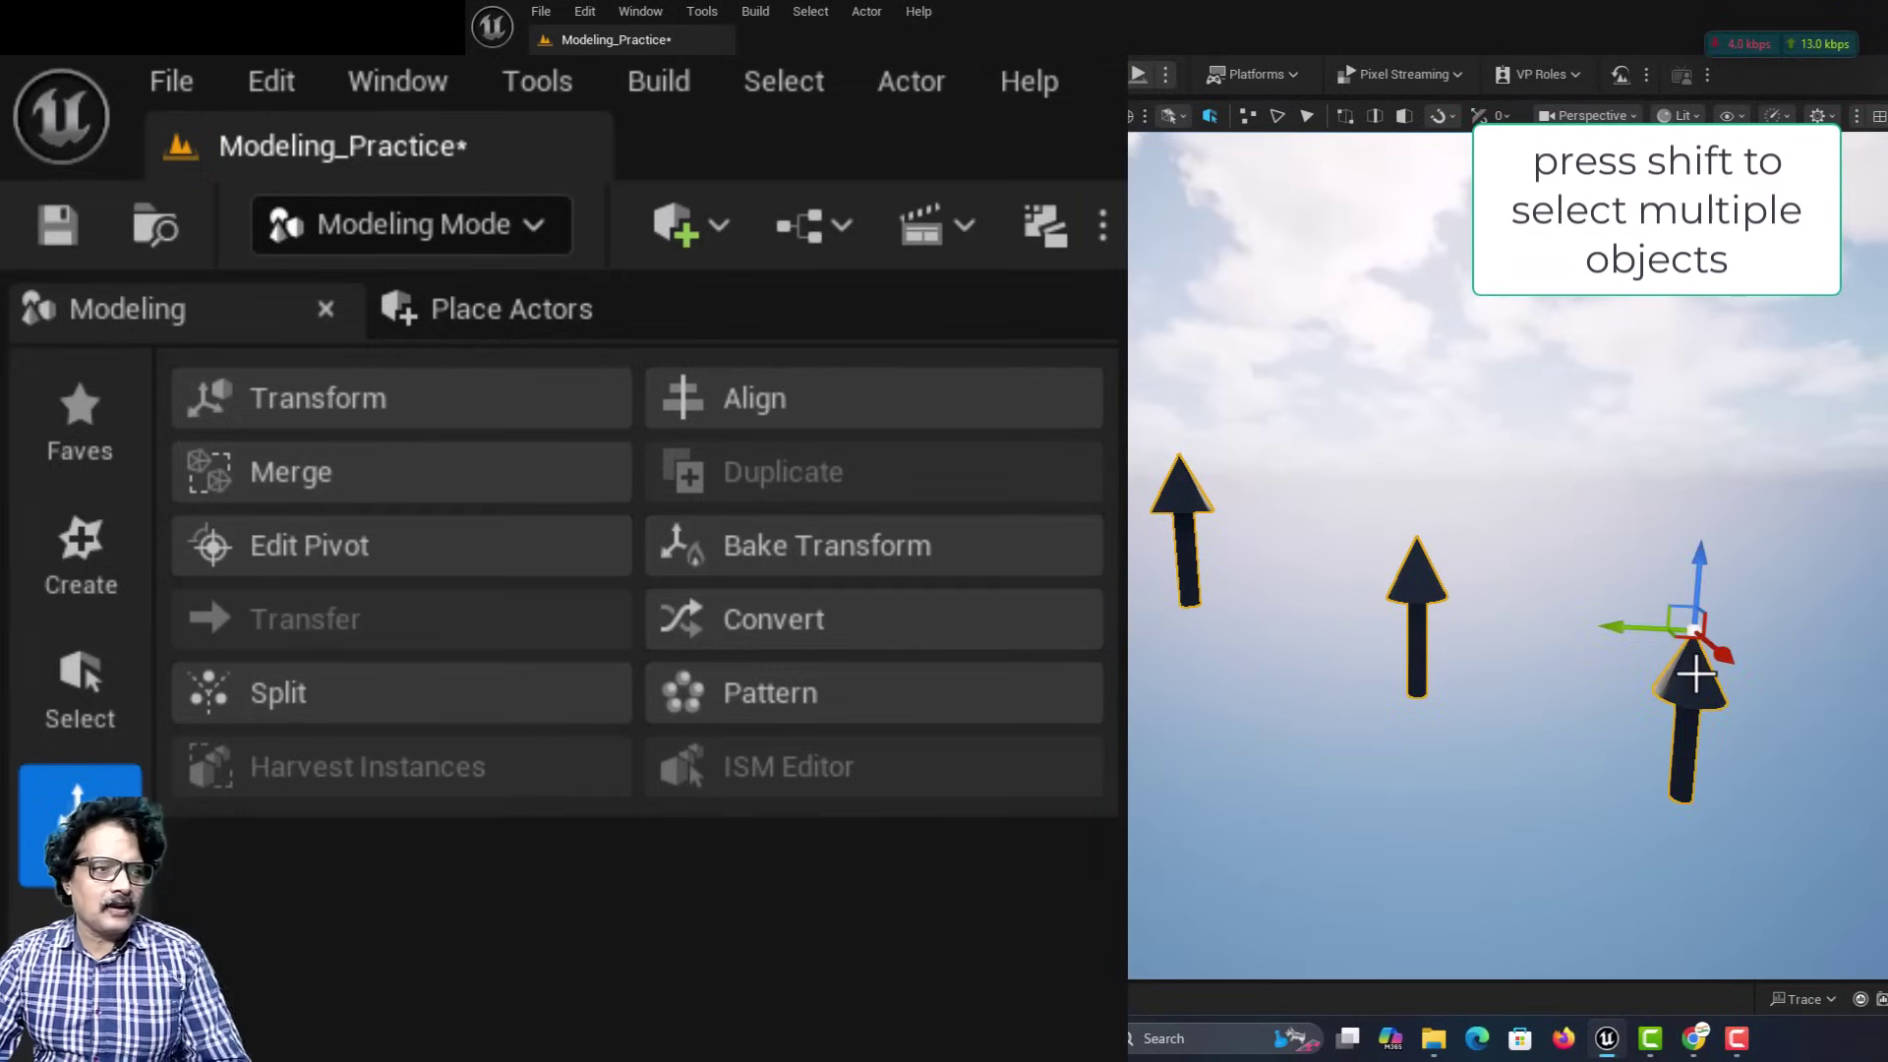
pyautogui.click(418, 404)
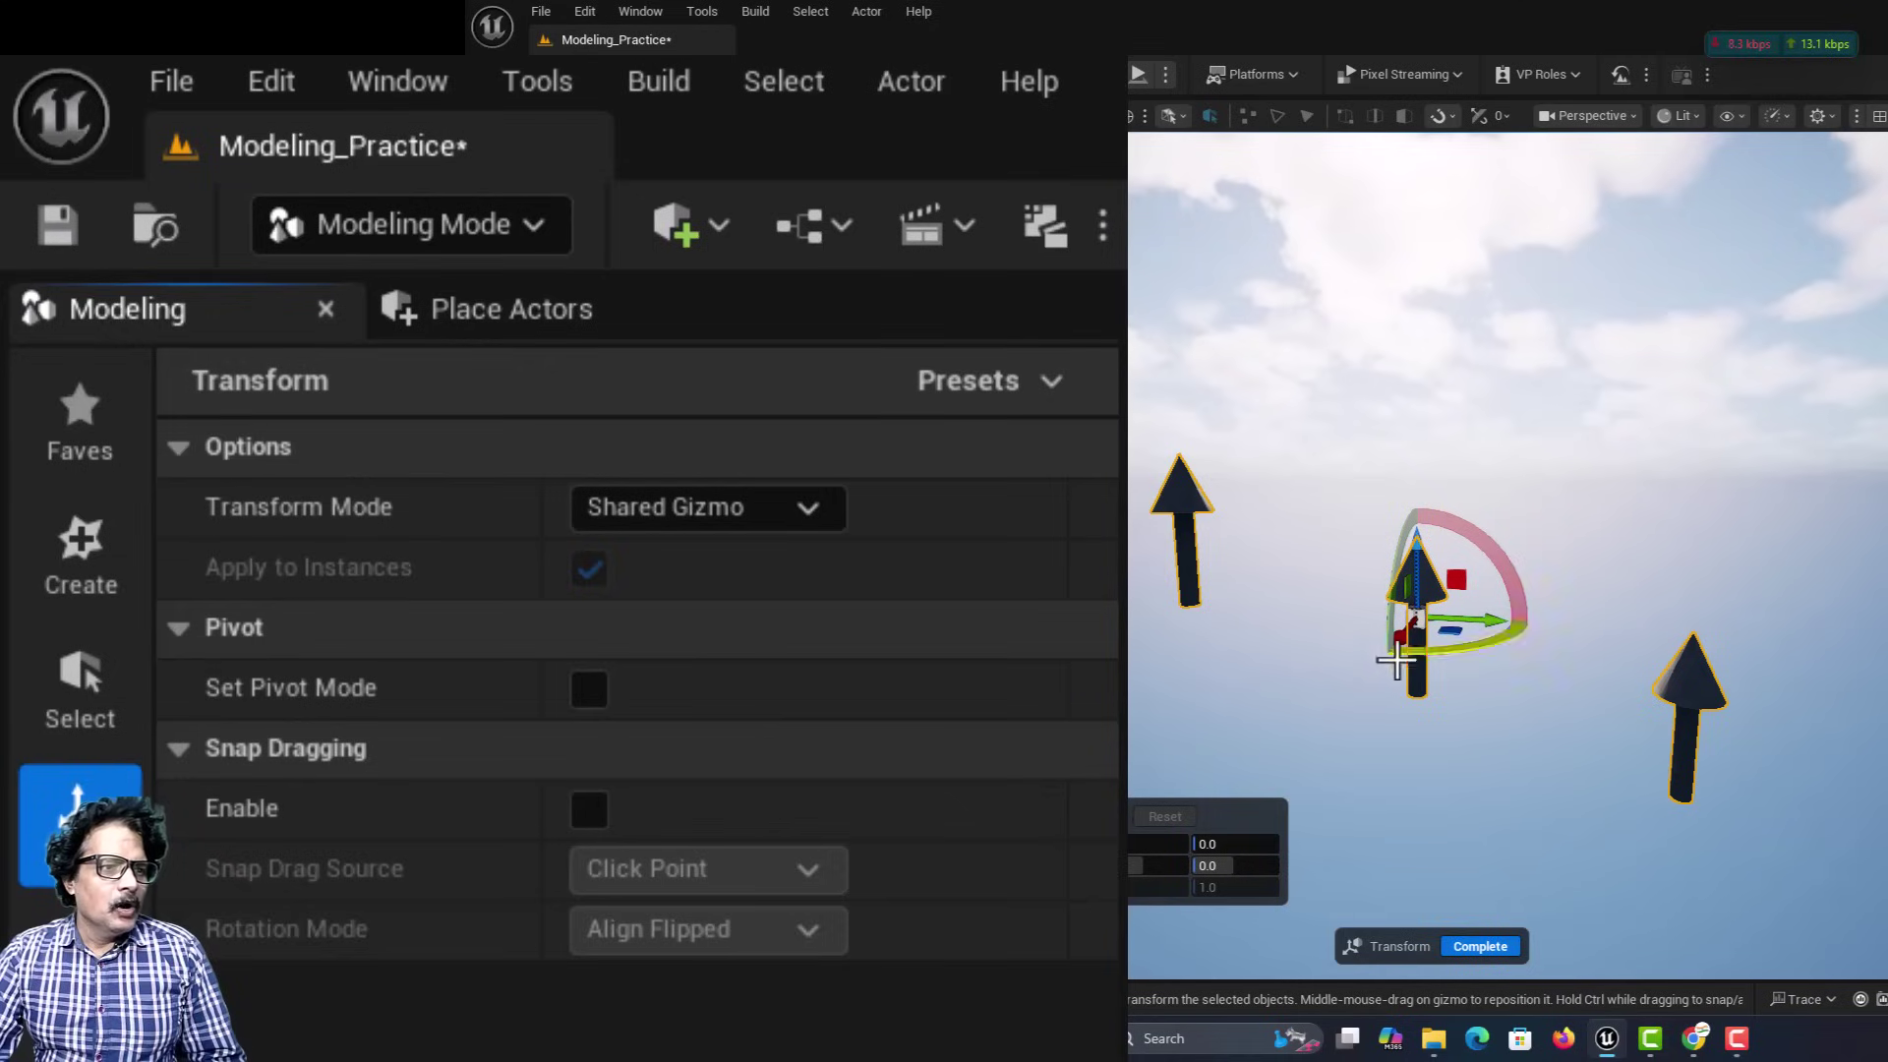
pyautogui.moveTo(1486, 624); pyautogui.dragTo(1441, 610)
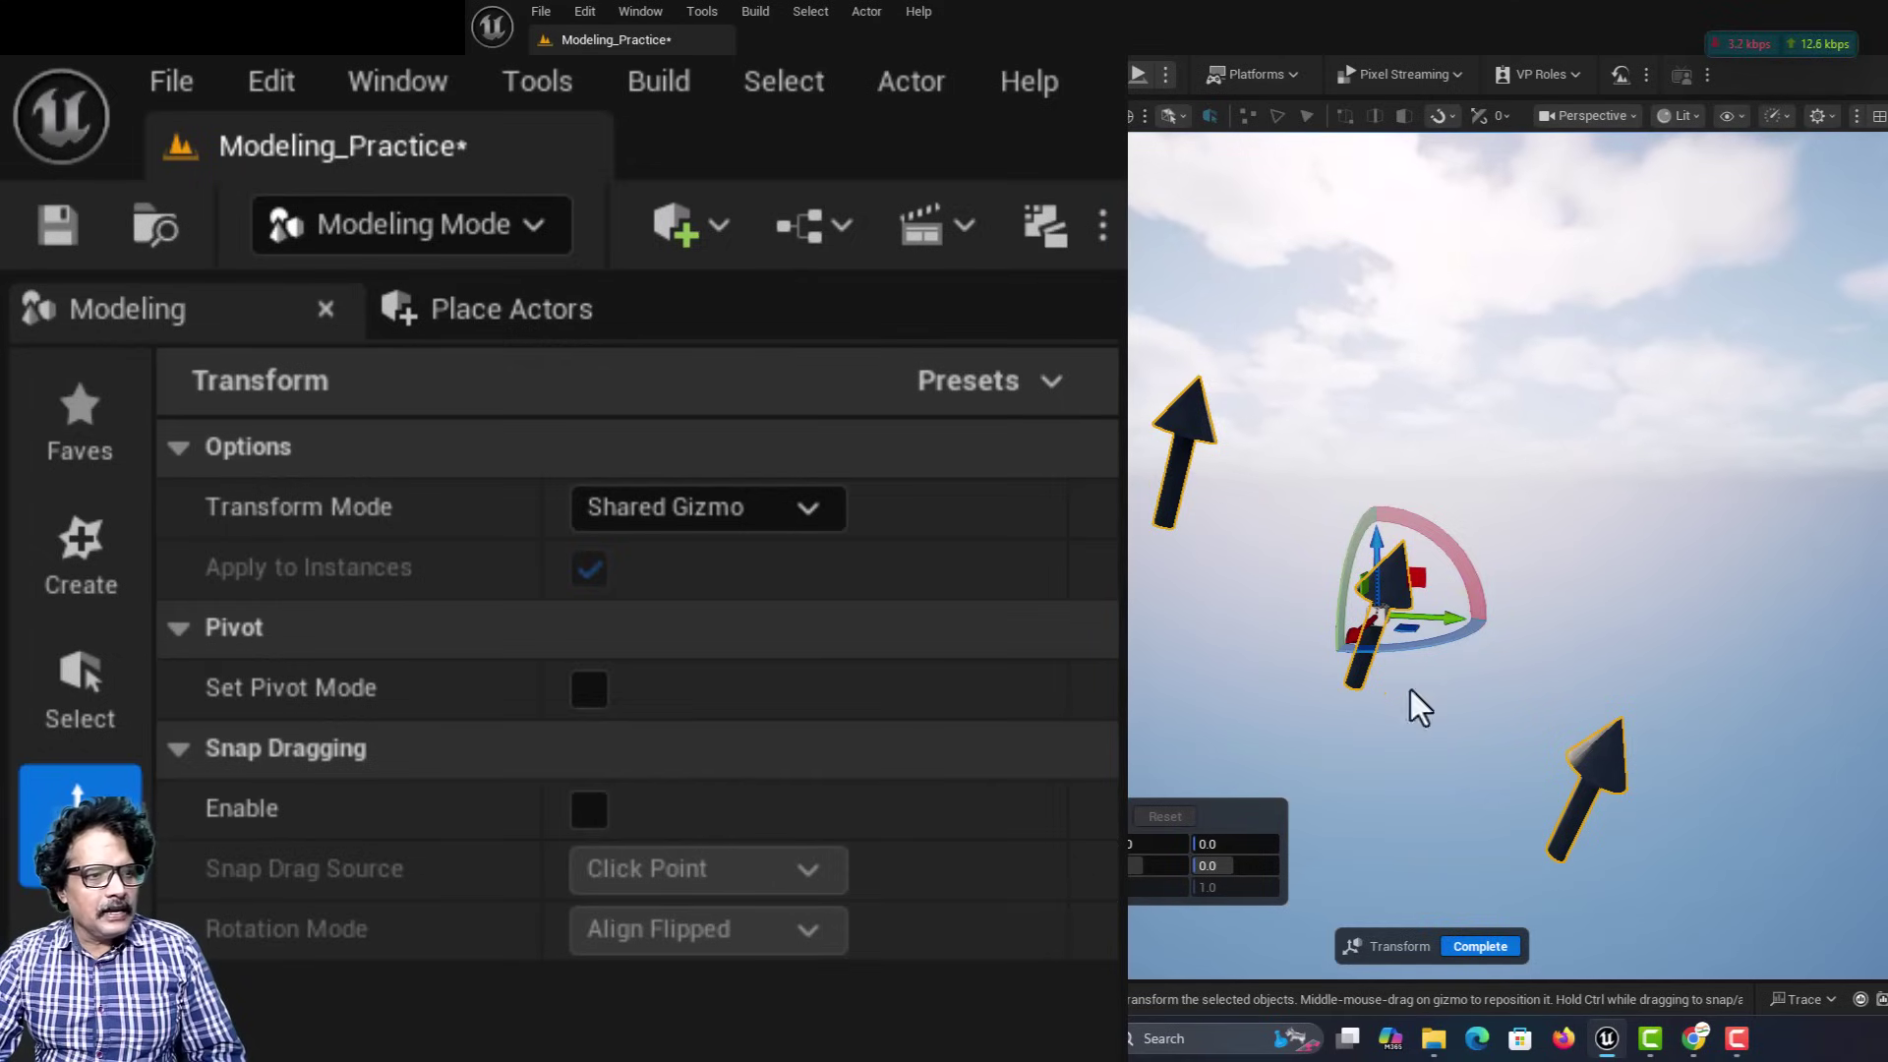
pyautogui.moveTo(1459, 564); pyautogui.dragTo(1432, 660)
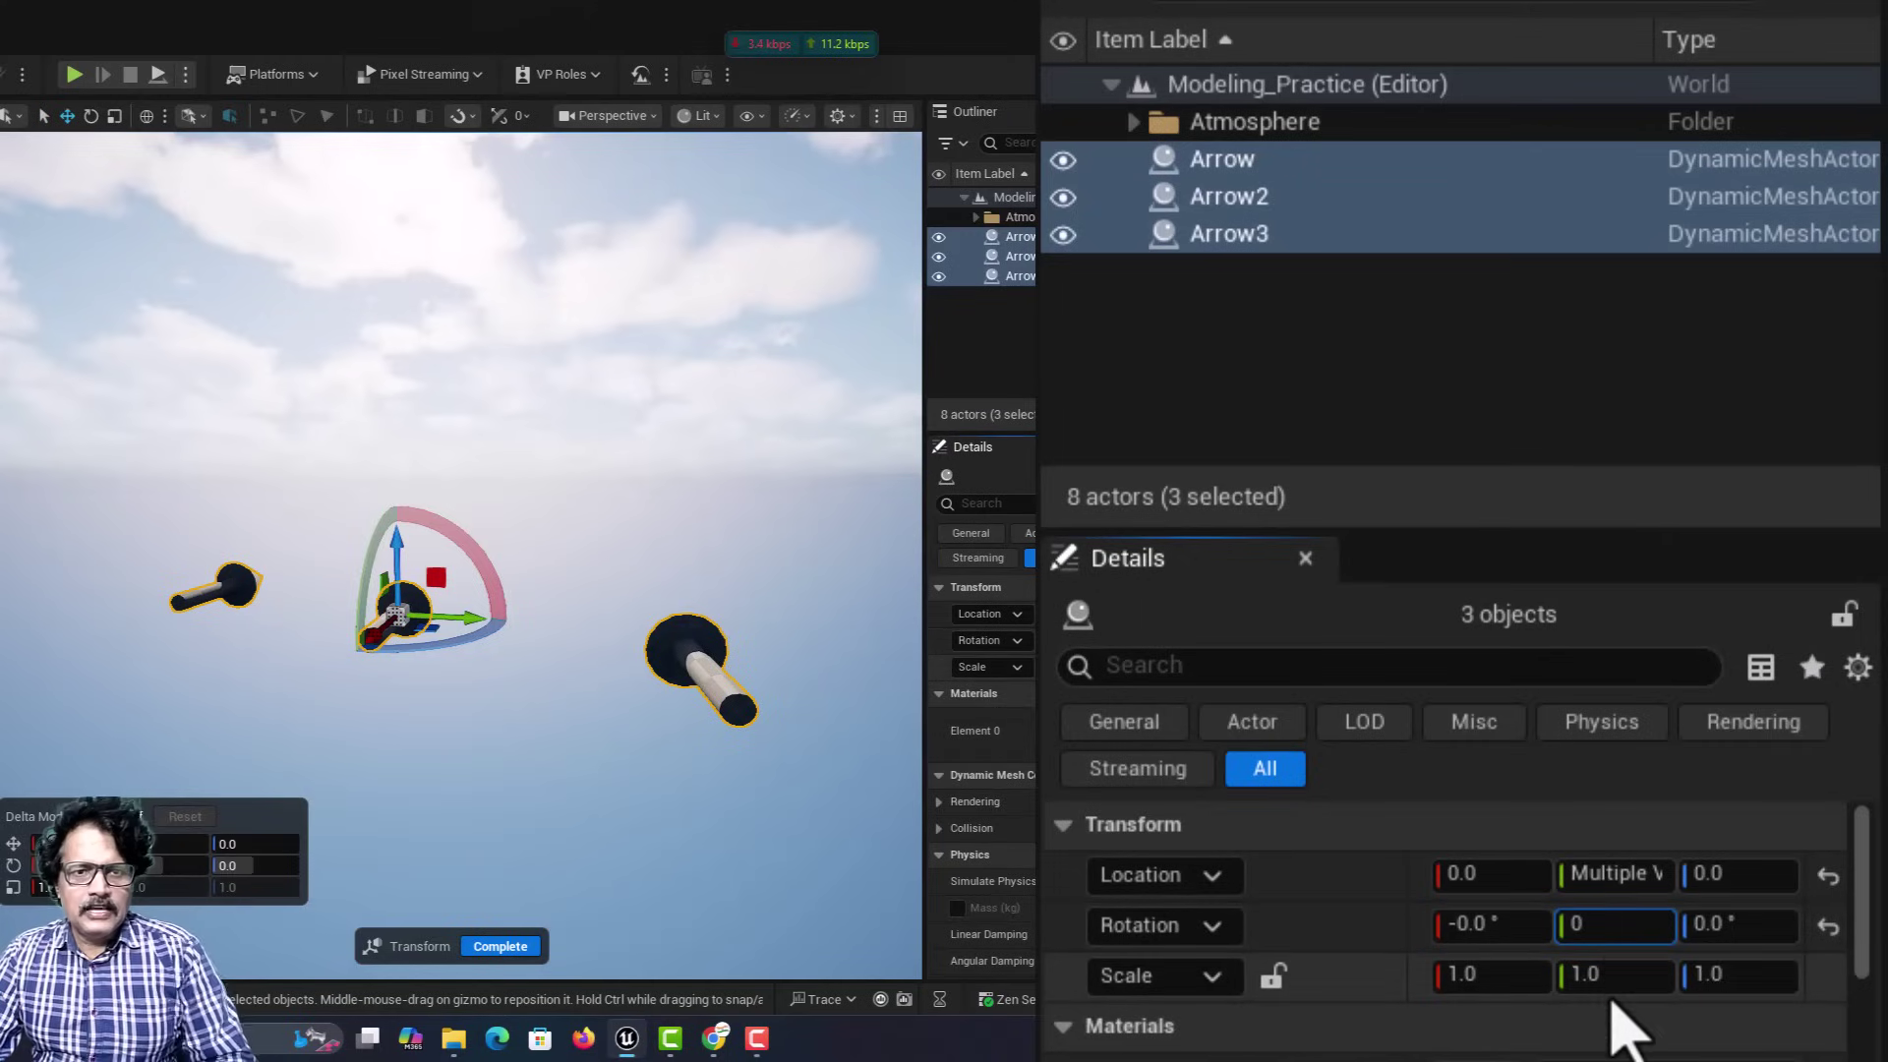
# Set the X rotation of the three selected arrows to 90°.
pyautogui.click(1472, 925)
pyautogui.write('90')
pyautogui.press('Return')
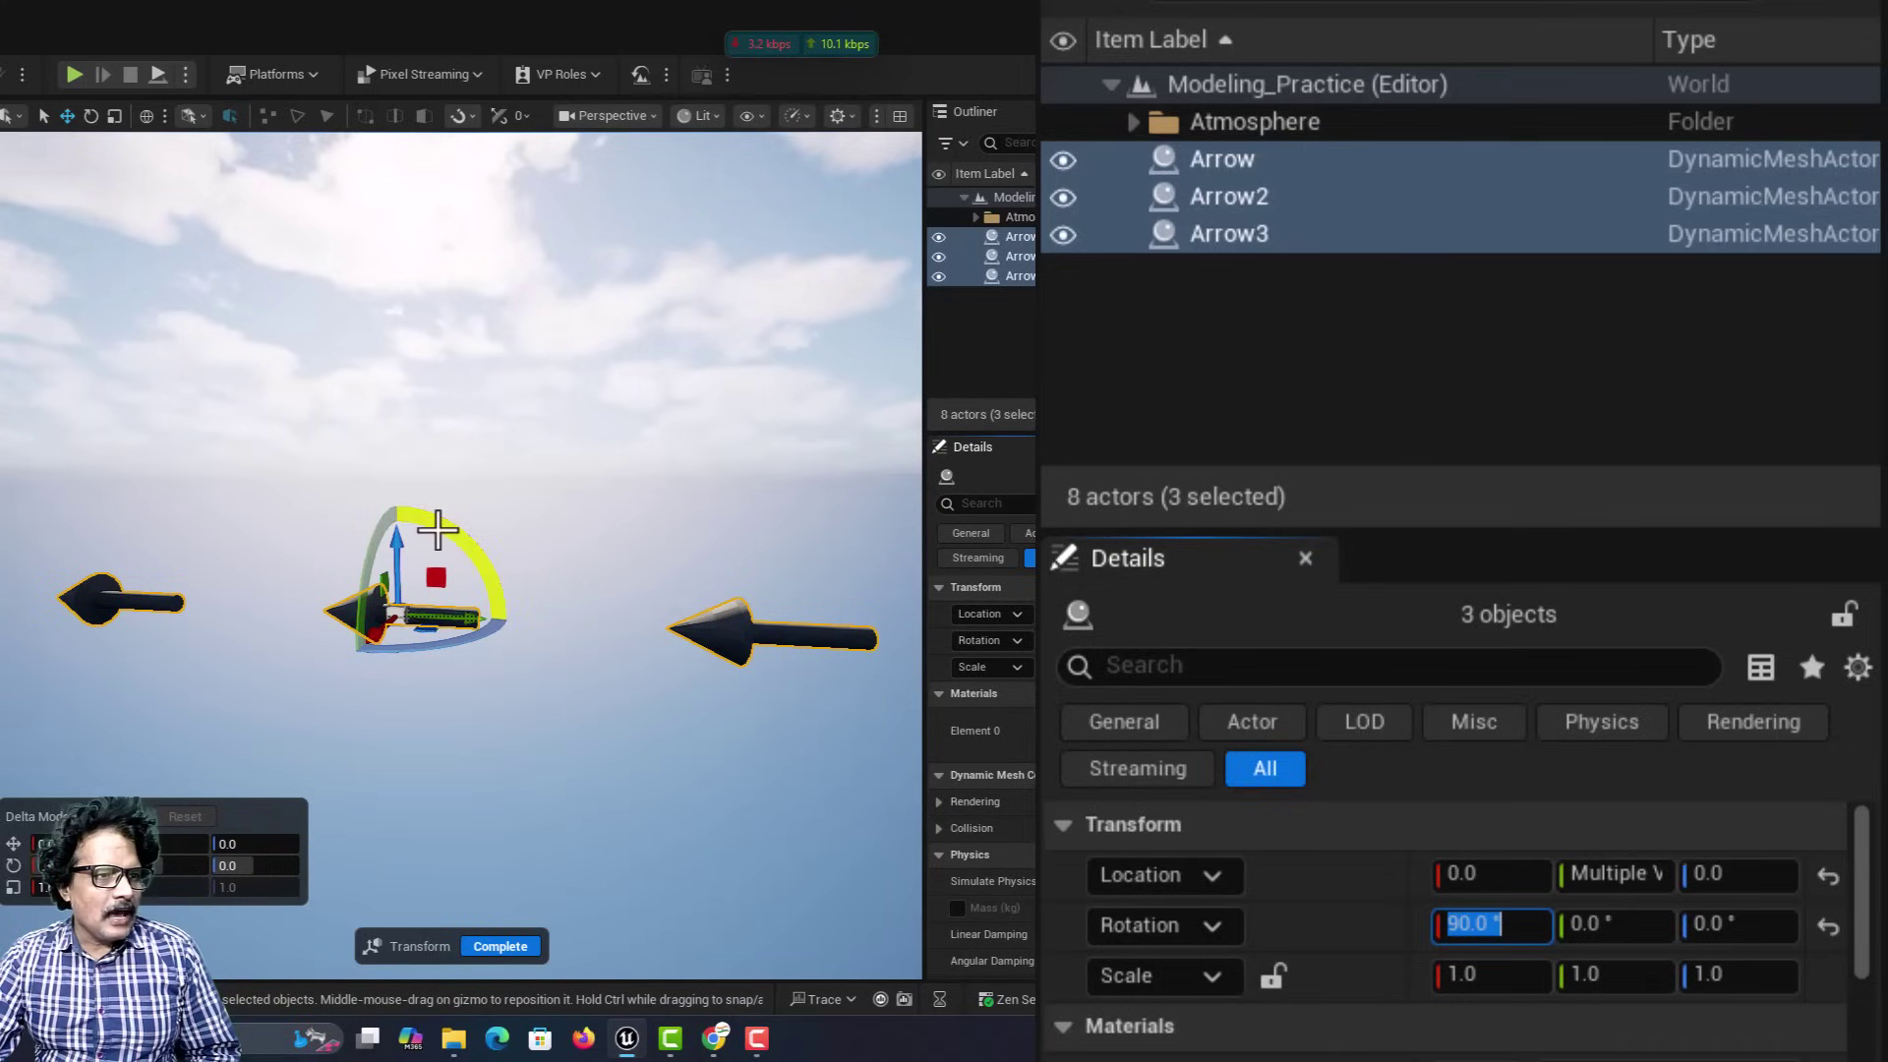
# Rotate the three arrows as a group around the shared gizmo, then set their X rotation to 45° and complete the tool.
pyautogui.moveTo(423, 548); pyautogui.dragTo(278, 489)
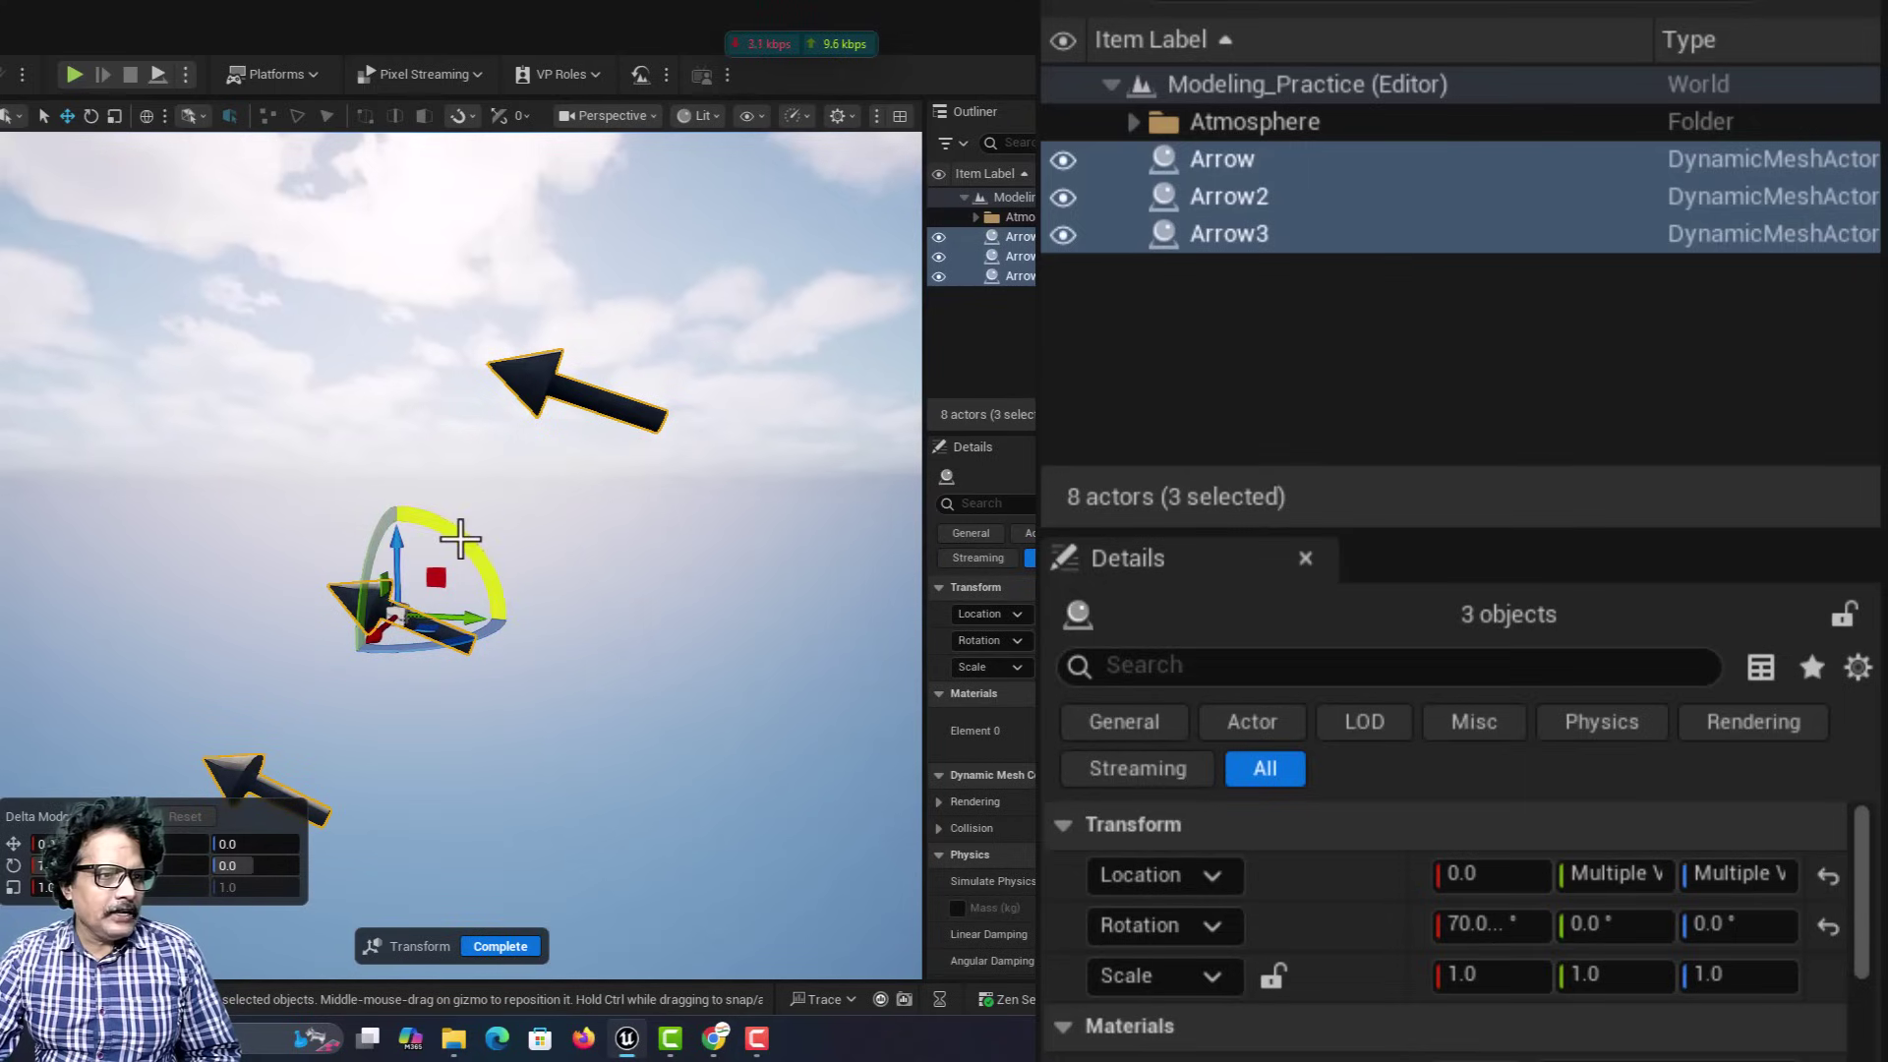
pyautogui.moveTo(425, 546)
pyautogui.mouseDown()
pyautogui.moveTo(427, 509)
pyautogui.moveTo(446, 535)
pyautogui.mouseUp()
pyautogui.click(1486, 924)
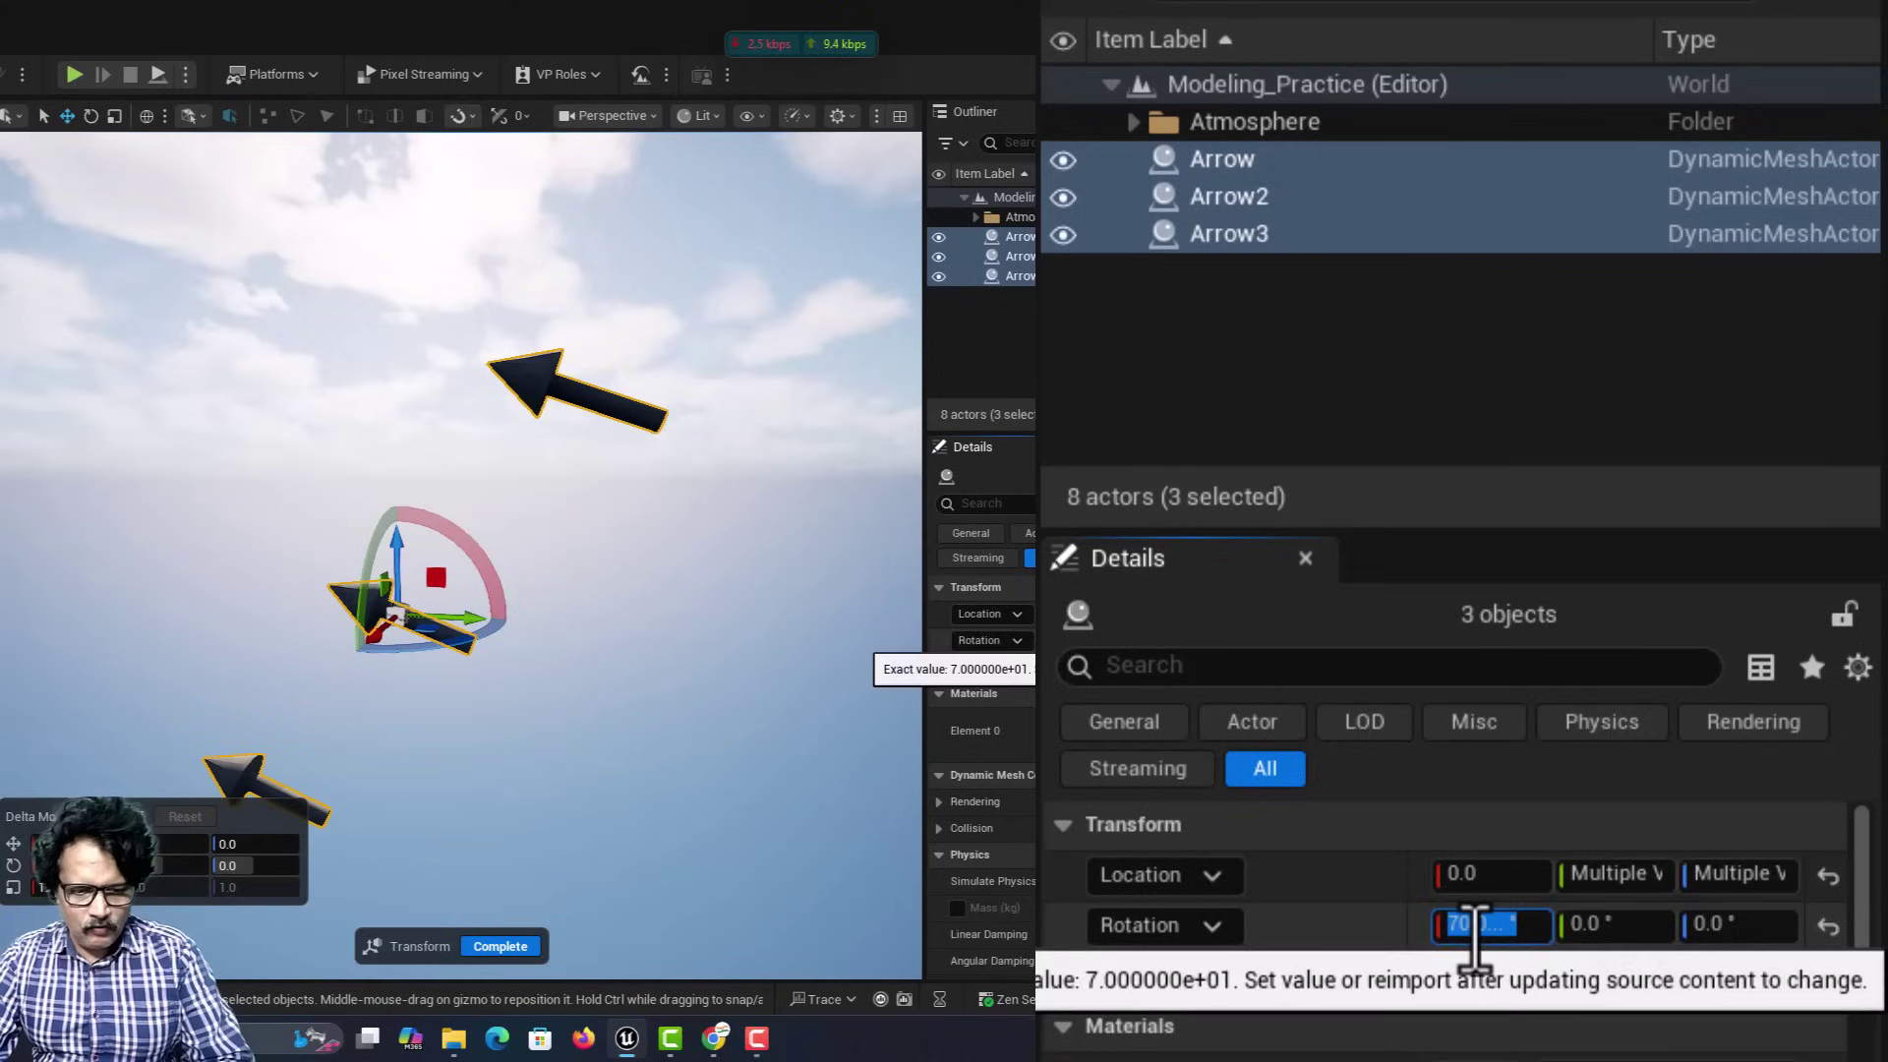
pyautogui.write('45')
pyautogui.press('Return')
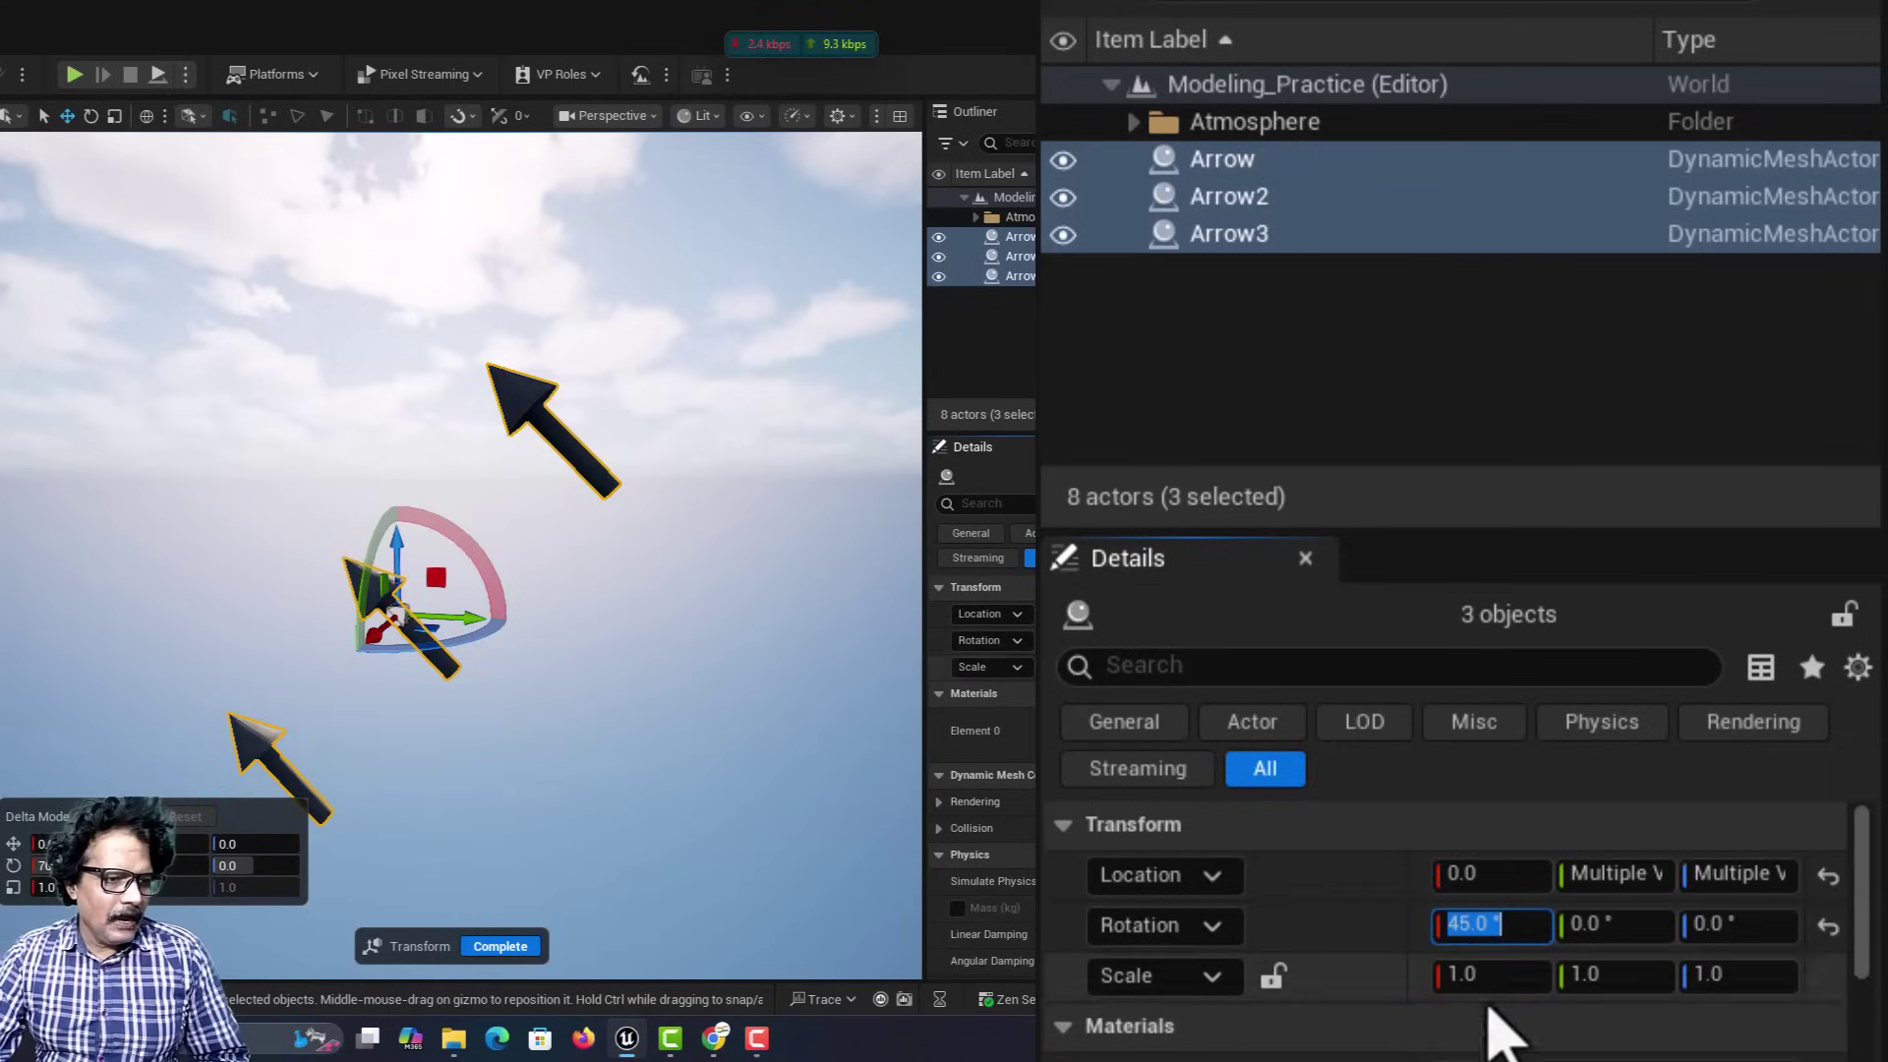
pyautogui.click(503, 947)
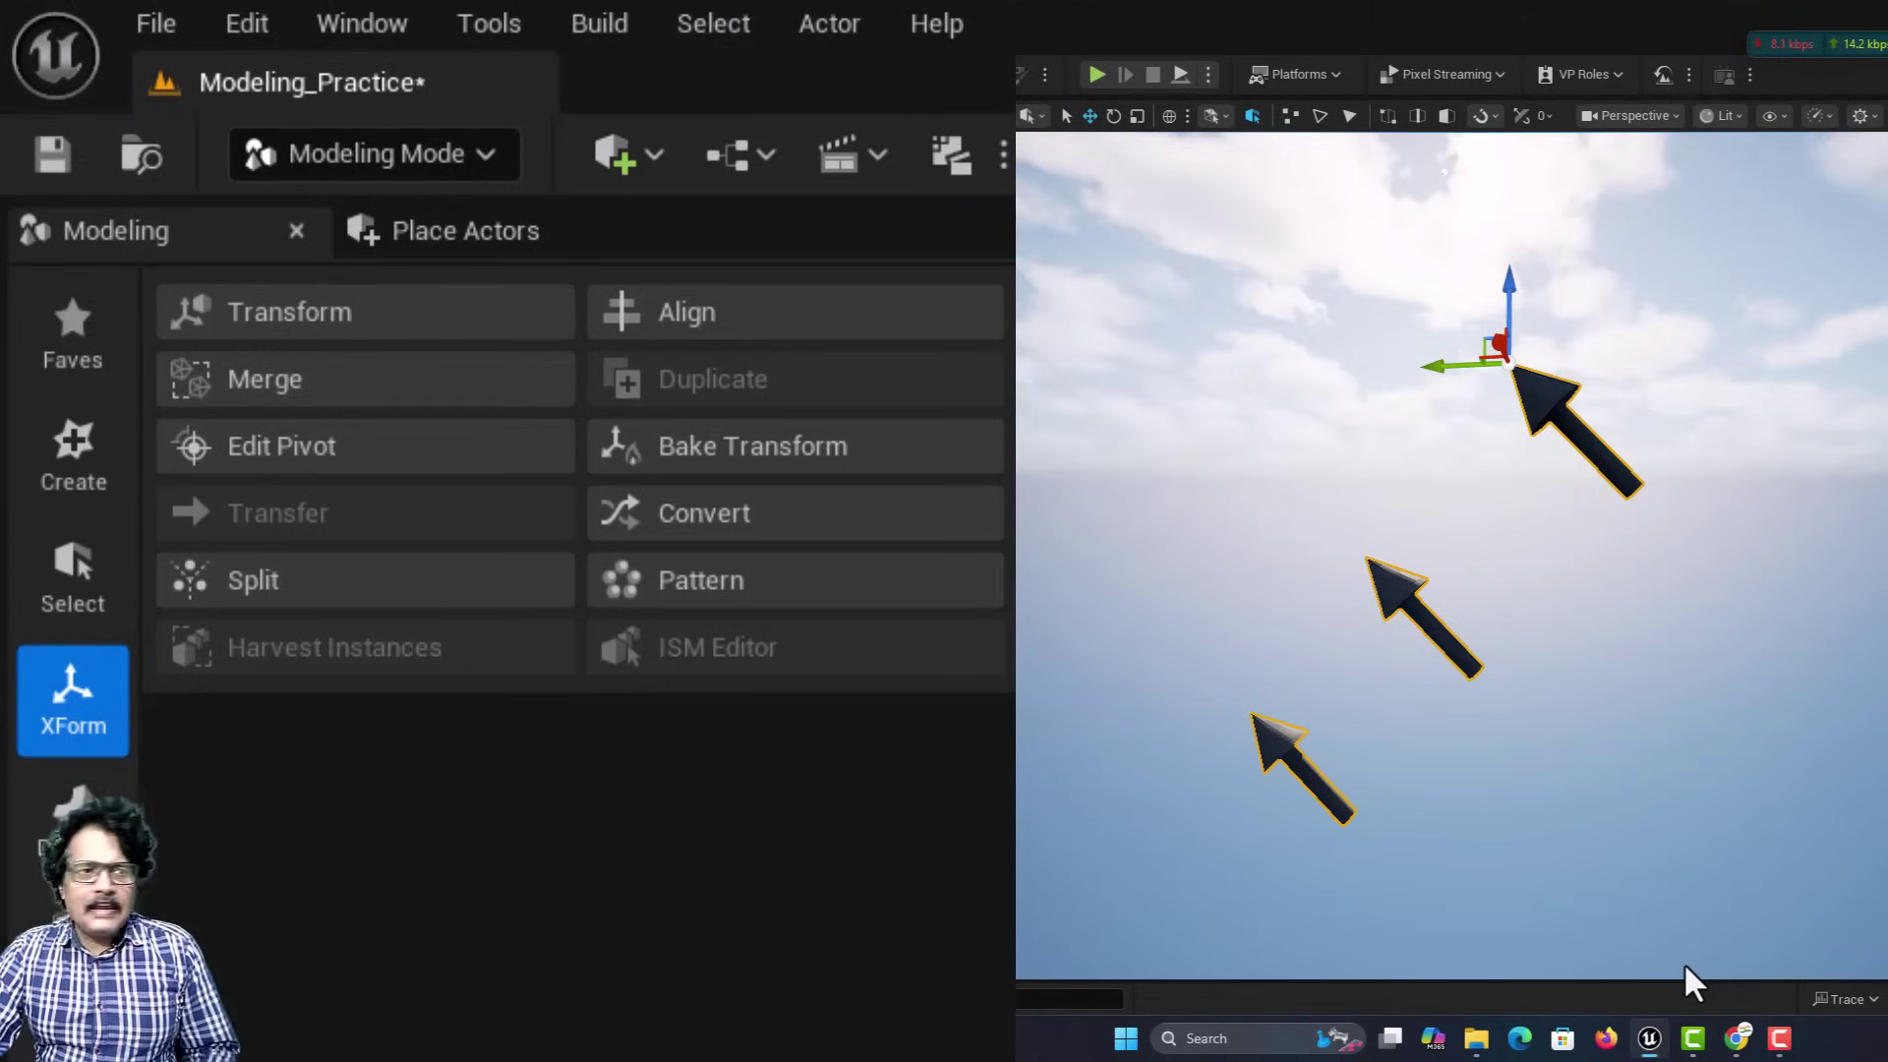
# Restart the Transform tool on the three arrows with the transform mode set to Shared Gizmo (Local).
pyautogui.click(441, 324)
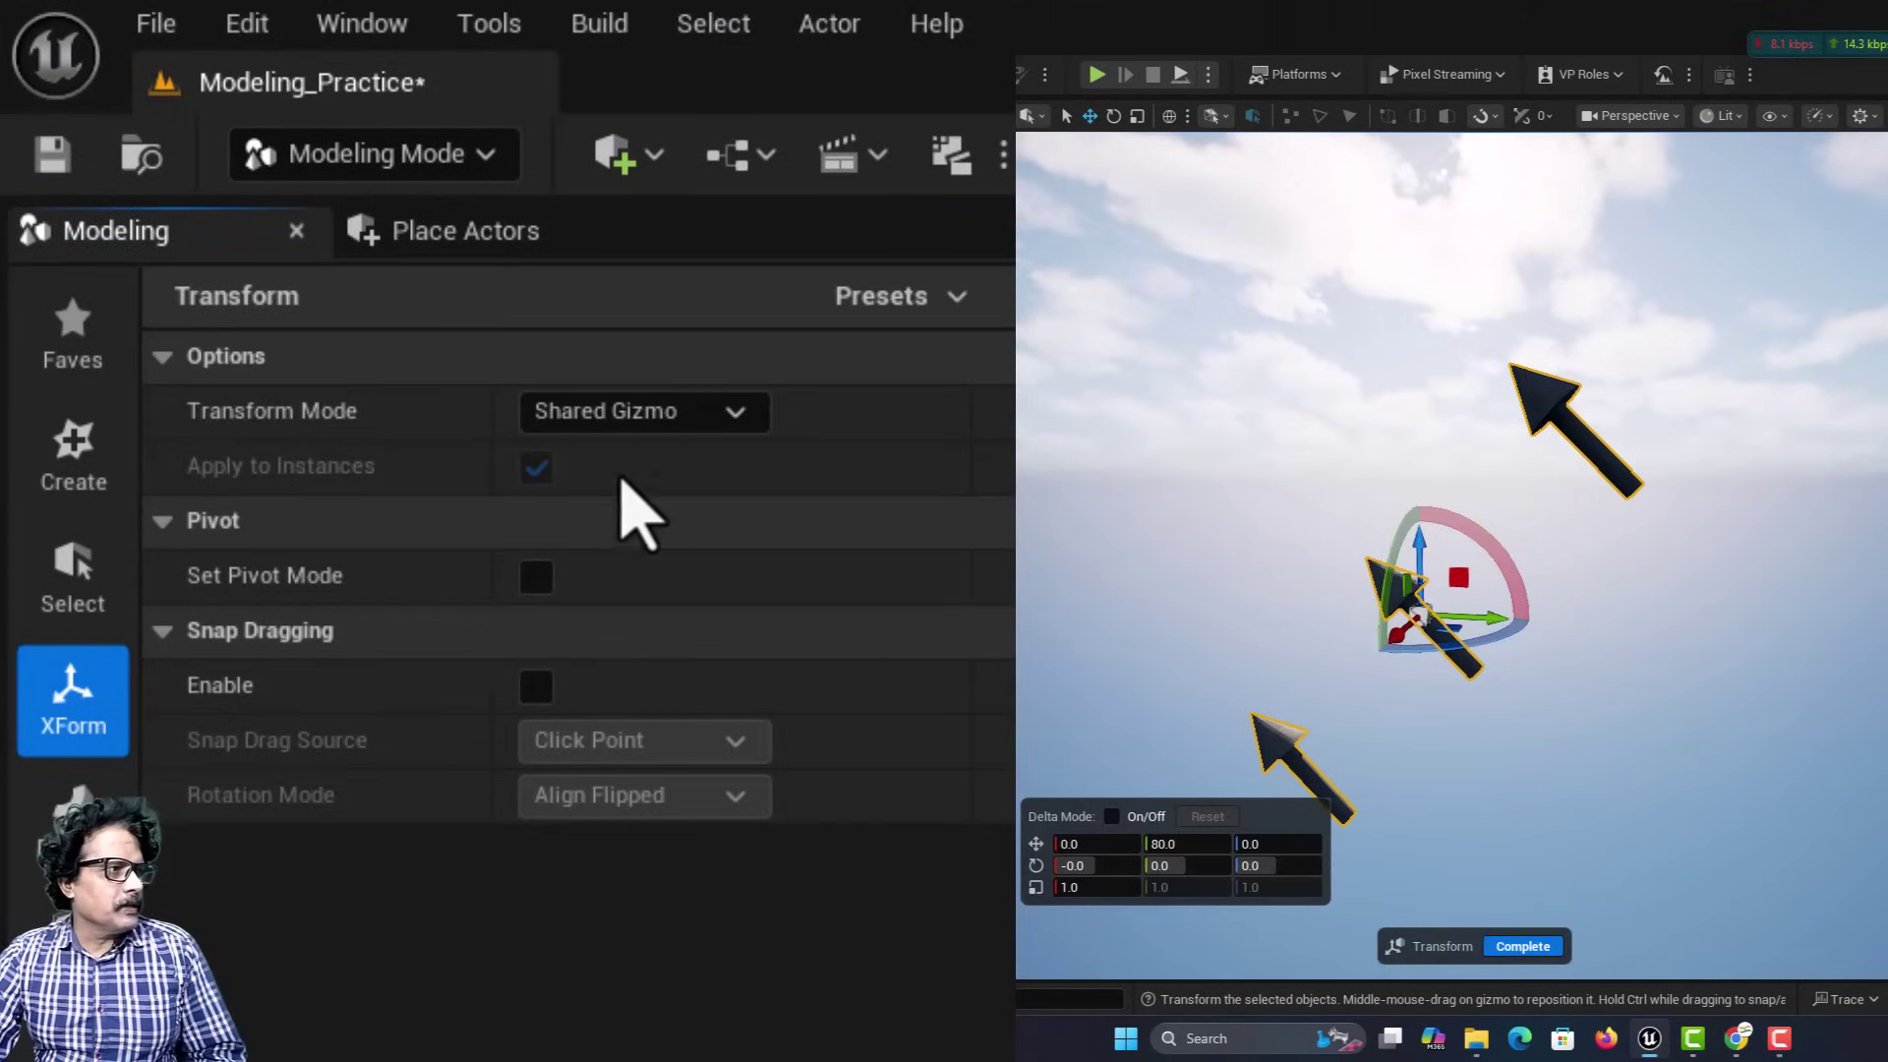
pyautogui.click(622, 430)
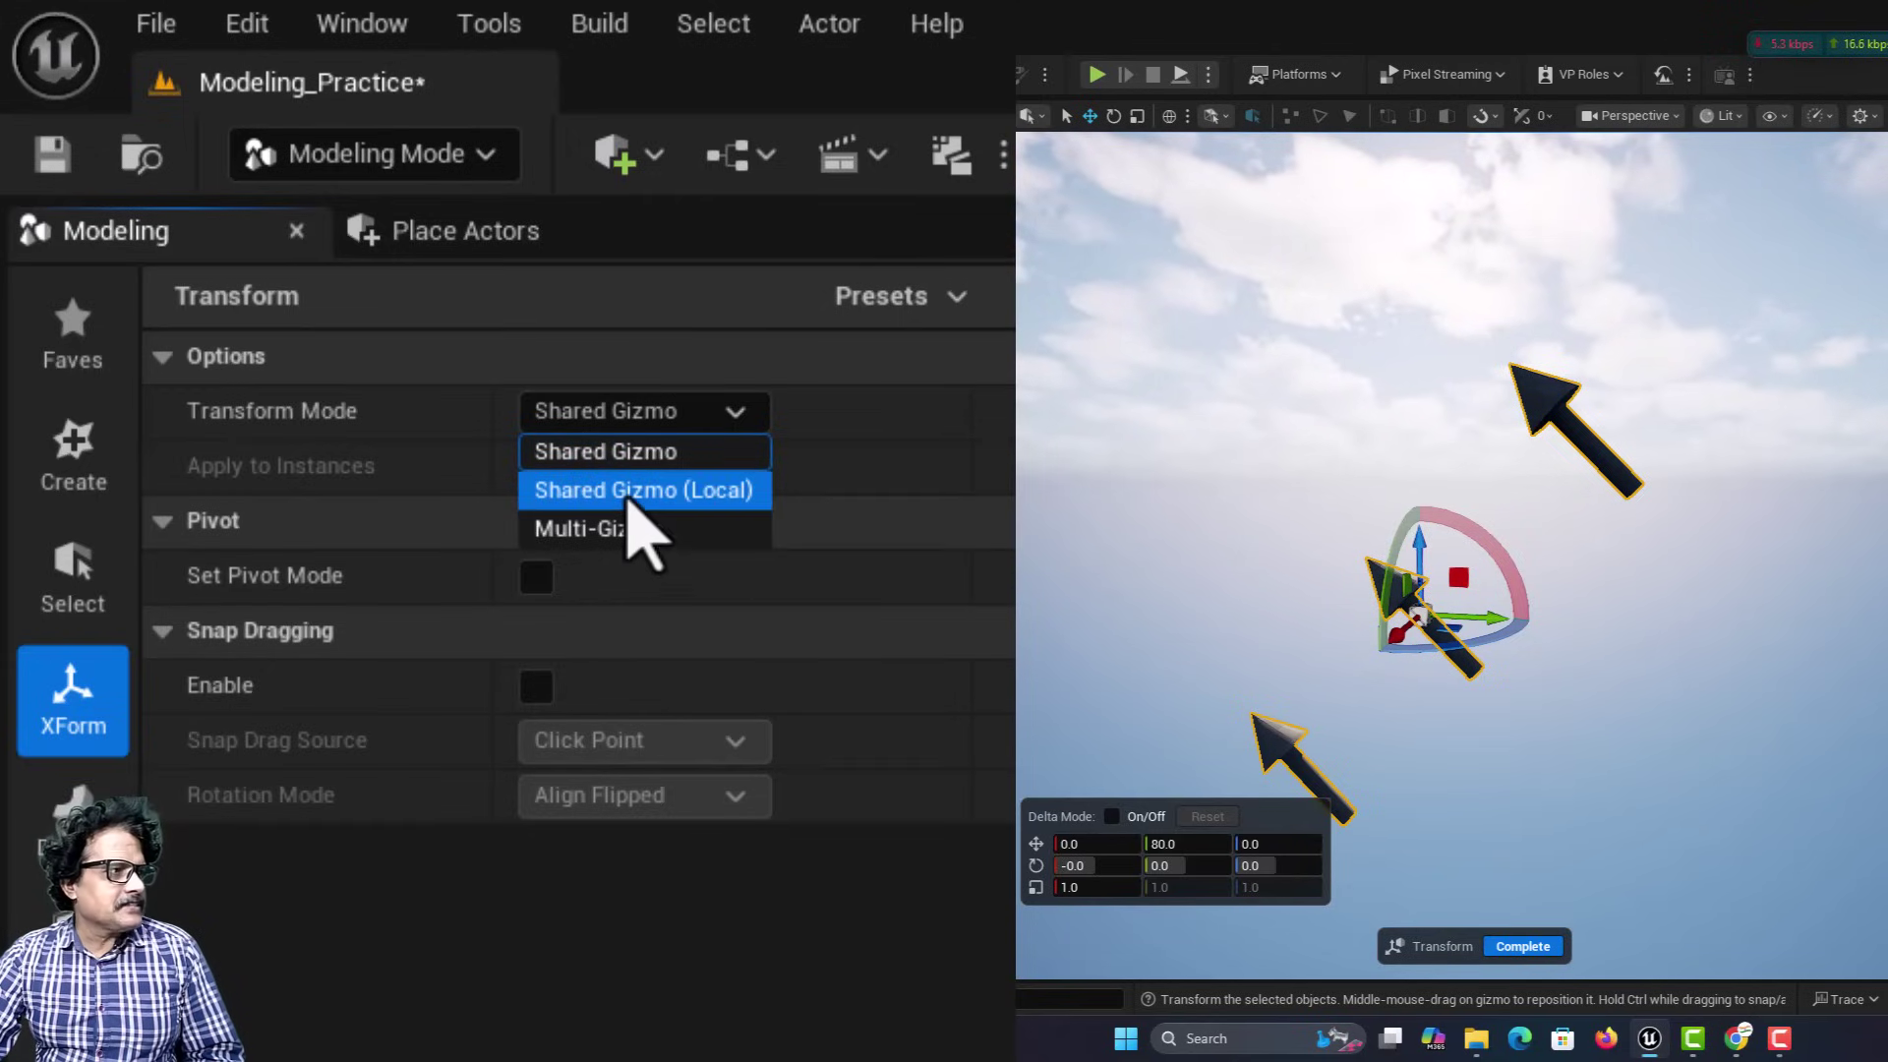
pyautogui.click(630, 491)
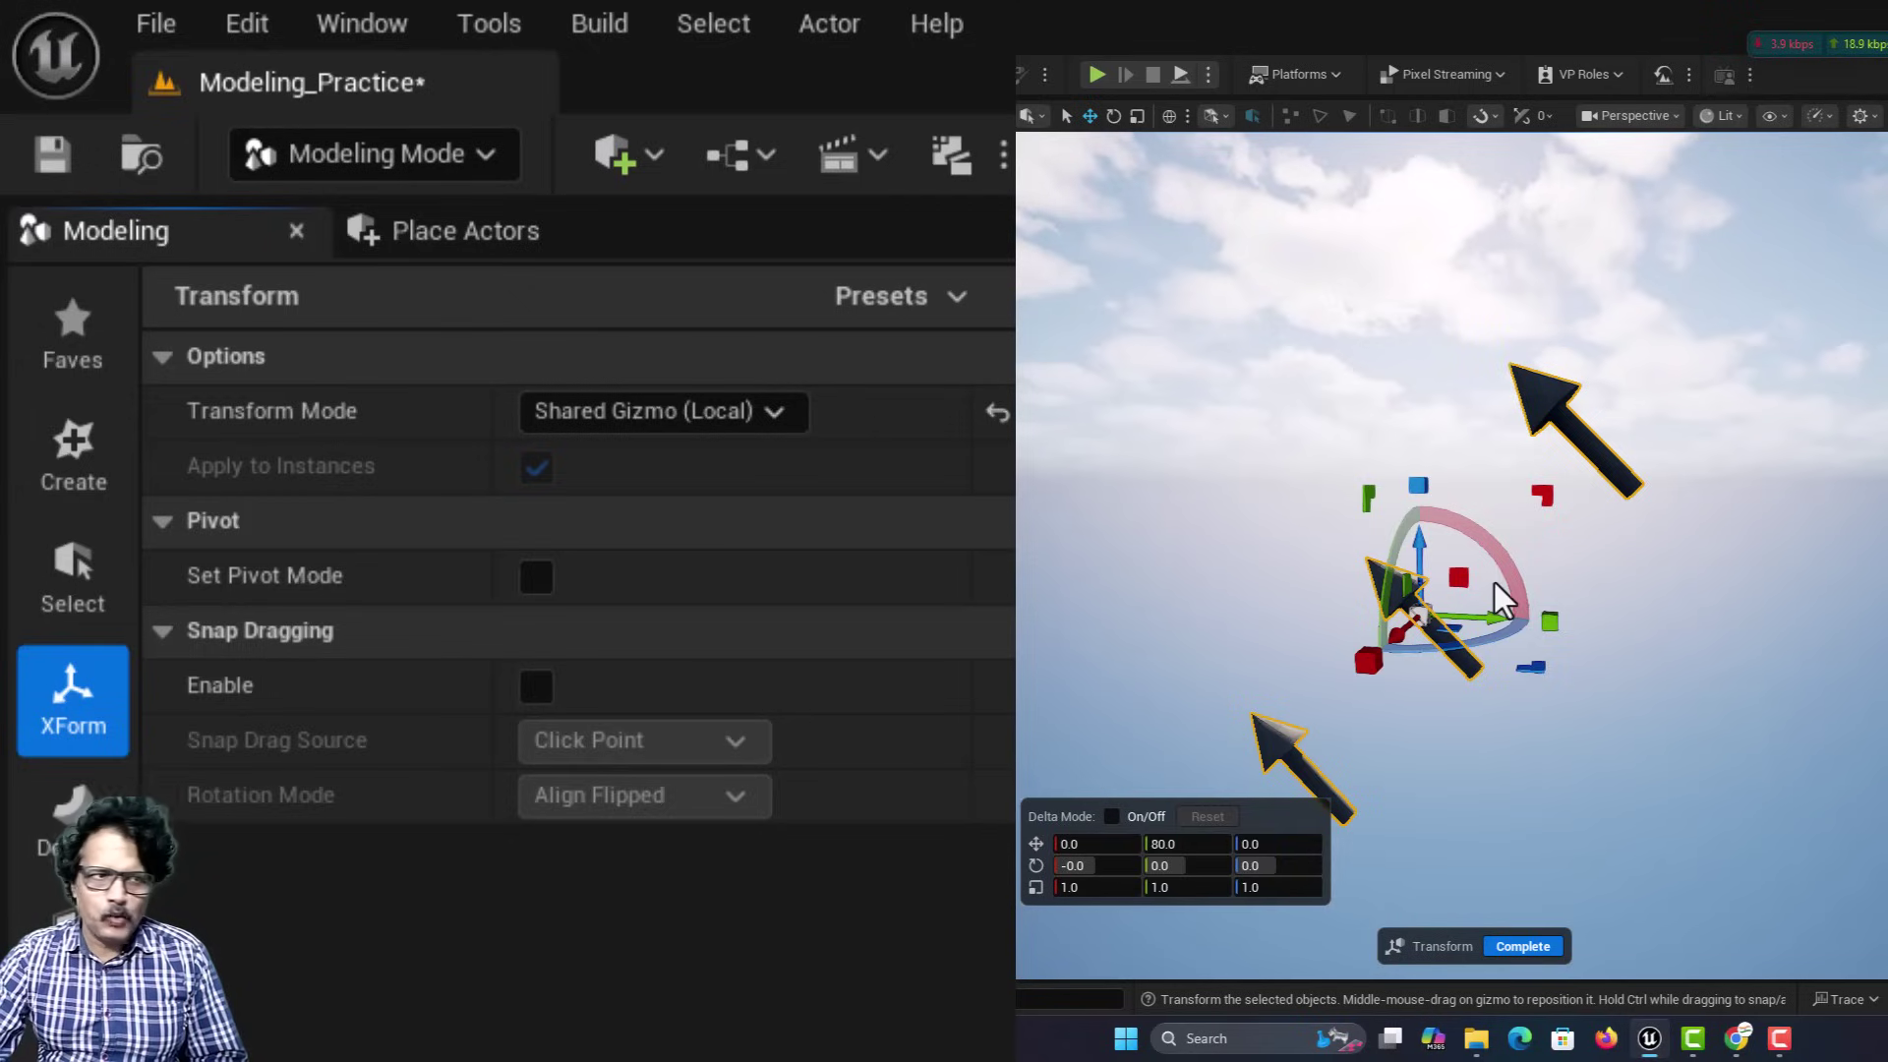
# Rotate the three arrows back and forth about the X axis with the local gizmo, each around its own pivot.
pyautogui.moveTo(1497, 547); pyautogui.dragTo(1481, 547)
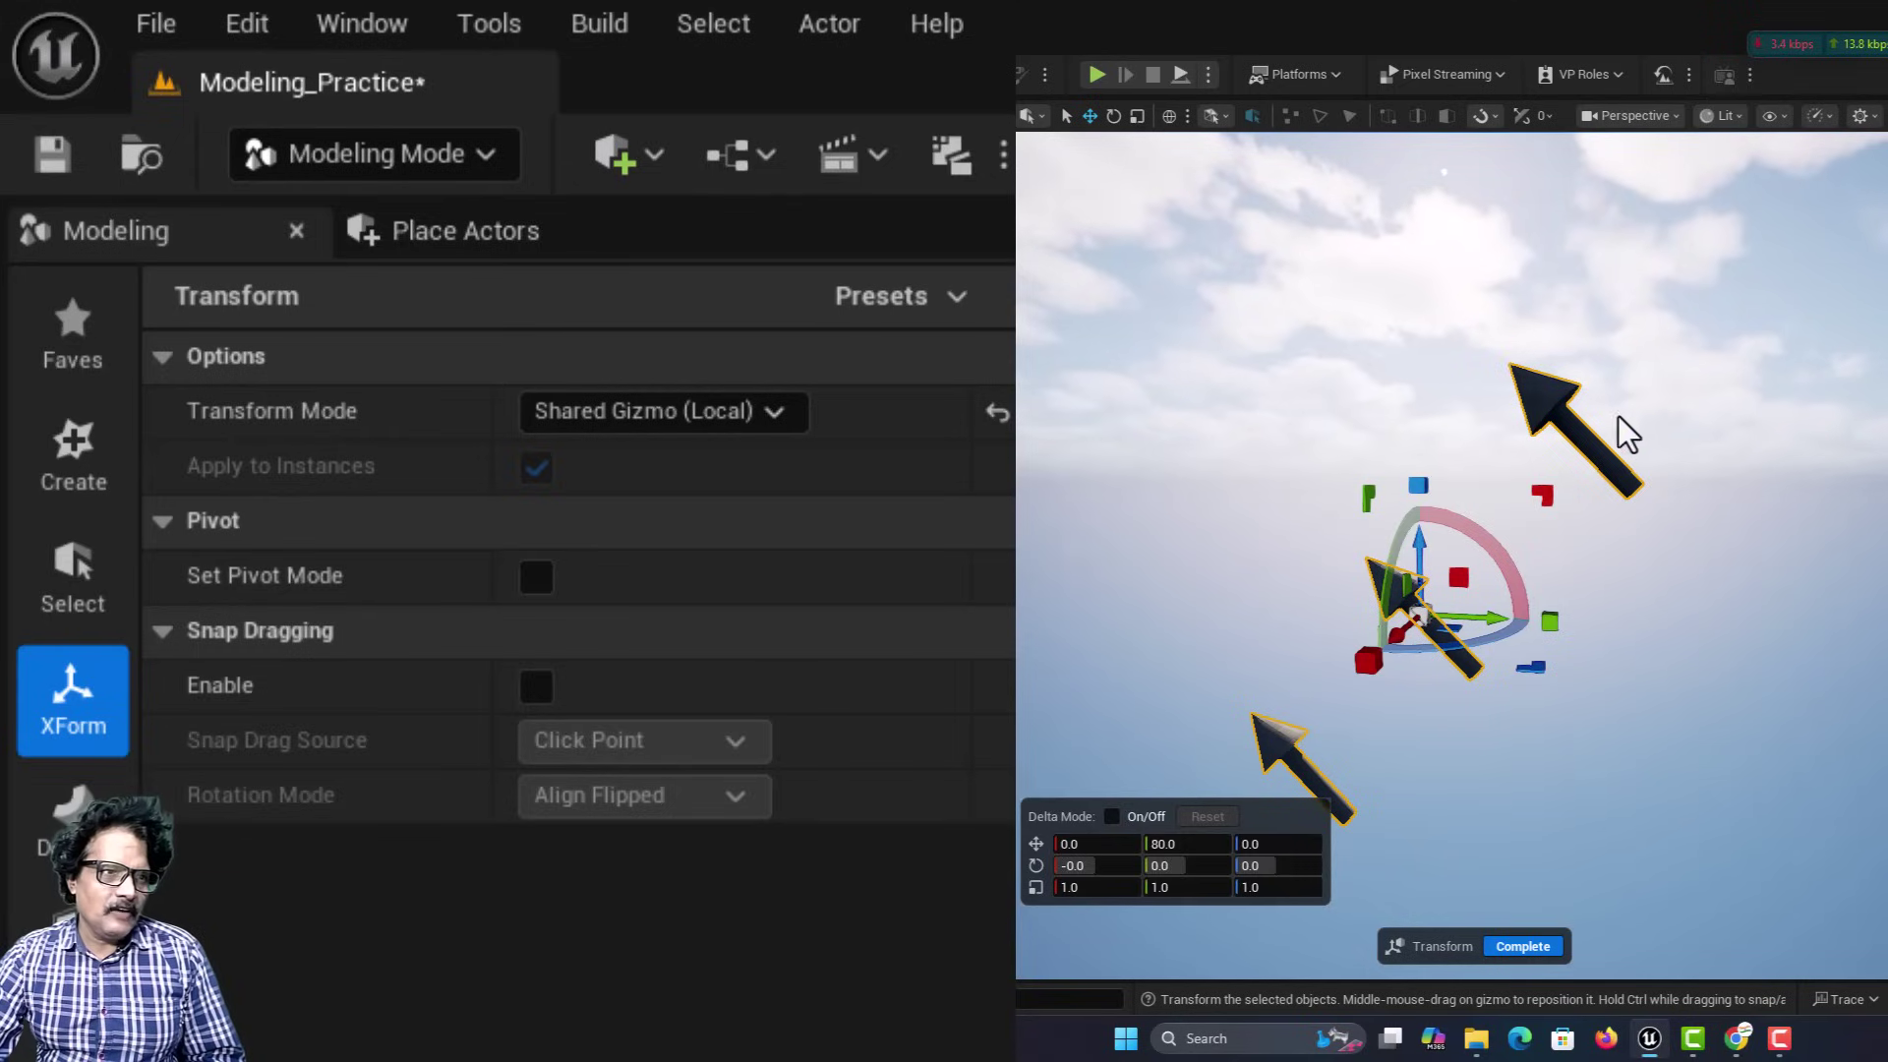
pyautogui.moveTo(1455, 523)
pyautogui.mouseDown()
pyautogui.moveTo(1475, 547)
pyautogui.moveTo(1481, 522)
pyautogui.mouseUp()
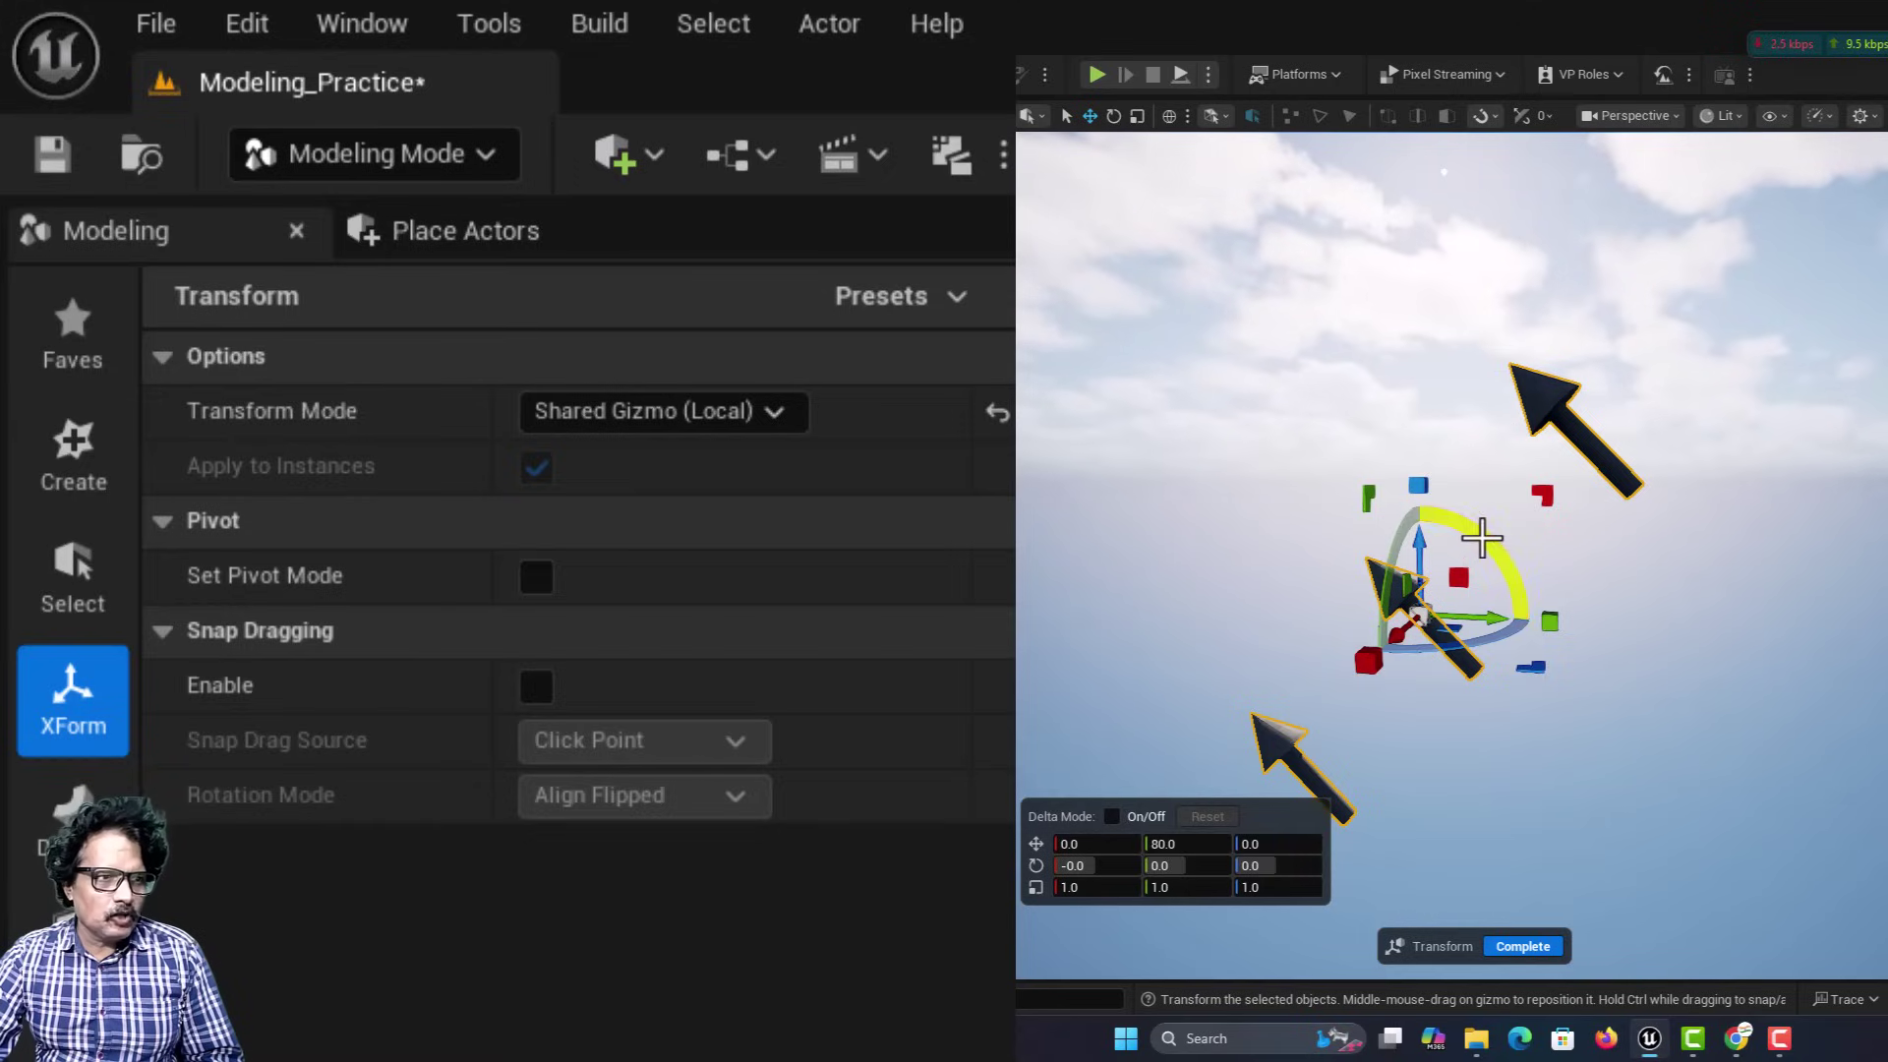
pyautogui.moveTo(1480, 541); pyautogui.dragTo(1500, 573)
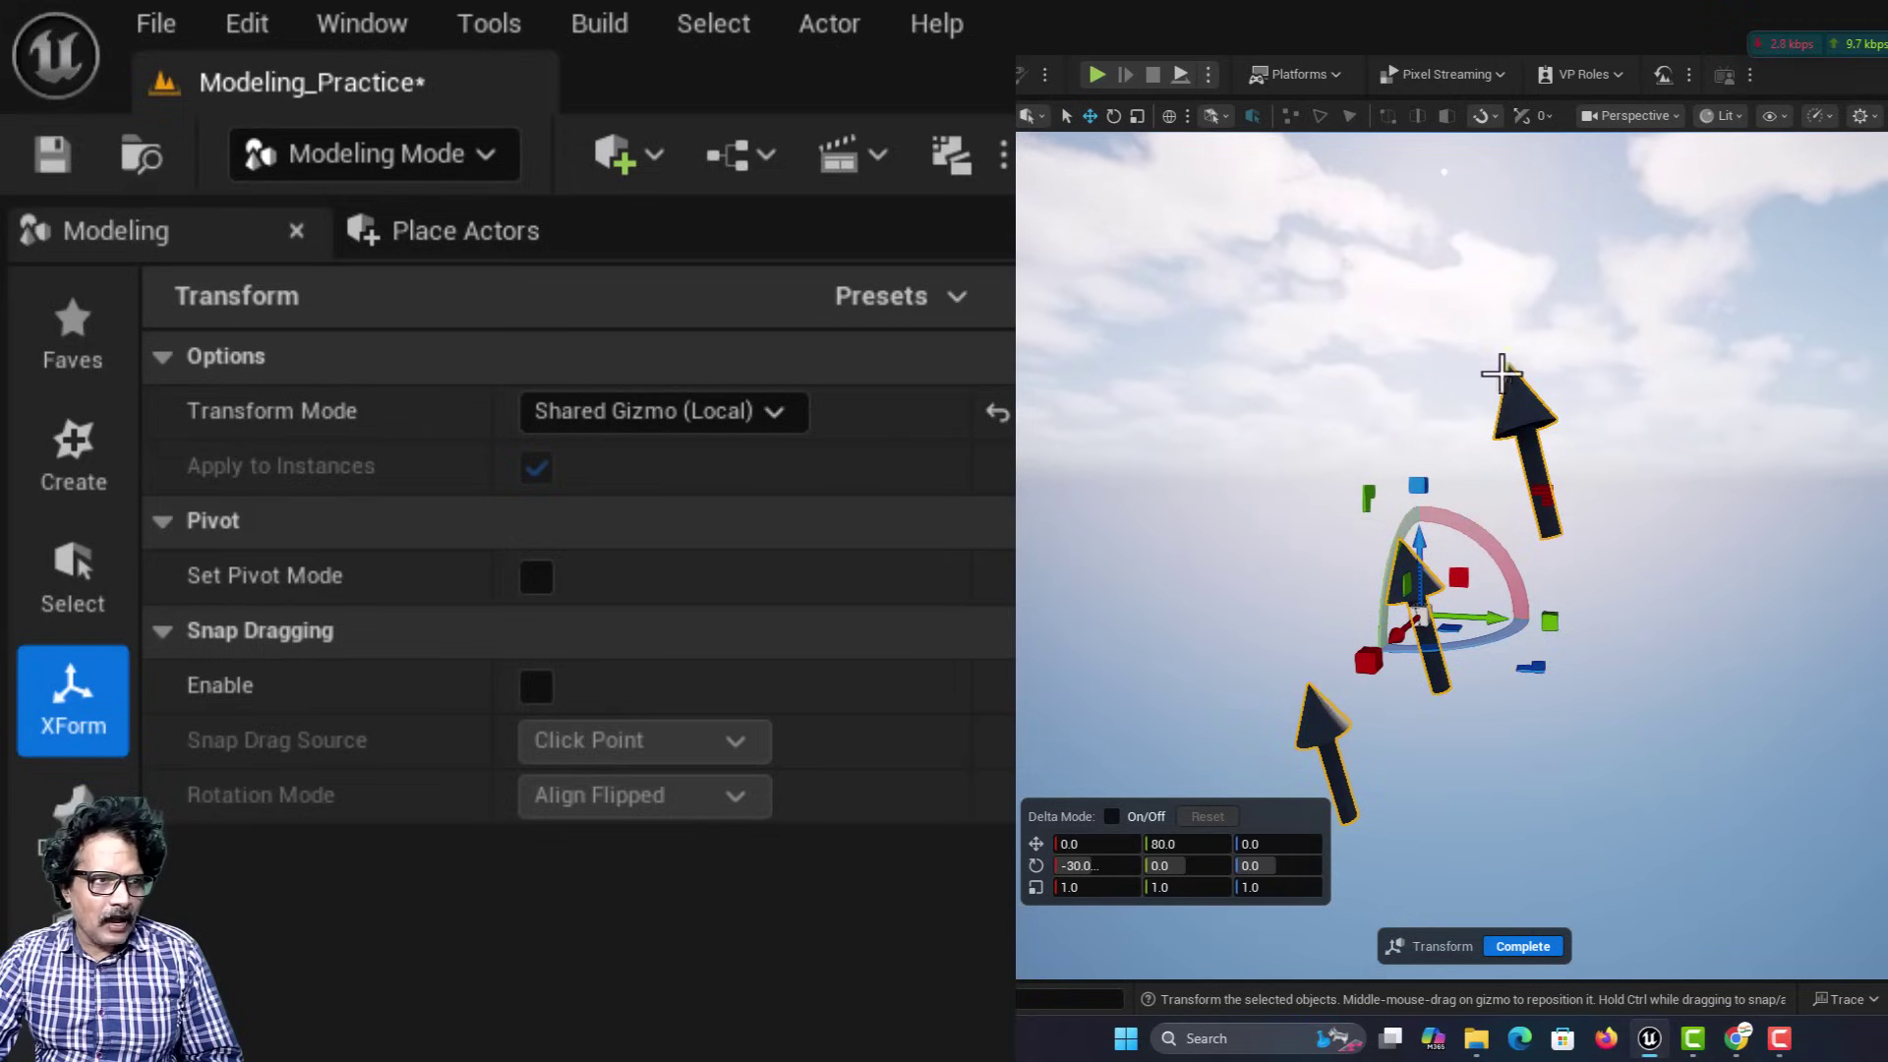
pyautogui.moveTo(1485, 536); pyautogui.dragTo(1441, 521)
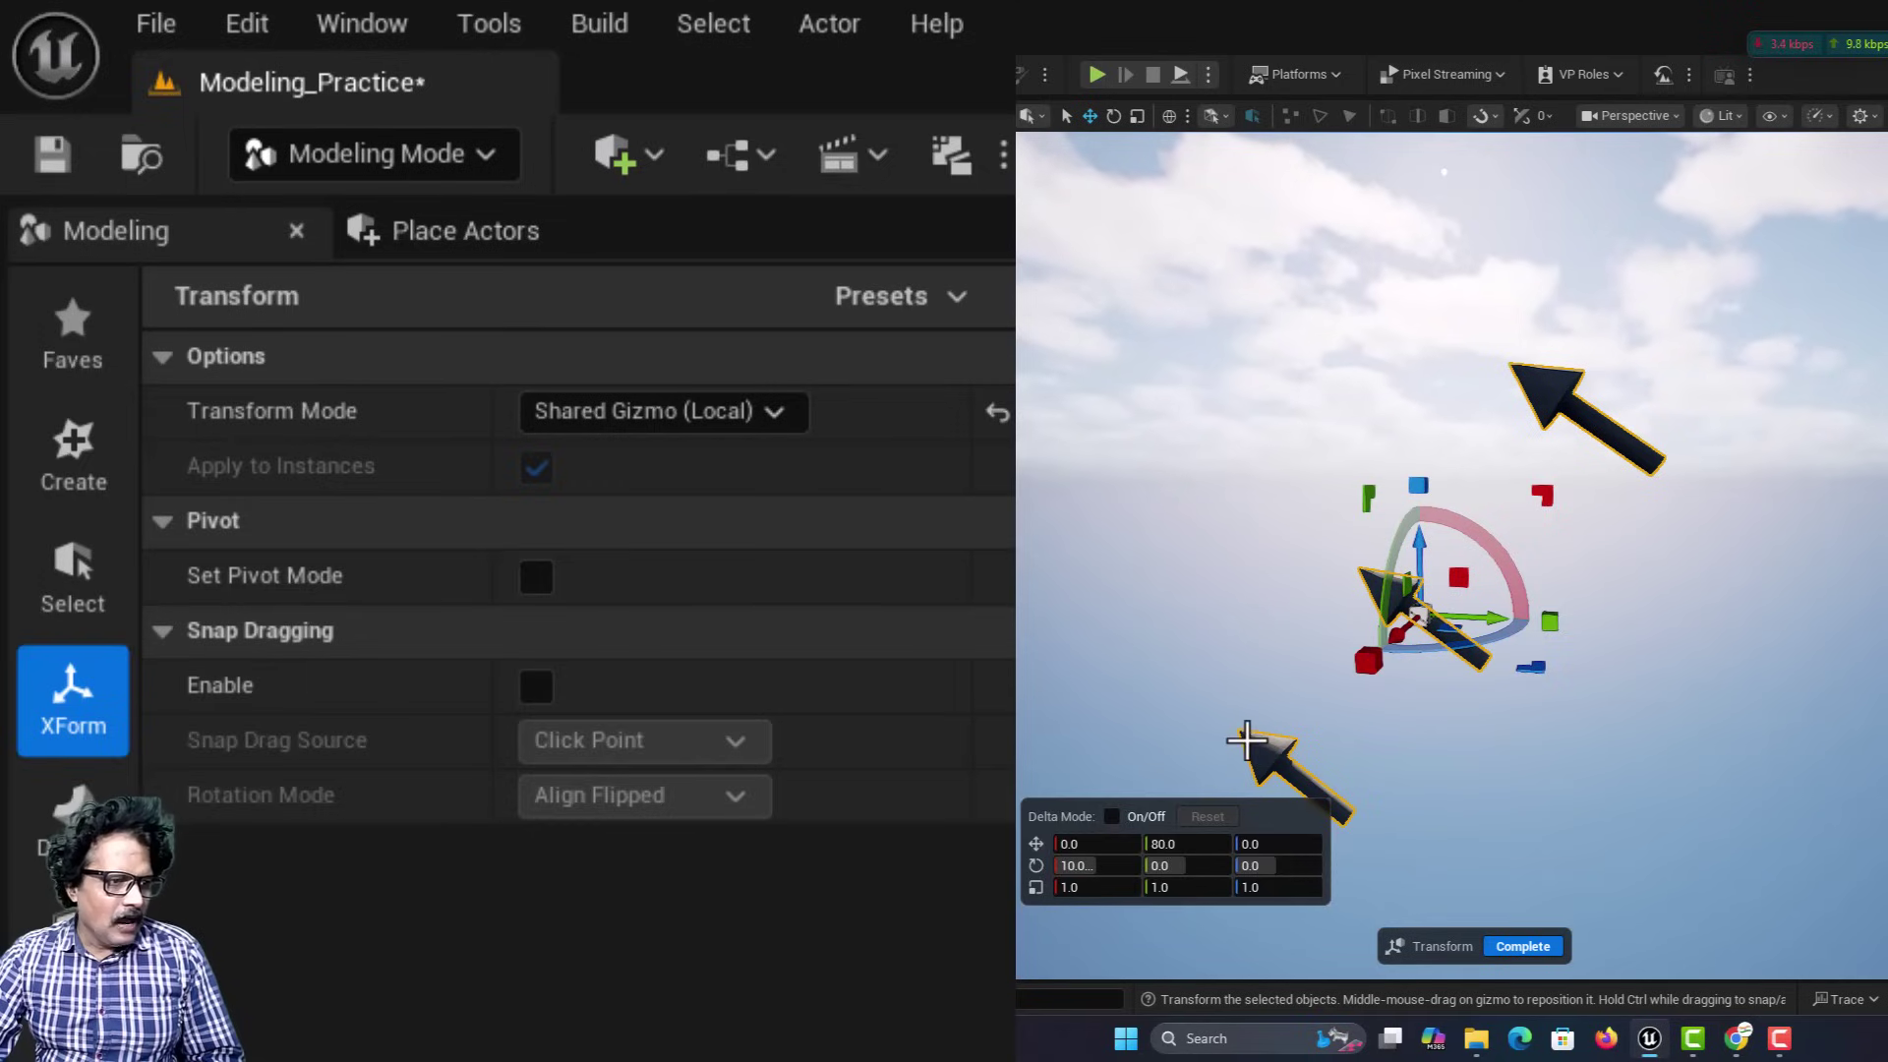
pyautogui.moveTo(1488, 539)
pyautogui.mouseDown()
pyautogui.moveTo(1445, 517)
pyautogui.moveTo(1492, 546)
pyautogui.moveTo(1525, 657)
pyautogui.moveTo(1463, 534)
pyautogui.mouseUp()
# Set the X rotation of the three arrows to -45°.
pyautogui.click(1448, 916)
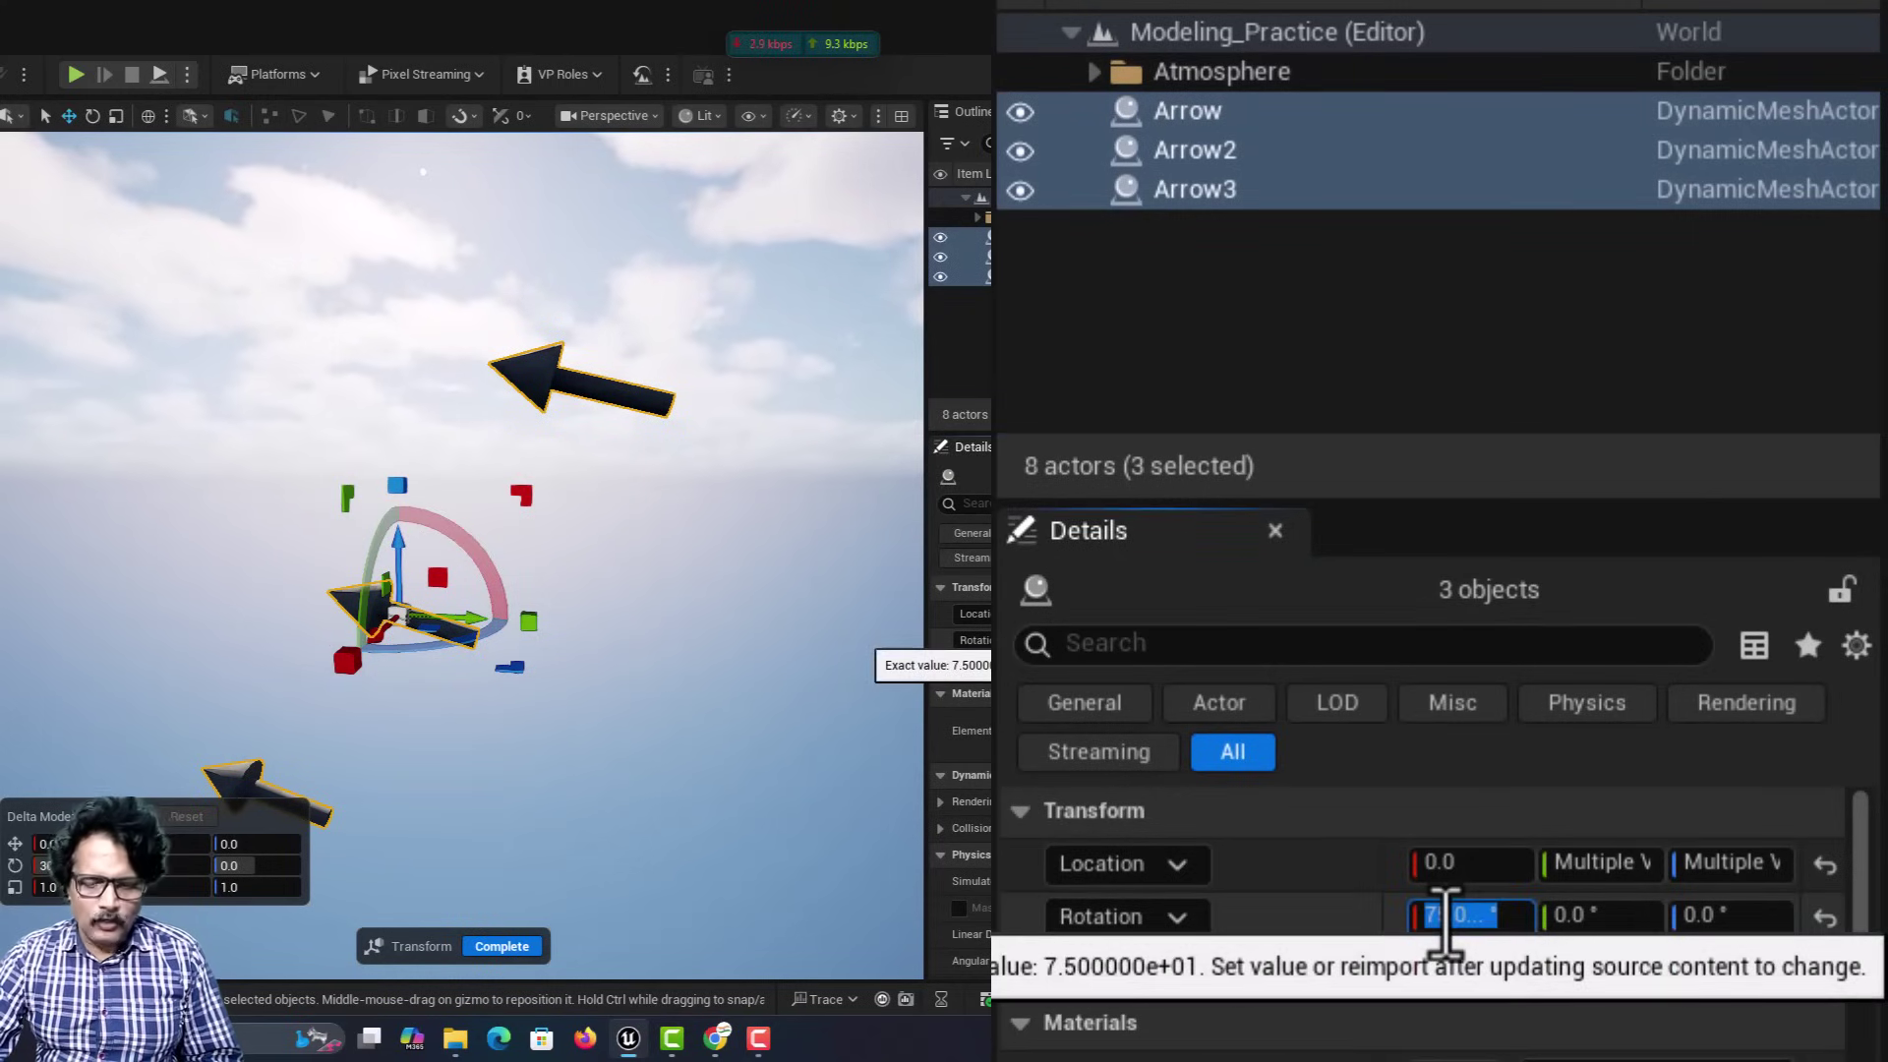
pyautogui.write('-45')
pyautogui.press('Return')
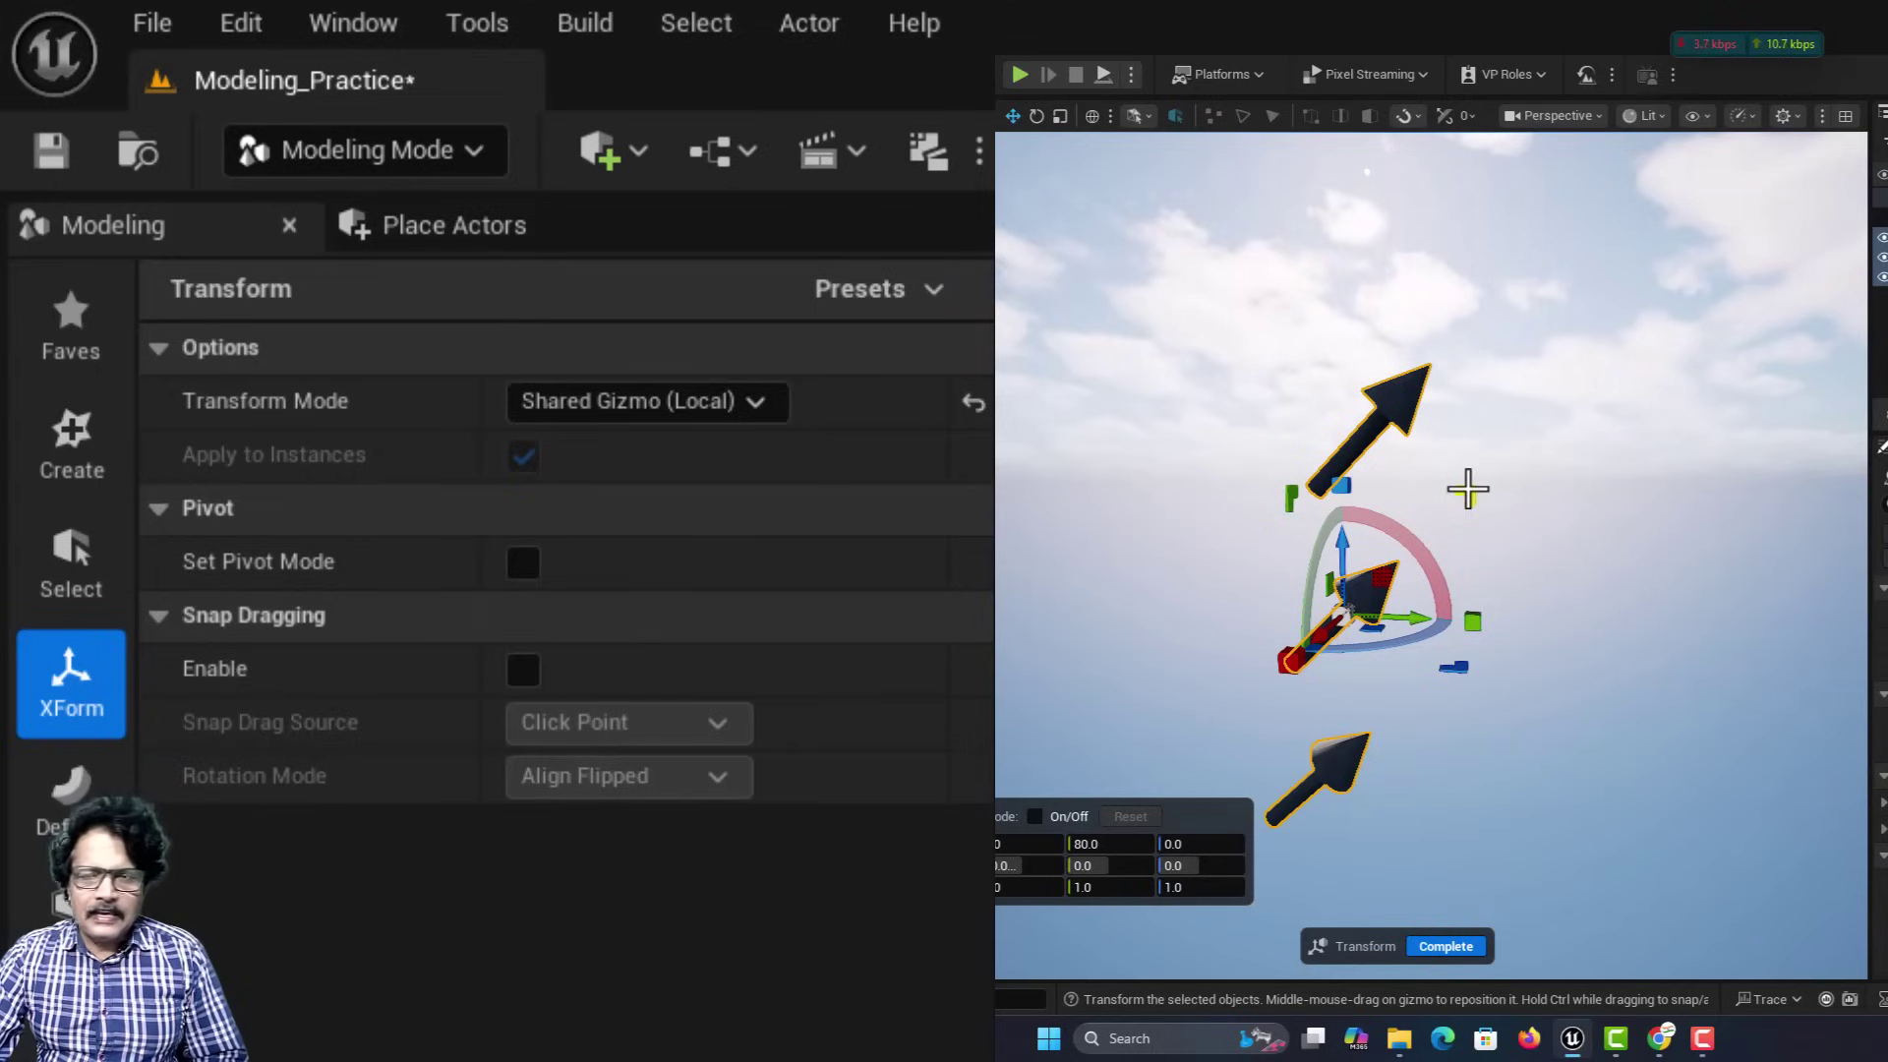
# Scale the three arrows uniformly to 2.5 with the local gizmo, complete the tool and undo the transform.
pyautogui.moveTo(1467, 489); pyautogui.dragTo(1534, 528)
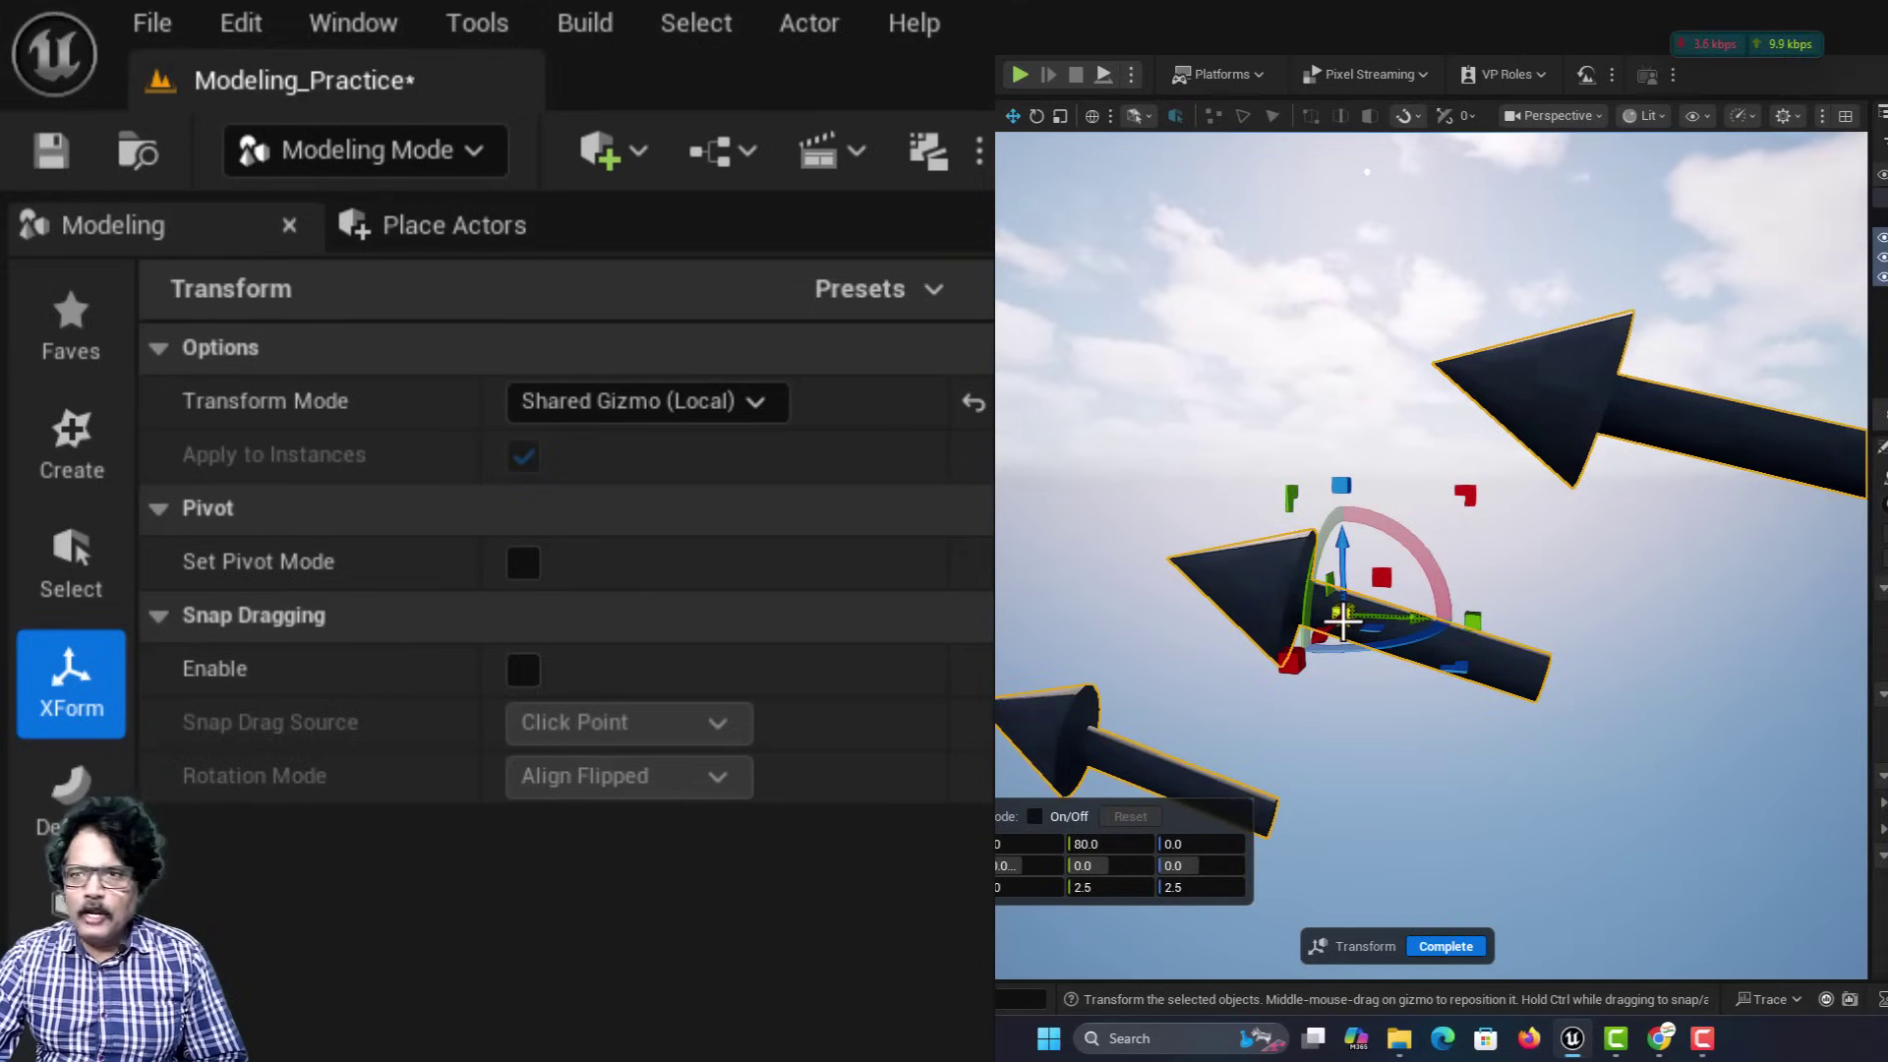
pyautogui.click(1459, 948)
pyautogui.click(231, 28)
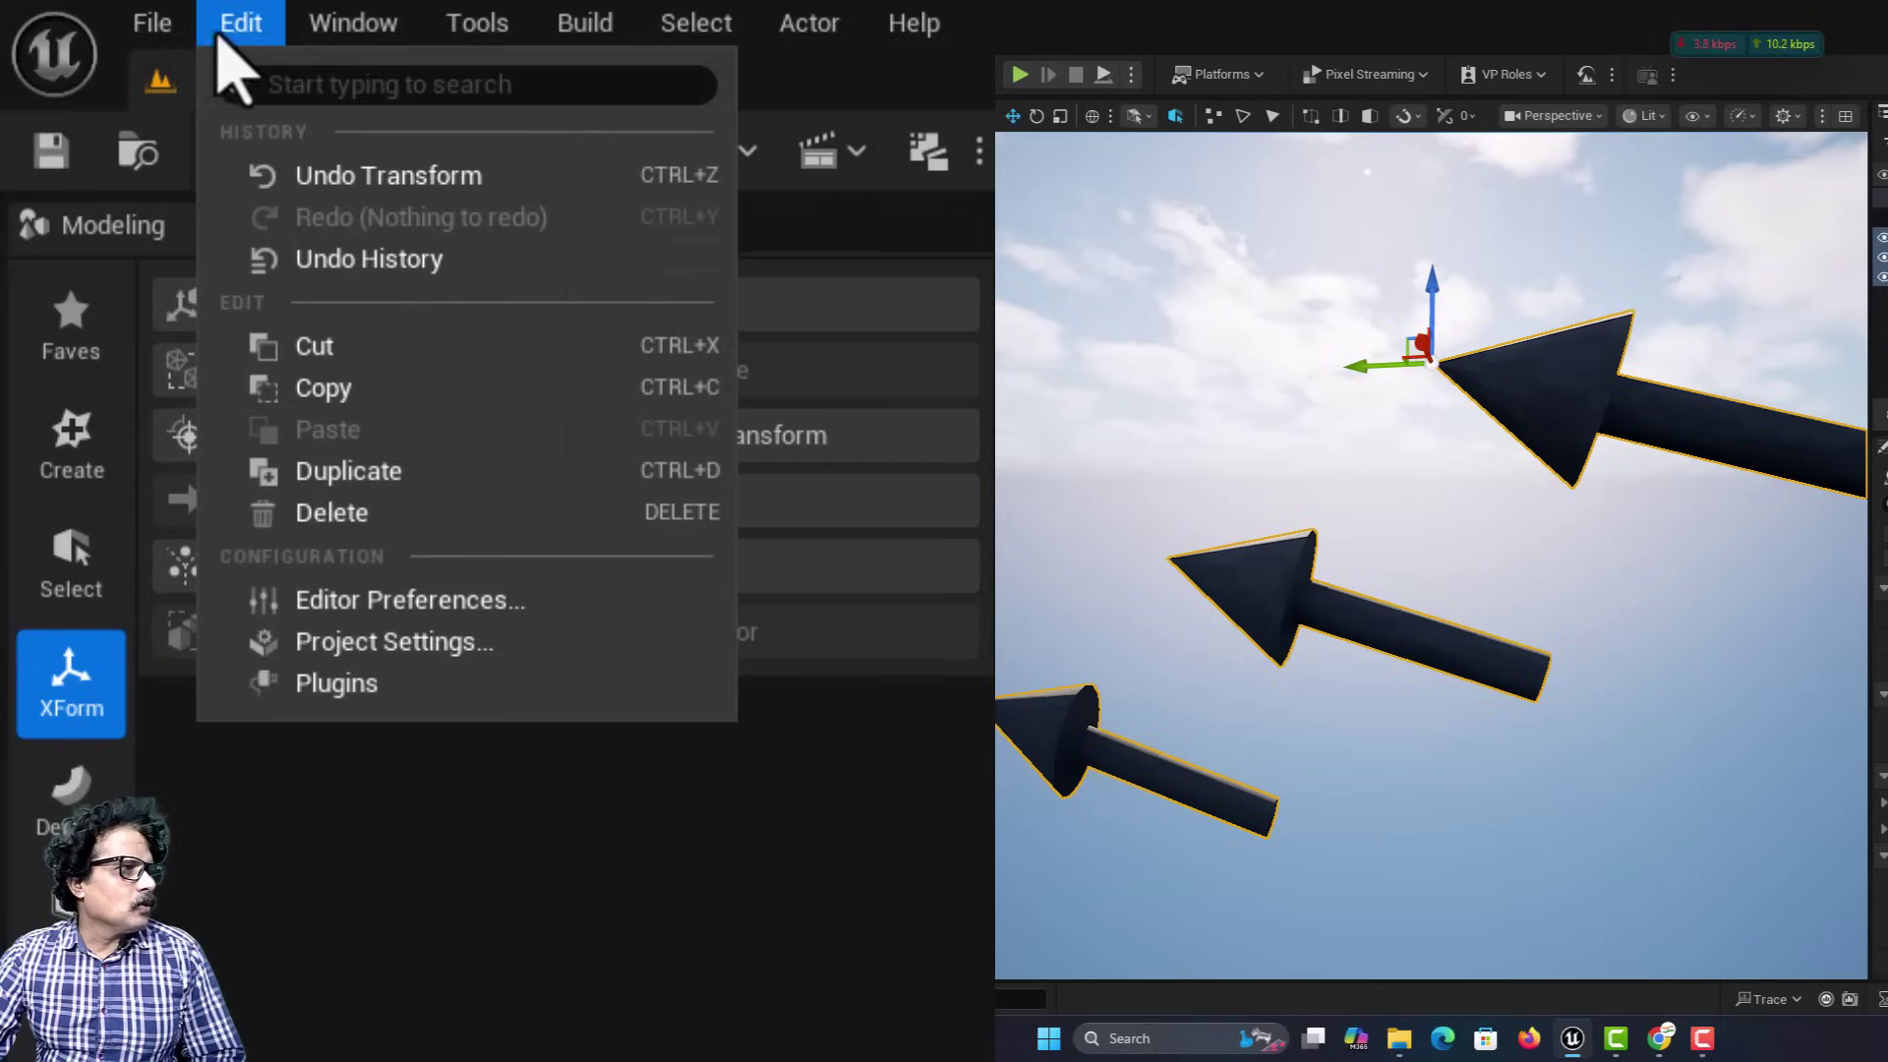
pyautogui.click(271, 175)
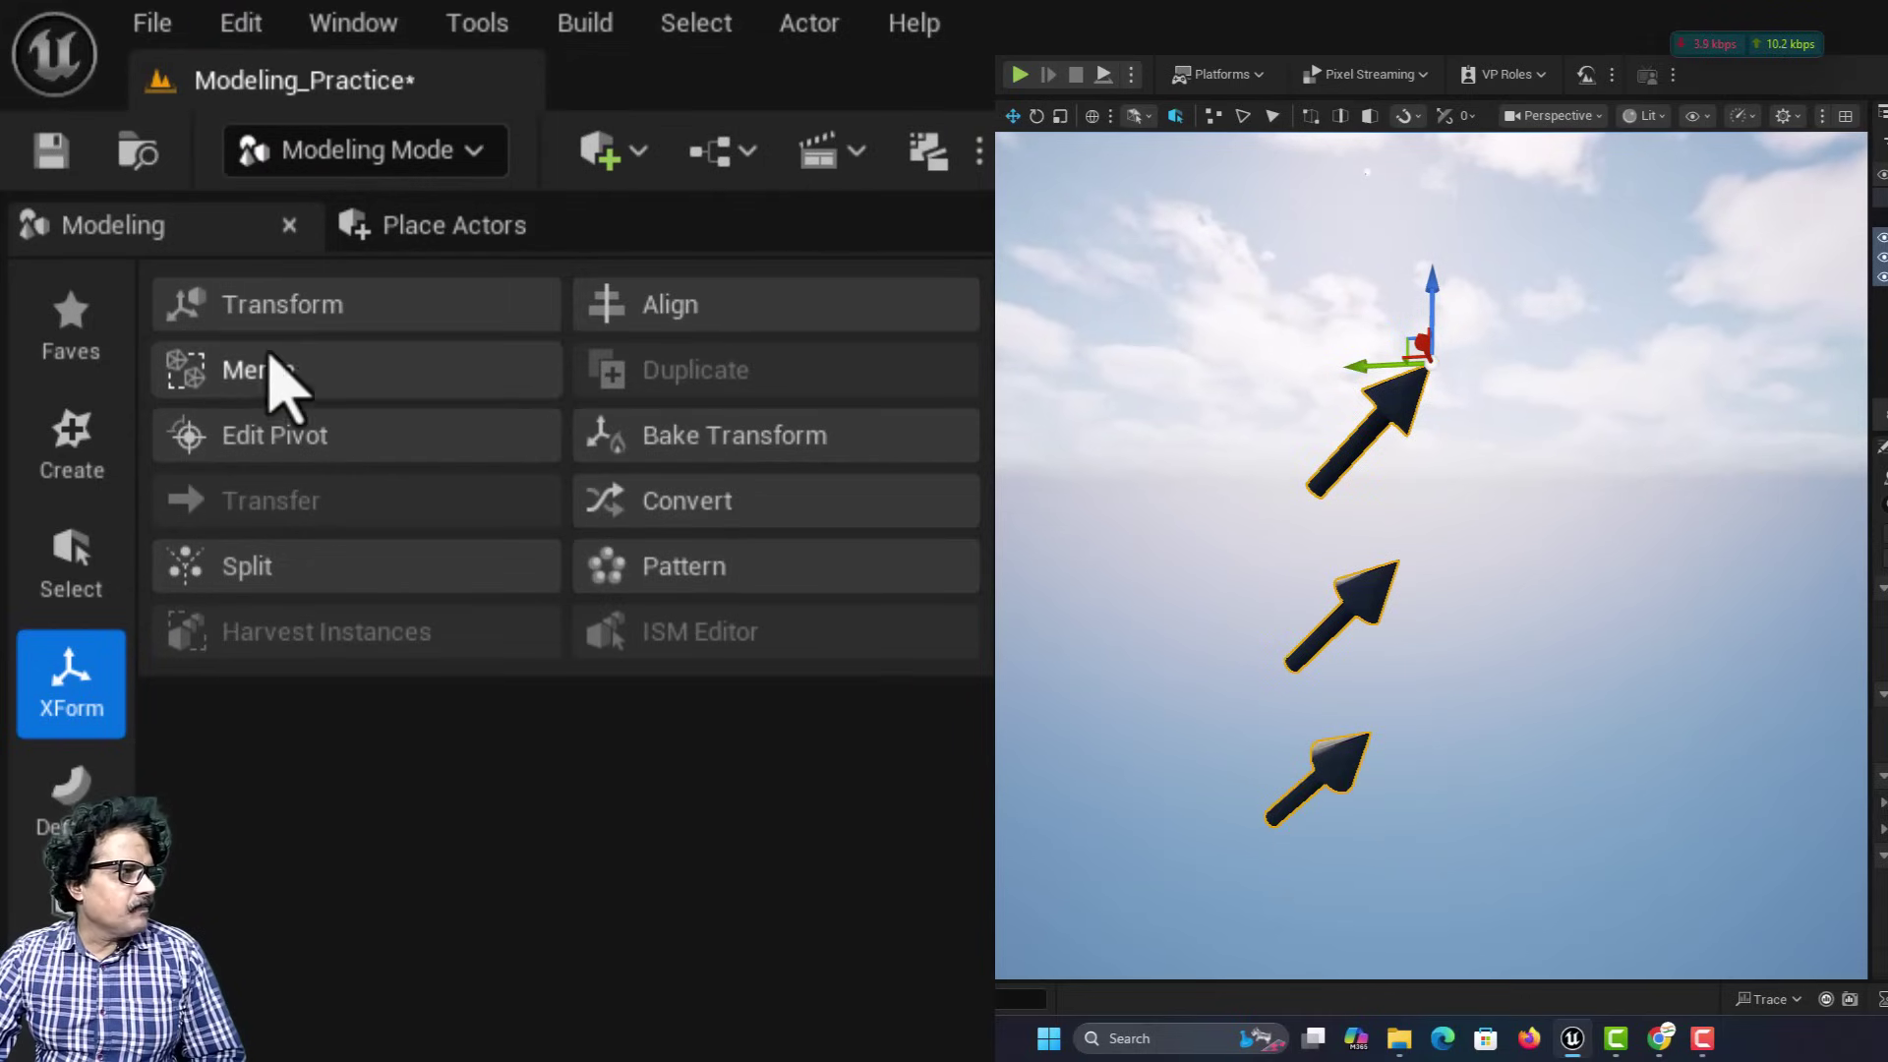
# Scale the three arrows up in Shared Gizmo mode of the Transform tool, complete the tool and undo the scaling.
pyautogui.click(290, 307)
pyautogui.click(679, 402)
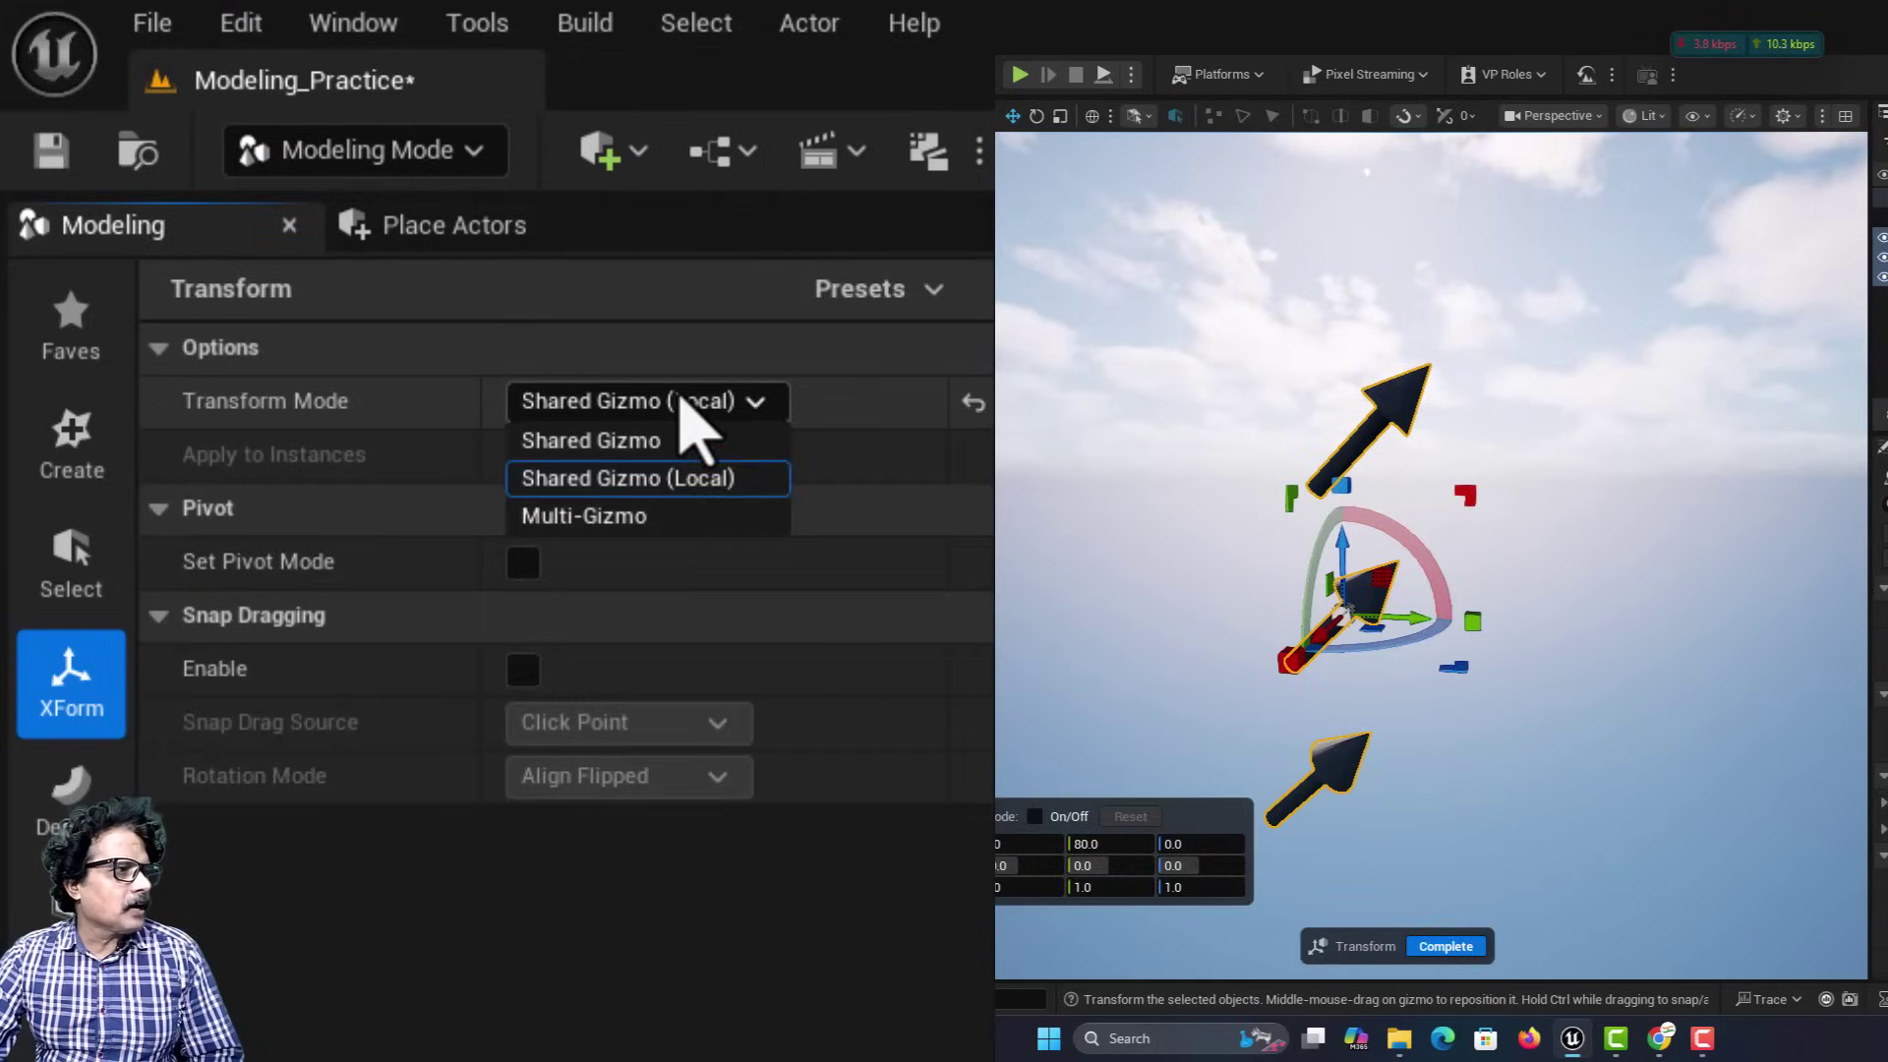
pyautogui.click(681, 443)
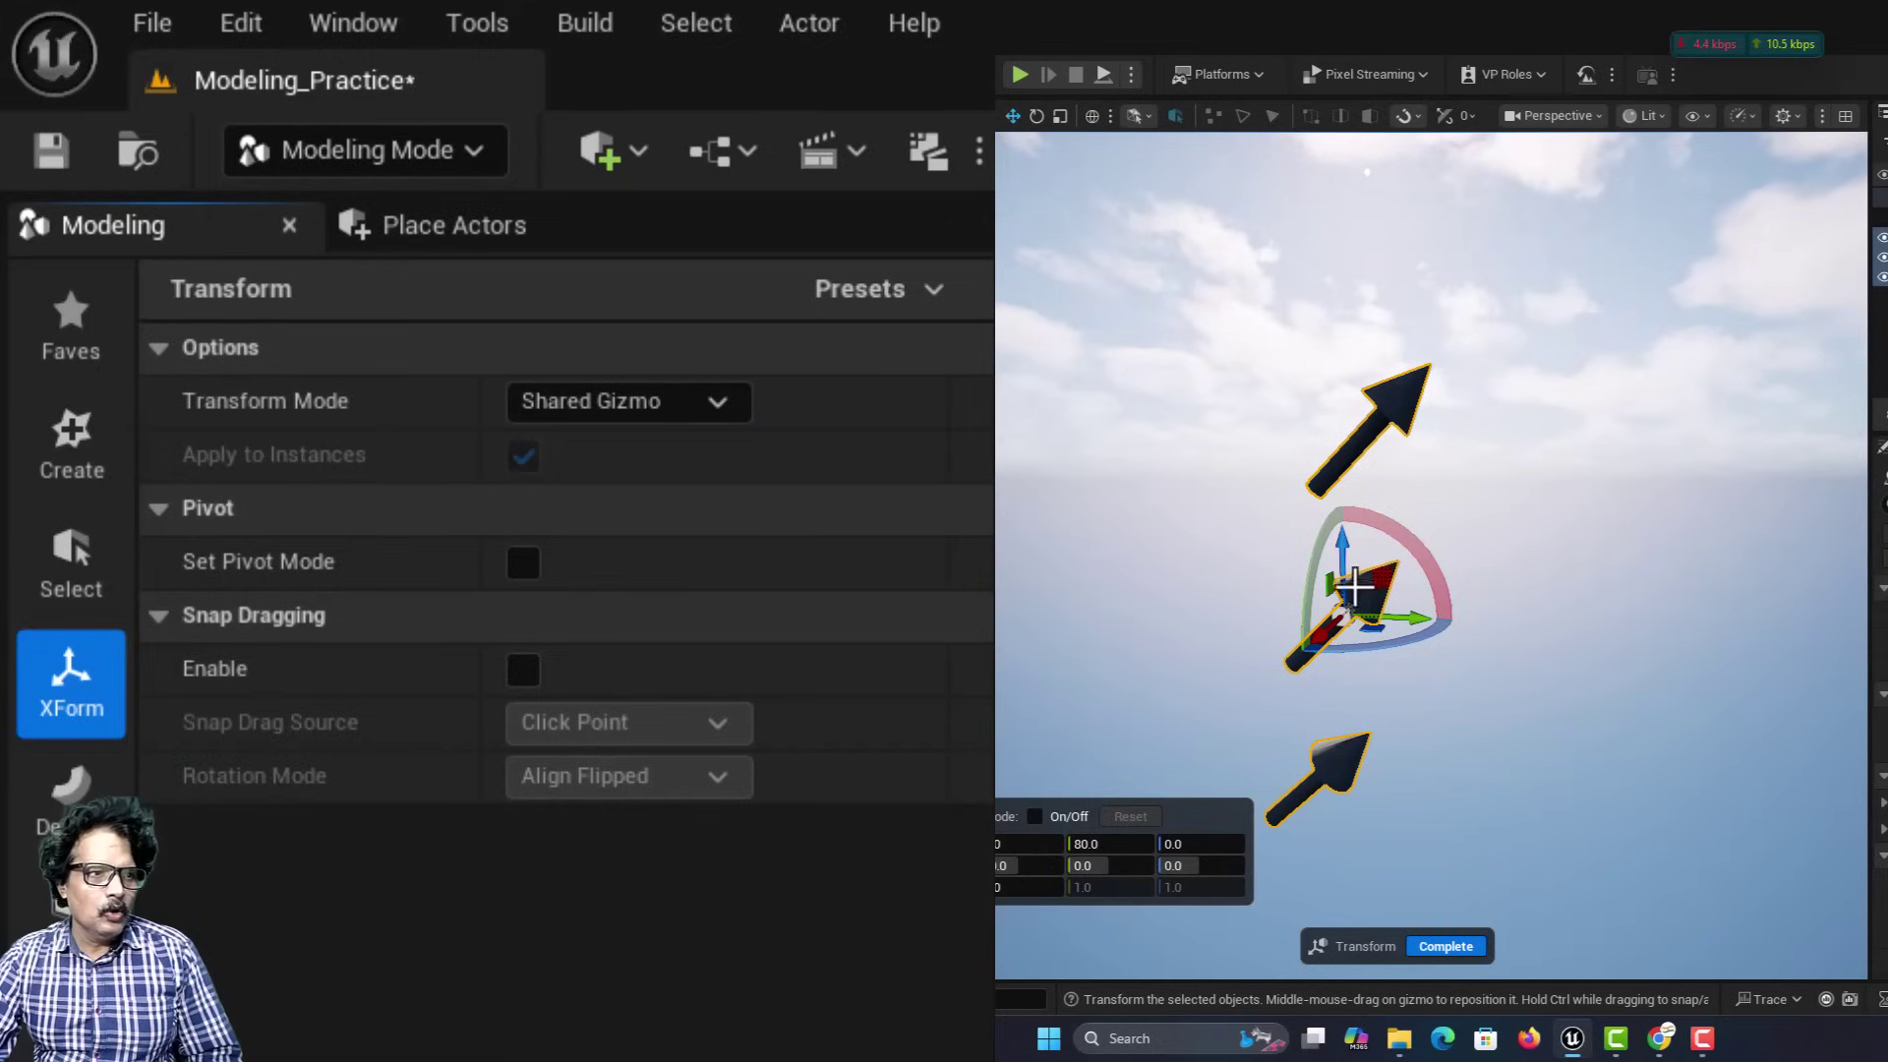
pyautogui.moveTo(1380, 586); pyautogui.dragTo(1419, 766)
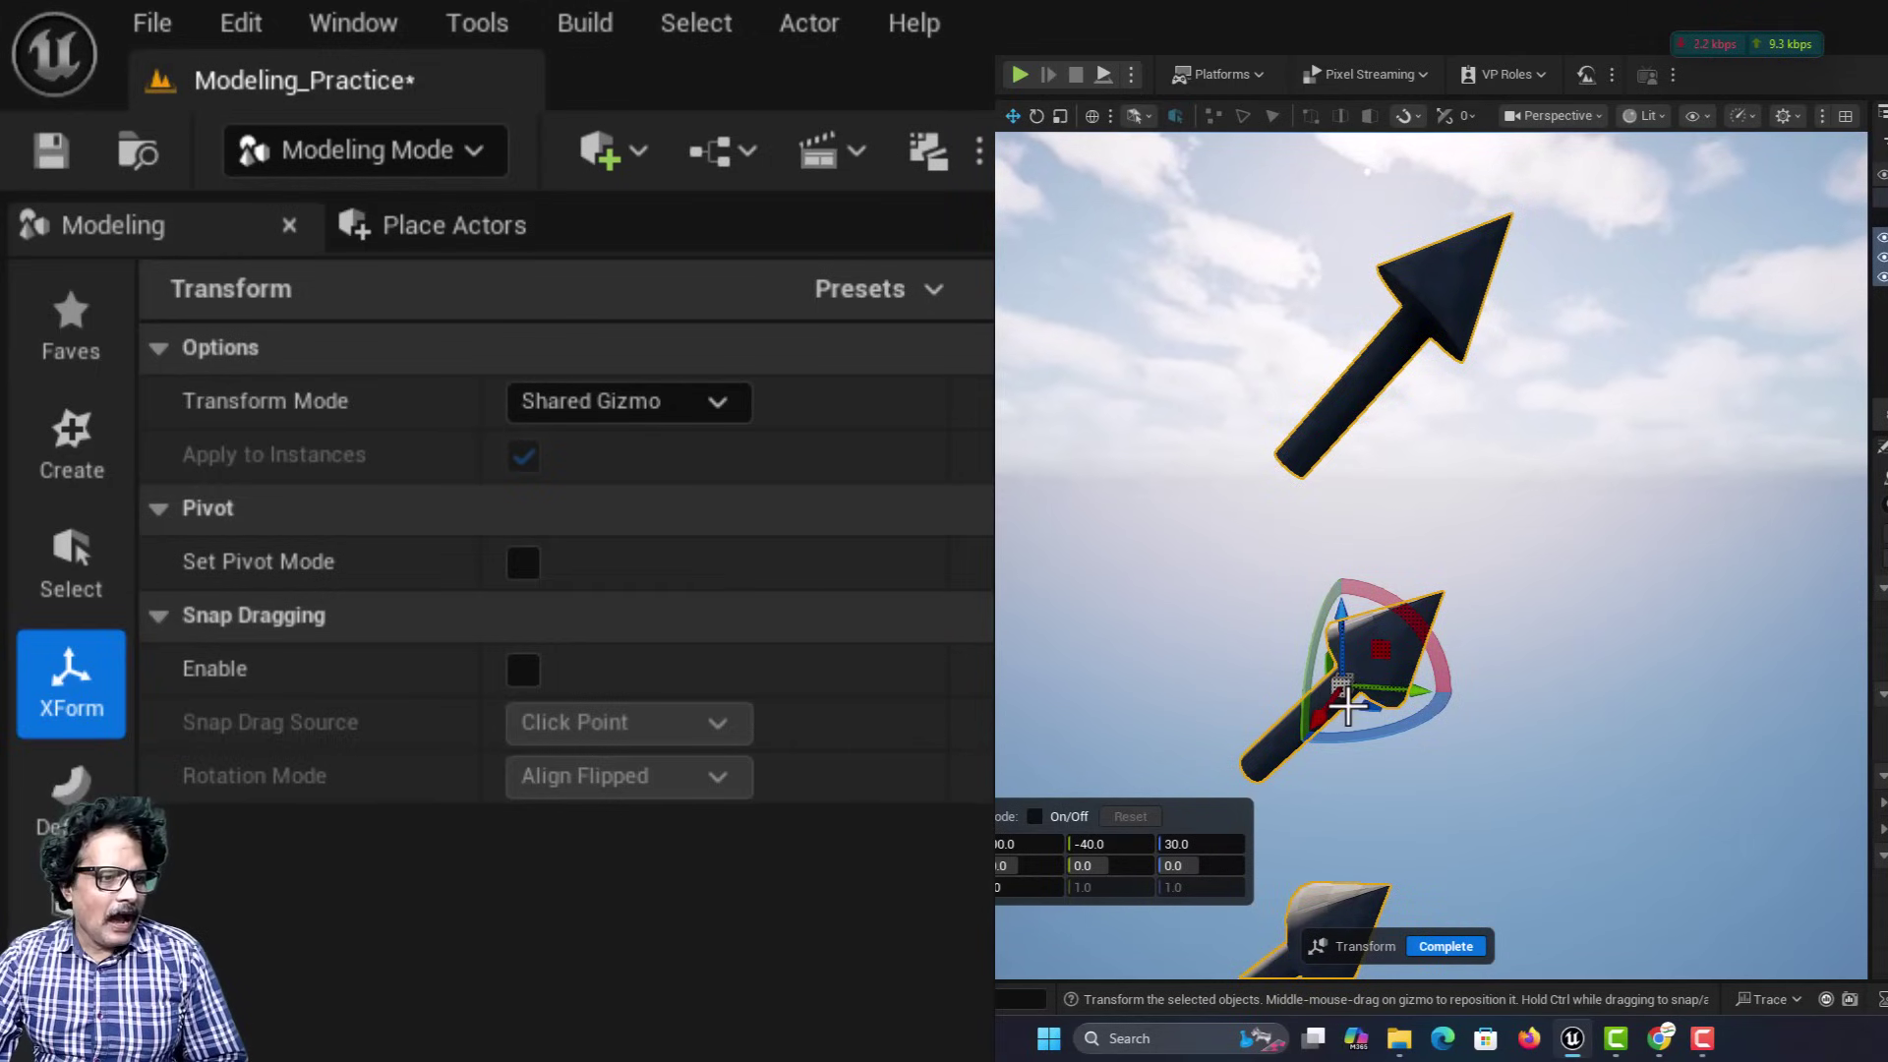
pyautogui.click(1464, 949)
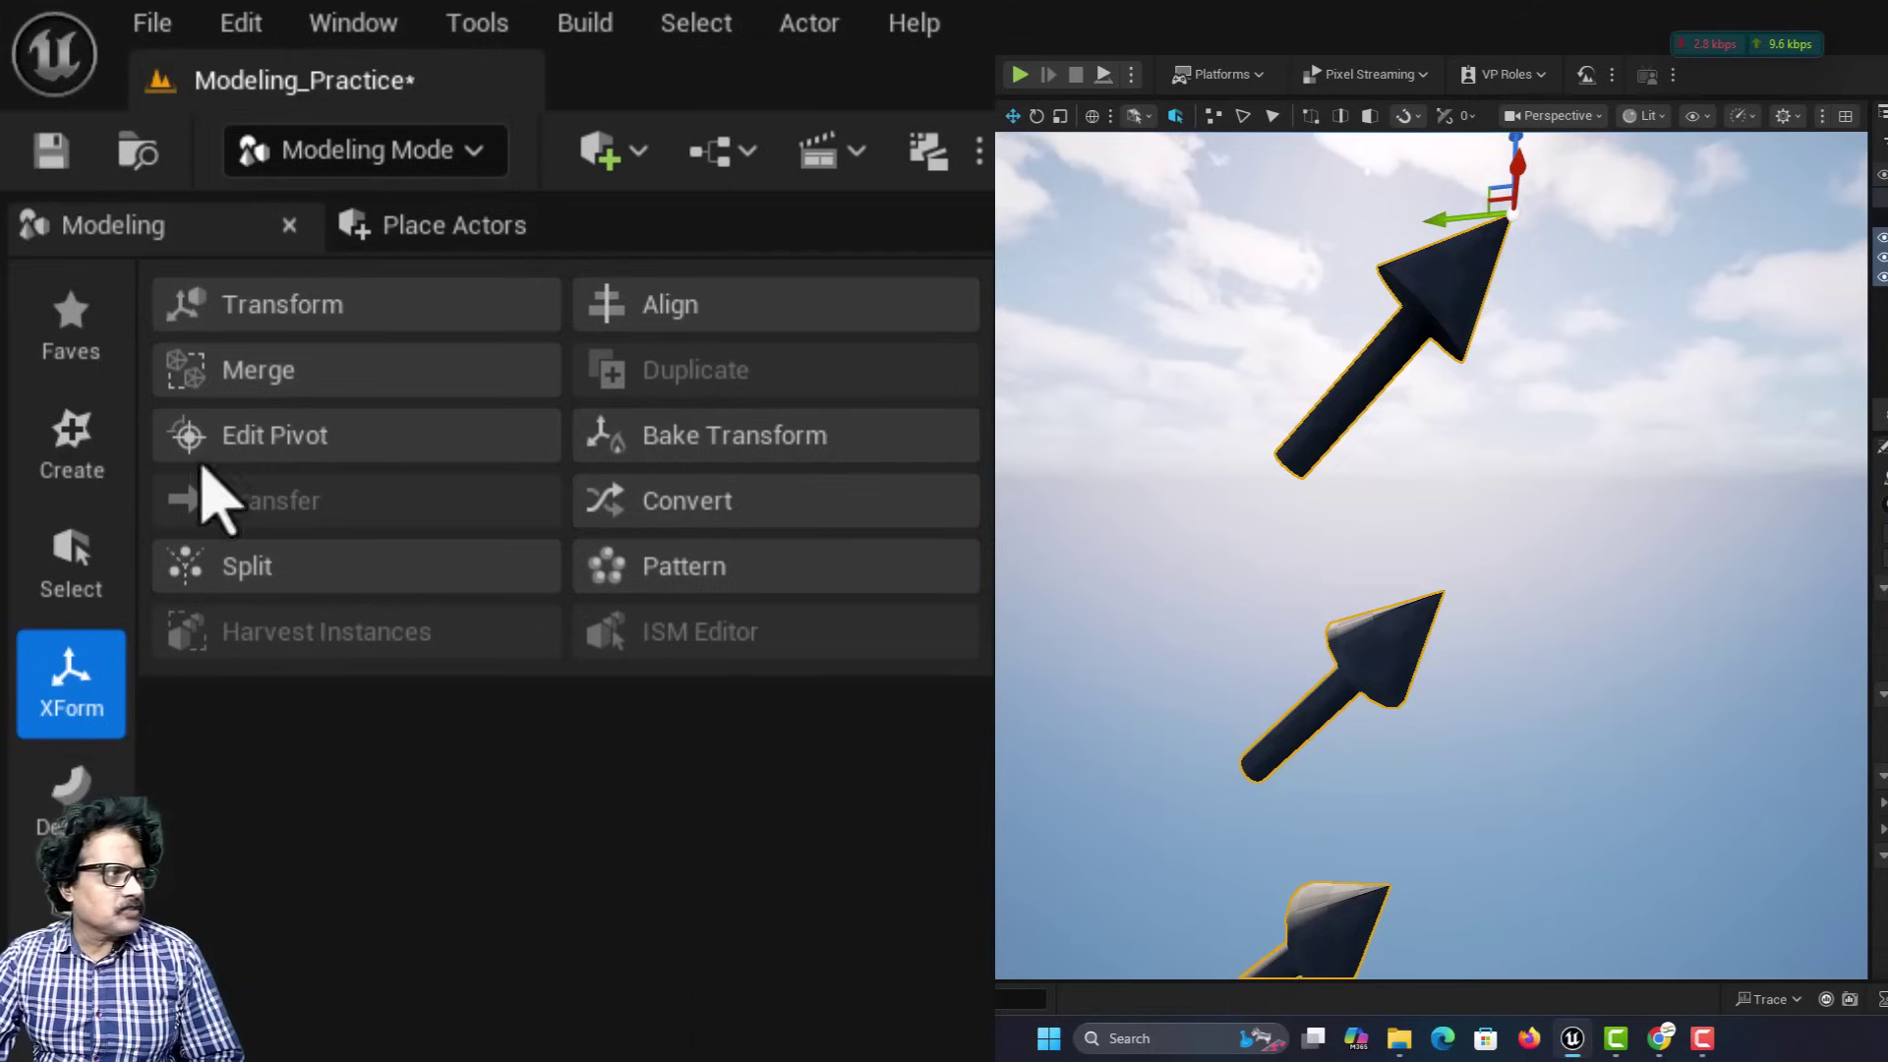
pyautogui.click(240, 39)
pyautogui.click(275, 174)
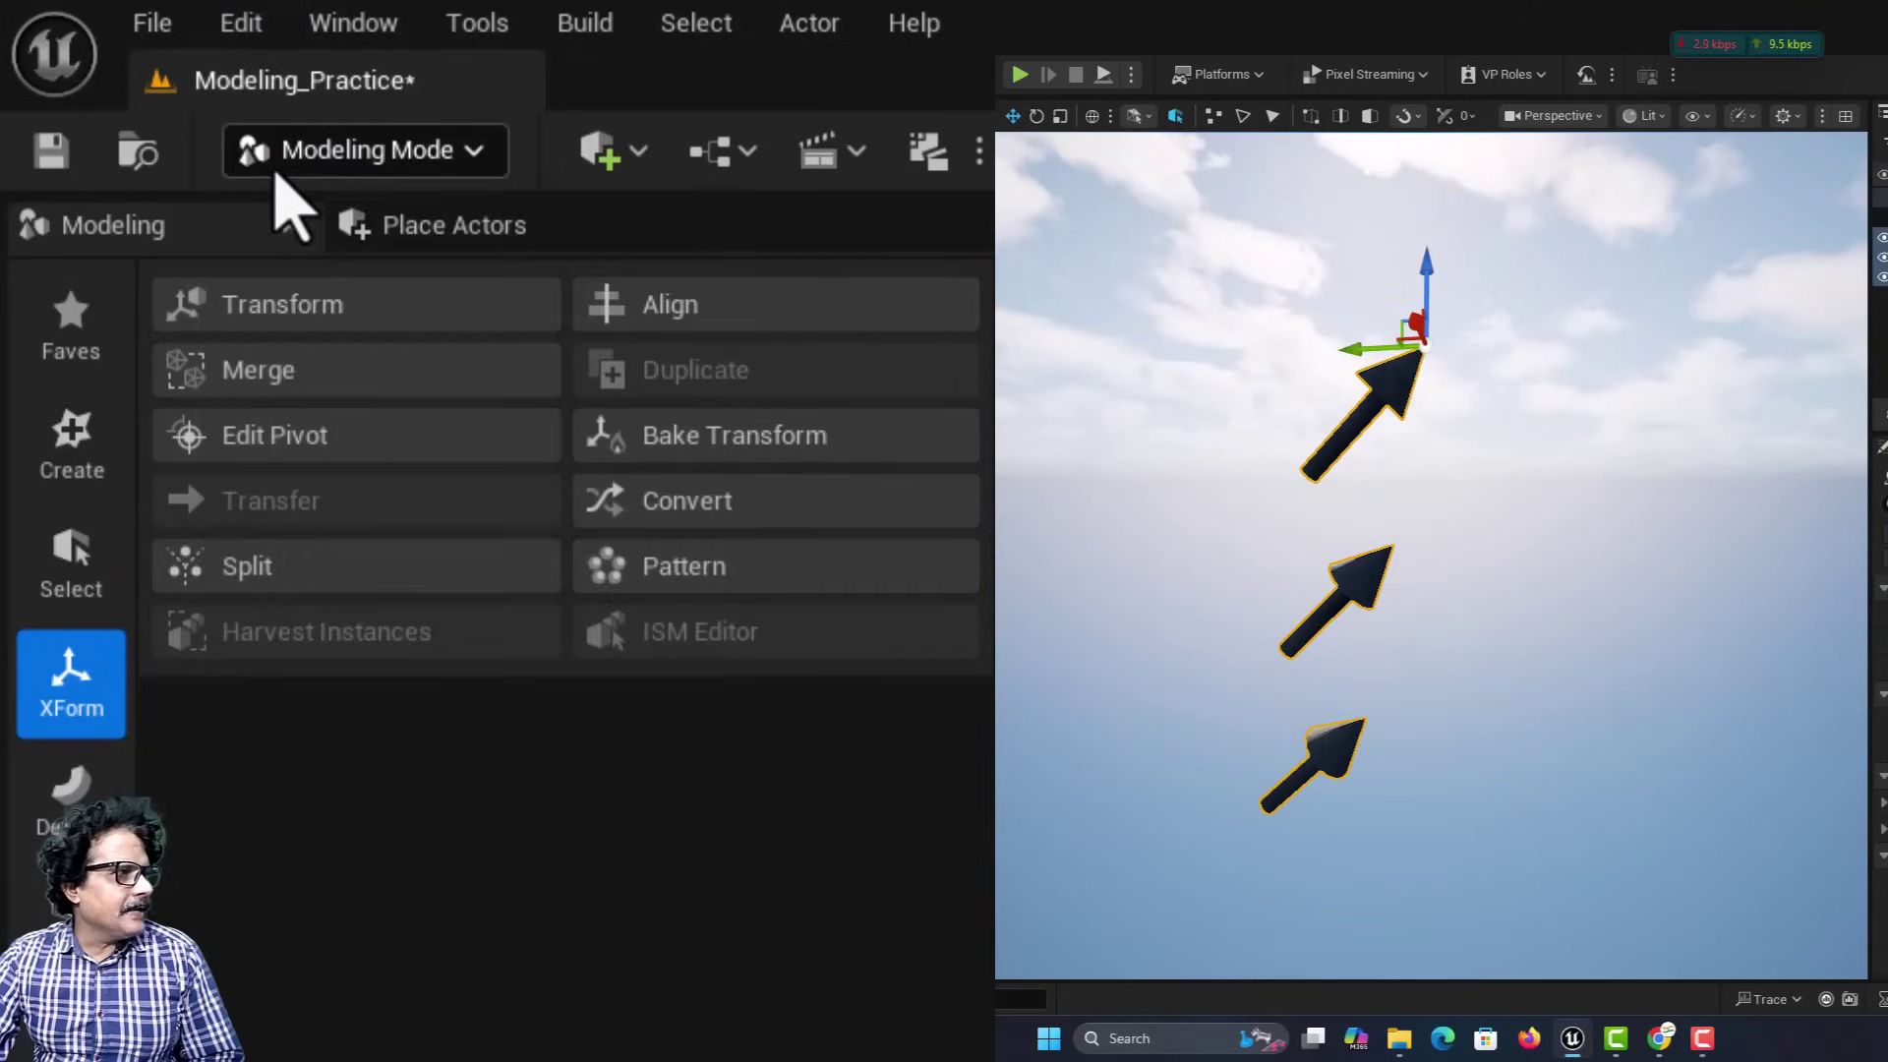
# Restart the Transform tool in Multi-Gizmo mode and rotate each of the three arrows separately with its own gizmo.
pyautogui.click(299, 308)
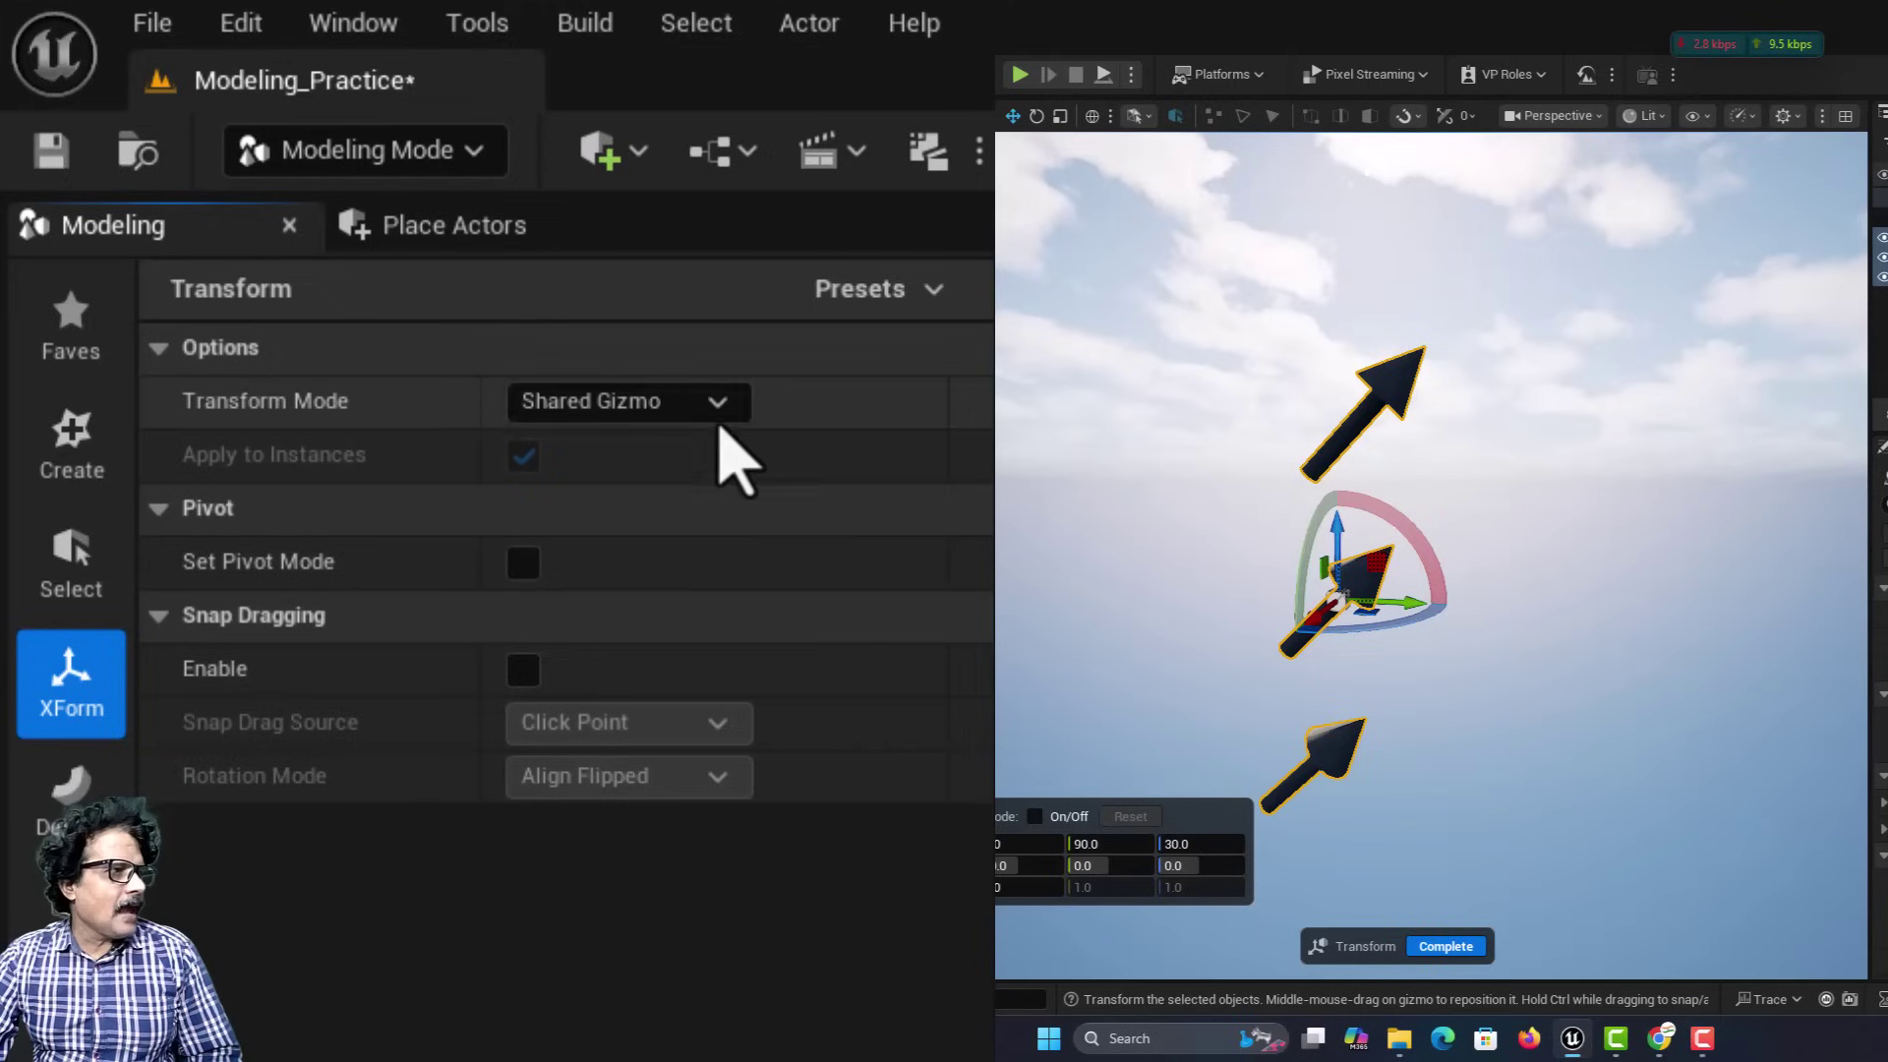
pyautogui.click(721, 408)
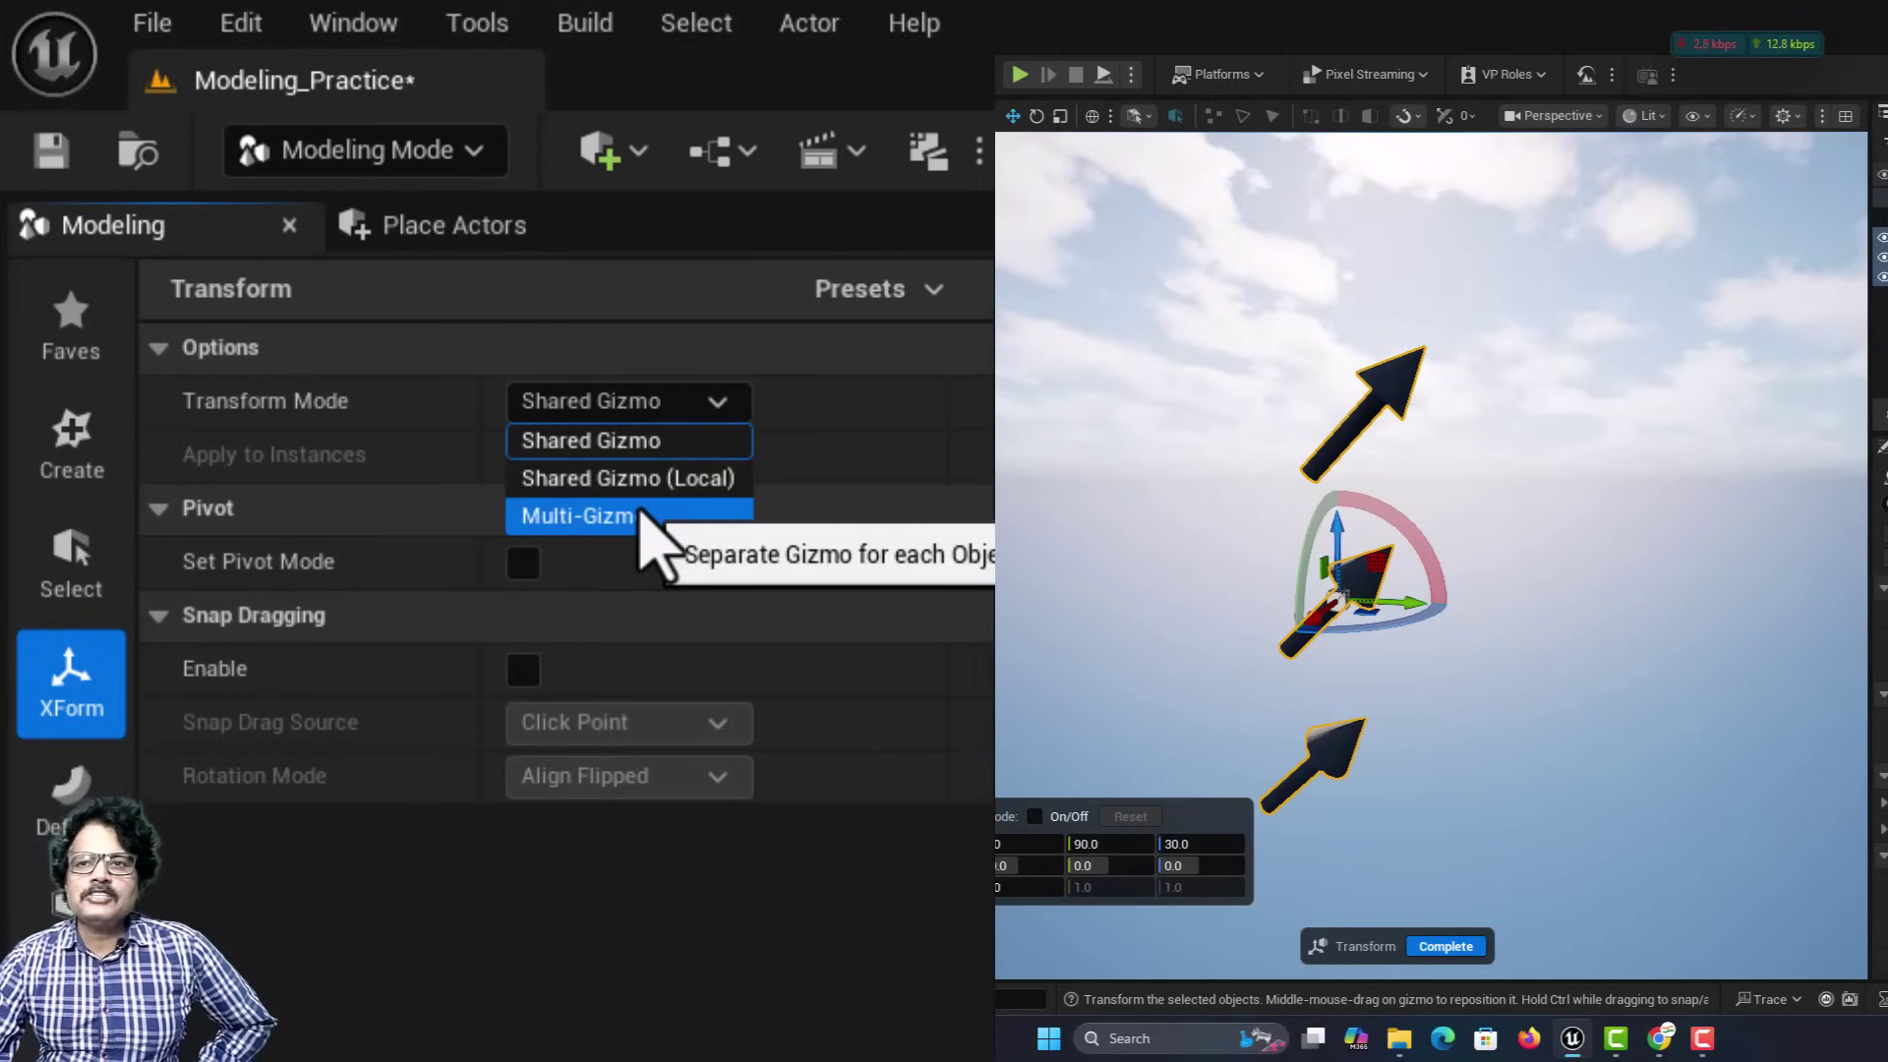
pyautogui.click(644, 519)
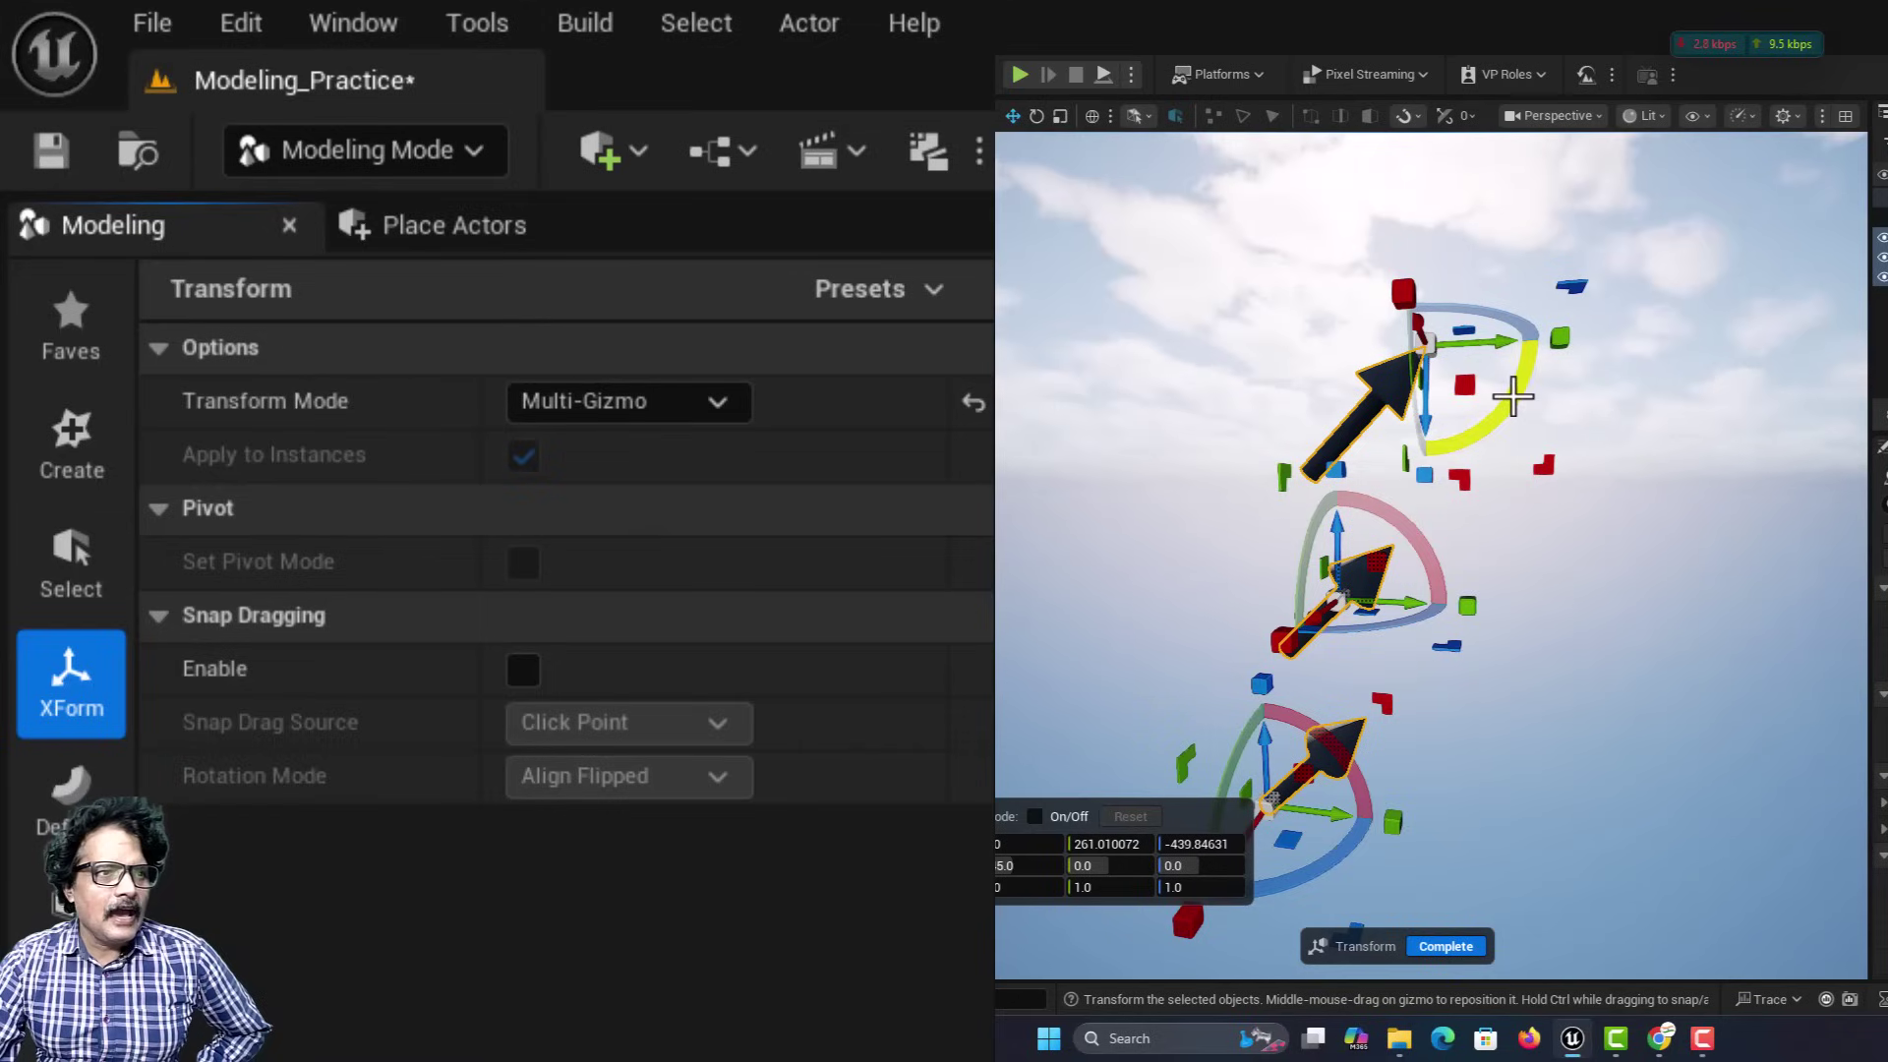
pyautogui.moveTo(1509, 398); pyautogui.dragTo(1390, 459)
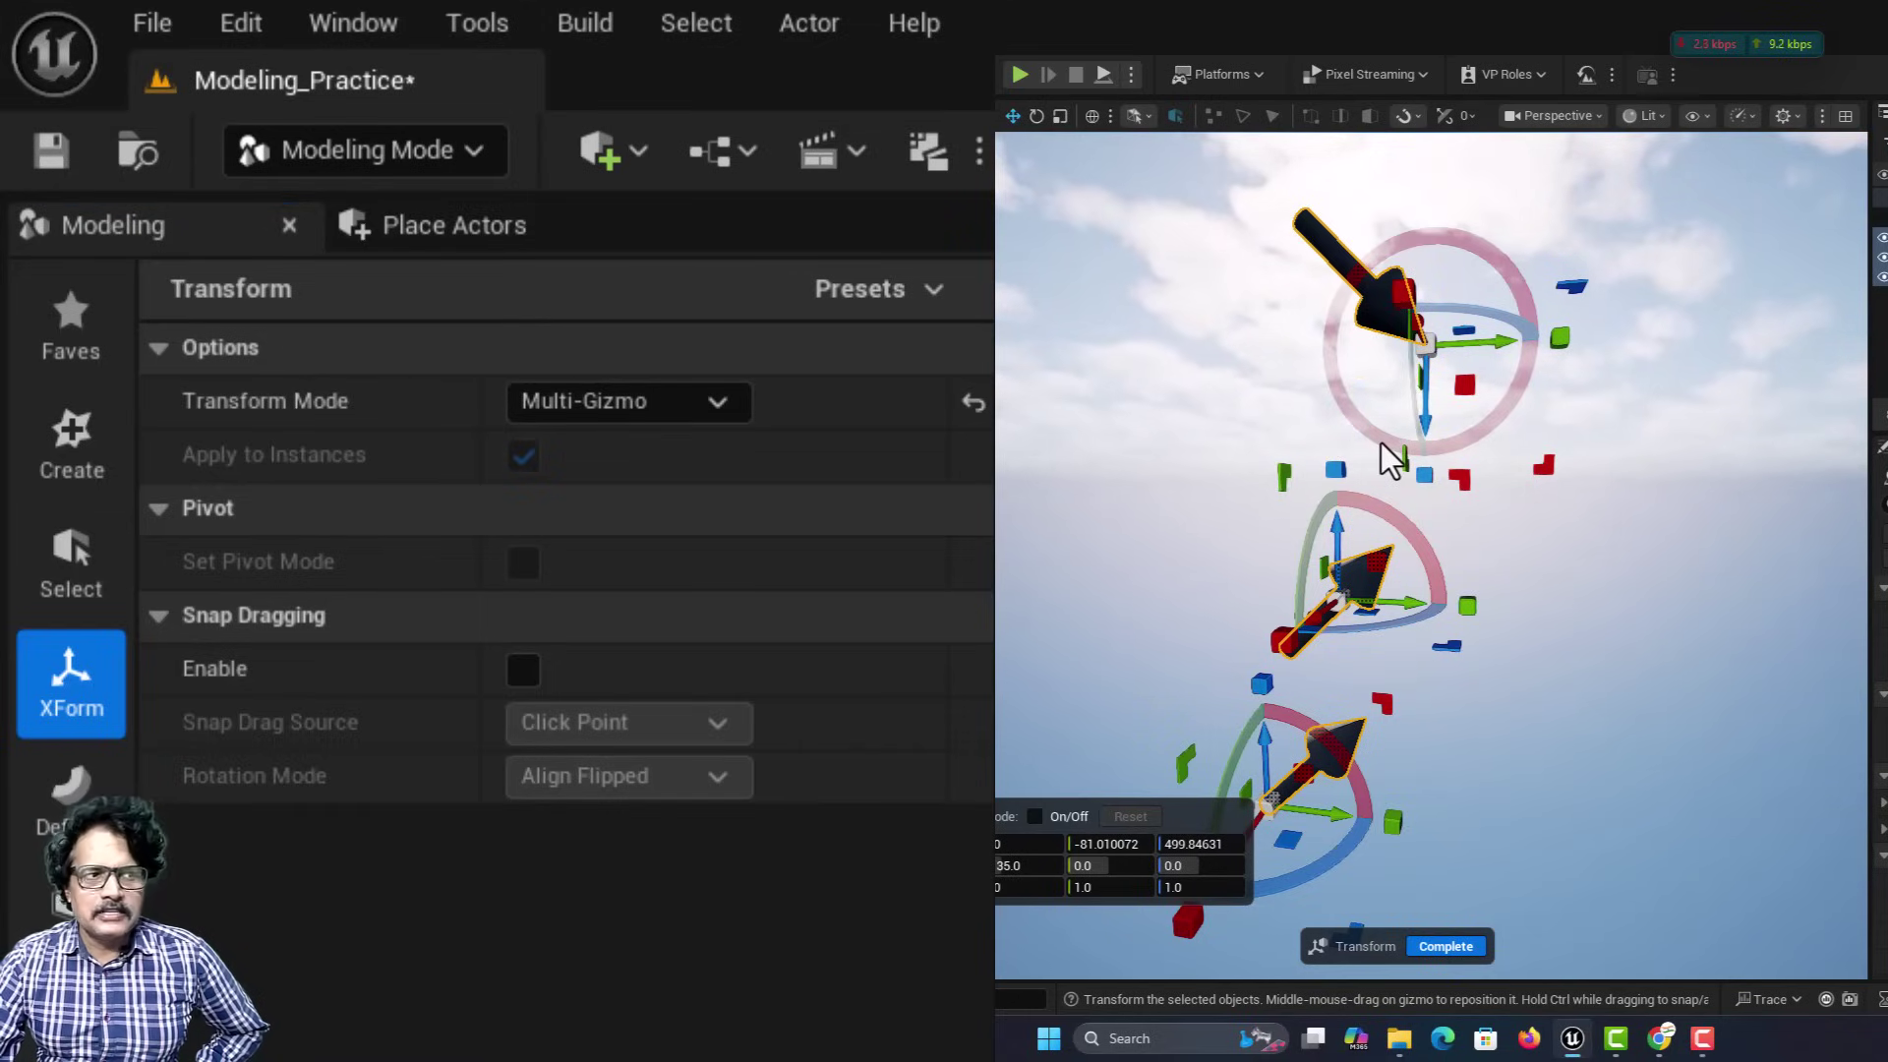
pyautogui.moveTo(1416, 536); pyautogui.dragTo(1397, 677)
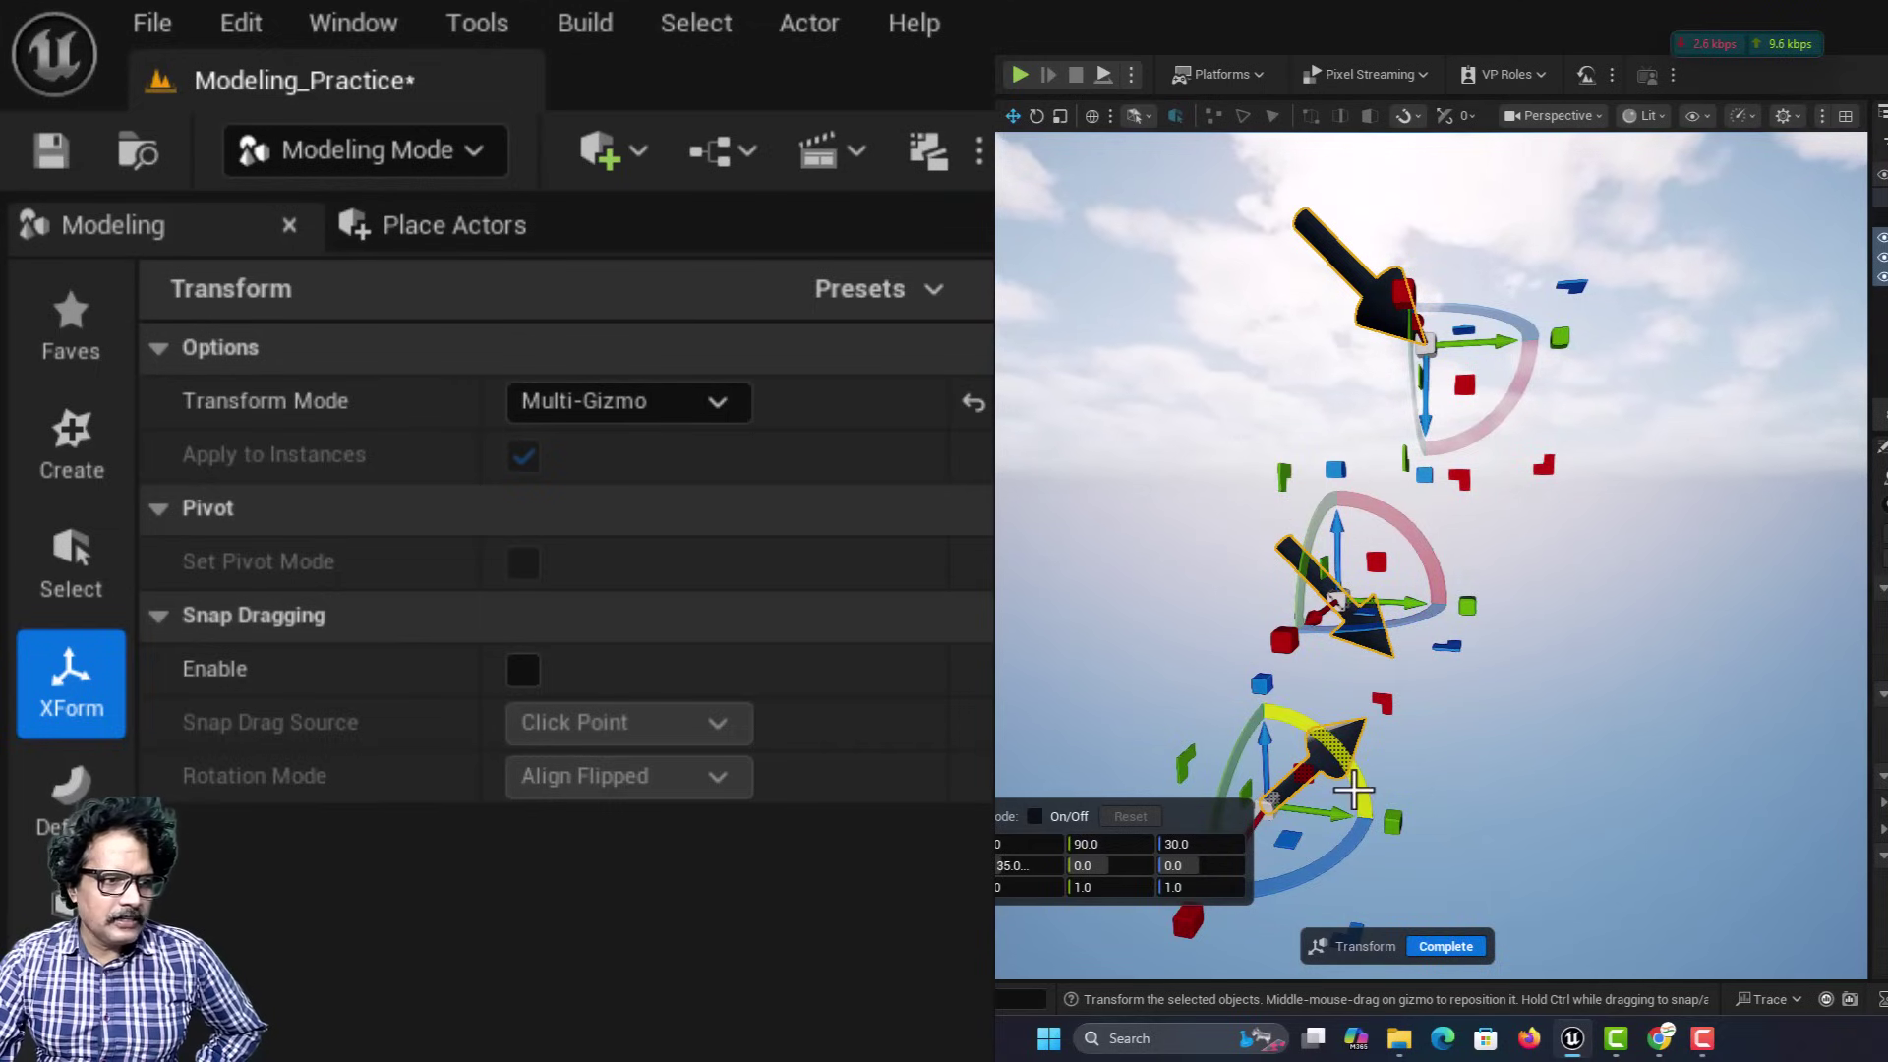
pyautogui.moveTo(1354, 790); pyautogui.dragTo(1254, 733)
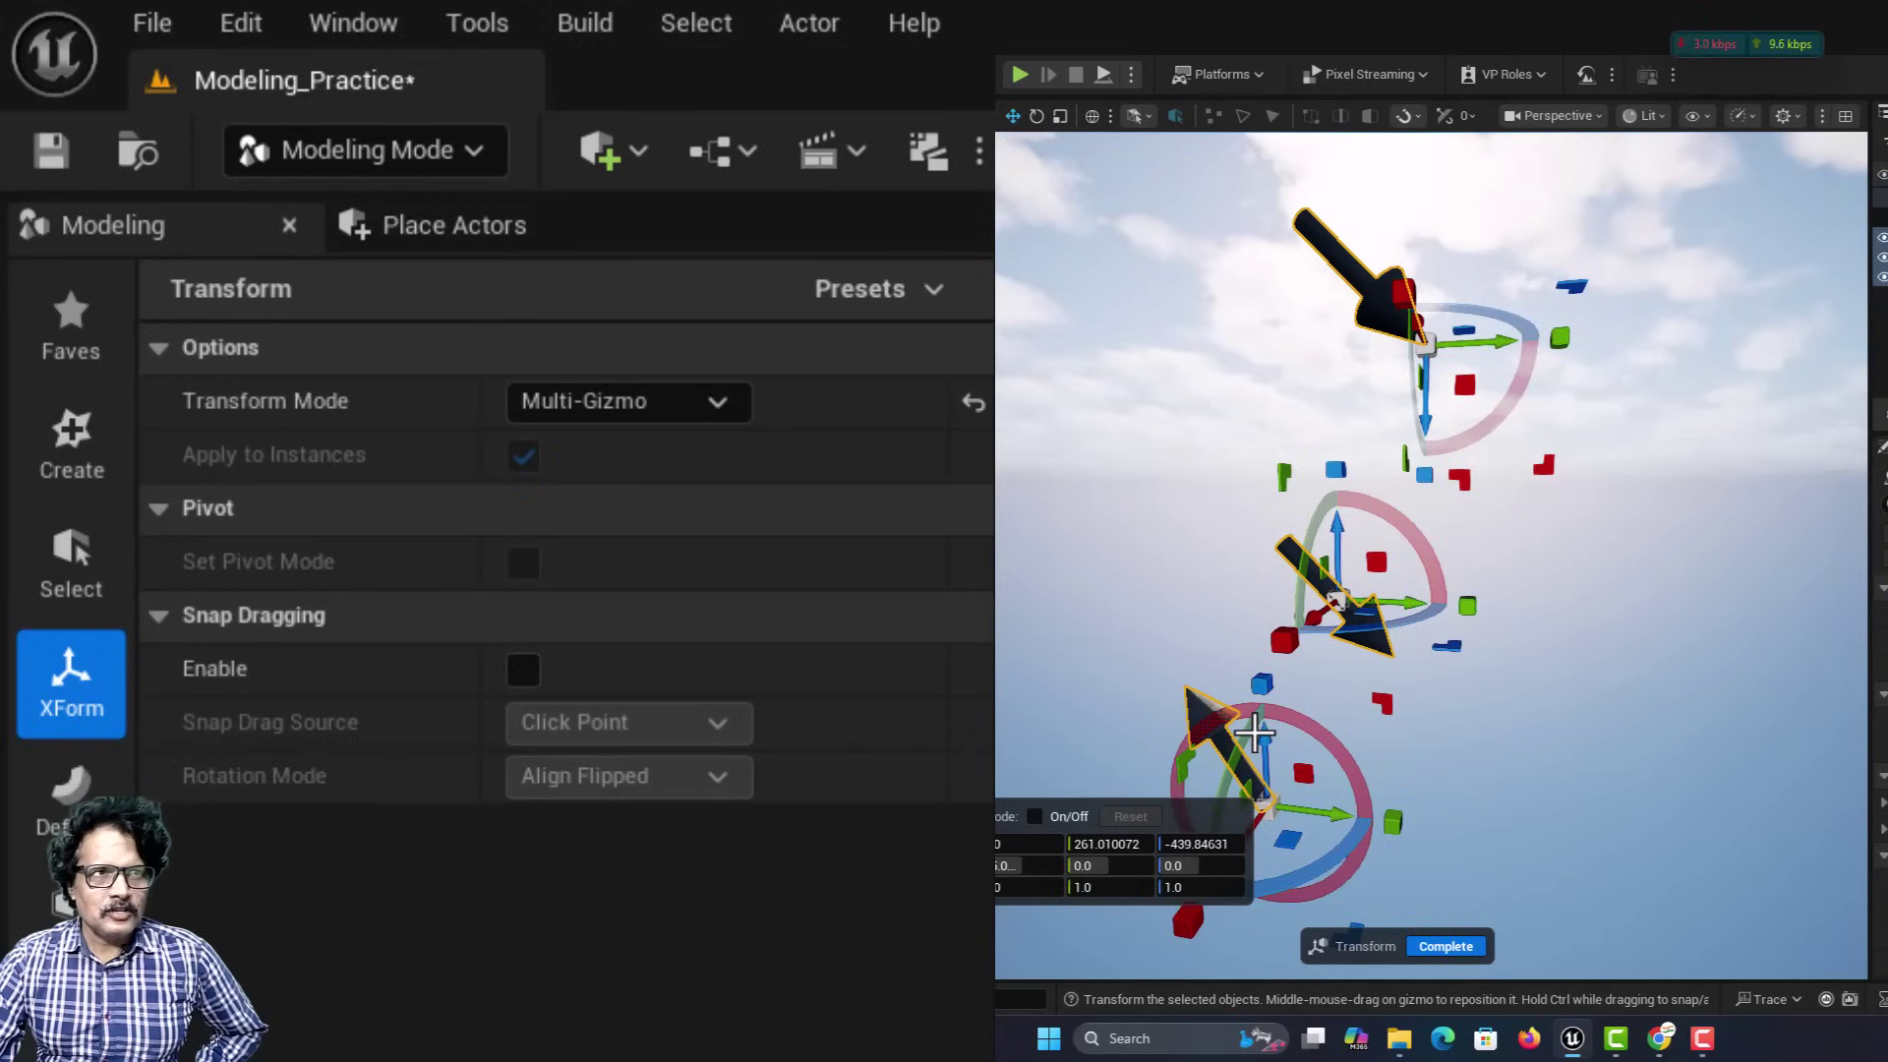
# Switch the viewport to the Front orthographic view and rotate the uppermost arrow to roughly horizontal with its own gizmo.
pyautogui.click(1555, 120)
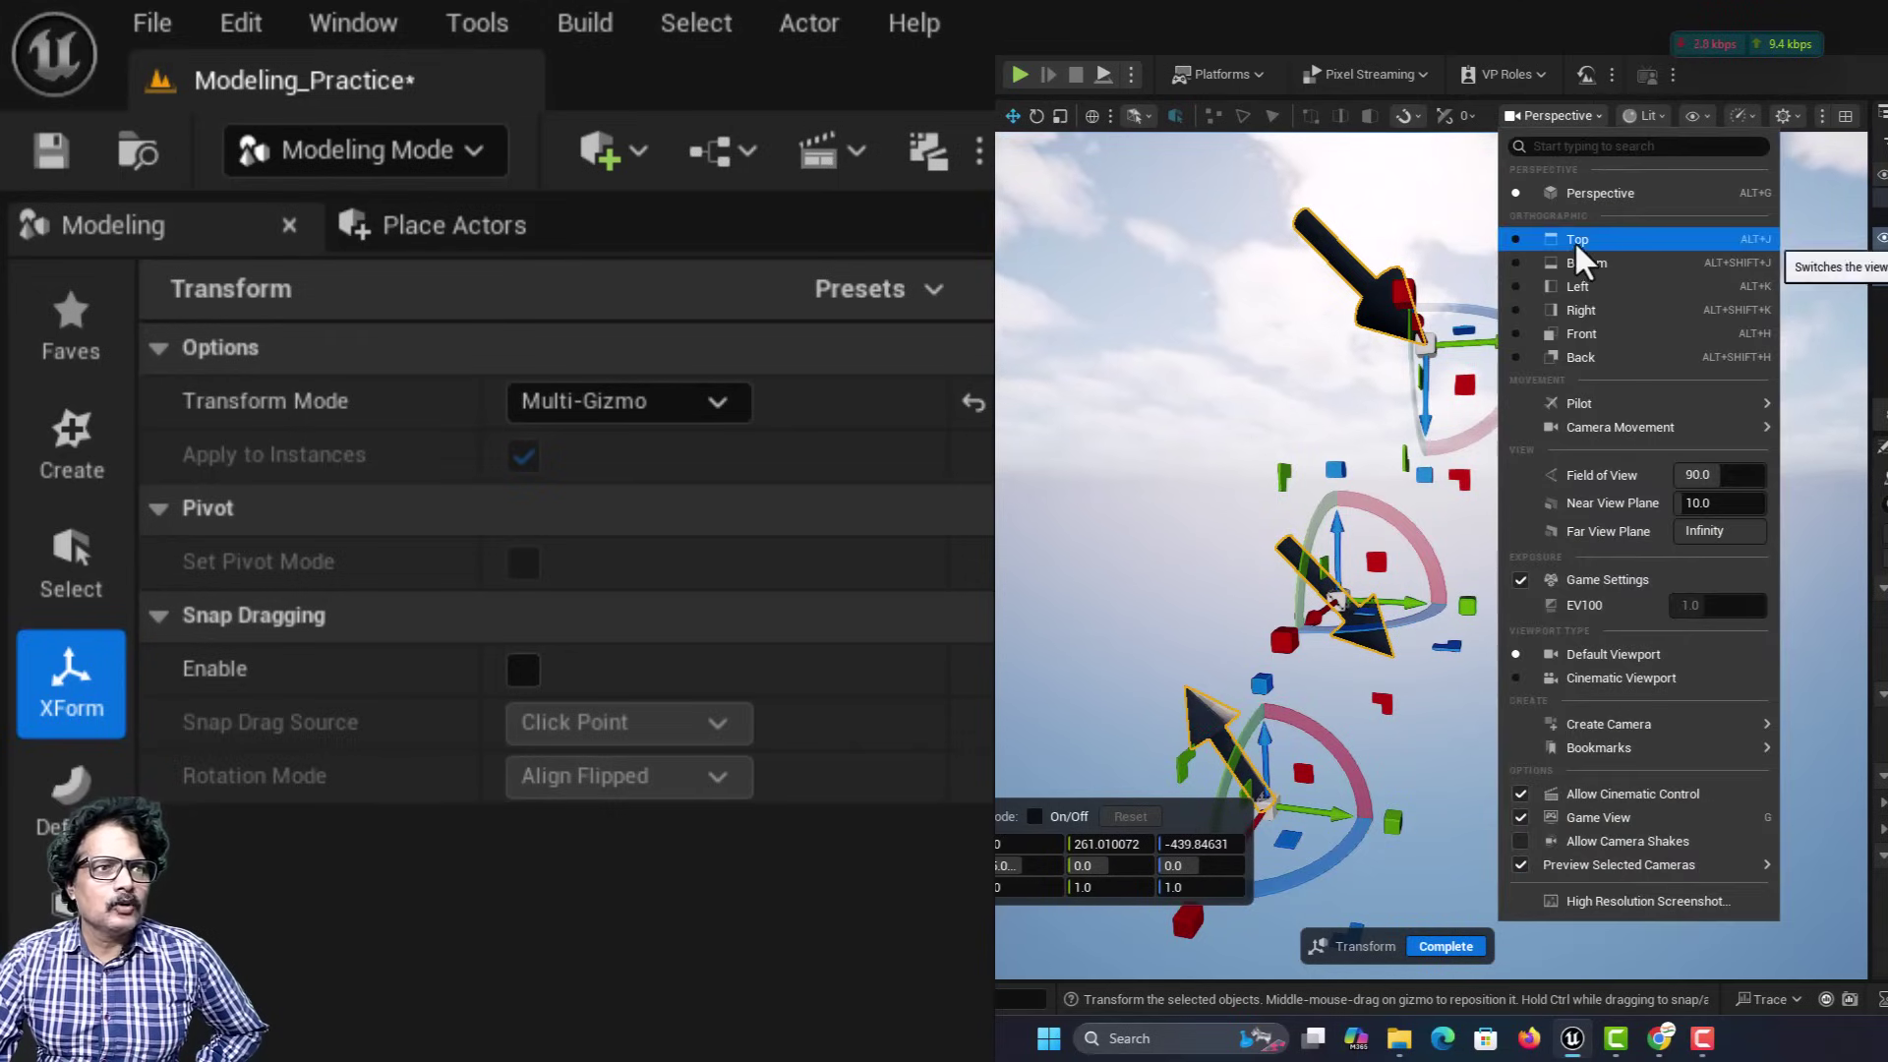
pyautogui.click(1578, 334)
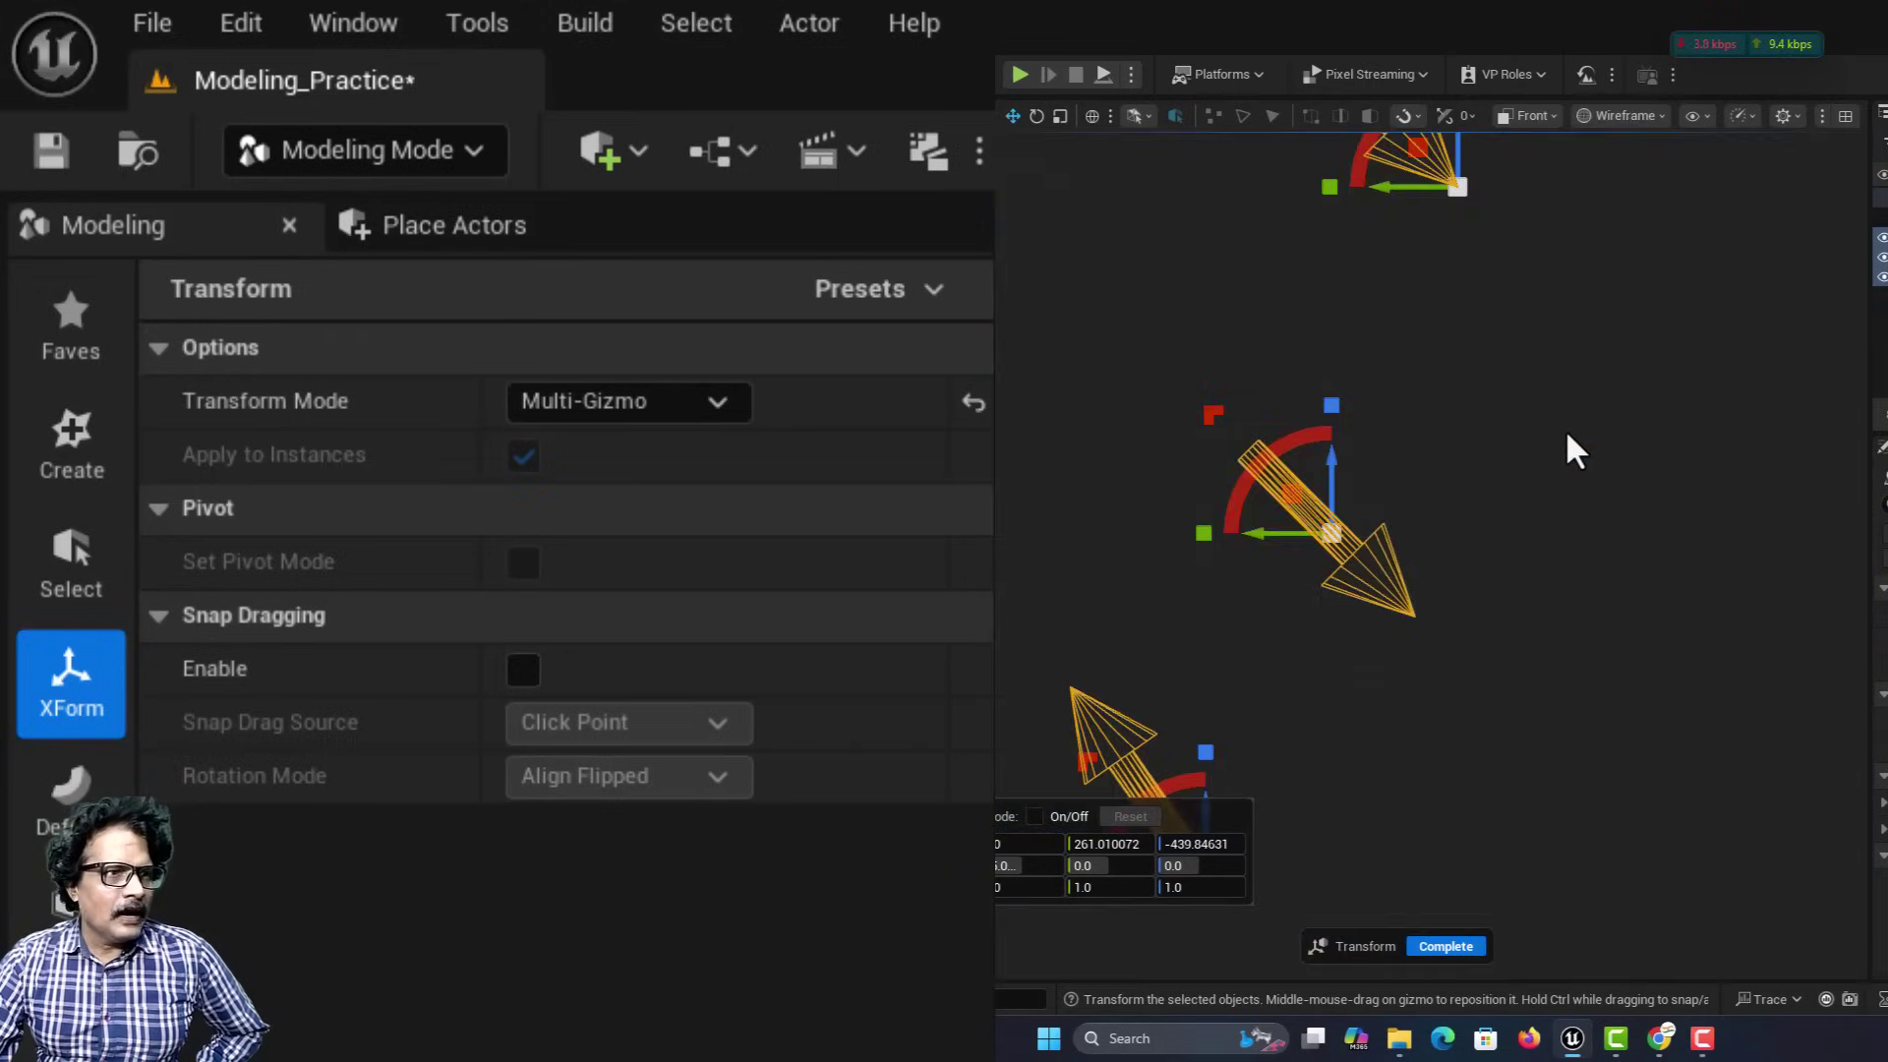
pyautogui.moveTo(1436, 219)
pyautogui.mouseDown()
pyautogui.moveTo(1496, 189)
pyautogui.moveTo(1387, 179)
pyautogui.moveTo(1378, 202)
pyautogui.moveTo(1404, 198)
pyautogui.moveTo(1408, 241)
pyautogui.mouseUp()
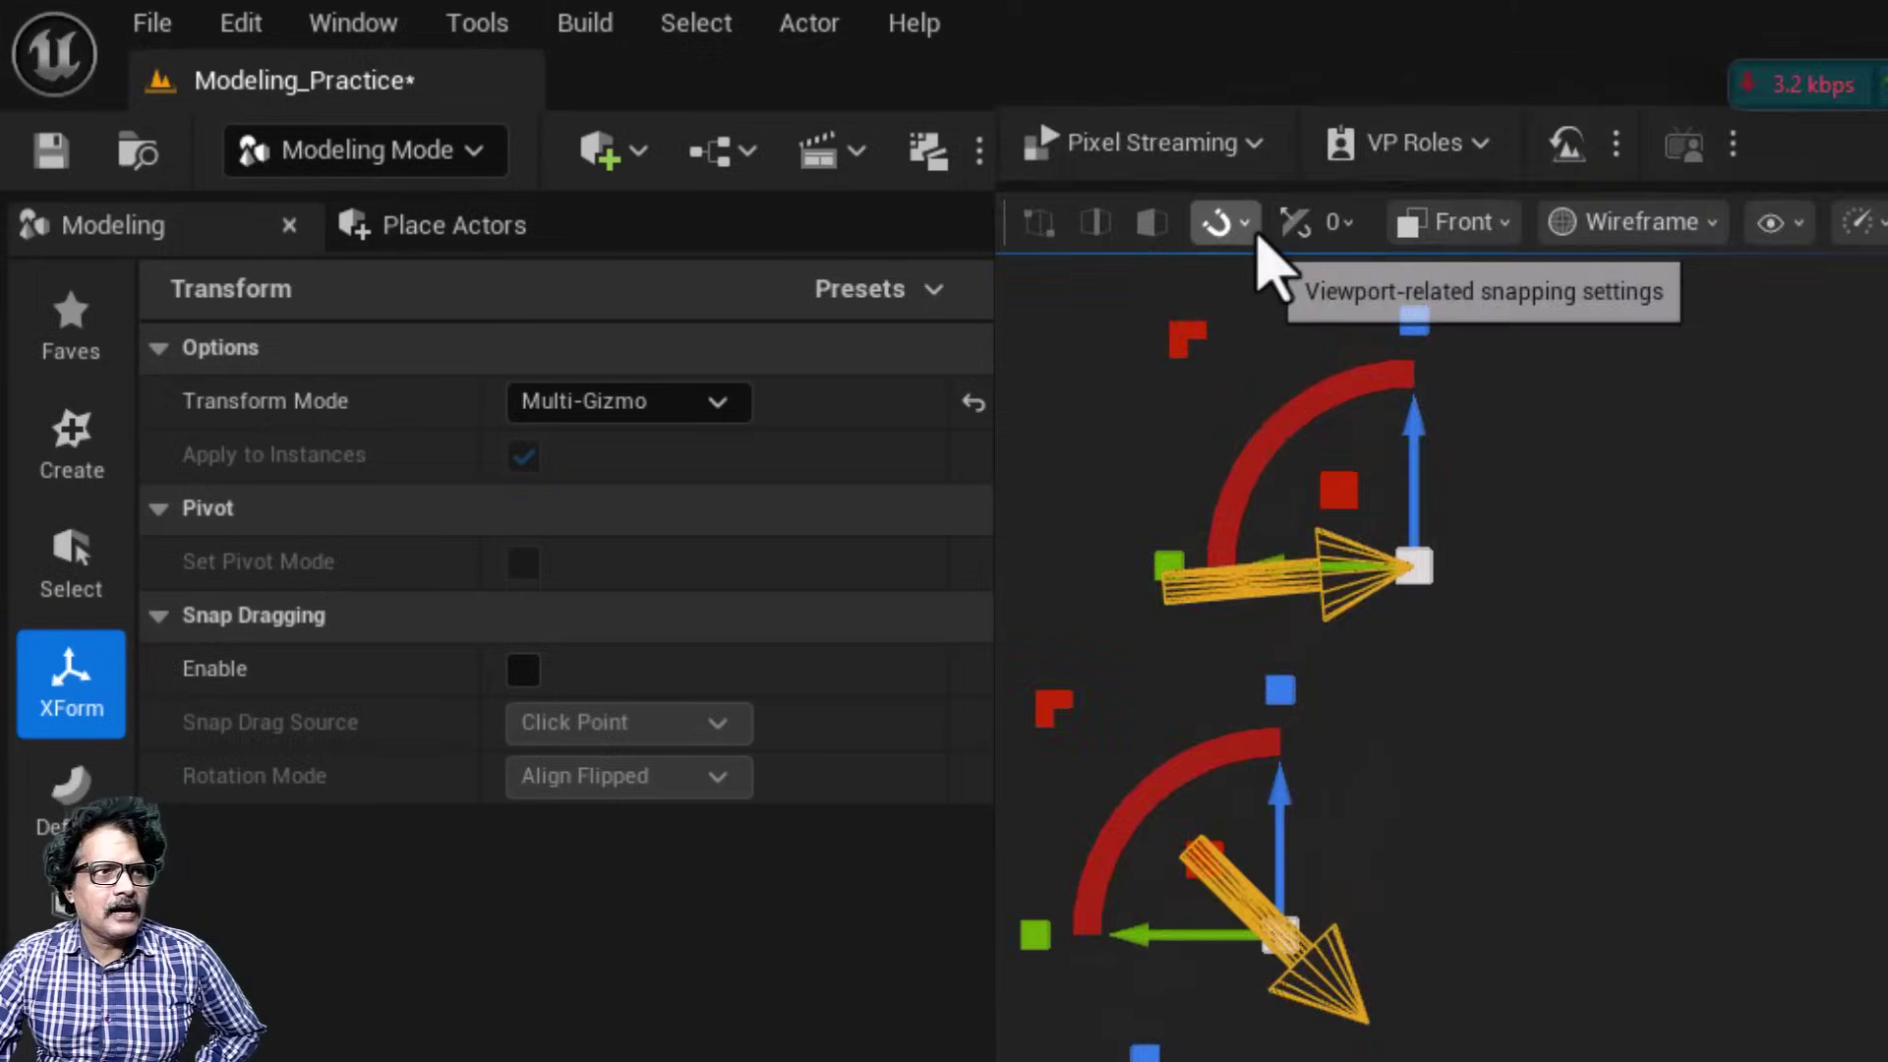
# Turn off rotation snapping for the viewport.
pyautogui.click(1408, 116)
pyautogui.moveTo(1426, 205)
pyautogui.click(1148, 513)
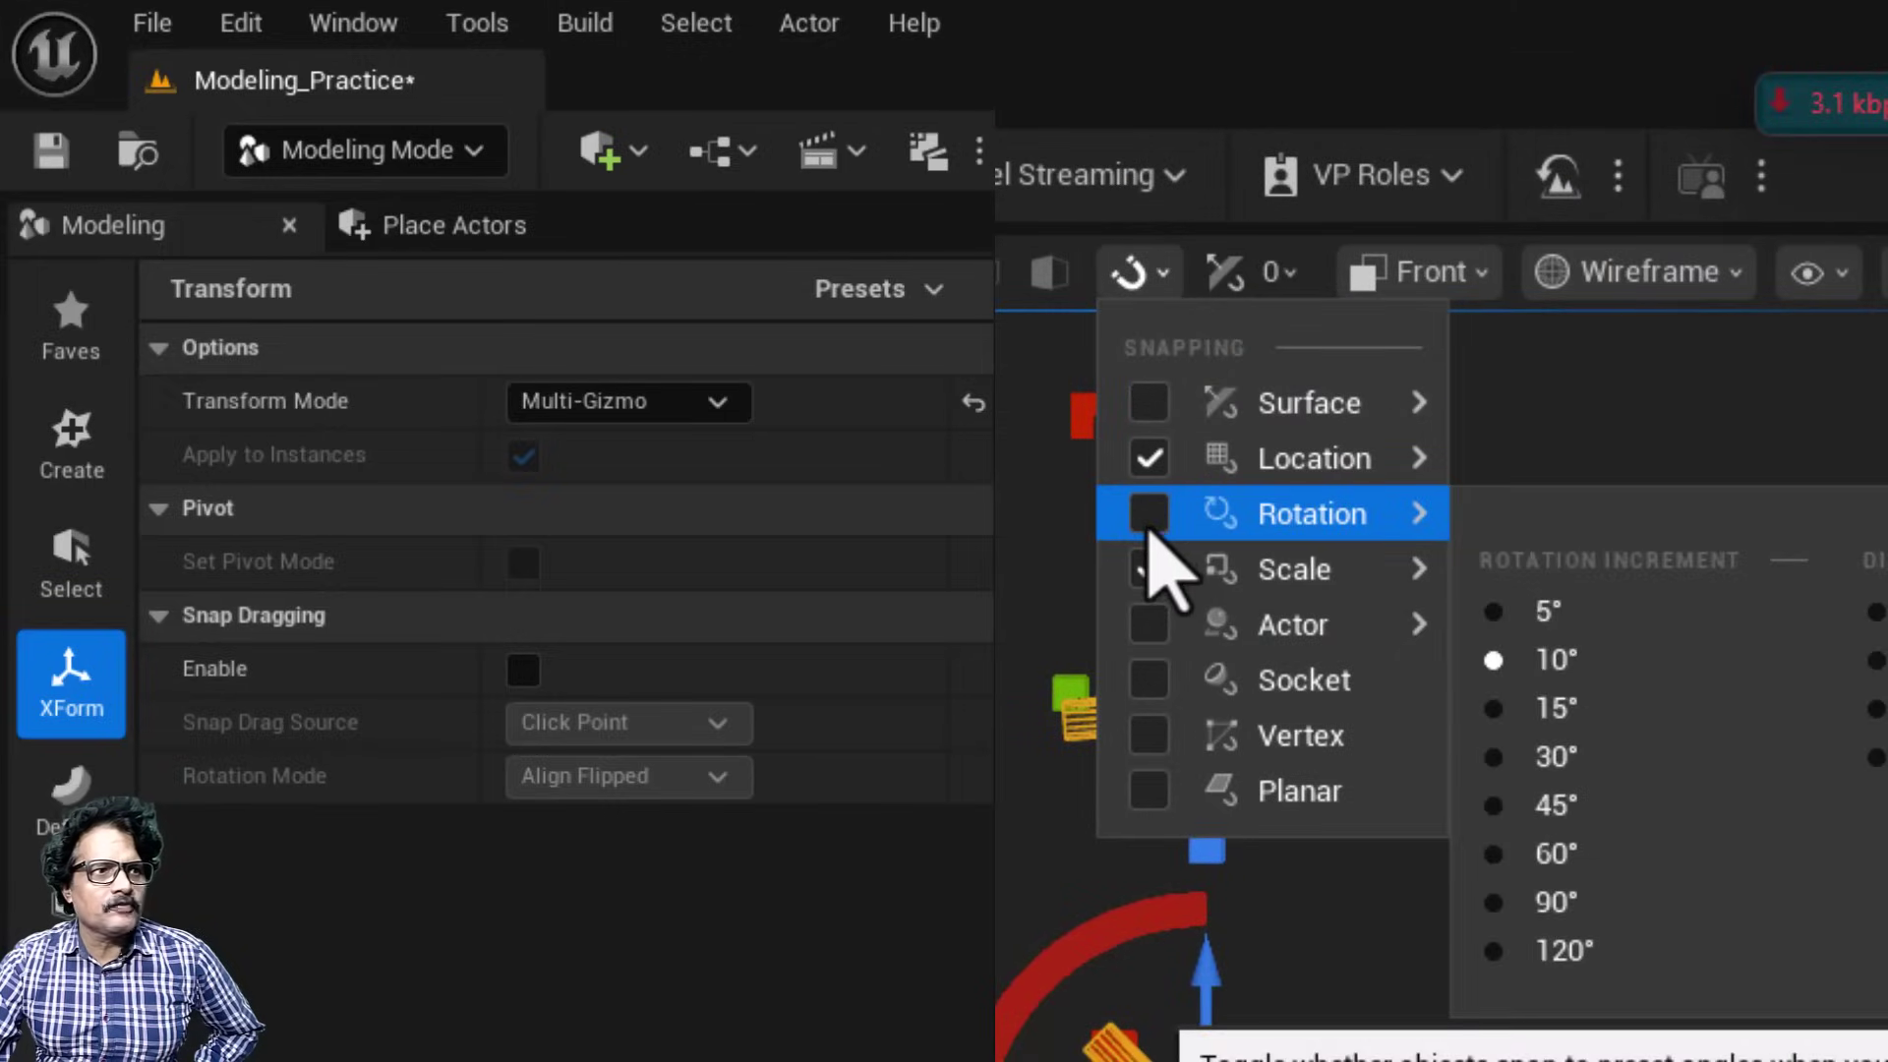
pyautogui.click(1116, 88)
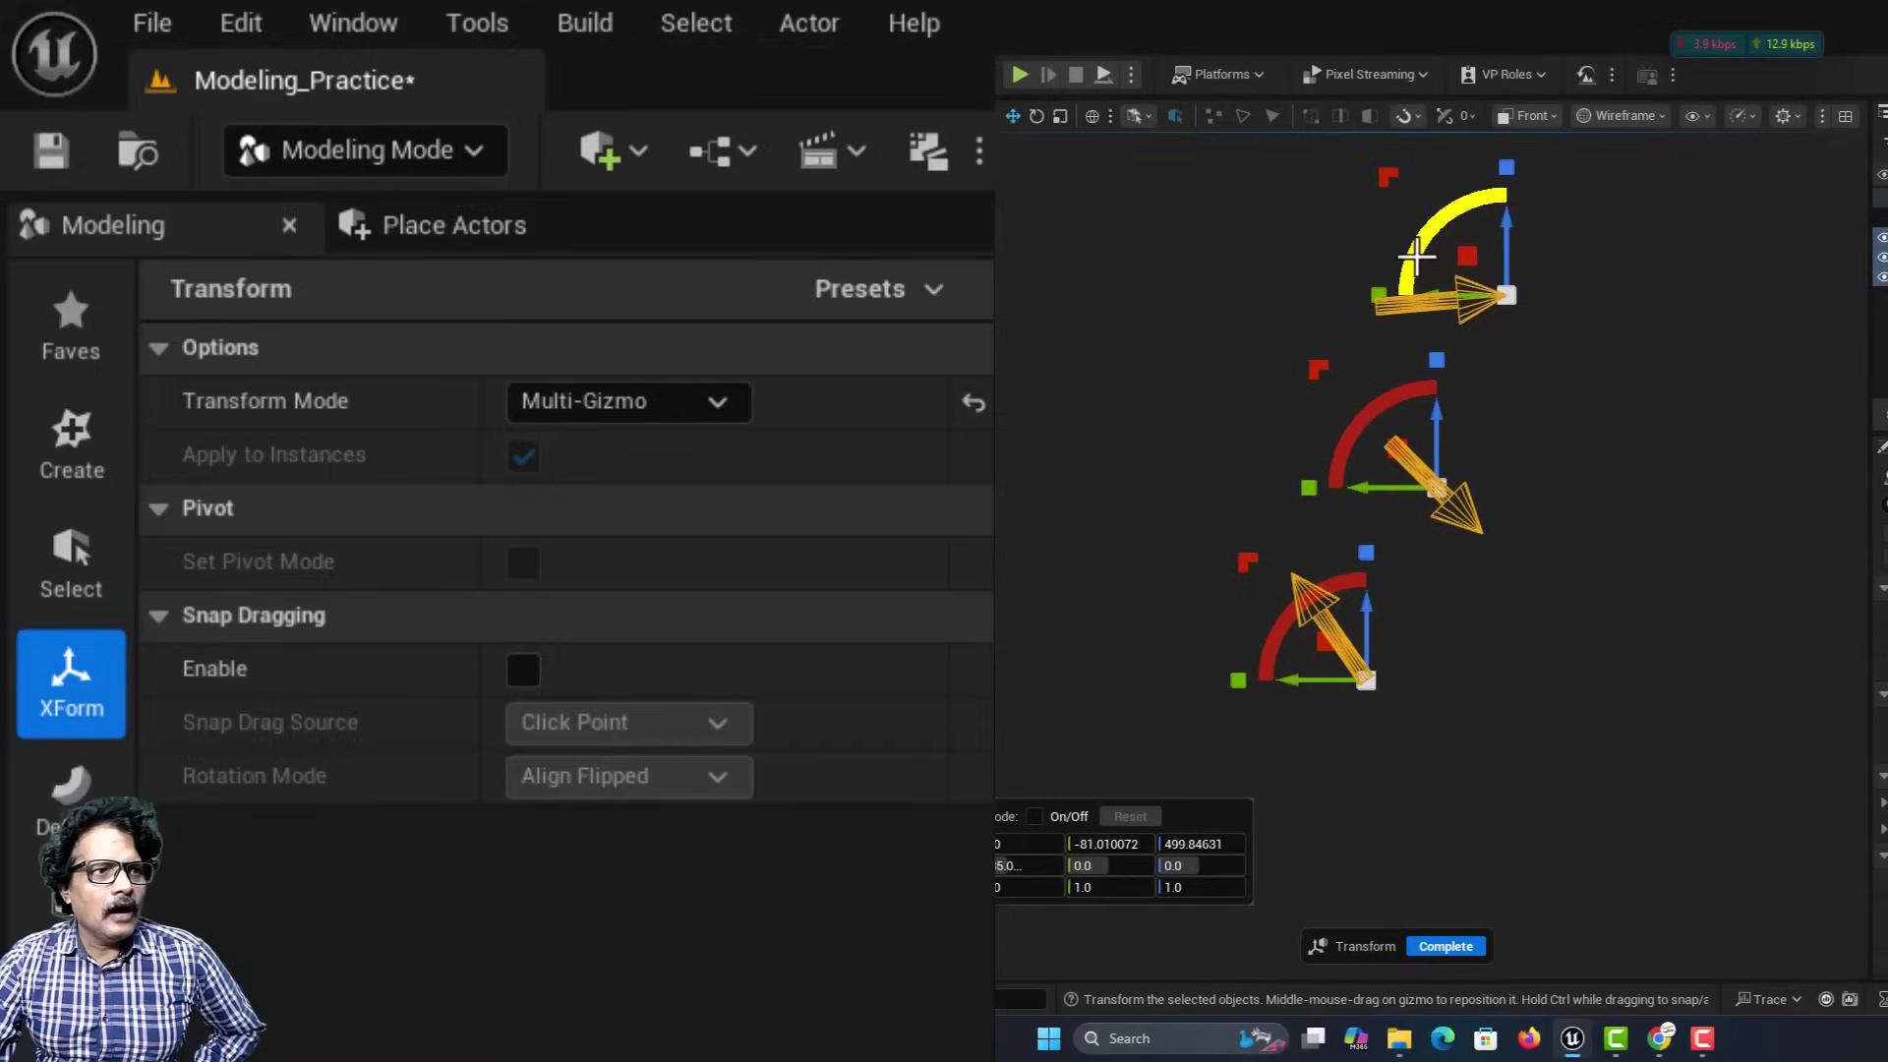
# Rotate the uppermost arrow to exactly horizontal, the middle one to point straight down and the lowest to point left with their gizmos, and complete the tool.
pyautogui.moveTo(1235, 504); pyautogui.dragTo(1234, 492)
pyautogui.moveTo(1420, 248); pyautogui.dragTo(1421, 252)
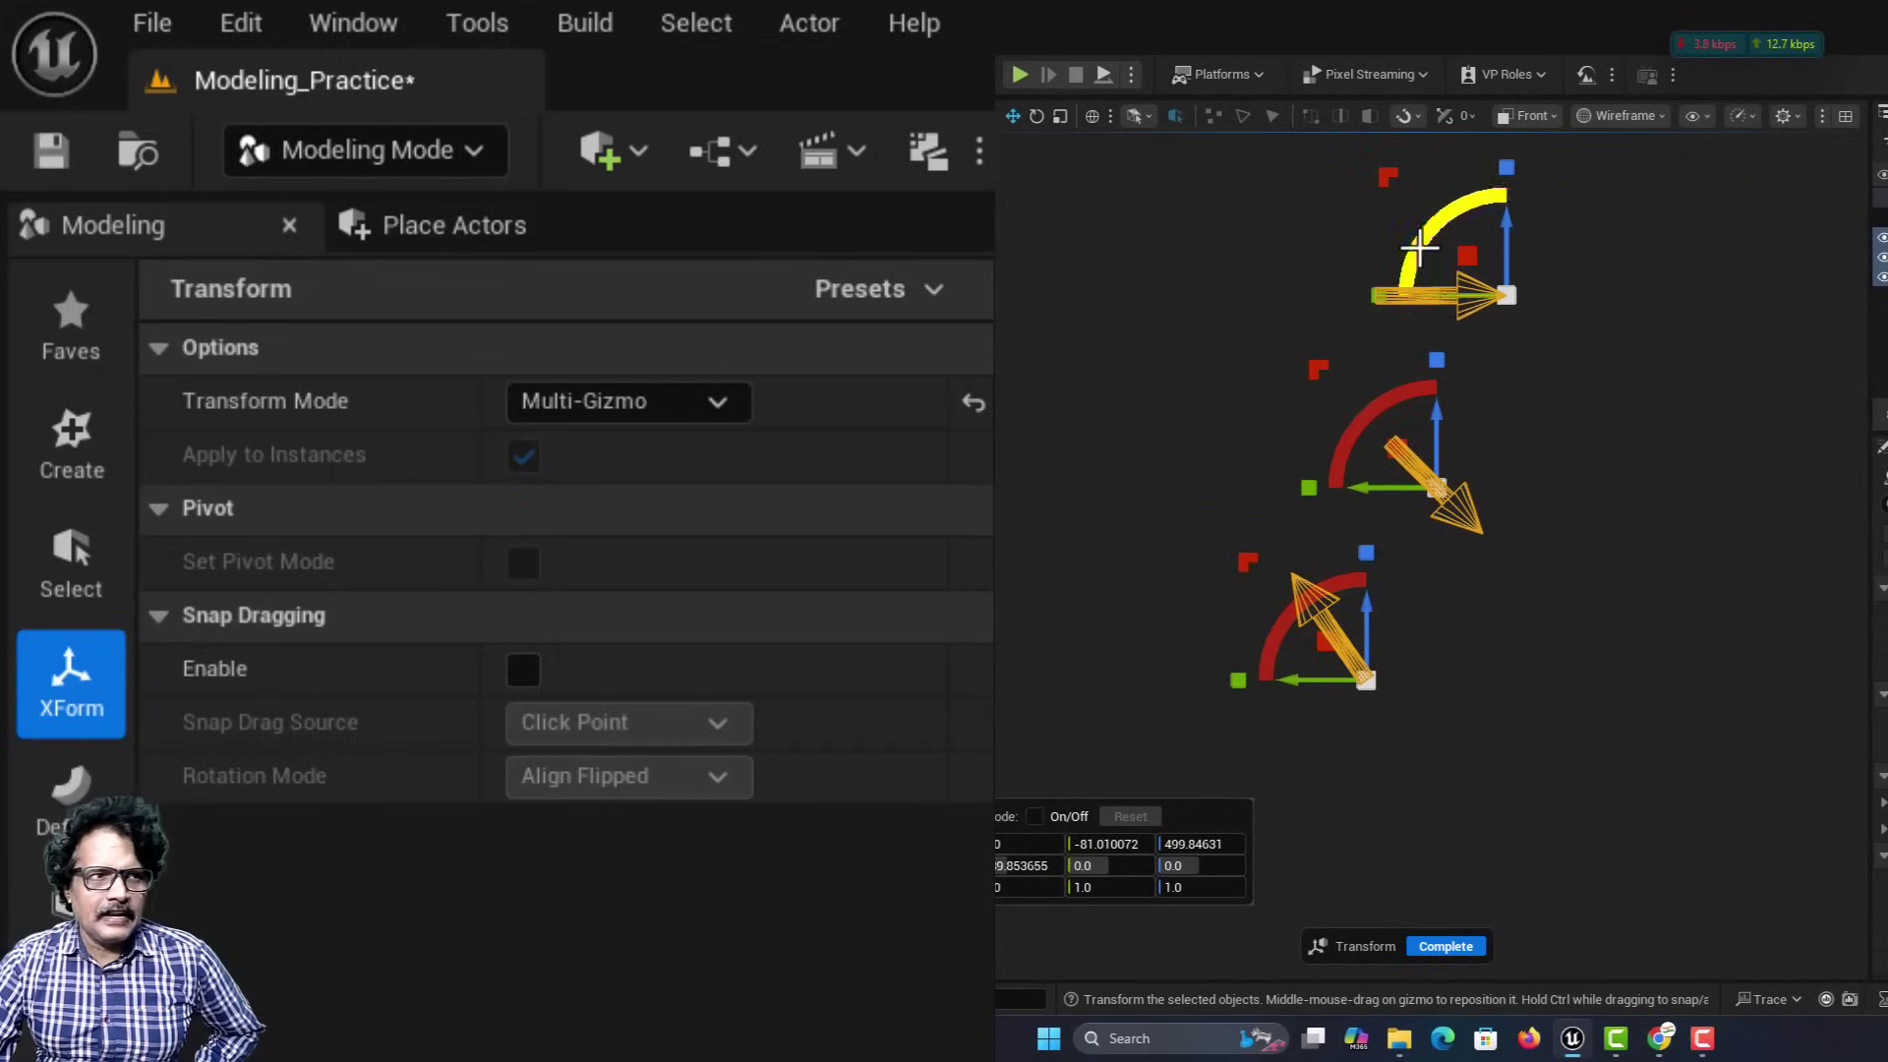
pyautogui.moveTo(1367, 421); pyautogui.dragTo(1502, 407)
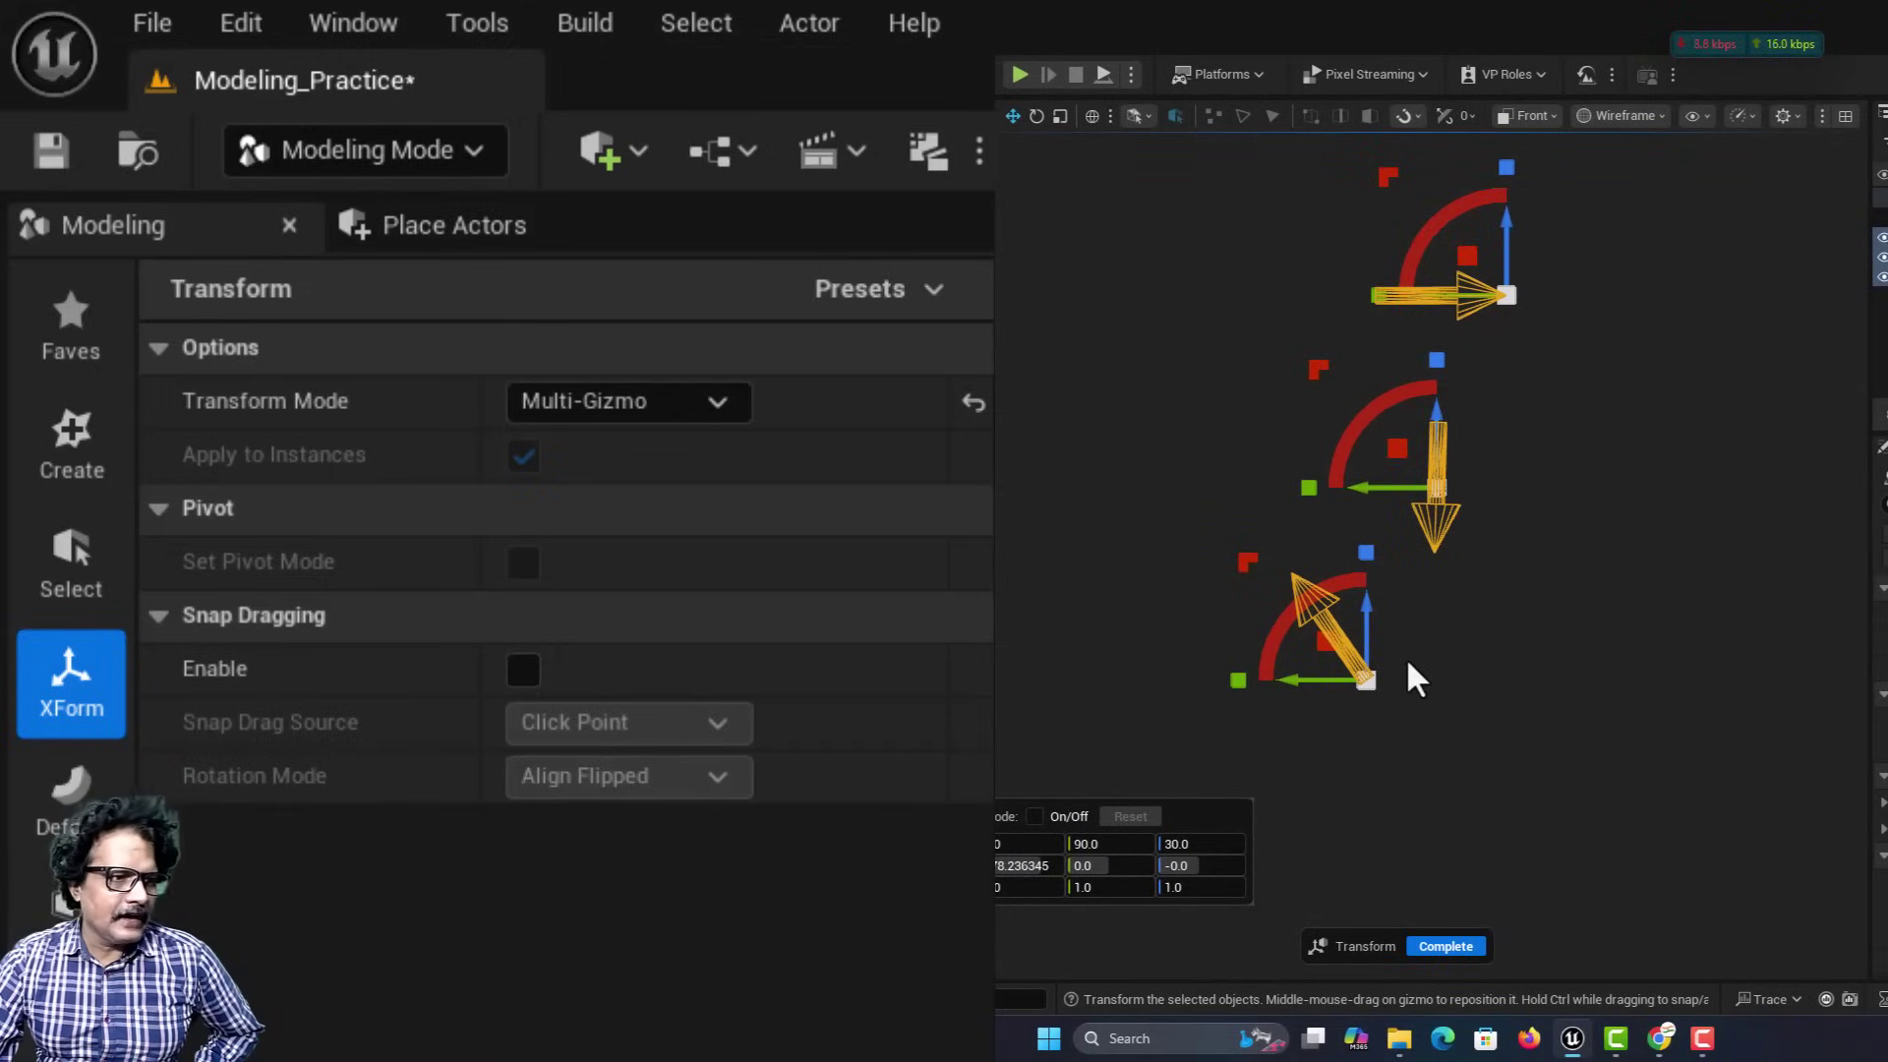
pyautogui.moveTo(1263, 644); pyautogui.dragTo(1269, 765)
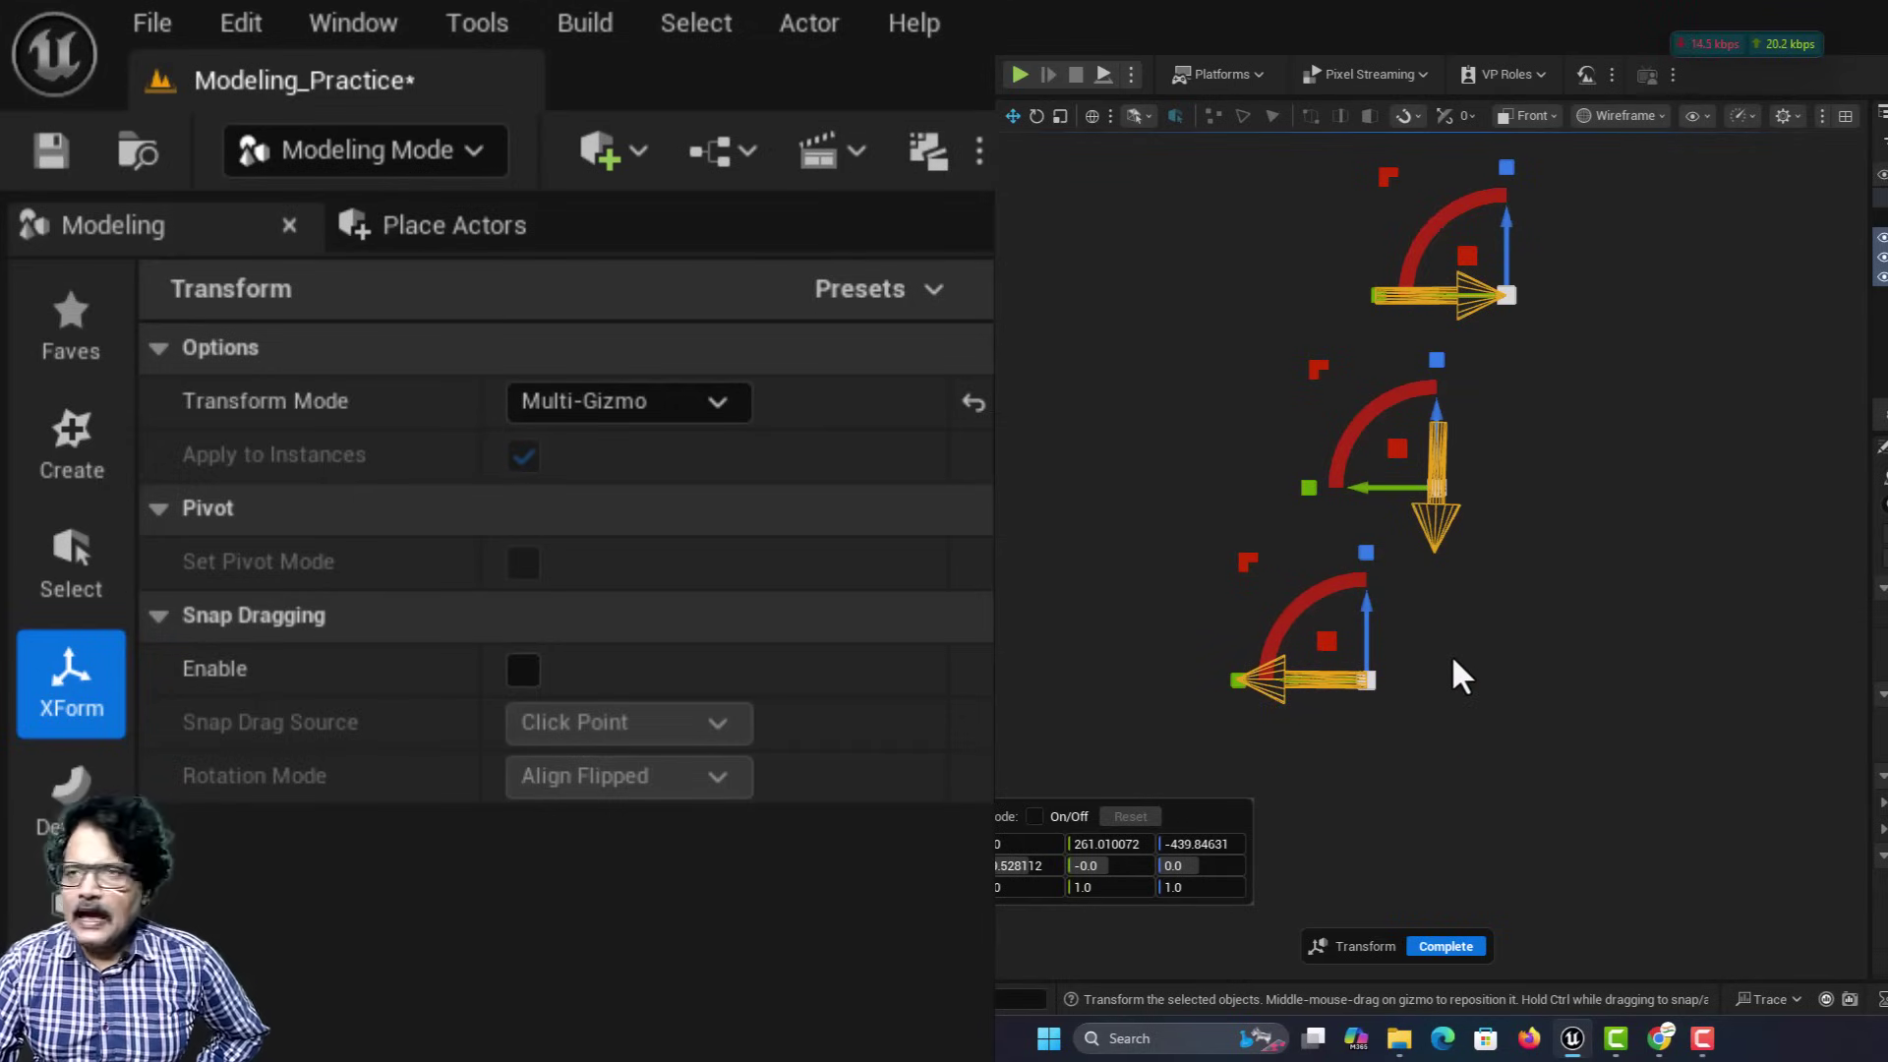
pyautogui.click(1449, 950)
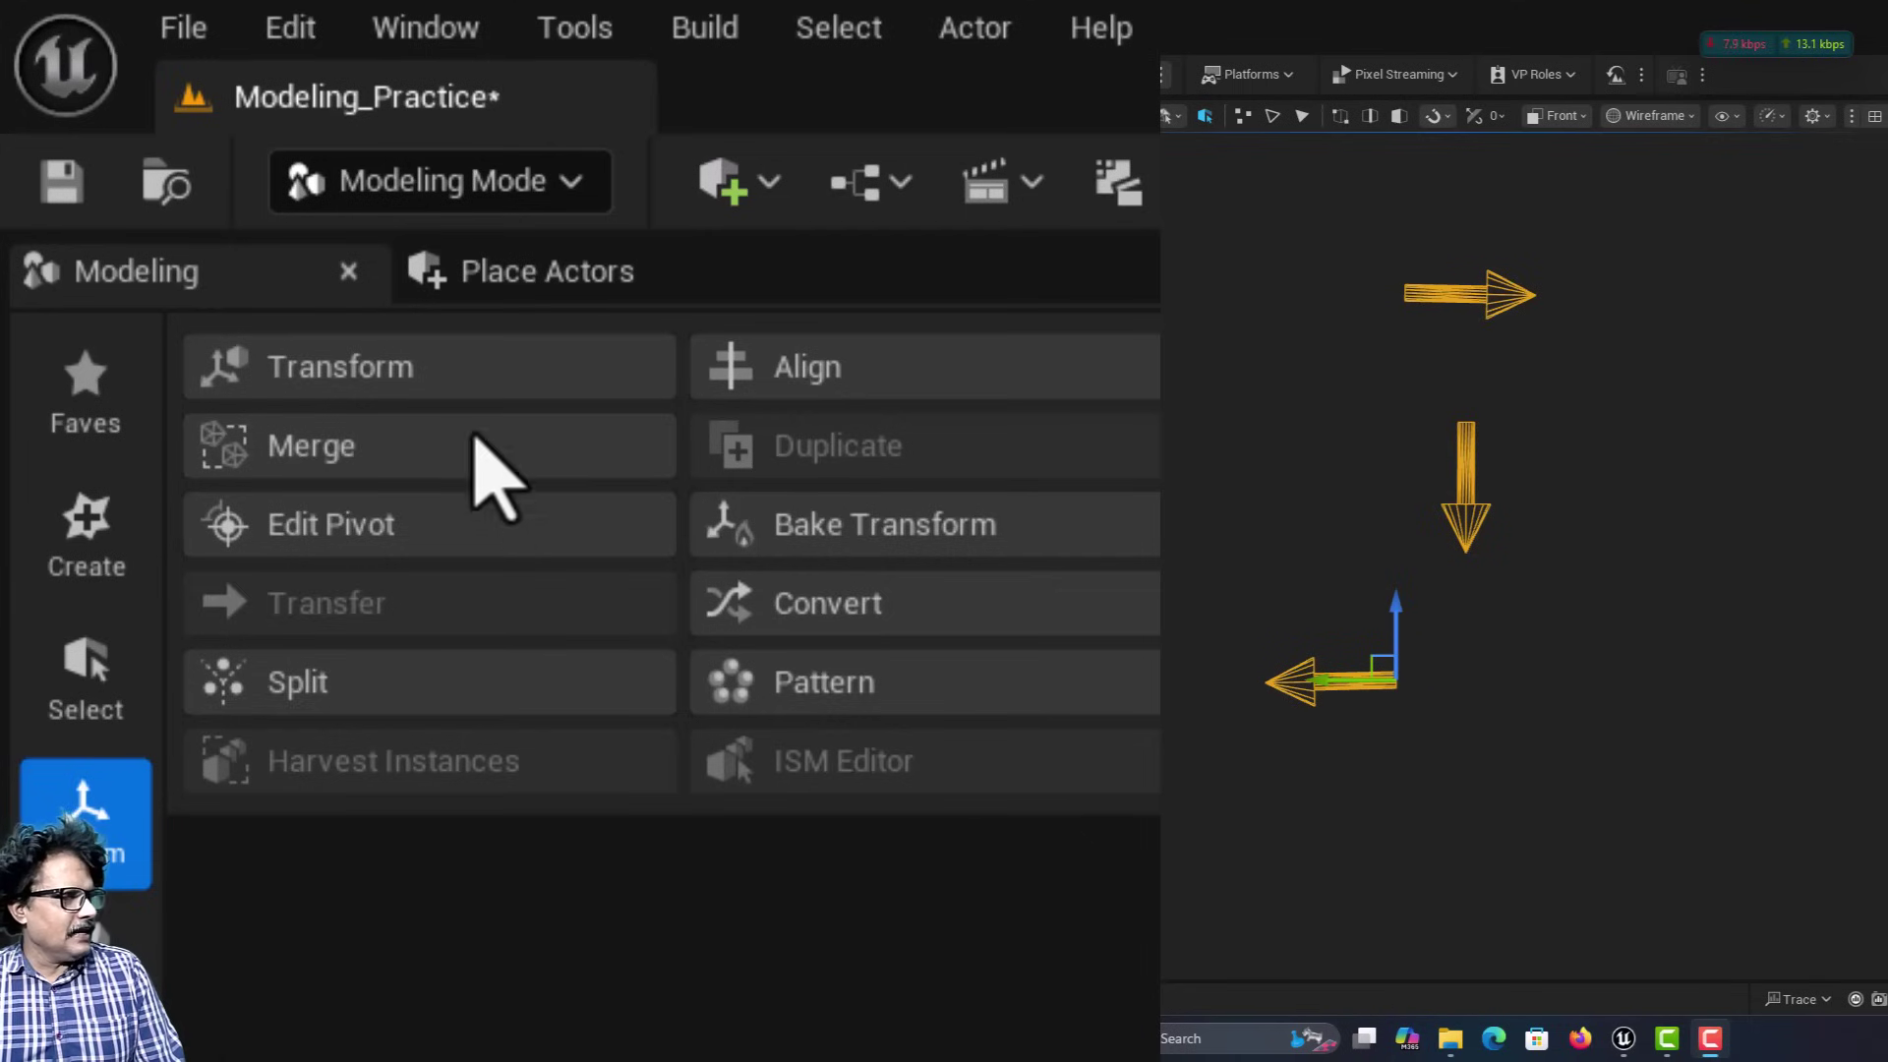
# Restart the Transform tool in Shared Gizmo mode, toggle Set Pivot Mode on and back off, and rotate the three arrows slightly about the shared gizmo.
pyautogui.click(470, 389)
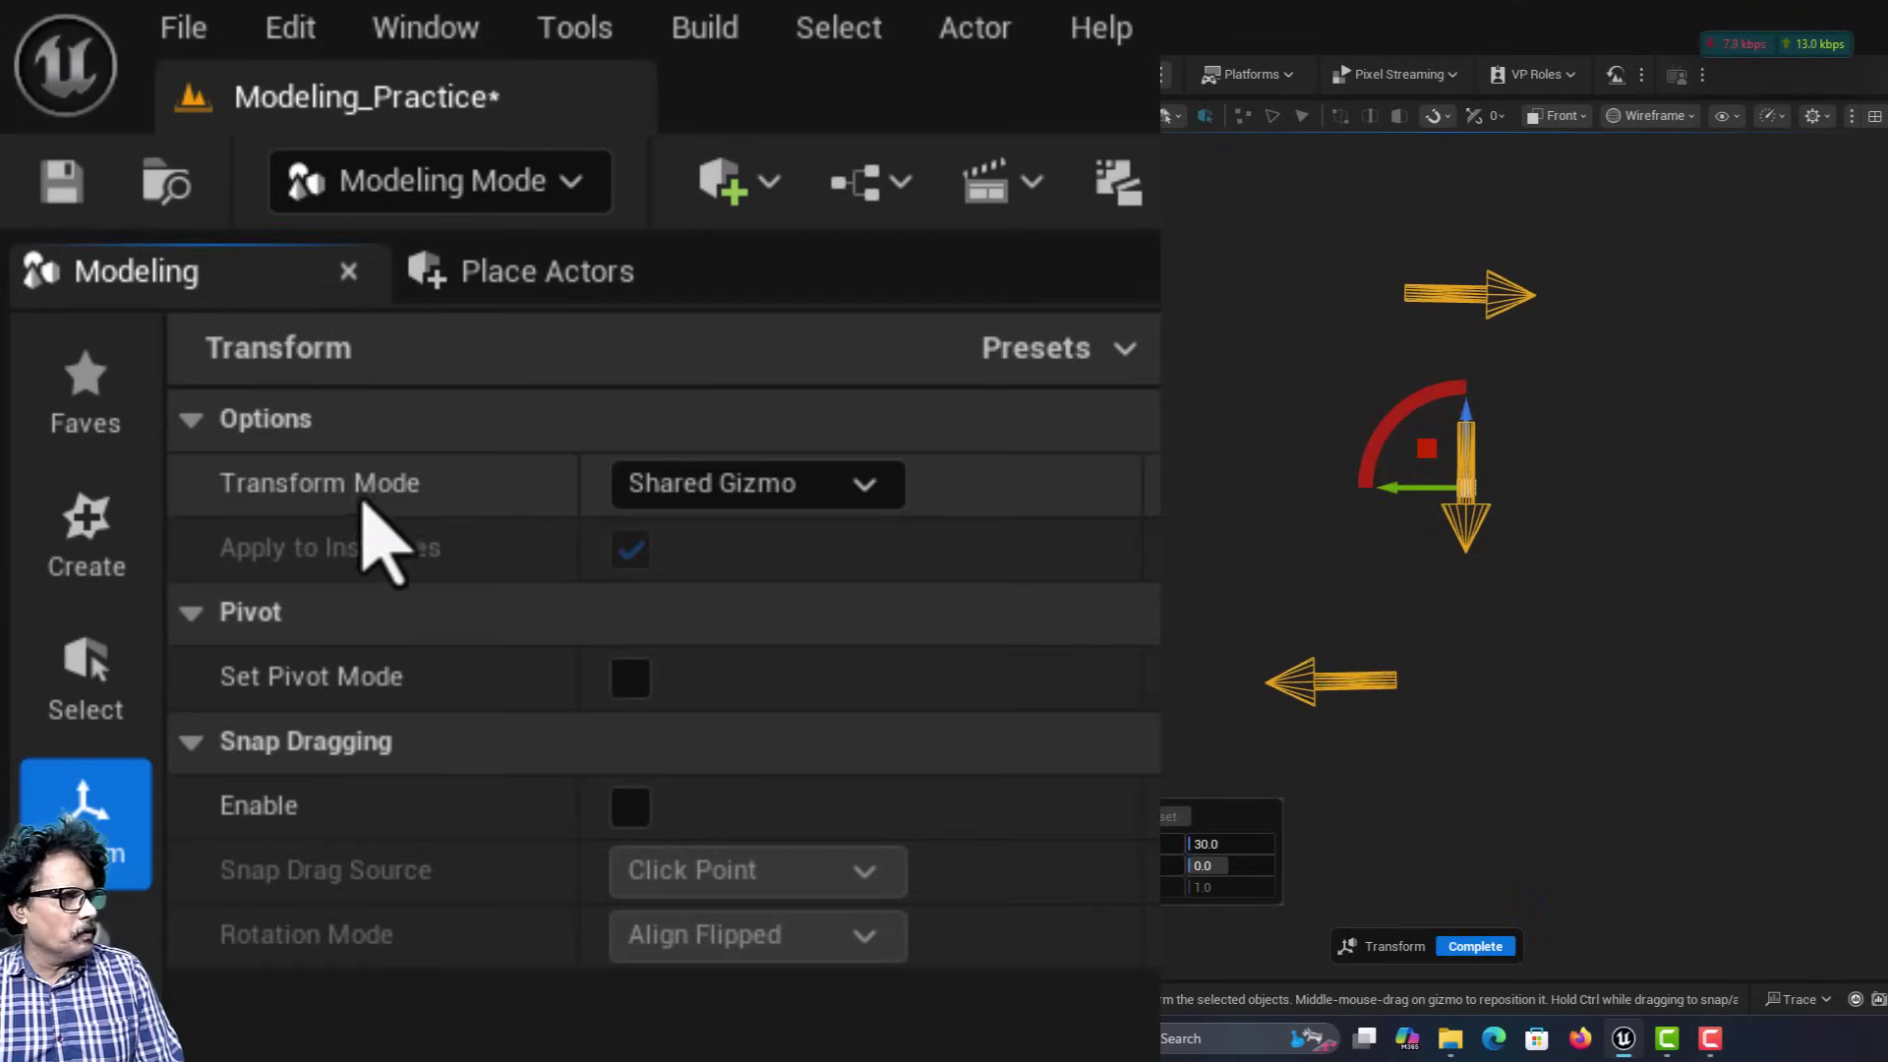
pyautogui.click(734, 497)
pyautogui.click(710, 543)
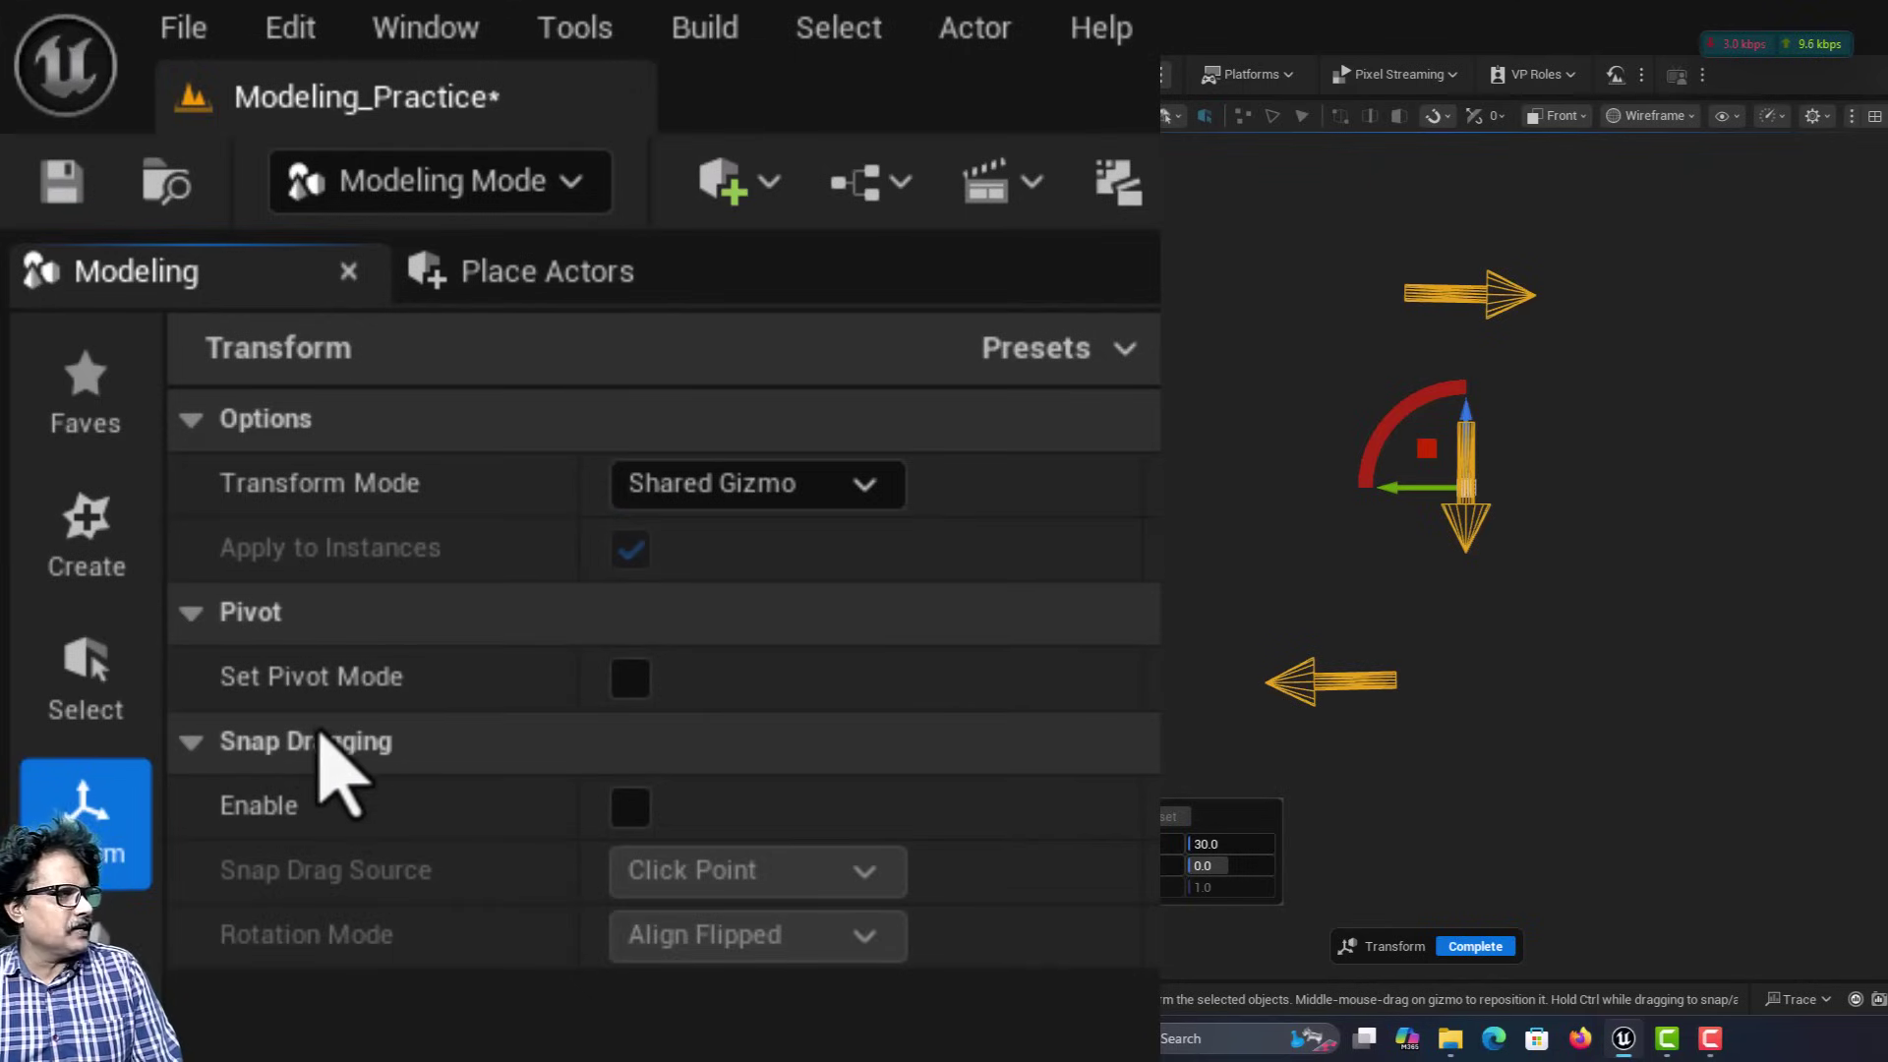
pyautogui.click(635, 684)
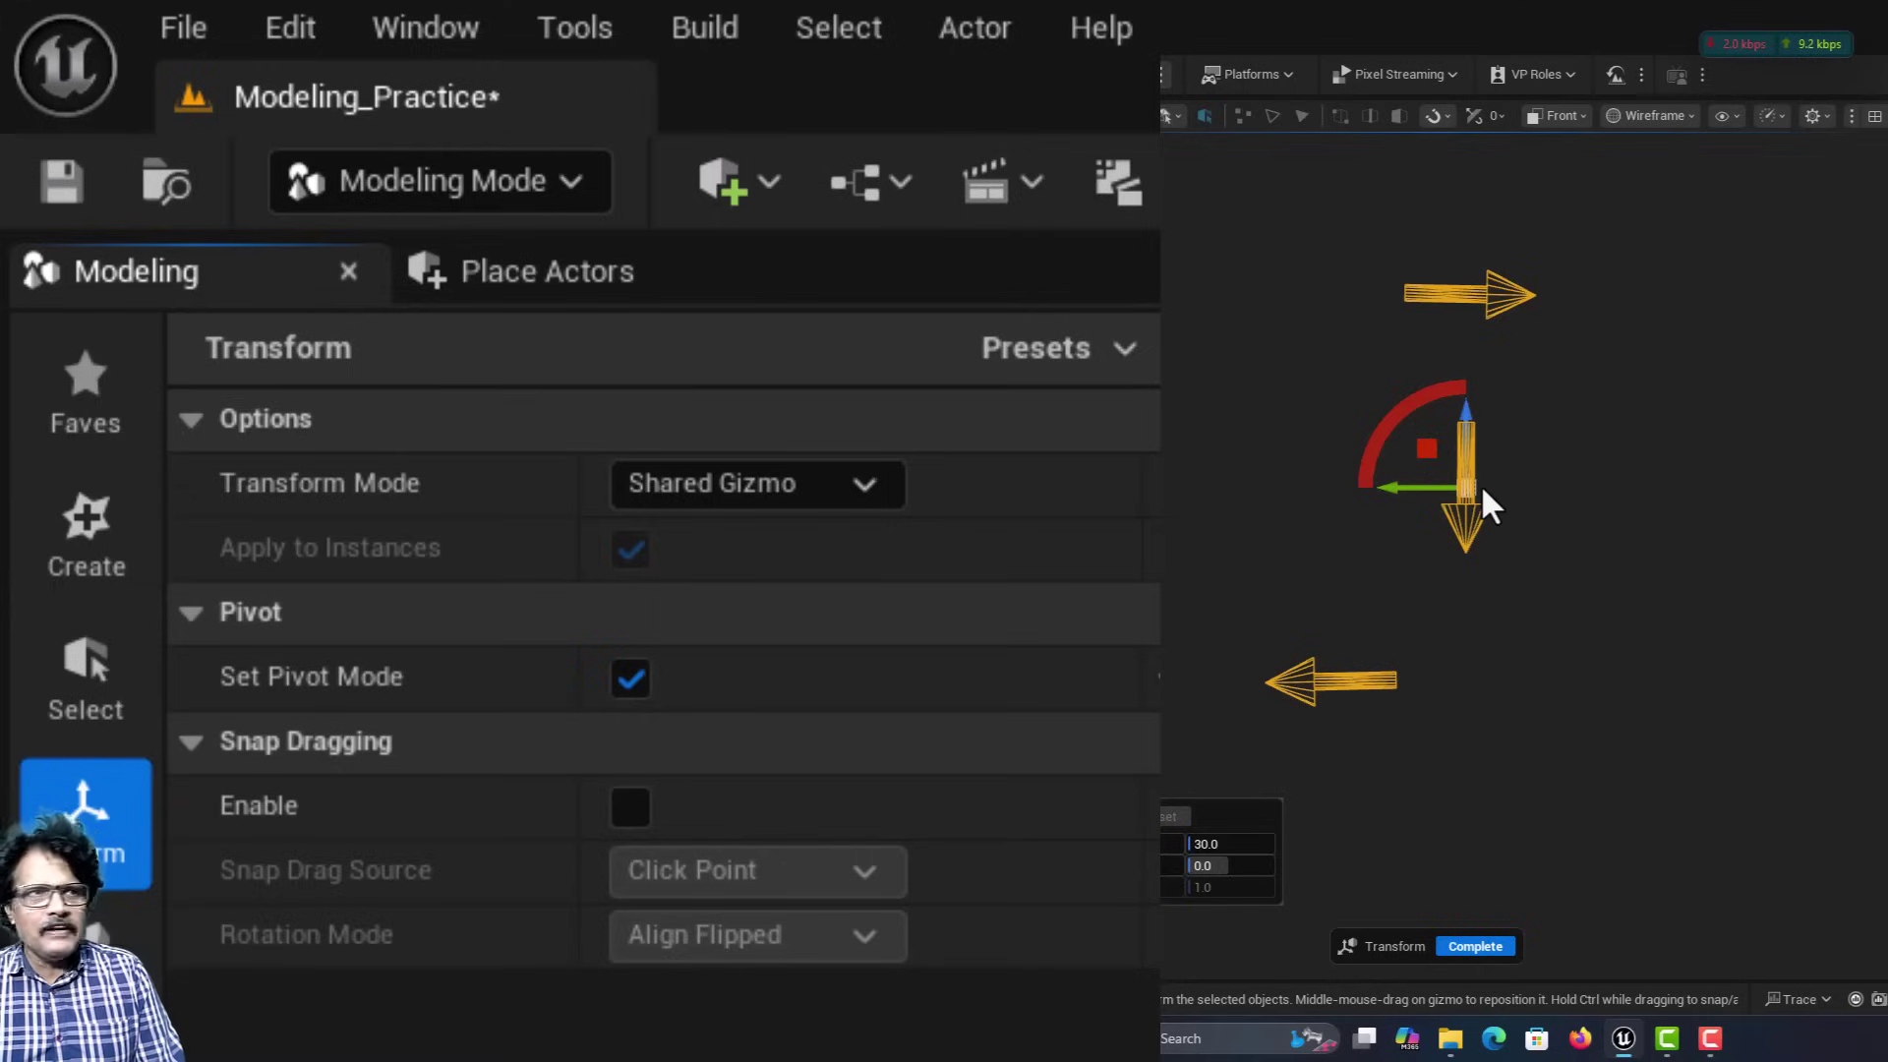
pyautogui.click(634, 686)
pyautogui.moveTo(1402, 413)
pyautogui.mouseDown()
pyautogui.moveTo(1377, 539)
pyautogui.moveTo(1437, 422)
pyautogui.moveTo(1391, 434)
pyautogui.moveTo(1409, 422)
pyautogui.mouseUp()
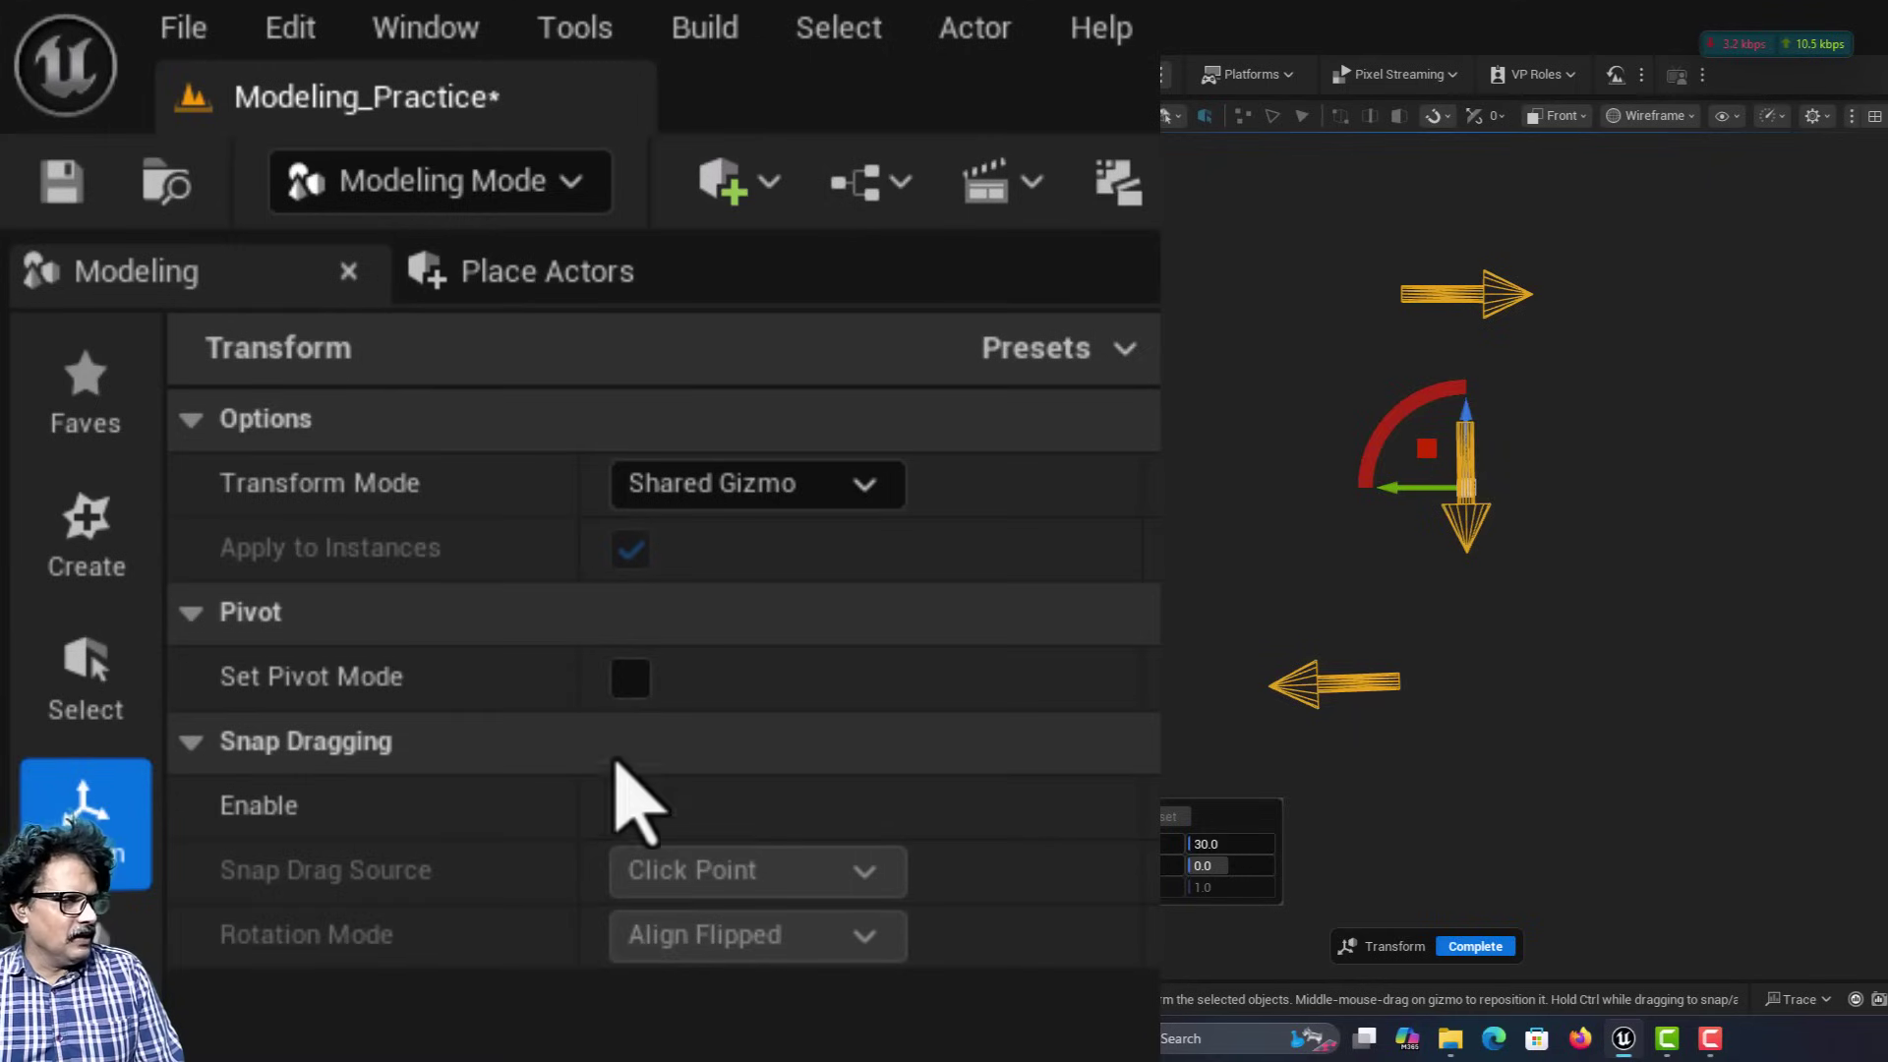
# With Set Pivot Mode, move the shared pivot well away from the arrows to Z -650, rotate all three slightly around it and complete the tool.
pyautogui.click(629, 679)
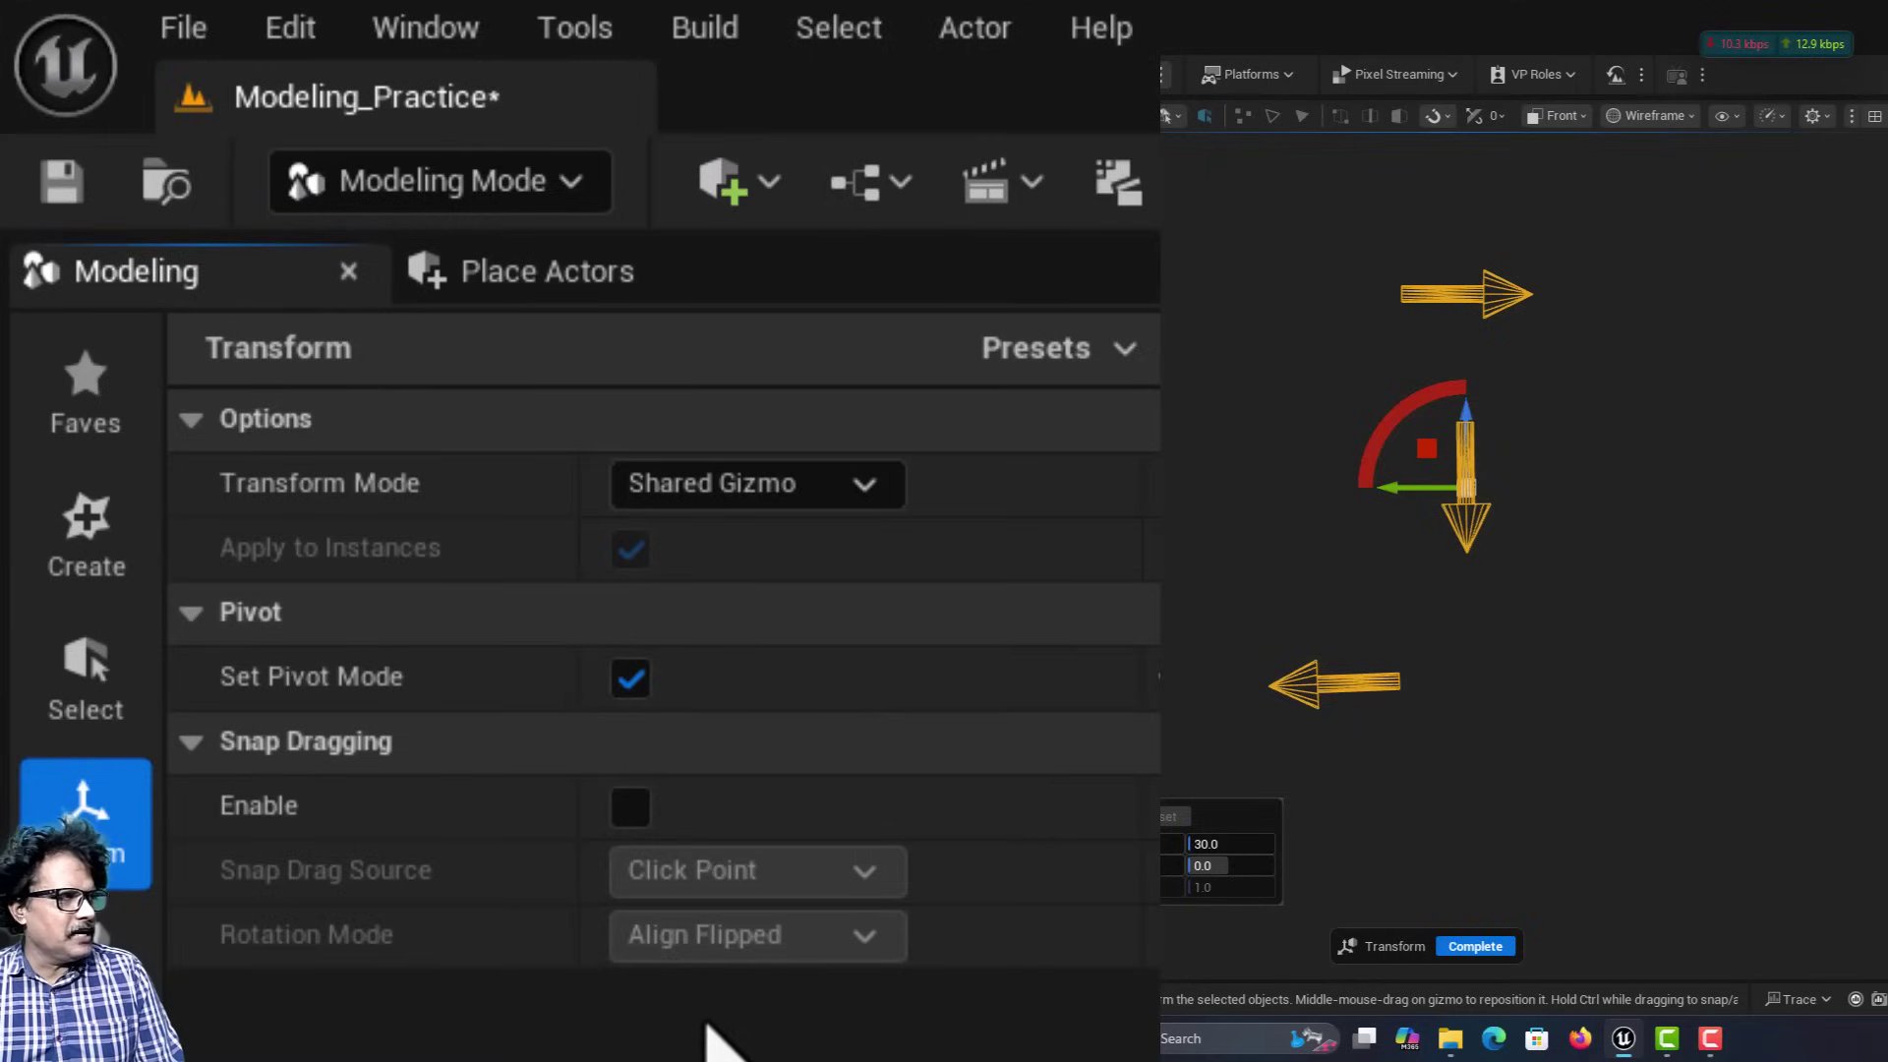
pyautogui.moveTo(1423, 452); pyautogui.dragTo(1798, 747)
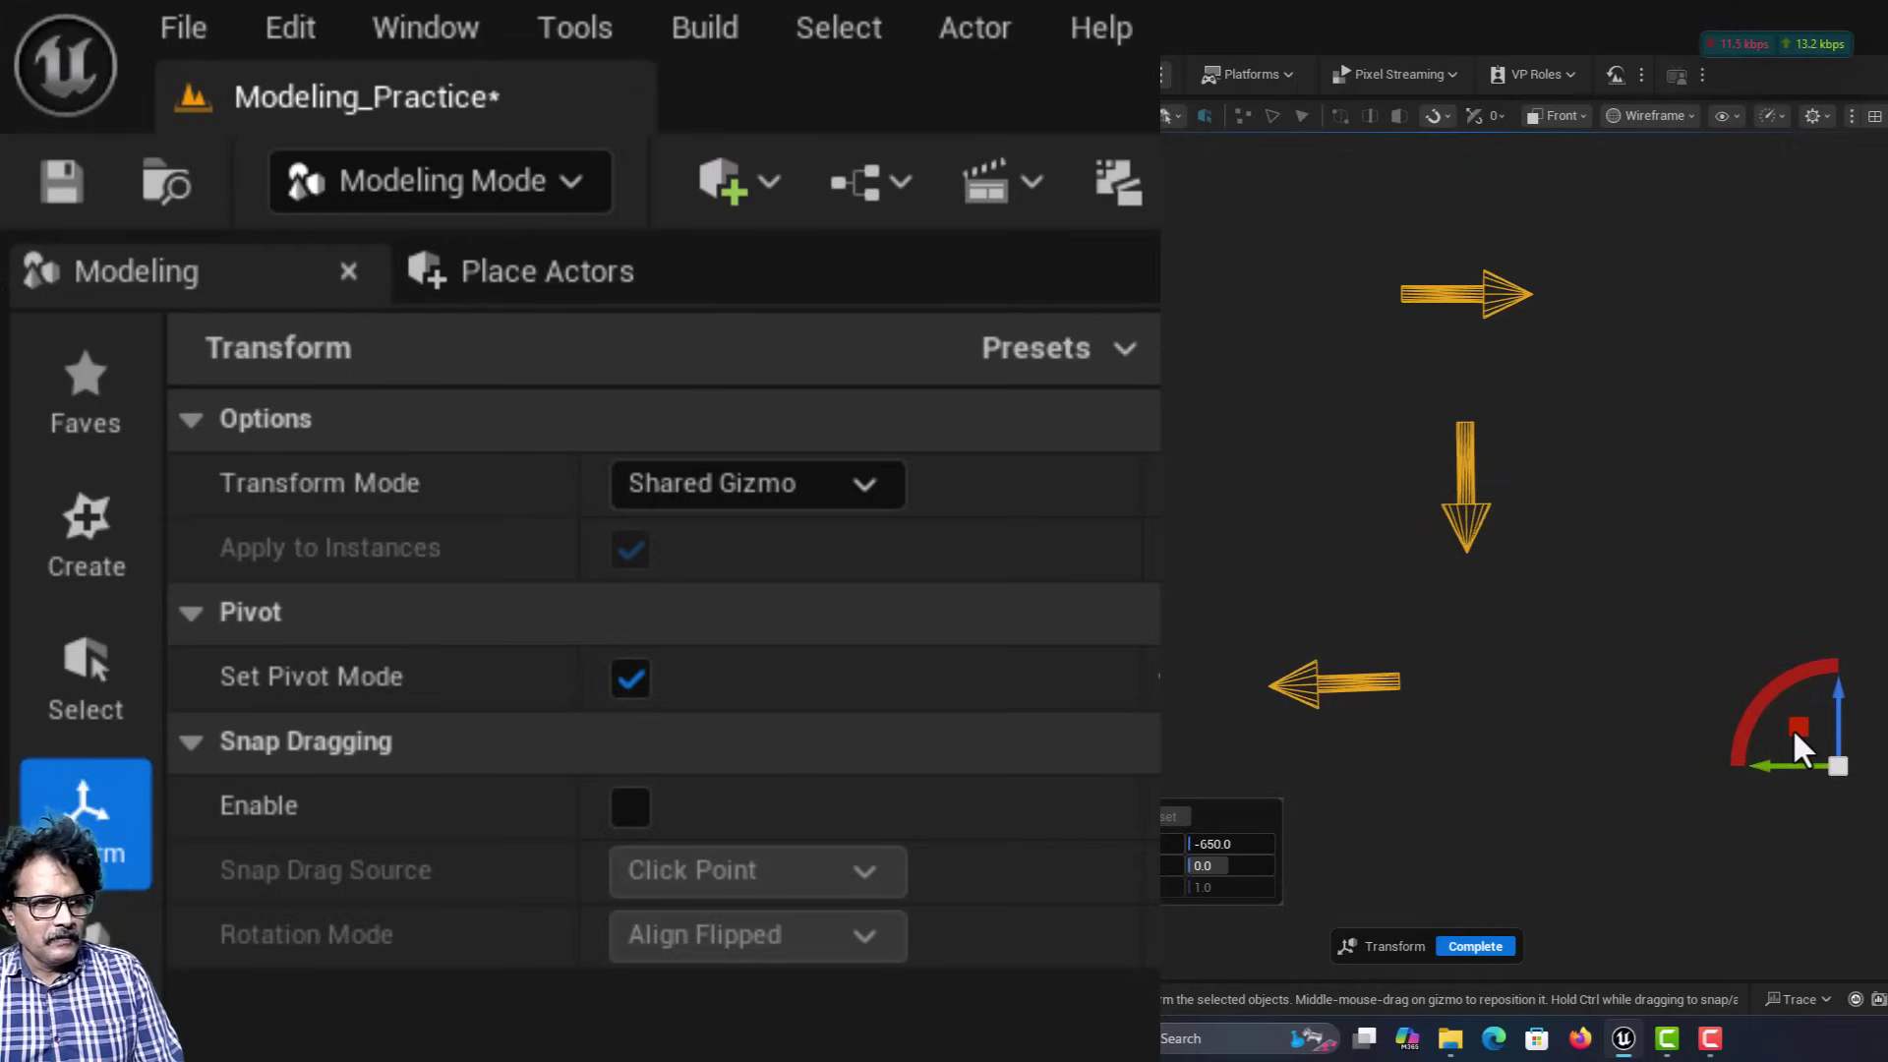
pyautogui.click(631, 683)
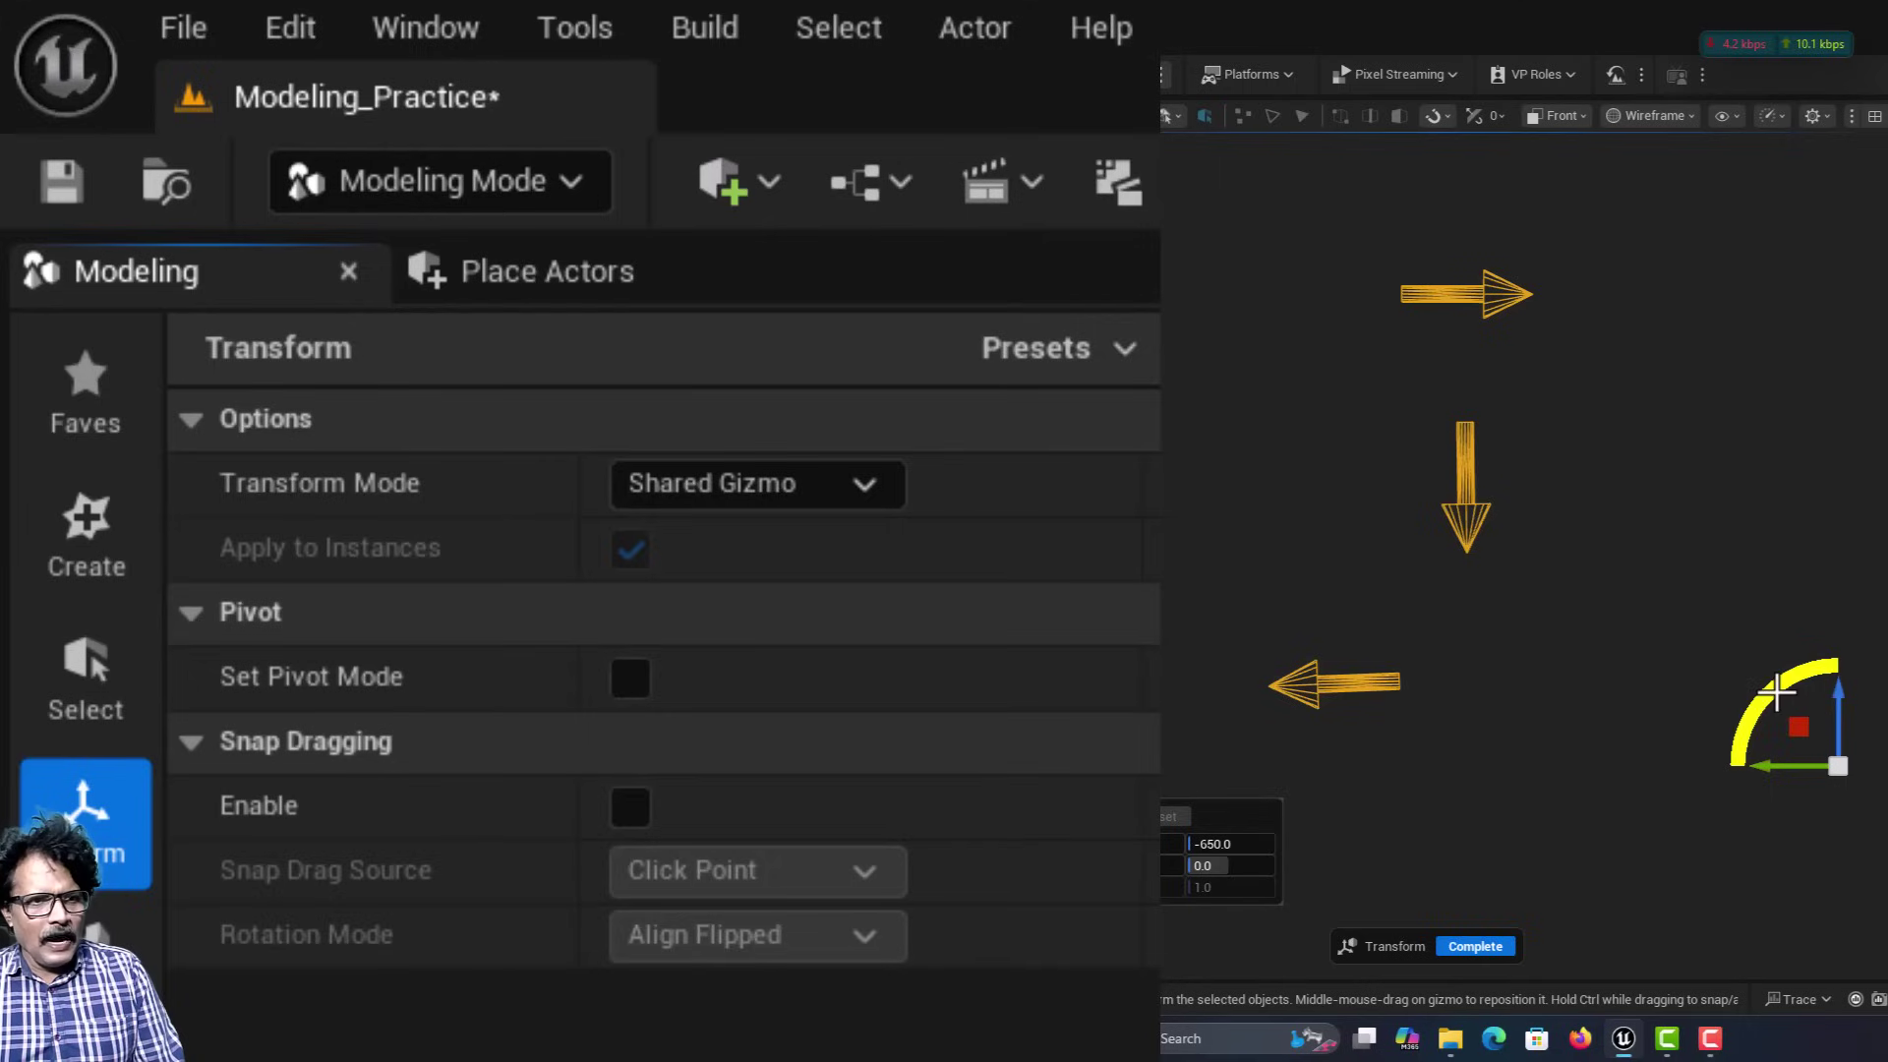
pyautogui.moveTo(1777, 692)
pyautogui.mouseDown()
pyautogui.moveTo(1761, 768)
pyautogui.moveTo(1787, 666)
pyautogui.moveTo(1758, 710)
pyautogui.moveTo(1791, 666)
pyautogui.moveTo(1741, 751)
pyautogui.moveTo(1790, 669)
pyautogui.moveTo(1737, 704)
pyautogui.moveTo(1643, 664)
pyautogui.moveTo(1746, 700)
pyautogui.moveTo(1725, 725)
pyautogui.moveTo(1774, 675)
pyautogui.moveTo(1780, 721)
pyautogui.moveTo(1772, 695)
pyautogui.mouseUp()
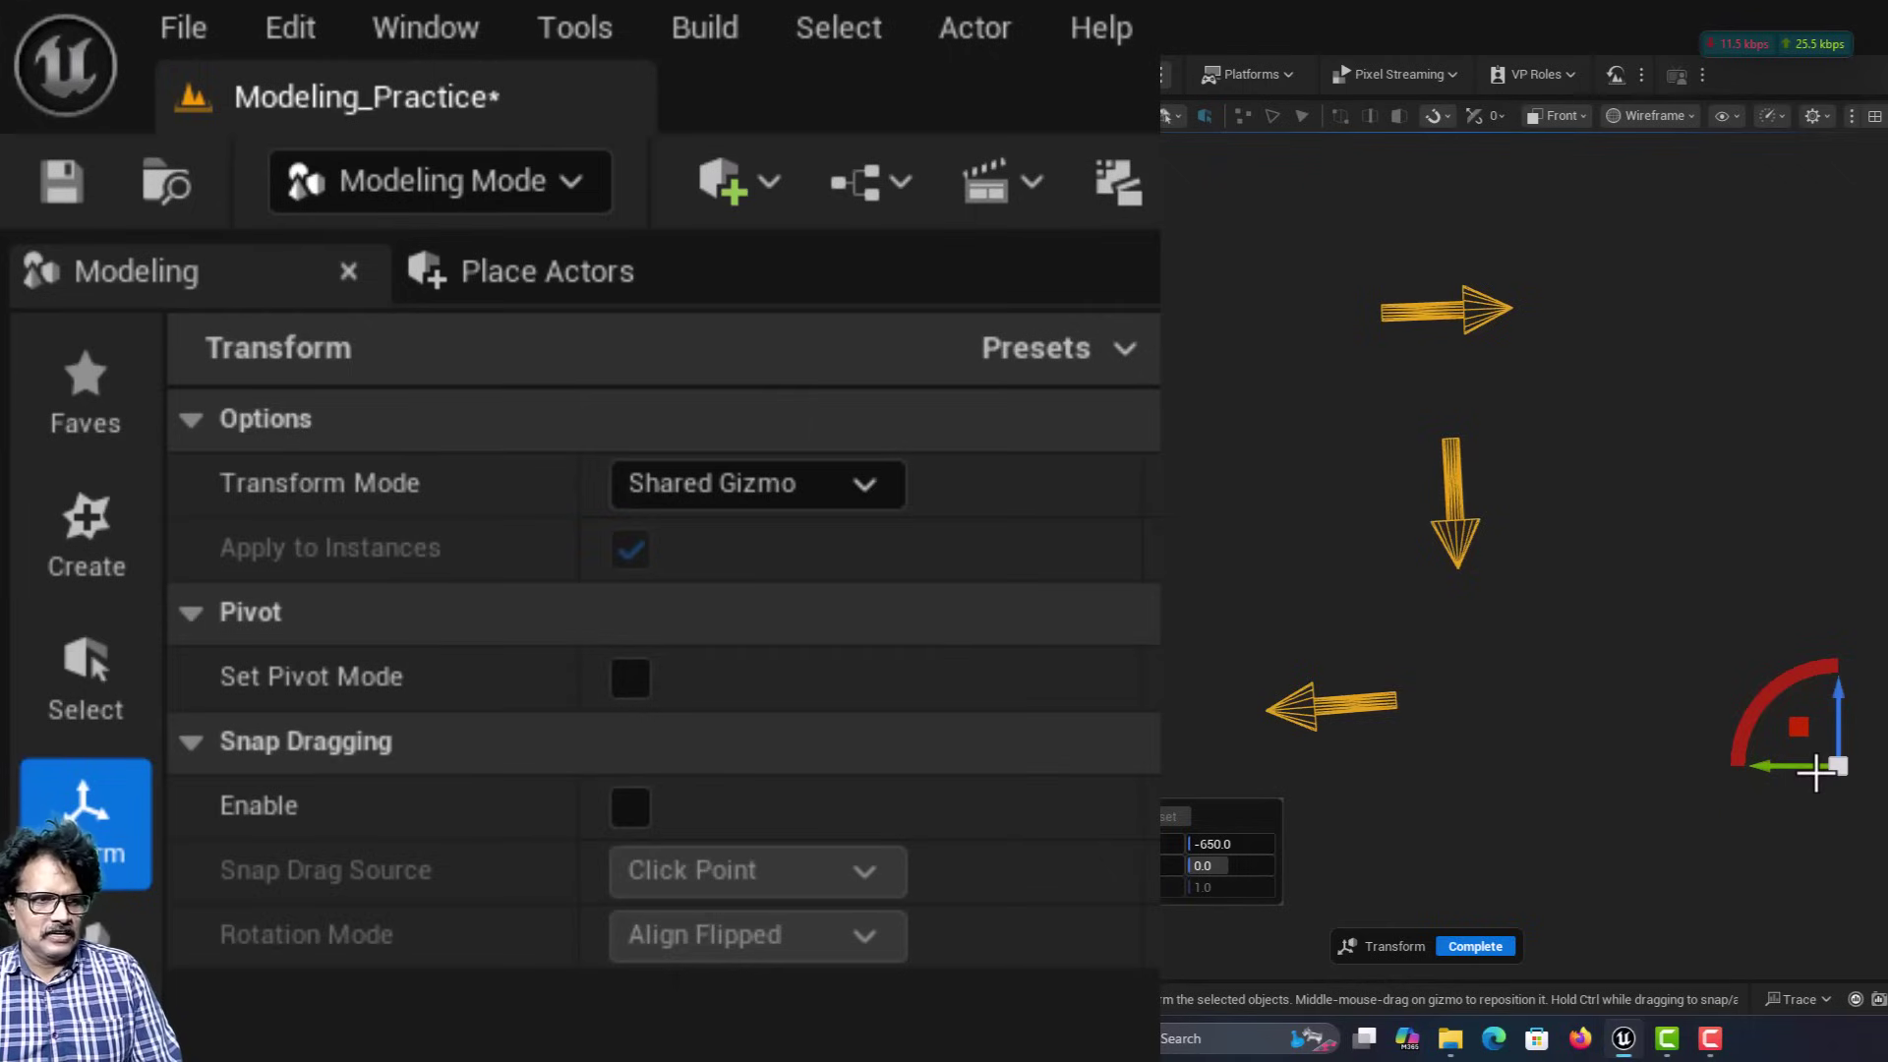
pyautogui.click(1477, 947)
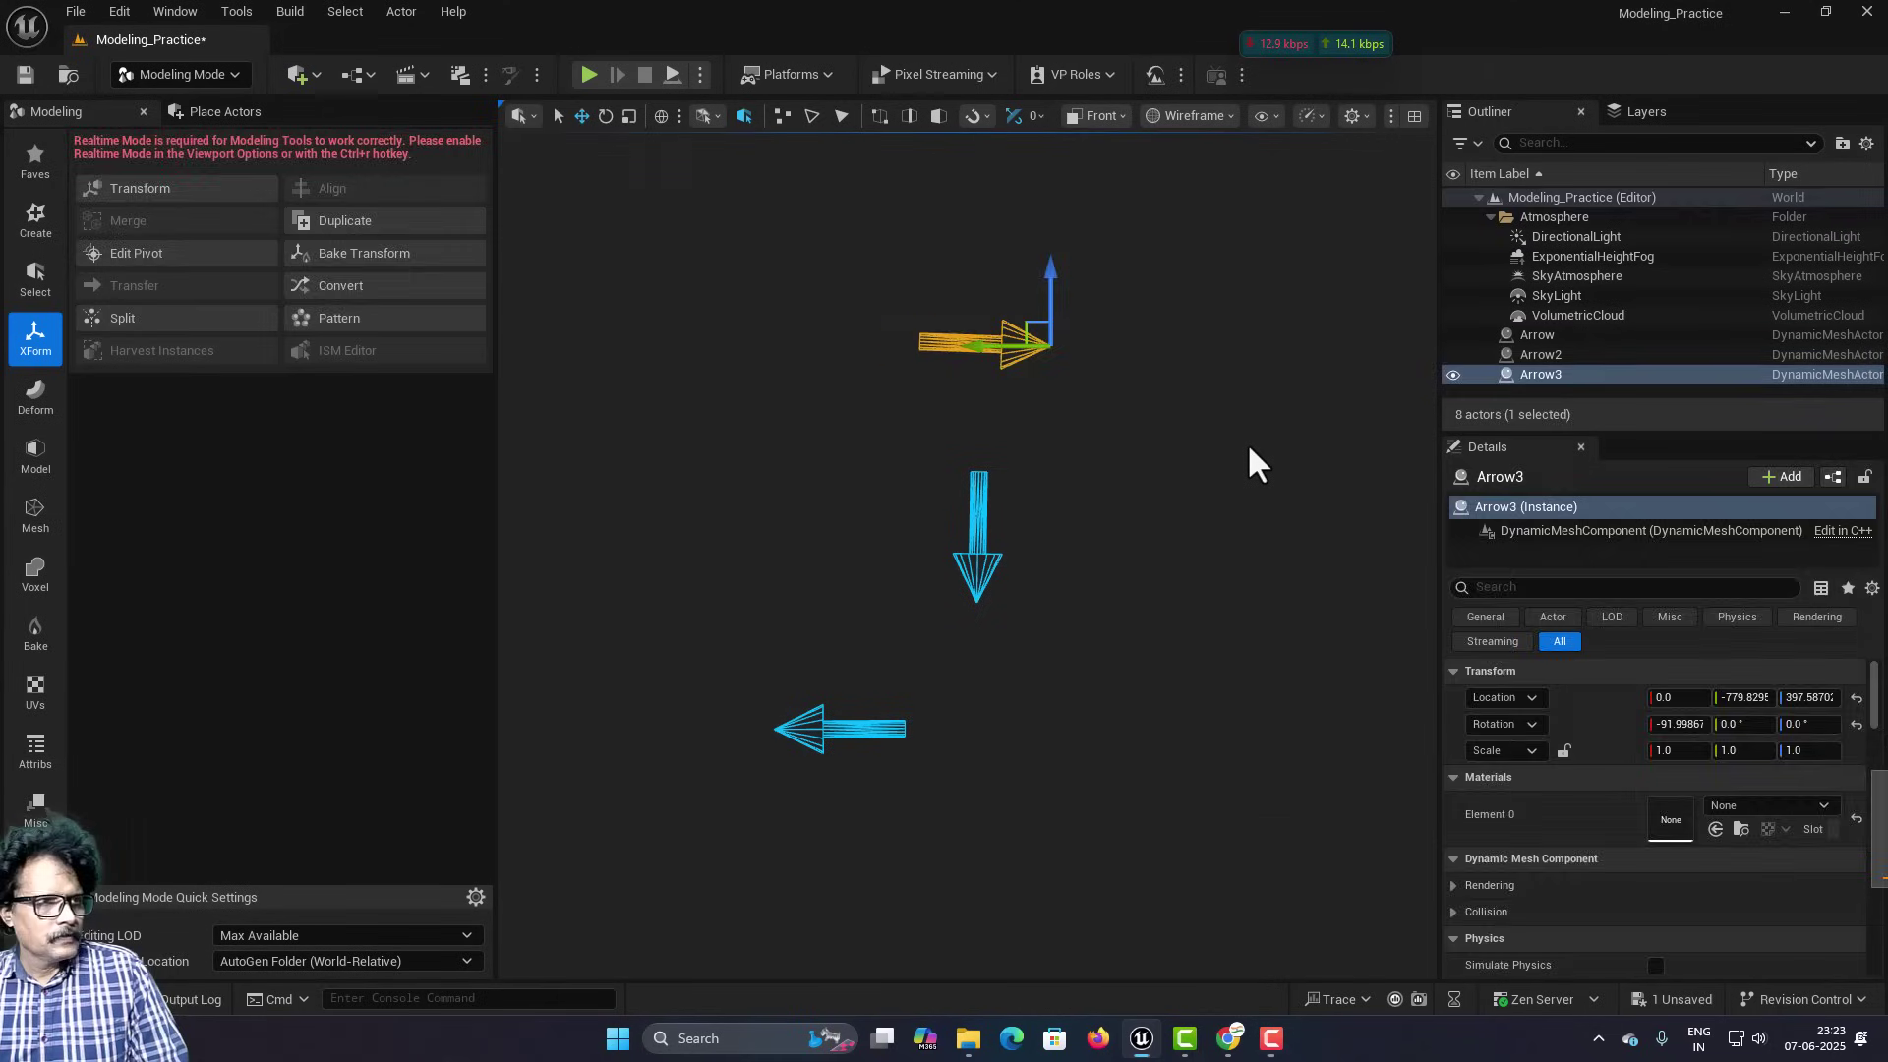
# Duplicate the uppermost arrow and move the copy to about Y -1520, Z -502, away from the other arrows.
pyautogui.click(1249, 451)
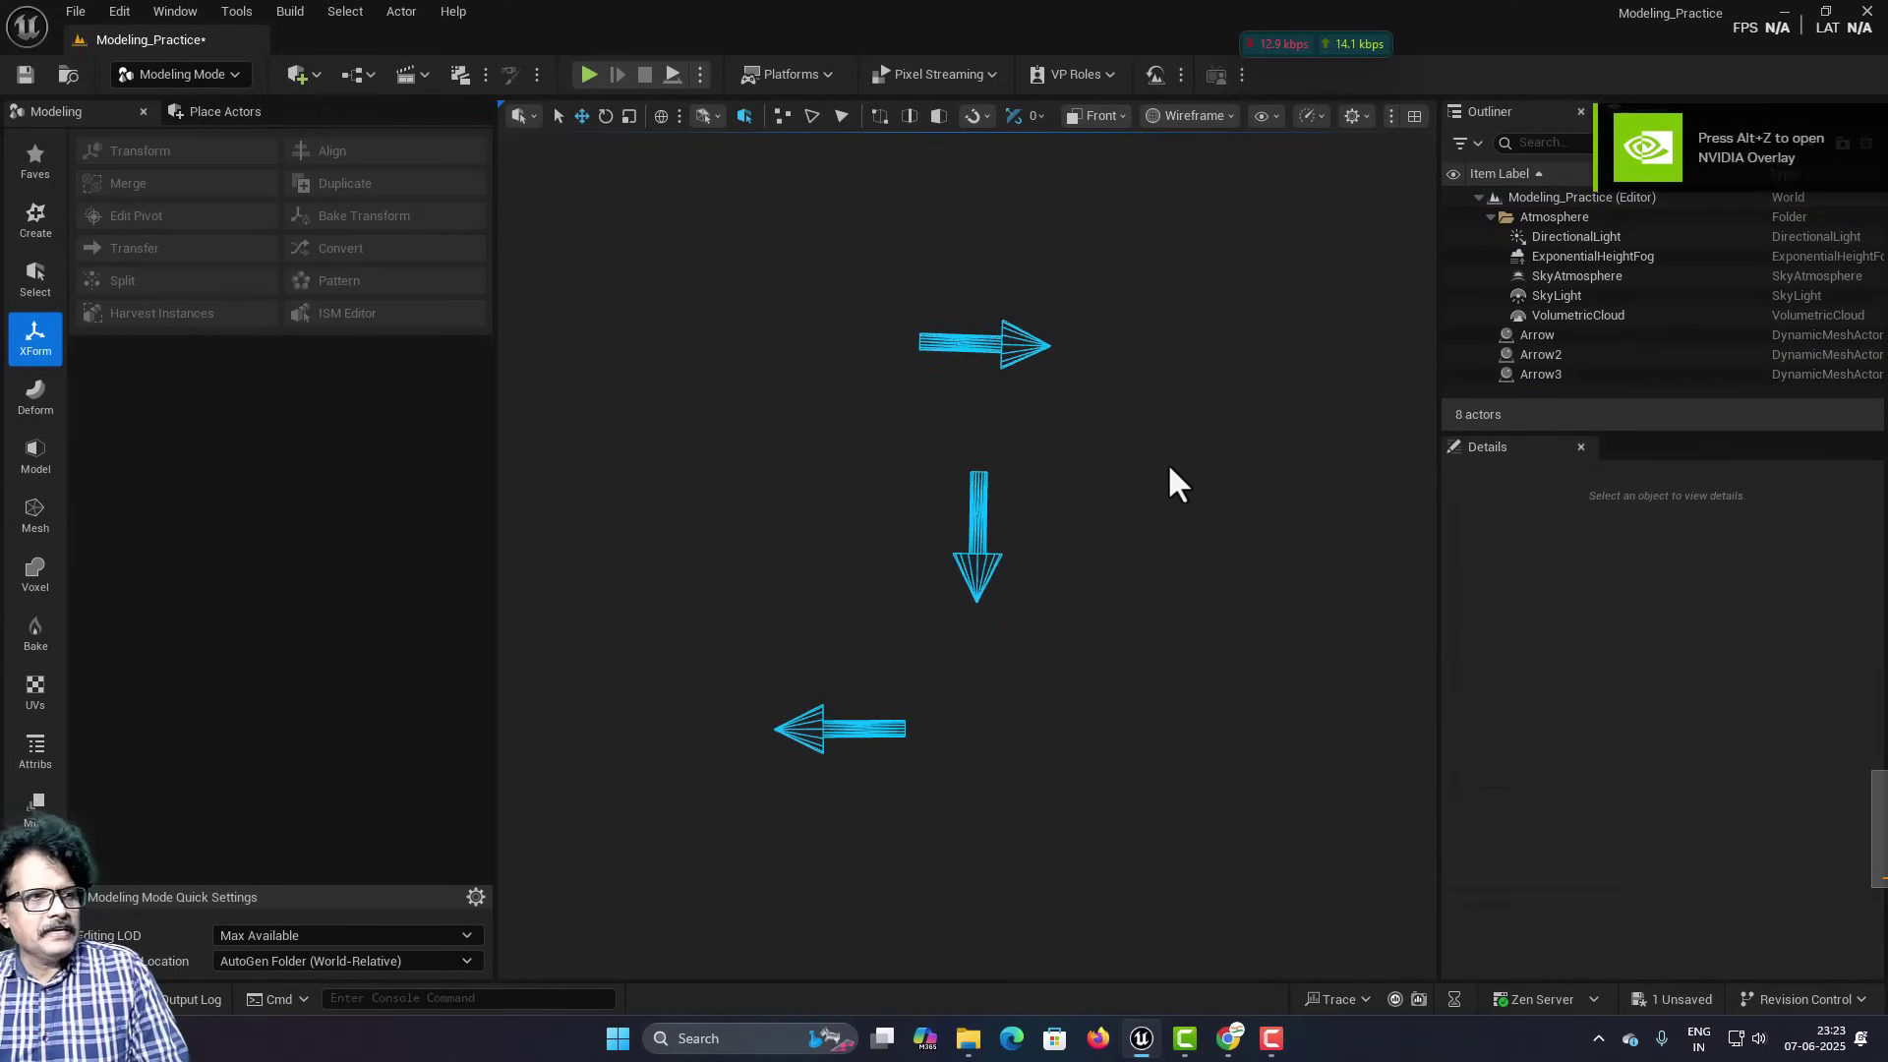
pyautogui.click(976, 342)
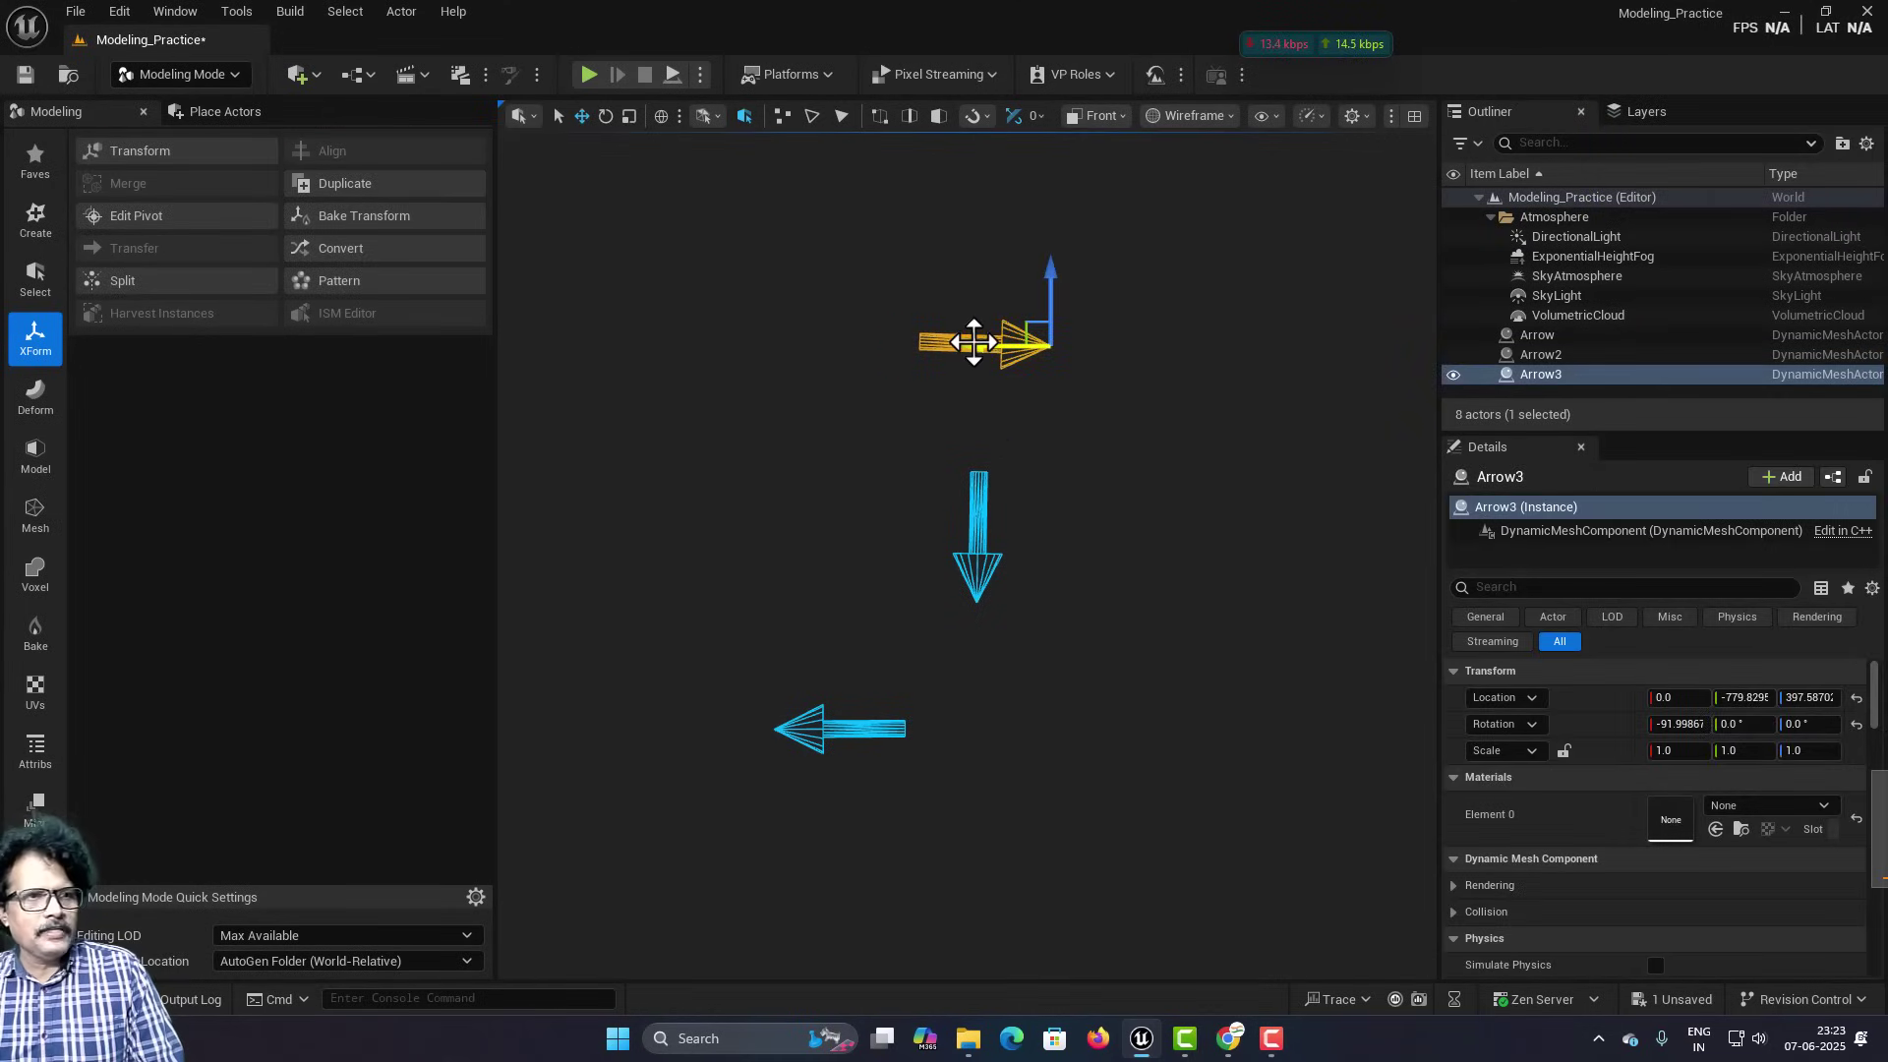
pyautogui.keyDown('alt'); pyautogui.moveTo(978, 342); pyautogui.dragTo(1235, 345); pyautogui.keyUp('alt')
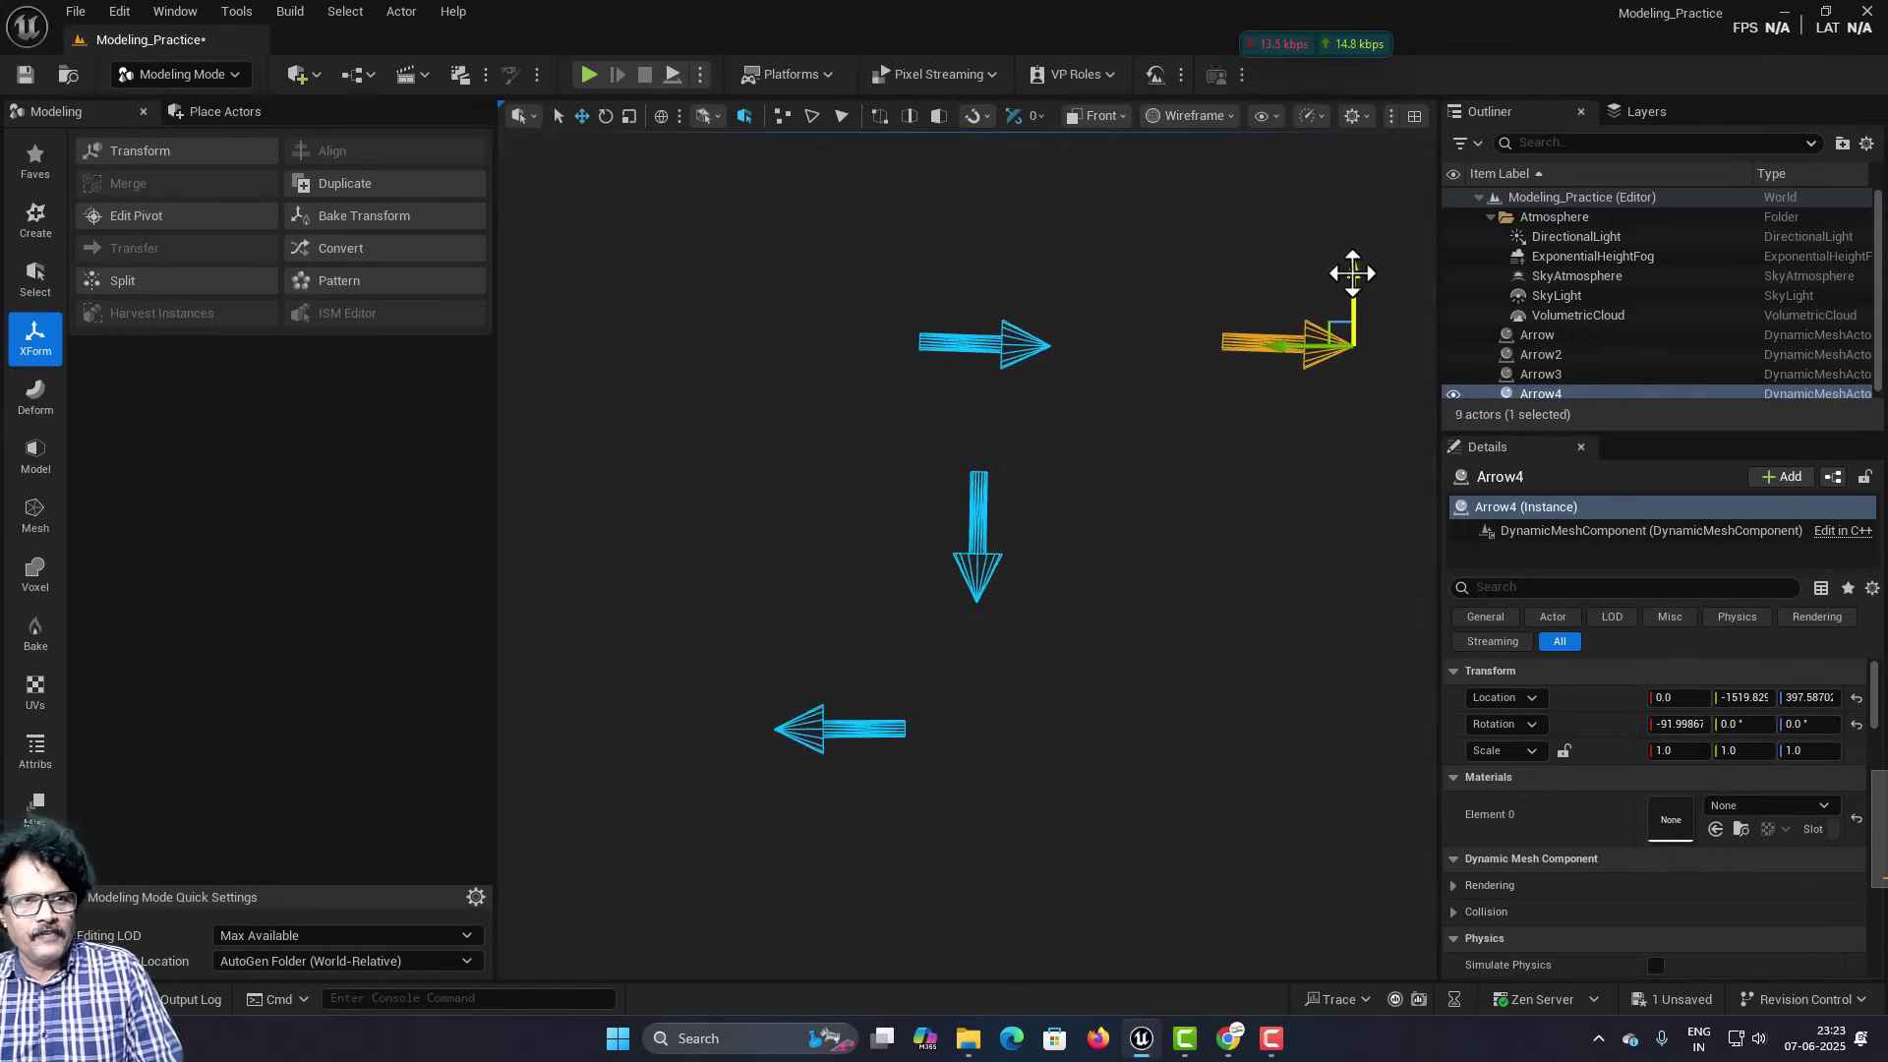
pyautogui.moveTo(1348, 270); pyautogui.dragTo(1293, 642)
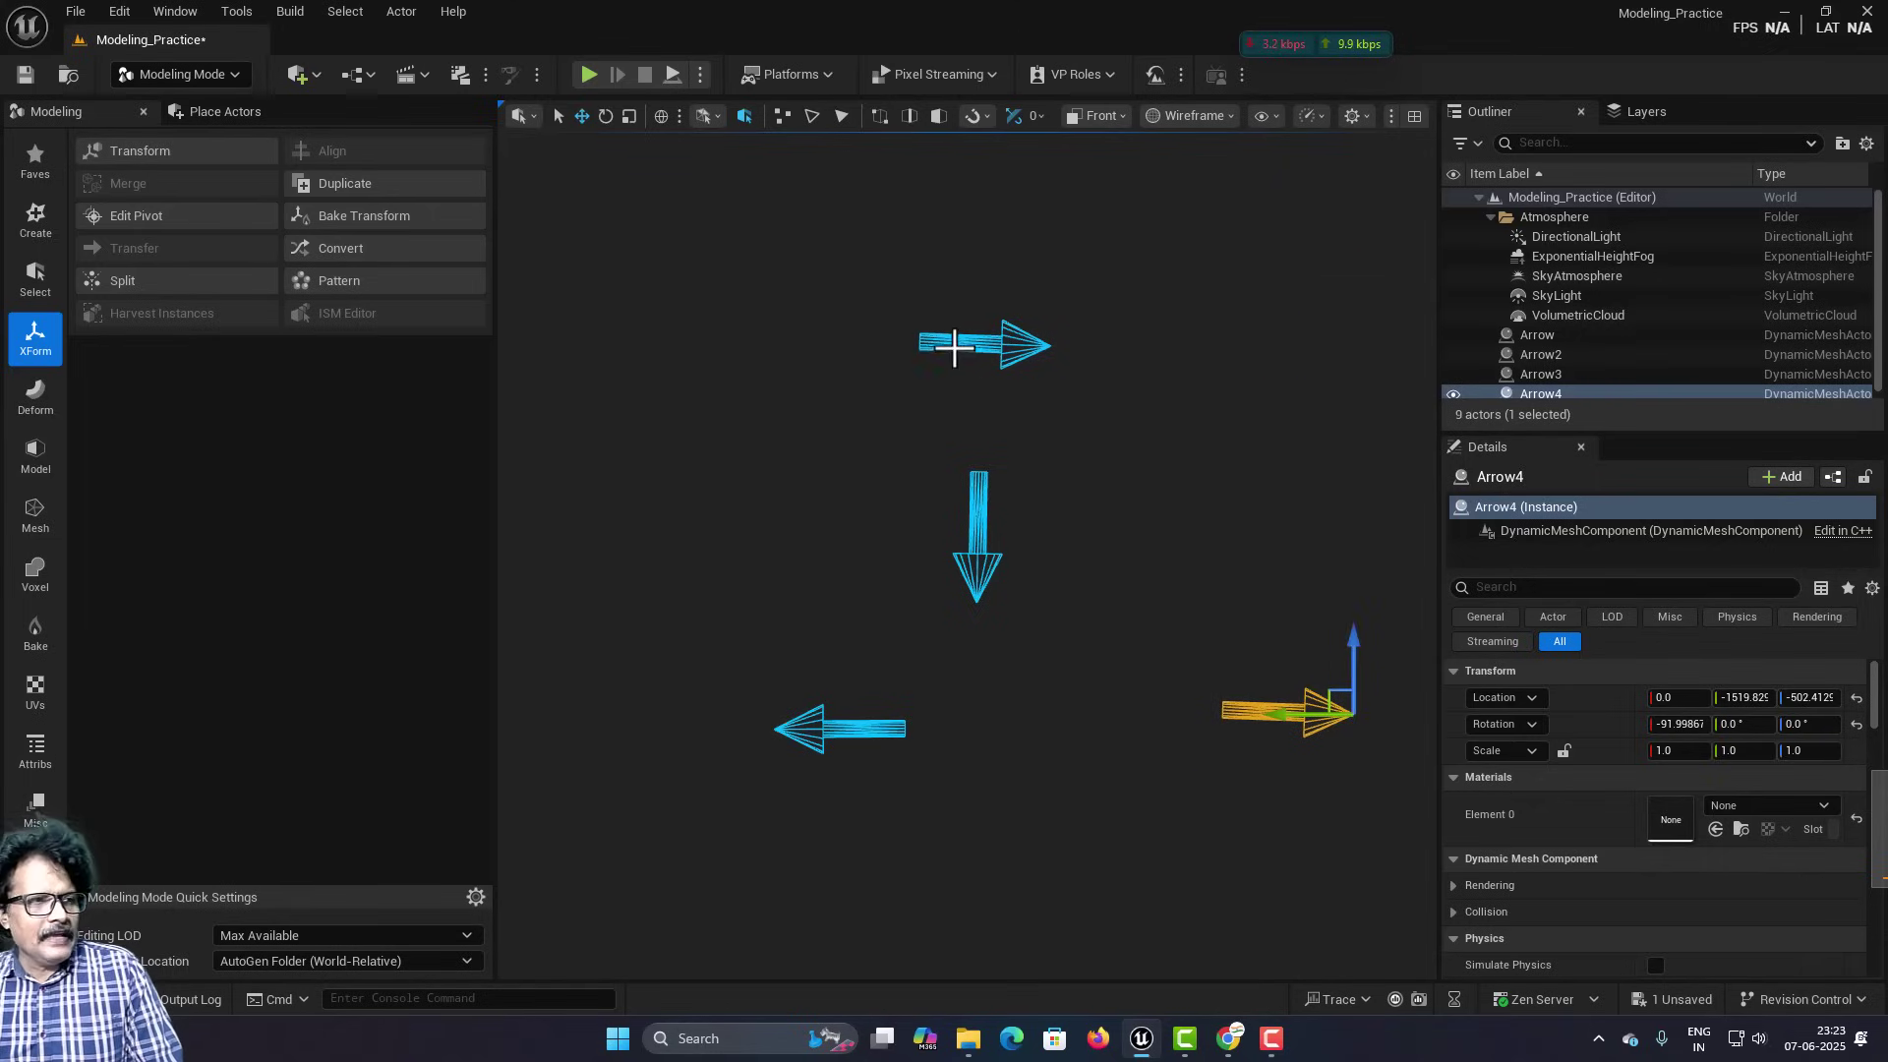
# Select the three original arrows and, with the Transform tool's Snap Dragging enabled and Pivot as drag source, move them onto the copied arrow.
pyautogui.click(953, 346)
pyautogui.keyDown('ctrl'); pyautogui.click(979, 513); pyautogui.keyUp('ctrl')
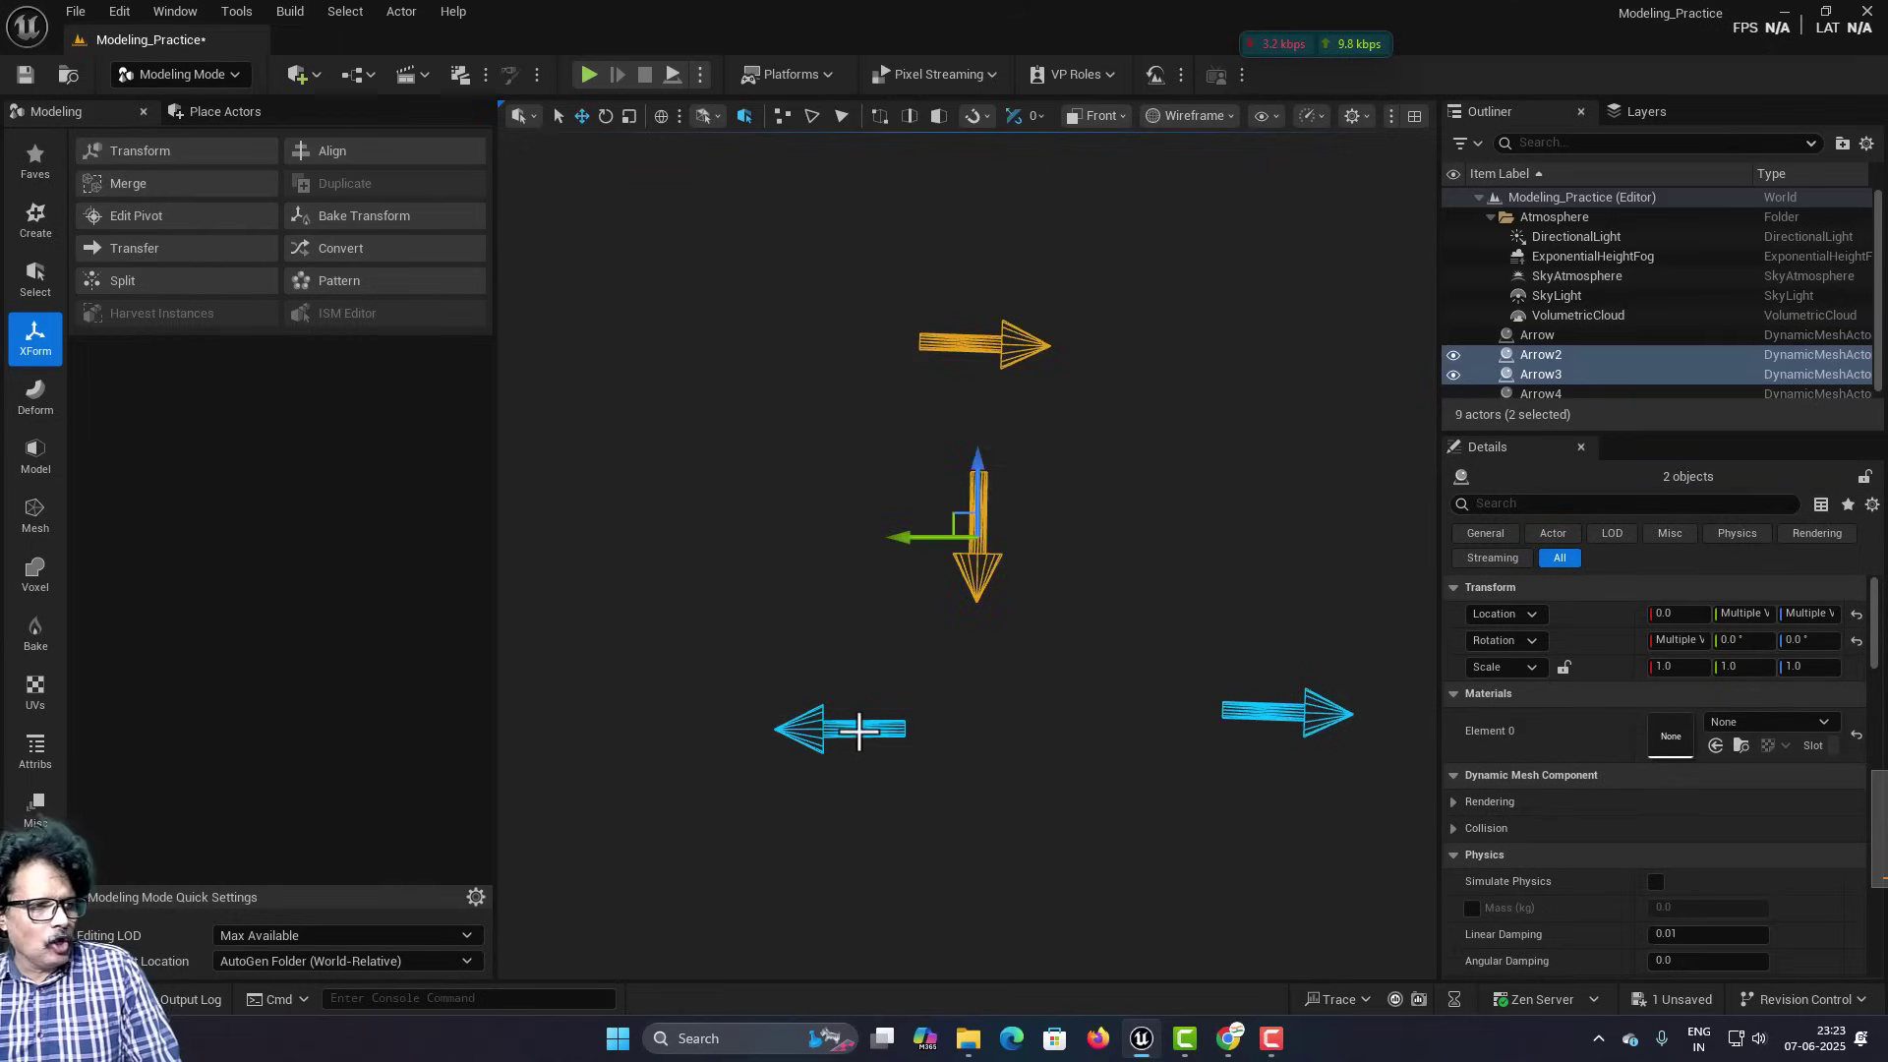
pyautogui.keyDown('ctrl'); pyautogui.click(858, 729); pyautogui.keyUp('ctrl')
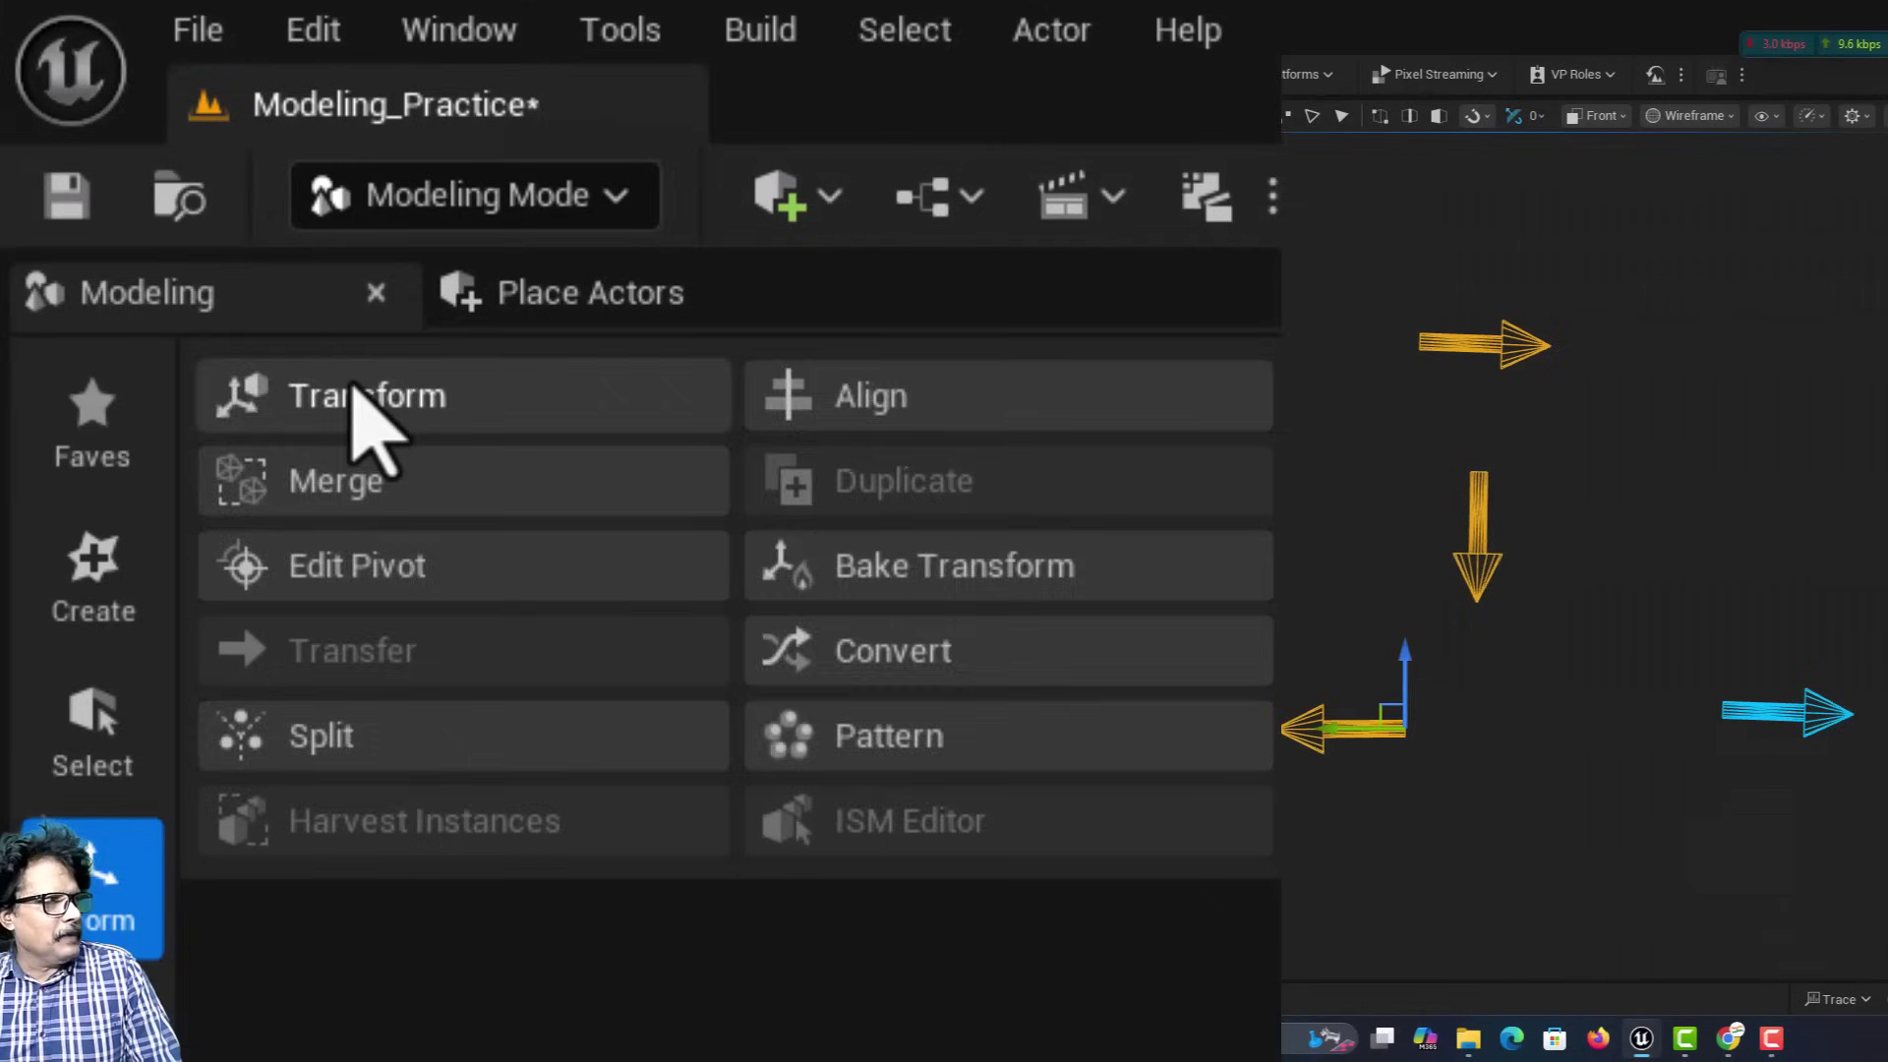
pyautogui.click(133, 152)
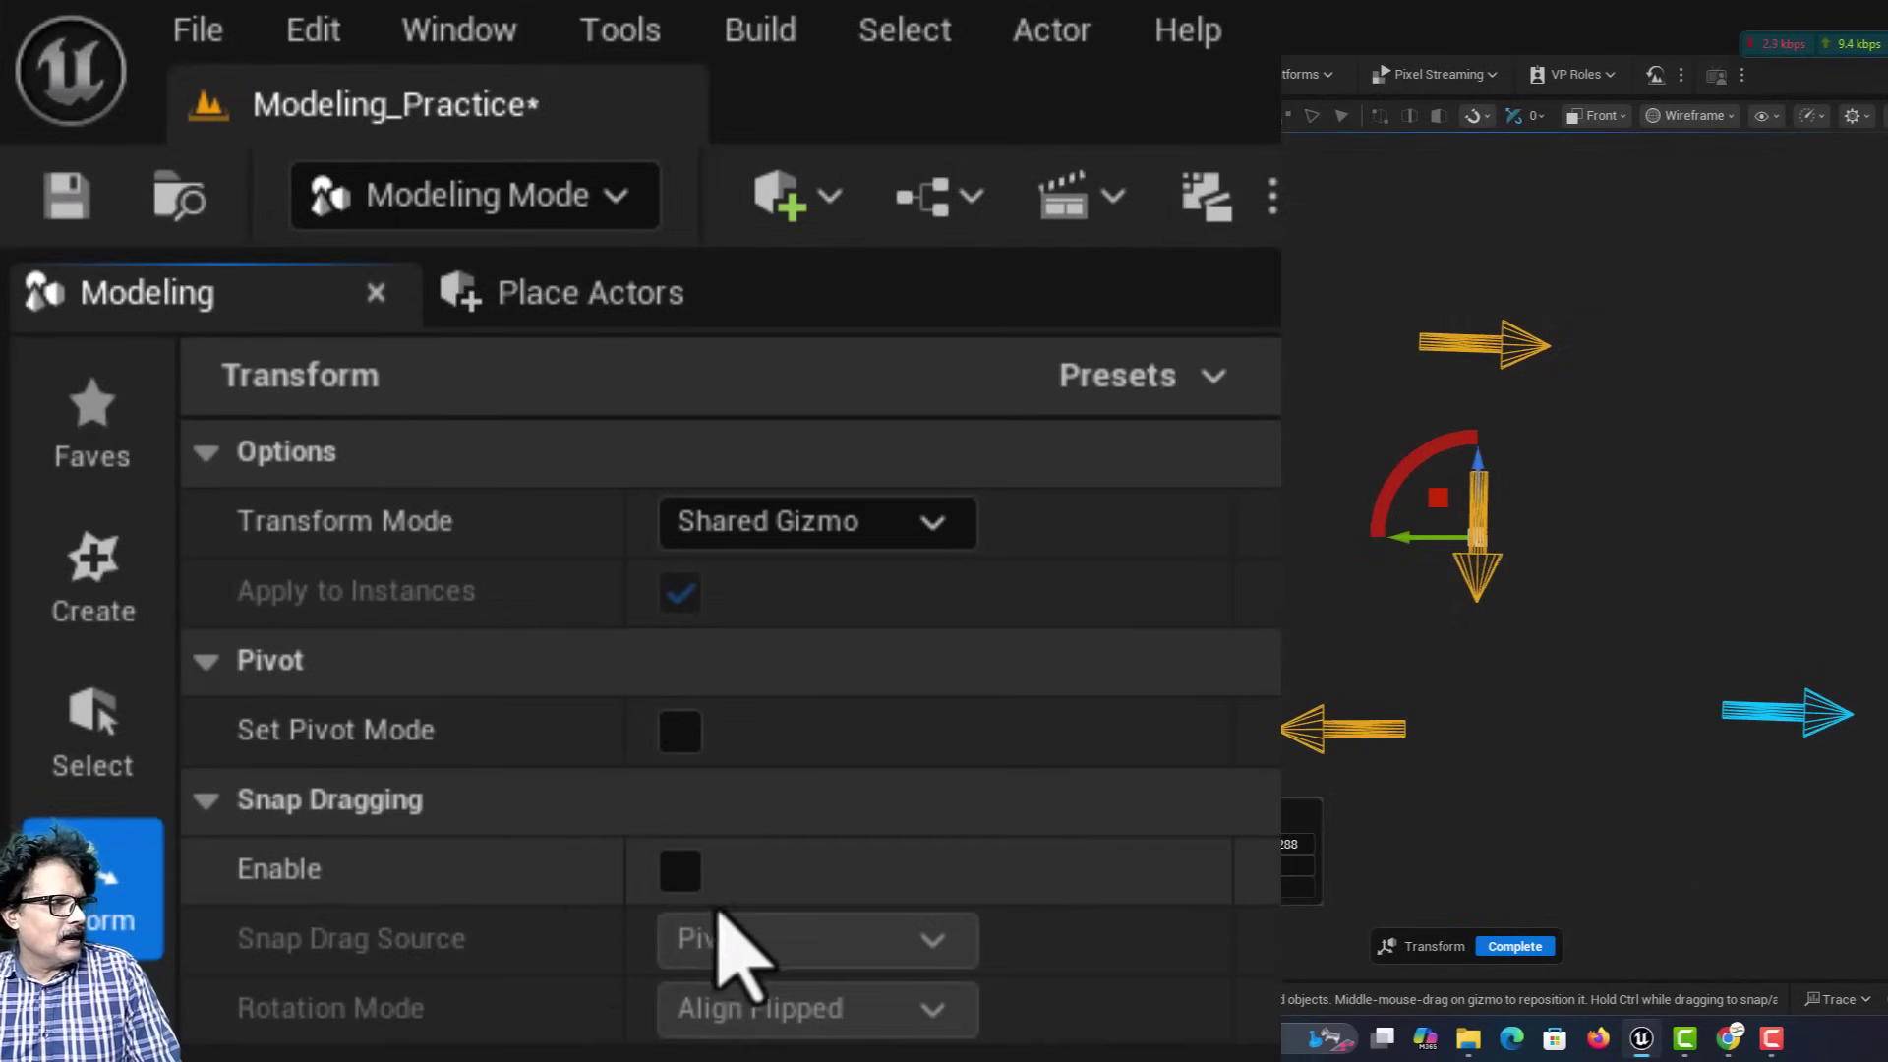
pyautogui.click(679, 874)
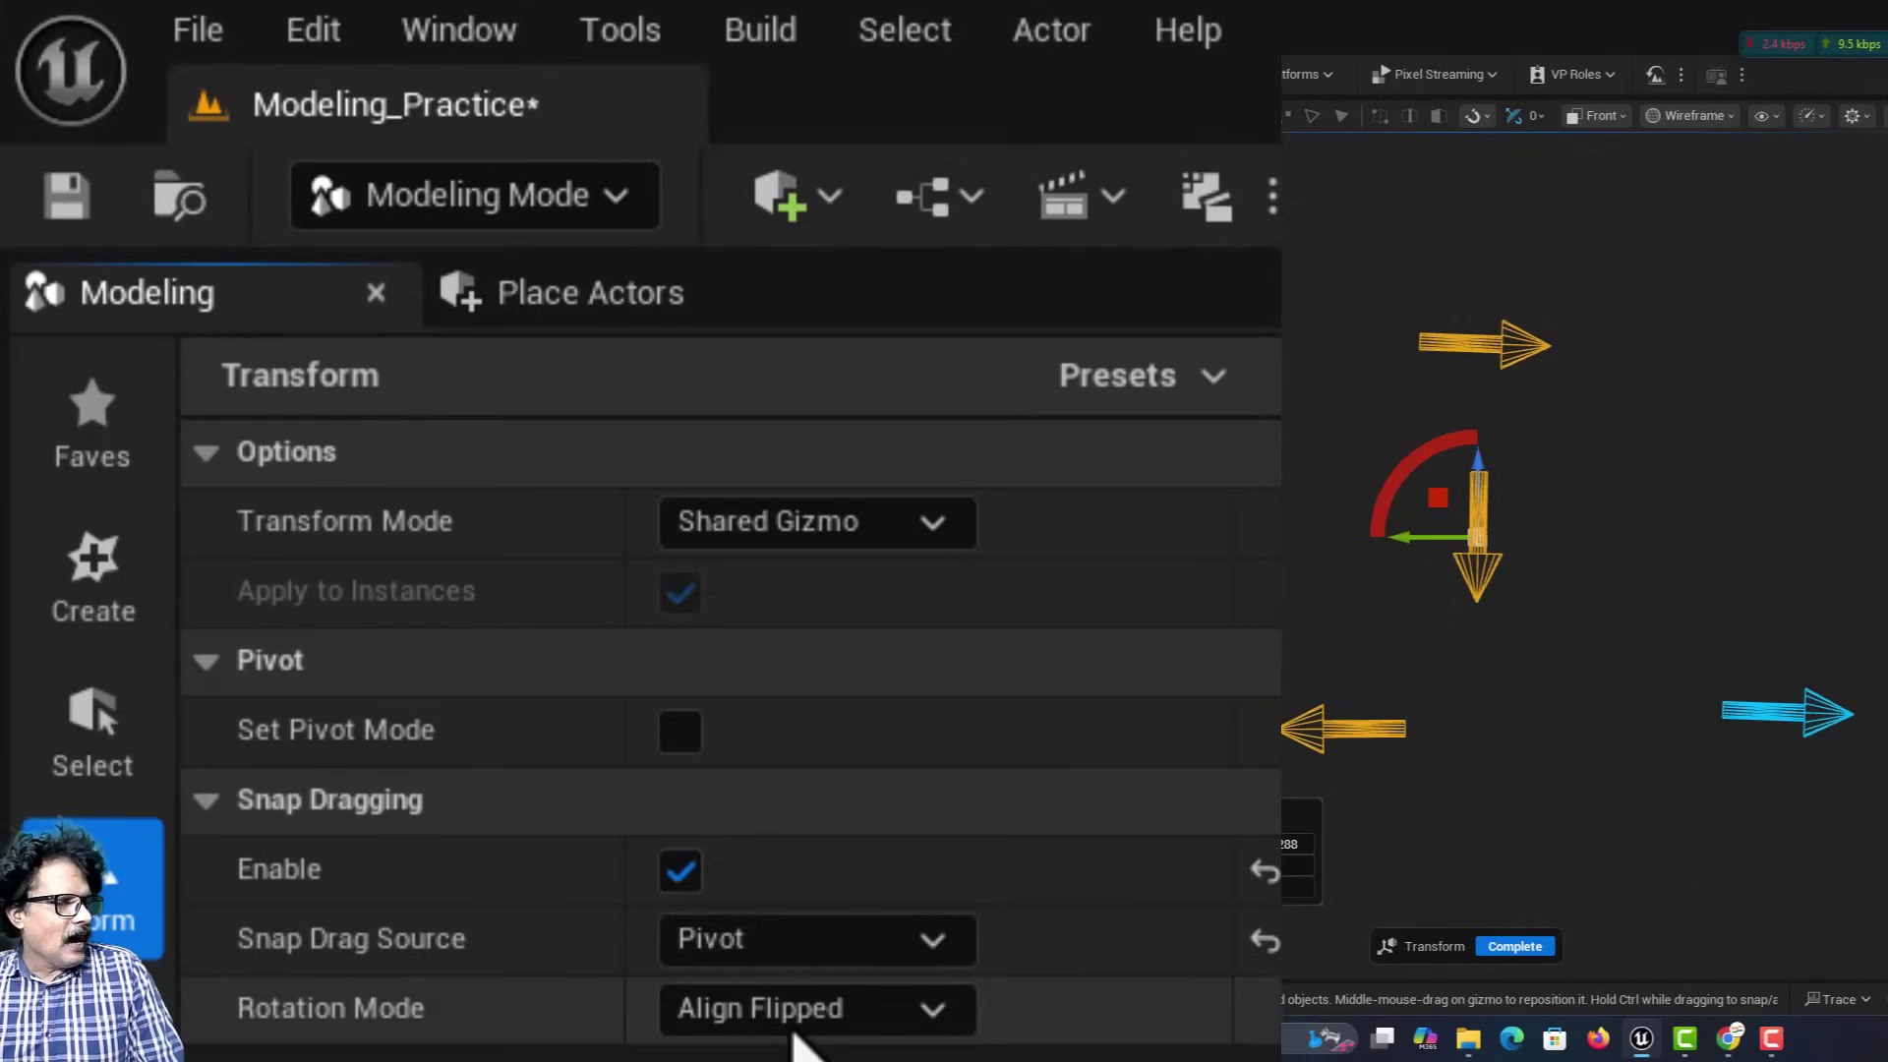
pyautogui.click(797, 940)
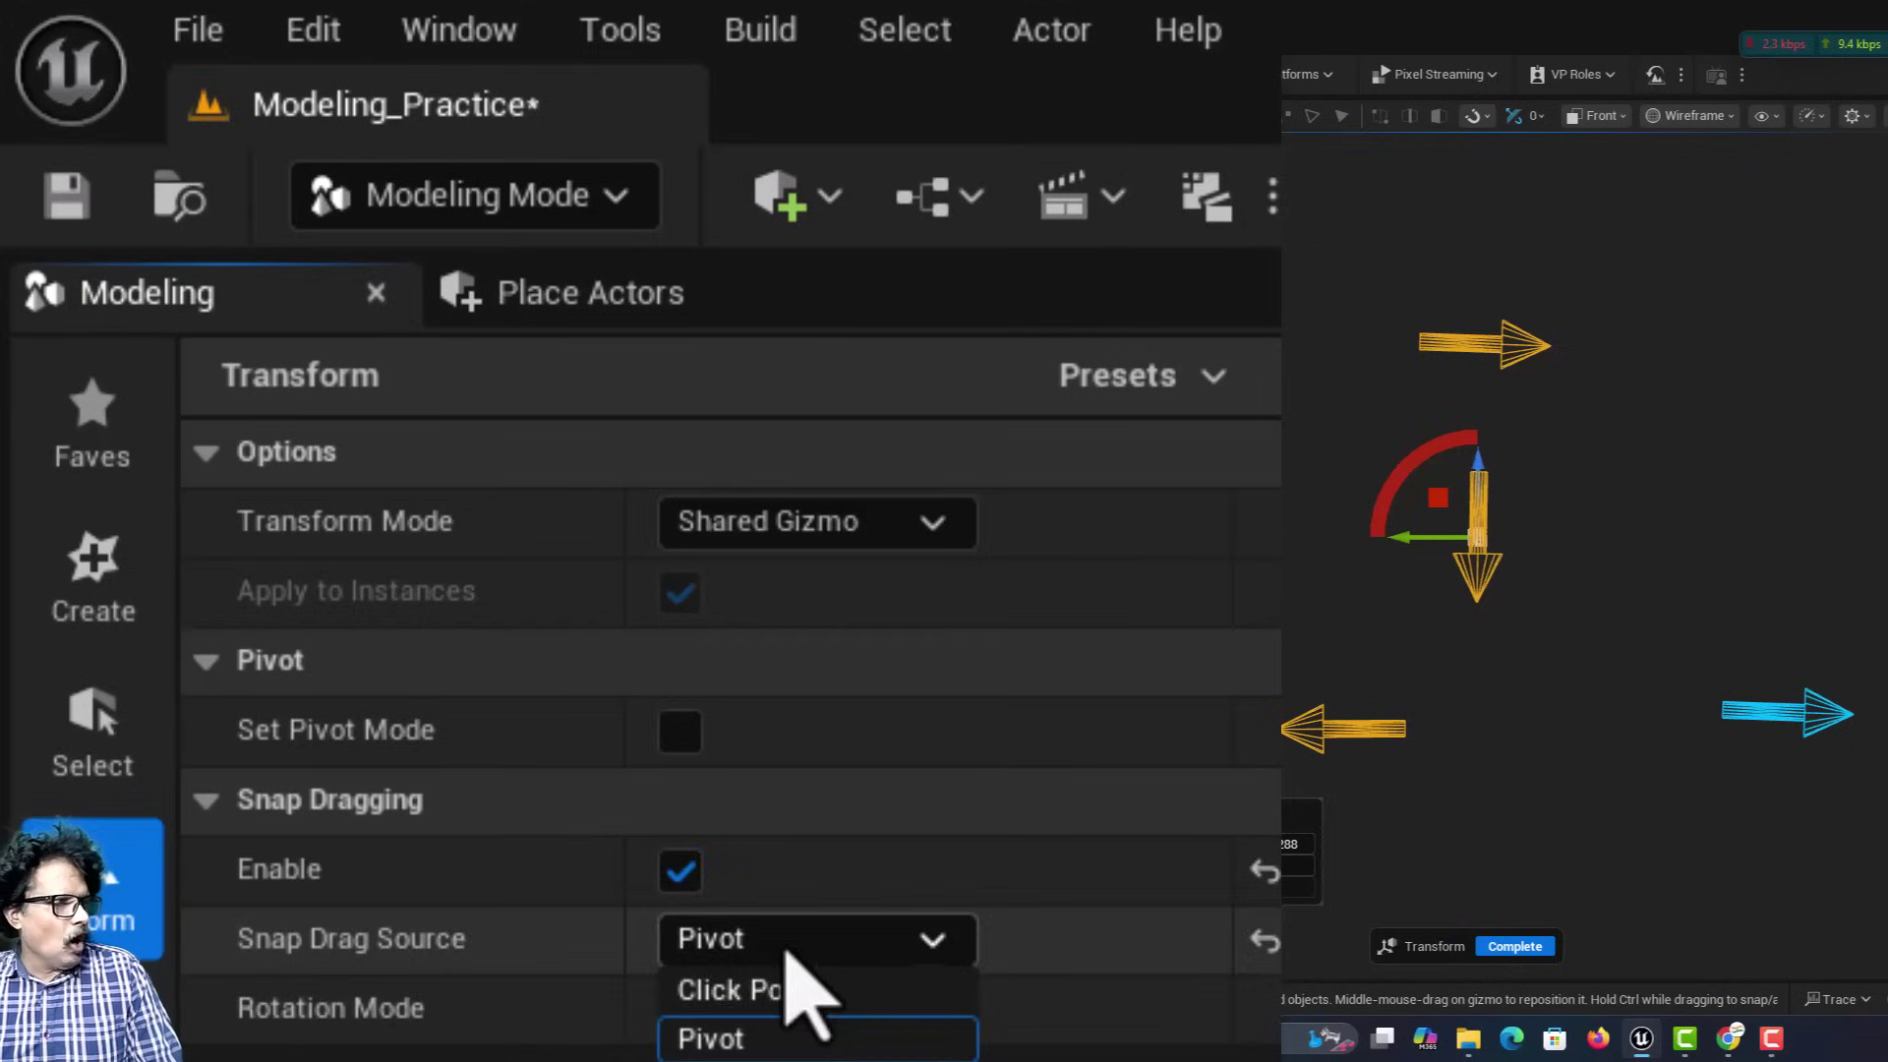
pyautogui.click(782, 1045)
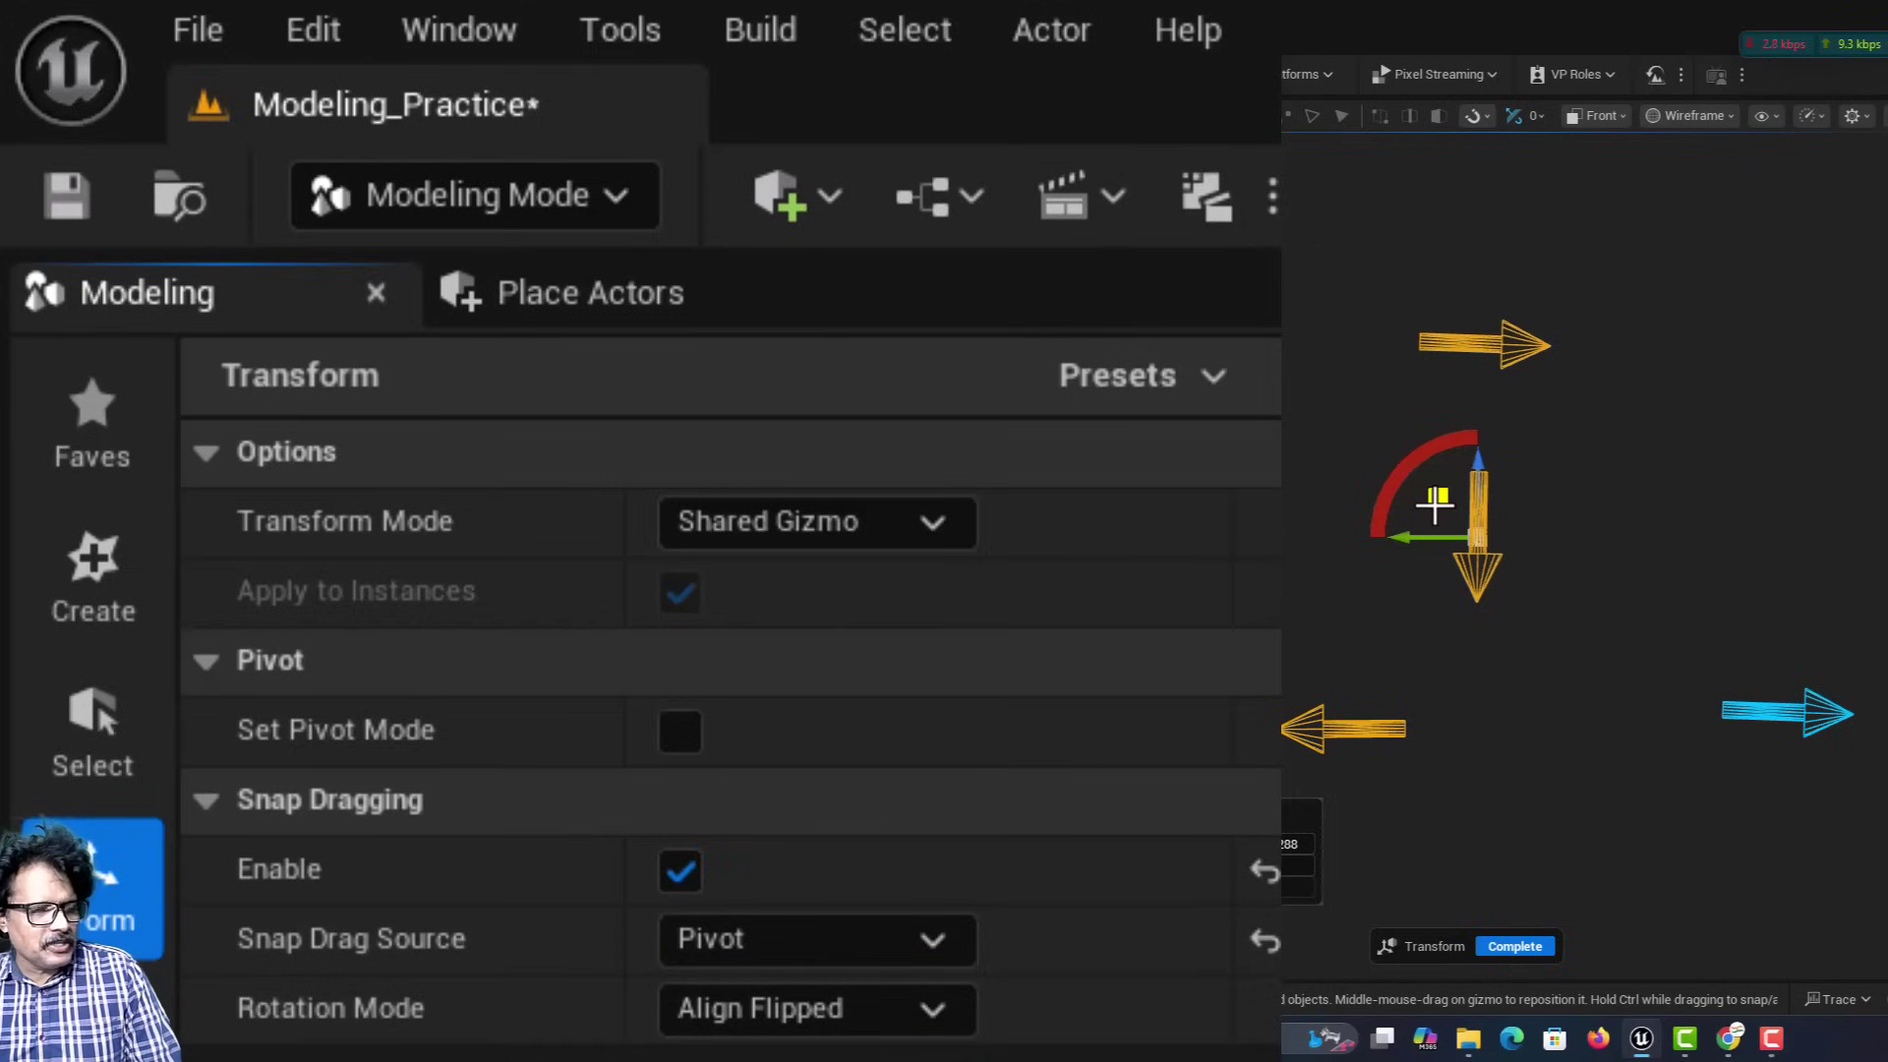
pyautogui.moveTo(1436, 503); pyautogui.dragTo(1804, 675)
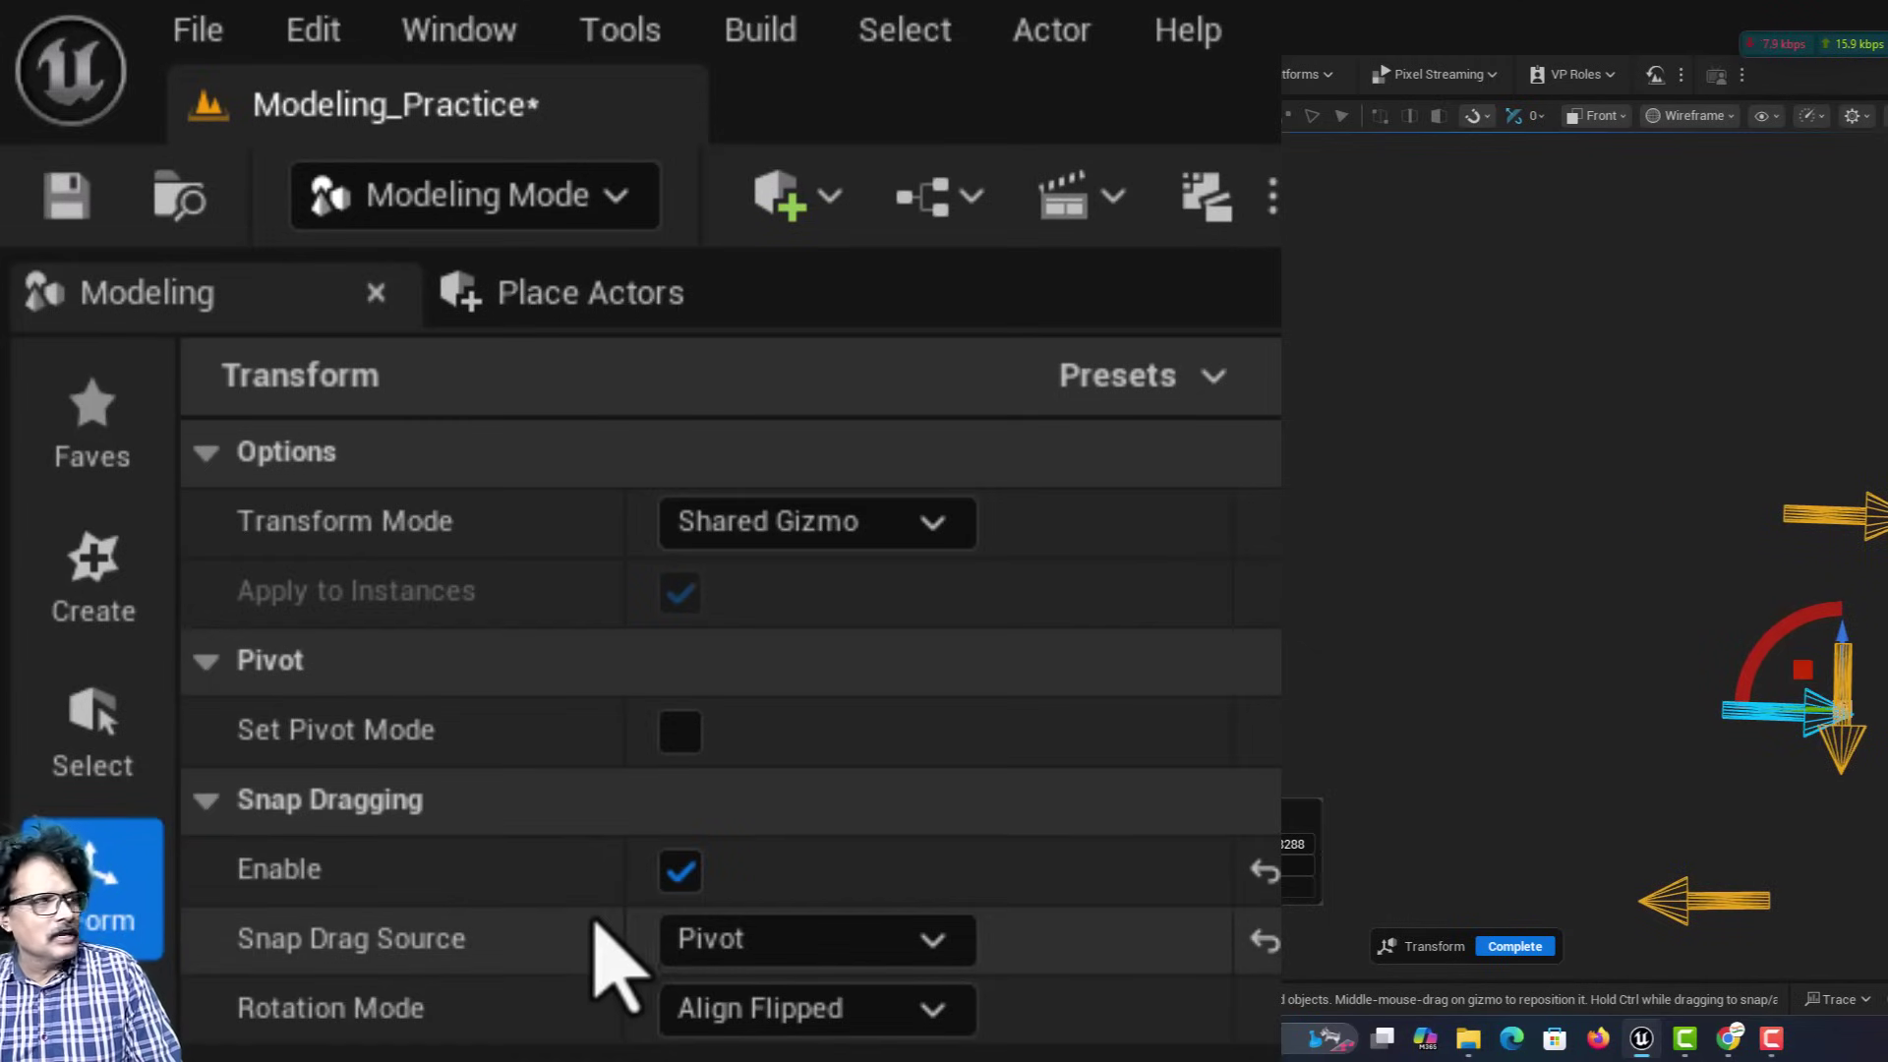
# Disable Snap Dragging, complete the Transform tool and undo the last transform.
pyautogui.click(681, 870)
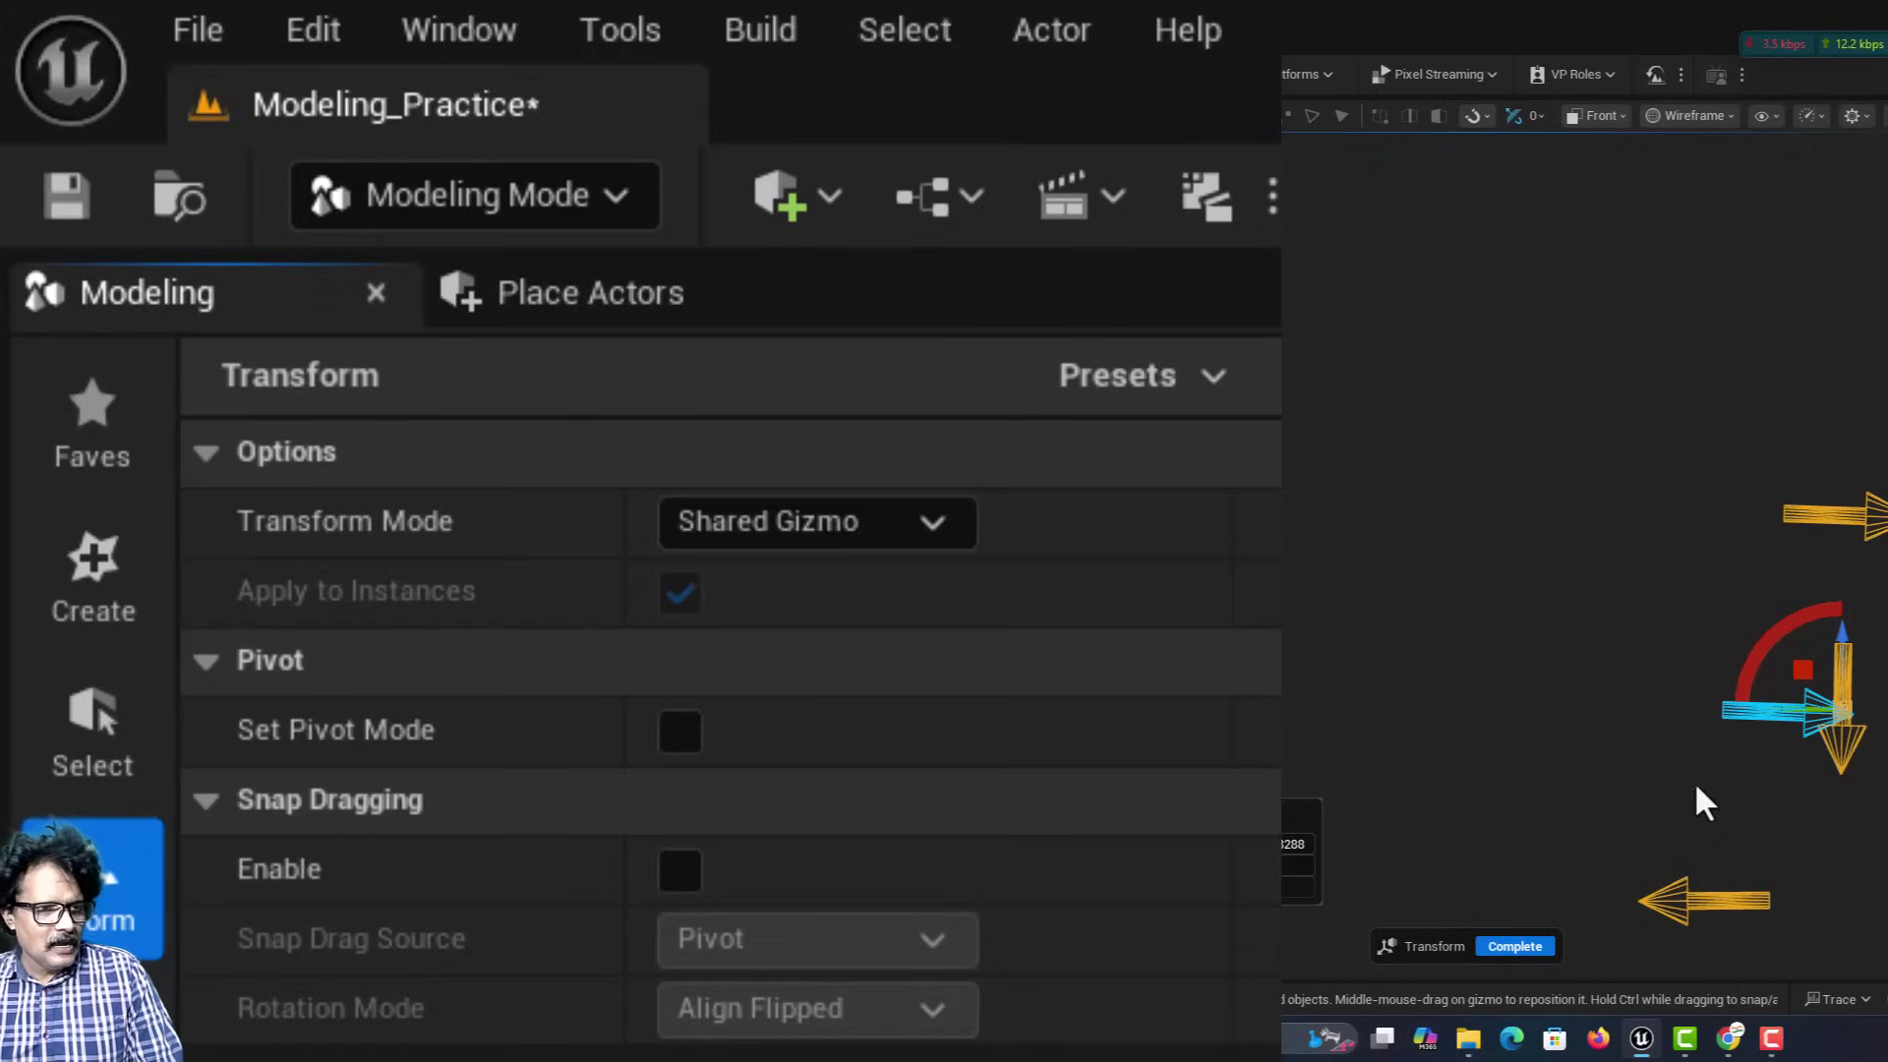
pyautogui.click(1548, 942)
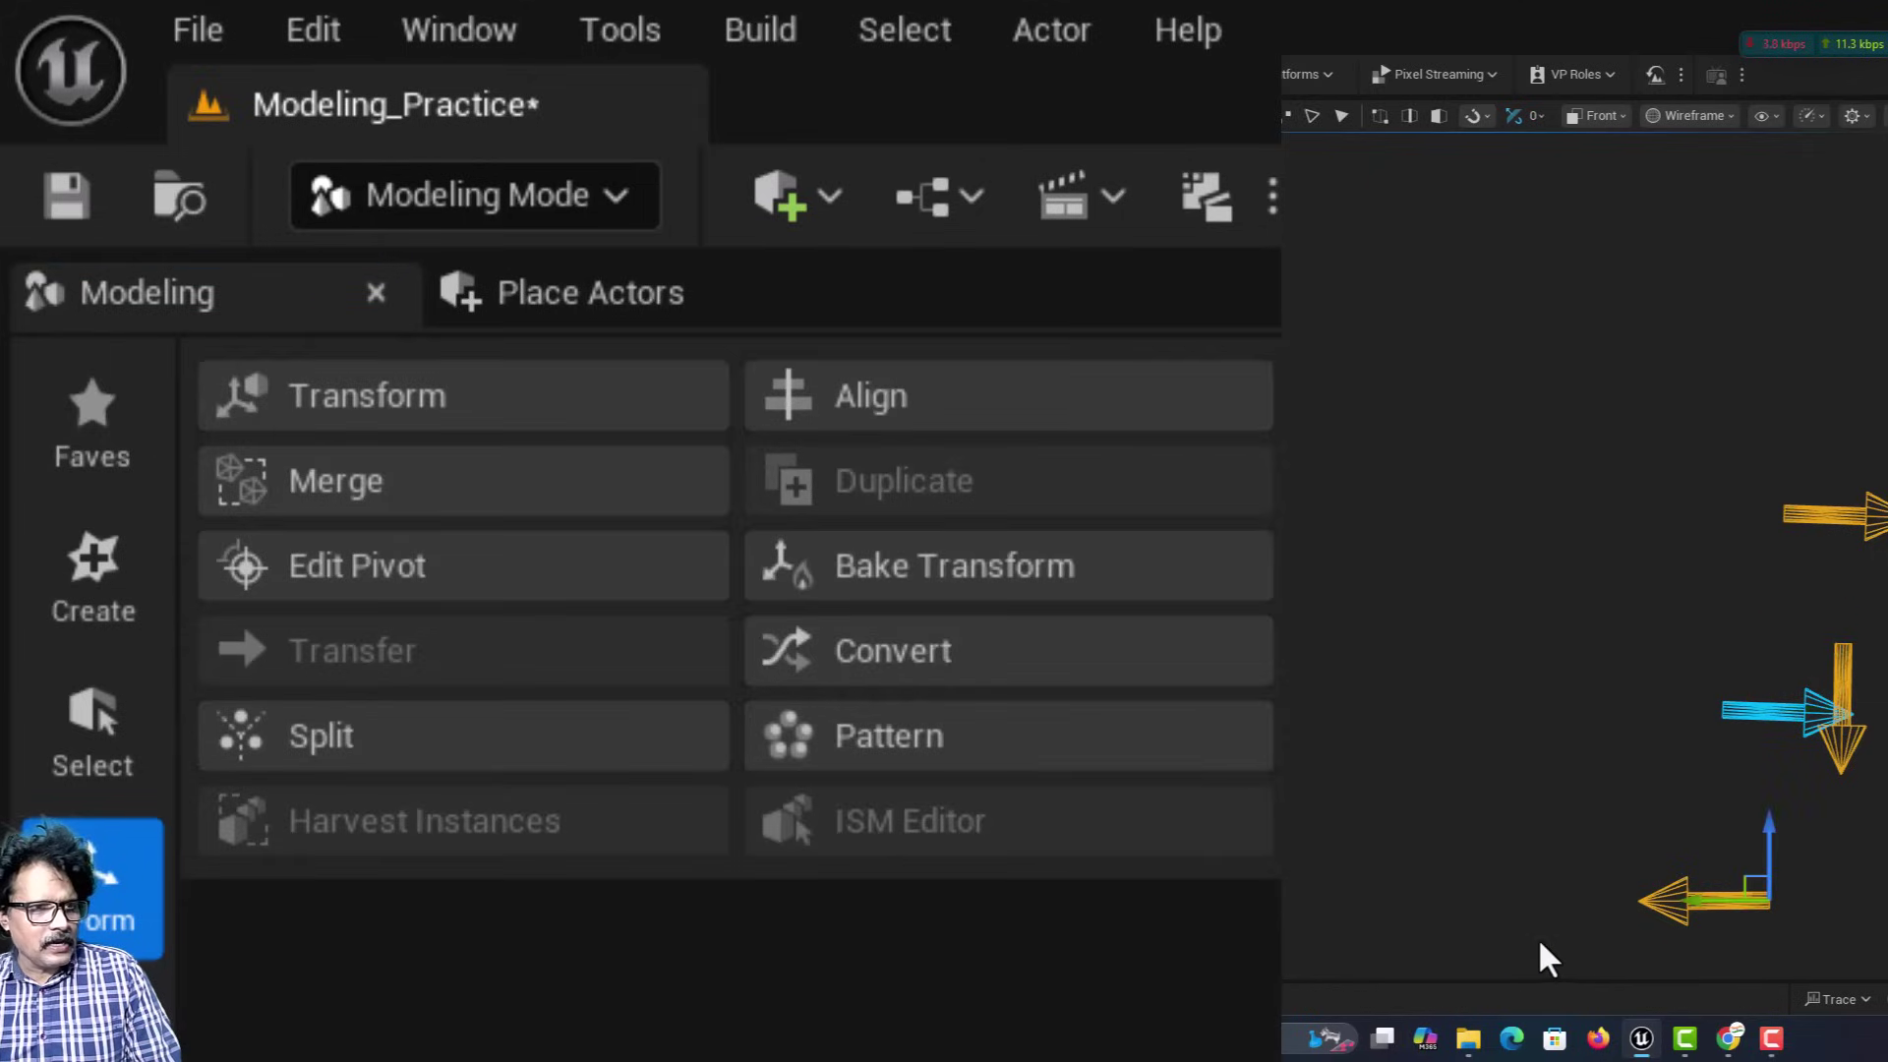
pyautogui.click(292, 45)
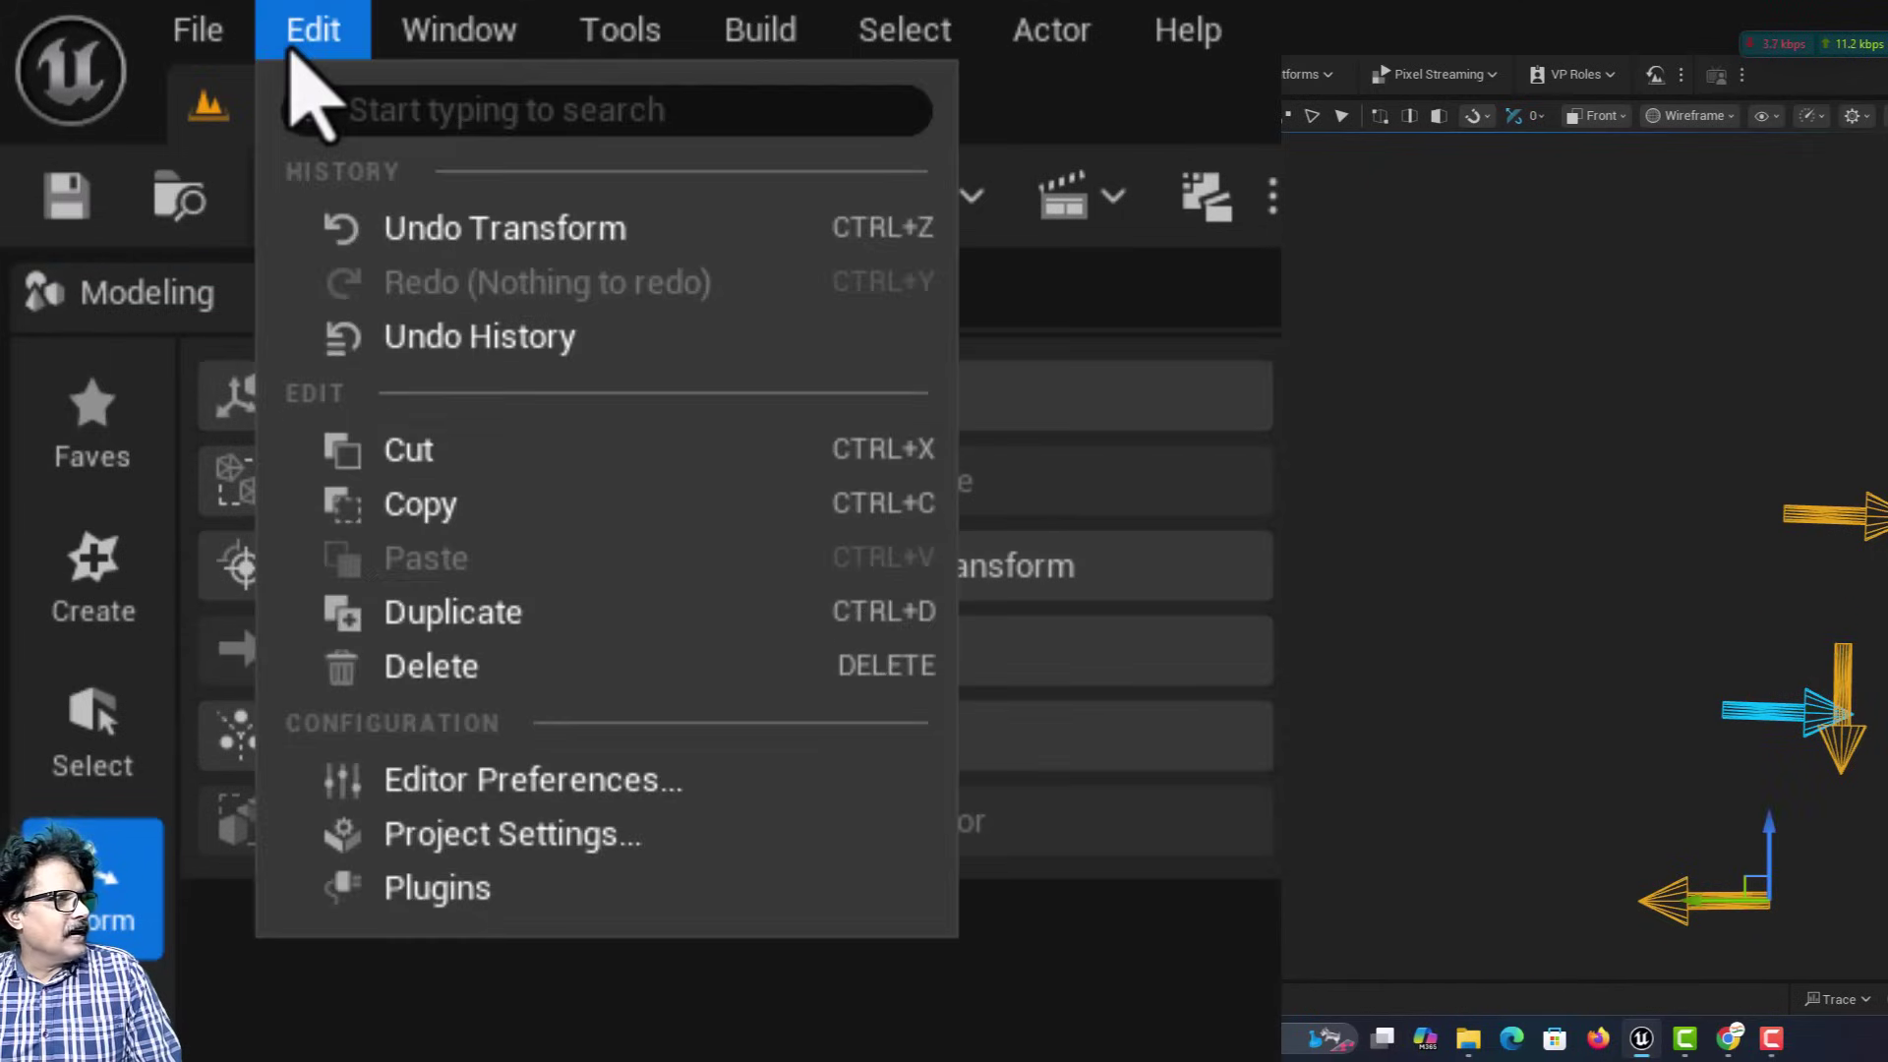
pyautogui.click(345, 228)
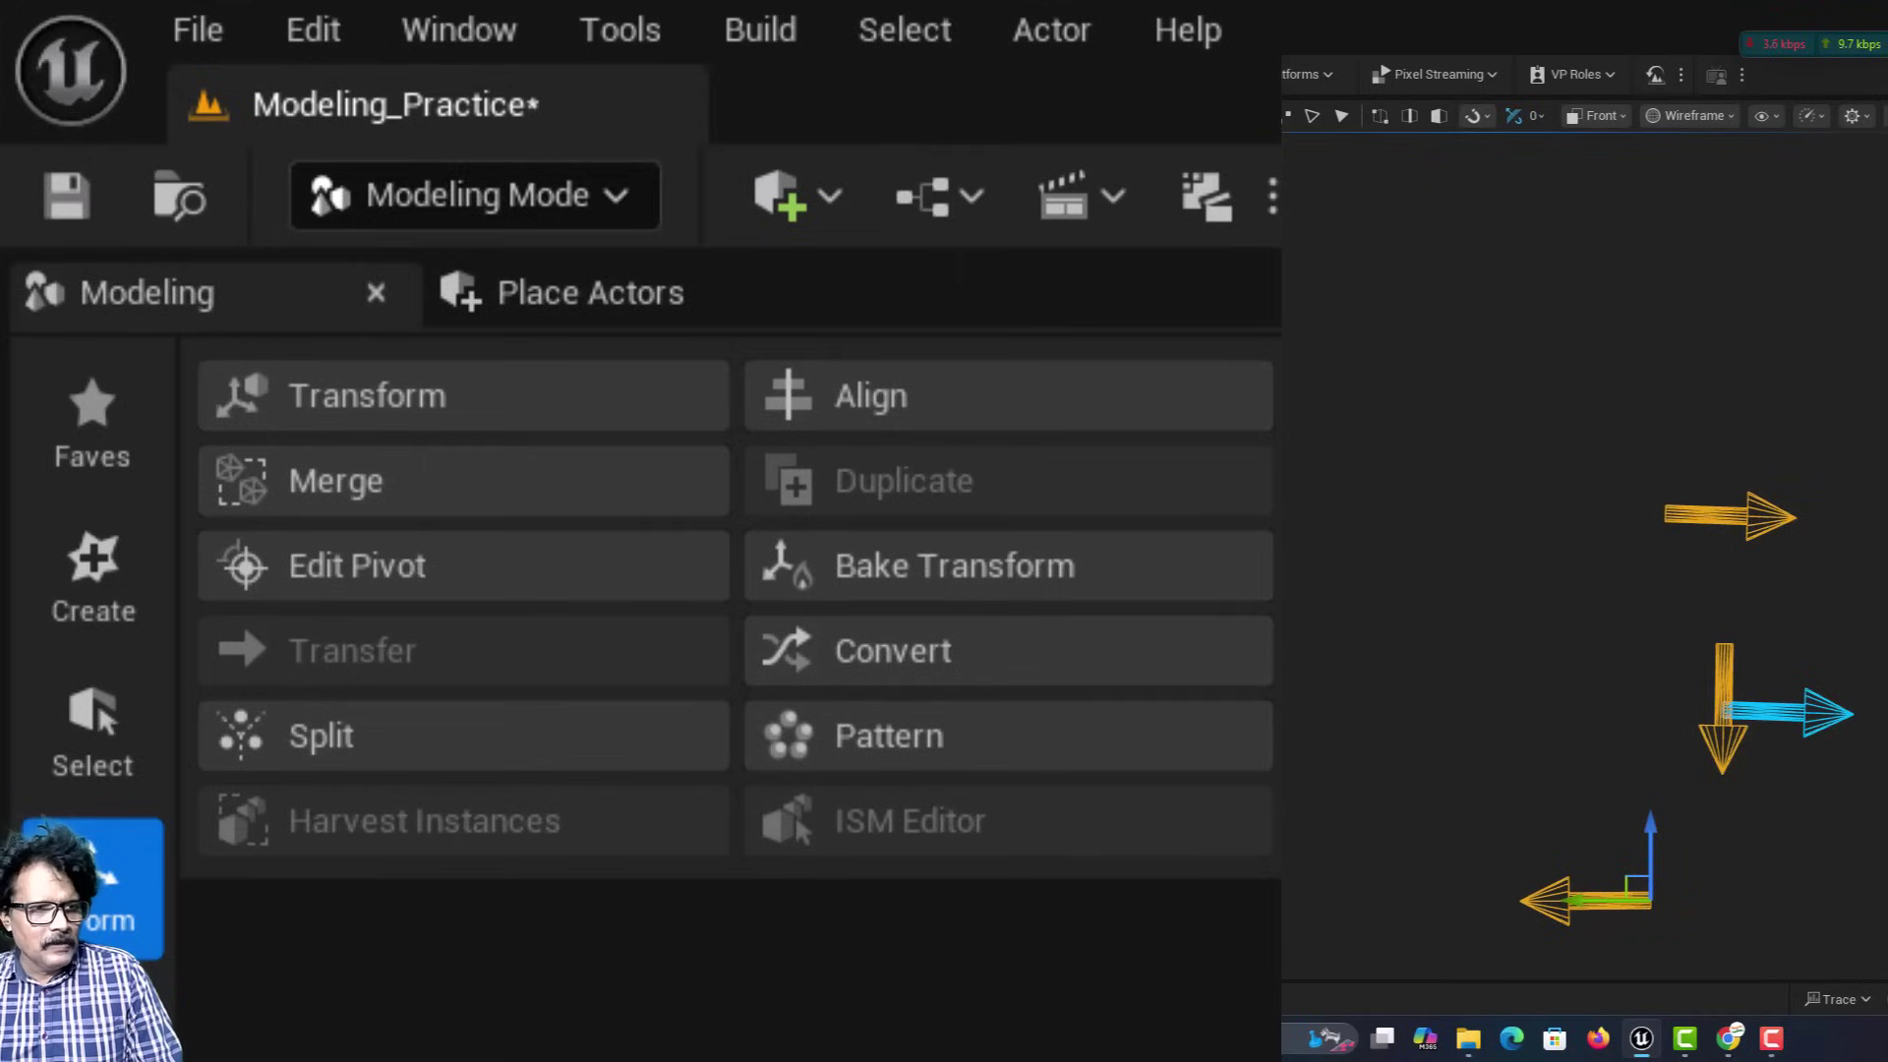
# Delete the copied arrow.
pyautogui.click(1788, 716)
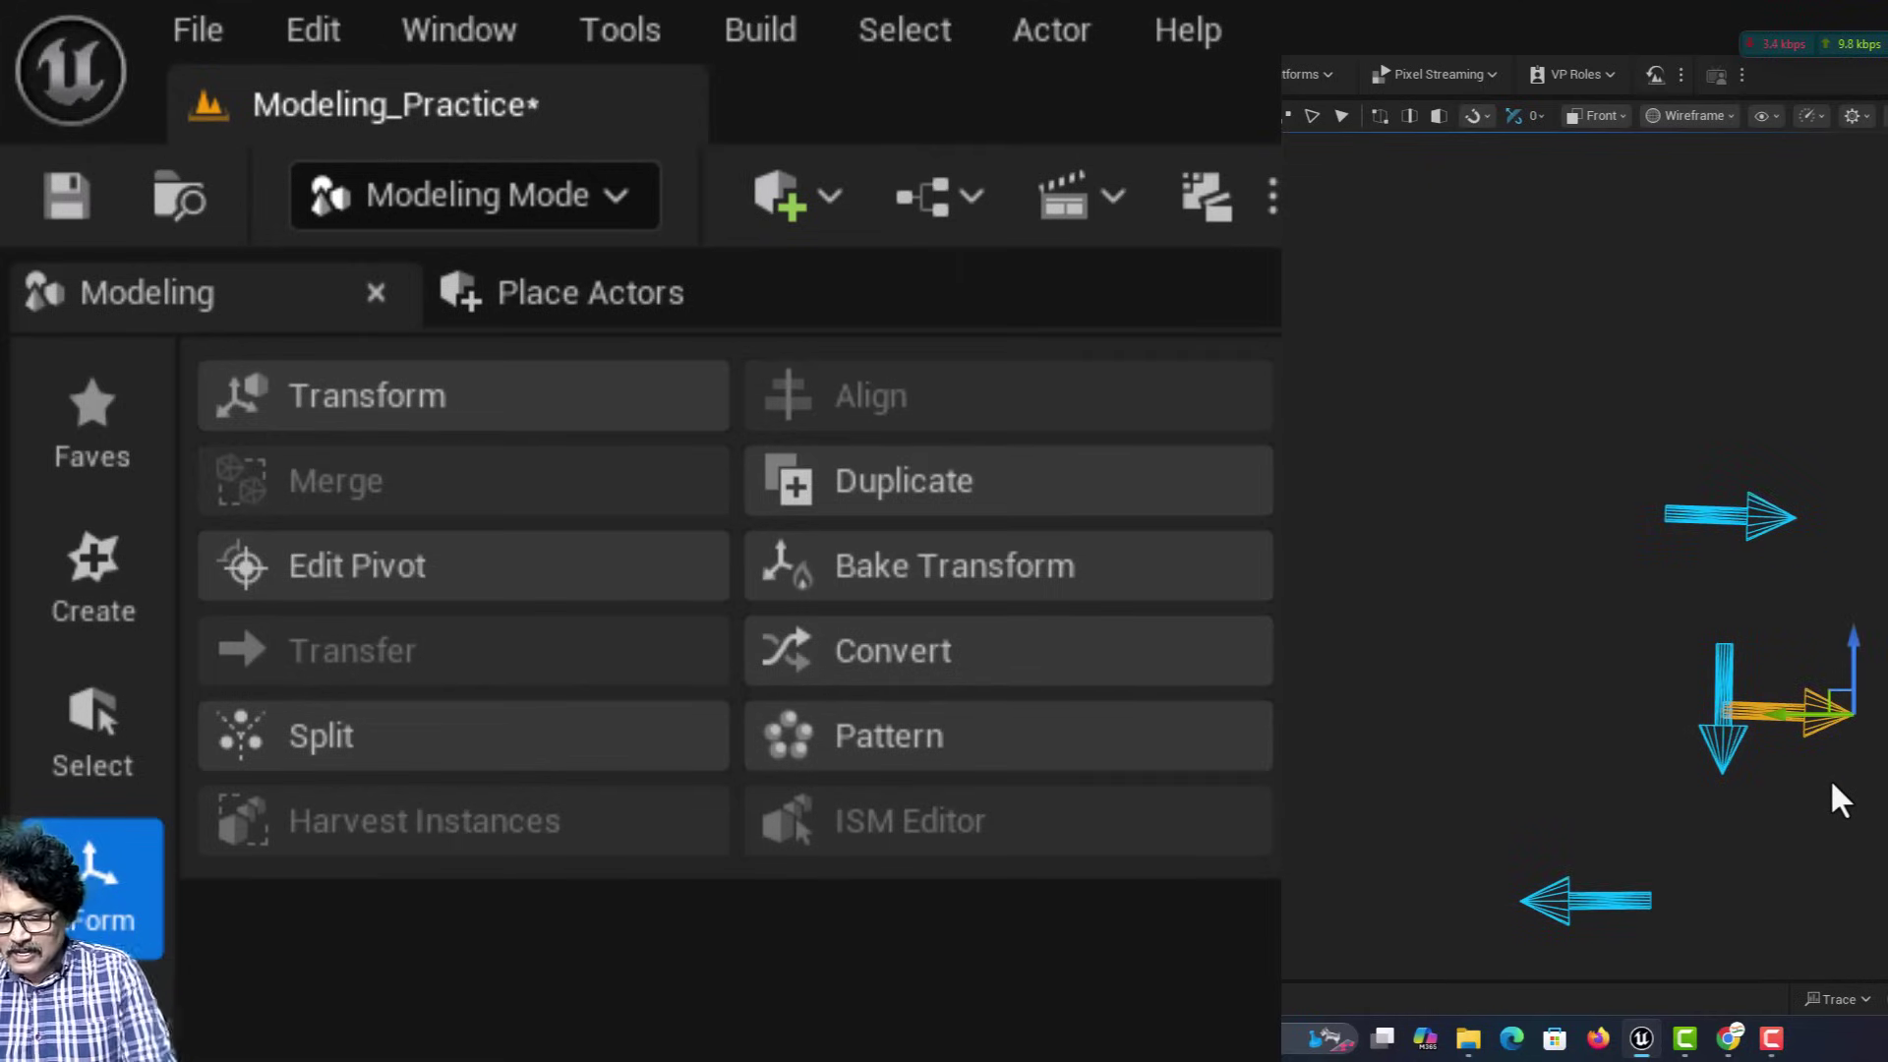
pyautogui.click(1837, 785)
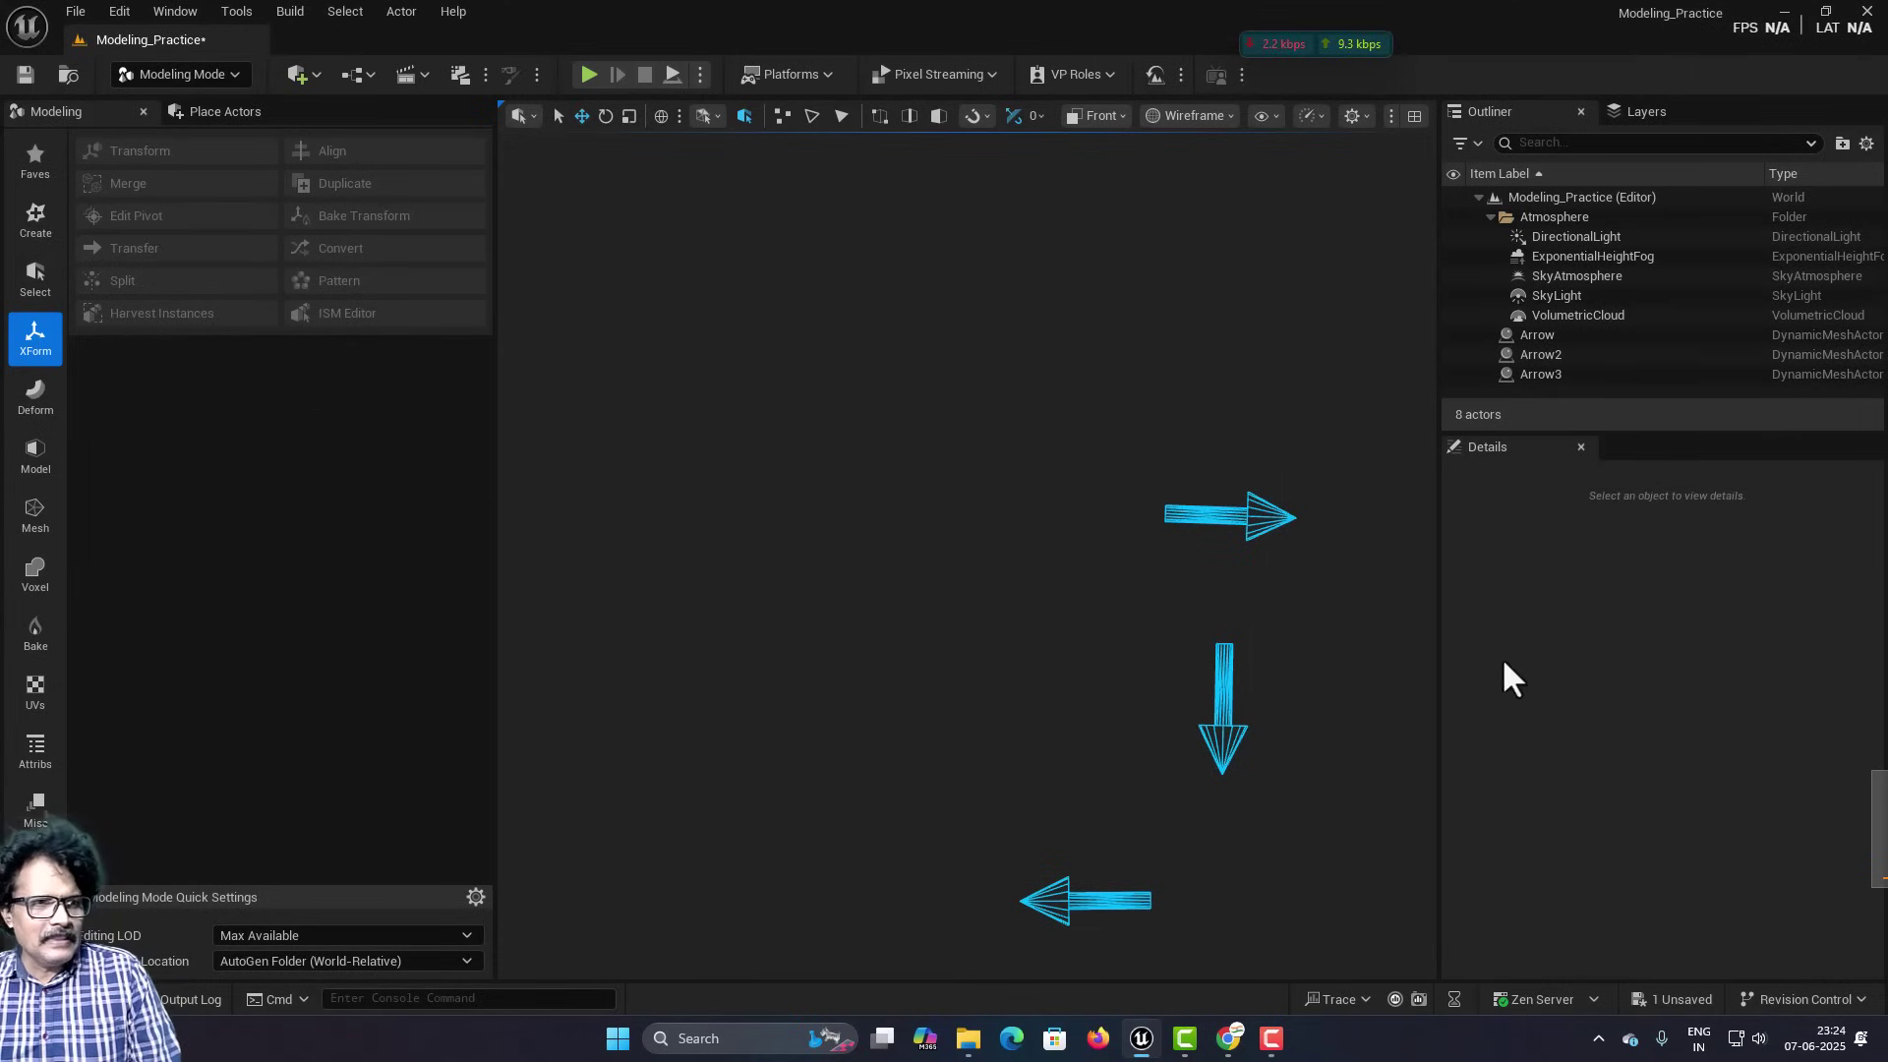
# Select the three remaining arrows and reset their location to the default 0, 0, 0.
pyautogui.click(1236, 517)
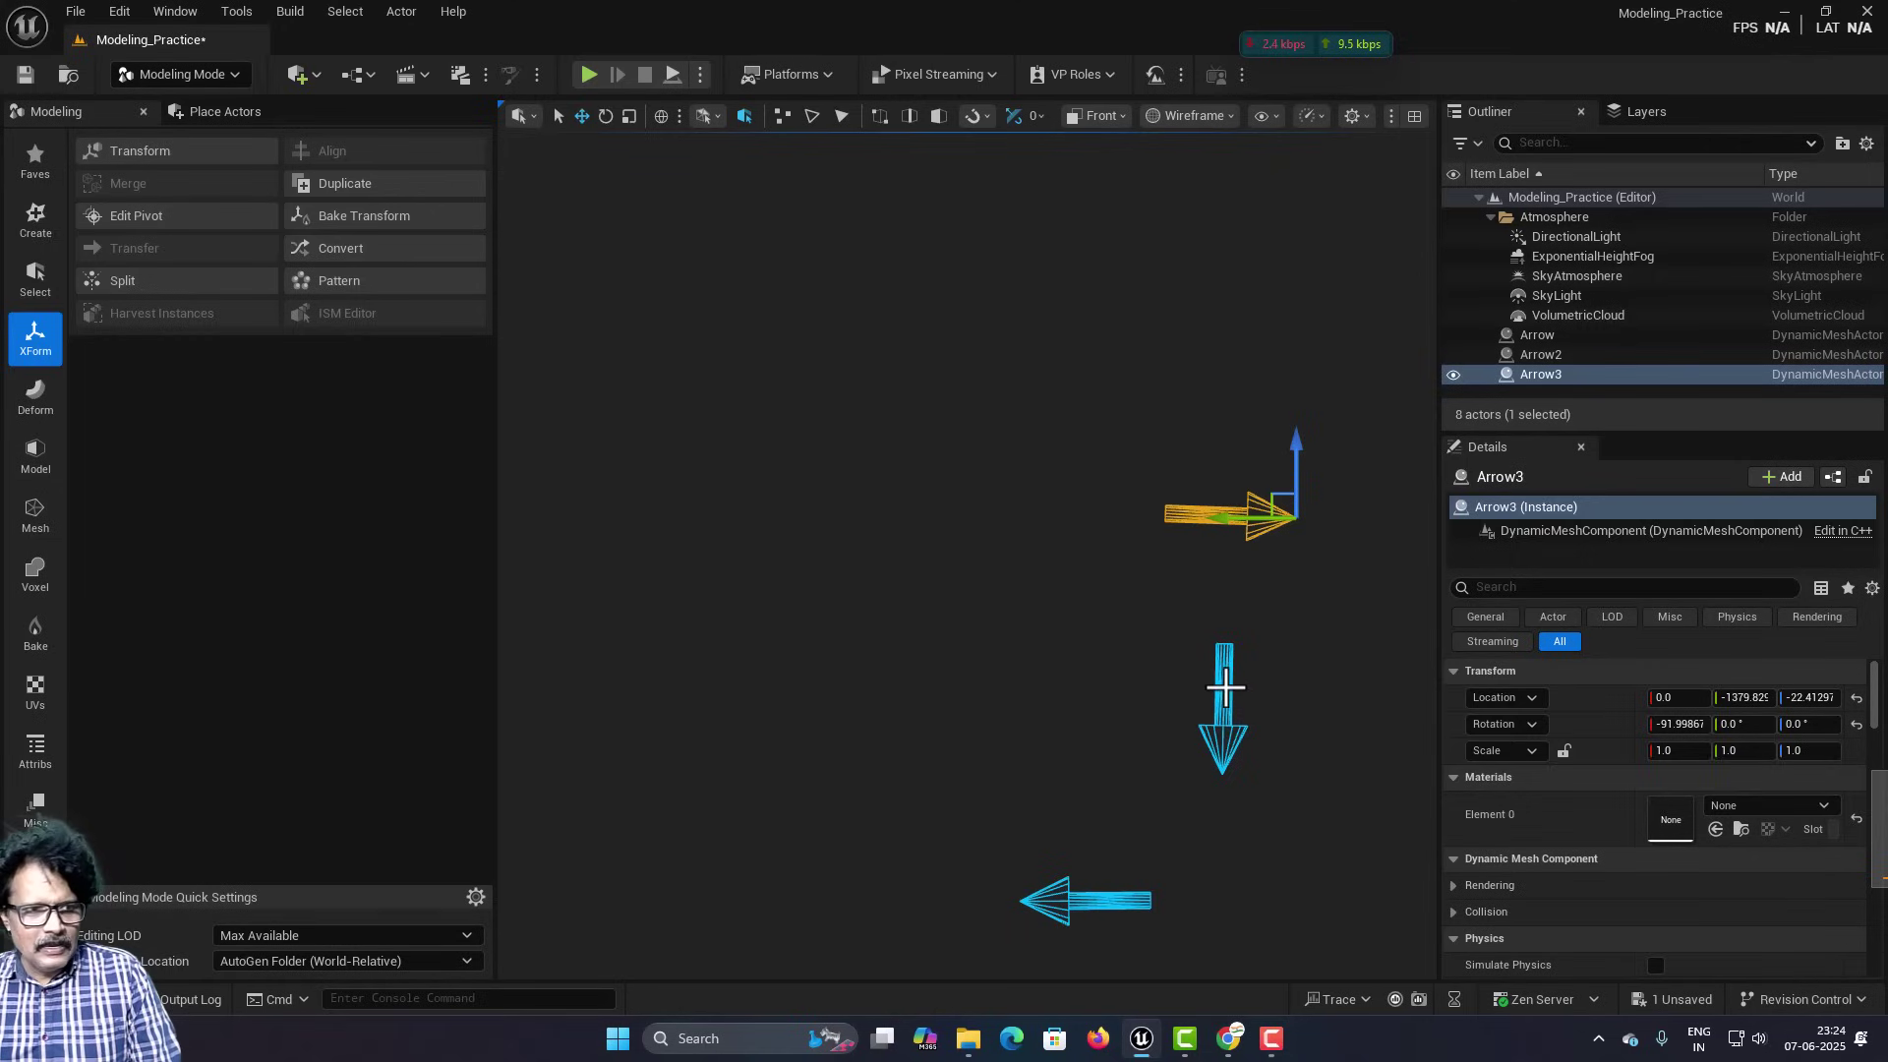
pyautogui.keyDown('ctrl'); pyautogui.click(1226, 686); pyautogui.keyUp('ctrl')
pyautogui.keyDown('ctrl'); pyautogui.click(1056, 901); pyautogui.keyUp('ctrl')
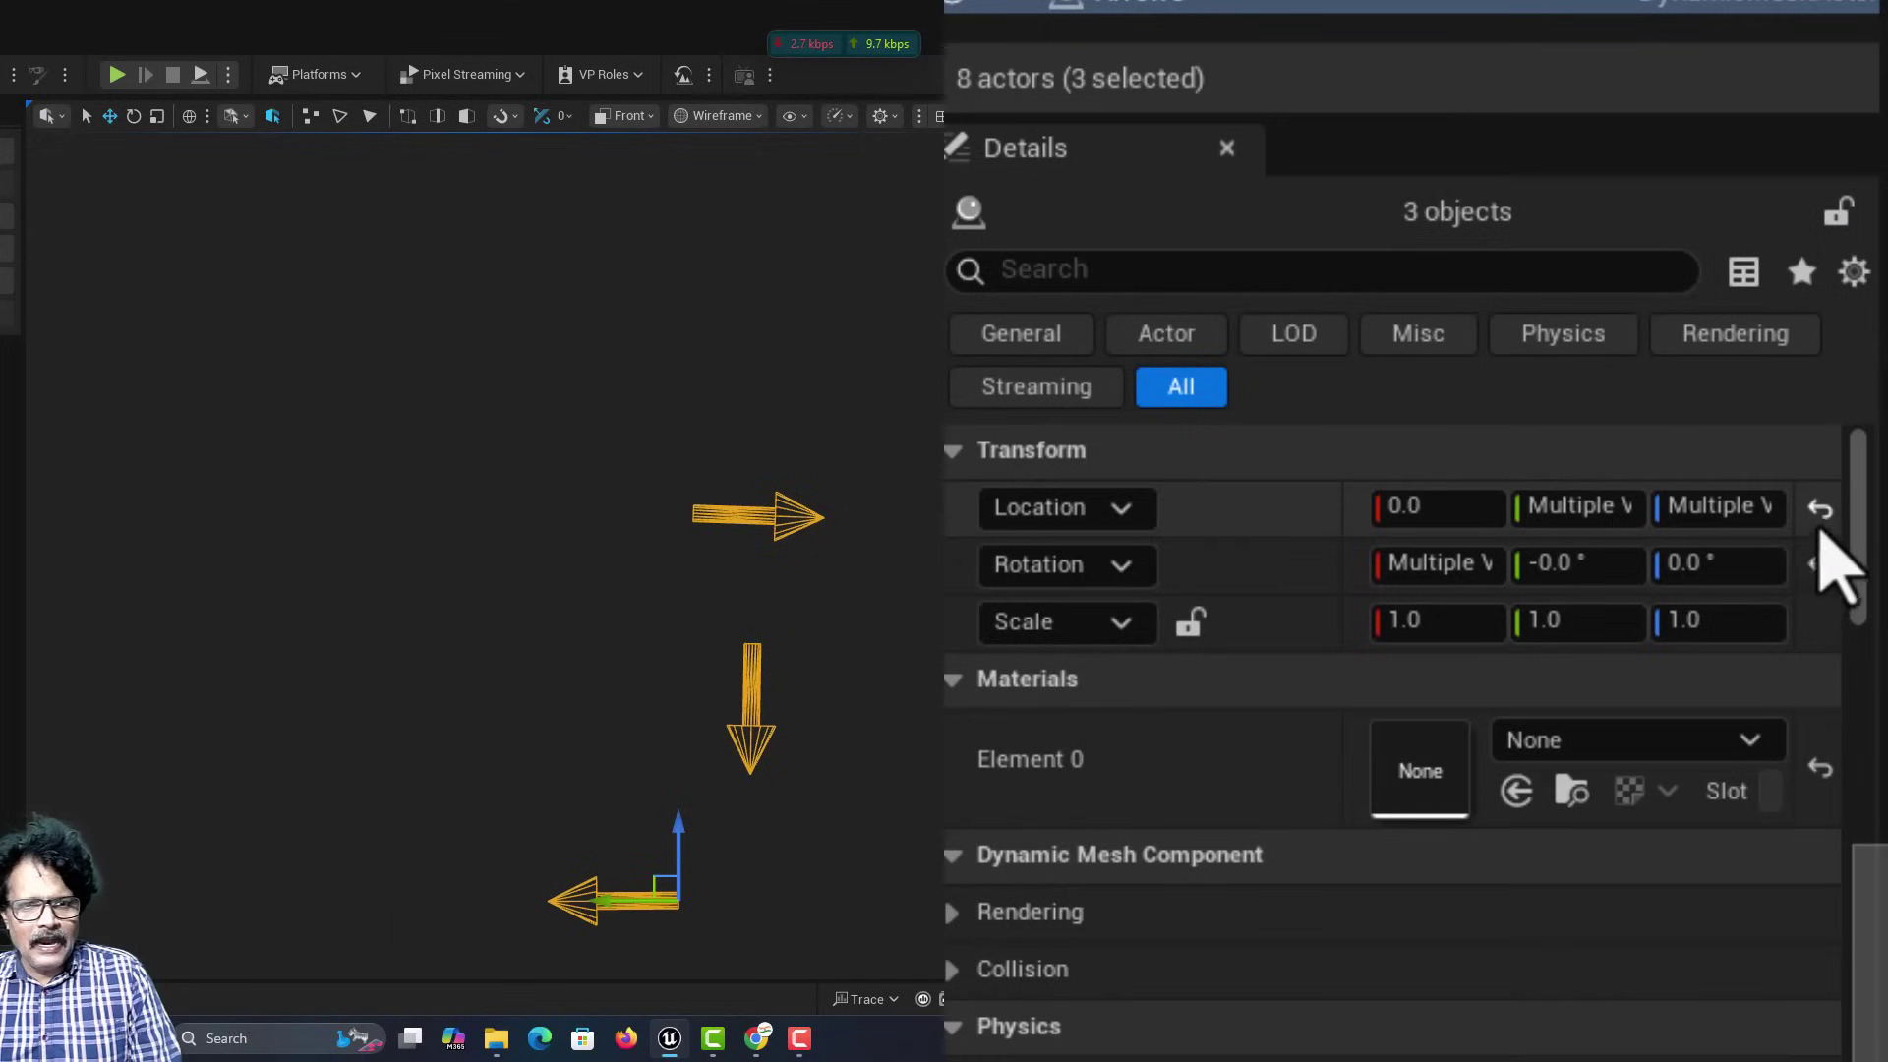
pyautogui.click(1856, 615)
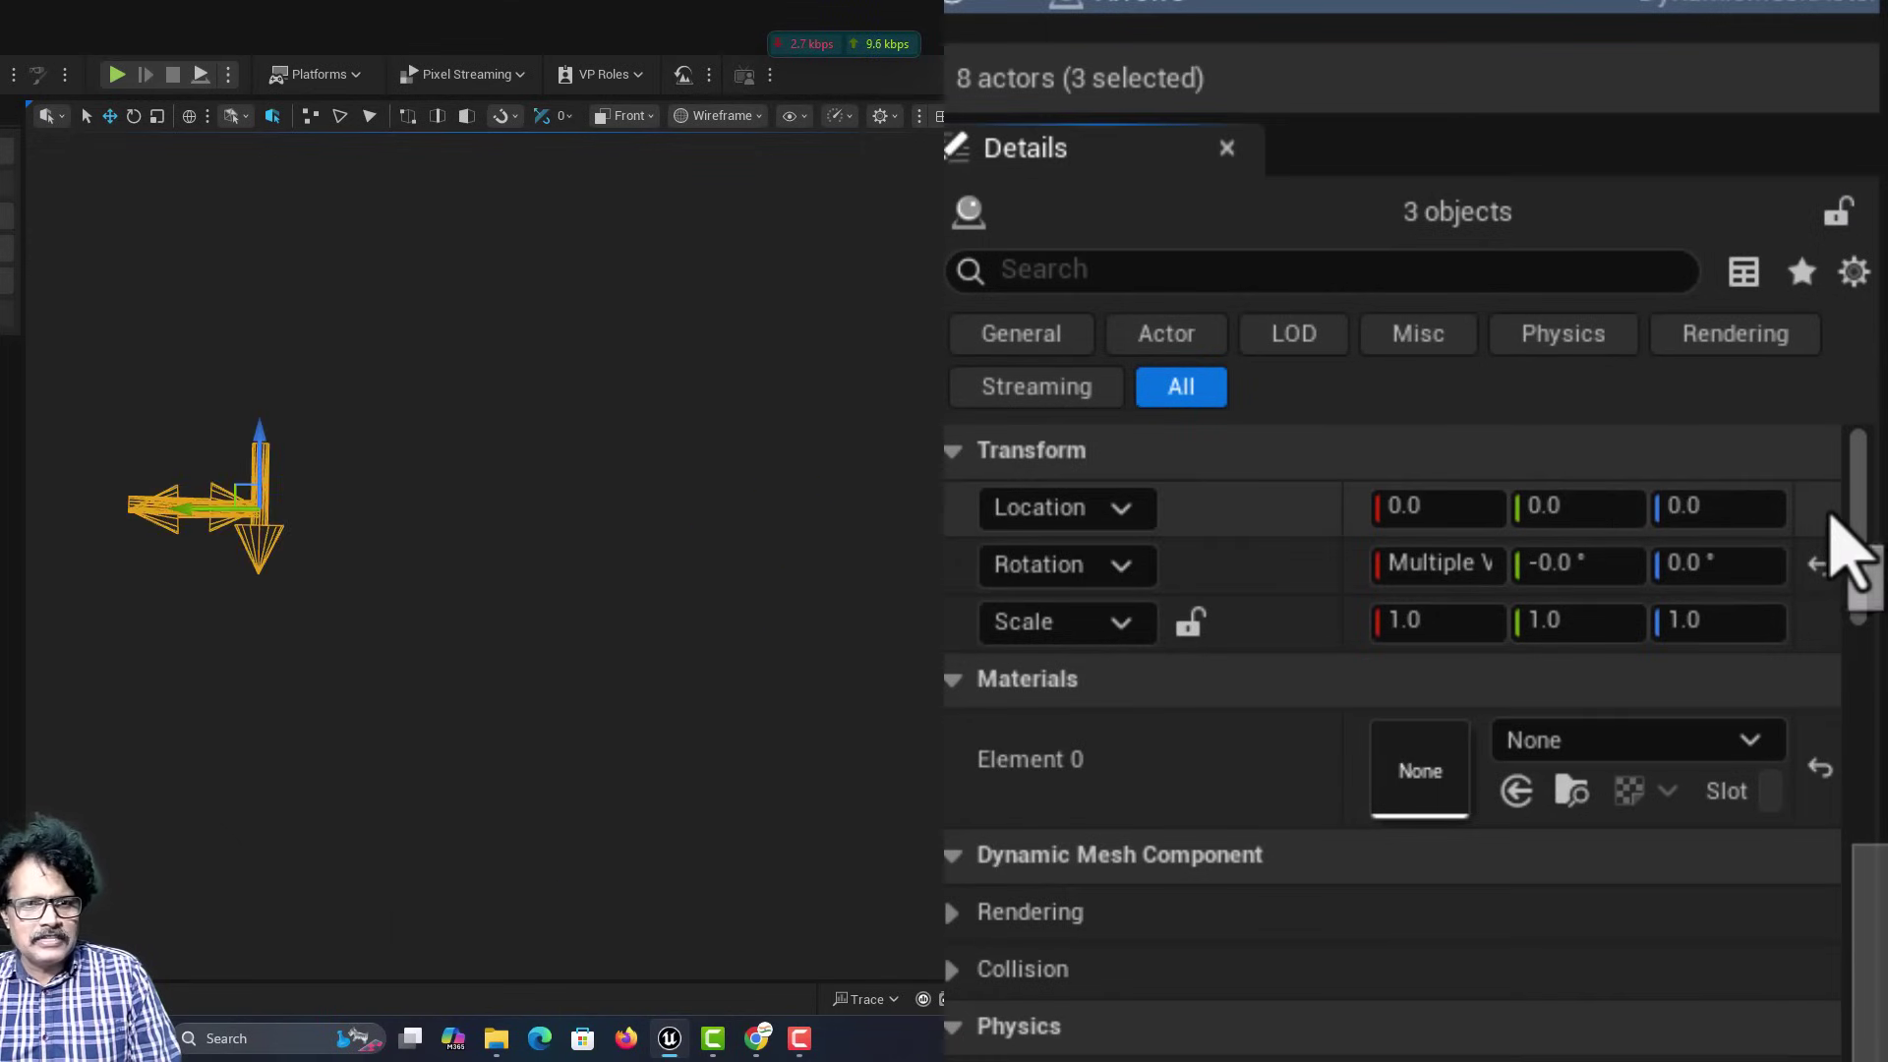
# Reset the three arrows' rotation, then spread them apart: Arrow to Y 610, Arrow2 to Z -490, and Arrow3 to Y -450, Z 280.
pyautogui.click(1817, 564)
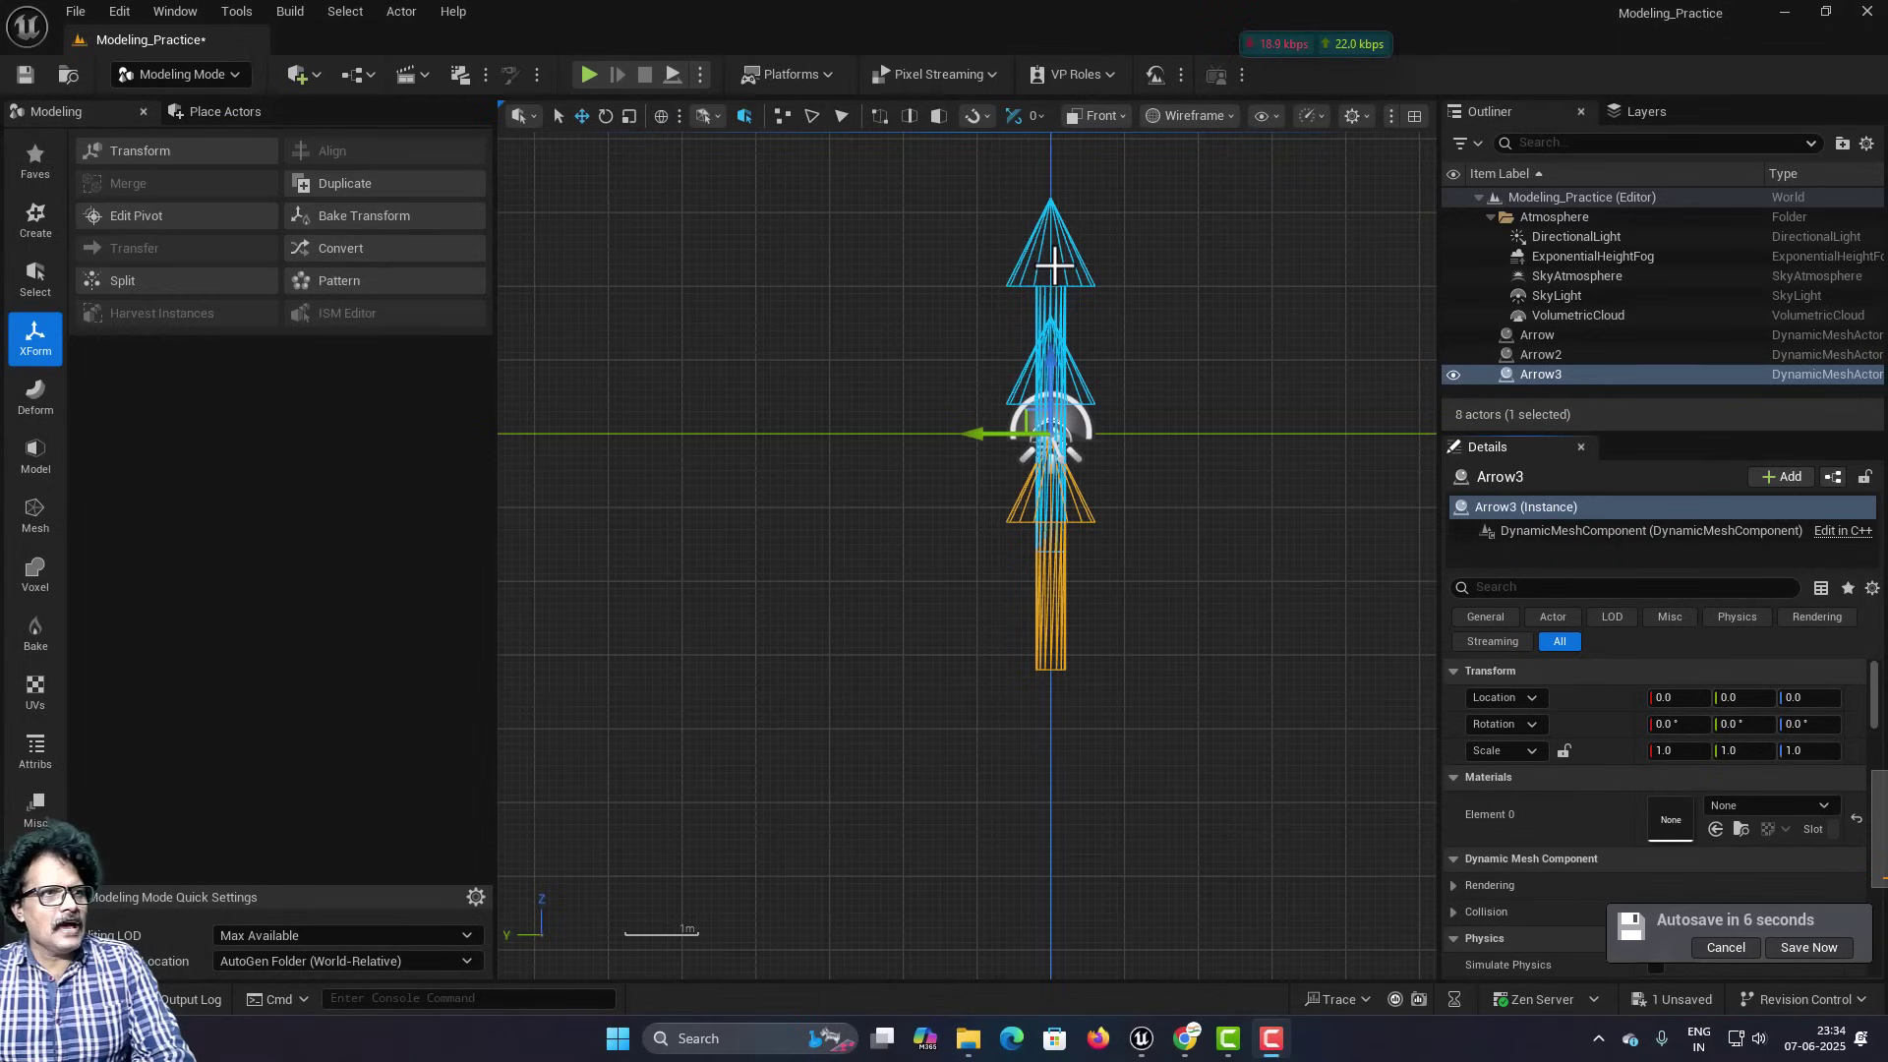
pyautogui.click(1055, 265)
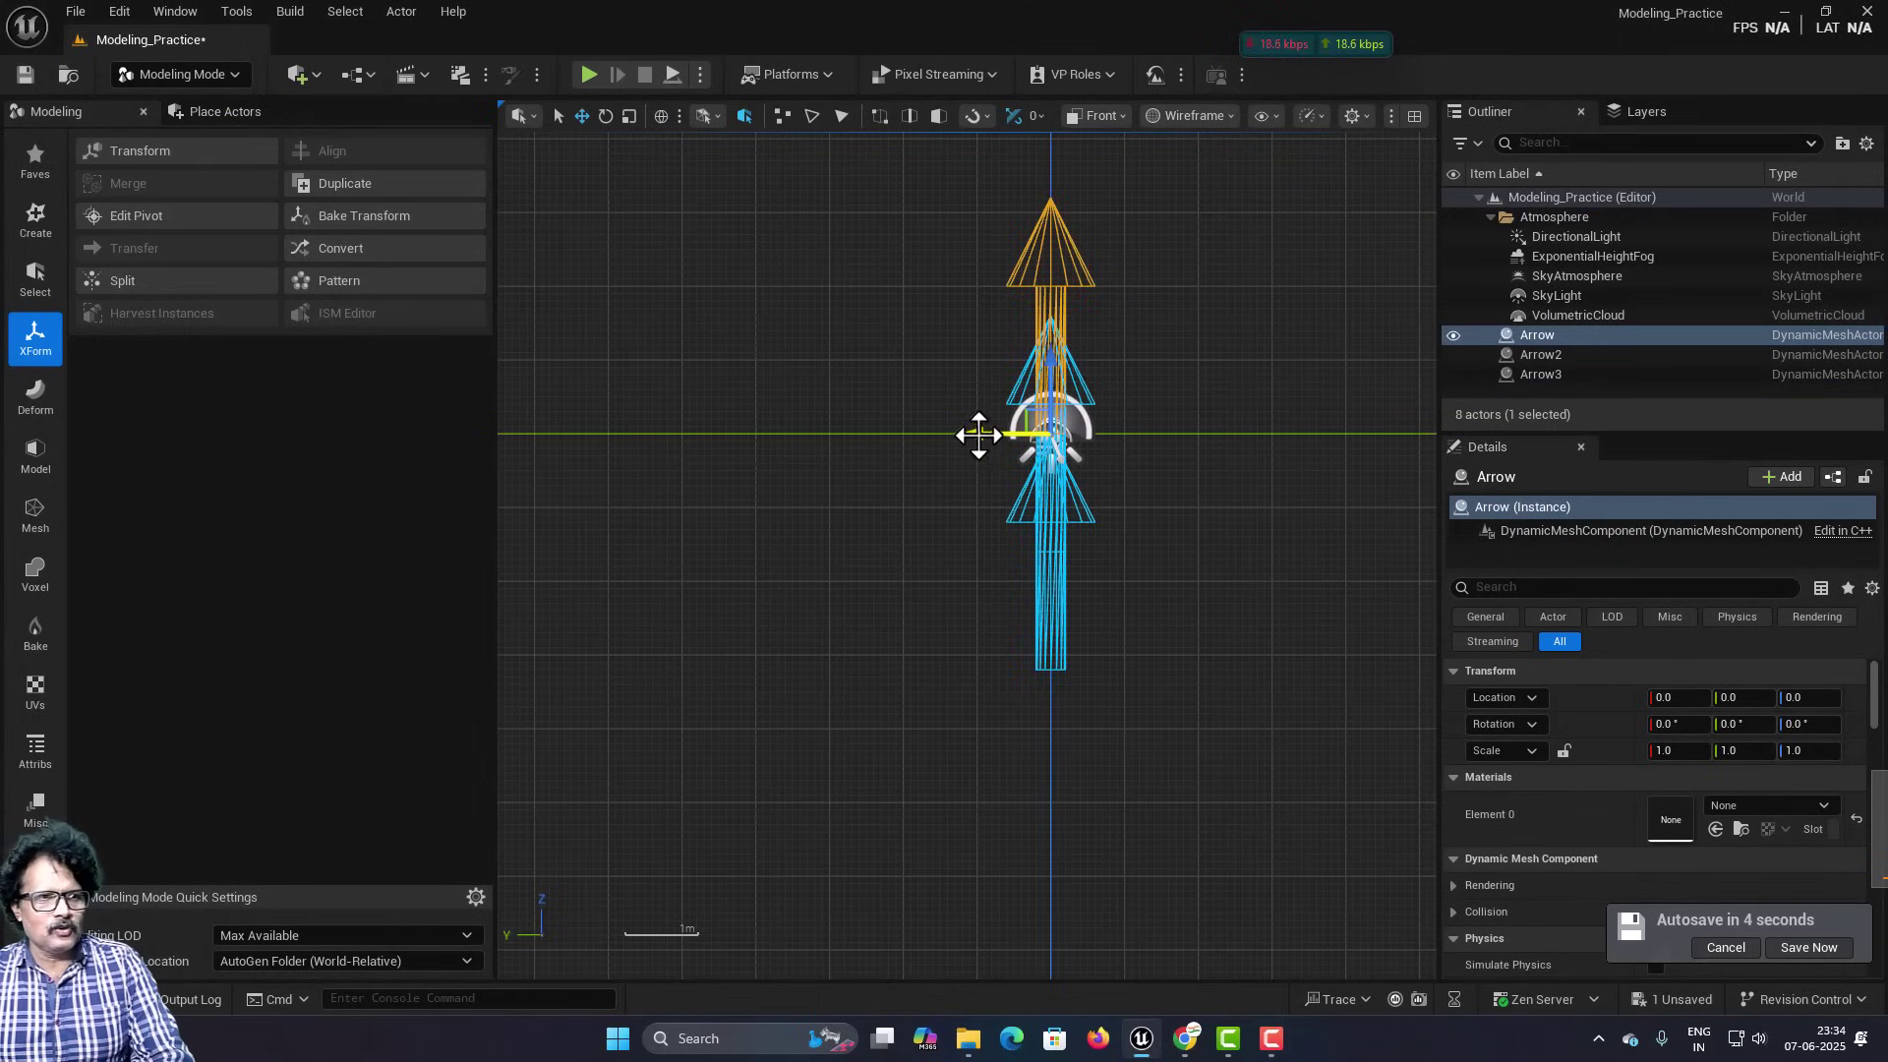
pyautogui.moveTo(978, 436); pyautogui.dragTo(528, 436)
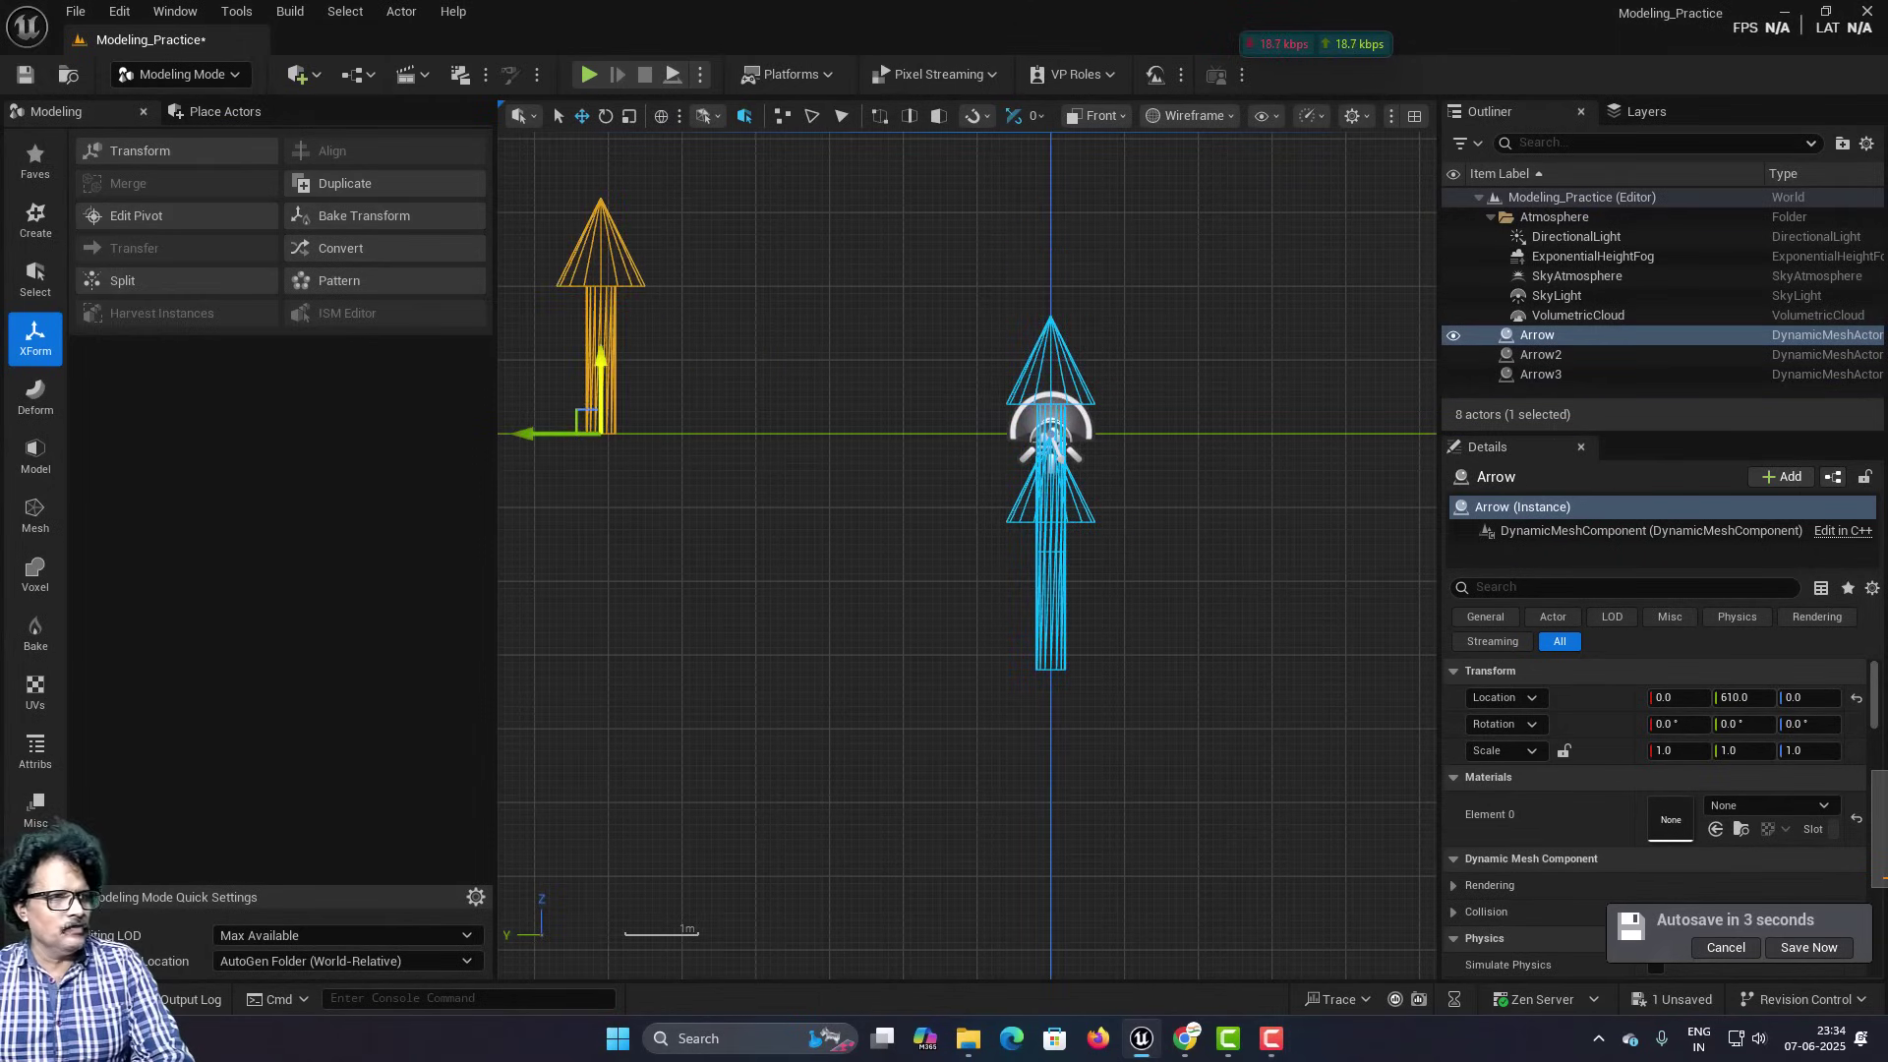
pyautogui.click(1041, 353)
pyautogui.moveTo(1055, 369); pyautogui.dragTo(1042, 632)
pyautogui.click(1050, 603)
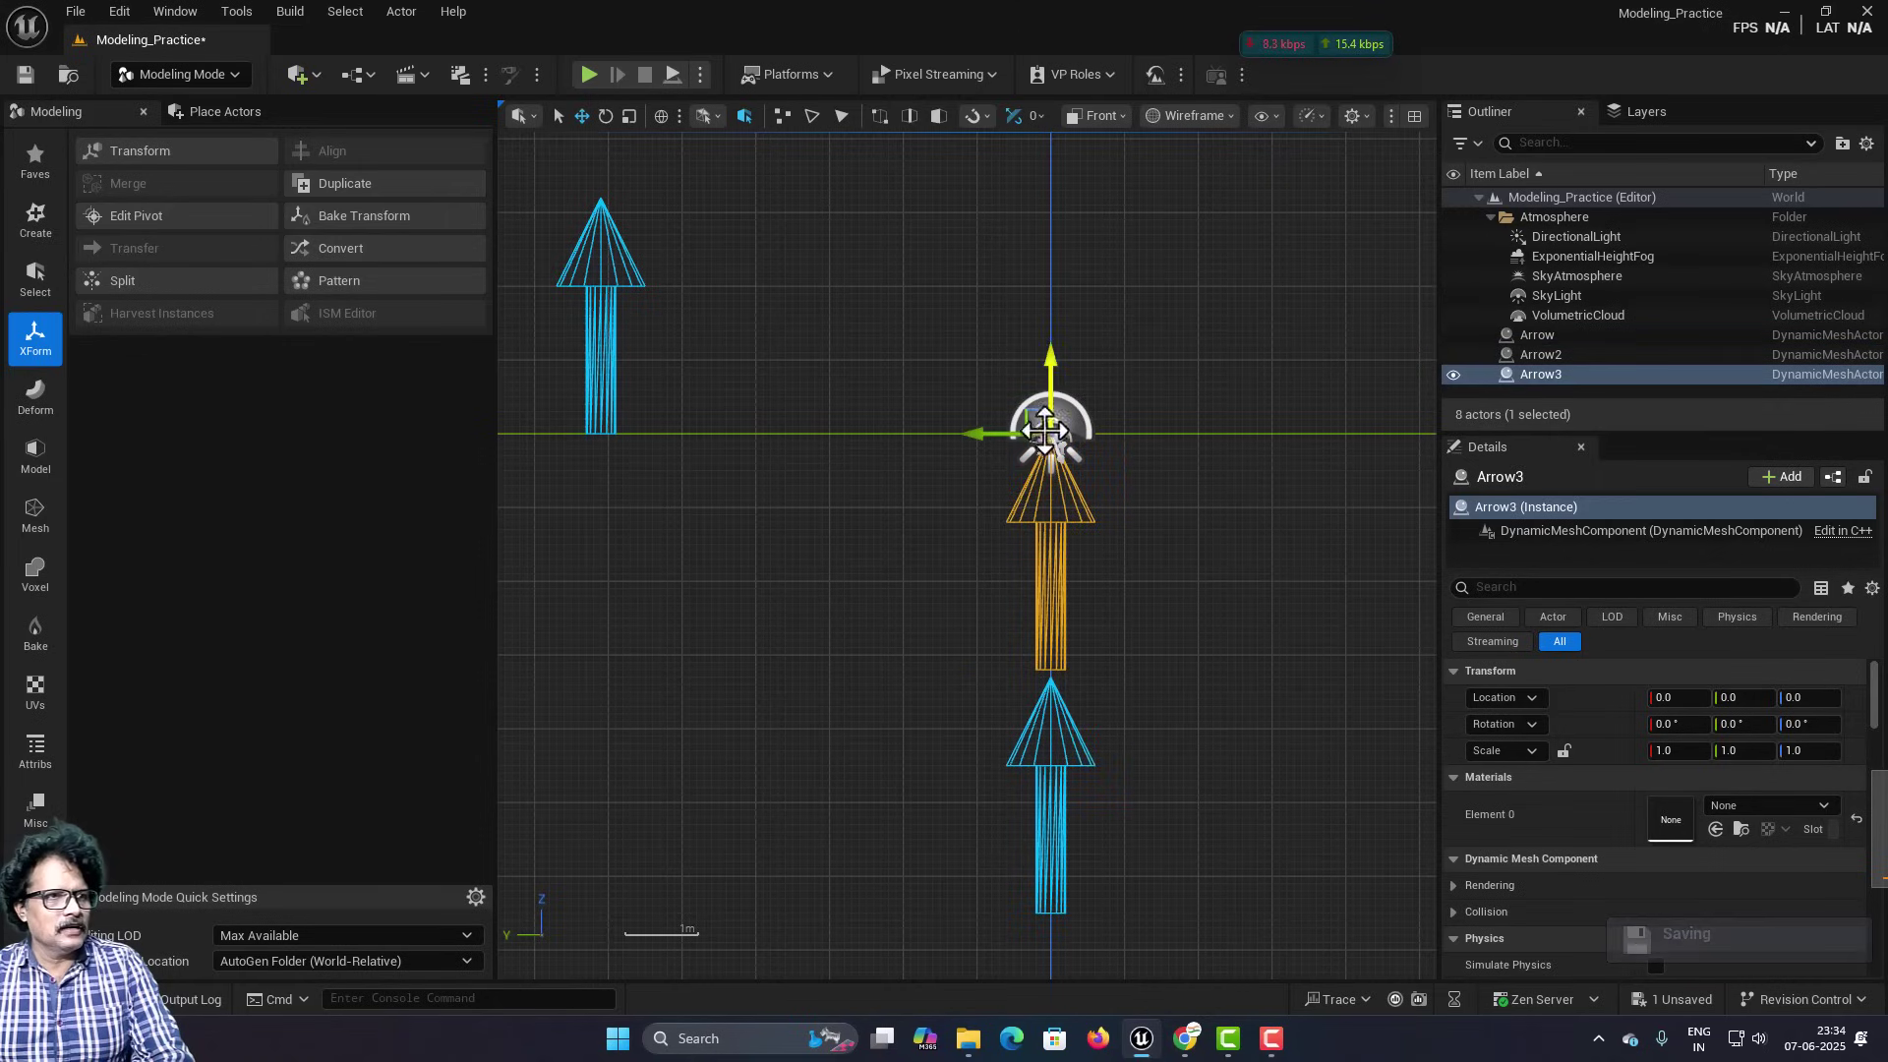
pyautogui.moveTo(1042, 433); pyautogui.dragTo(1383, 229)
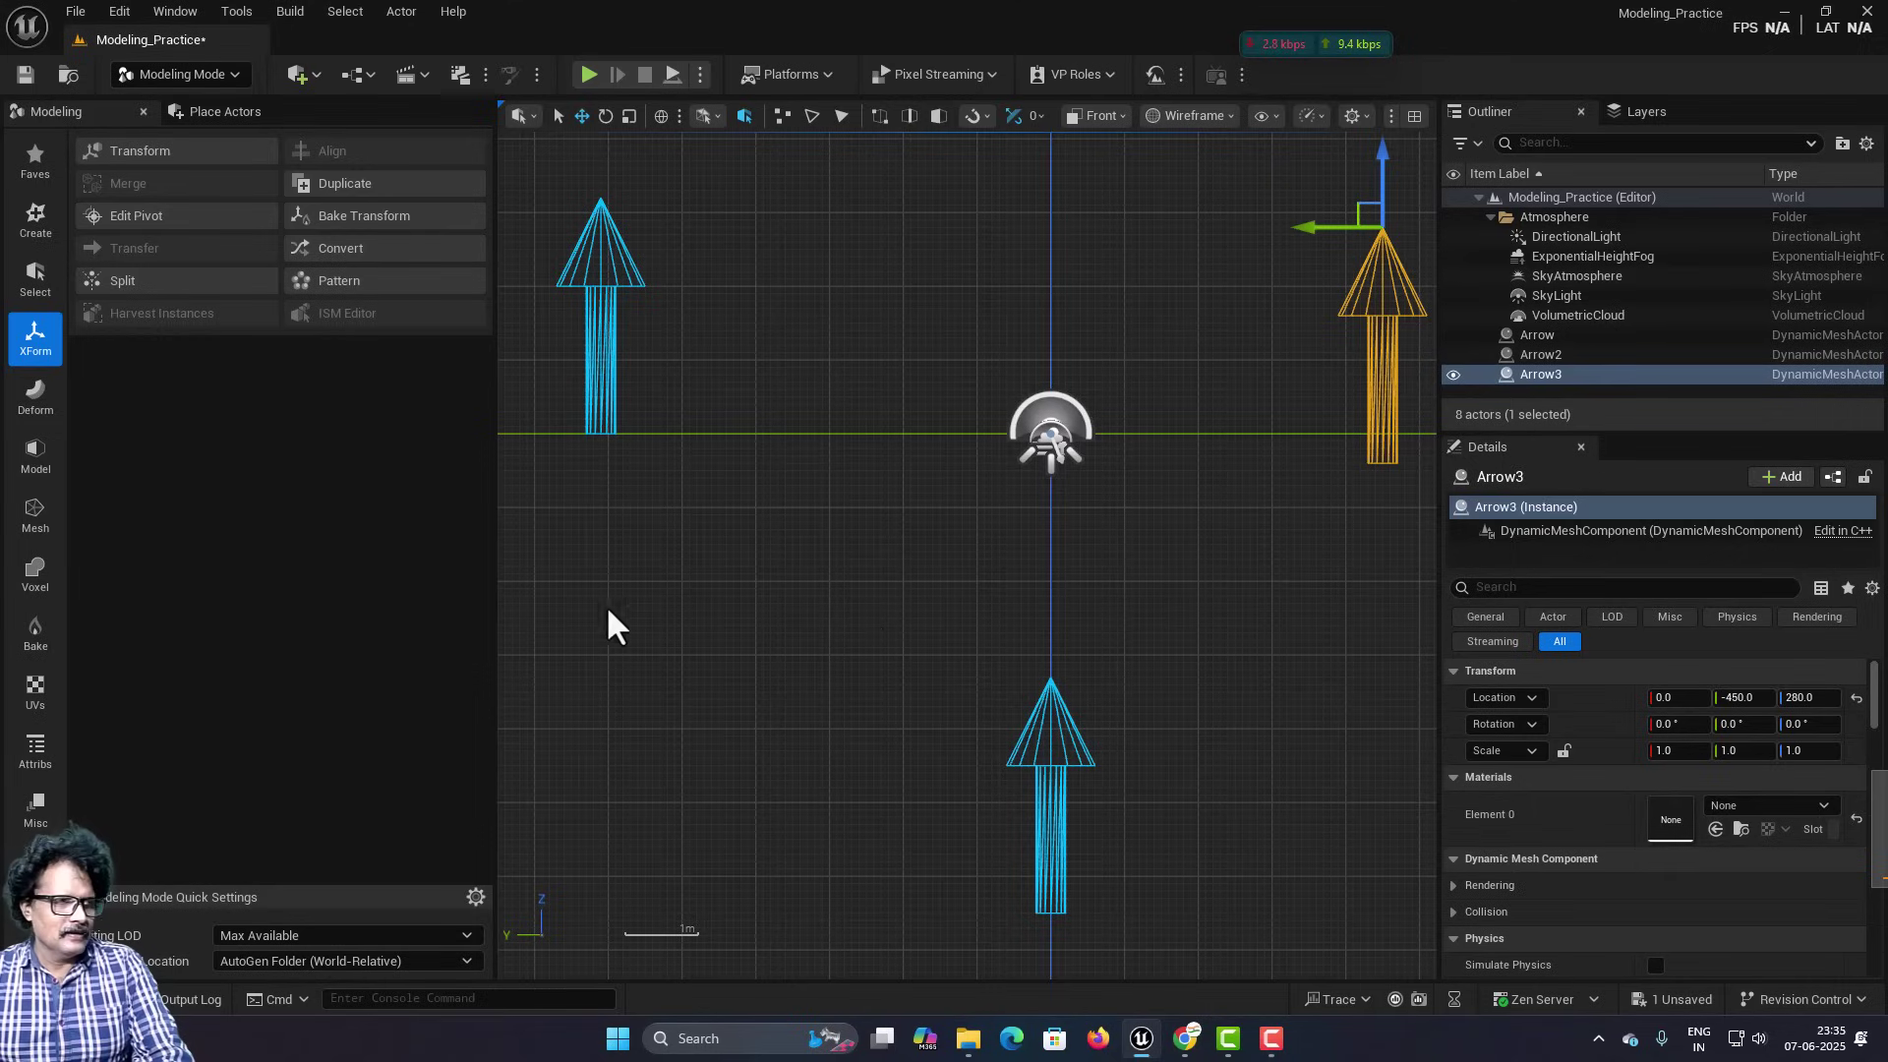
# Select all three arrows in order: Arrow first, then Arrow2, with Arrow3 last.
pyautogui.click(1052, 753)
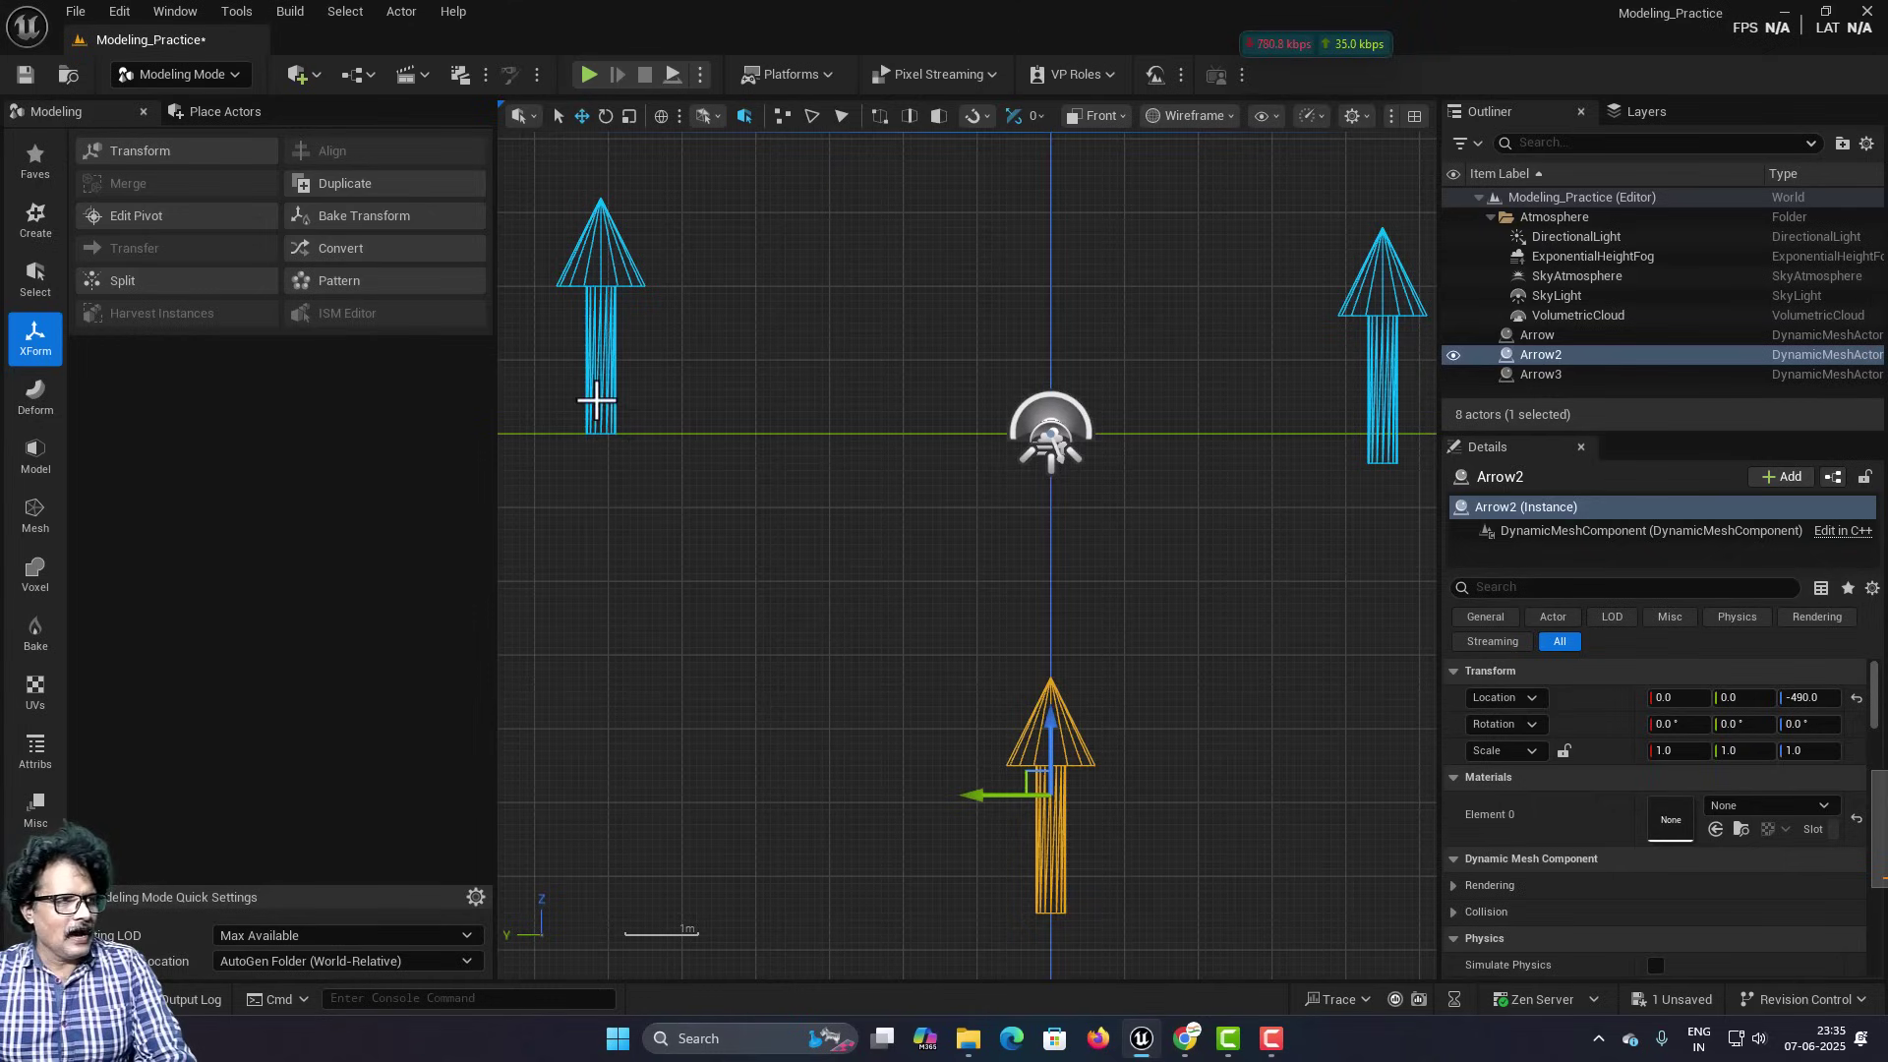
pyautogui.click(595, 405)
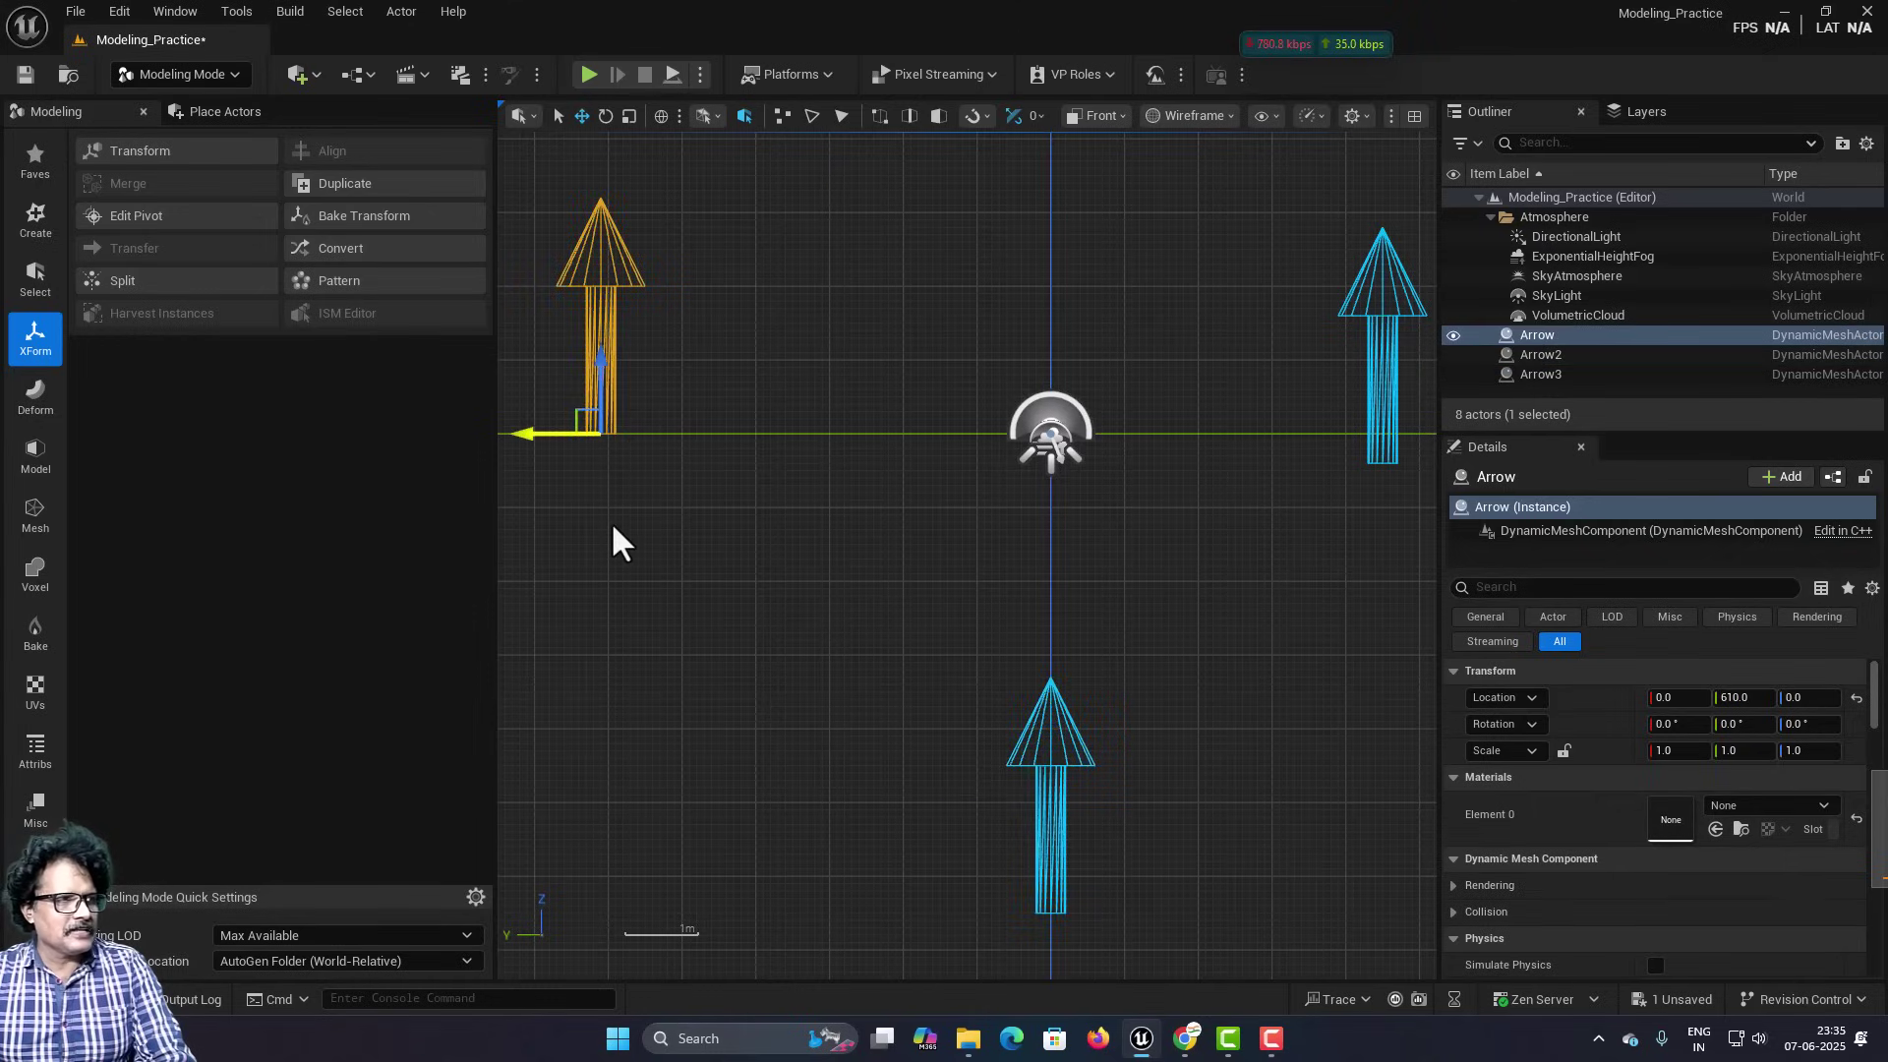
pyautogui.keyDown('ctrl'); pyautogui.click(1037, 750); pyautogui.keyUp('ctrl')
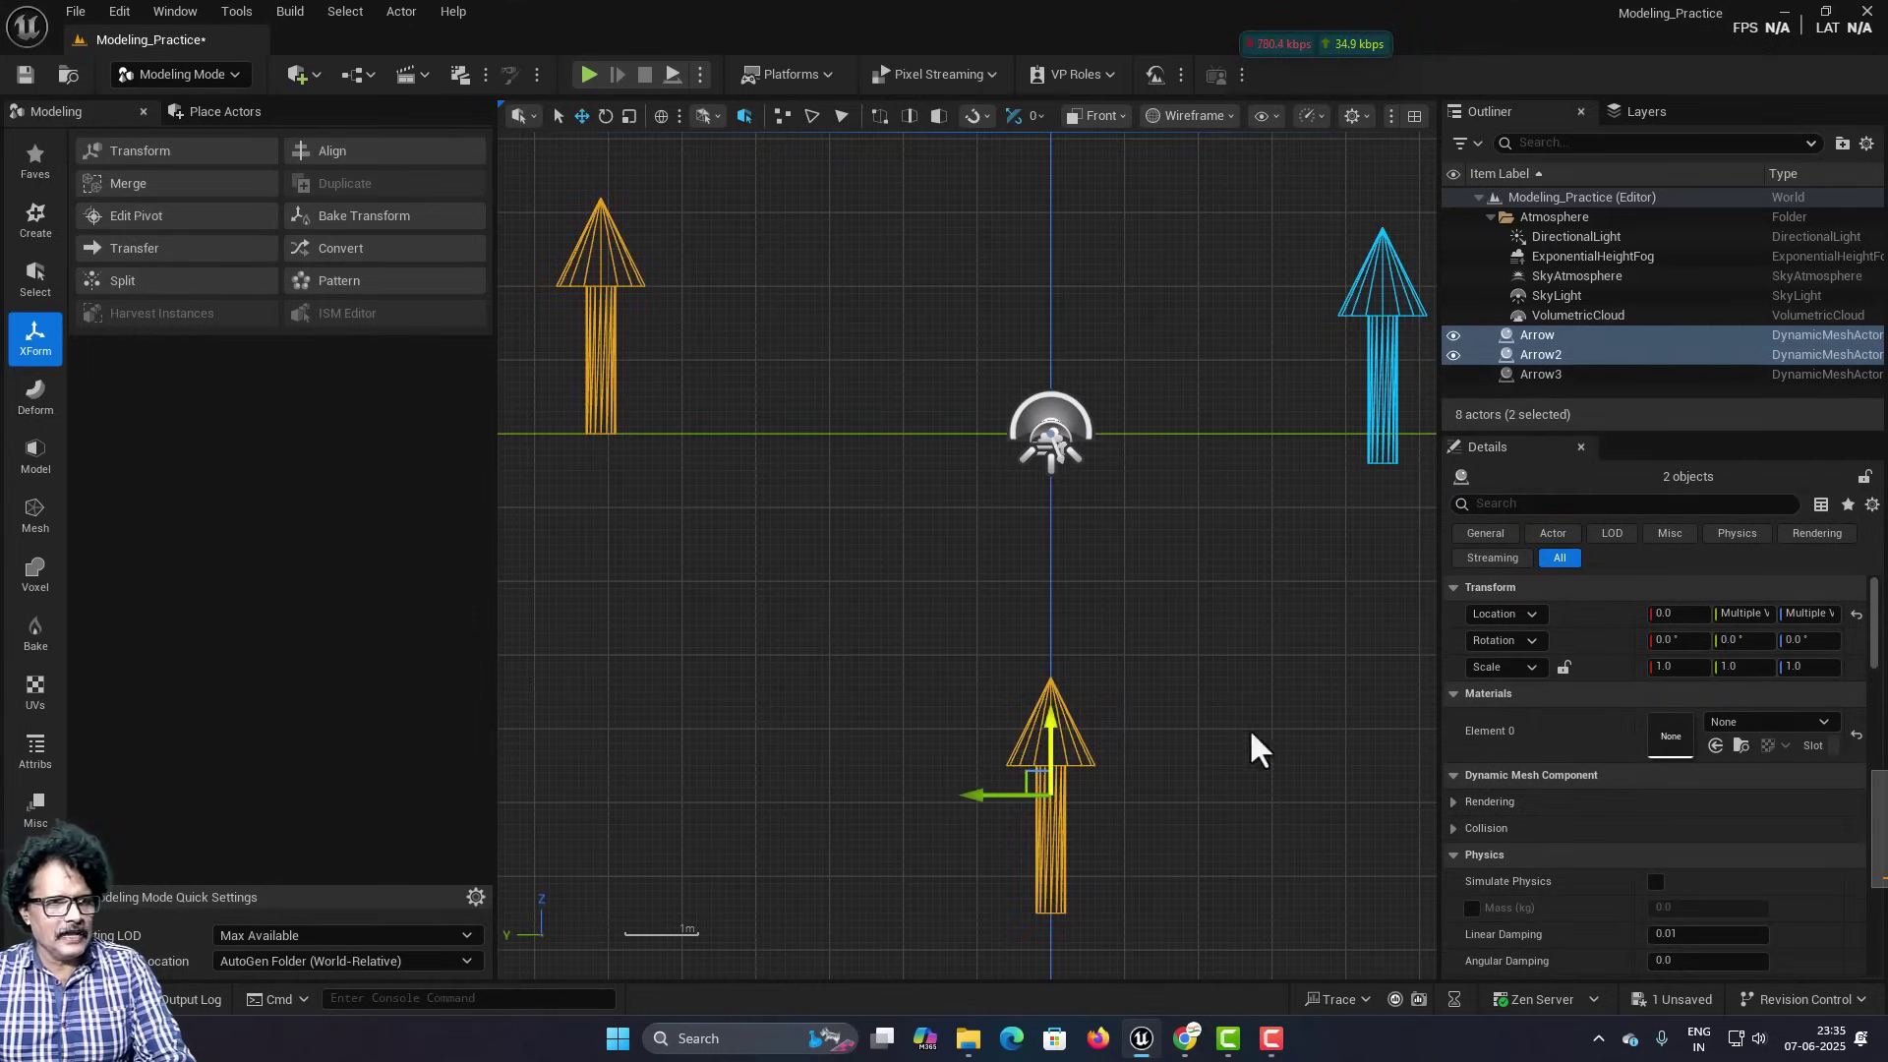
pyautogui.keyDown('ctrl'); pyautogui.click(1377, 385); pyautogui.keyUp('ctrl')
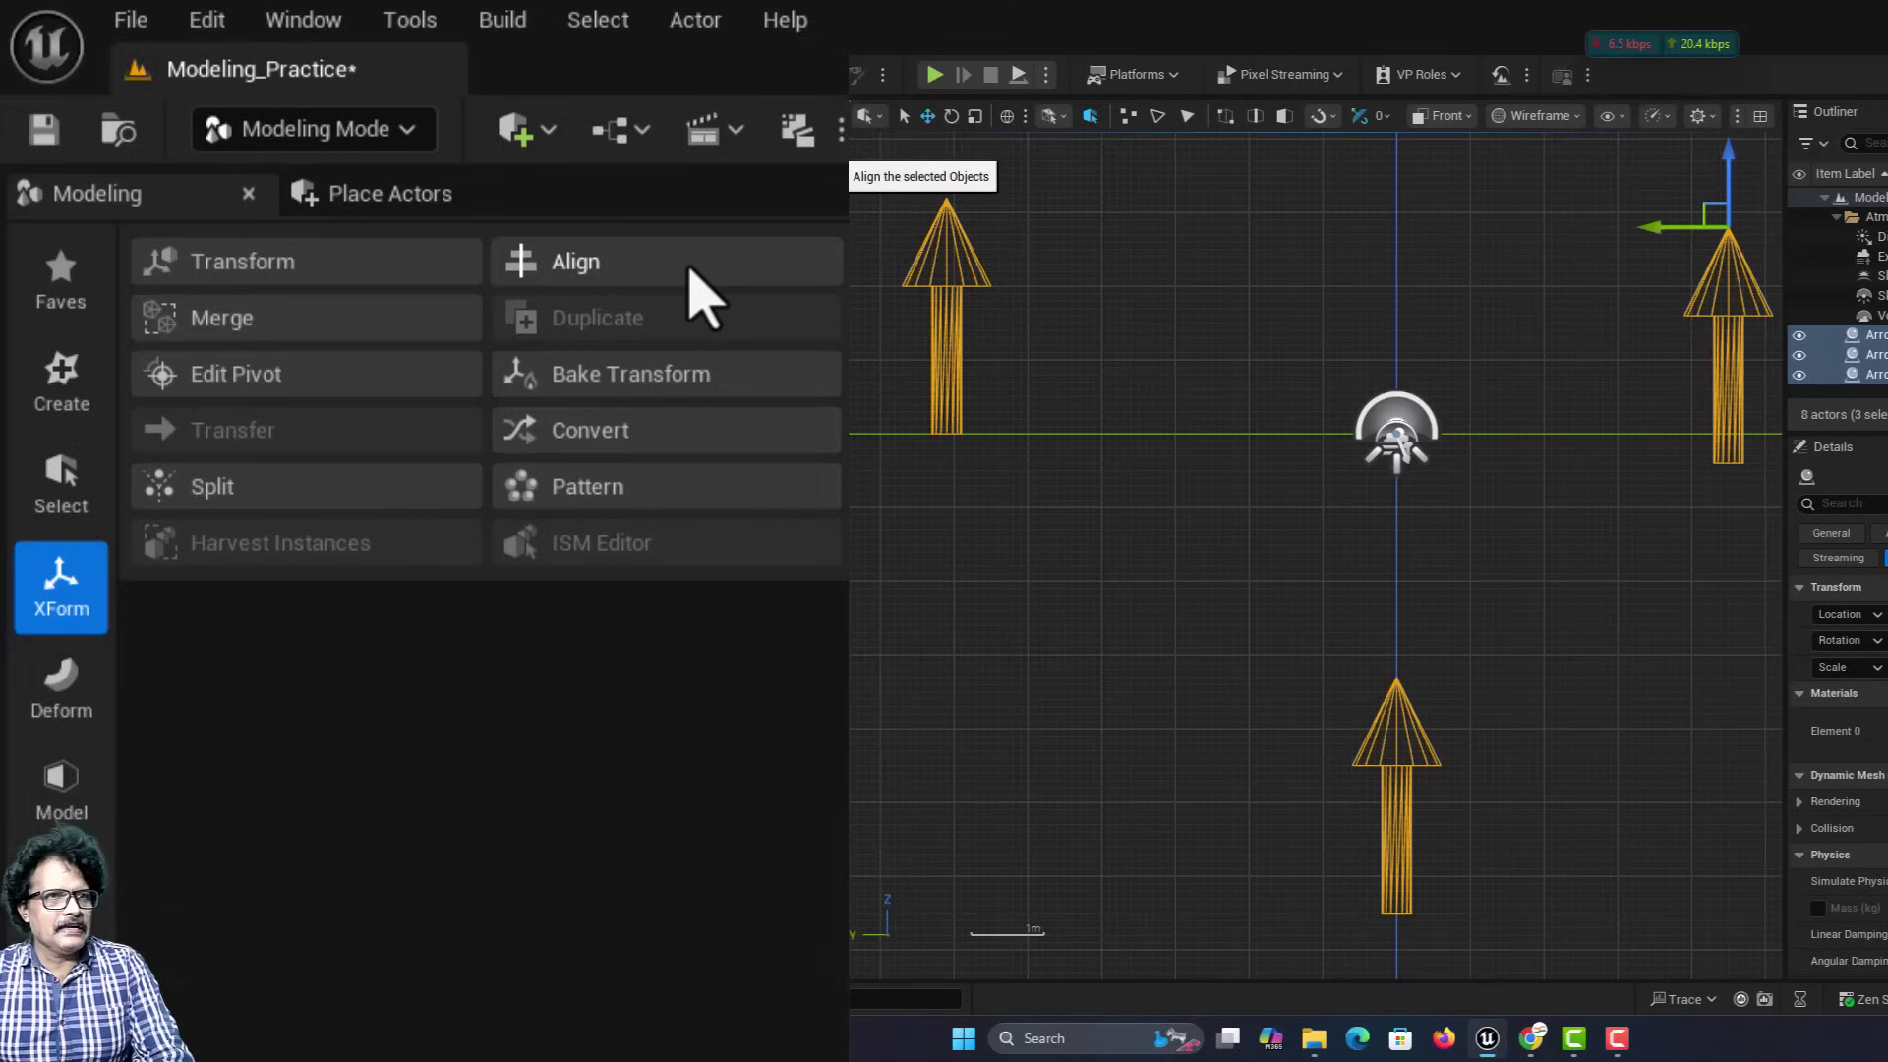
# Try the Align tool on the three arrows with Bounding Boxes and Combined, toggling Align Z to compare the preview.
pyautogui.click(690, 275)
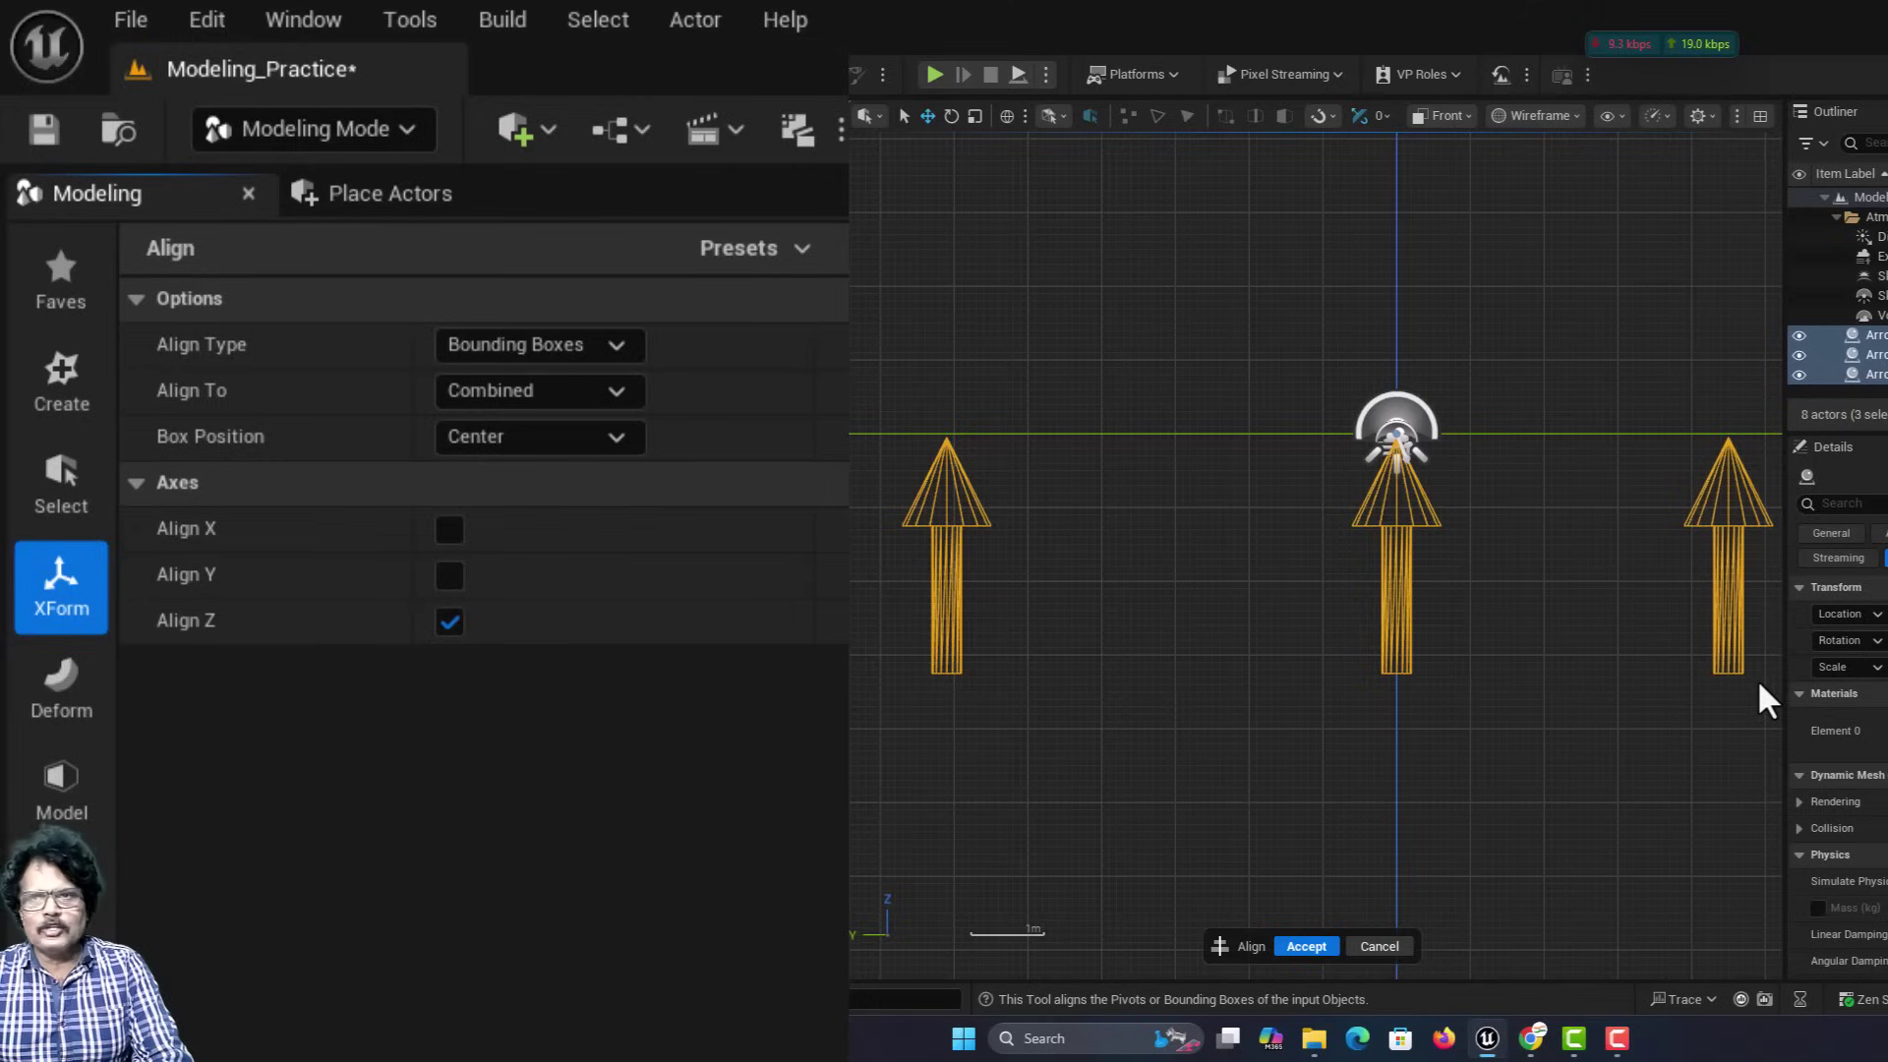
pyautogui.click(451, 624)
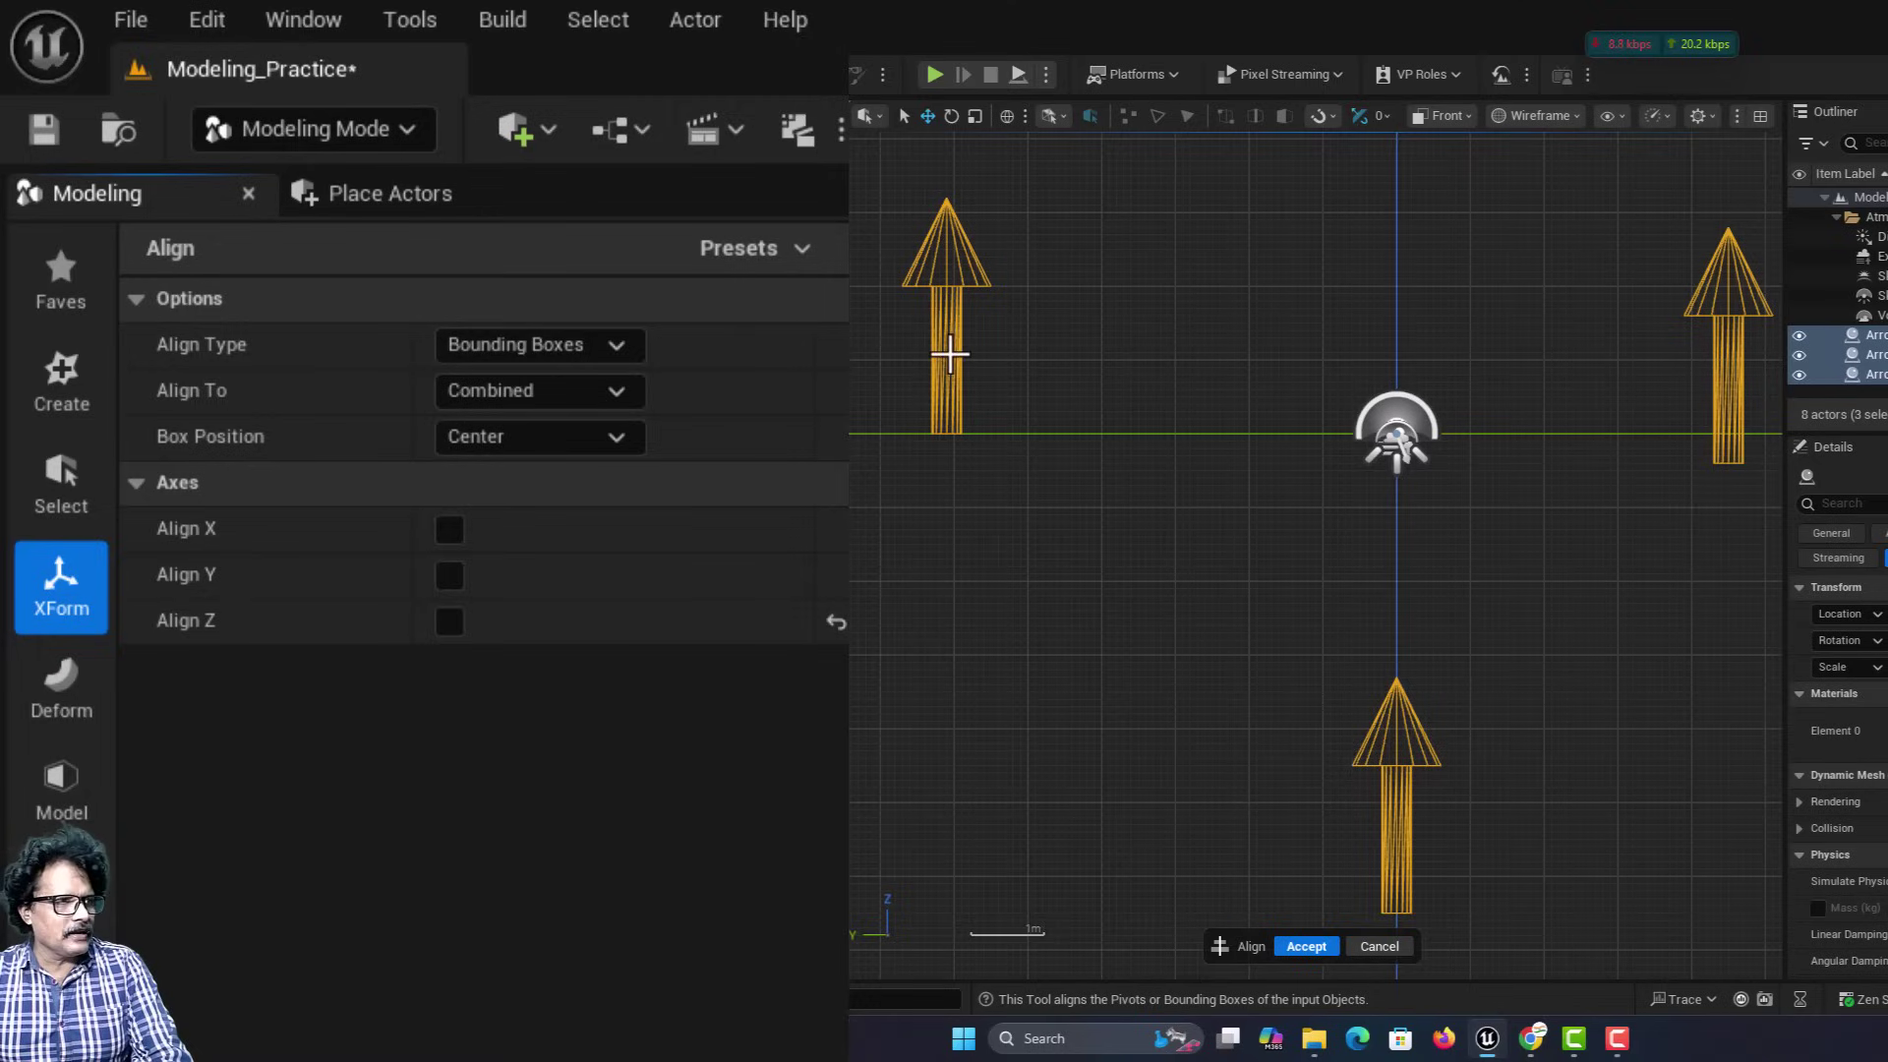
pyautogui.click(449, 622)
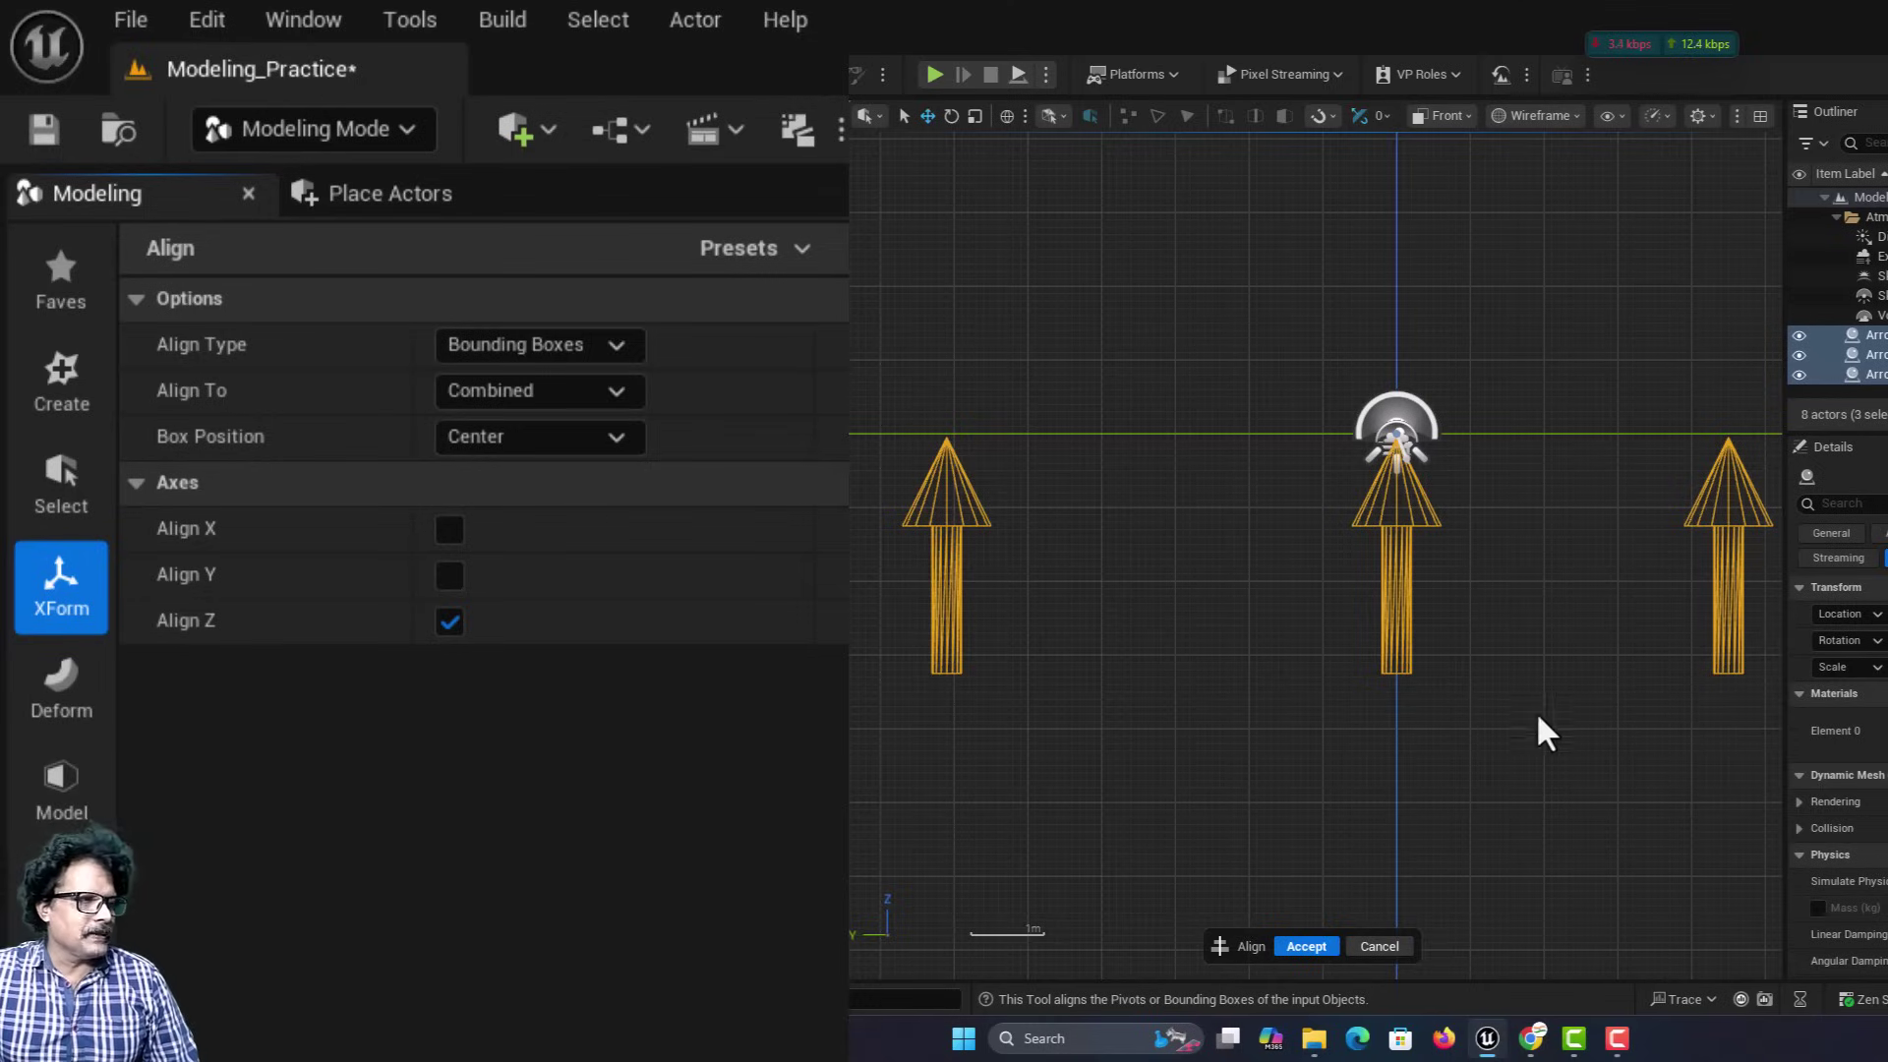
pyautogui.click(445, 623)
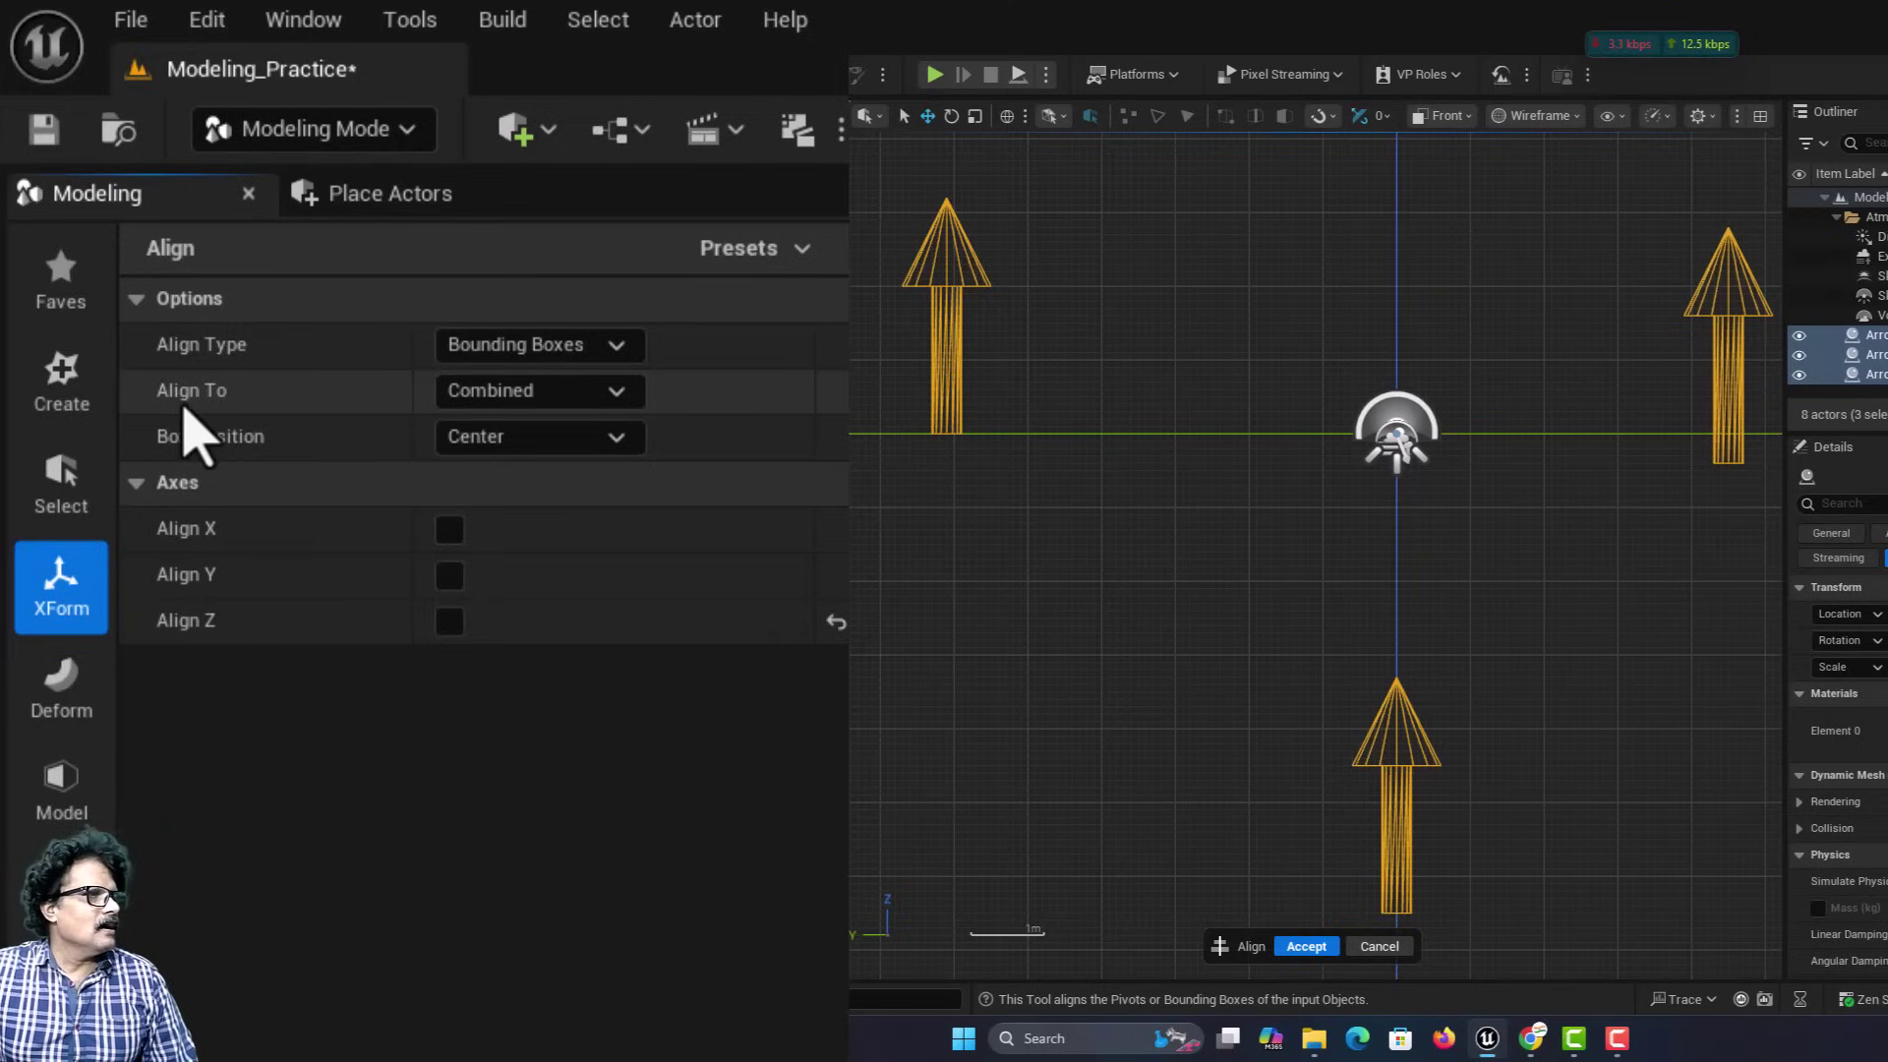
# Preview aligning the arrows on Z with Align To set to First Selected, then cancel the alignment.
pyautogui.click(497, 403)
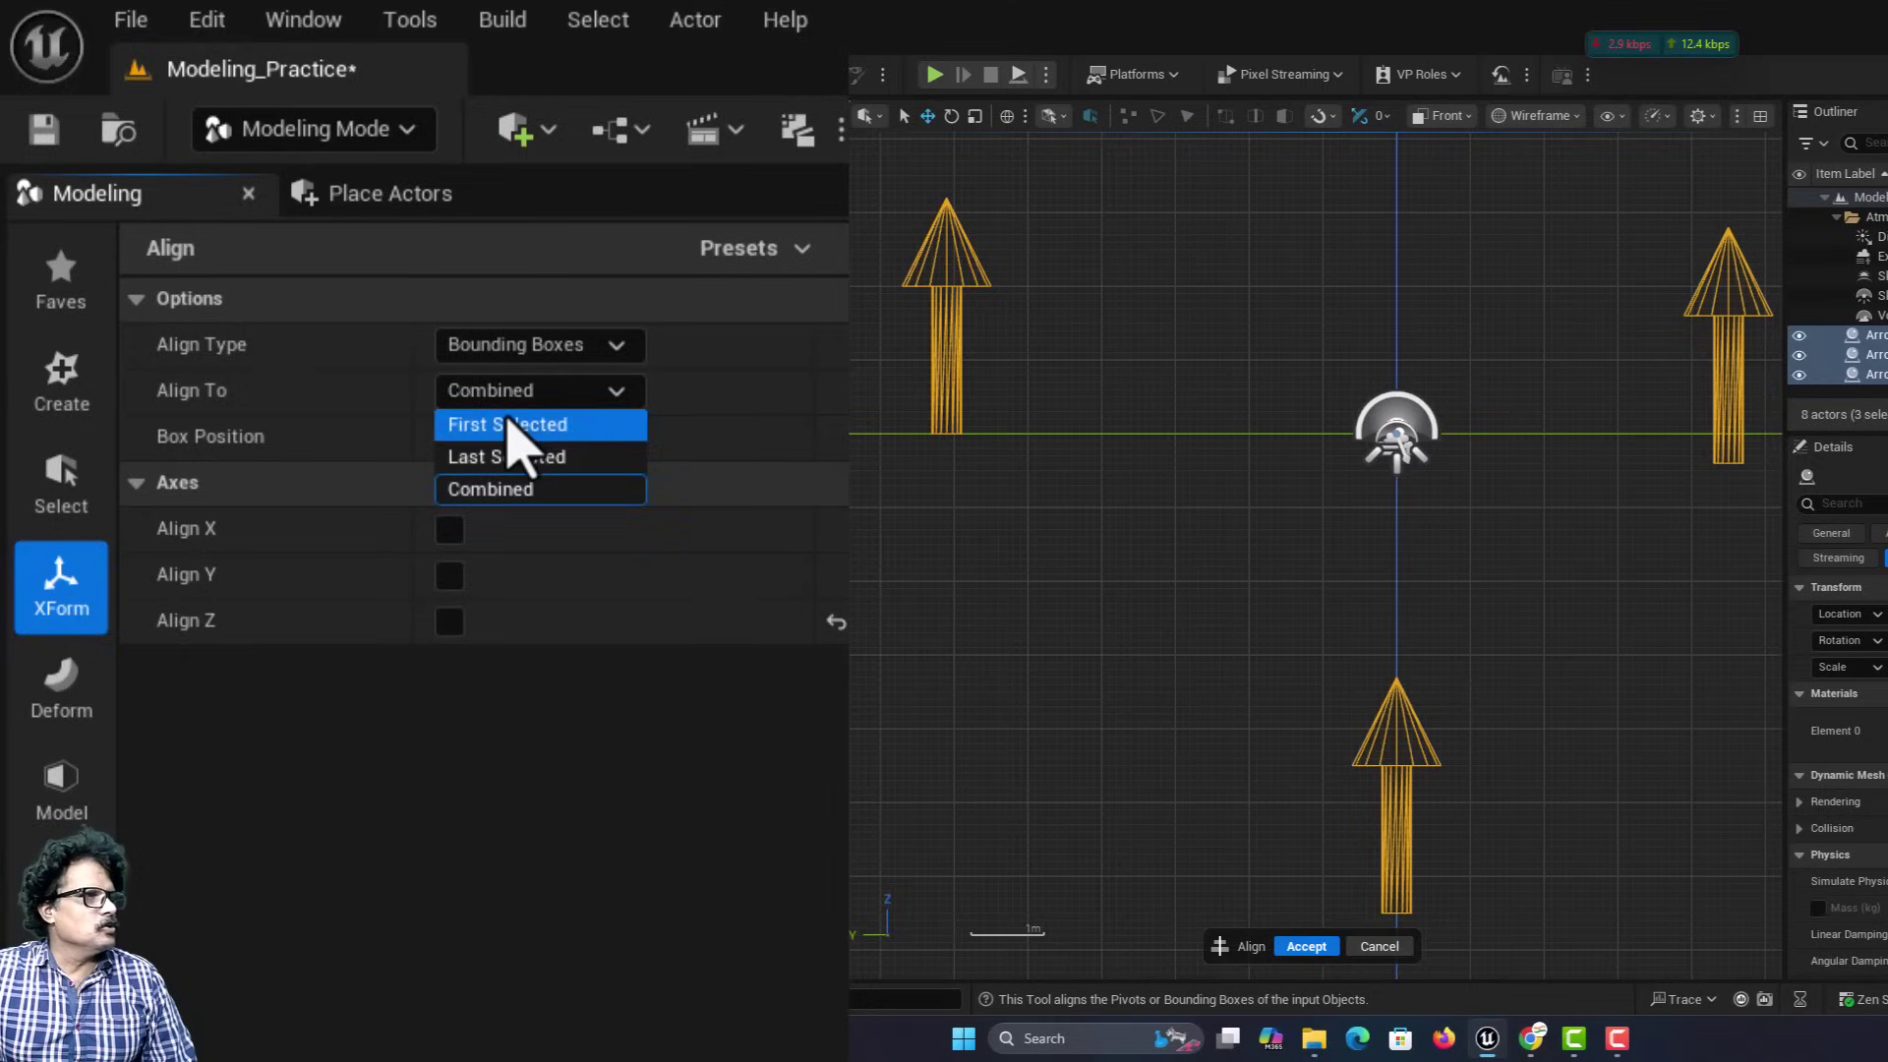
pyautogui.click(509, 423)
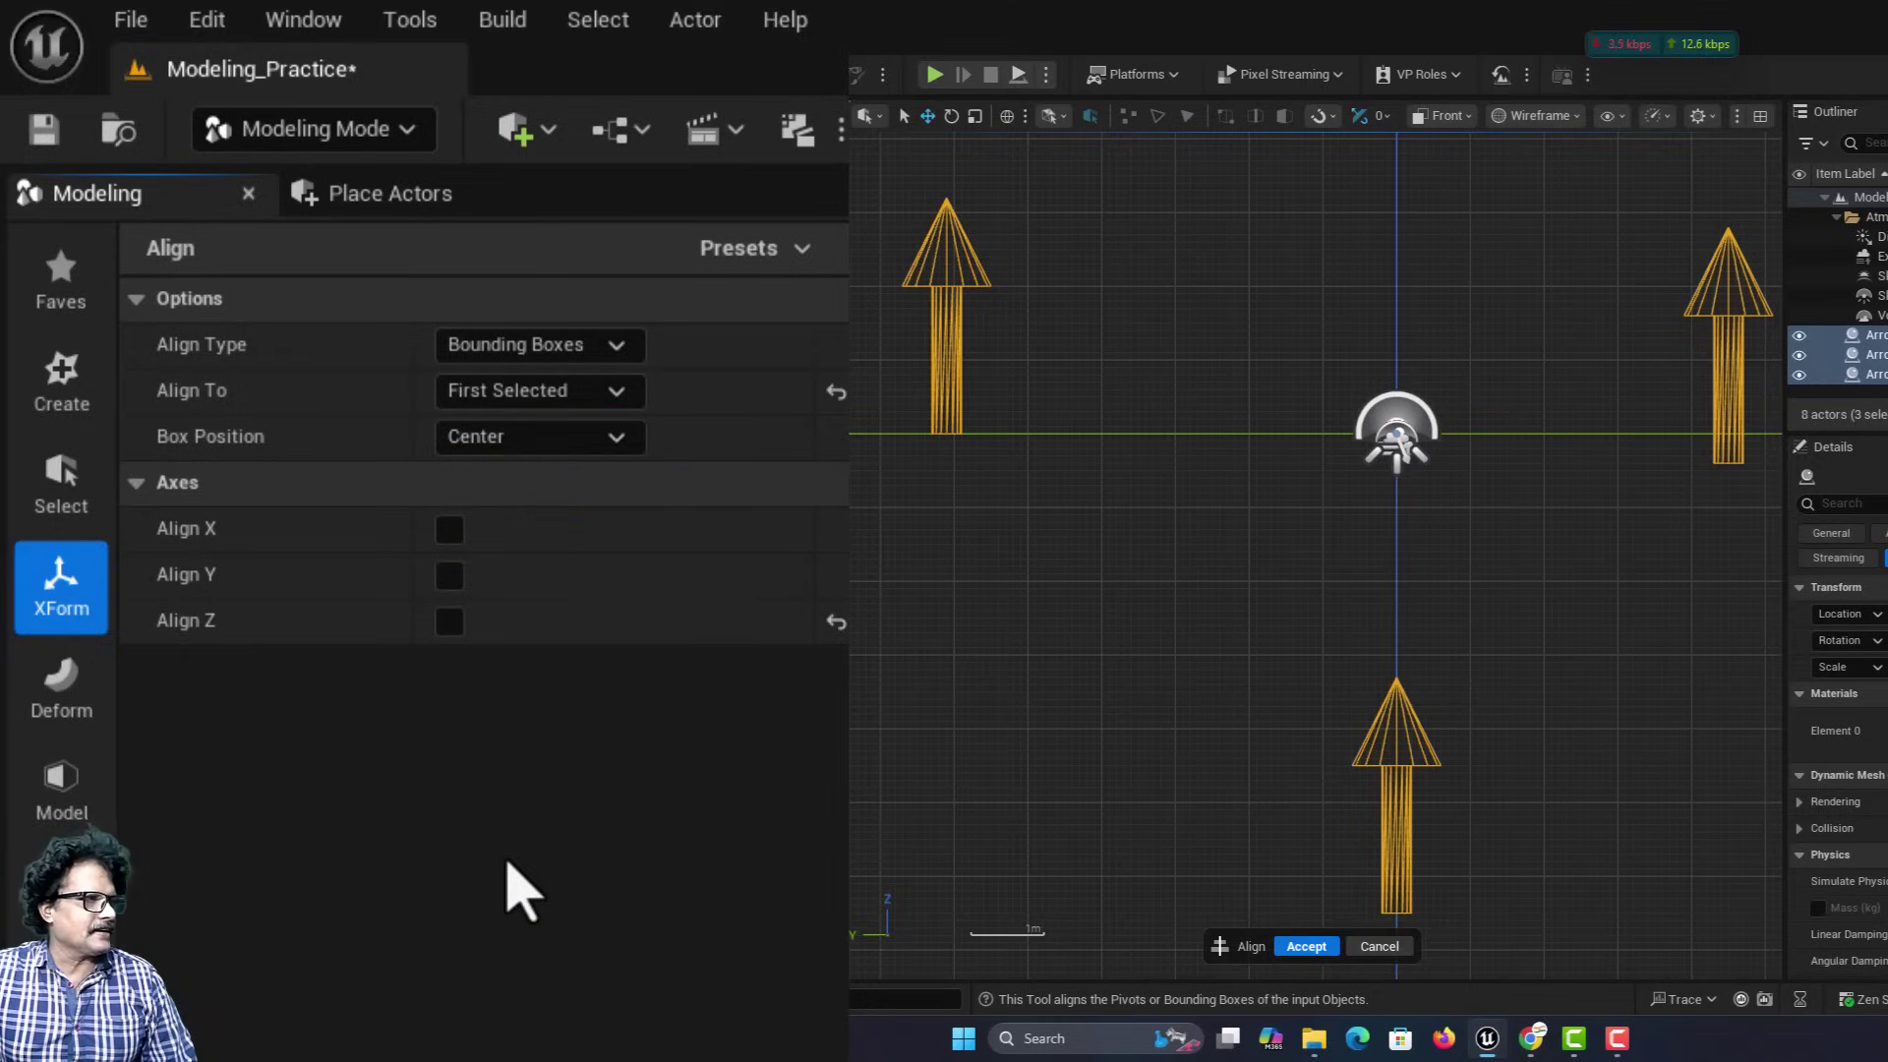
pyautogui.click(449, 621)
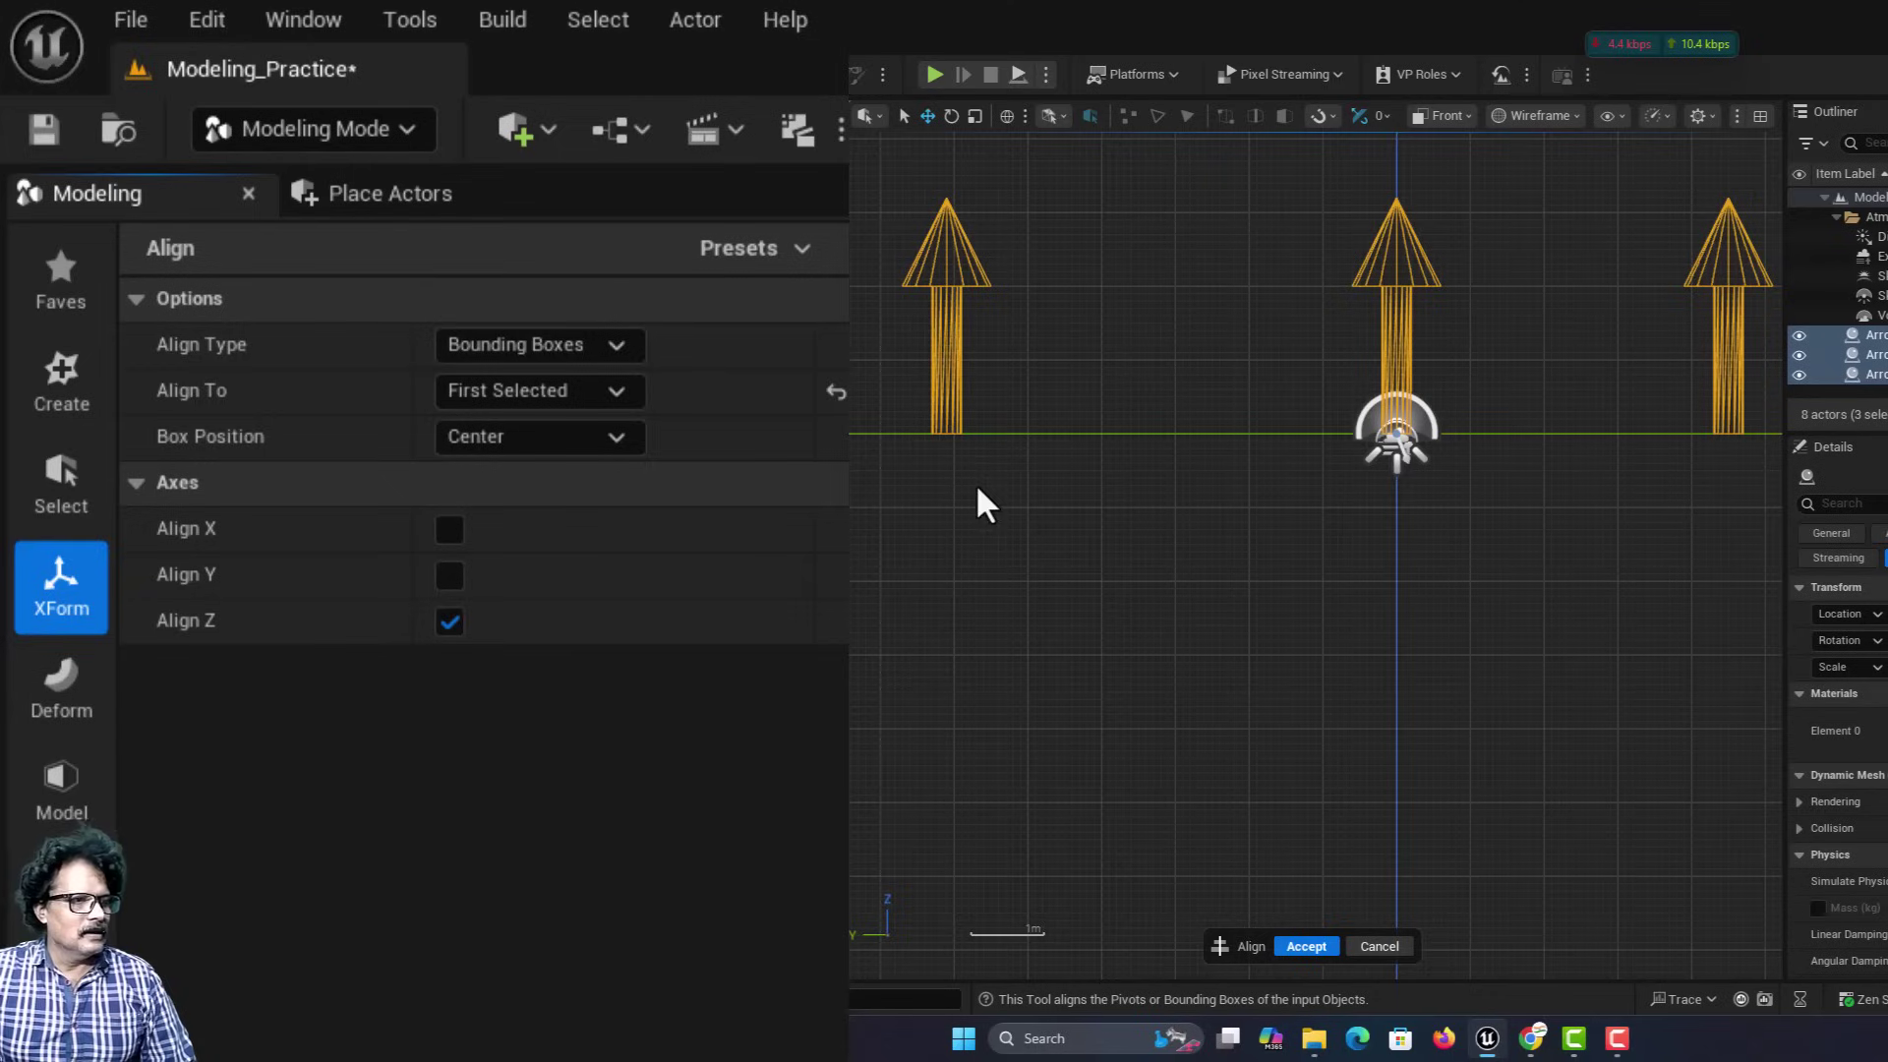
pyautogui.click(1377, 948)
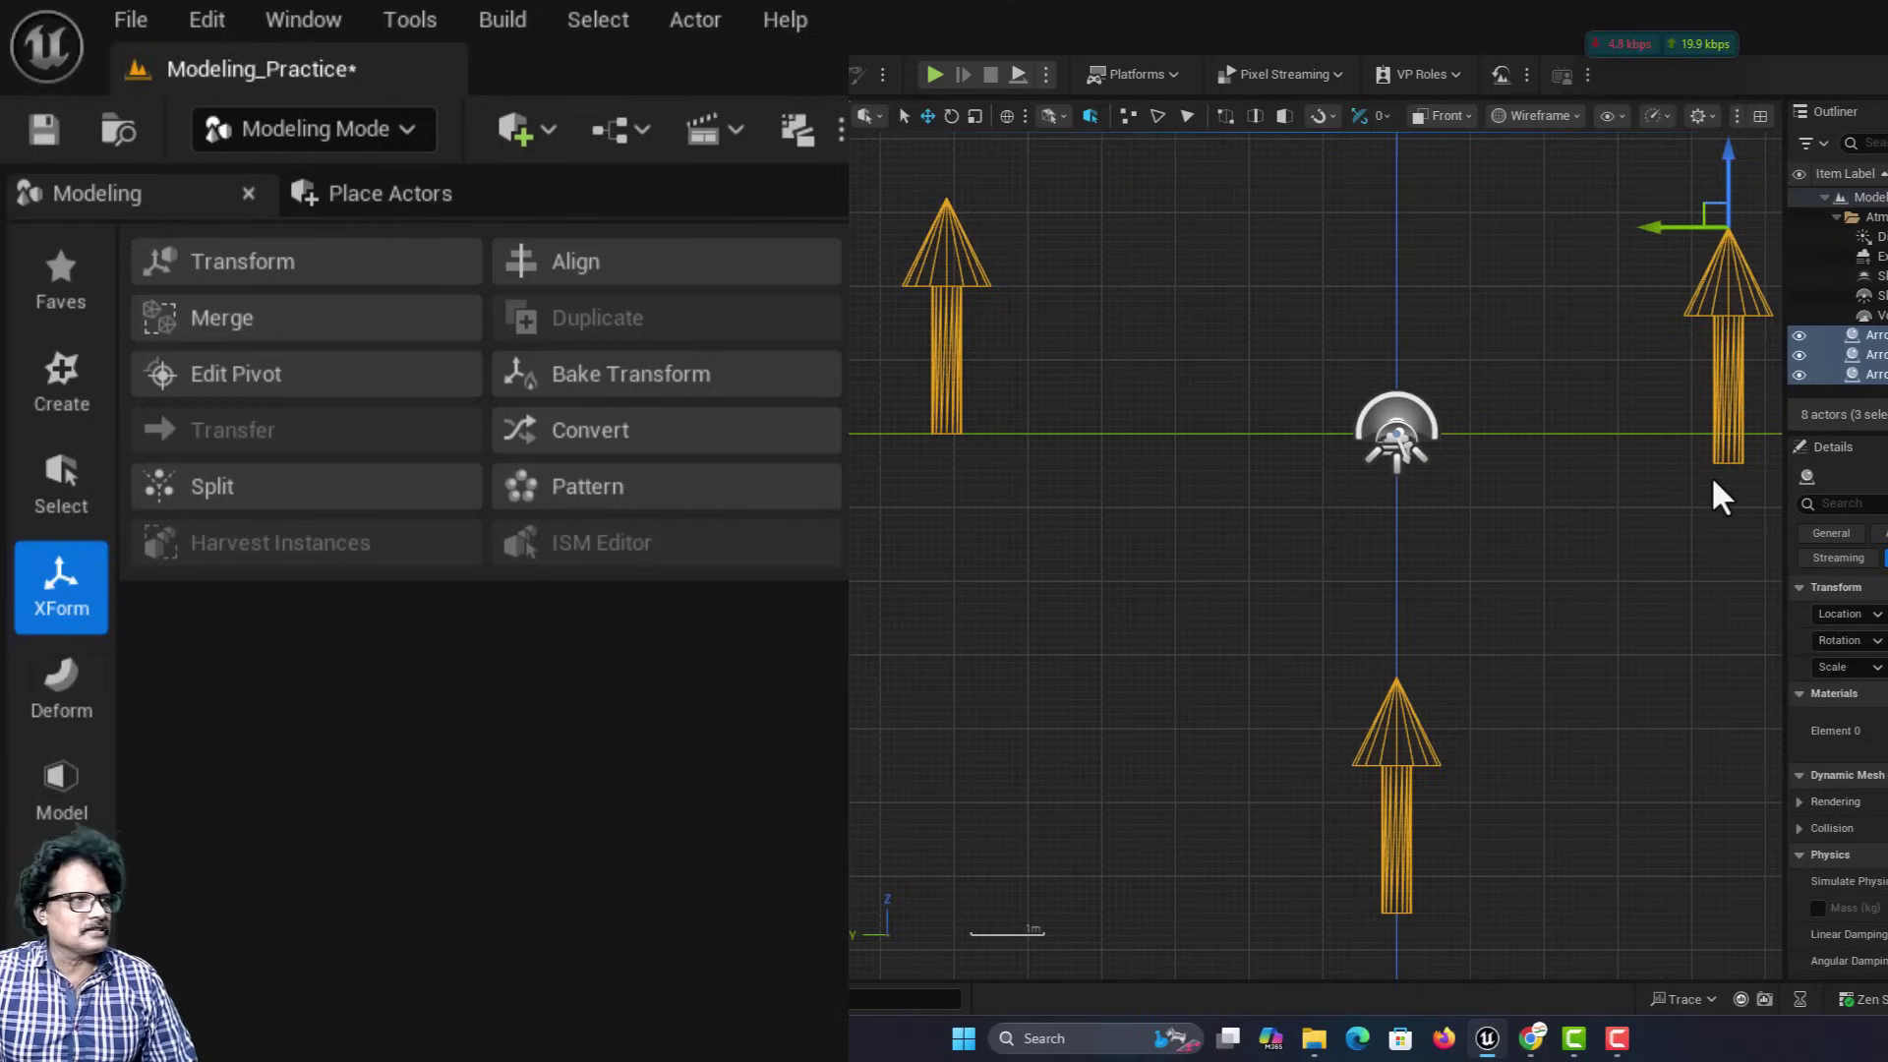
# Preview the Z alignment with Align To set to Last Selected and back to Combined, then cancel the alignment.
pyautogui.click(623, 275)
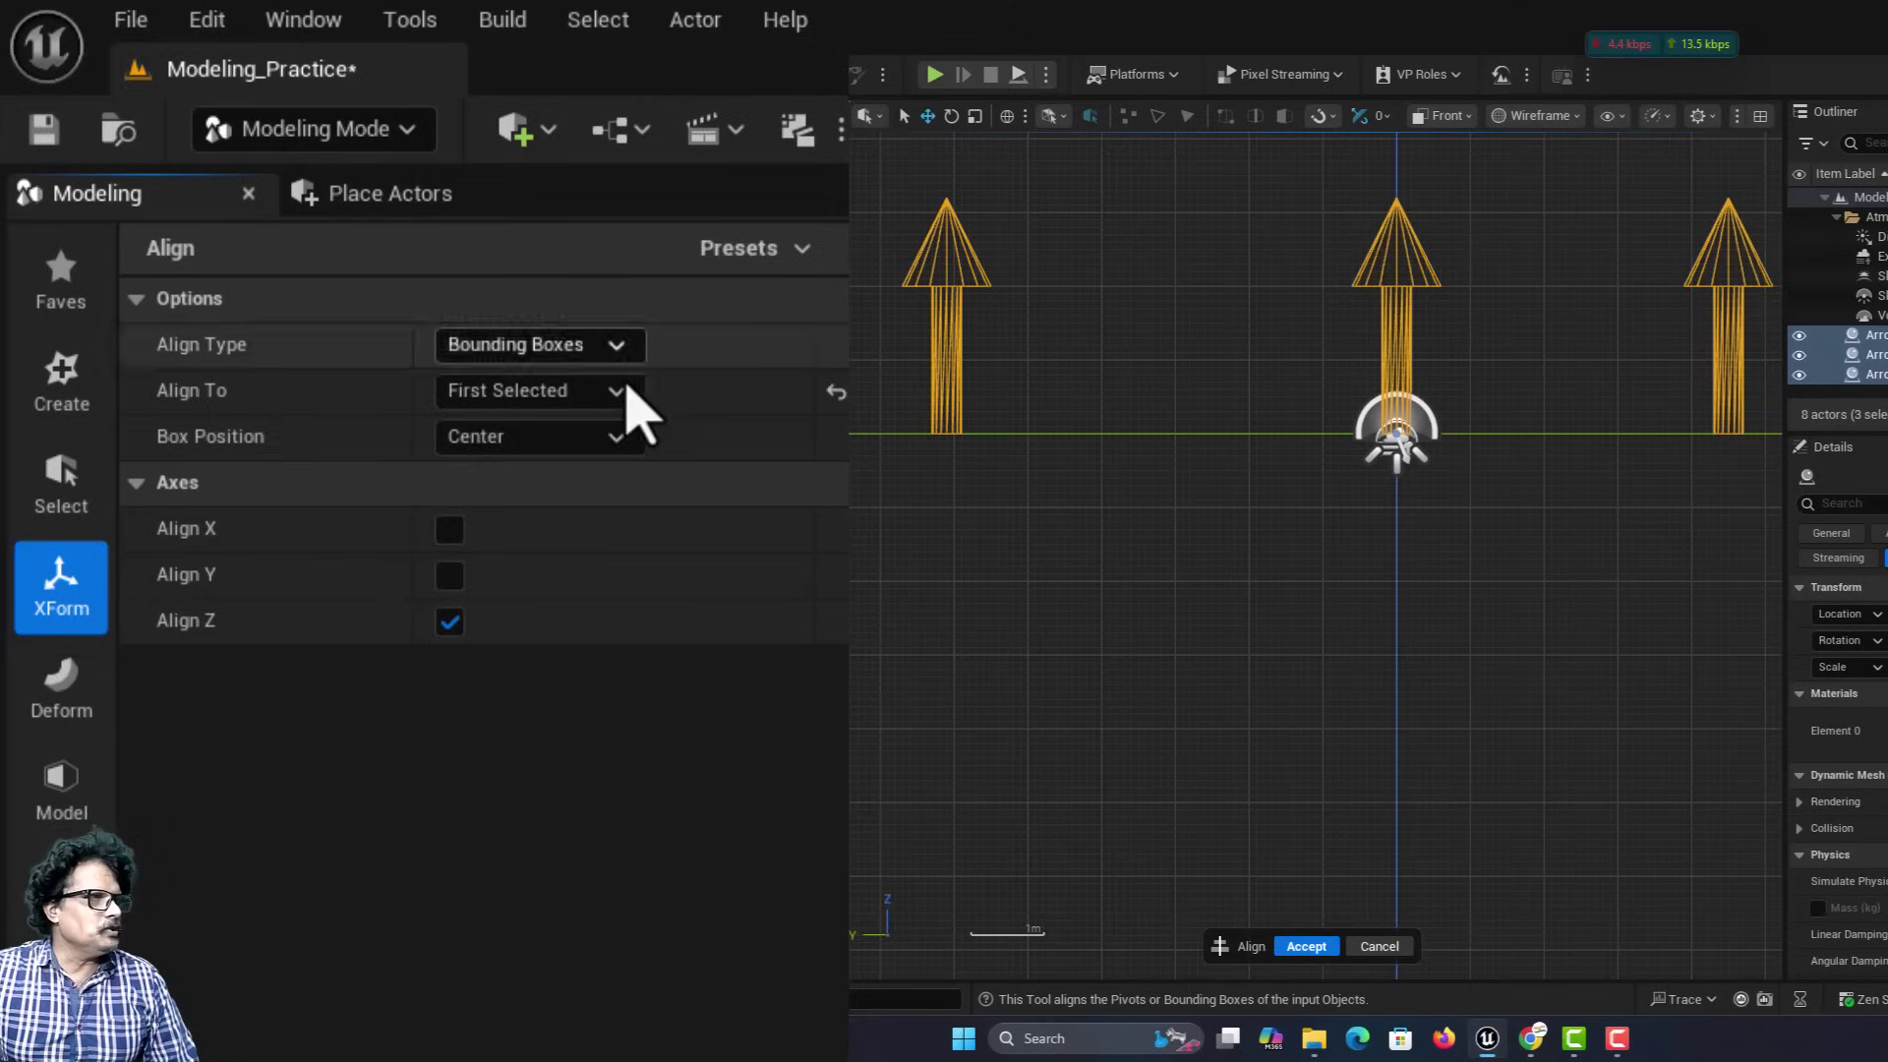
pyautogui.click(484, 395)
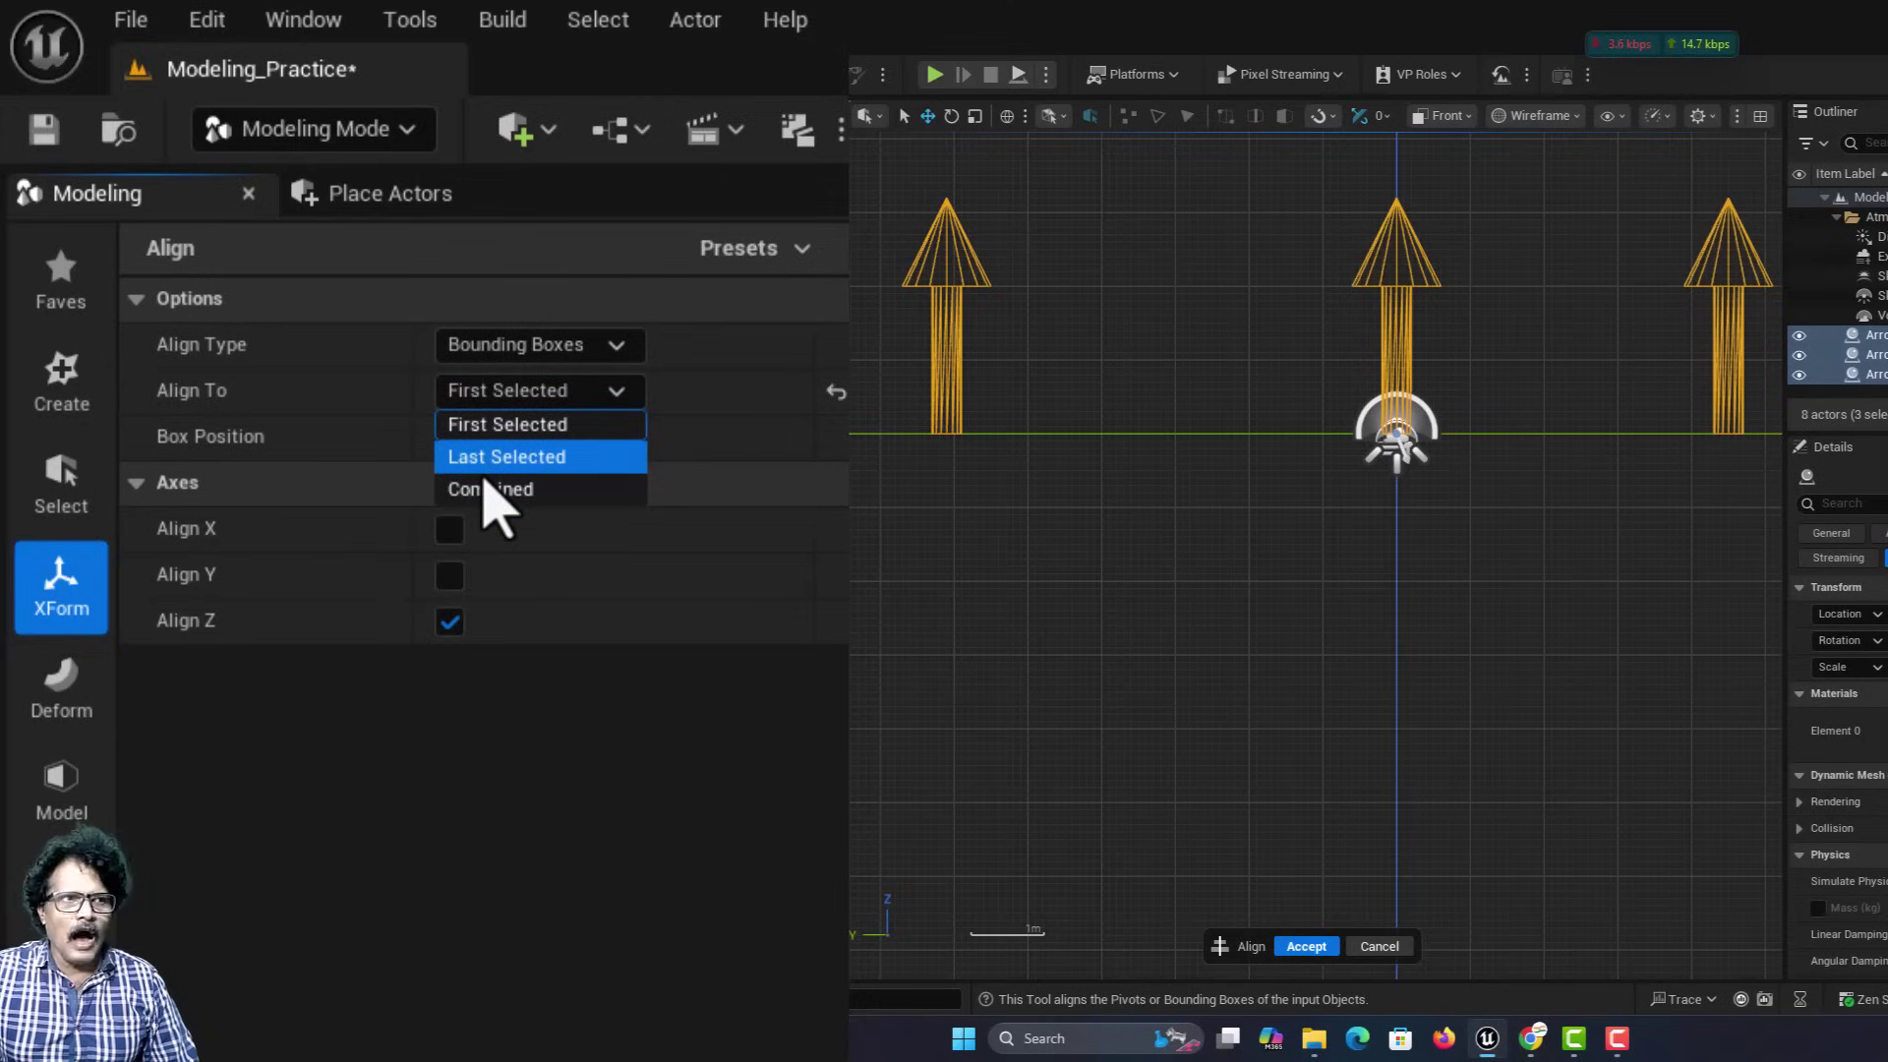
pyautogui.click(484, 471)
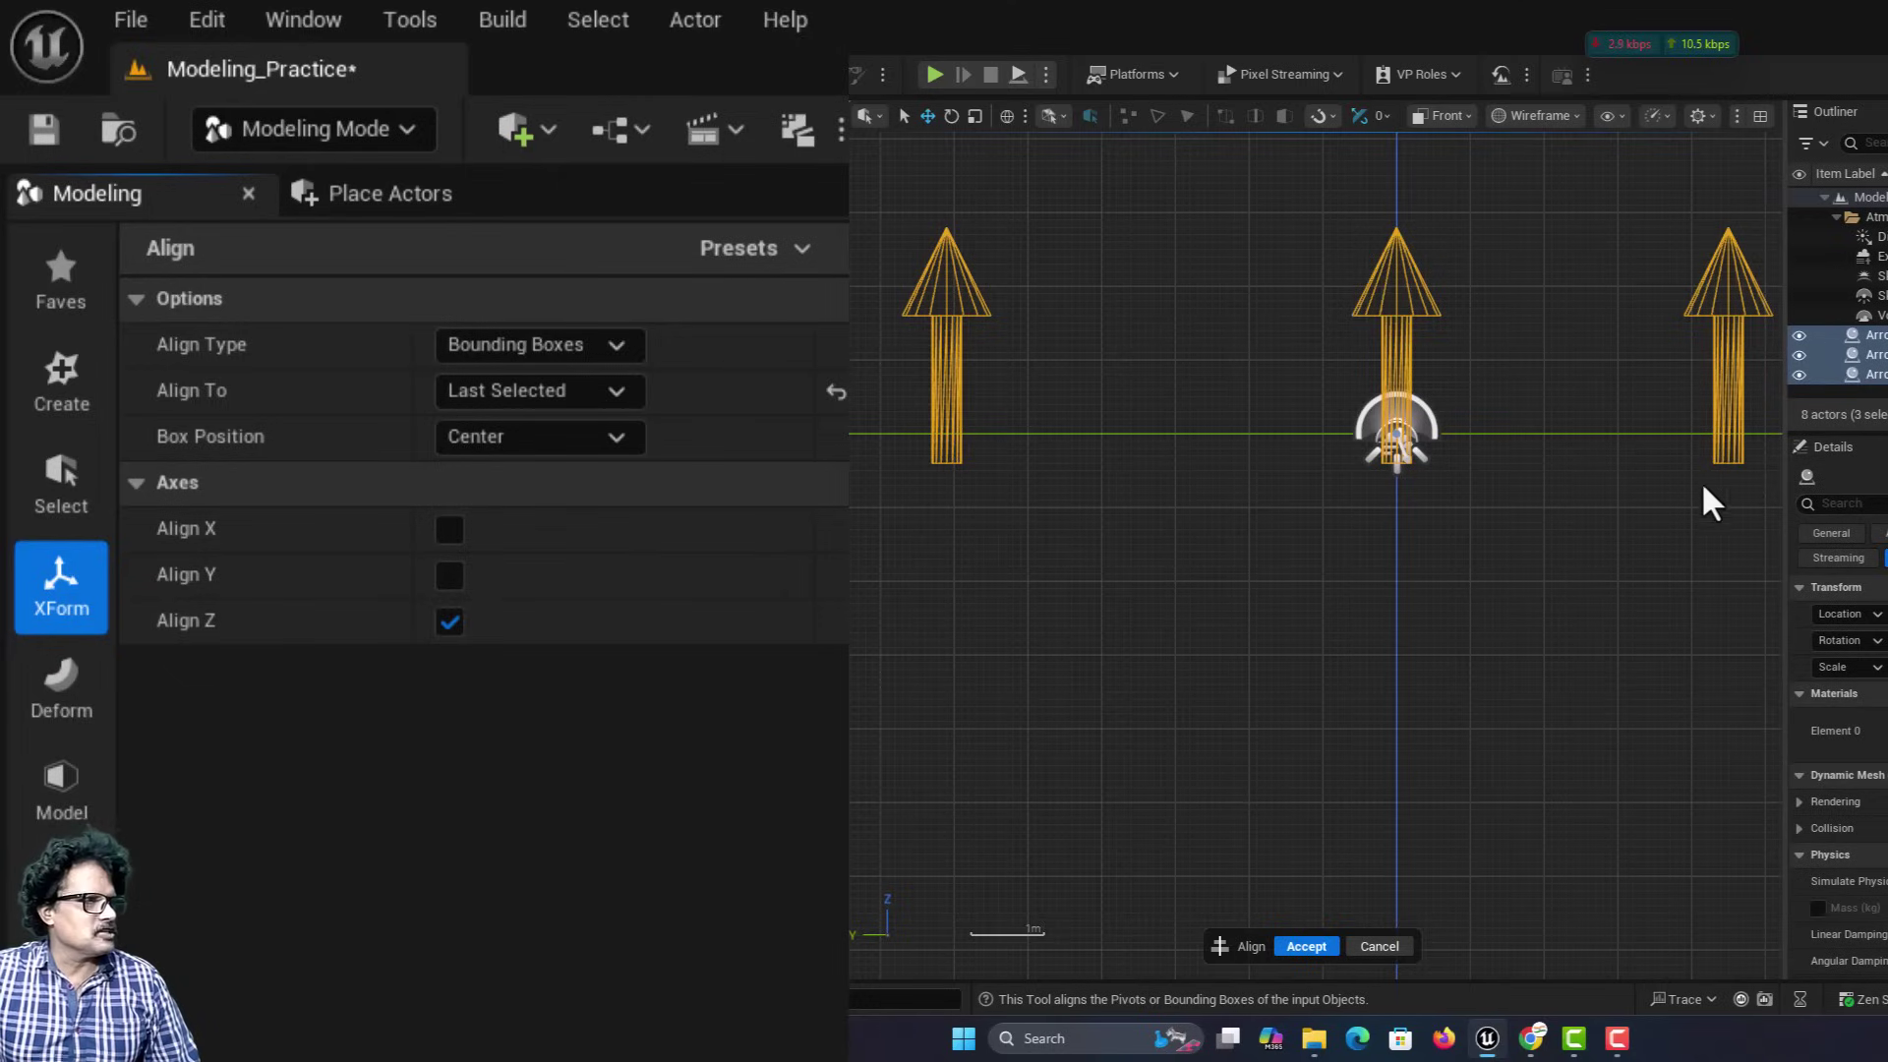
pyautogui.click(508, 401)
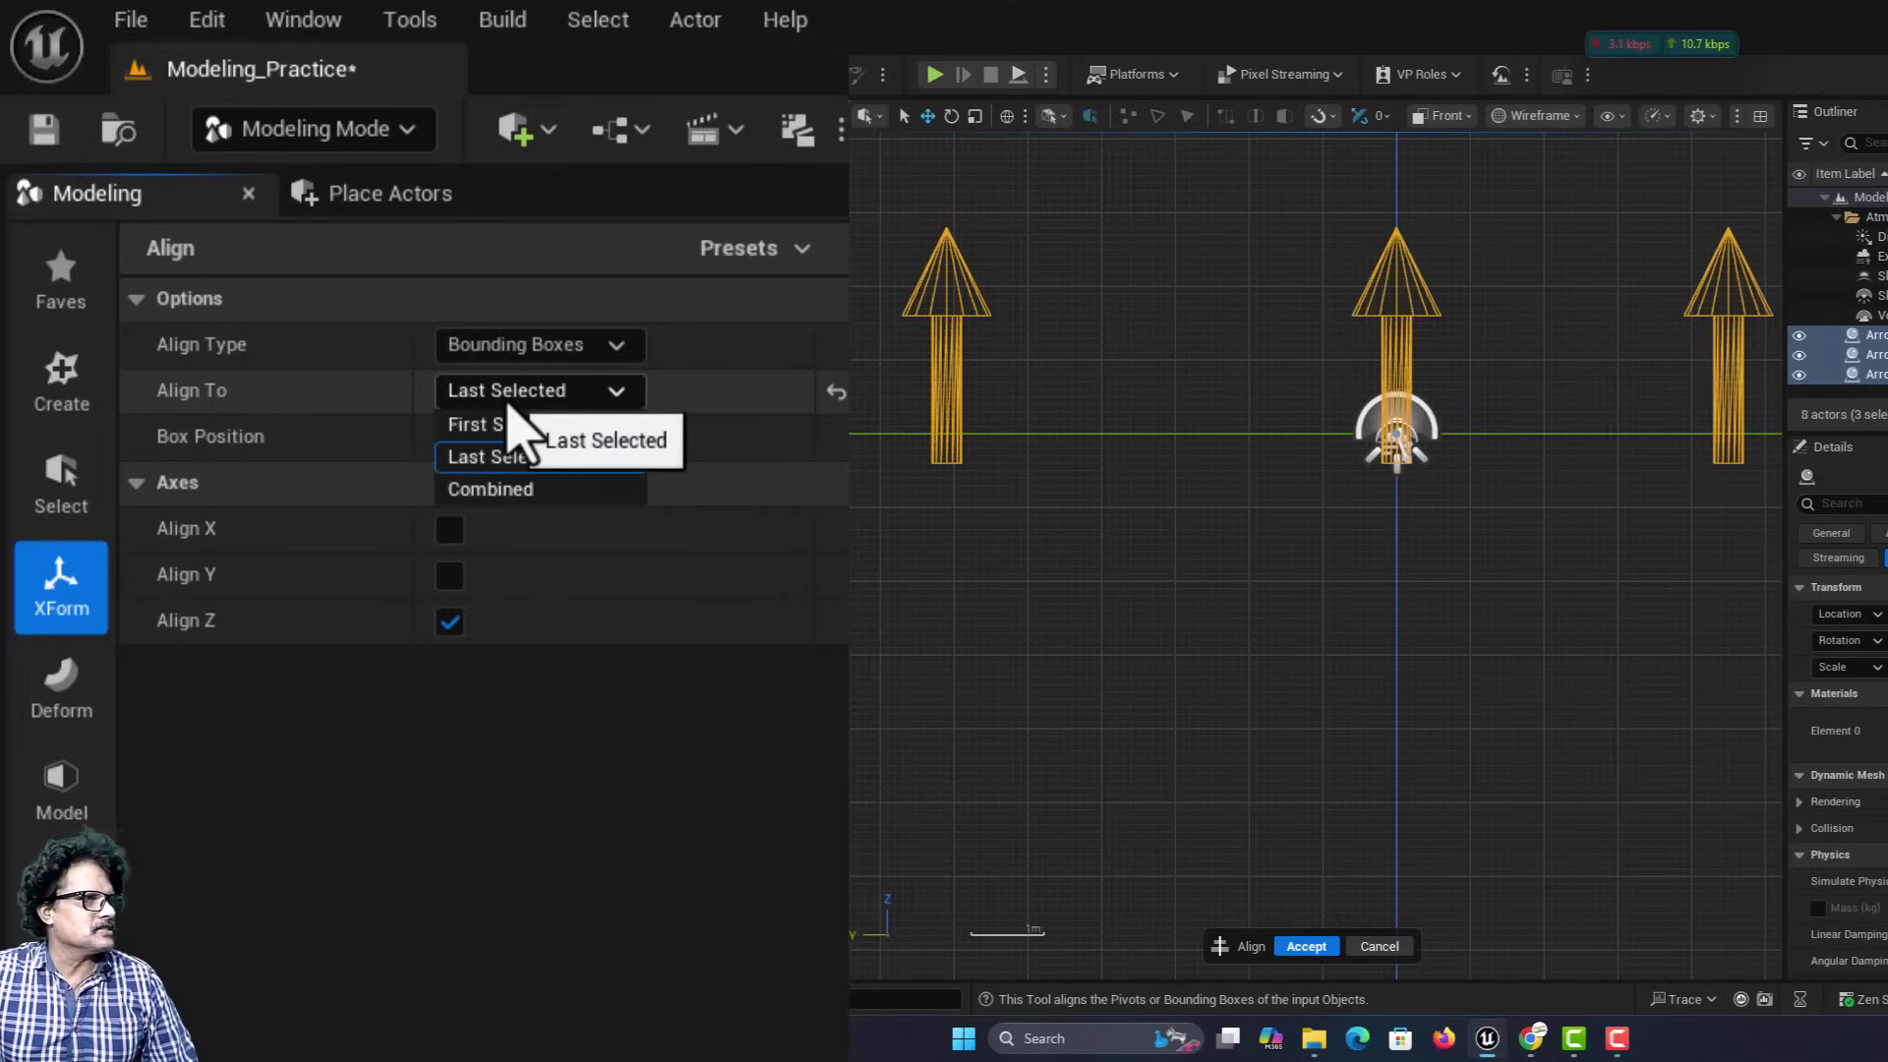
pyautogui.click(502, 487)
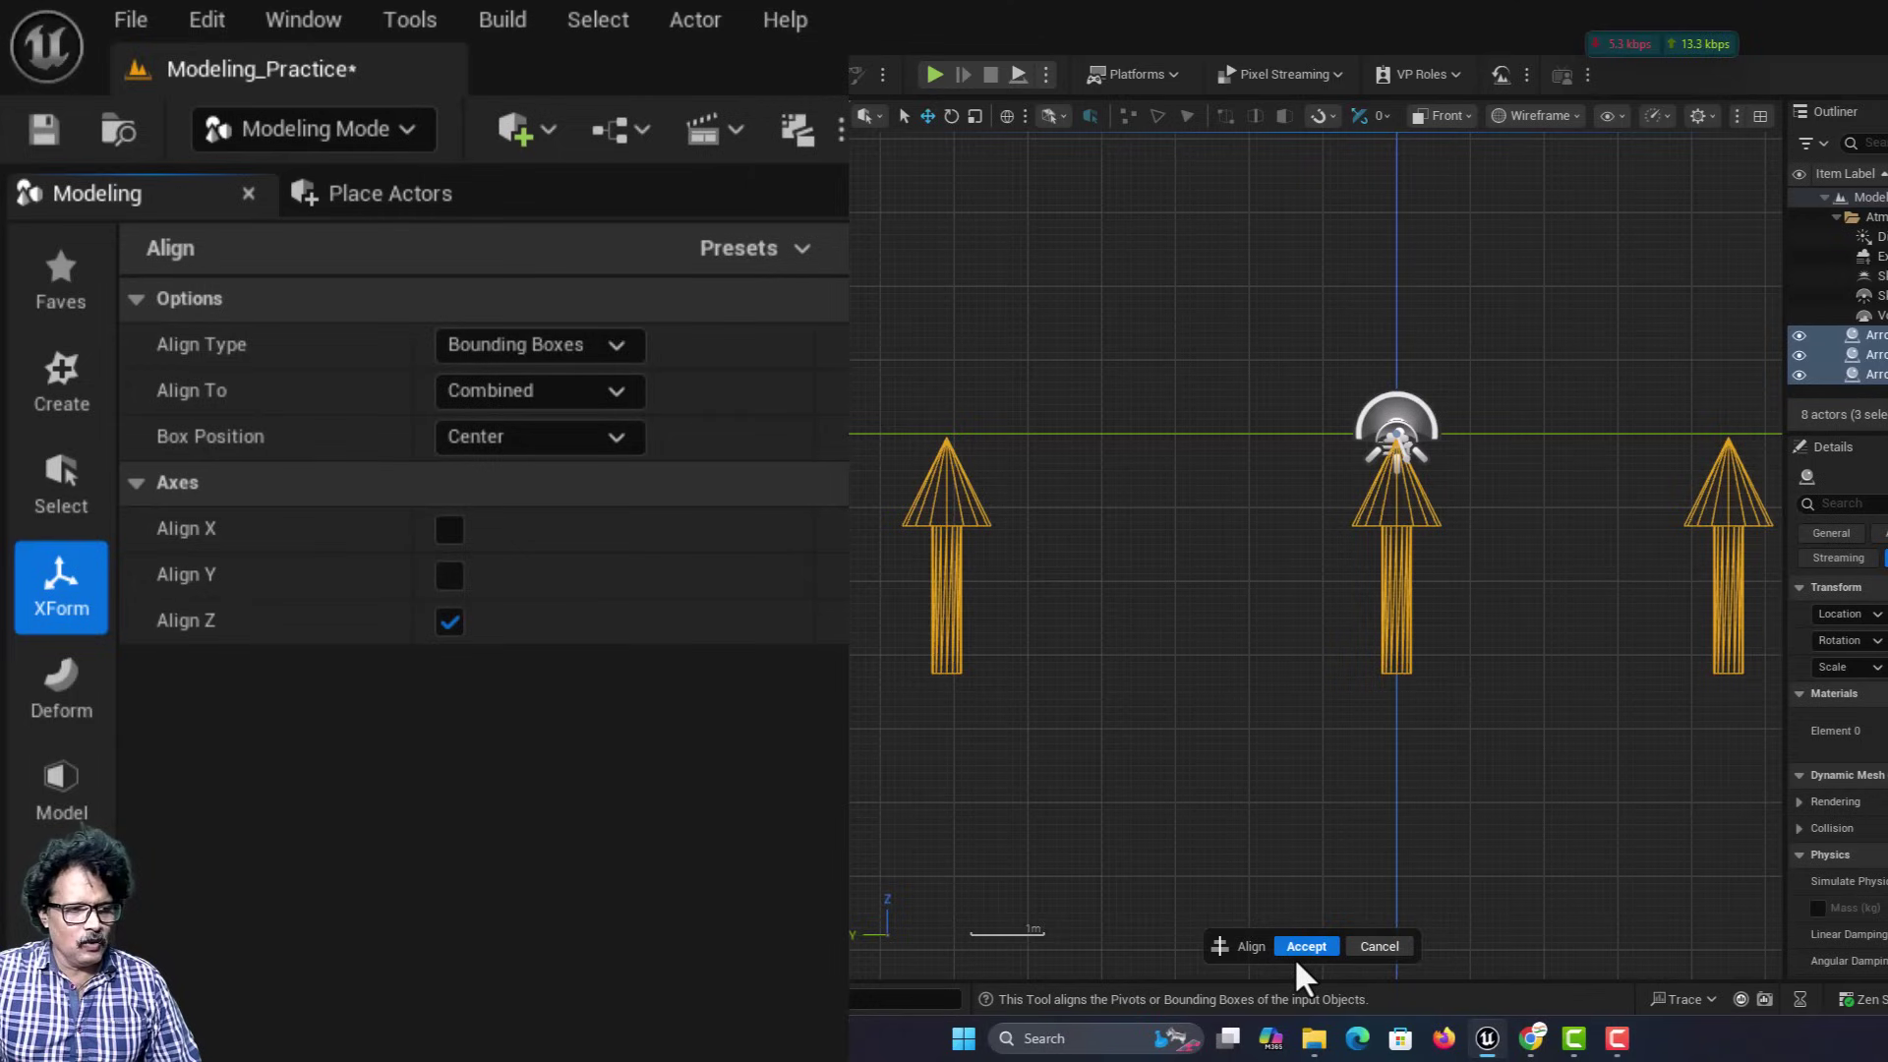
pyautogui.click(1359, 947)
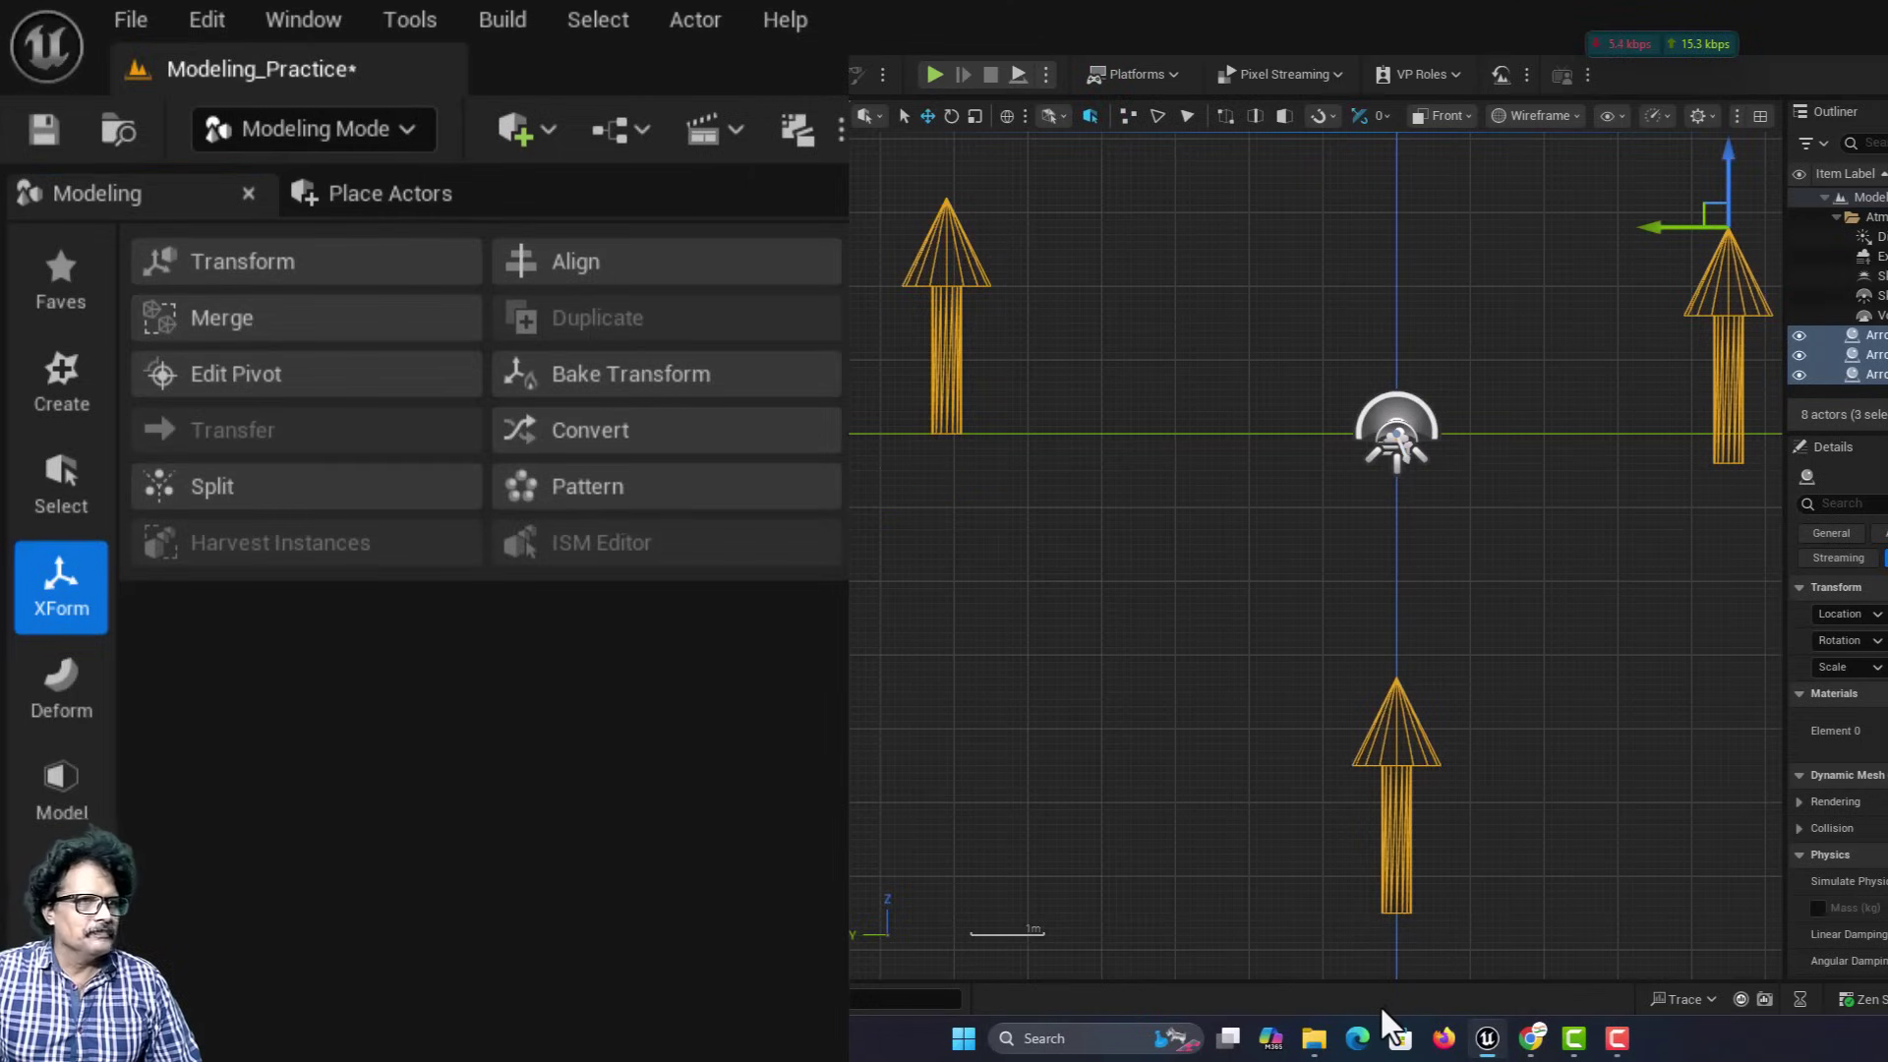
# Align the three arrows on Z with Align Type set to Pivots and Align To Combined, and accept the result.
pyautogui.click(718, 272)
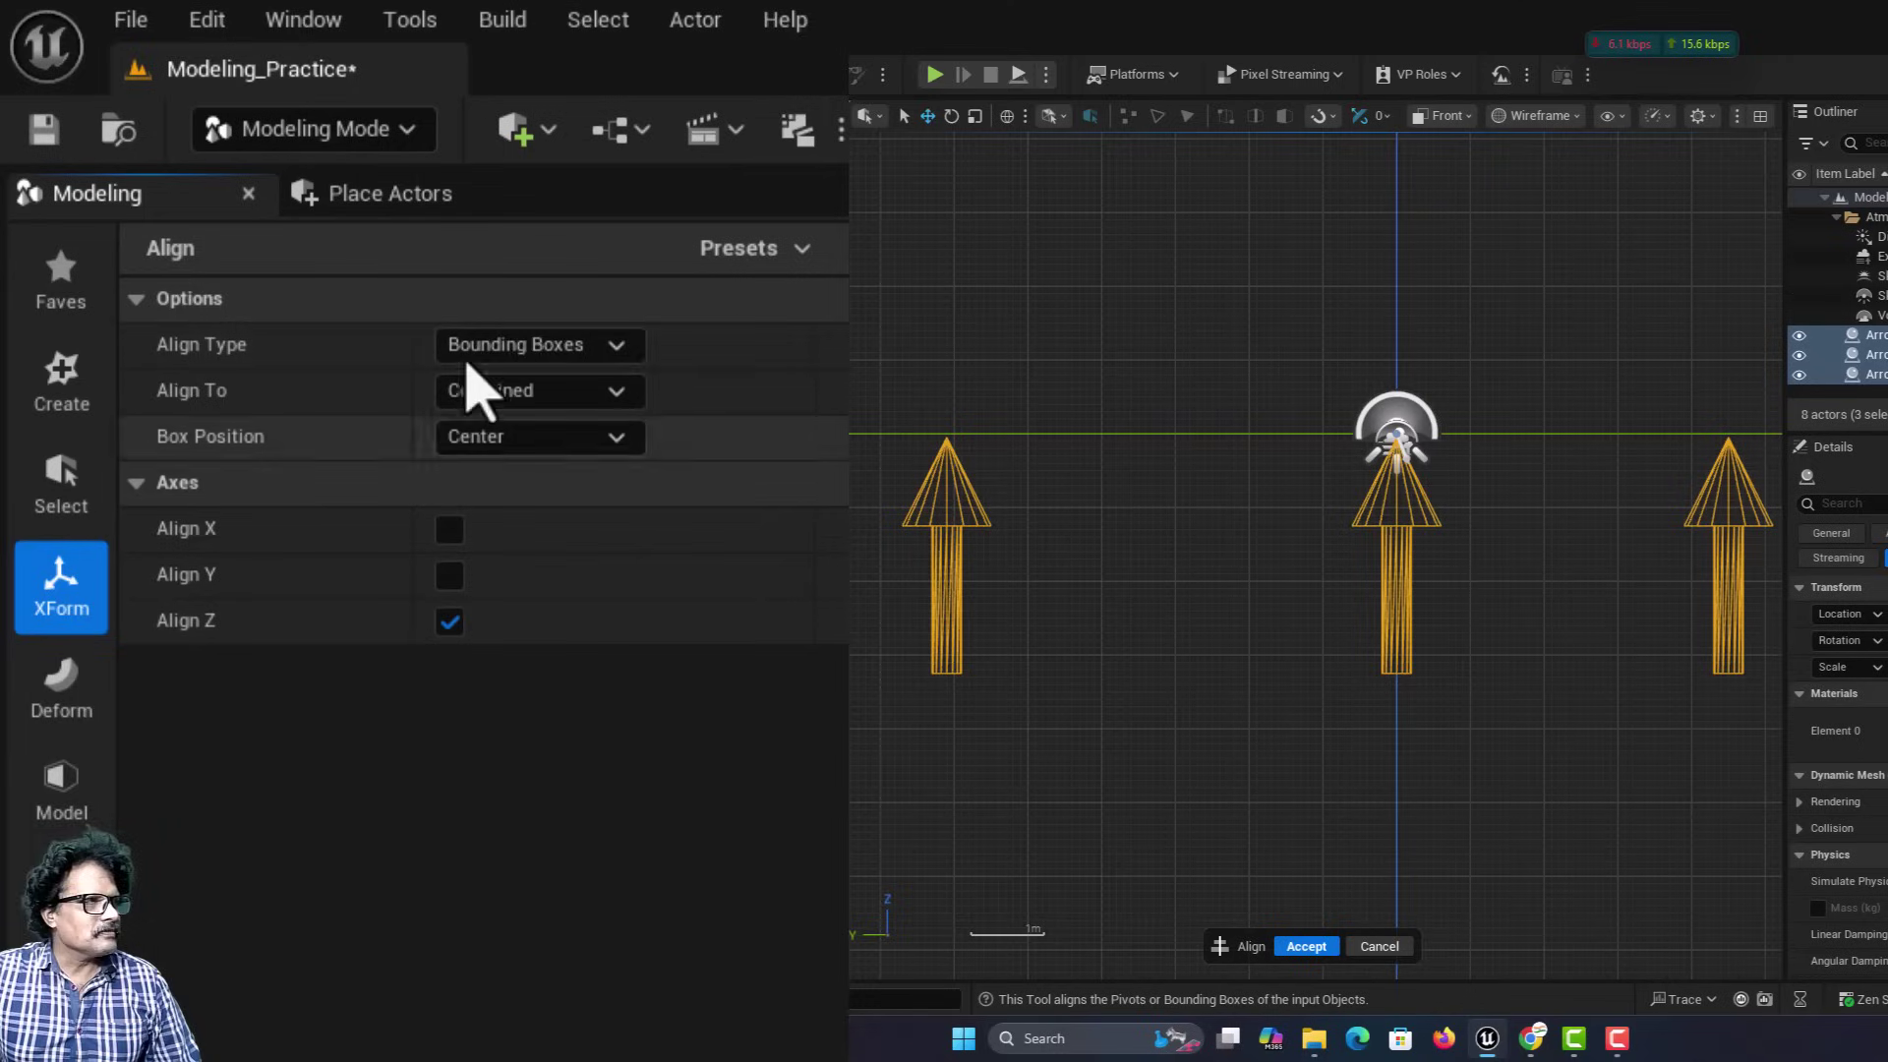
pyautogui.click(517, 346)
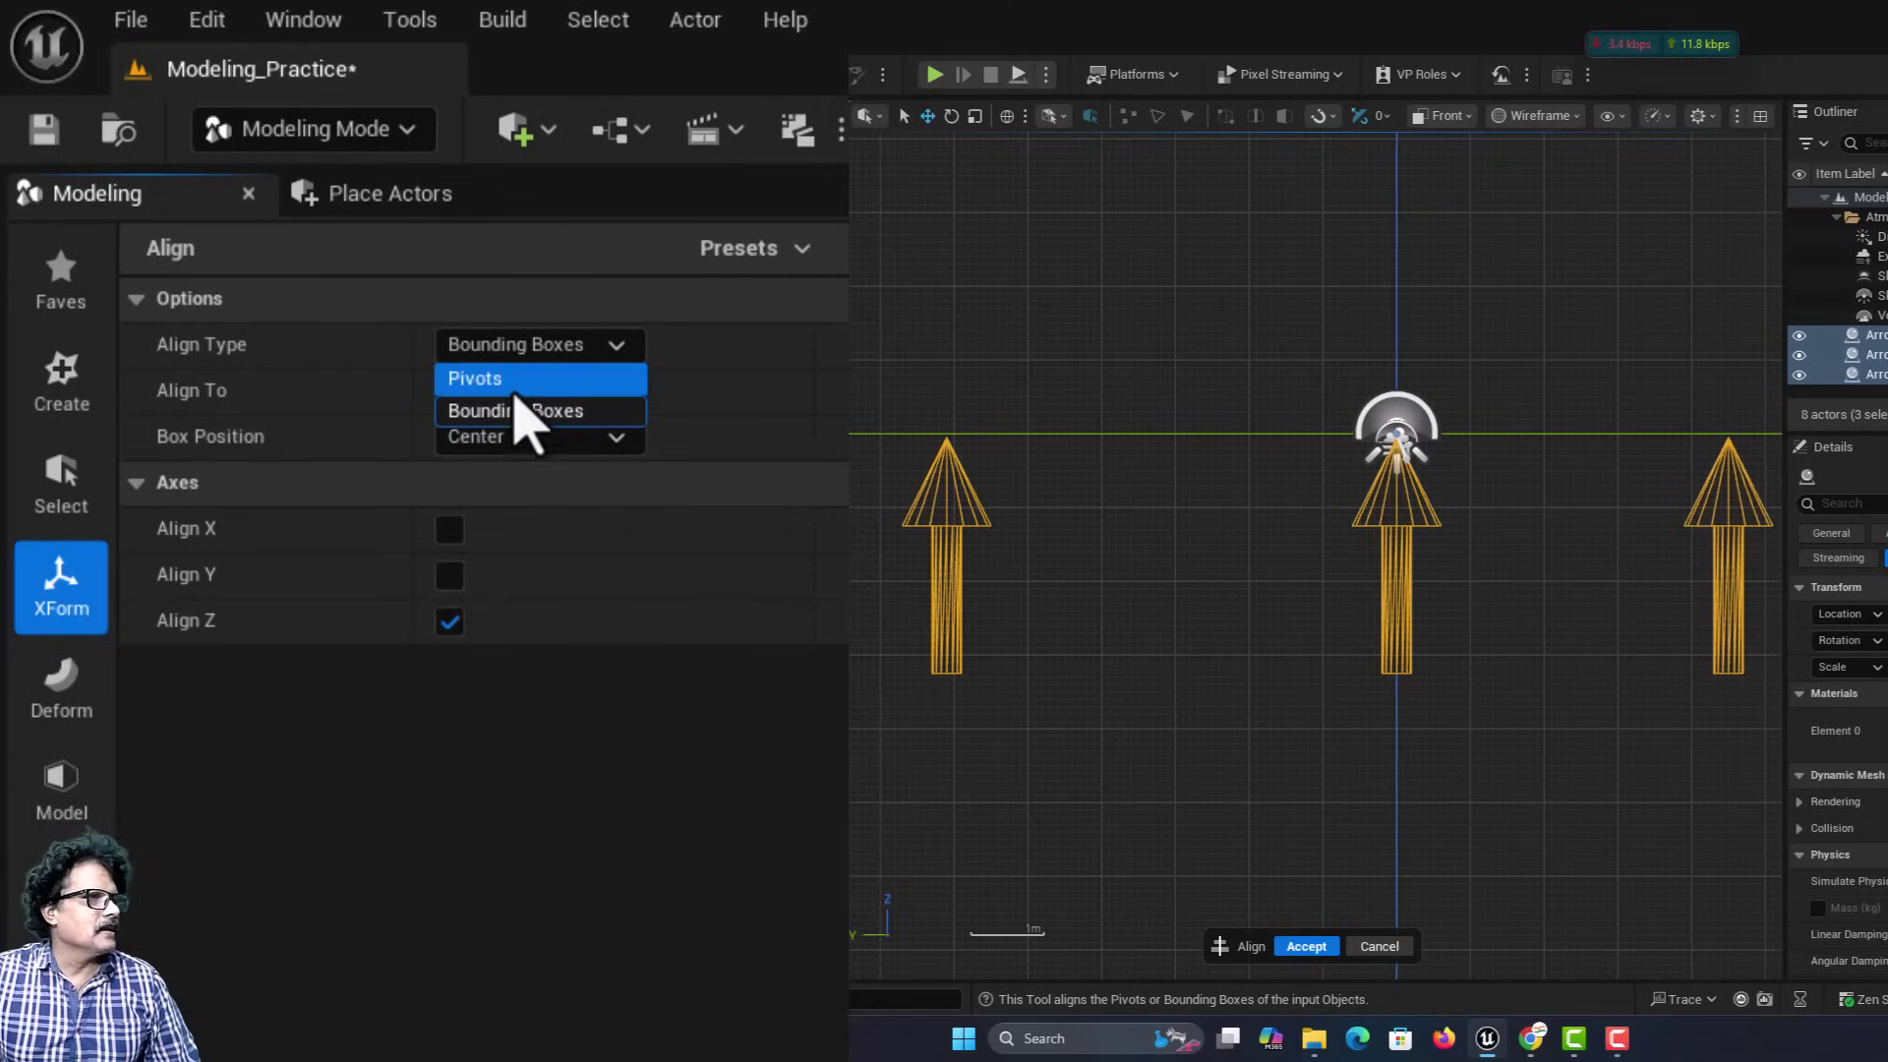
pyautogui.click(514, 389)
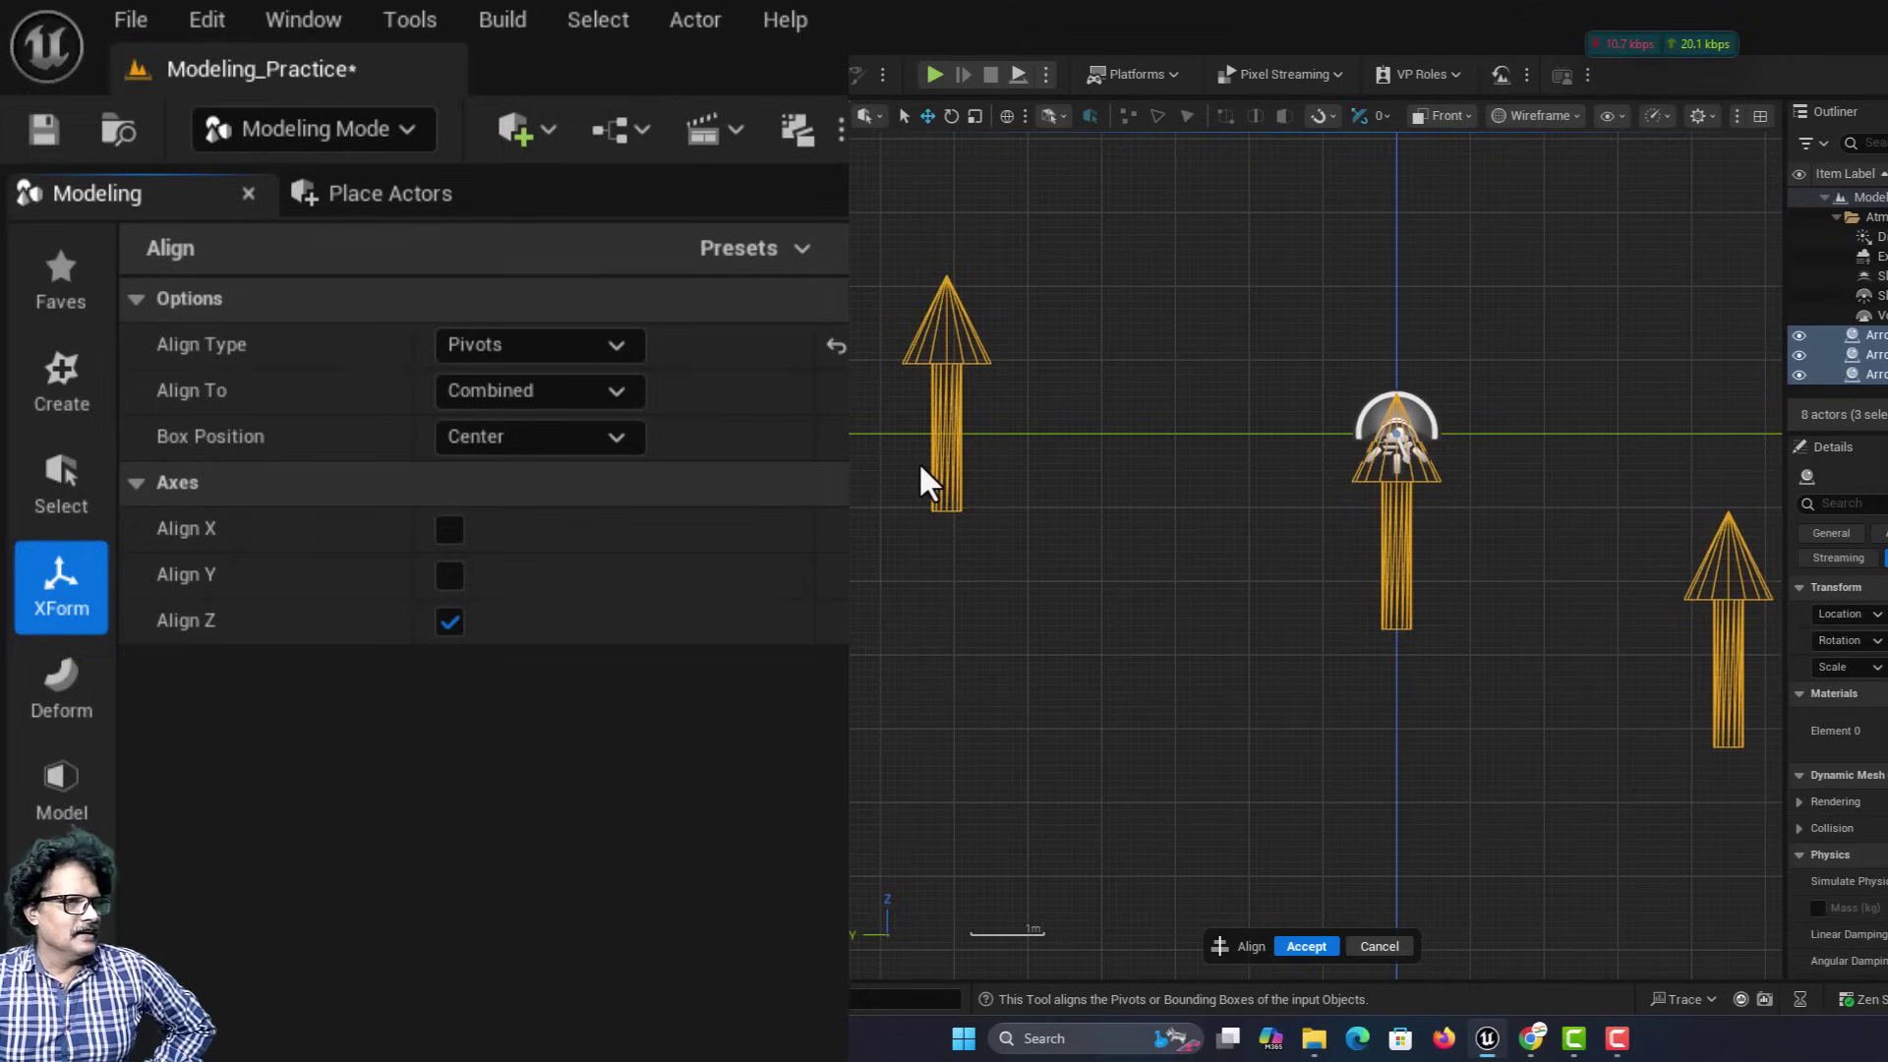
pyautogui.click(1308, 946)
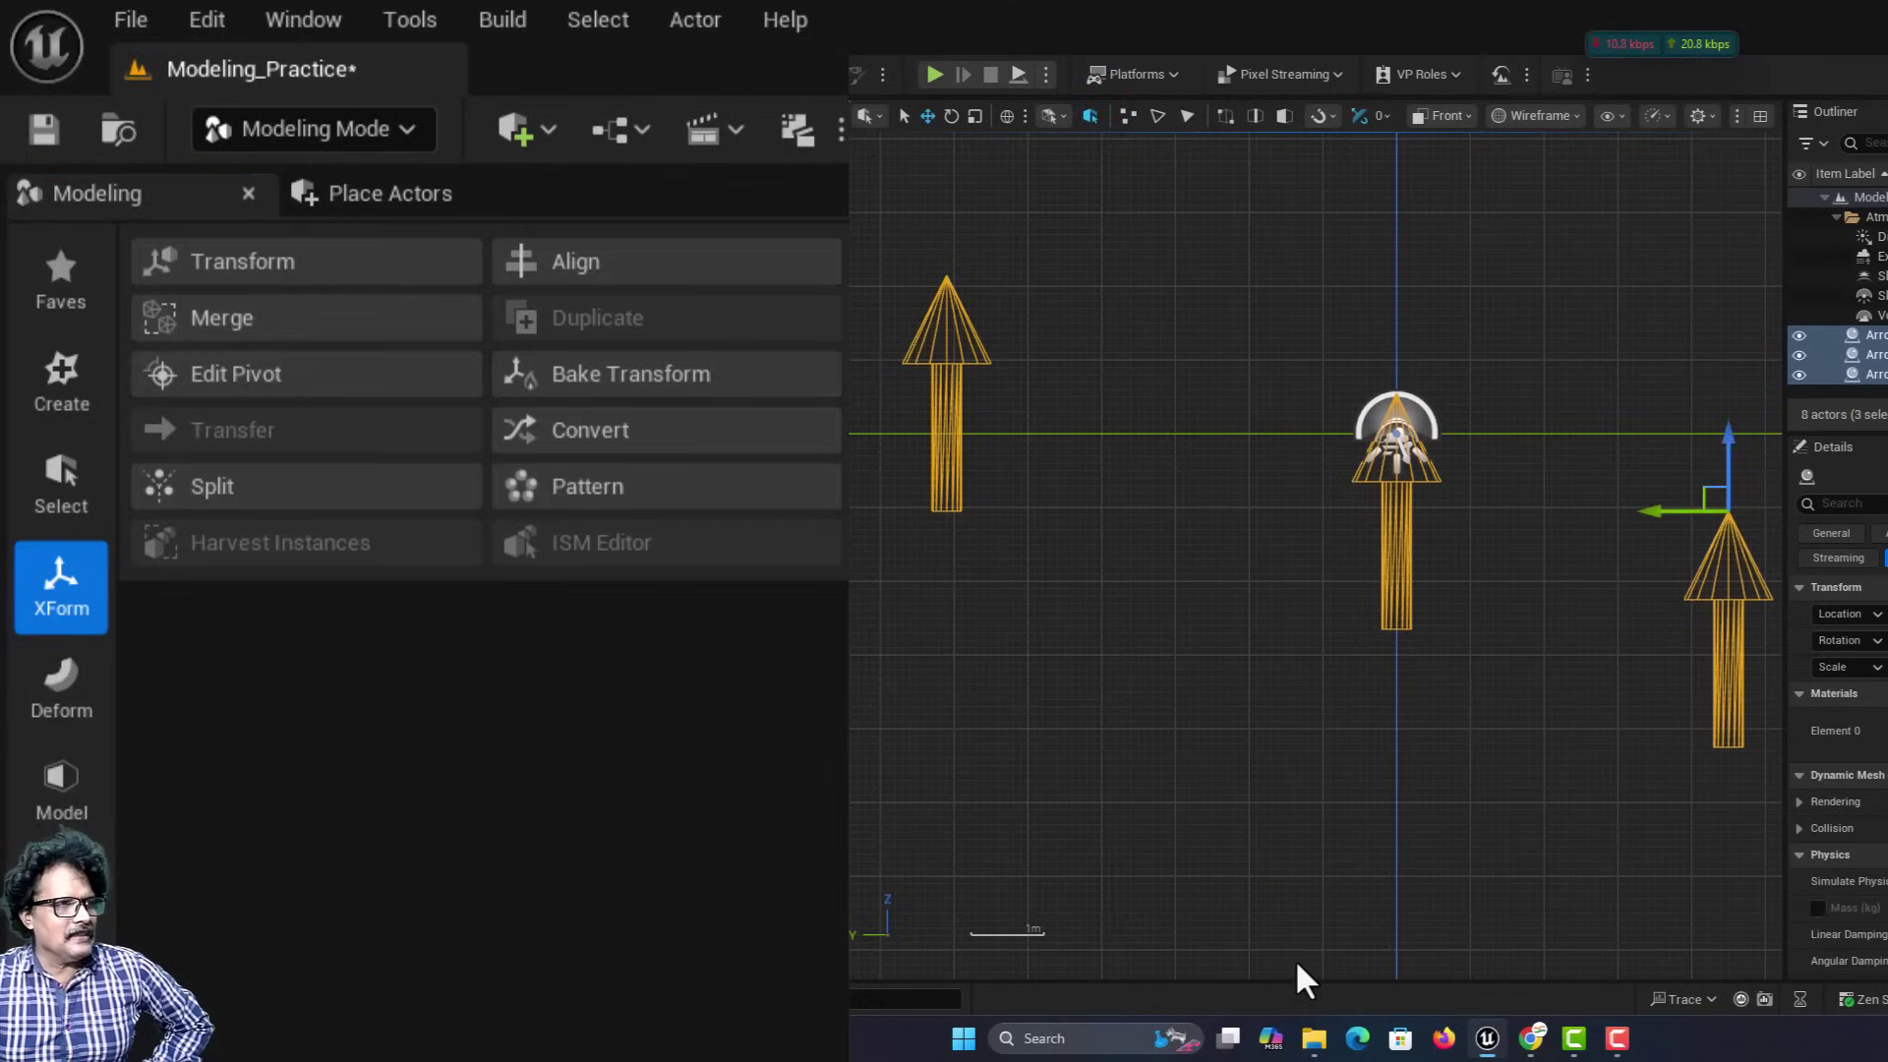
# Reselect the three arrows and examine their individual pivots using the Transform tool's Multi-Gizmo mode, then complete the tool.
pyautogui.click(1133, 773)
pyautogui.click(946, 378)
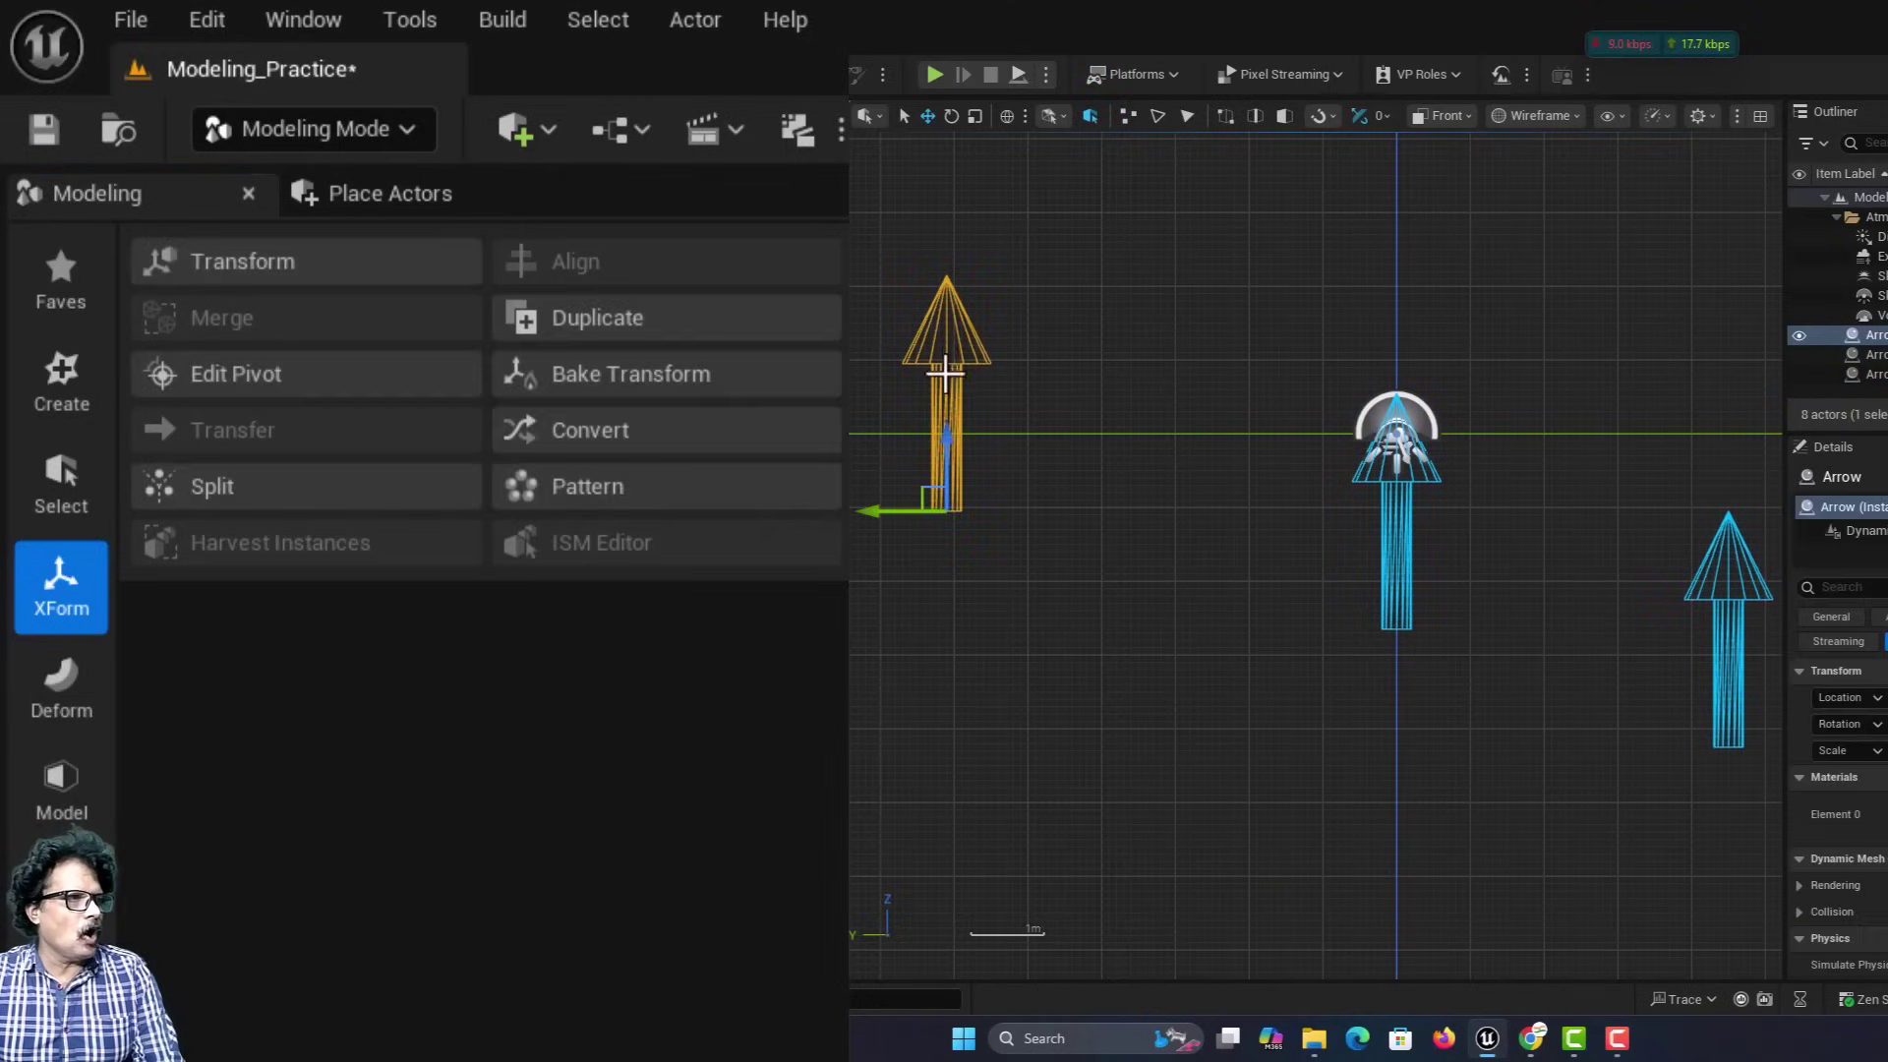
pyautogui.keyDown('ctrl'); pyautogui.click(1402, 567); pyautogui.keyUp('ctrl')
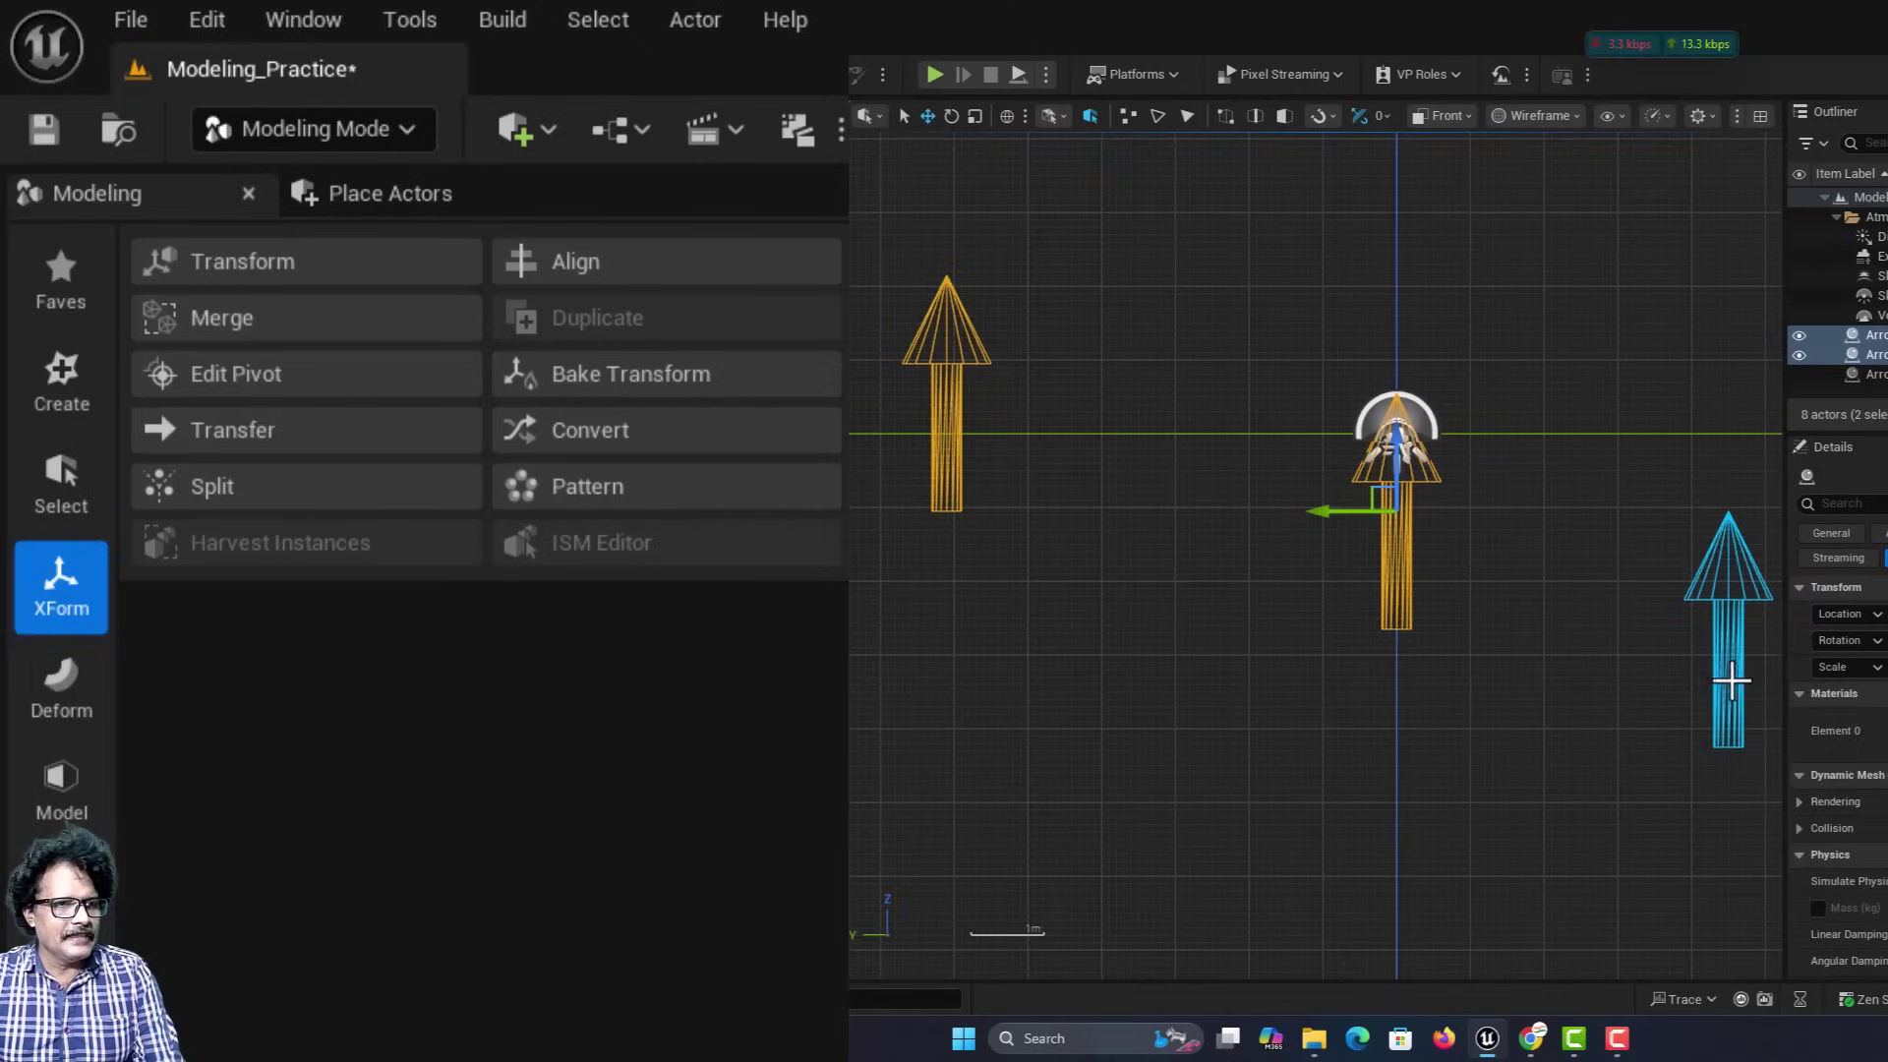
pyautogui.keyDown('ctrl'); pyautogui.click(1731, 673); pyautogui.keyUp('ctrl')
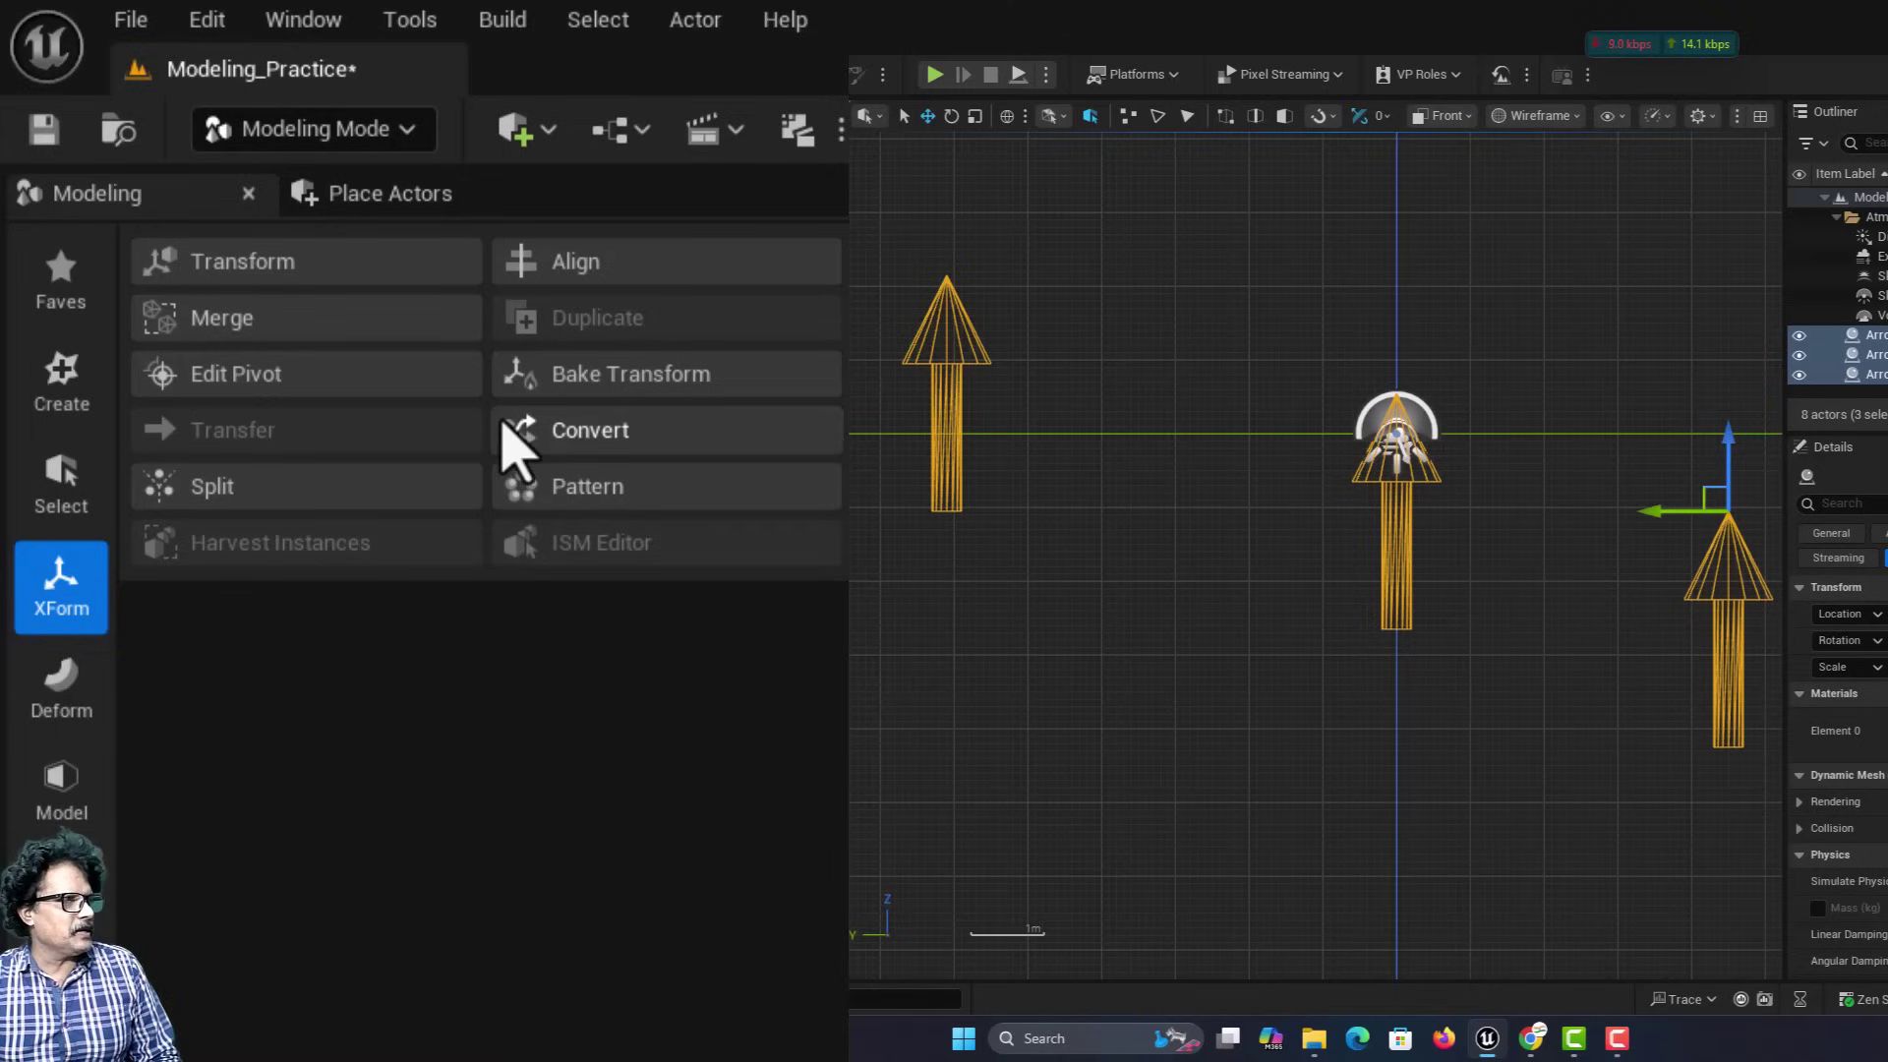
pyautogui.click(322, 279)
pyautogui.click(571, 346)
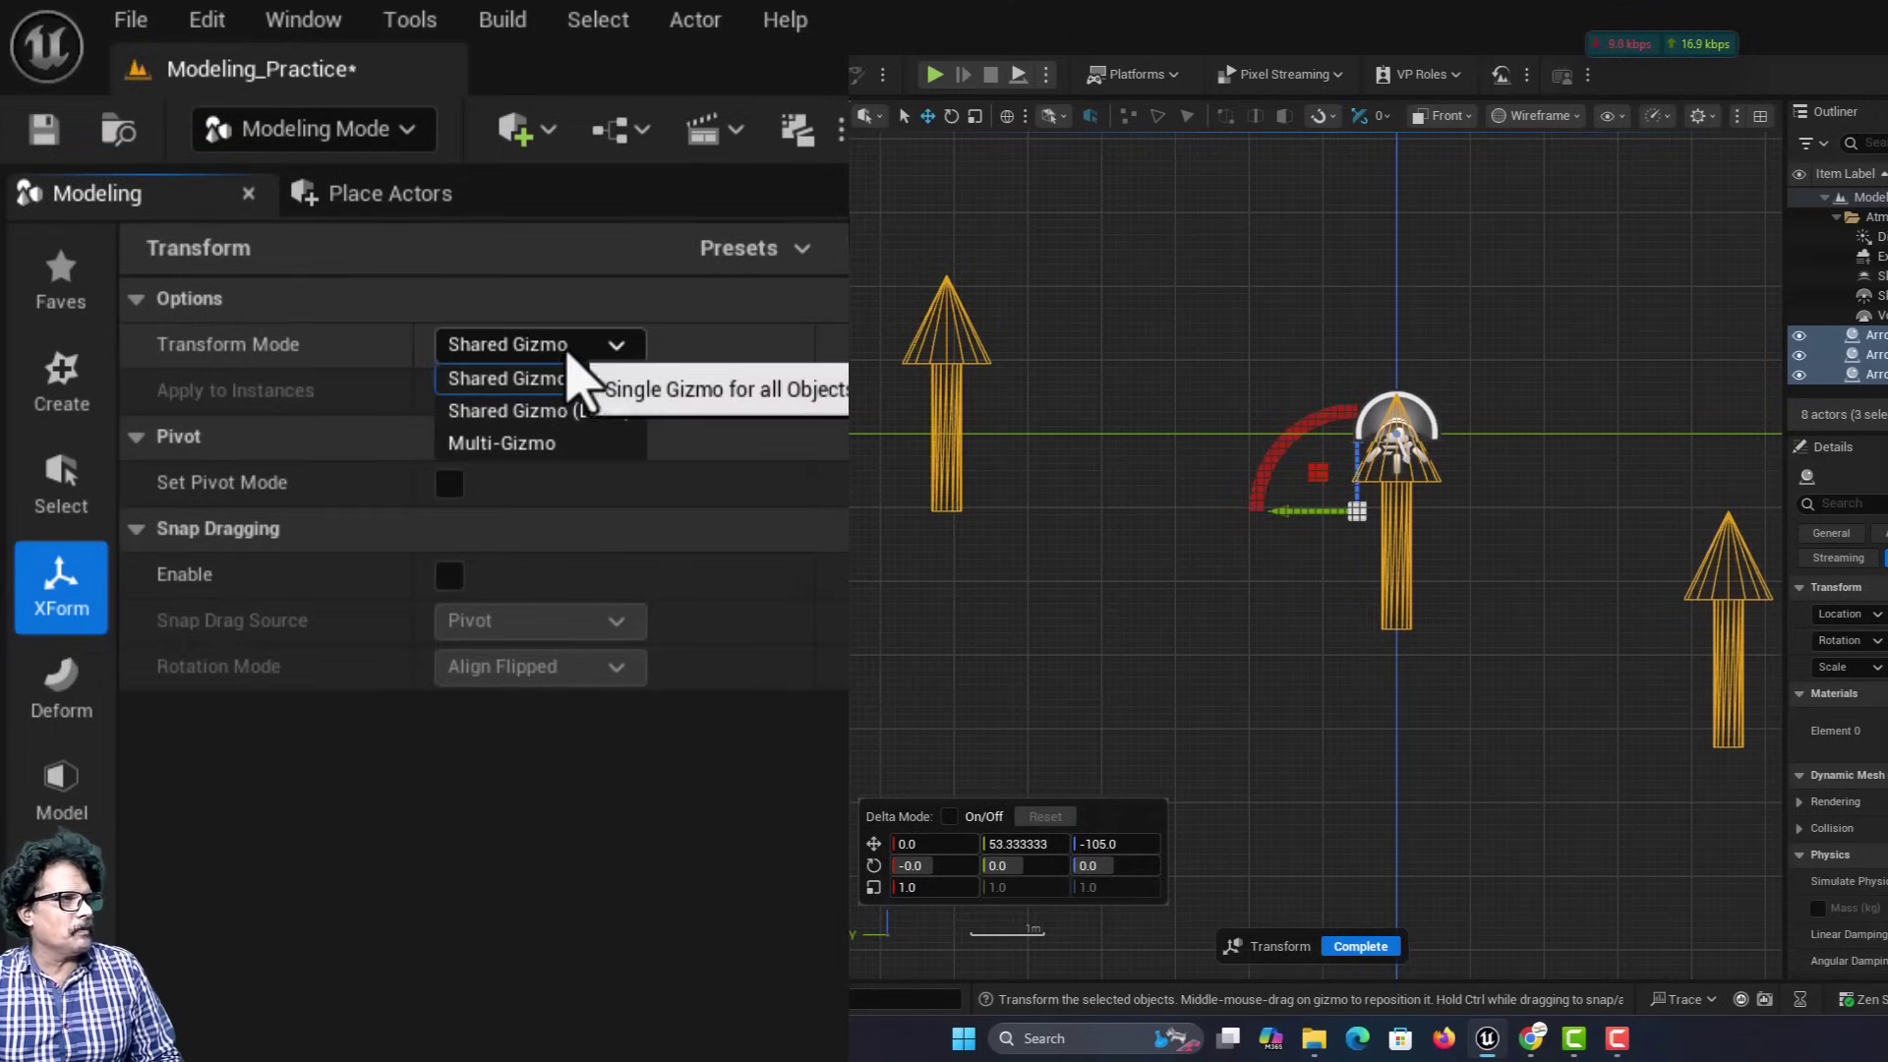
pyautogui.click(546, 445)
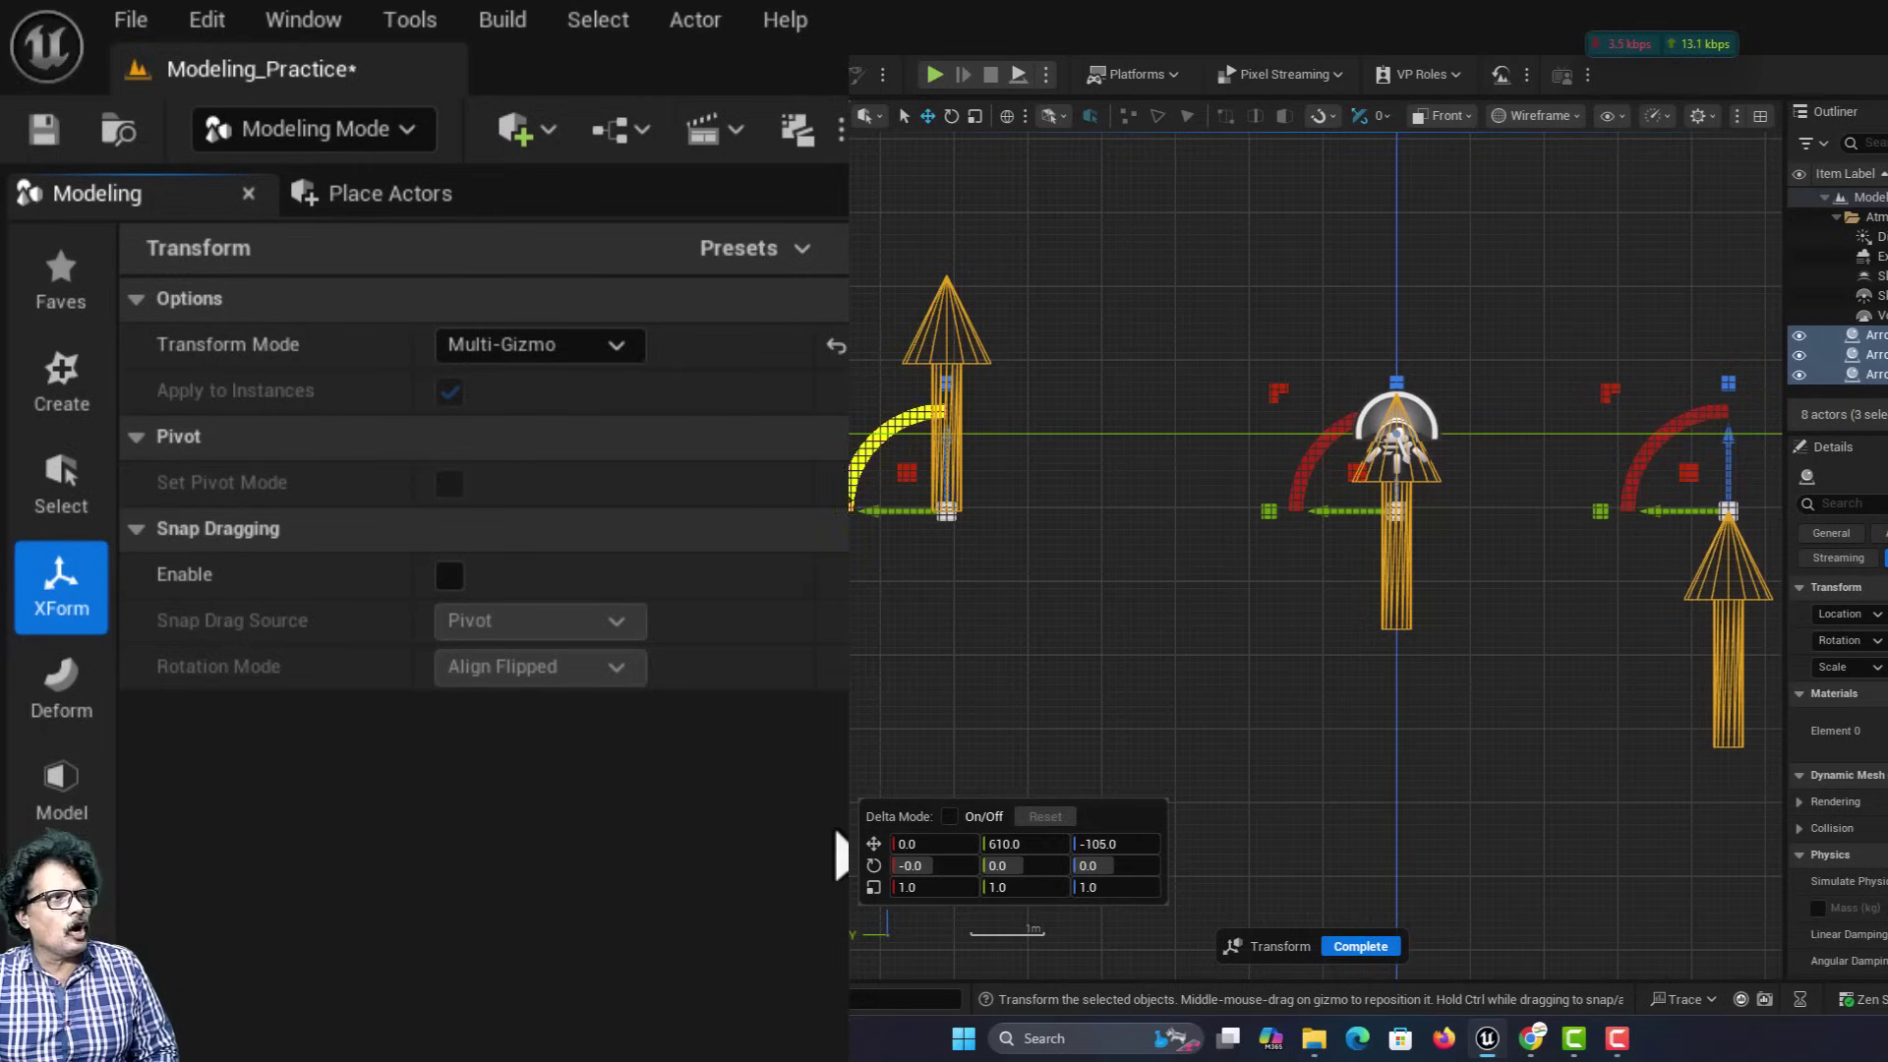
pyautogui.click(1354, 948)
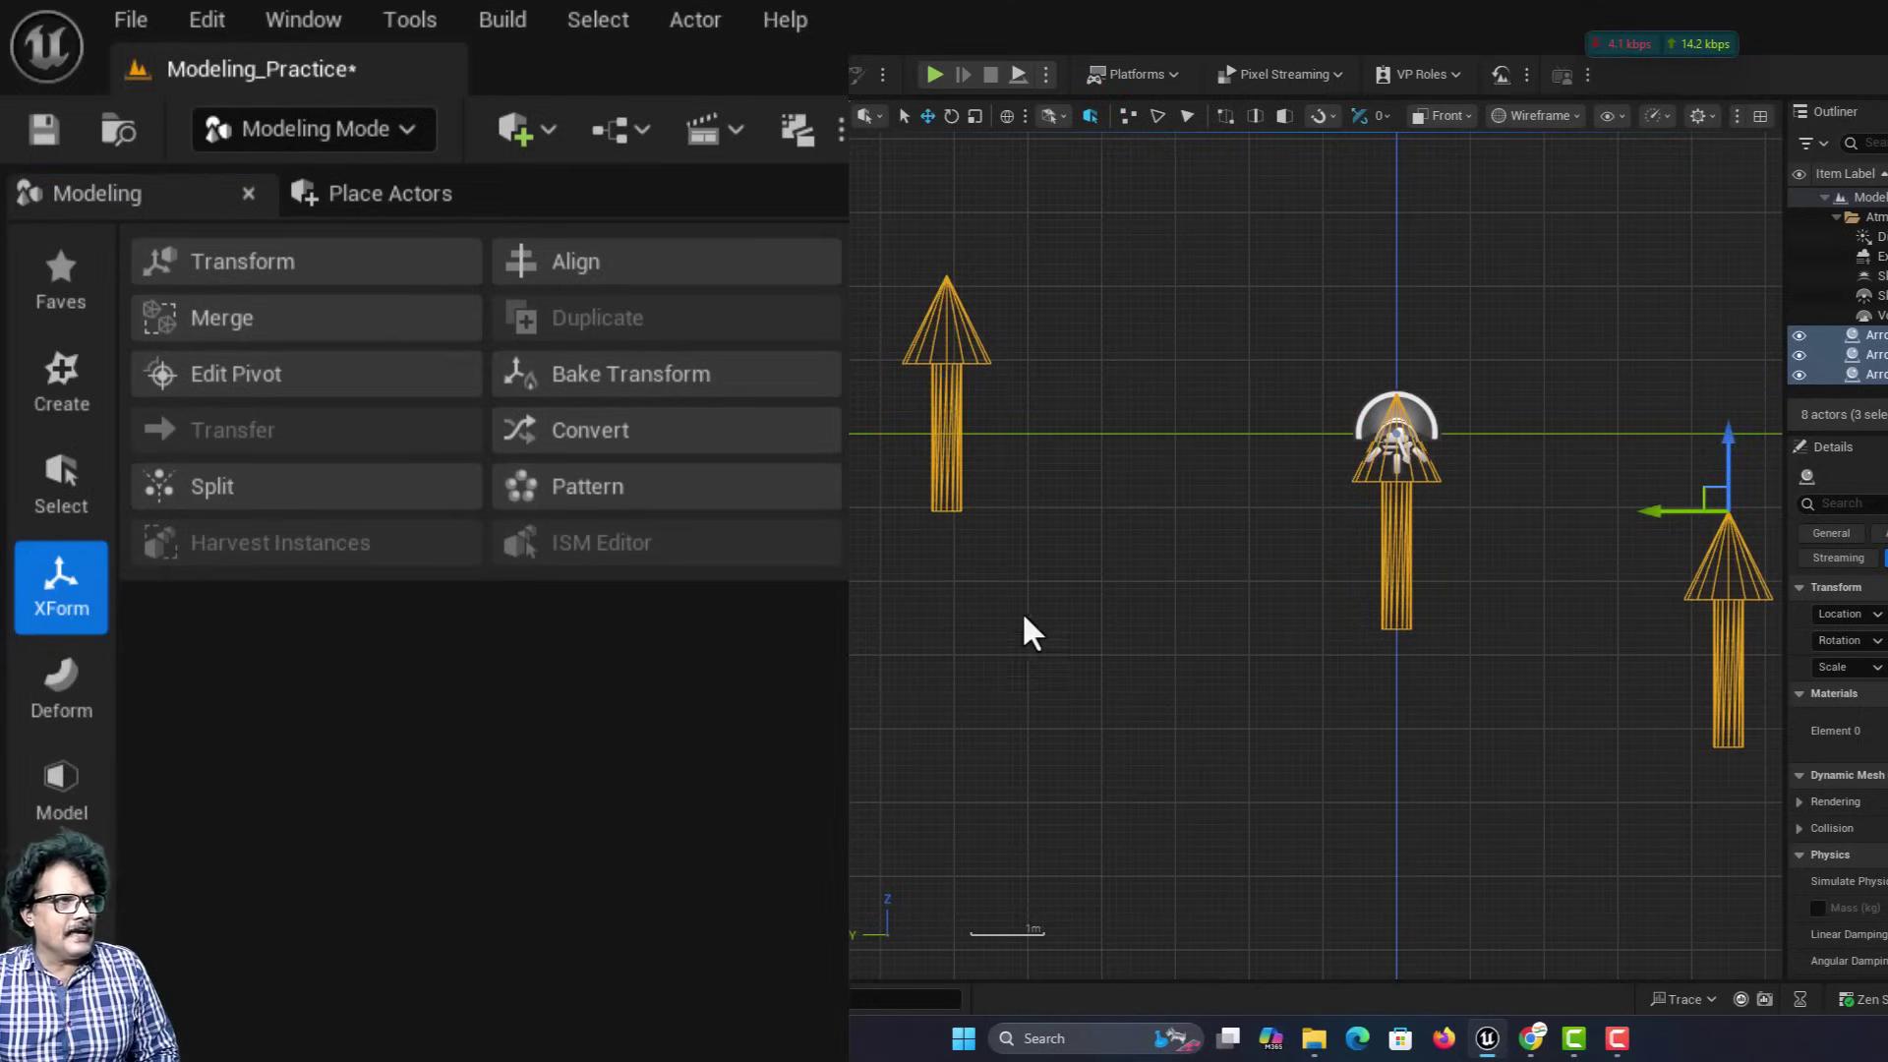
# Reopen the Align tool for the three arrows with Pivots alignment on Z and accept it.
pyautogui.click(651, 278)
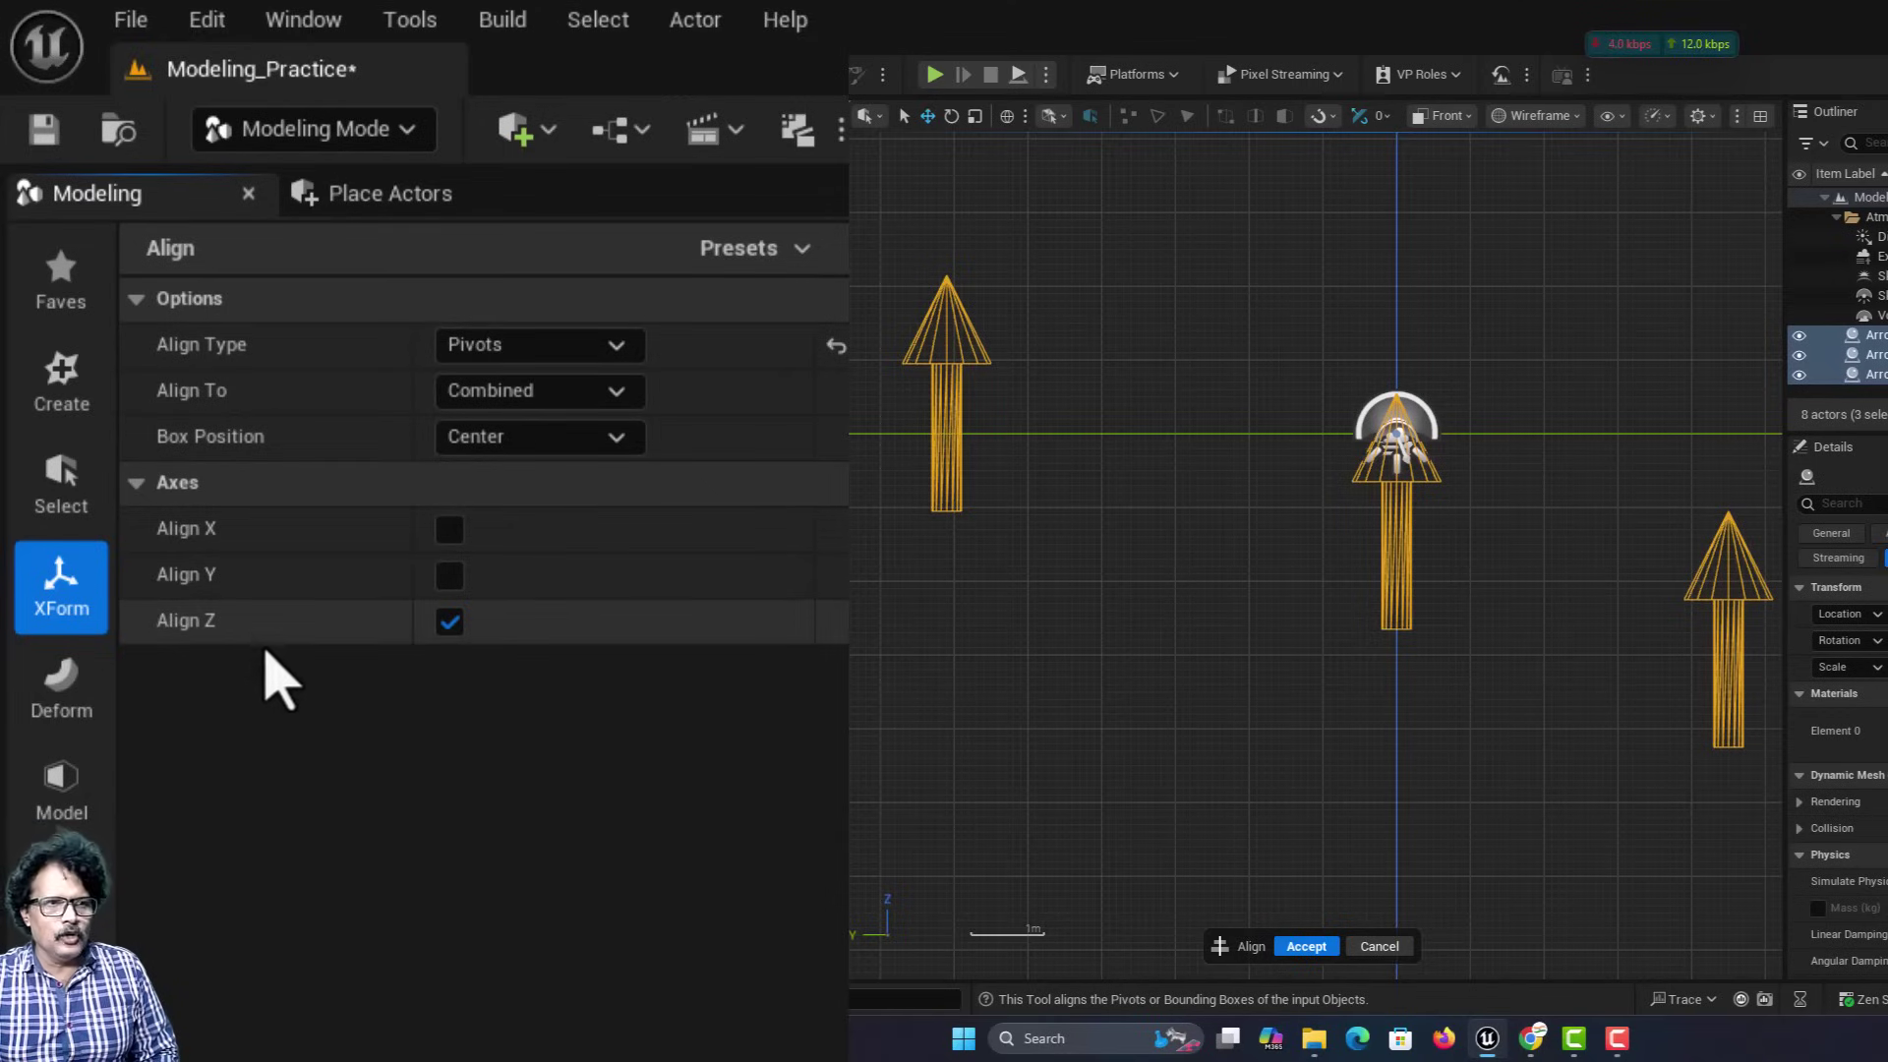
pyautogui.press('Return')
# Switch the viewport to the Top view and set Arrow2's X location to 0.
pyautogui.click(1442, 115)
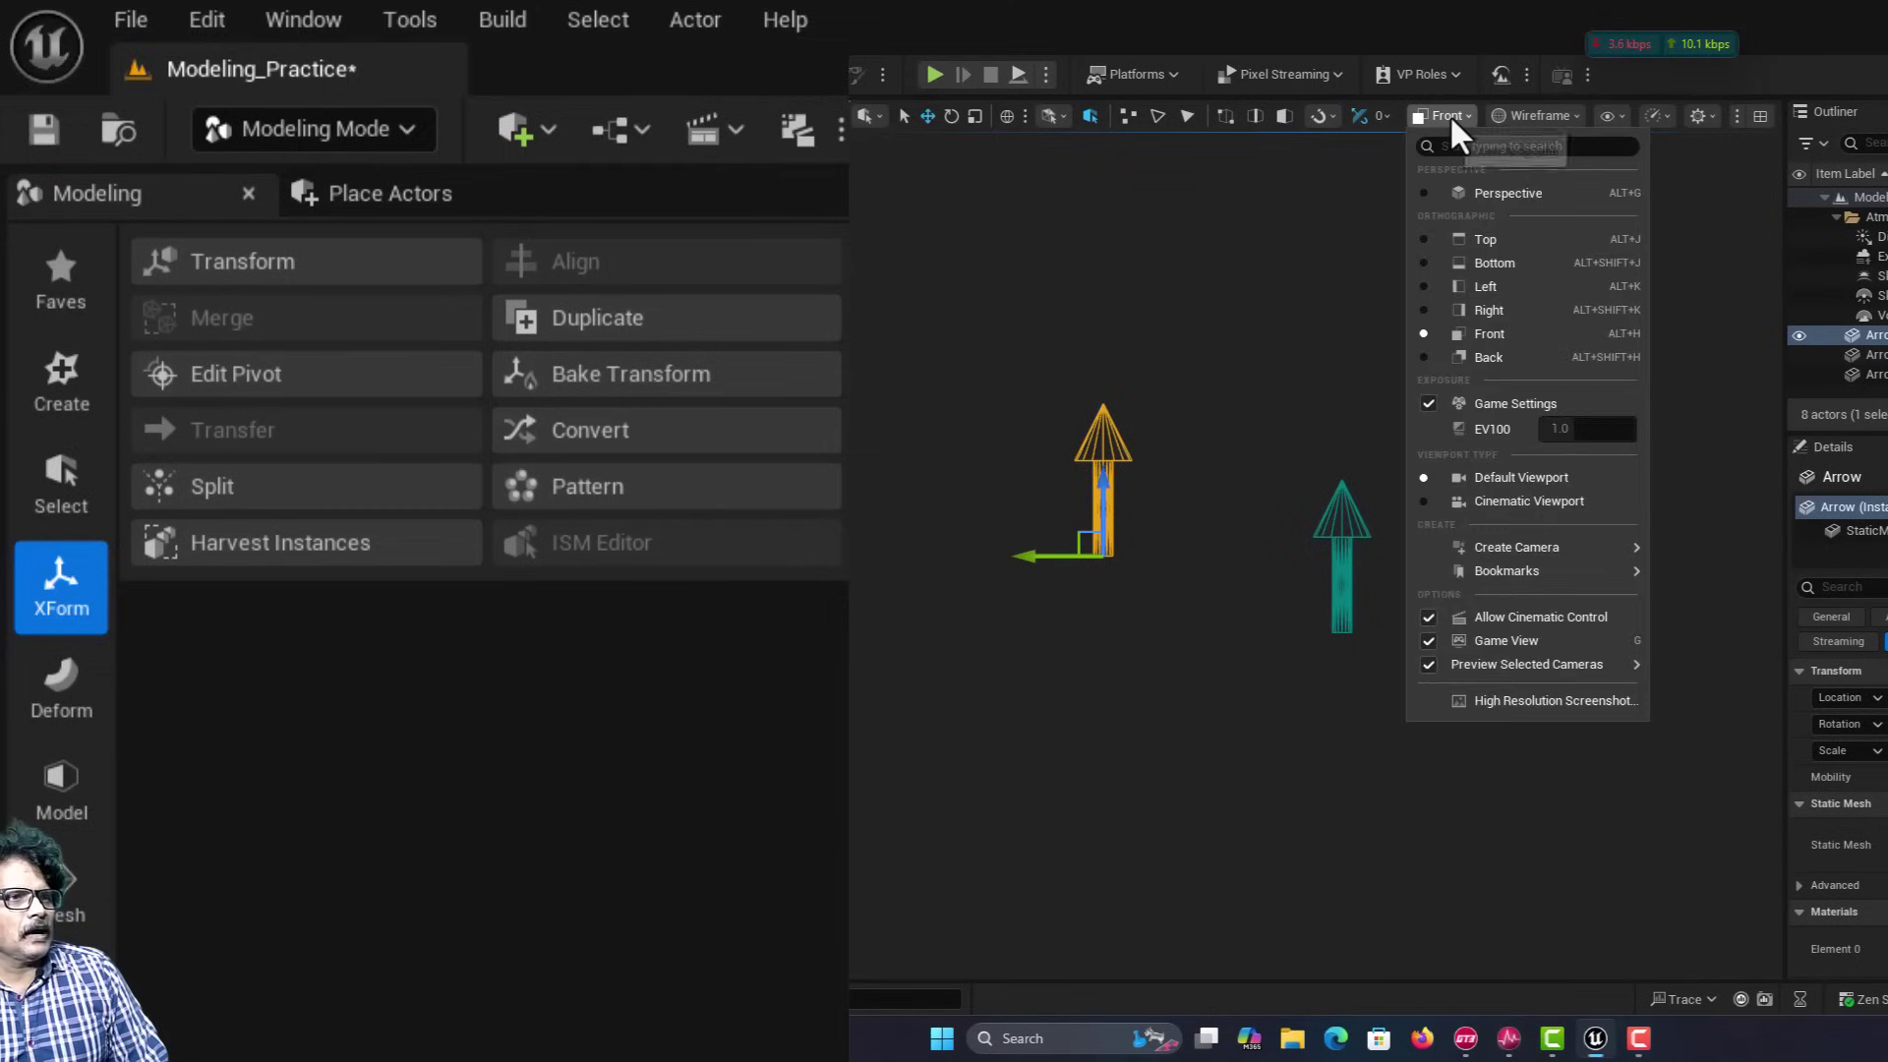
pyautogui.click(1466, 230)
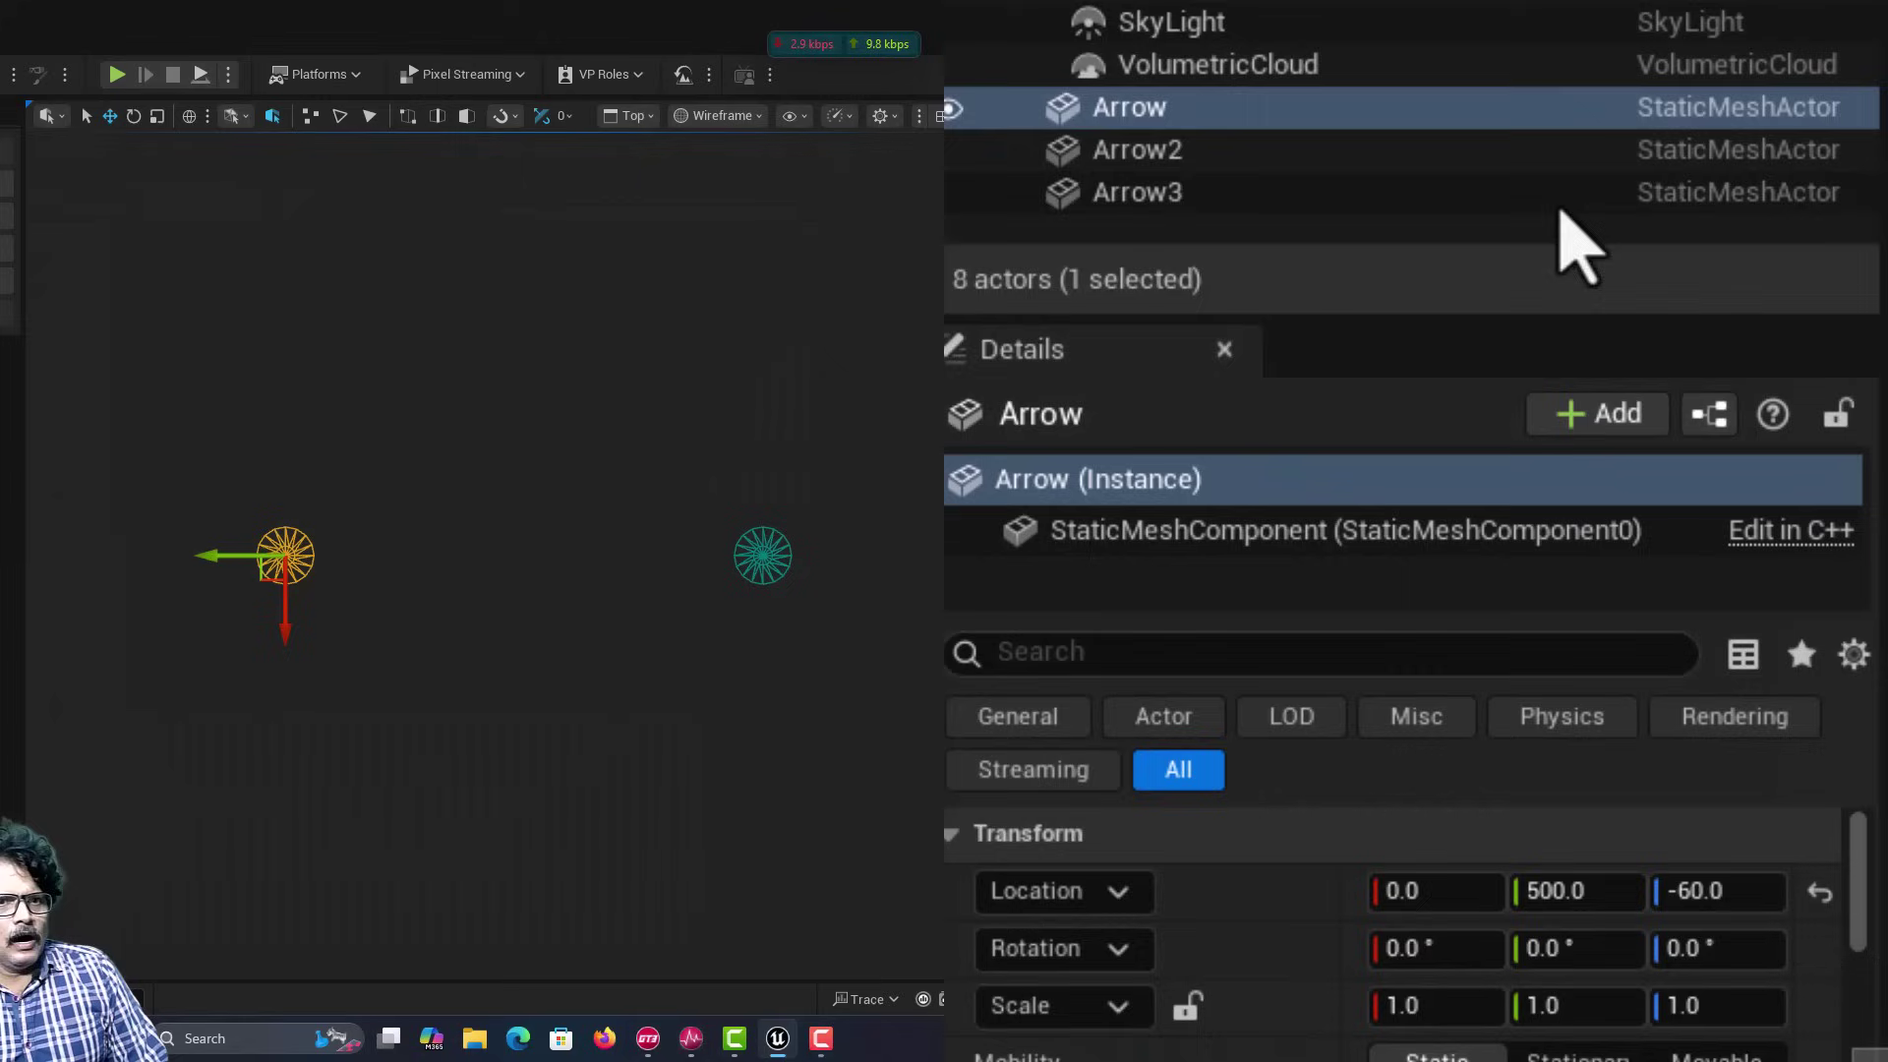
pyautogui.click(1220, 165)
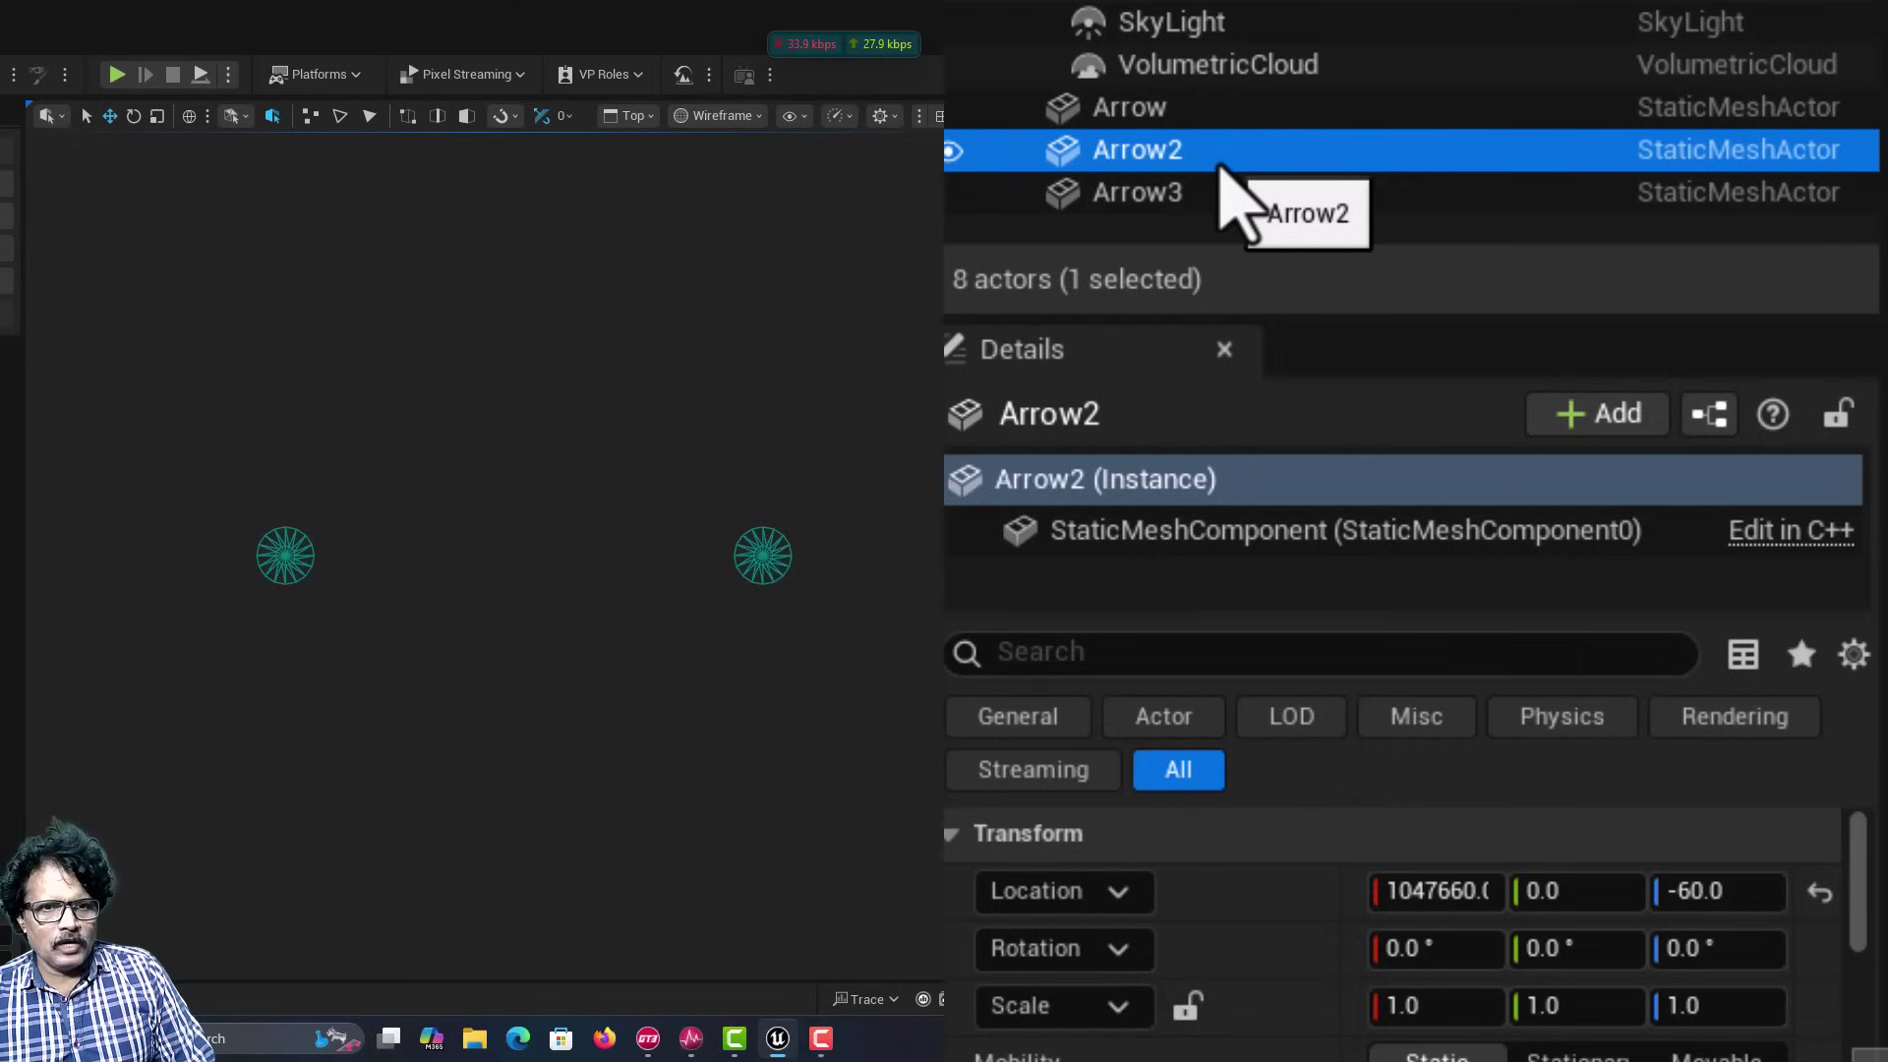
pyautogui.click(1225, 203)
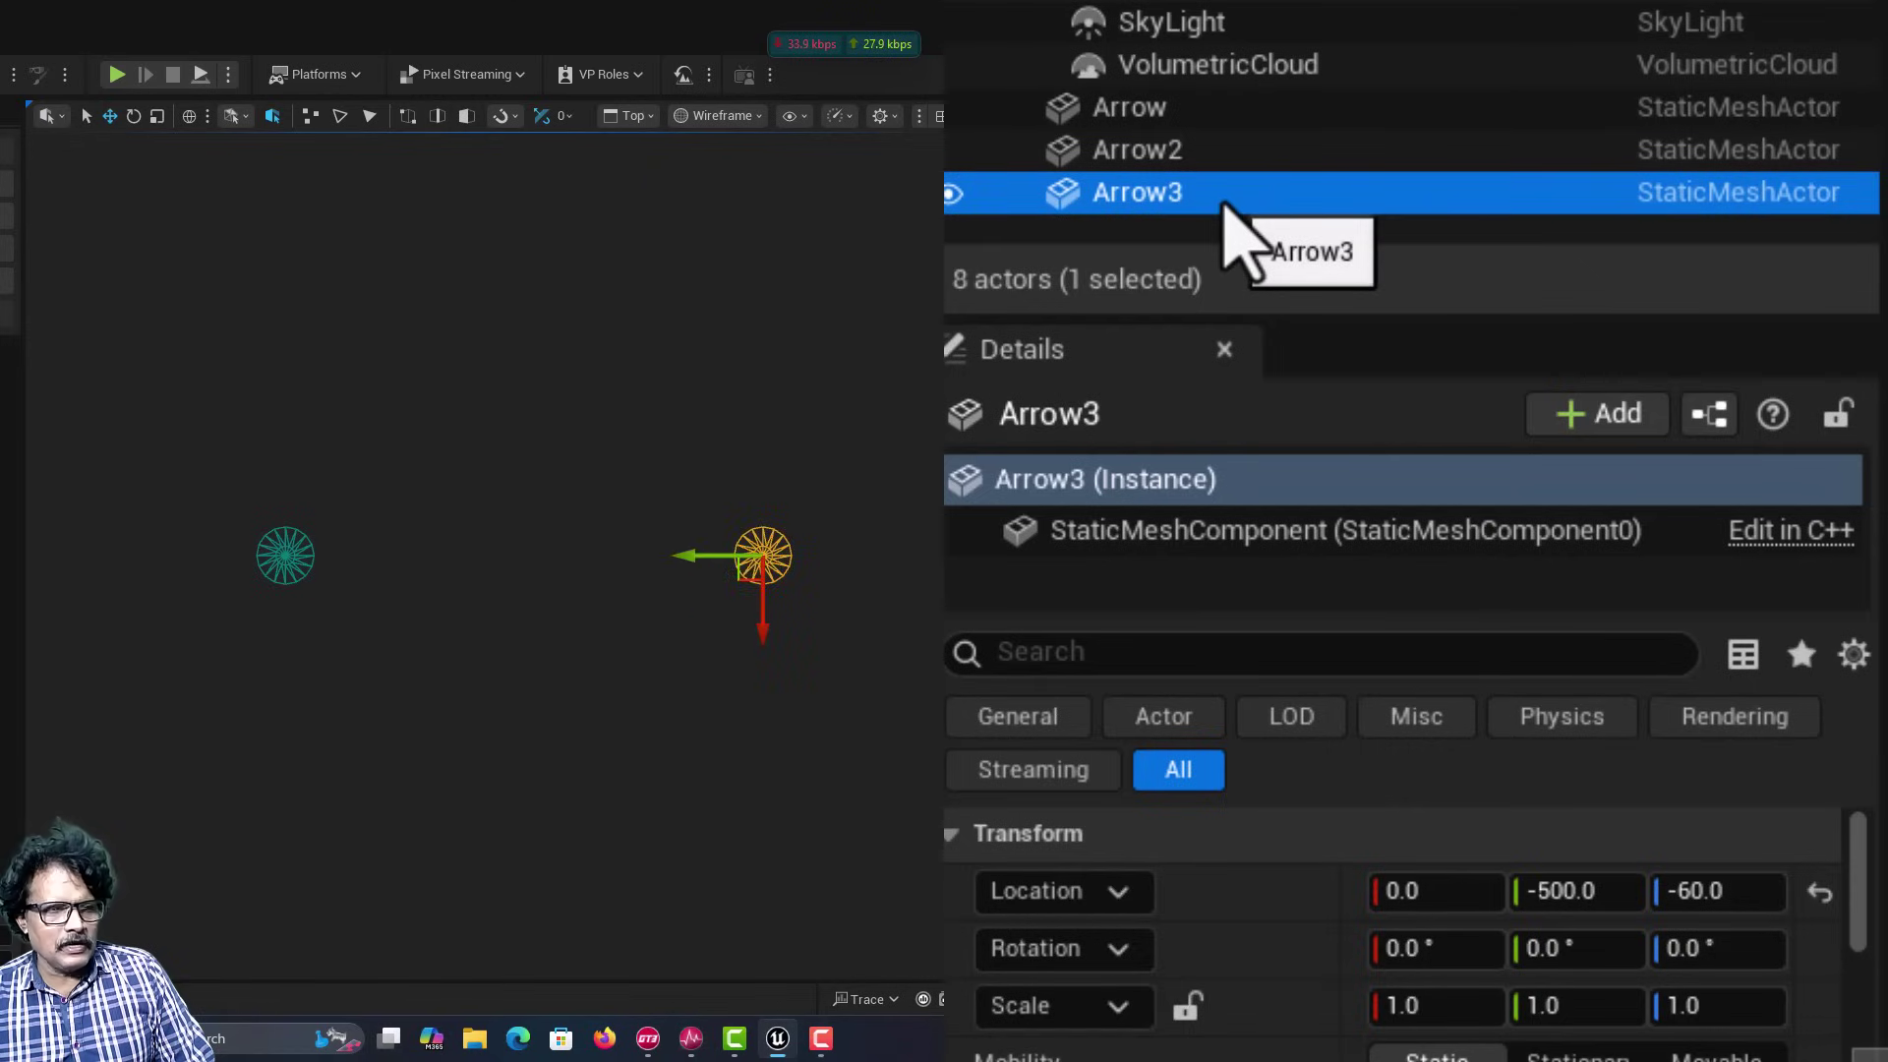
pyautogui.click(1232, 163)
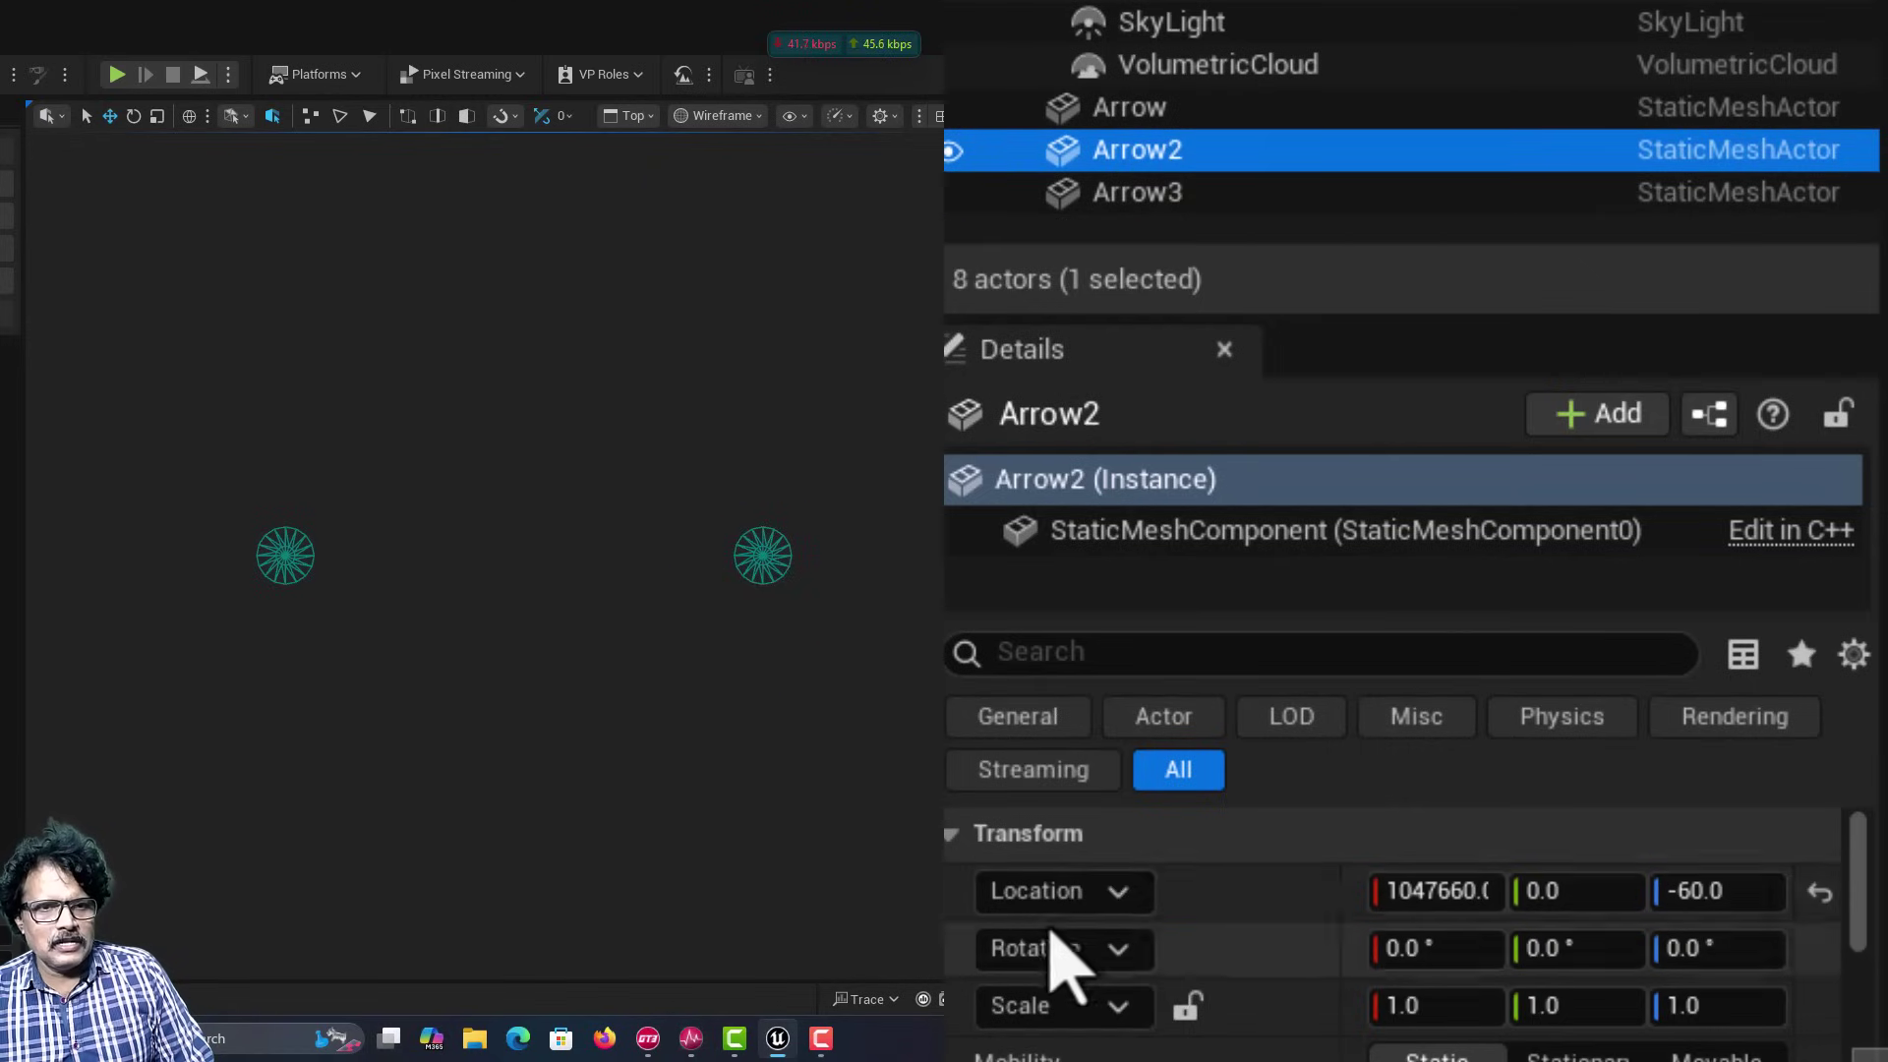
pyautogui.click(1431, 893)
pyautogui.write('0')
pyautogui.press('Return')
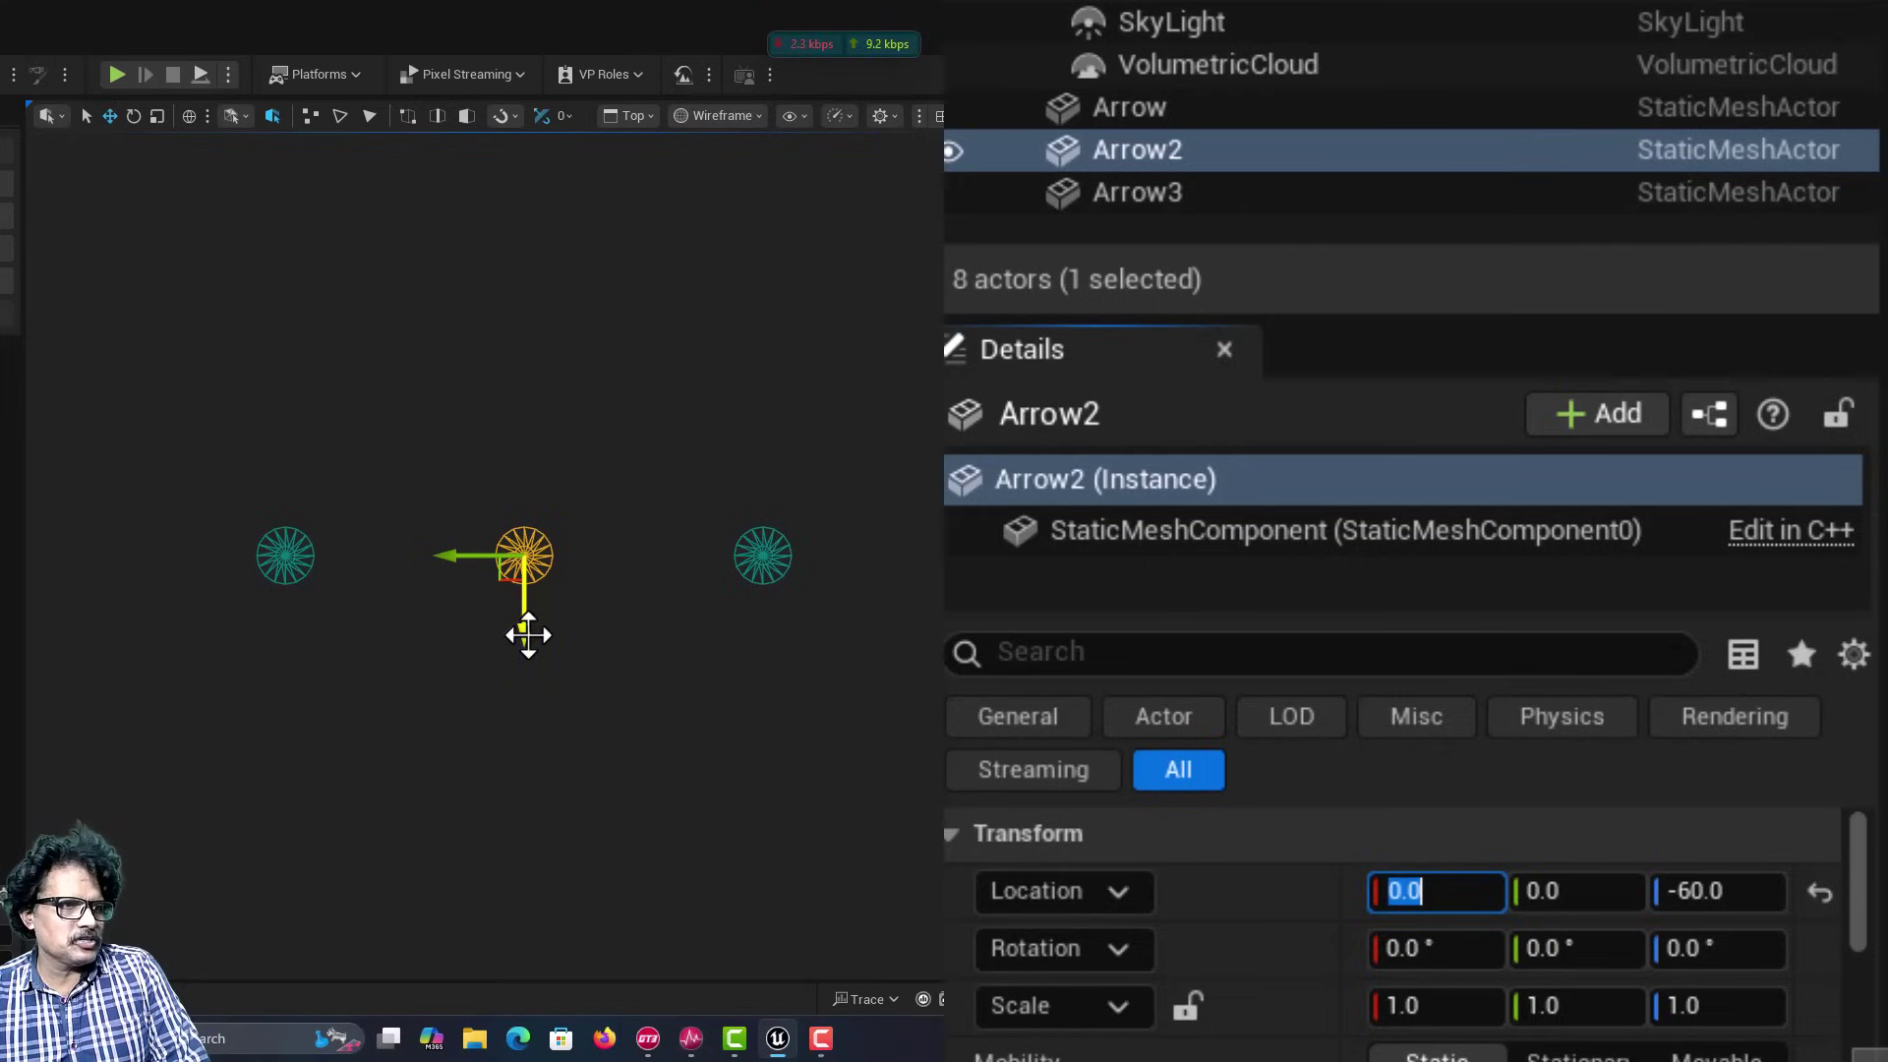
# Stagger the arrows along X in the top view: Arrow2 in the negative direction, Arrow to 310, and Arrow3 in the positive direction.
pyautogui.moveTo(528, 634); pyautogui.dragTo(527, 519)
pyautogui.click(285, 556)
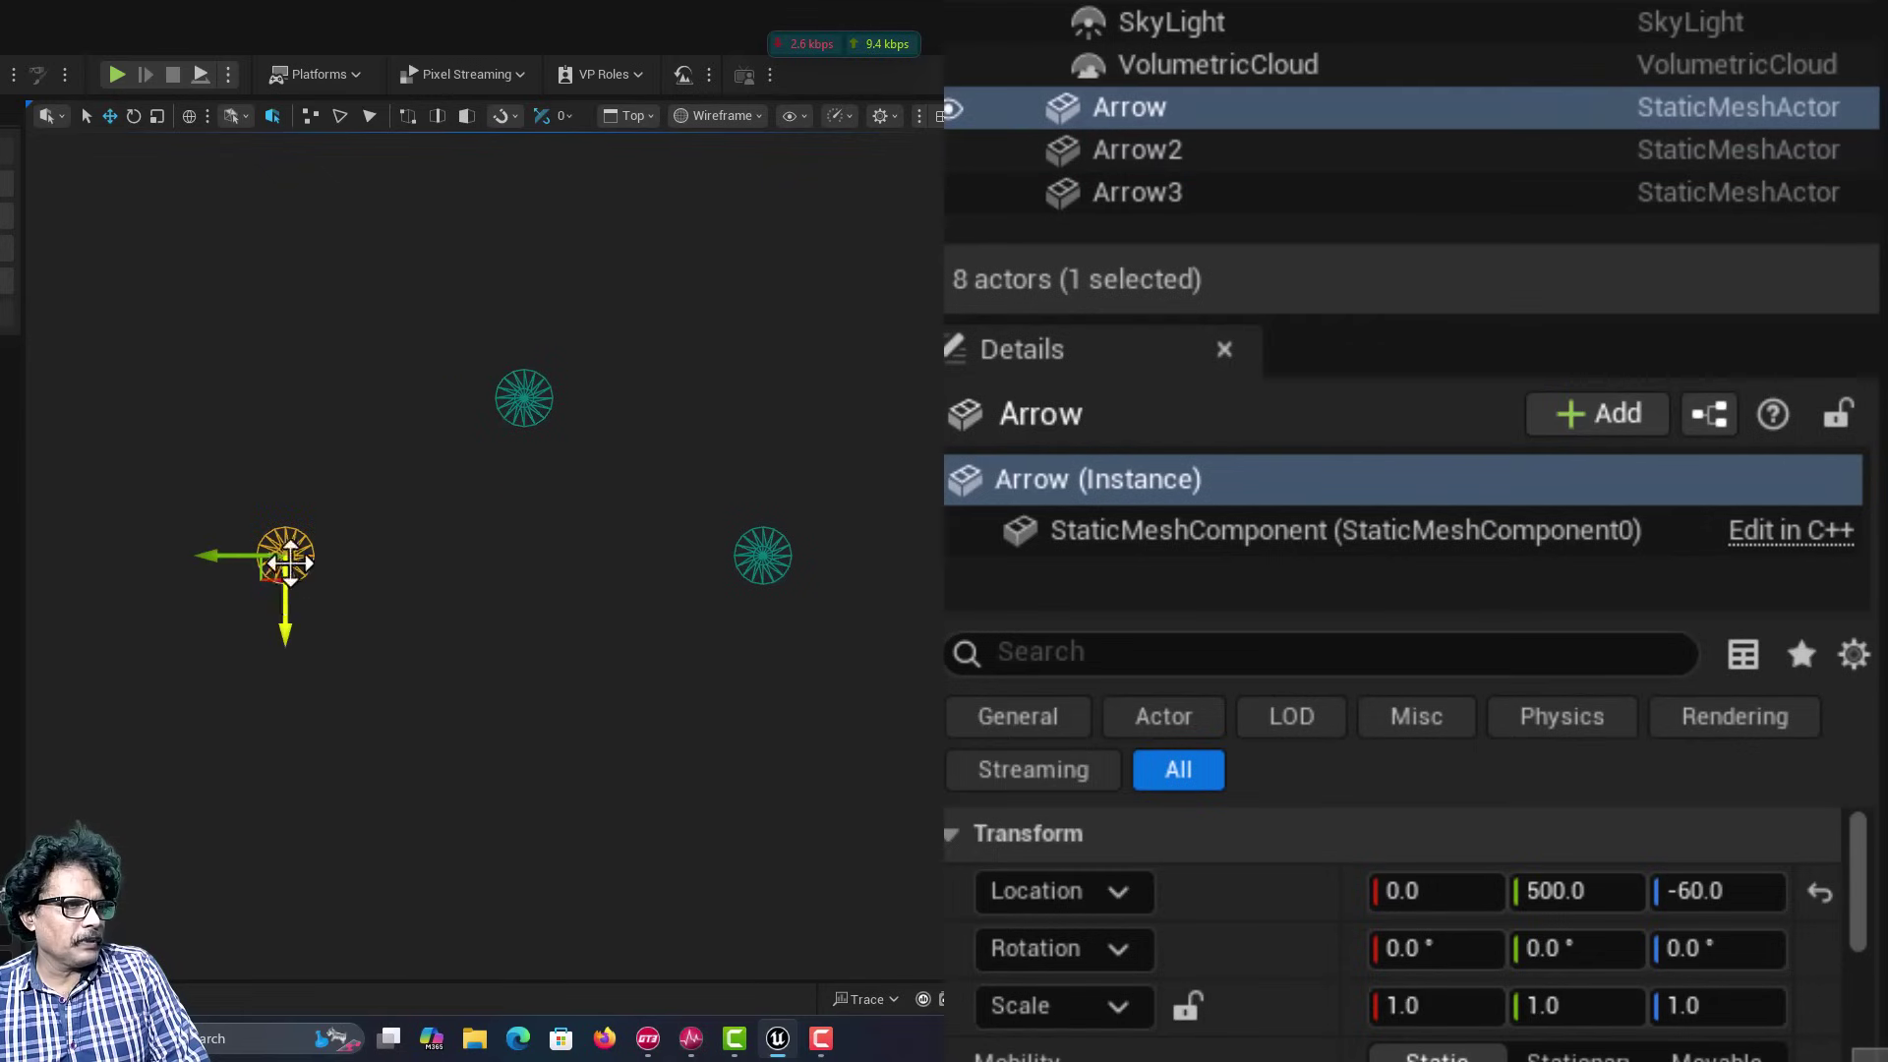
pyautogui.moveTo(281, 631); pyautogui.dragTo(284, 779)
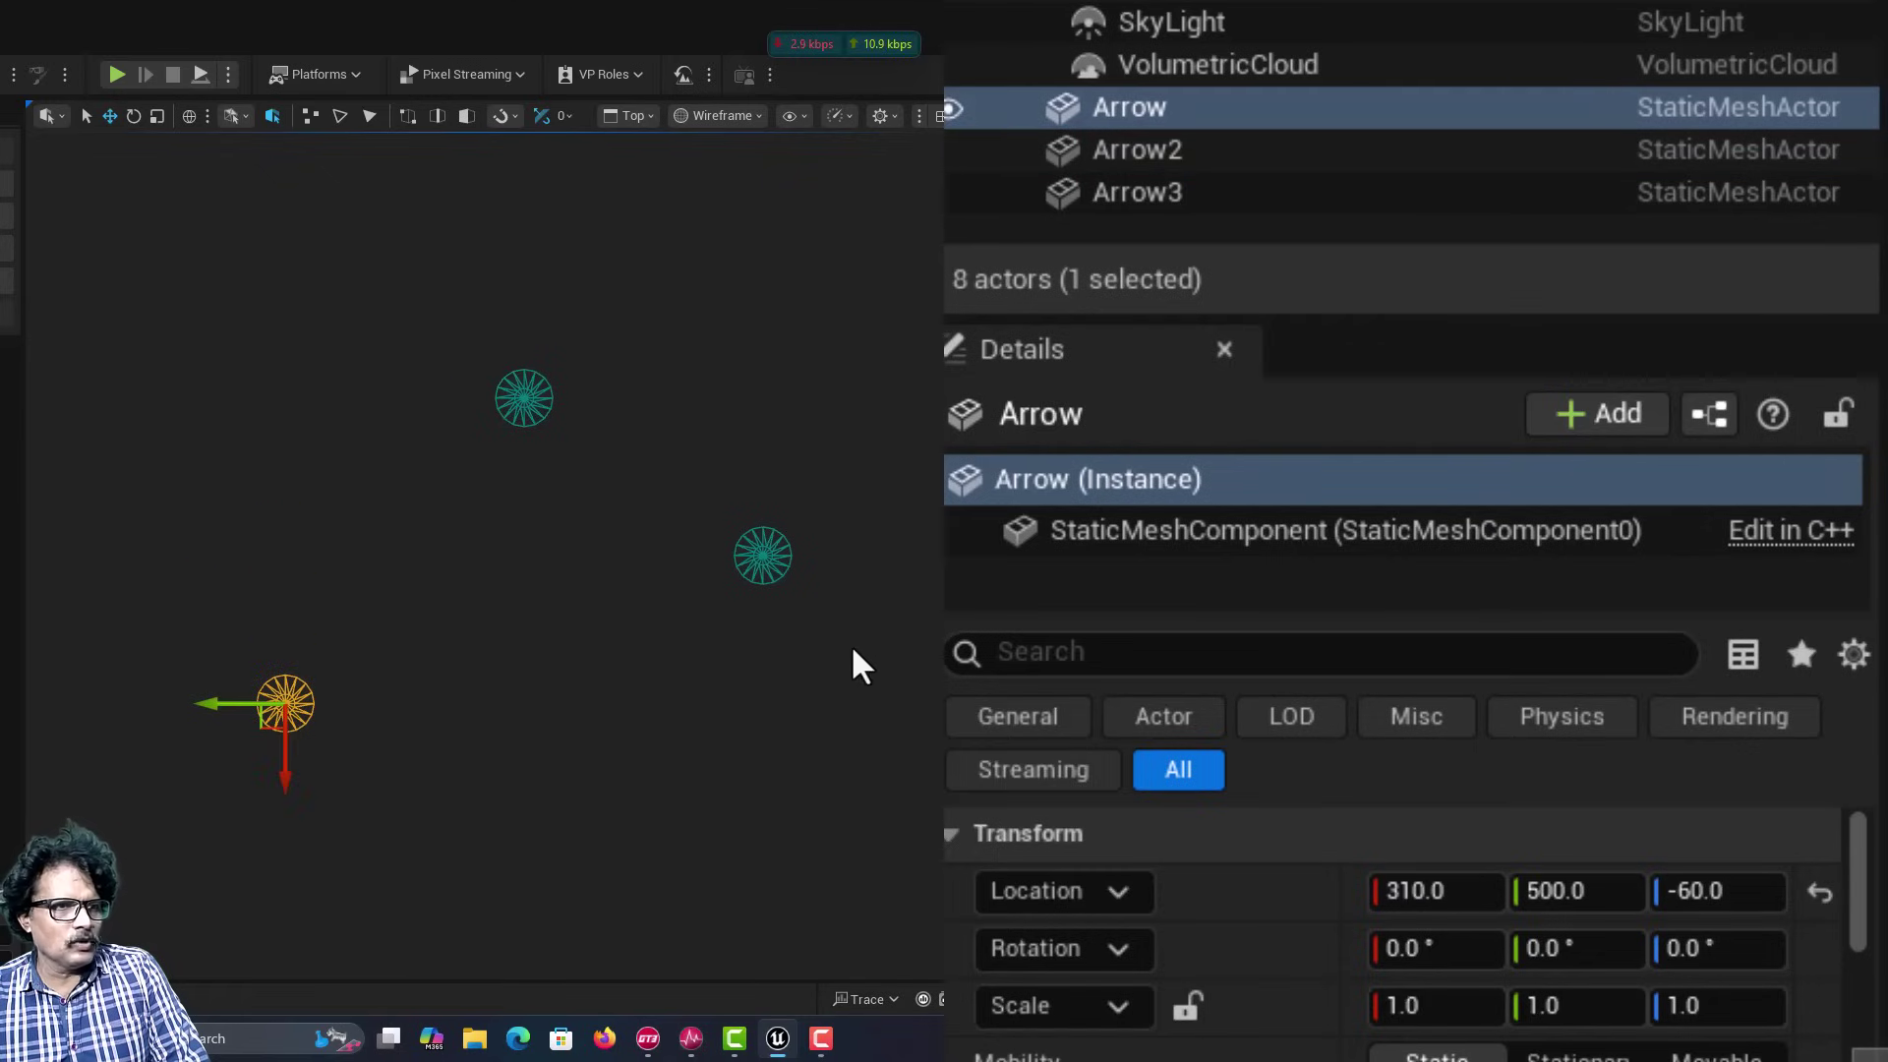
pyautogui.click(761, 555)
pyautogui.moveTo(763, 636); pyautogui.dragTo(744, 824)
# Select all three arrows, open the Align tool and enable Align X alongside Z with Align Type Pivots and Align To Combined.
pyautogui.keyDown('ctrl'); pyautogui.click(285, 706); pyautogui.keyUp('ctrl')
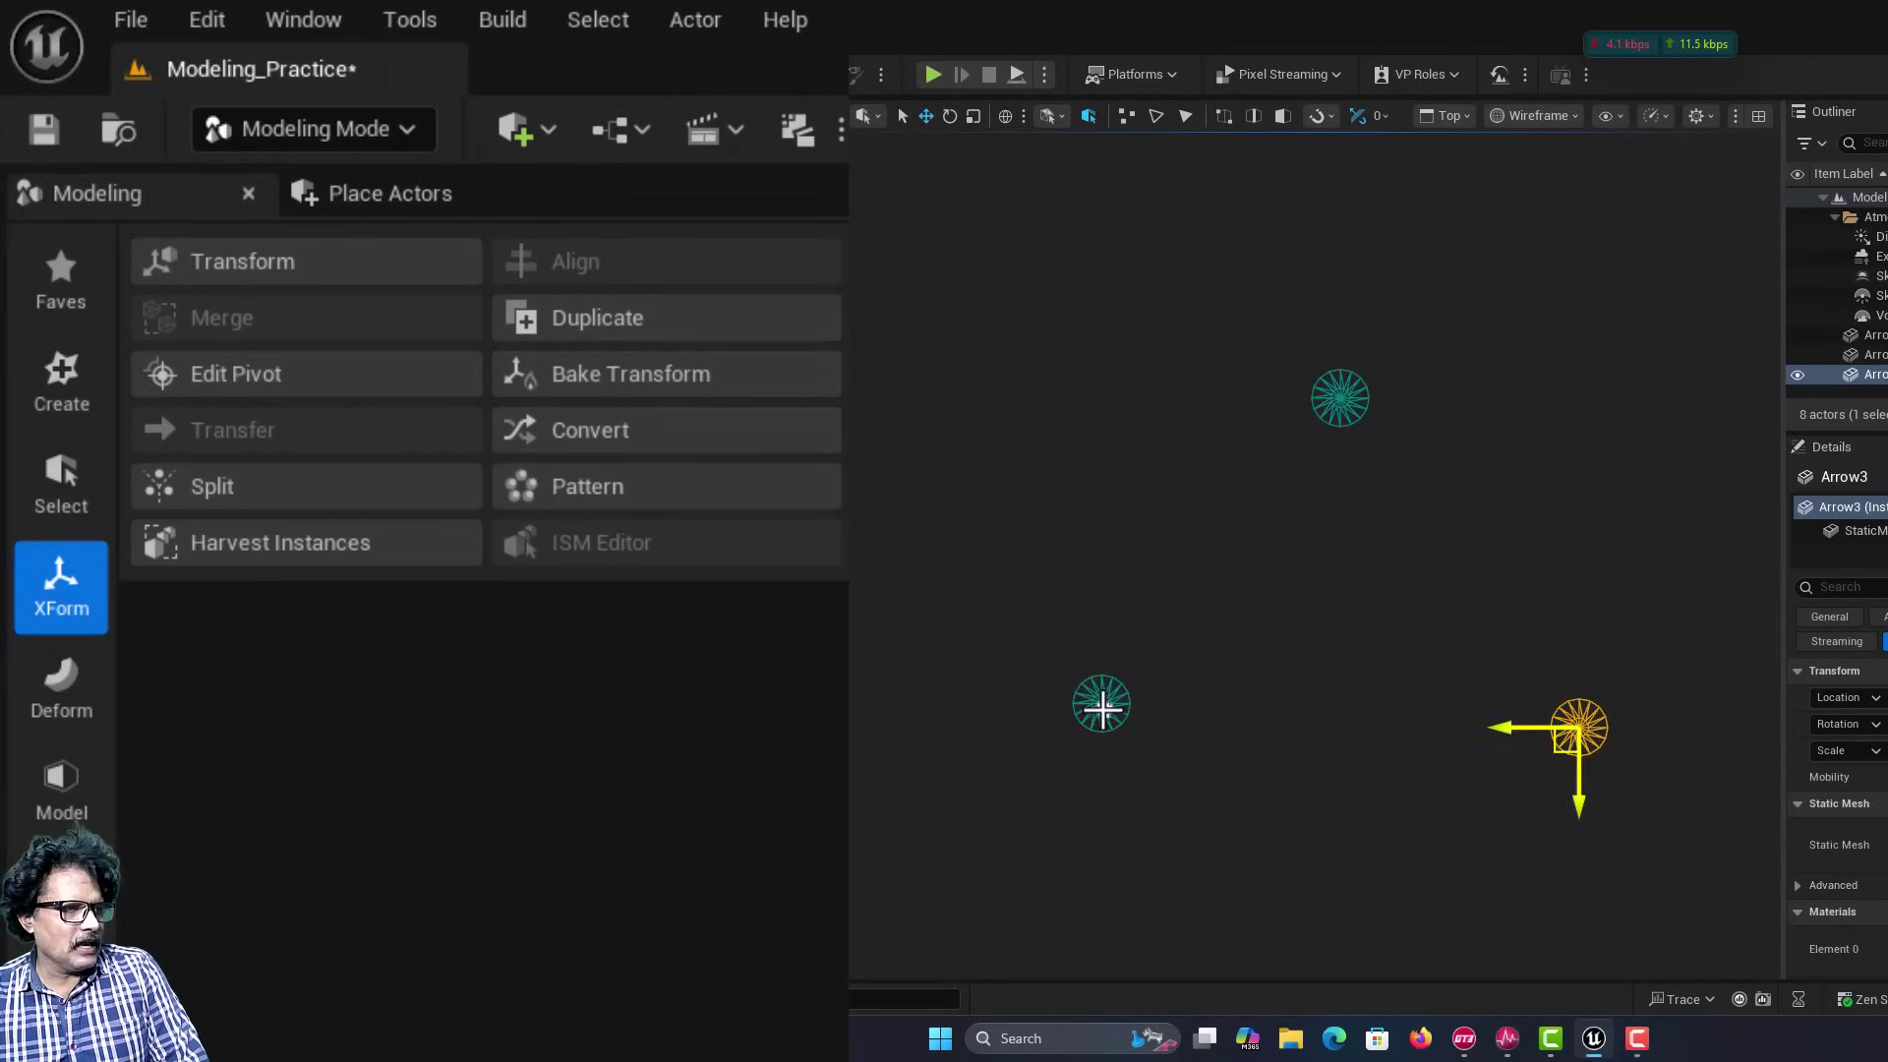
pyautogui.keyDown('ctrl'); pyautogui.click(1339, 398); pyautogui.keyUp('ctrl')
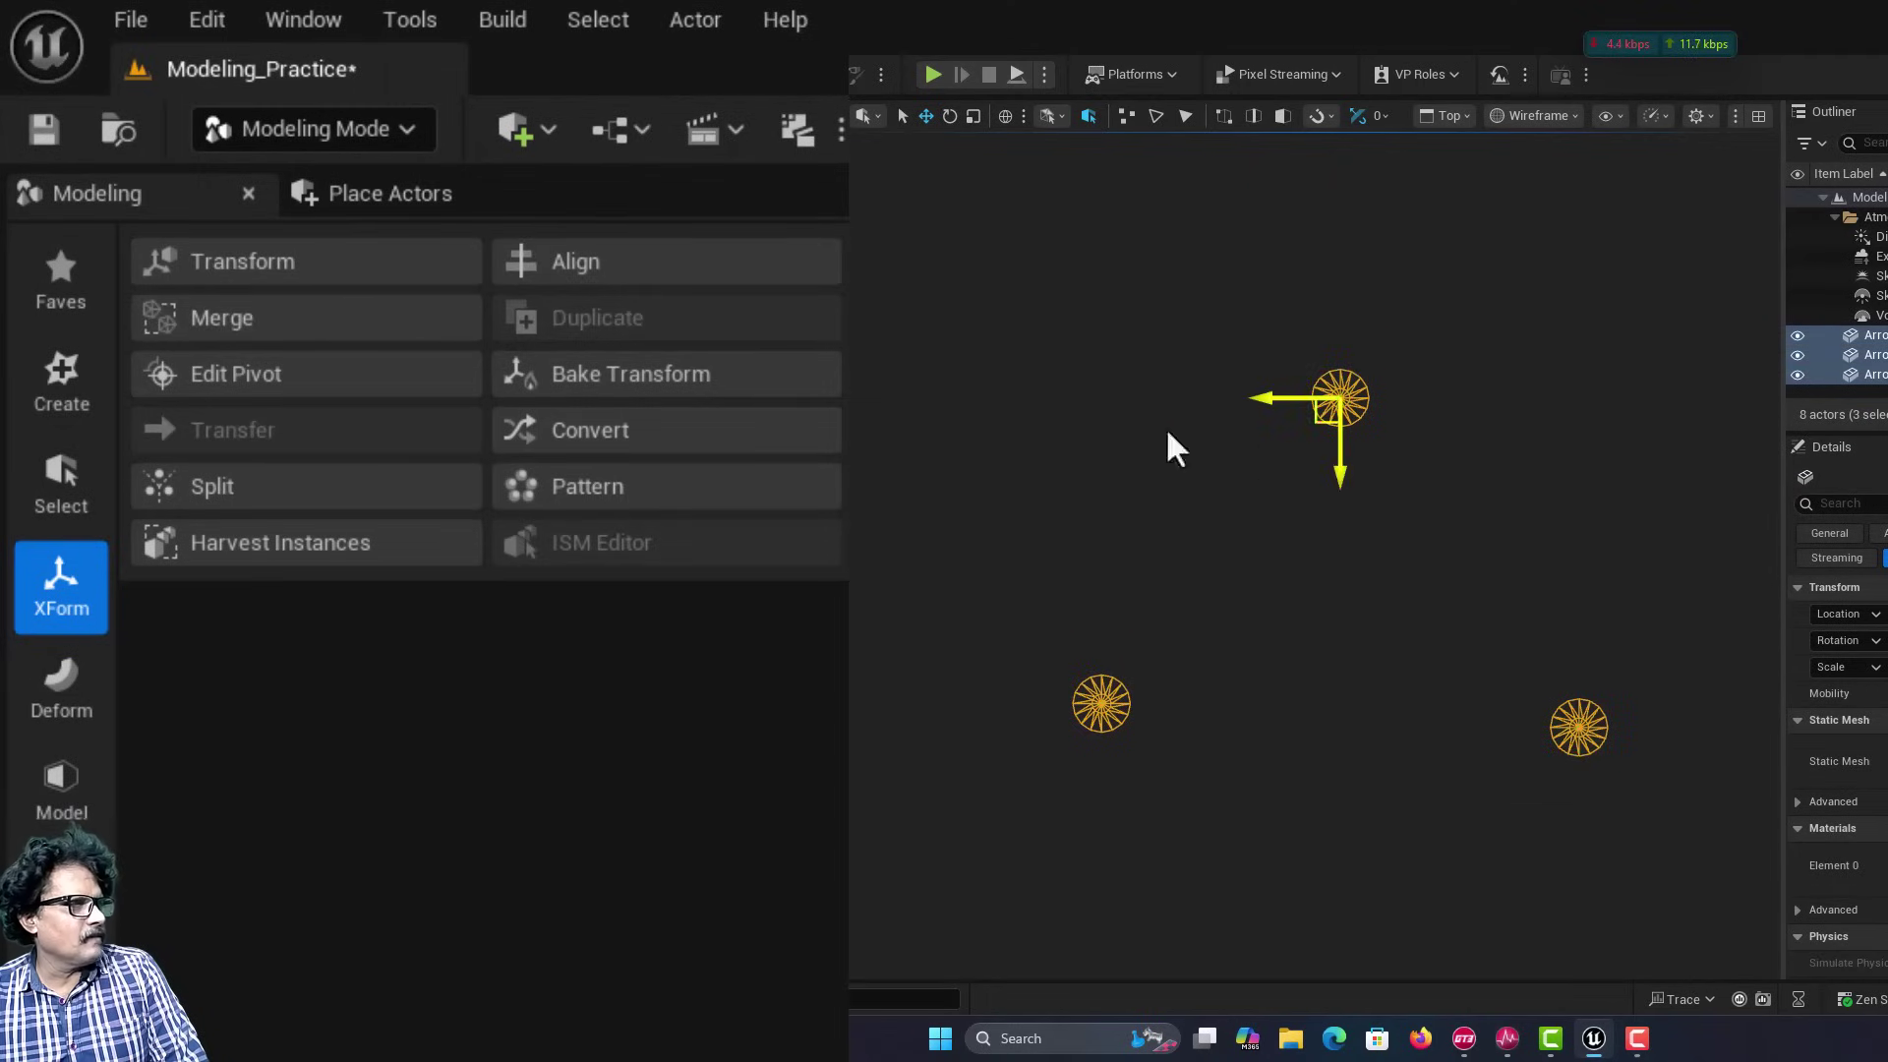
pyautogui.click(660, 274)
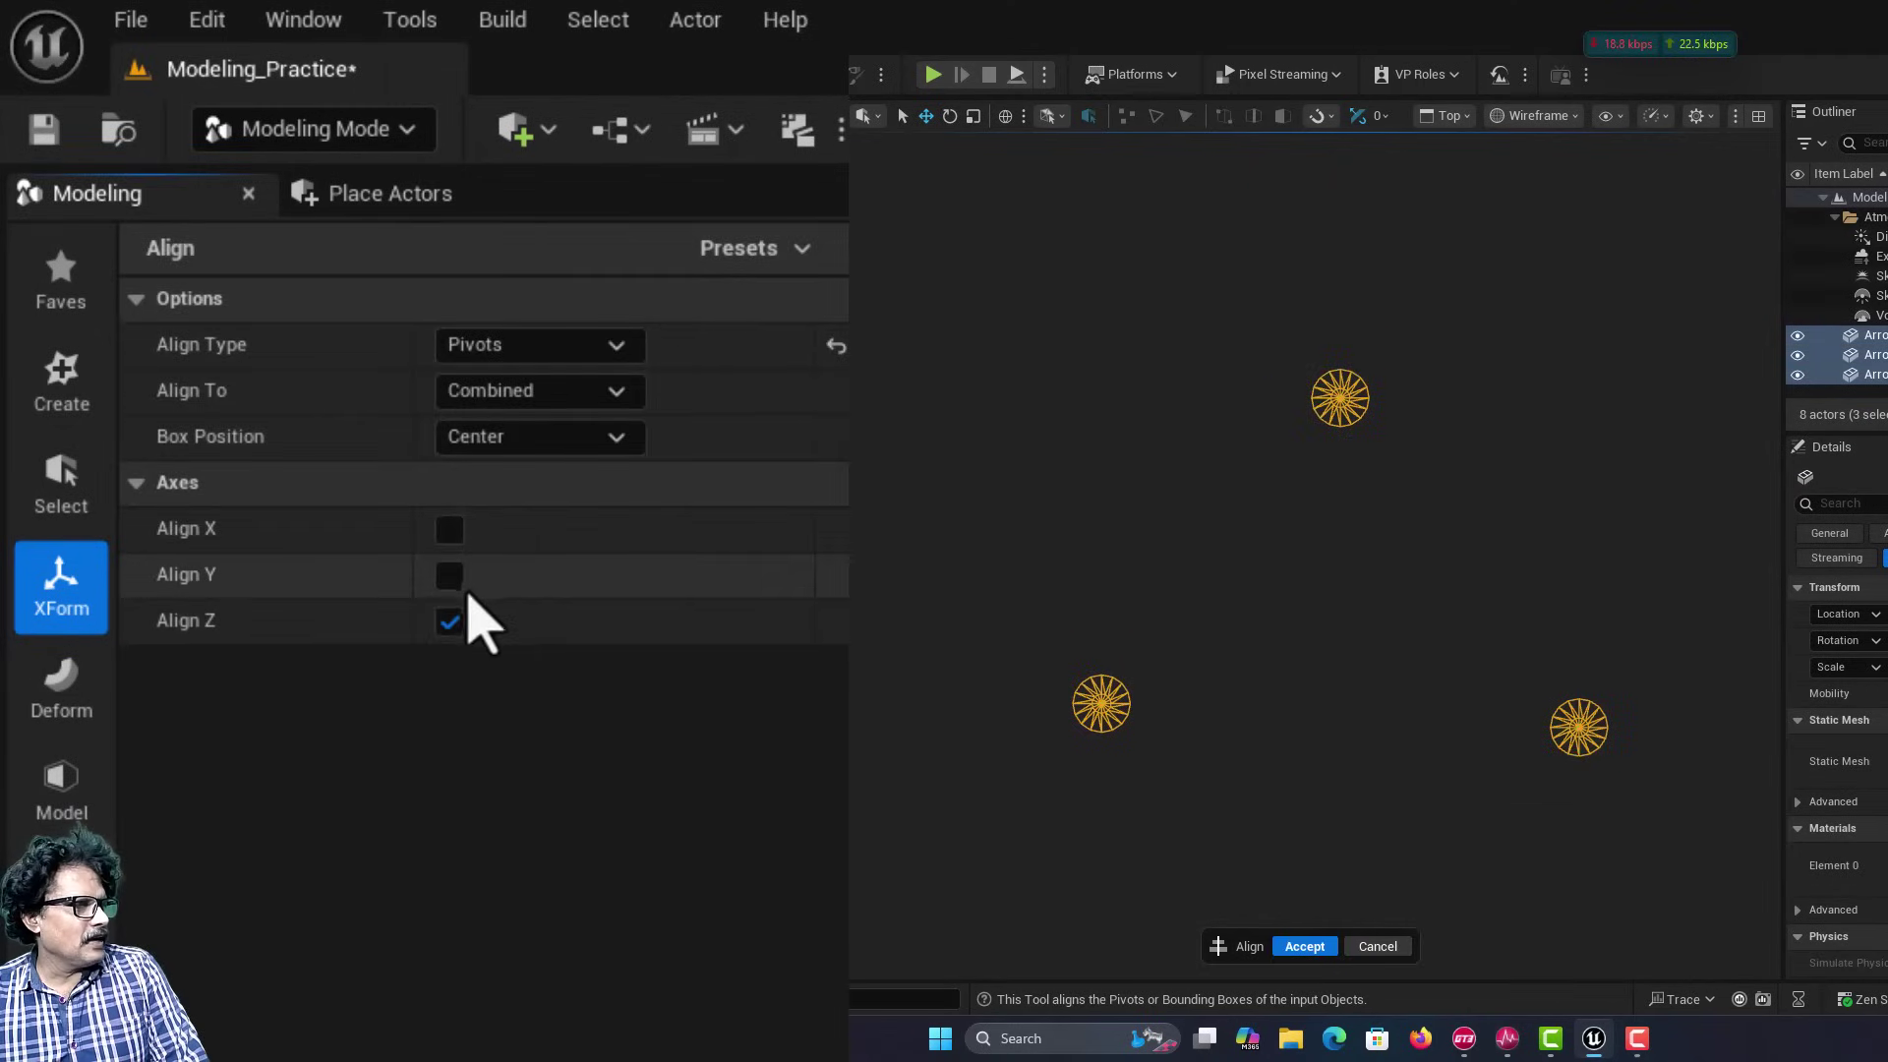
pyautogui.click(449, 531)
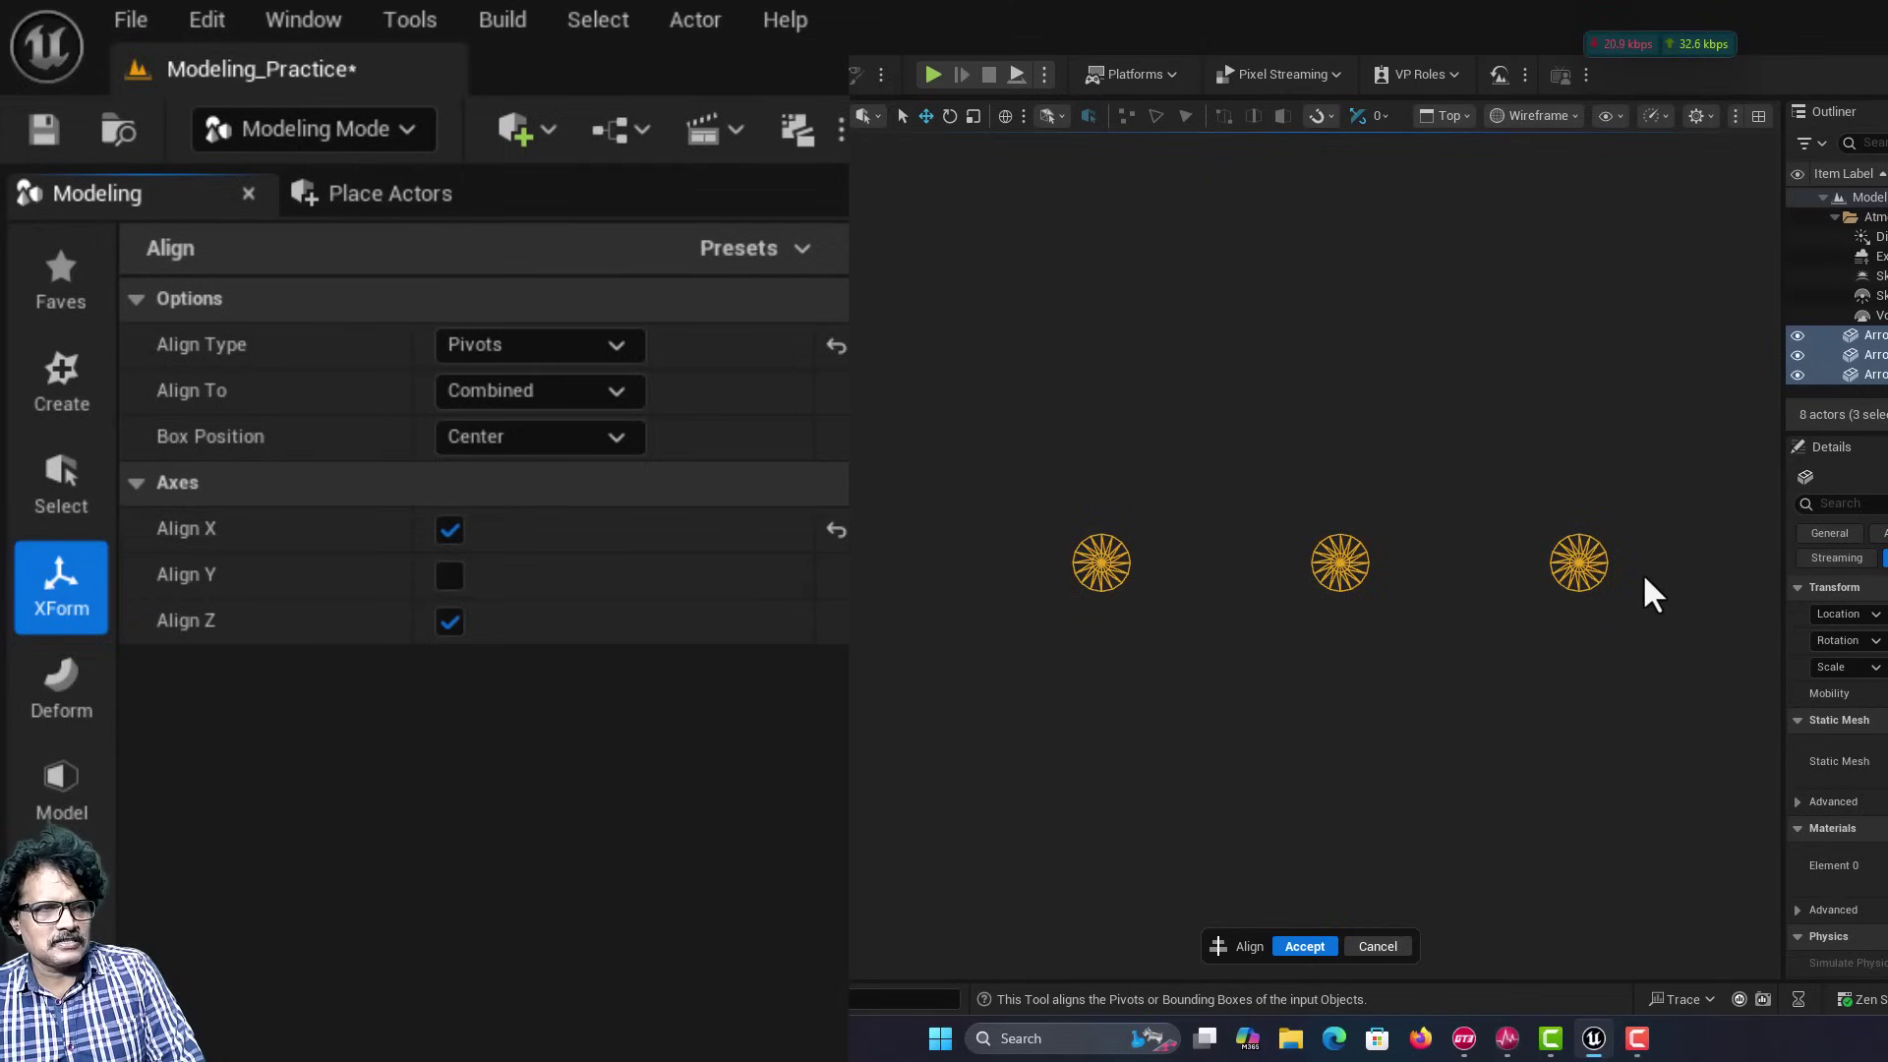
# In the Right view, enable Align Y, set Align Type to Bounding Boxes and accept the three-axis alignment.
pyautogui.click(1442, 114)
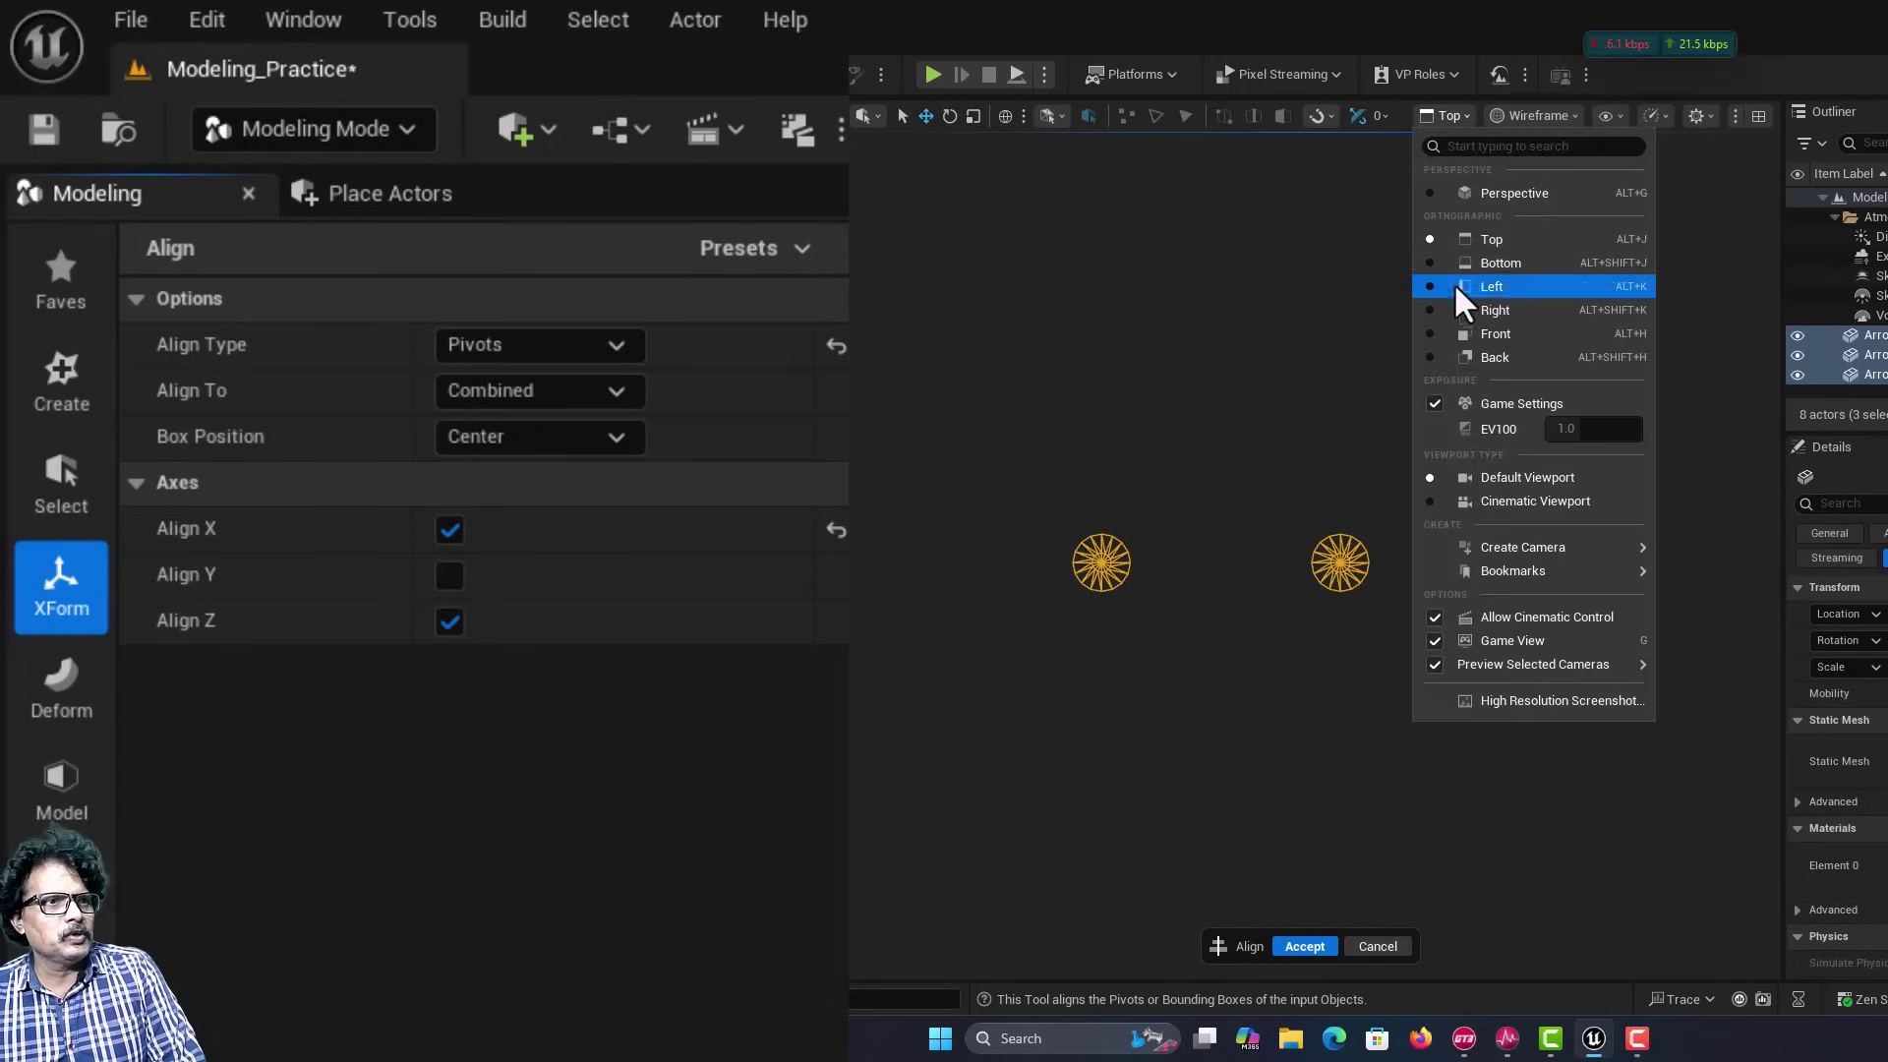
pyautogui.click(1456, 319)
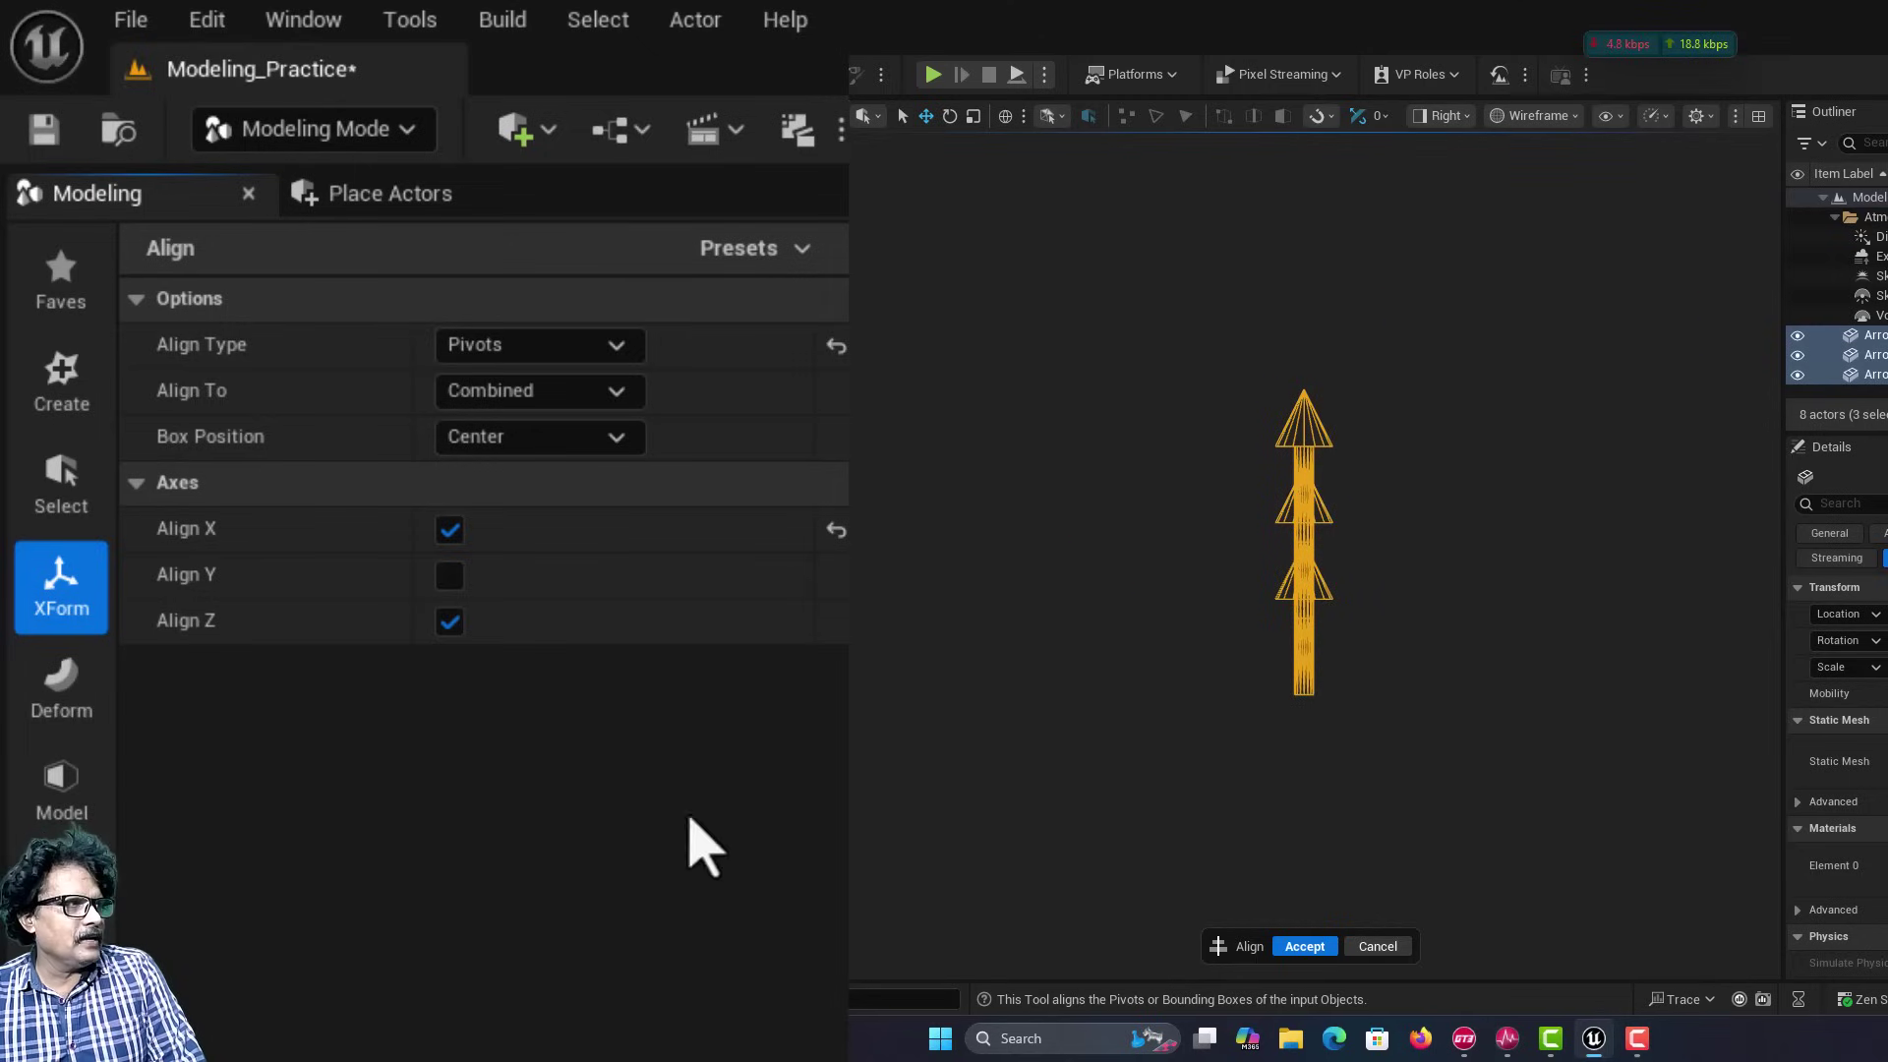
pyautogui.click(450, 575)
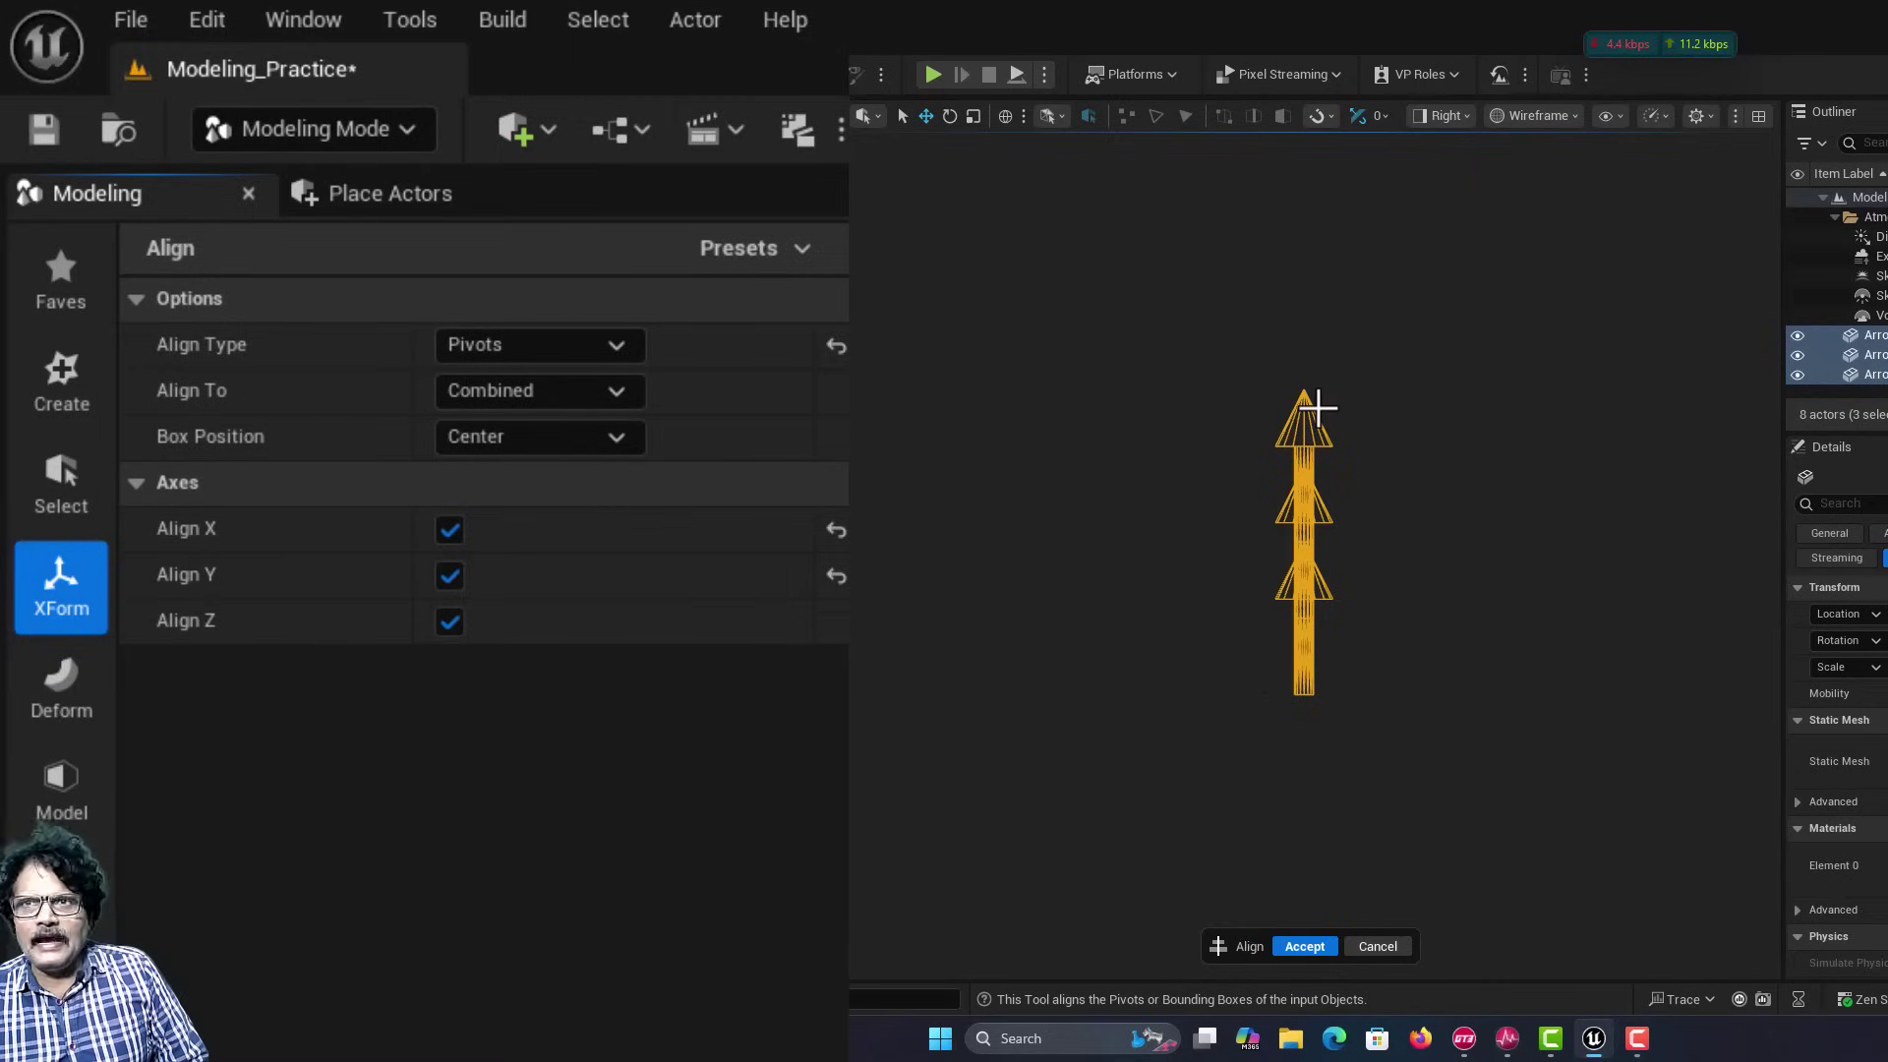
pyautogui.click(498, 346)
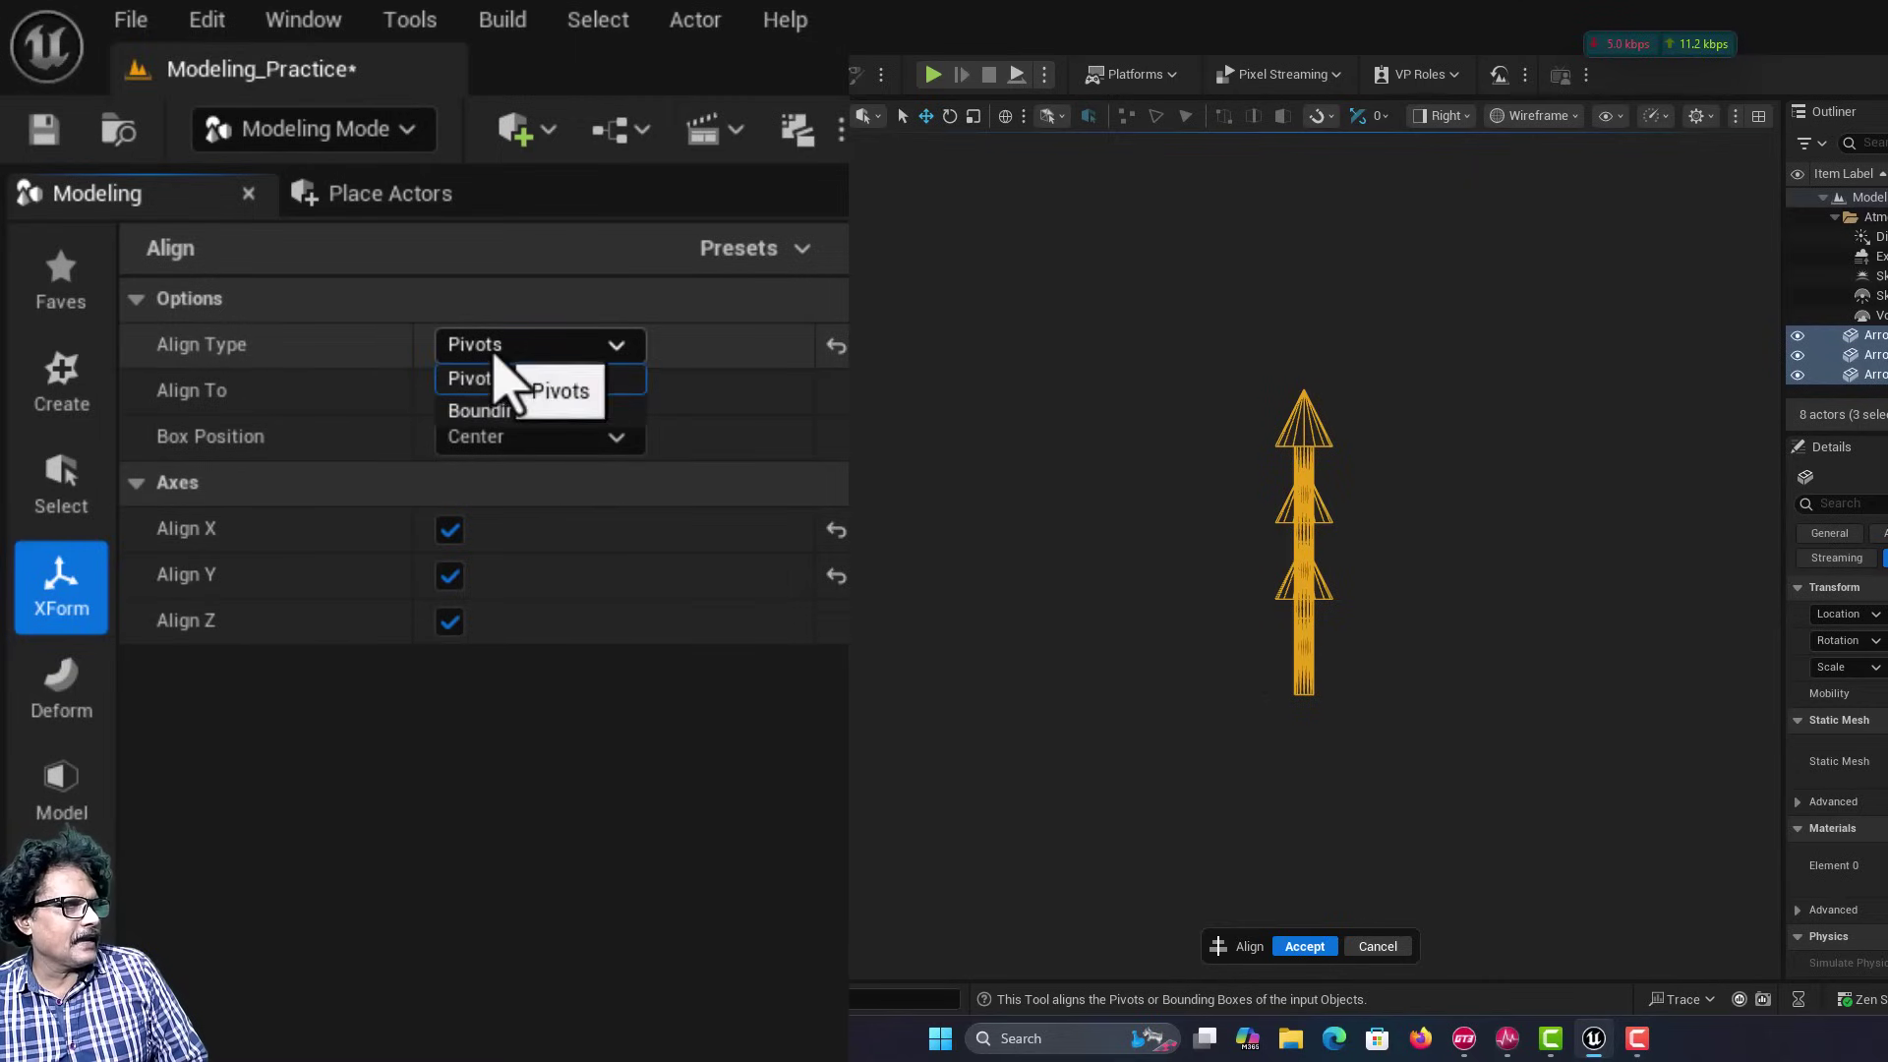
pyautogui.click(504, 412)
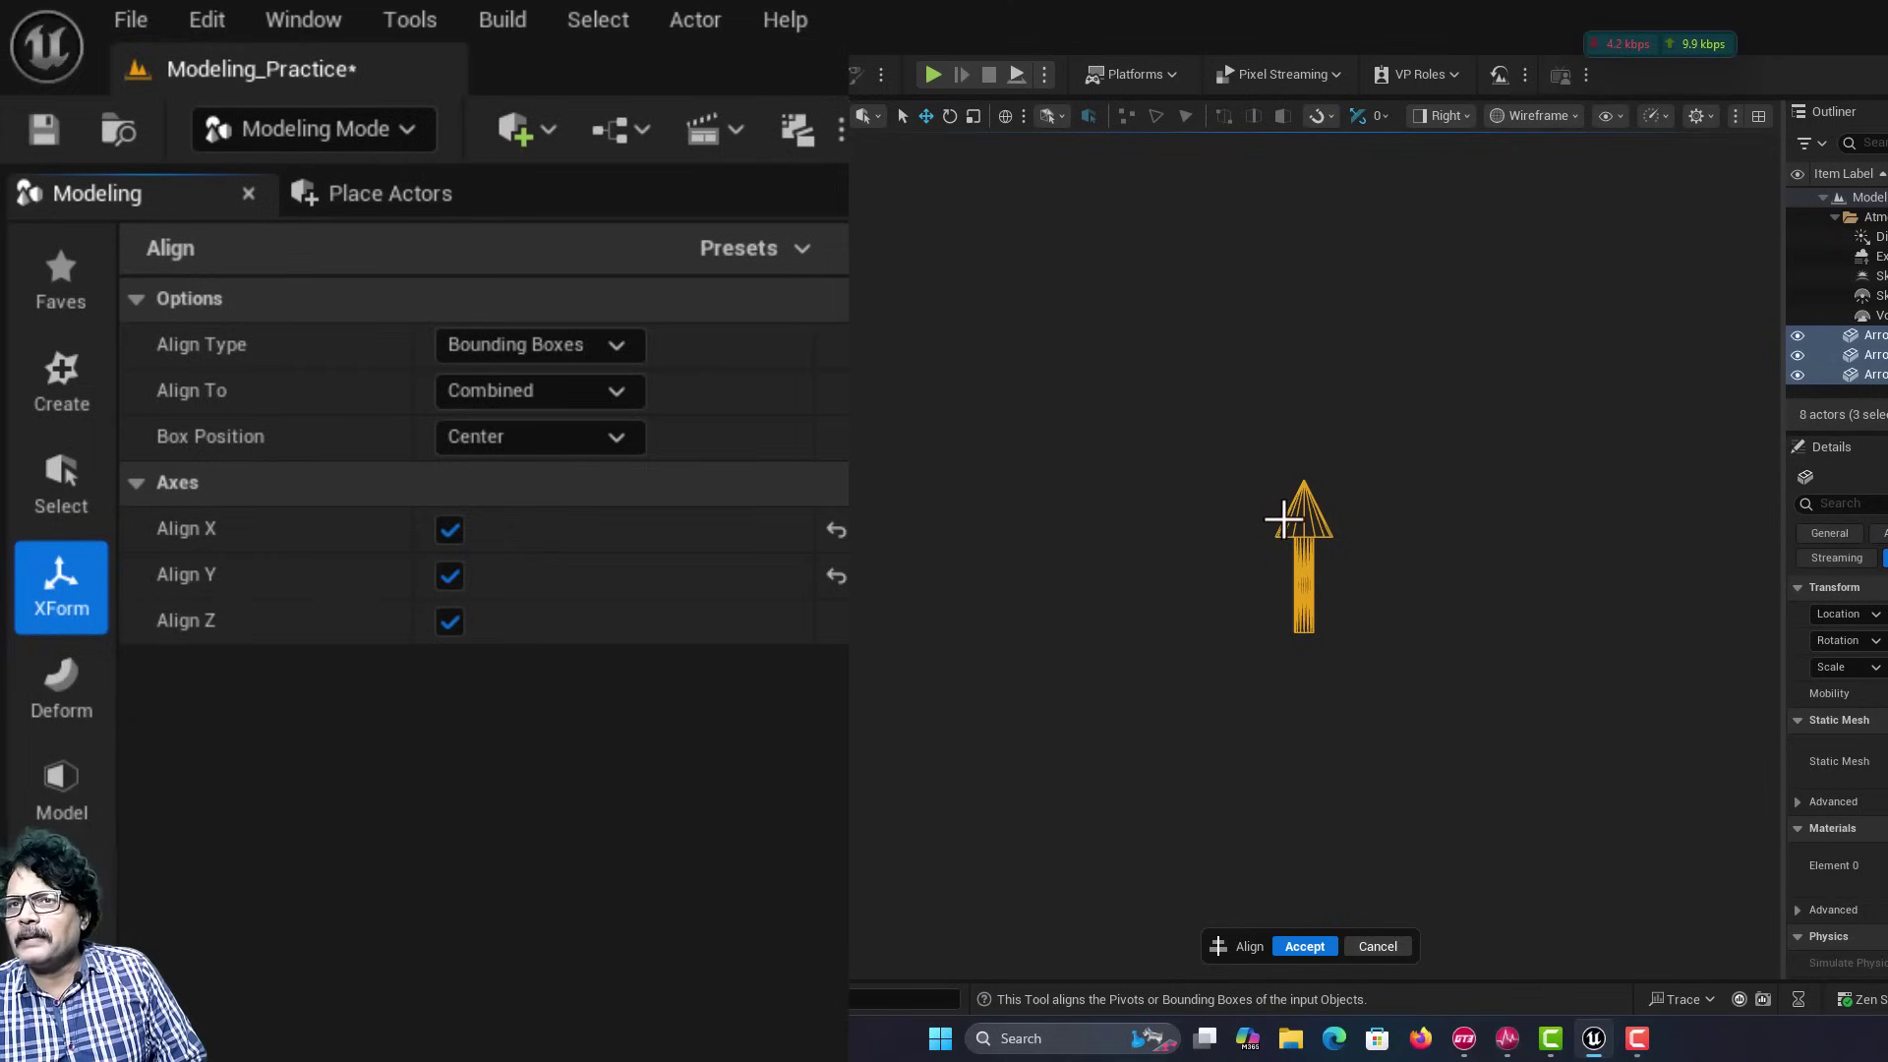
pyautogui.click(1317, 946)
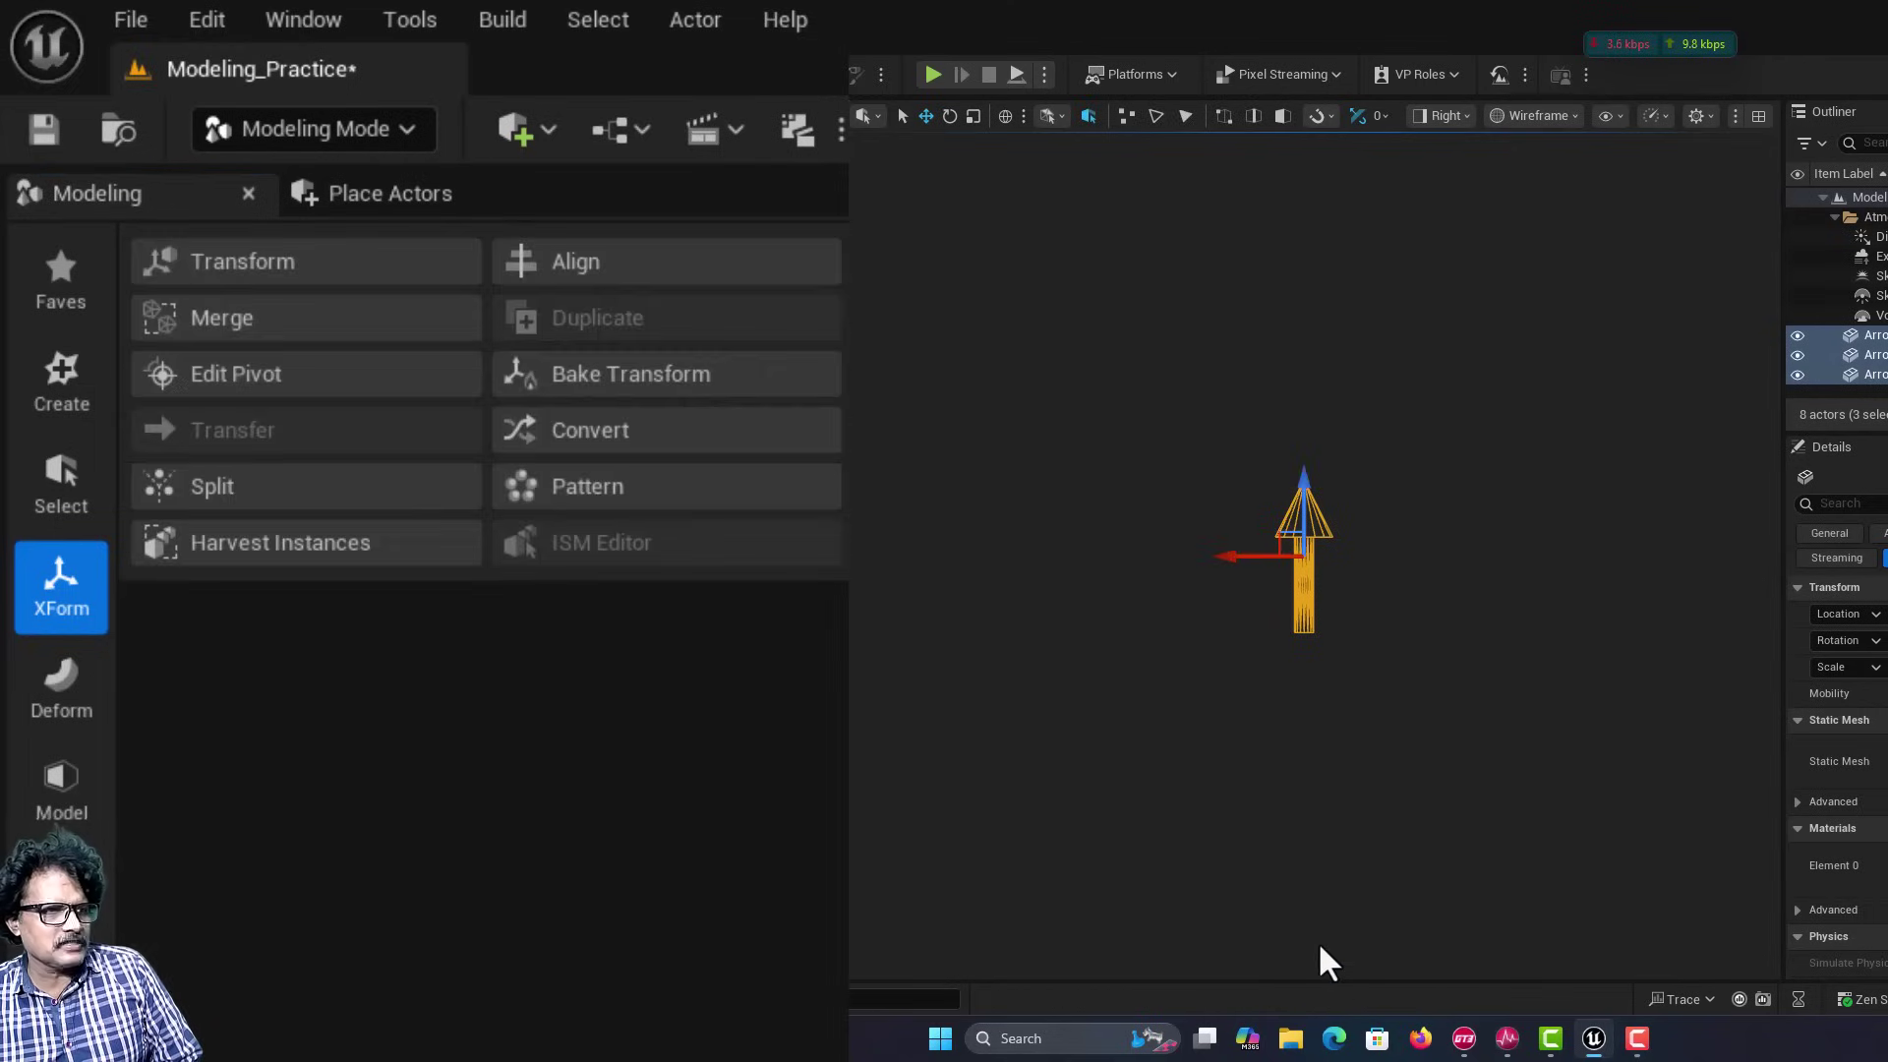
# Check the overlapping arrows in the Perspective view, return to the Front view and delete Arrow2 and Arrow3.
pyautogui.click(1443, 115)
pyautogui.click(1466, 192)
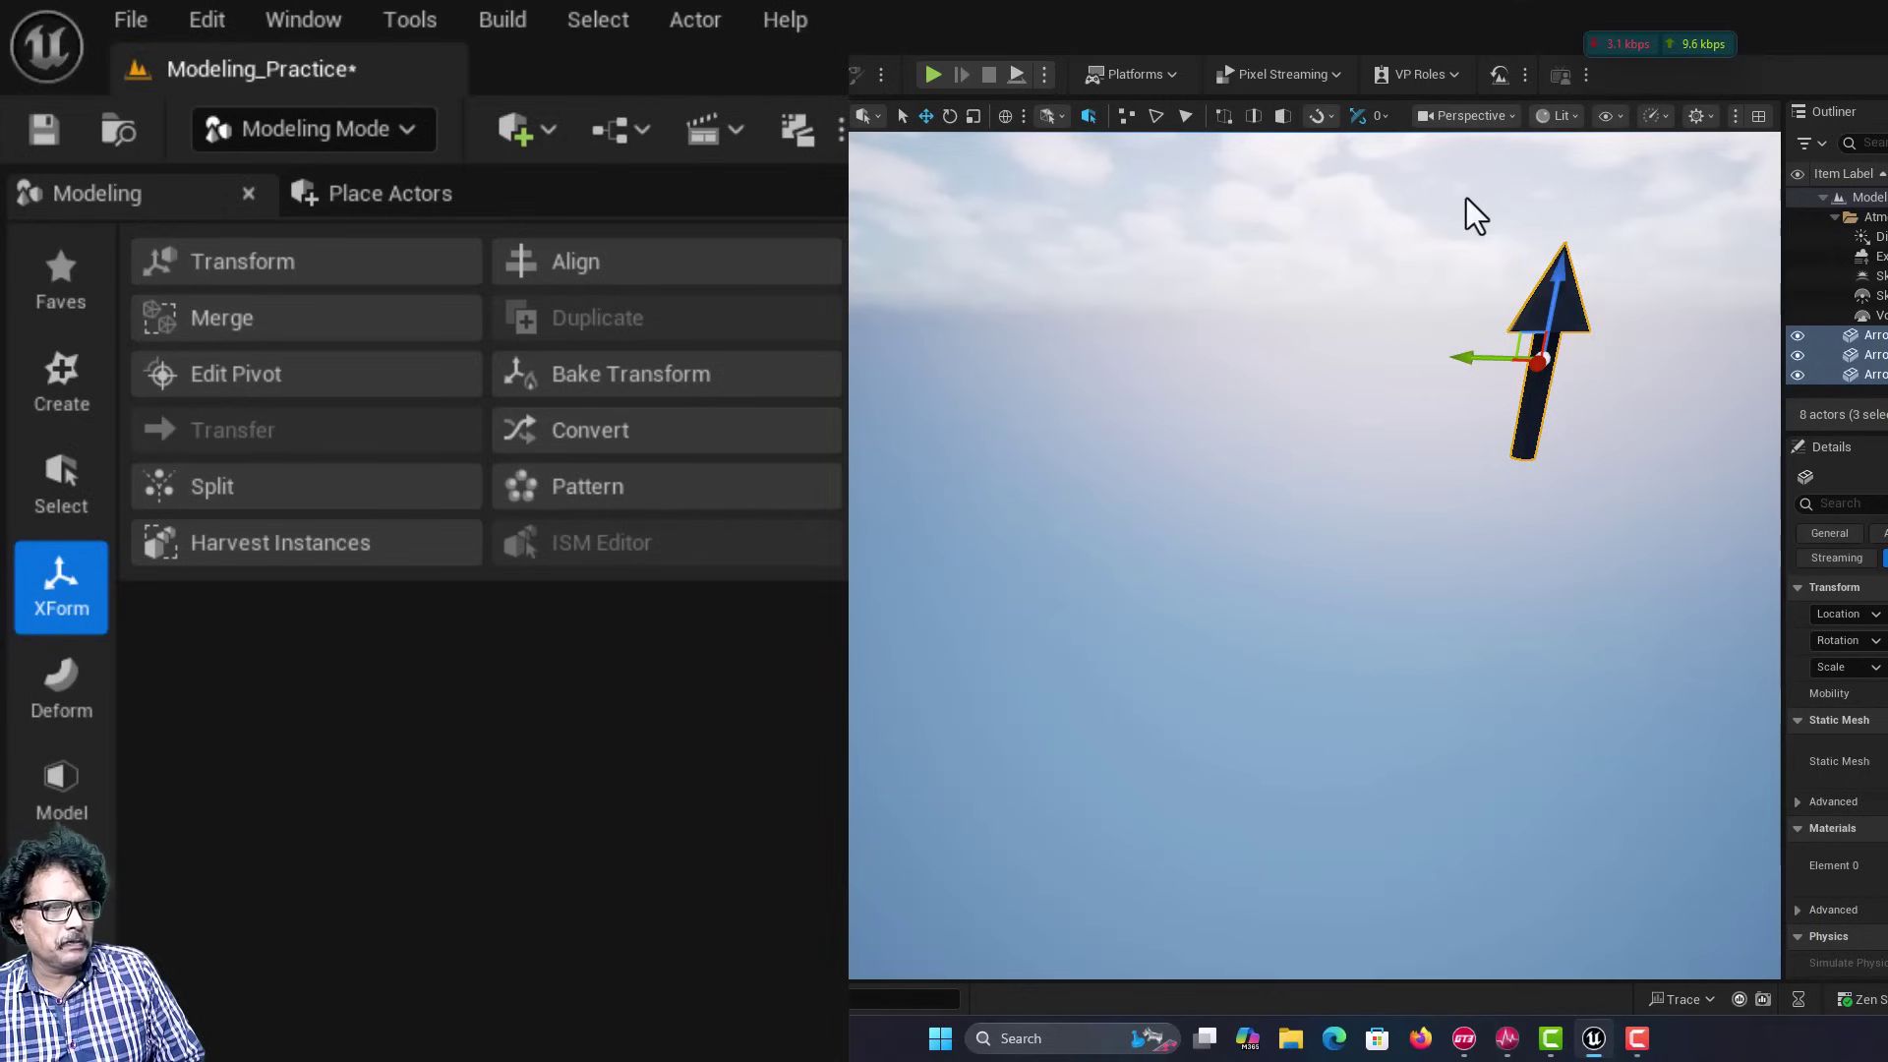
pyautogui.scroll(-2, 1434, 315)
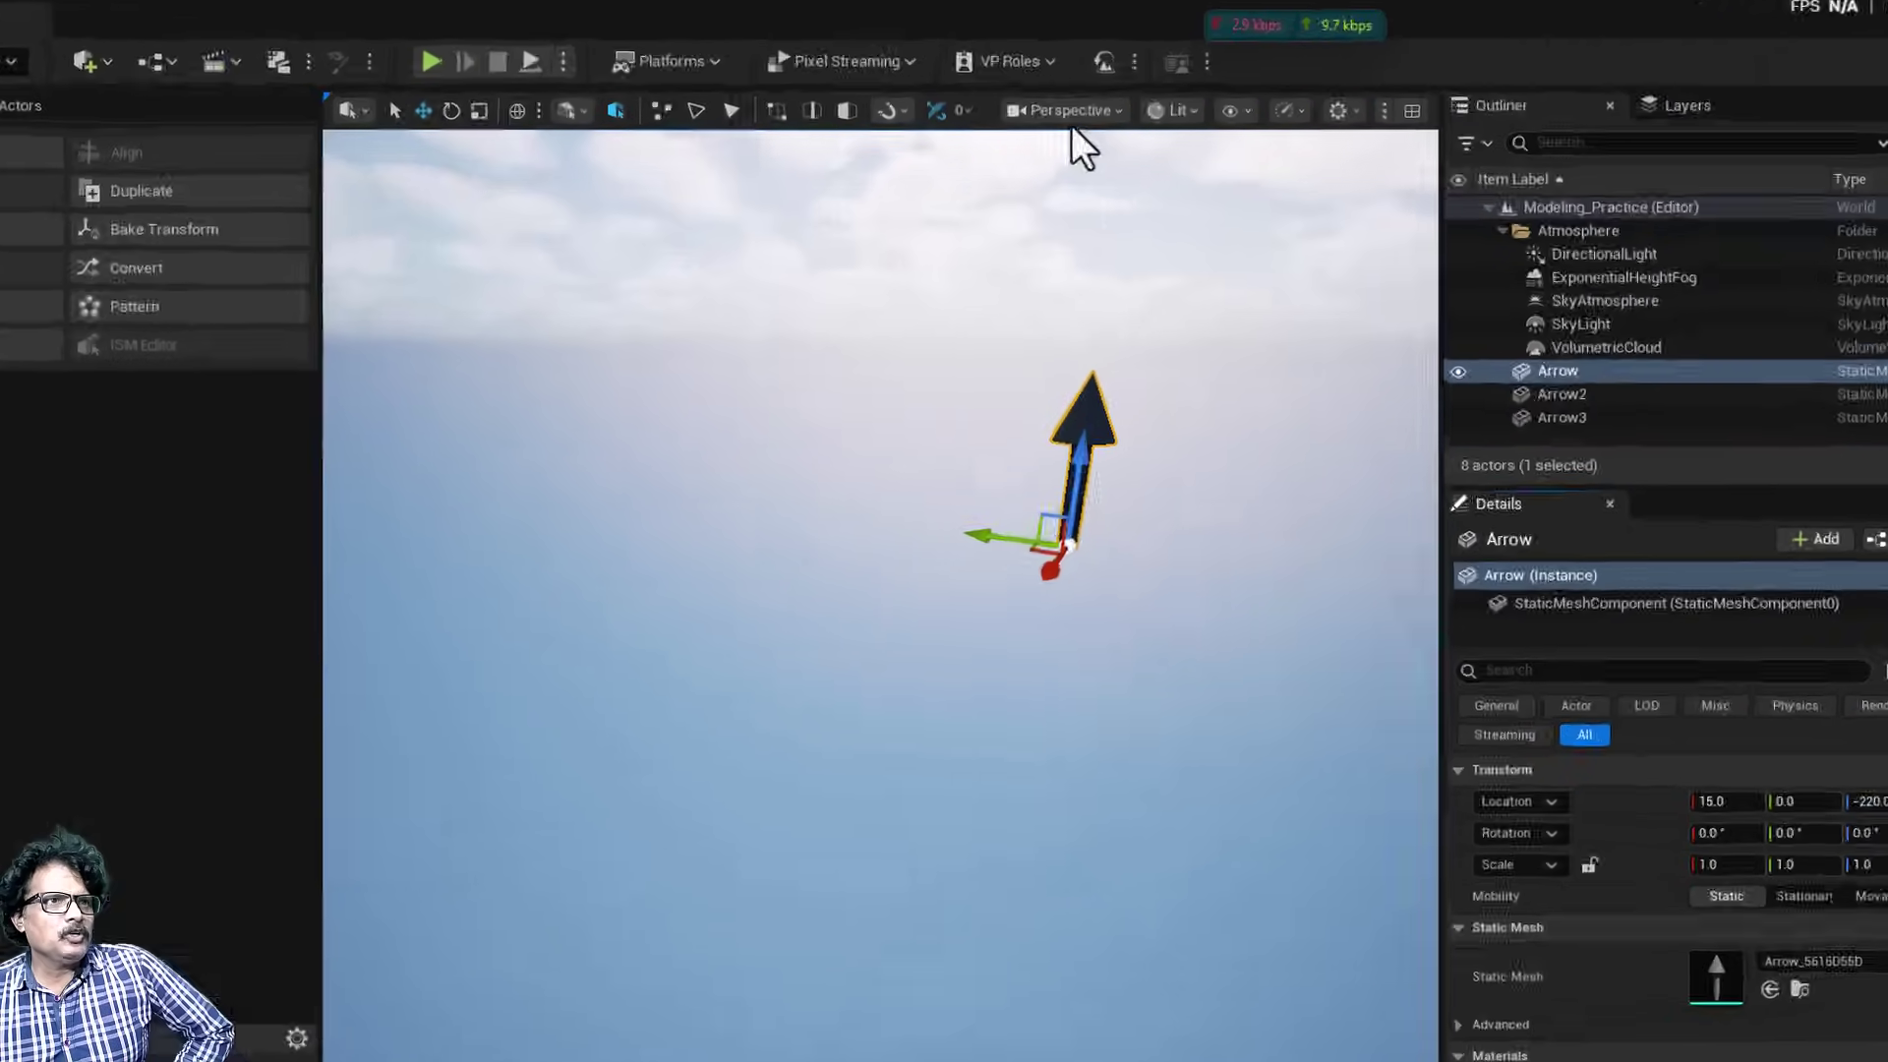
pyautogui.click(1465, 115)
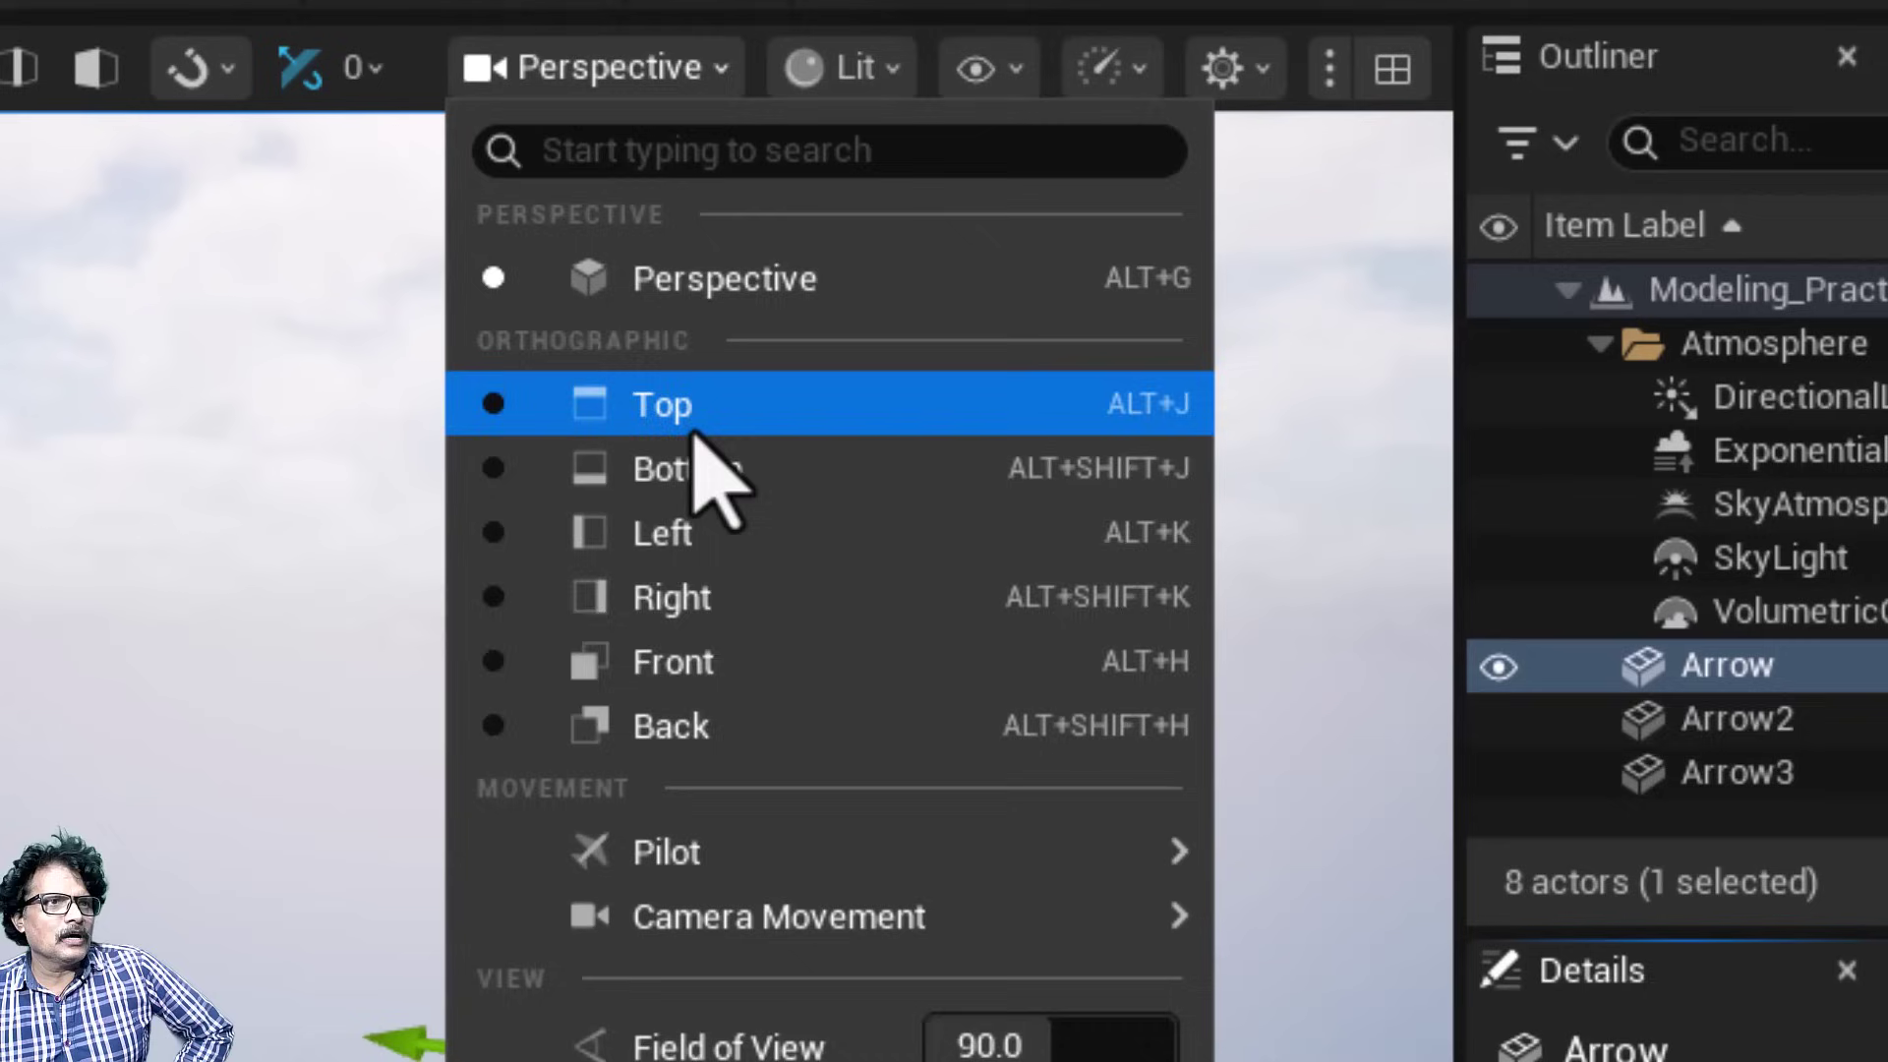
pyautogui.click(689, 661)
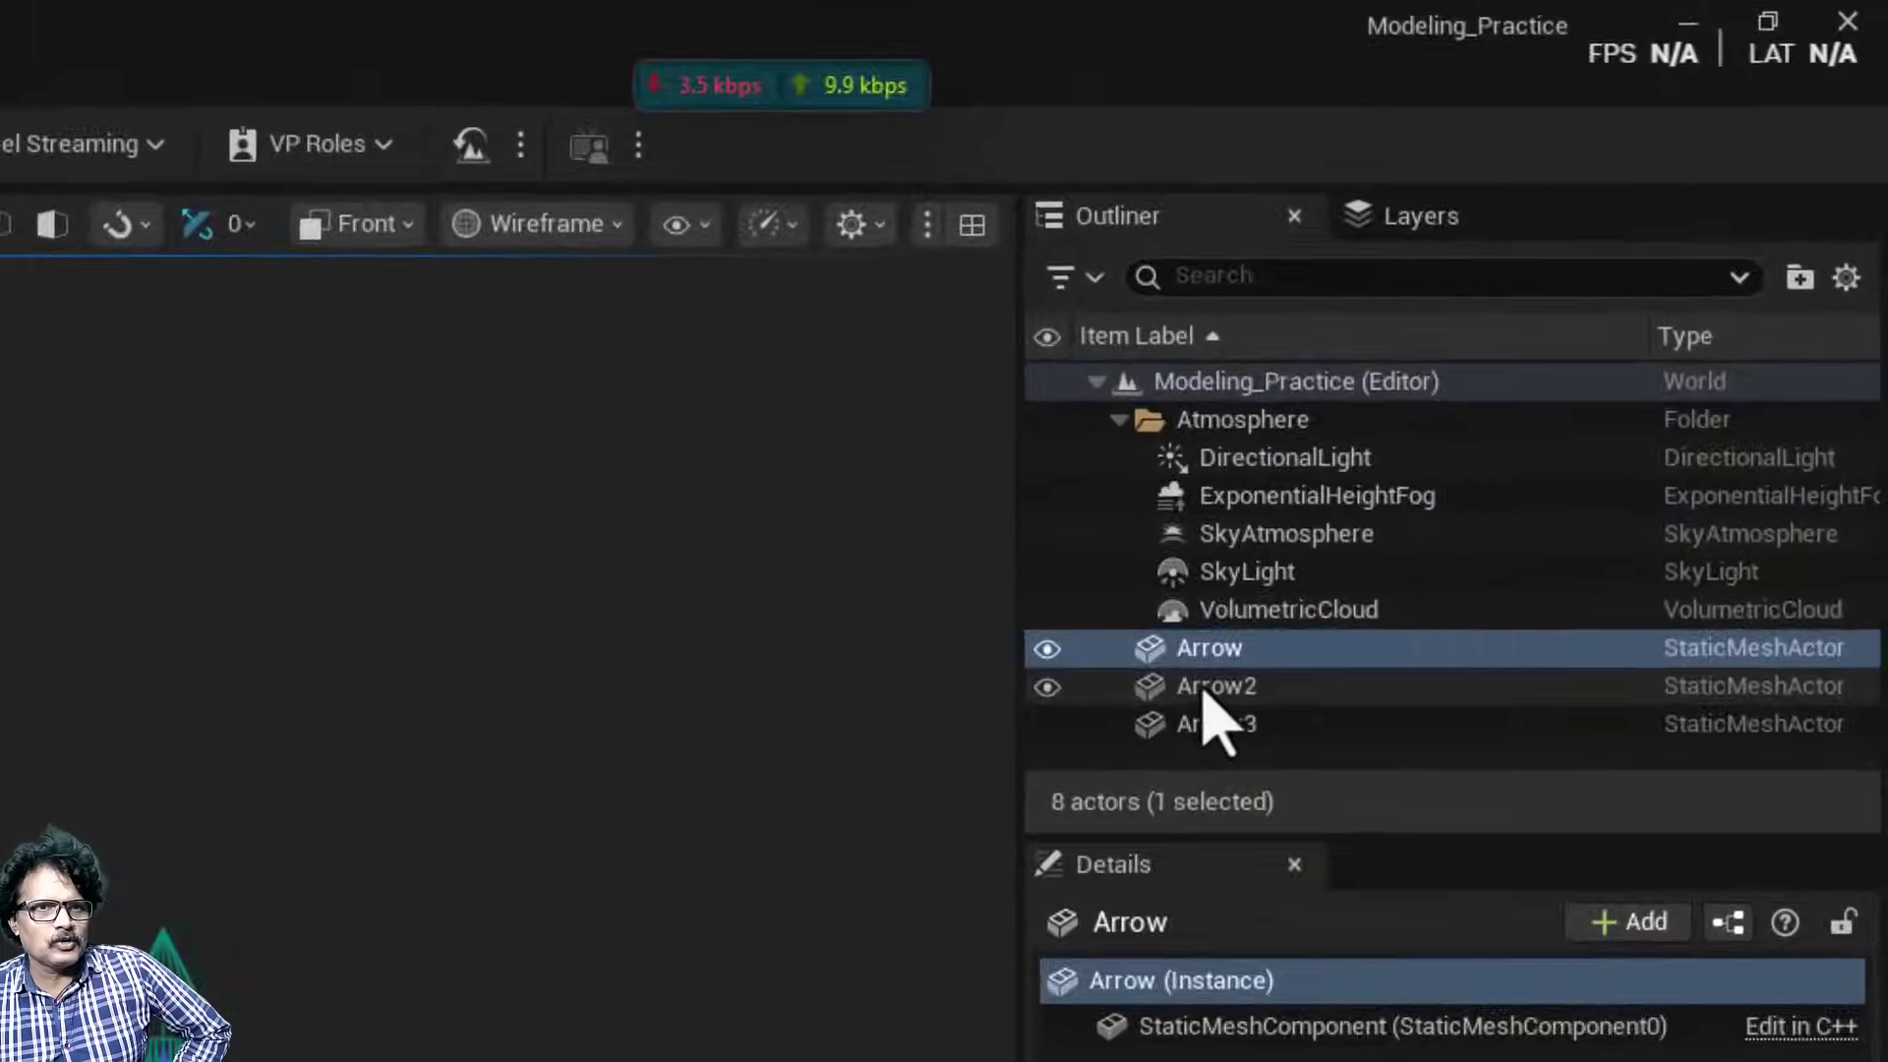
pyautogui.click(1536, 355)
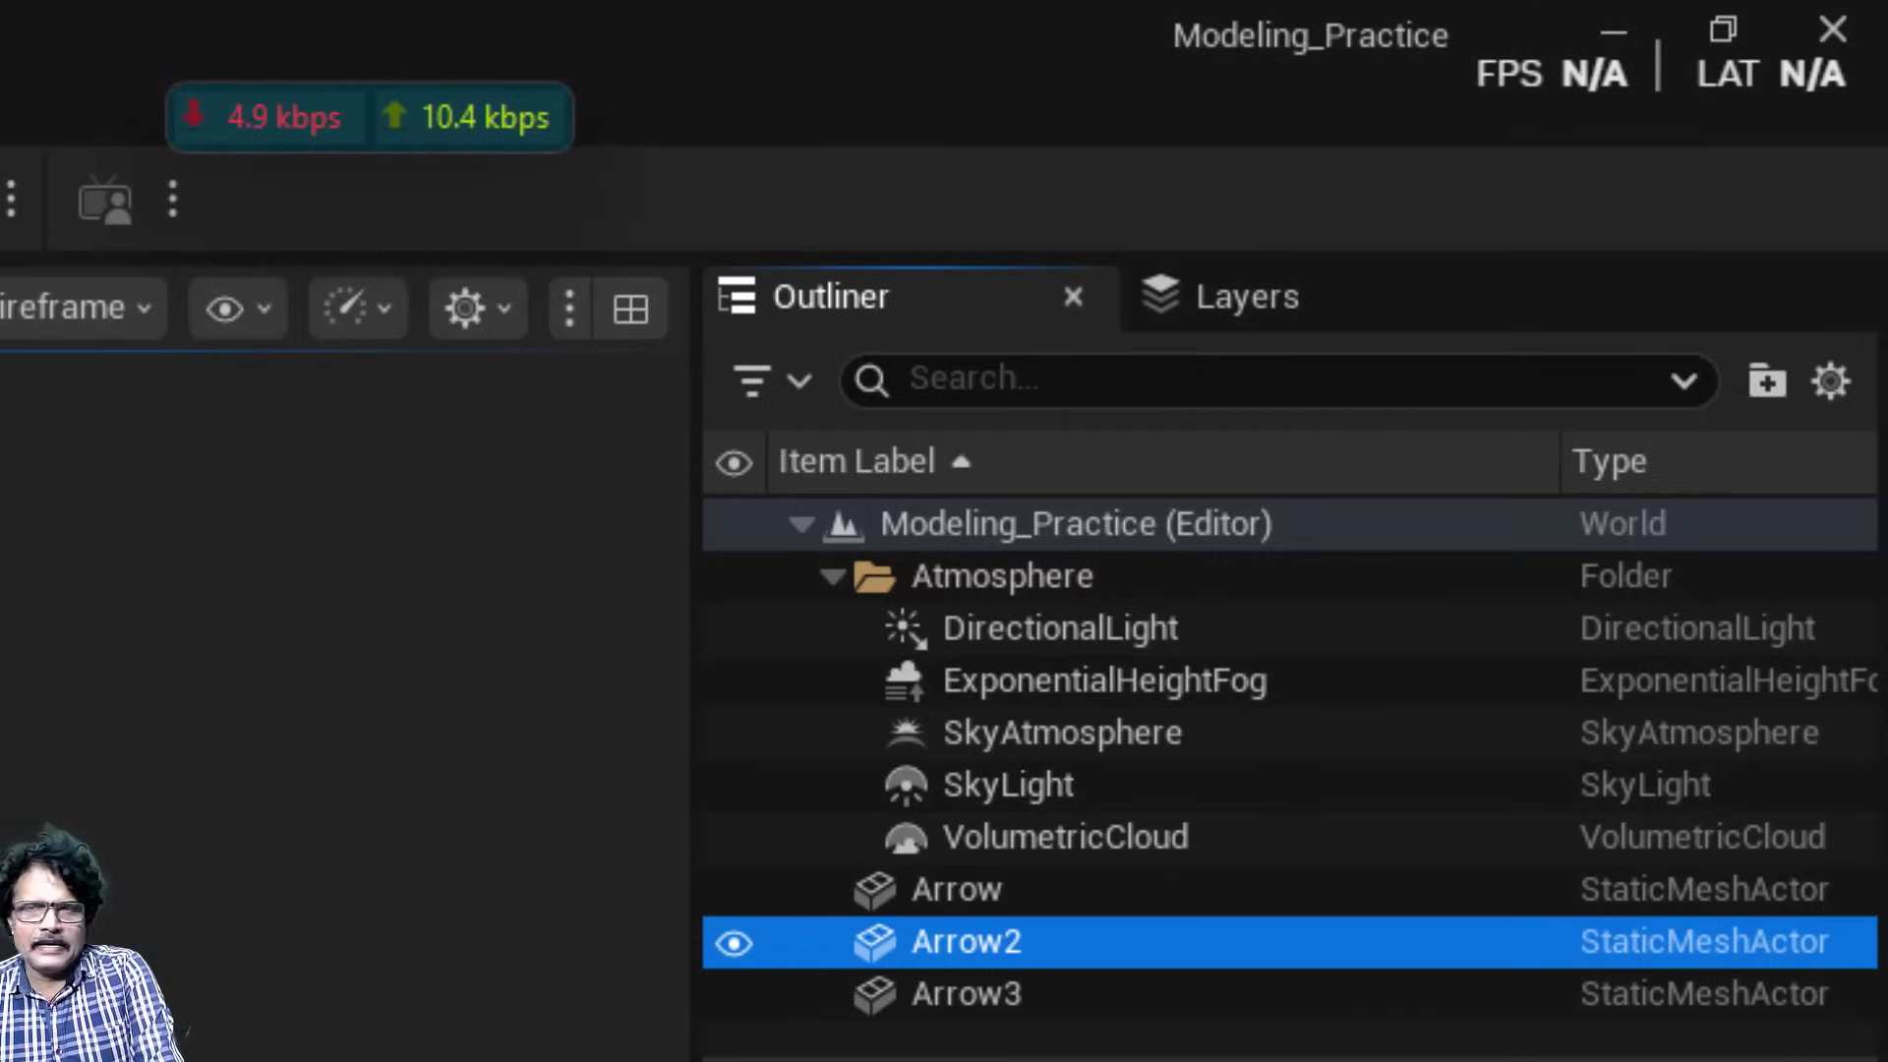
pyautogui.press('Delete')
pyautogui.click(1062, 942)
pyautogui.press('Delete')
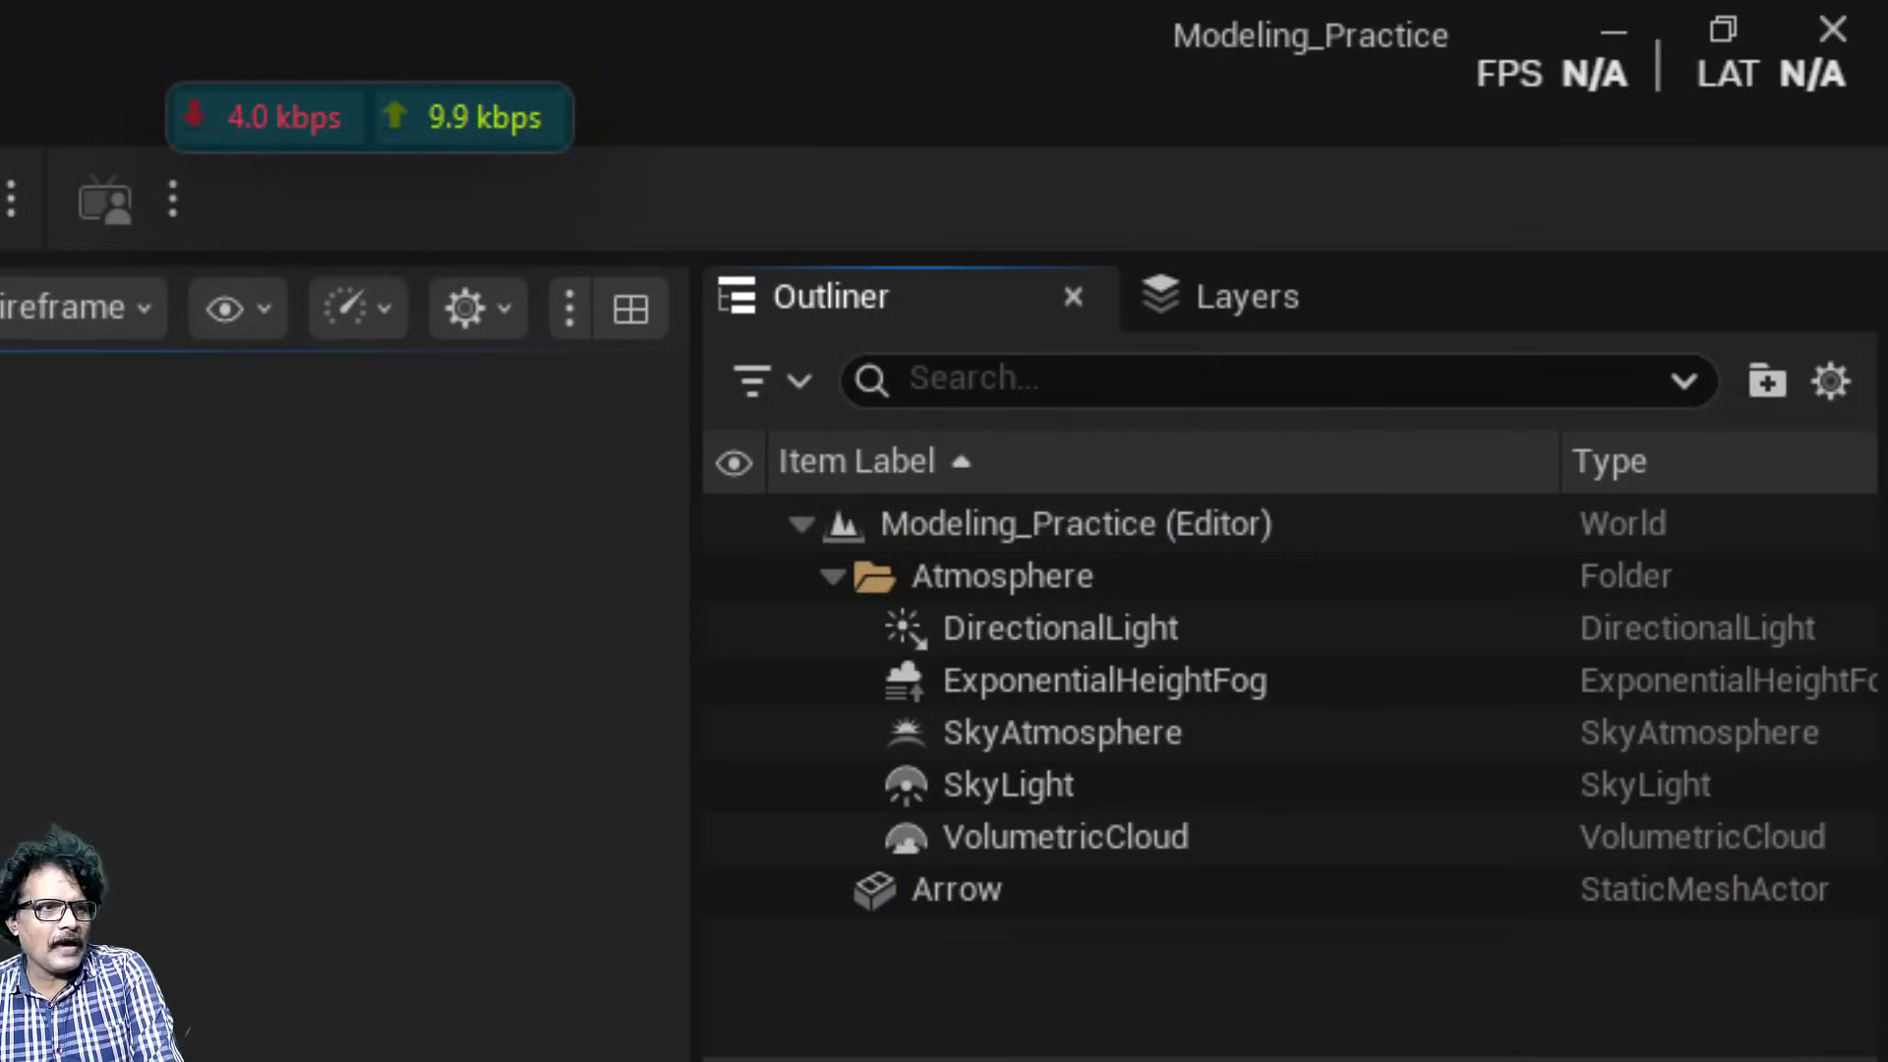
# Select the remaining Arrow and turn off Game View to show the viewport grid.
pyautogui.click(957, 890)
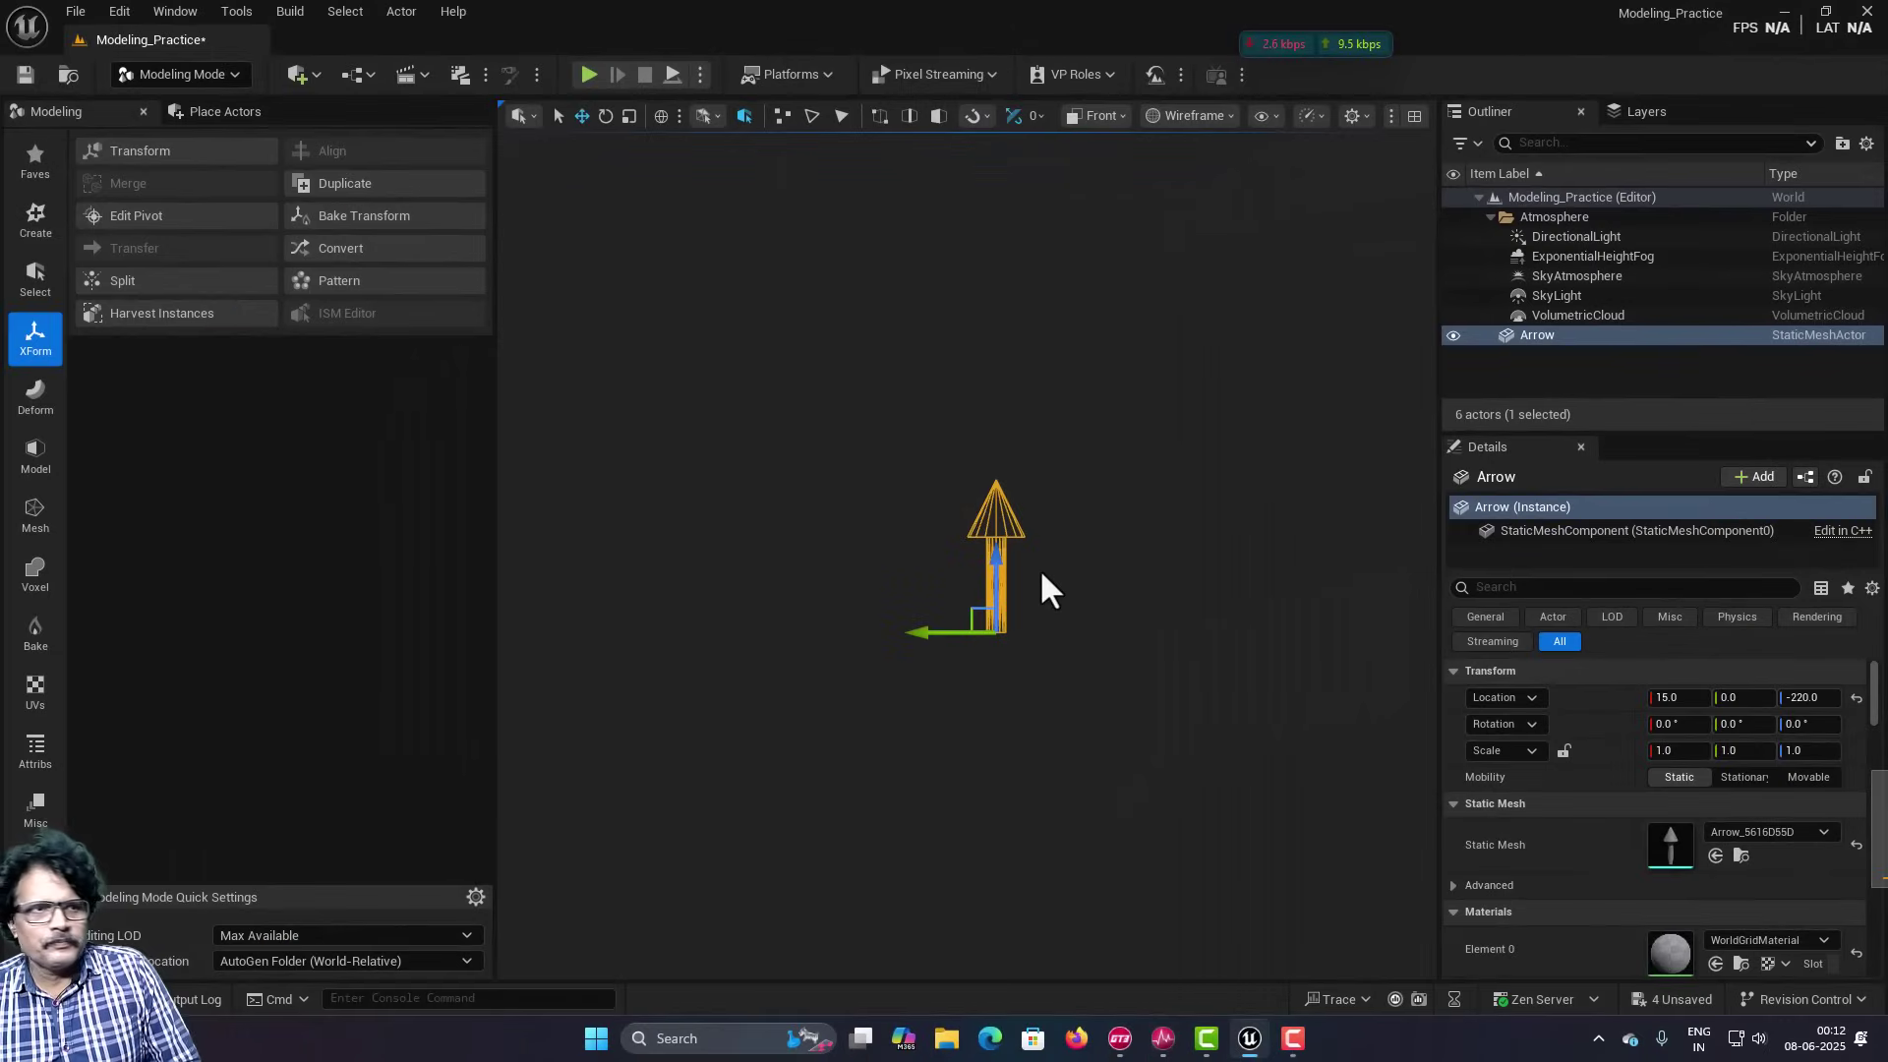
pyautogui.press('g')
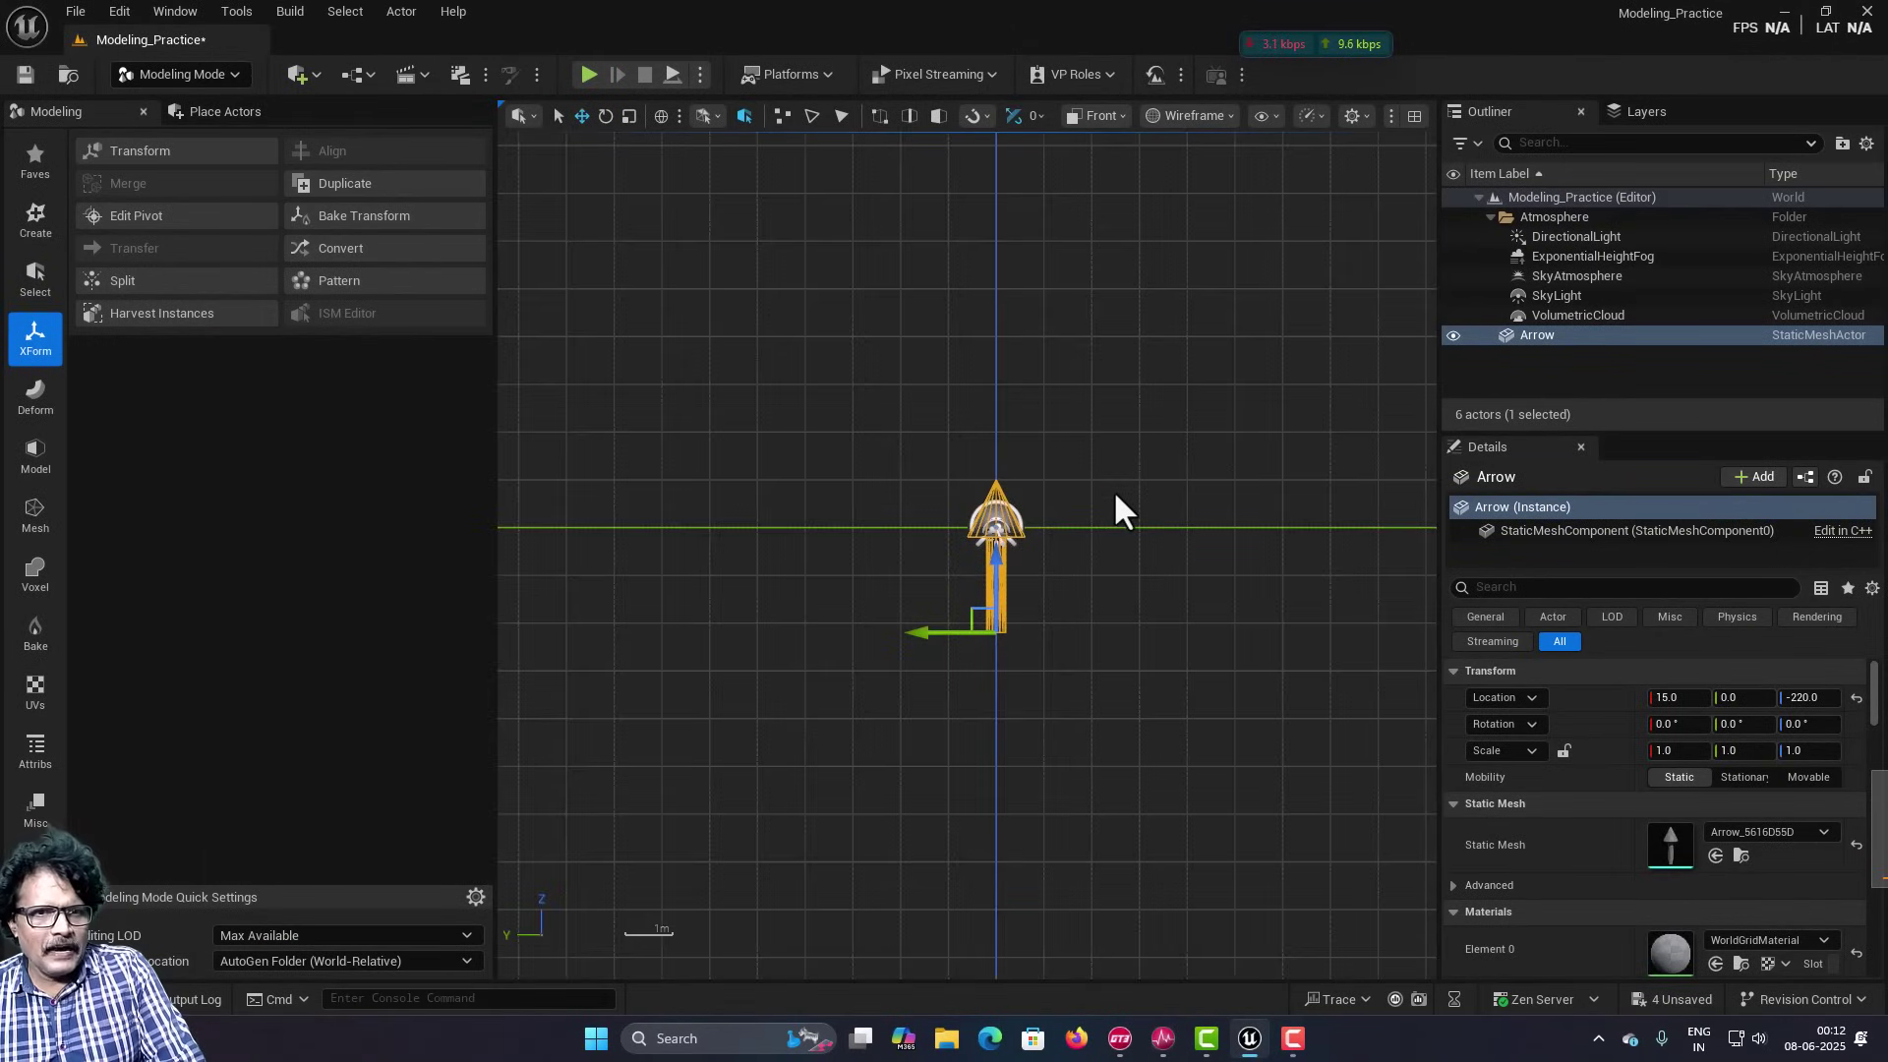
# Reset the arrow's location to the origin and duplicate it straight down along Z to -400.
pyautogui.click(1857, 699)
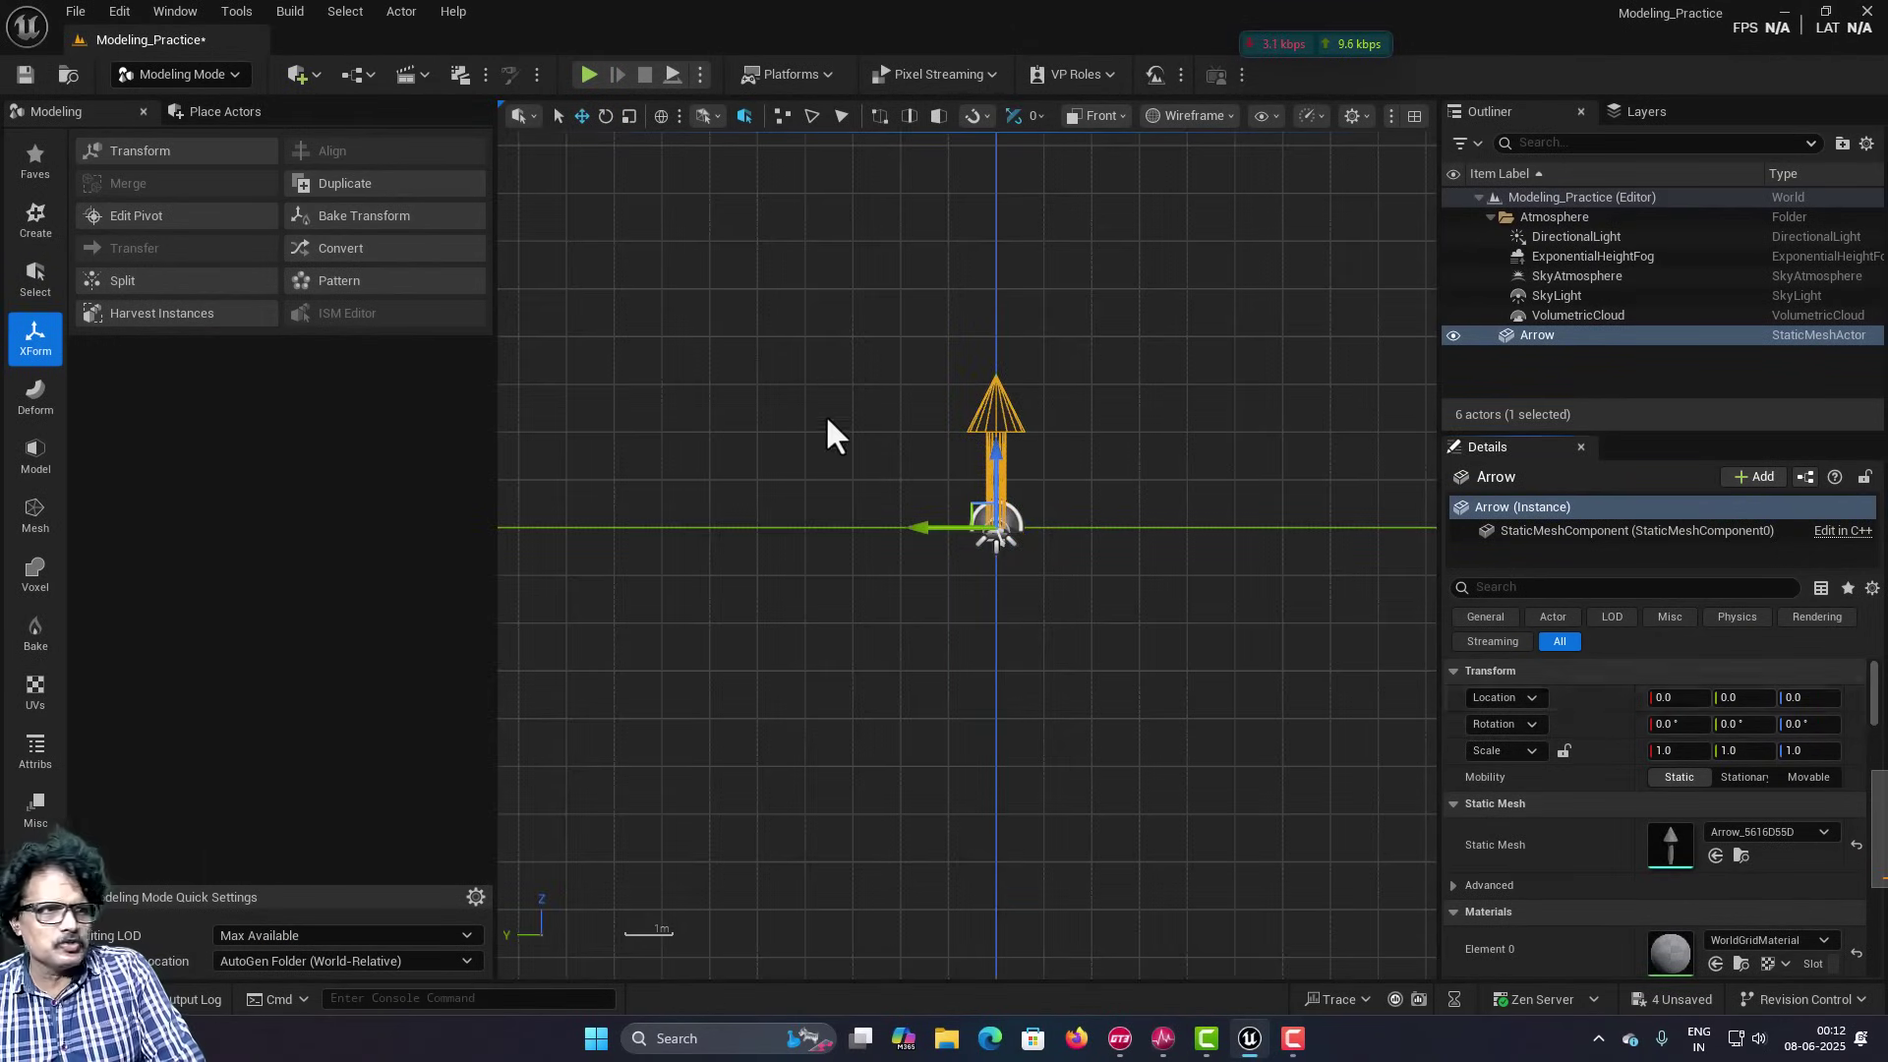
pyautogui.scroll(3, 974, 590)
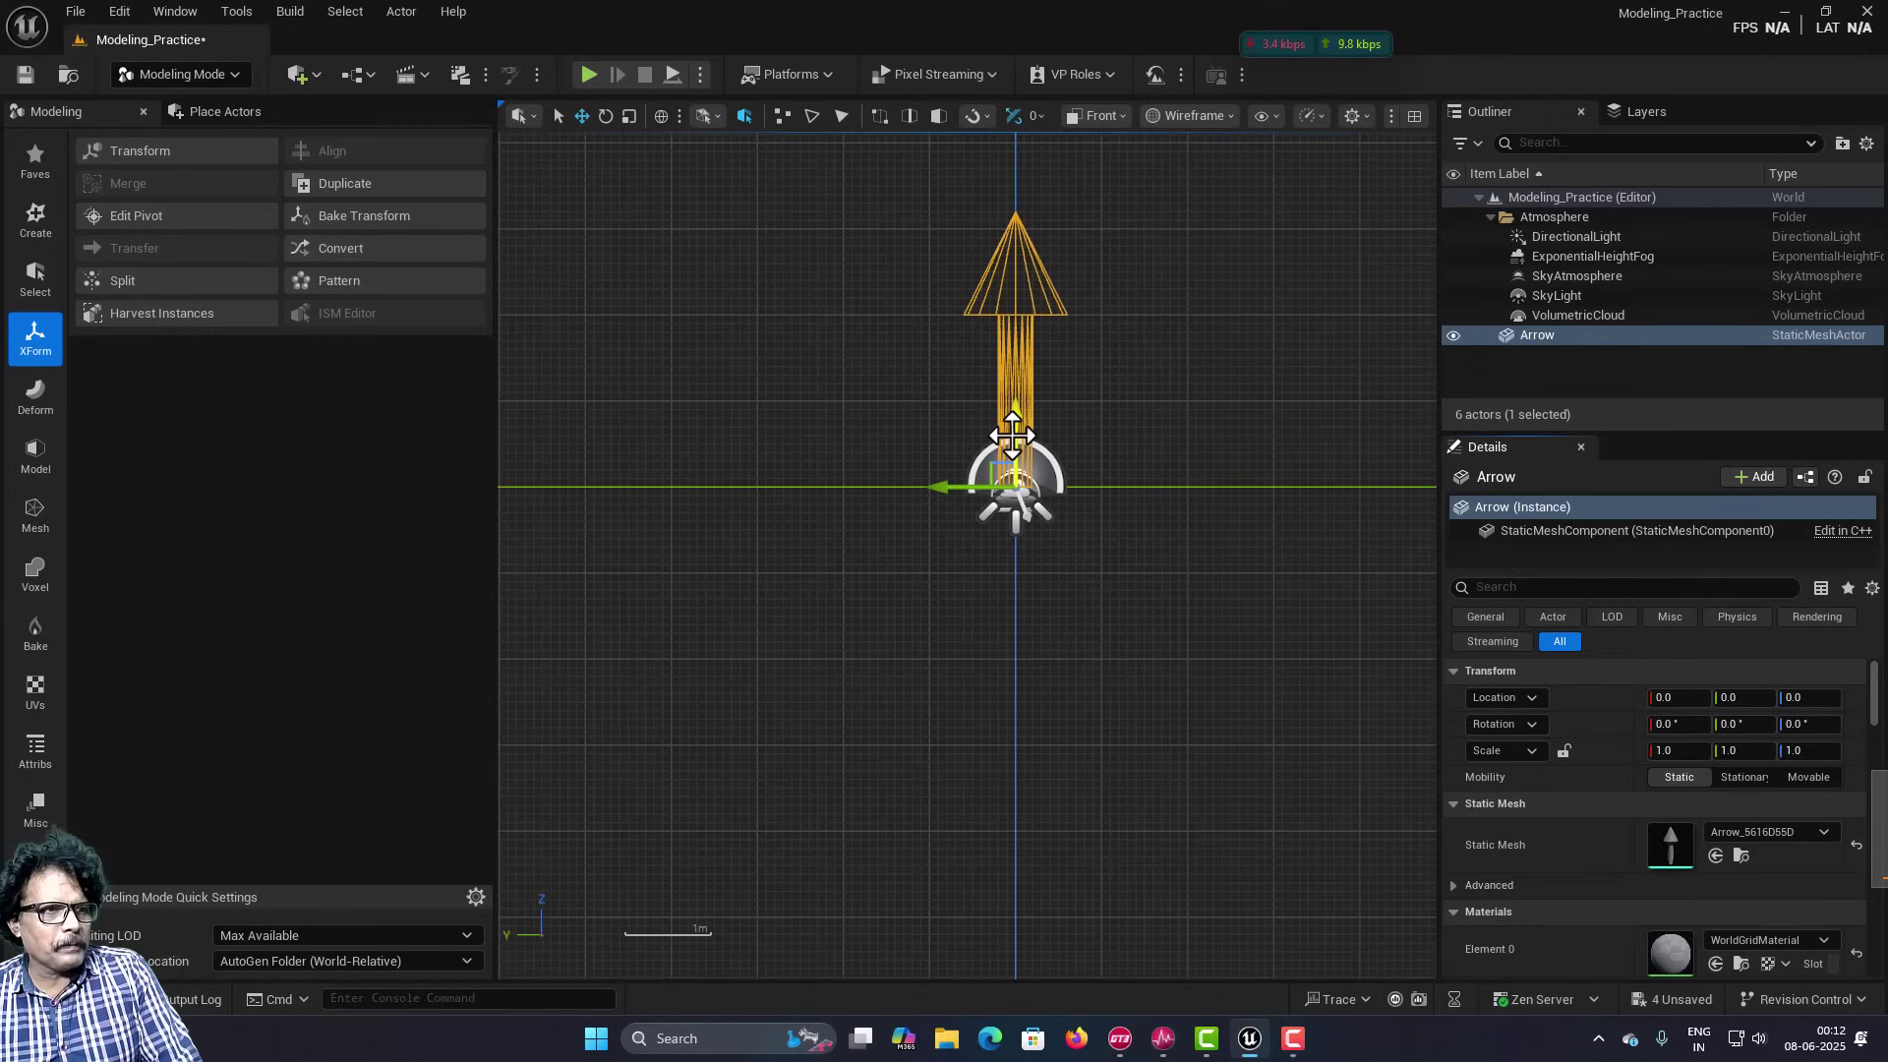
pyautogui.keyDown('alt'); pyautogui.moveTo(1013, 435); pyautogui.dragTo(1013, 698); pyautogui.keyUp('alt')
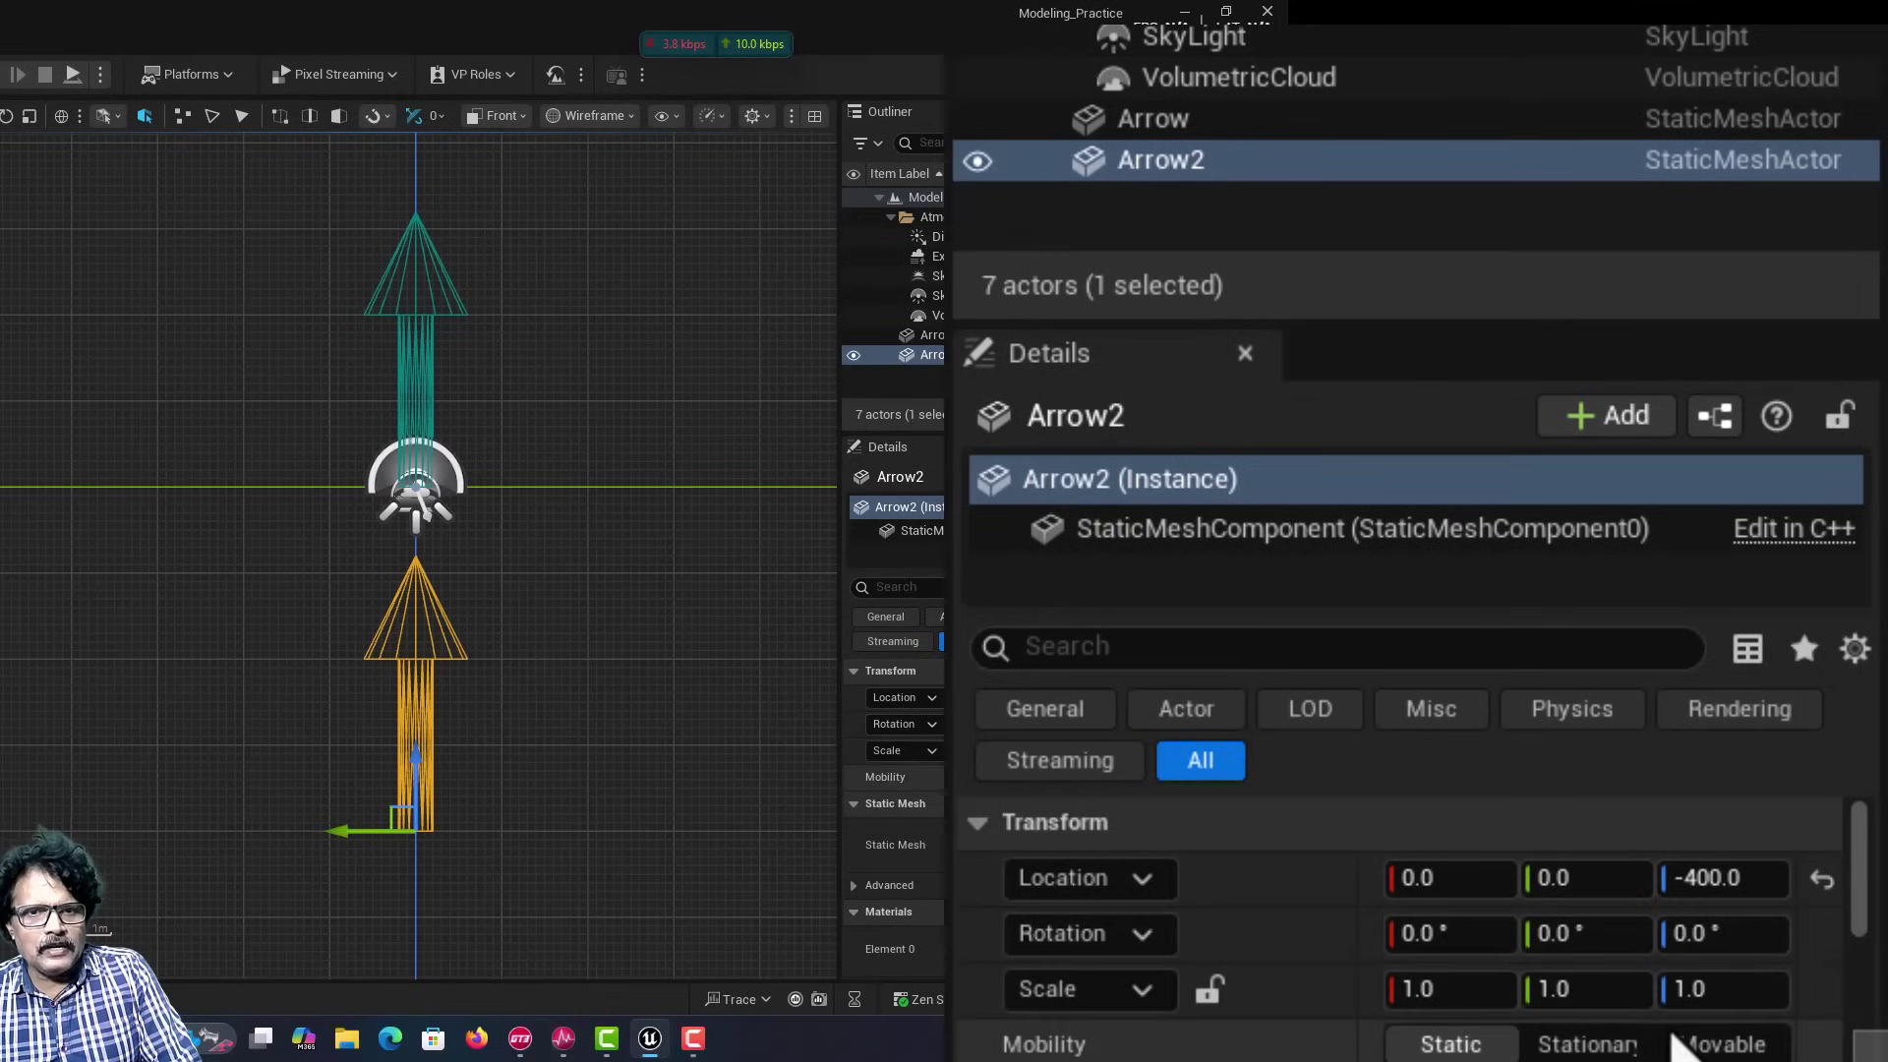
# Rotate the duplicated arrow 180° about X and move it up along Z to 0.
pyautogui.click(1438, 934)
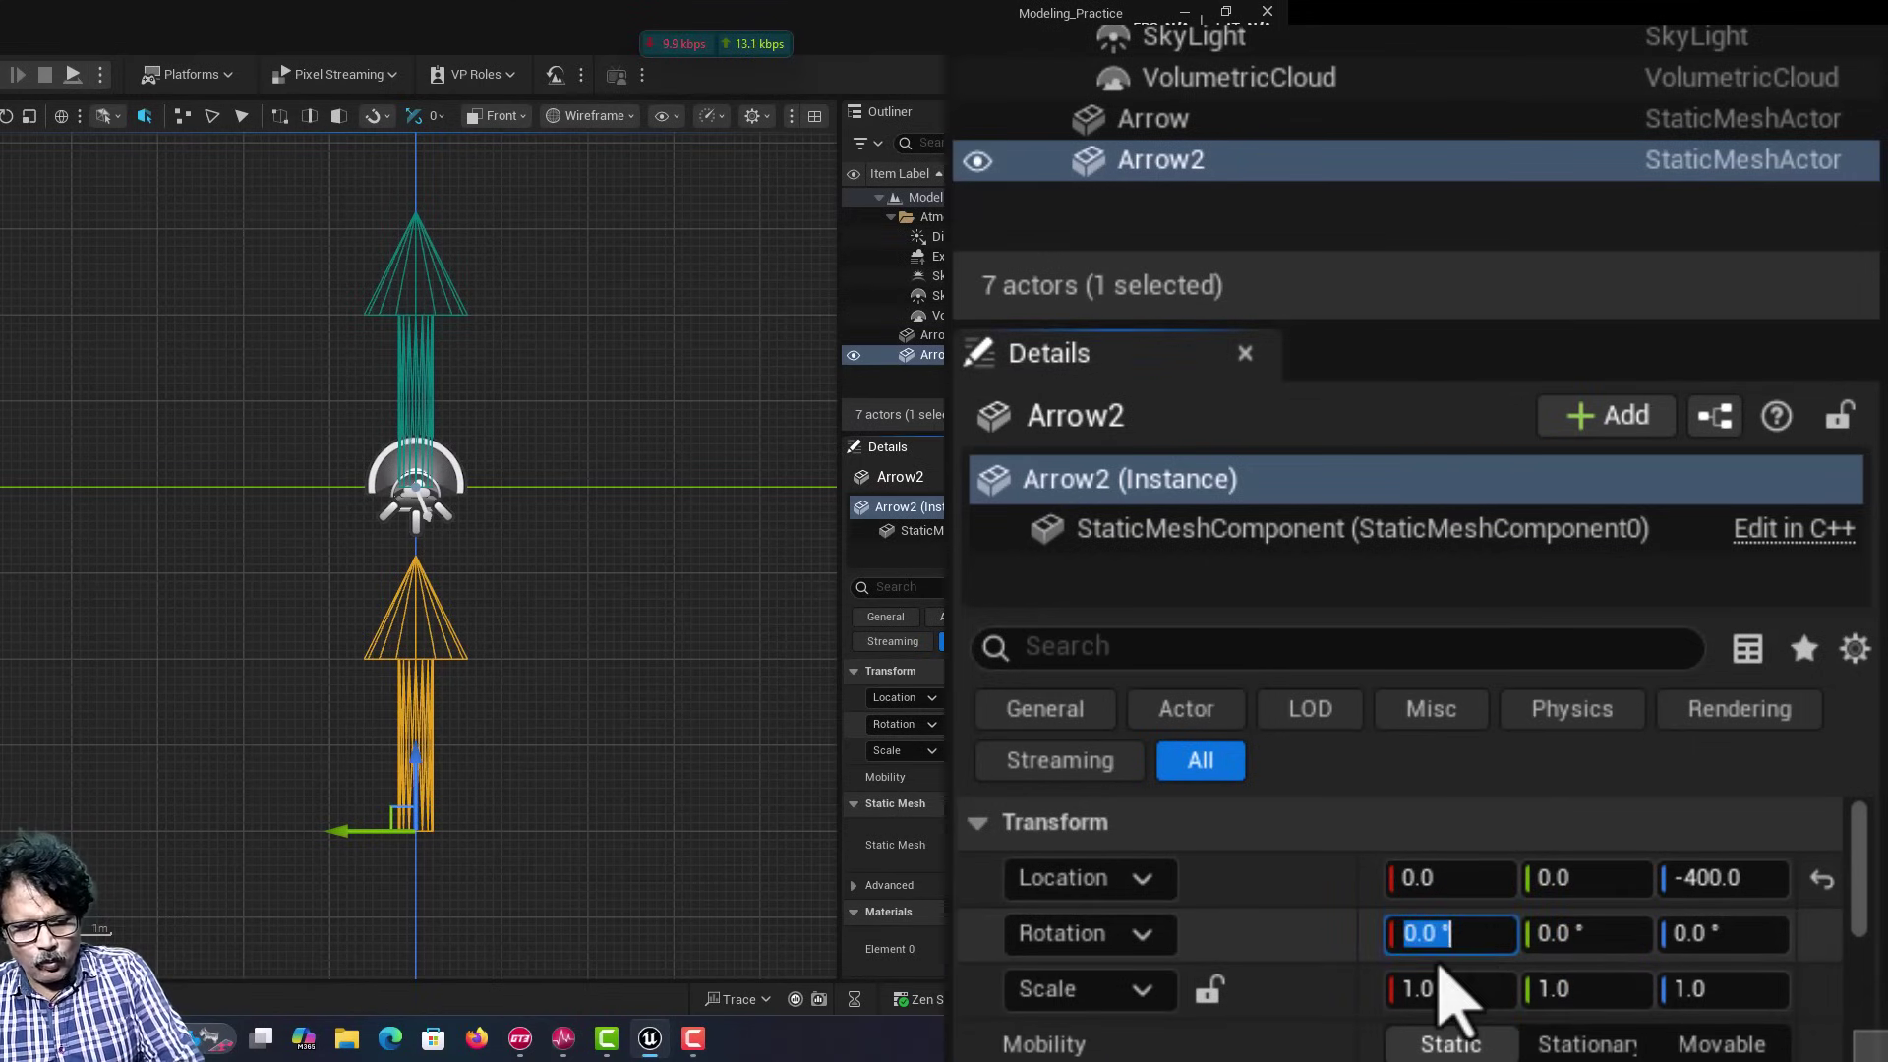
pyautogui.write('180')
pyautogui.press('Return')
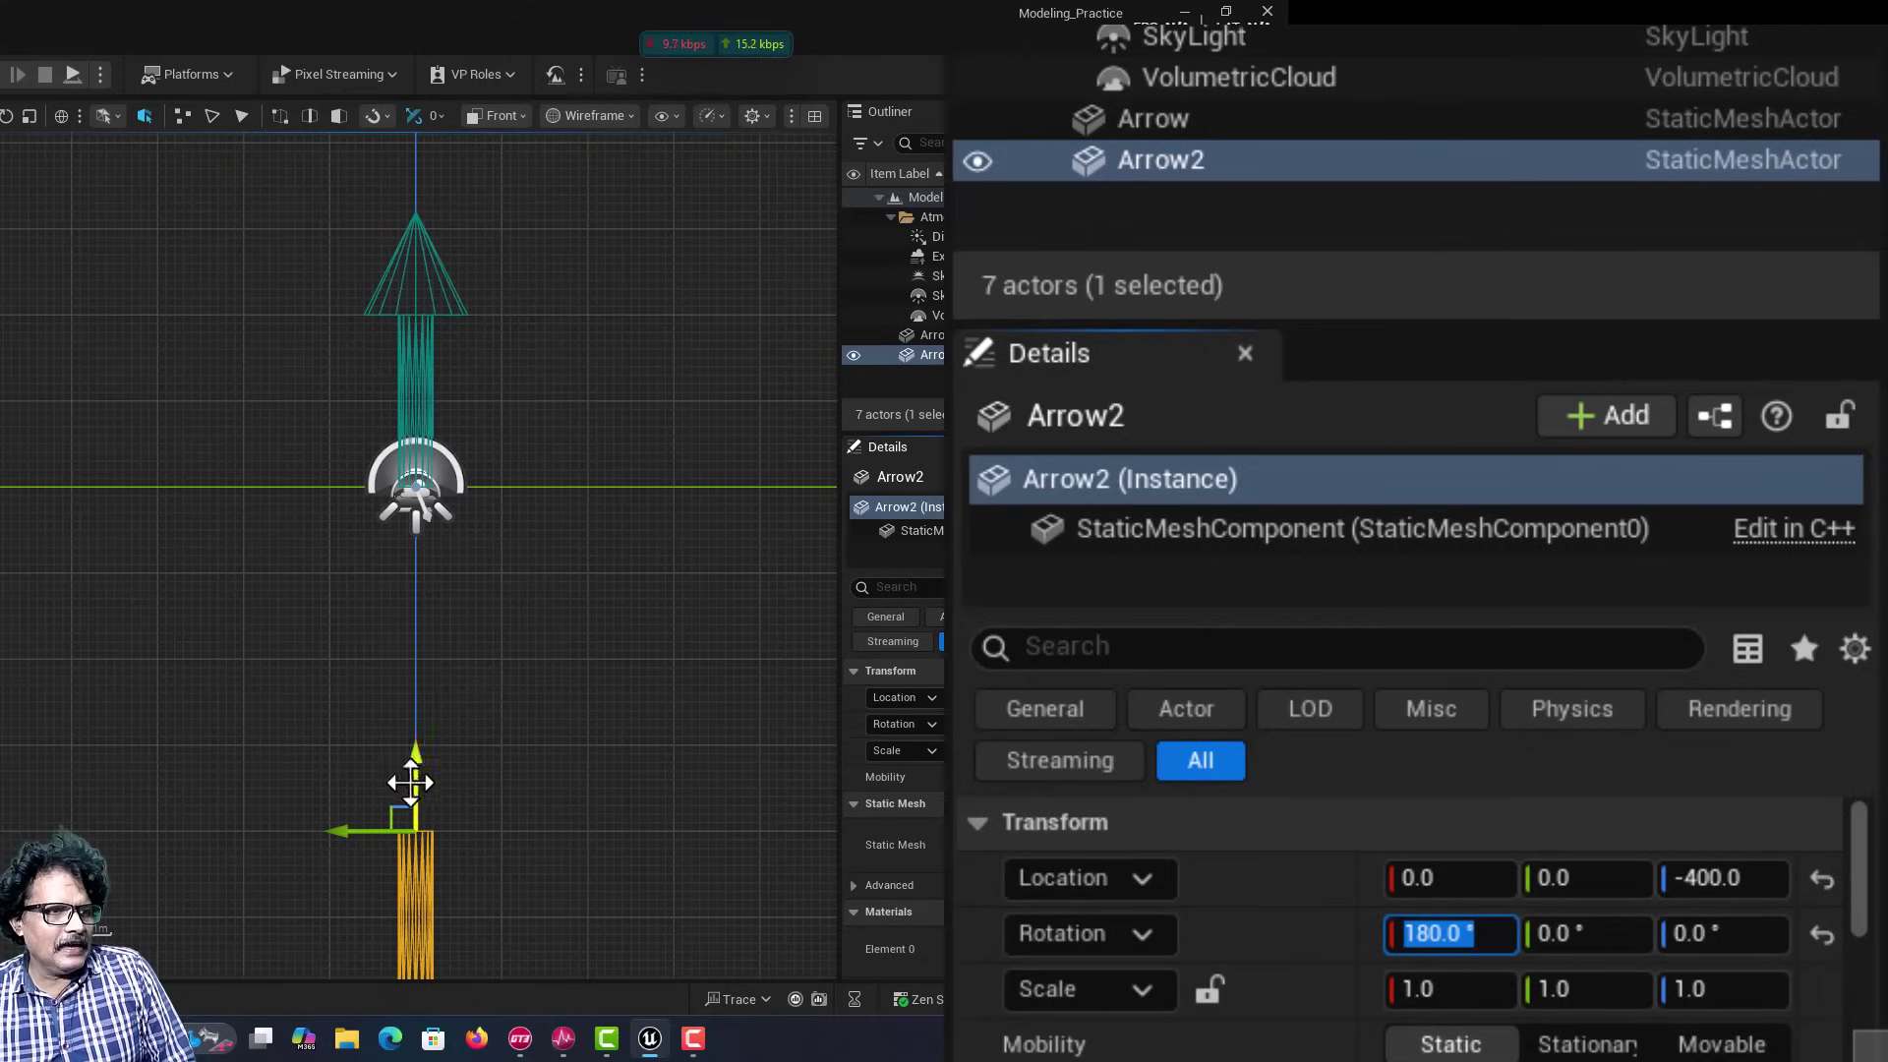
pyautogui.moveTo(417, 768); pyautogui.dragTo(449, 504)
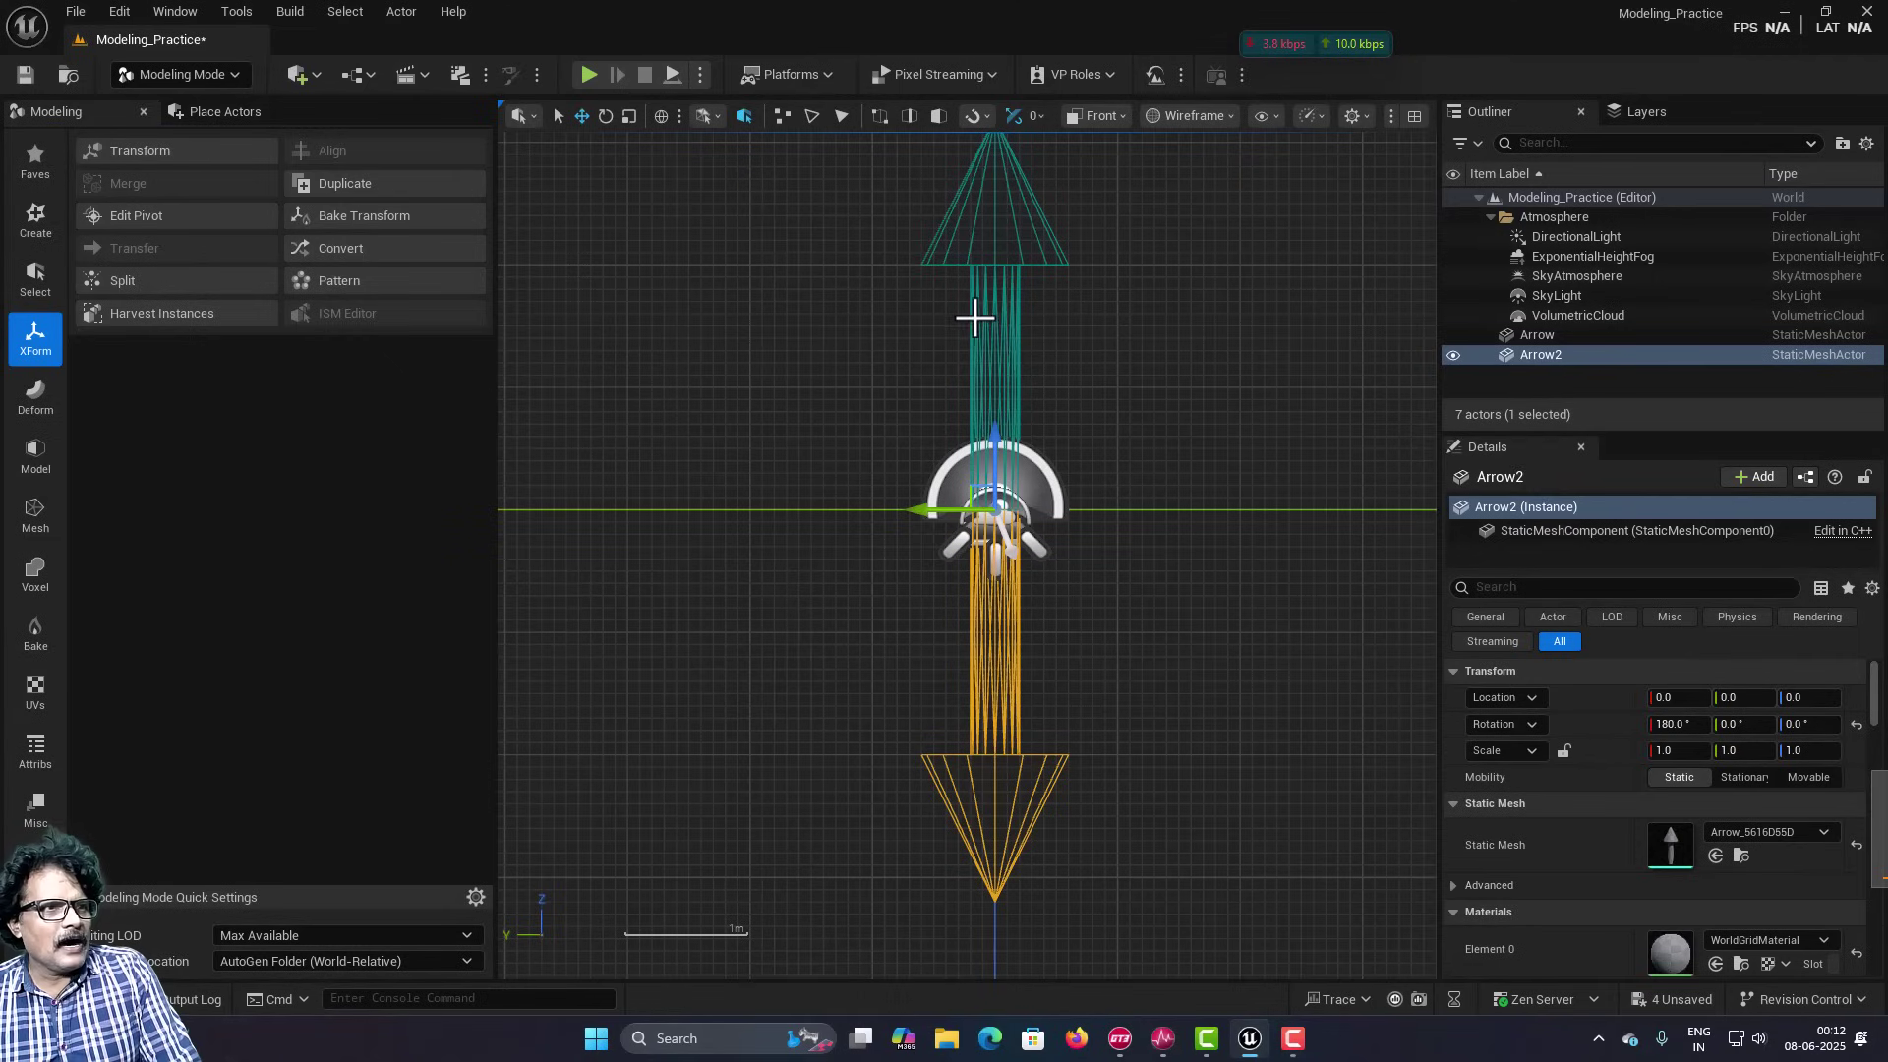
# Align both arrows on X, Y and Z with the align type set to Pivots.
pyautogui.click(404, 292)
pyautogui.keyDown('ctrl'); pyautogui.click(994, 644); pyautogui.keyUp('ctrl')
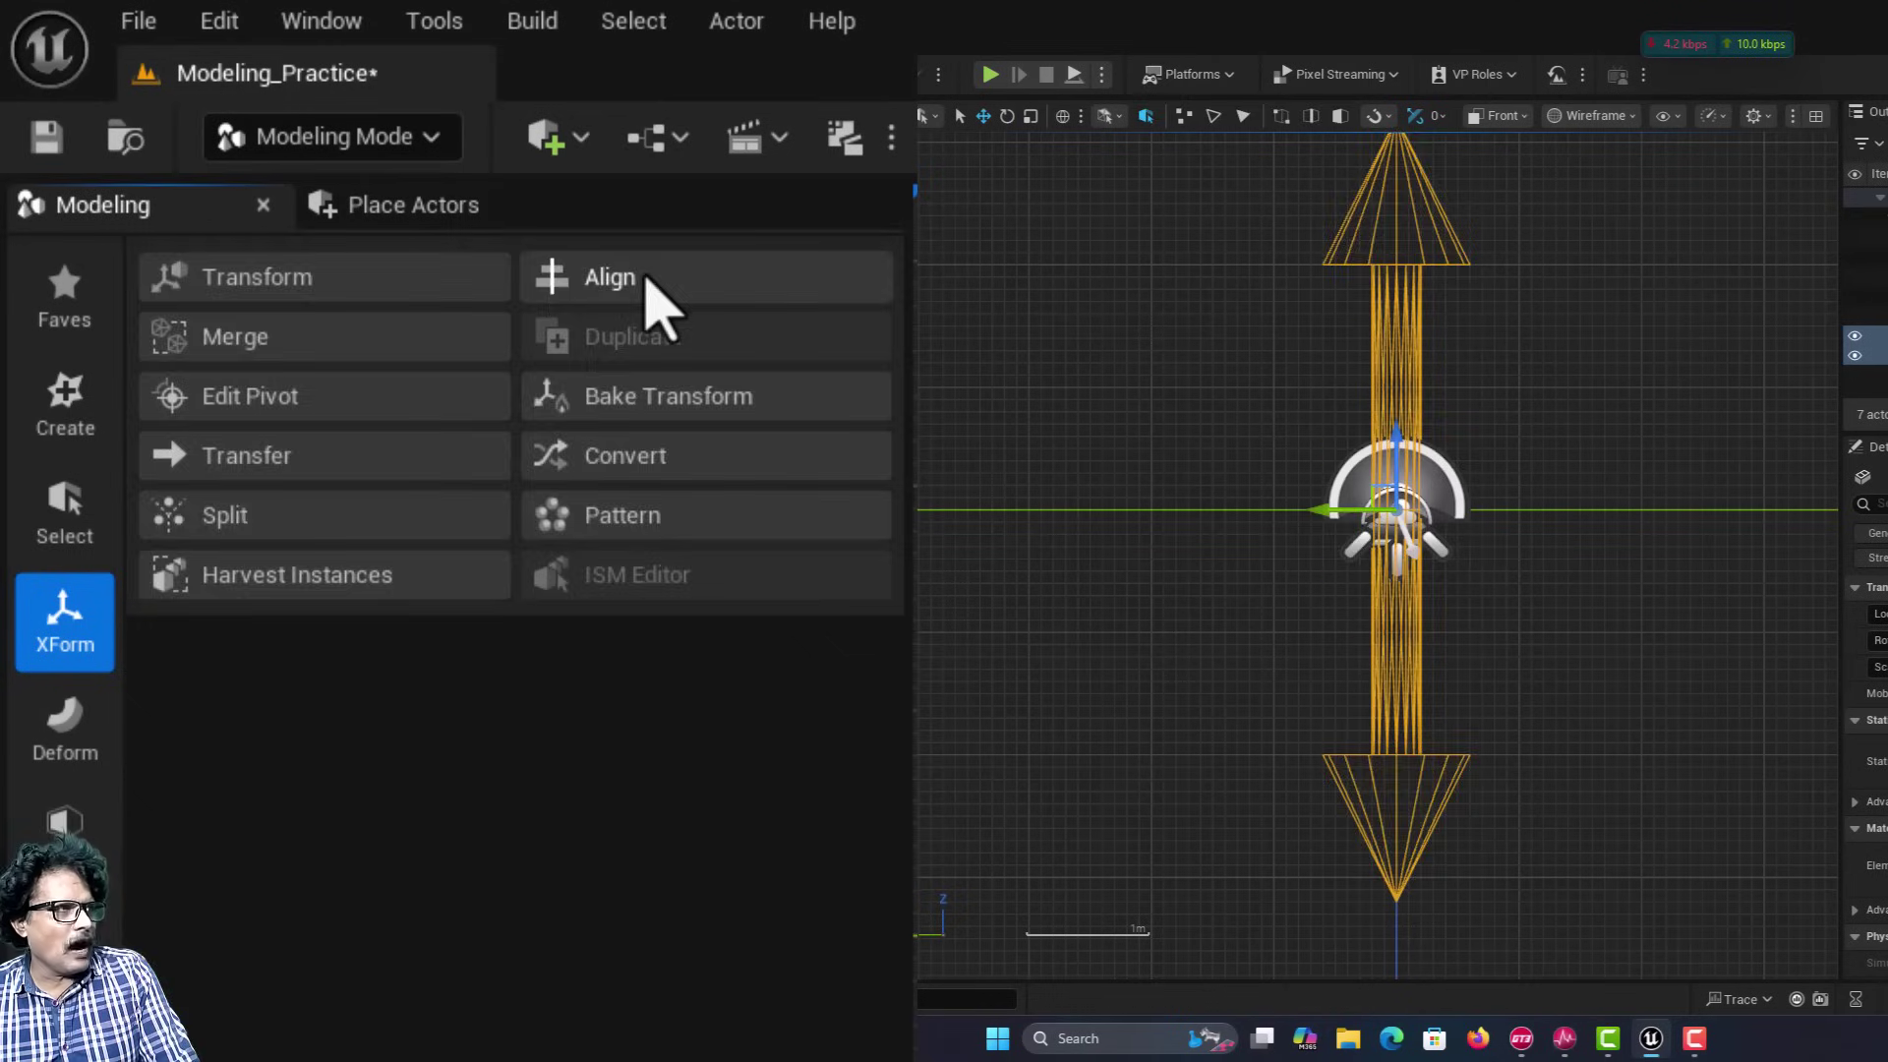
pyautogui.click(629, 281)
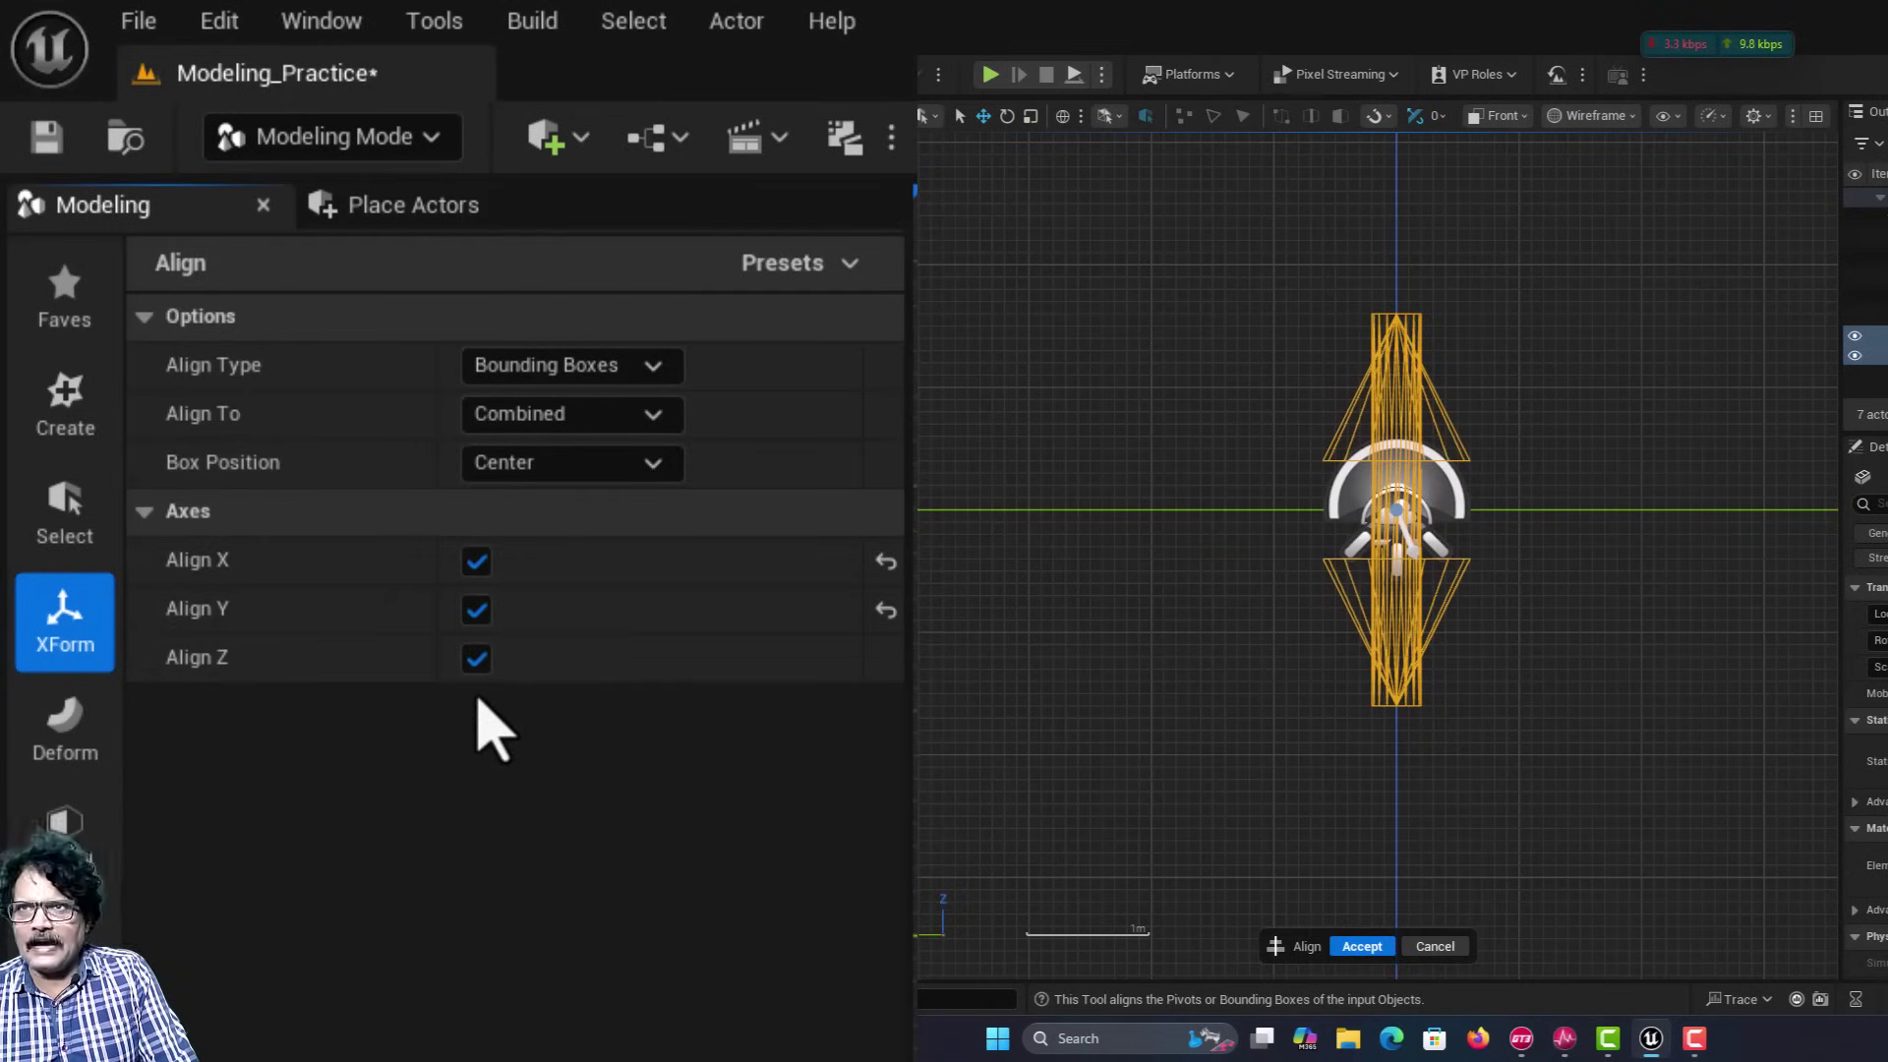
pyautogui.click(586, 371)
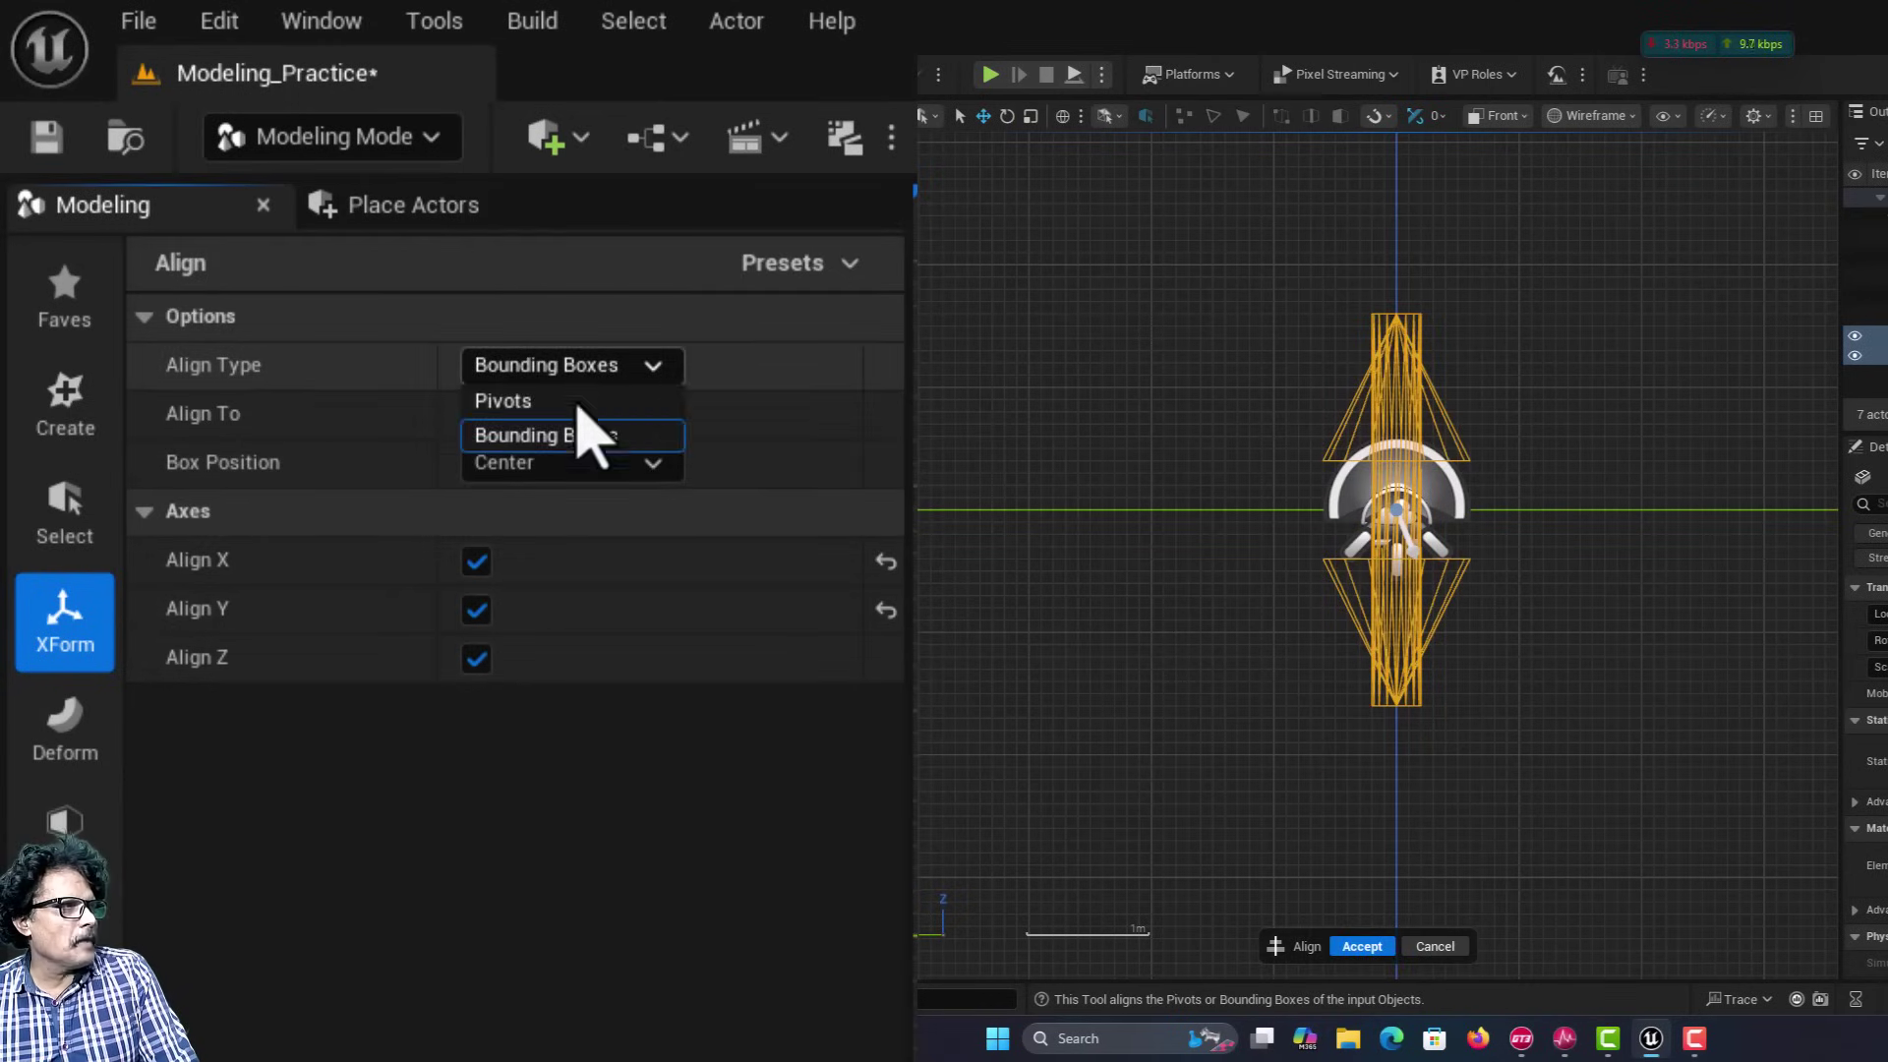
pyautogui.click(578, 401)
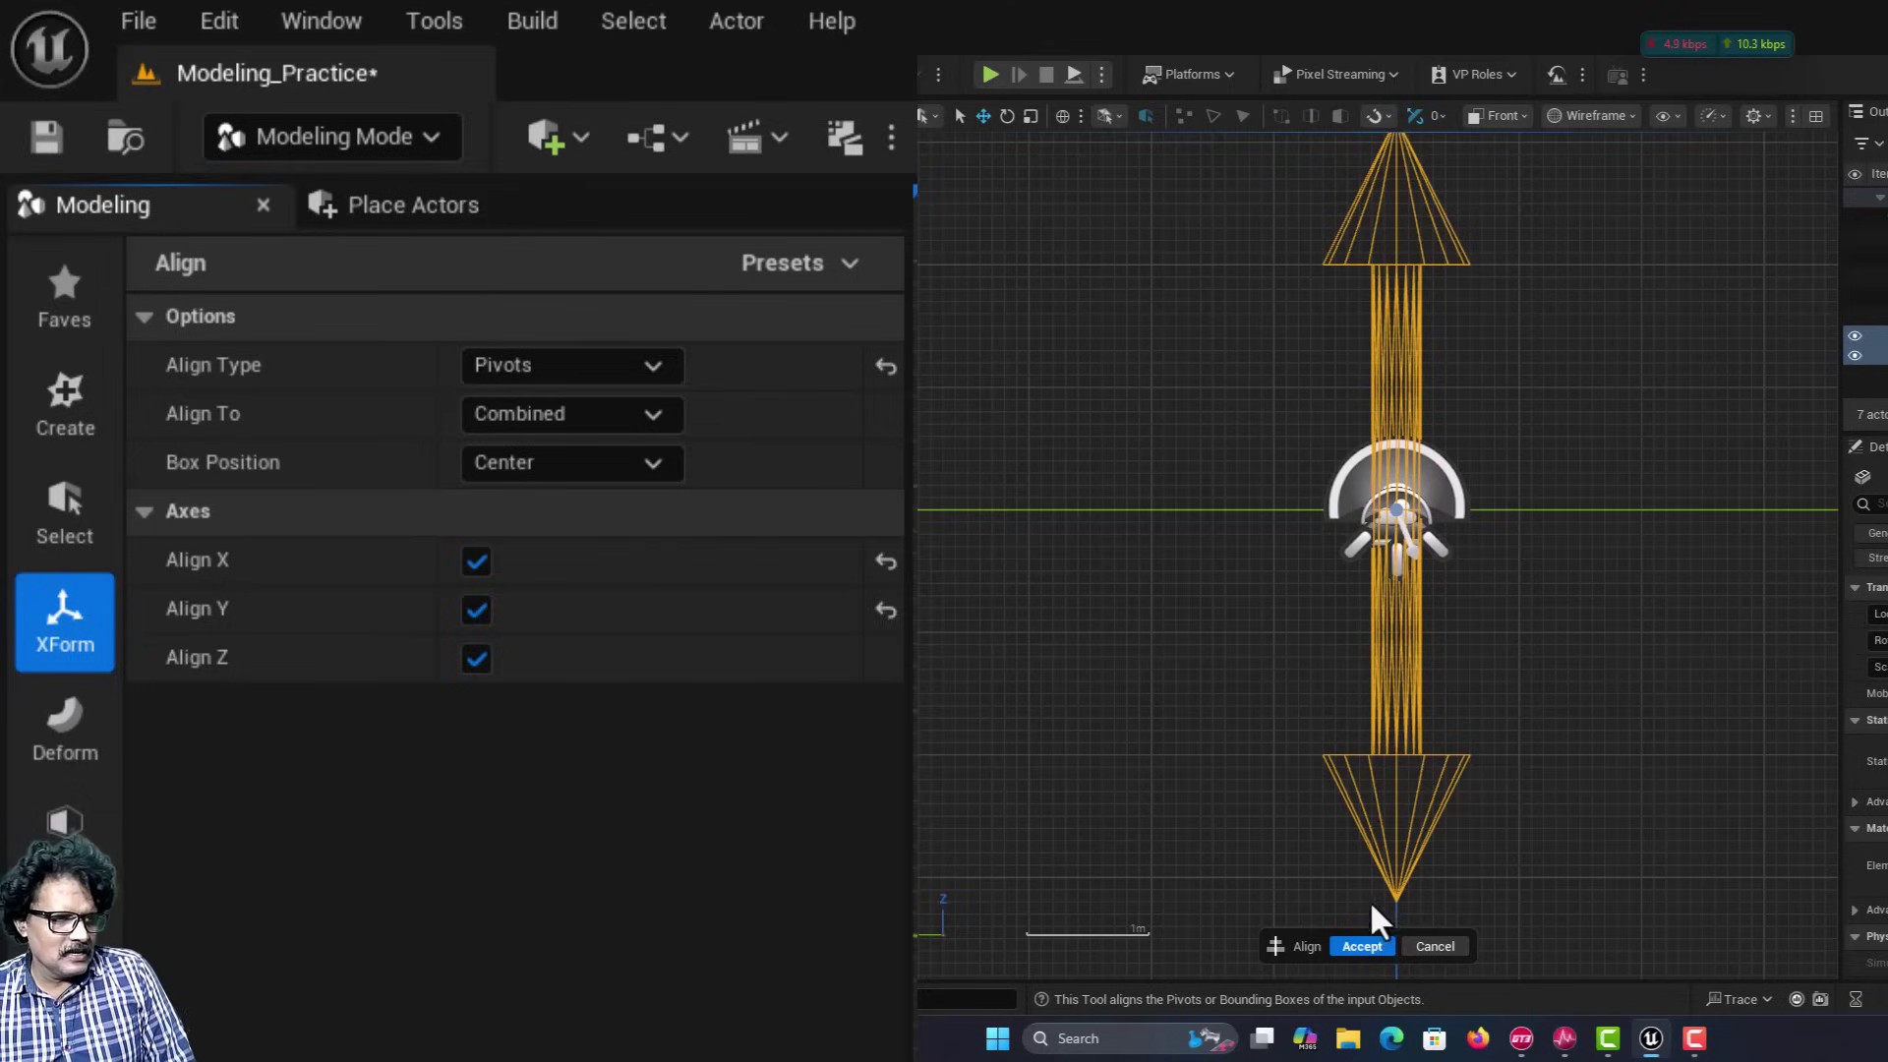
pyautogui.click(1364, 945)
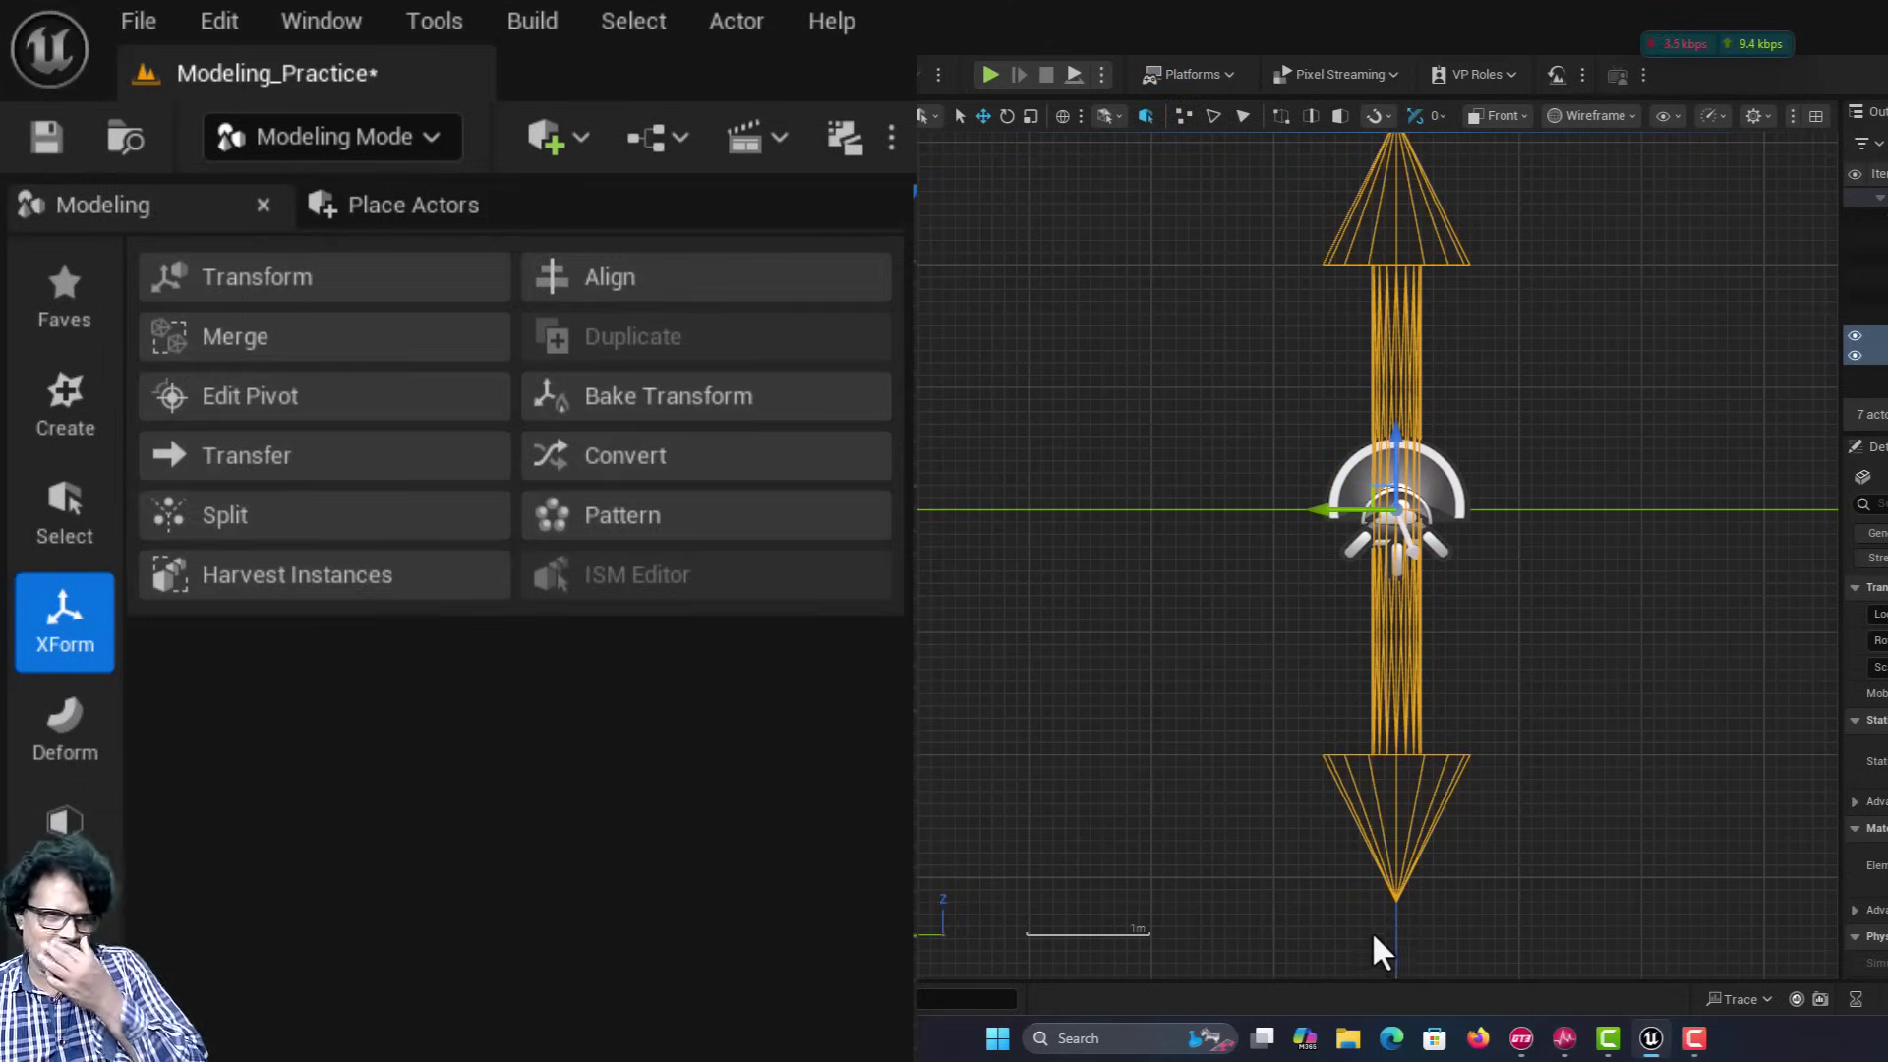
# Switch the viewport from the front view to the perspective view.
pyautogui.click(1497, 115)
pyautogui.click(1514, 191)
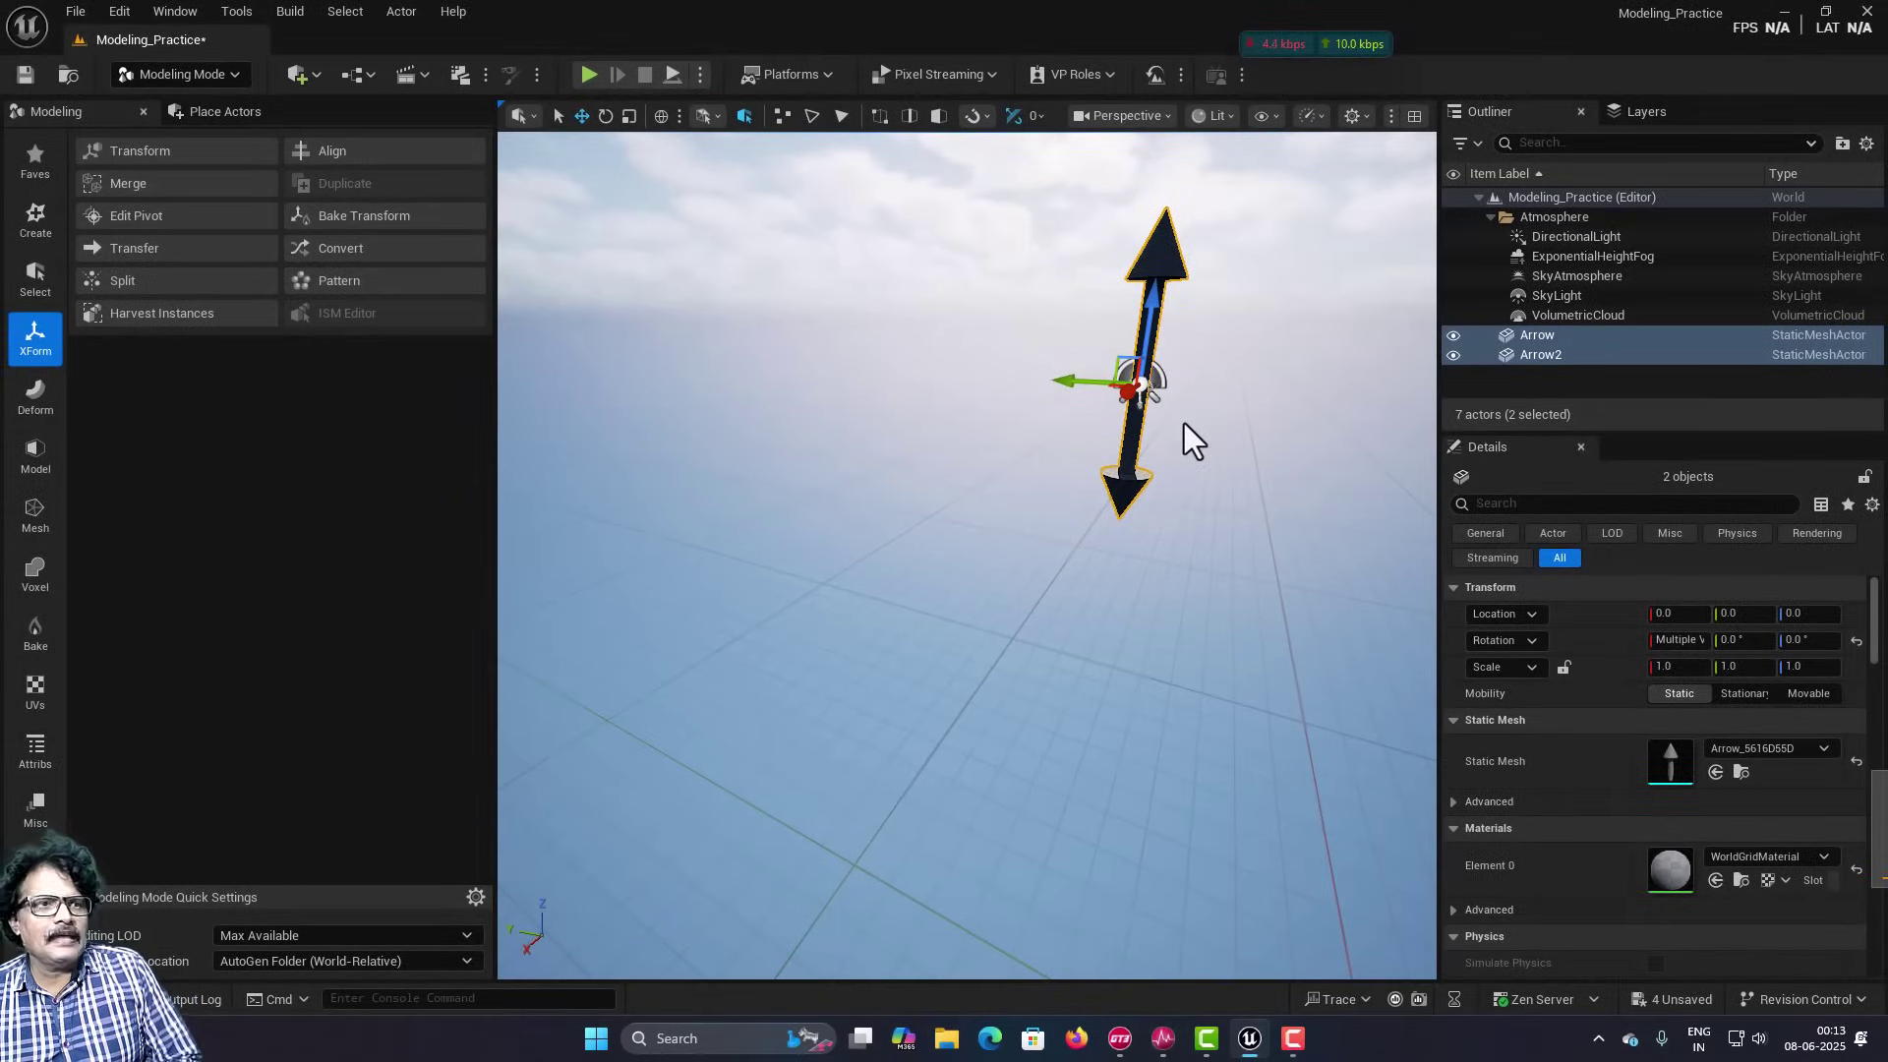
pyautogui.scroll(2, 1180, 429)
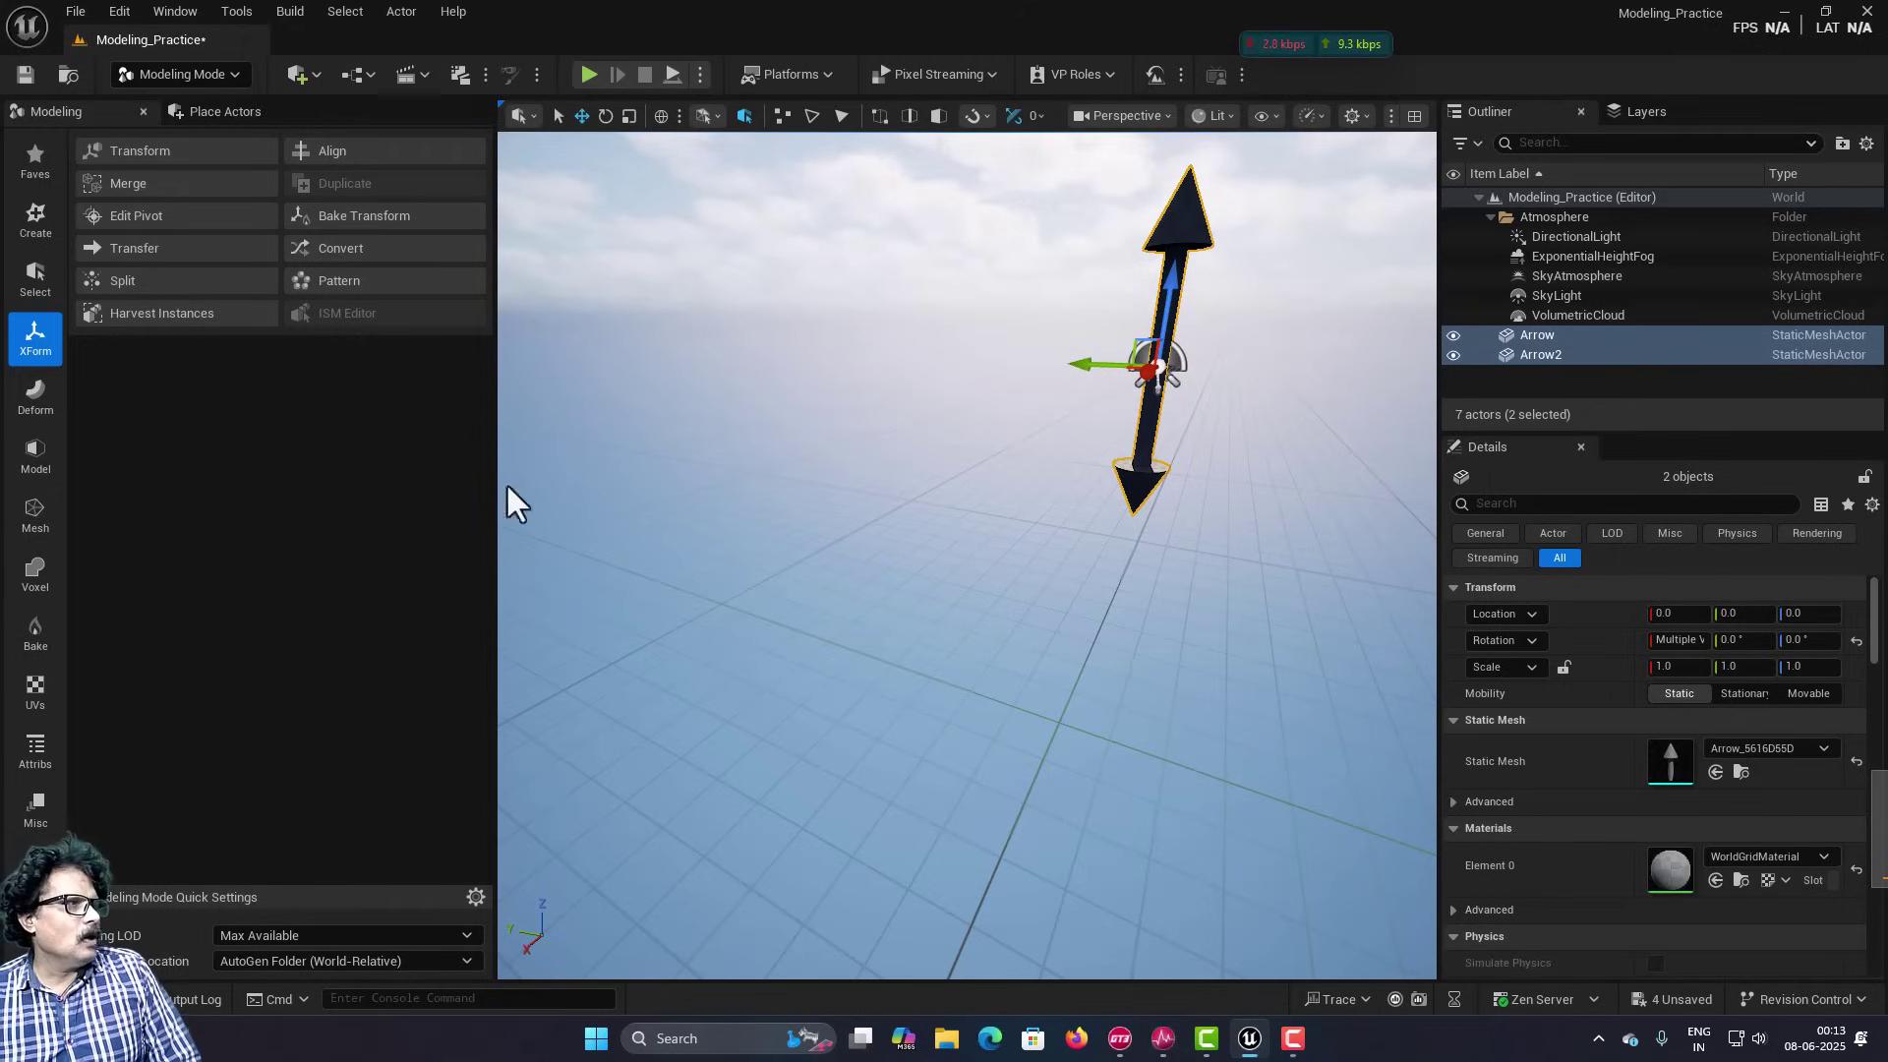
# Select Arrow and Arrow2 one at a time to check them as separate actors.
pyautogui.click(32, 220)
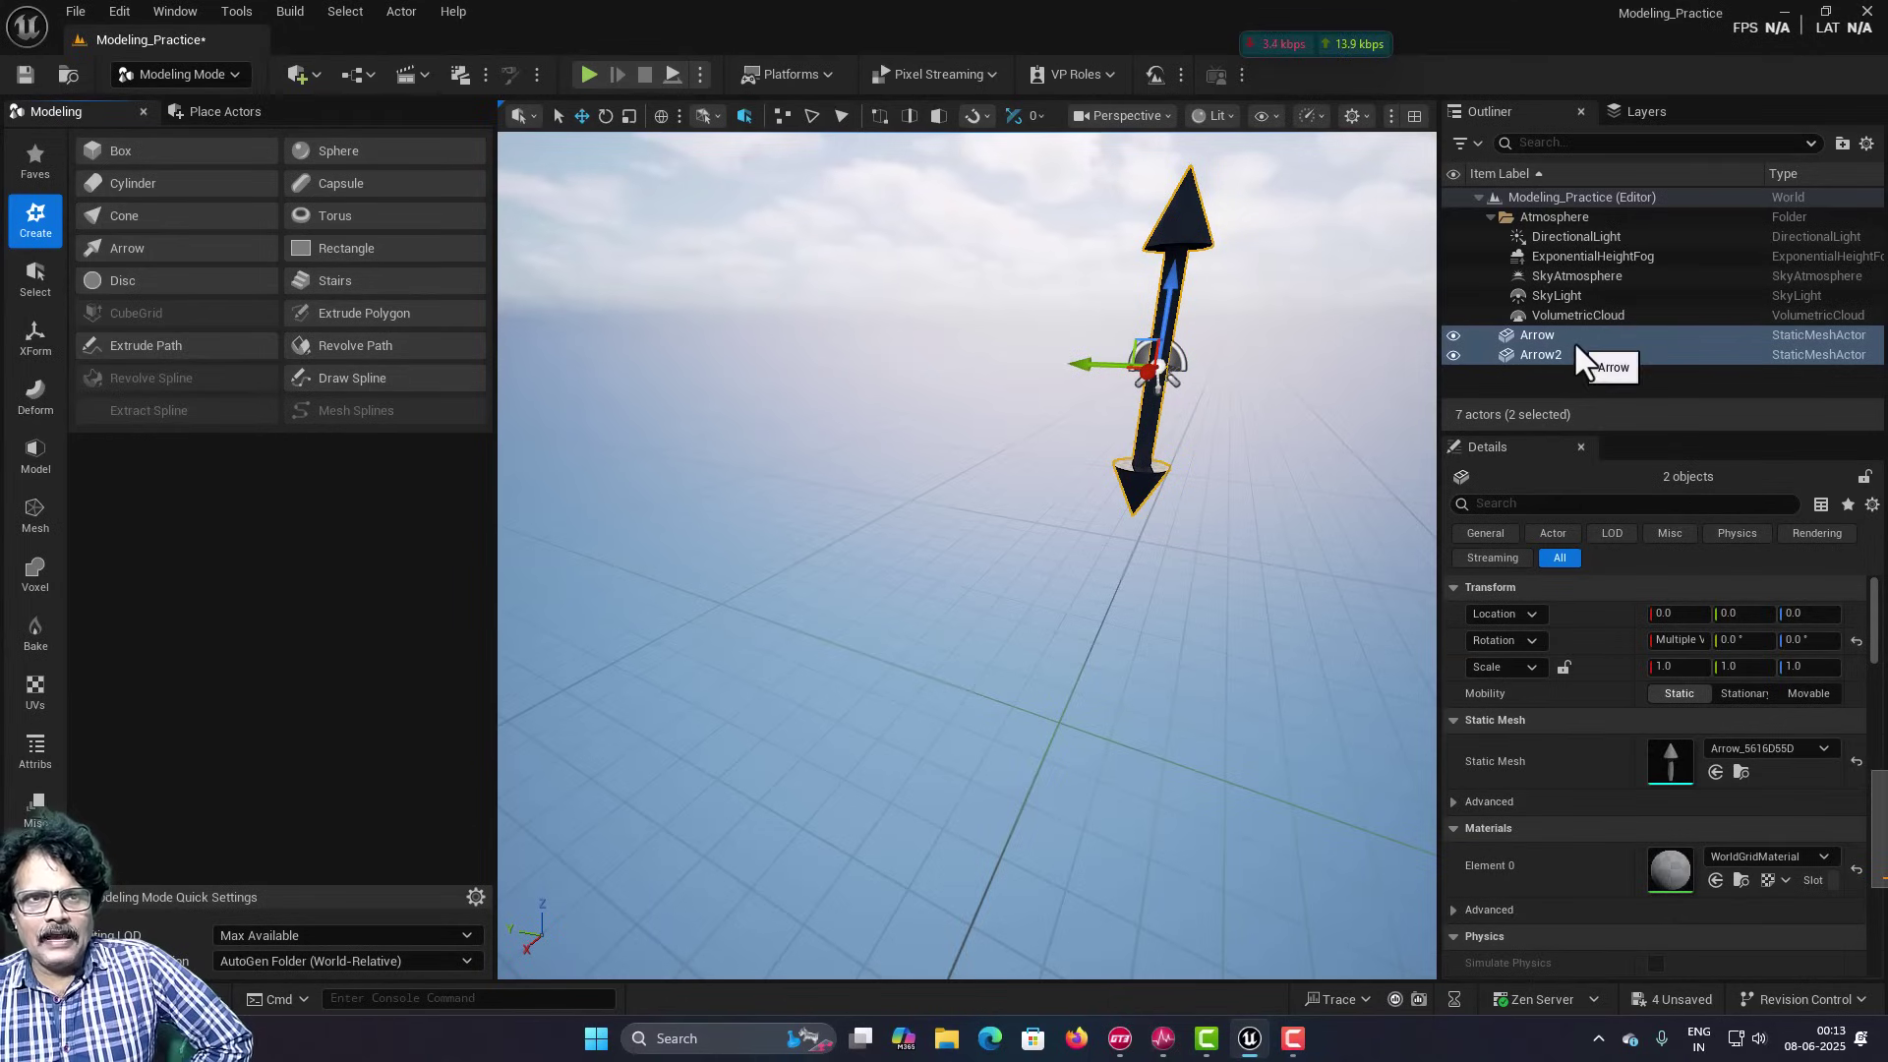
pyautogui.click(1576, 350)
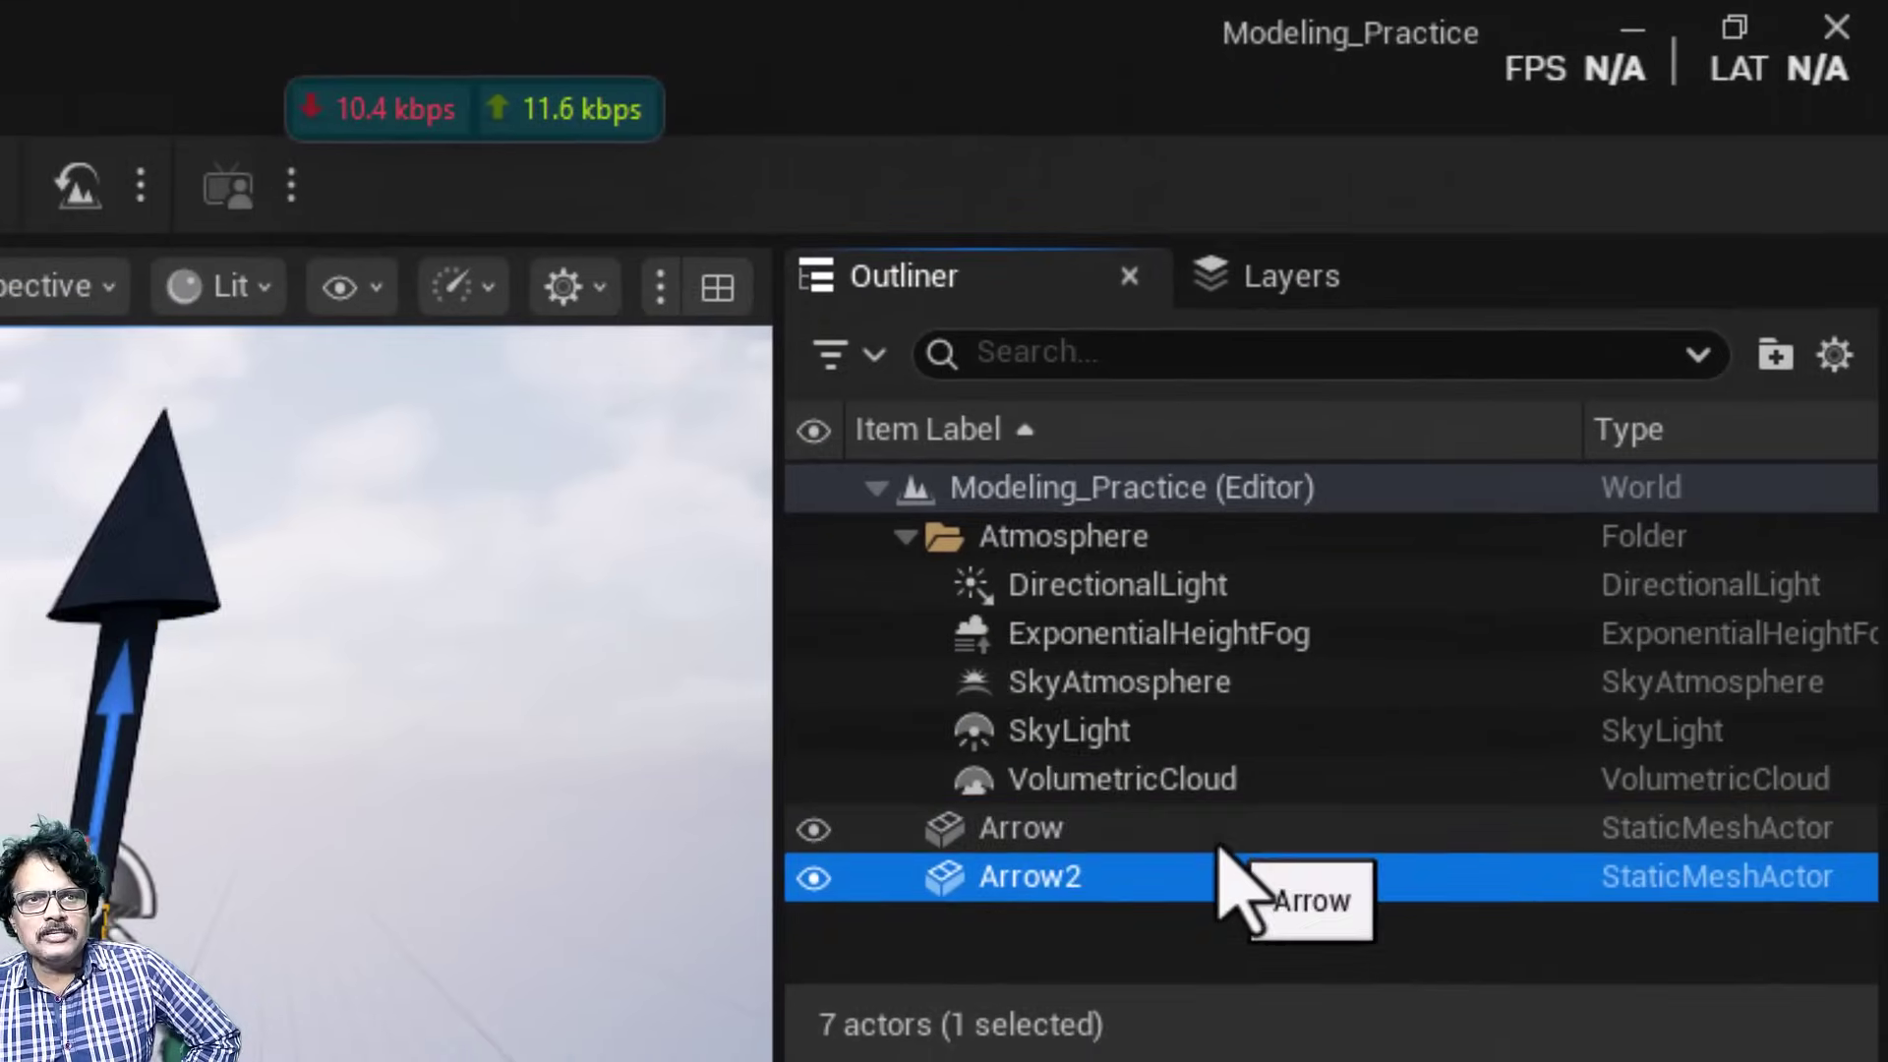
pyautogui.click(1603, 337)
pyautogui.click(1195, 897)
pyautogui.click(1158, 858)
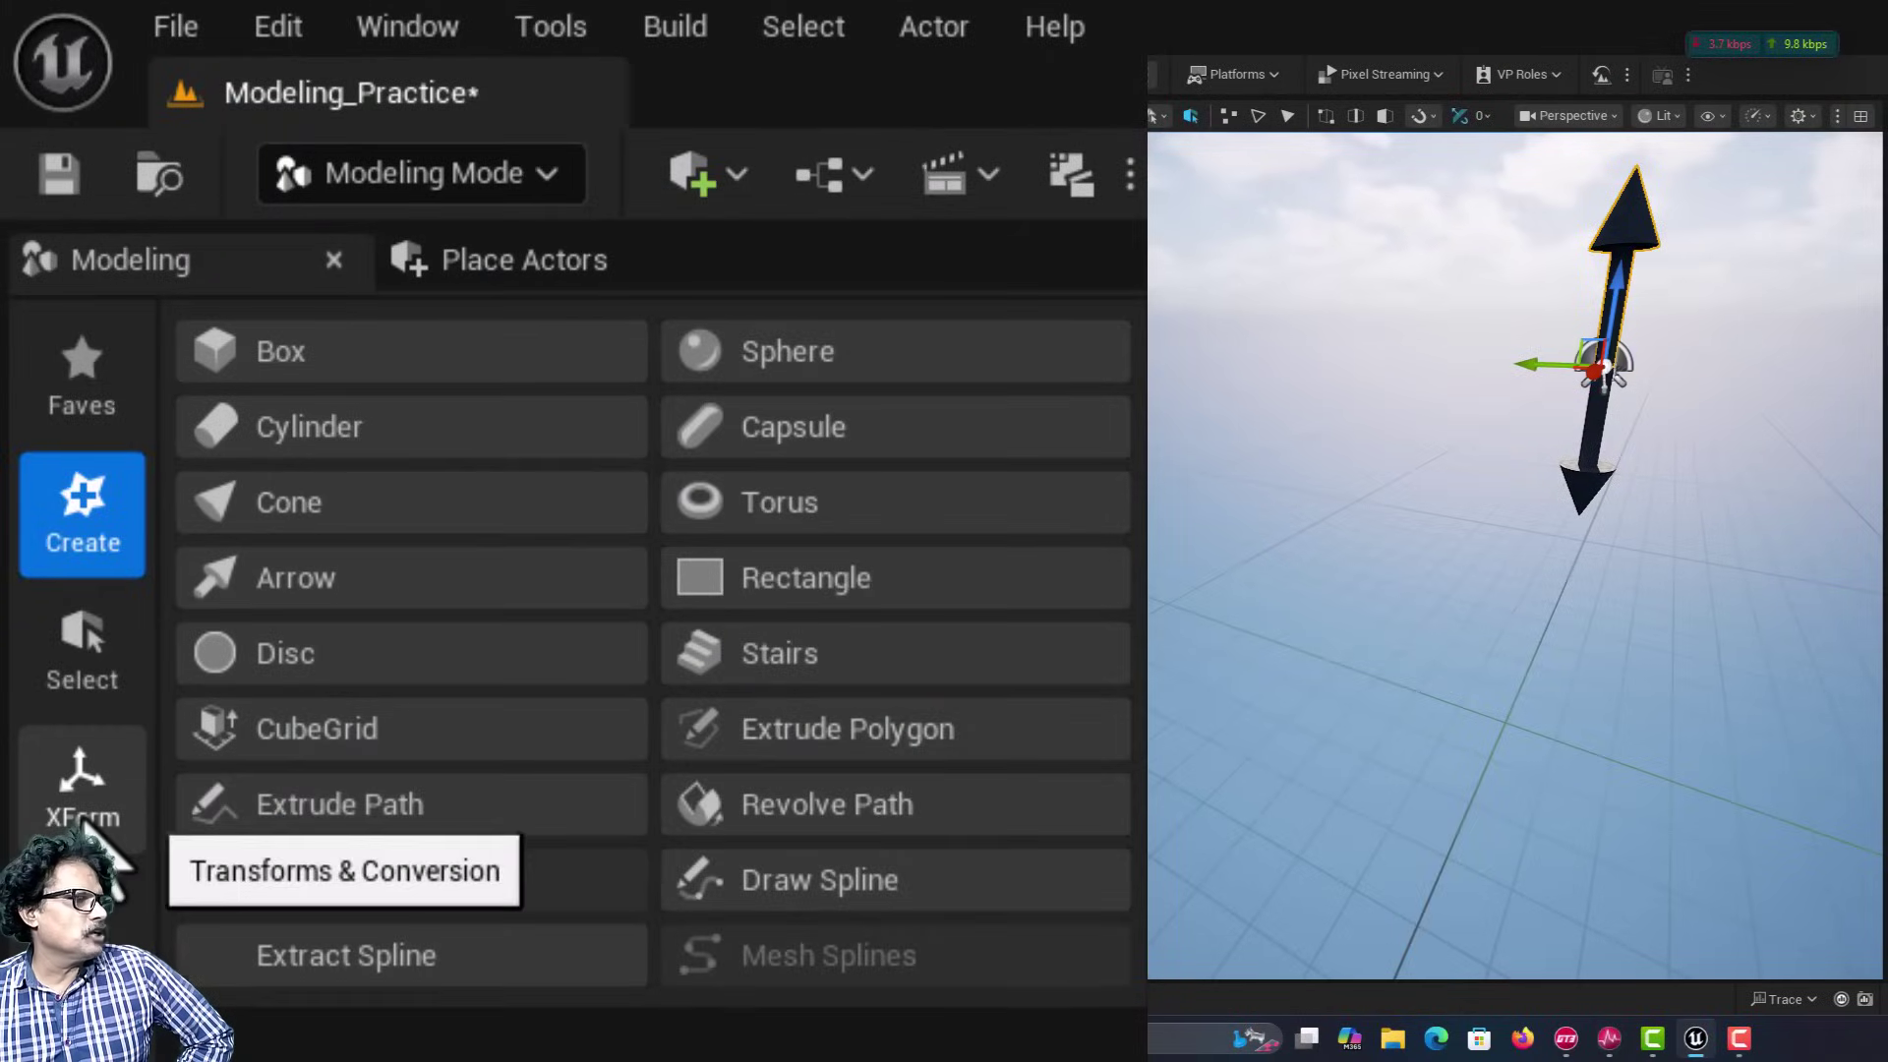
# Start a merge of Arrow and Arrow2 that writes its output to a New Object.
pyautogui.click(136, 802)
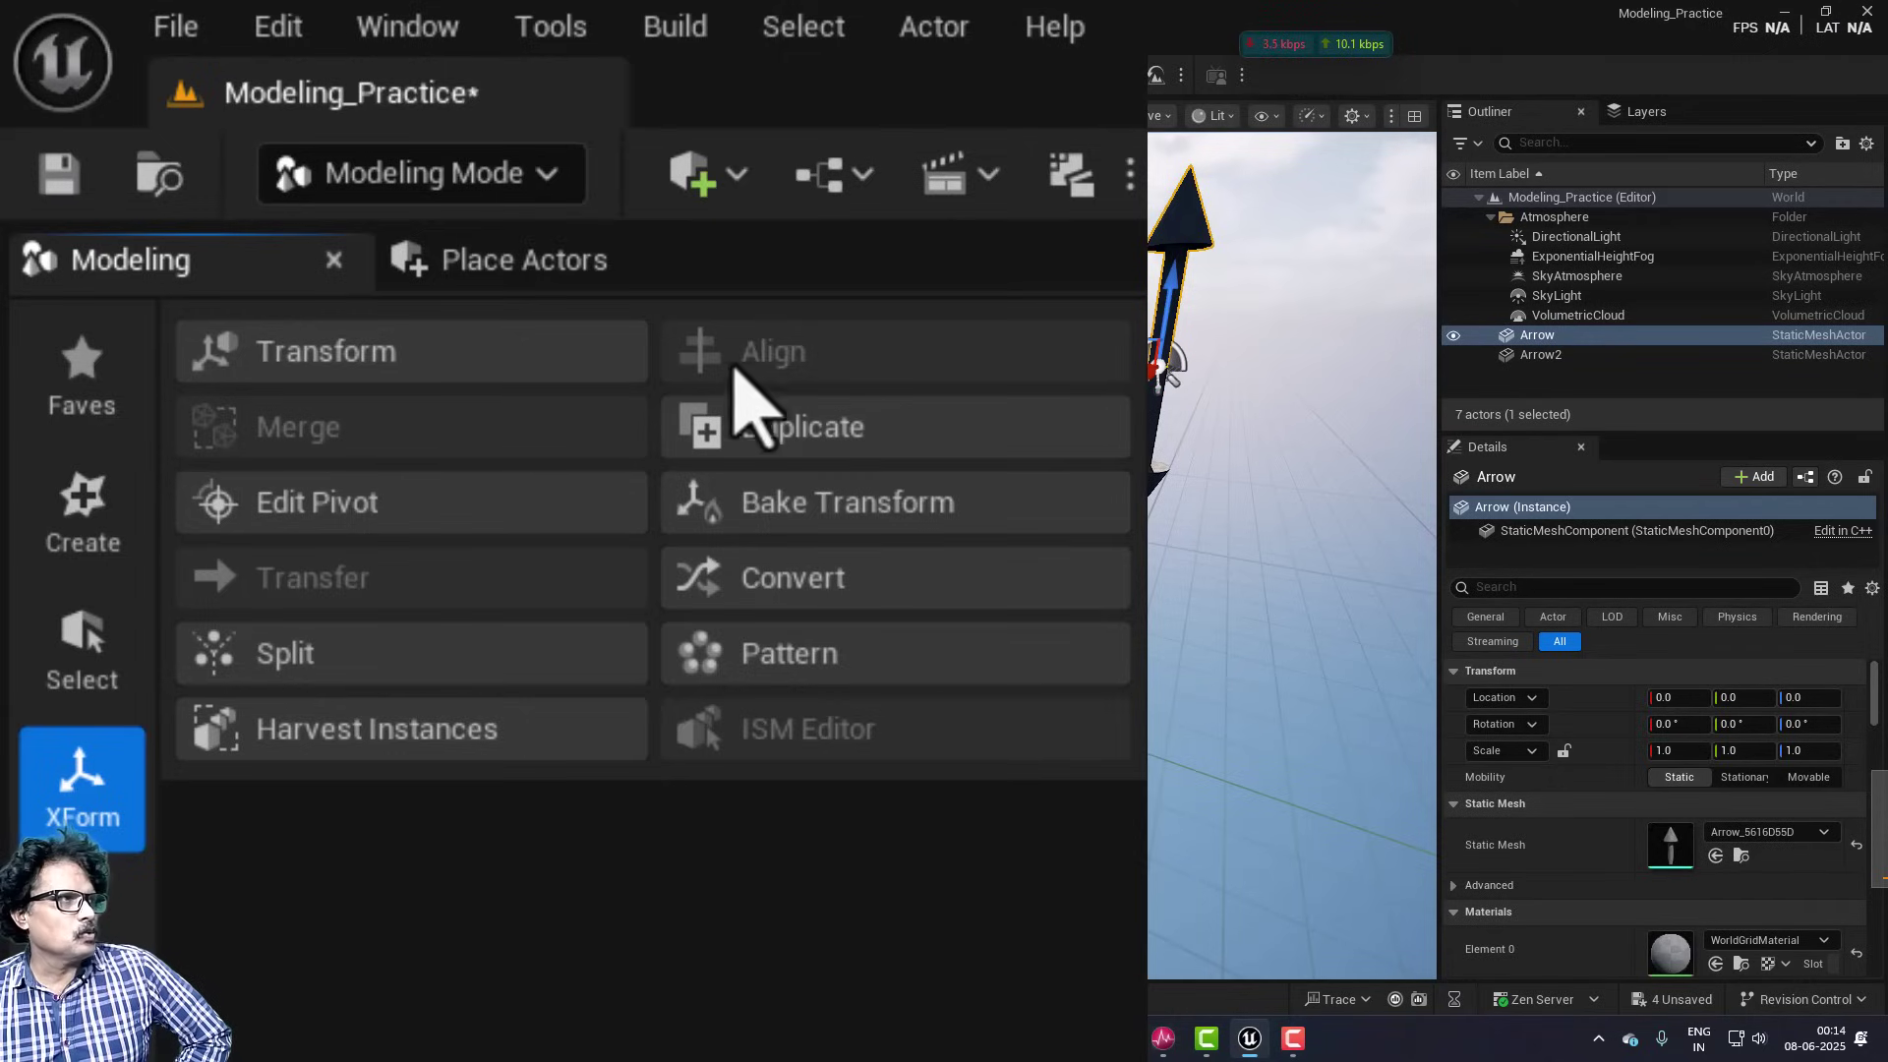
pyautogui.keyDown('ctrl'); pyautogui.click(1533, 356); pyautogui.keyUp('ctrl')
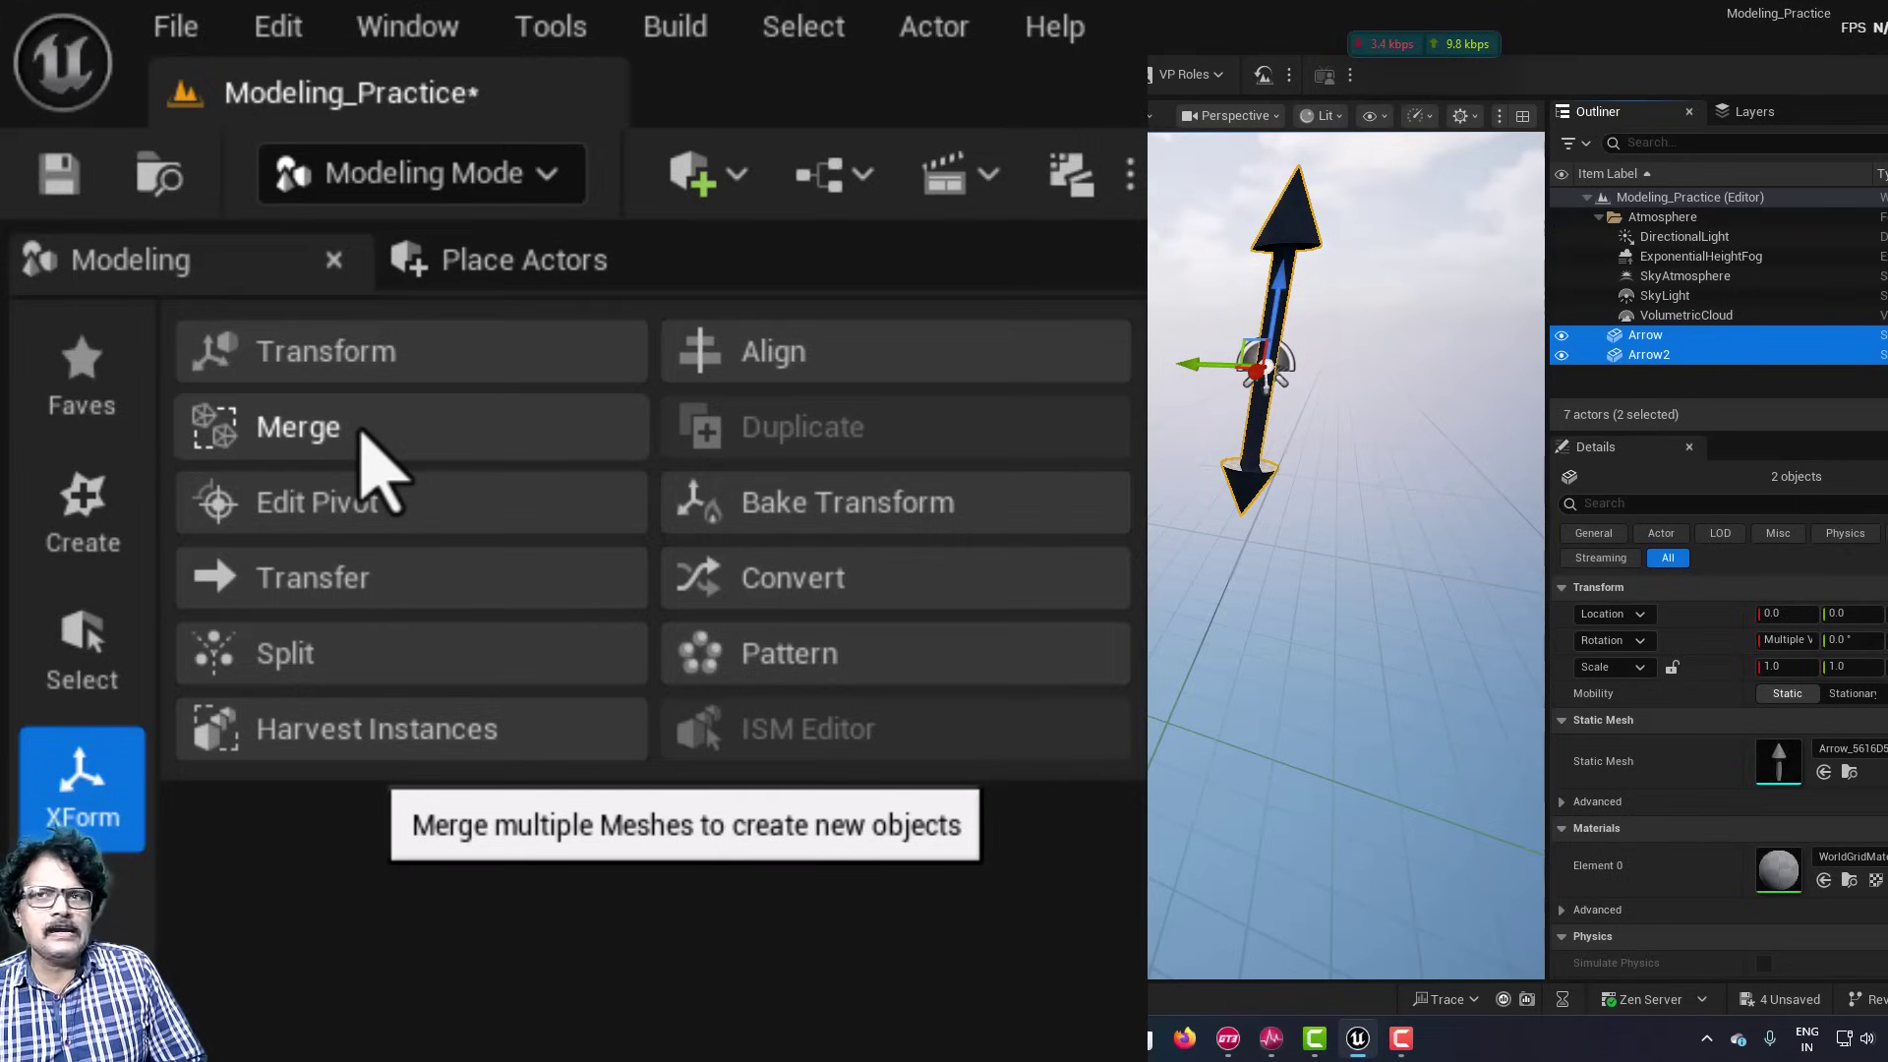
pyautogui.click(360, 430)
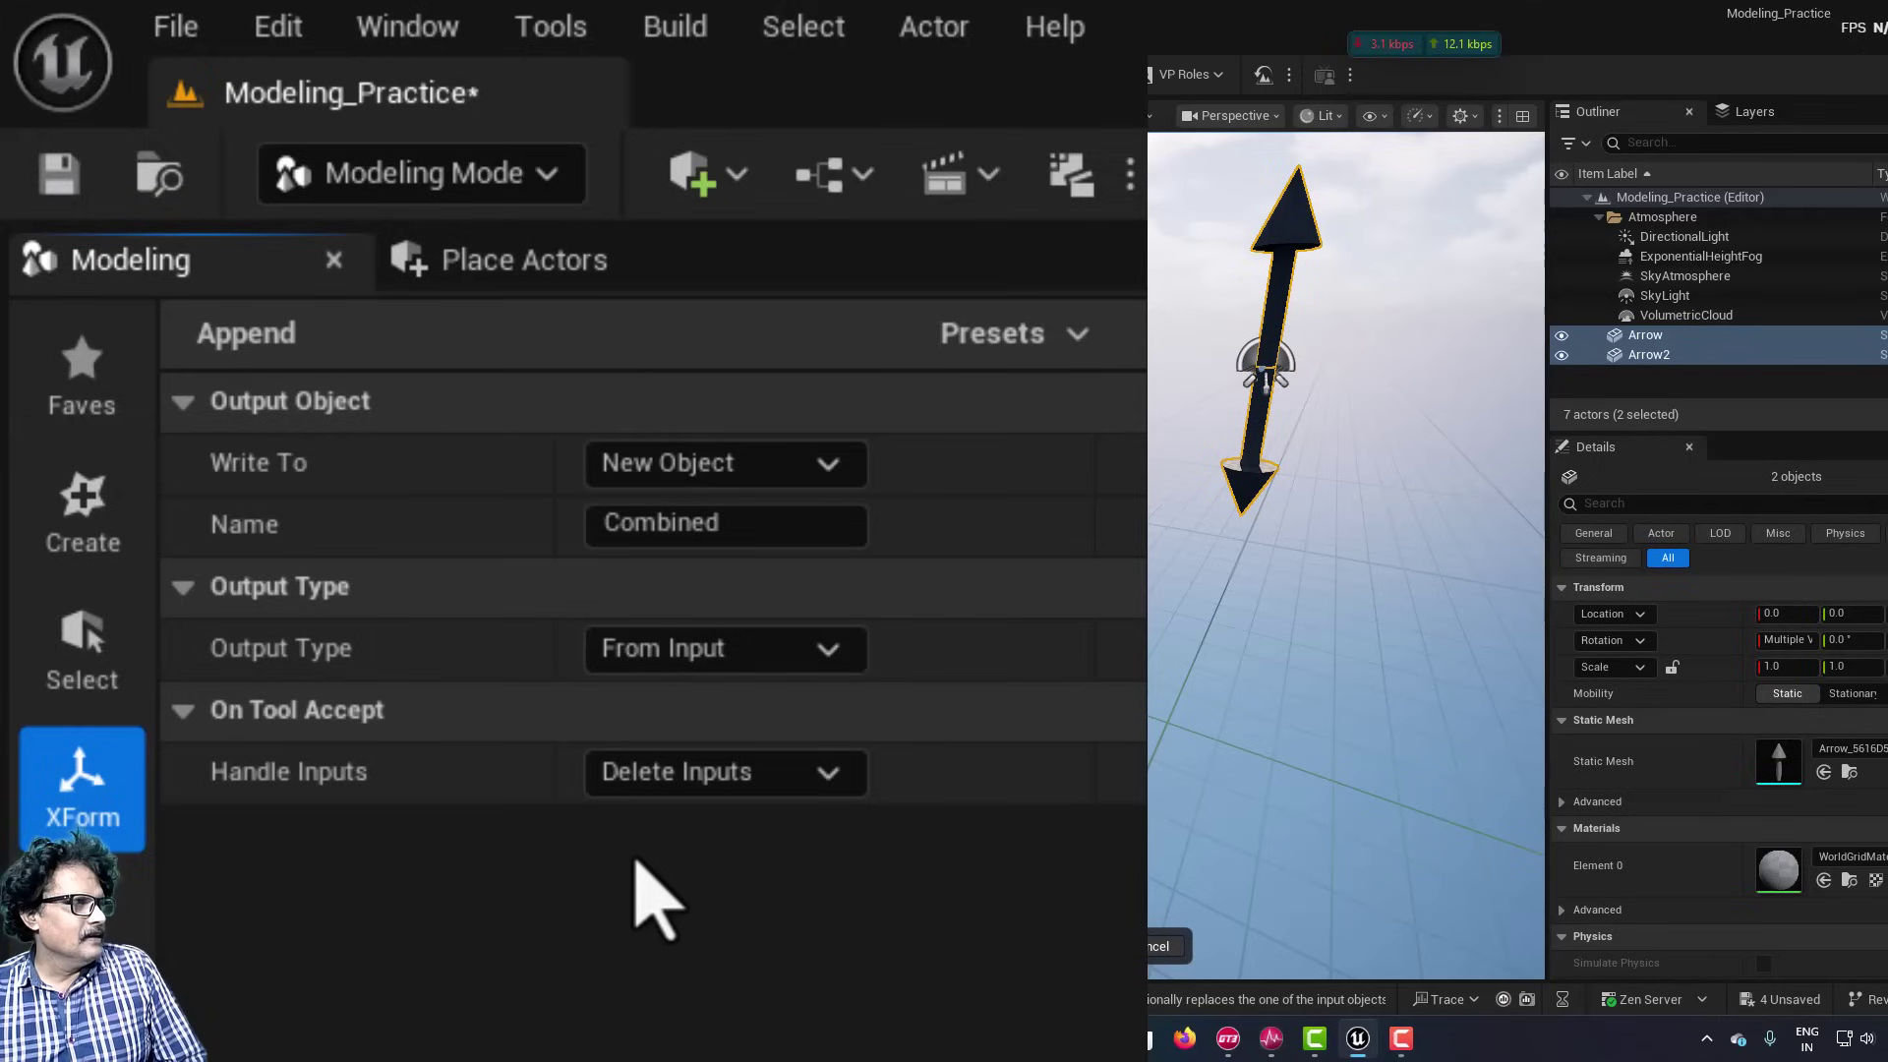
pyautogui.moveTo(245, 485)
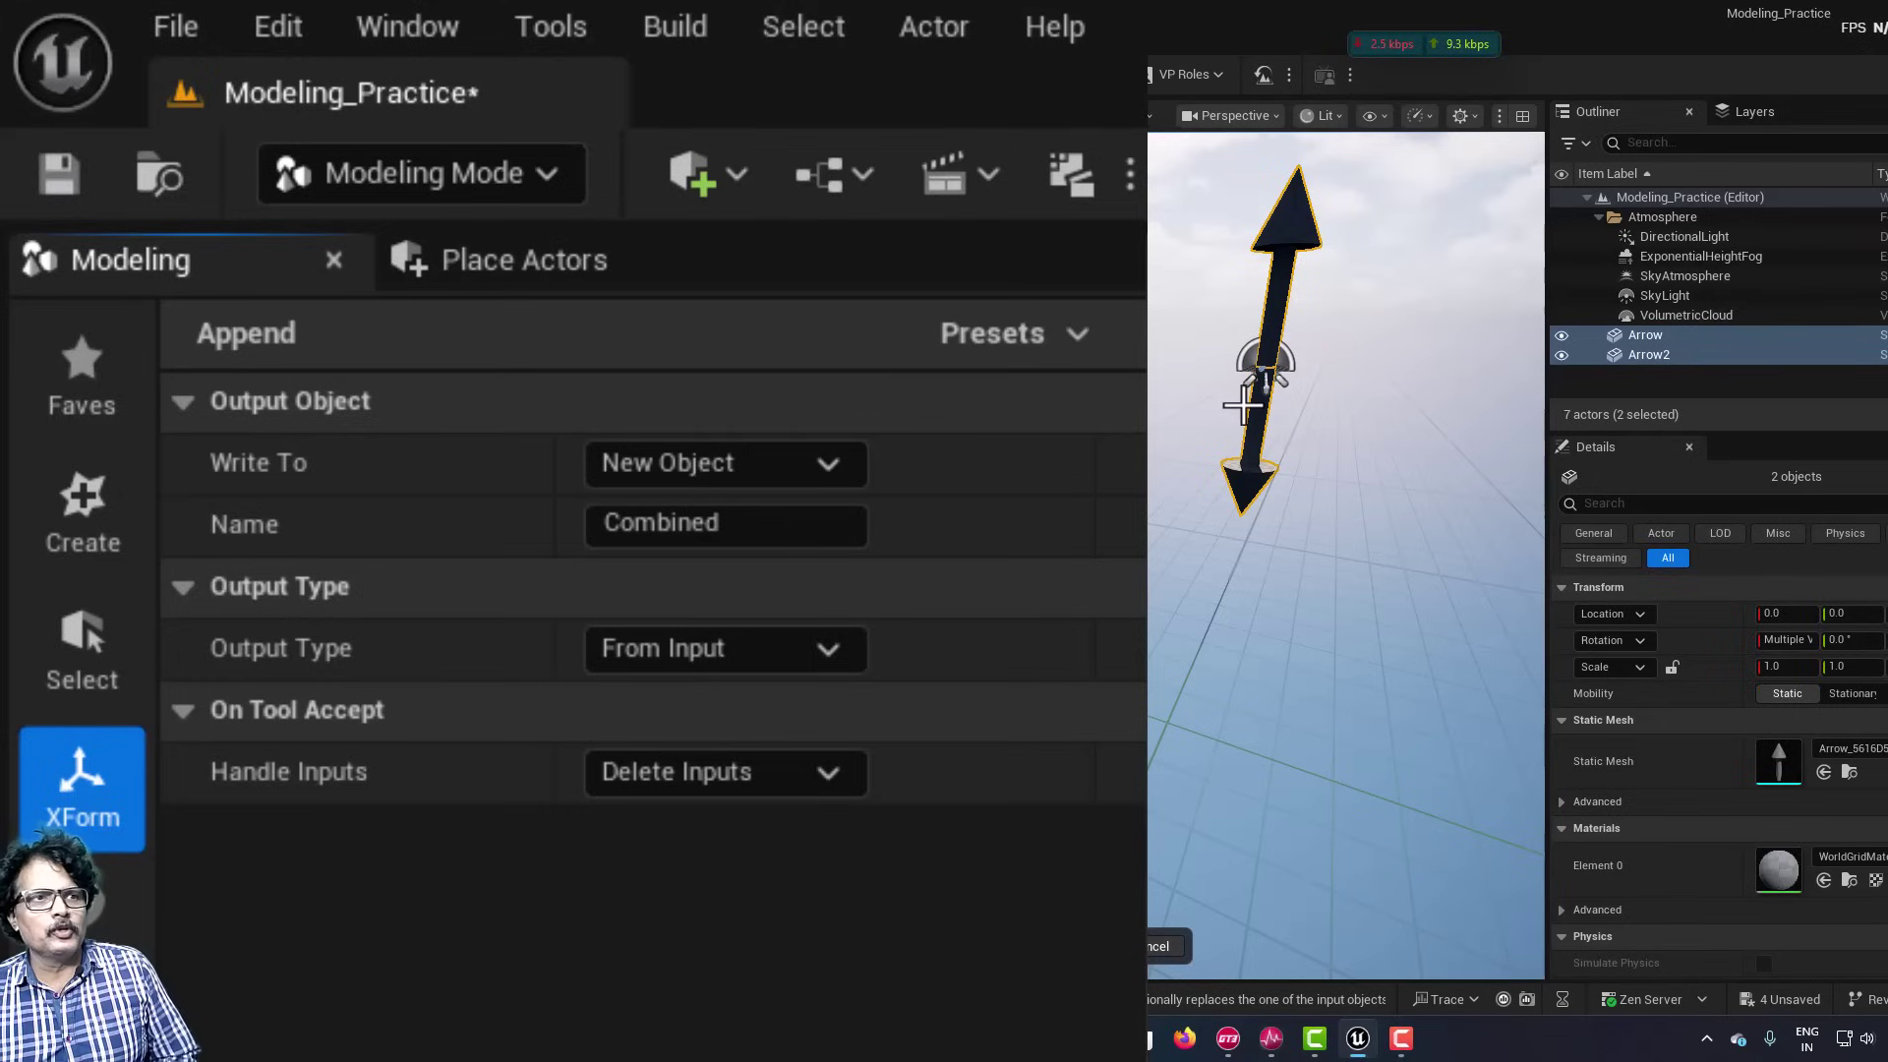
pyautogui.click(773, 476)
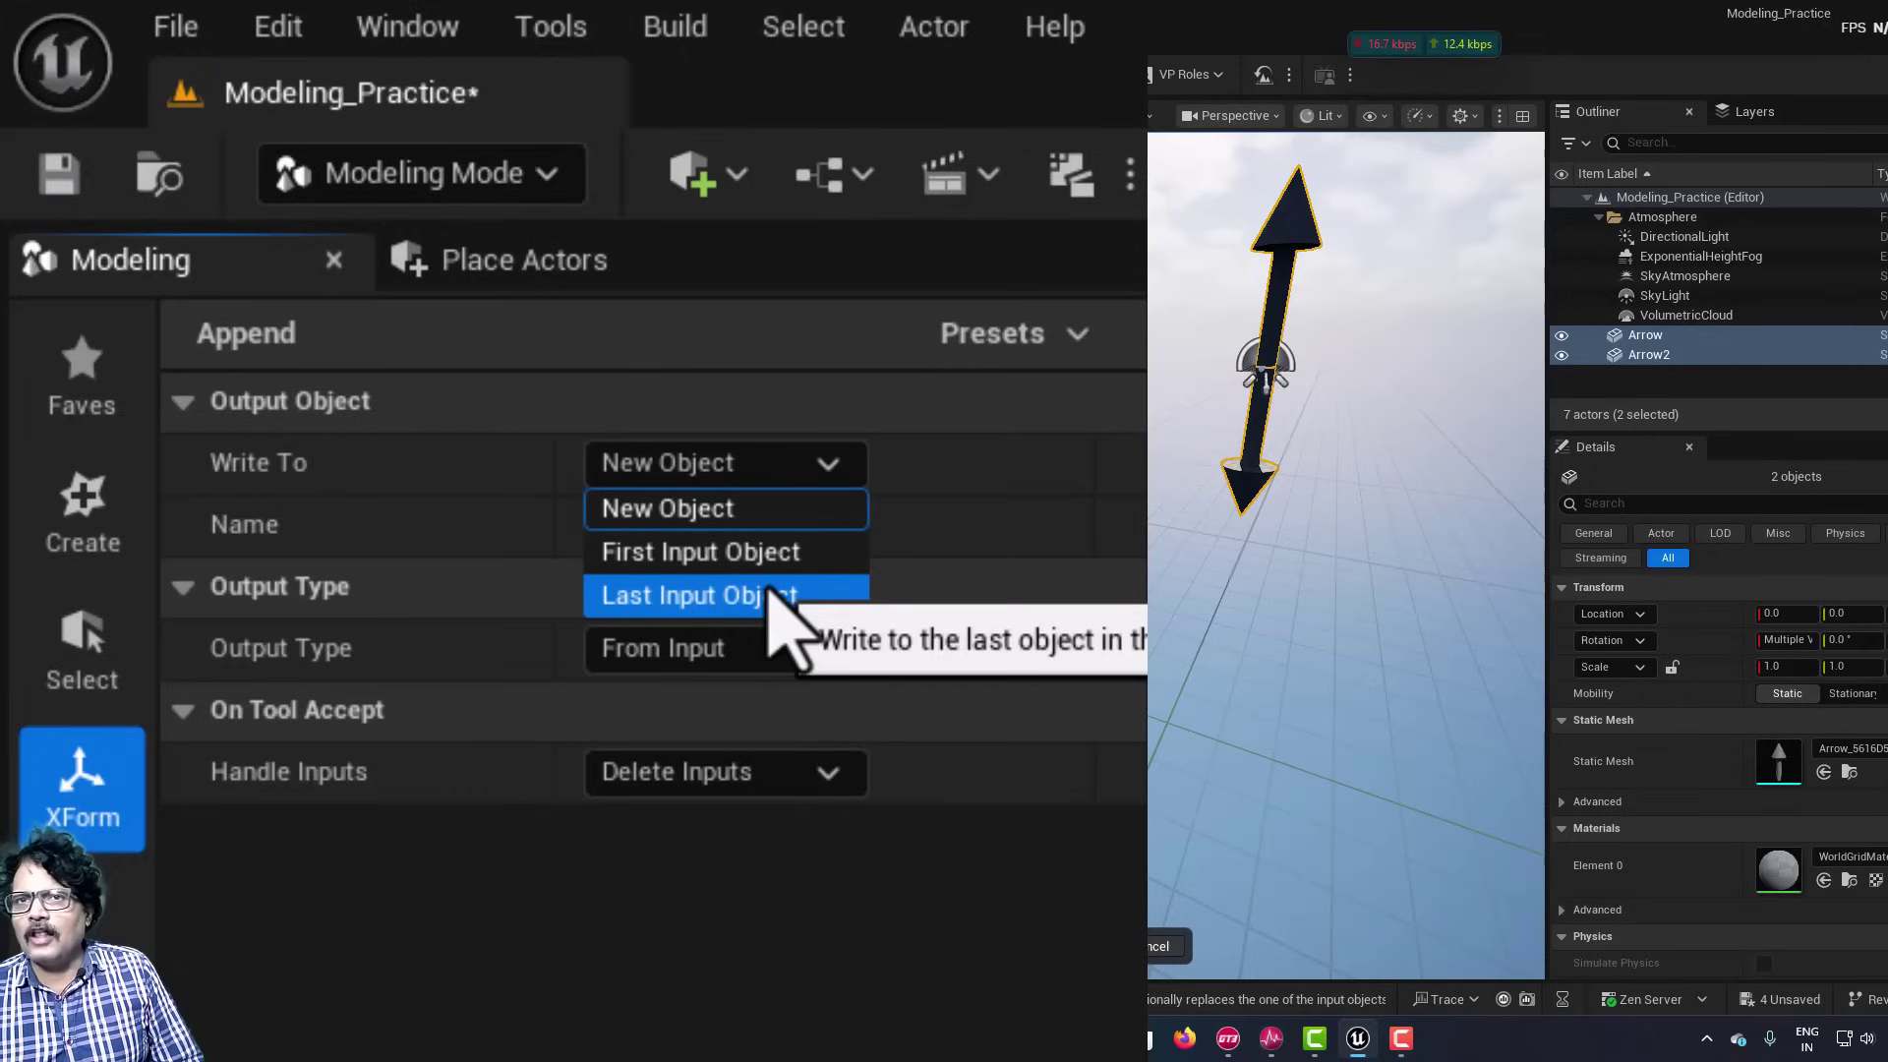
pyautogui.click(782, 509)
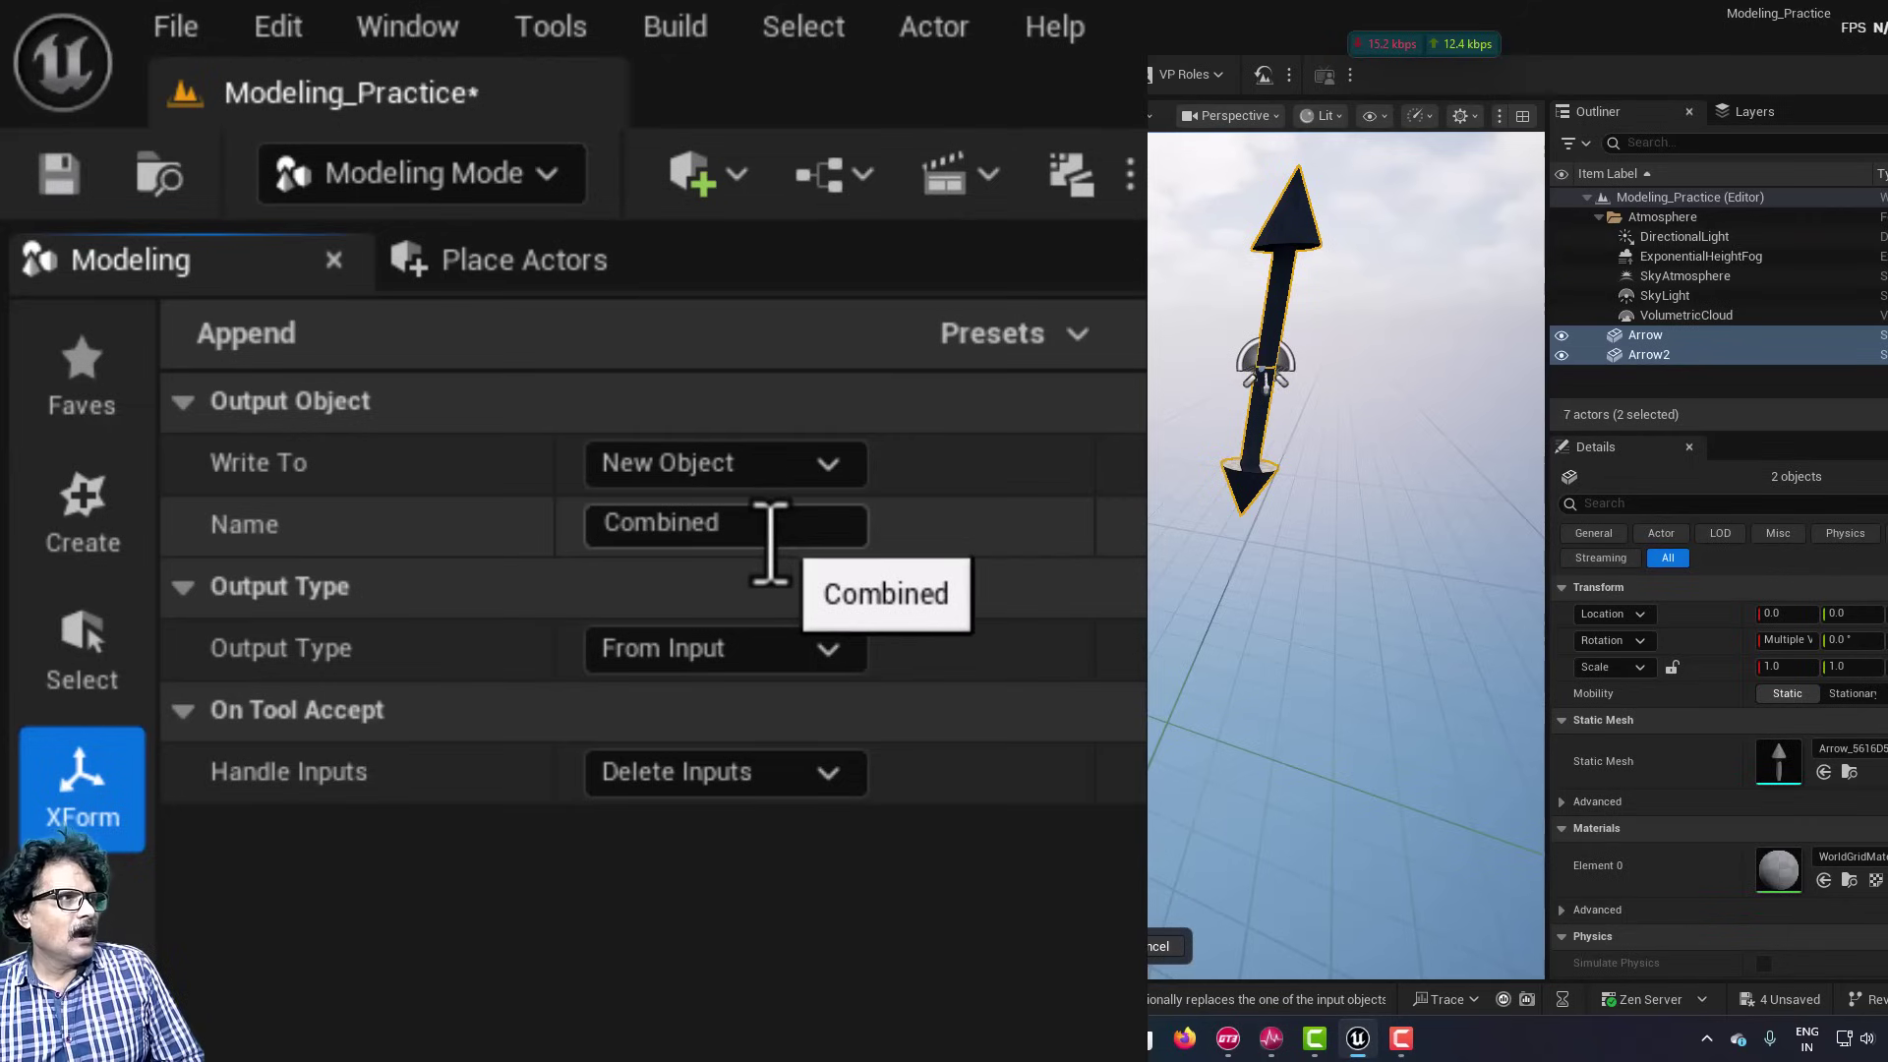
# Name the merged object TwoHeadArrows and choose From Input as its output type.
pyautogui.click(770, 541)
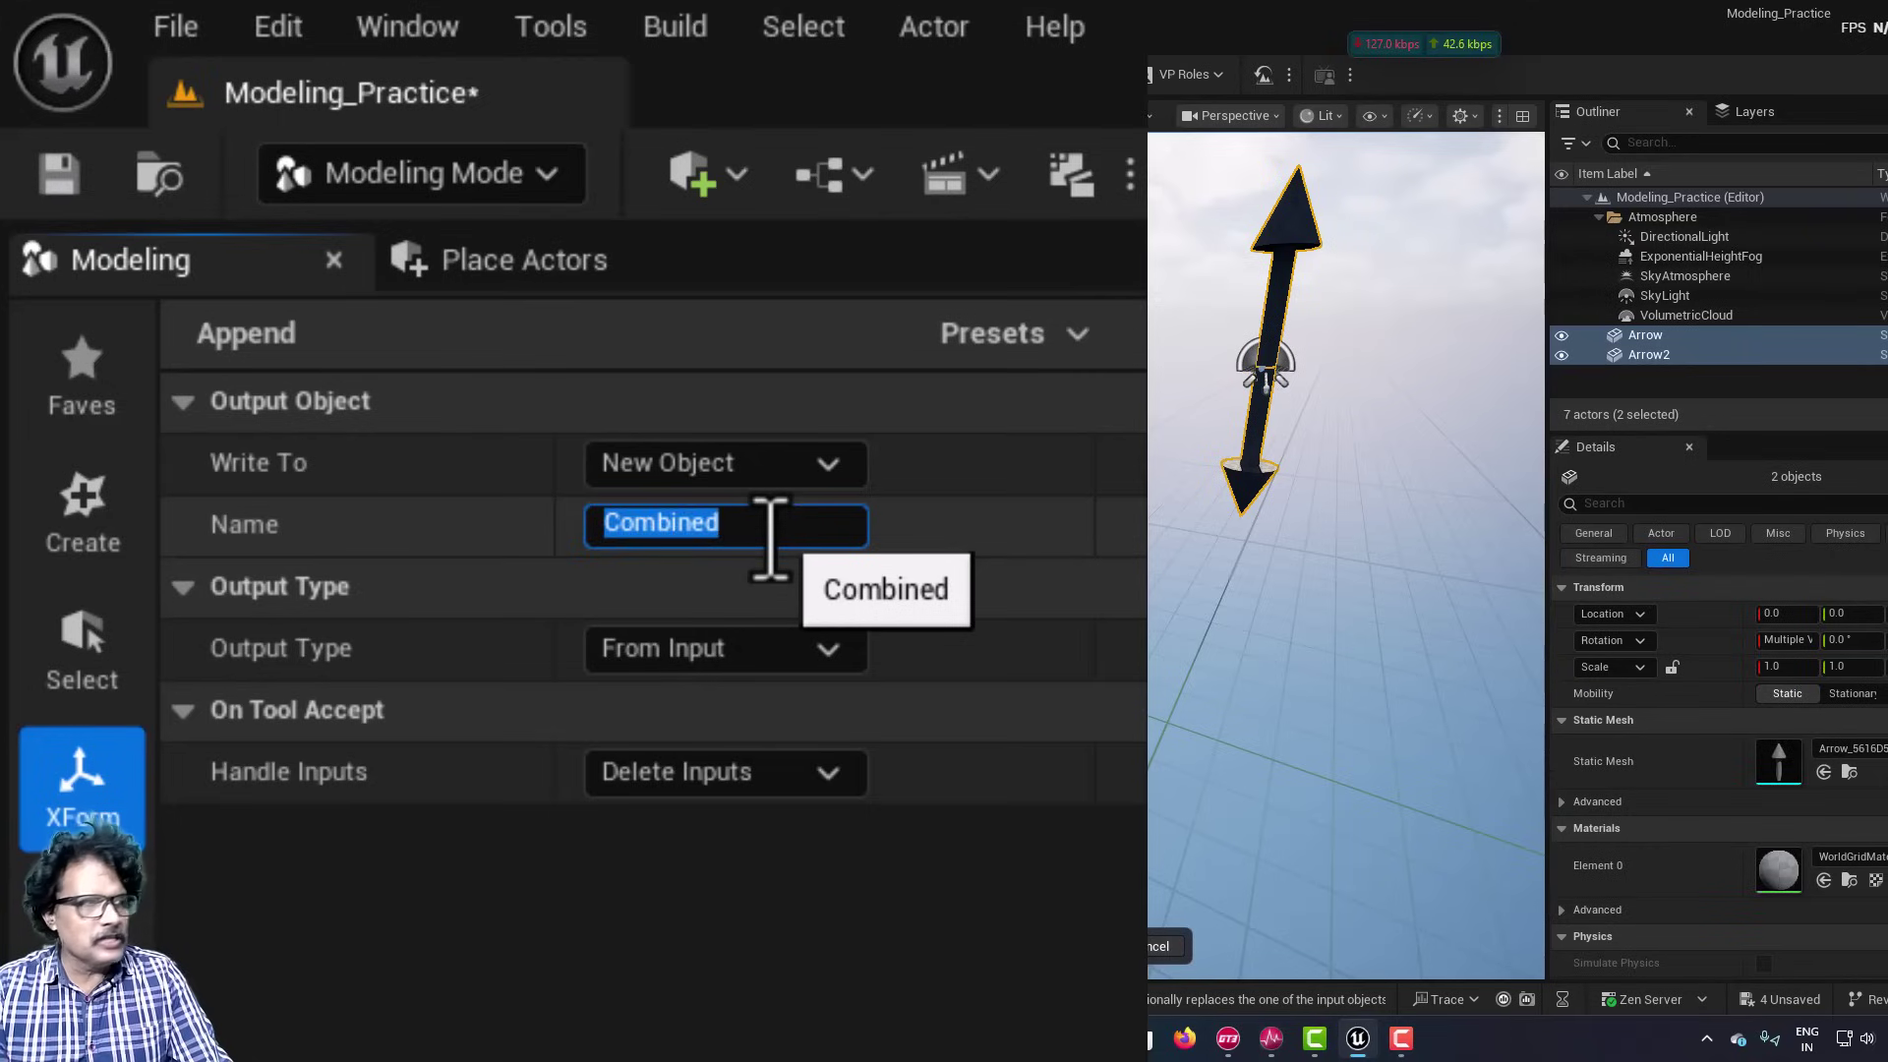
pyautogui.write('TwoHea')
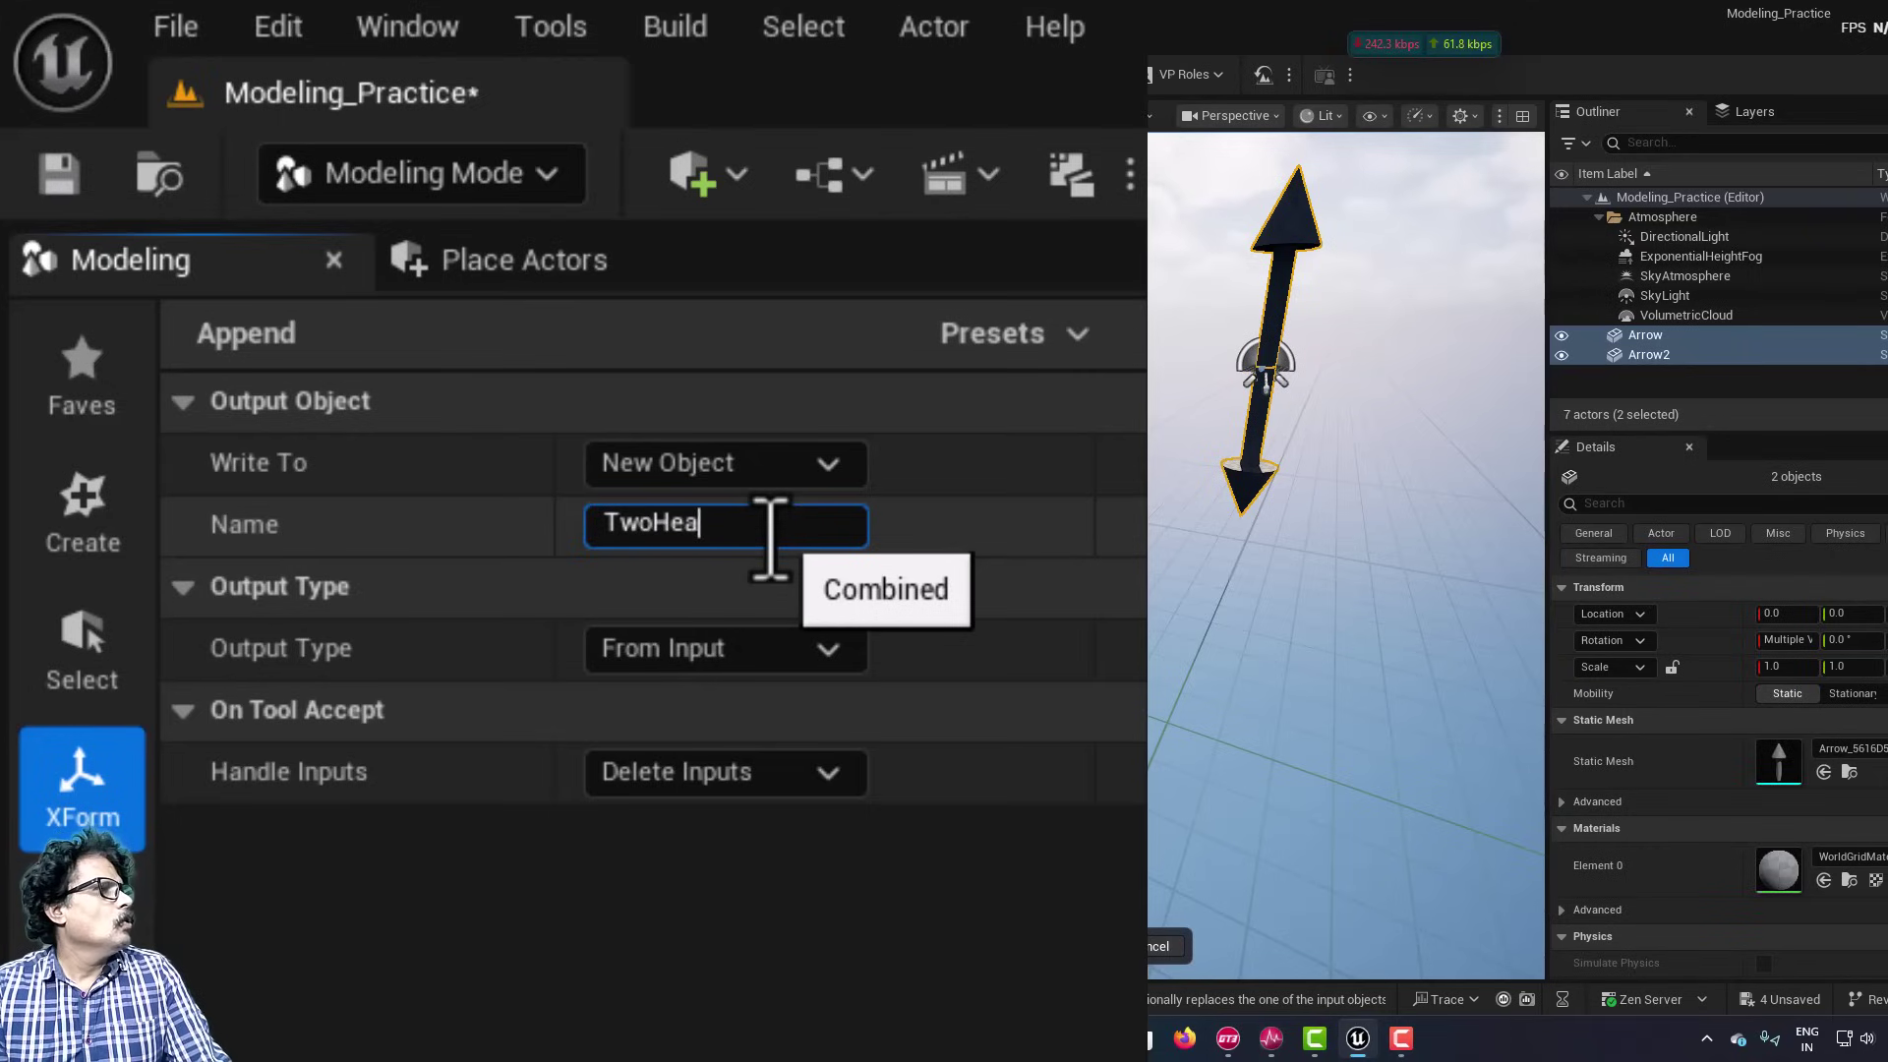
pyautogui.write('dArrows')
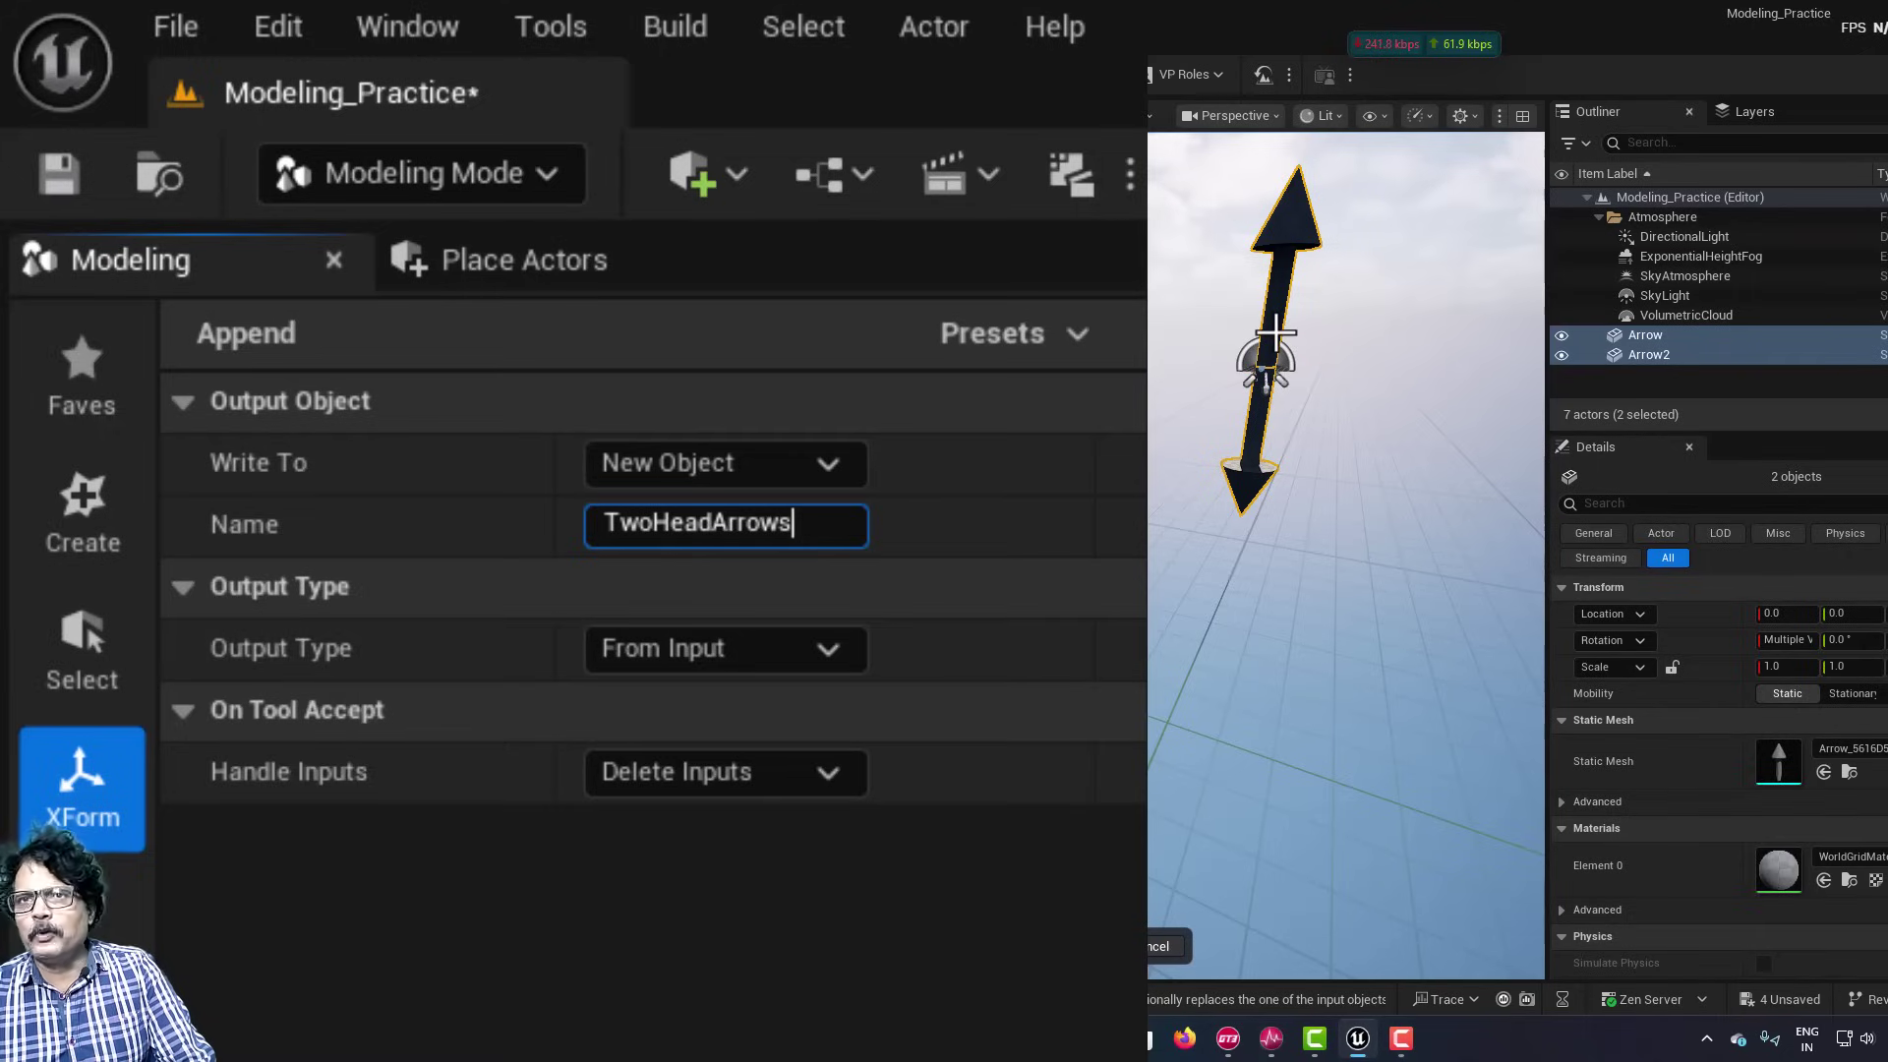
pyautogui.click(744, 649)
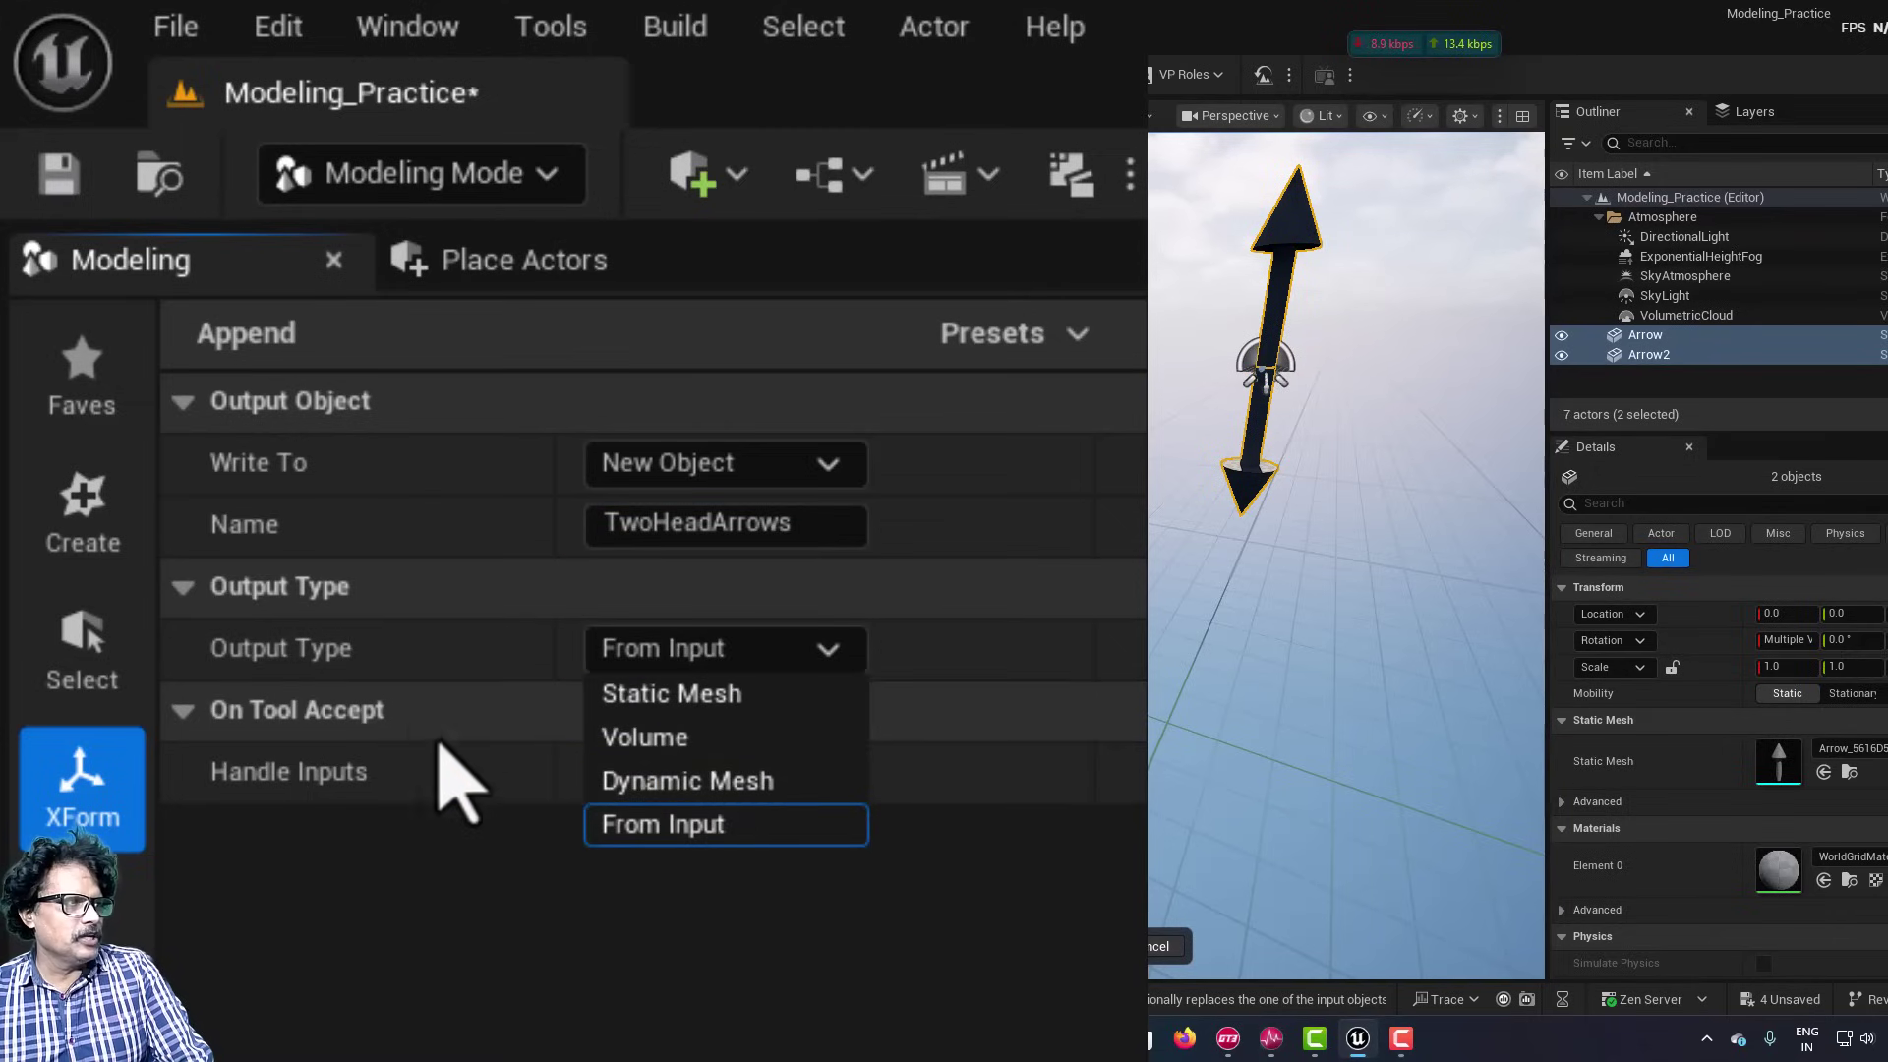
pyautogui.click(721, 829)
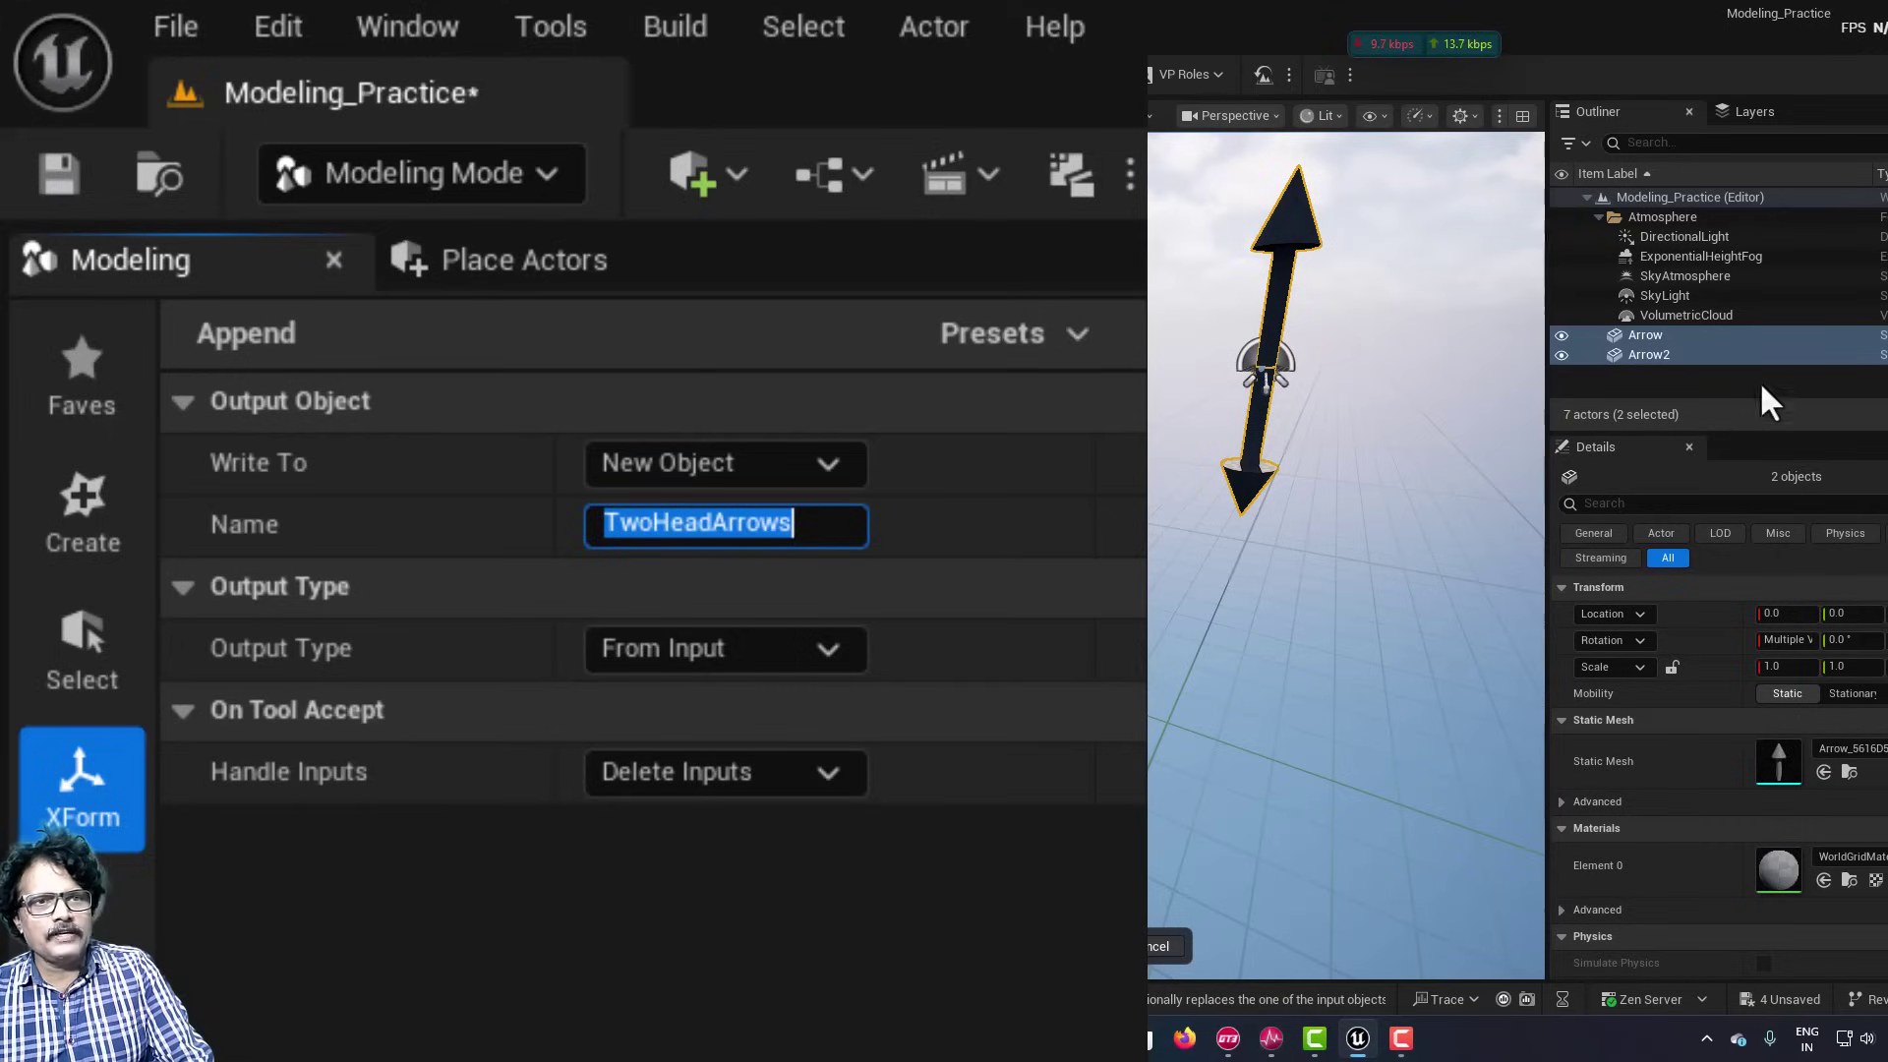
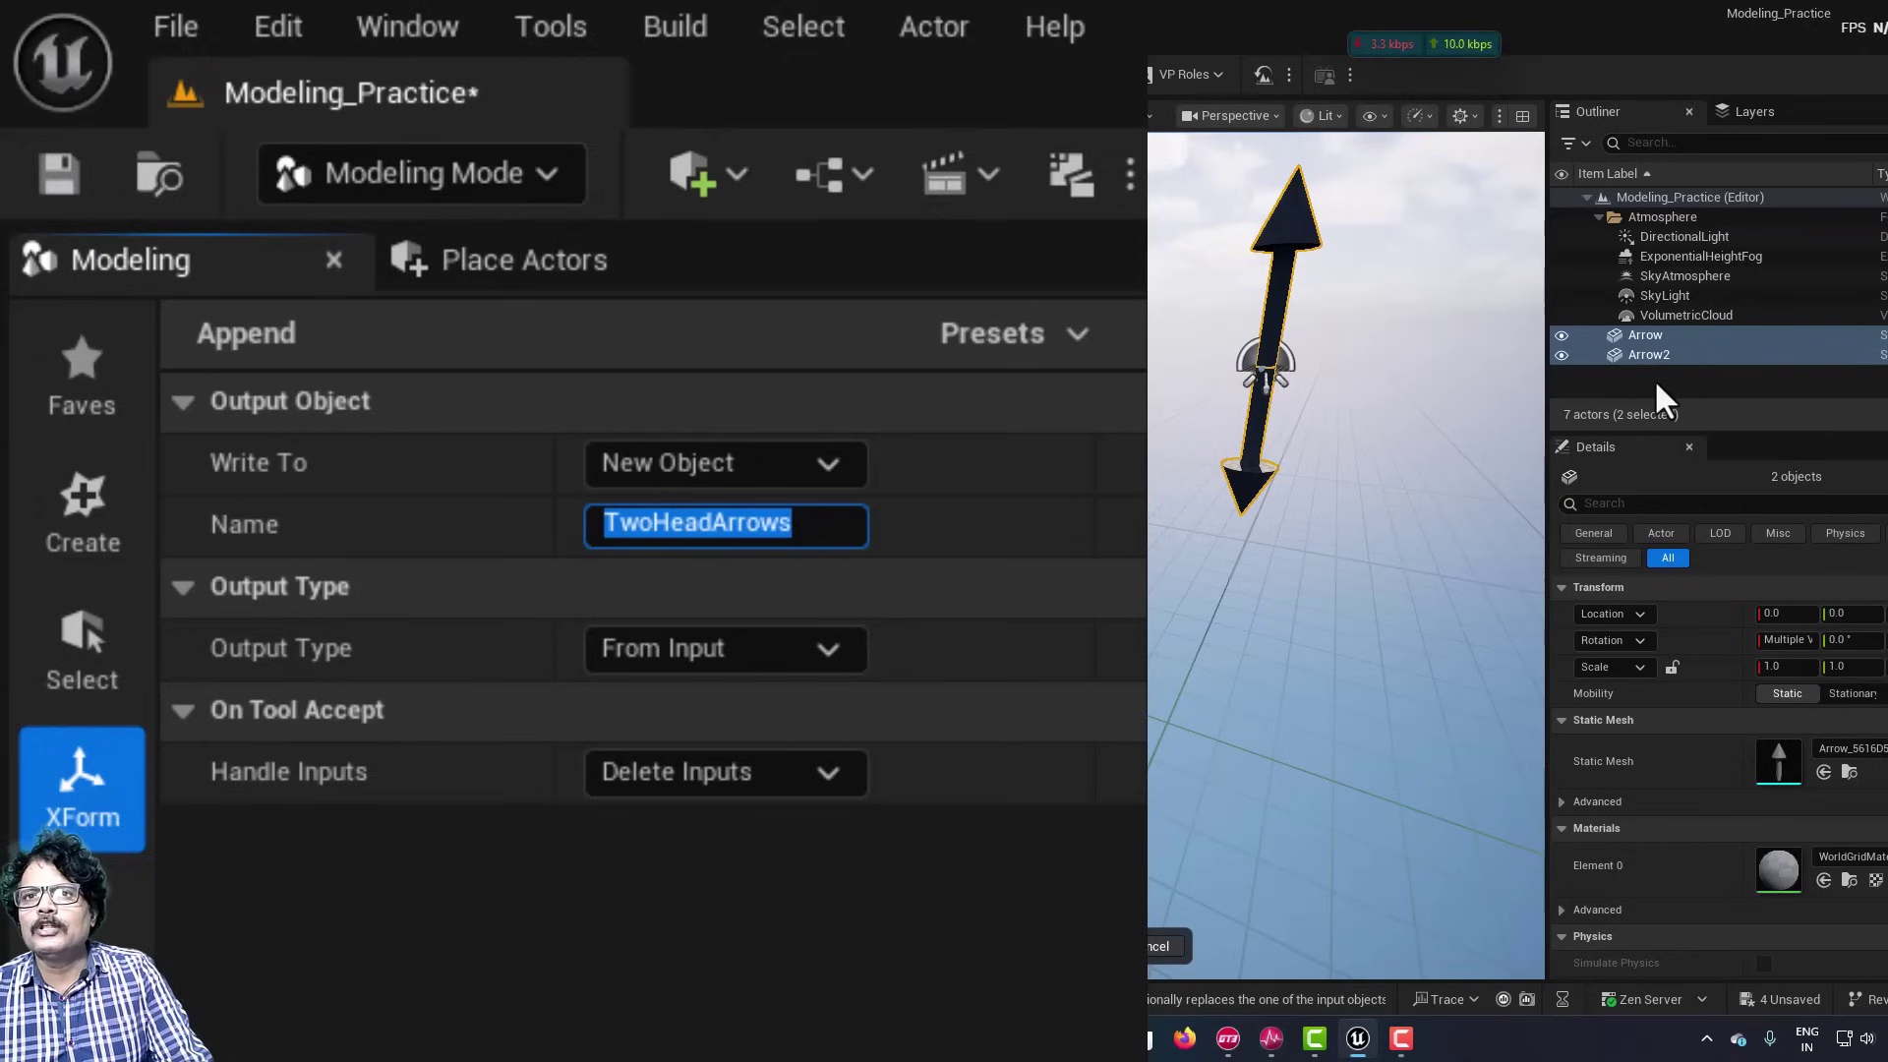
# Set the merge to Keep Inputs and accept it.
pyautogui.click(726, 773)
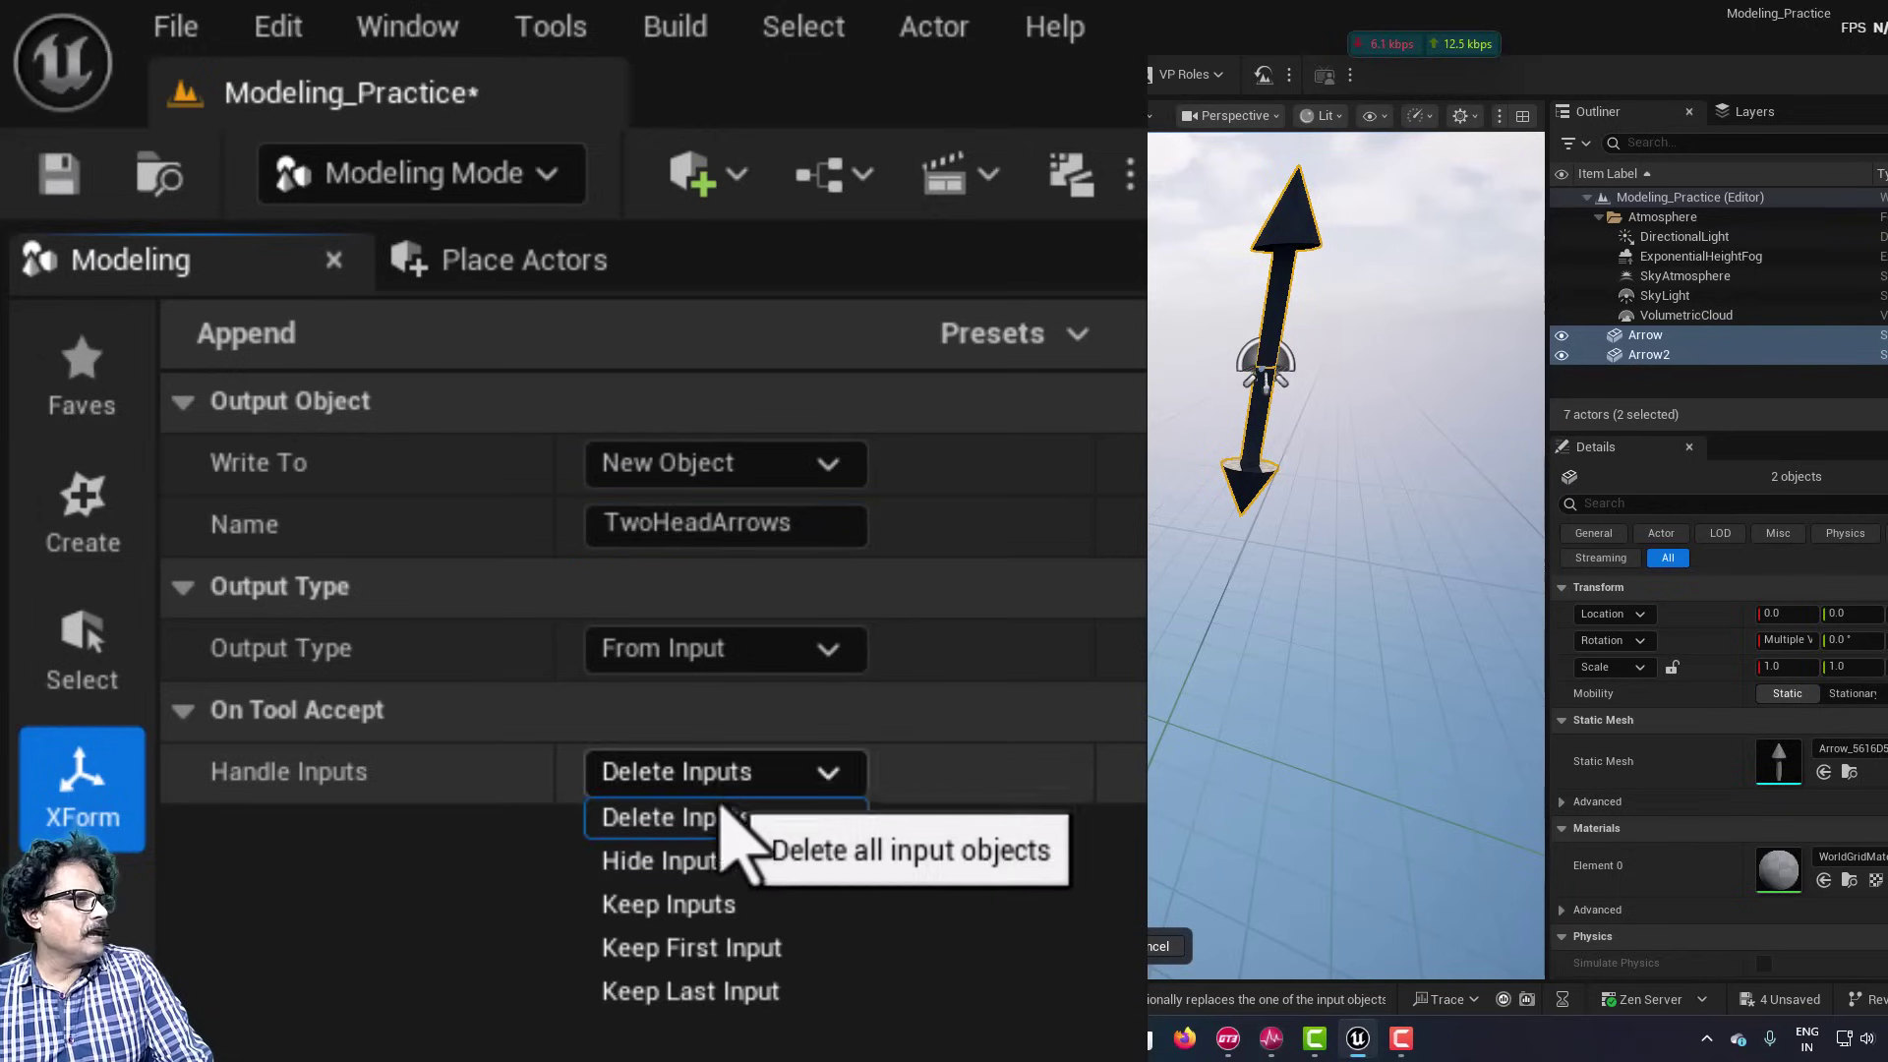
pyautogui.click(803, 903)
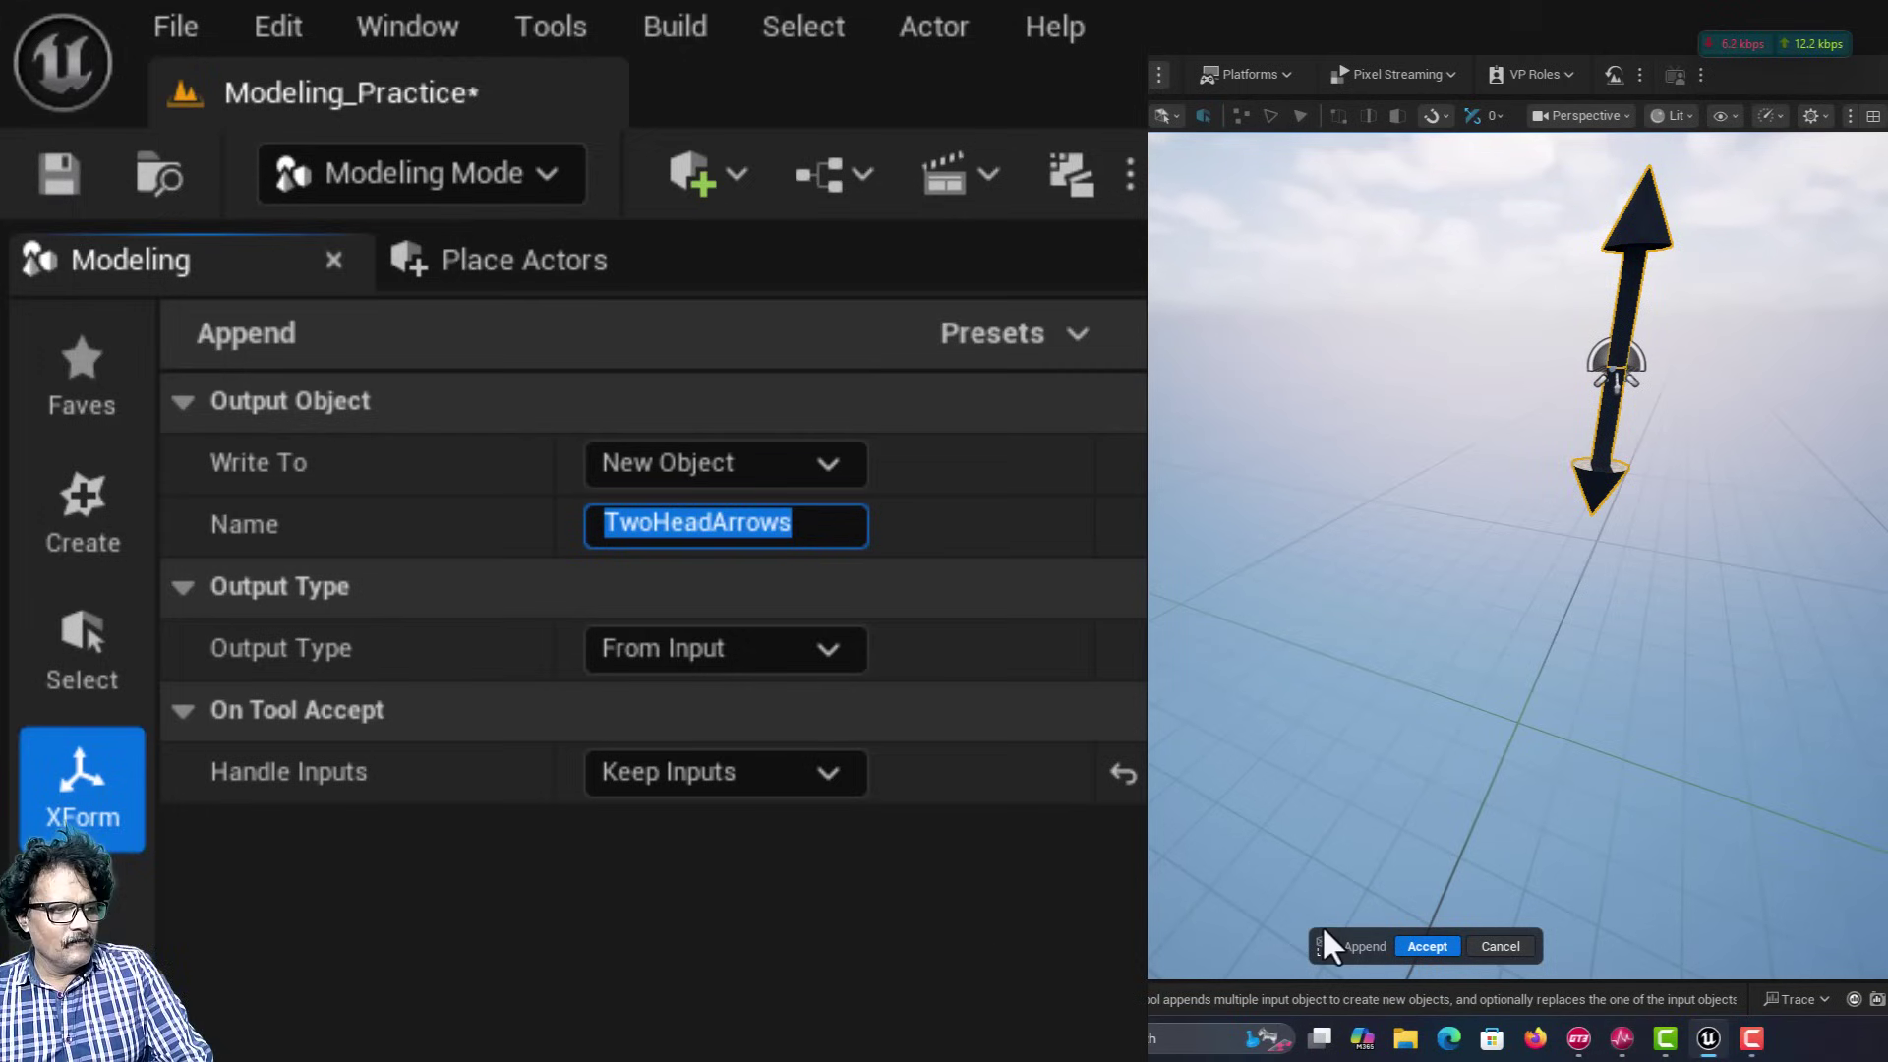
pyautogui.click(1453, 948)
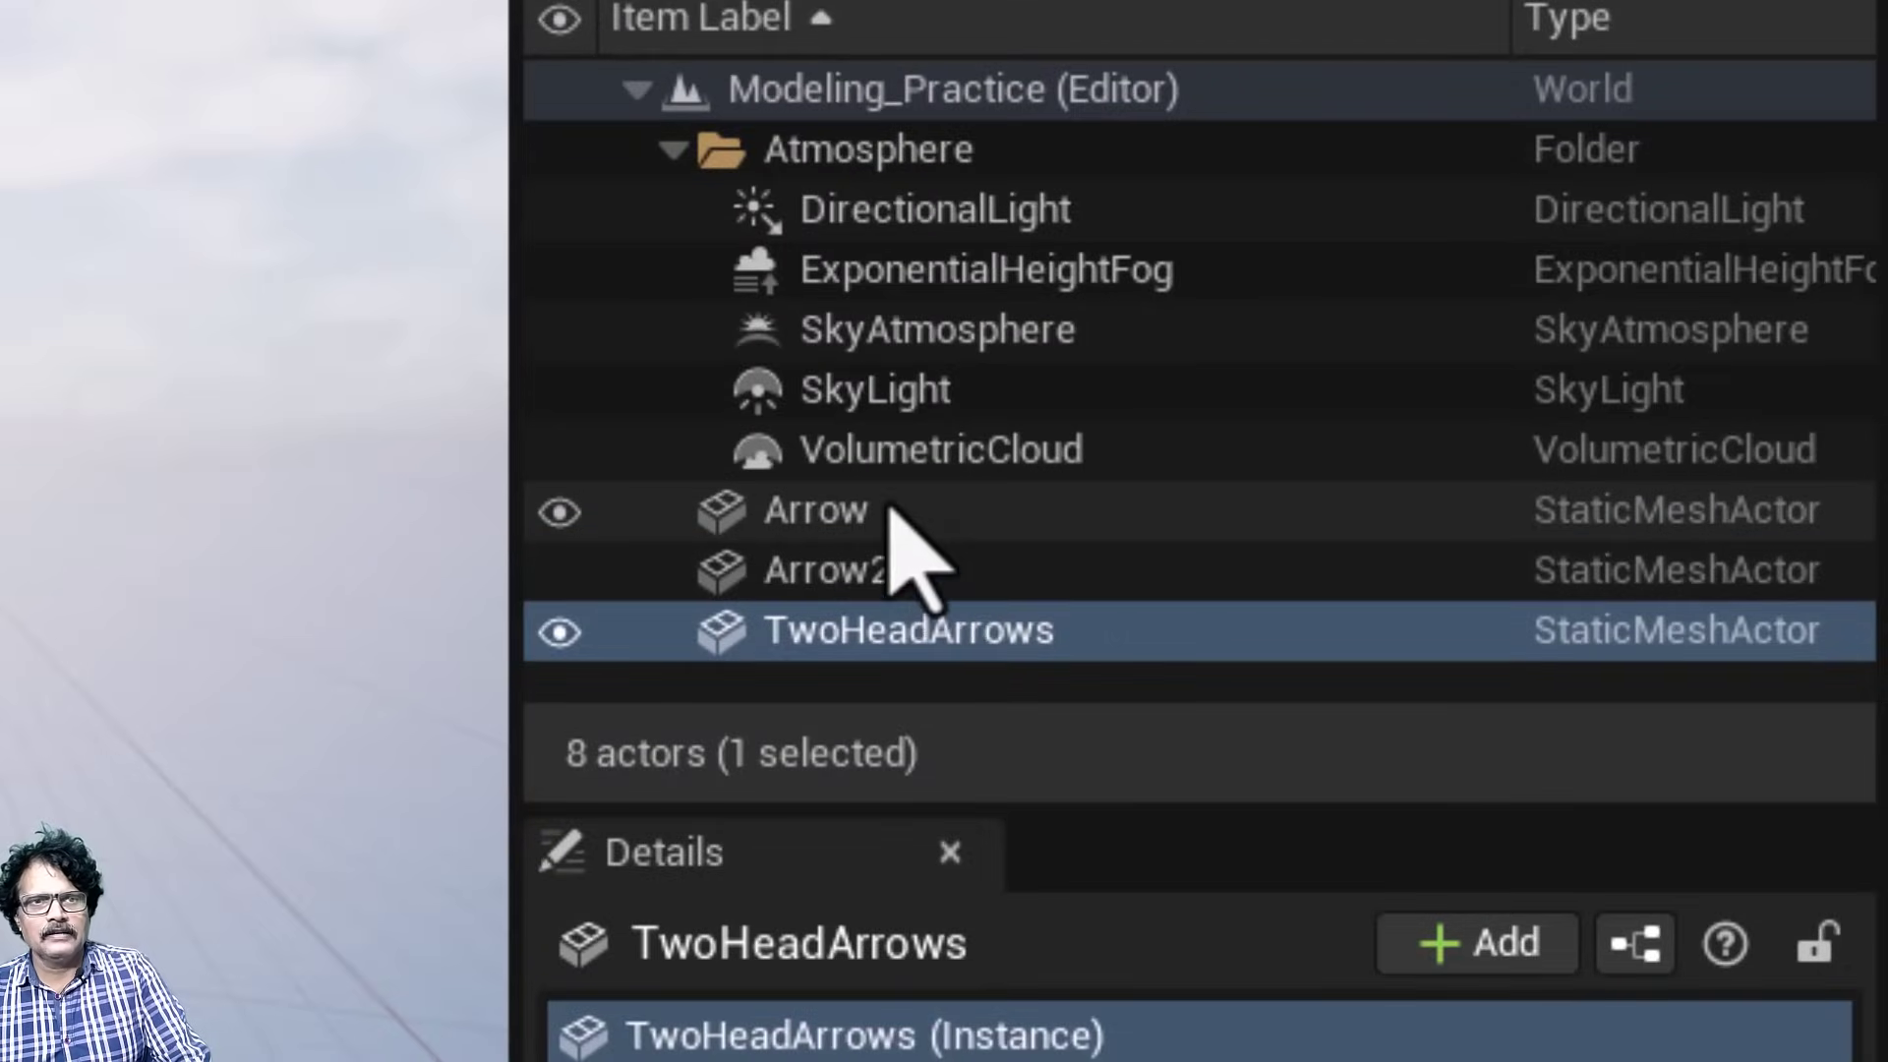
# Select Arrow, Arrow2 and TwoHeadArrows one at a time to compare the source actors with the merged mesh.
pyautogui.click(1560, 334)
pyautogui.click(890, 572)
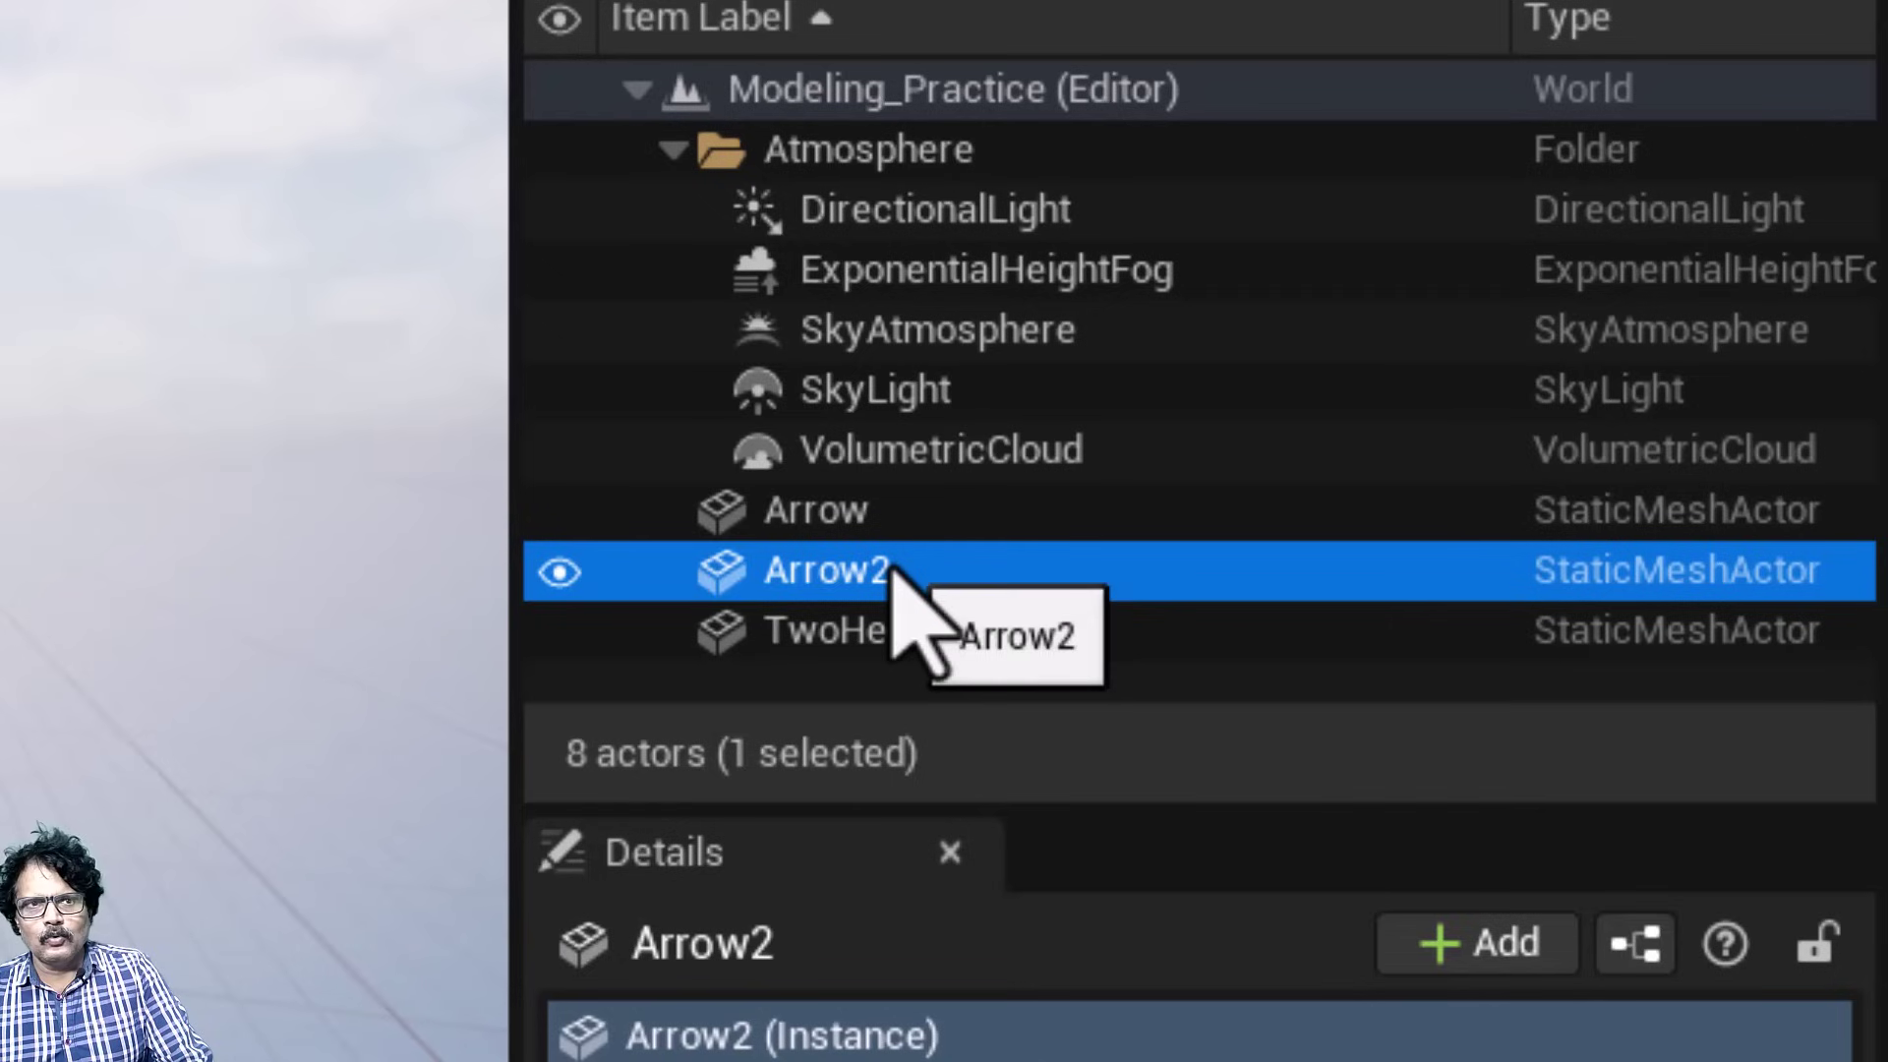
pyautogui.click(890, 635)
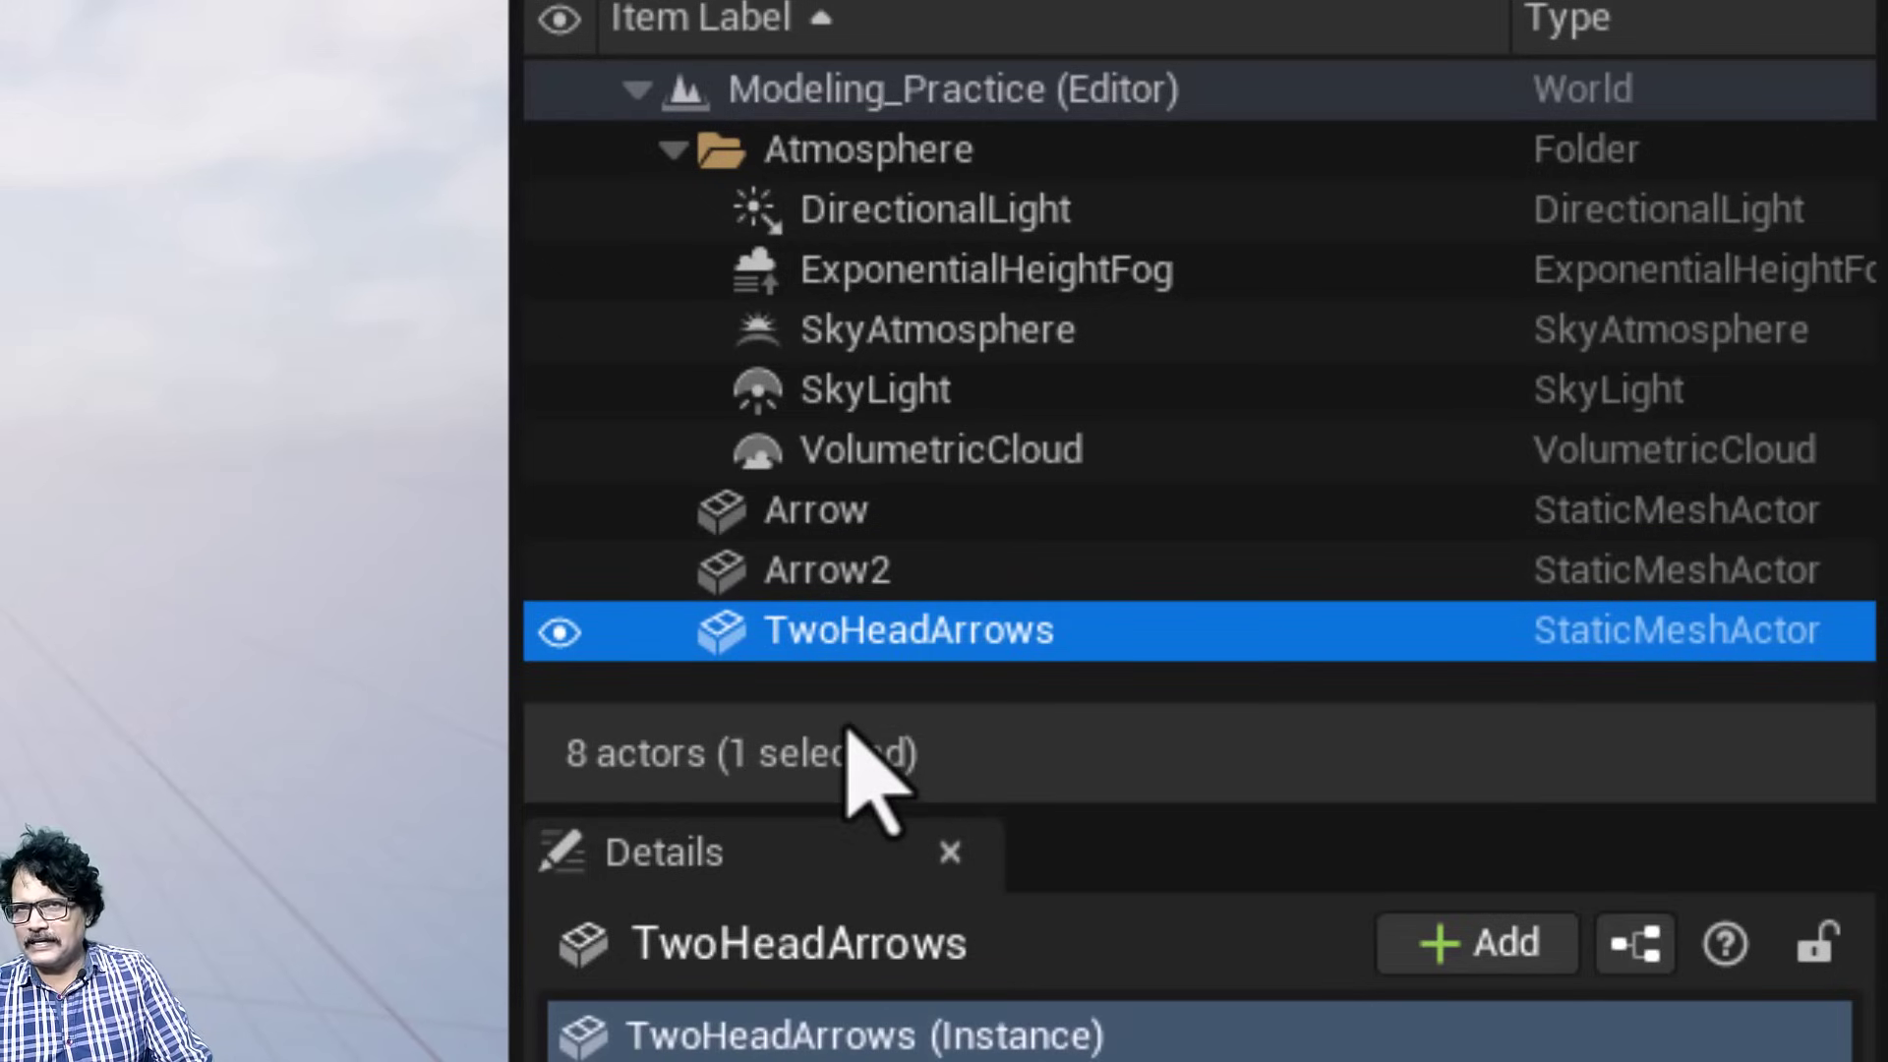
# Delete the source actors Arrow and Arrow2 from the level and select the remaining TwoHeadArrows actor.
pyautogui.click(855, 580)
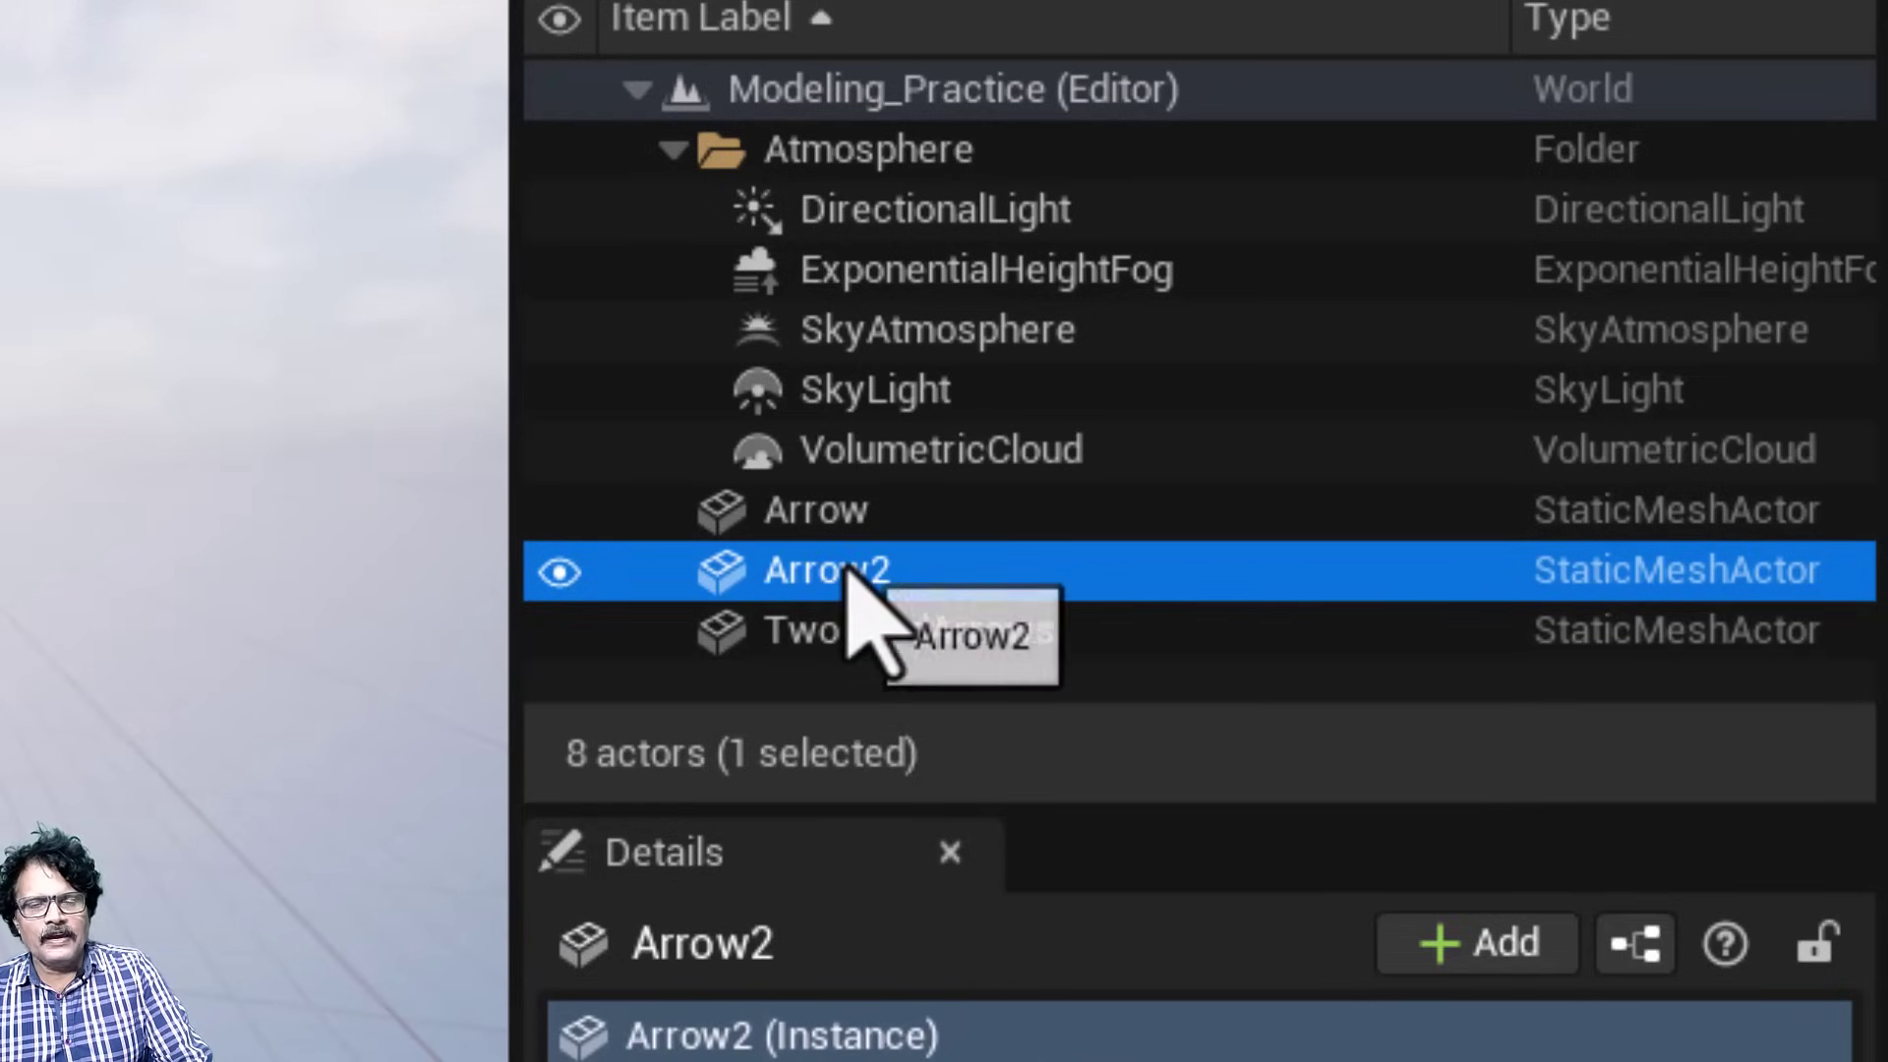
pyautogui.keyDown('ctrl'); pyautogui.click(855, 511); pyautogui.keyUp('ctrl')
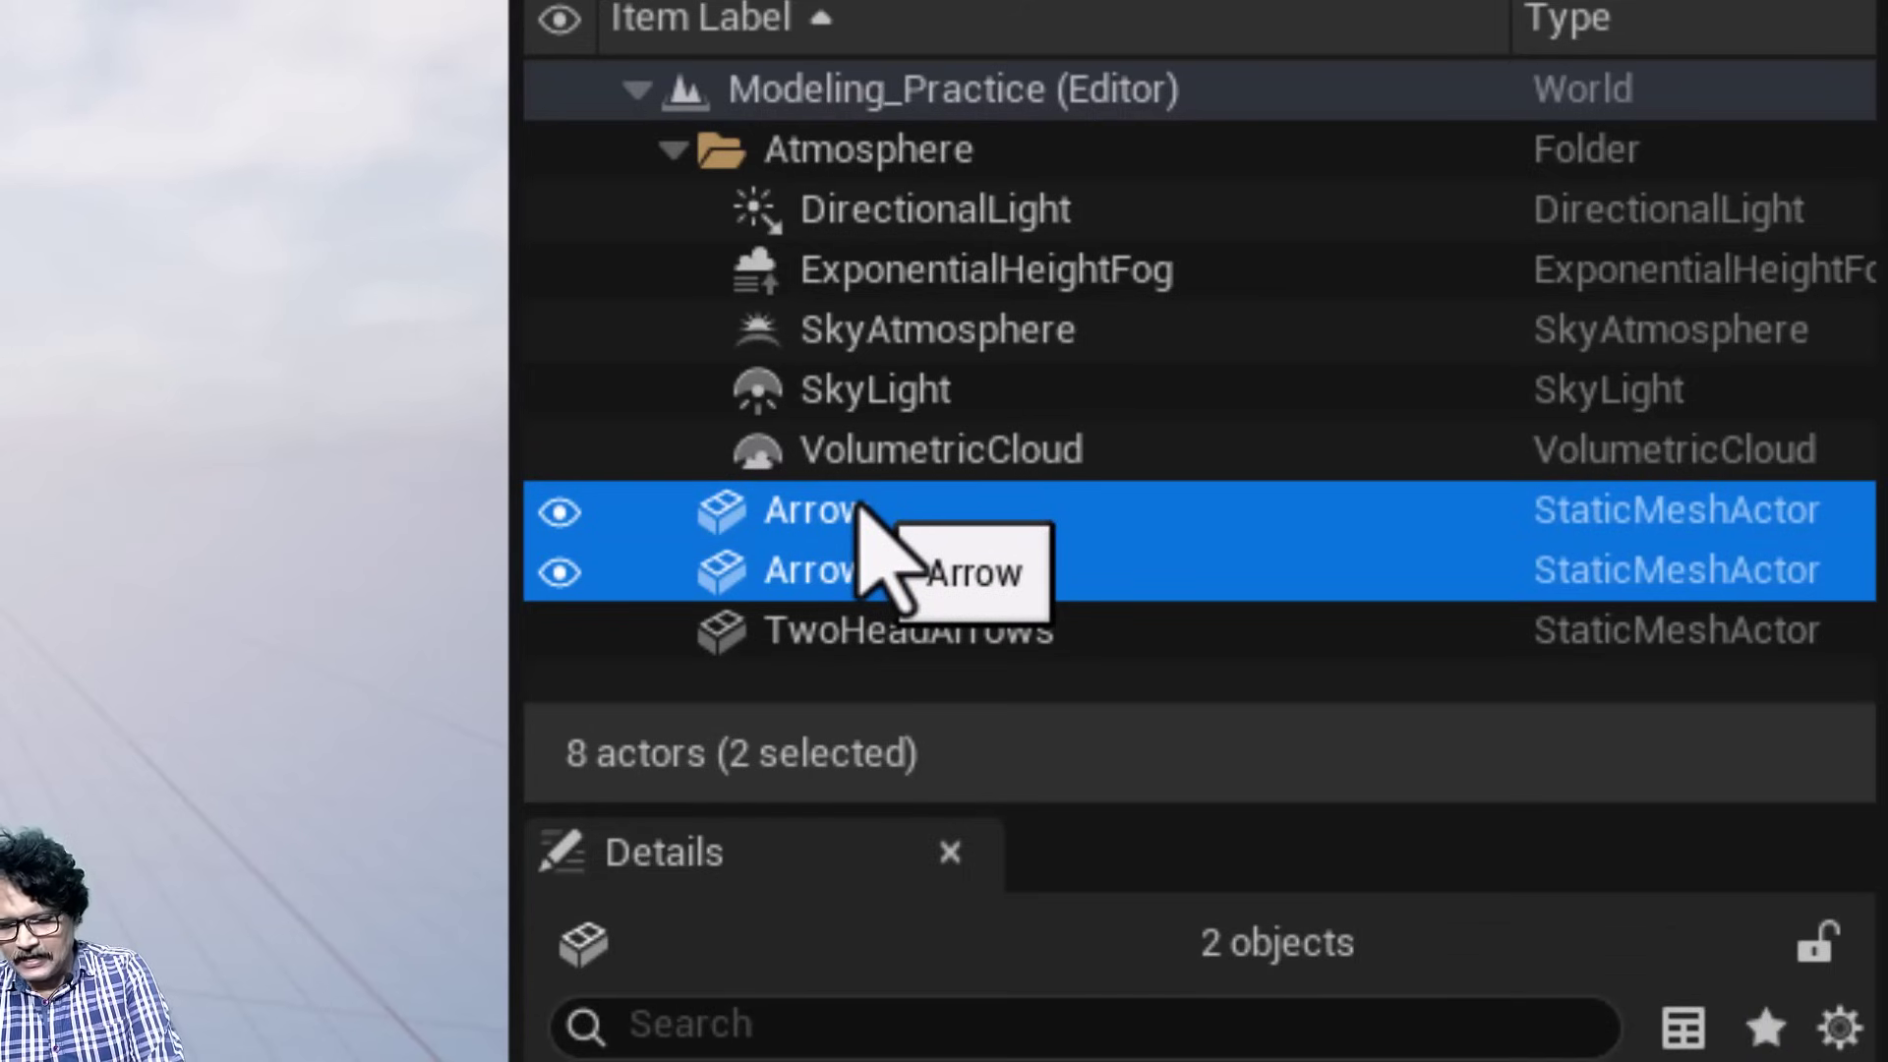
pyautogui.press('Delete')
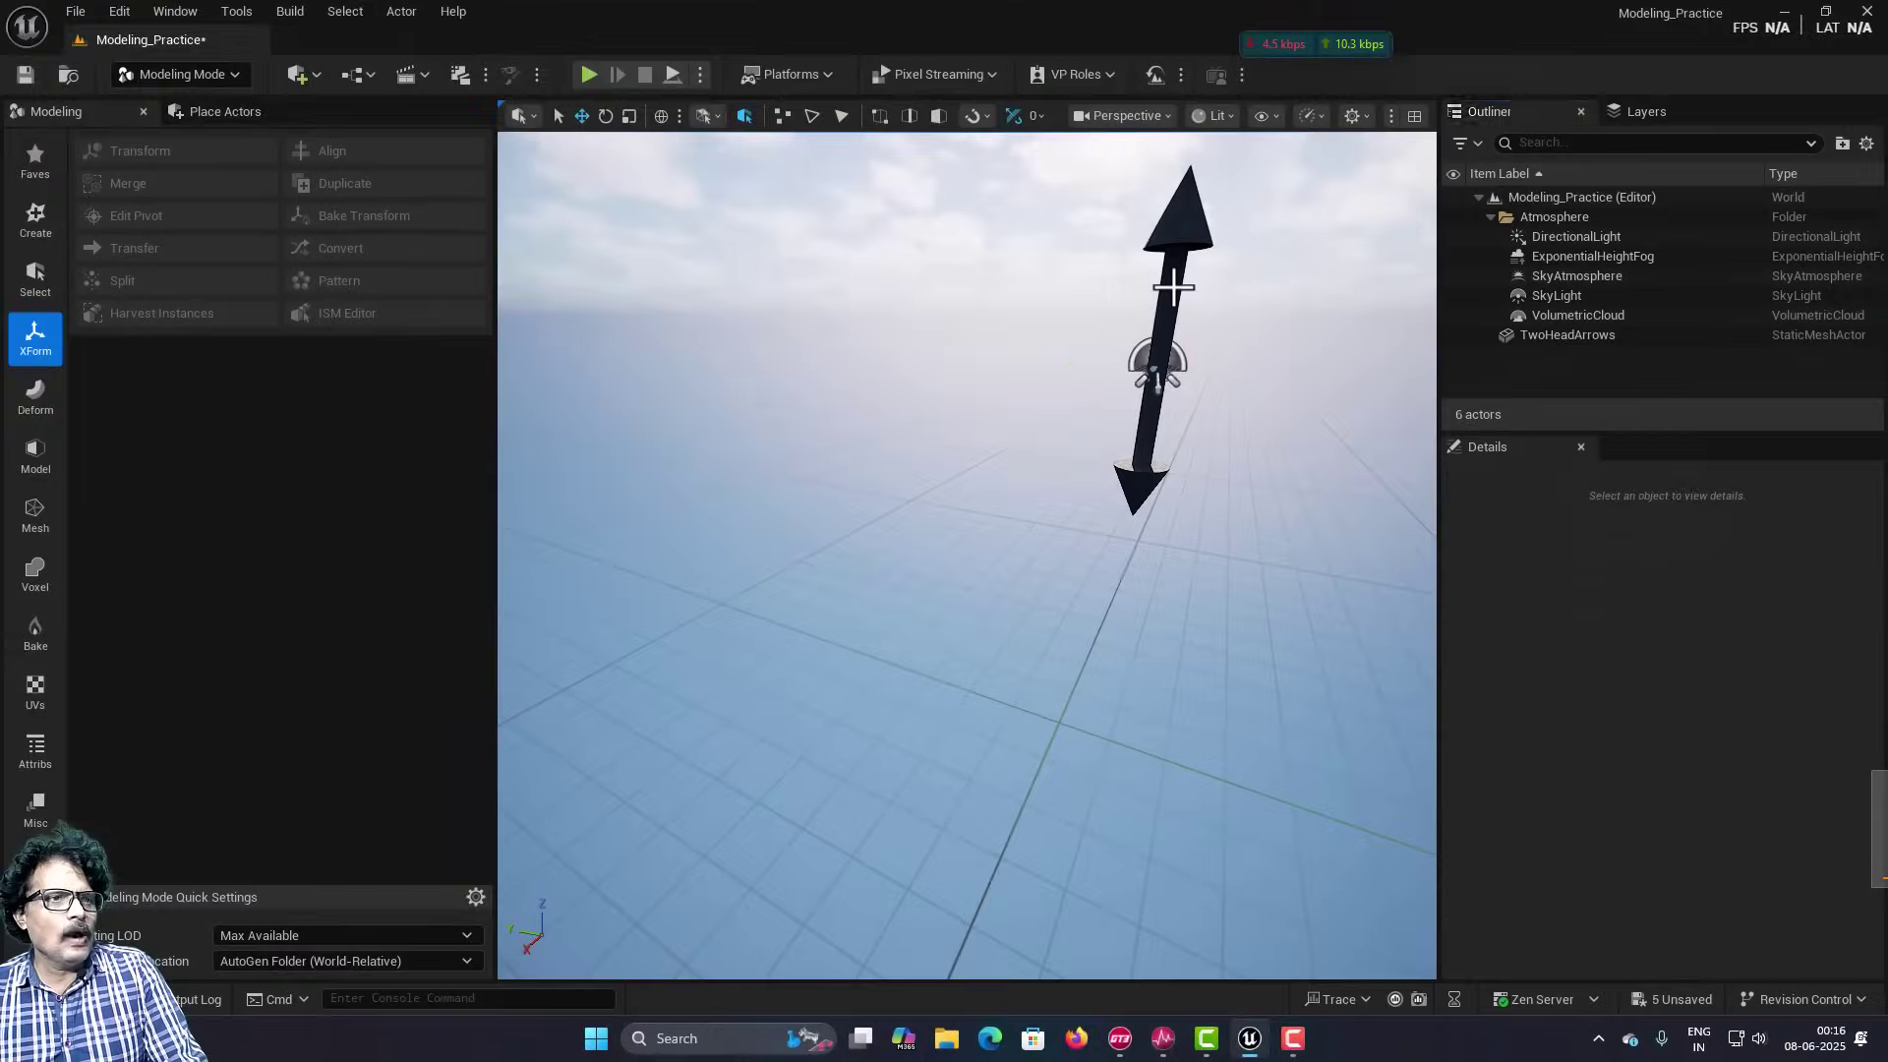
pyautogui.click(1173, 286)
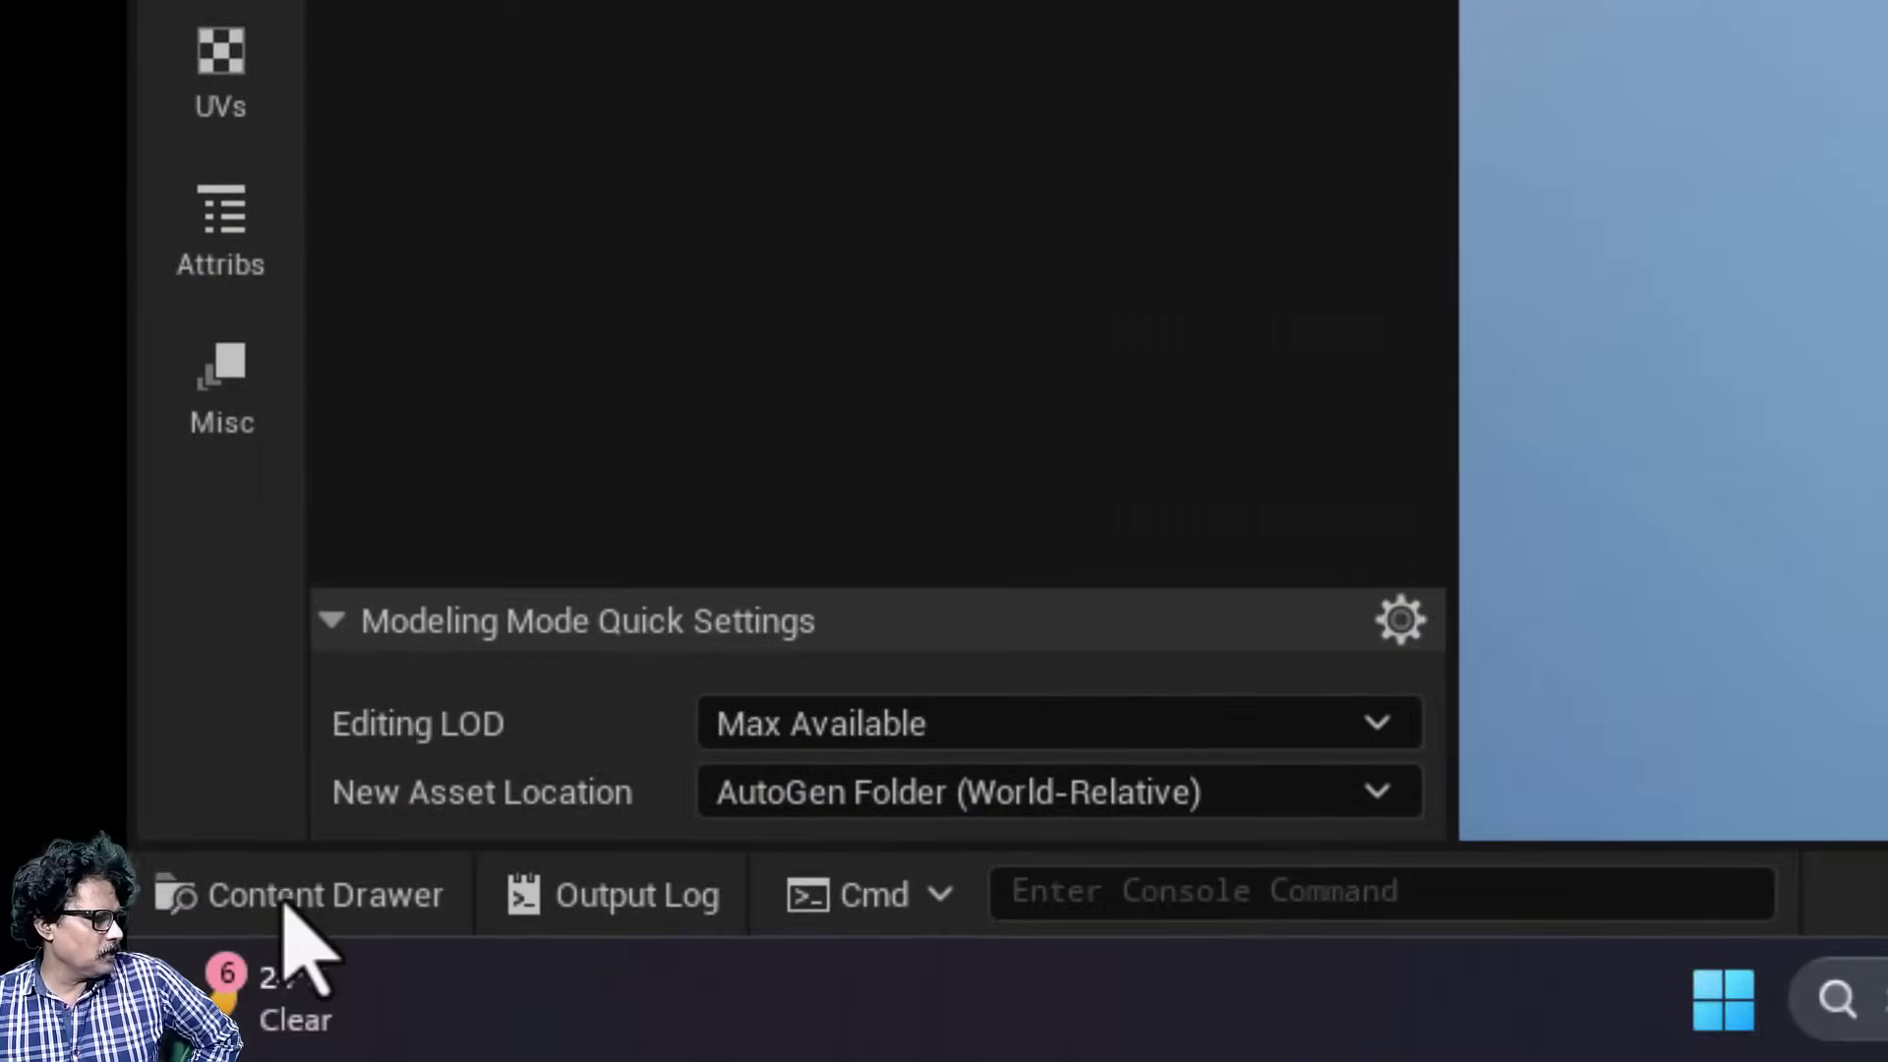
# Browse the project content from Content through Maps and _GENERATED to the subfolder holding the generated arrow meshes.
pyautogui.click(290, 897)
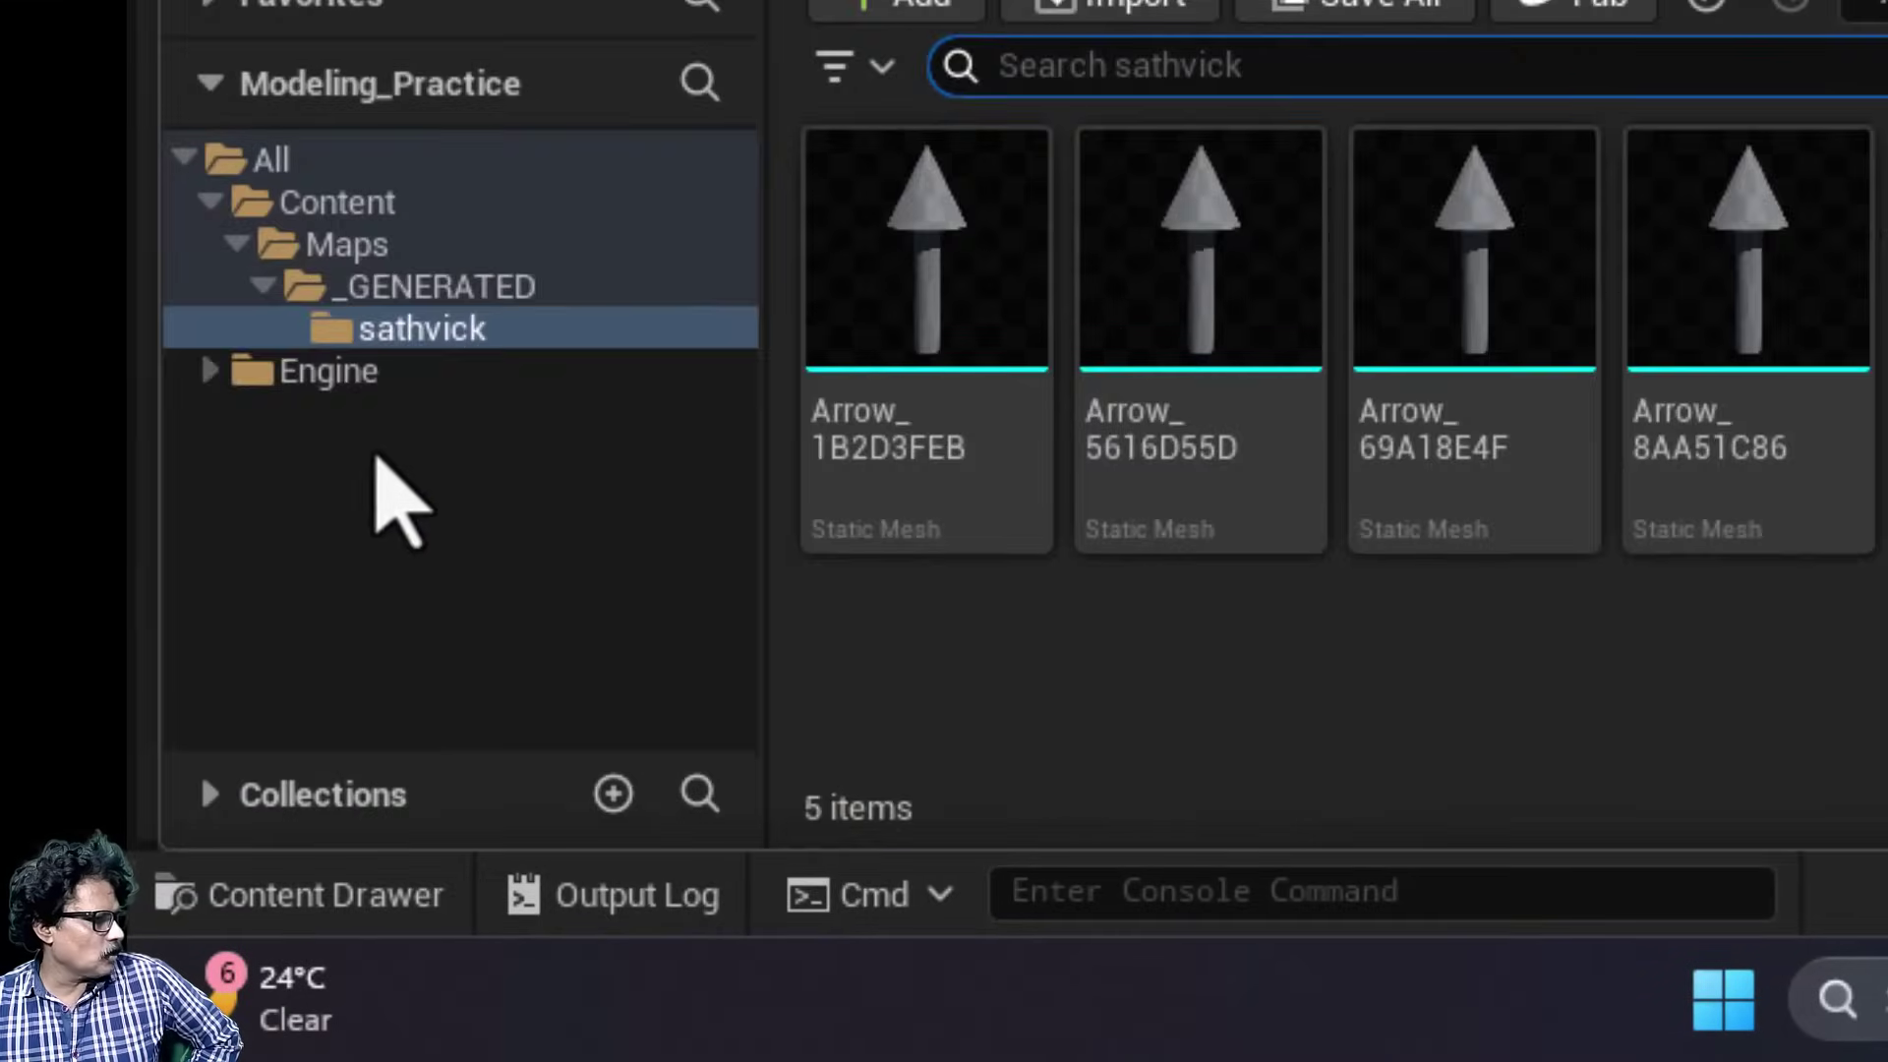
pyautogui.click(359, 244)
pyautogui.click(369, 203)
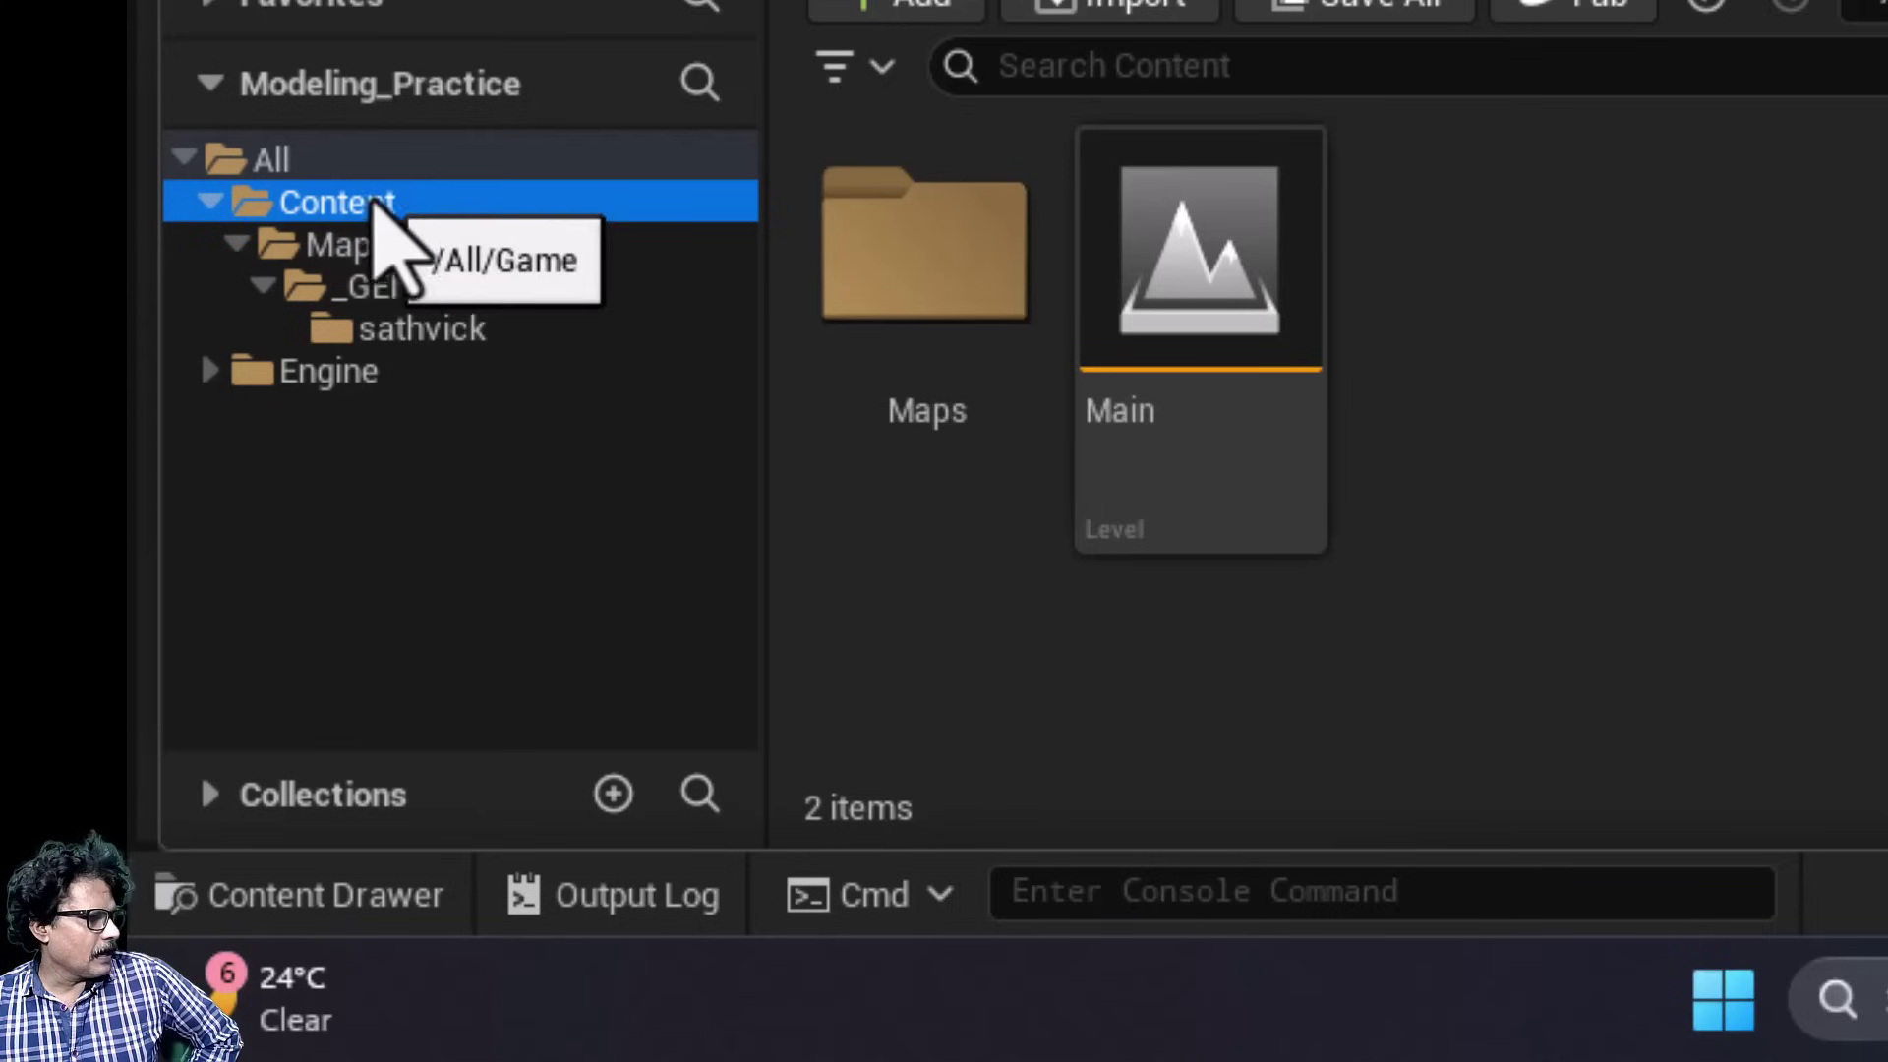
pyautogui.doubleClick(967, 246)
pyautogui.doubleClick(952, 280)
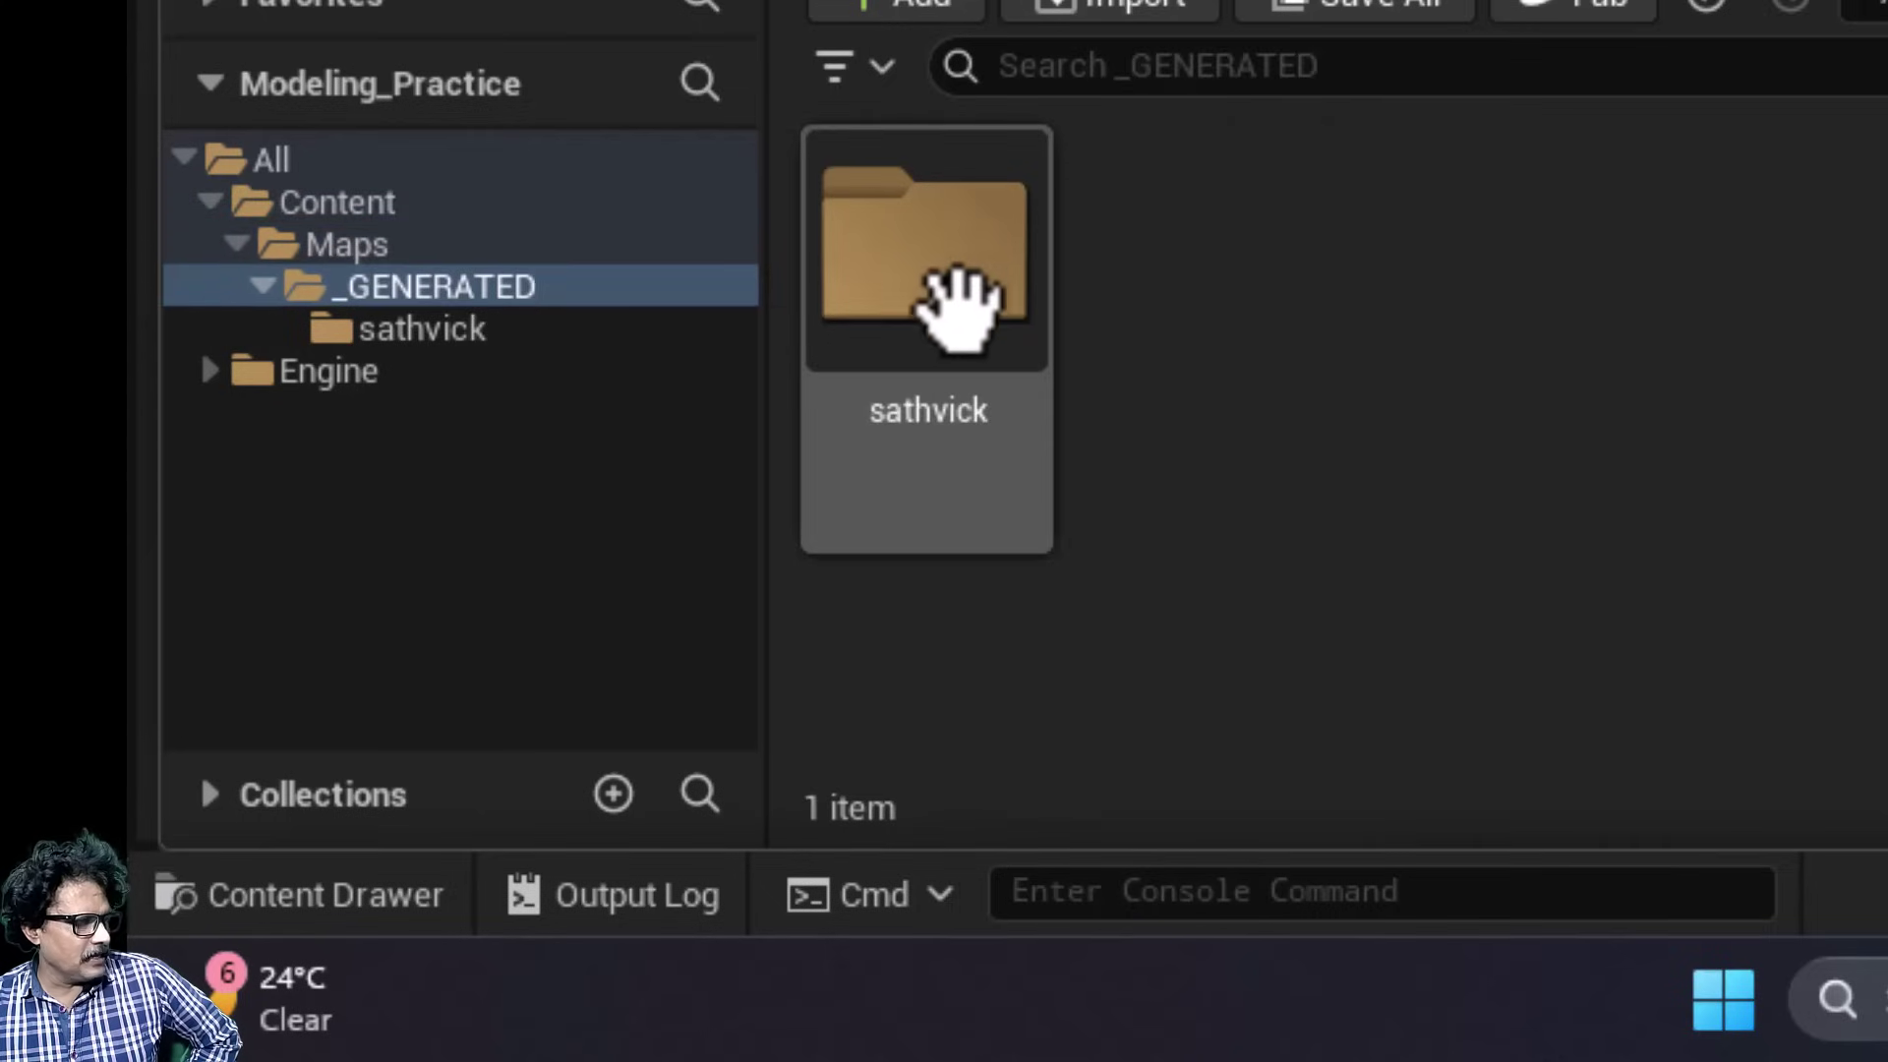
pyautogui.doubleClick(944, 265)
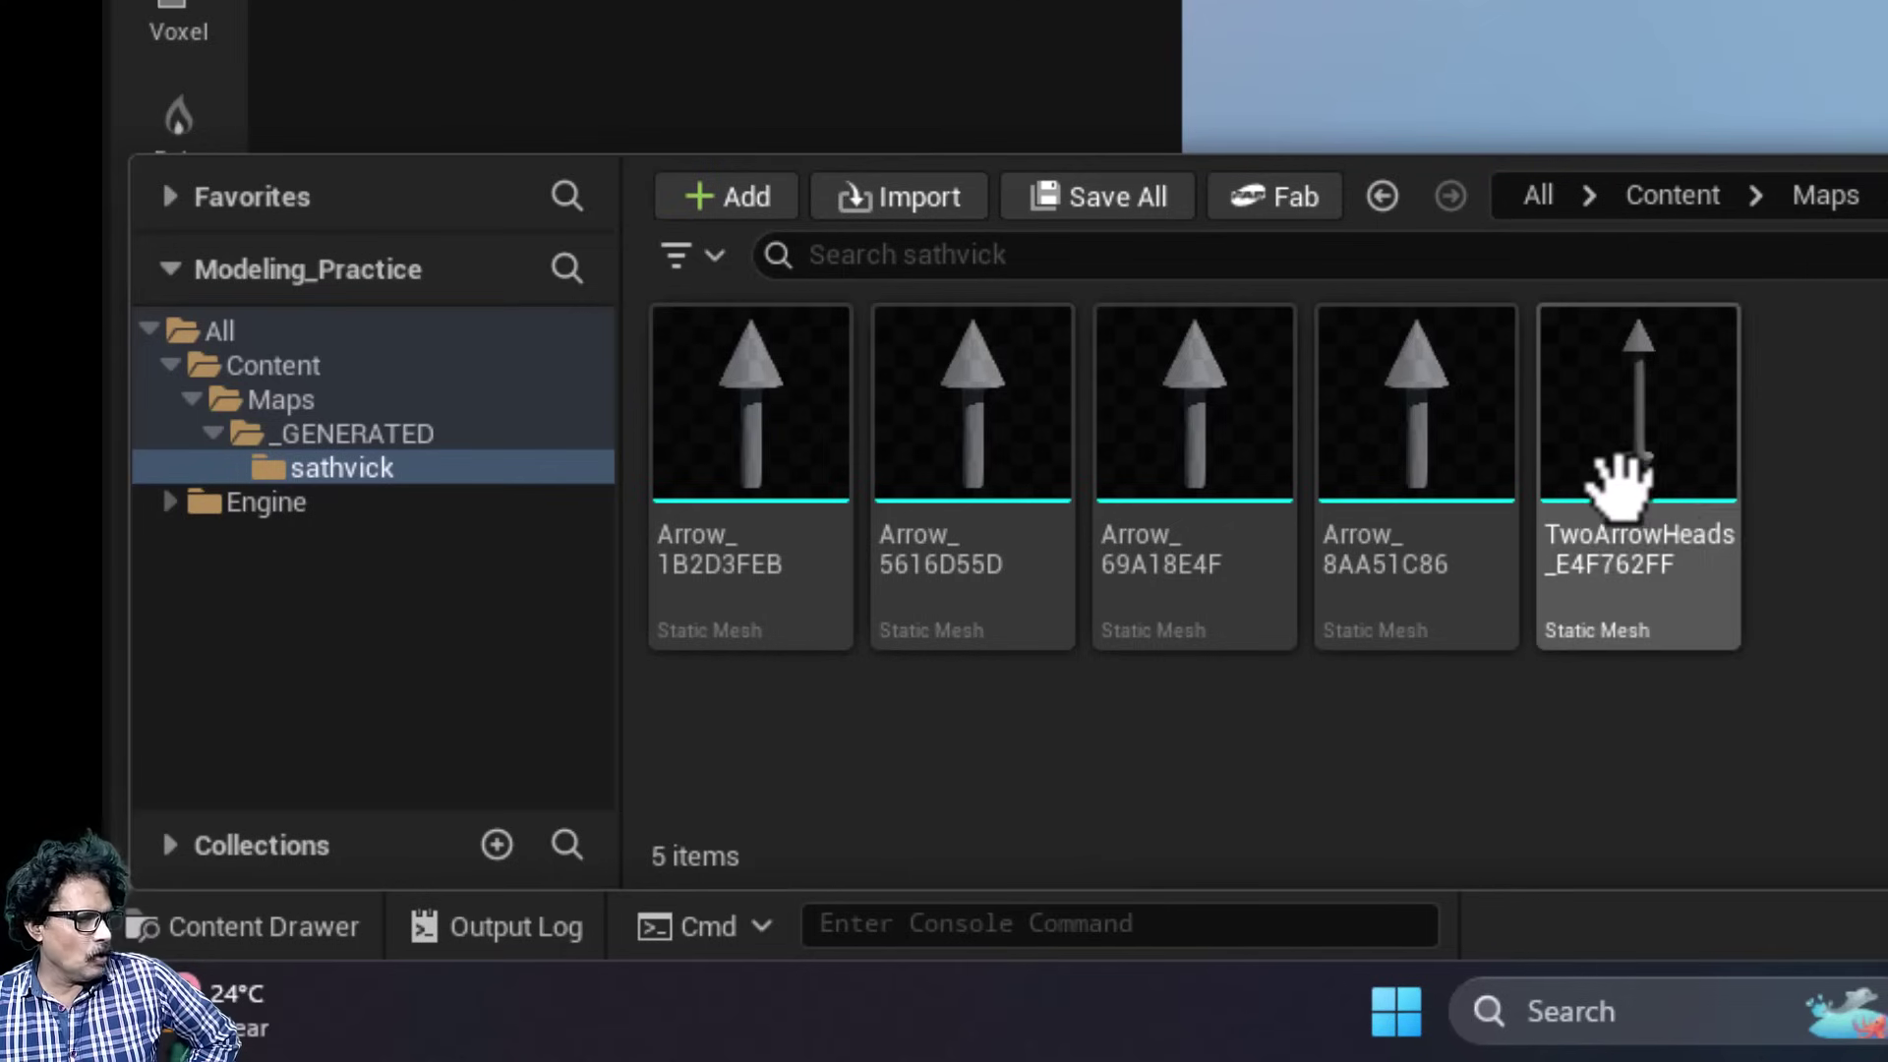
# Rename the double-headed arrow's static mesh asset as SM_TwoHeadArrows.
pyautogui.moveTo(1614, 511)
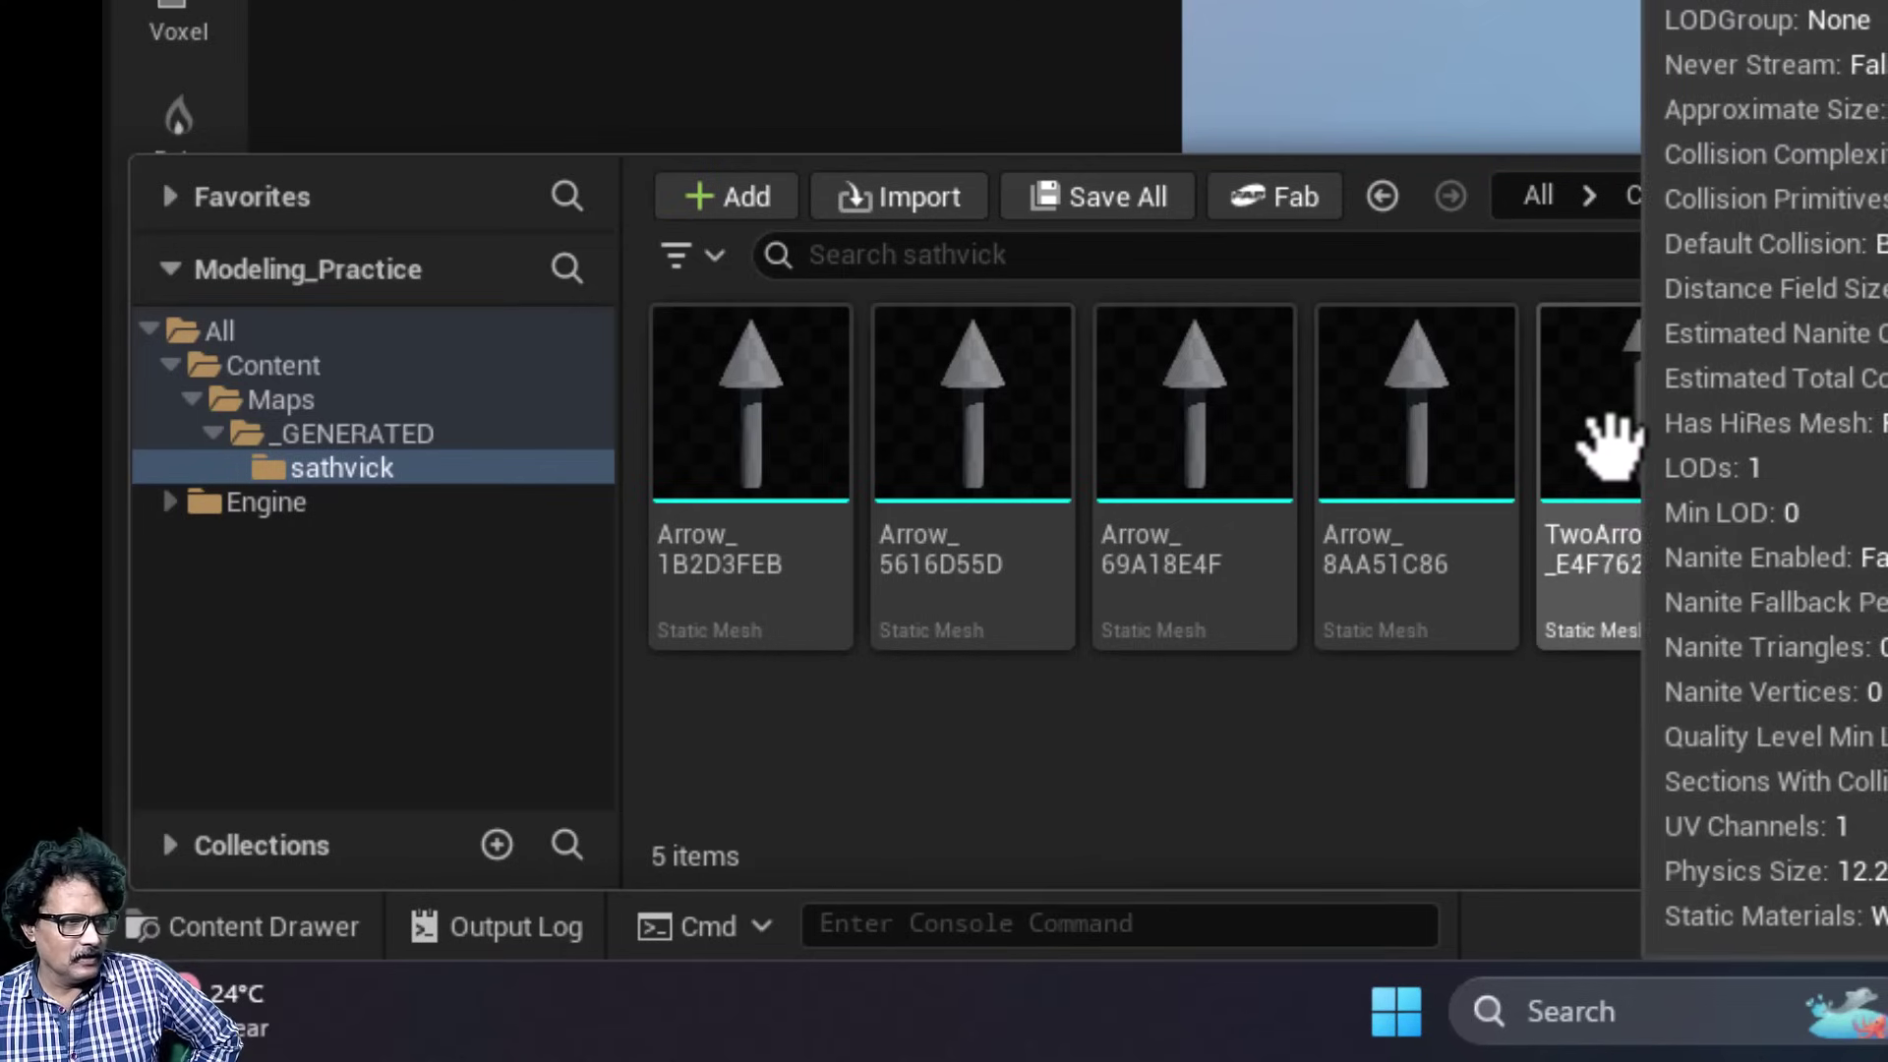
pyautogui.rightClick(1613, 480)
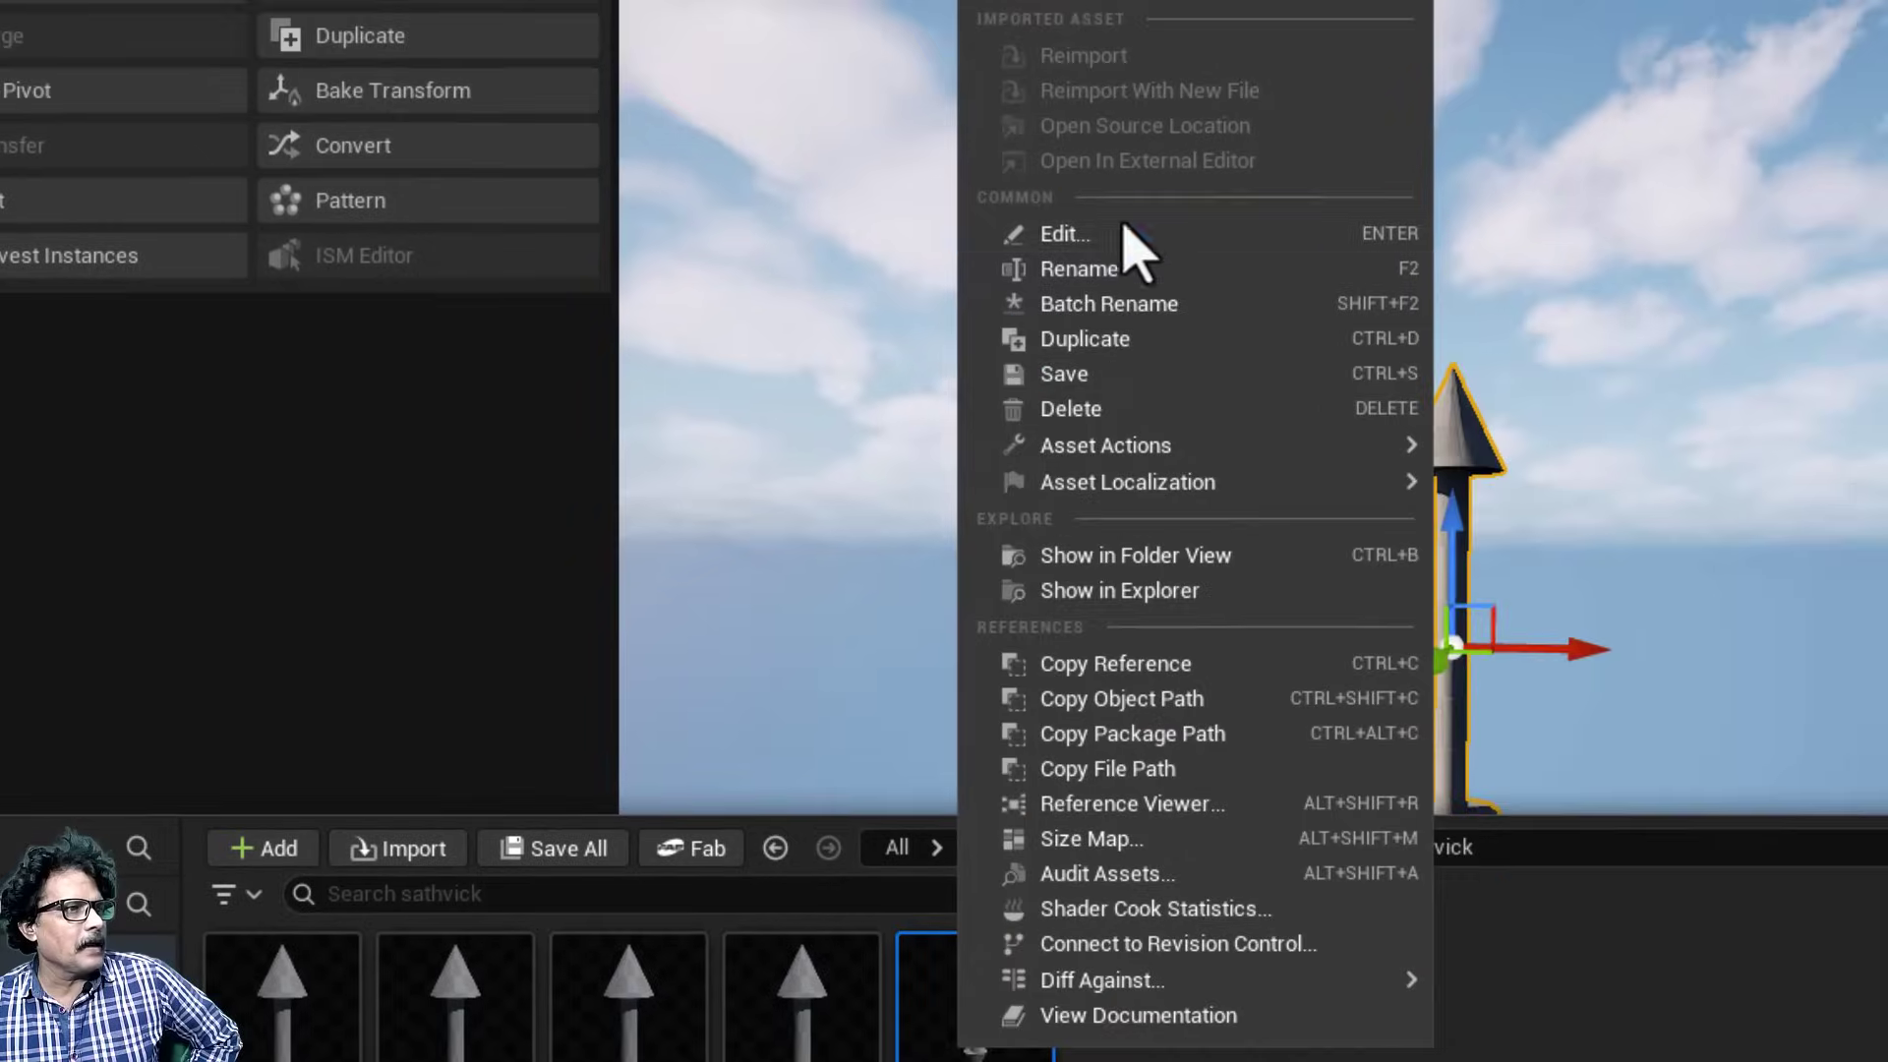
pyautogui.click(1147, 166)
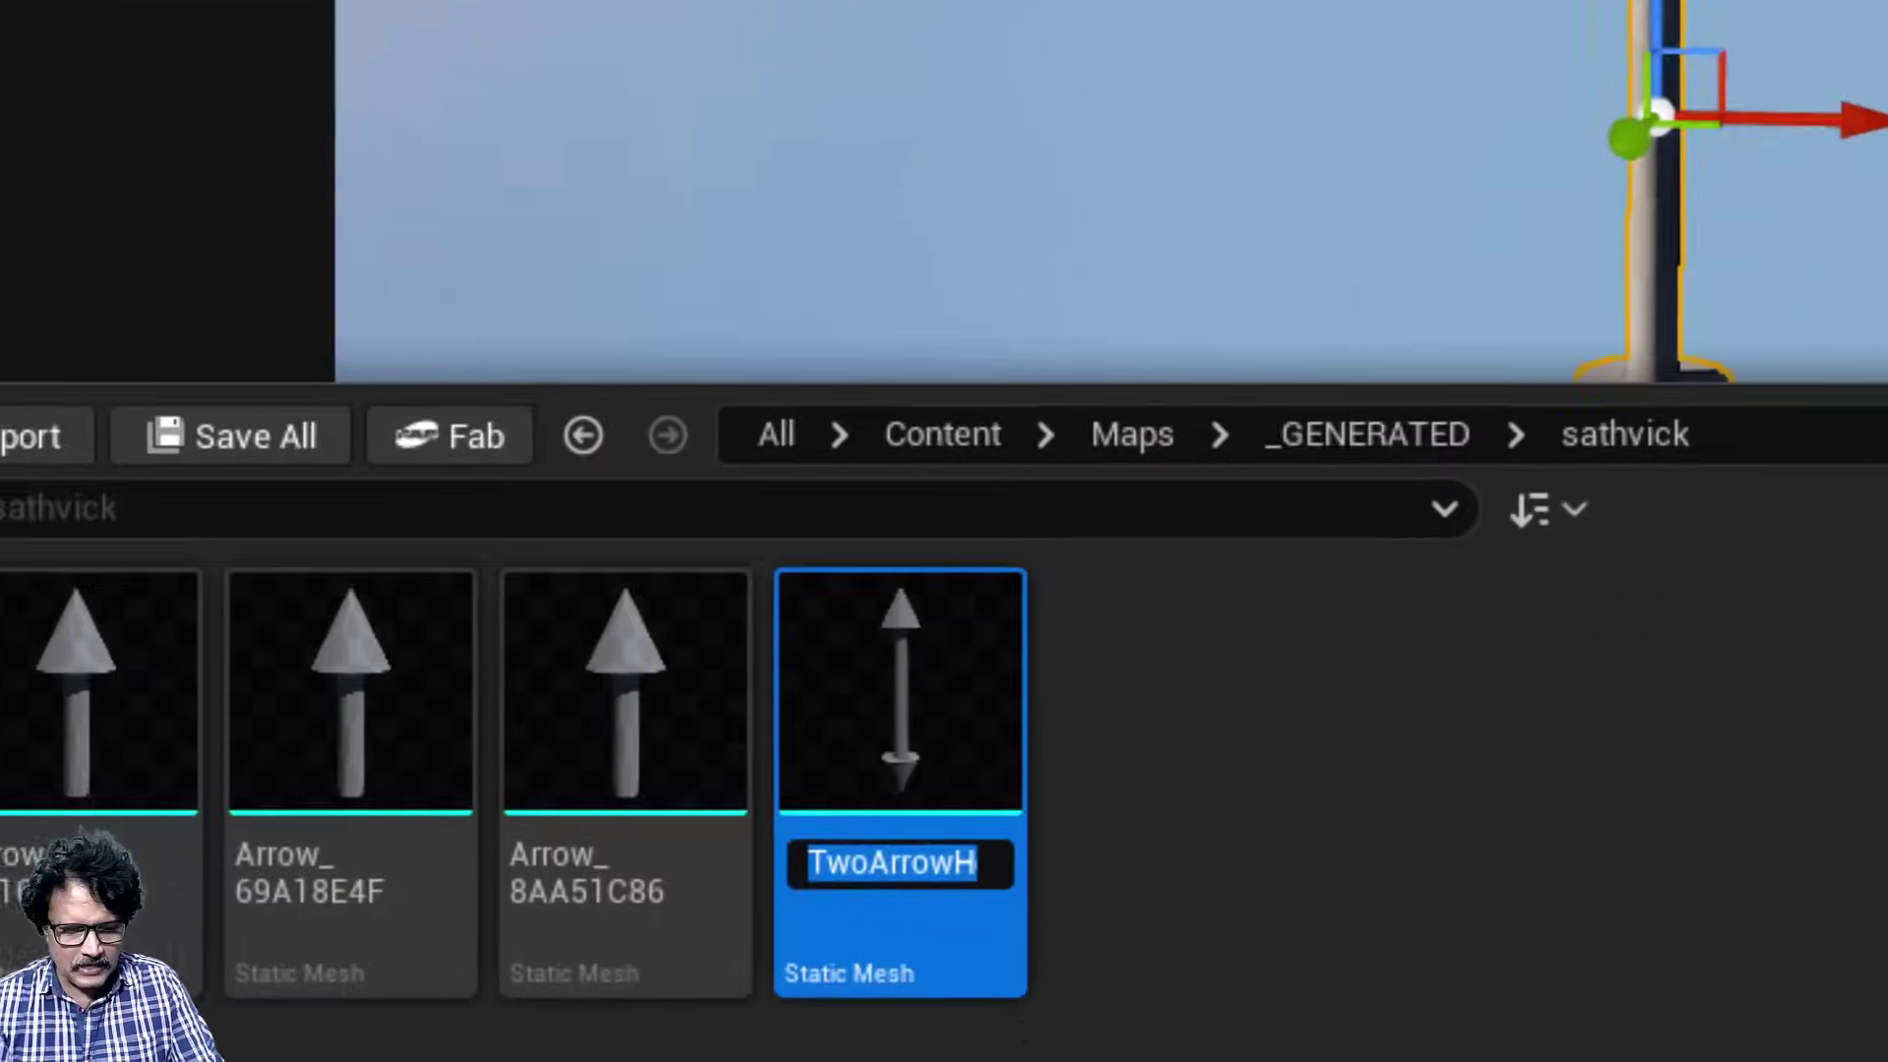
pyautogui.write('S')
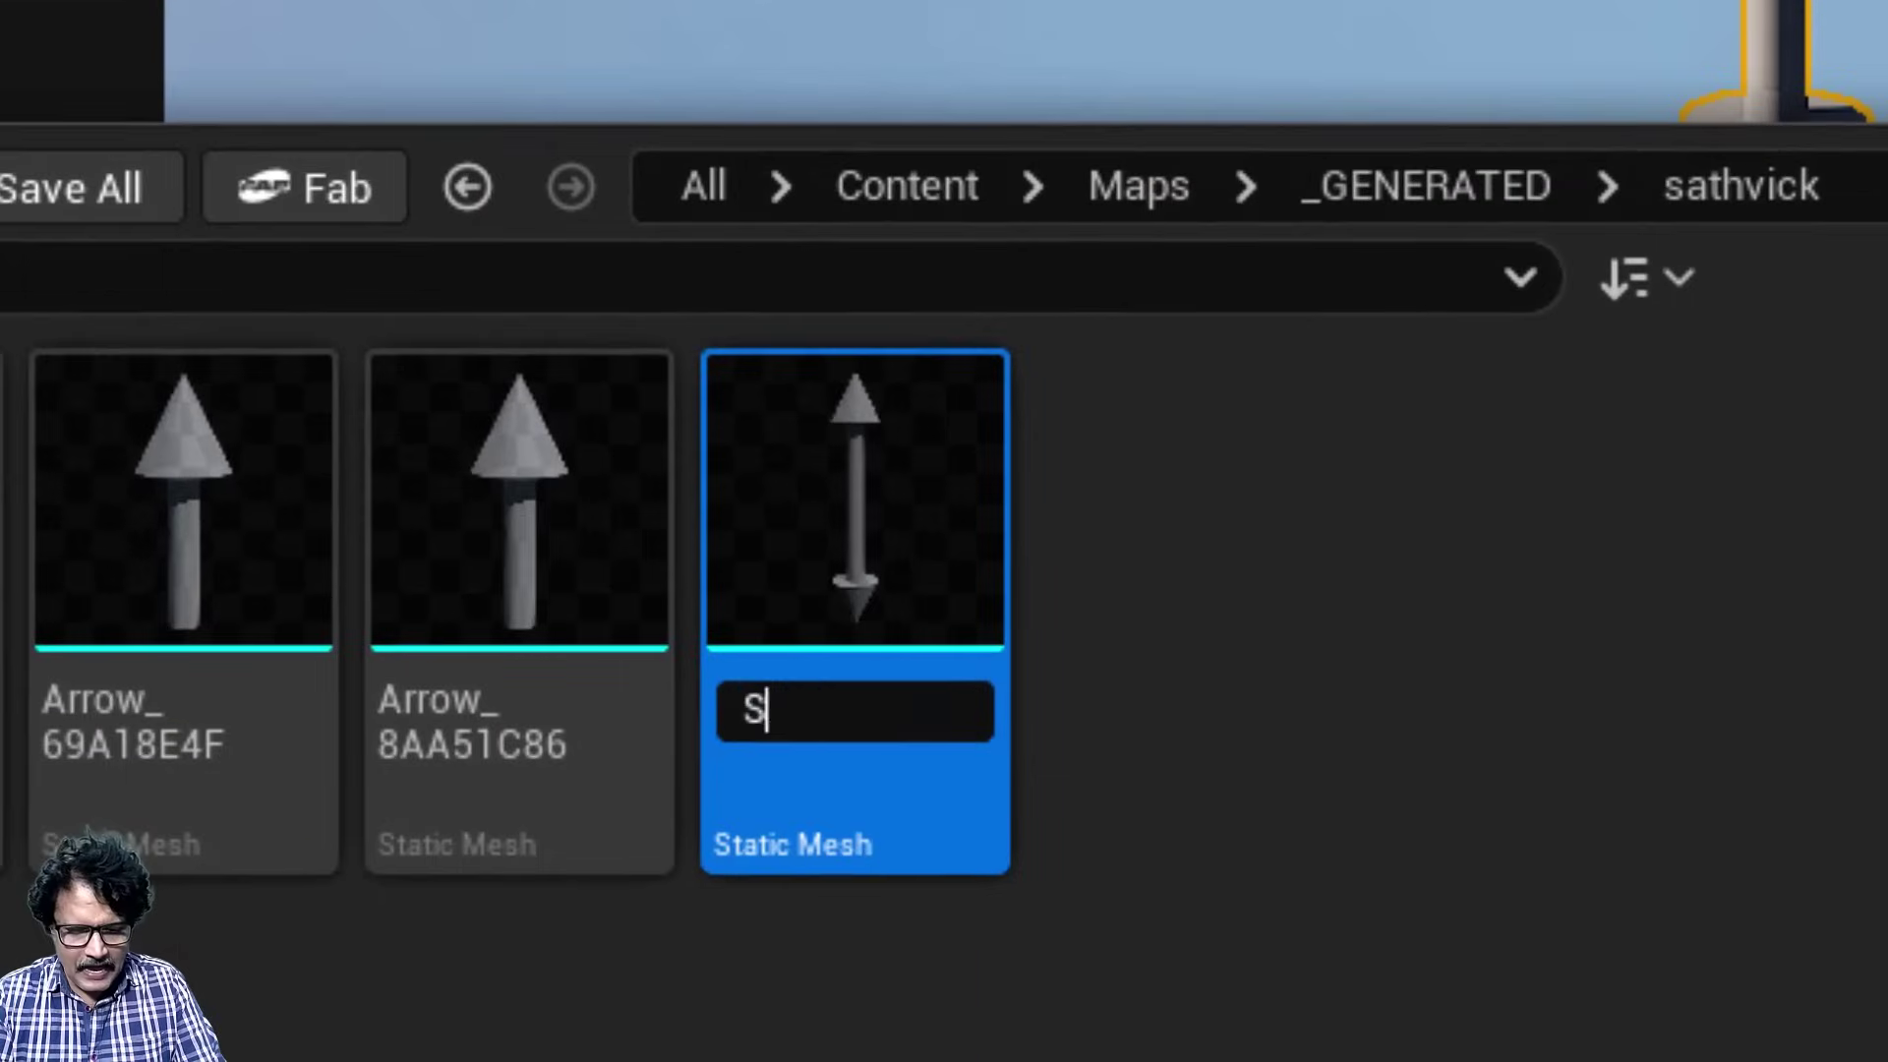
pyautogui.write('M_TwoHeadArrows')
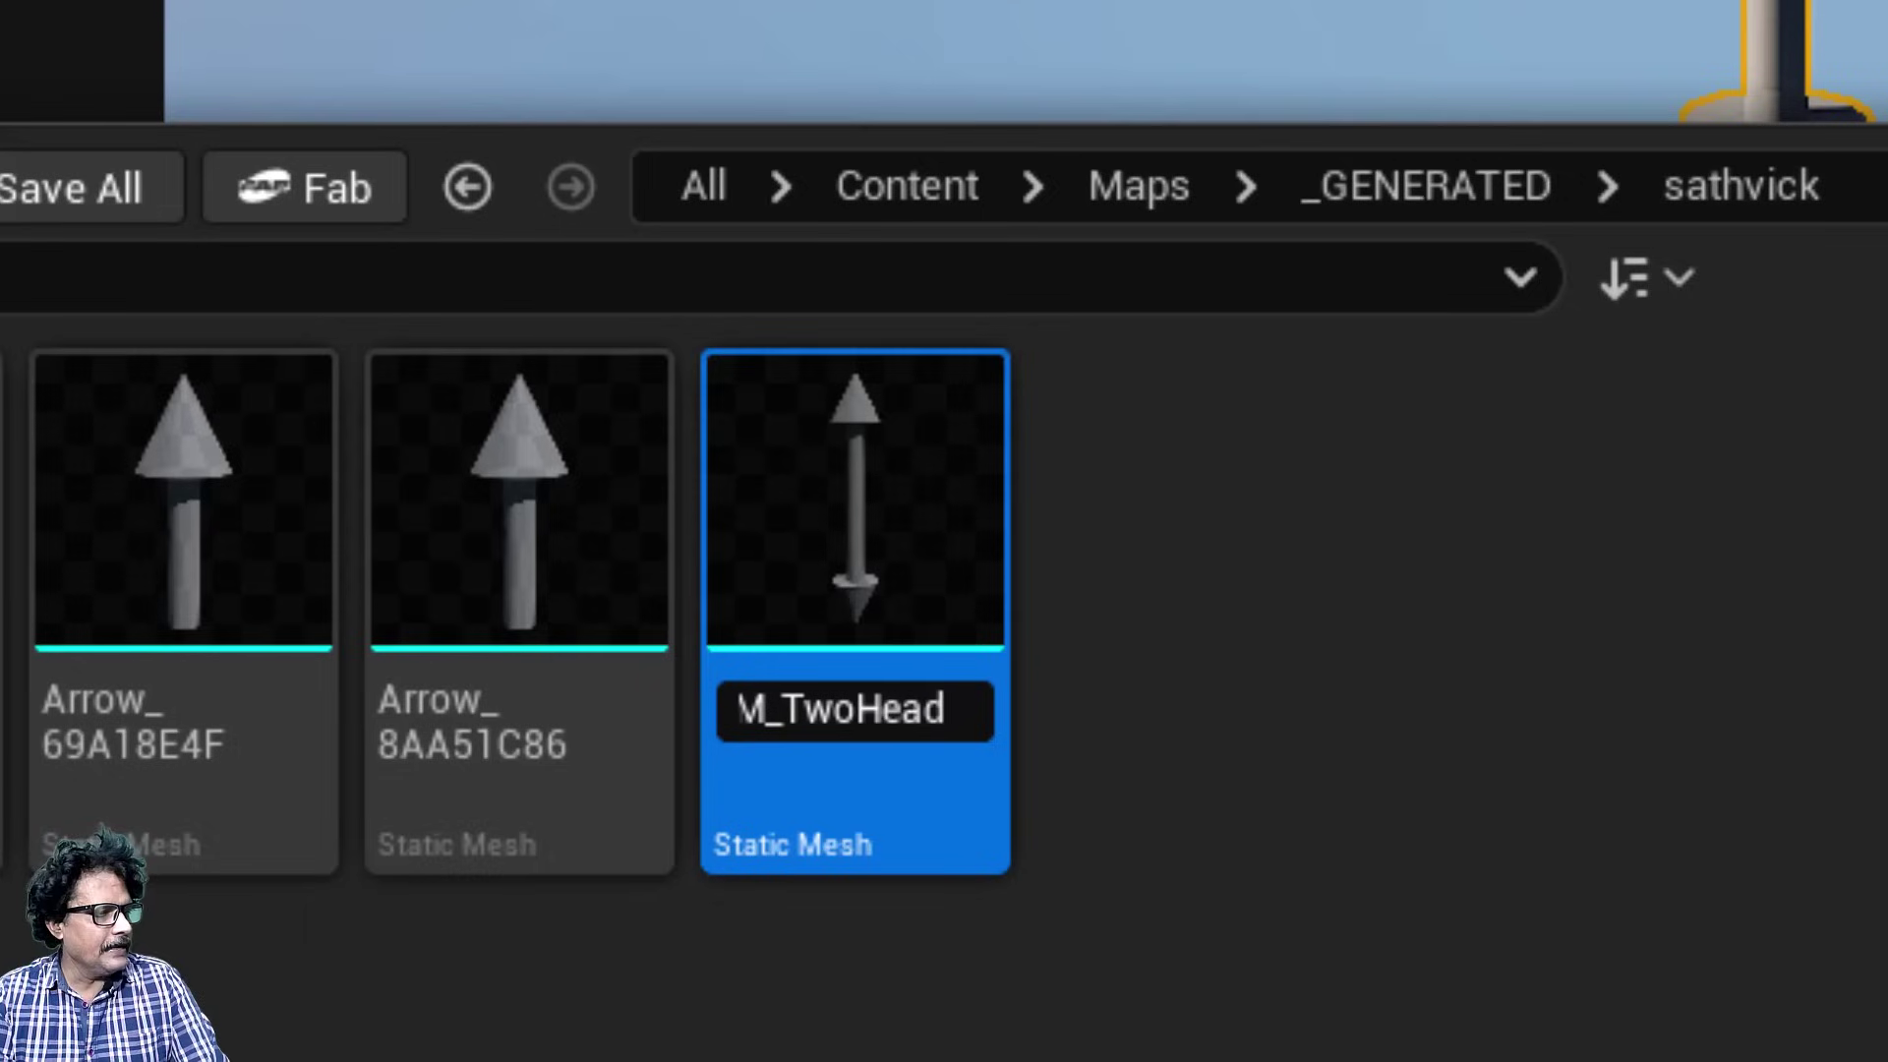
pyautogui.press('Return')
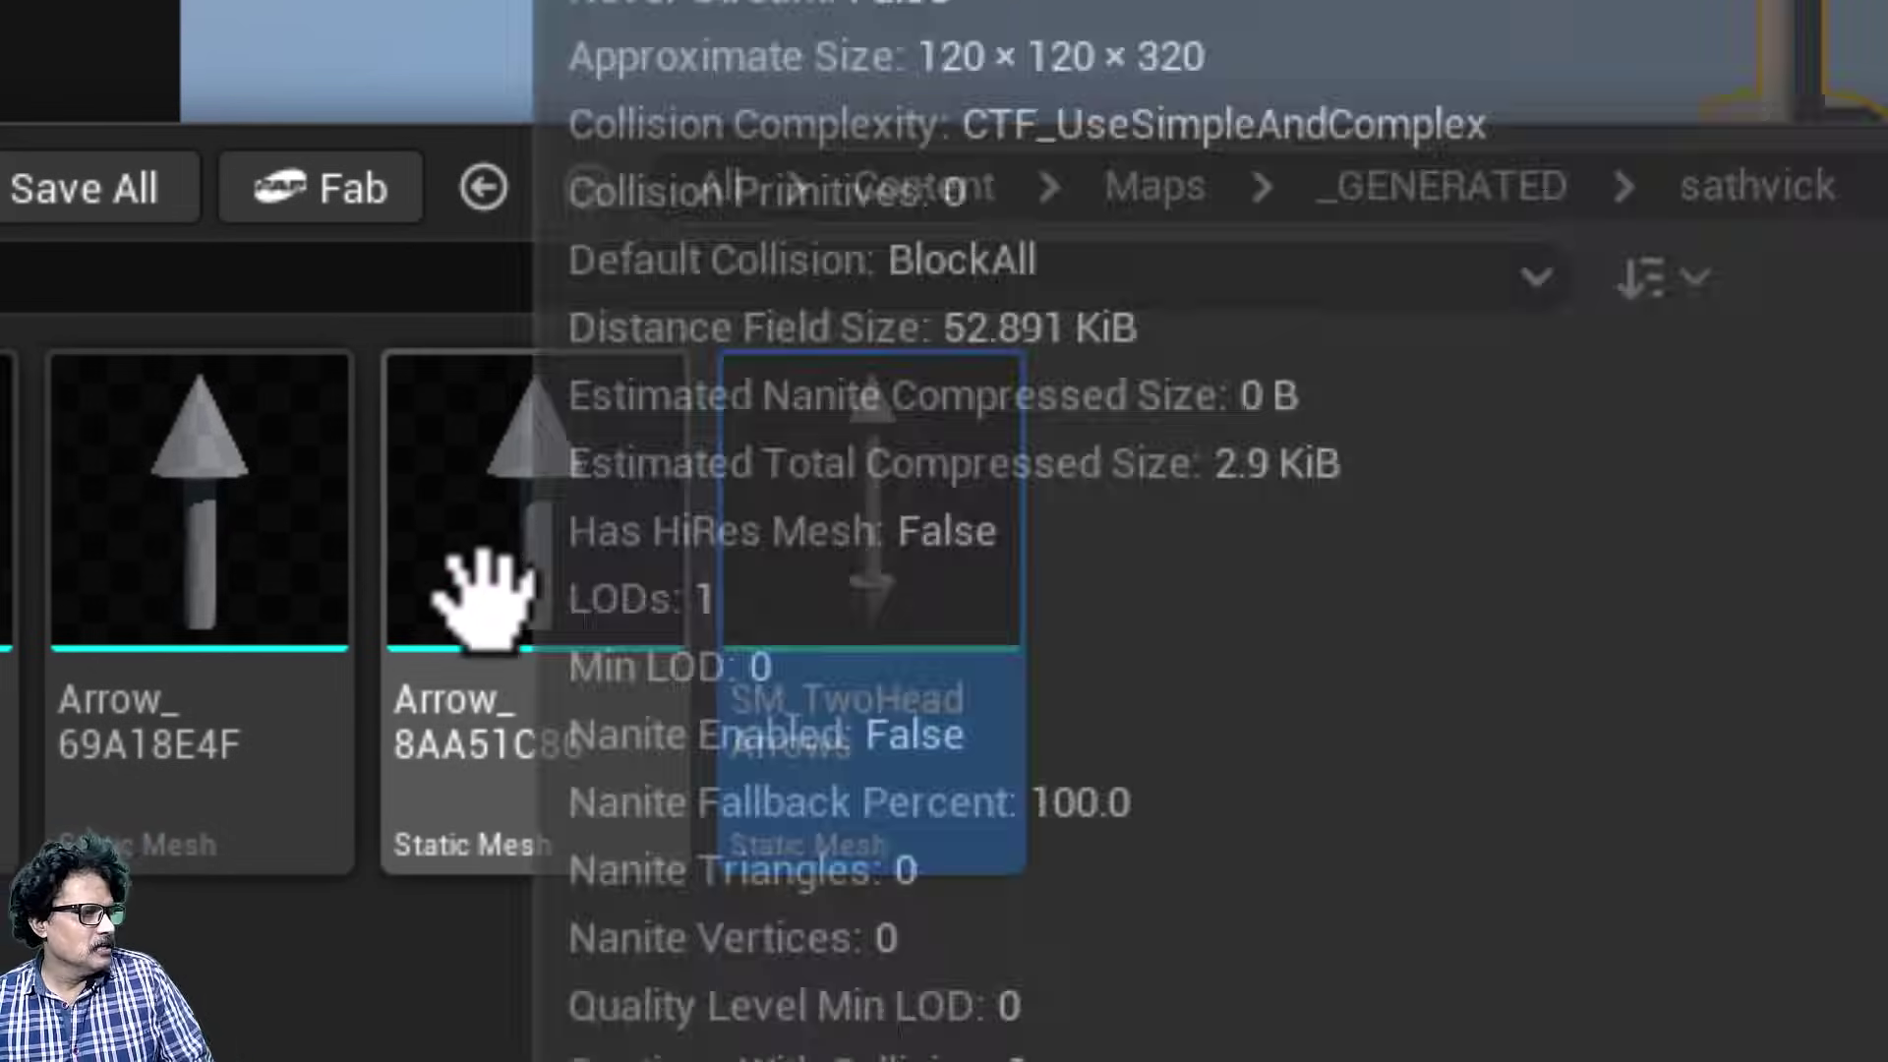
# Delete the four single-headed Arrow static mesh assets from the generated folder, keeping SM_TwoHeadArrows.
pyautogui.click(471, 590)
pyautogui.keyDown('ctrl'); pyautogui.click(236, 571); pyautogui.keyUp('ctrl')
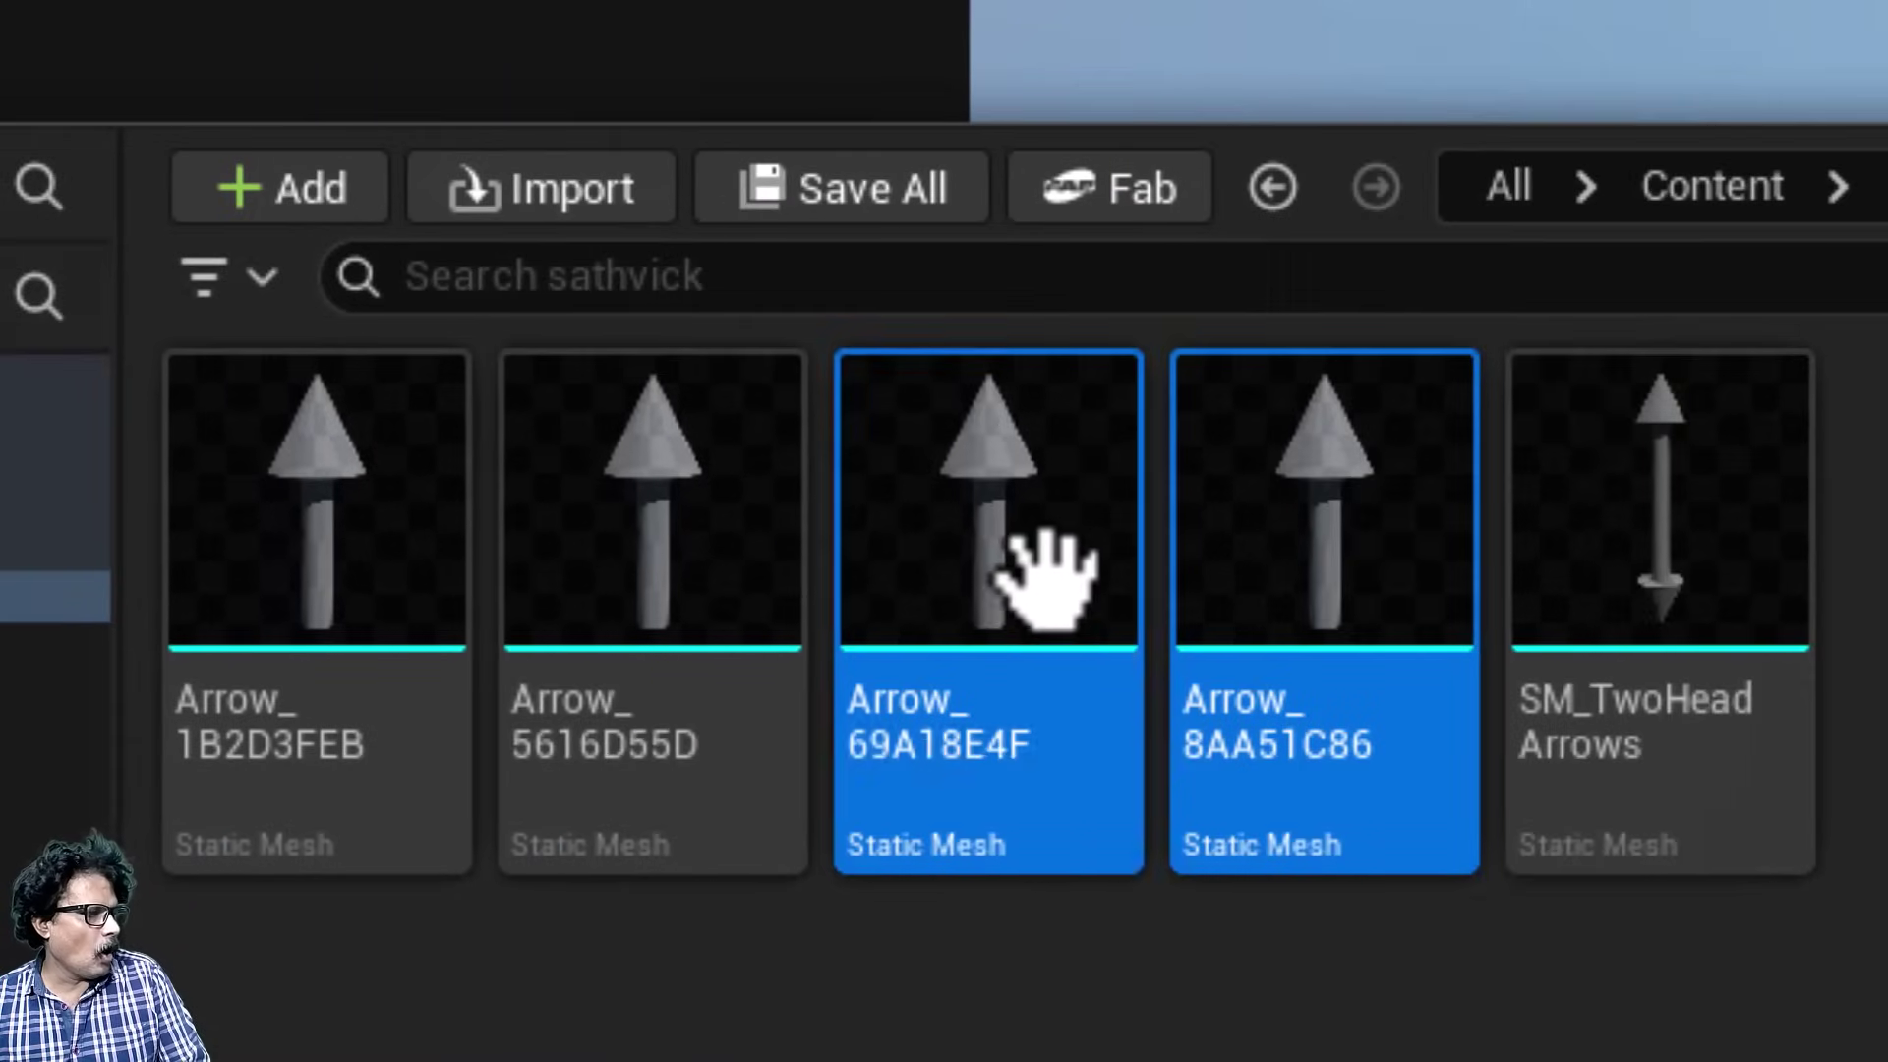
pyautogui.click(337, 527)
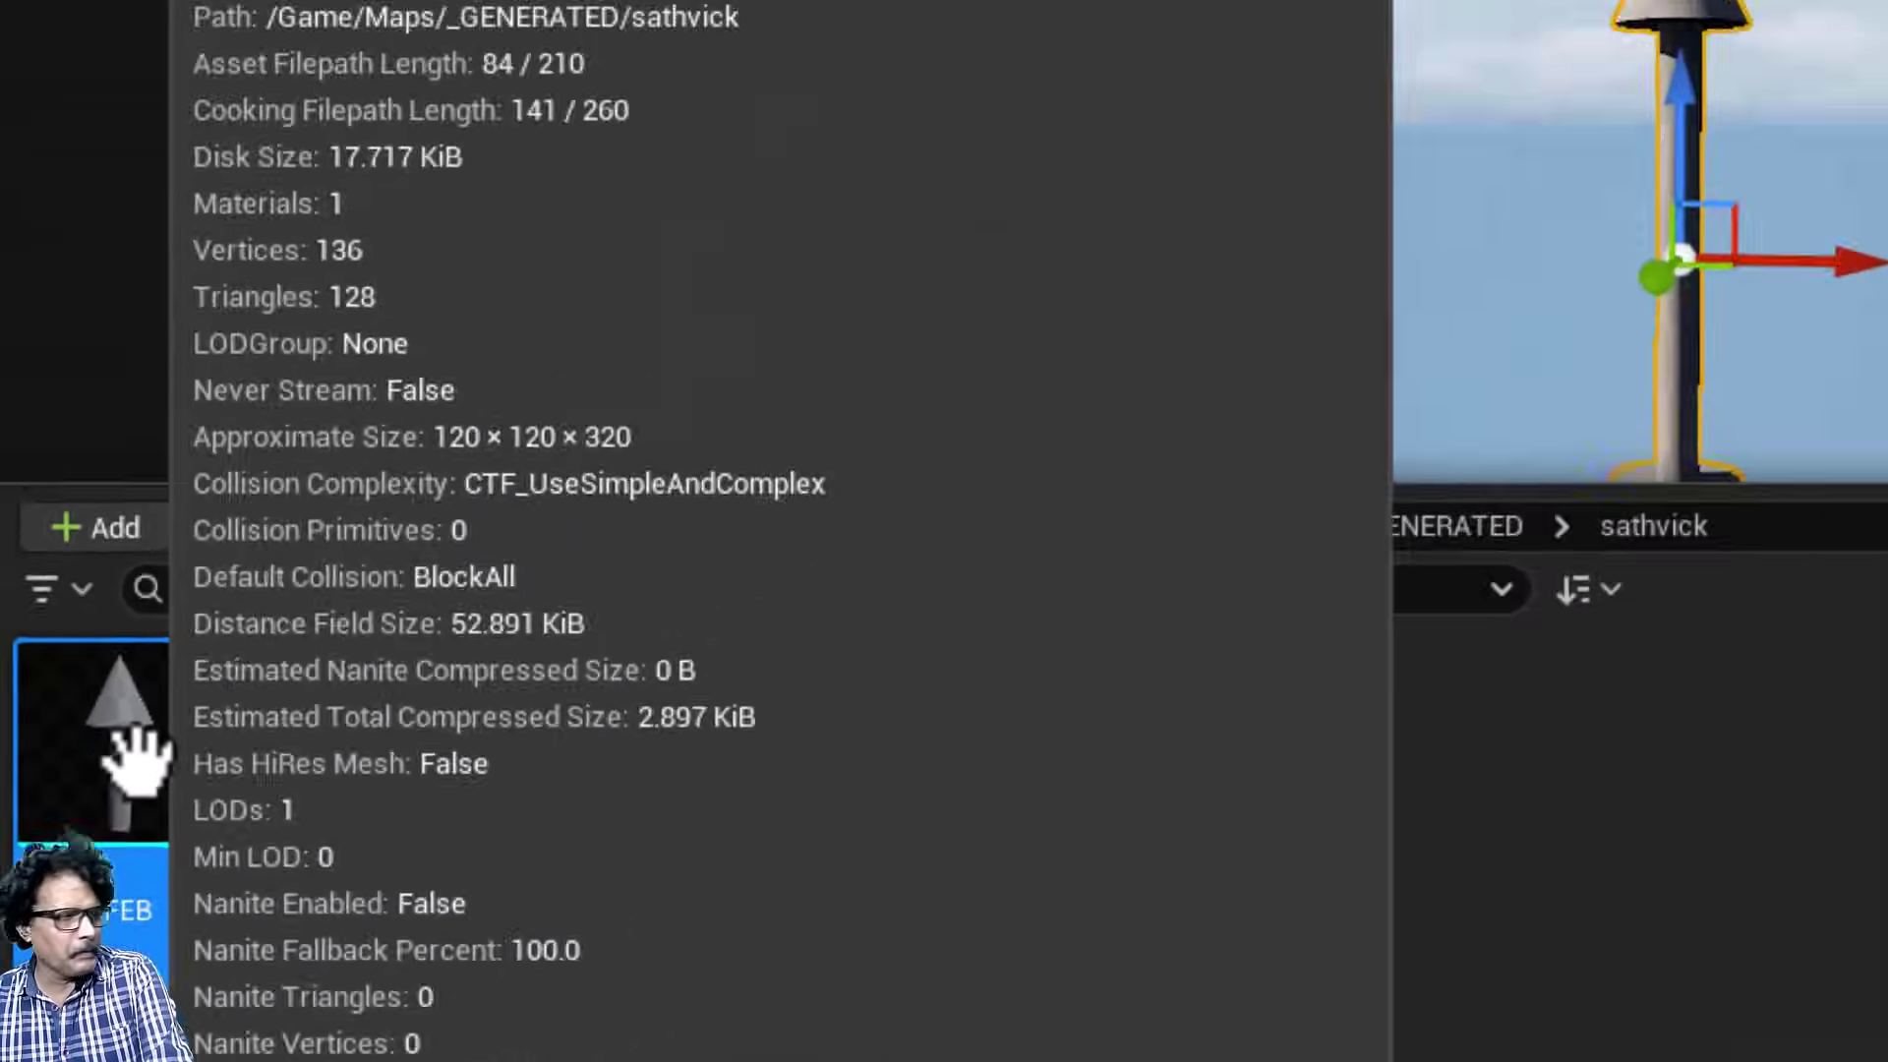
pyautogui.press('Delete')
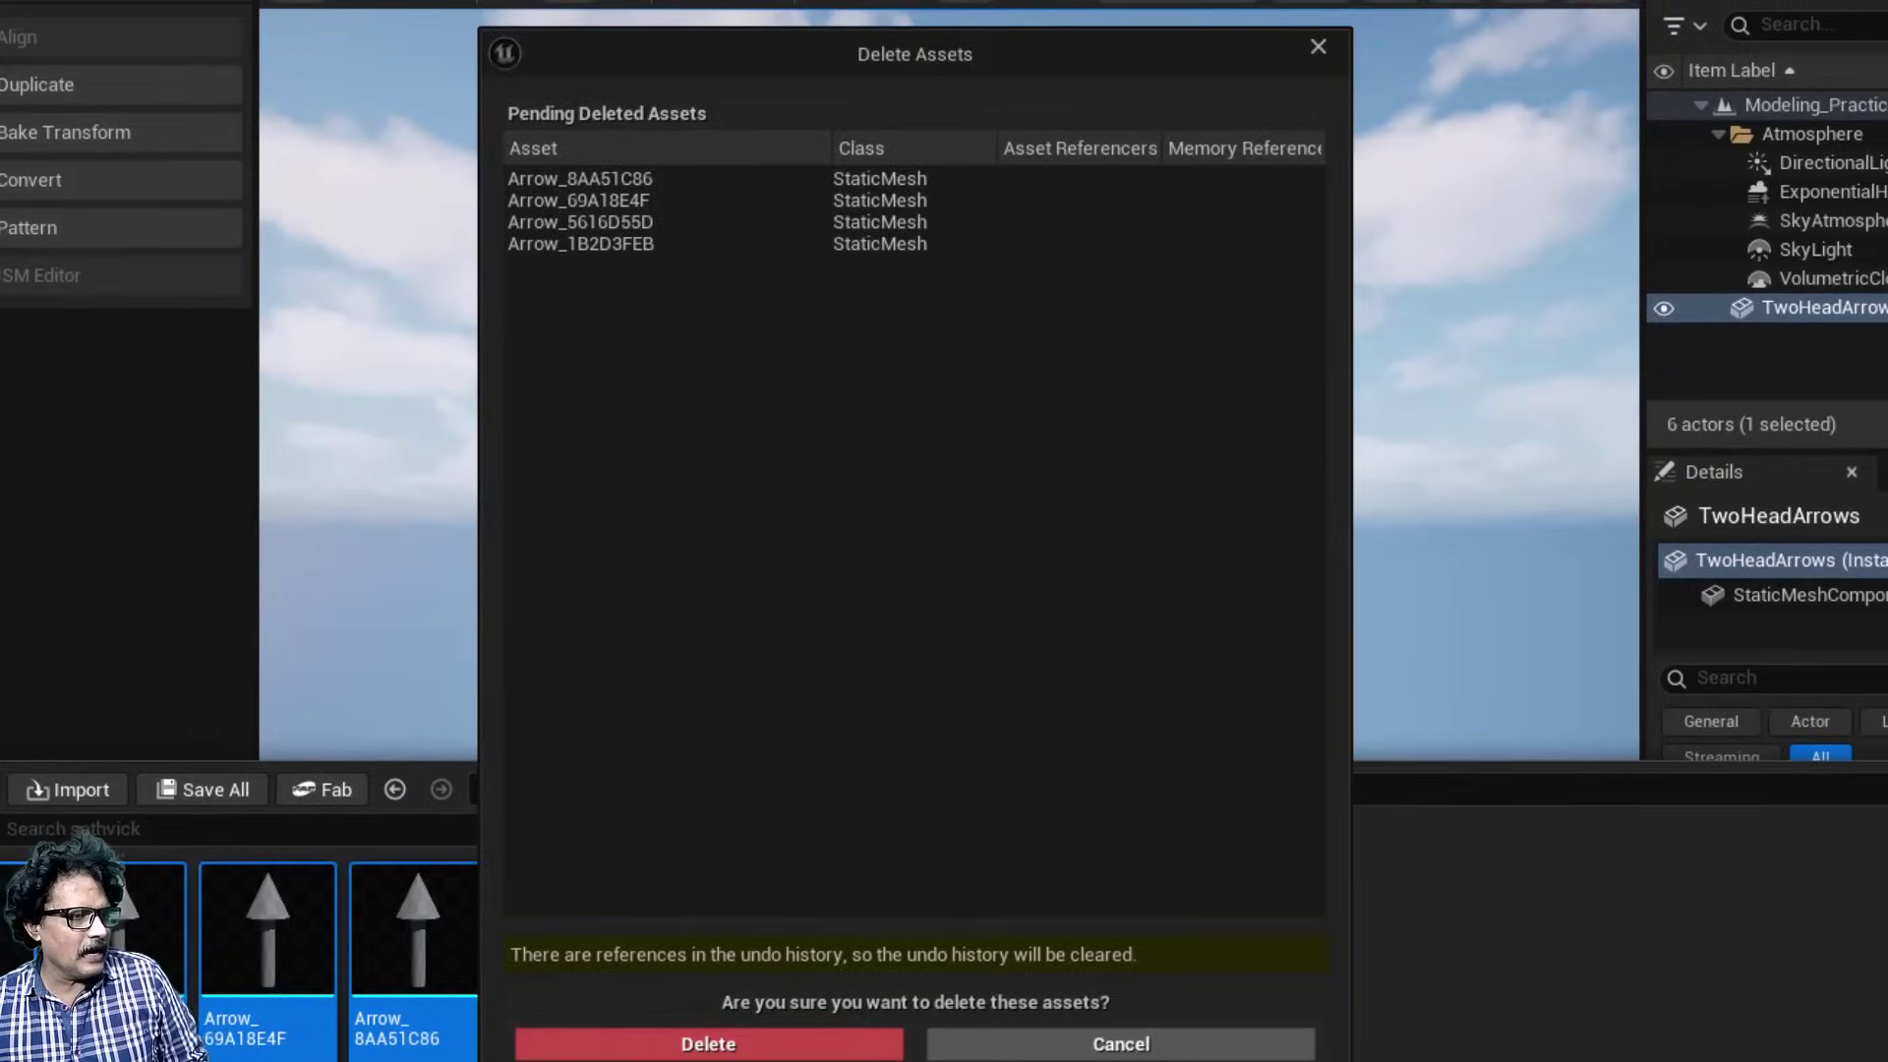
pyautogui.click(826, 1050)
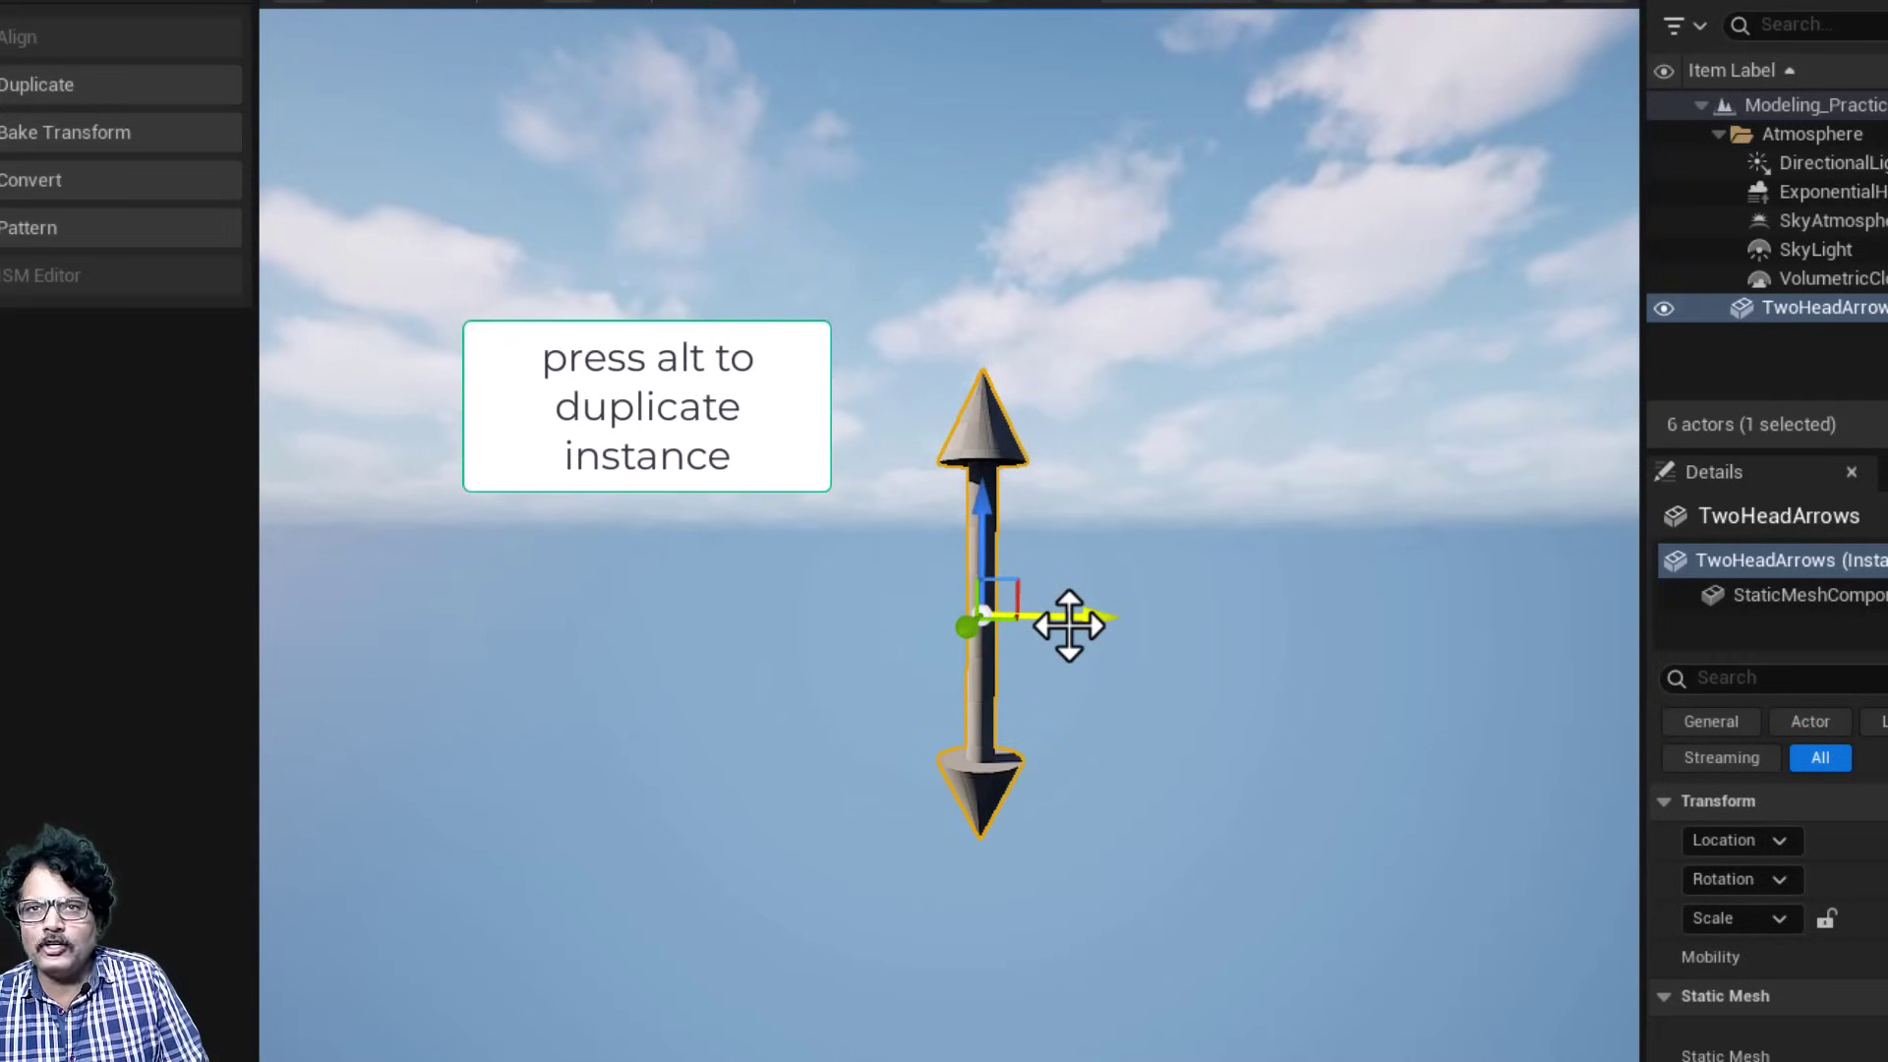
# Duplicate the TwoHeadArrows actor as an instance offset 300 units along X, and reselect the original arrow.
pyautogui.keyDown('alt'); pyautogui.moveTo(1087, 621); pyautogui.dragTo(1323, 622); pyautogui.keyUp('alt')
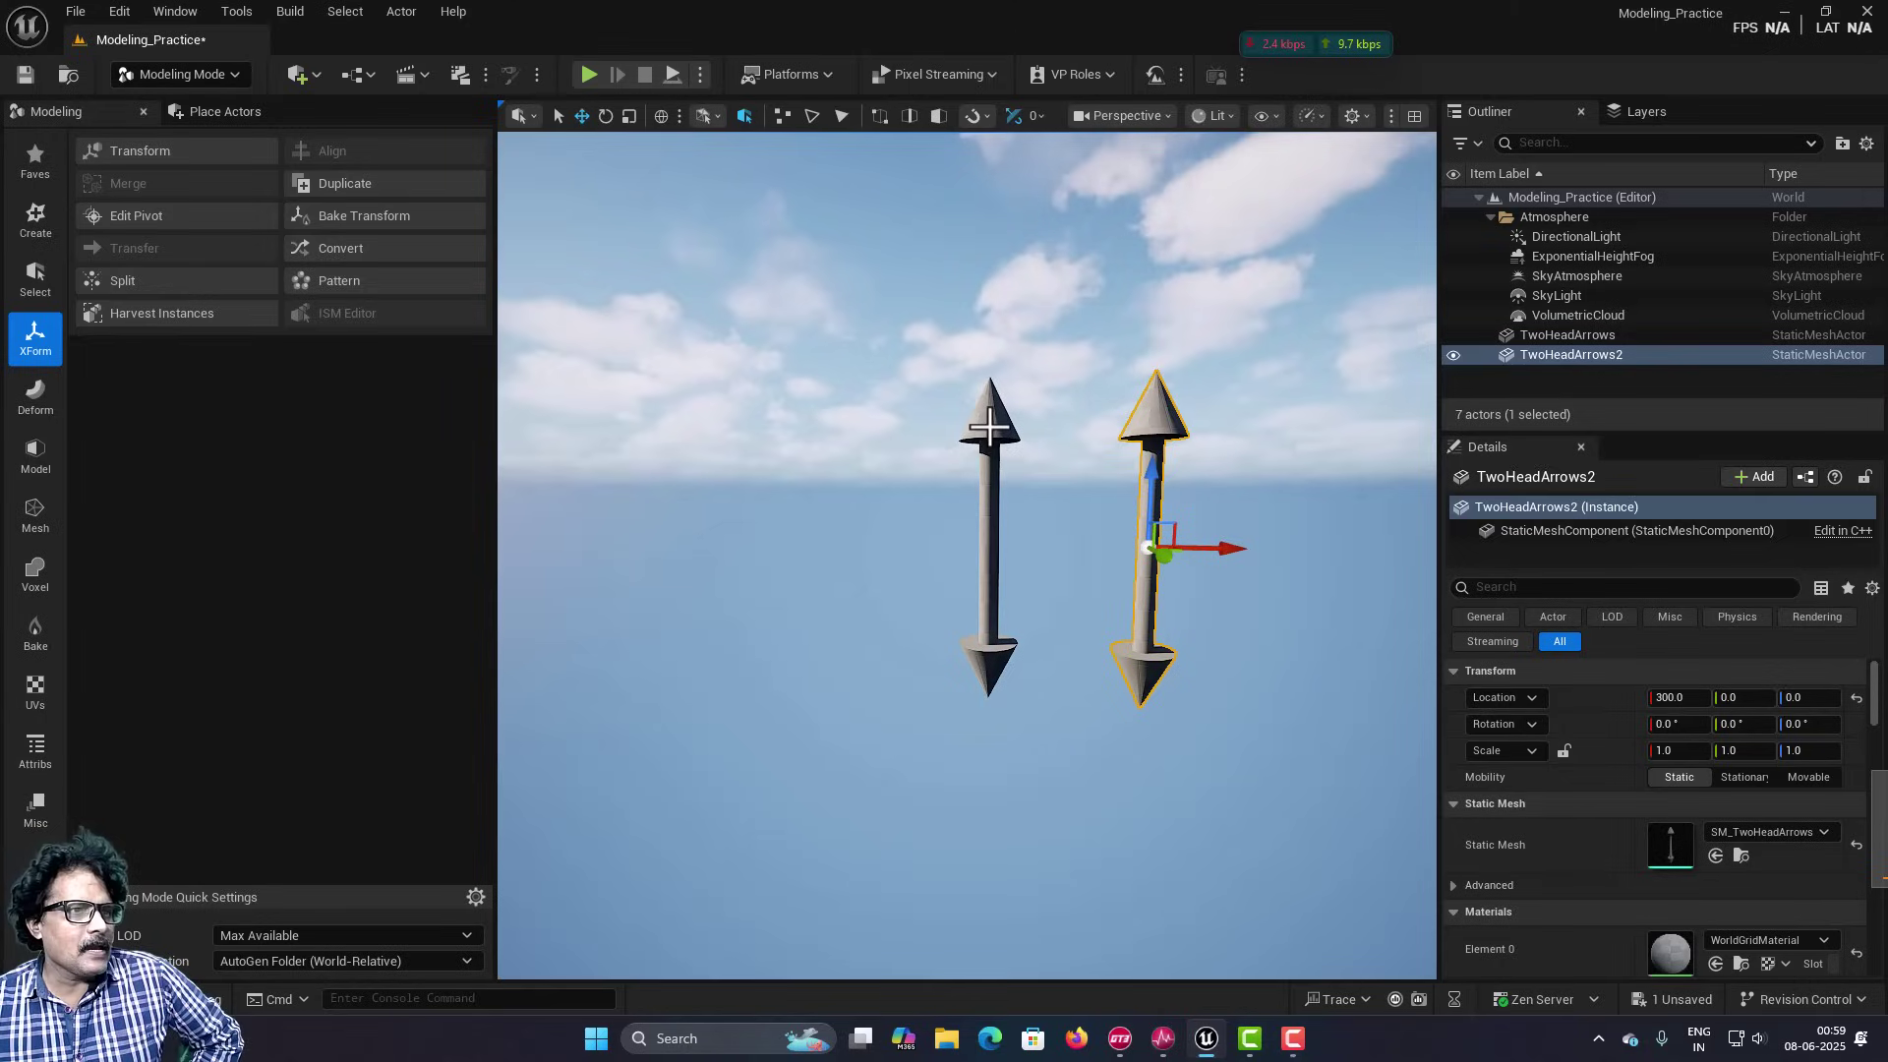
pyautogui.click(988, 423)
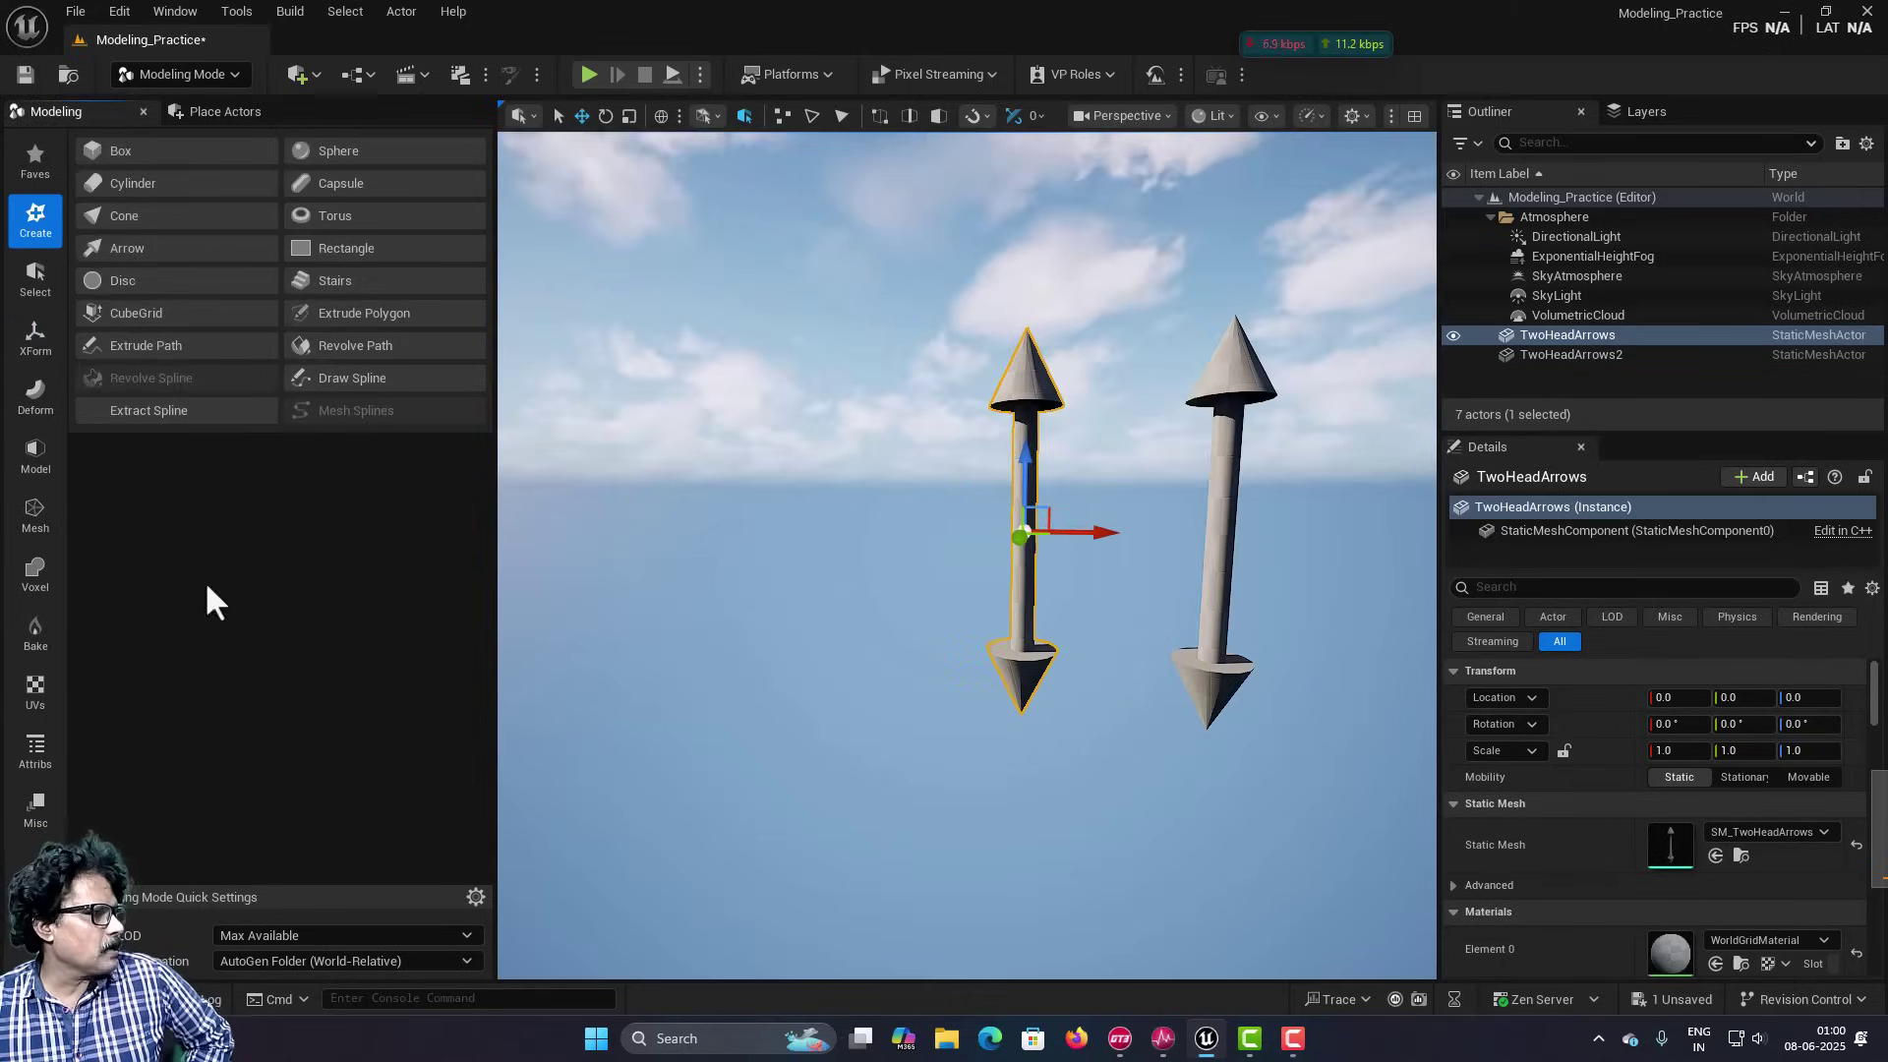
# Start PolyGroup Edit on the original TwoHeadArrows, include faces in the selection filter and select the whole upper arrowhead.
pyautogui.click(35, 516)
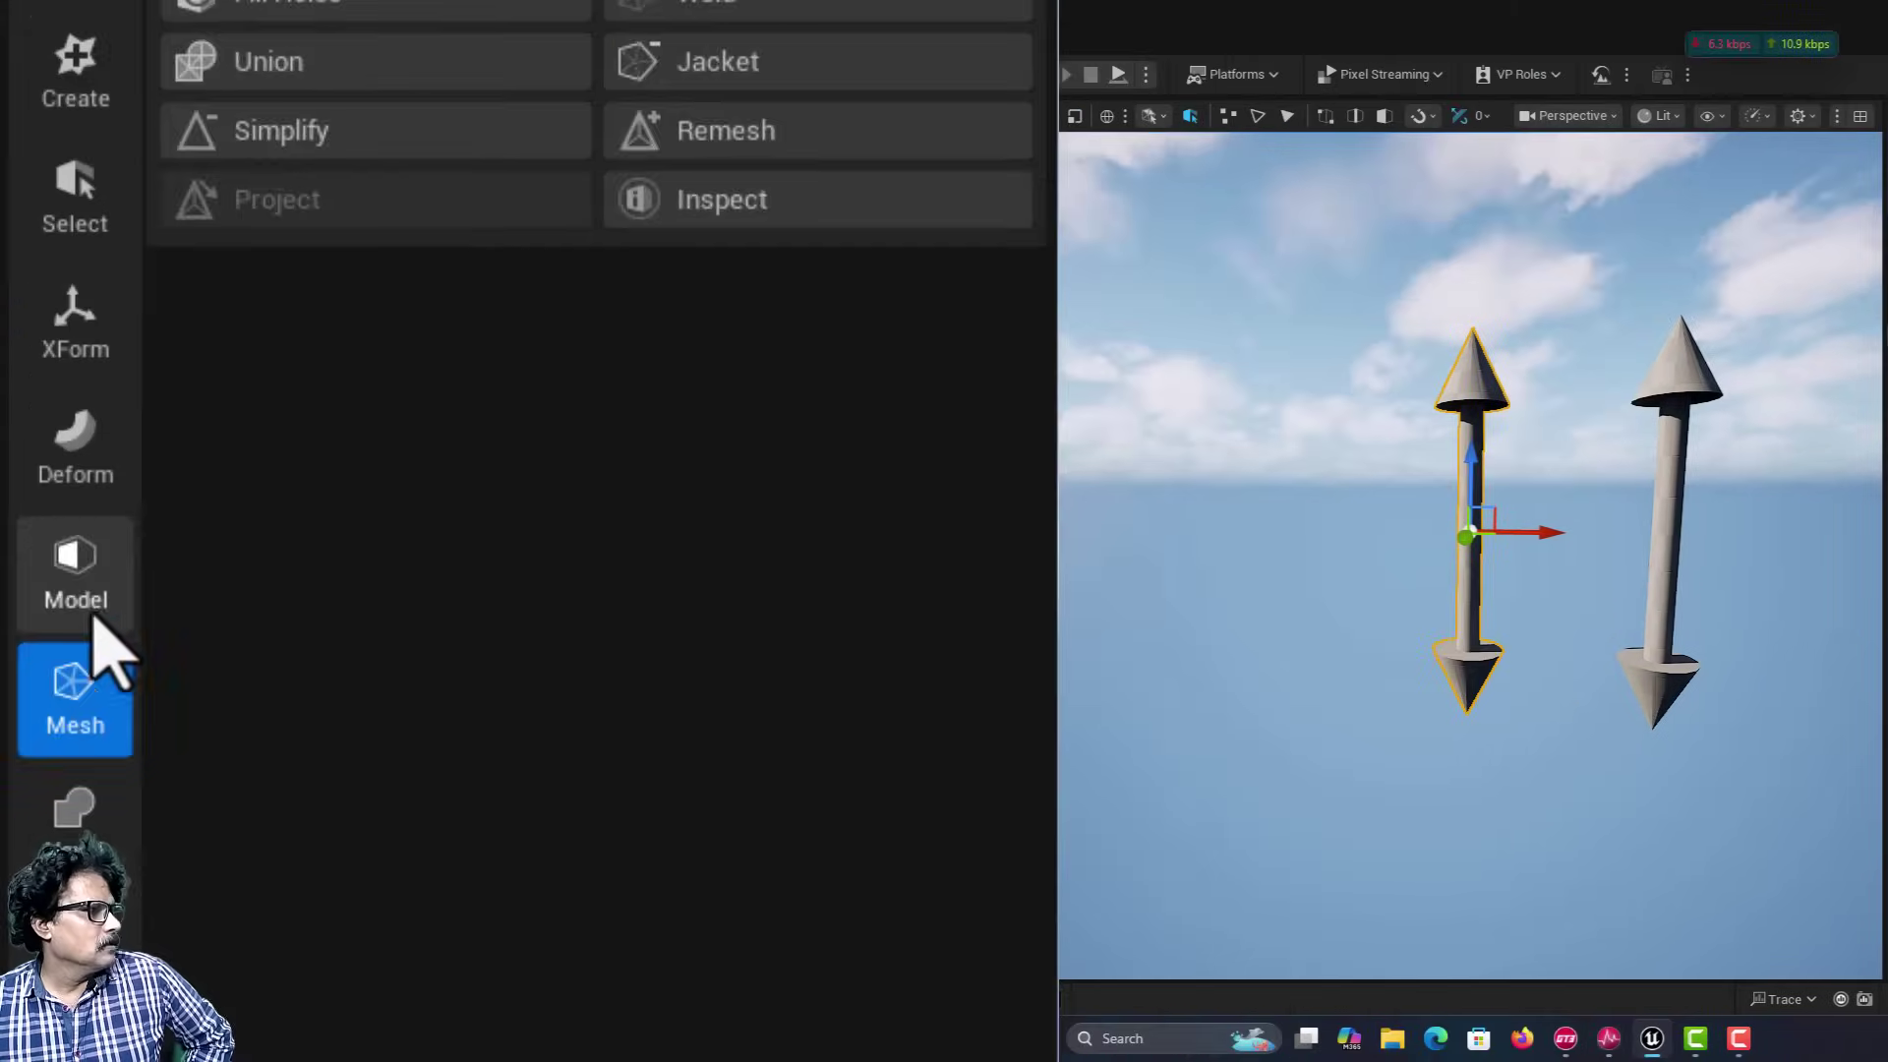
pyautogui.click(35, 462)
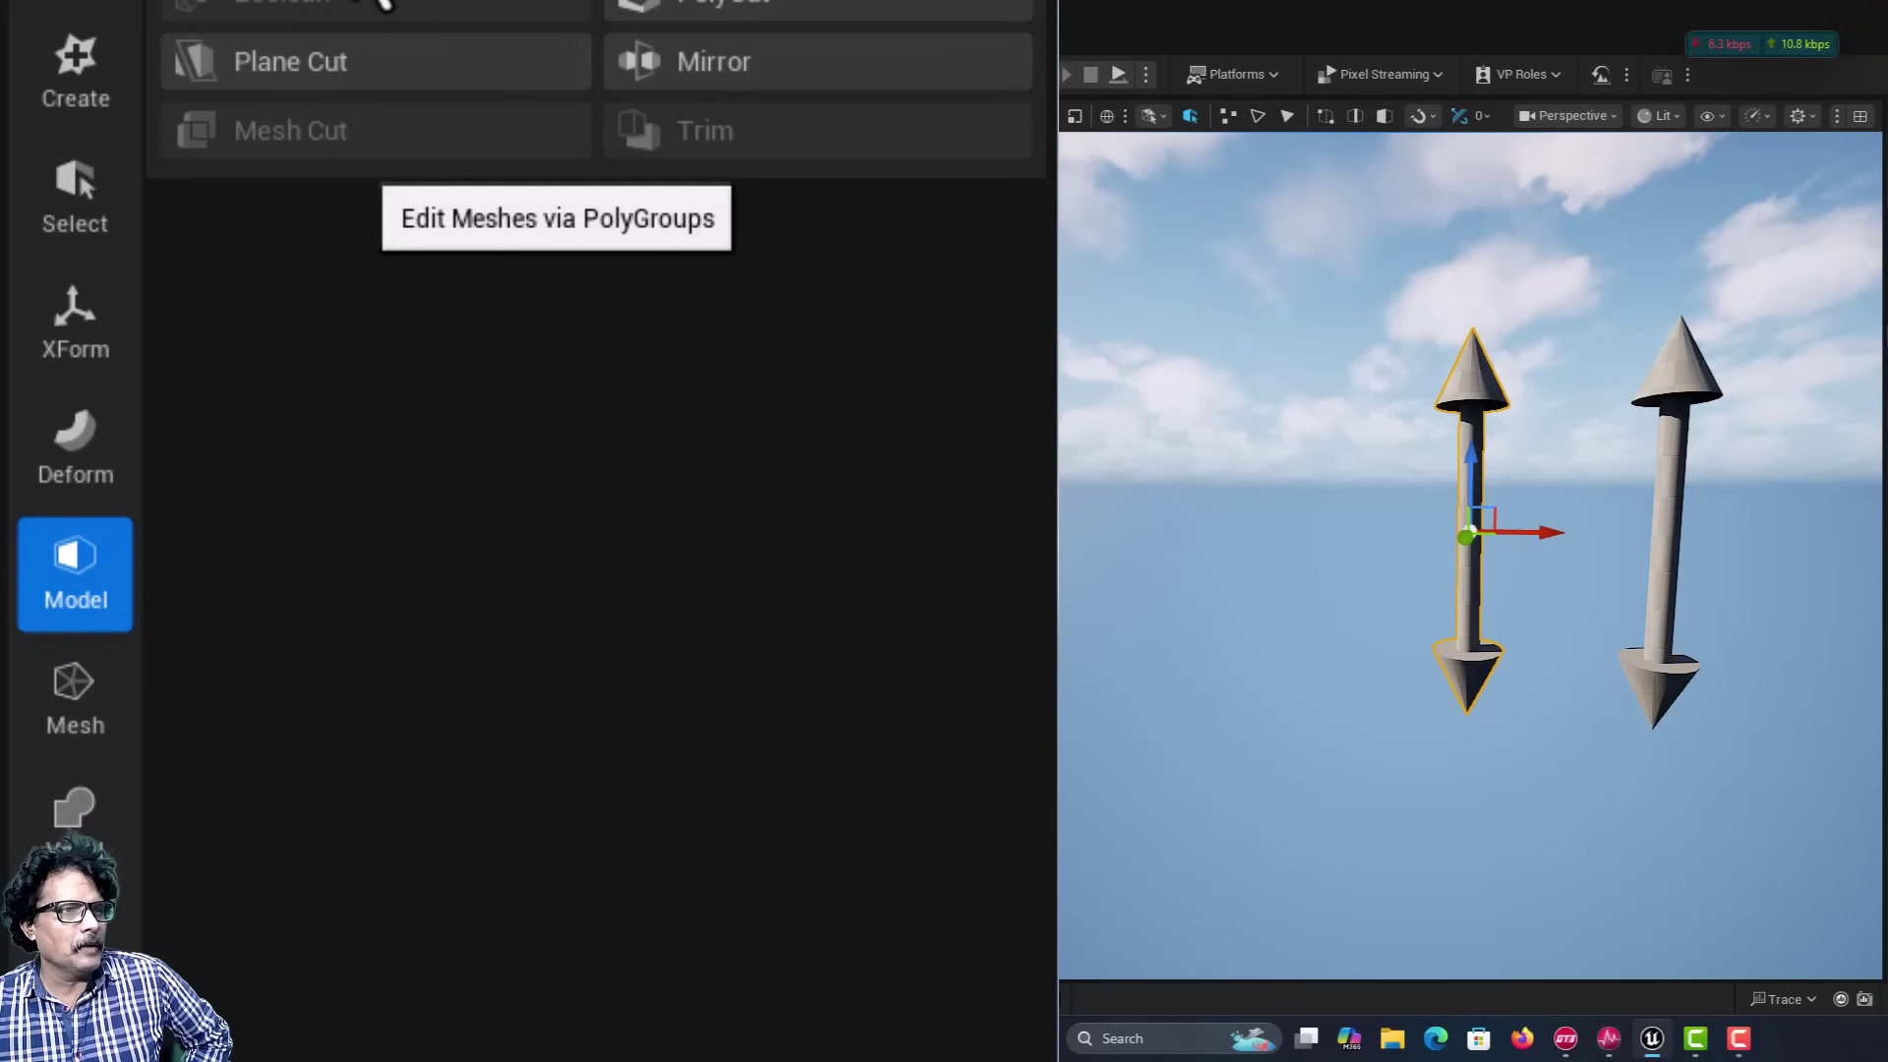
pyautogui.click(377, 3)
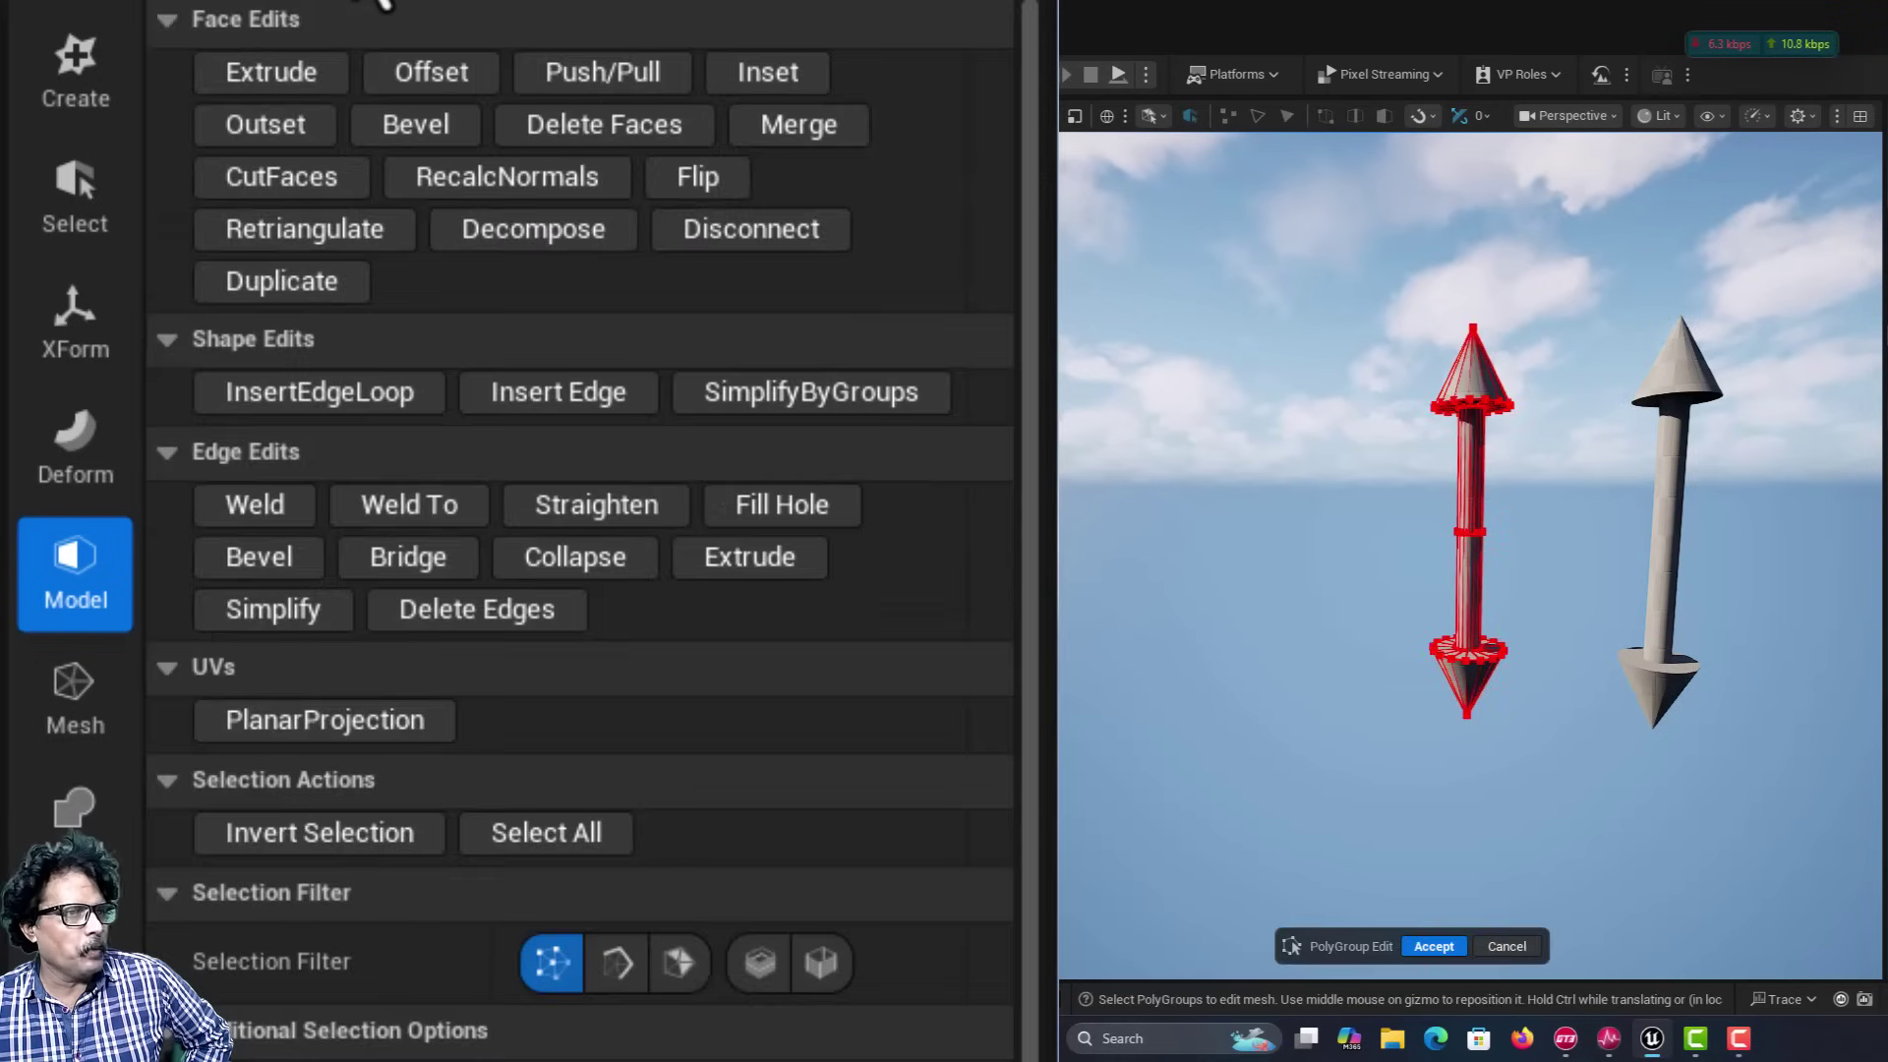
pyautogui.click(675, 977)
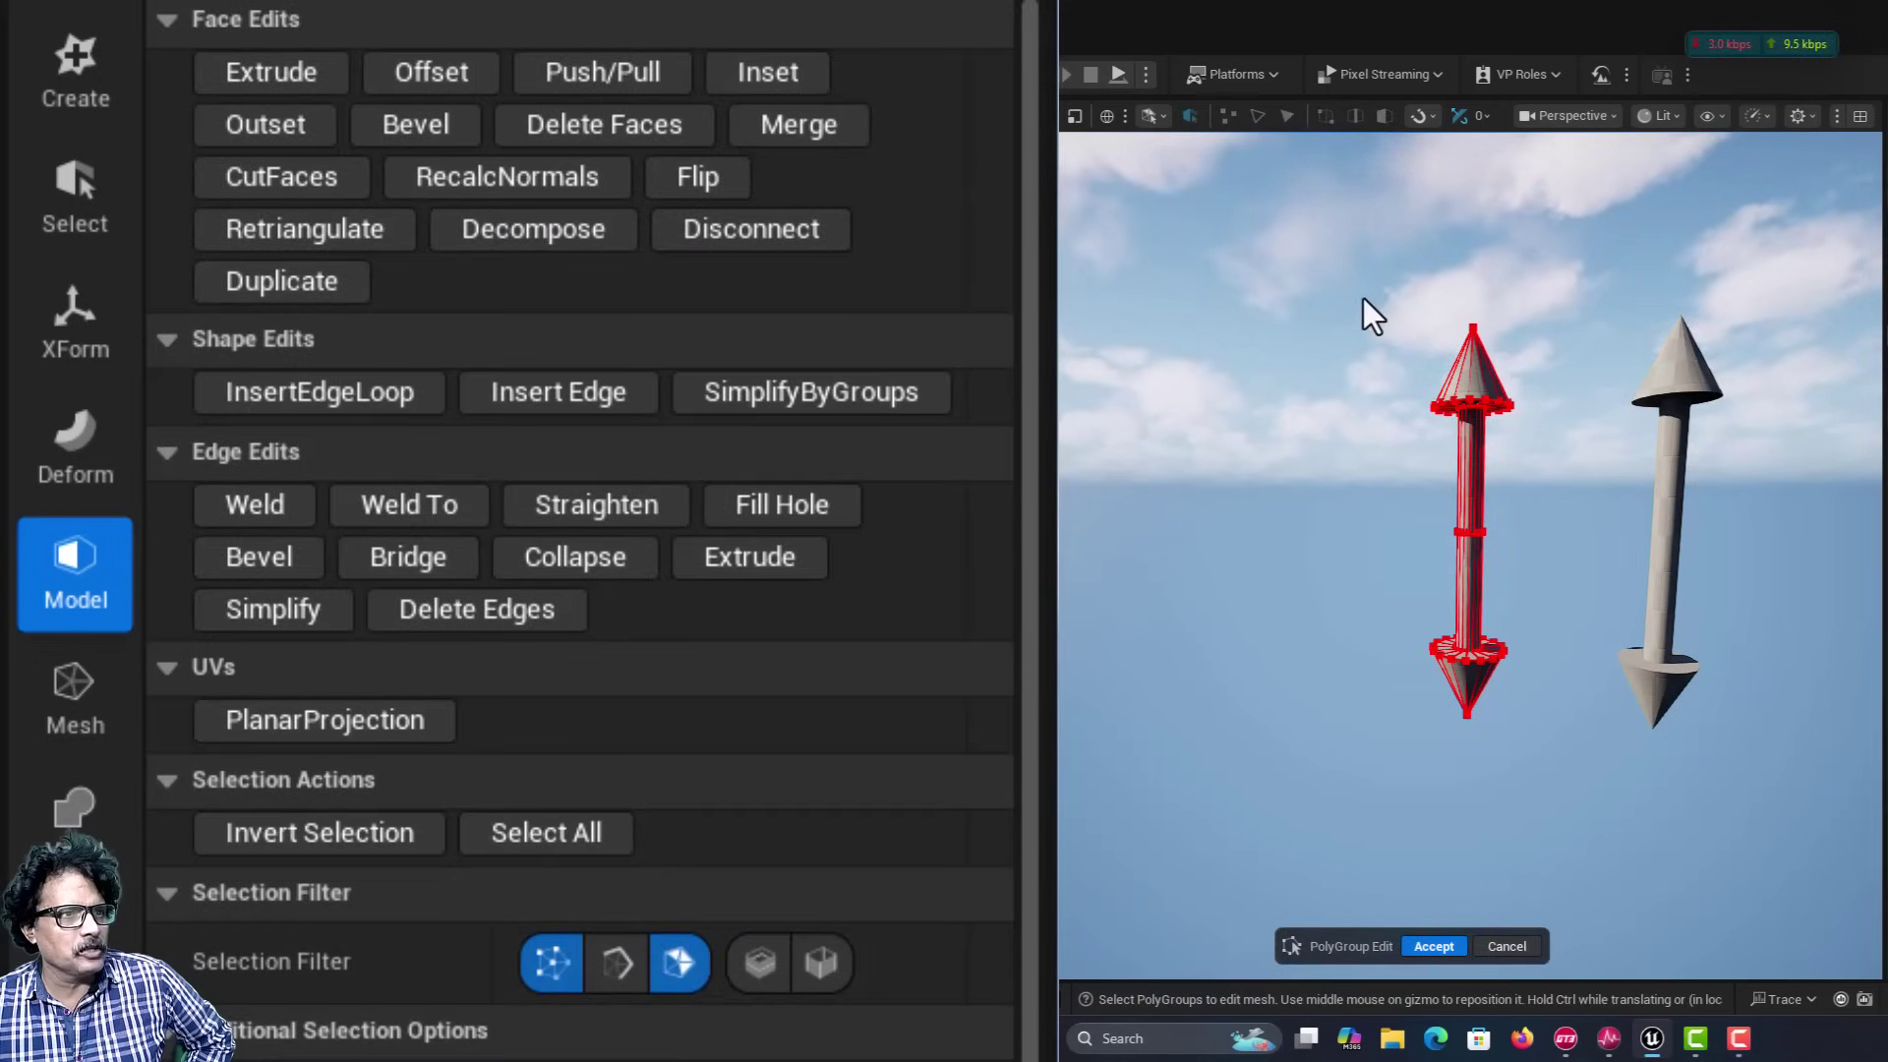
pyautogui.moveTo(1363, 298); pyautogui.dragTo(1556, 425)
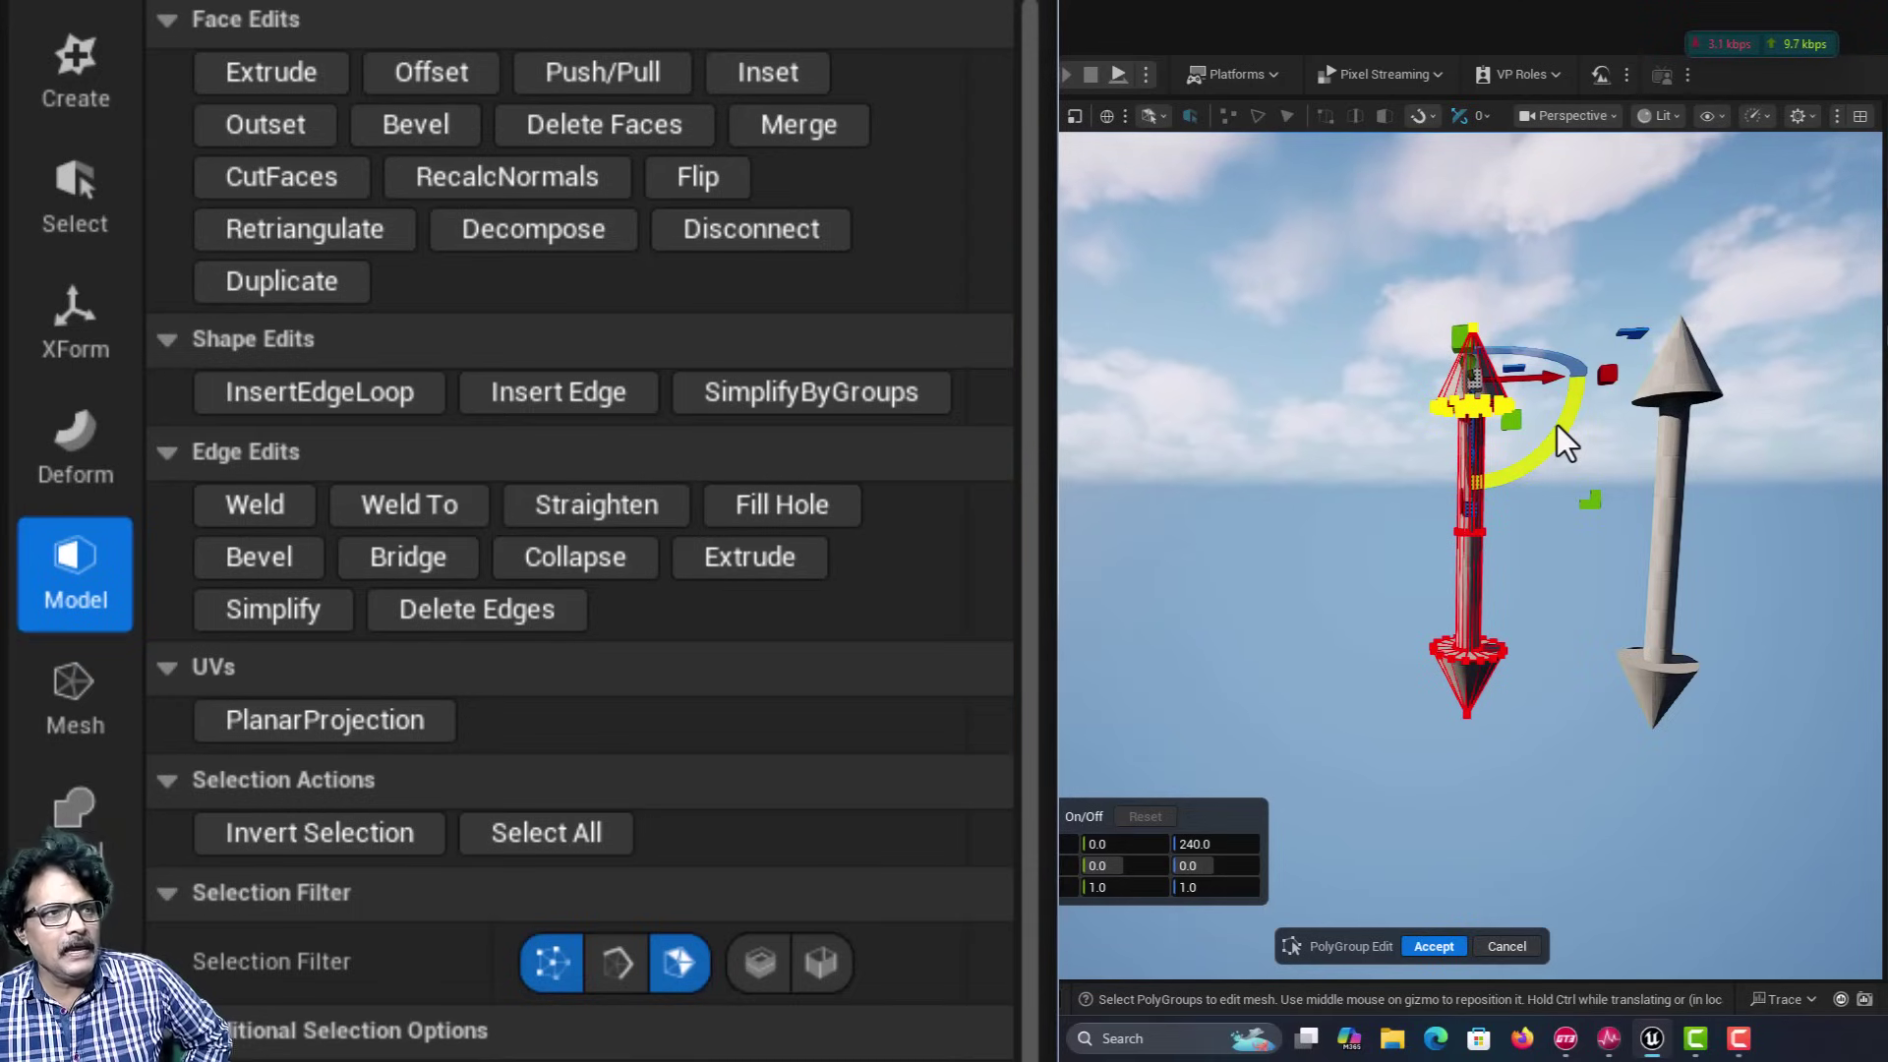
# In the Front view, rotate the upper arrowhead 60° about X, move it to 70 on Y, and accept the PolyGroup edit.
pyautogui.press('f')
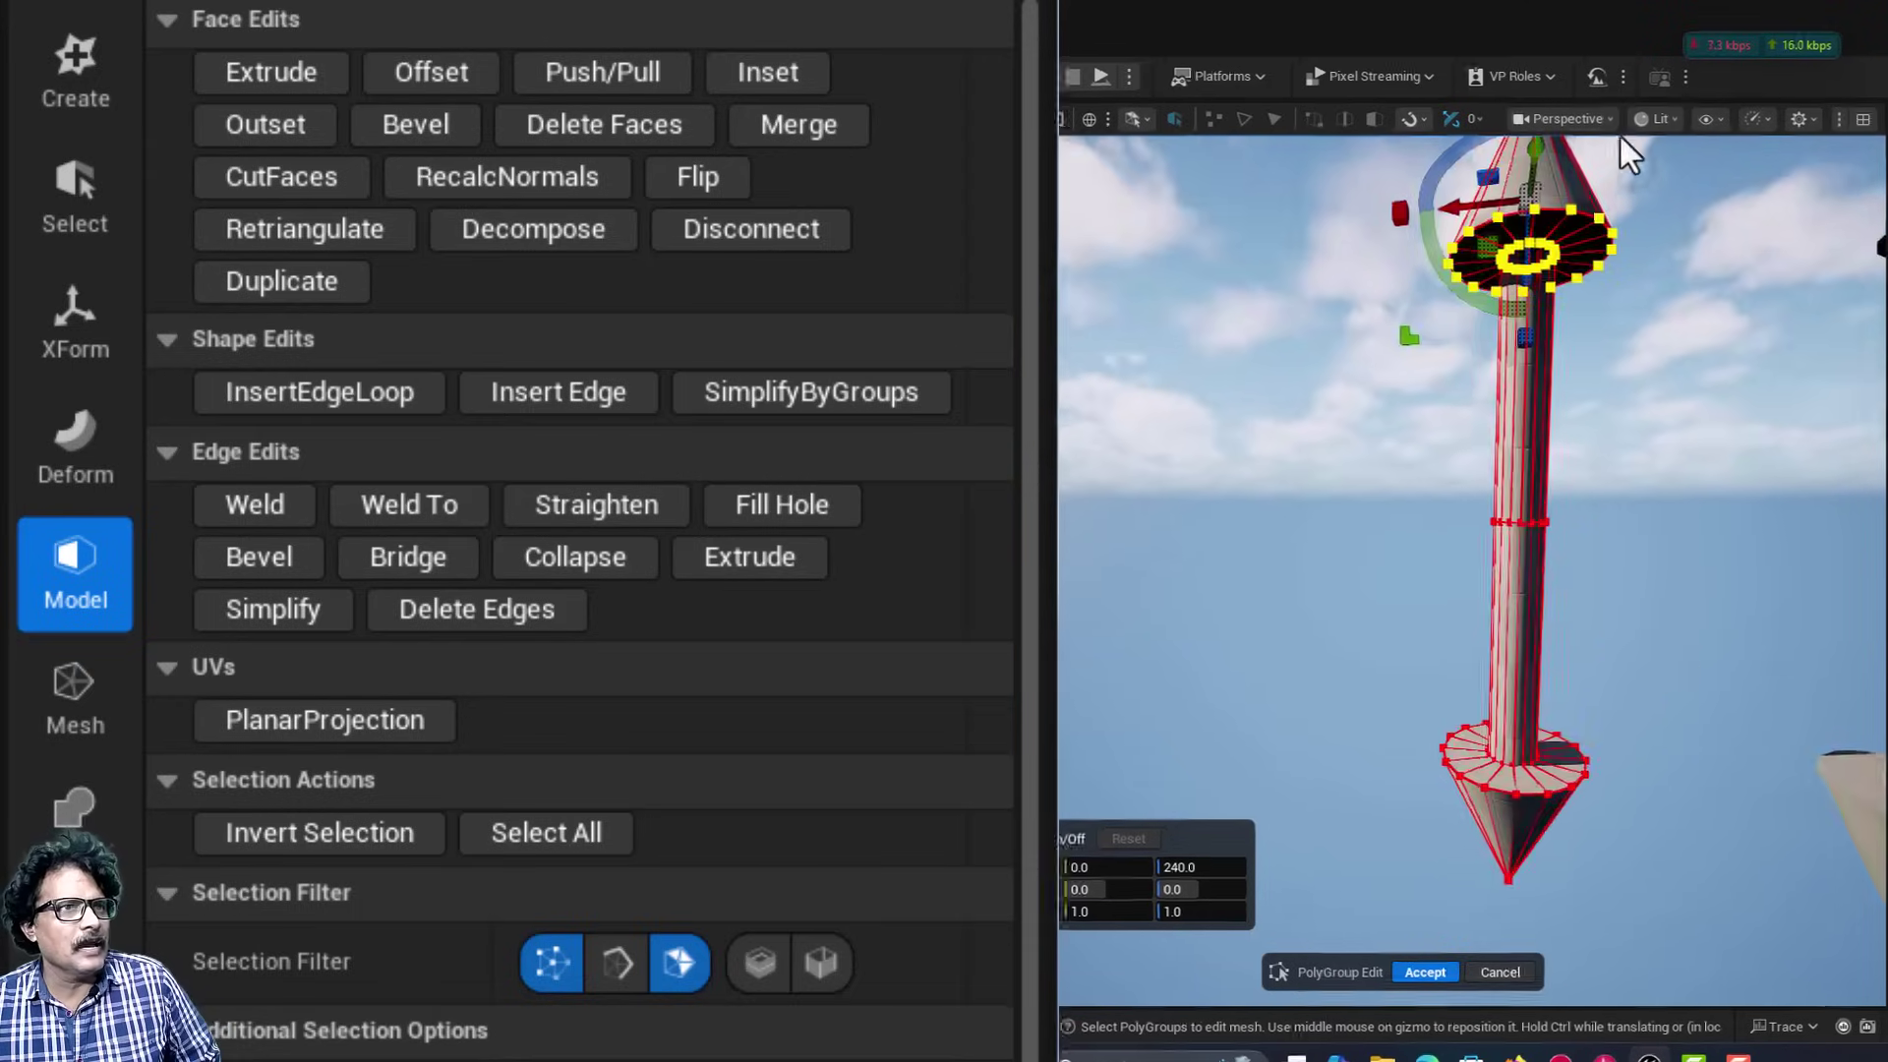
pyautogui.click(1570, 115)
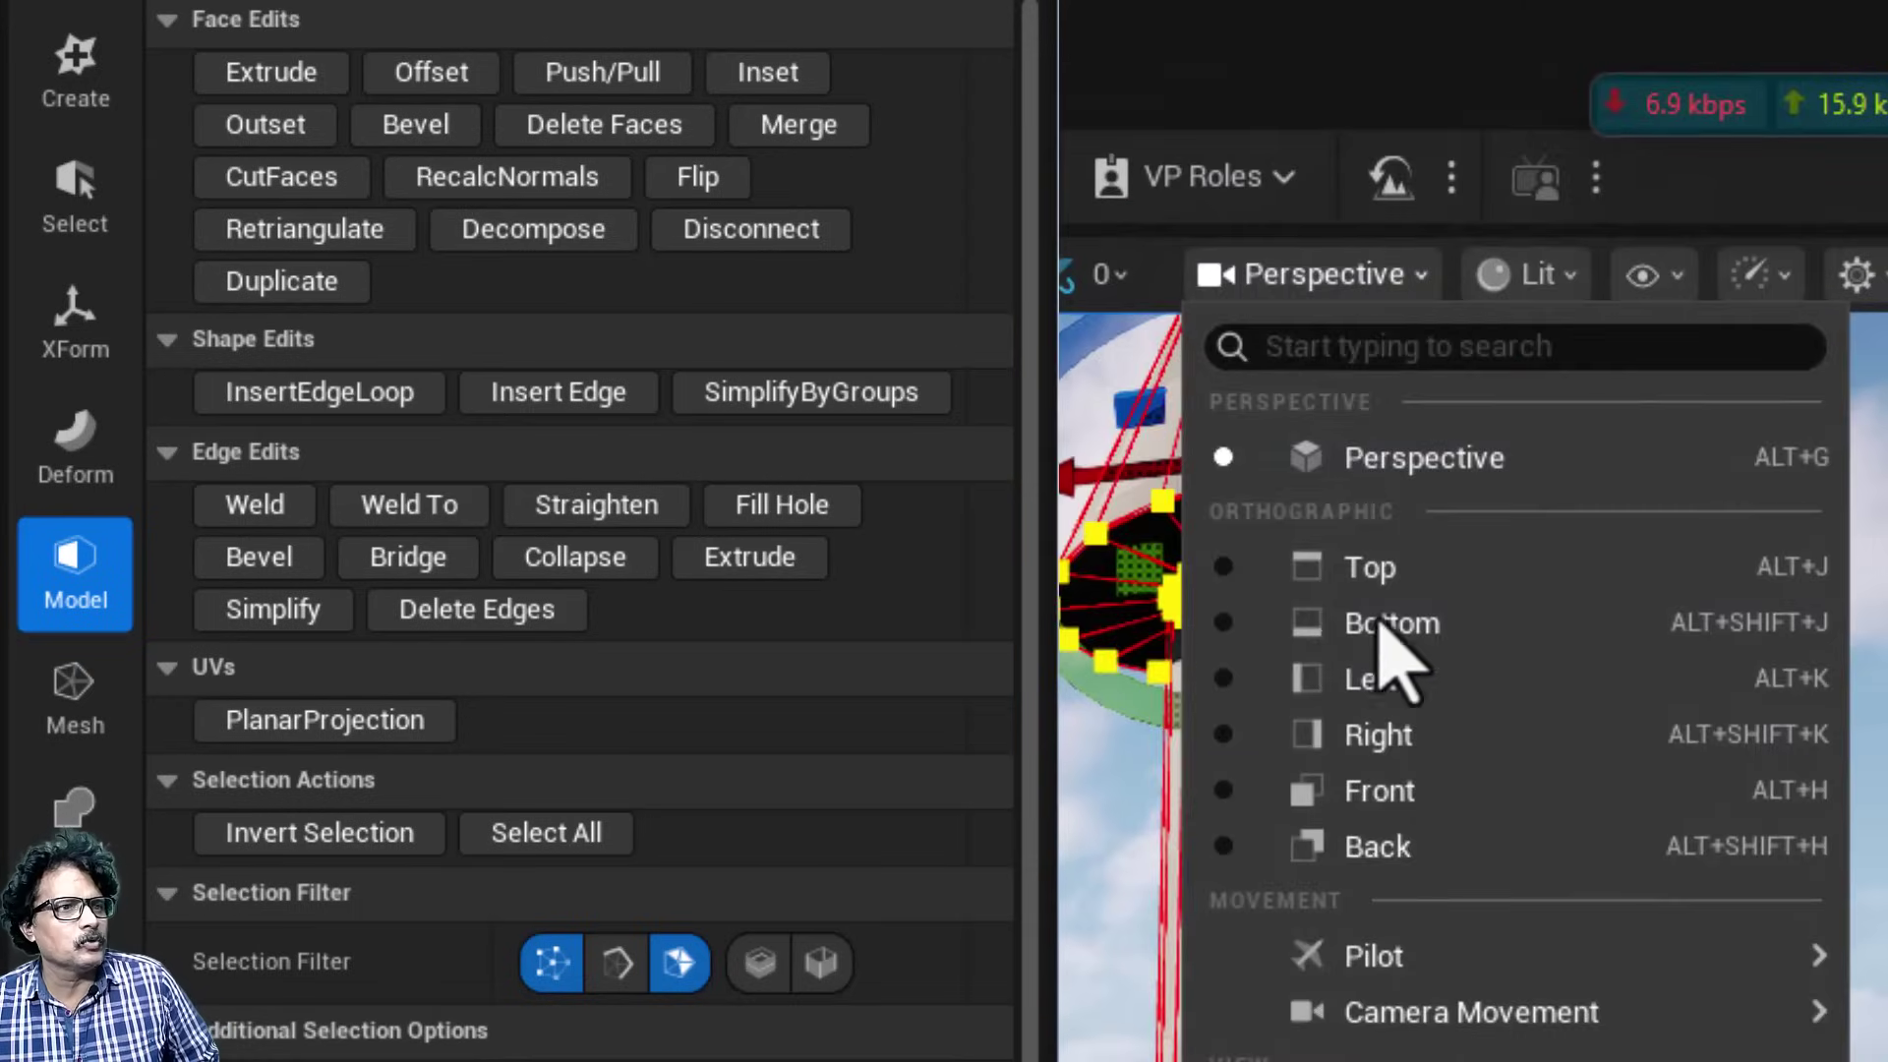
pyautogui.click(1377, 792)
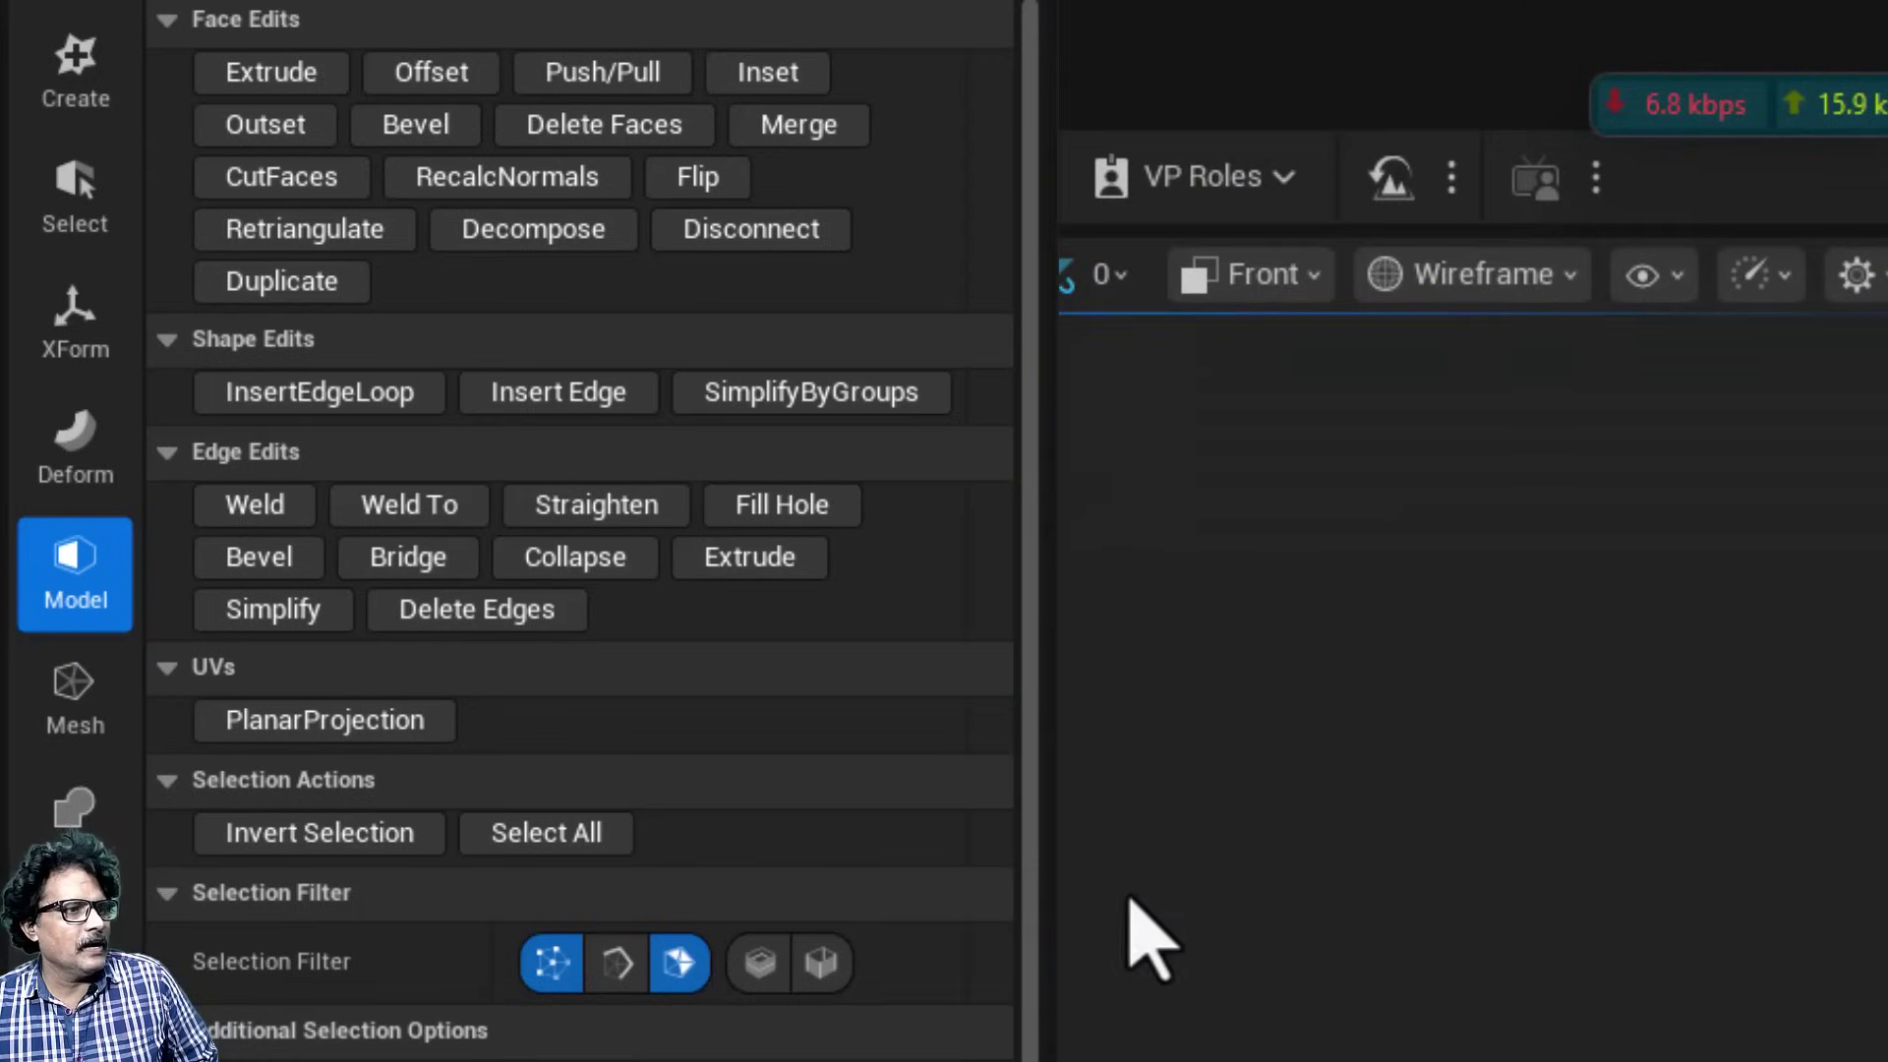
pyautogui.moveTo(1012, 338); pyautogui.dragTo(1013, 575, button='right')
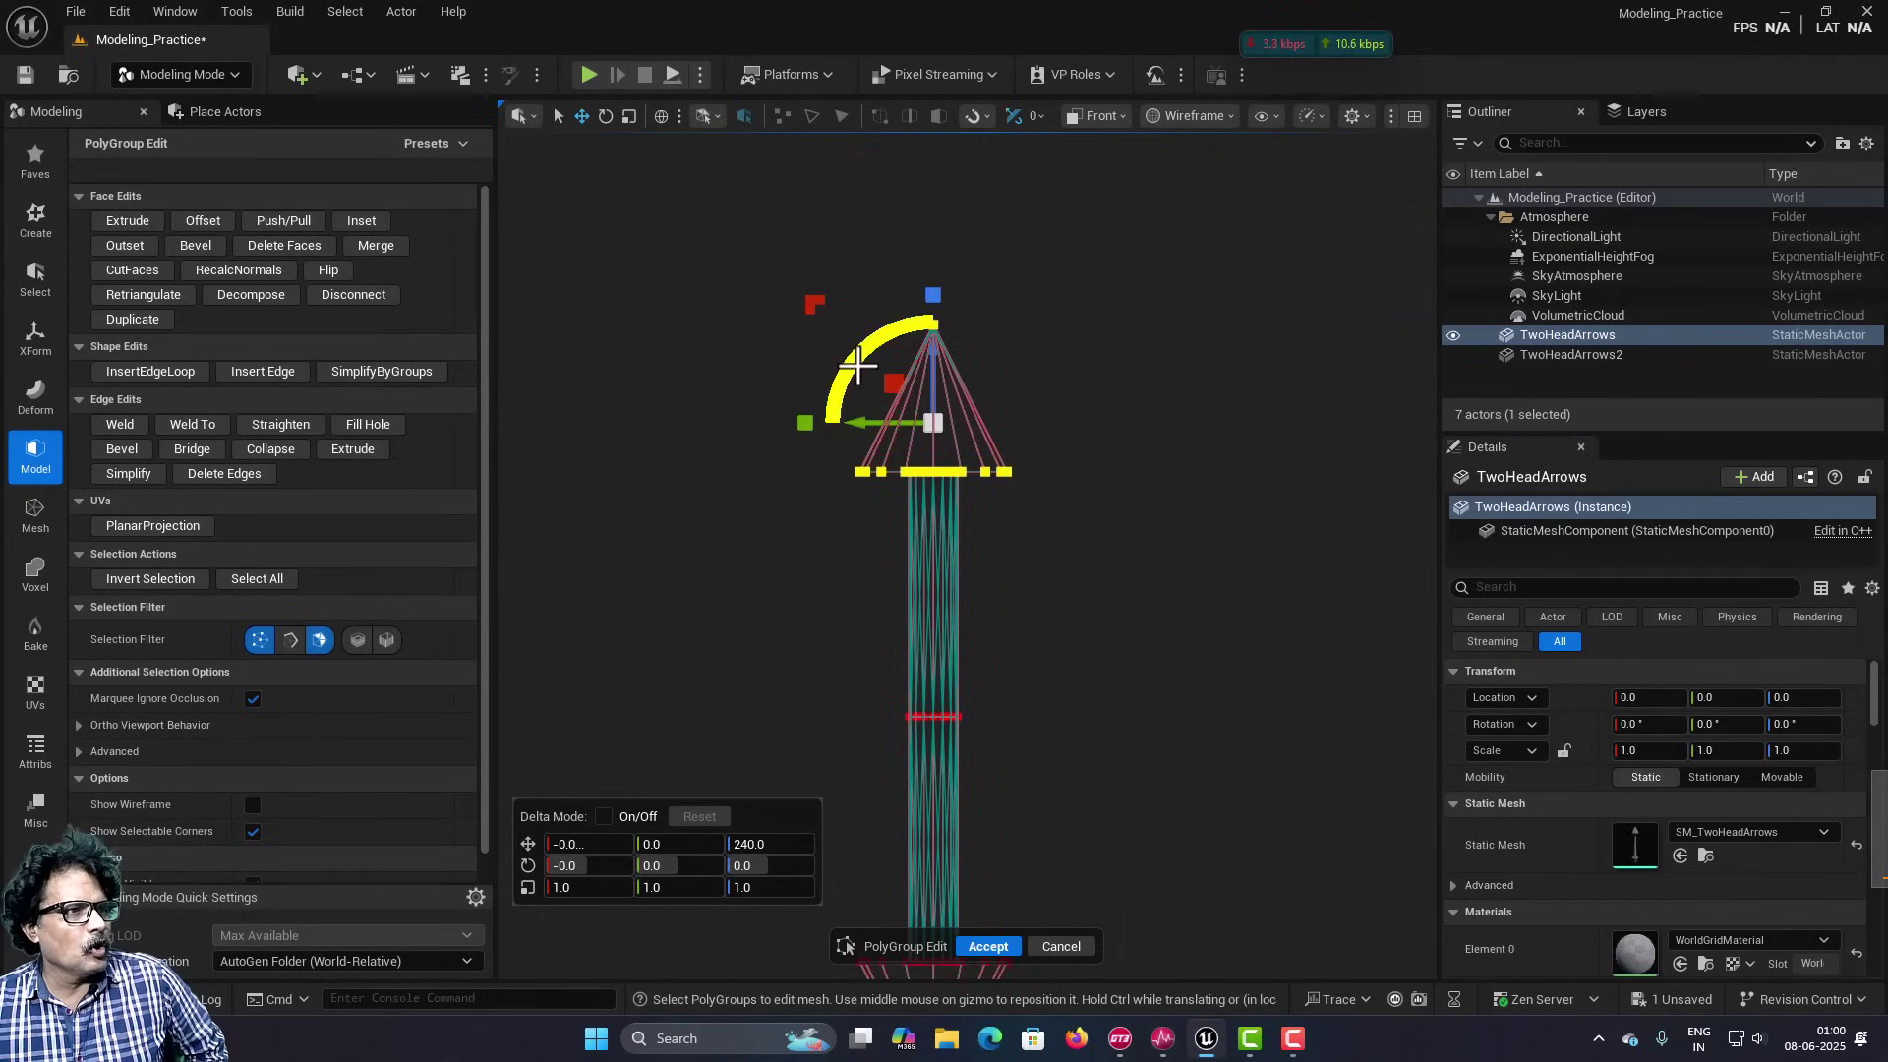
pyautogui.moveTo(832, 389); pyautogui.dragTo(777, 508)
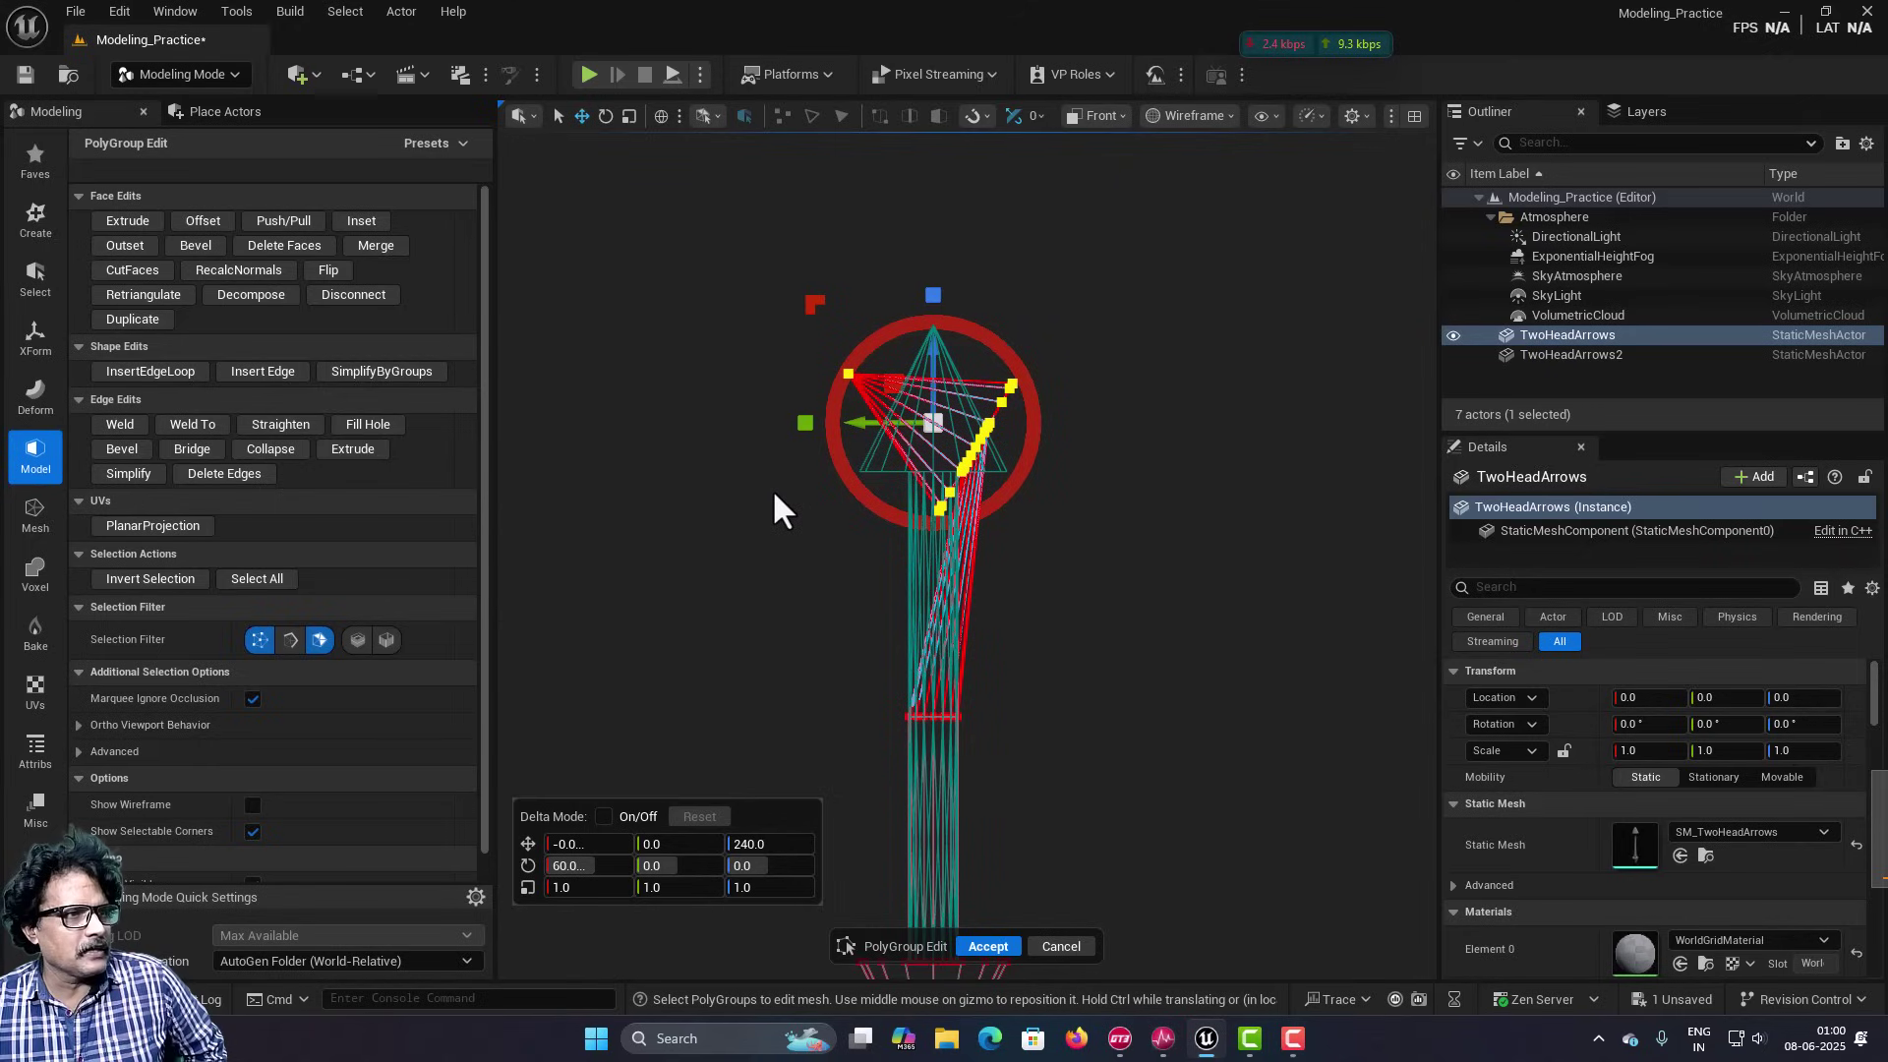
pyautogui.moveTo(853, 421); pyautogui.dragTo(770, 444)
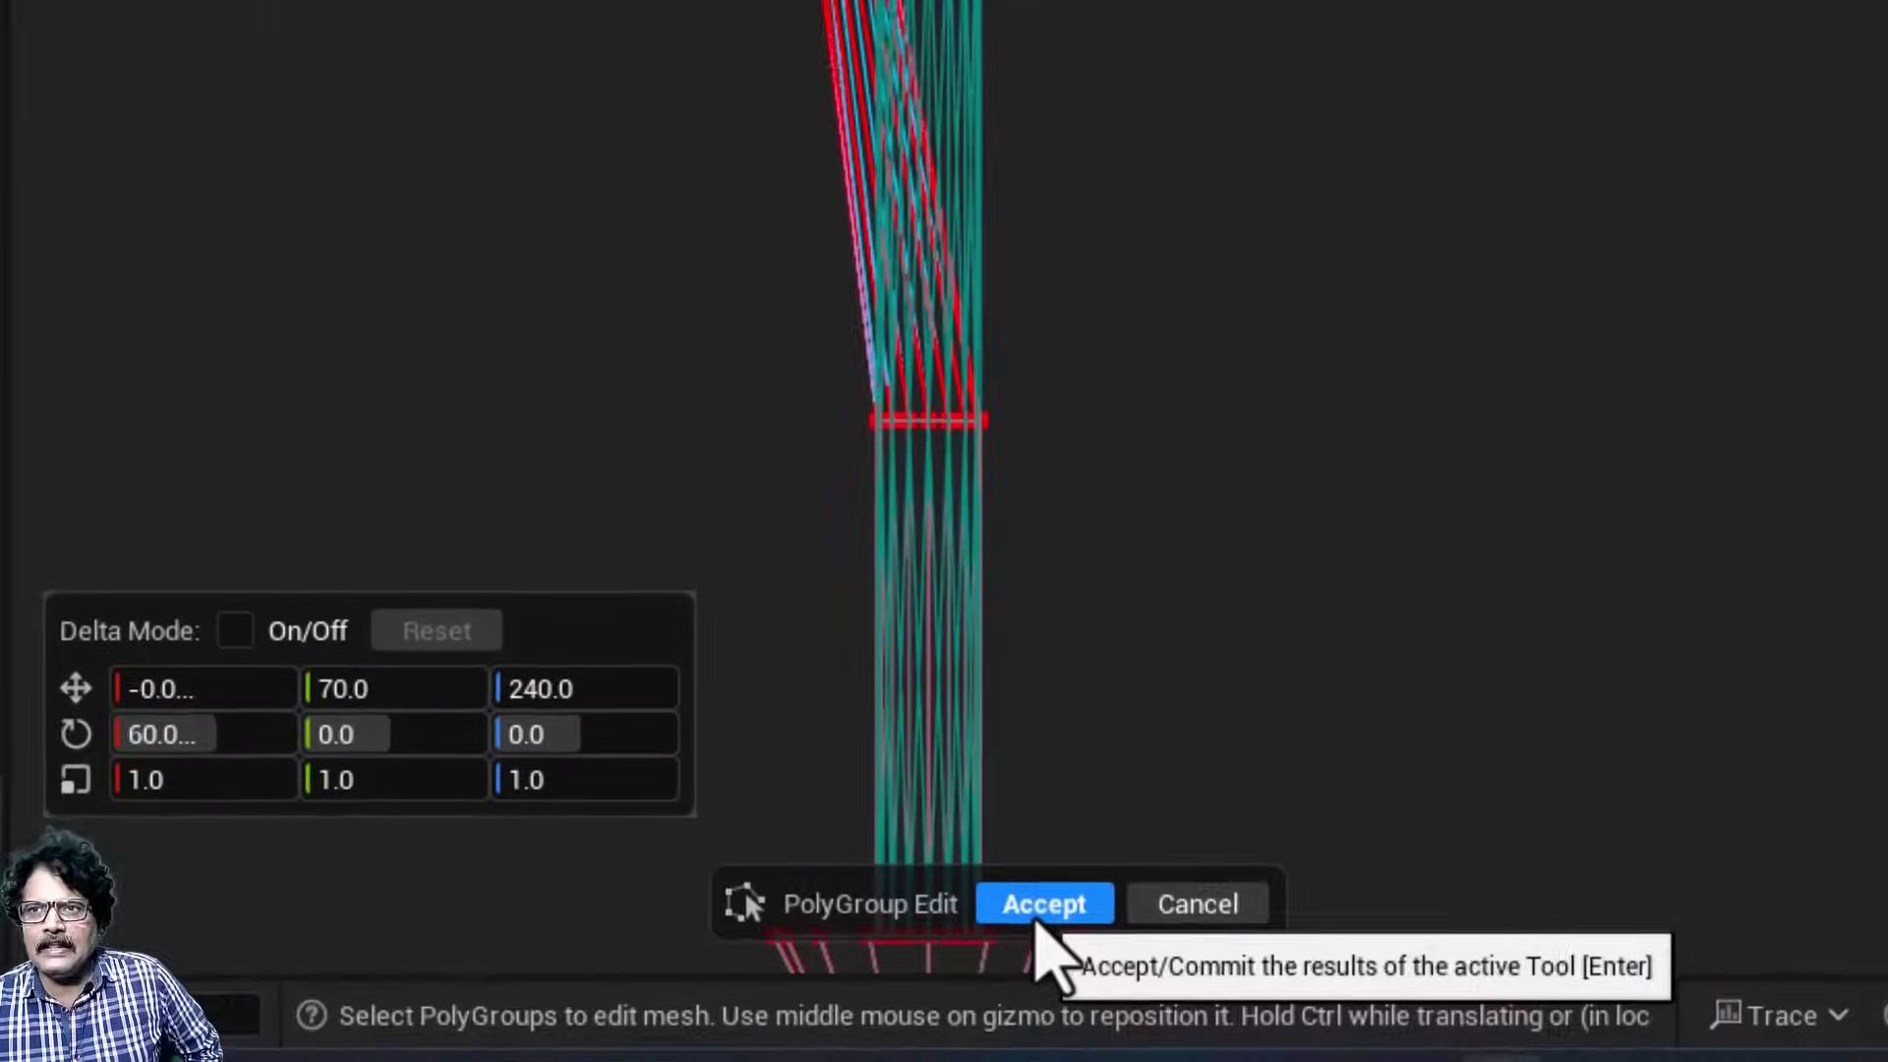
pyautogui.click(988, 946)
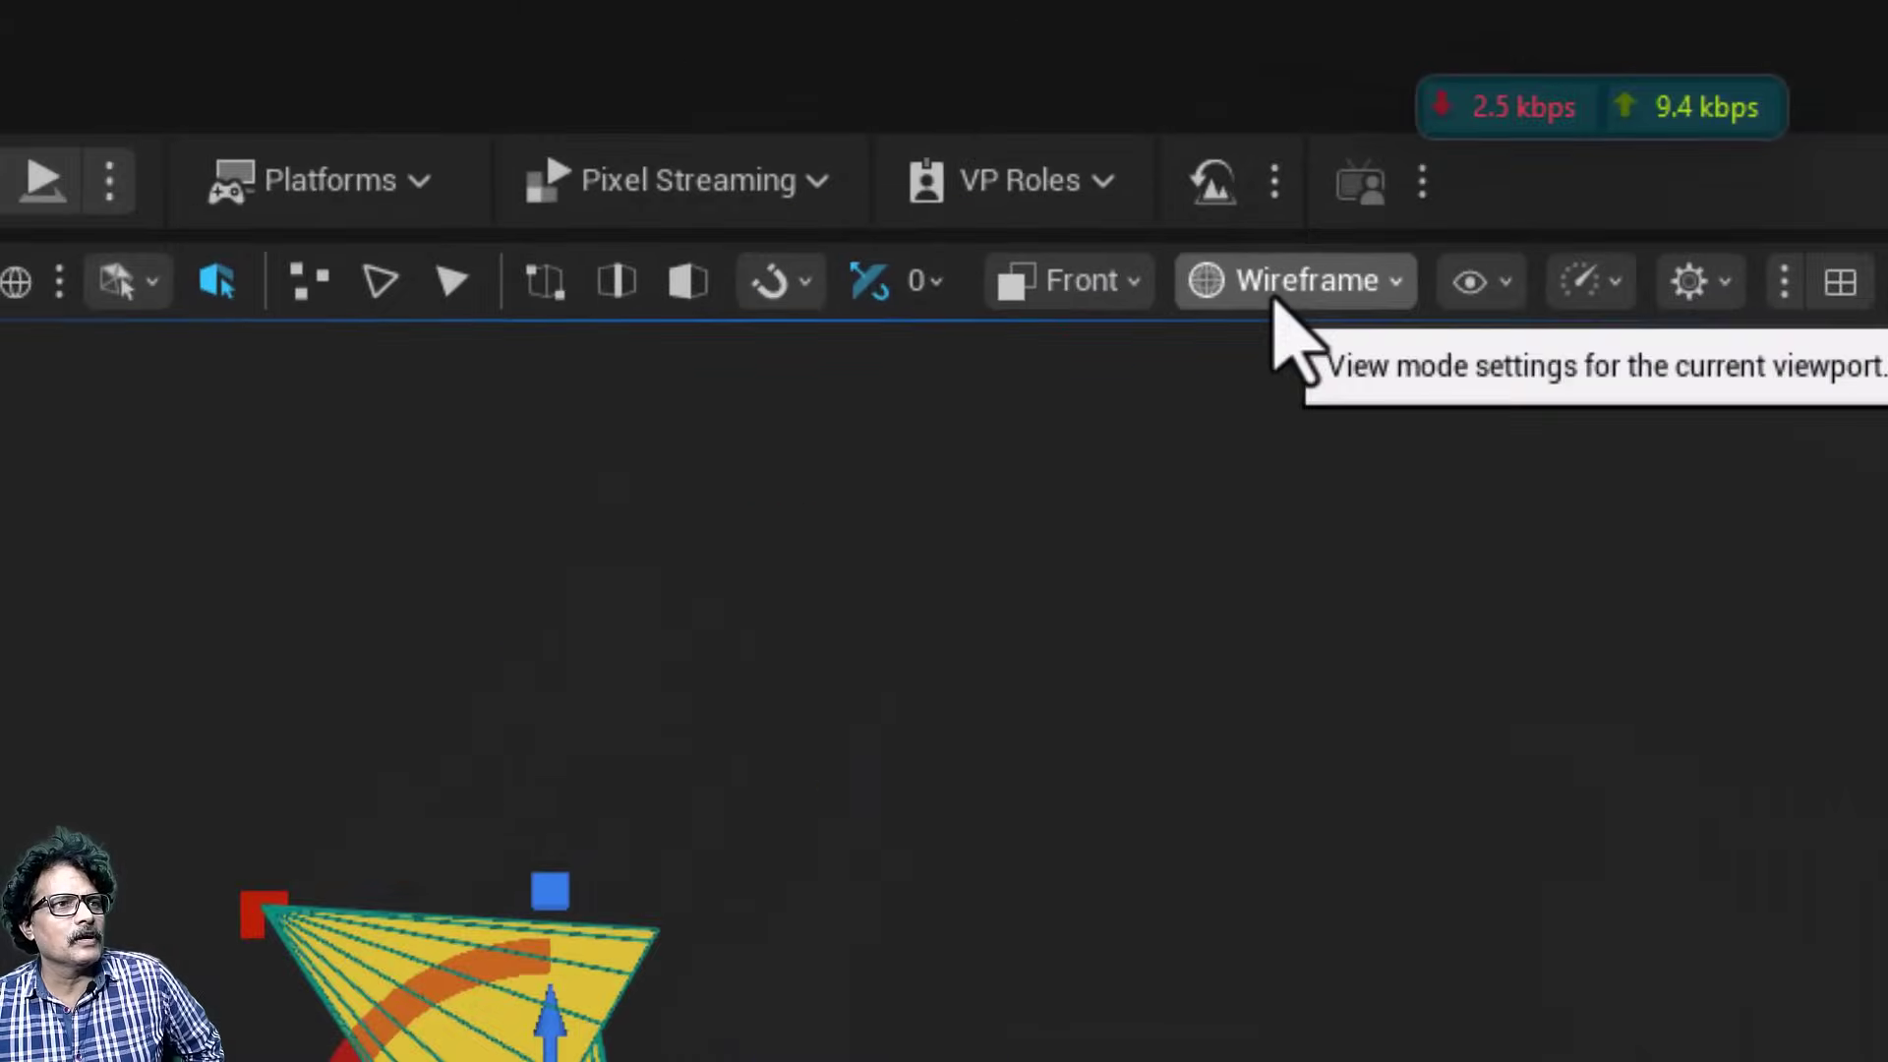
# Return to the Perspective view, clear the selection and examine the edited arrowhead on both arrow instances.
pyautogui.click(1192, 116)
pyautogui.click(1100, 119)
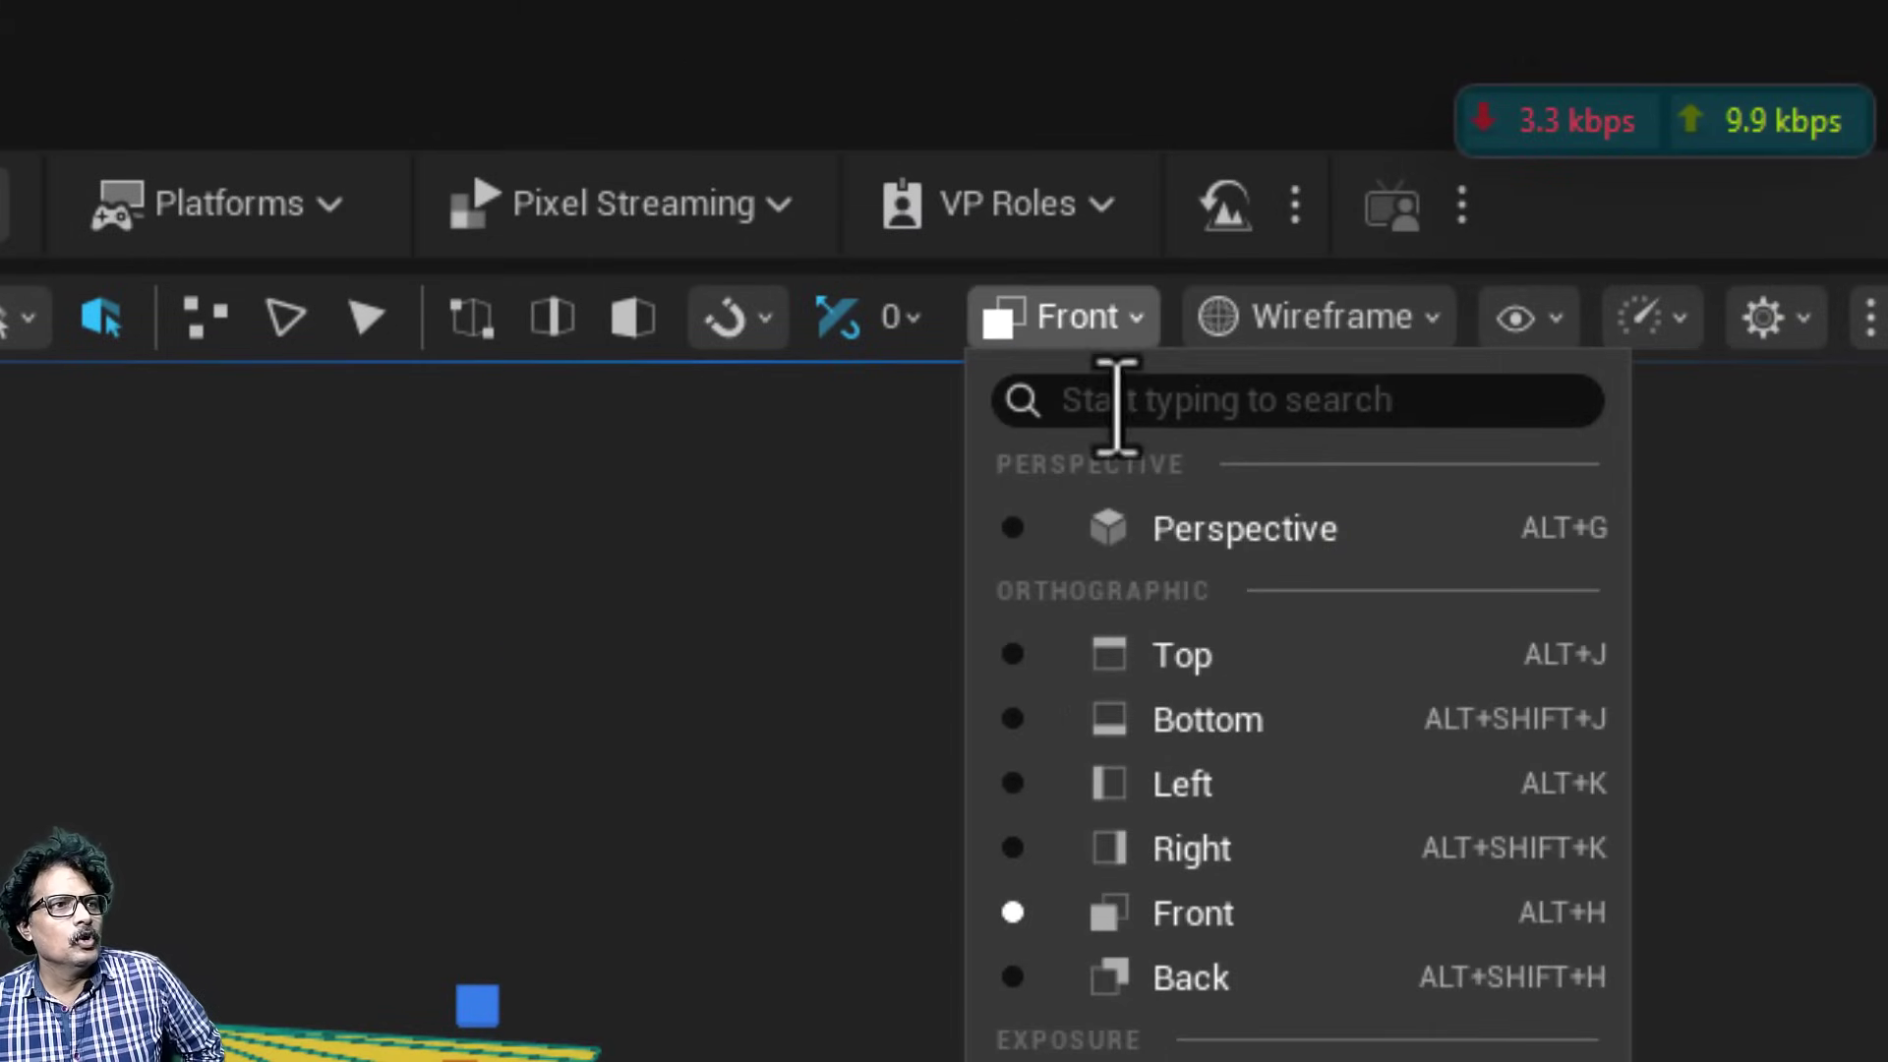
pyautogui.click(1153, 528)
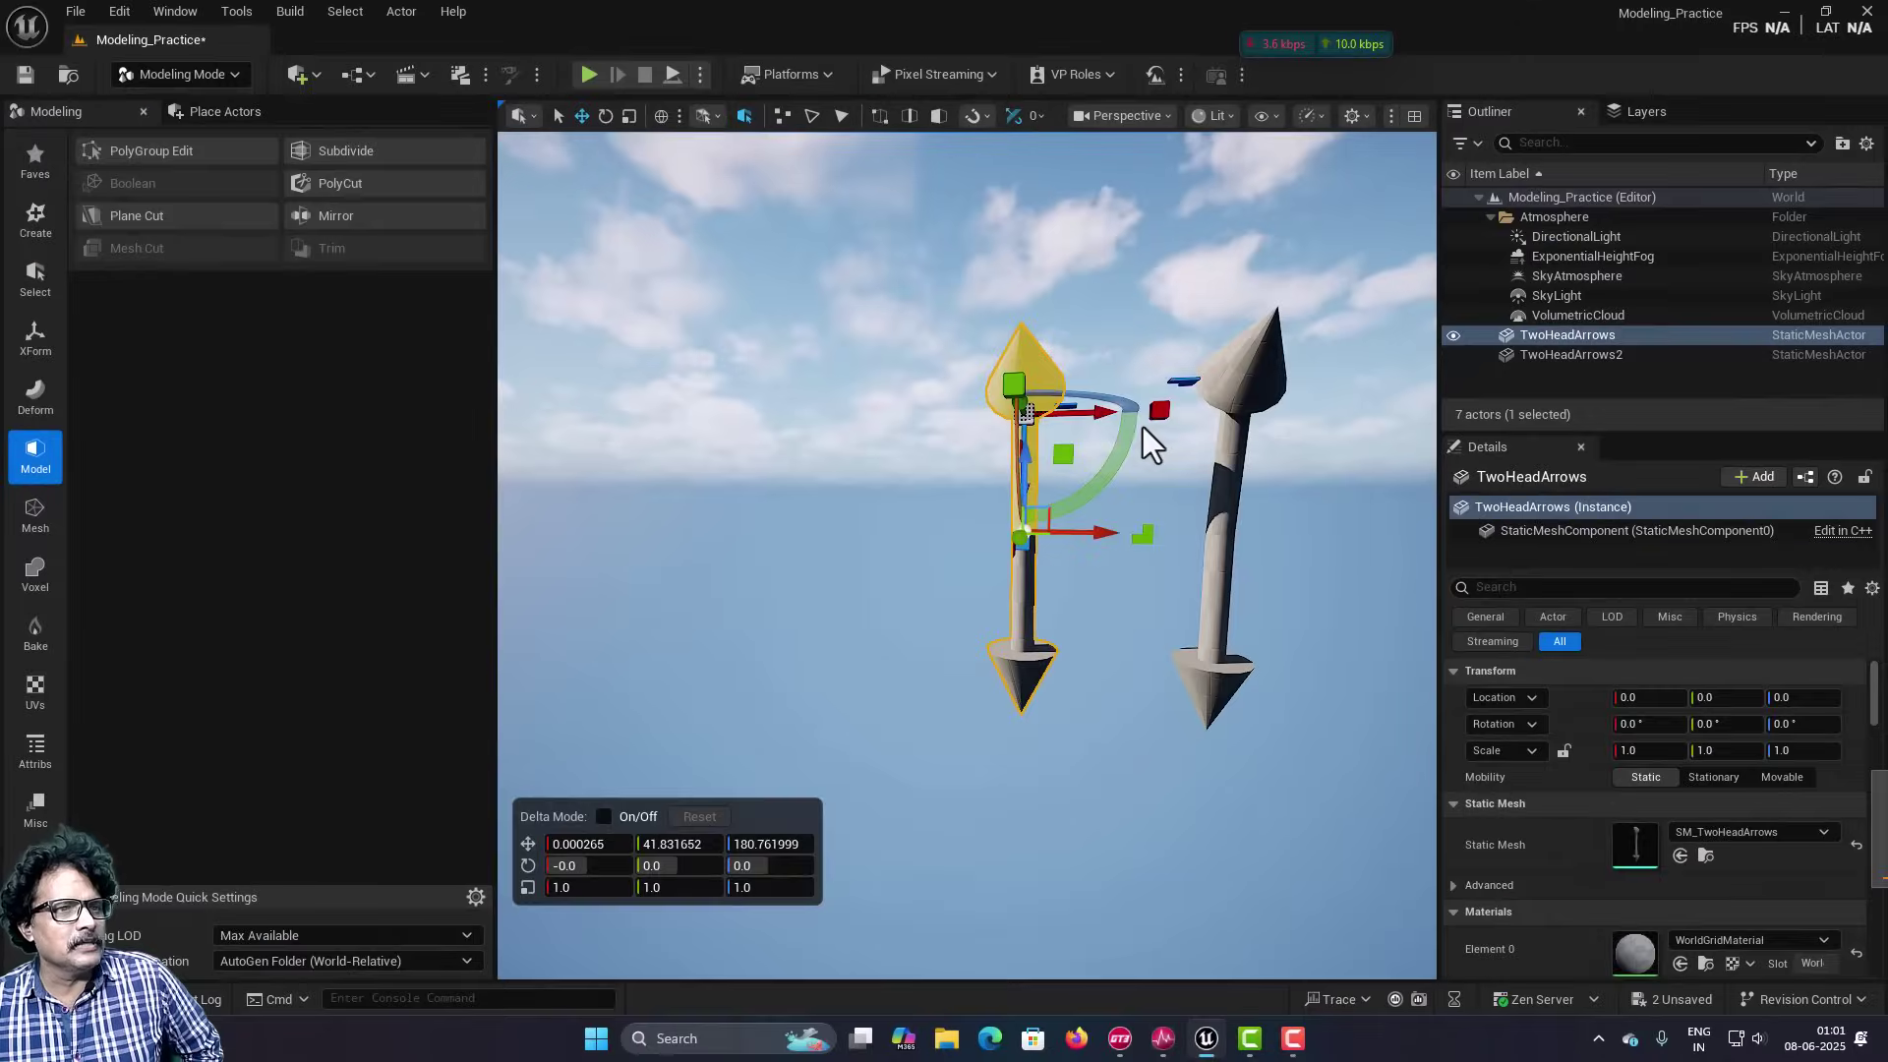
pyautogui.click(1149, 460)
pyautogui.moveTo(1281, 540); pyautogui.dragTo(957, 385, button='right')
pyautogui.press('d')
pyautogui.press('a')
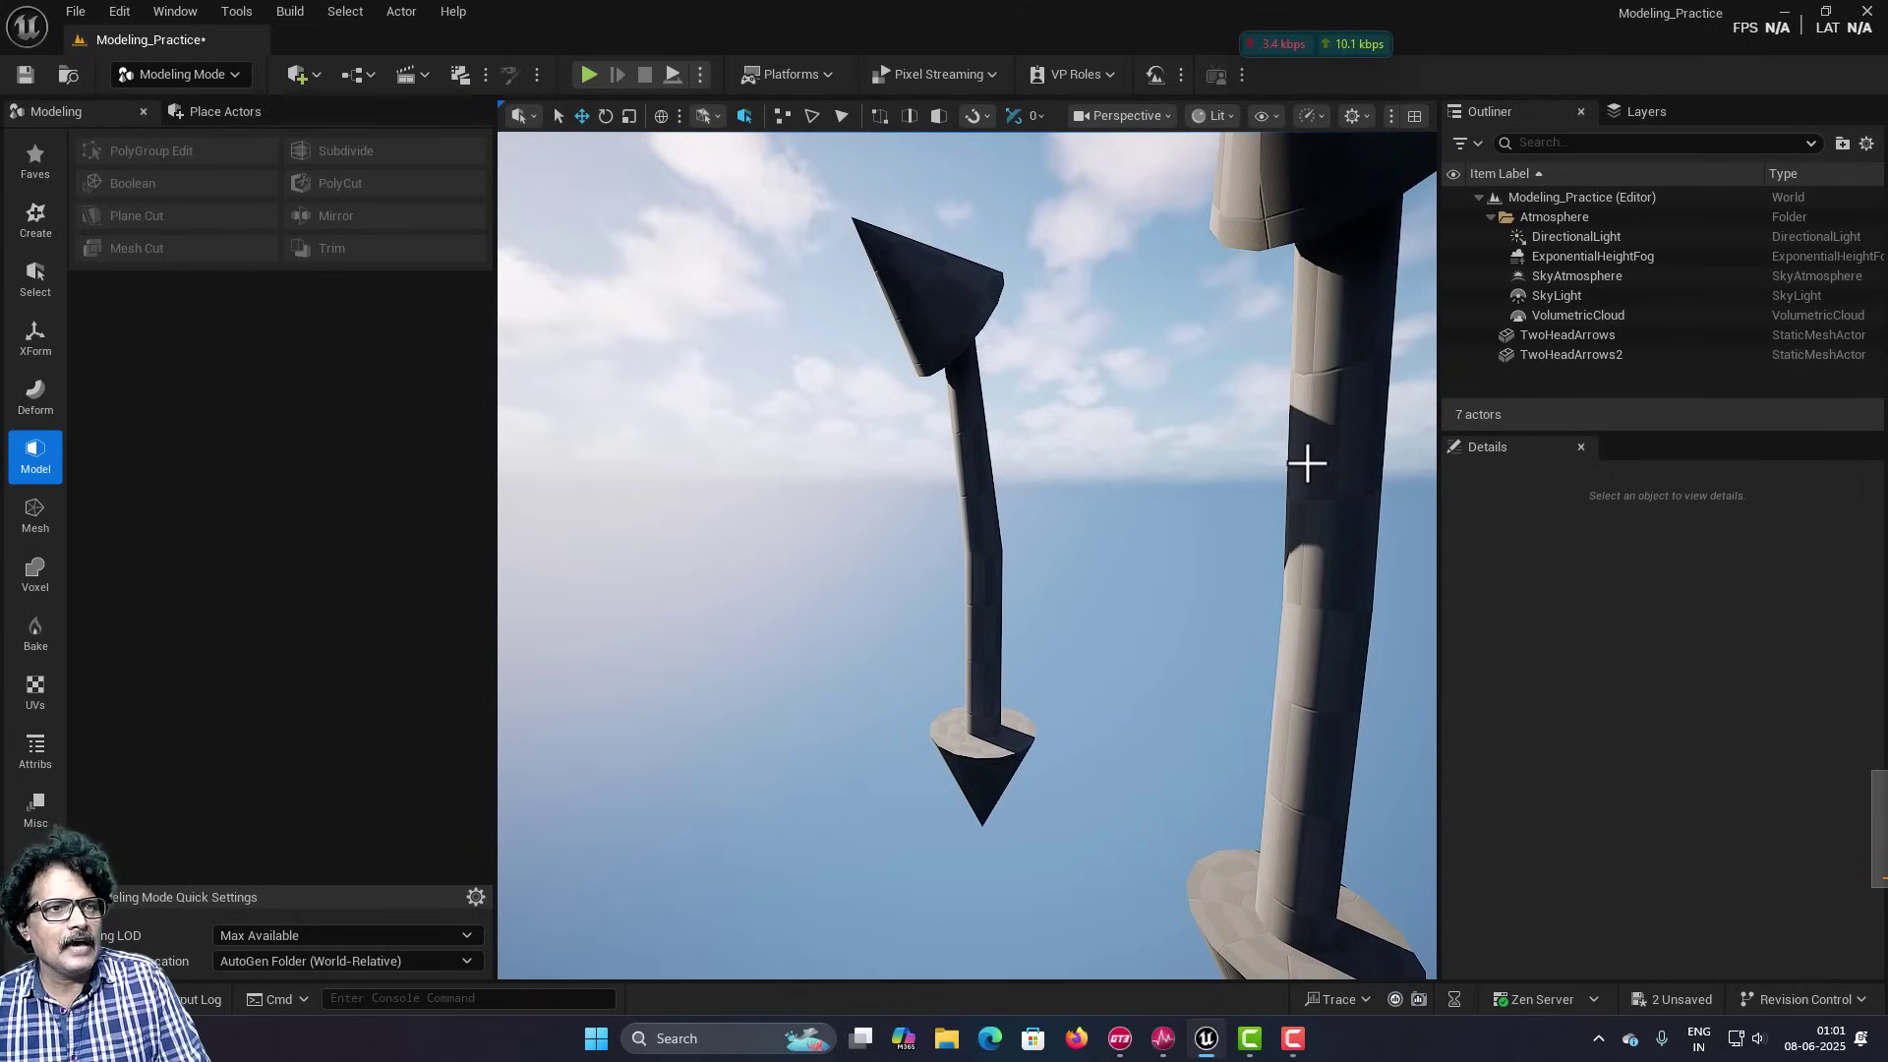
# Select the two arrow actors in turn and examine the static mesh asset in the project's generated content folder.
pyautogui.scroll(-3, 1319, 451)
pyautogui.click(1607, 335)
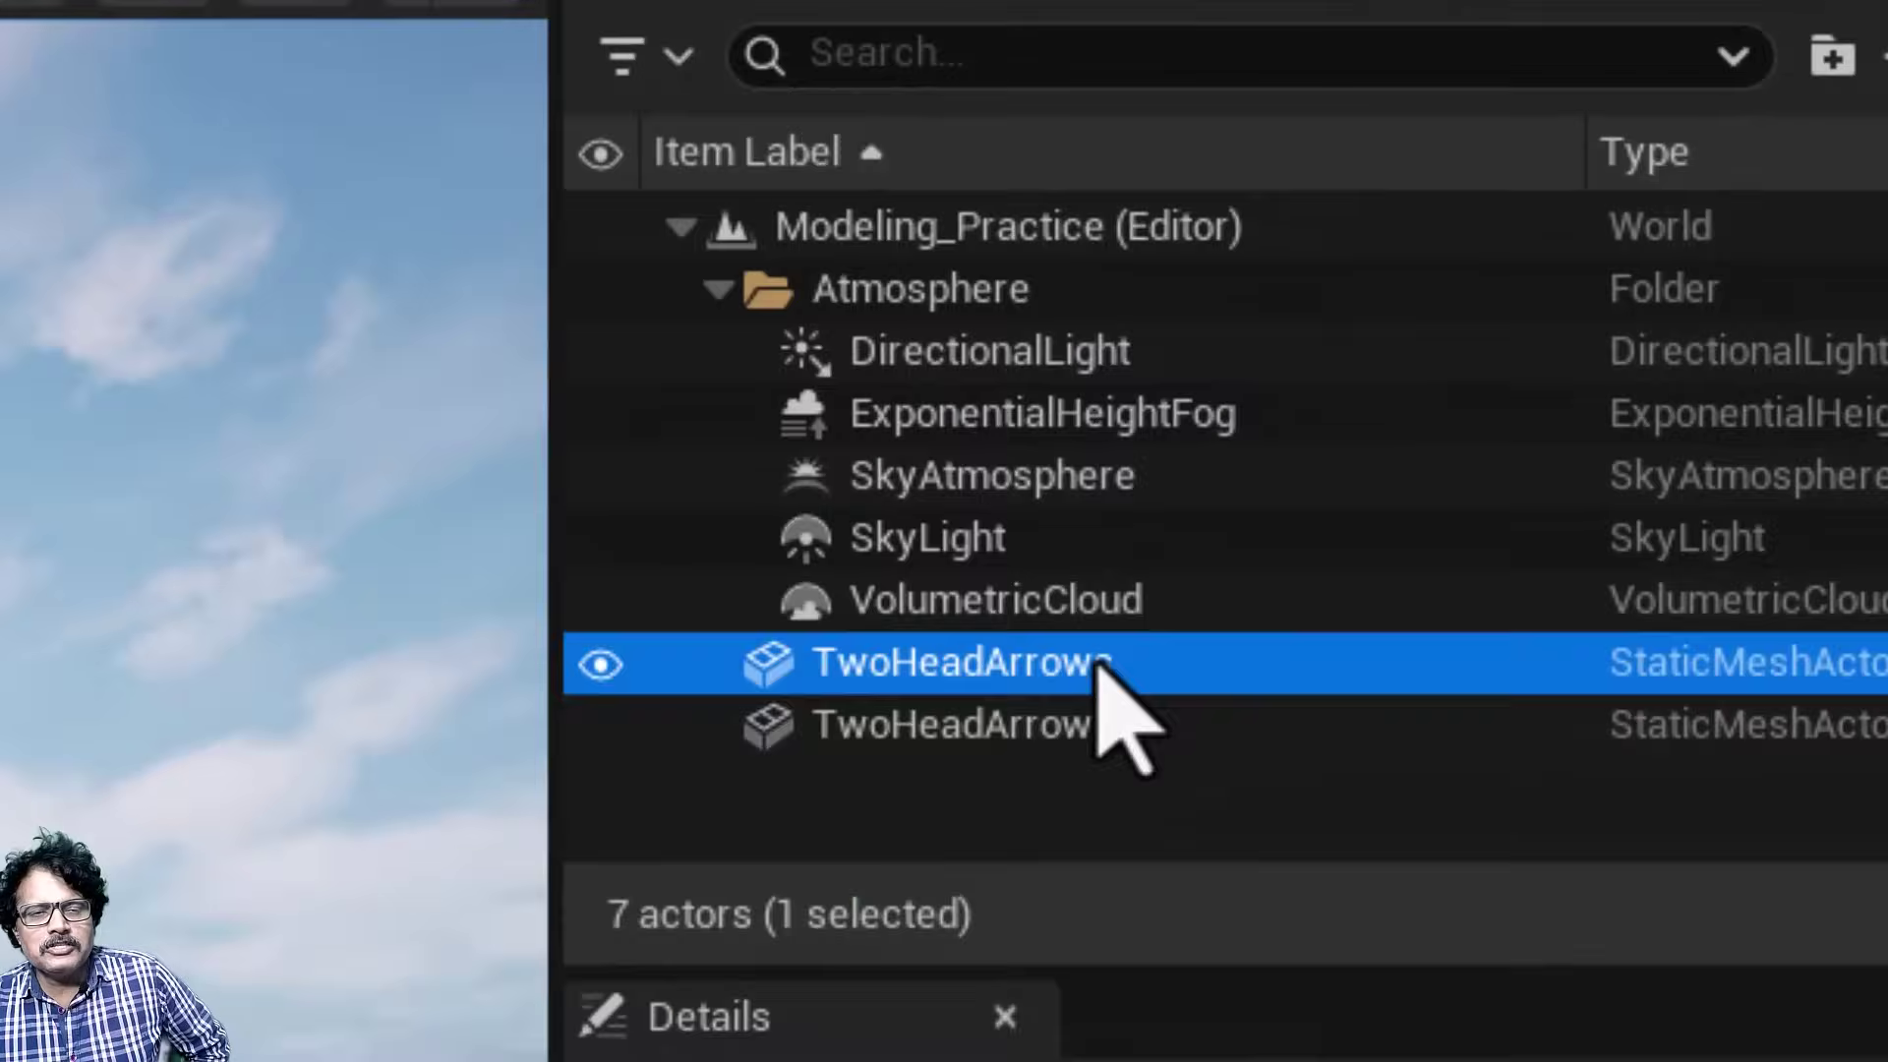
pyautogui.click(1074, 738)
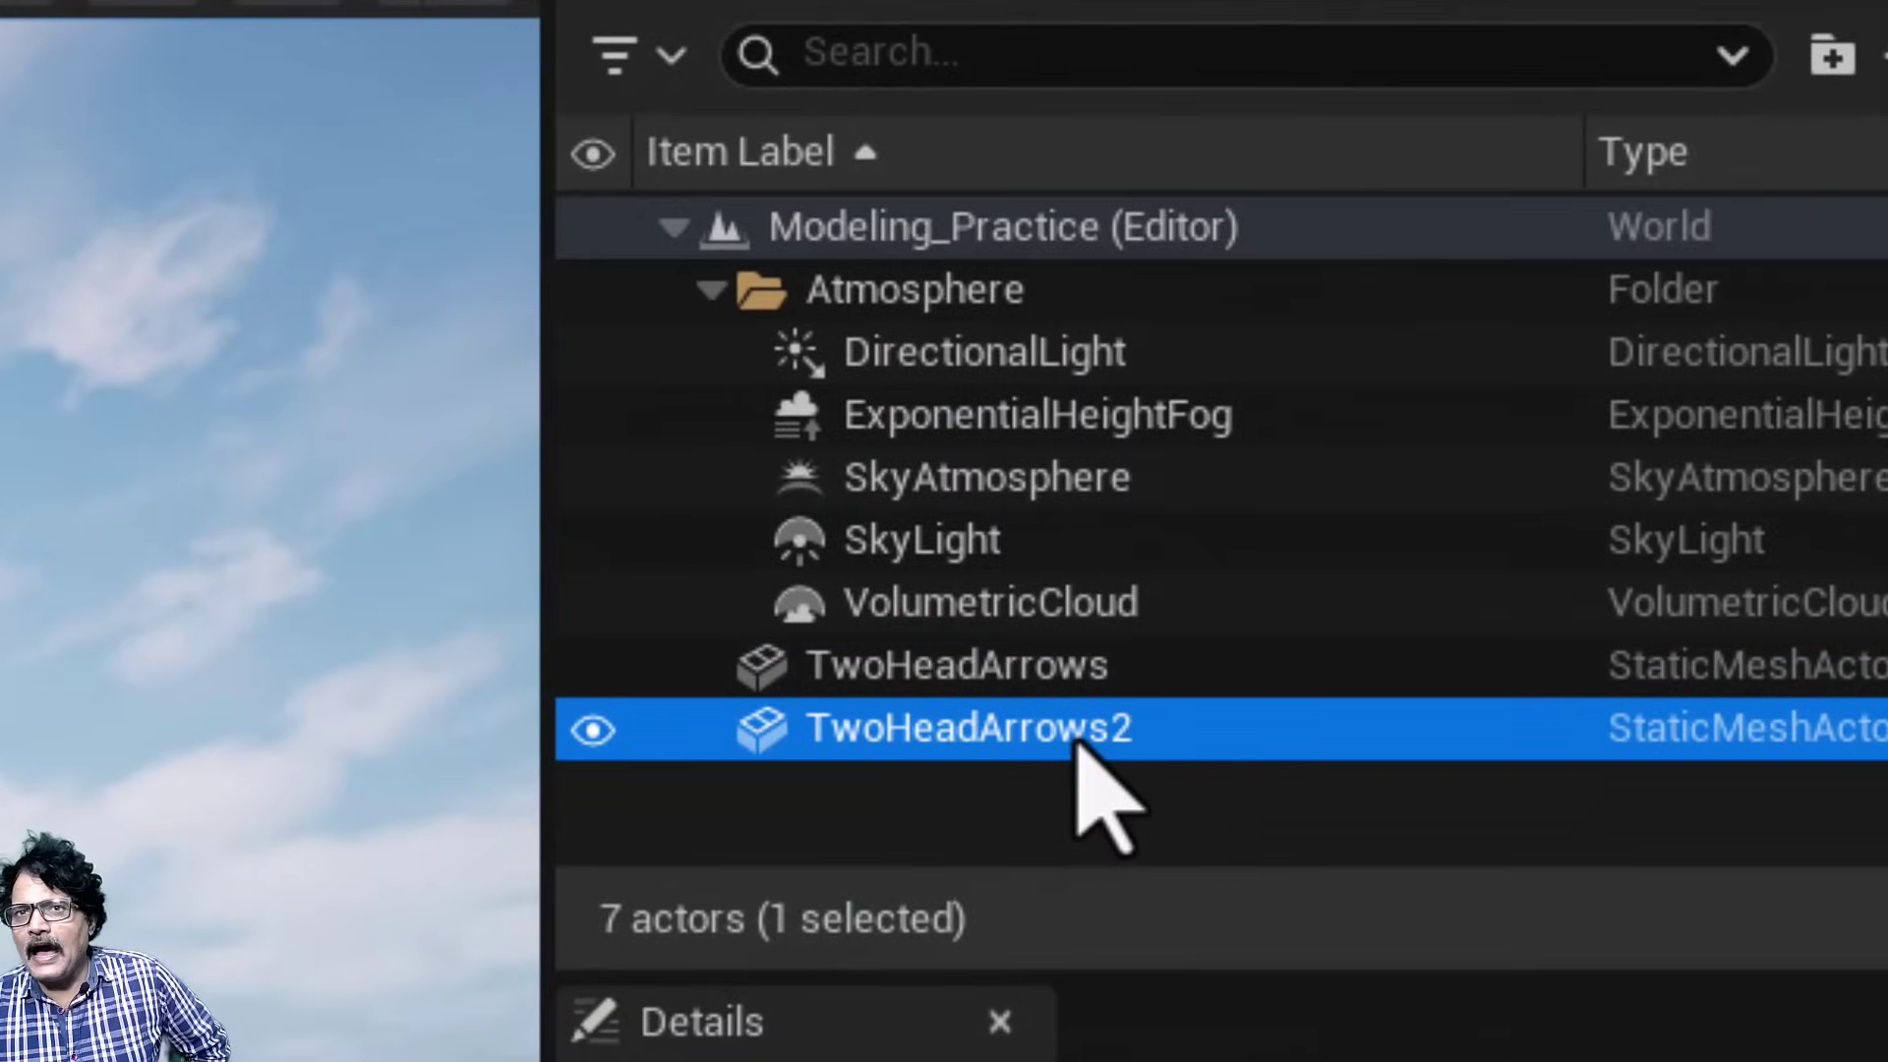
pyautogui.click(921, 682)
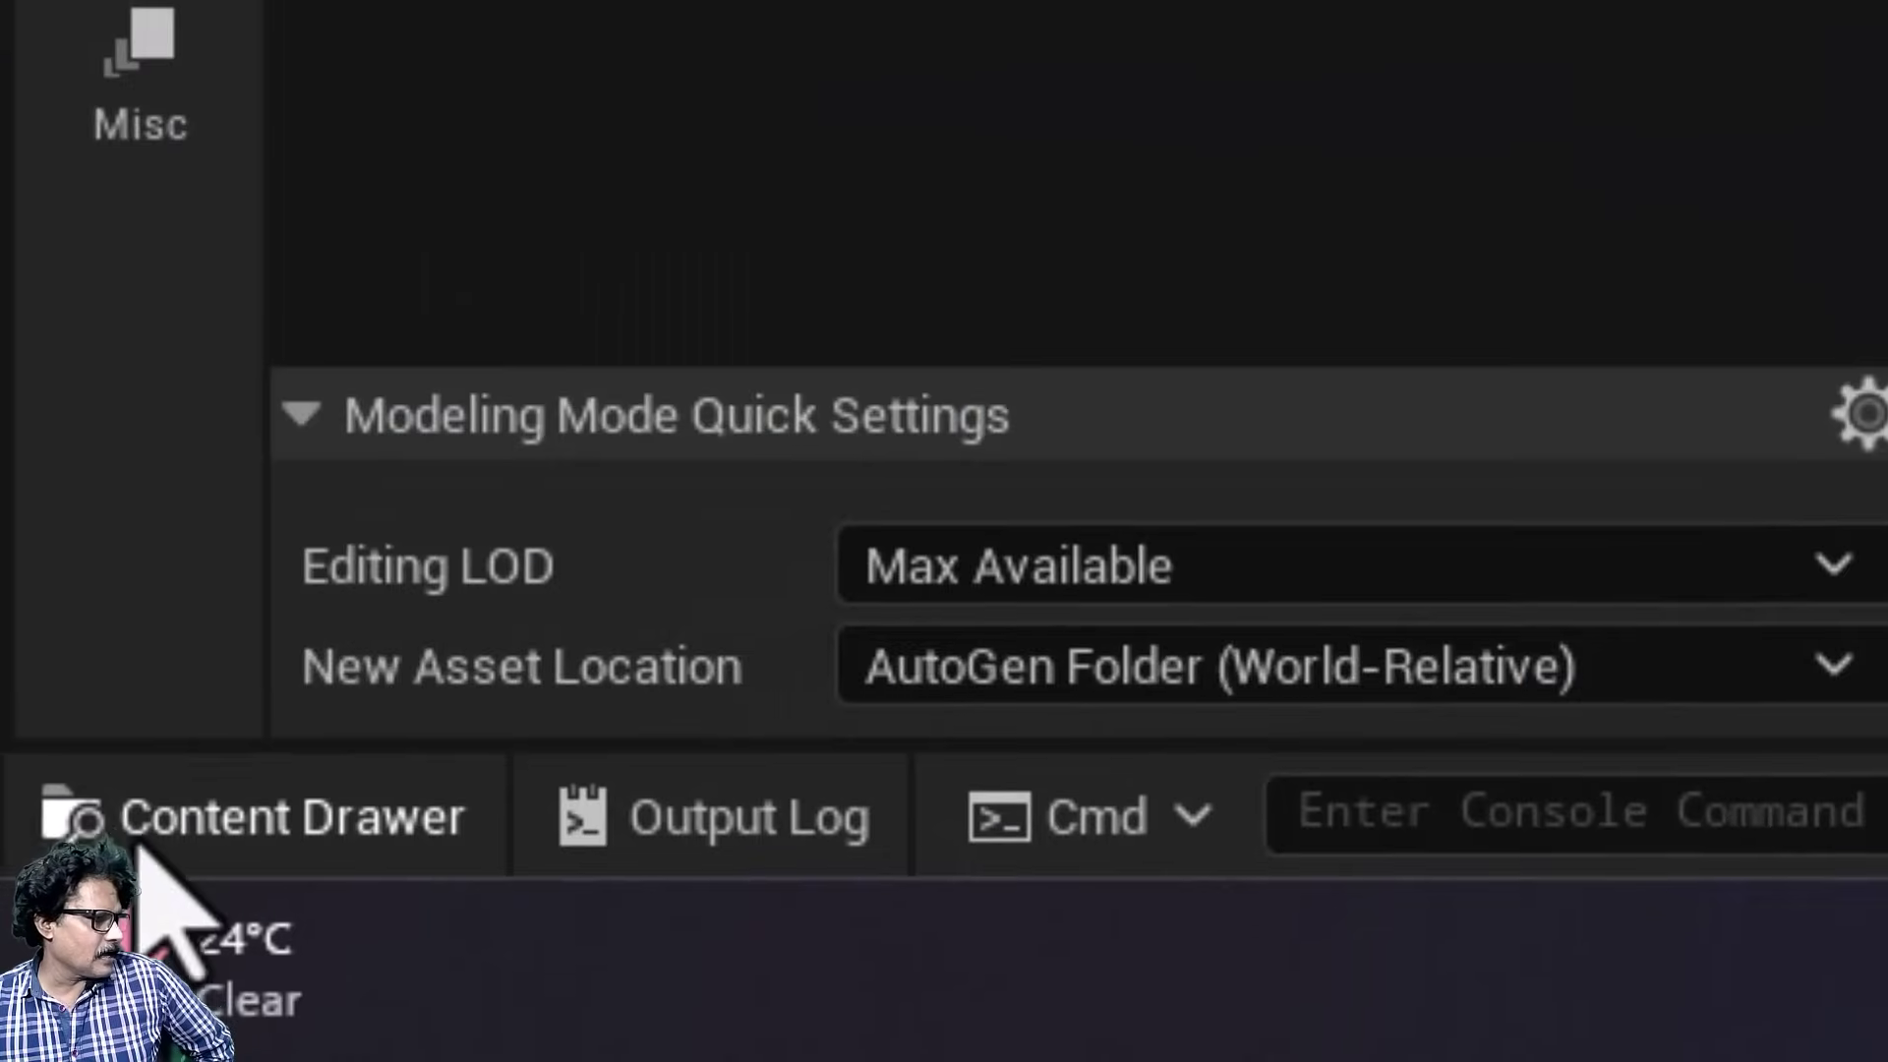
pyautogui.click(139, 836)
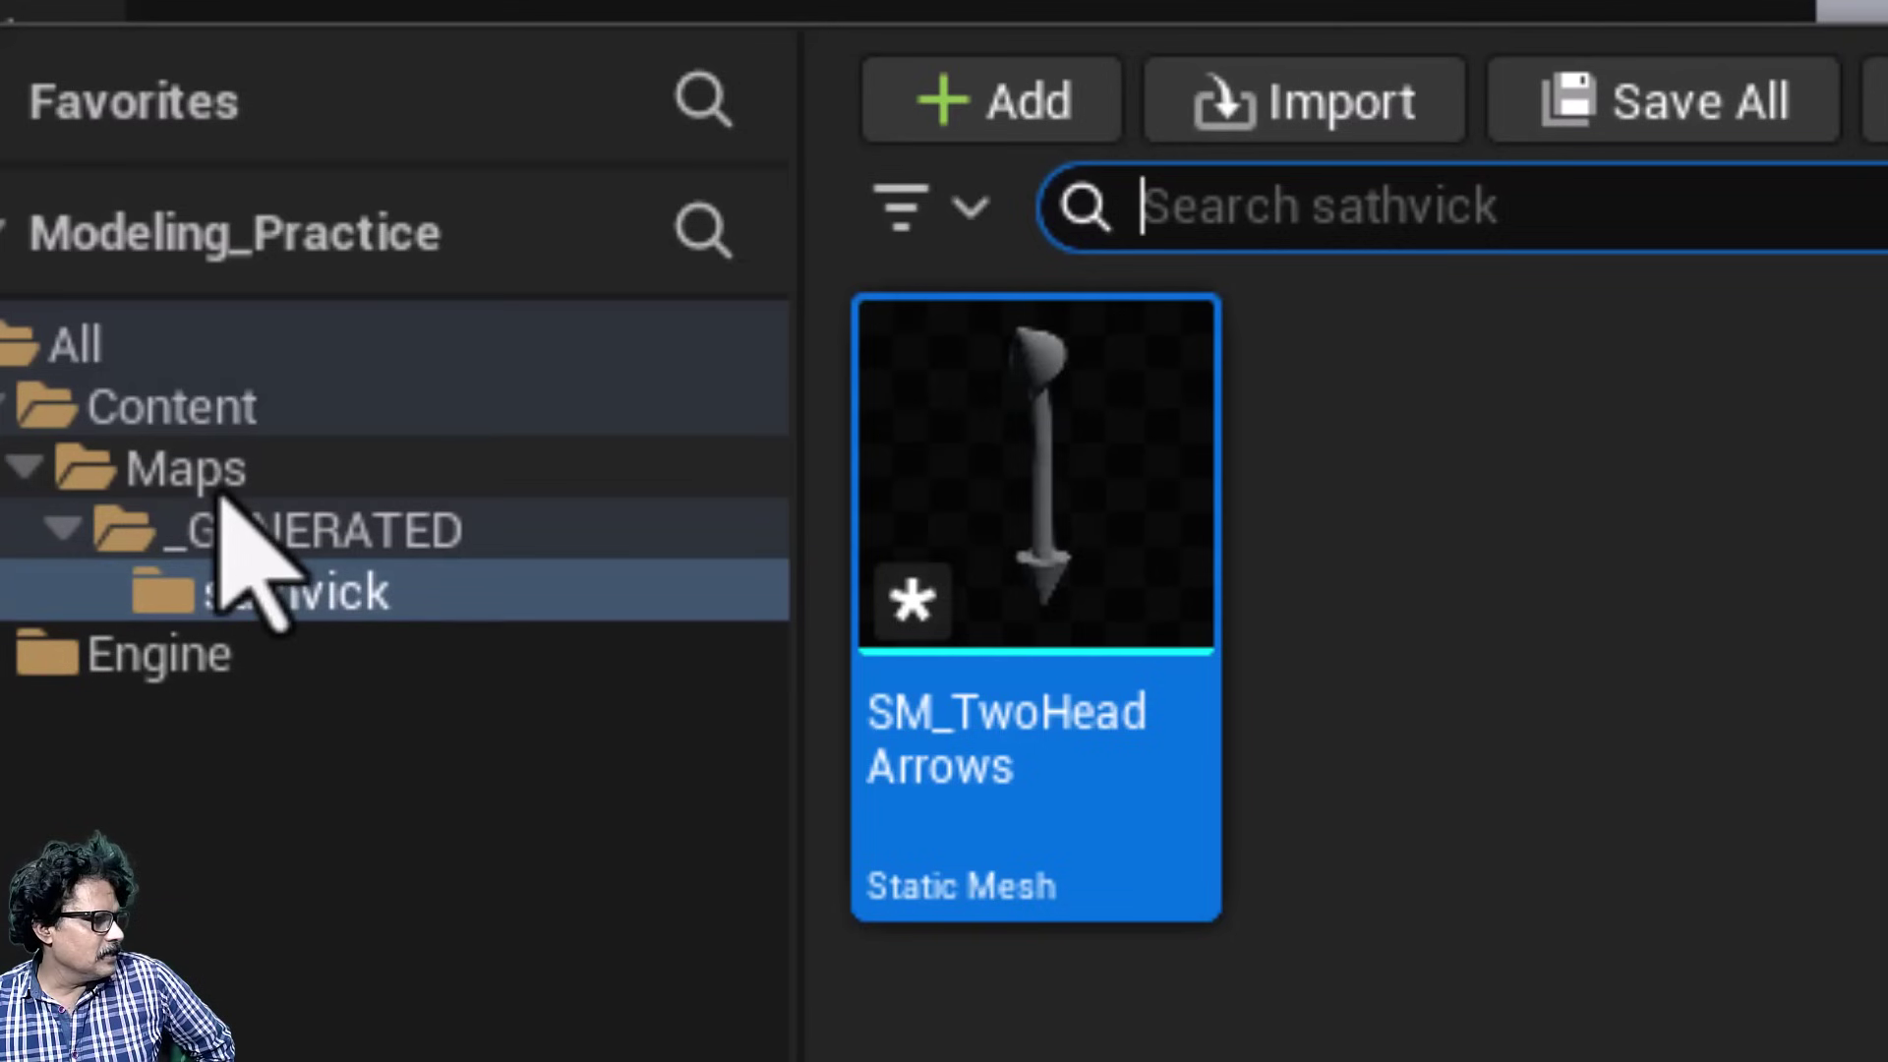
pyautogui.moveTo(959, 482)
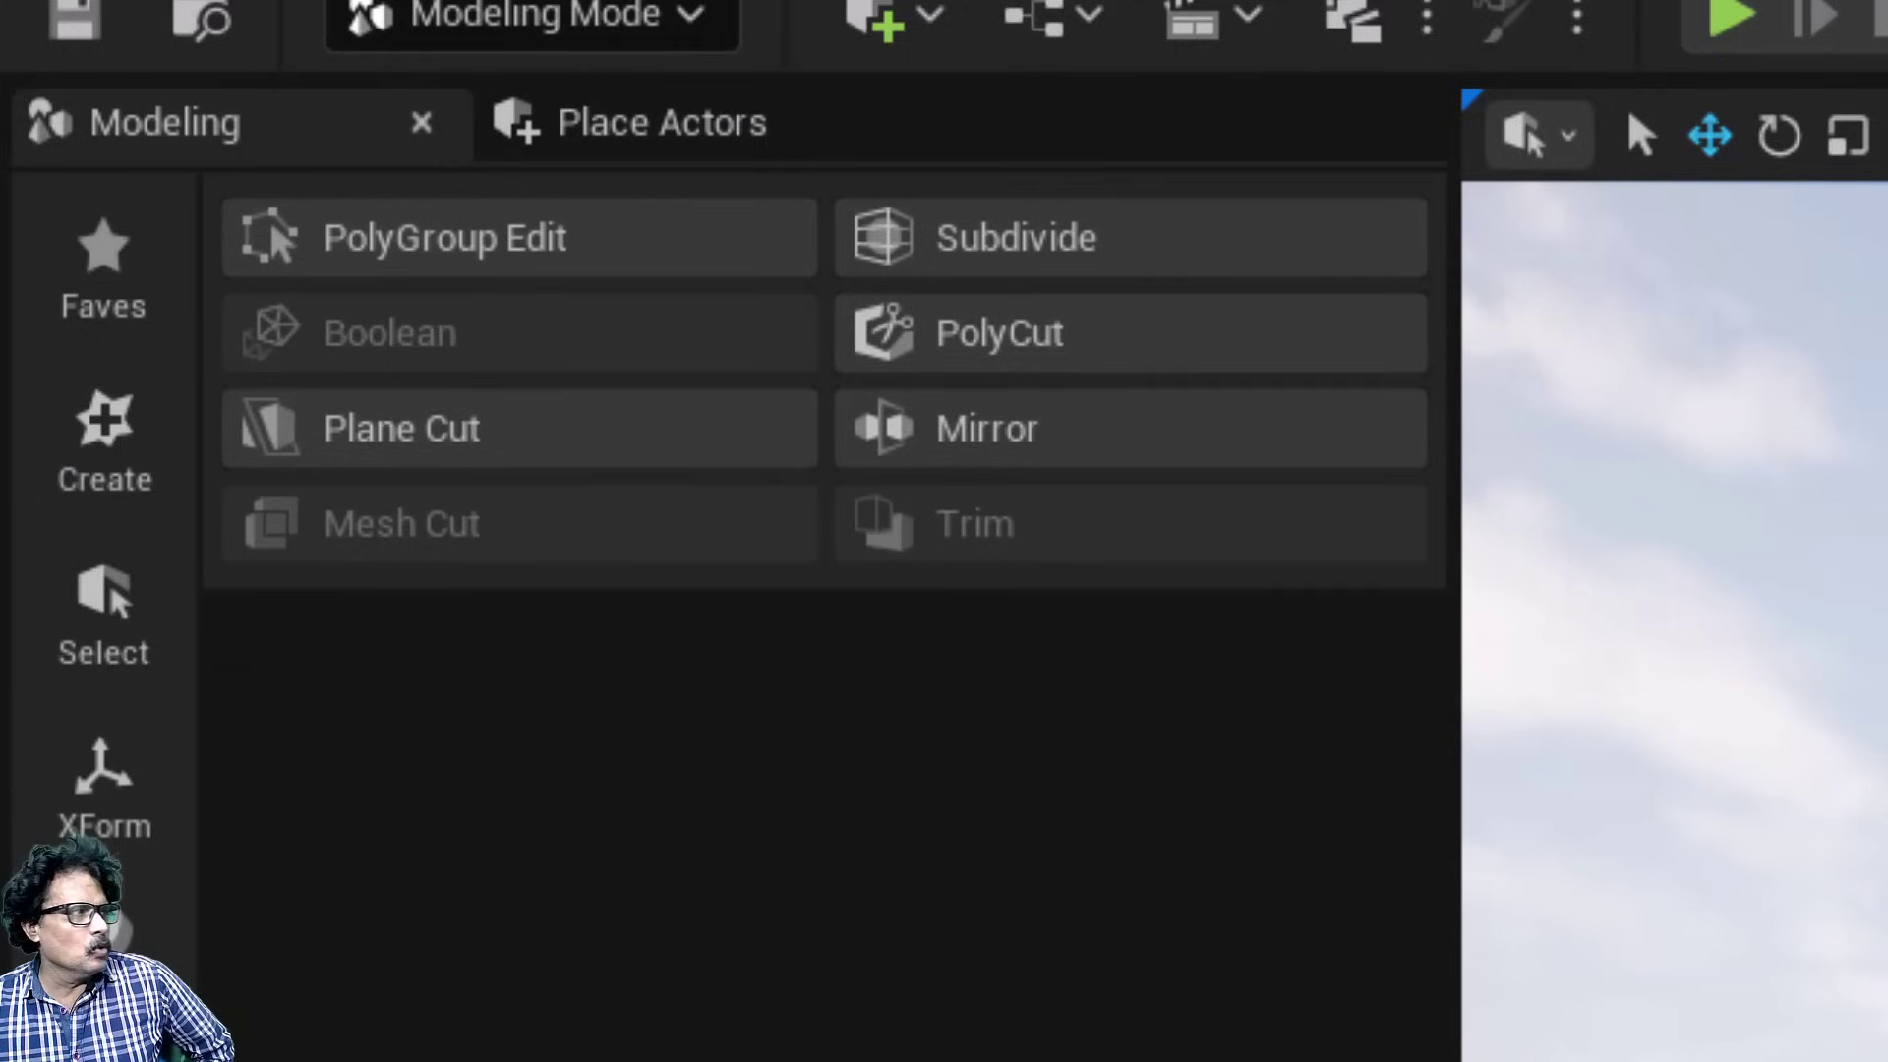
# Undo the selection changes and the Deform Mesh edit on the upper arrowhead, and bring up the transform tools.
pyautogui.click(93, 816)
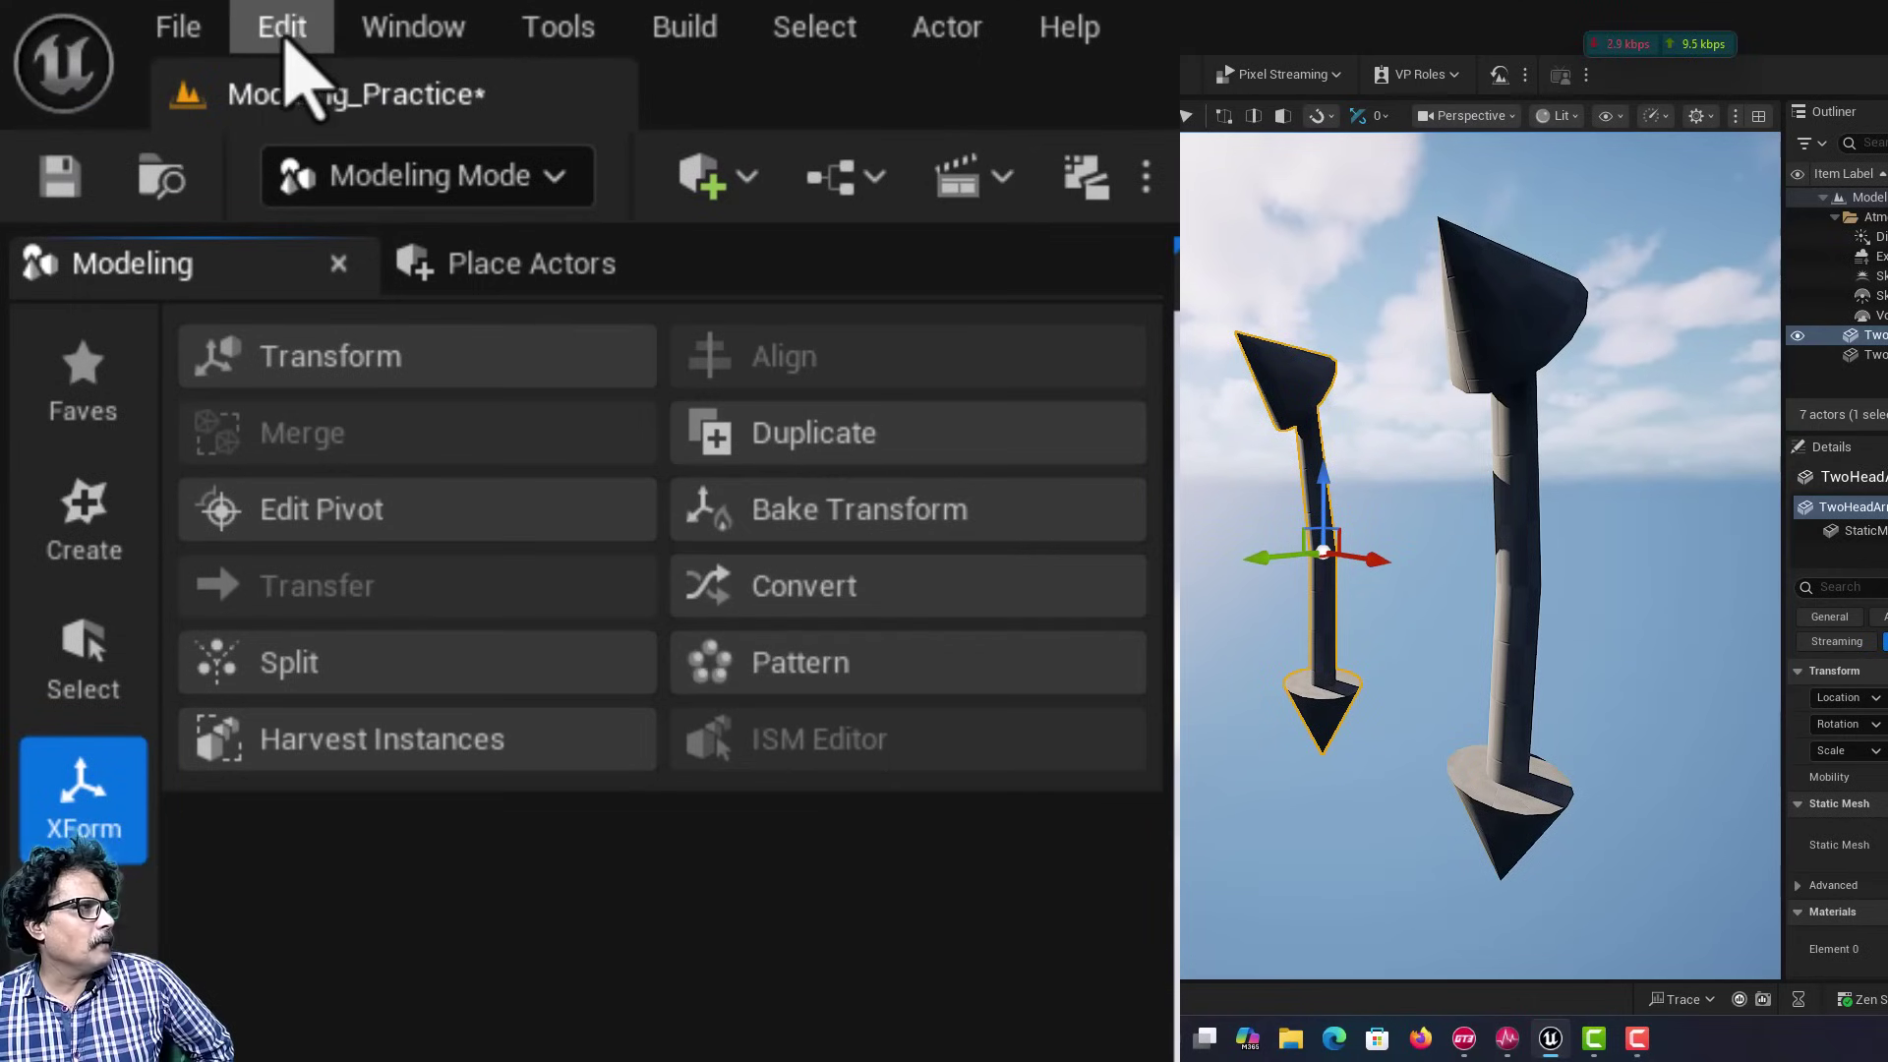
pyautogui.click(284, 30)
pyautogui.click(324, 208)
pyautogui.click(280, 32)
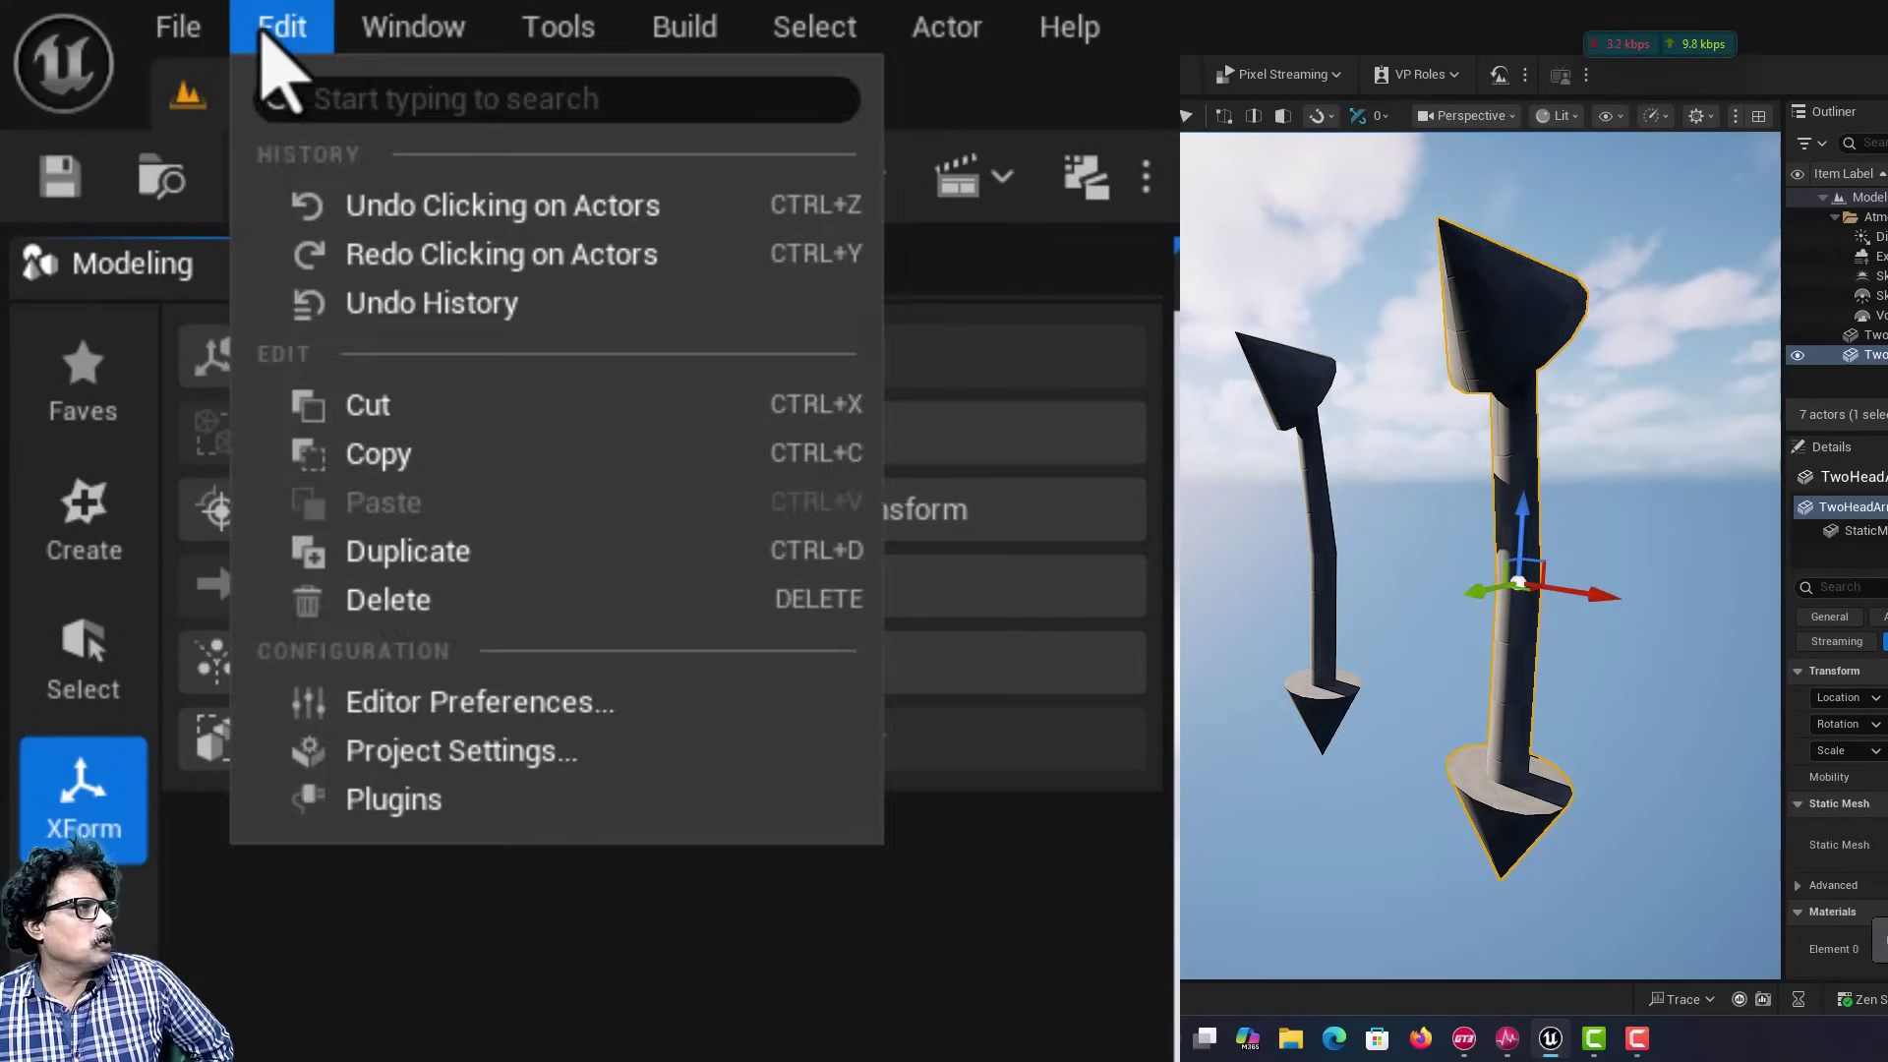
pyautogui.click(303, 209)
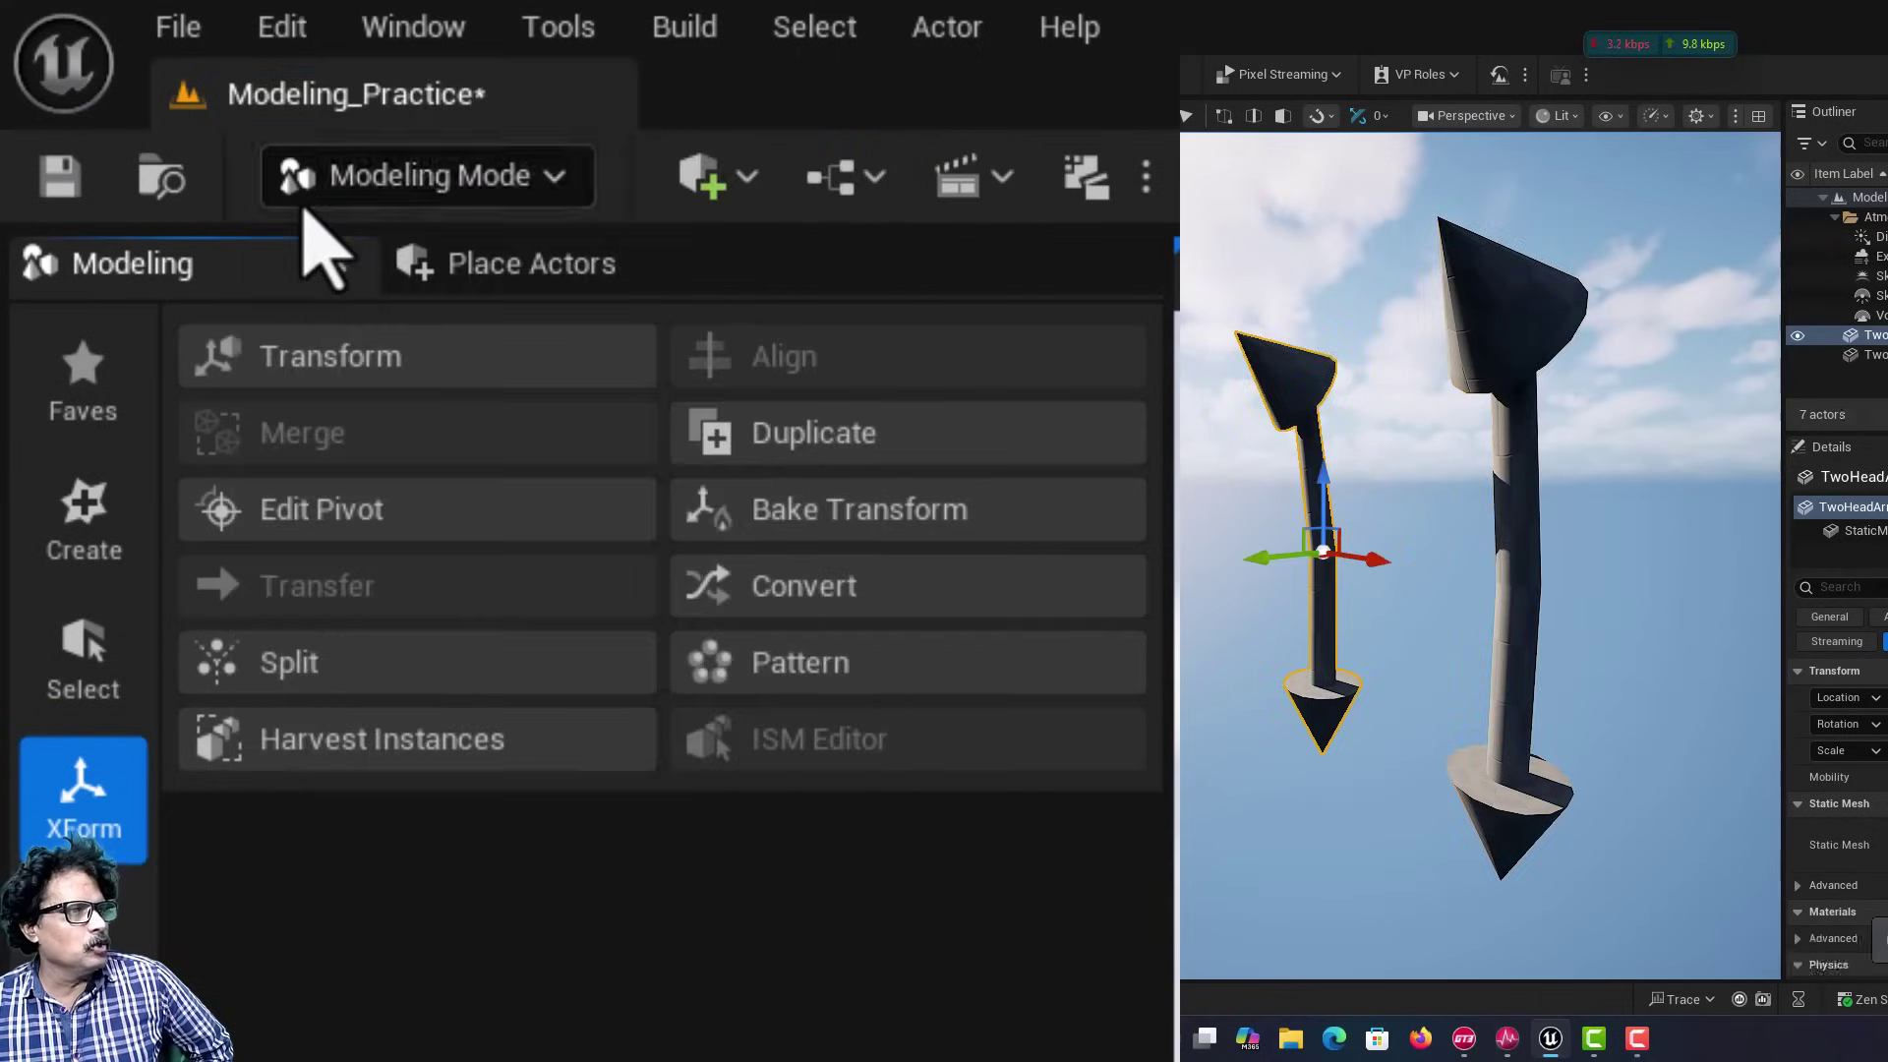
pyautogui.click(284, 30)
pyautogui.click(313, 207)
pyautogui.click(284, 30)
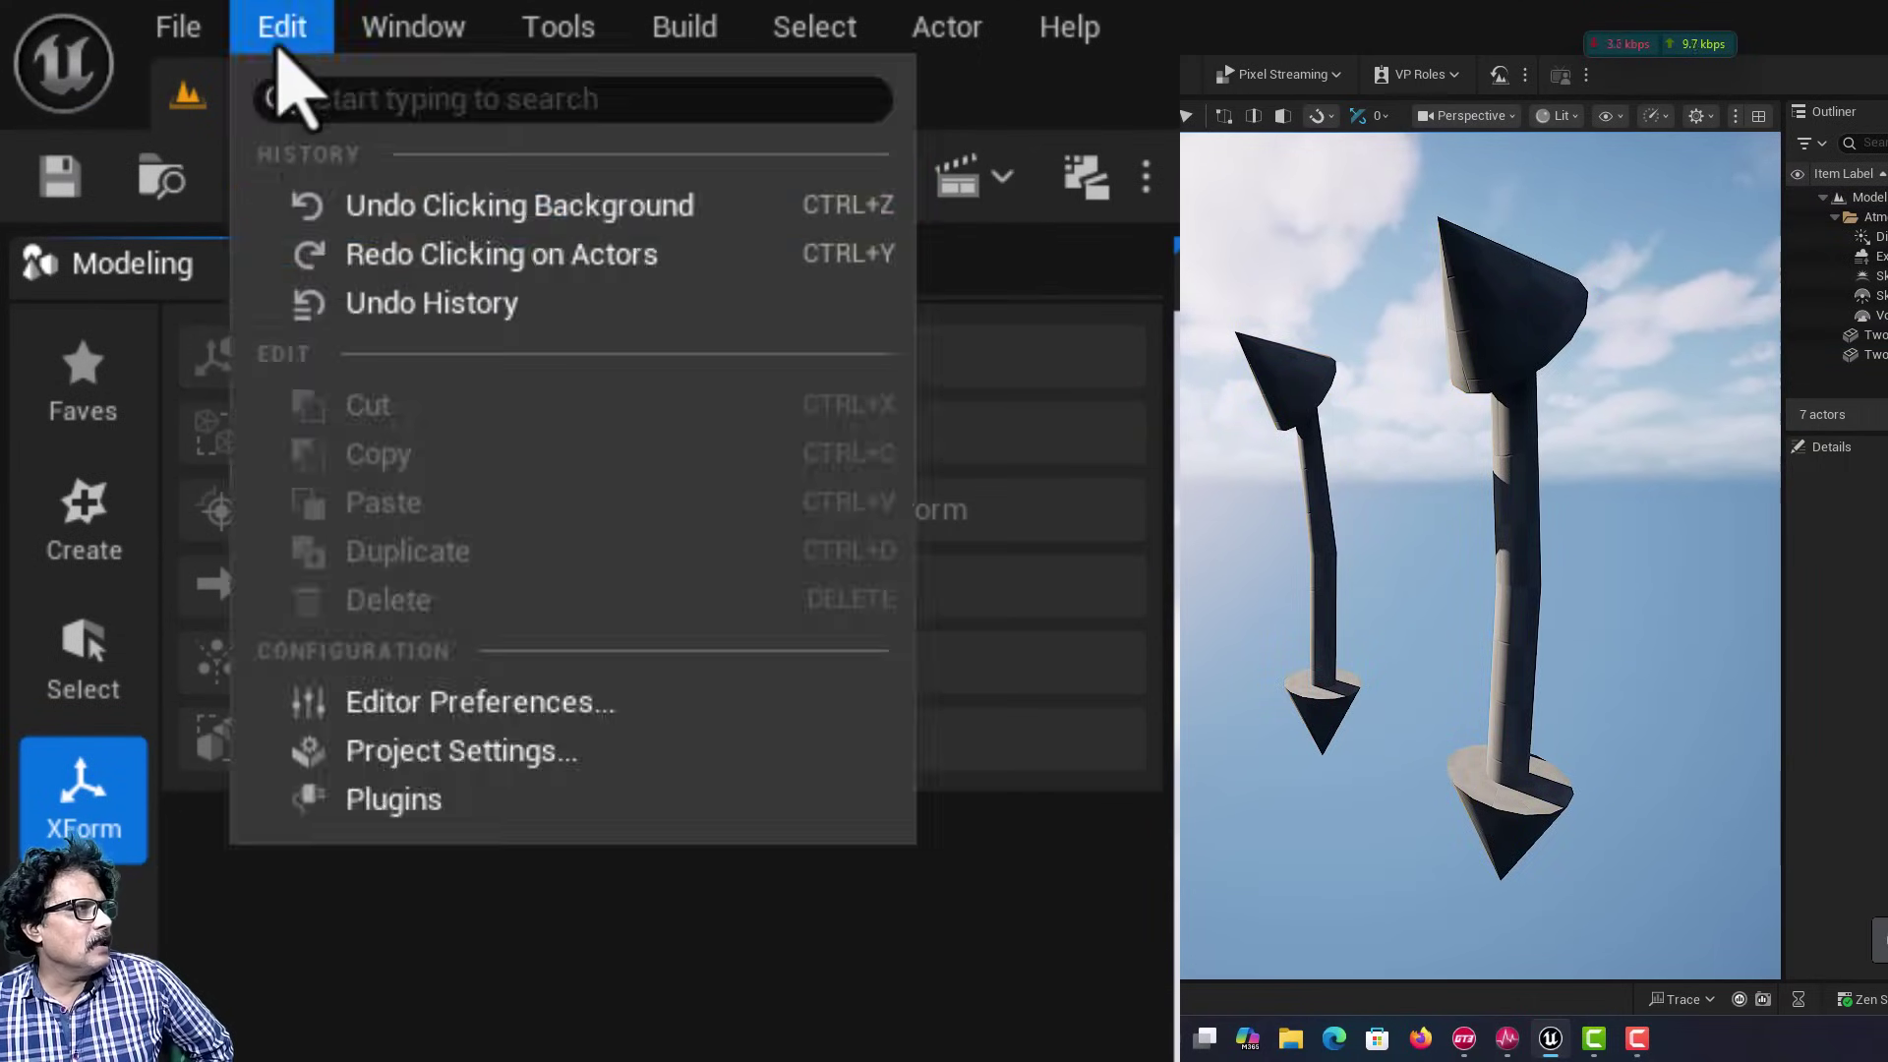
pyautogui.click(305, 206)
pyautogui.click(284, 29)
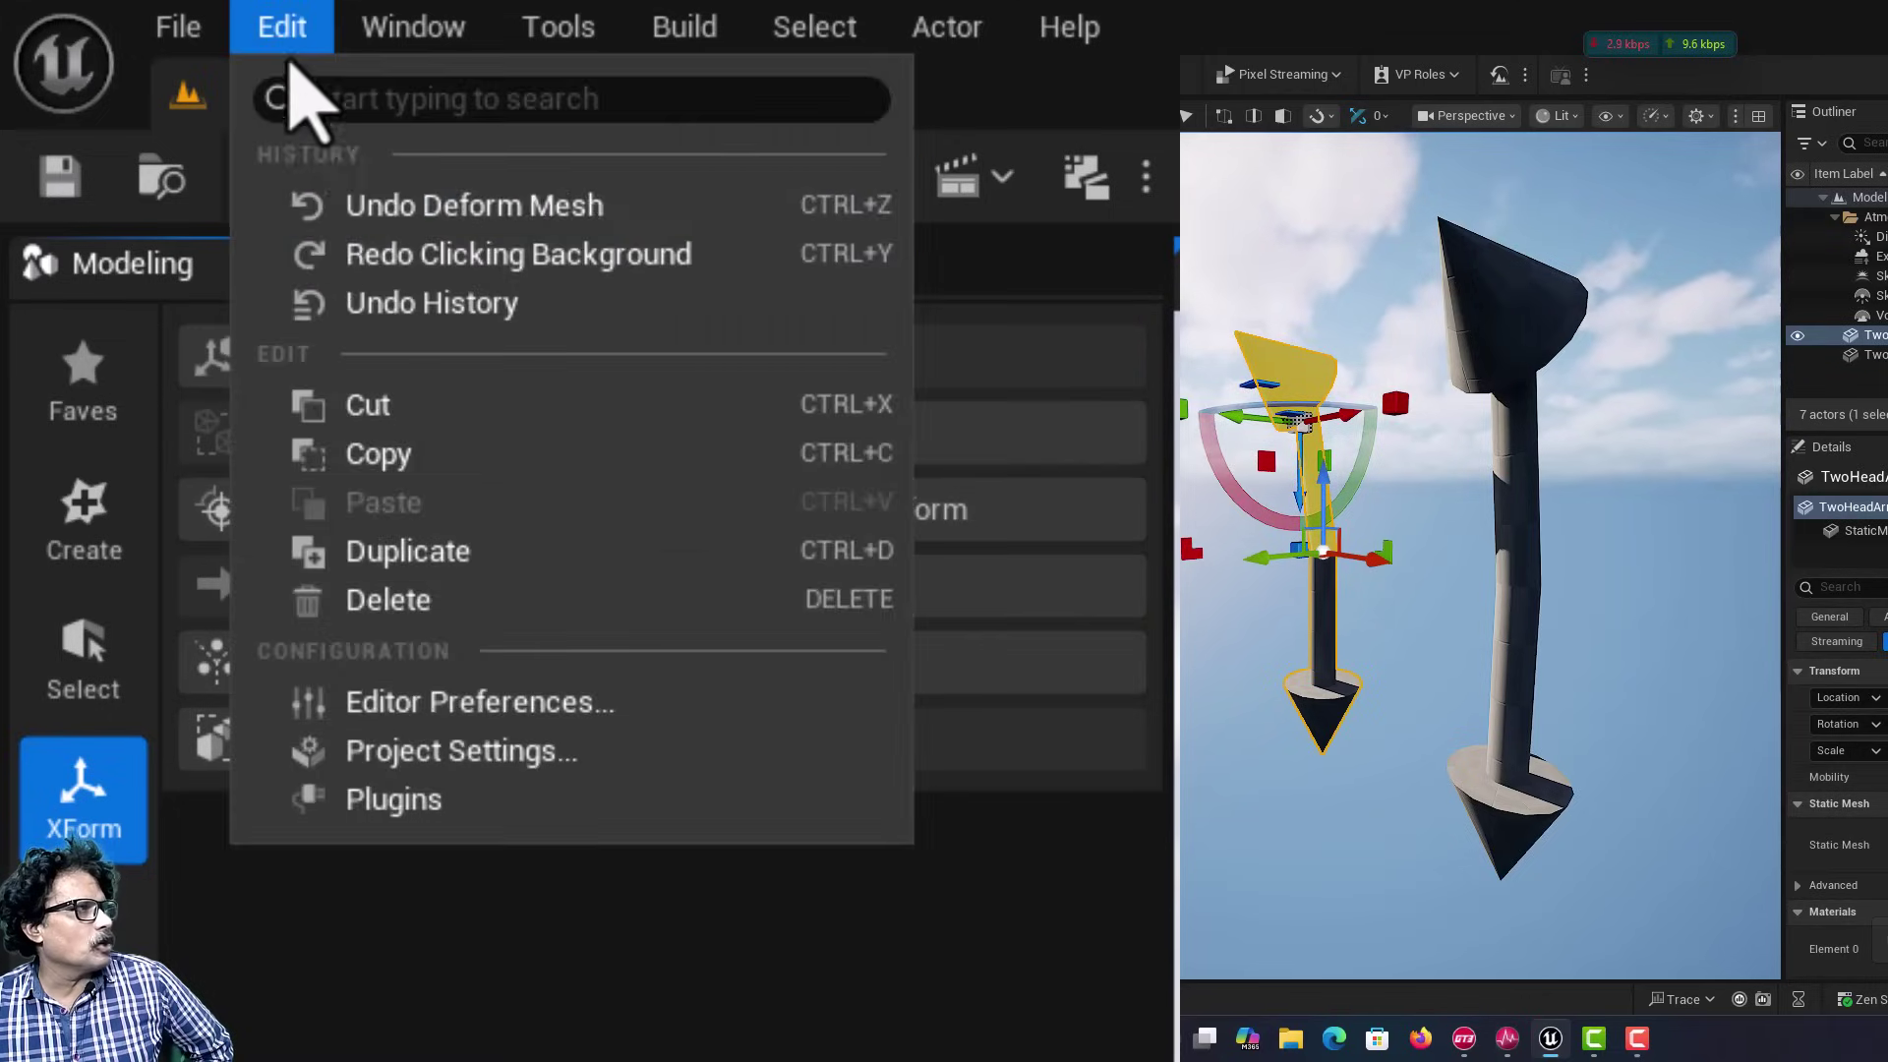
pyautogui.click(313, 205)
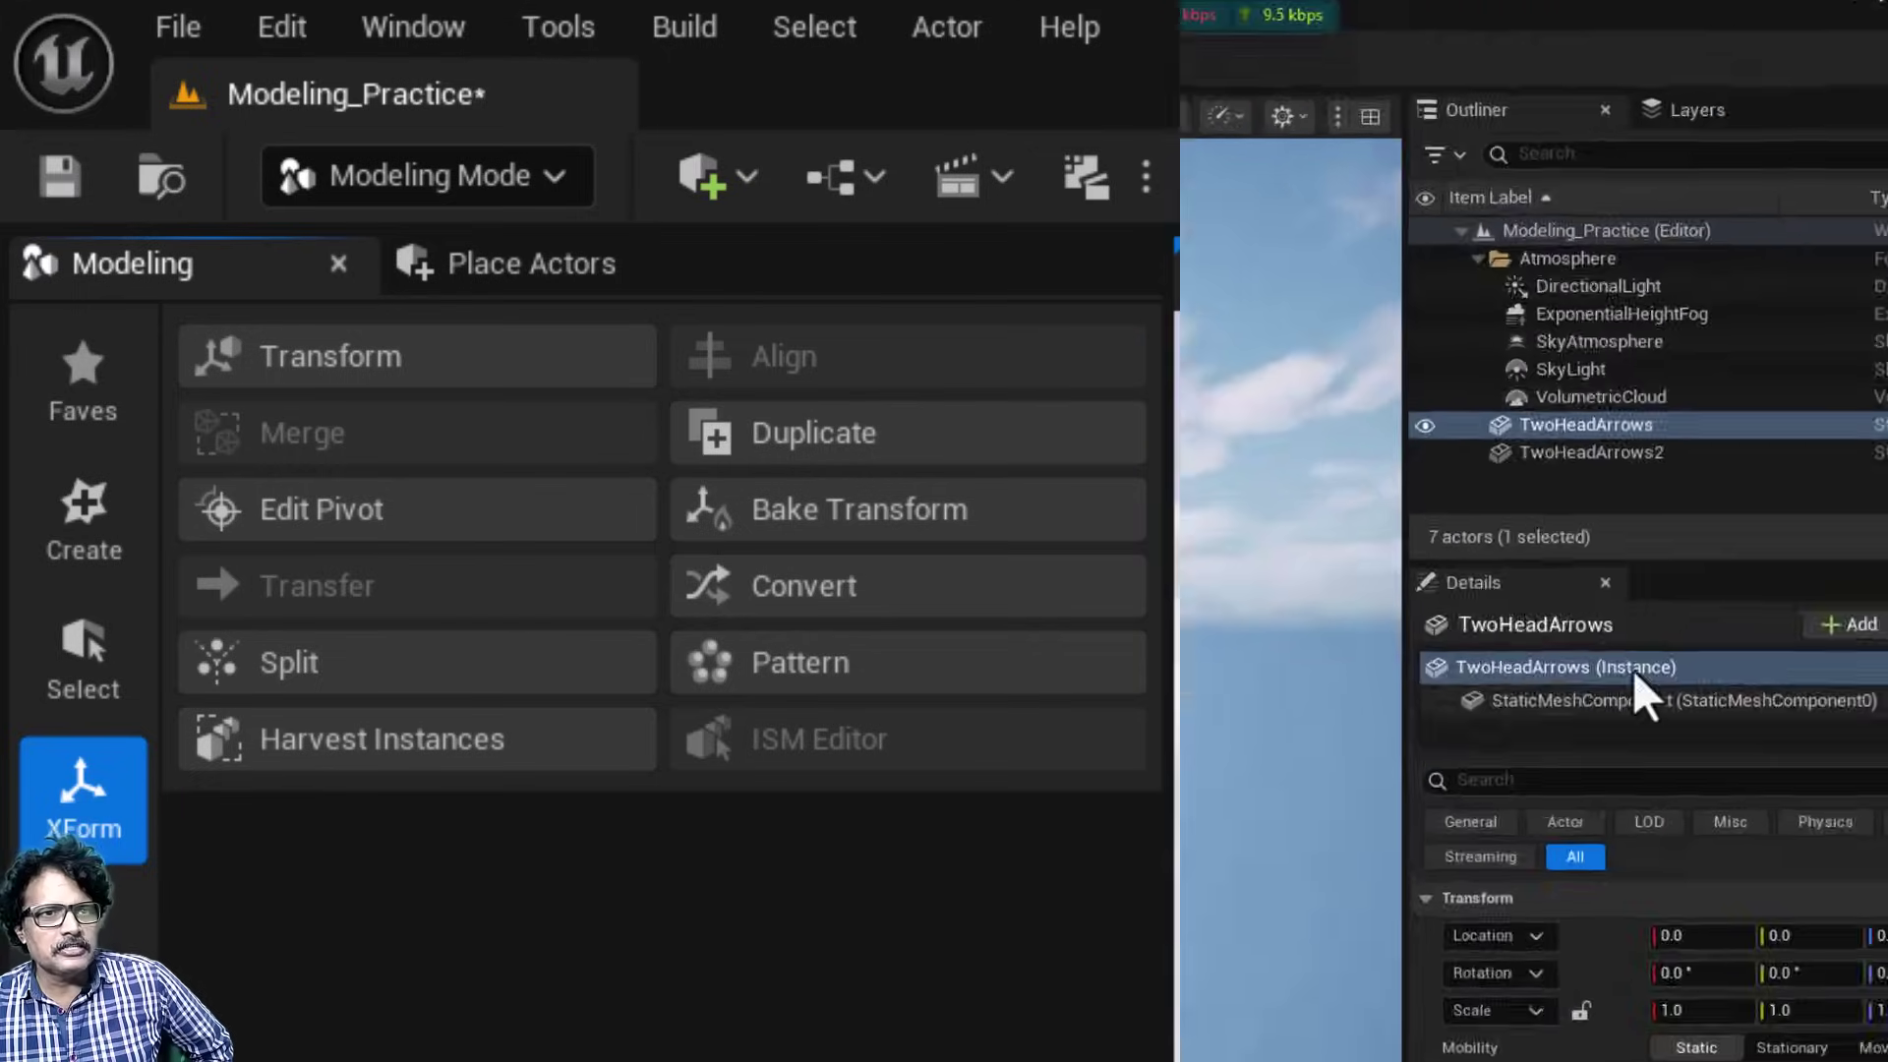
# Delete the TwoHeadArrows2 instance and reselect the original TwoHeadArrows actor.
pyautogui.click(1873, 355)
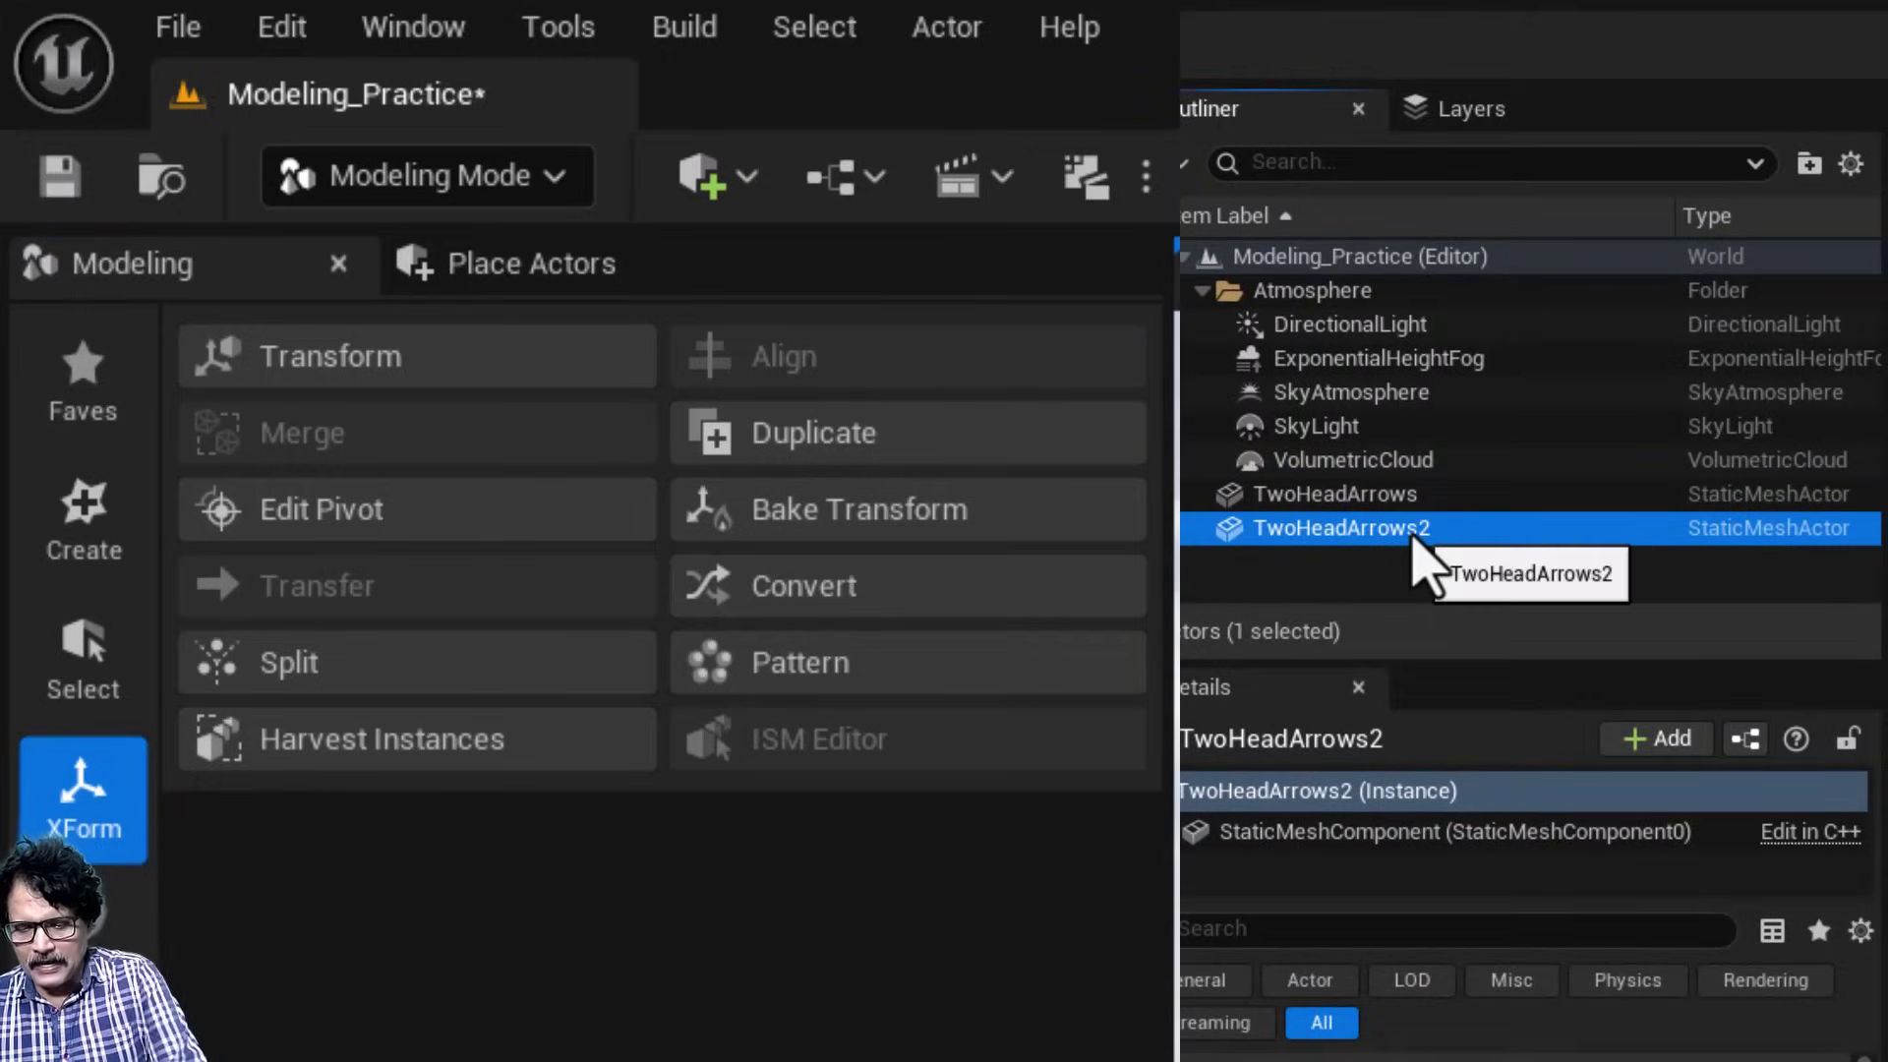
pyautogui.press('Delete')
pyautogui.click(1402, 493)
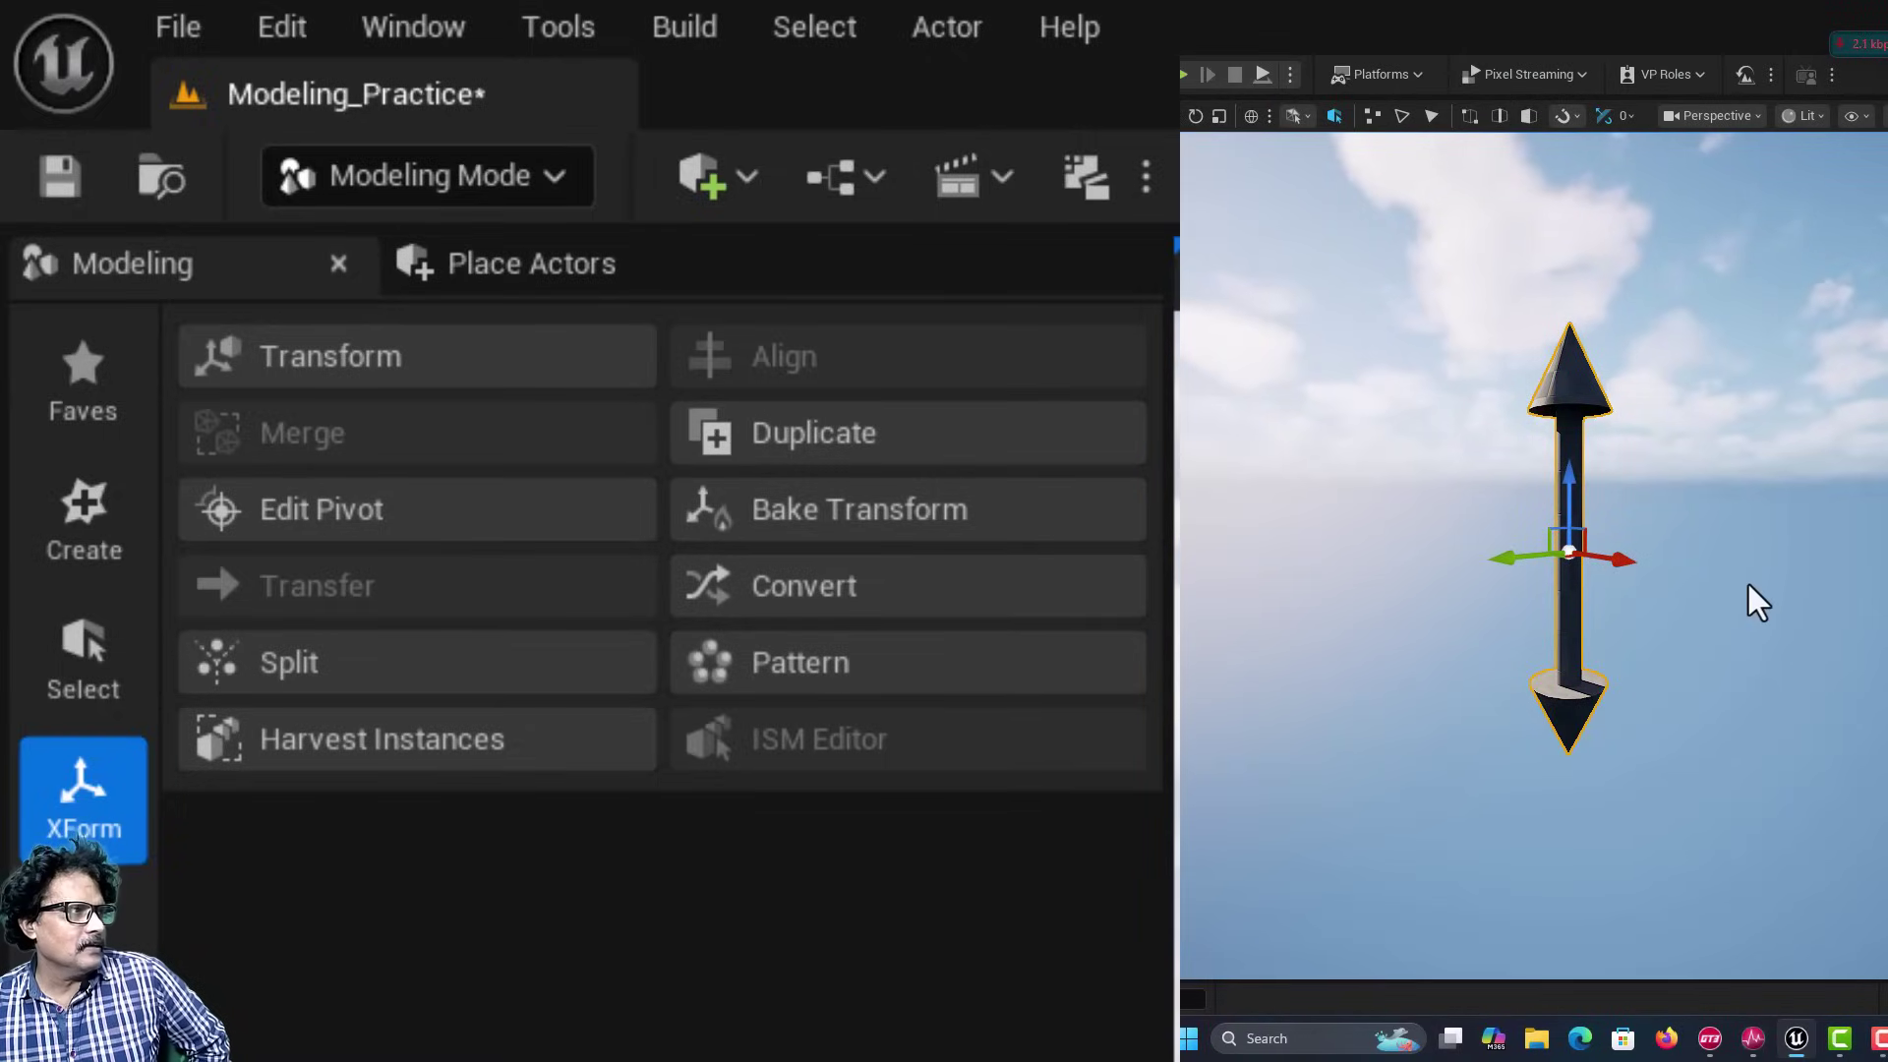
# Start the modeling Duplicate tool on TwoHeadArrows and name the output object SM_TwoHeadArrows_modified.
pyautogui.click(793, 459)
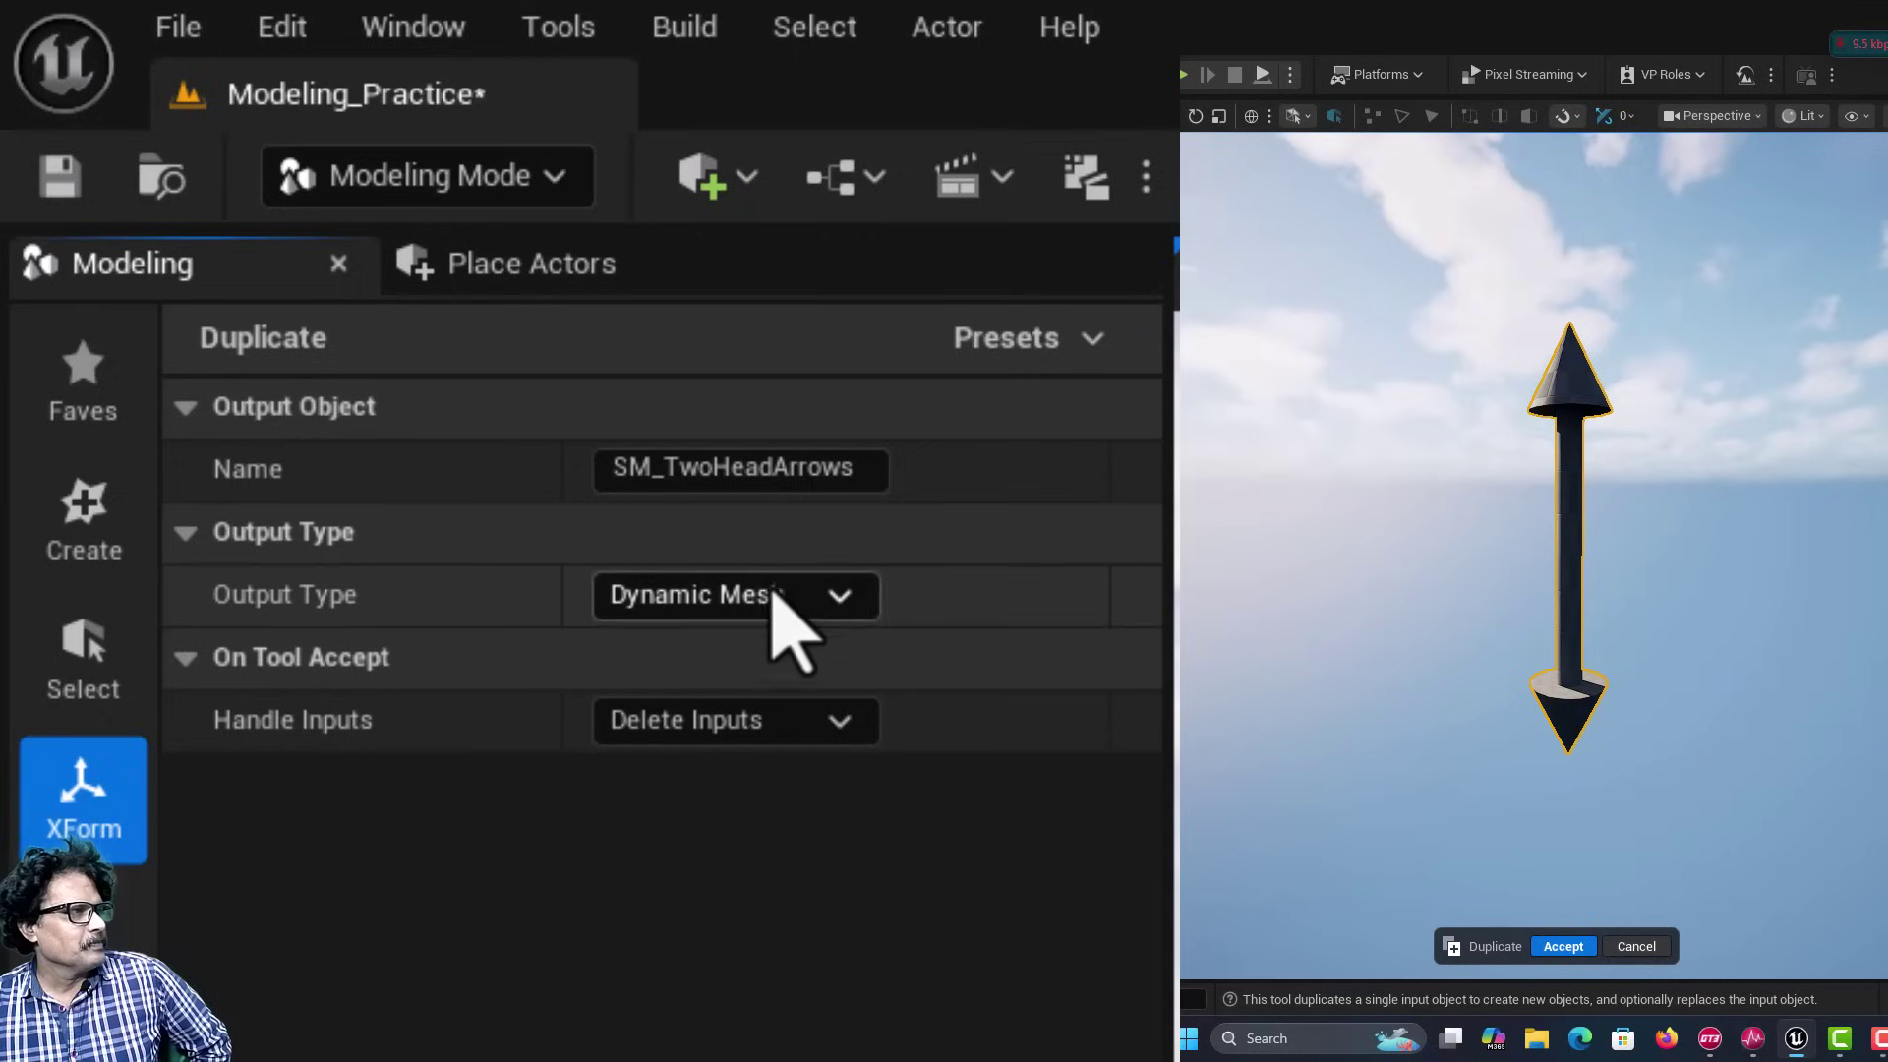
pyautogui.click(848, 470)
pyautogui.click(852, 472)
pyautogui.write('_ori')
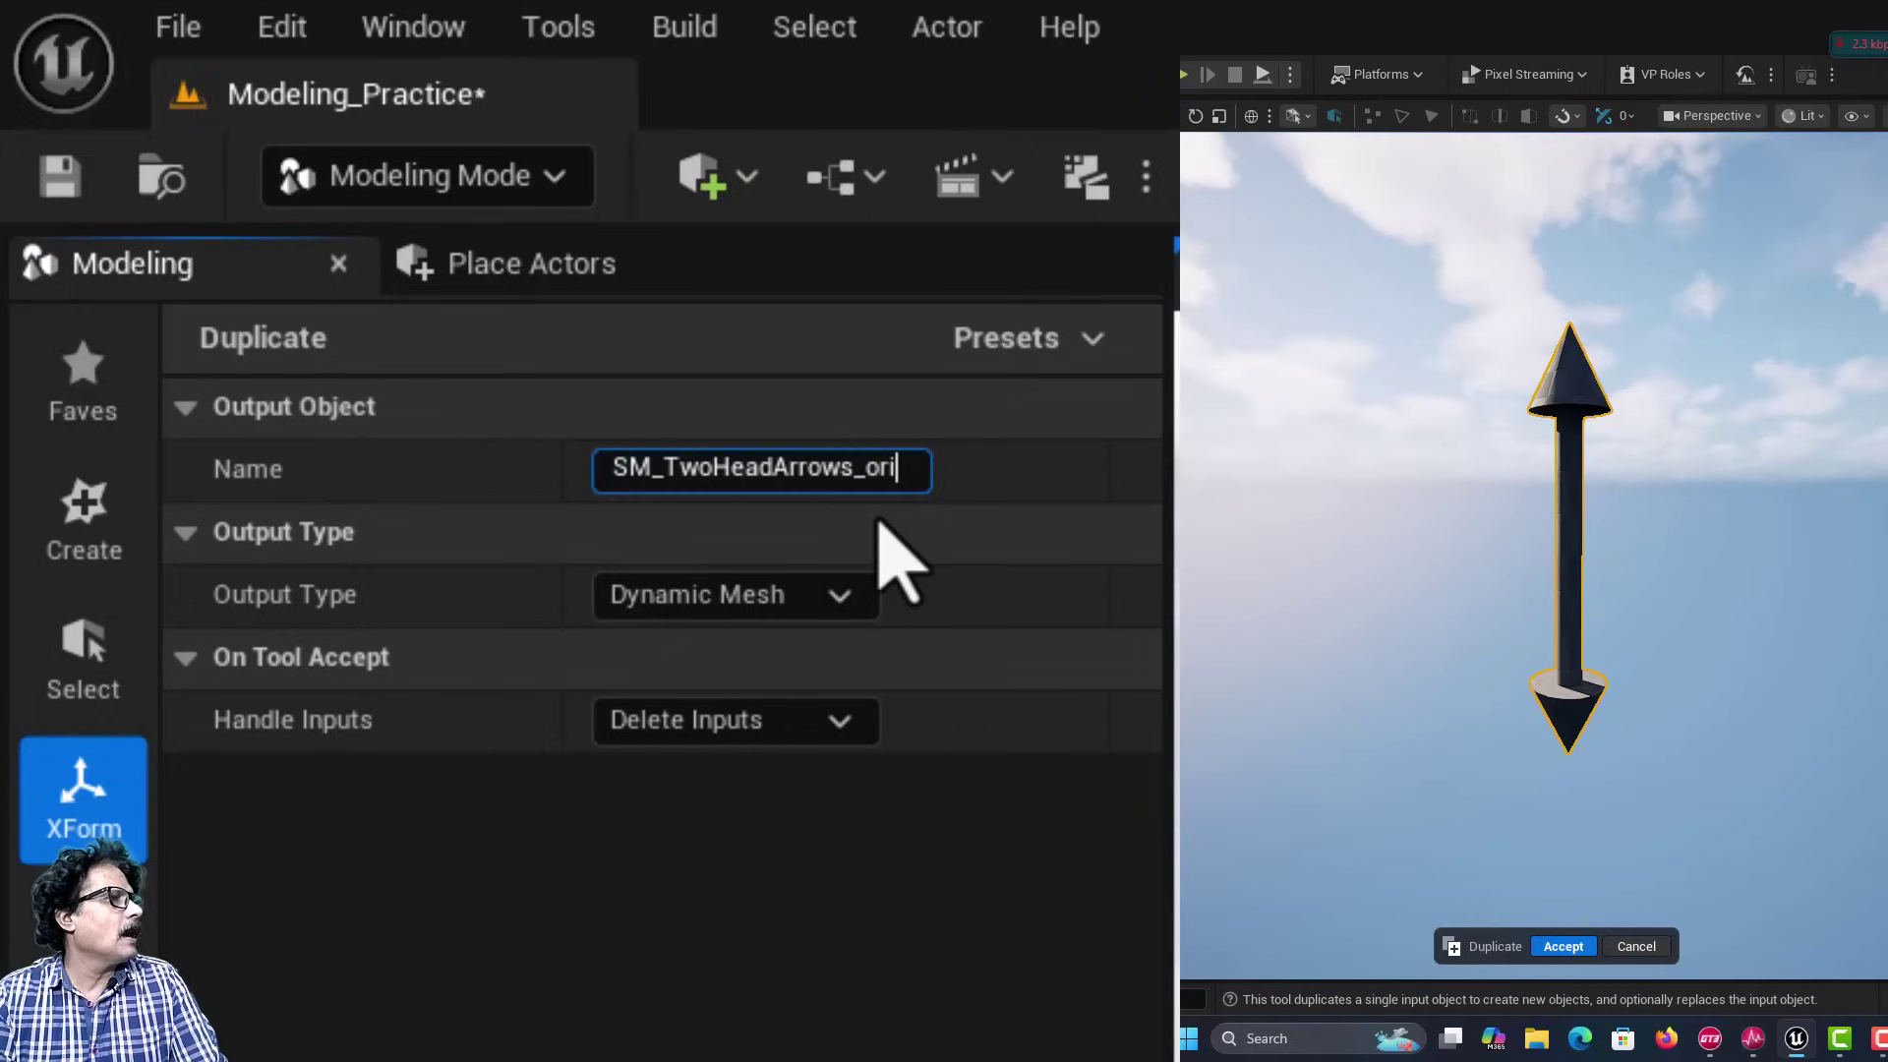
pyautogui.press('BackSpace')
pyautogui.write('modified')
pyautogui.press('Return')
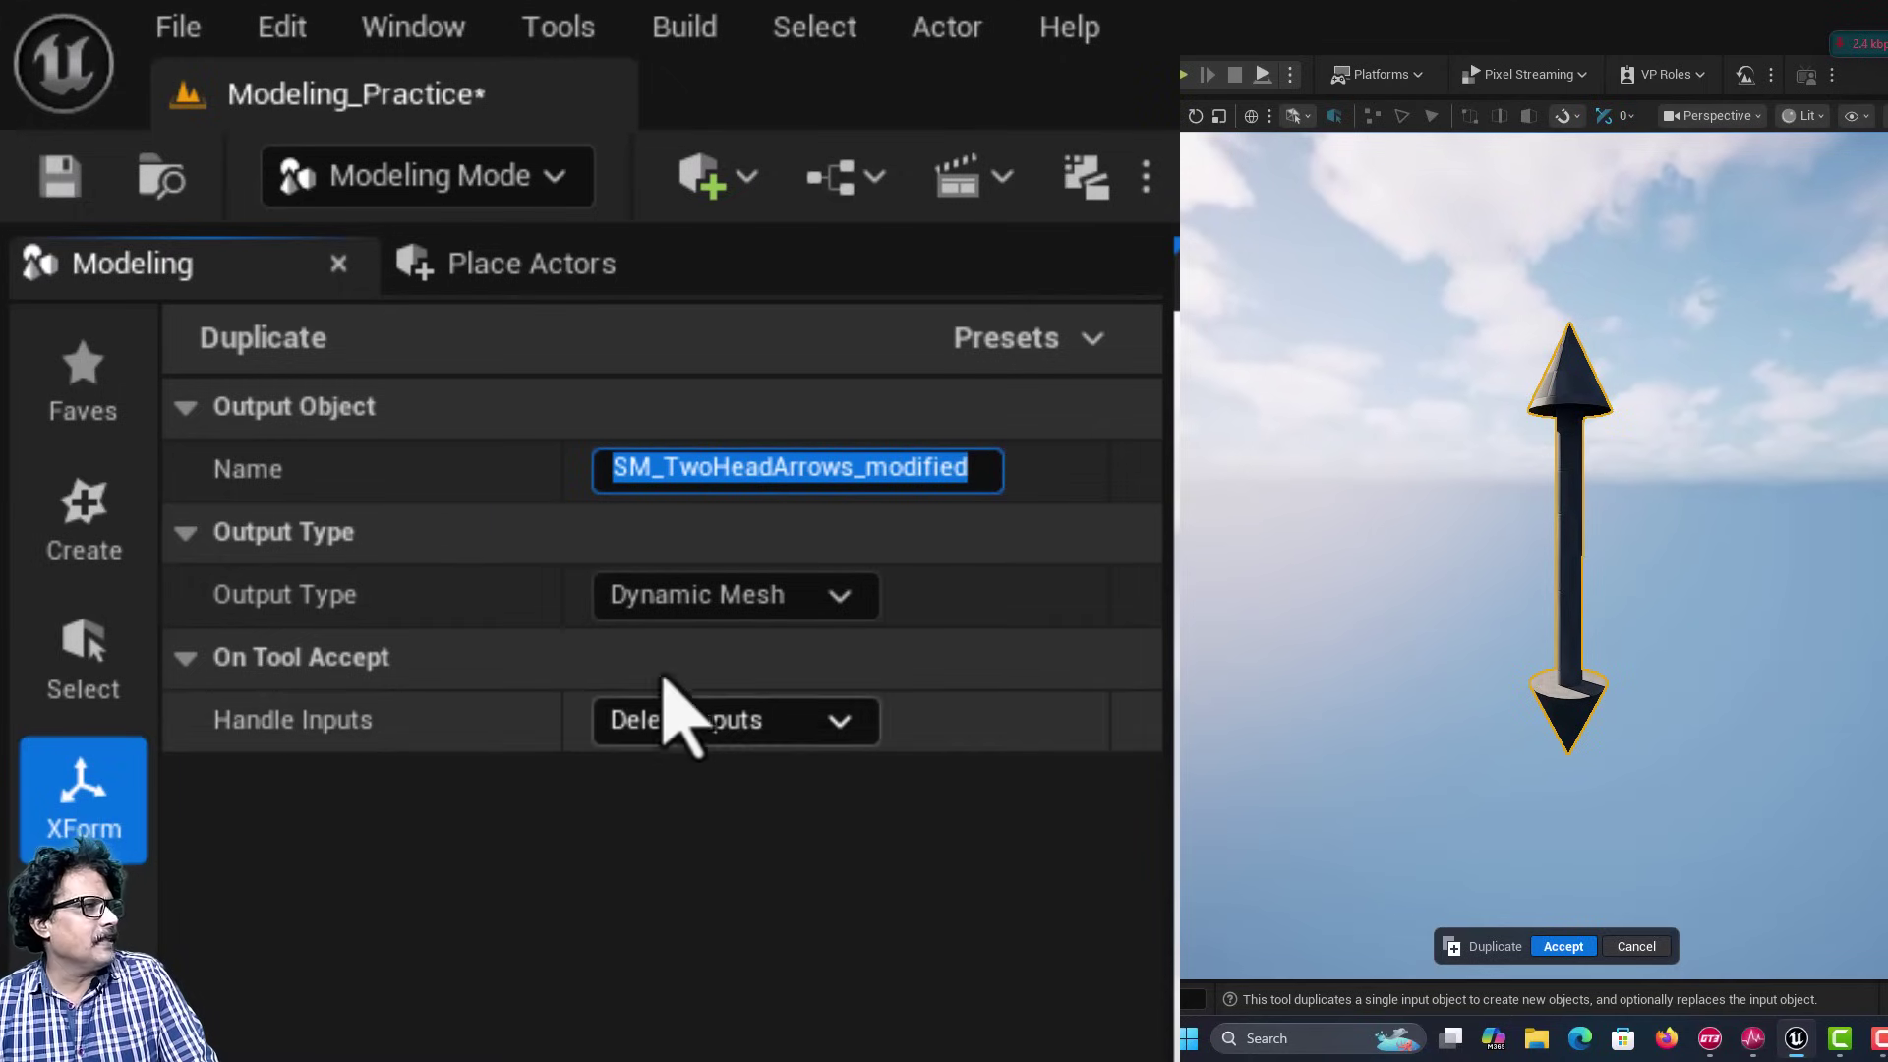
# Set the duplicate's output type to Static Mesh, choose Keep Inputs and accept the duplication.
pyautogui.click(688, 600)
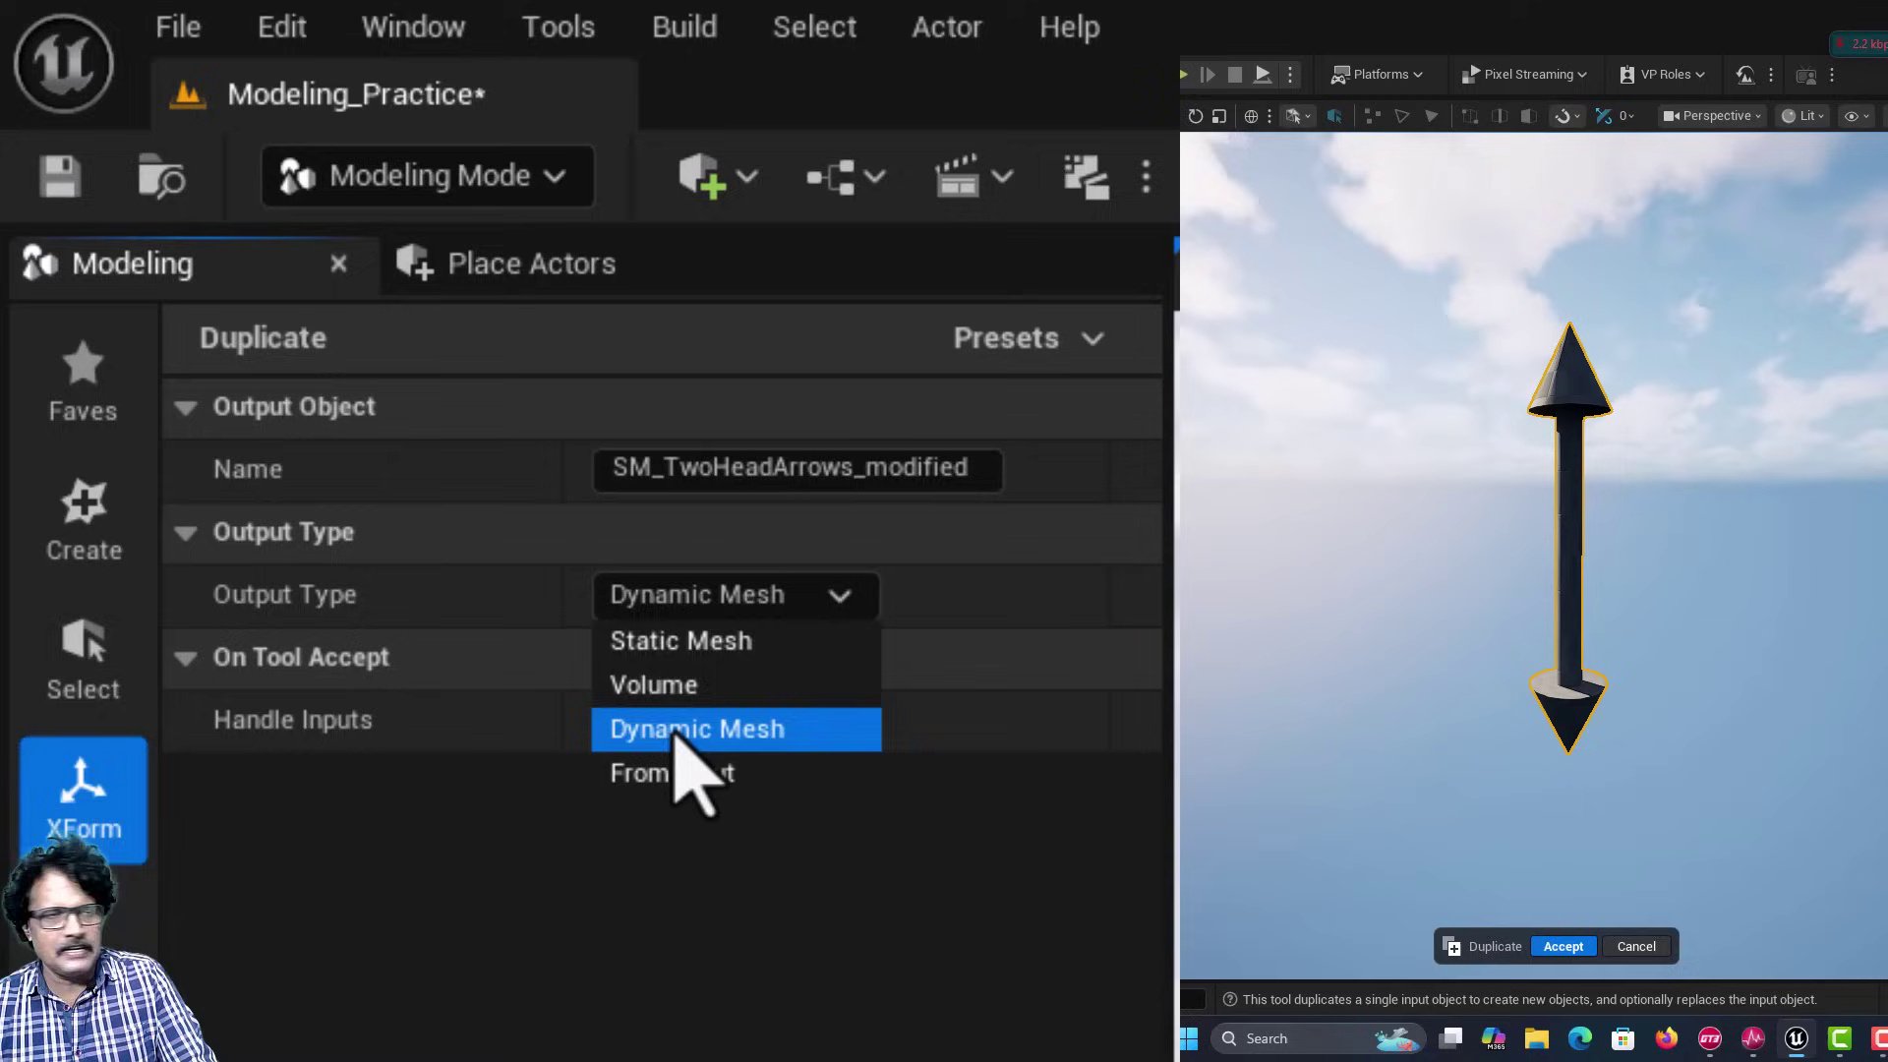
pyautogui.click(689, 644)
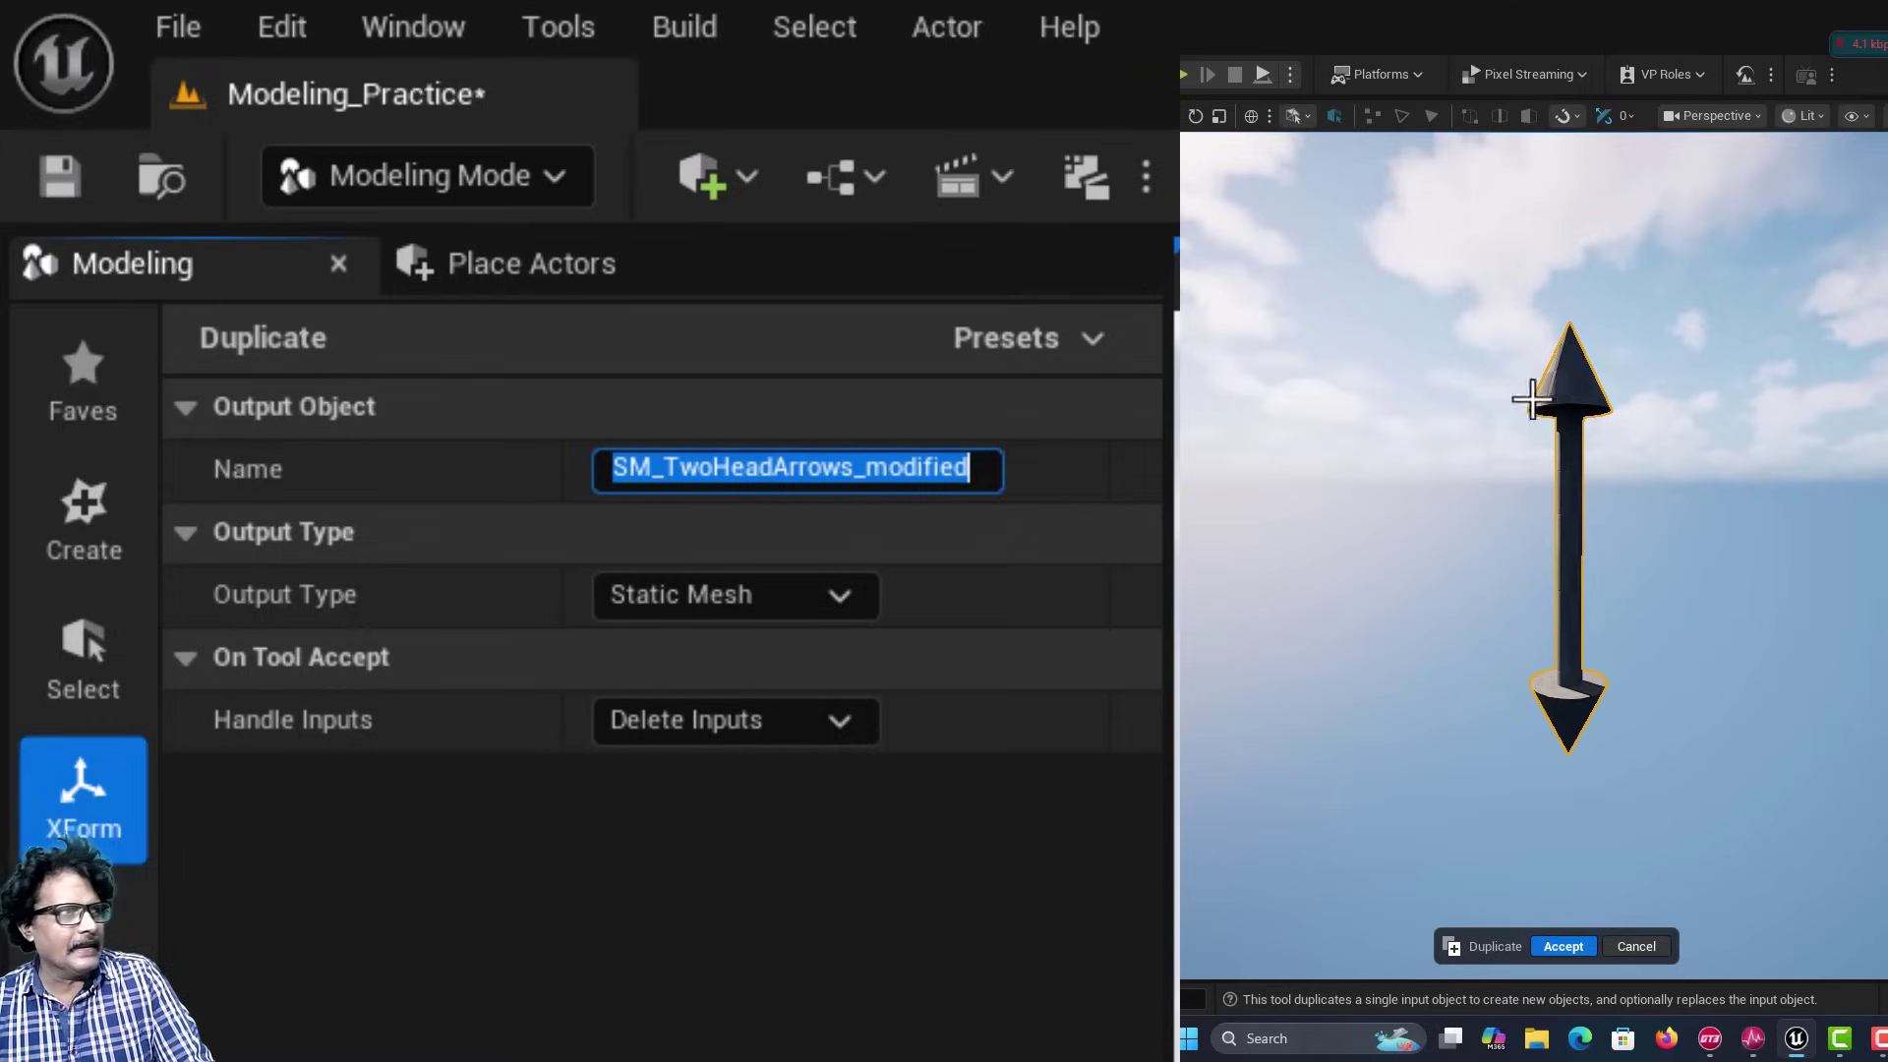
pyautogui.click(635, 722)
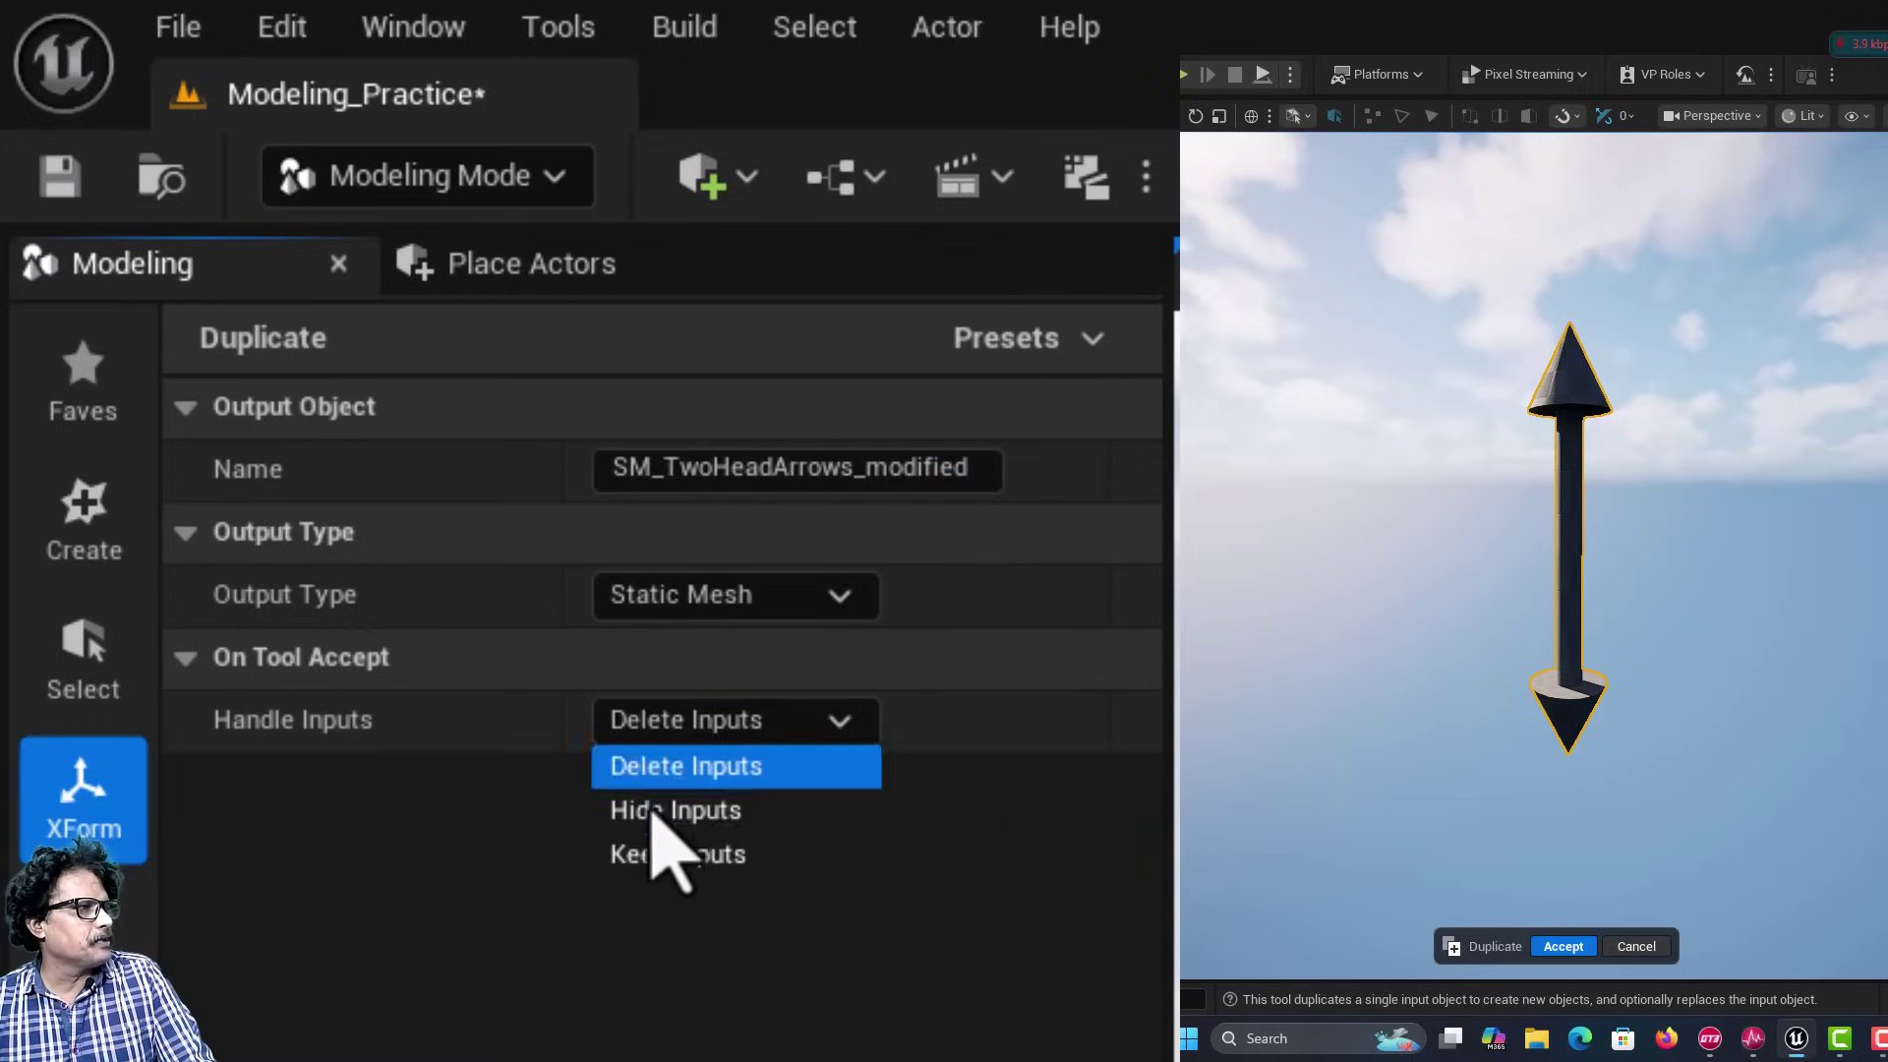
pyautogui.click(665, 856)
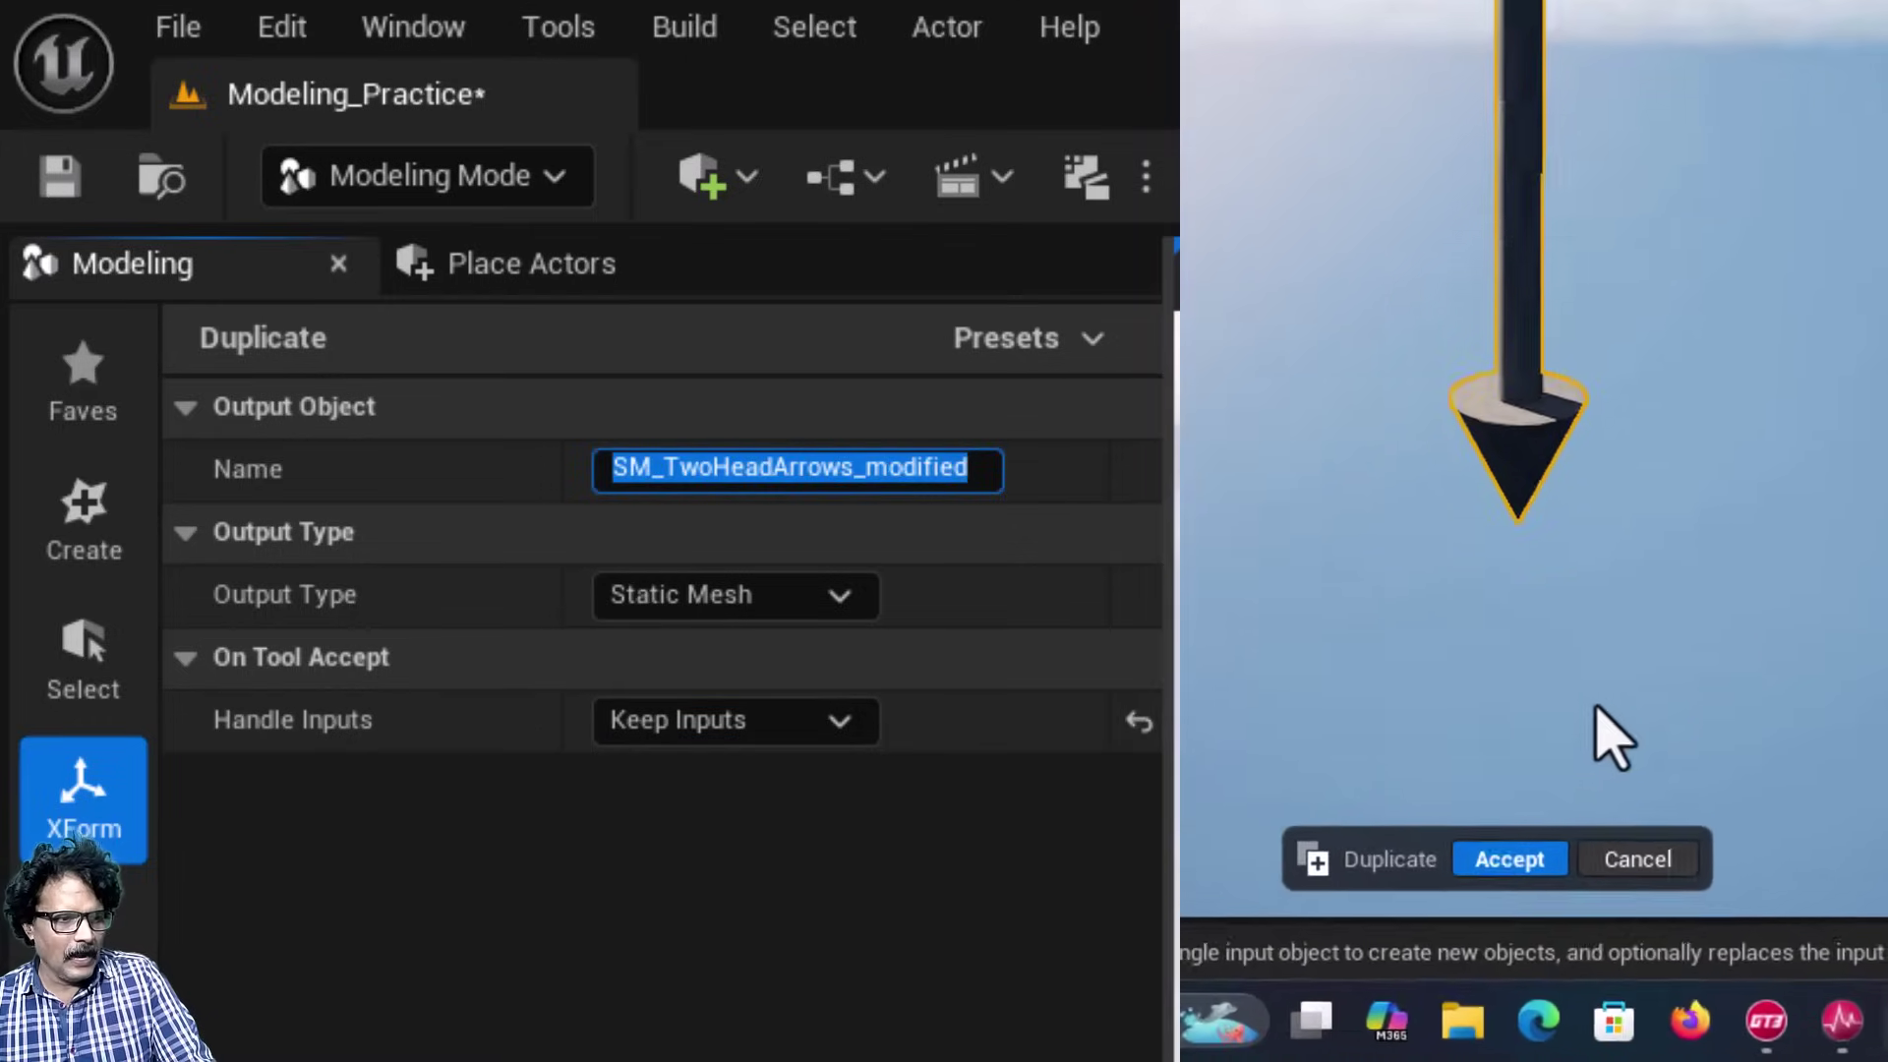
pyautogui.click(1505, 862)
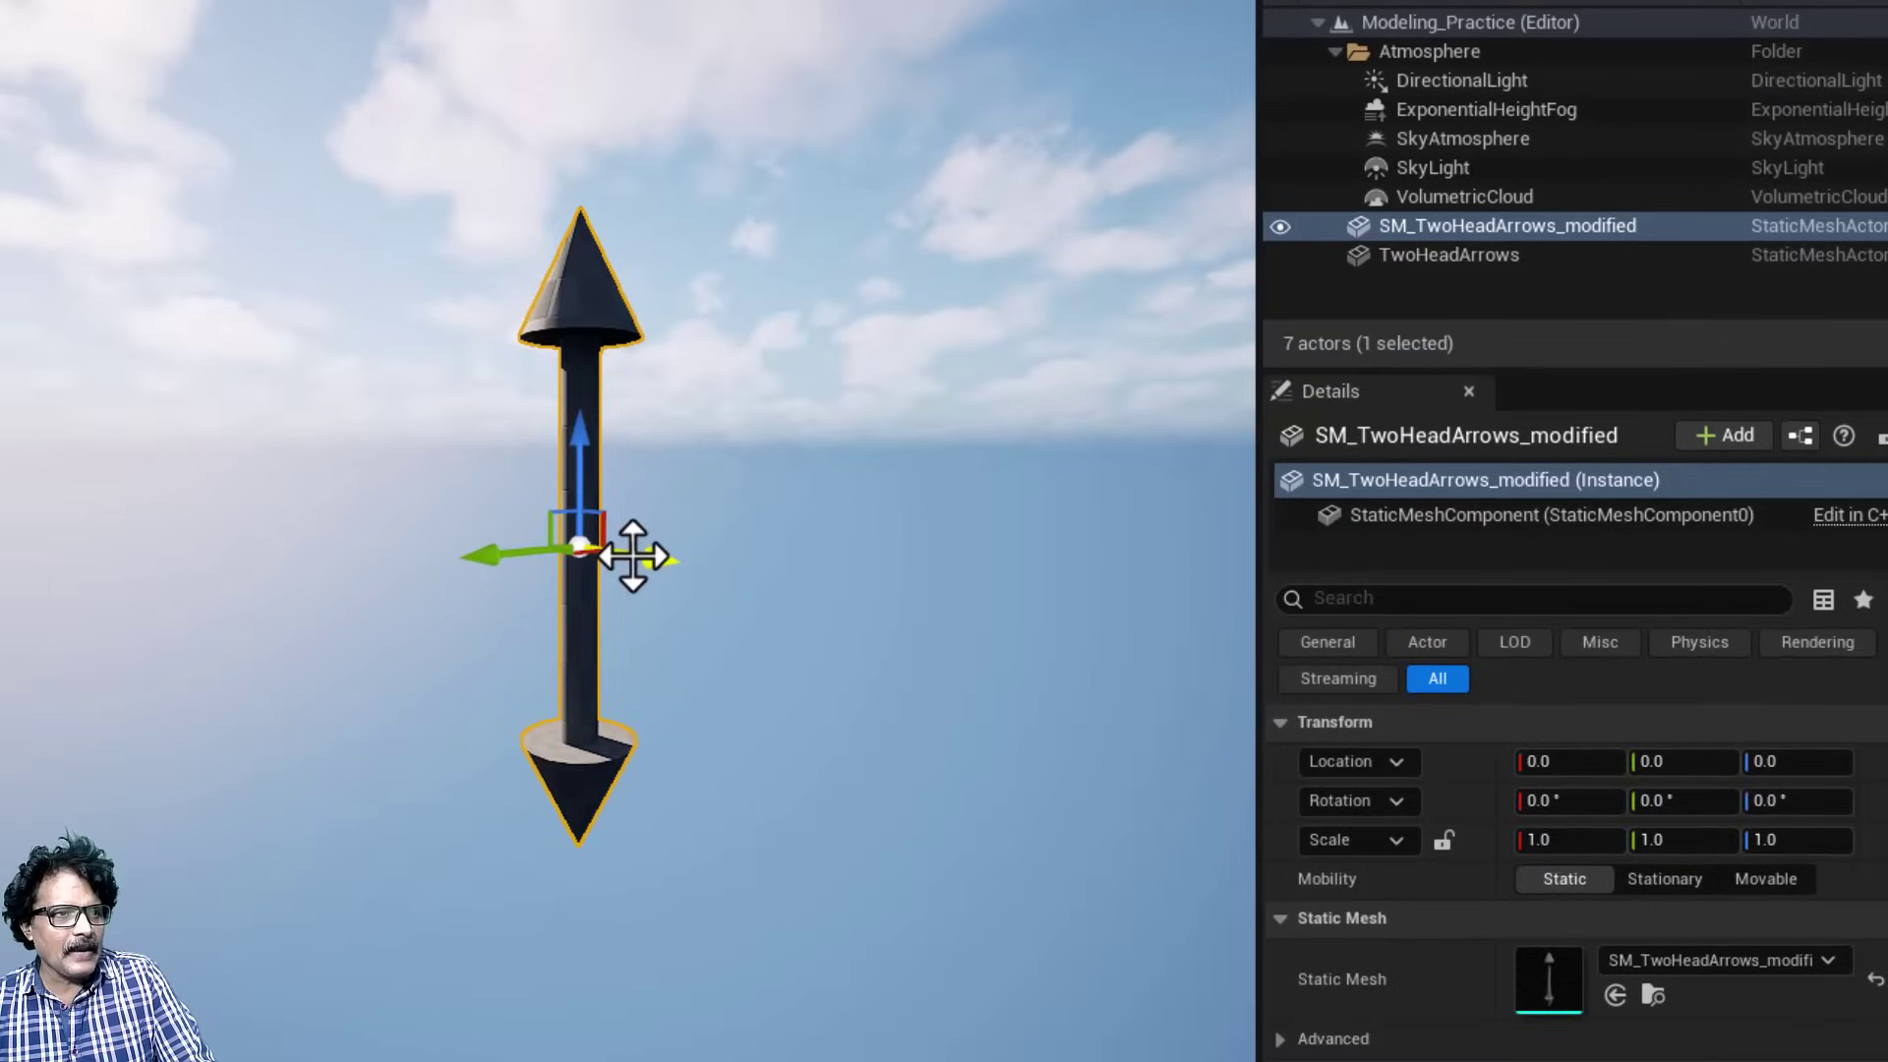
# Move SM_TwoHeadArrows_modified to 220 on X, check the original's selection and reselect the modified copy.
pyautogui.moveTo(633, 557); pyautogui.dragTo(737, 629)
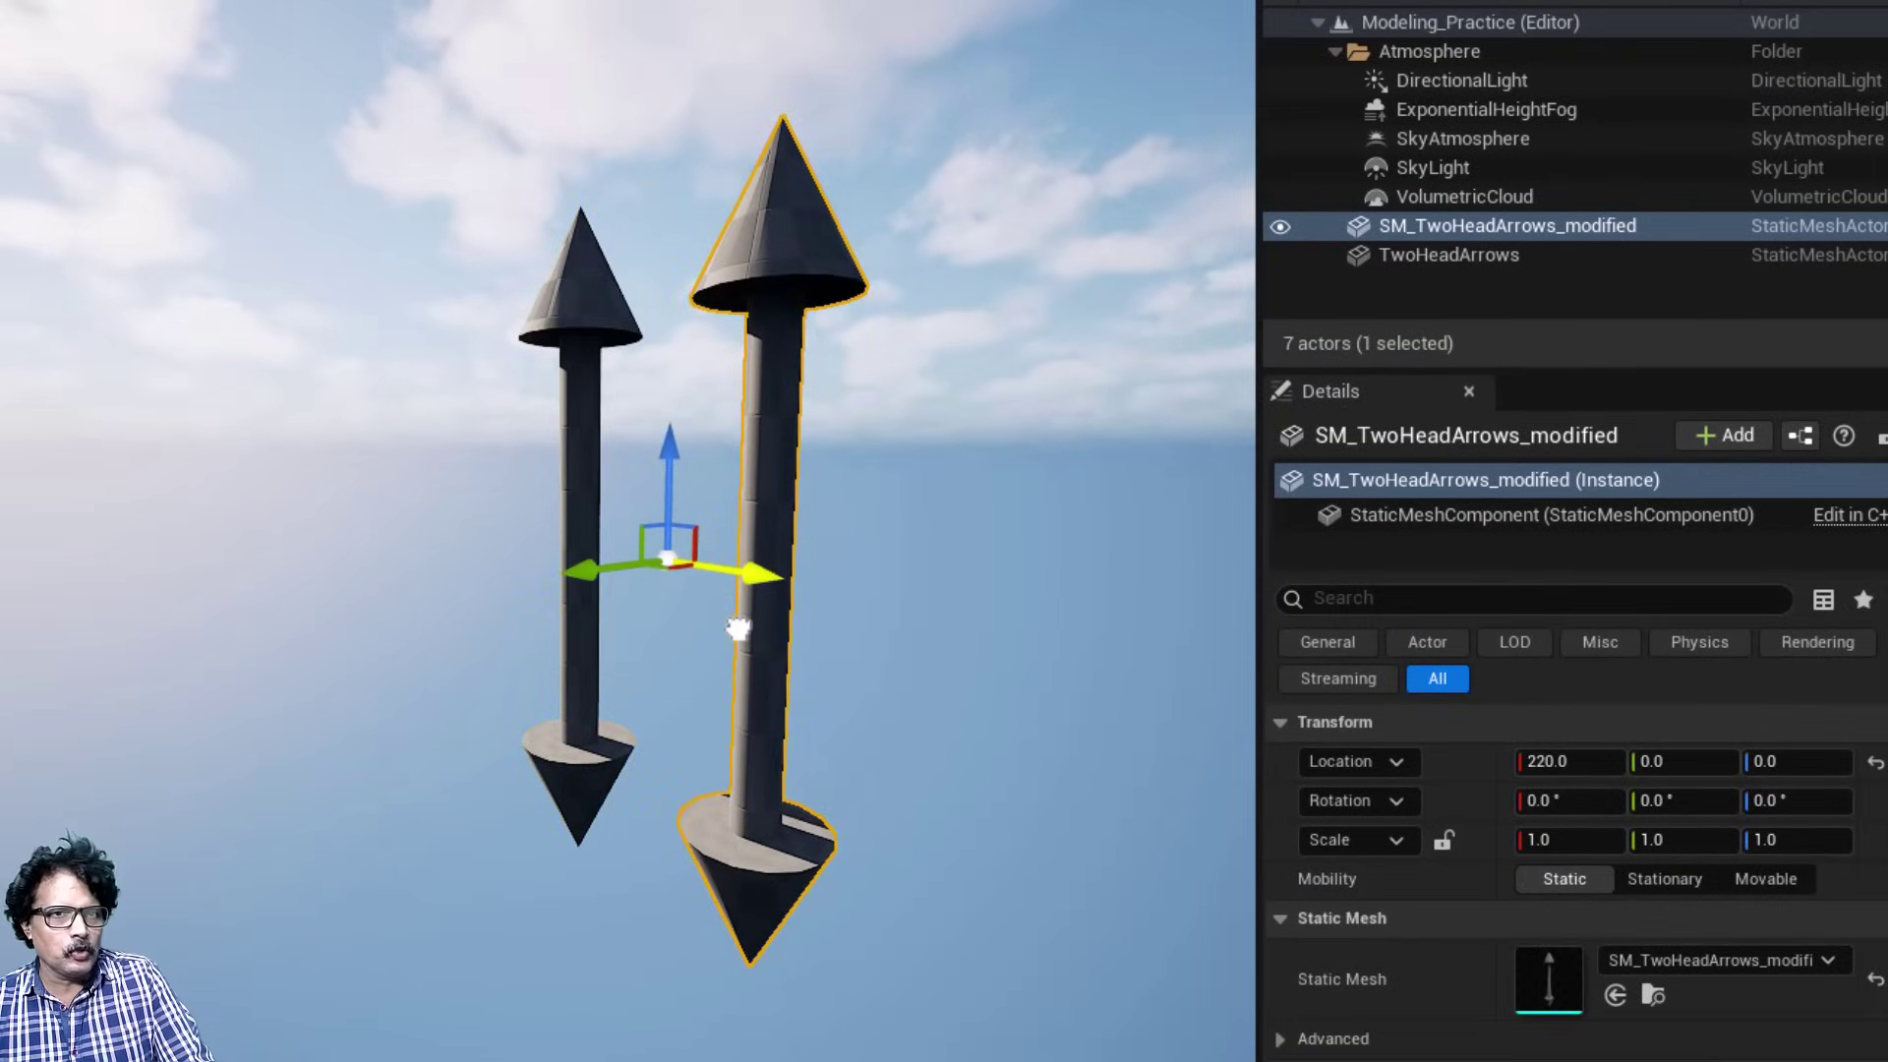
pyautogui.click(1490, 257)
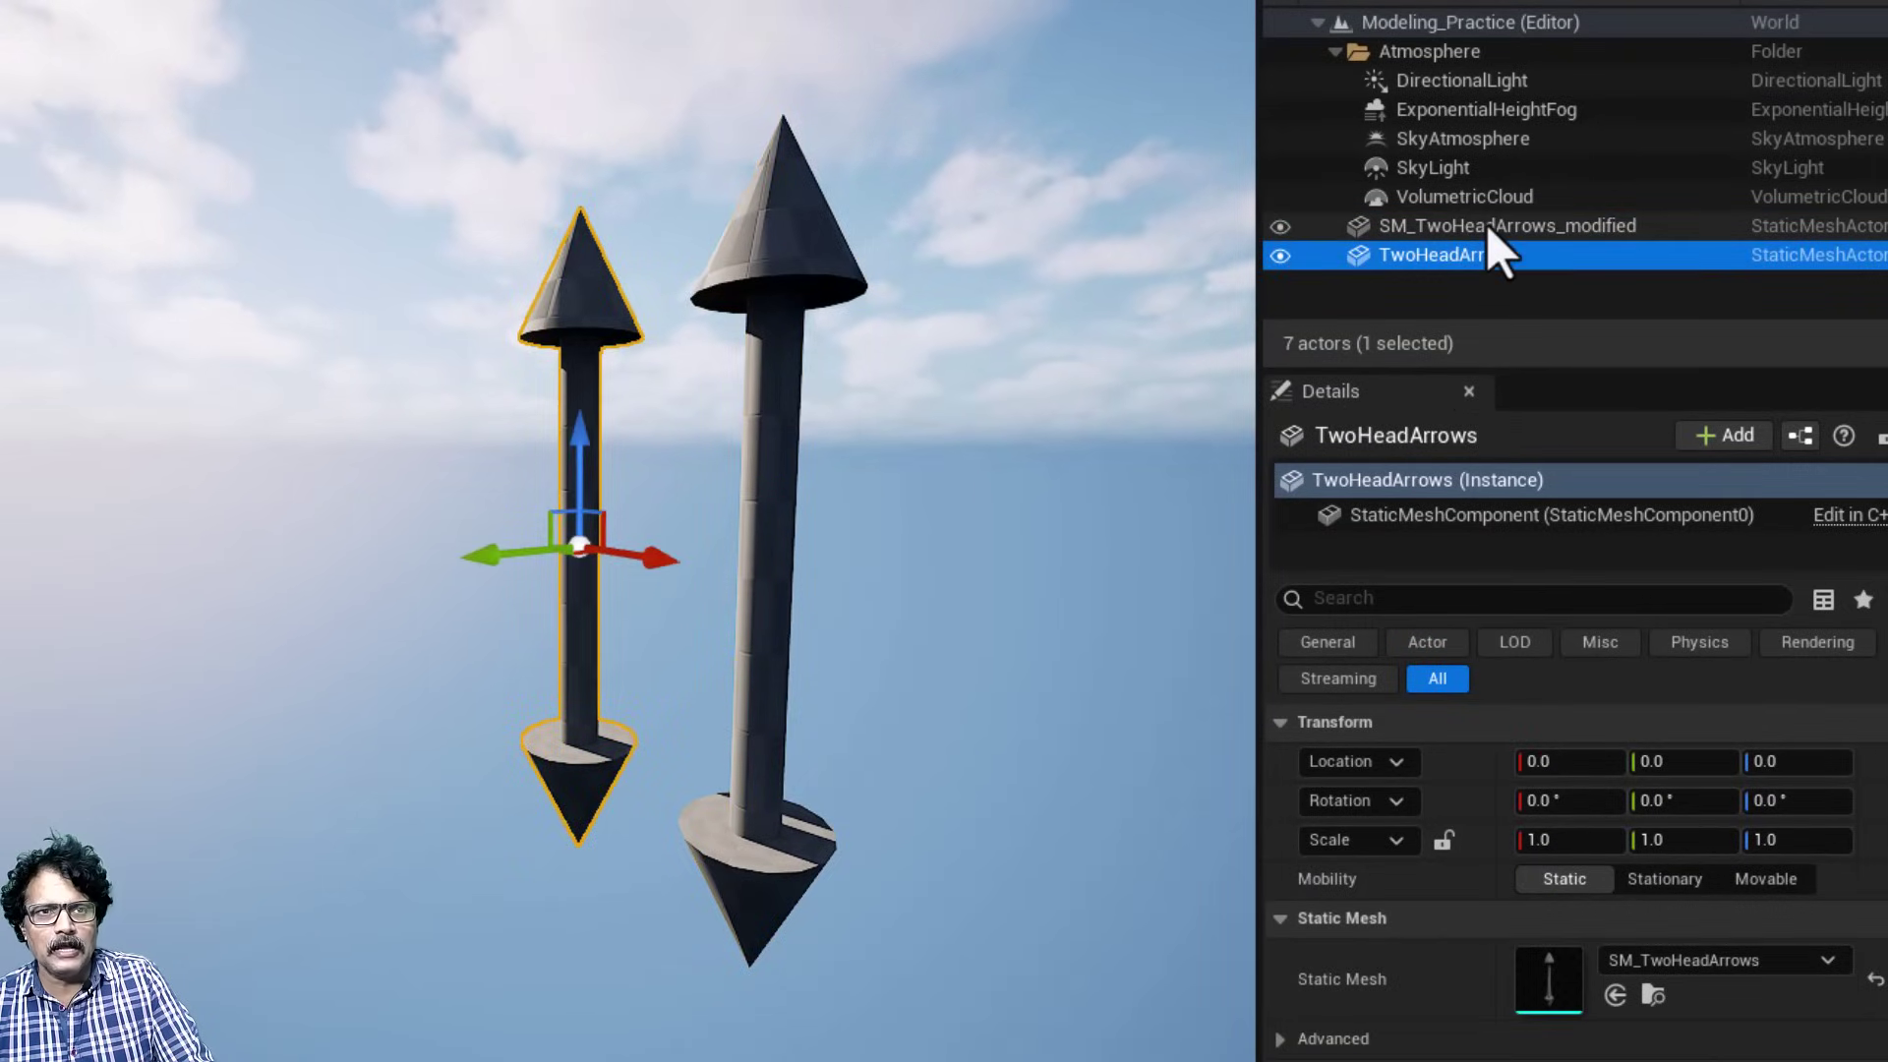
pyautogui.click(1487, 226)
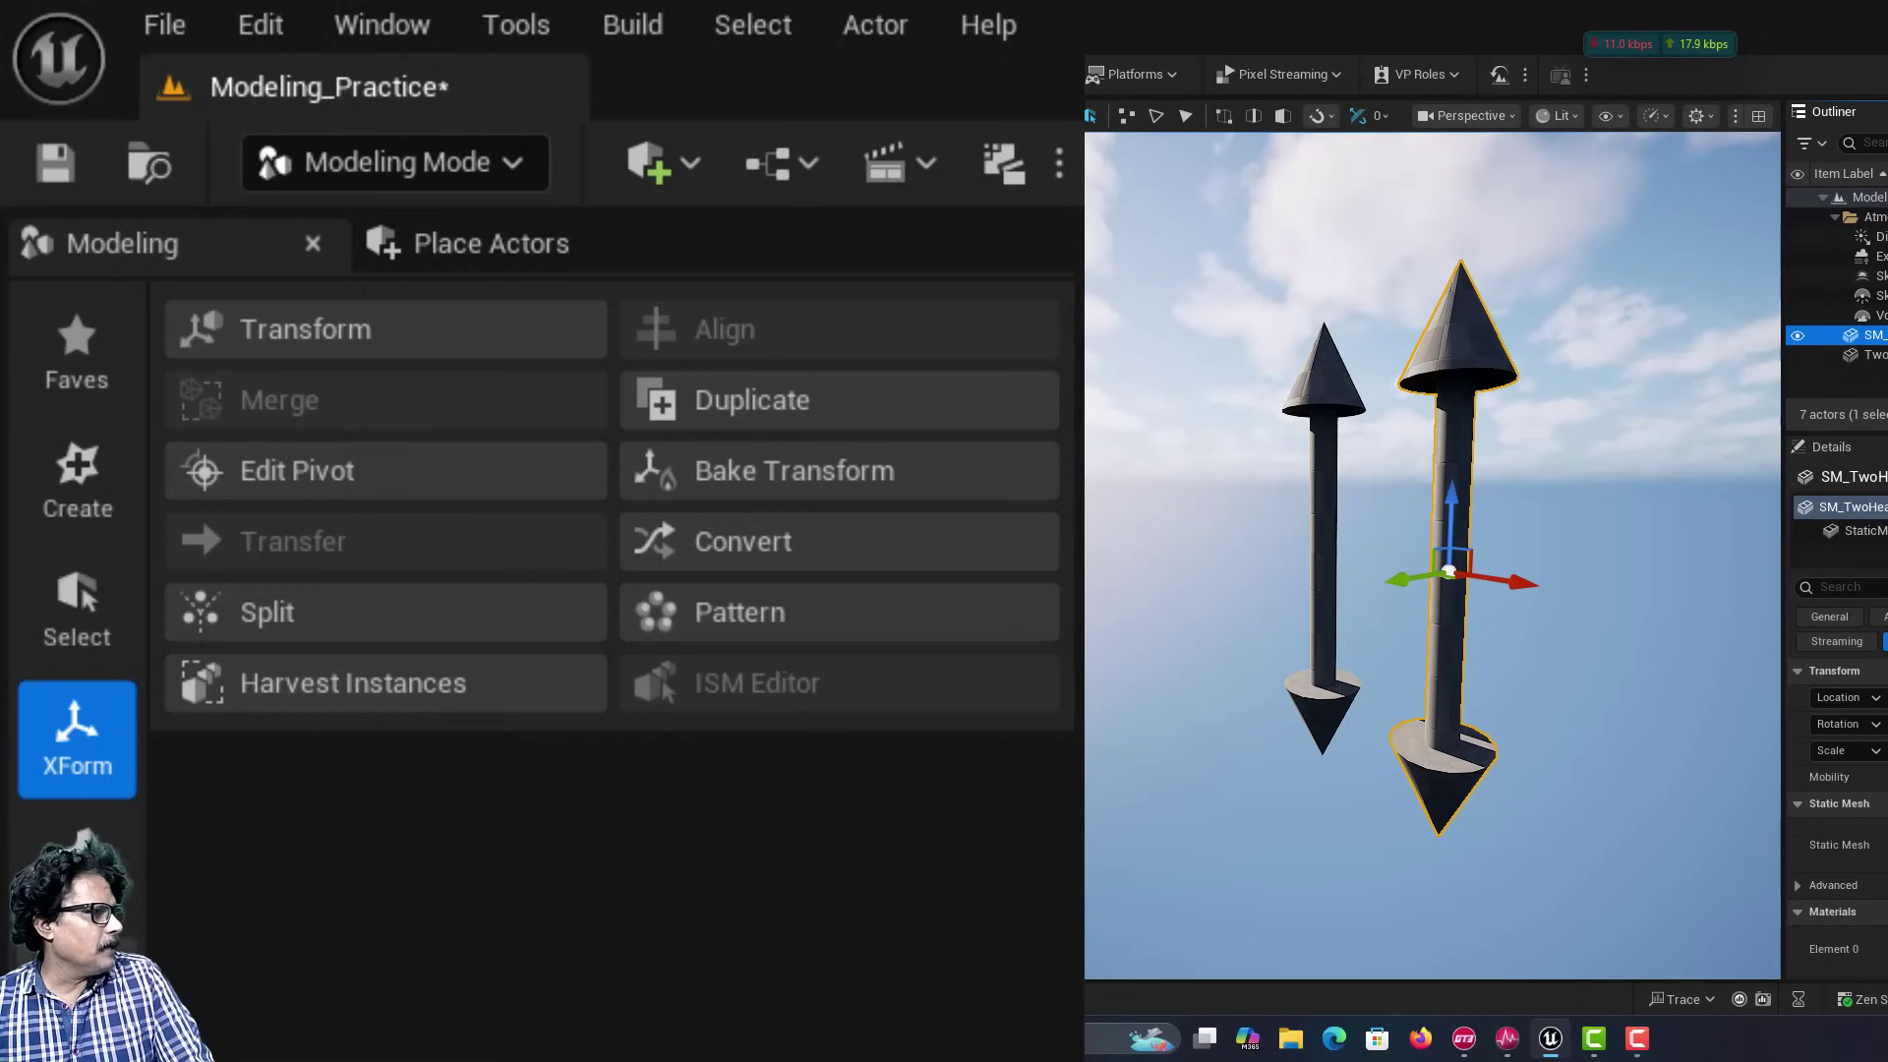
# Start PolyGroup Edit on the modified arrow, select its upper half down to mid-shaft and rotate it about 80° around Y.
pyautogui.click(77, 865)
pyautogui.click(380, 336)
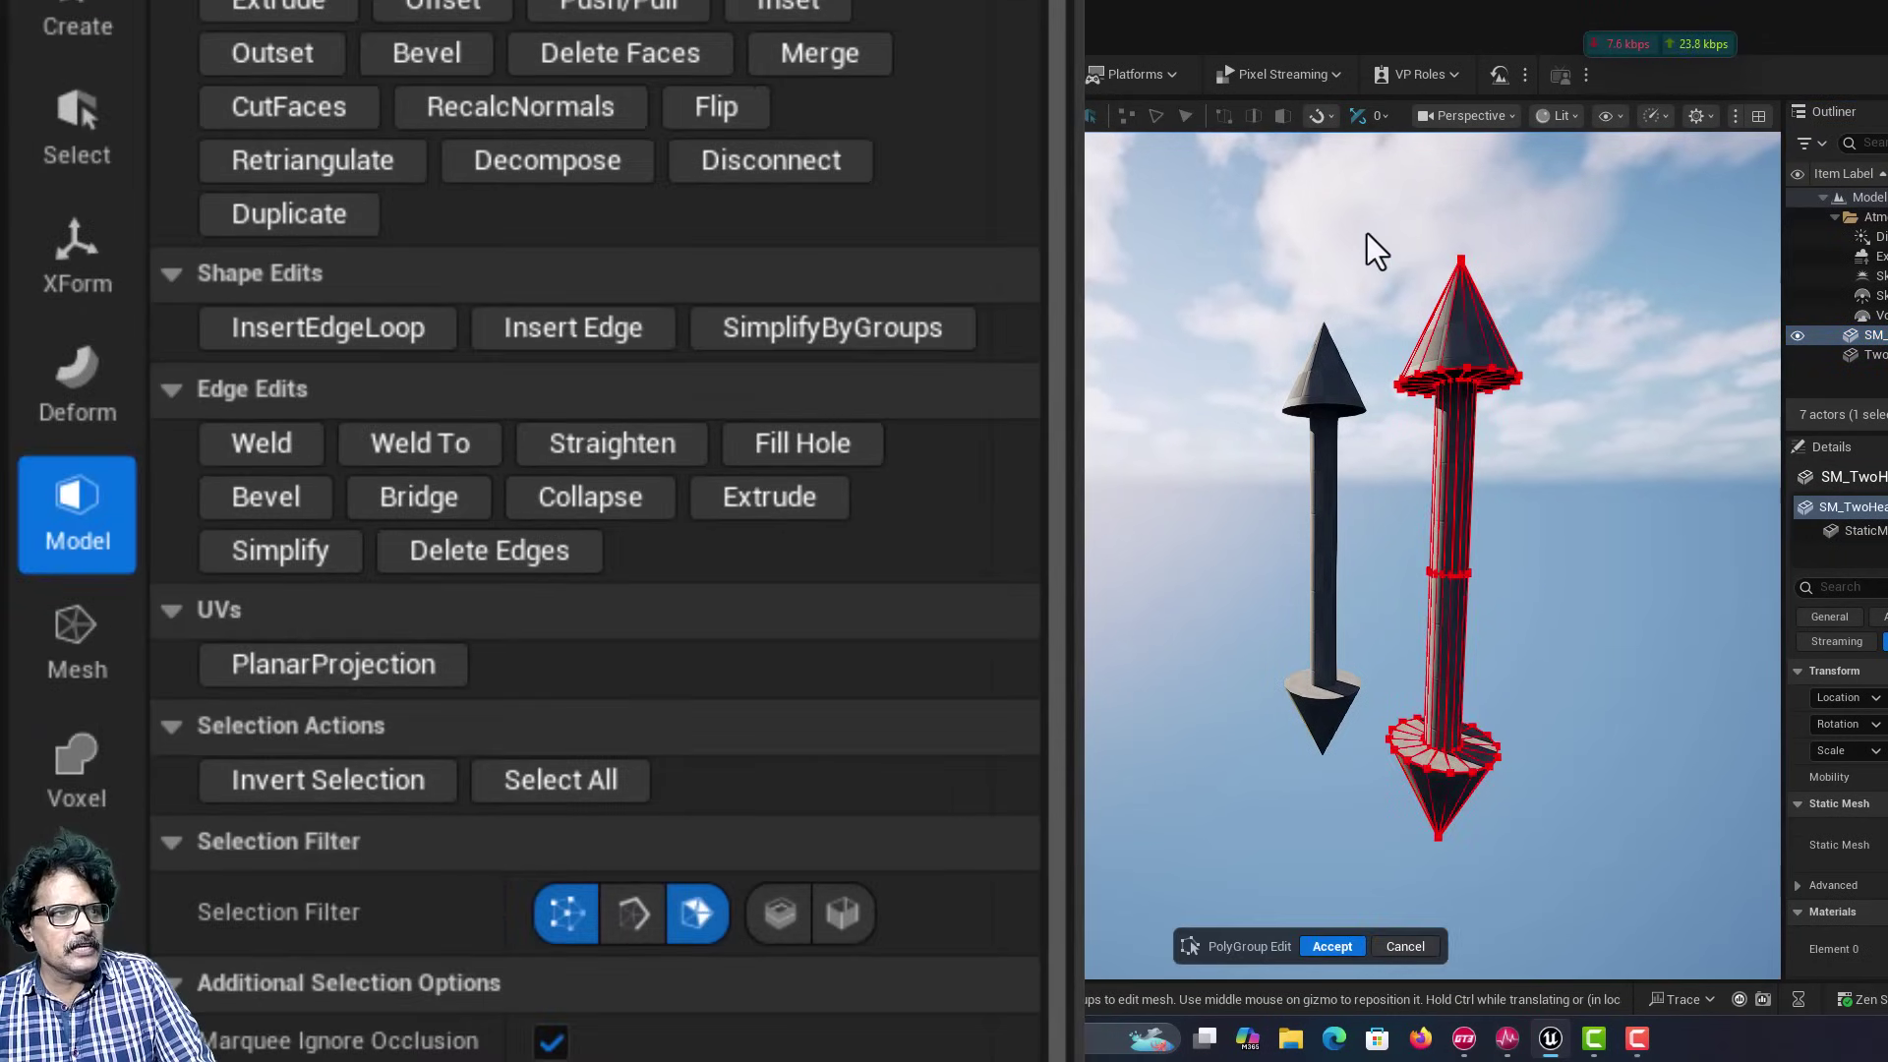
pyautogui.moveTo(1364, 233); pyautogui.dragTo(1633, 592)
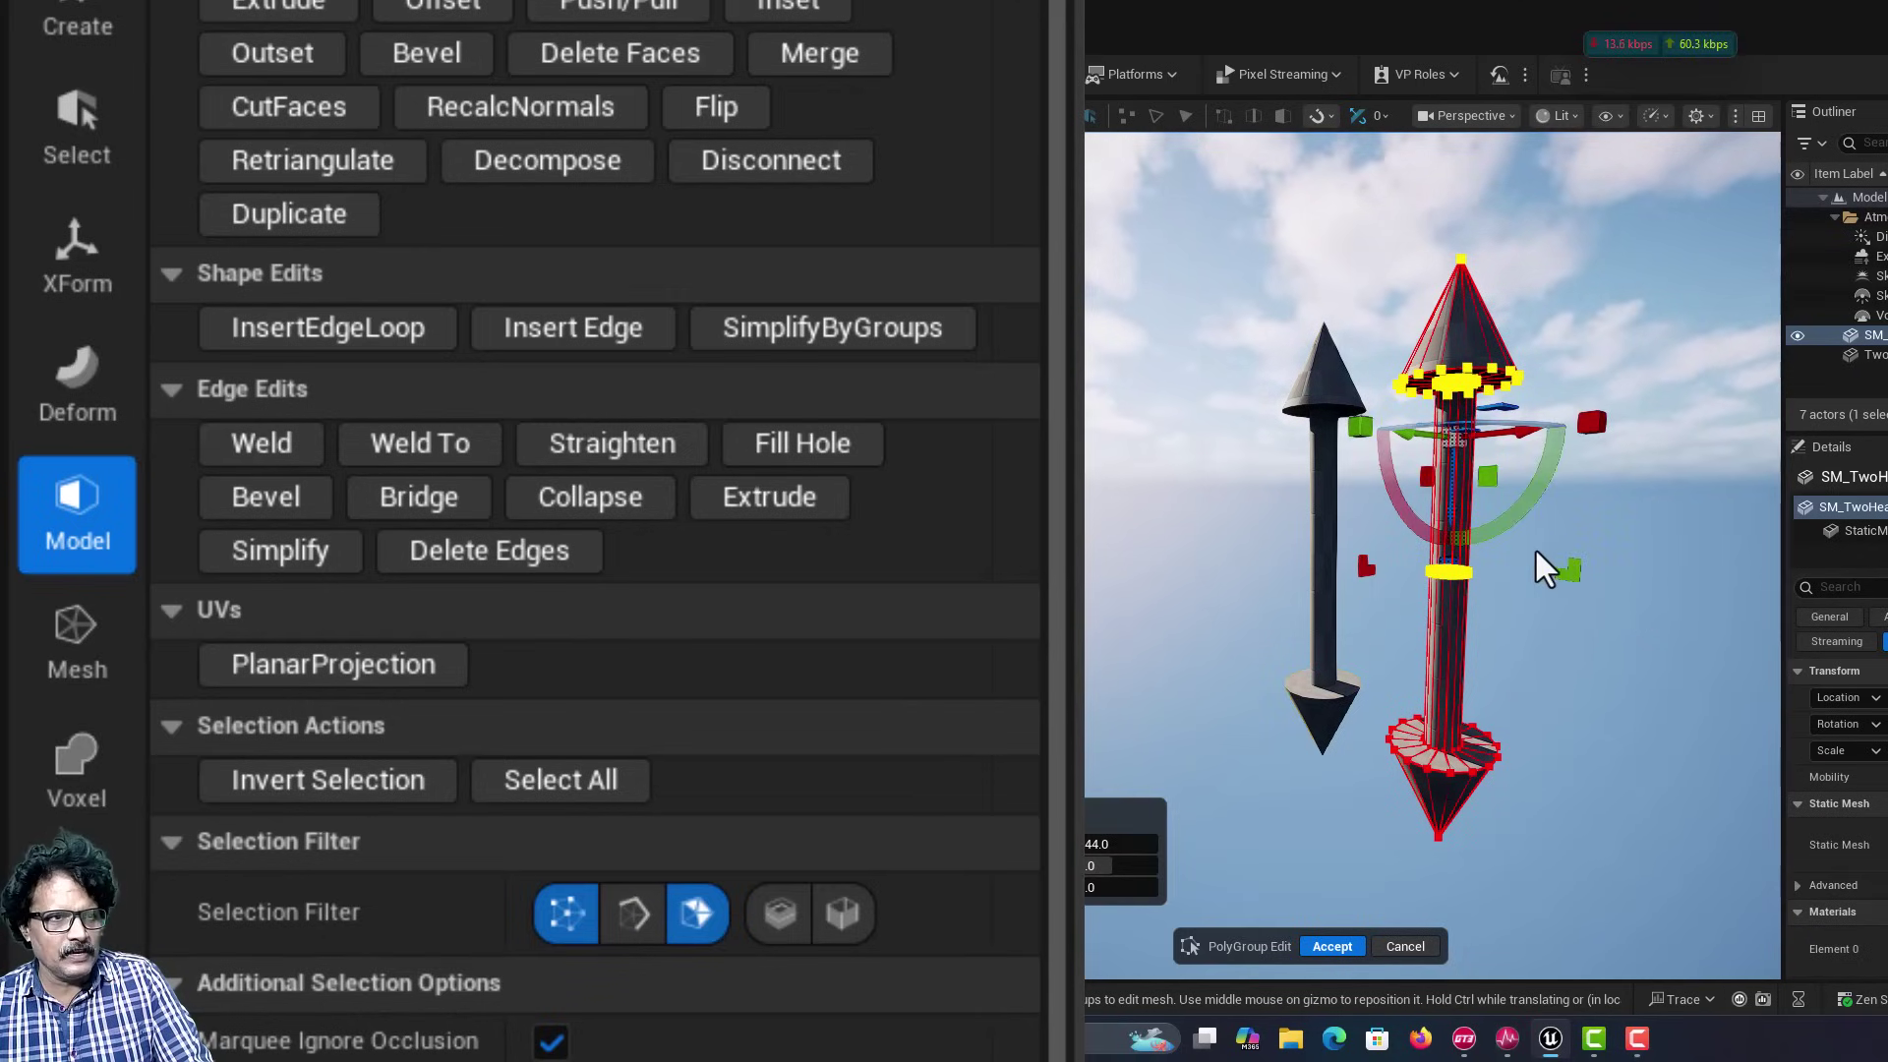
pyautogui.moveTo(1505, 515); pyautogui.dragTo(1527, 407)
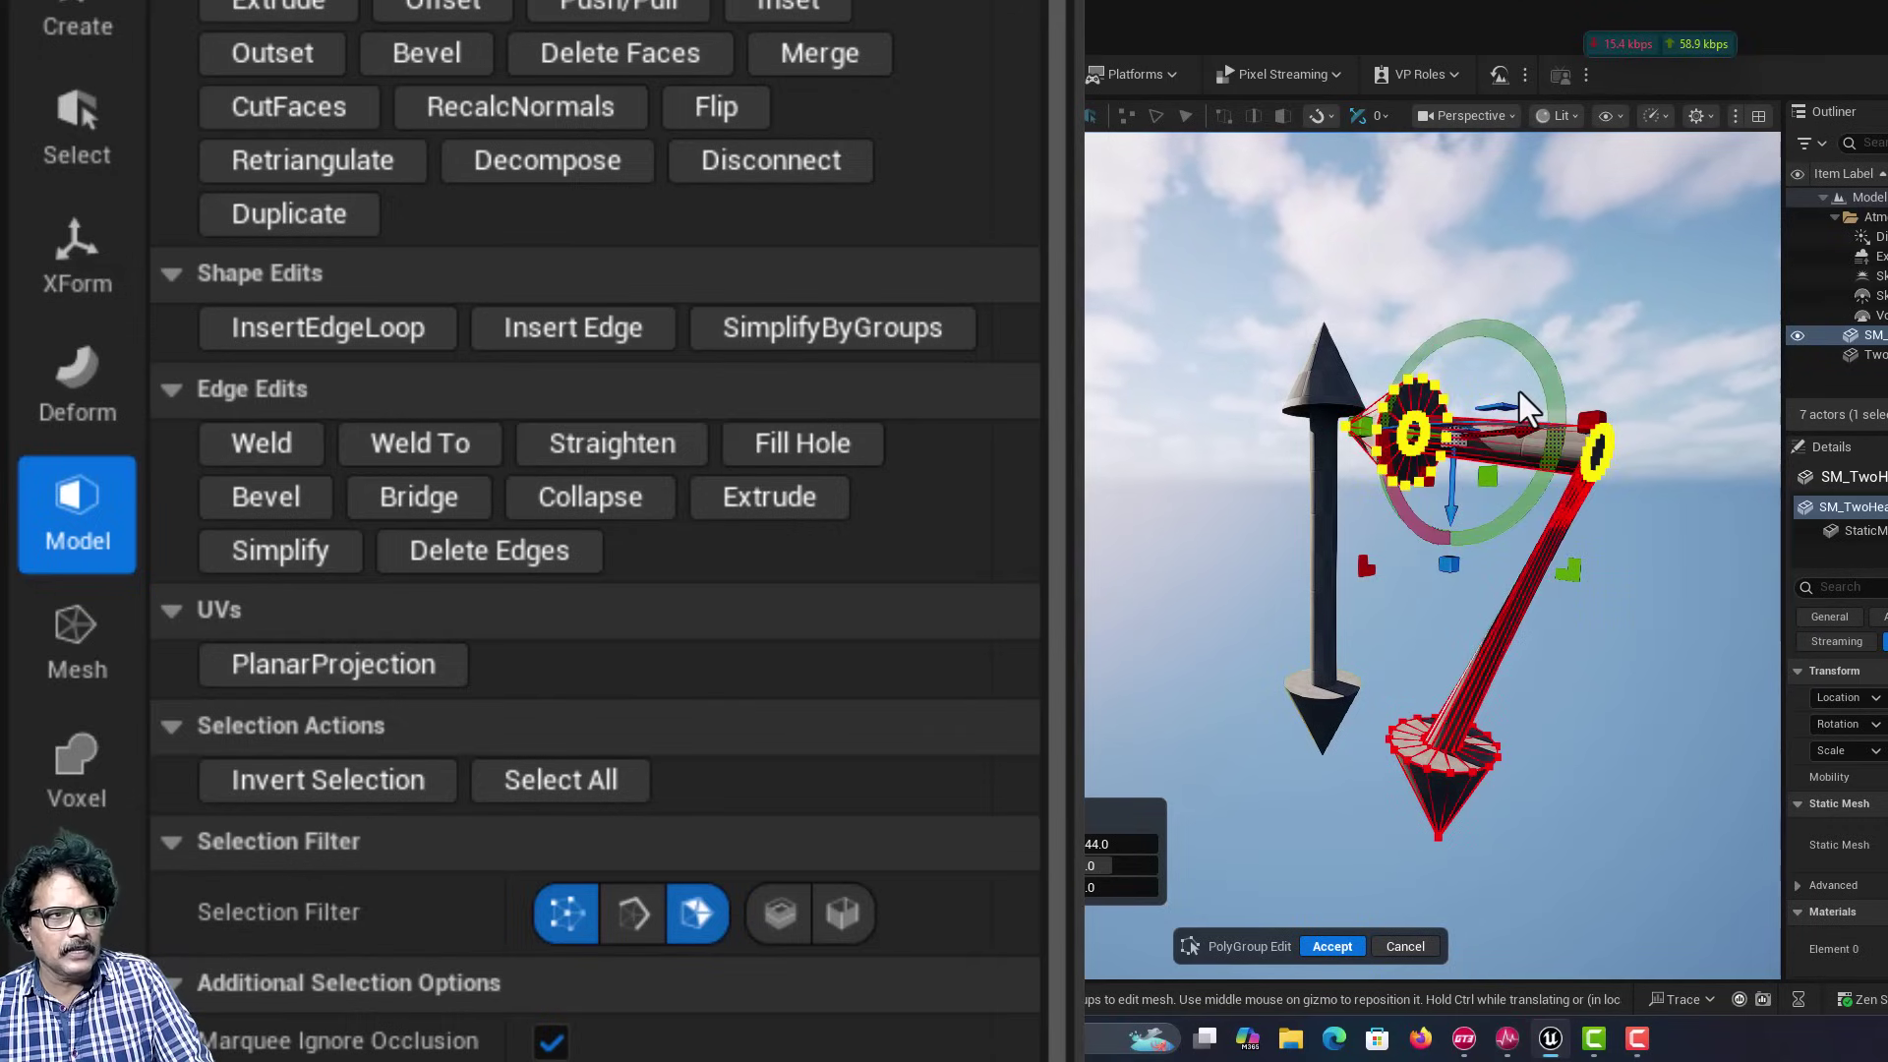
# In the Right view, level the upper arm horizontally and move its arrowhead to -26 on X.
pyautogui.click(1467, 118)
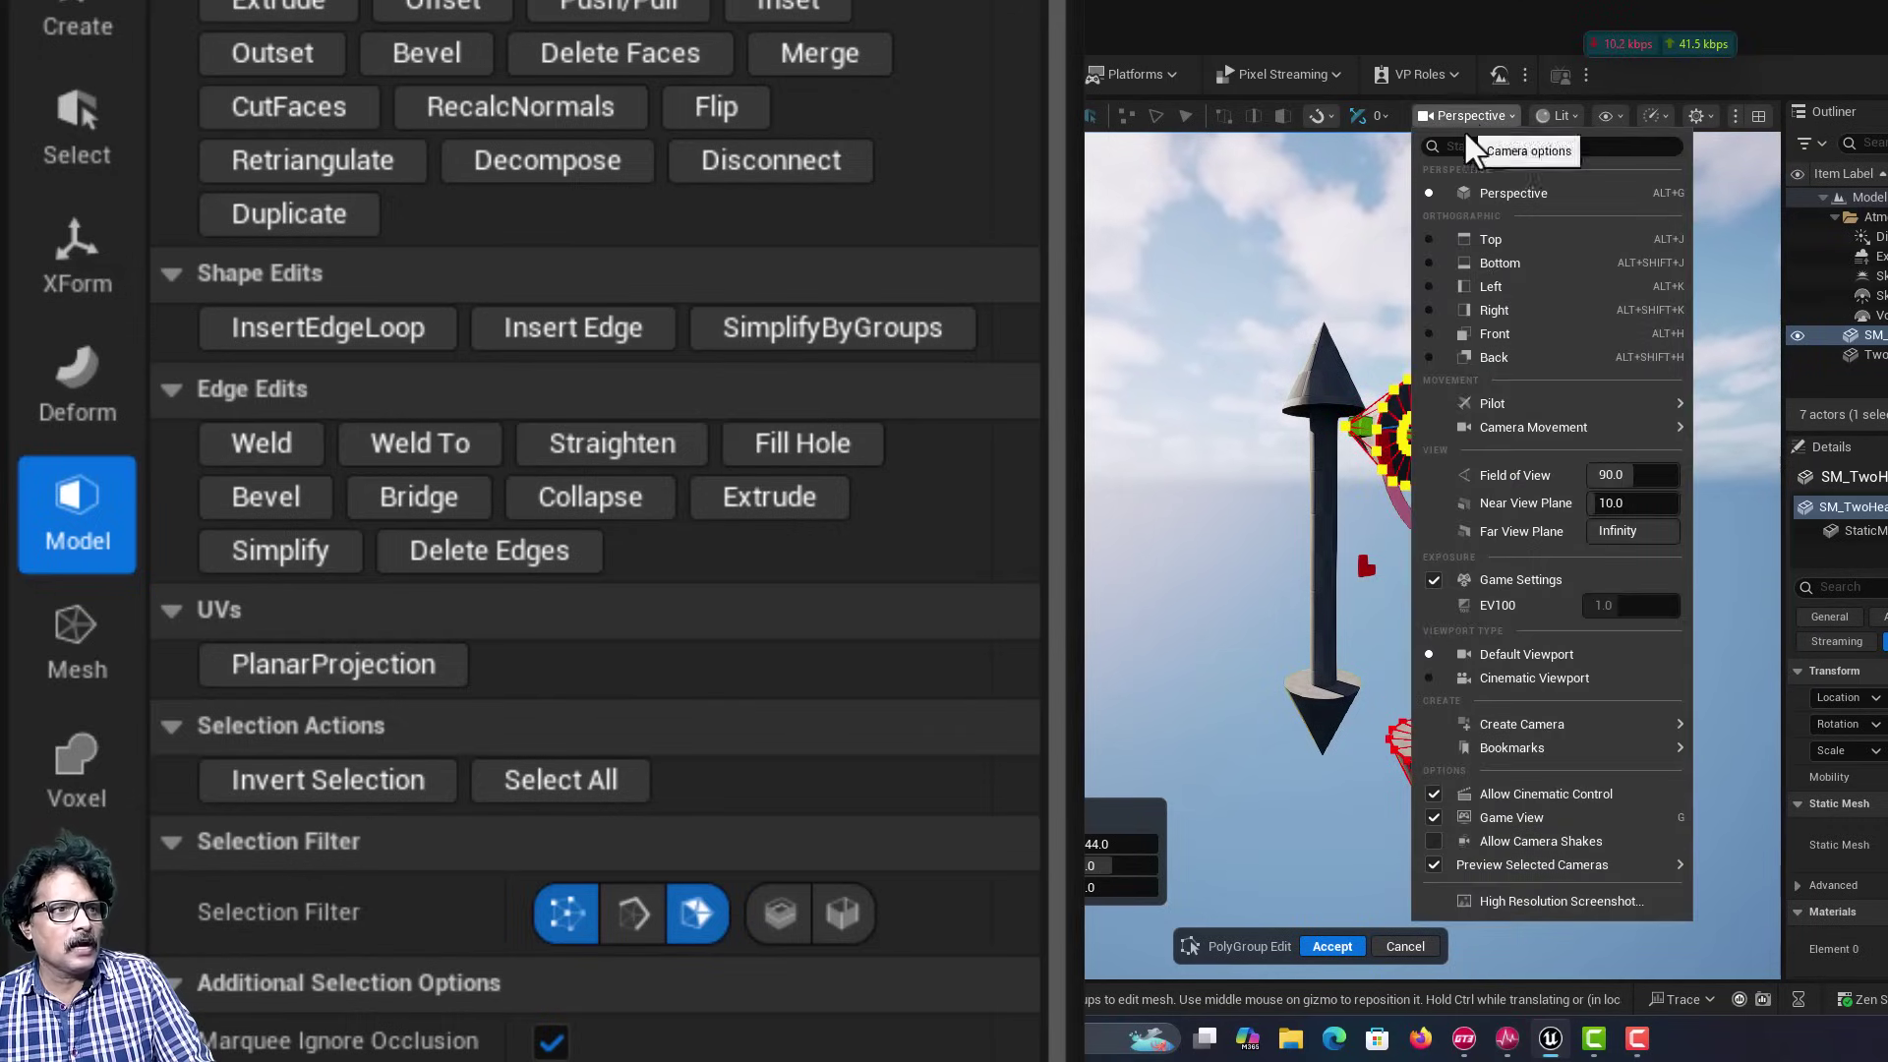
pyautogui.click(1475, 310)
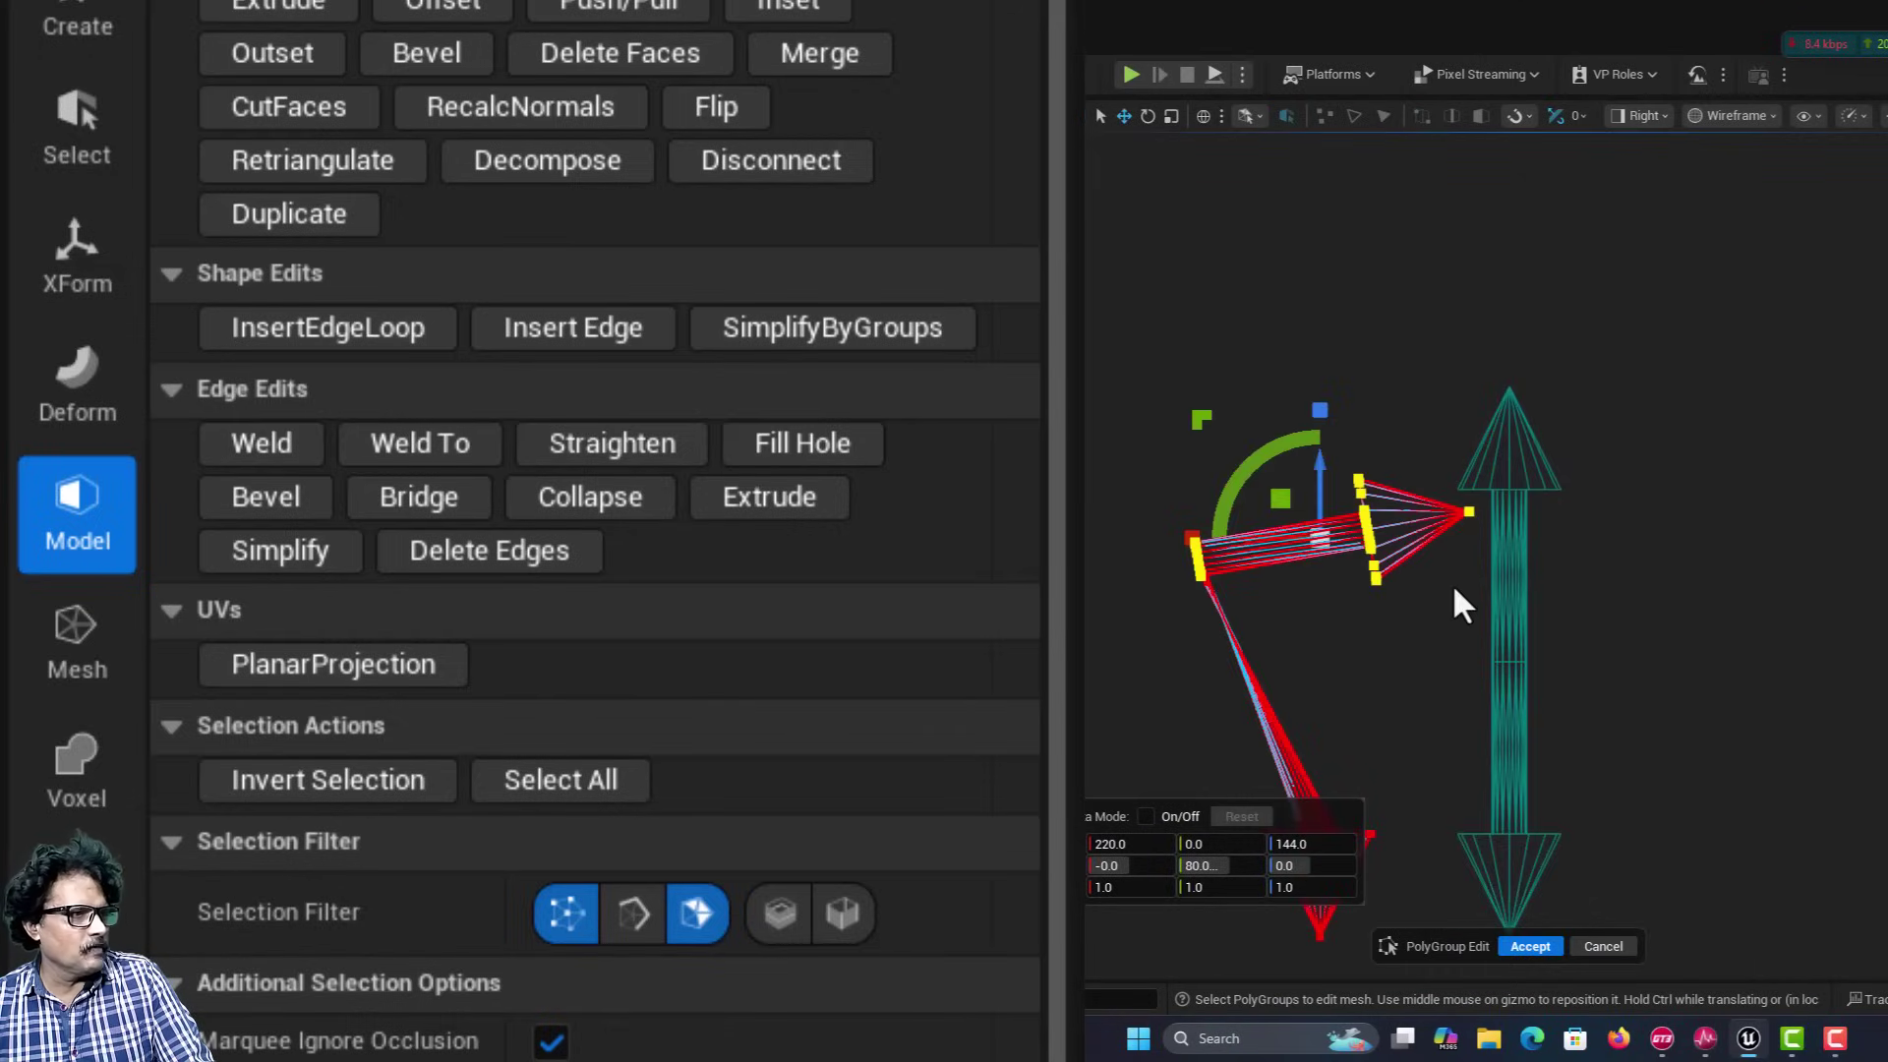
pyautogui.scroll(-2, 1417, 605)
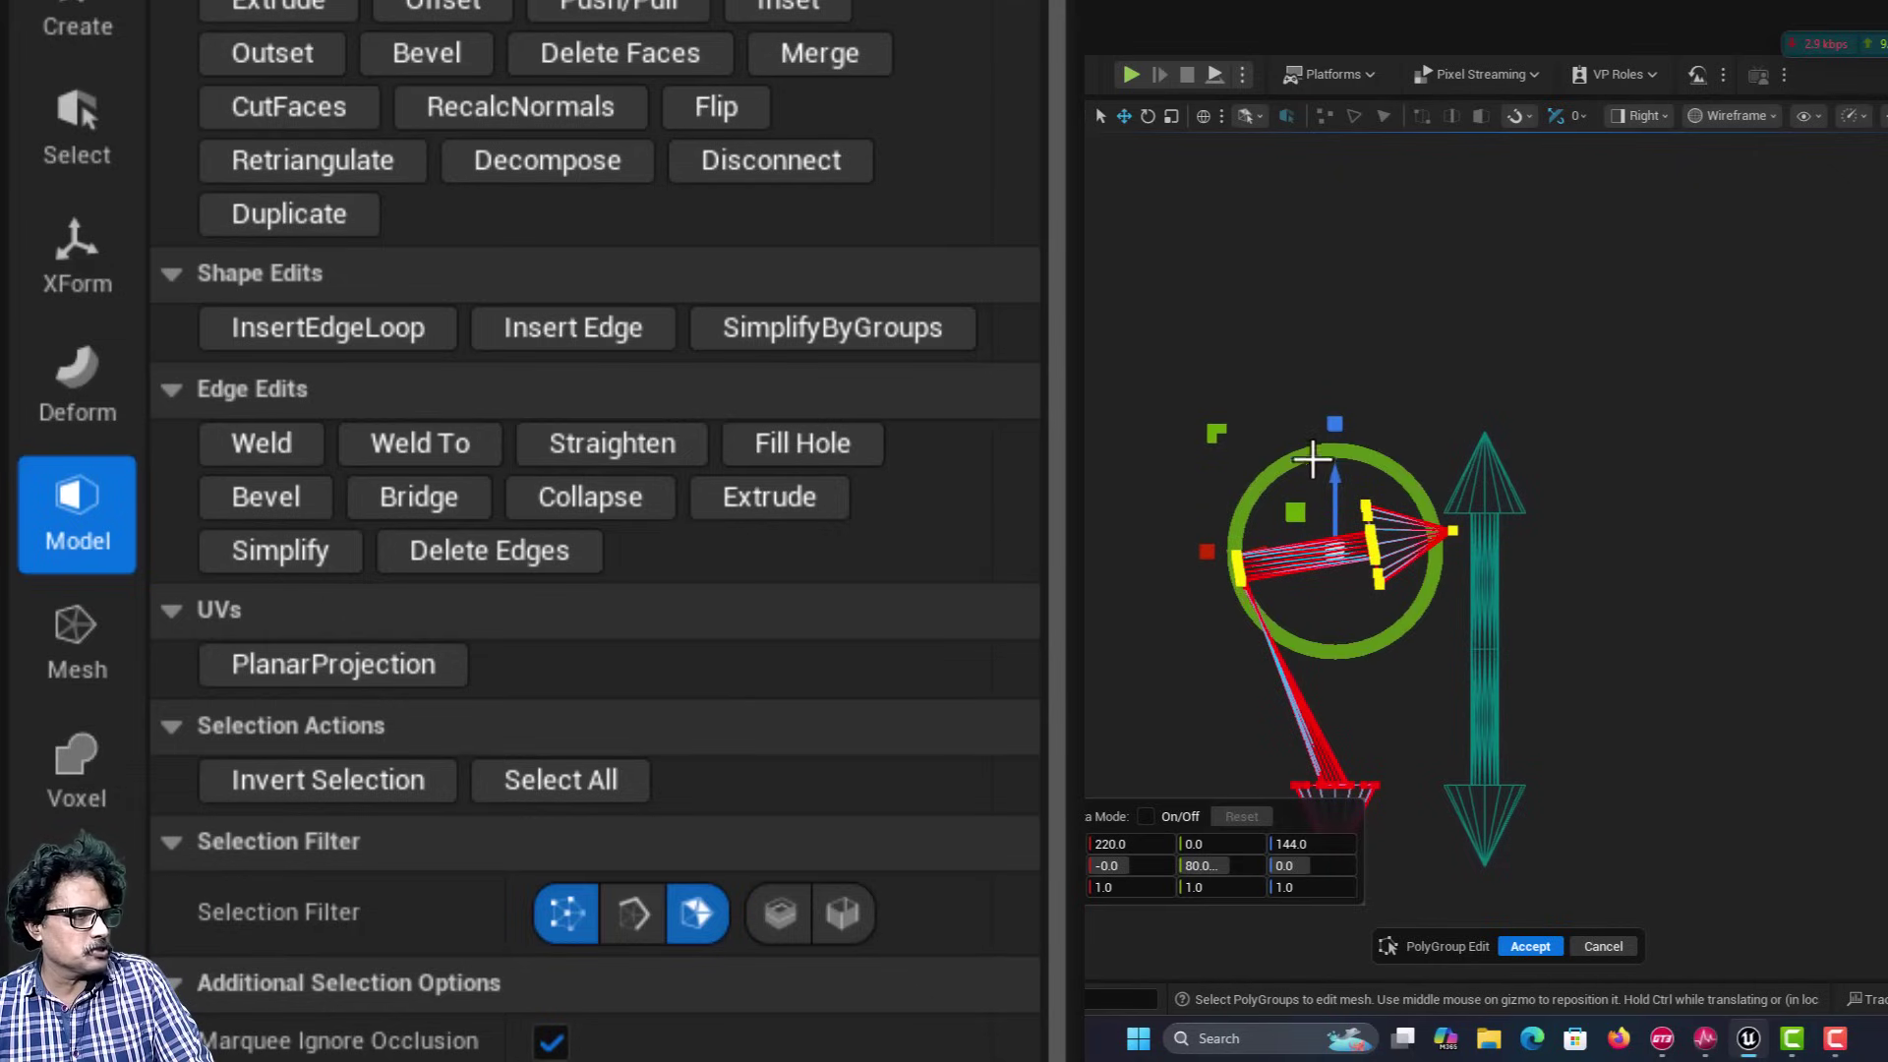
pyautogui.moveTo(1313, 458); pyautogui.dragTo(1465, 578)
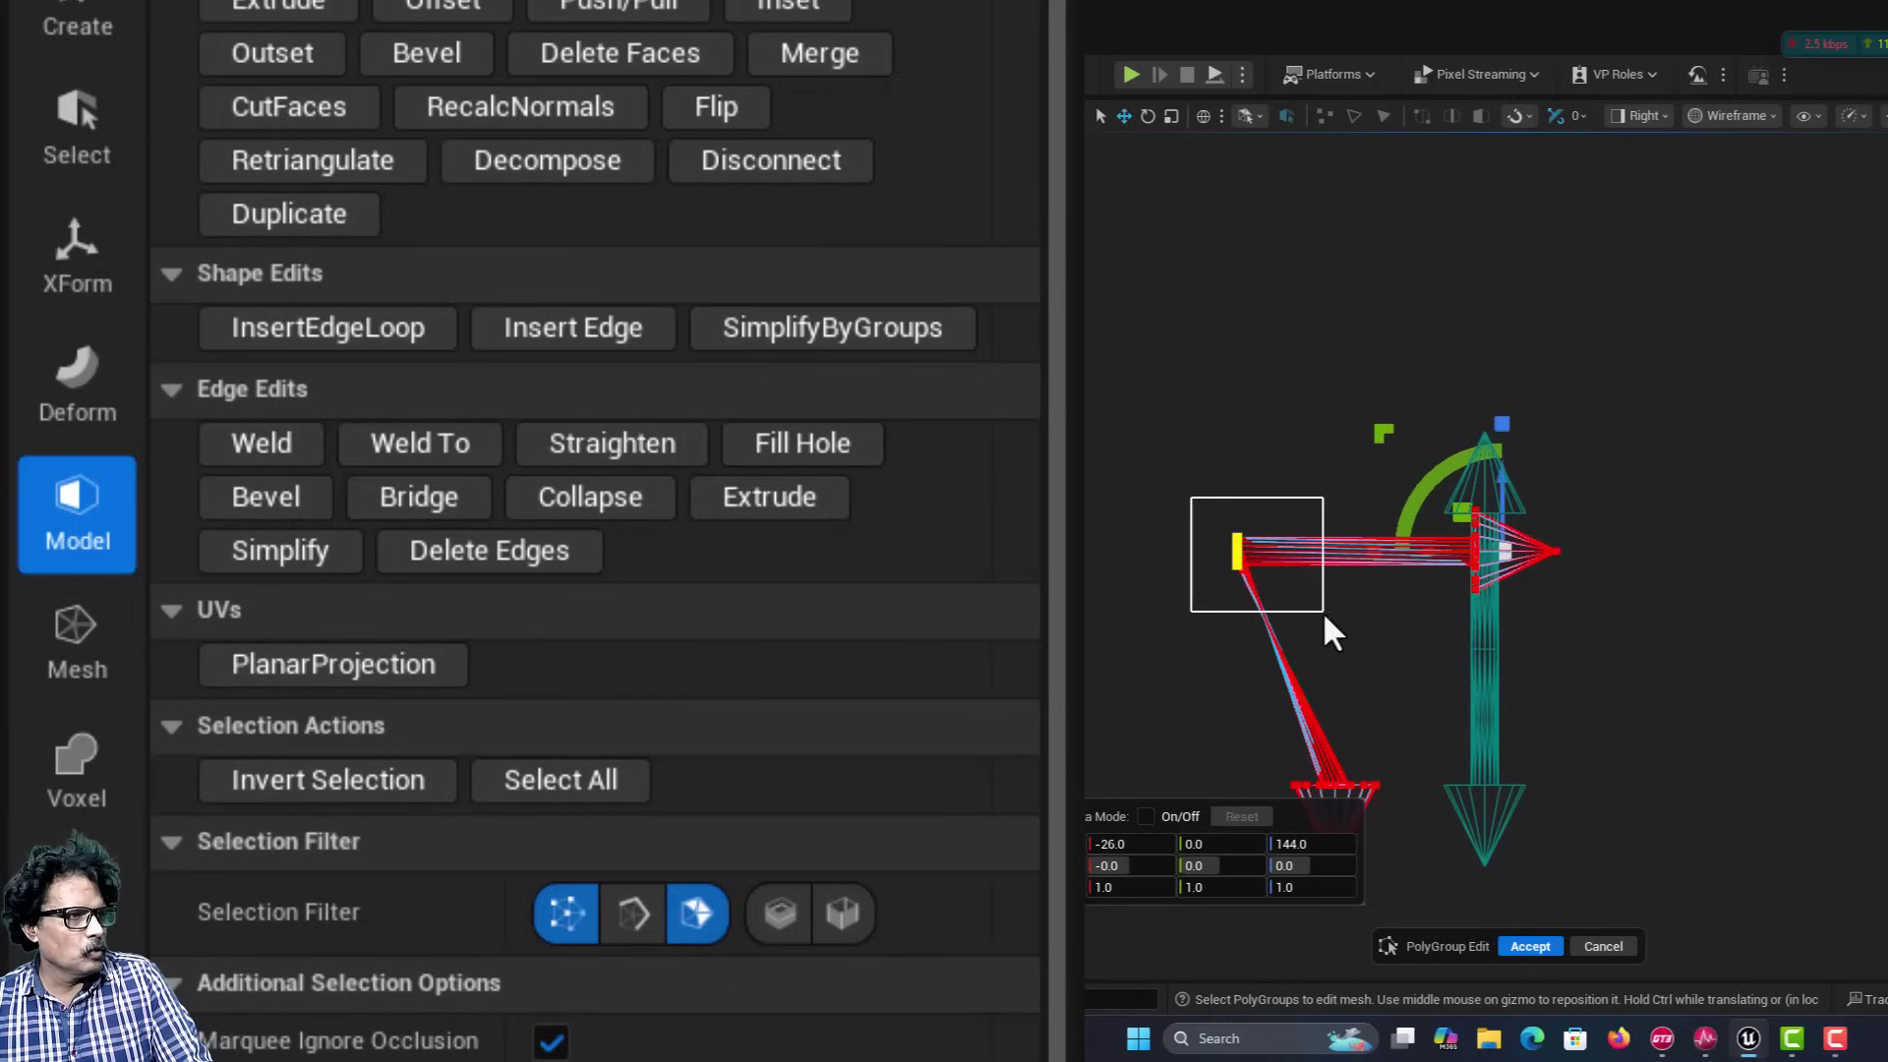
# Select the vertices at the bend, move them to 224 on X, accept the PolyGroup edit and return to the Perspective view.
pyautogui.moveTo(1191, 499); pyautogui.dragTo(1324, 611)
pyautogui.moveTo(1151, 549); pyautogui.dragTo(1252, 564)
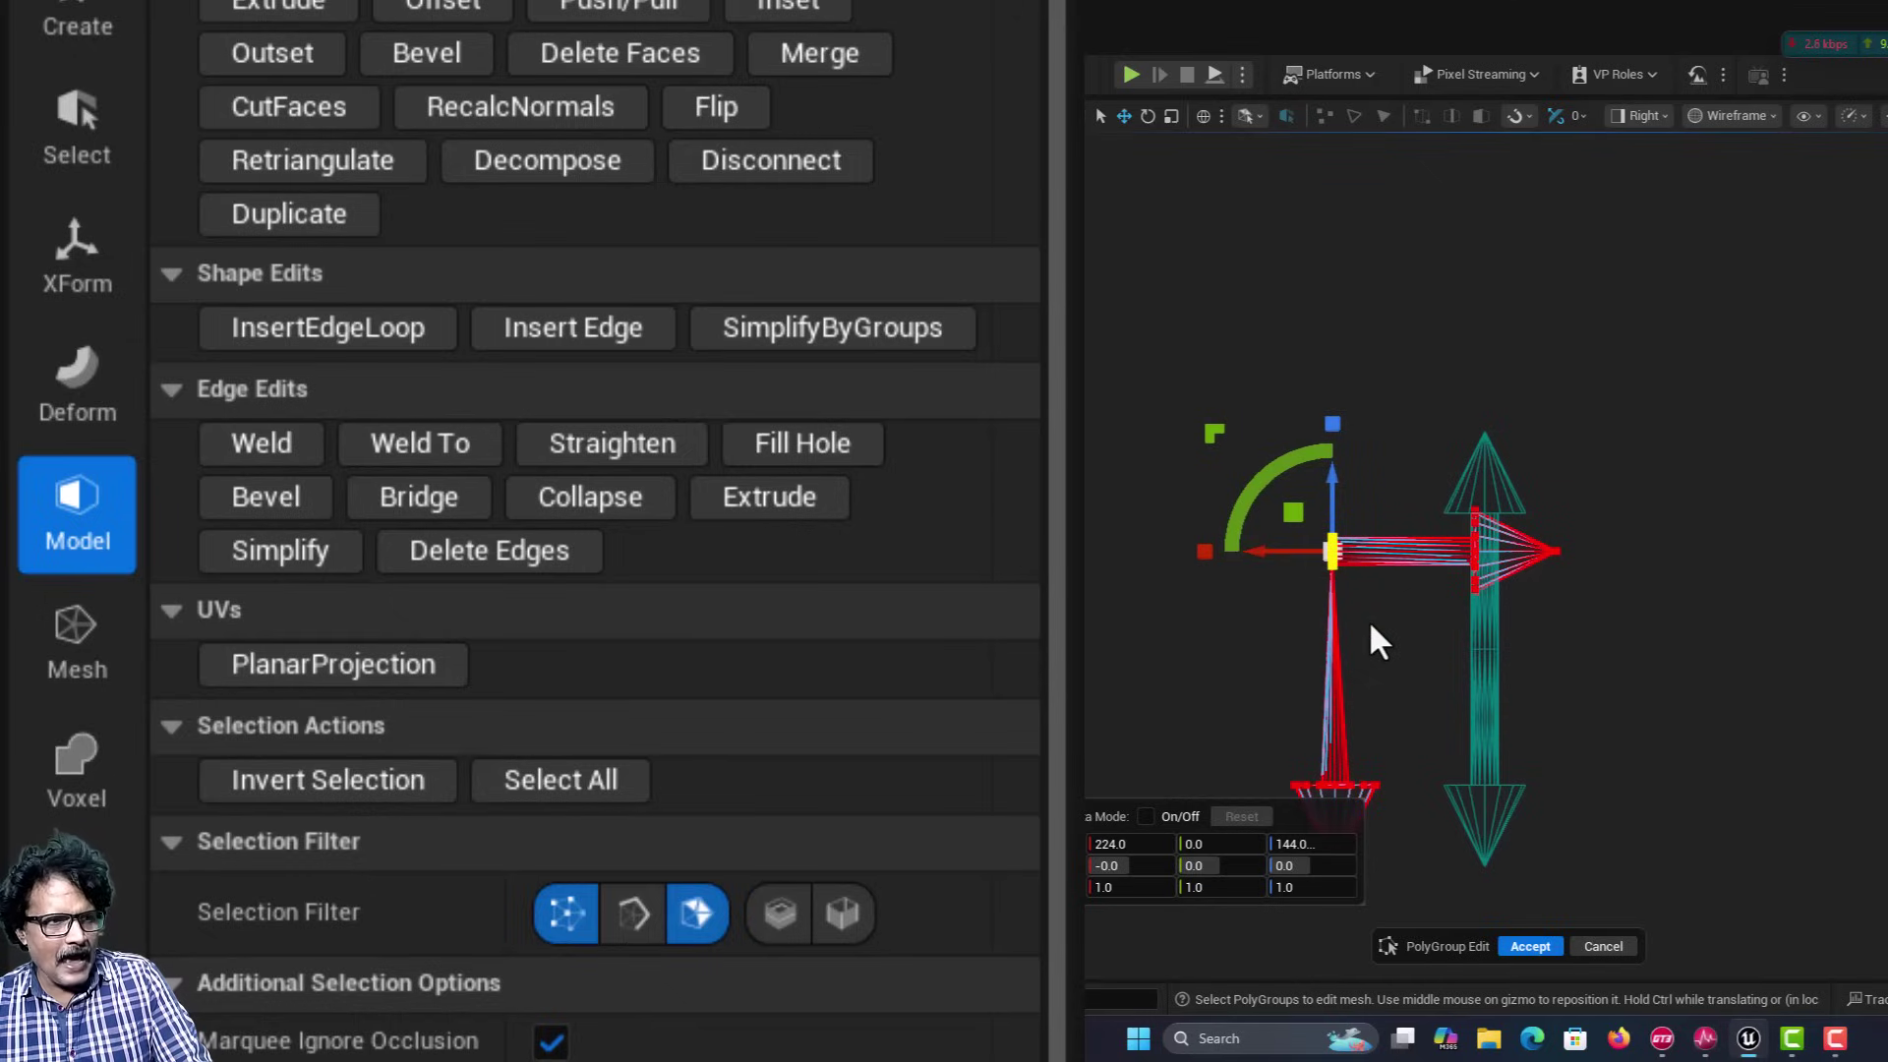
pyautogui.click(1538, 947)
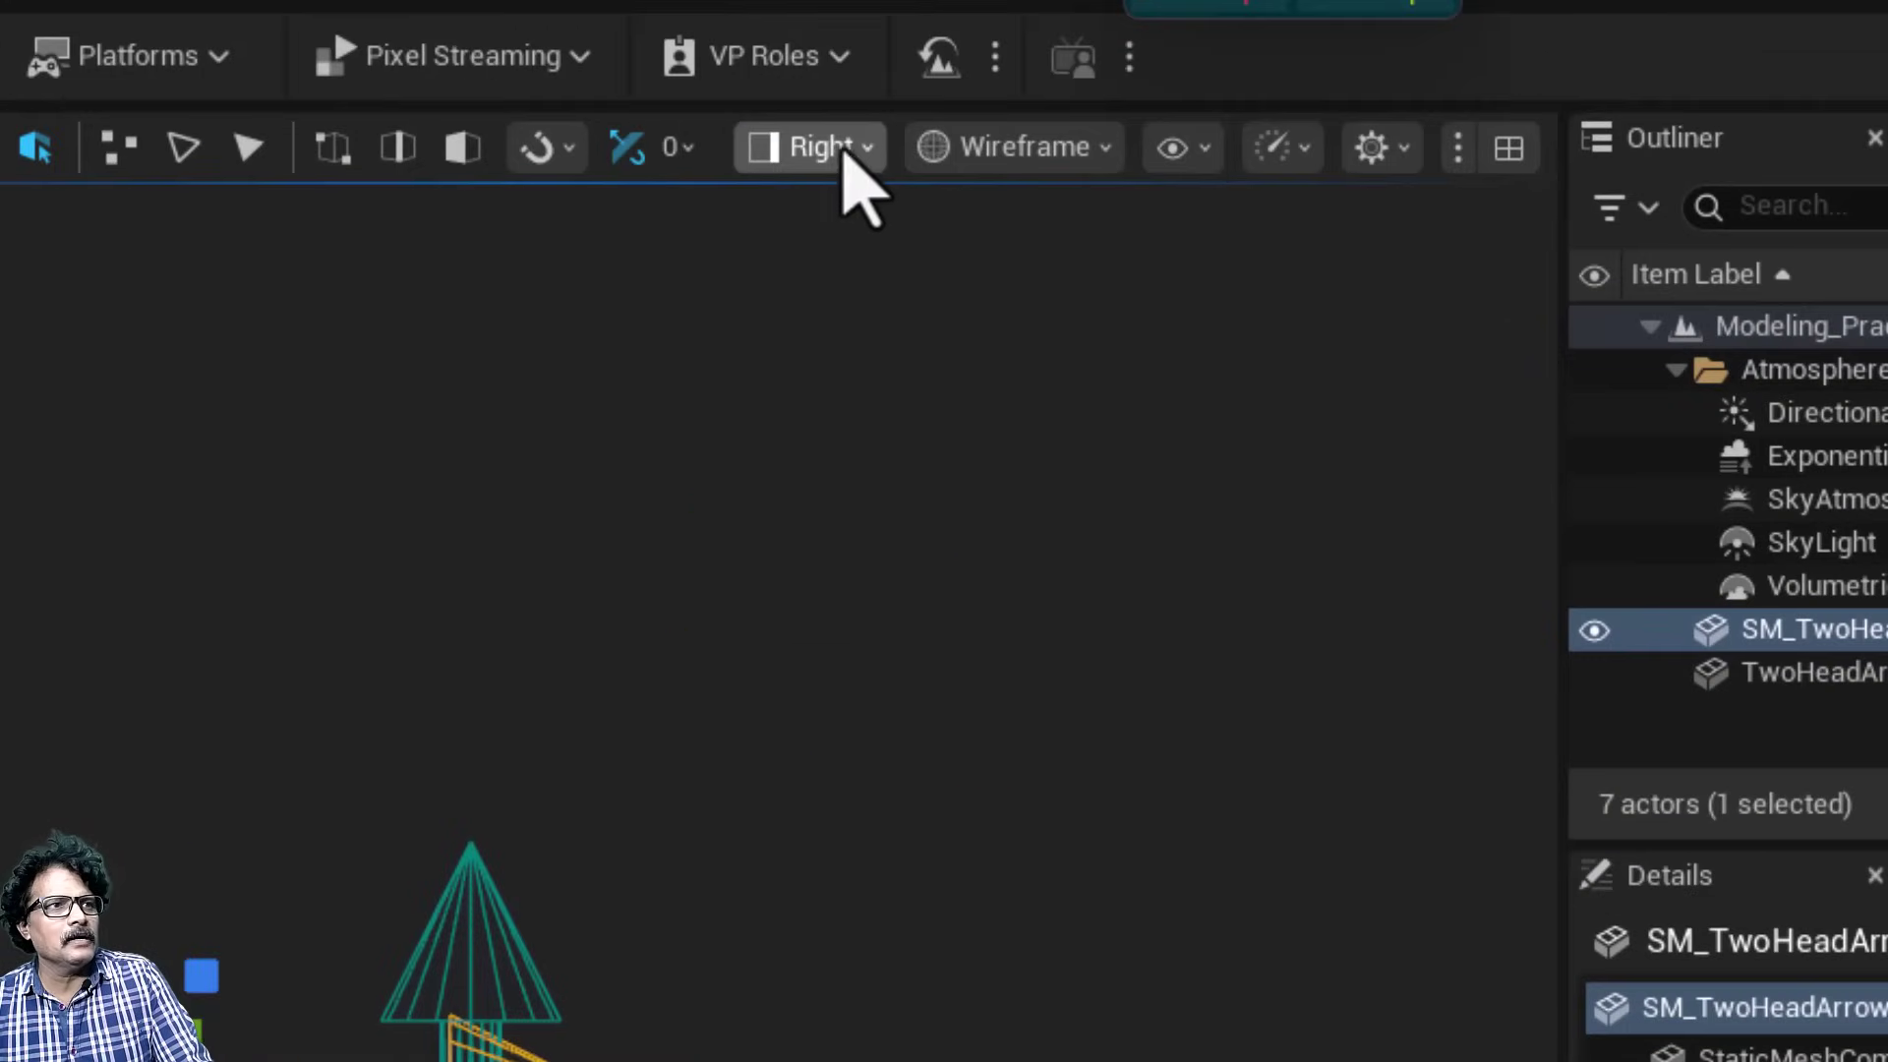
pyautogui.click(843, 152)
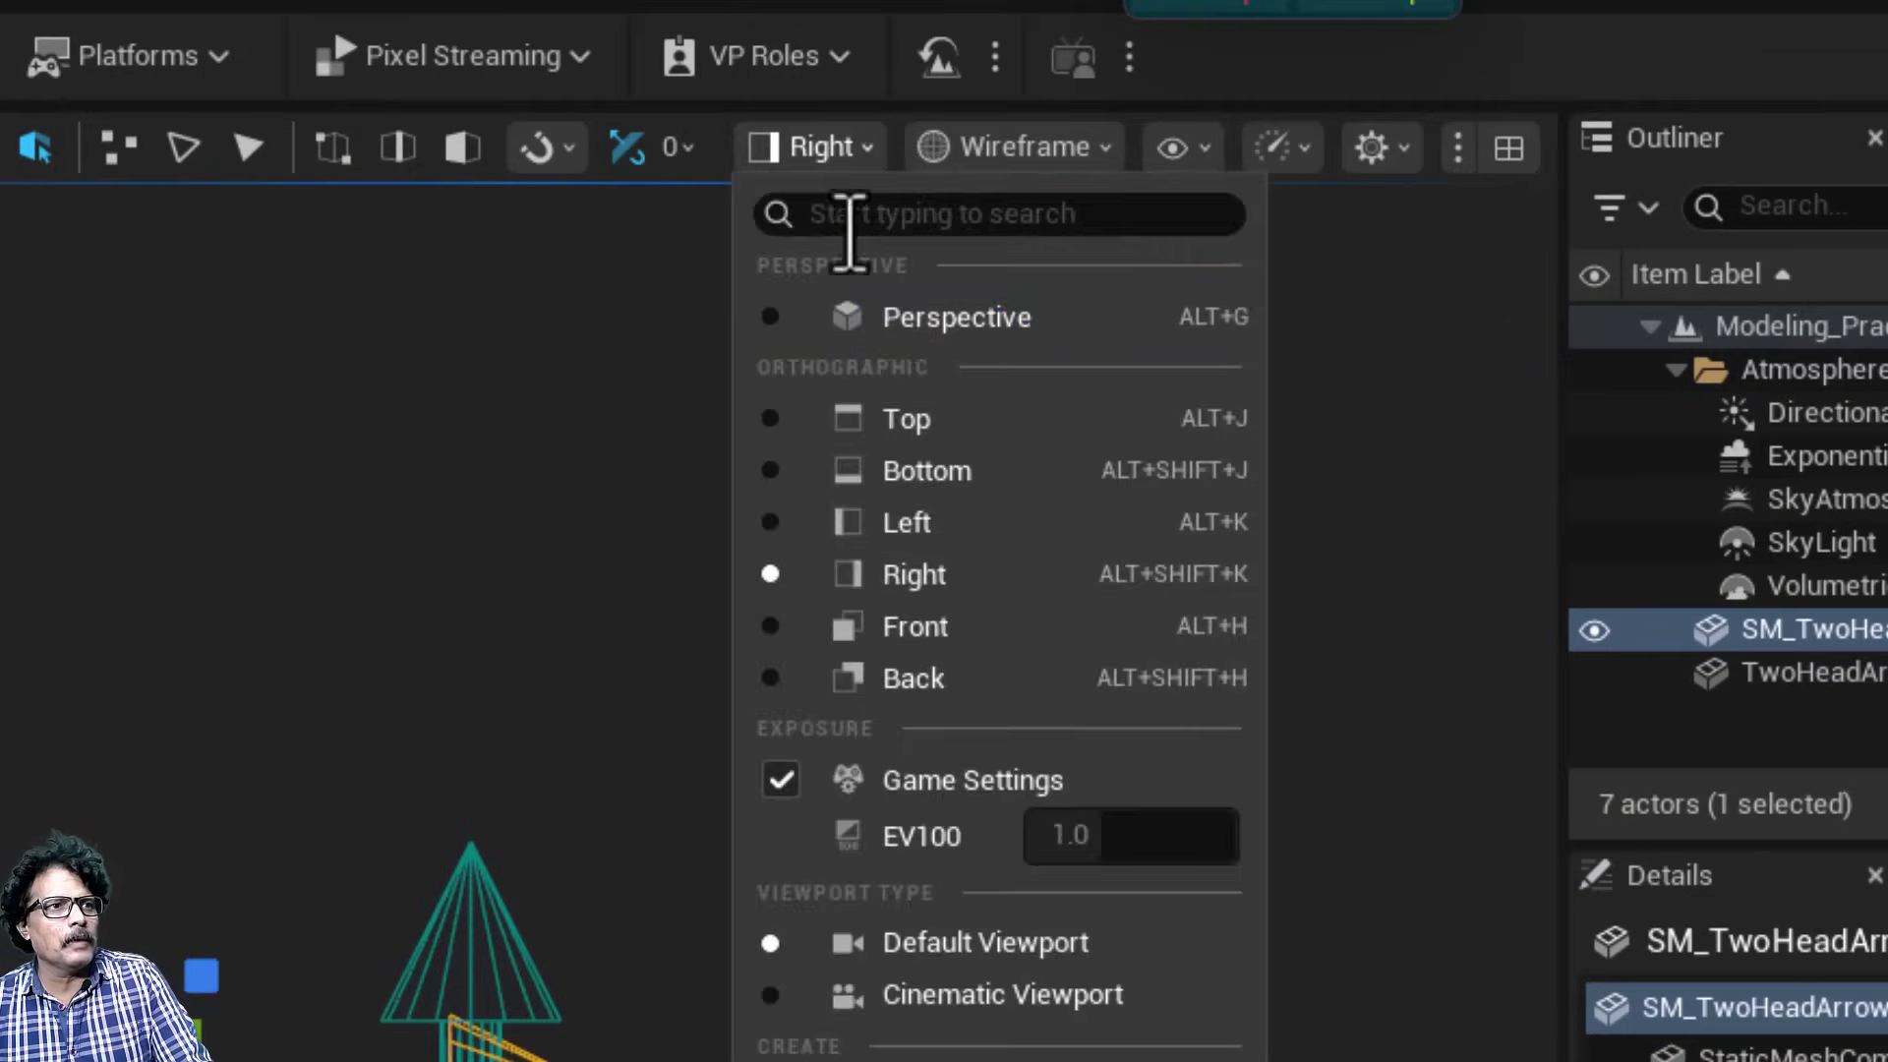
pyautogui.click(949, 316)
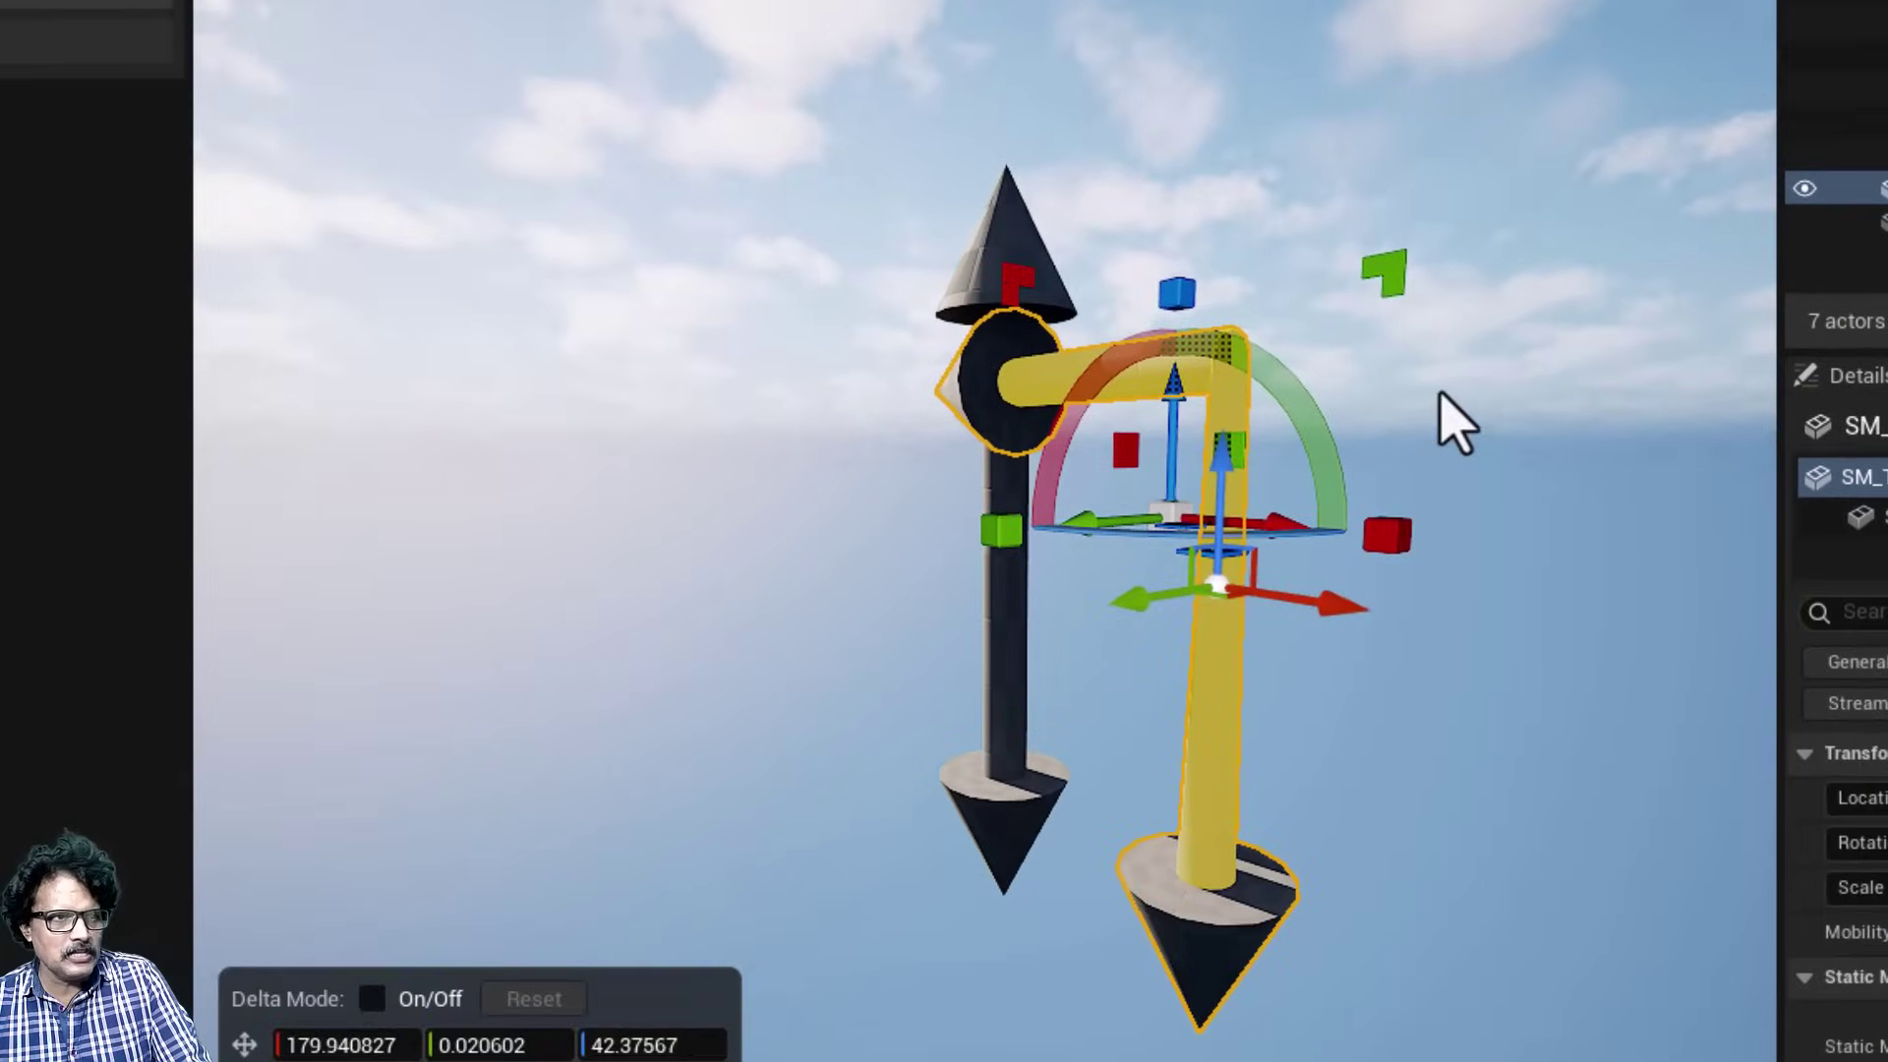
# Select the bent arrow and the original arrow in turn to compare them, and show the transform modeling tools.
pyautogui.click(1364, 529)
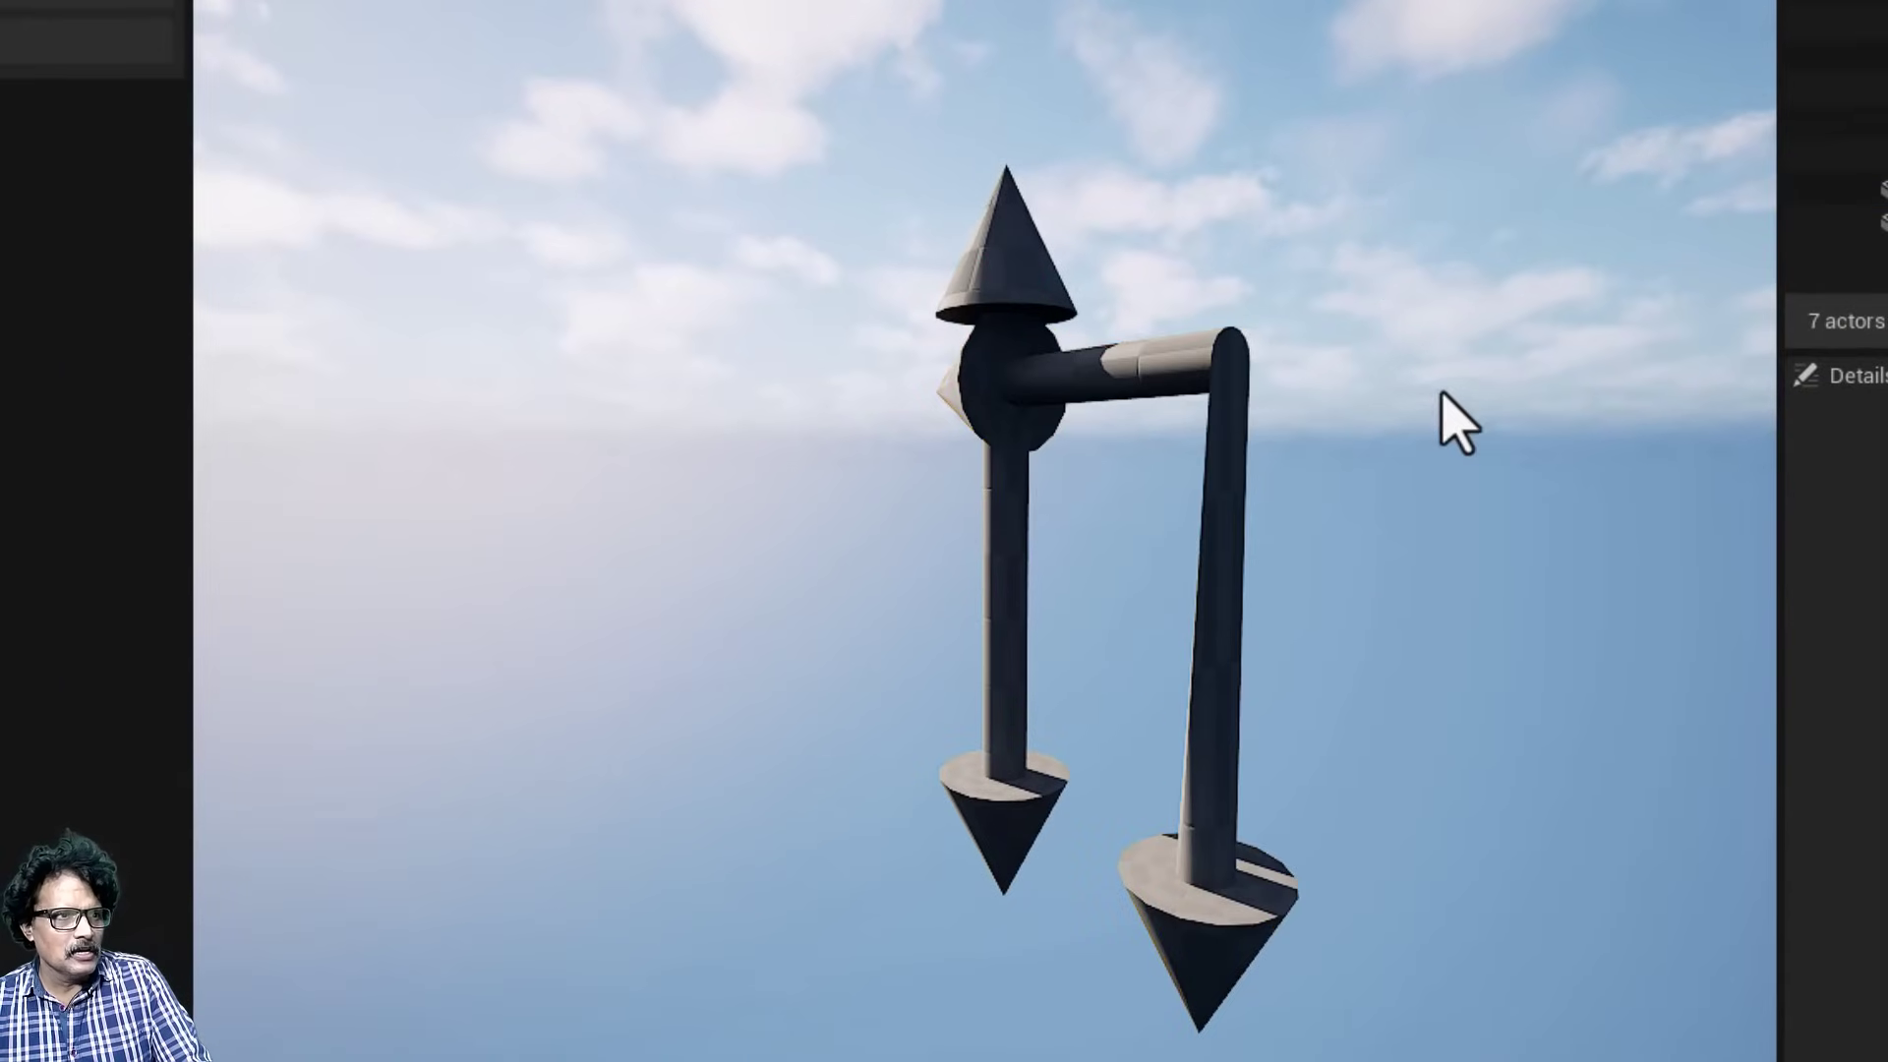
pyautogui.click(1233, 635)
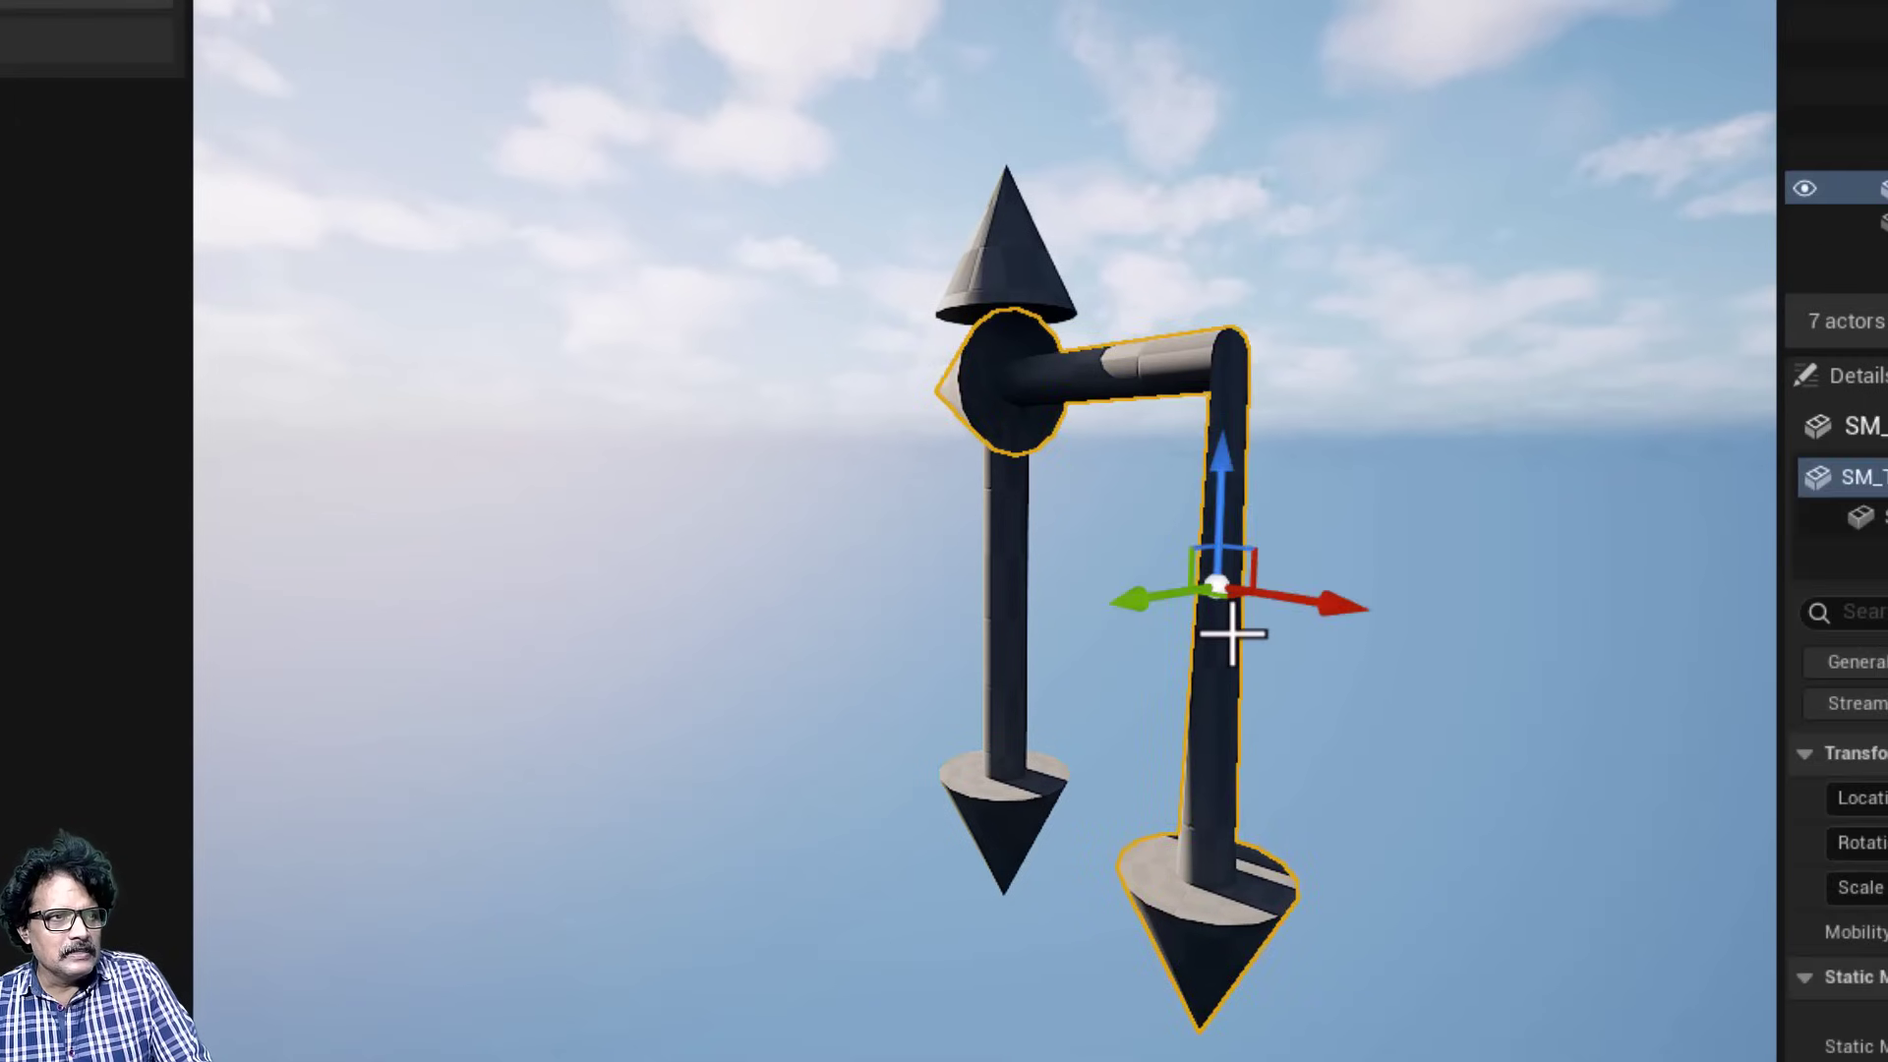
pyautogui.click(1020, 286)
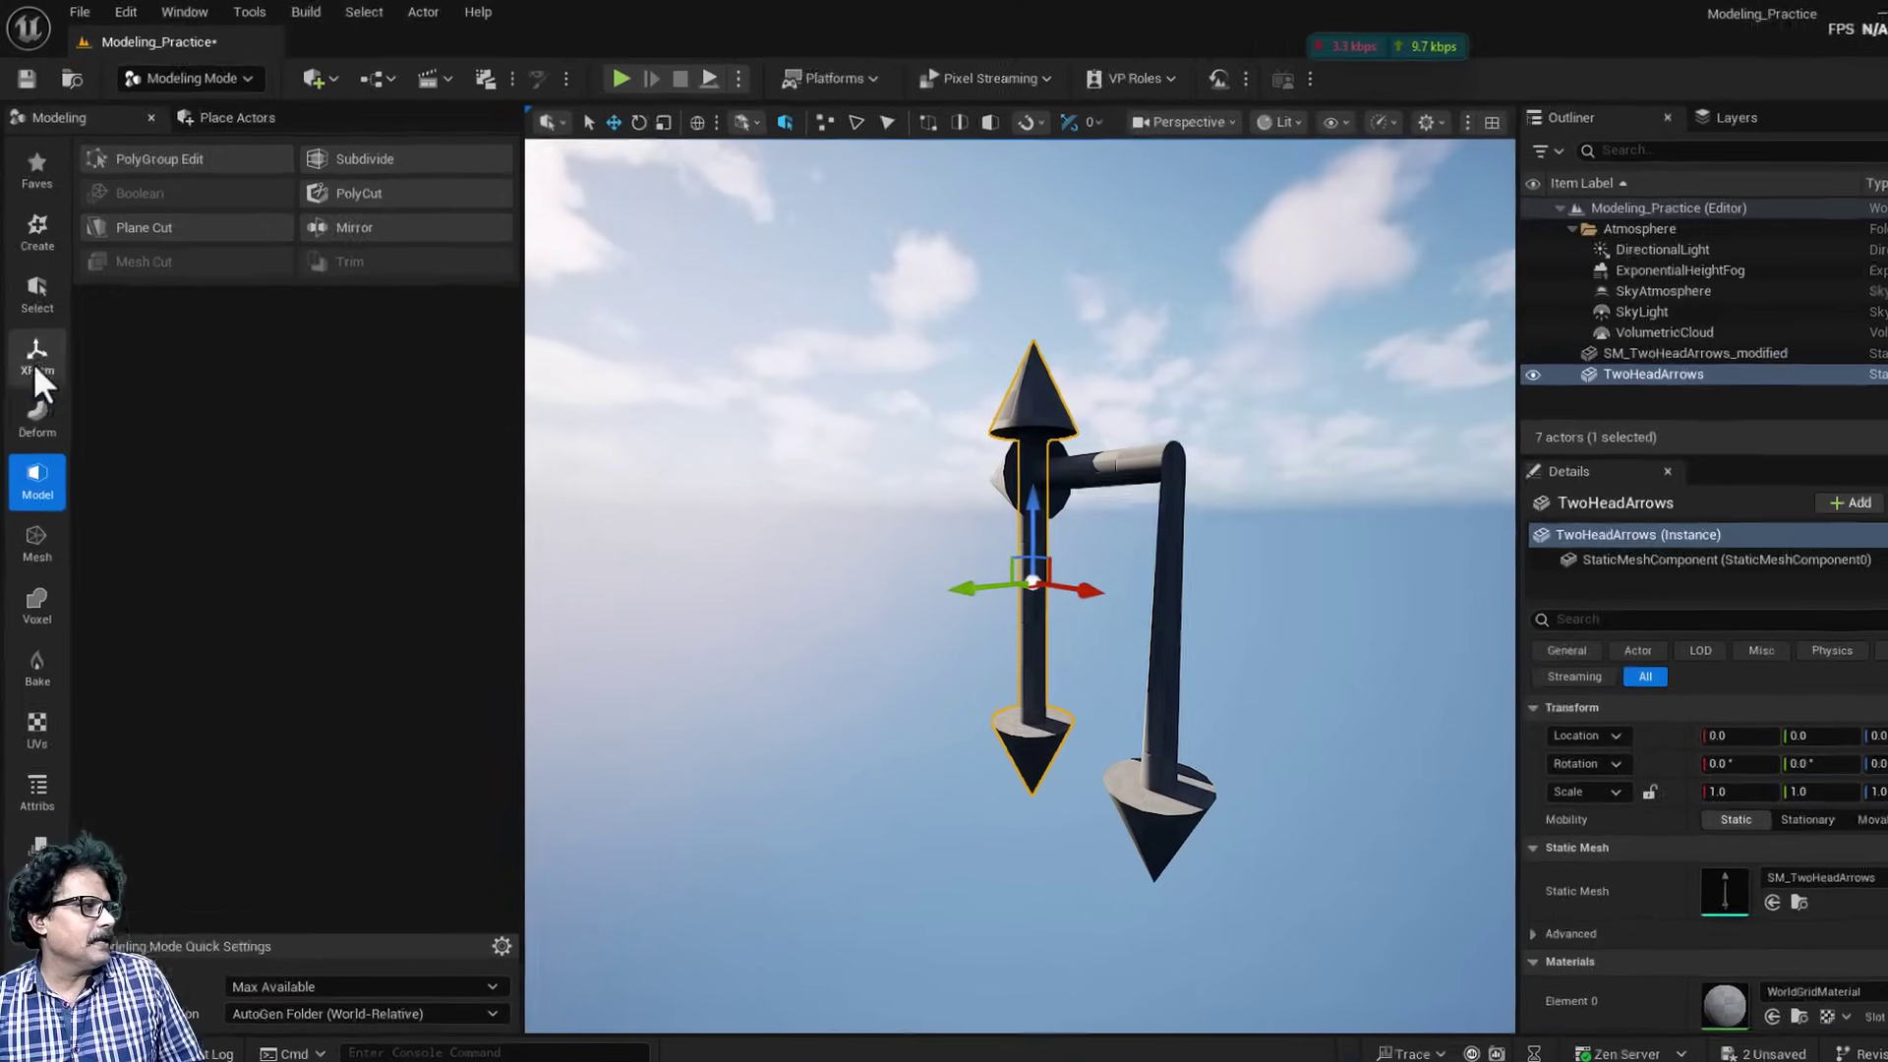
pyautogui.click(36, 339)
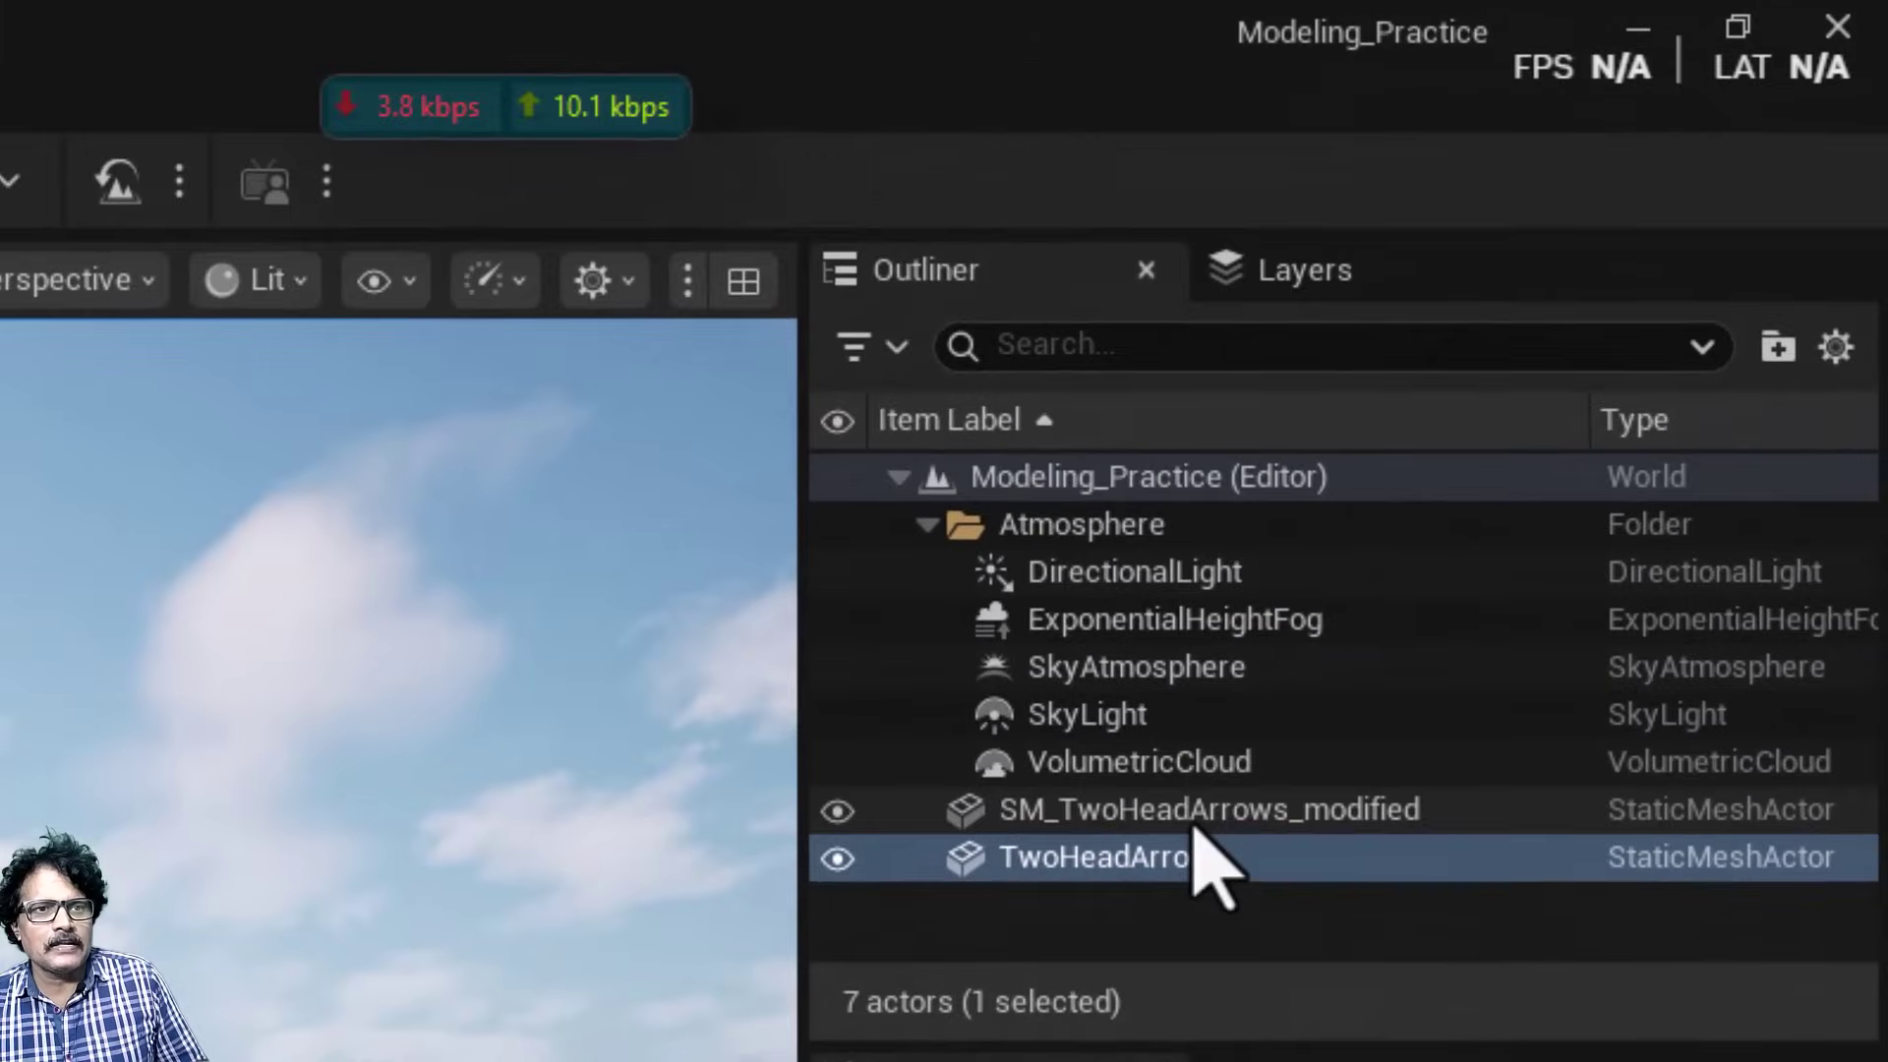
# Delete the SM_TwoHeadArrows_modified actor from the level and its static mesh asset from the generated content folder.
pyautogui.click(1193, 824)
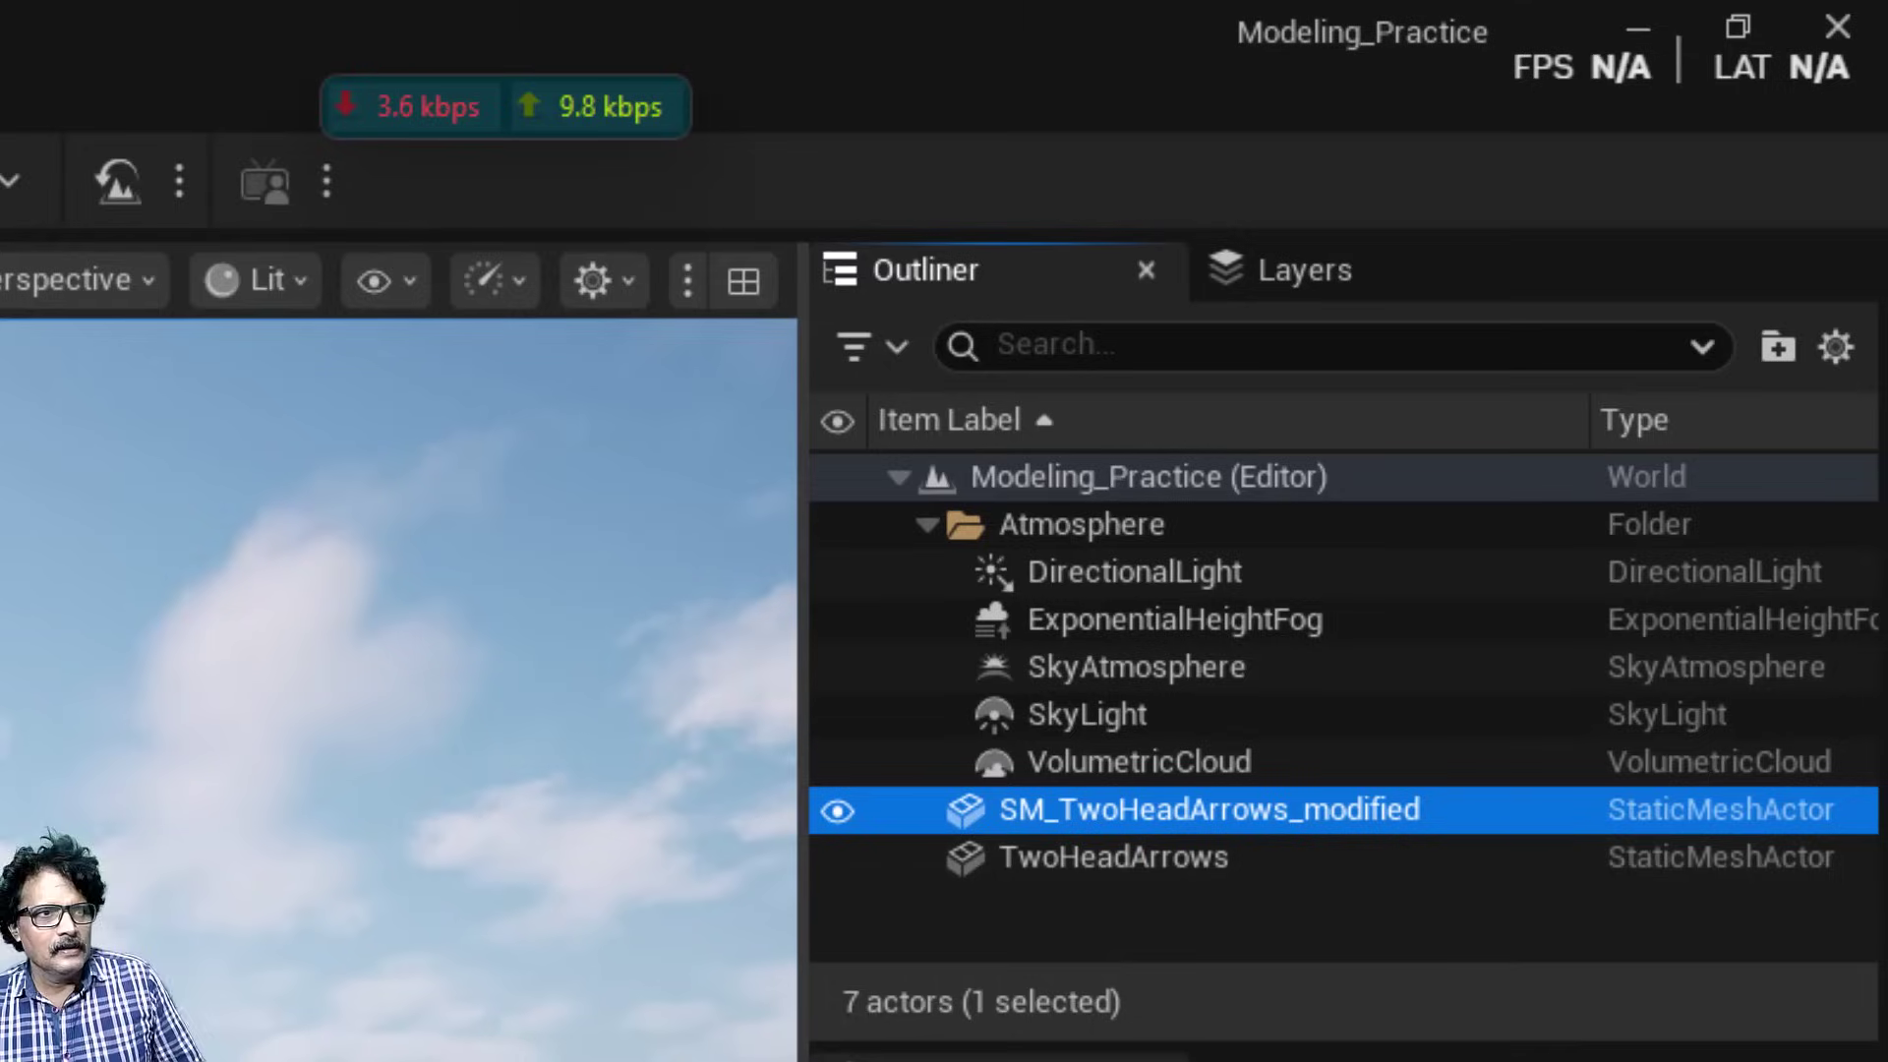
pyautogui.press('Delete')
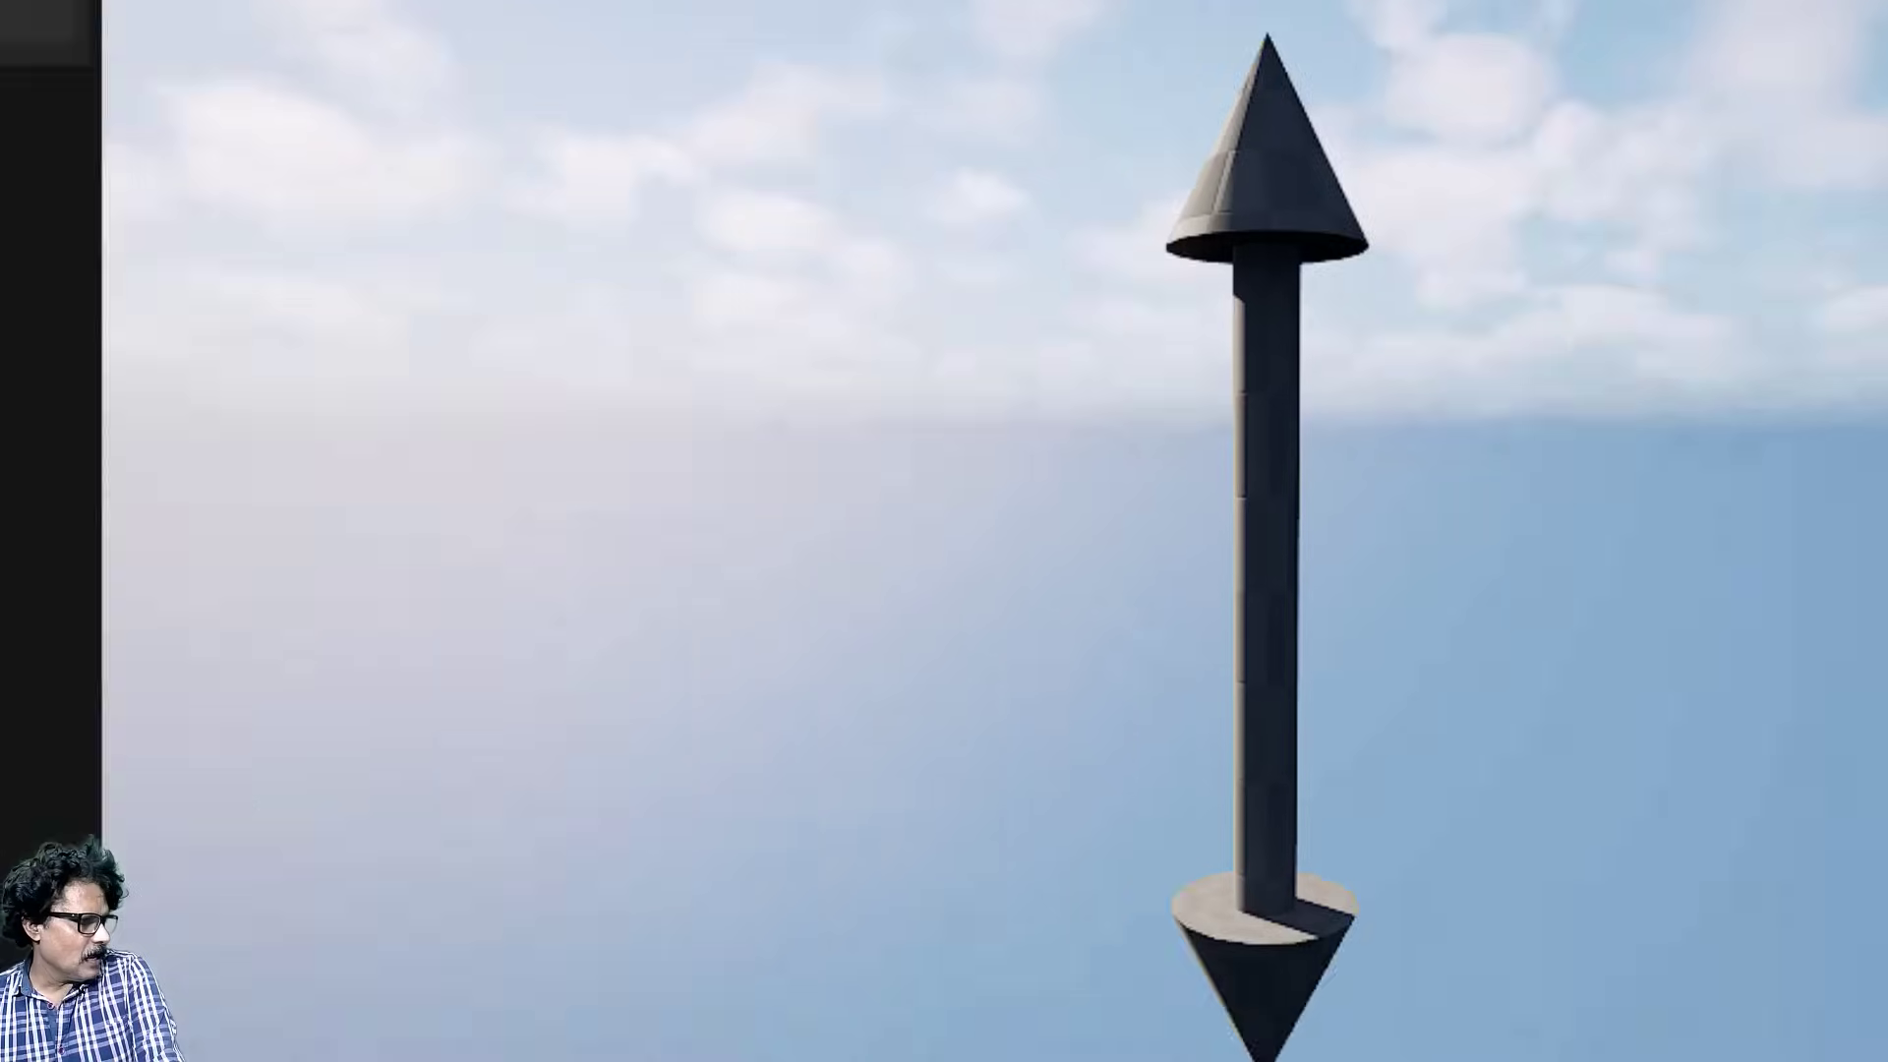
pyautogui.hotkey('ctrl', 'space')
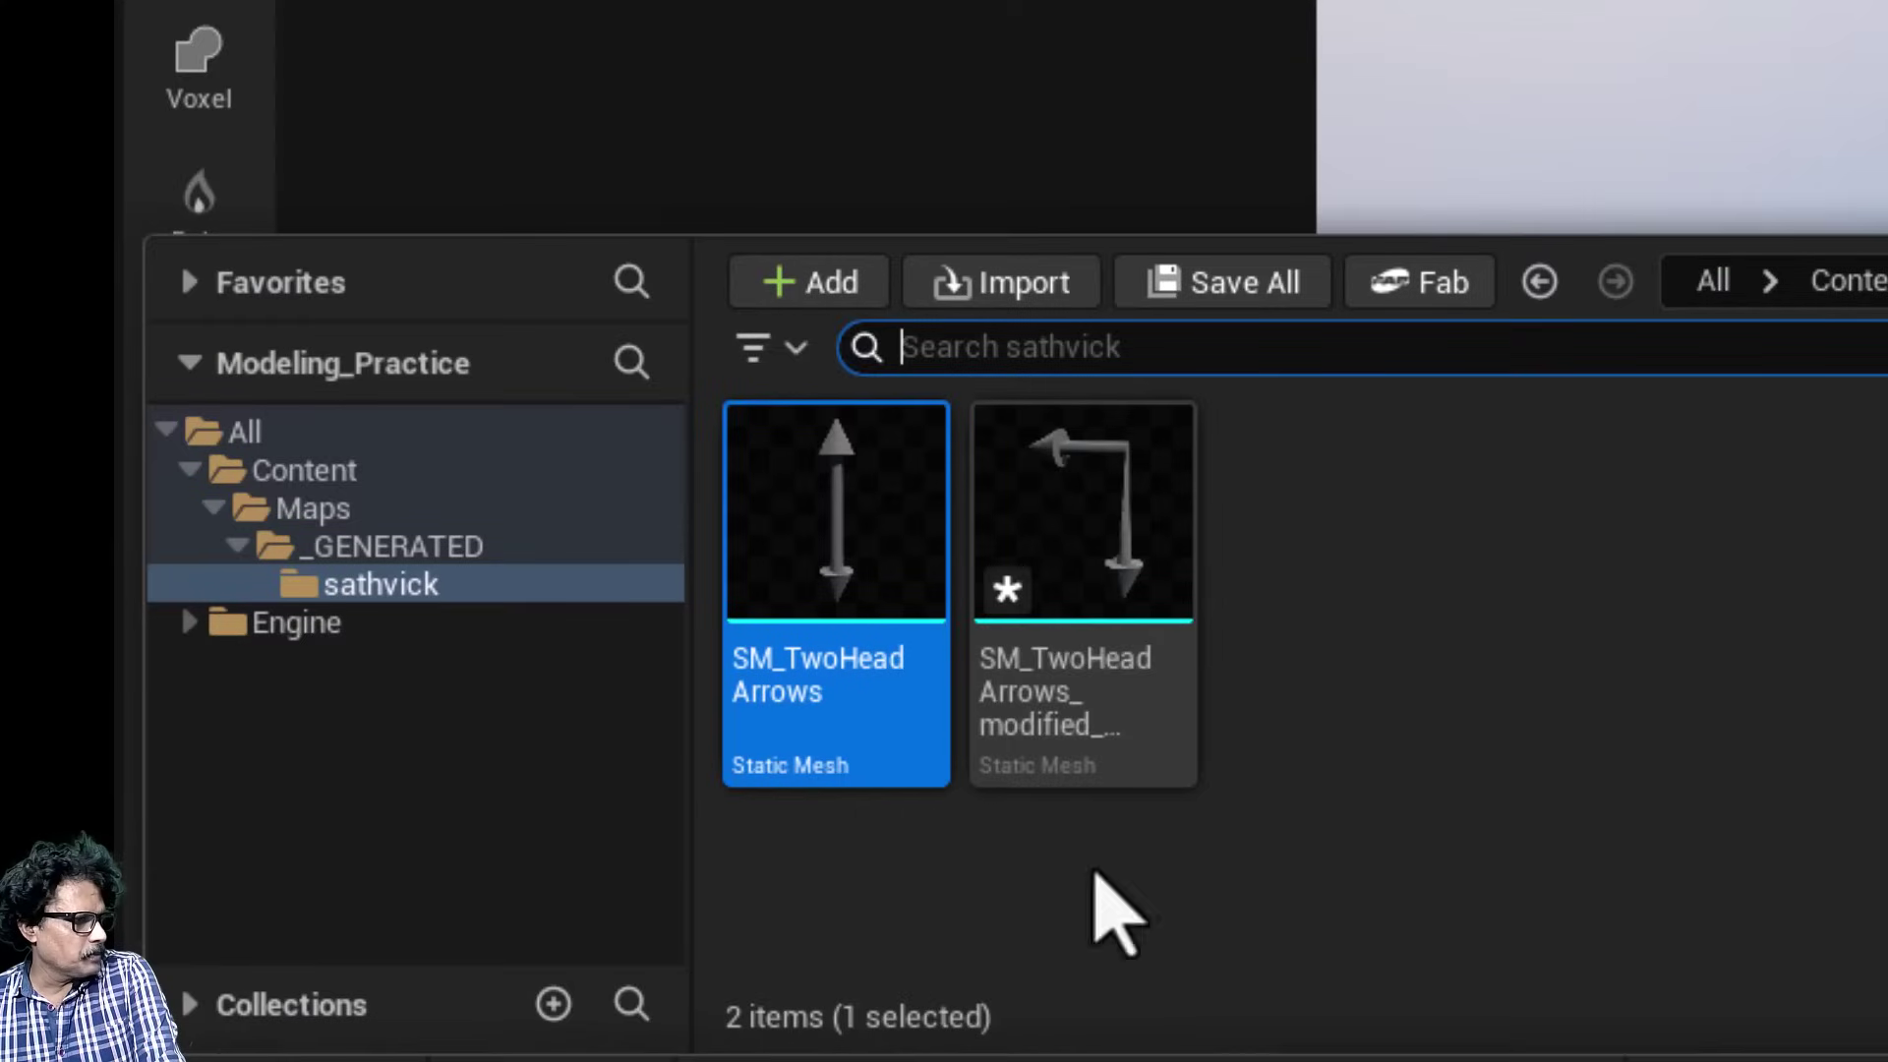
pyautogui.click(1088, 527)
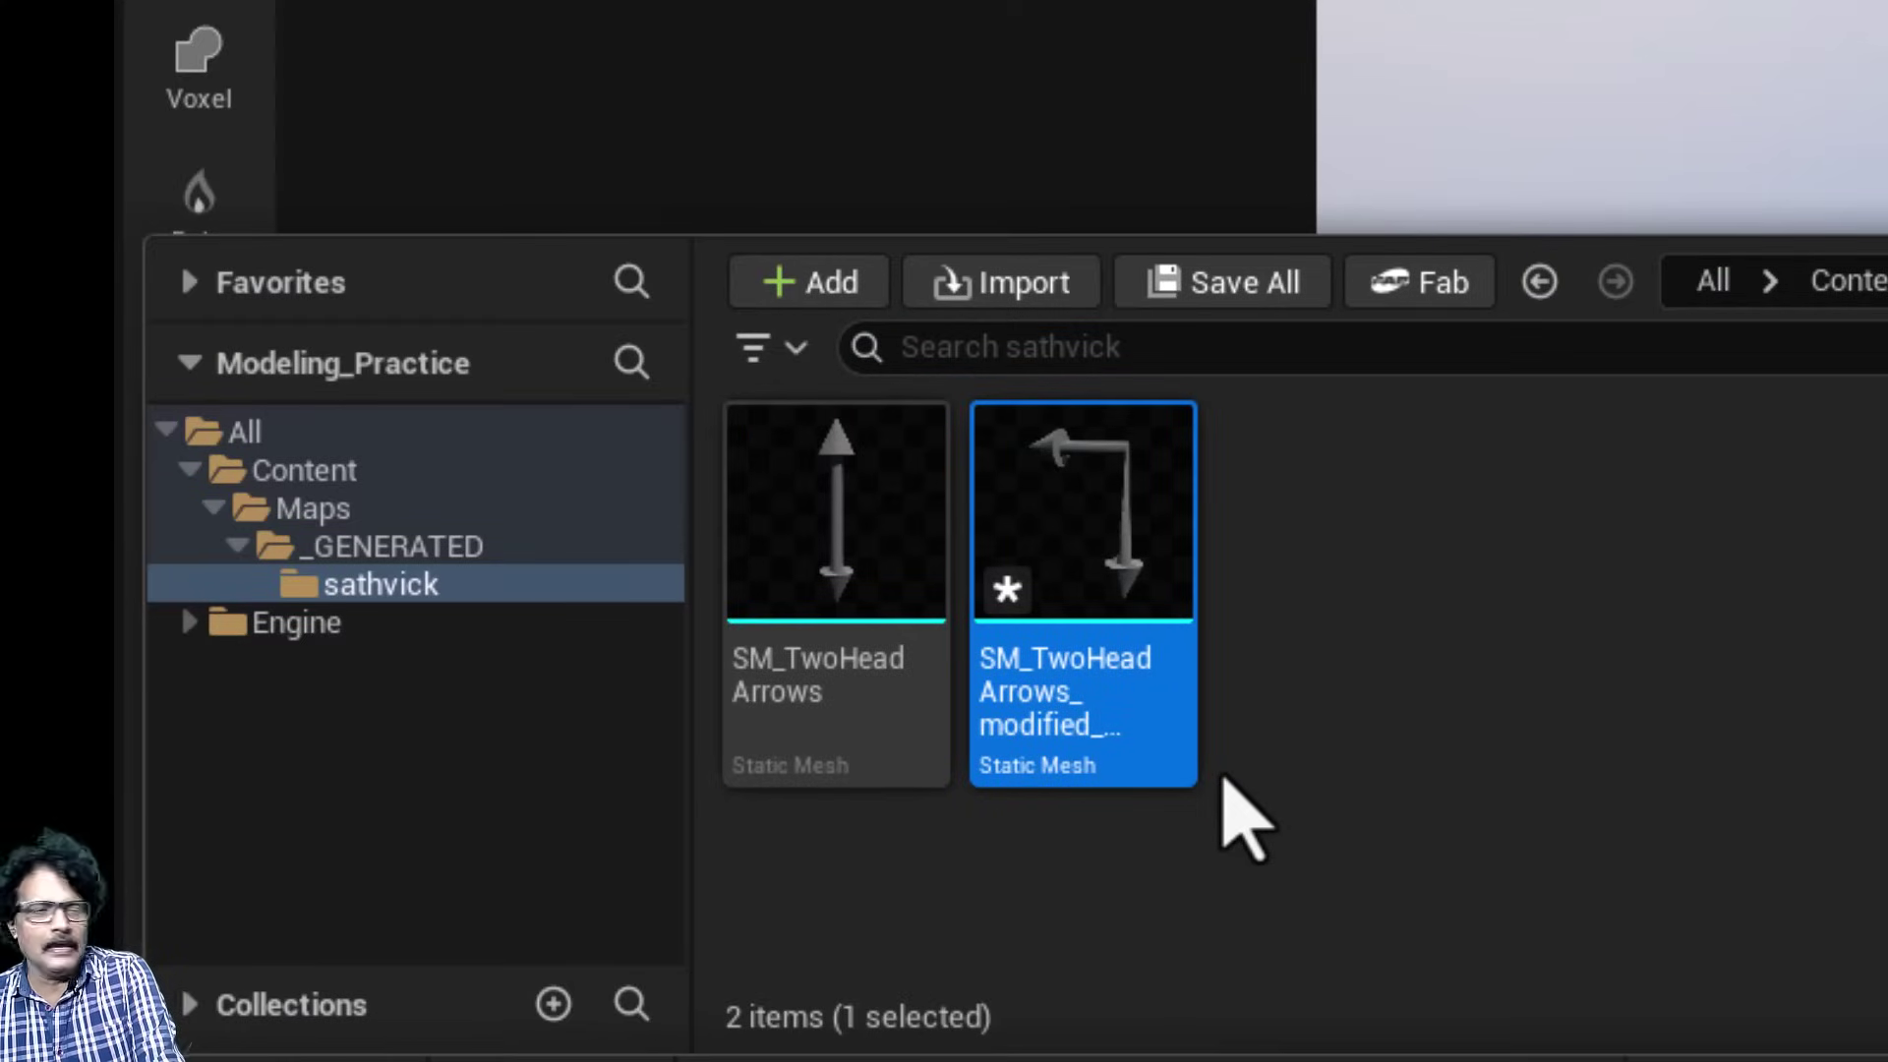
pyautogui.press('Delete')
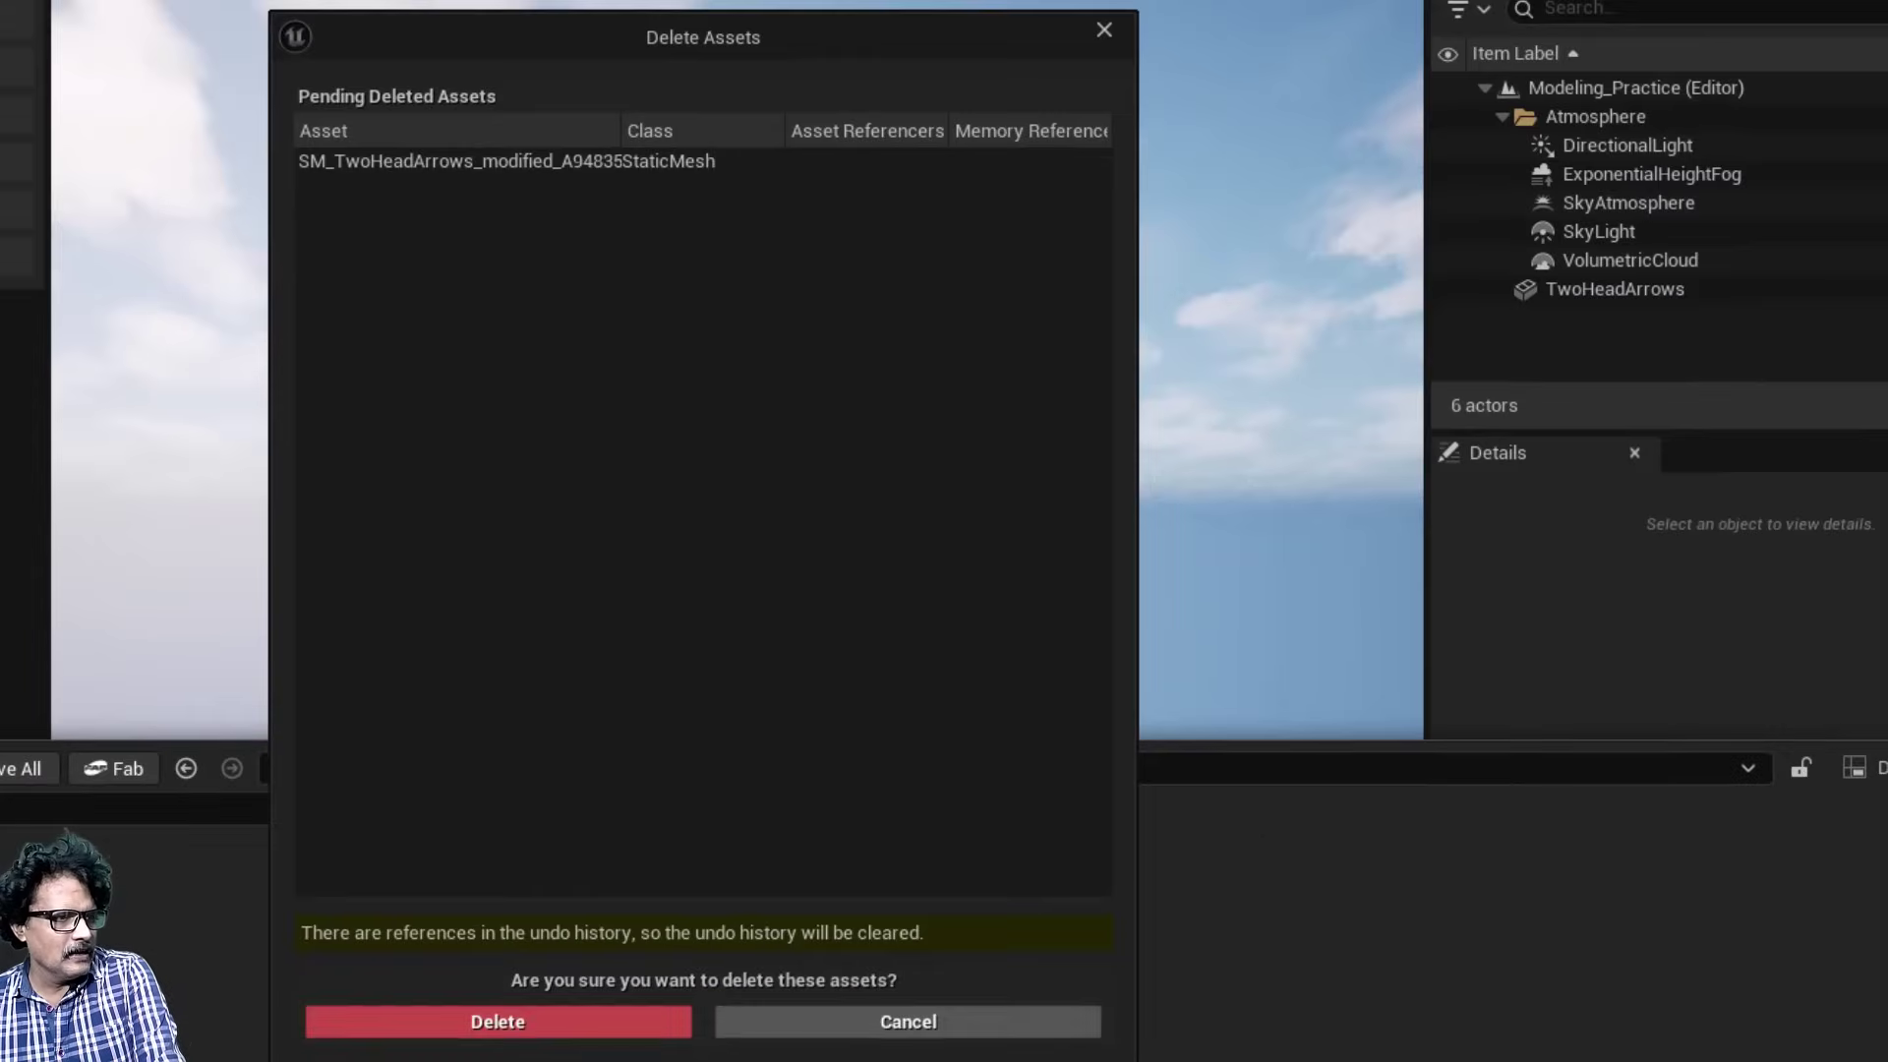
pyautogui.click(534, 1023)
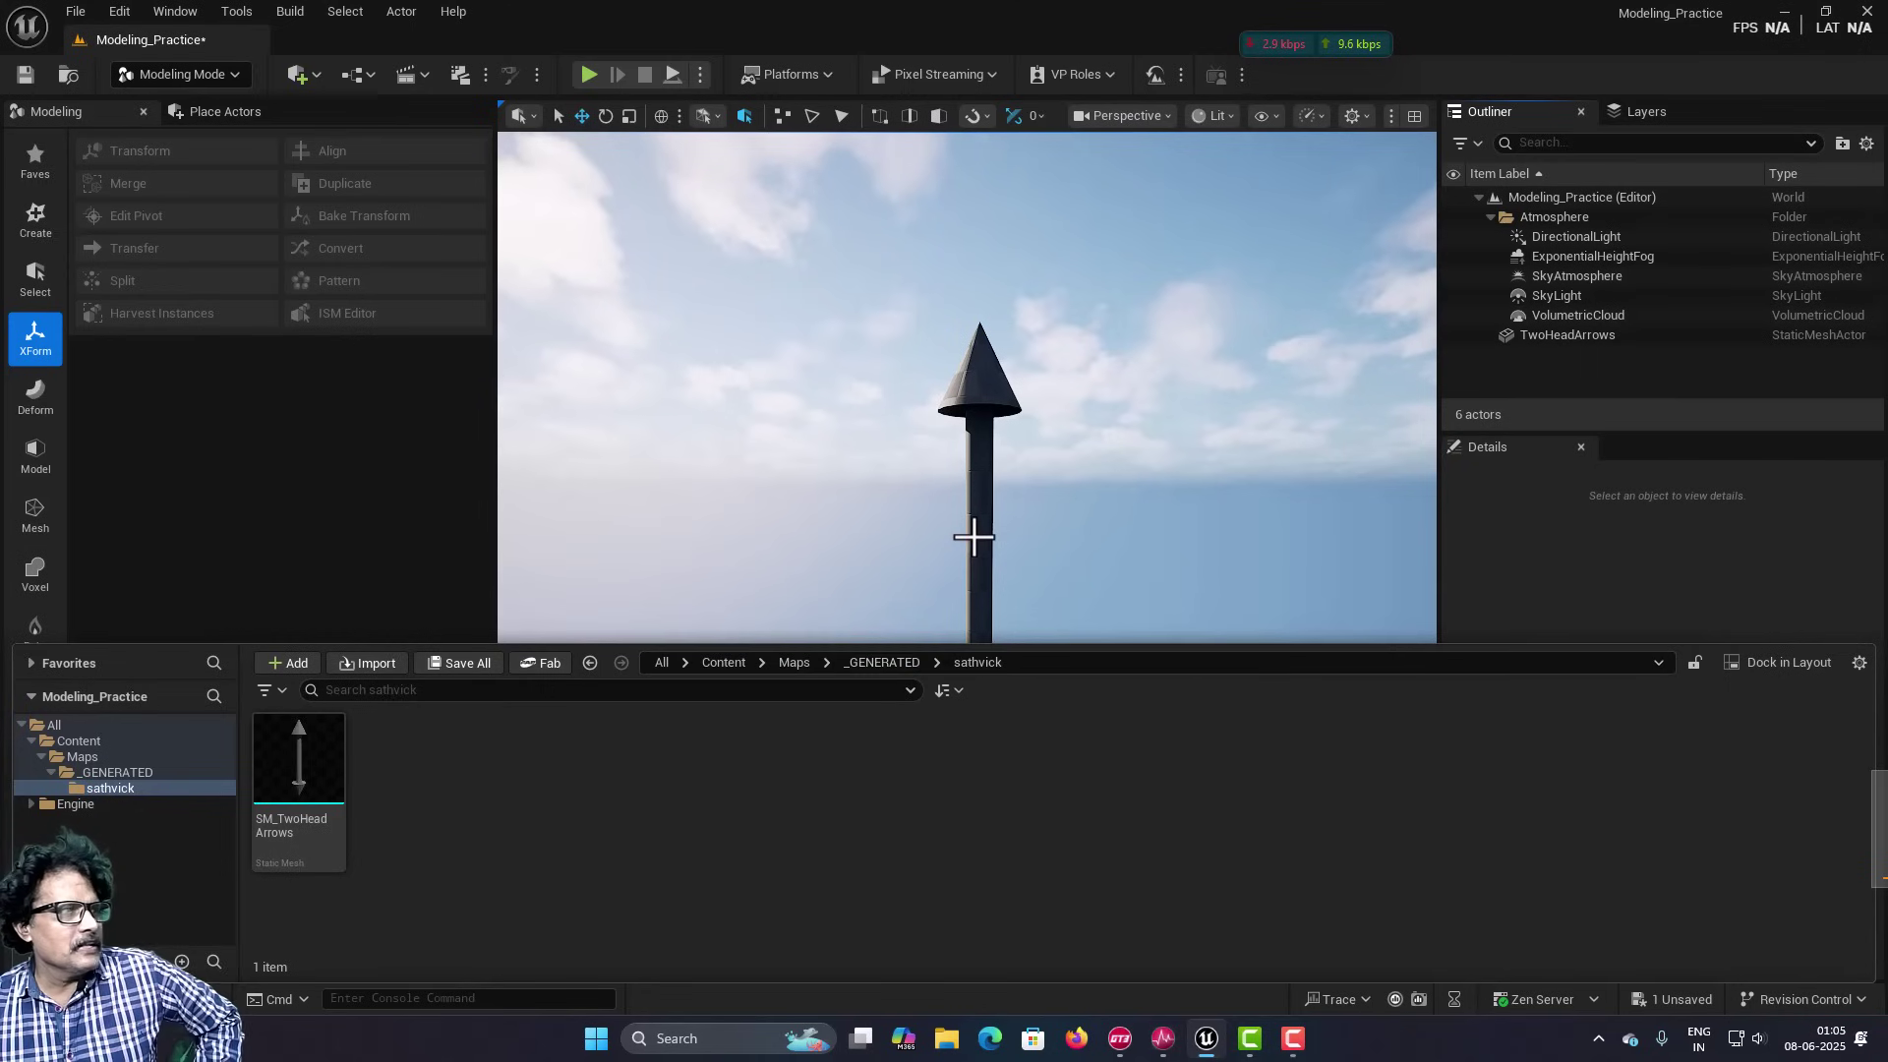
# Select the remaining TwoHeadArrows actor and switch the viewport to the Front orthographic view.
pyautogui.click(974, 536)
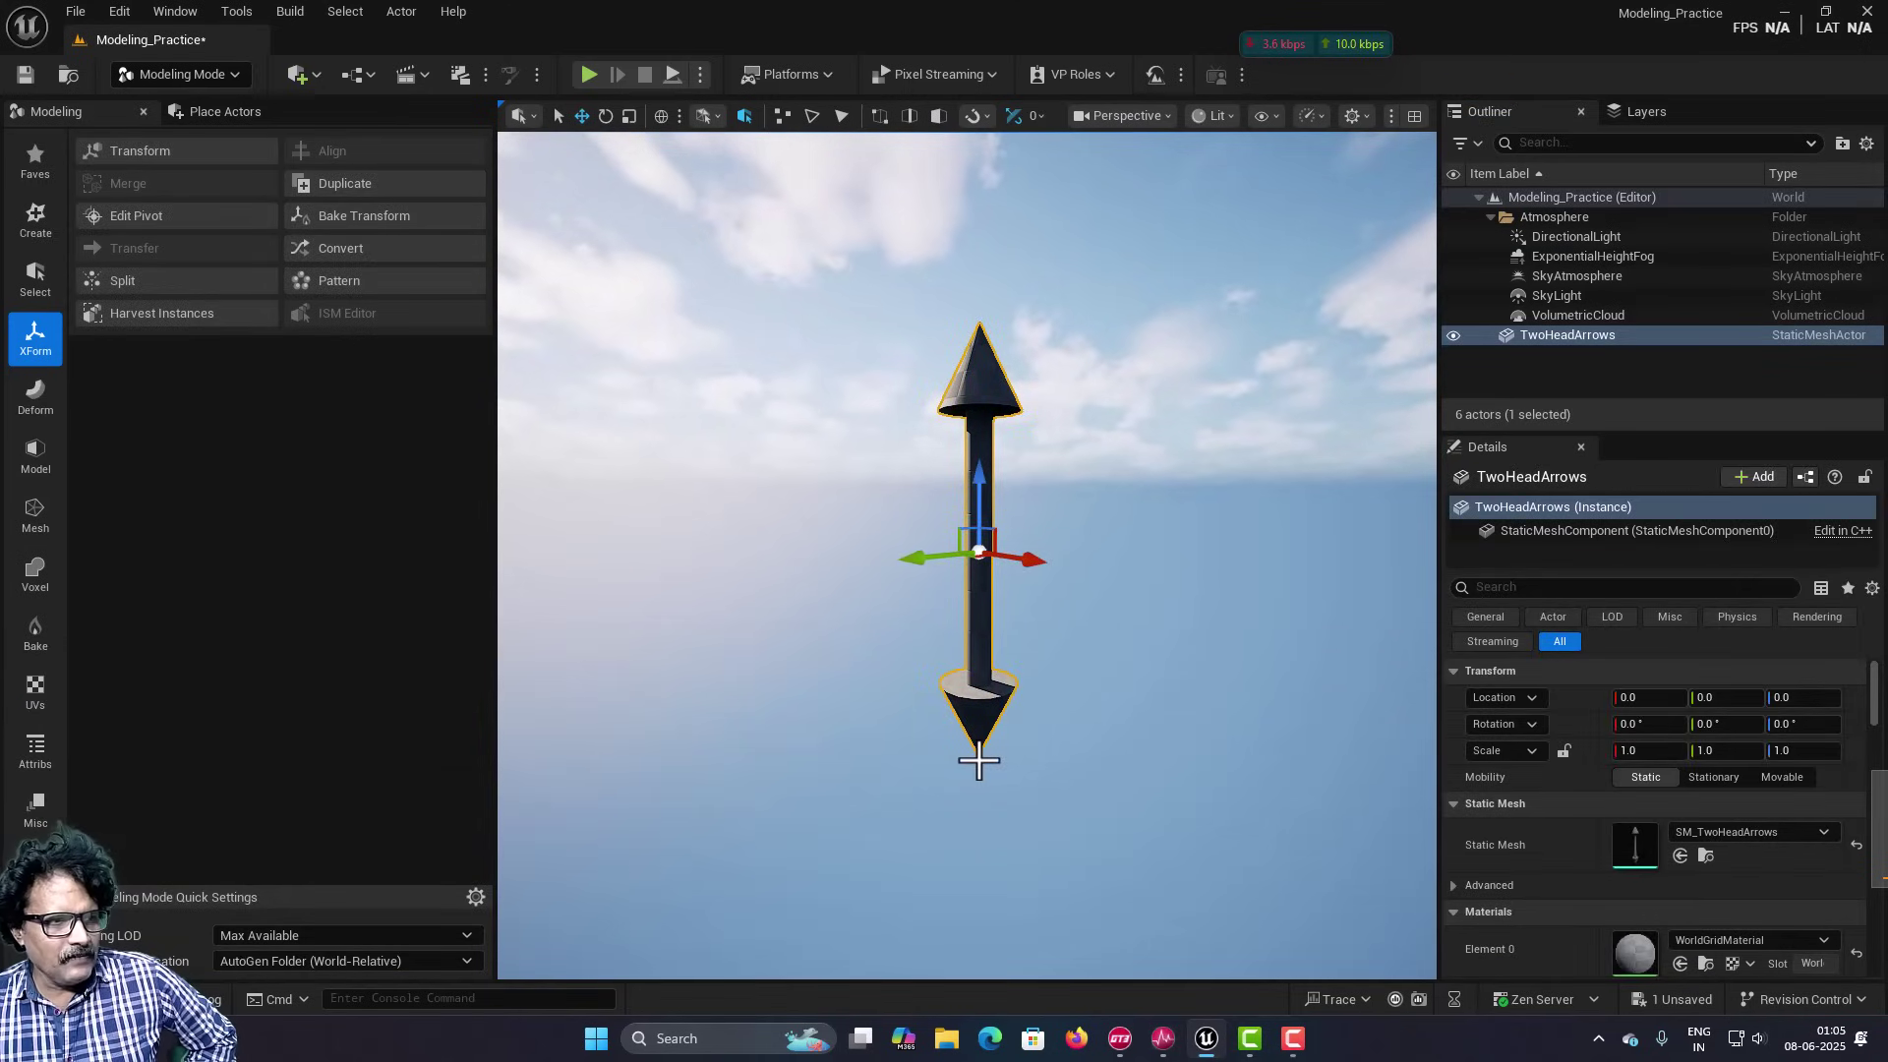
pyautogui.click(1122, 115)
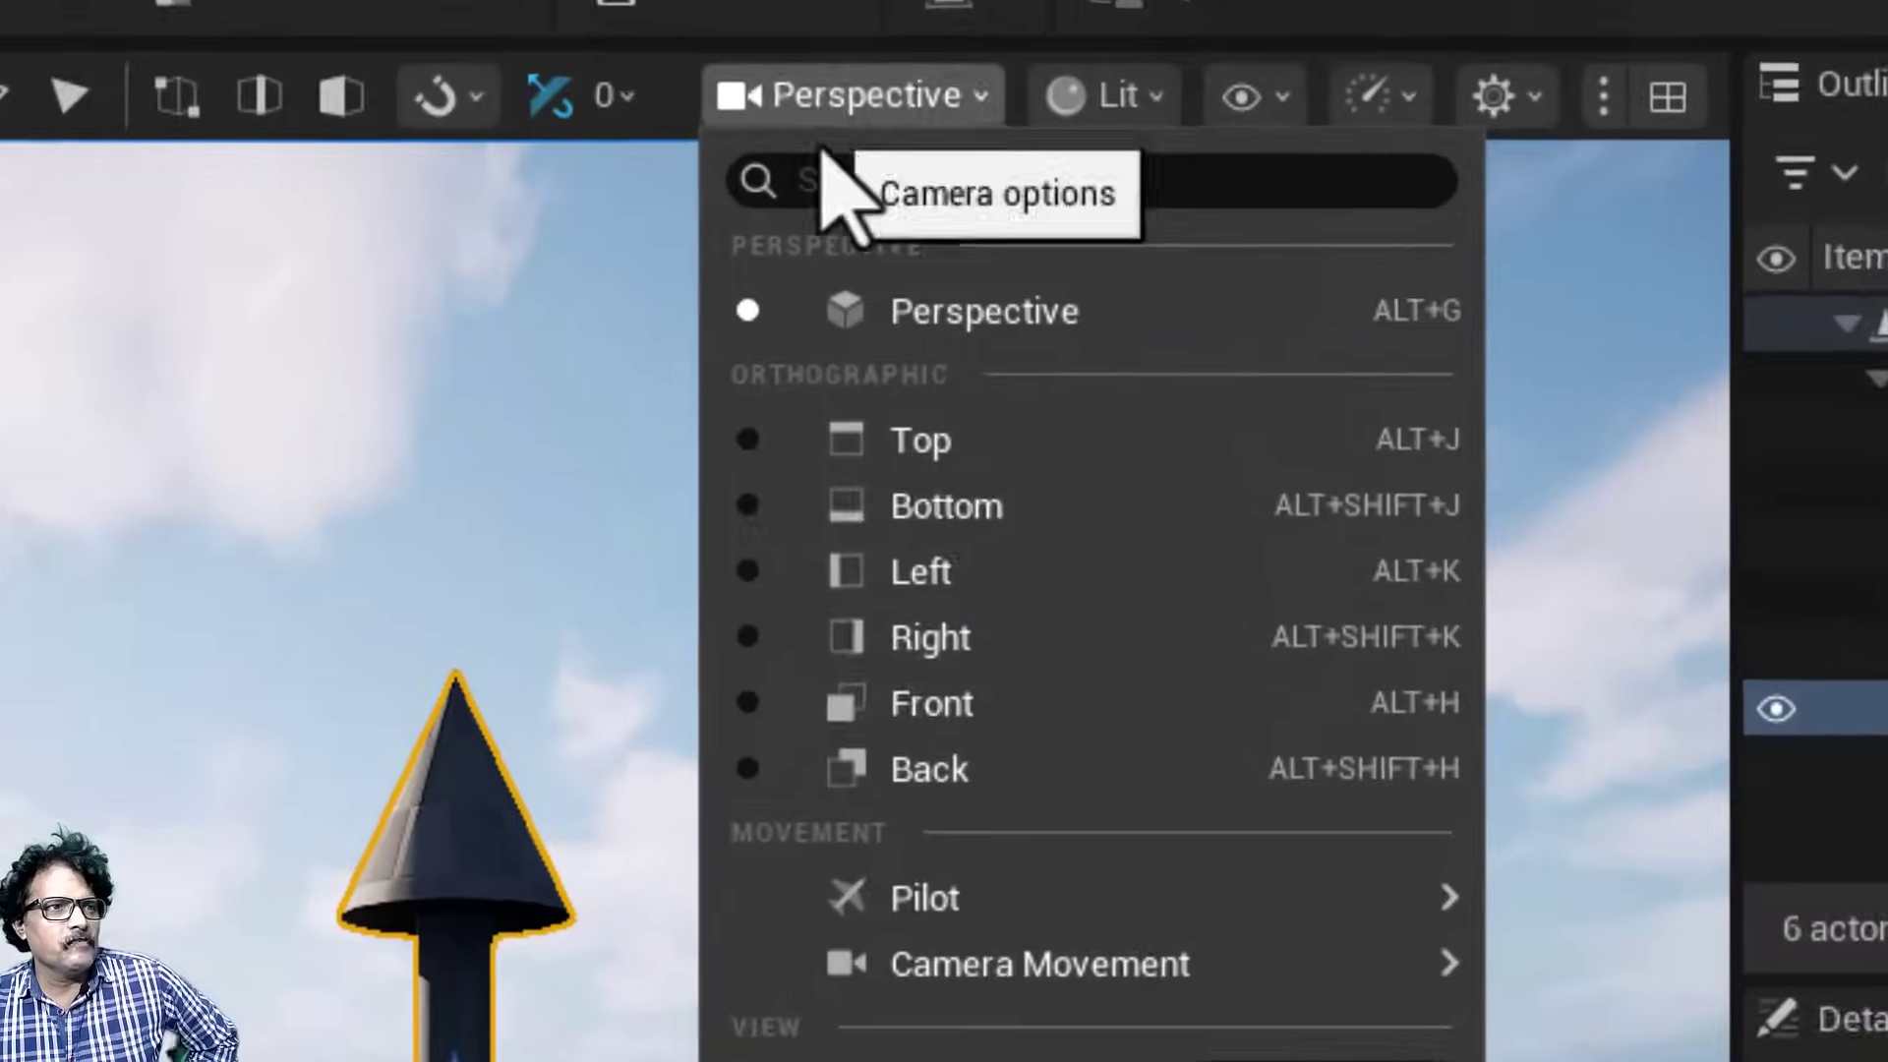
pyautogui.click(1141, 339)
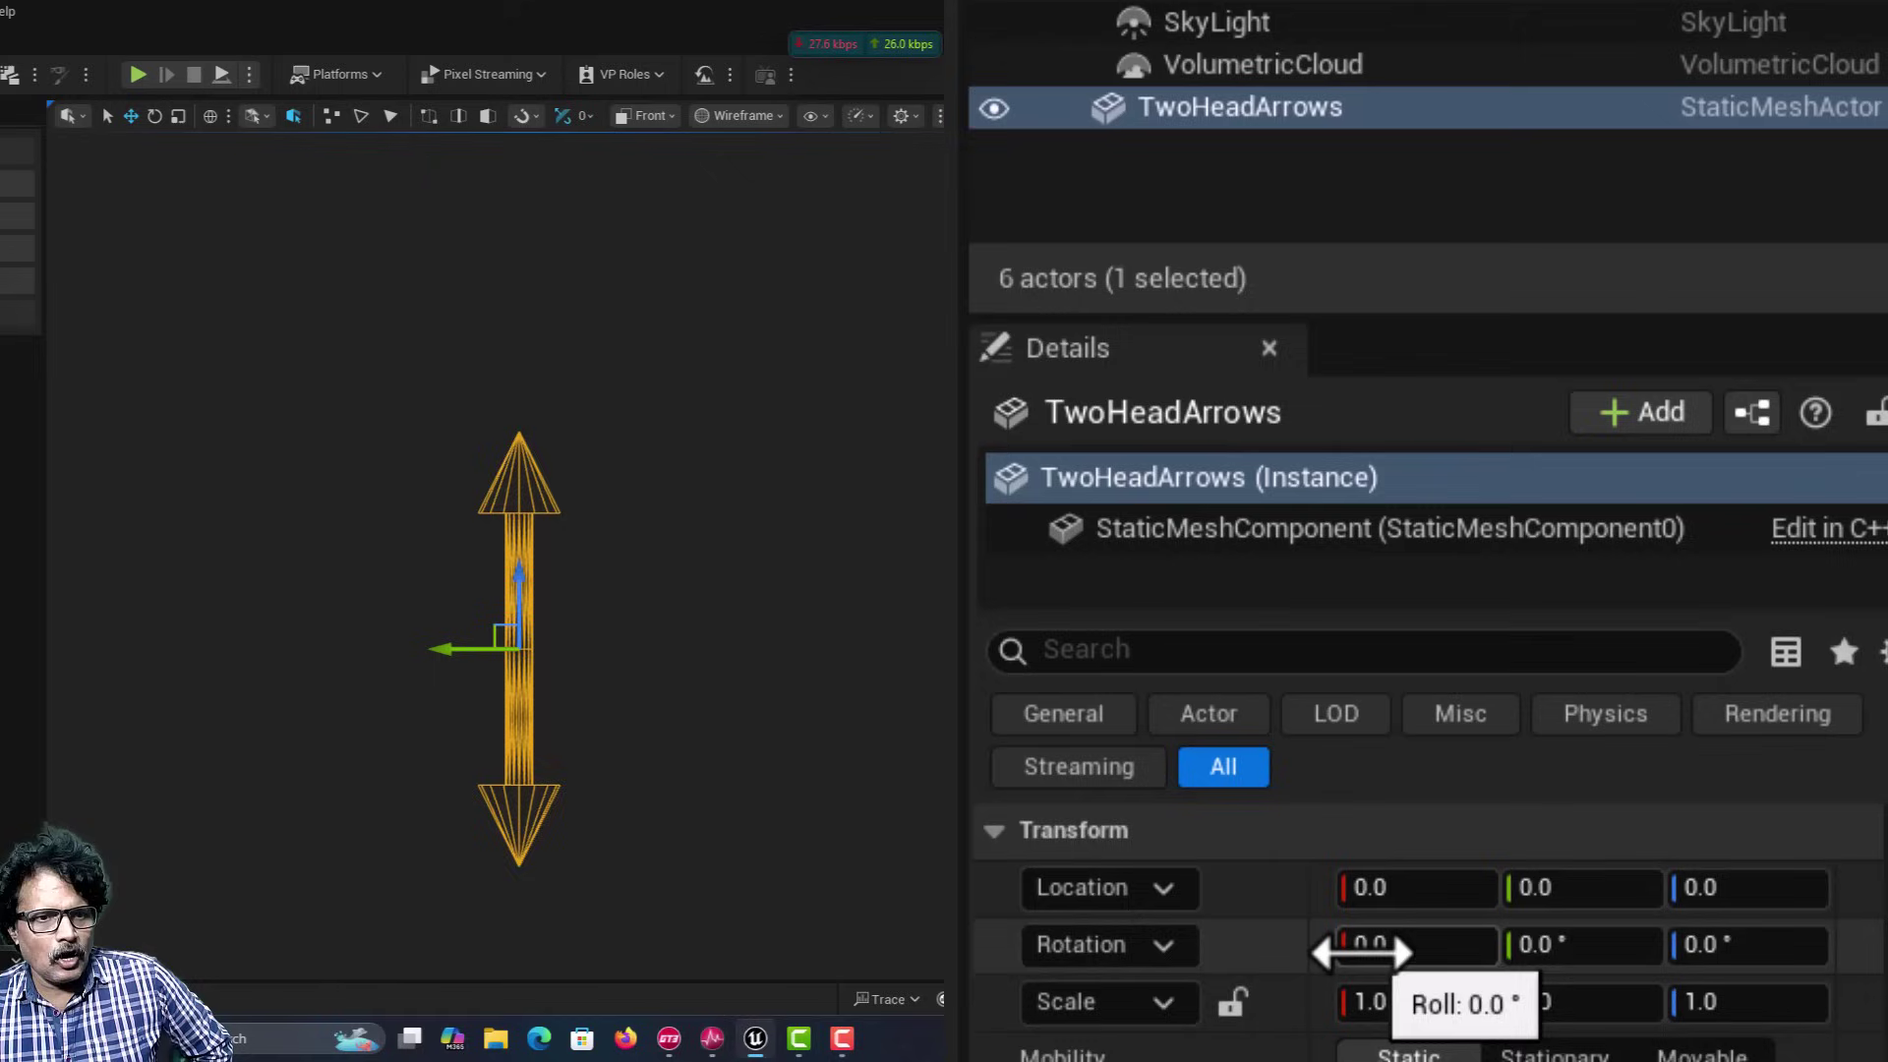
# Try rotating TwoHeadArrows around its center pivot to a roll of 35°, and set the roll back to 0.
pyautogui.moveTo(1372, 952)
pyautogui.mouseDown()
pyautogui.moveTo(1425, 952)
pyautogui.moveTo(1275, 952)
pyautogui.moveTo(1401, 952)
pyautogui.mouseUp()
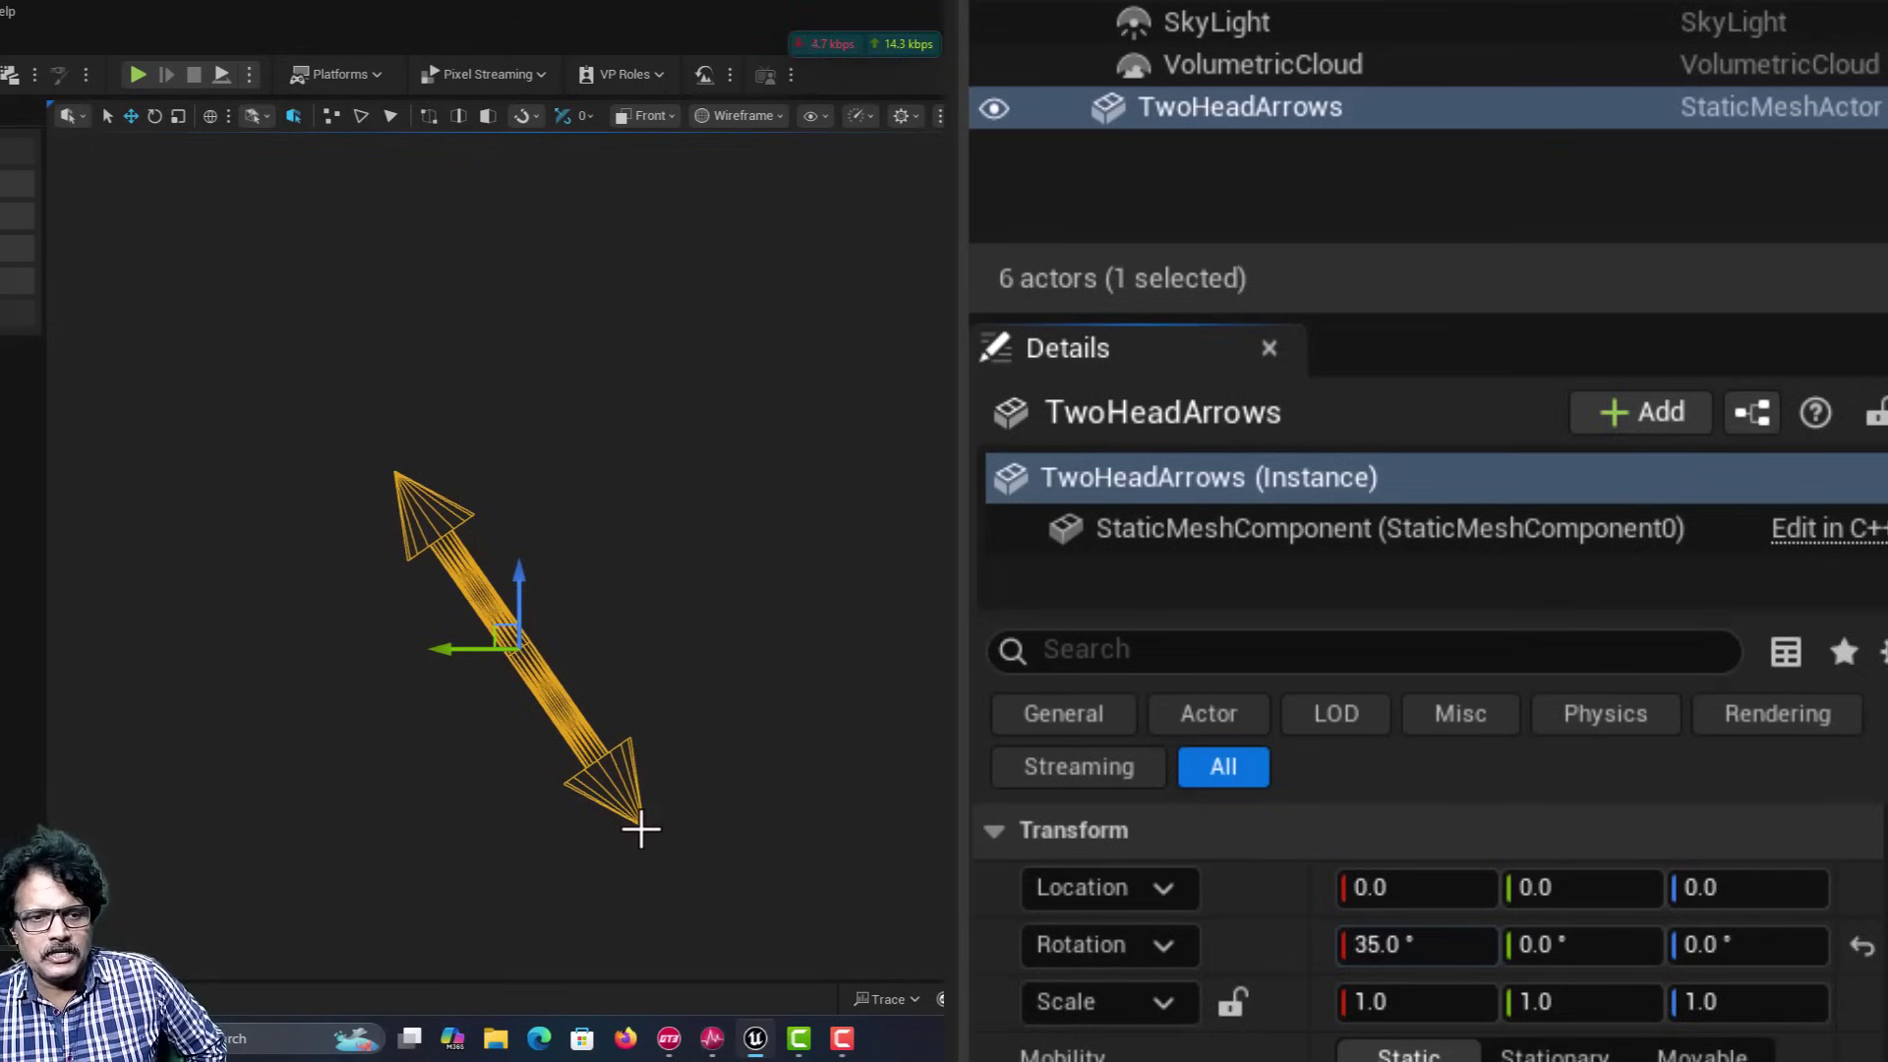
pyautogui.click(1399, 945)
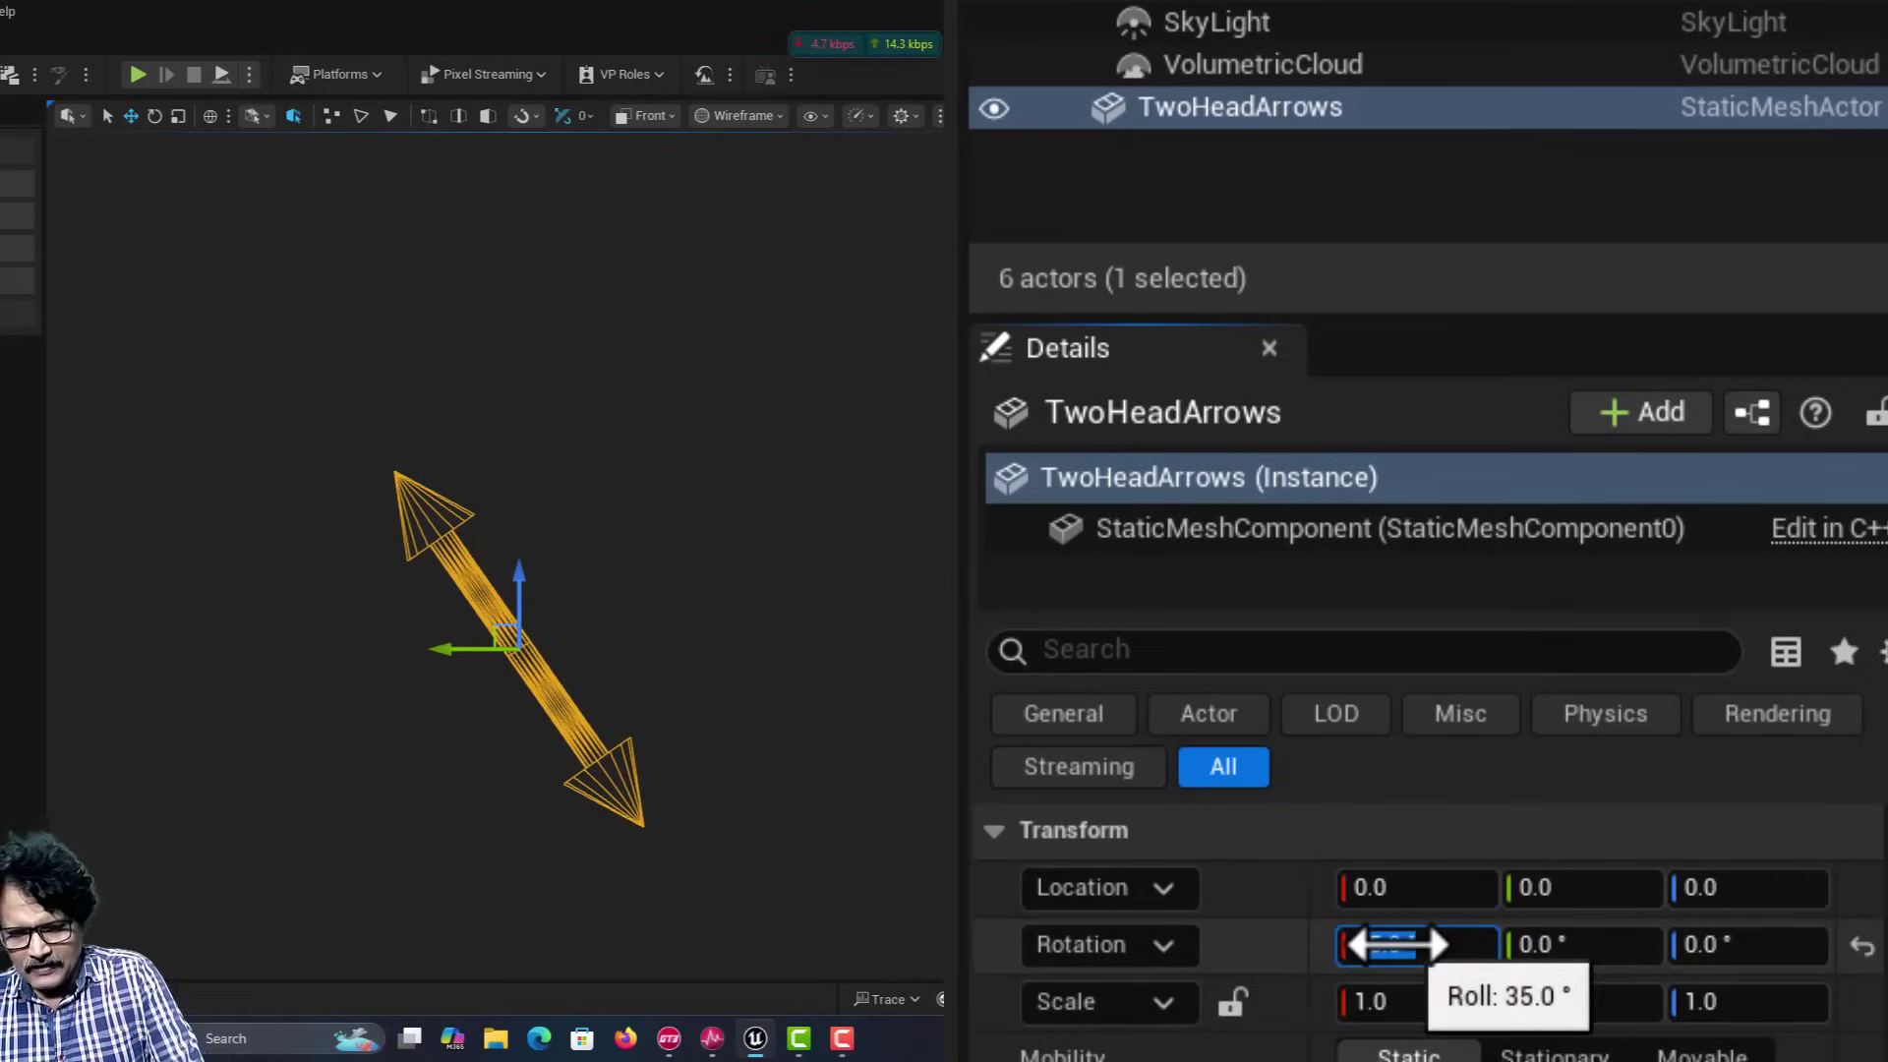
pyautogui.write('0')
pyautogui.press('Return')
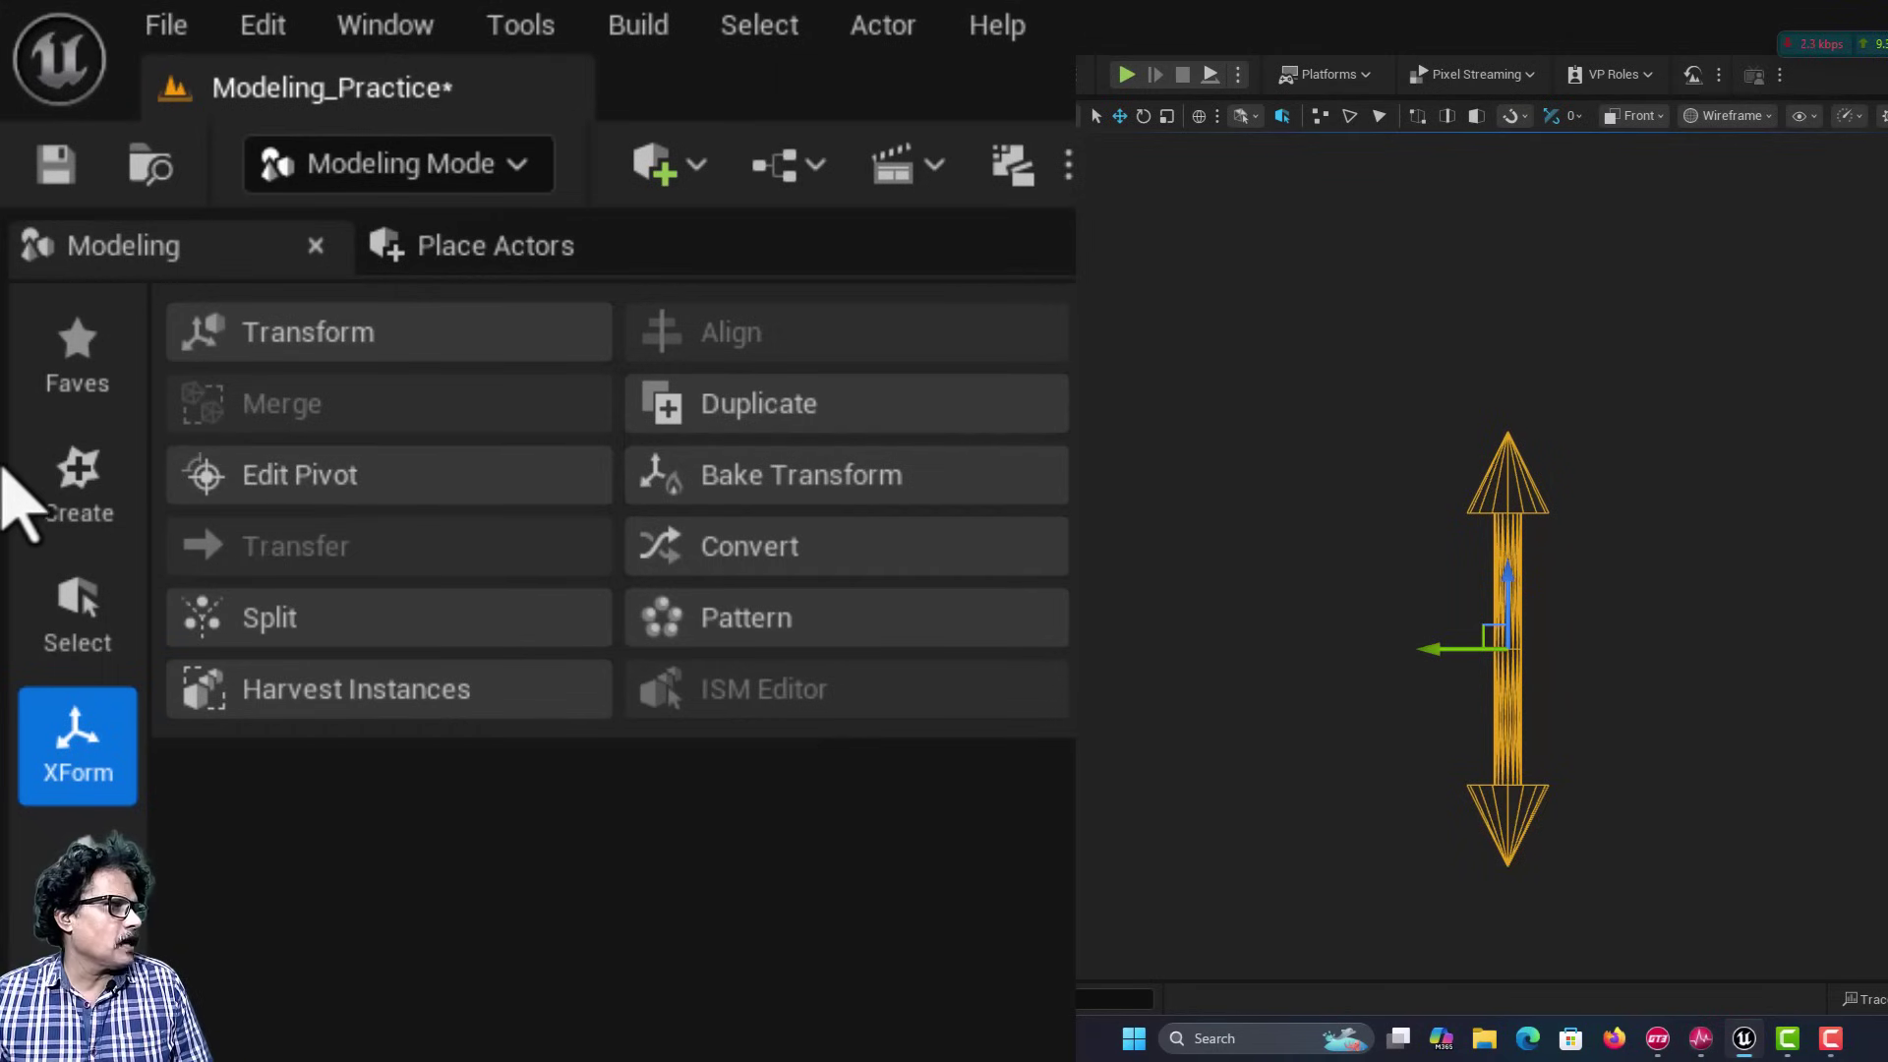
# Examine the Pivot Location options of the Create Arrow tool, keep Base and cancel the tool.
pyautogui.click(33, 498)
pyautogui.click(332, 561)
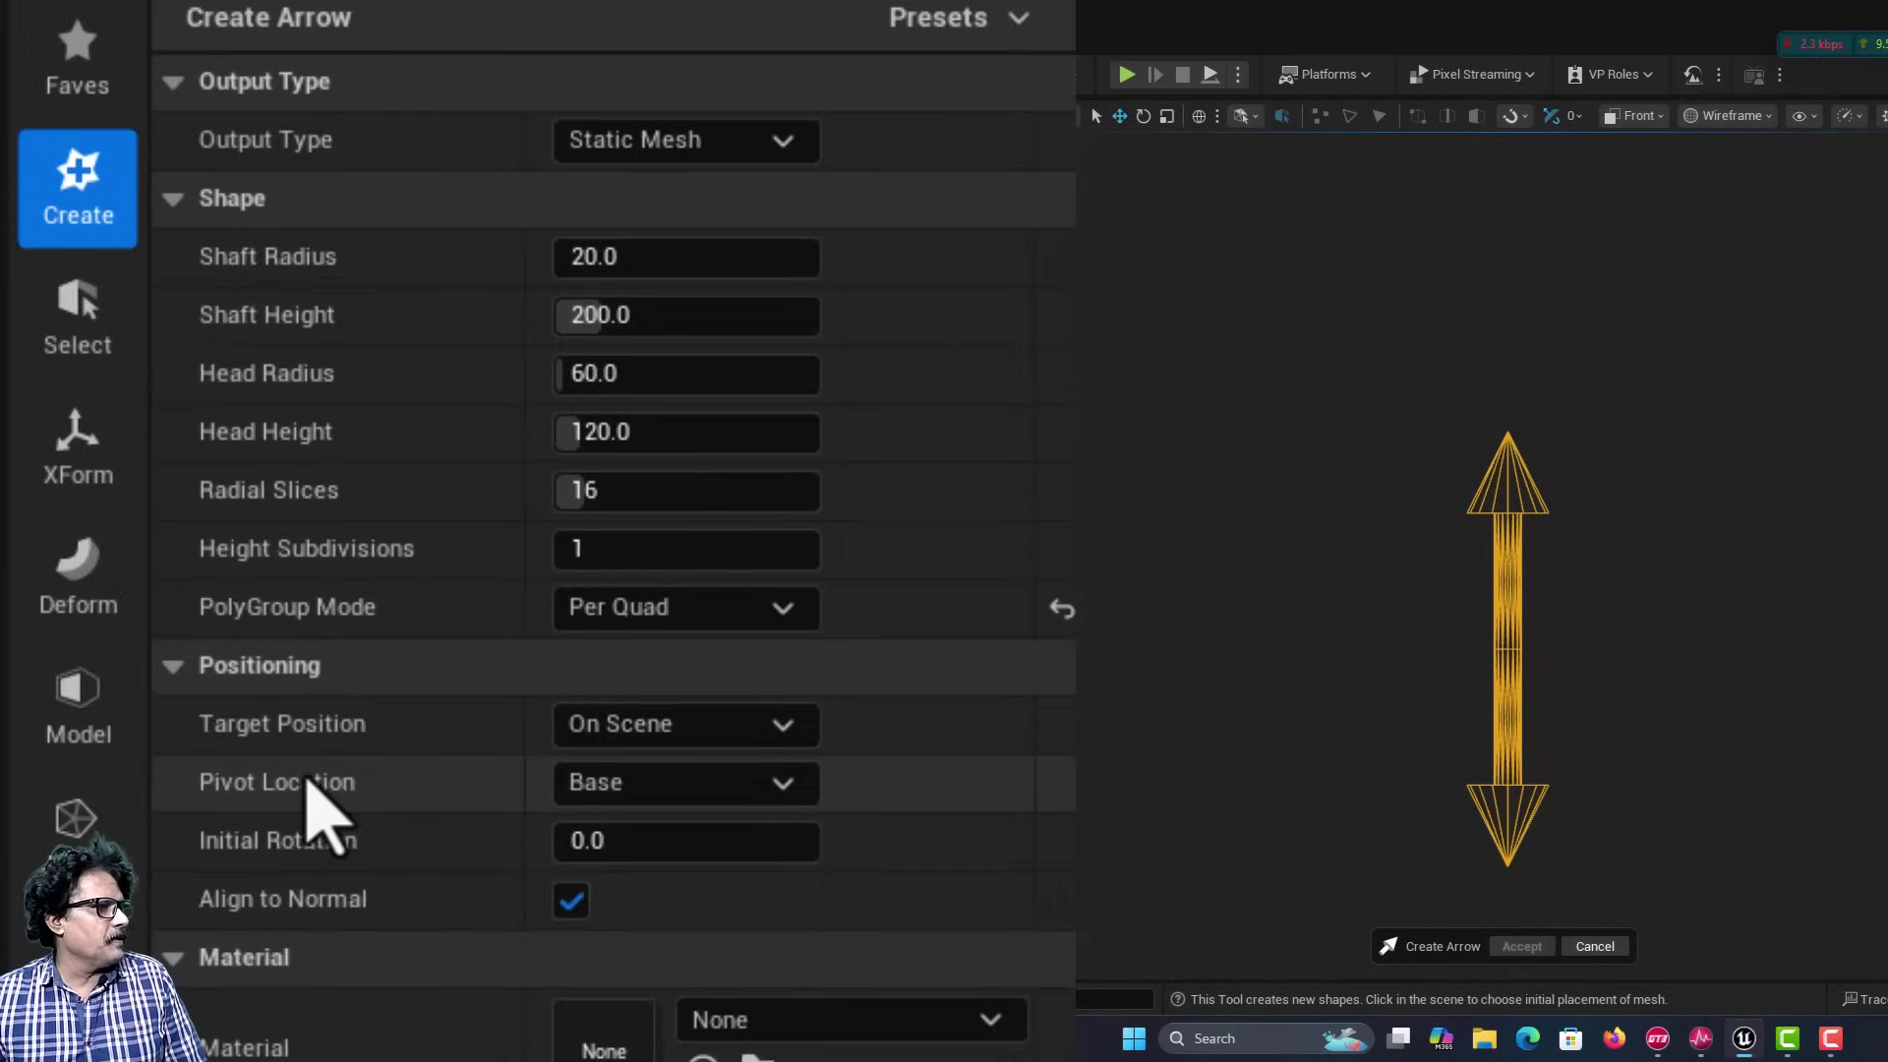
pyautogui.click(722, 793)
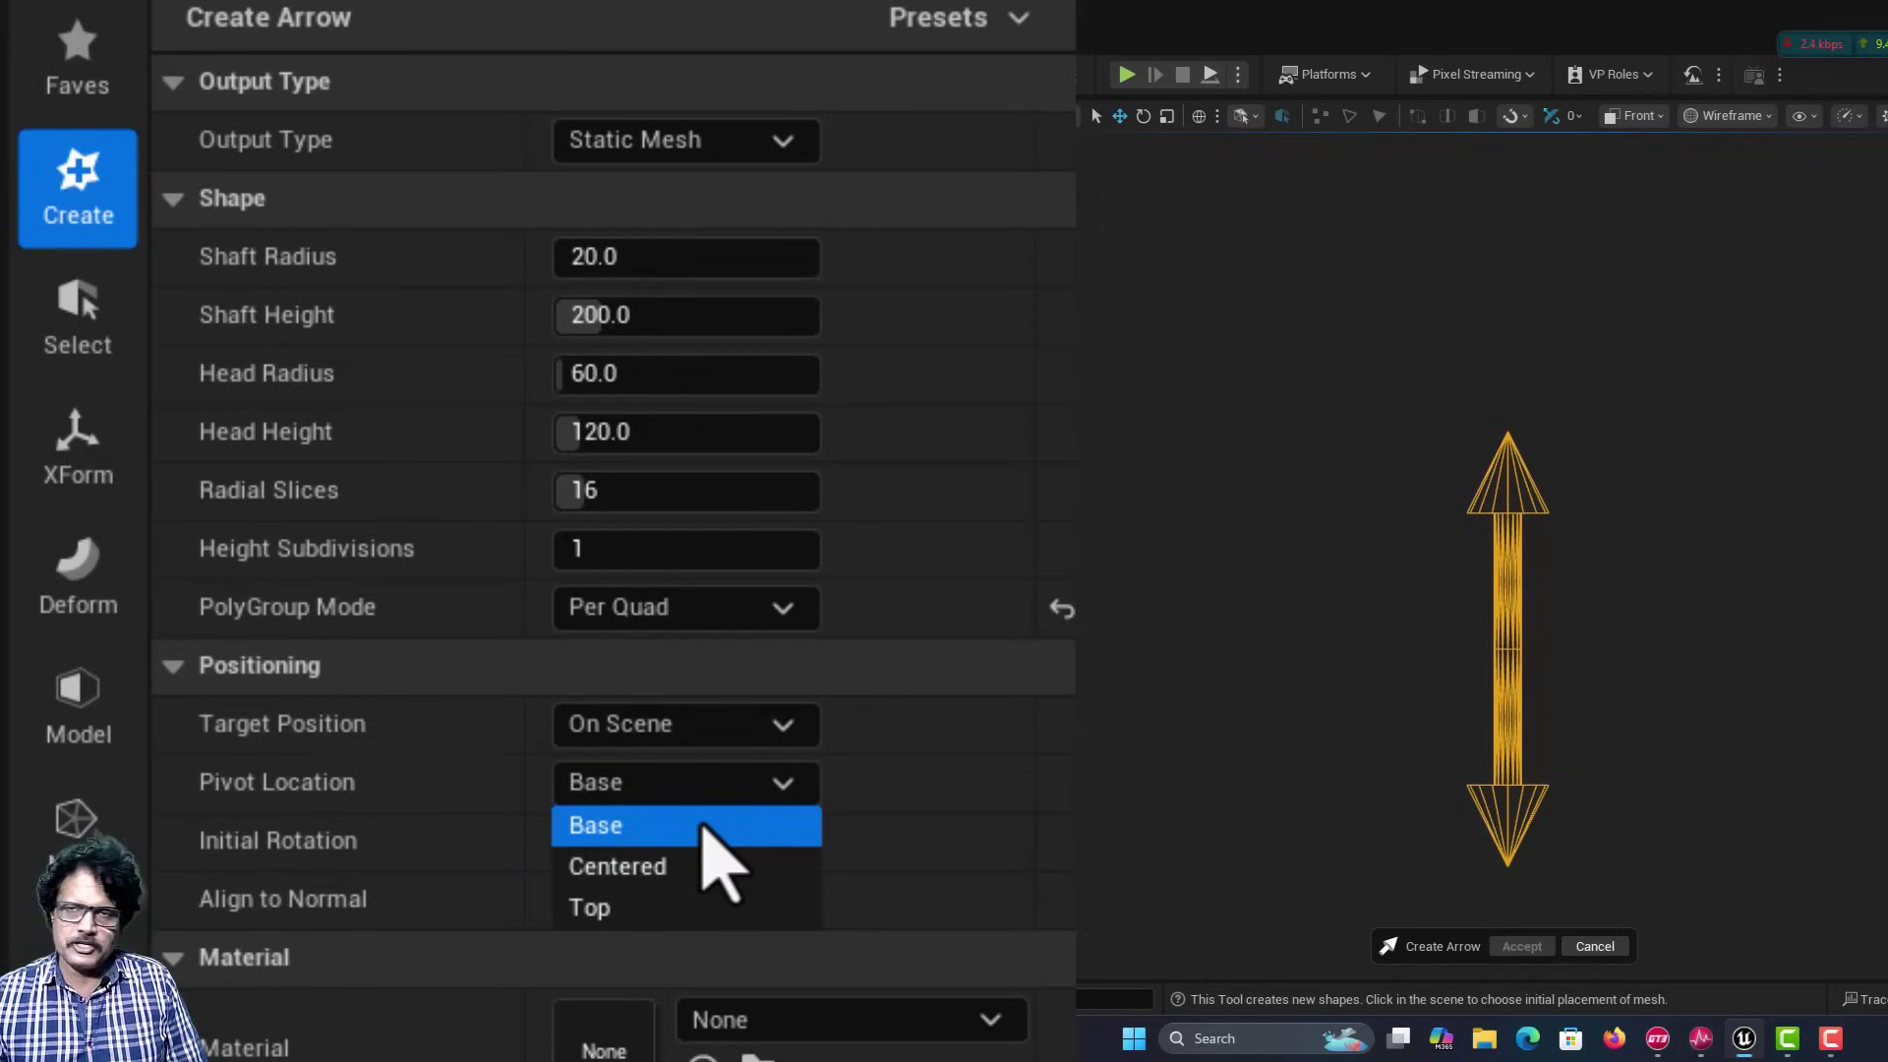
pyautogui.click(702, 826)
pyautogui.click(1608, 944)
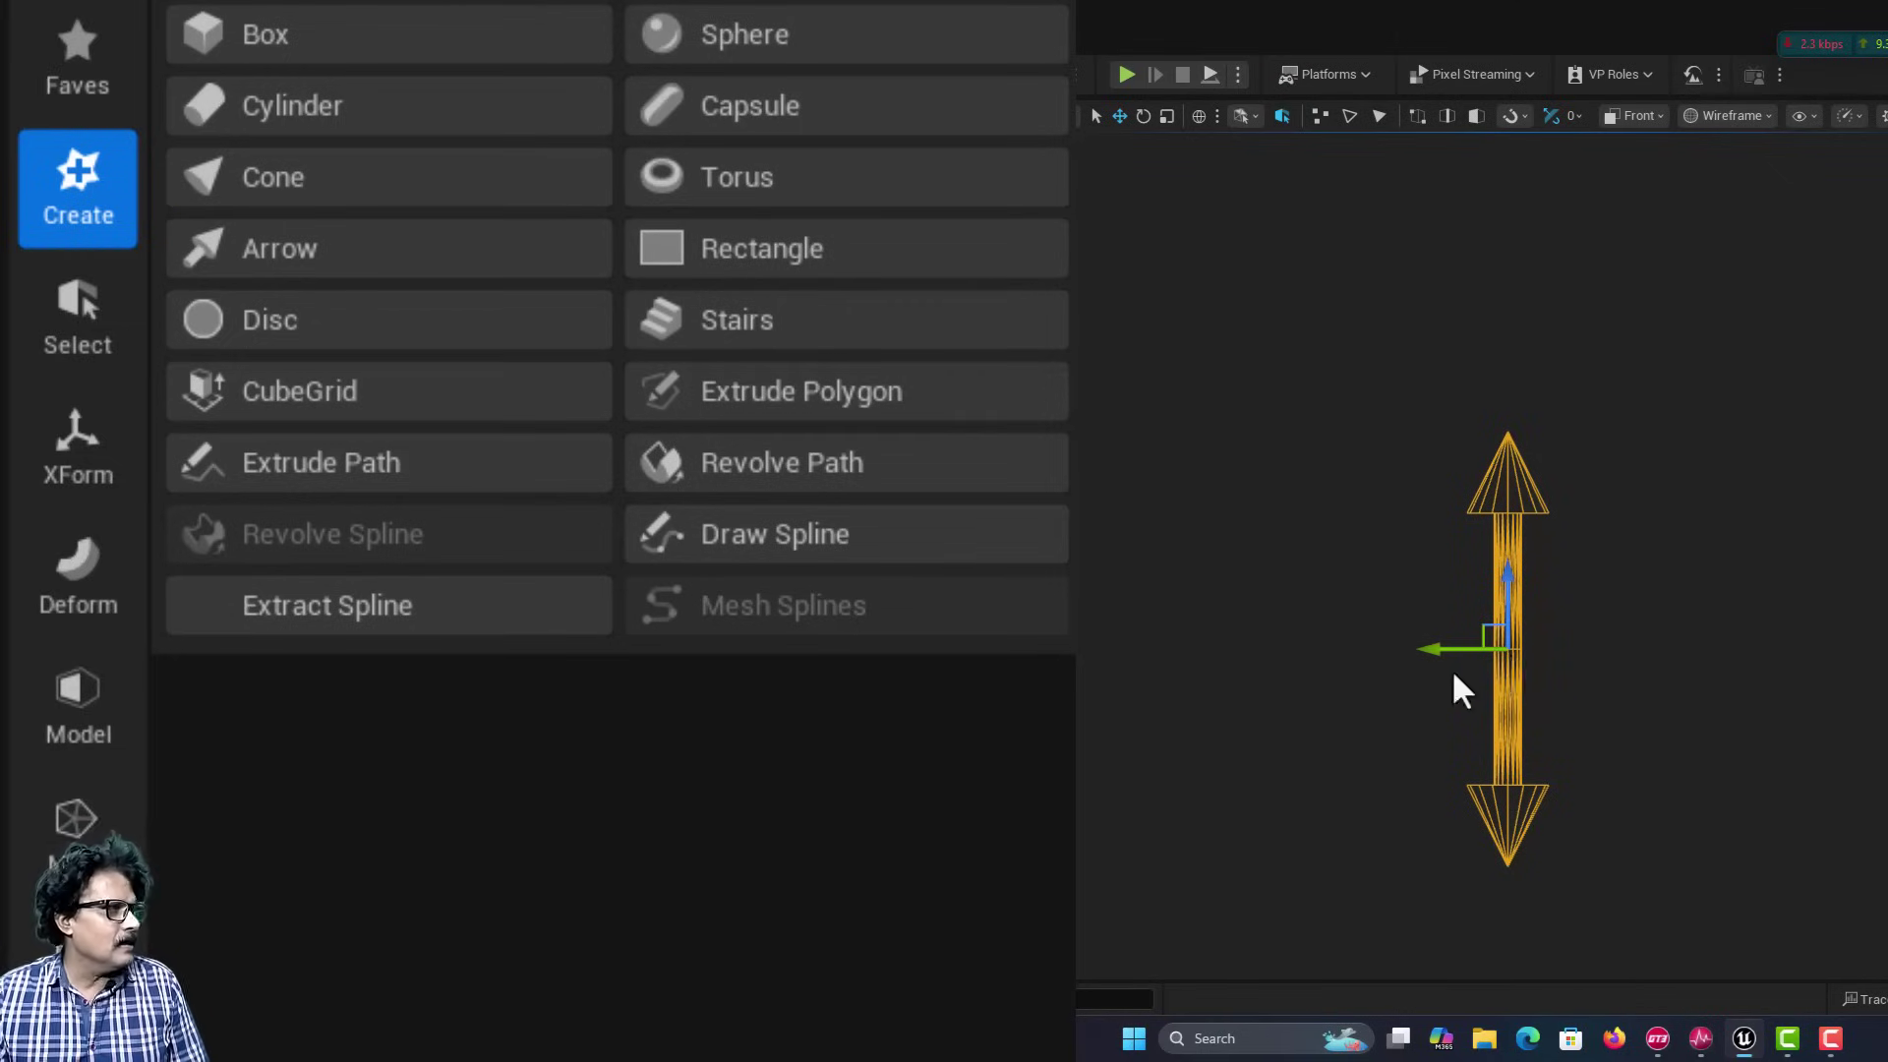
# Start Edit Pivot on TwoHeadArrows and place its pivot at the Bottom box position.
pyautogui.click(78, 442)
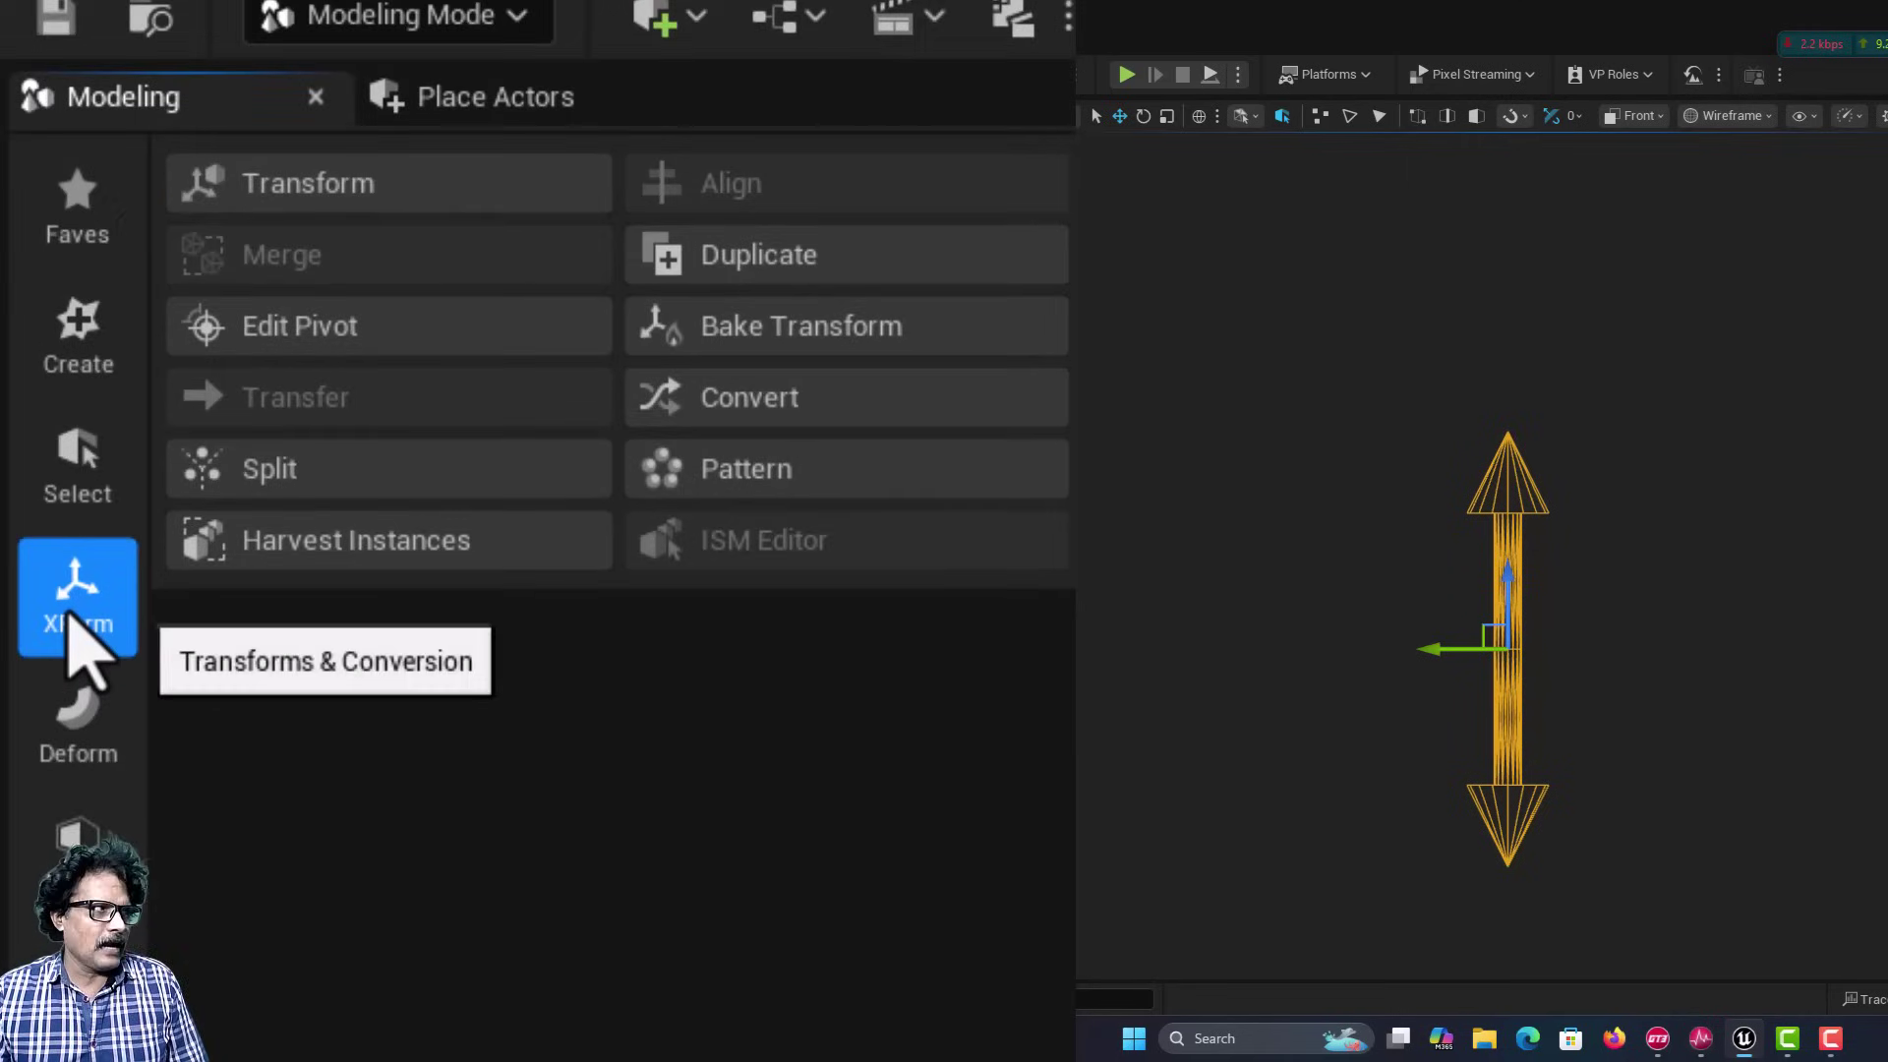
pyautogui.click(374, 339)
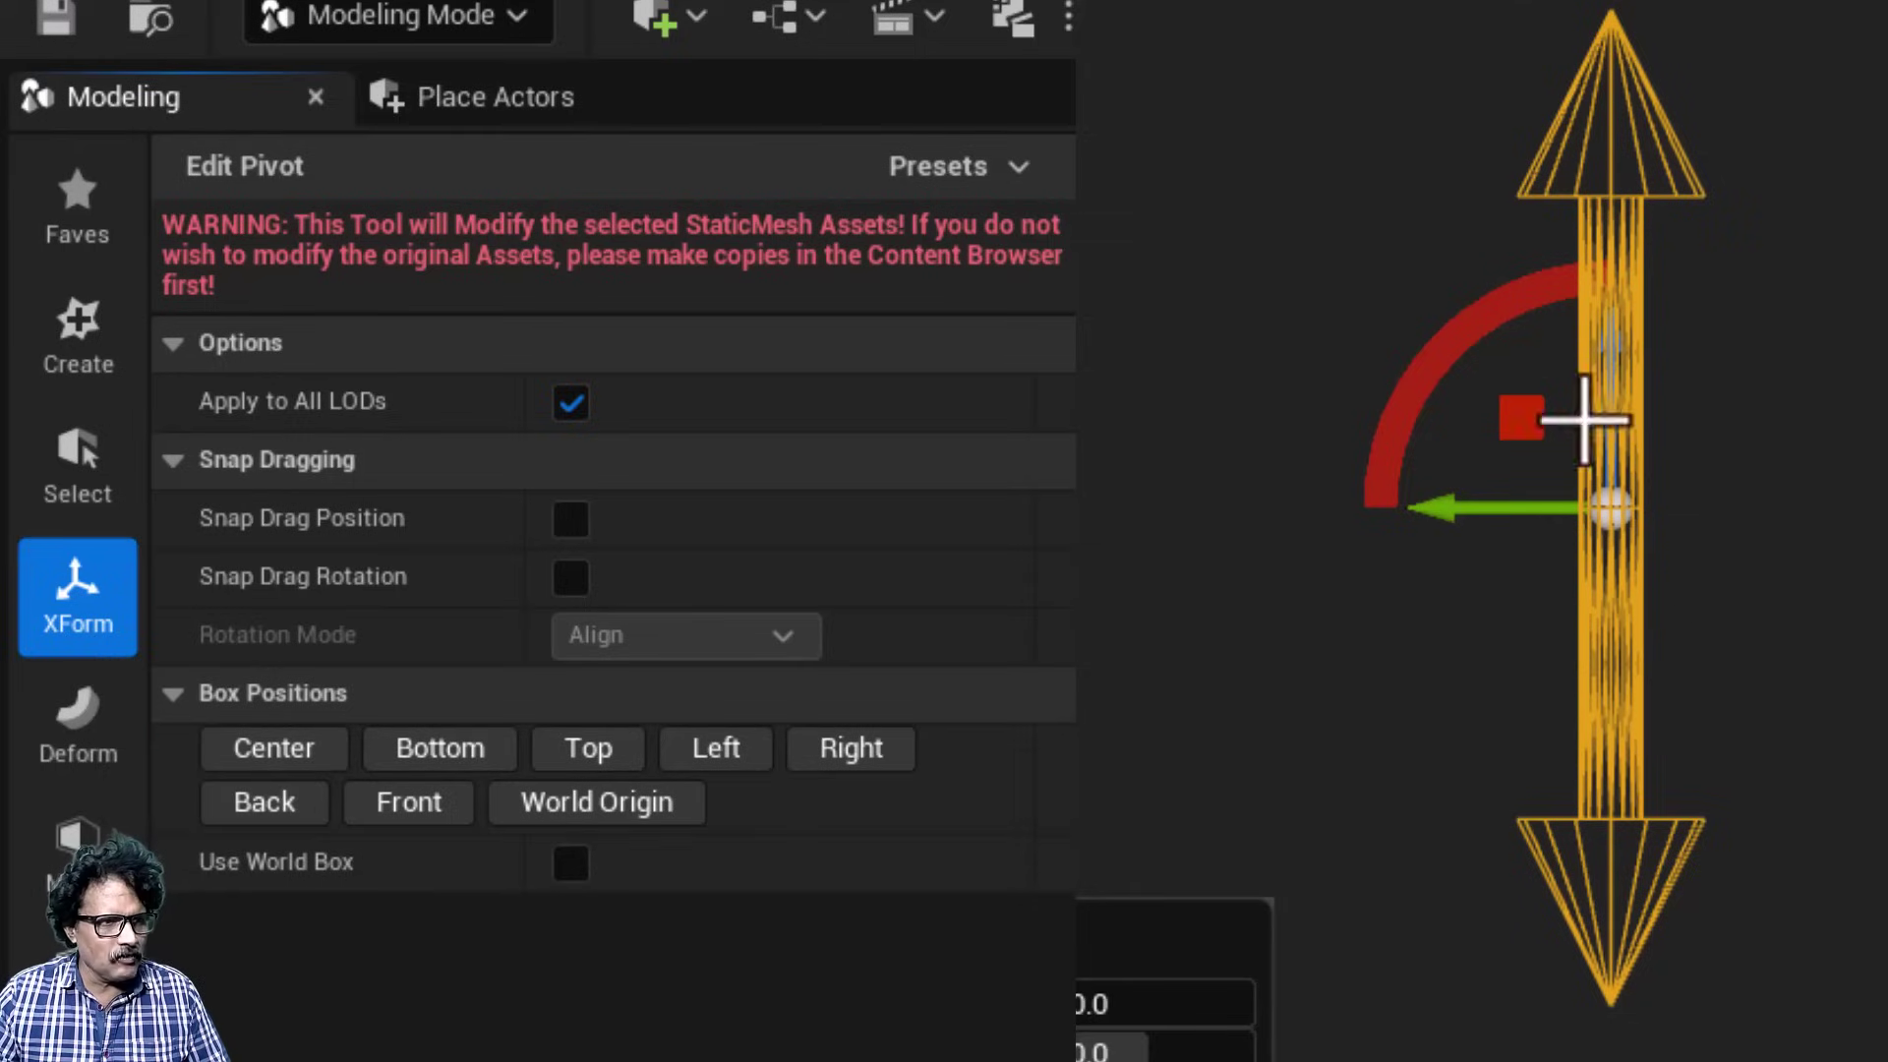
pyautogui.click(442, 762)
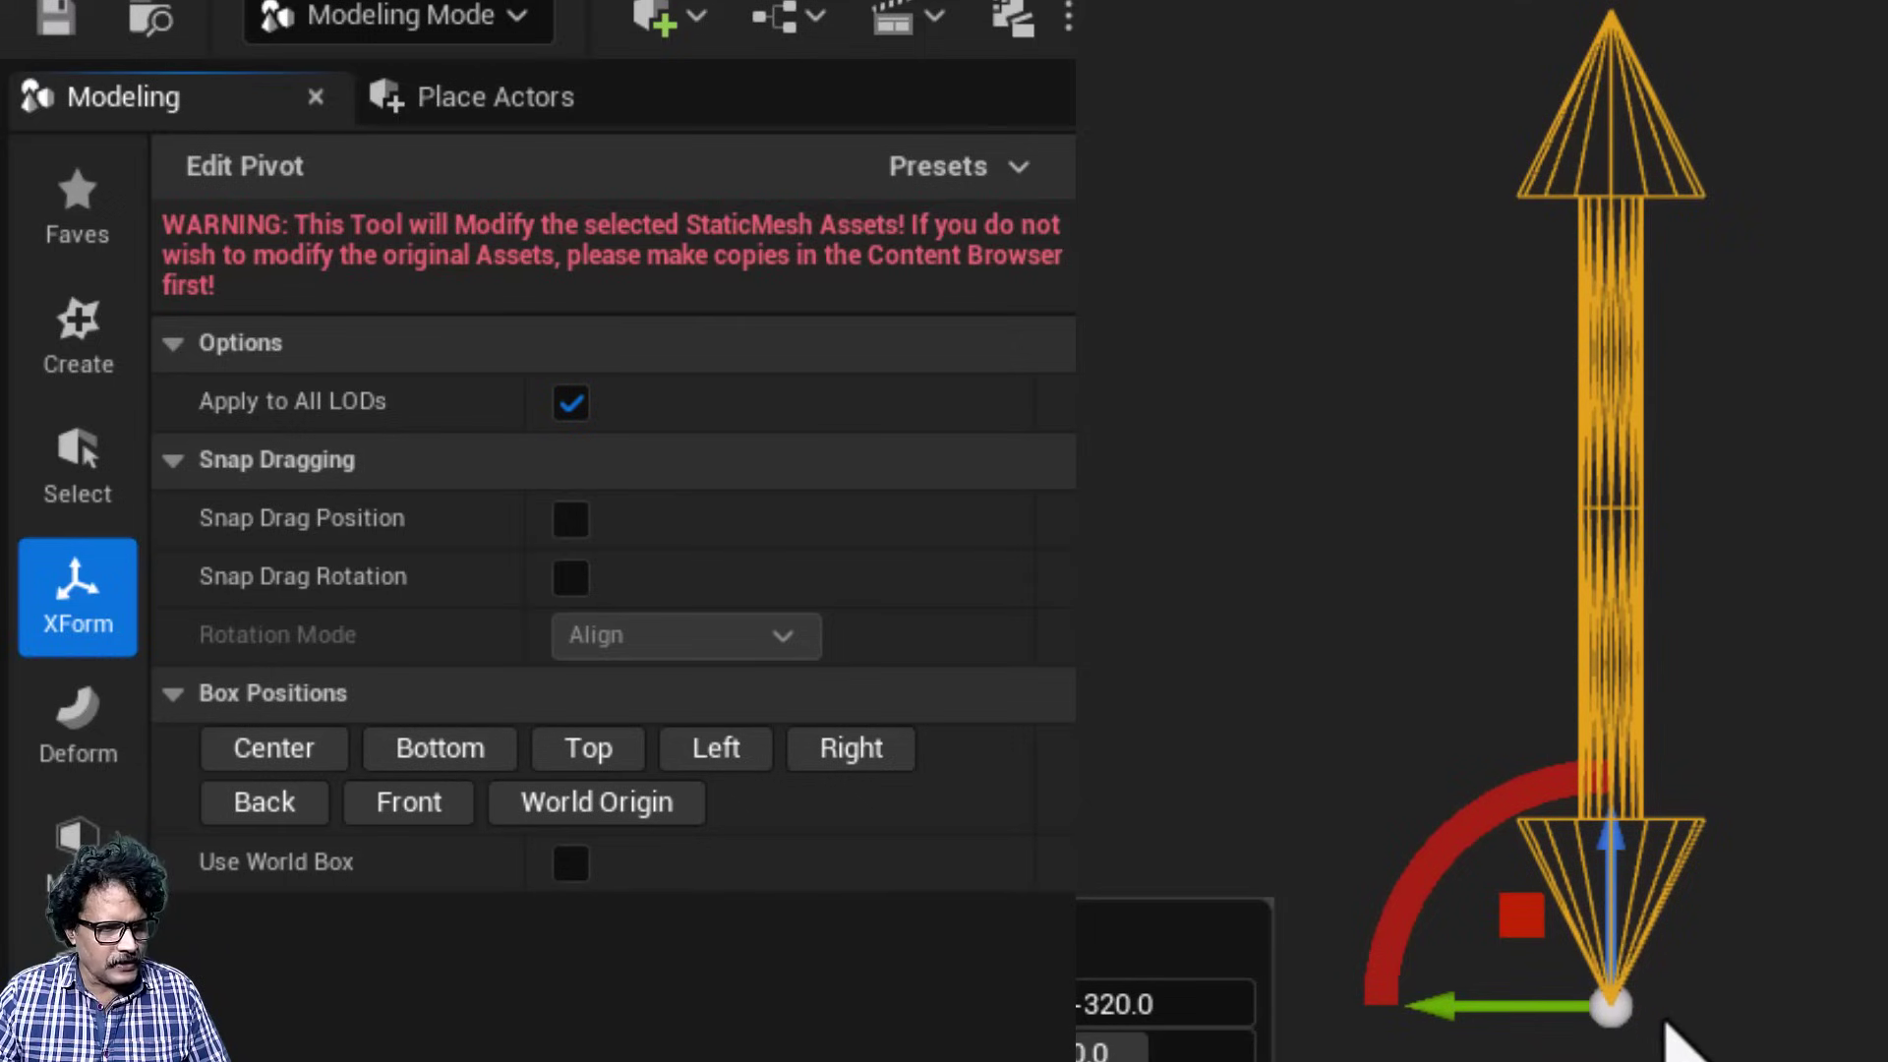
# Try the Top, Left, Right, Back, Front and World Origin positions for the arrow's pivot.
pyautogui.click(580, 762)
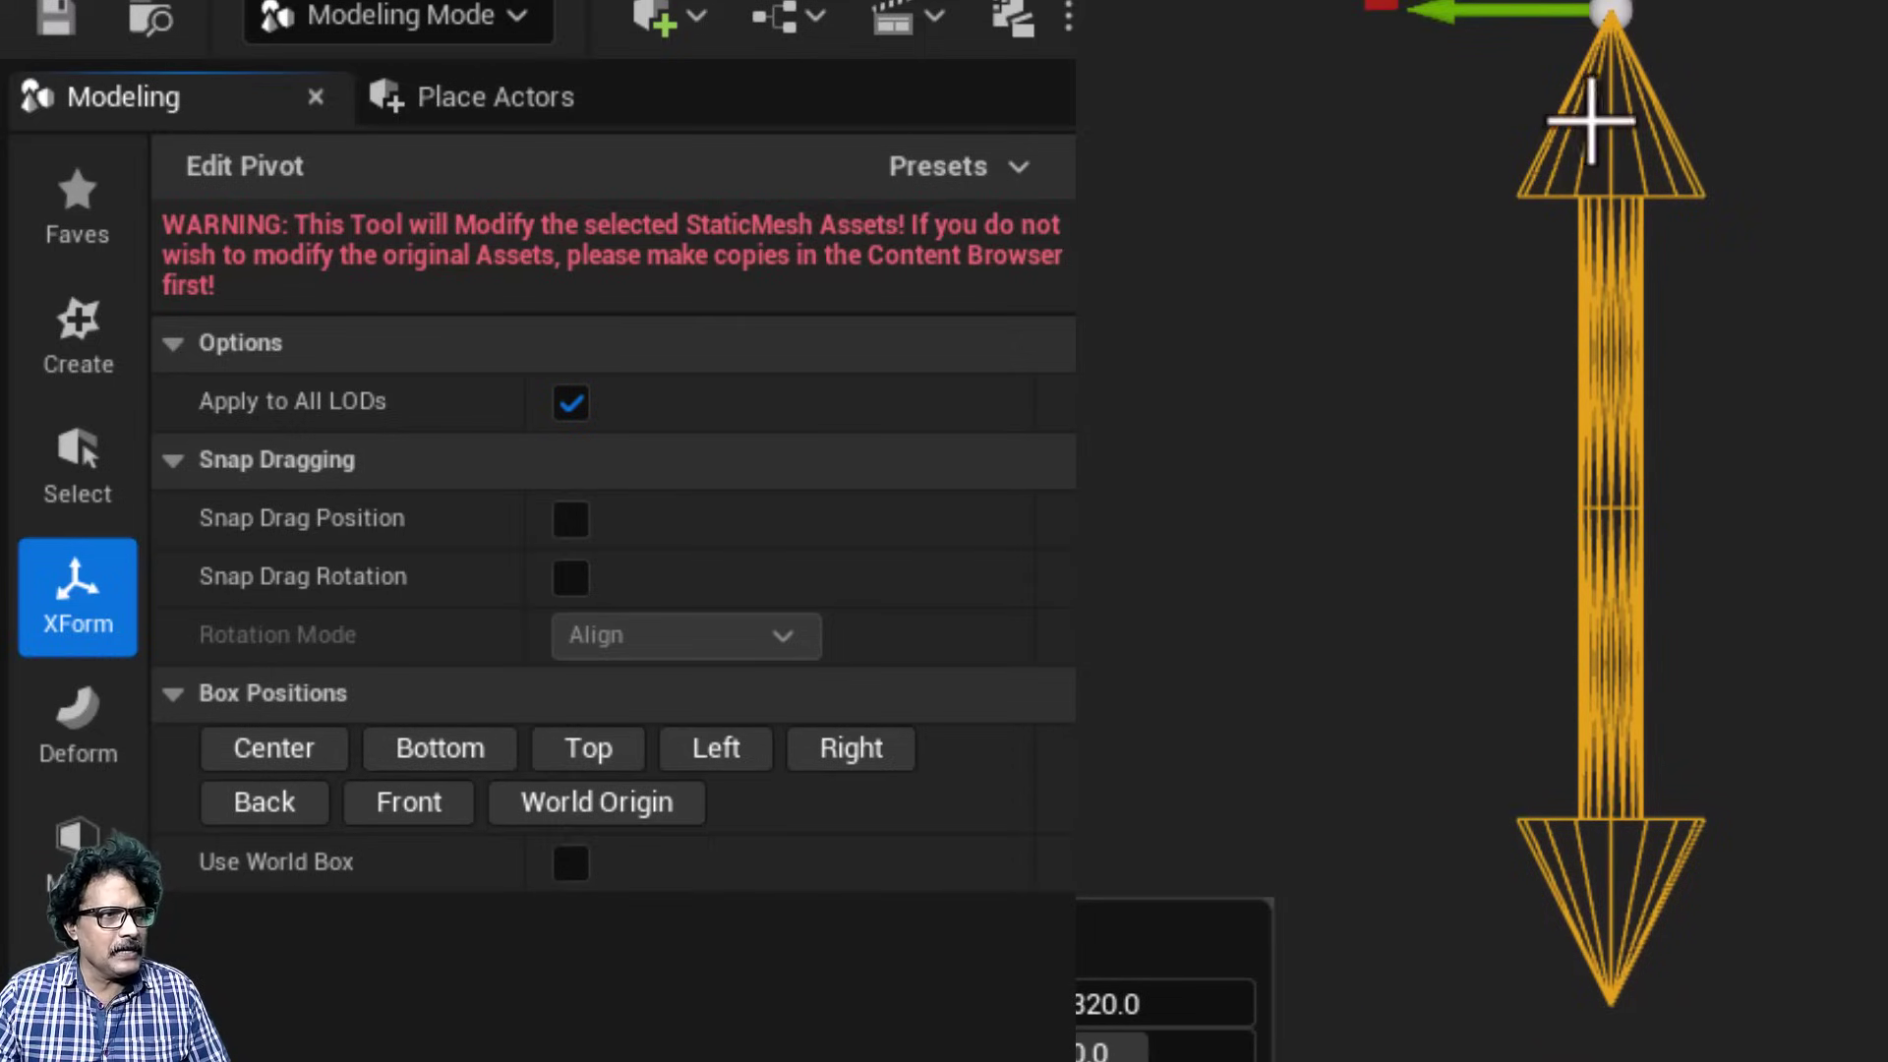
pyautogui.click(726, 753)
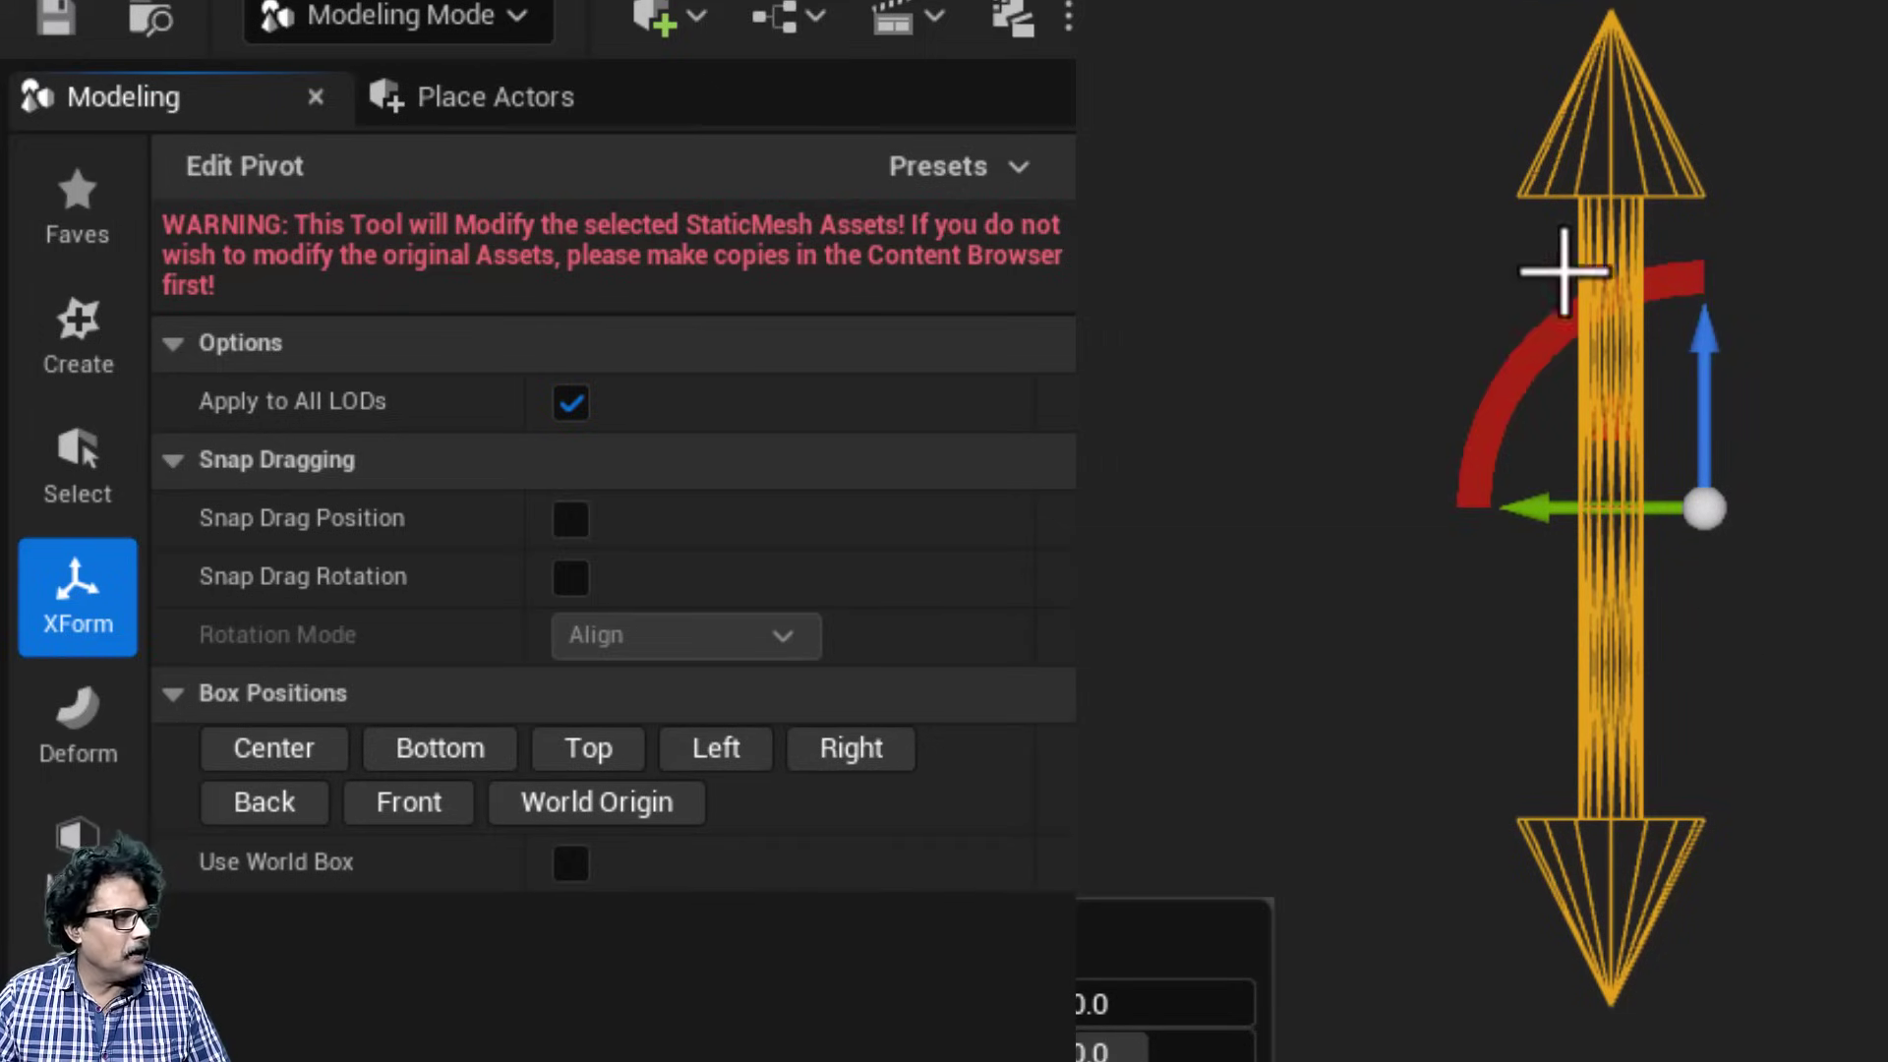
pyautogui.click(852, 753)
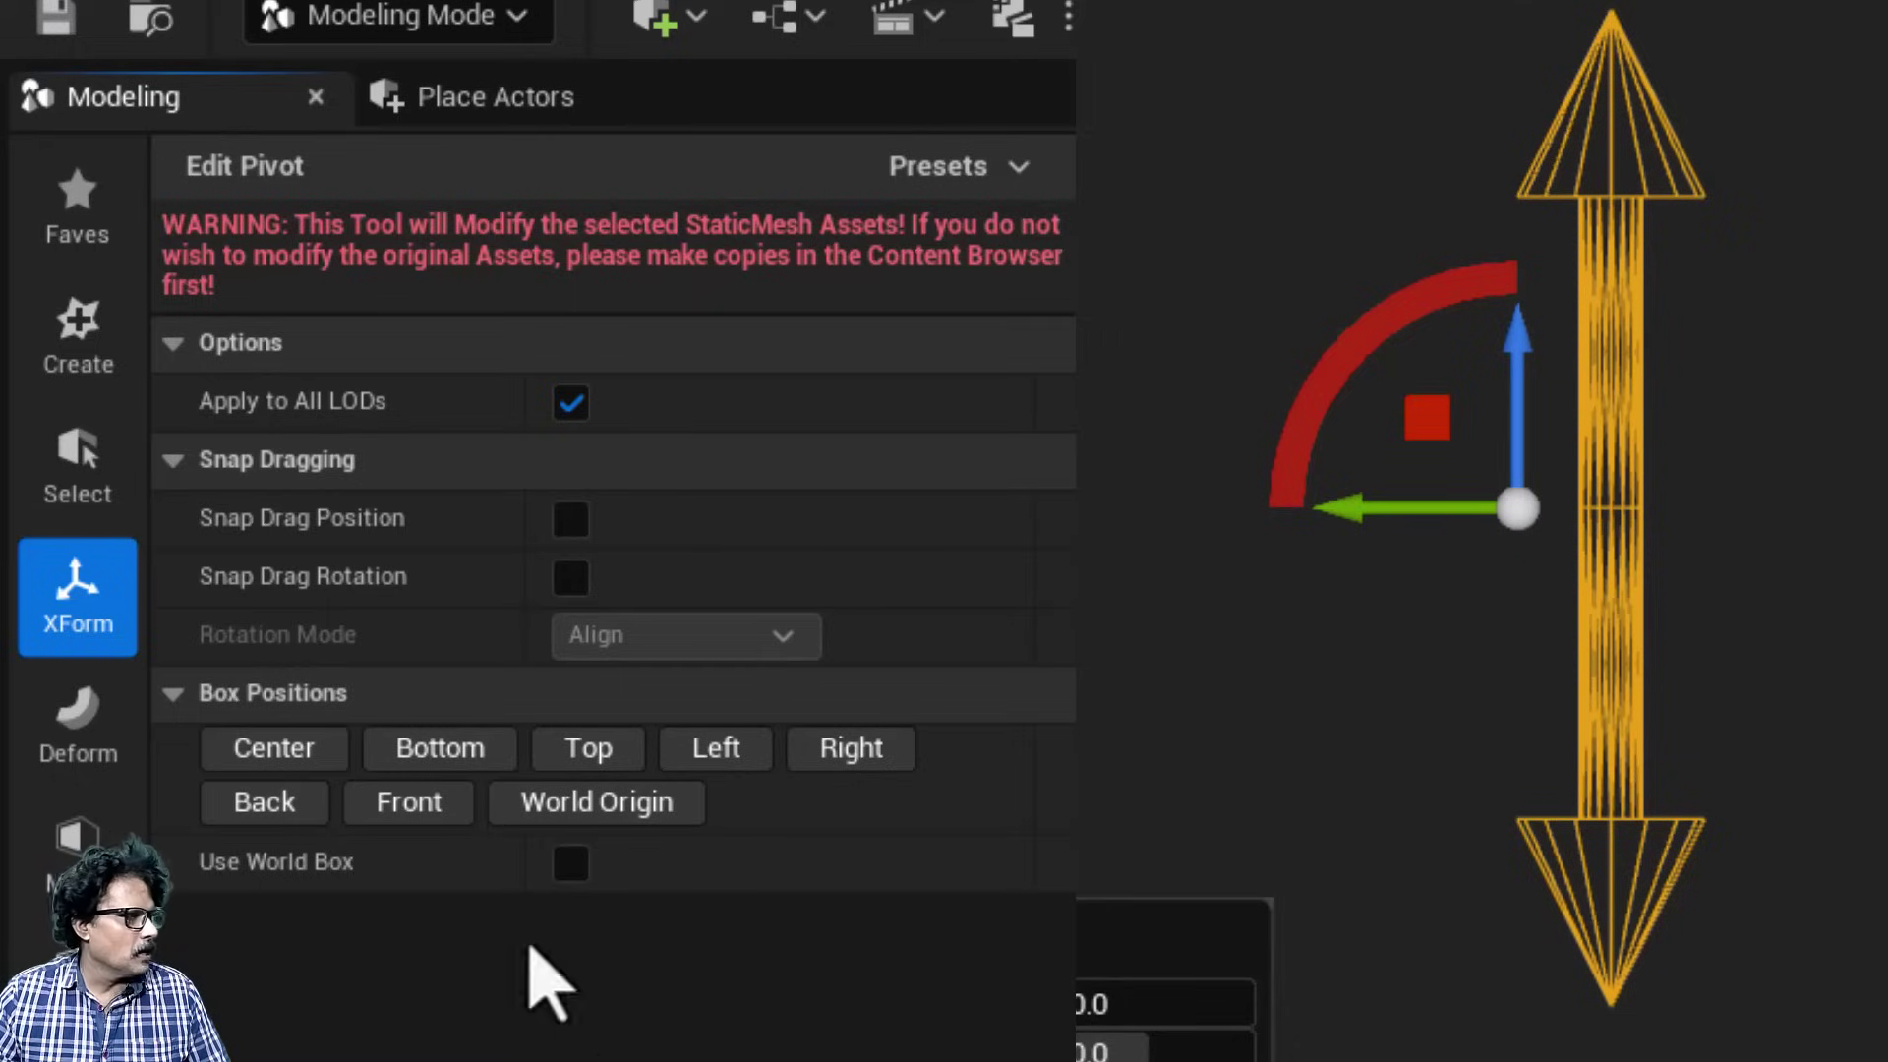
pyautogui.click(271, 799)
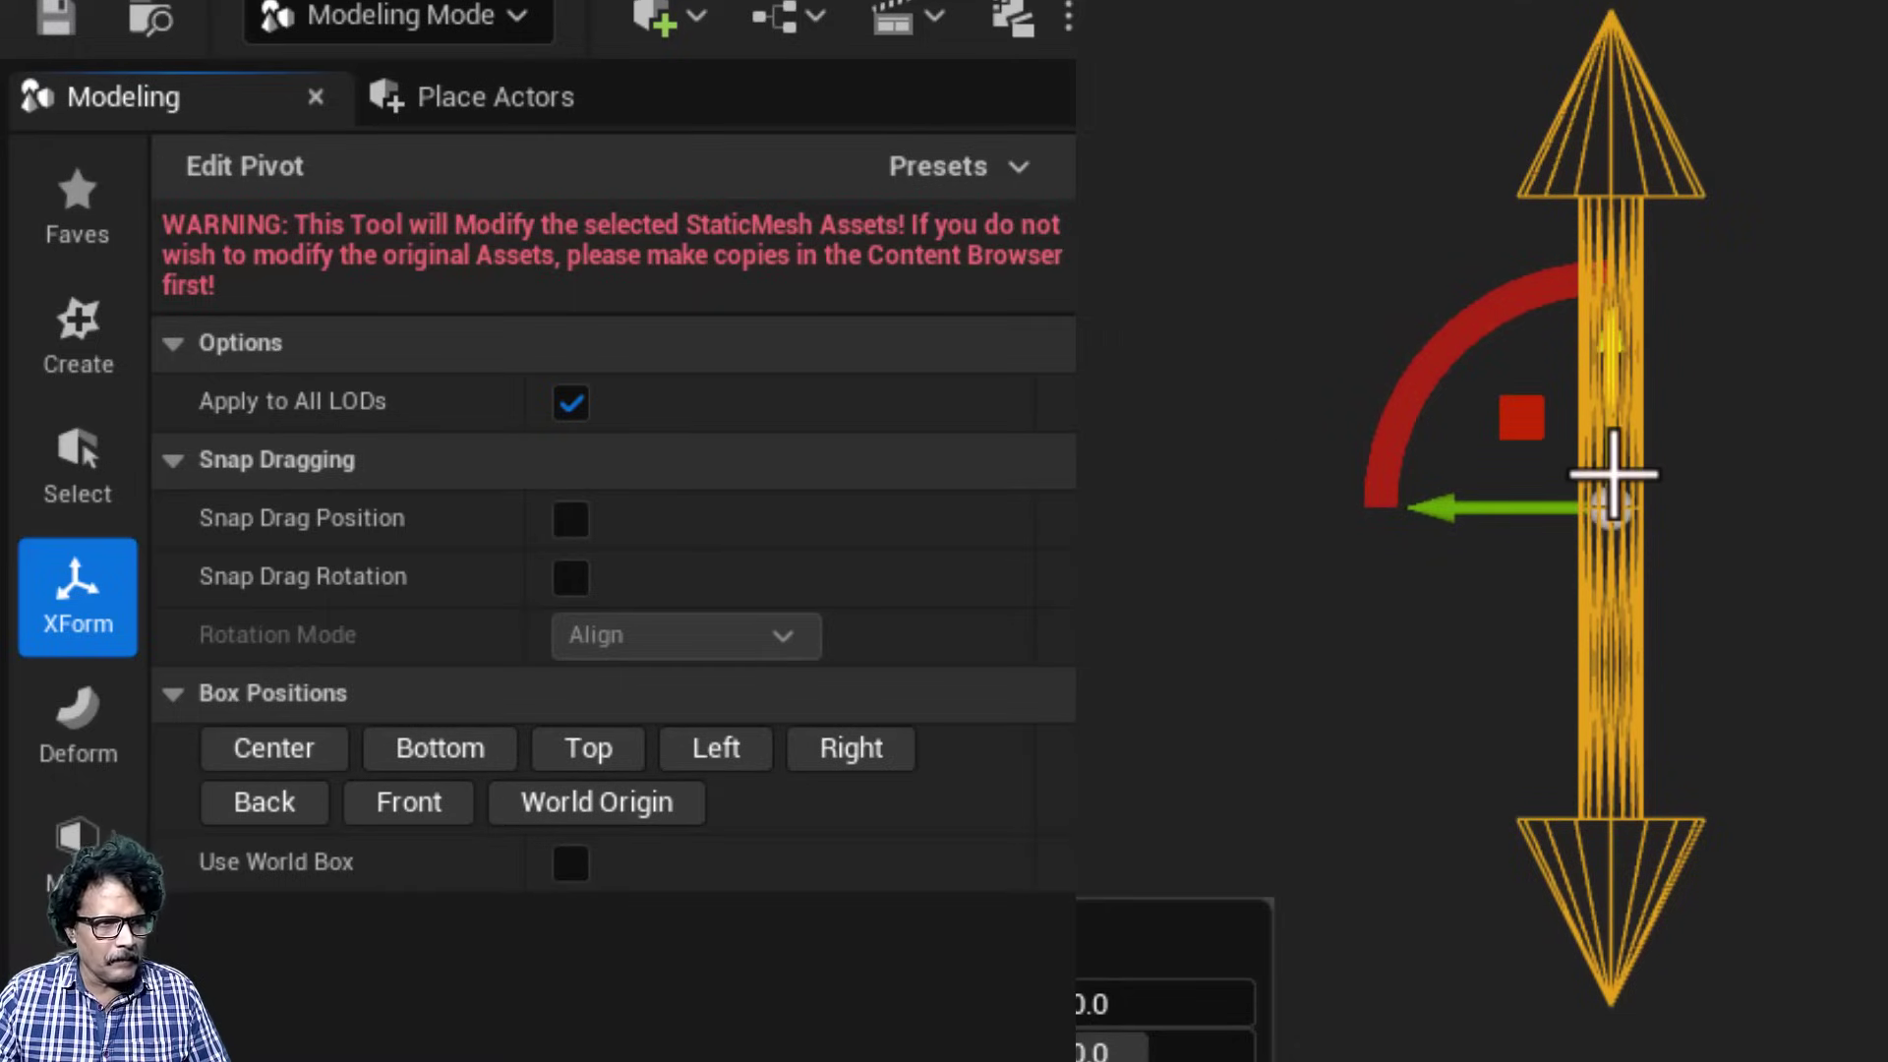
pyautogui.click(405, 816)
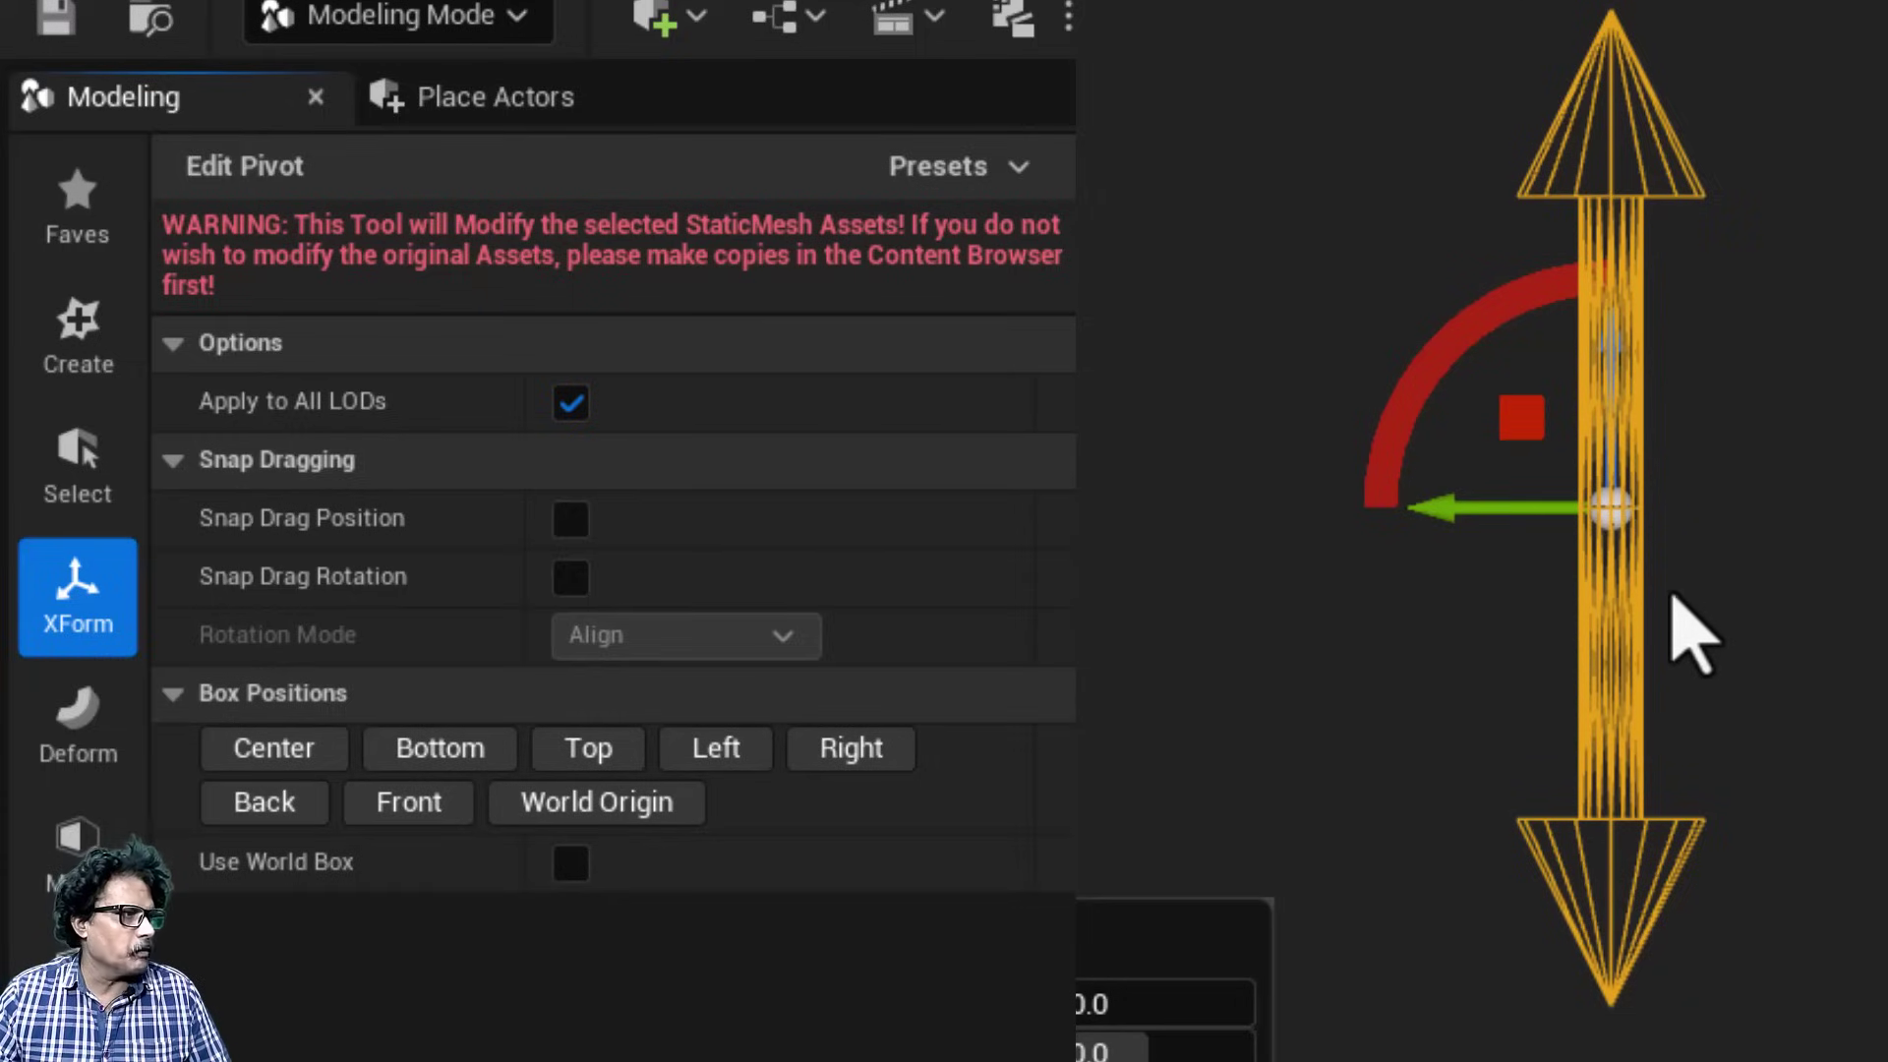
pyautogui.click(602, 804)
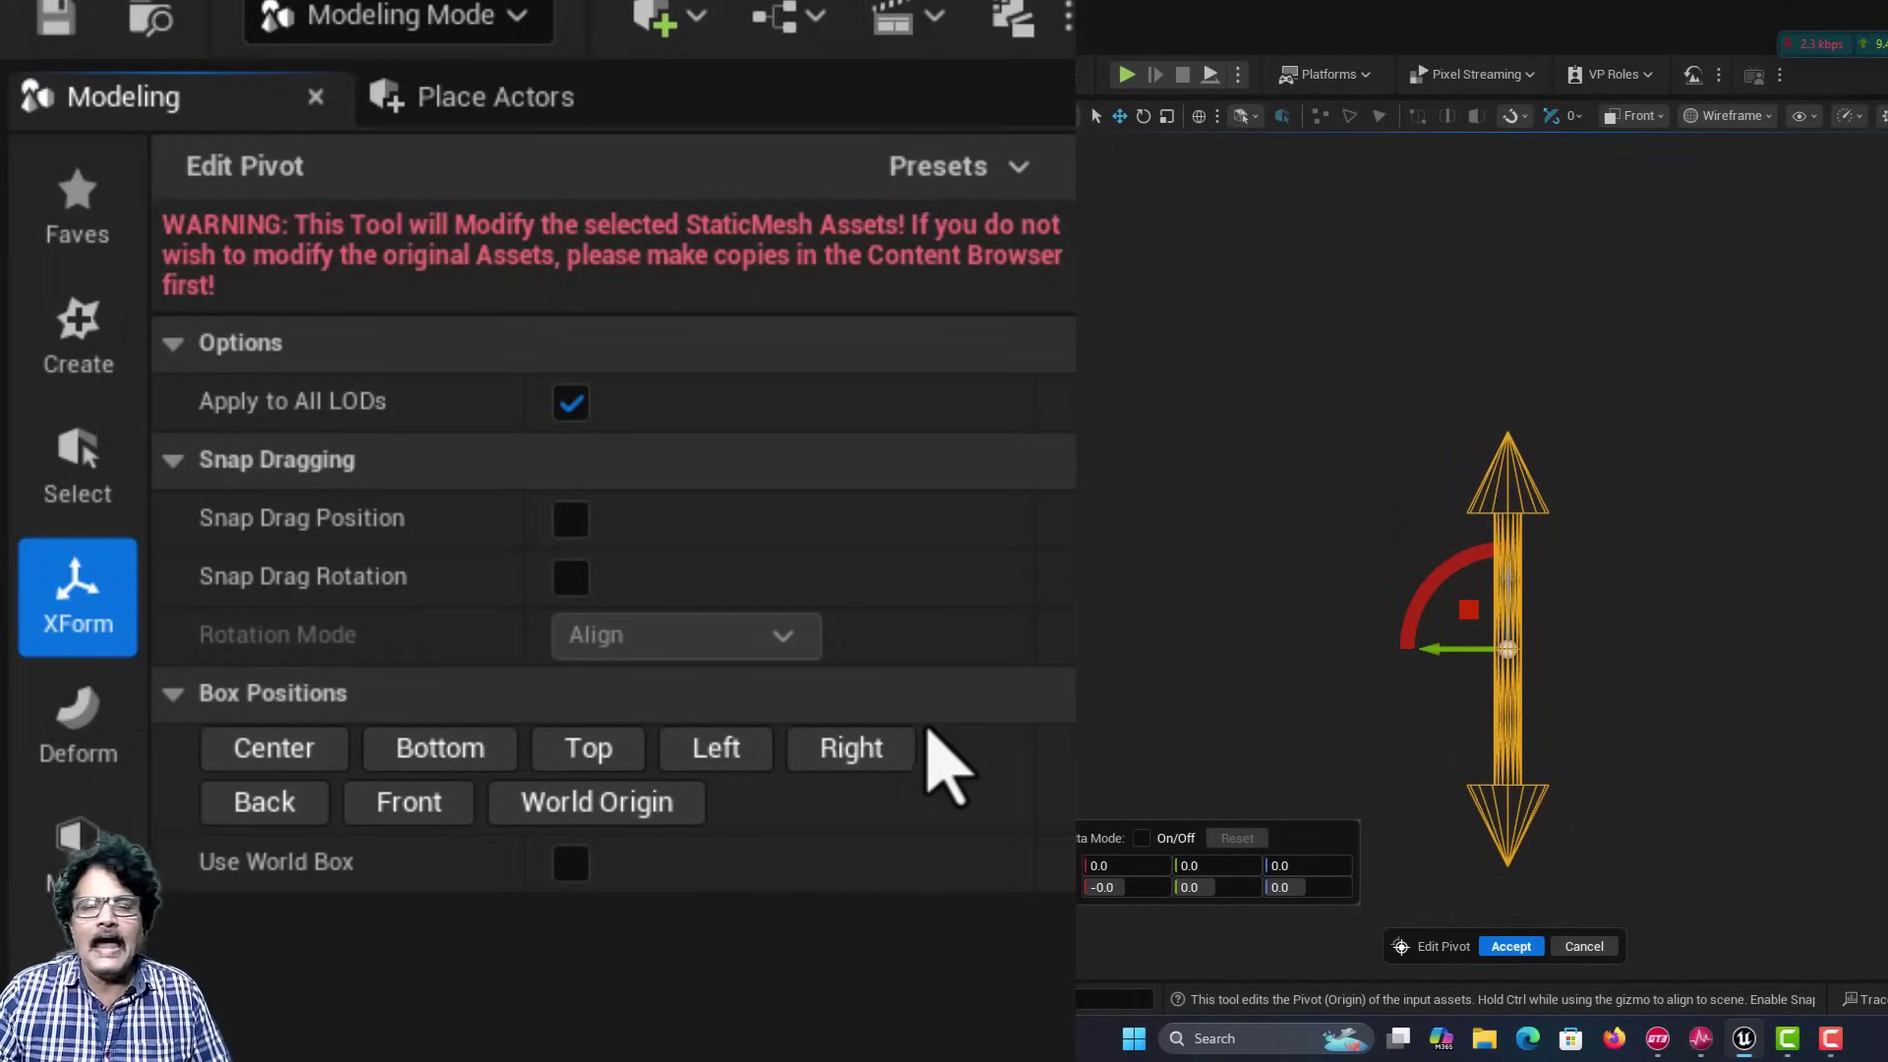
# Set the arrow's pivot to the Bottom box position and accept the pivot edit.
pyautogui.click(429, 763)
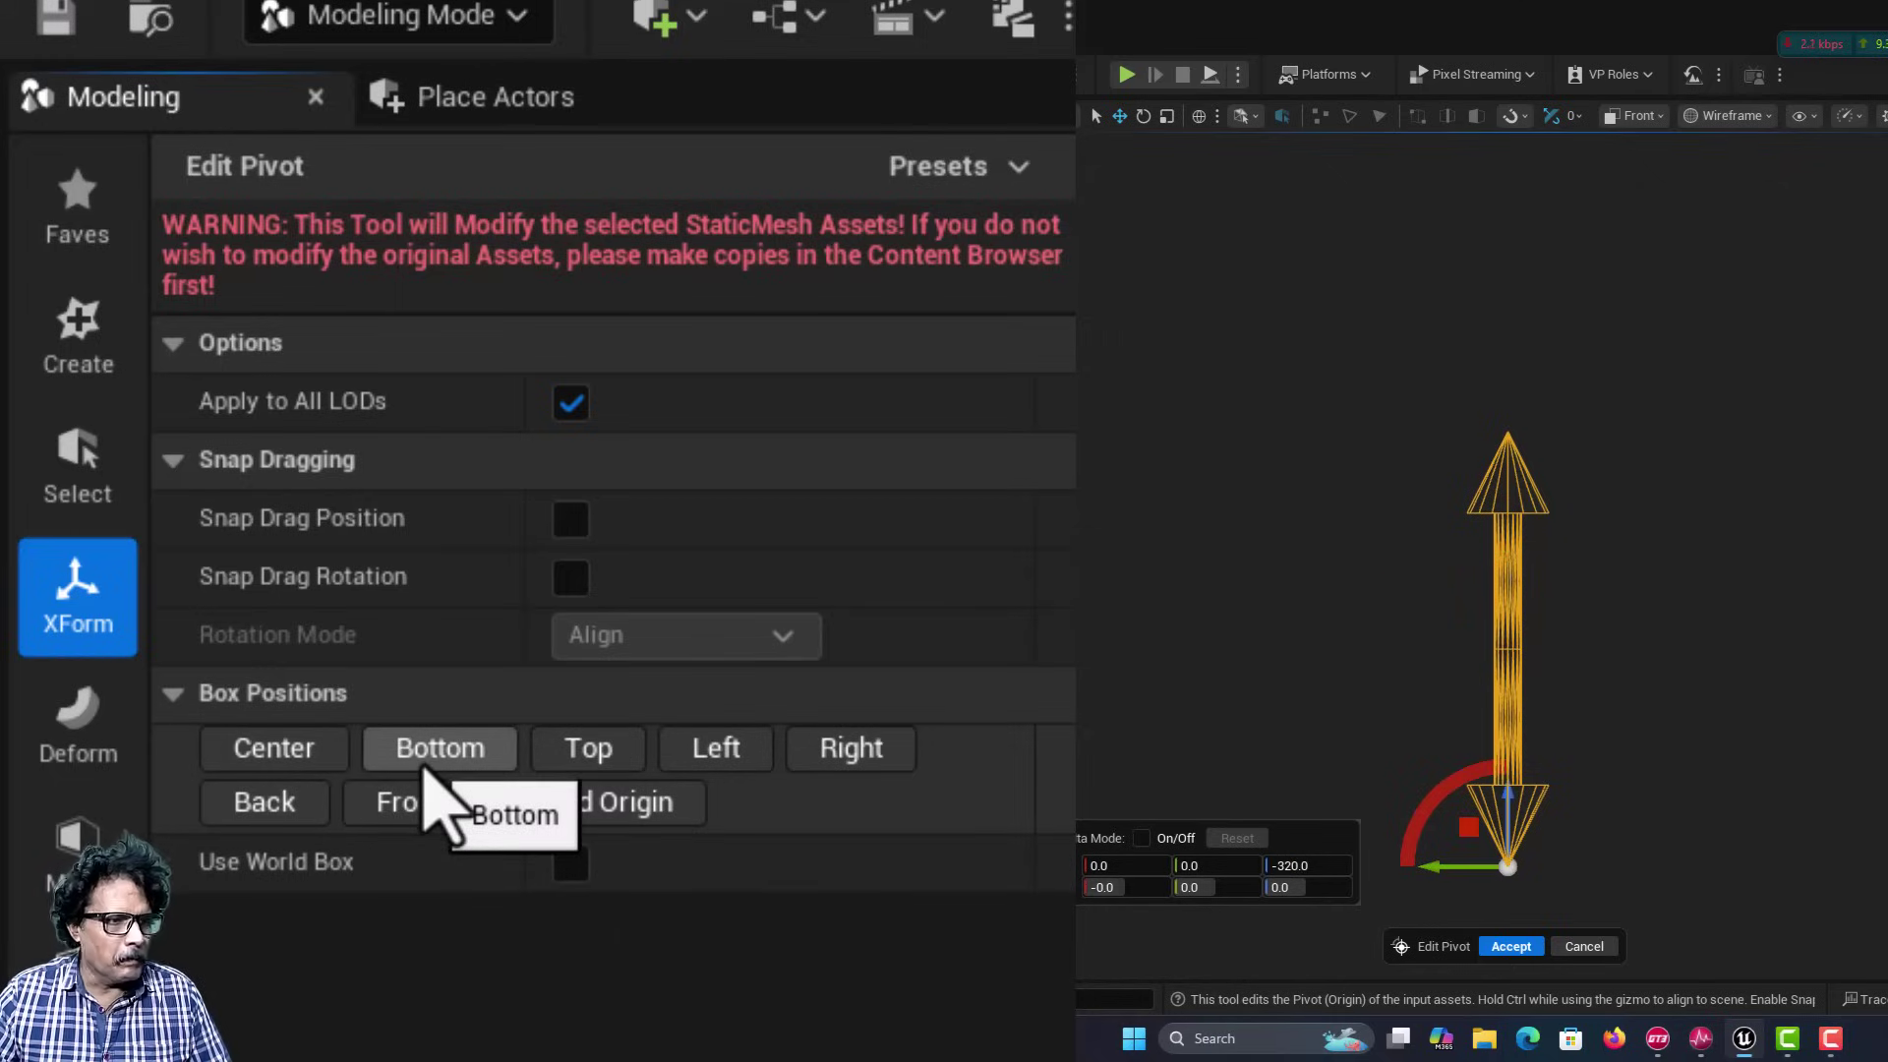
pyautogui.click(1511, 946)
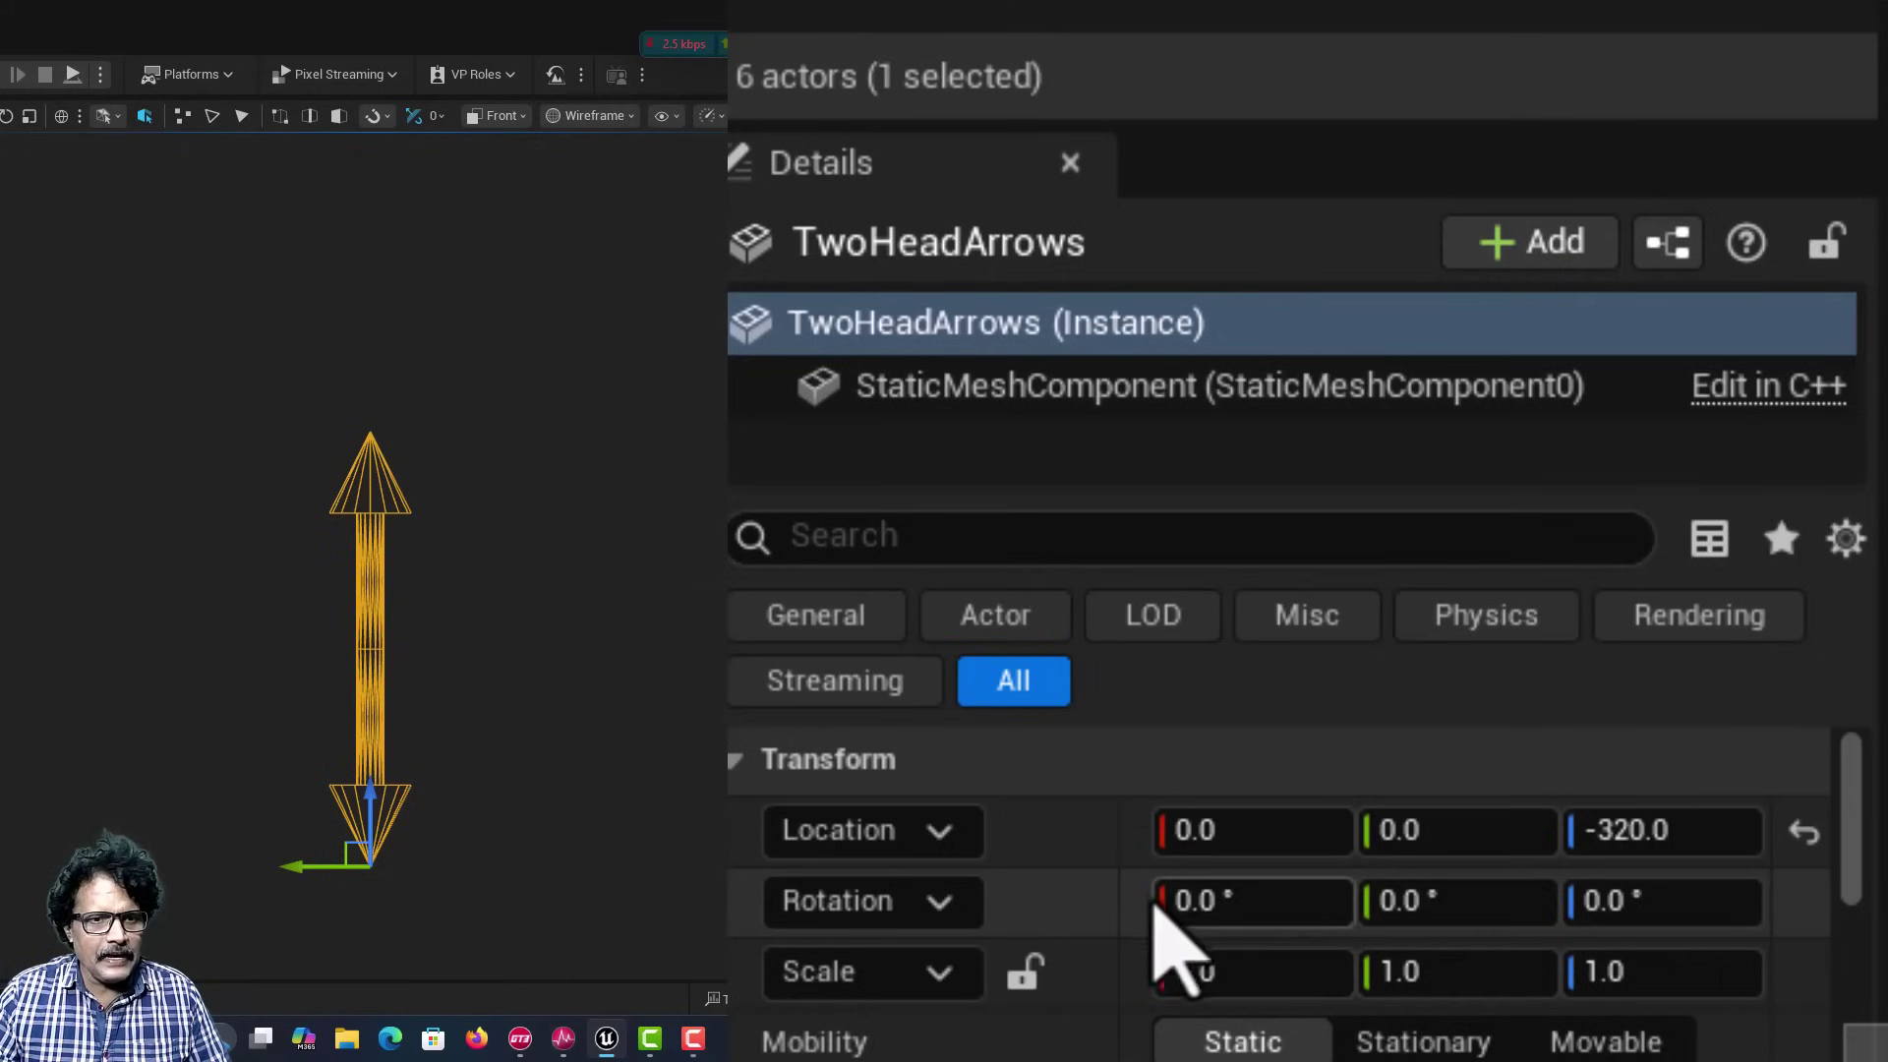
# Try rotating the arrow's roll around its bottom pivot and undo that rotation.
pyautogui.moveTo(1165, 900)
pyautogui.mouseDown()
pyautogui.moveTo(1236, 900)
pyautogui.moveTo(1104, 900)
pyautogui.moveTo(1184, 900)
pyautogui.mouseUp()
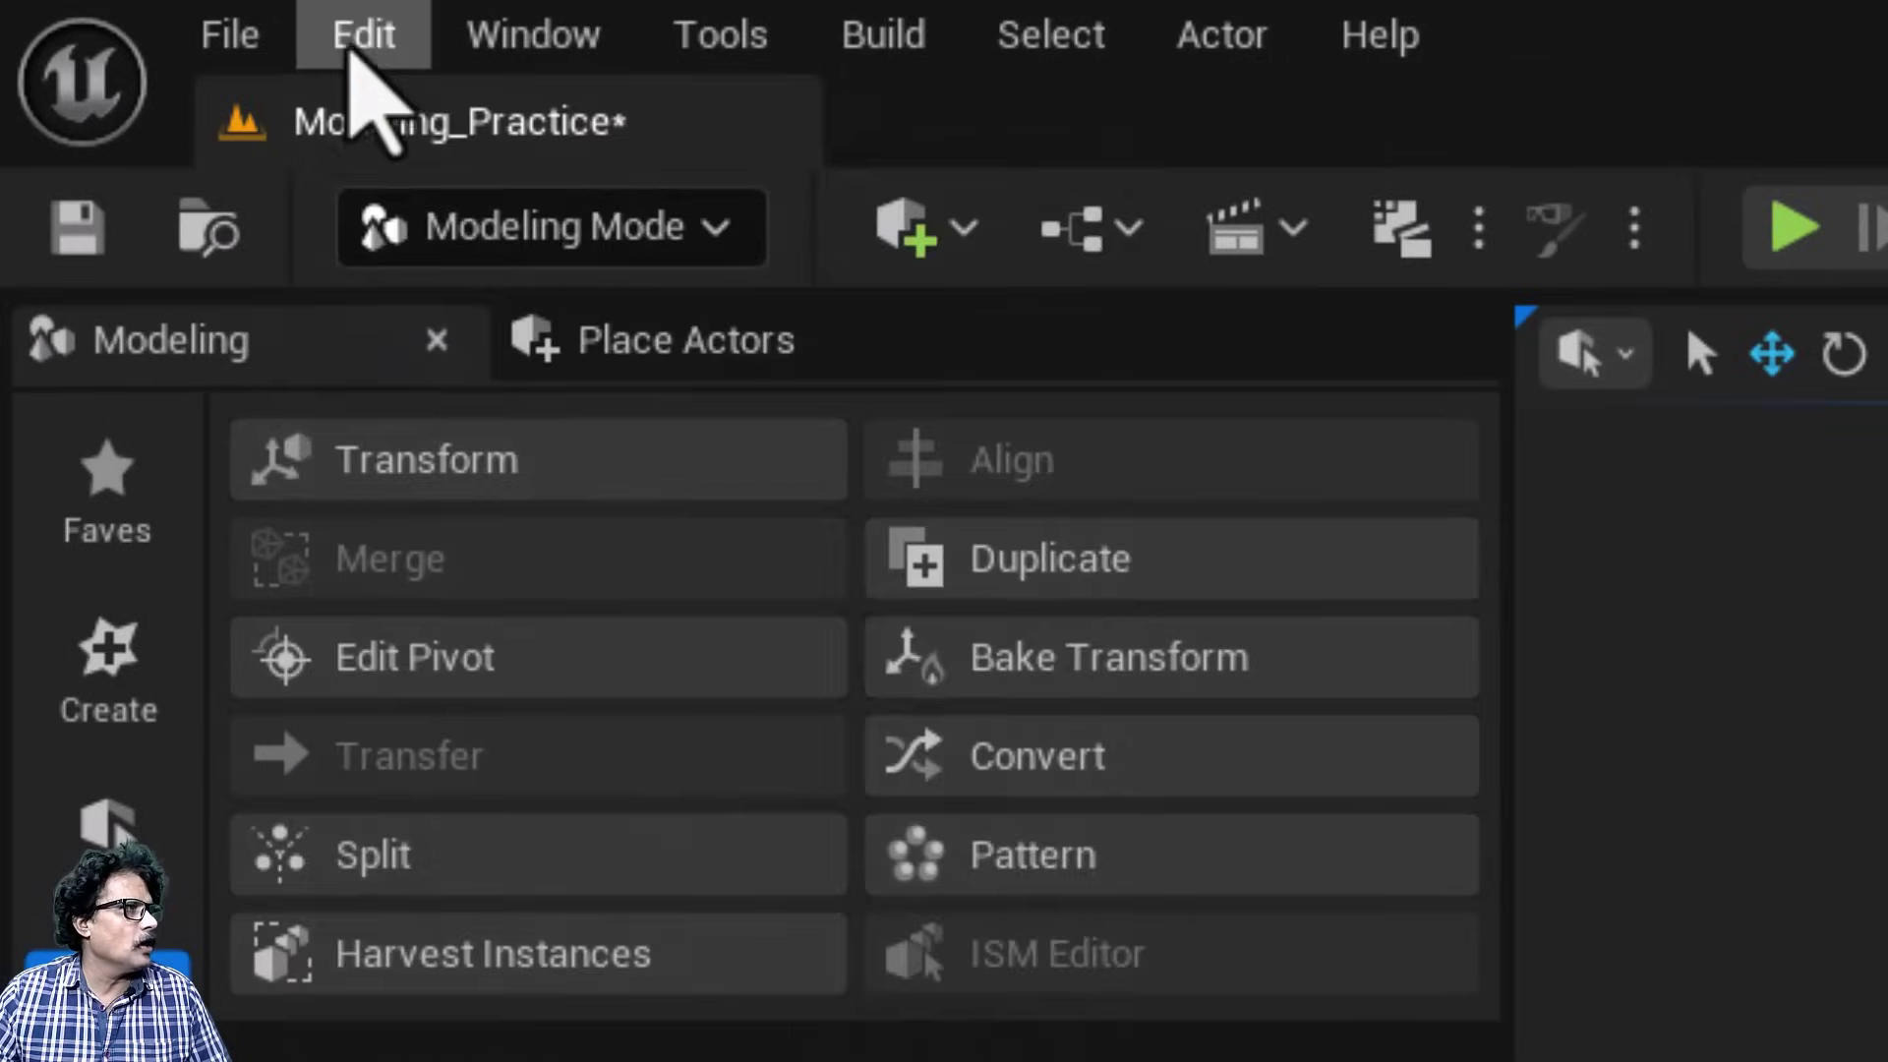
pyautogui.click(138, 13)
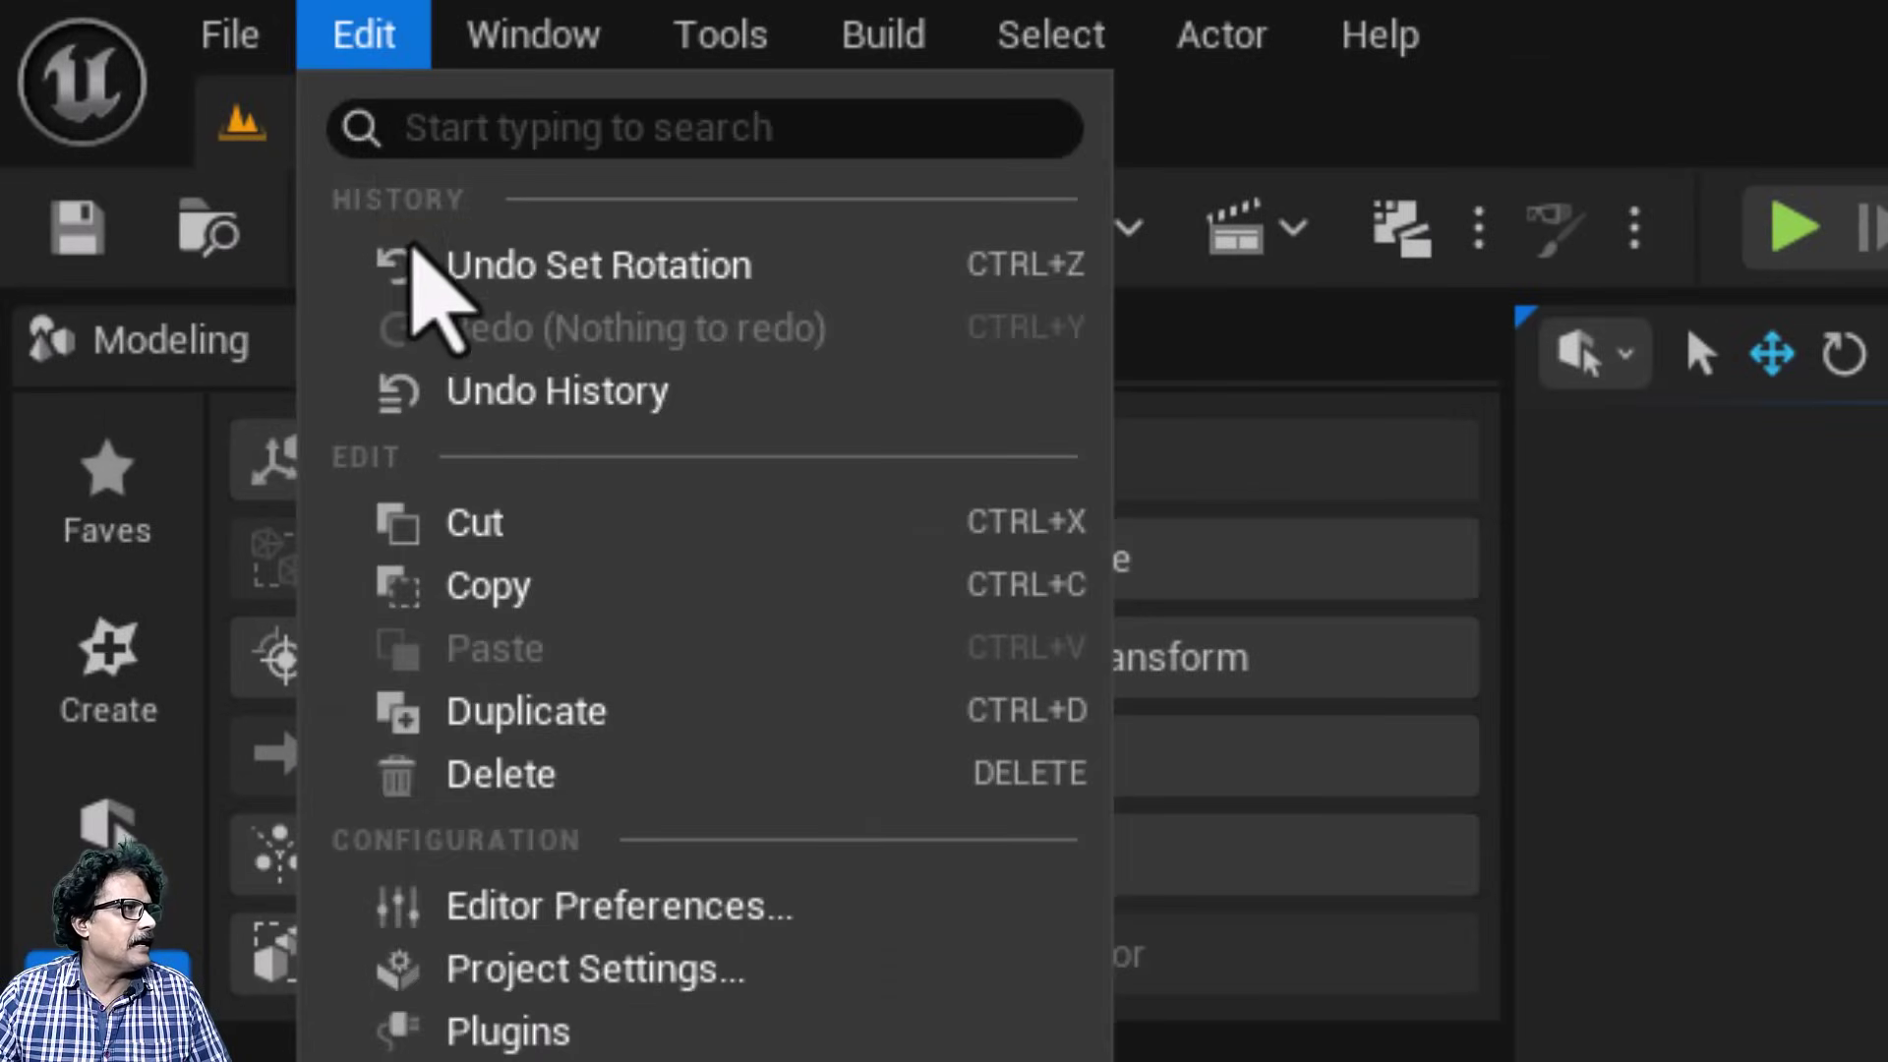
pyautogui.click(412, 248)
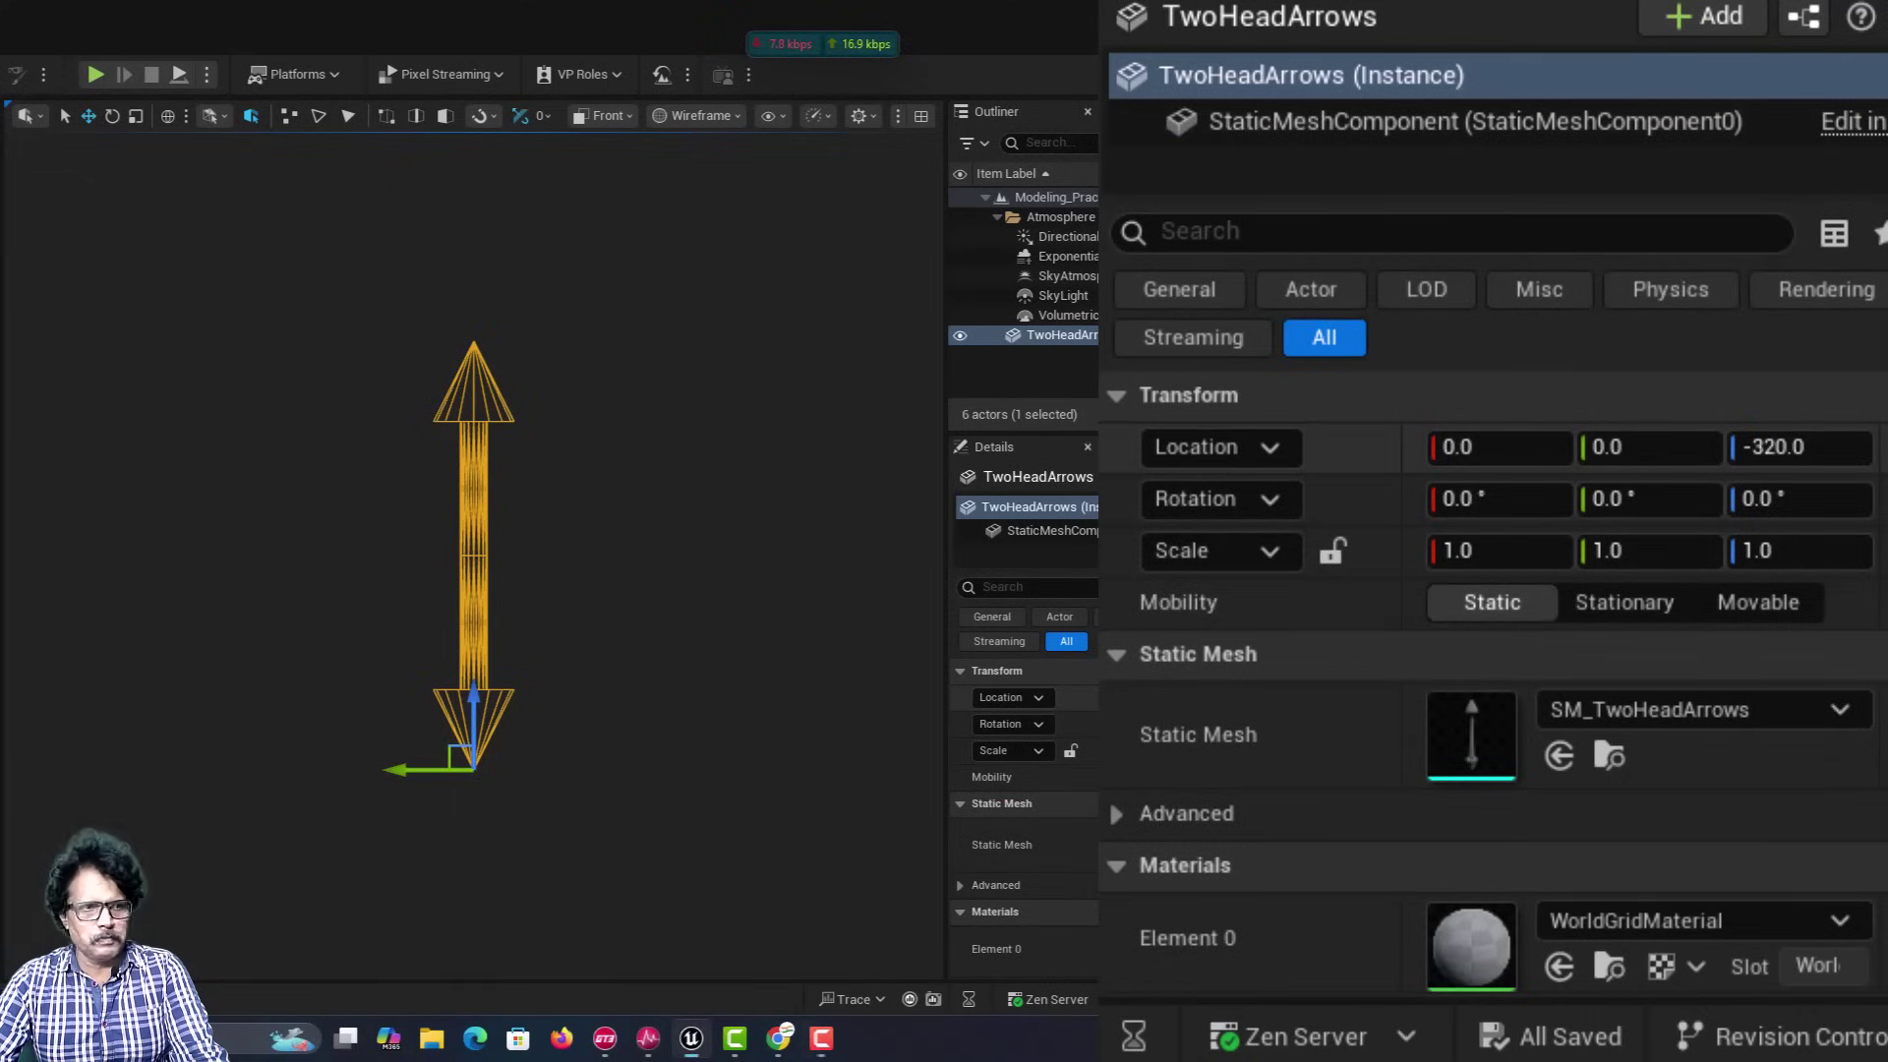
# Reset the location of TwoHeadArrows to 0 on Z and hide the actor in the level.
pyautogui.click(1859, 448)
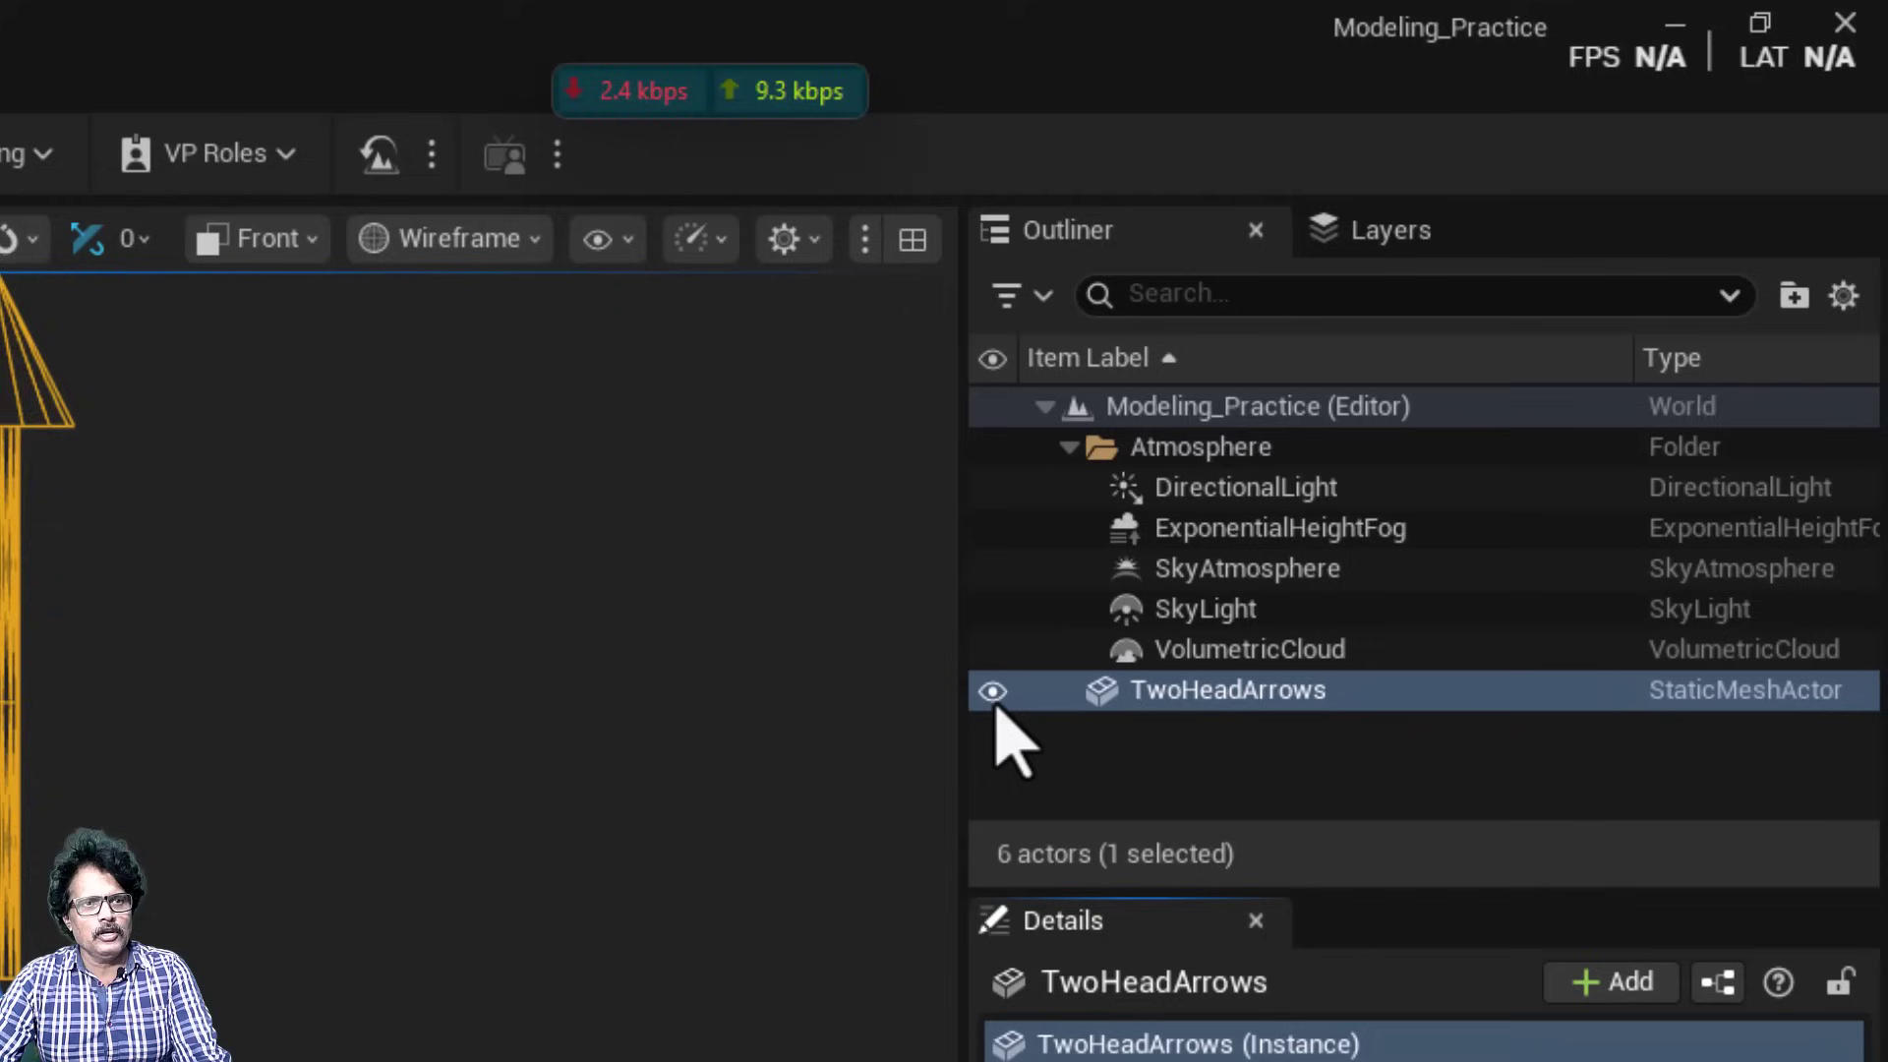
pyautogui.click(997, 703)
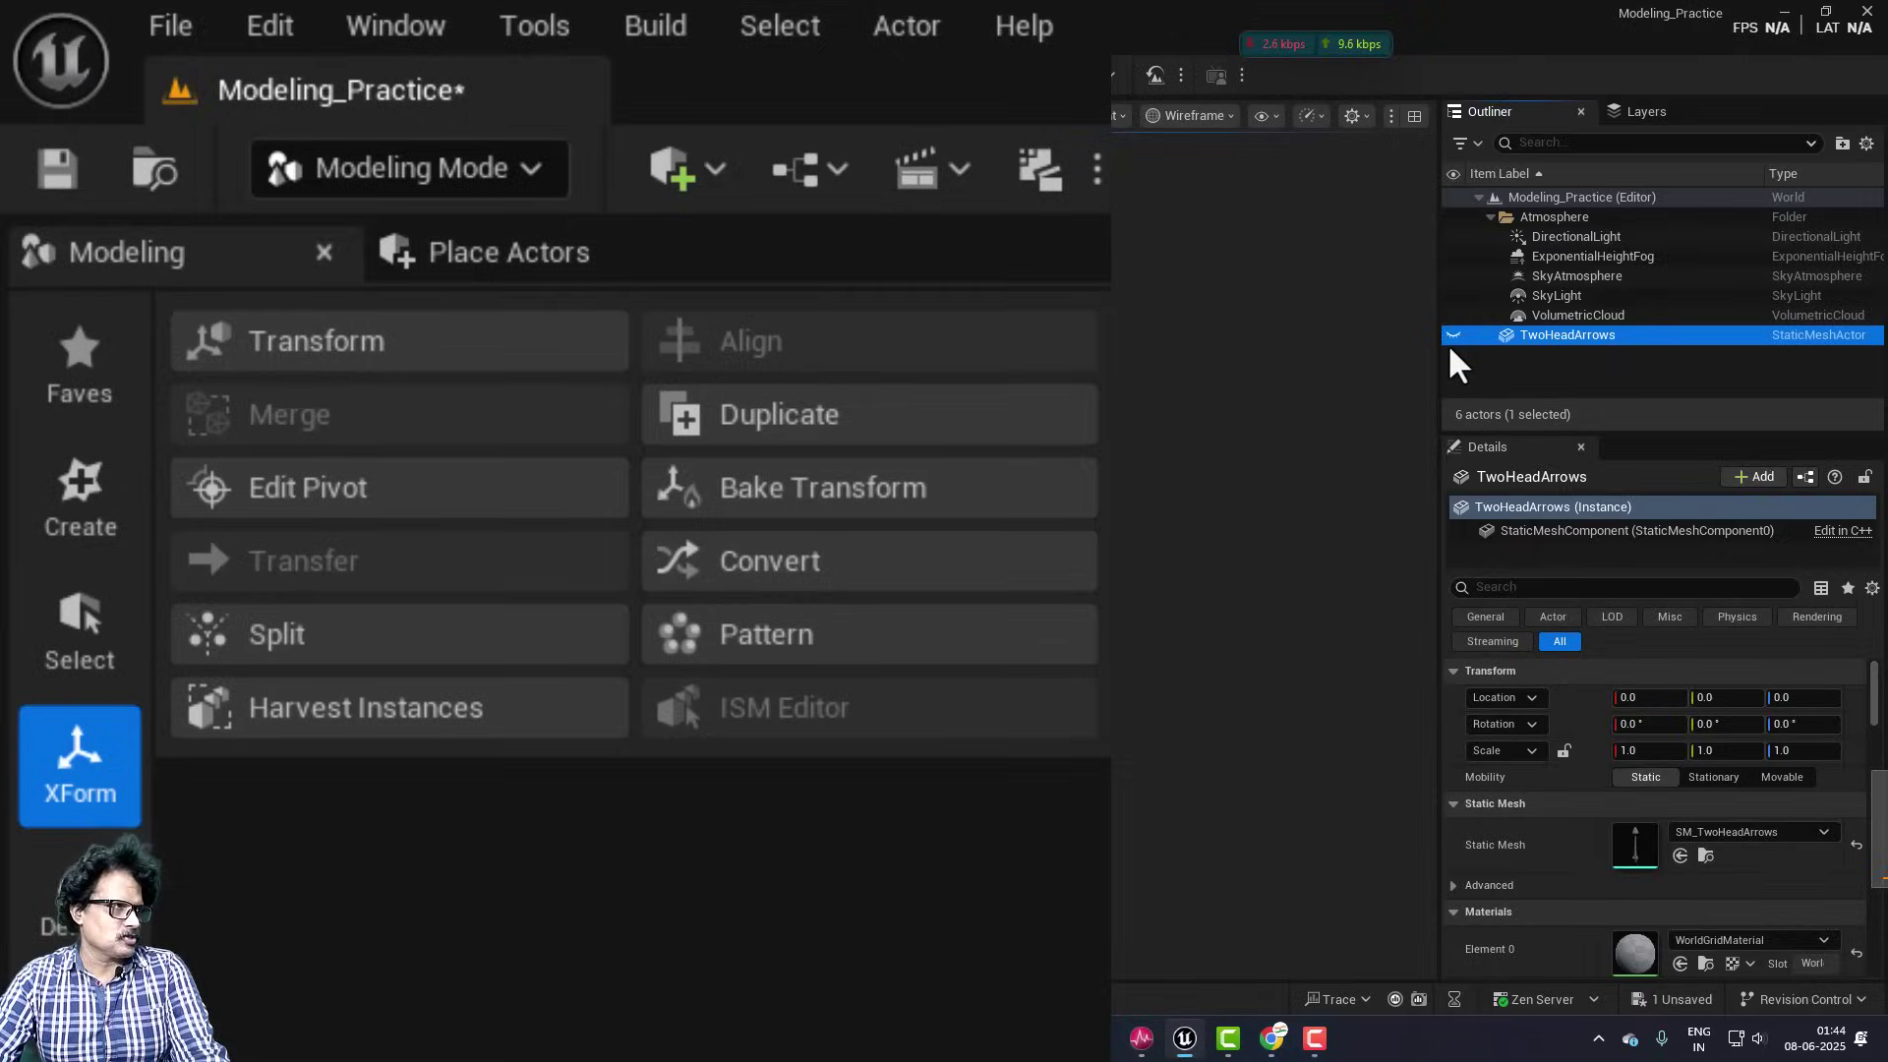
# Create a static mesh arrow in the scene with the current shape settings and reset its location to the world origin.
pyautogui.click(44, 516)
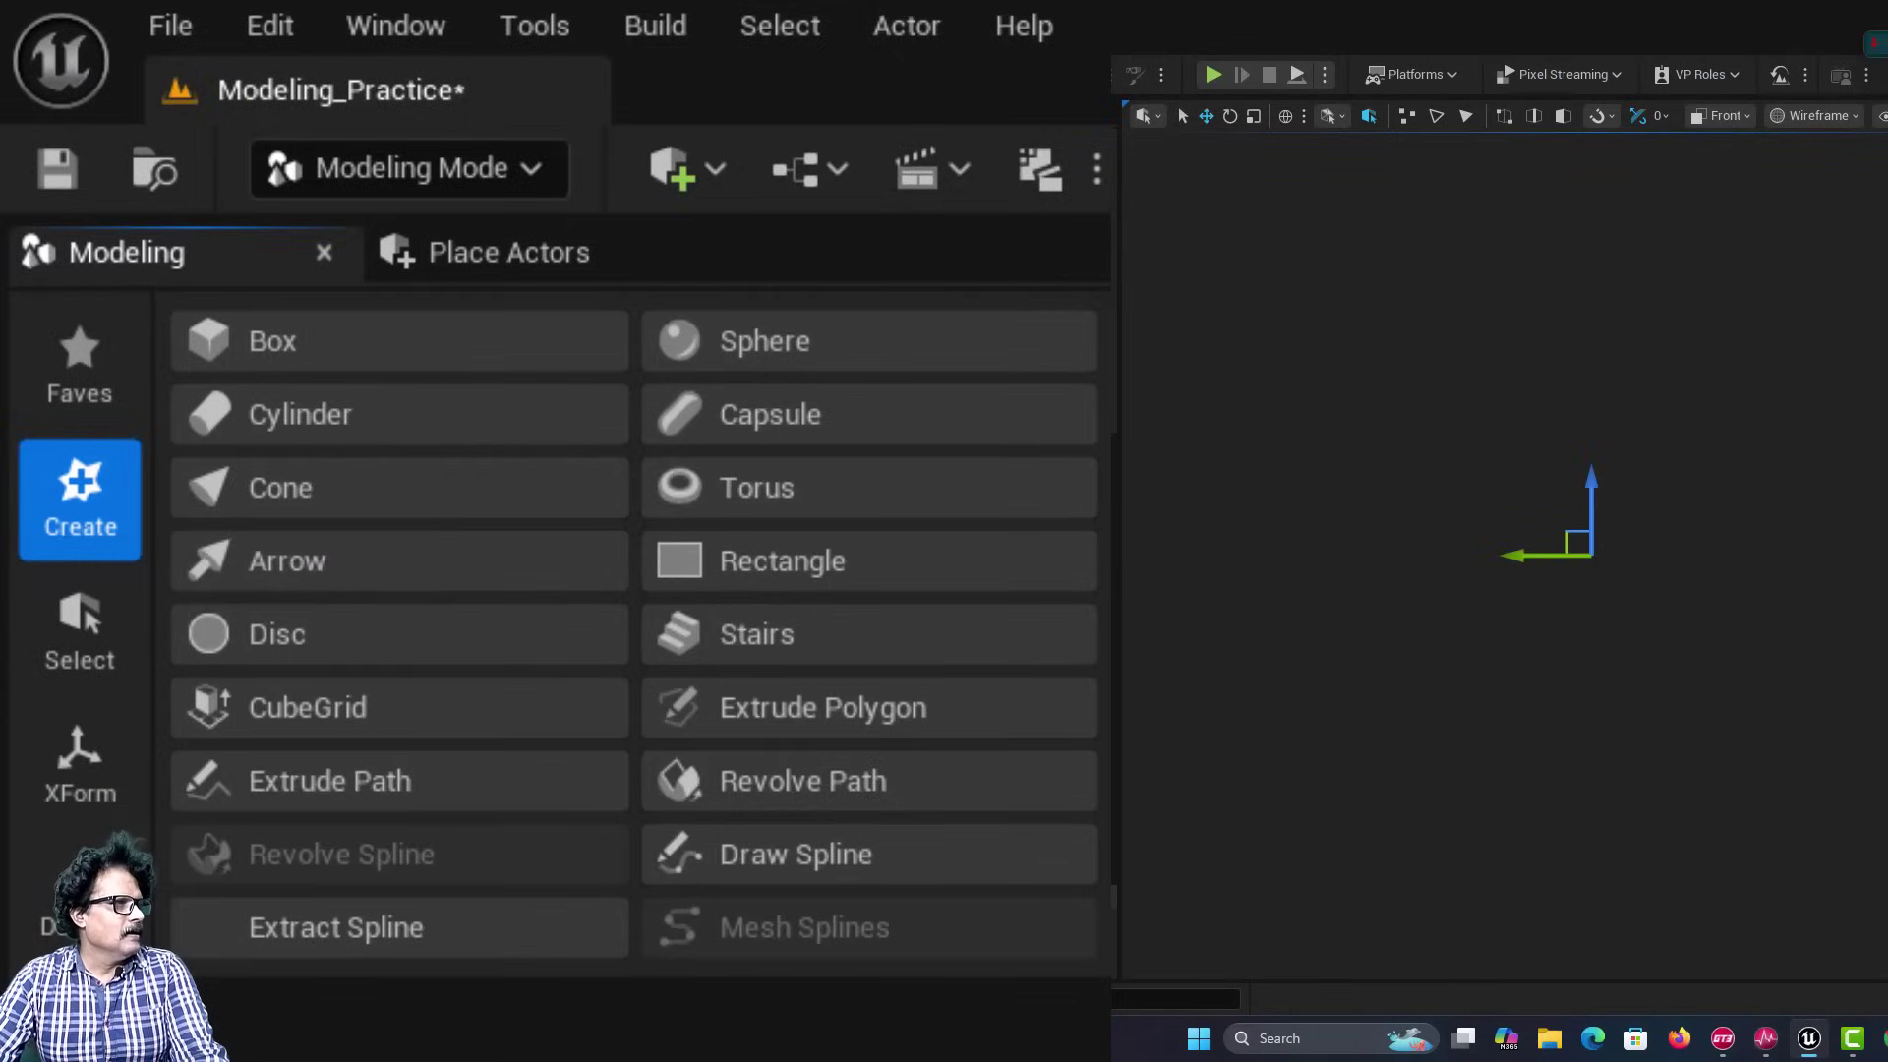
pyautogui.click(346, 581)
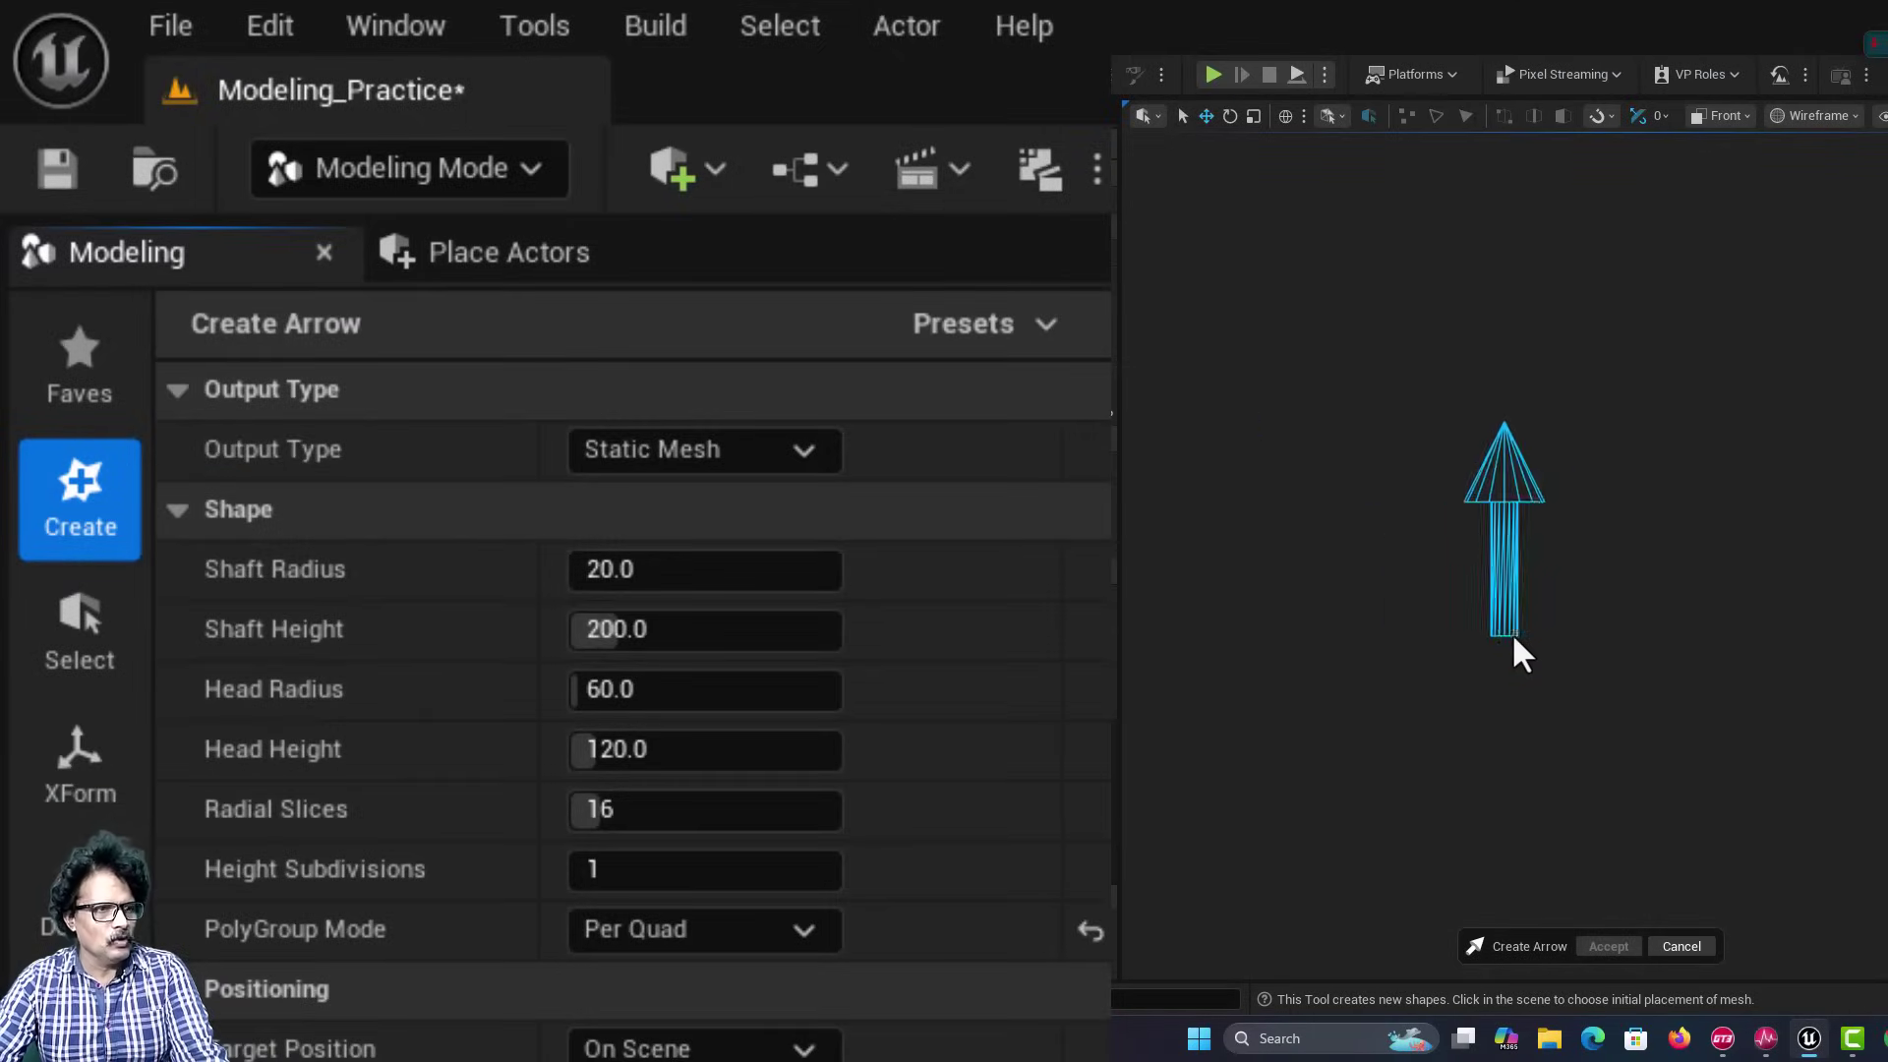
pyautogui.click(1565, 617)
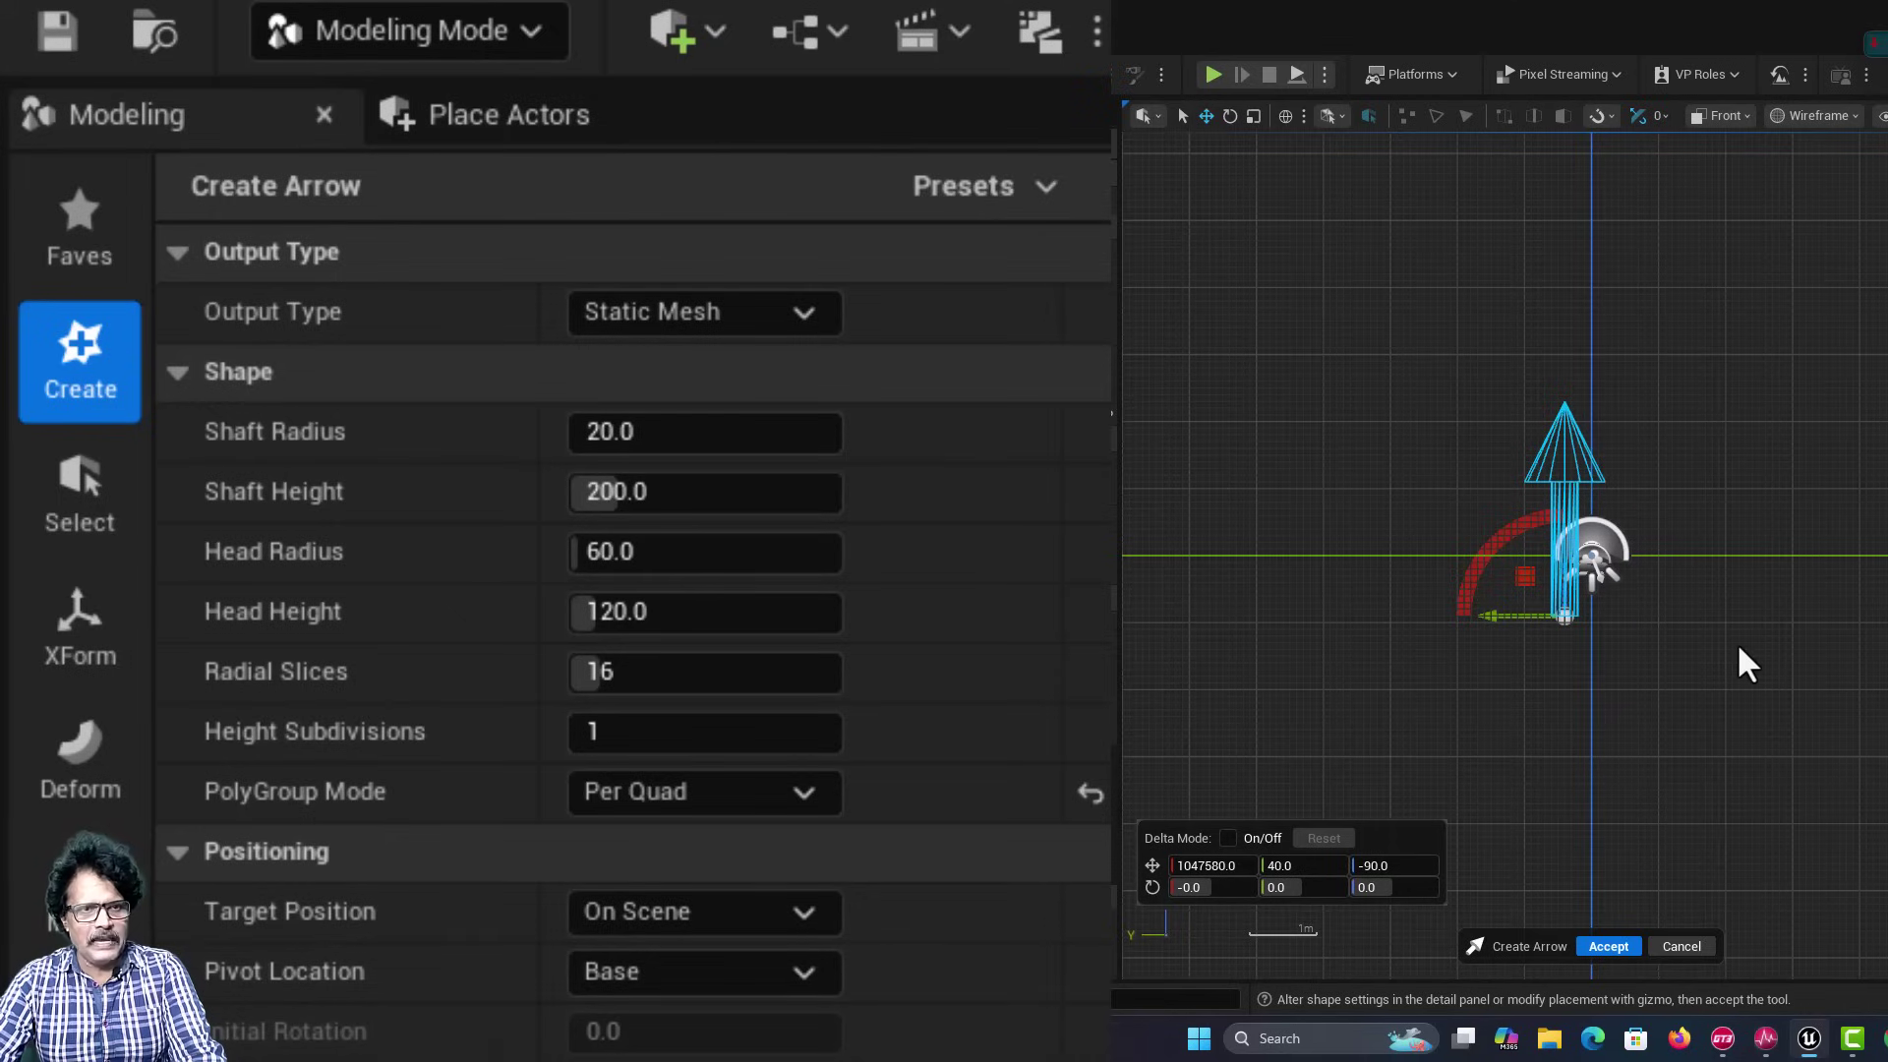
pyautogui.click(1598, 946)
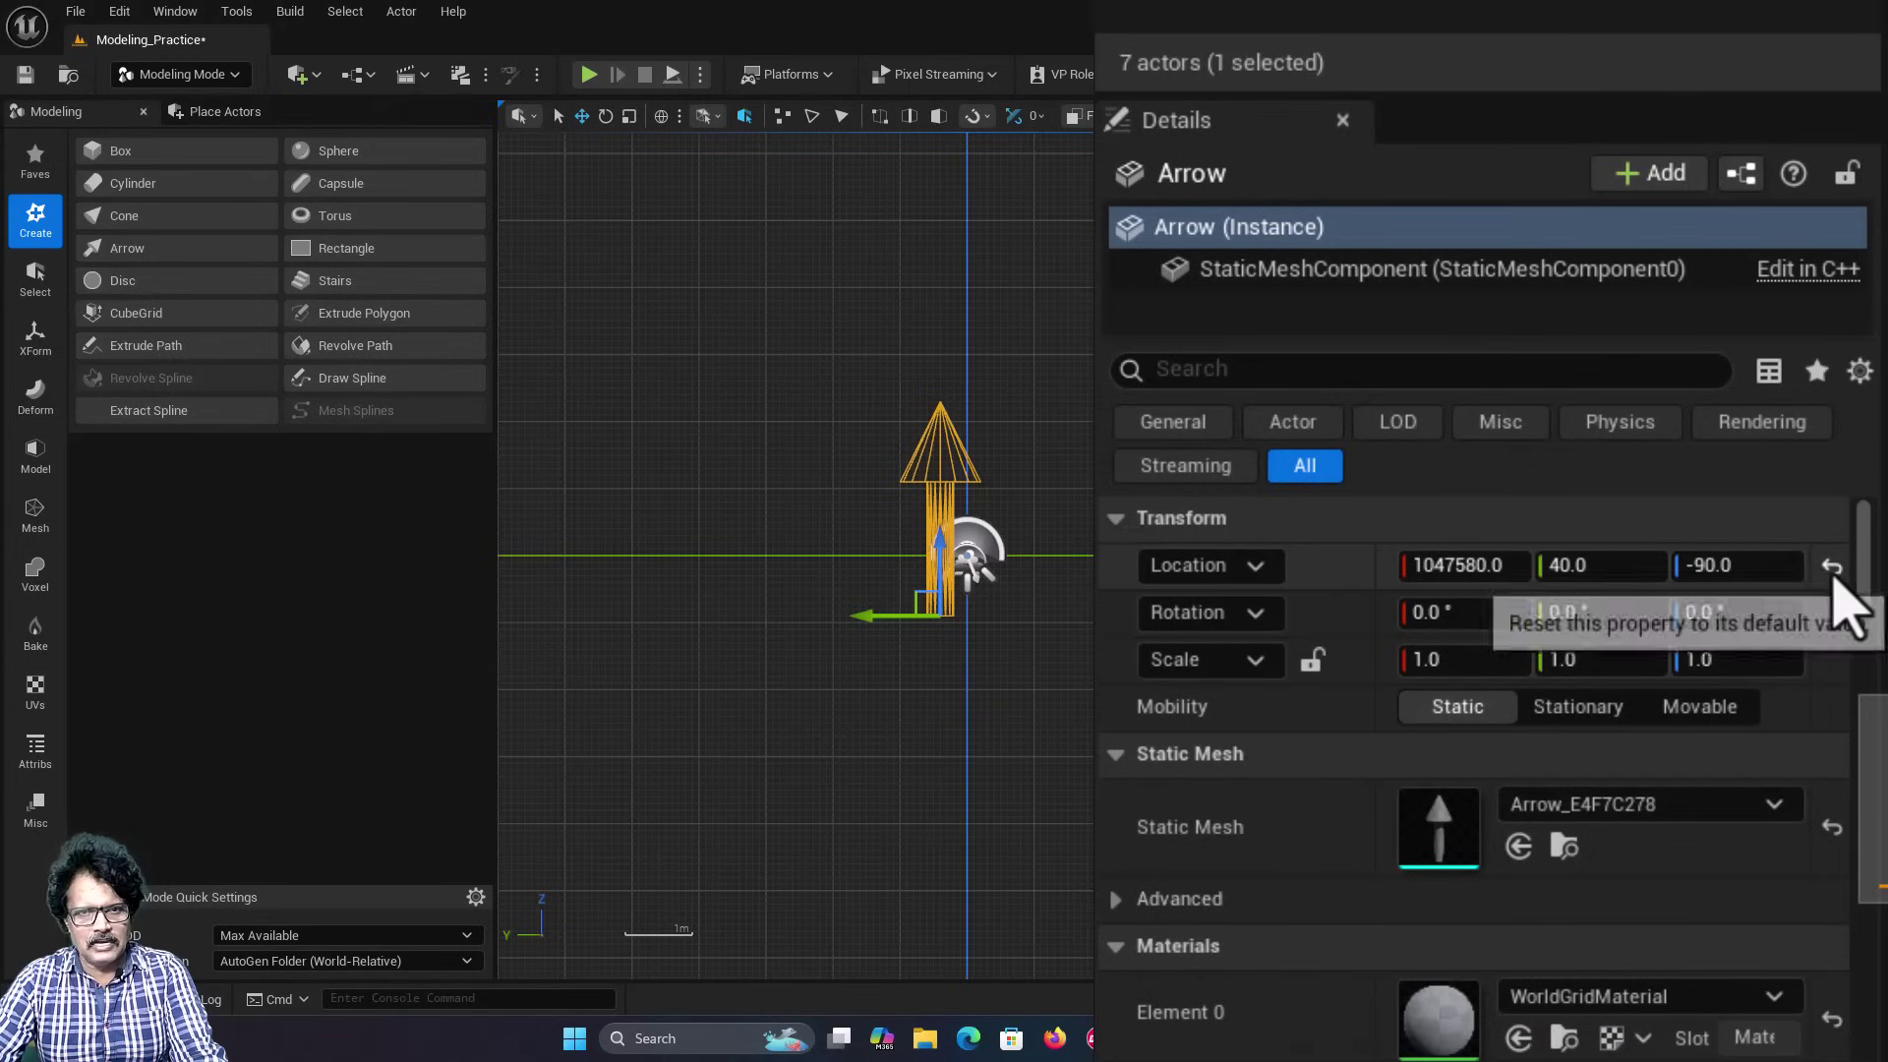
pyautogui.click(1832, 567)
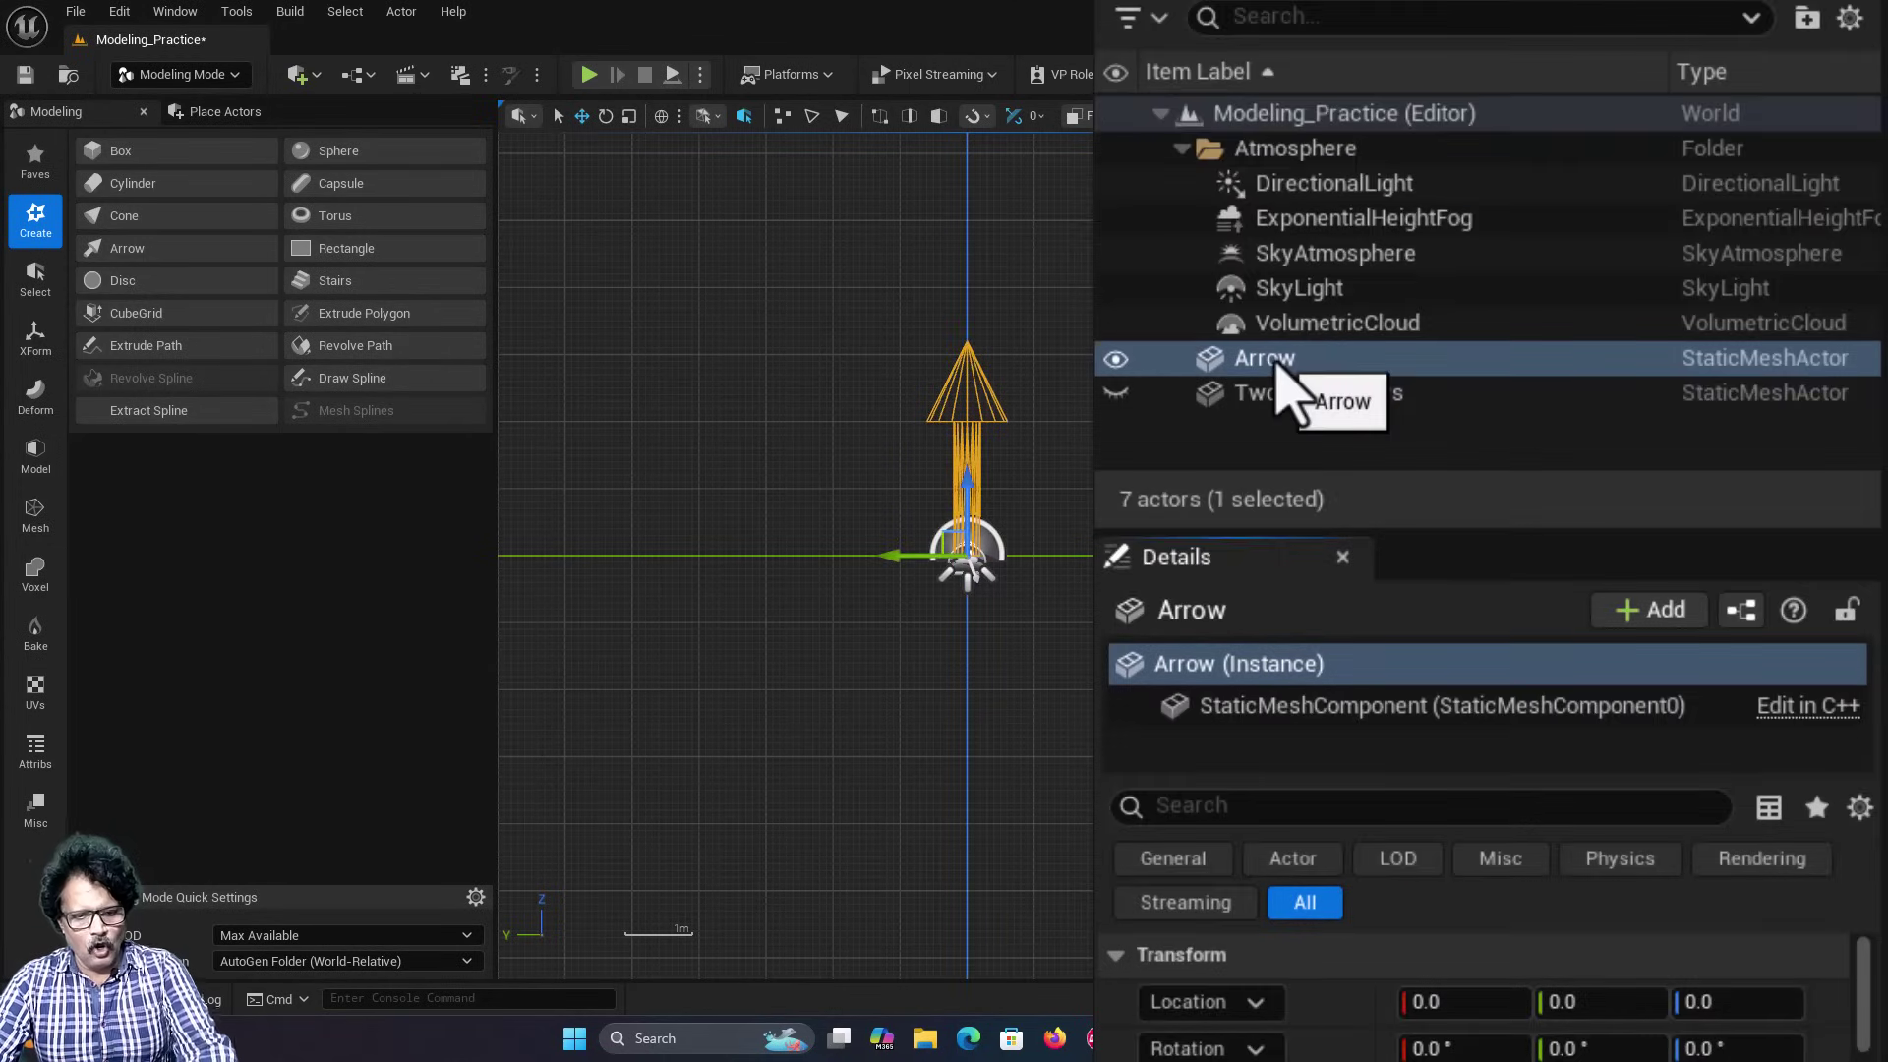
# Rename the new Arrow actor as NorthArrow.
pyautogui.click(1276, 360)
pyautogui.write('NorthArr')
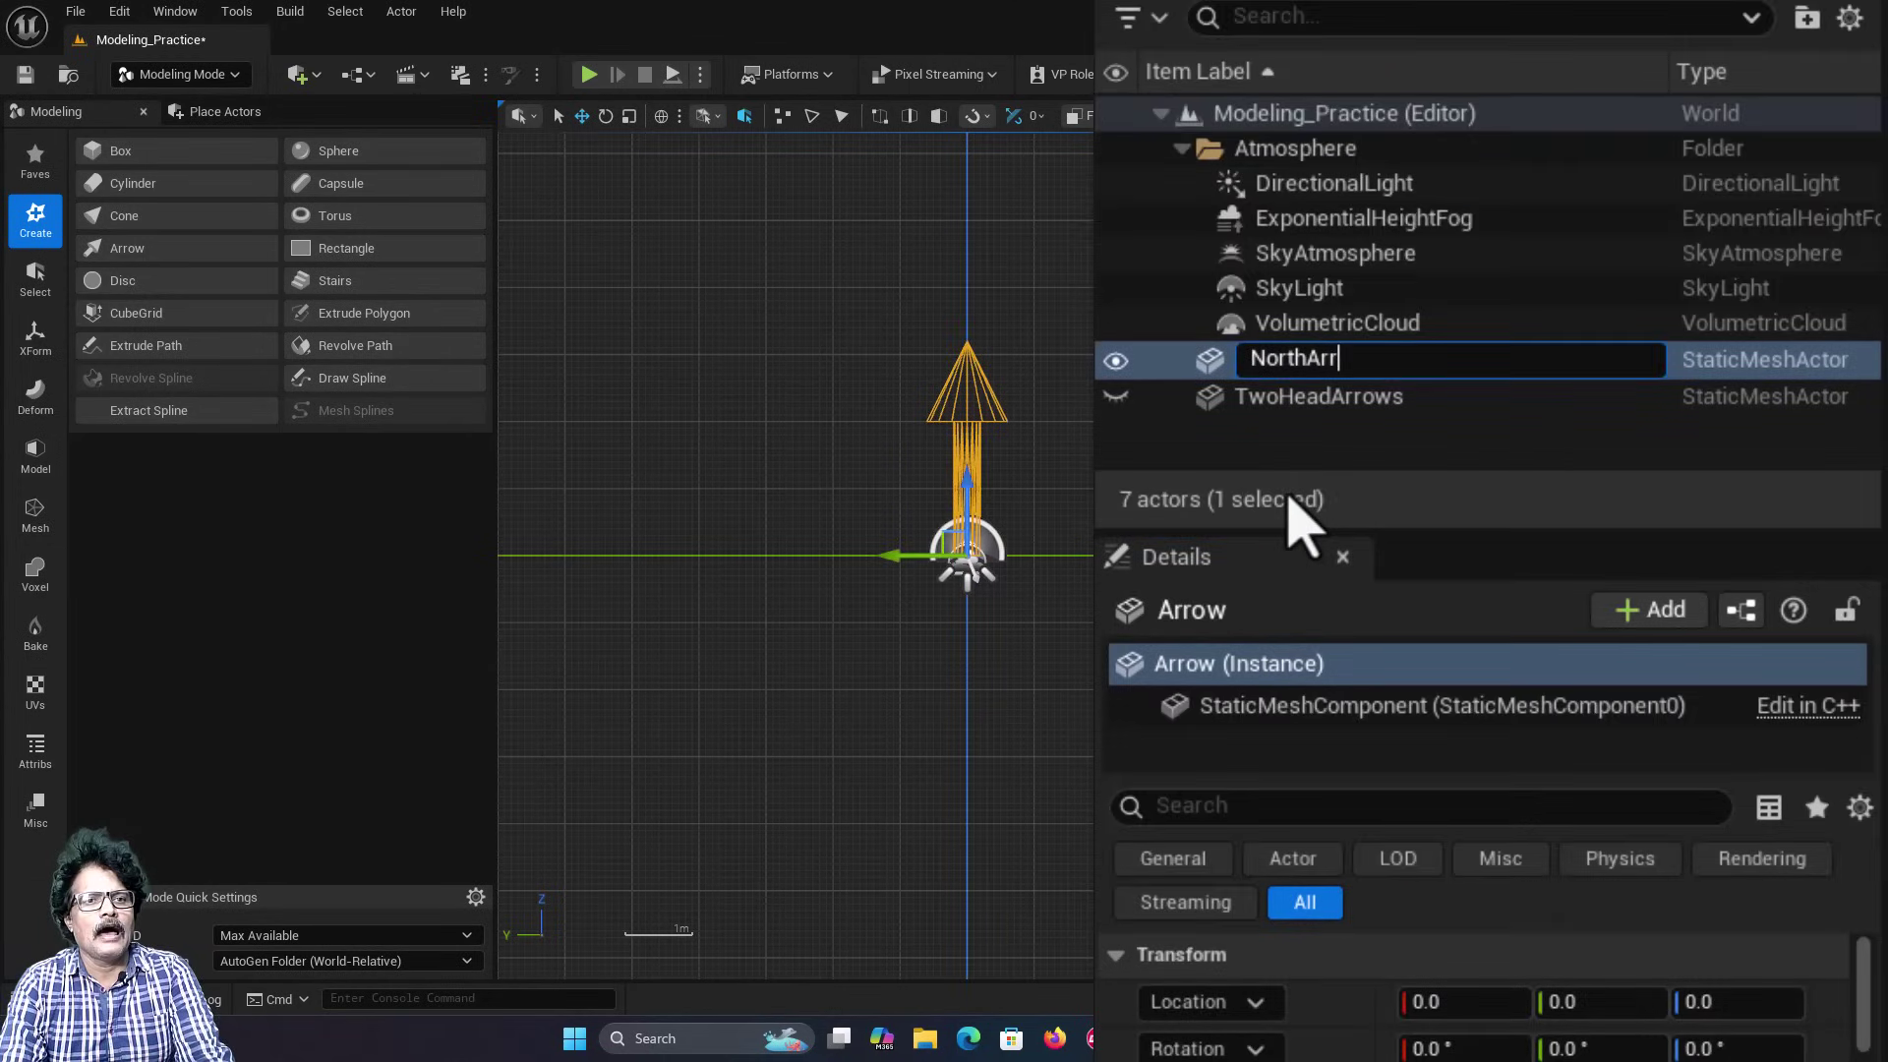
pyautogui.write('ow')
pyautogui.press('Return')
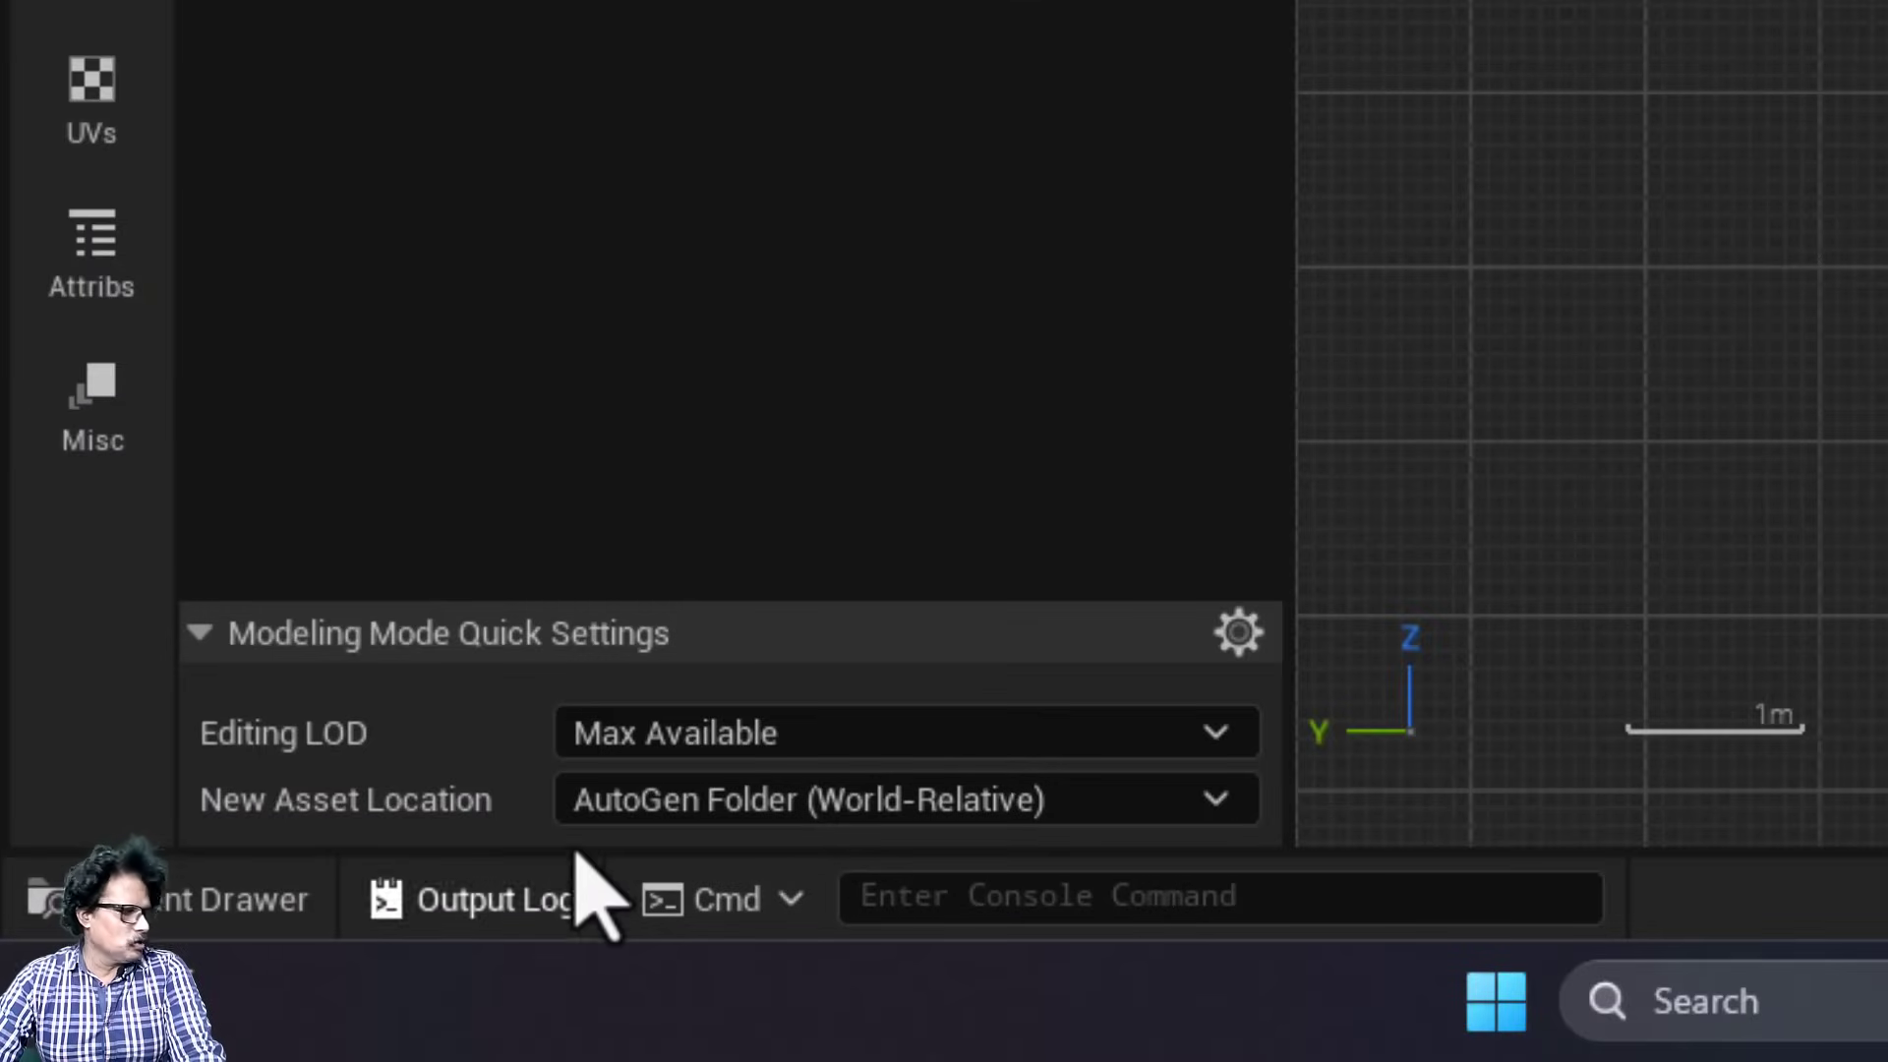
# Rename the new arrow's generated static mesh asset in the sathvick folder as SM_NothArrow.
pyautogui.click(241, 898)
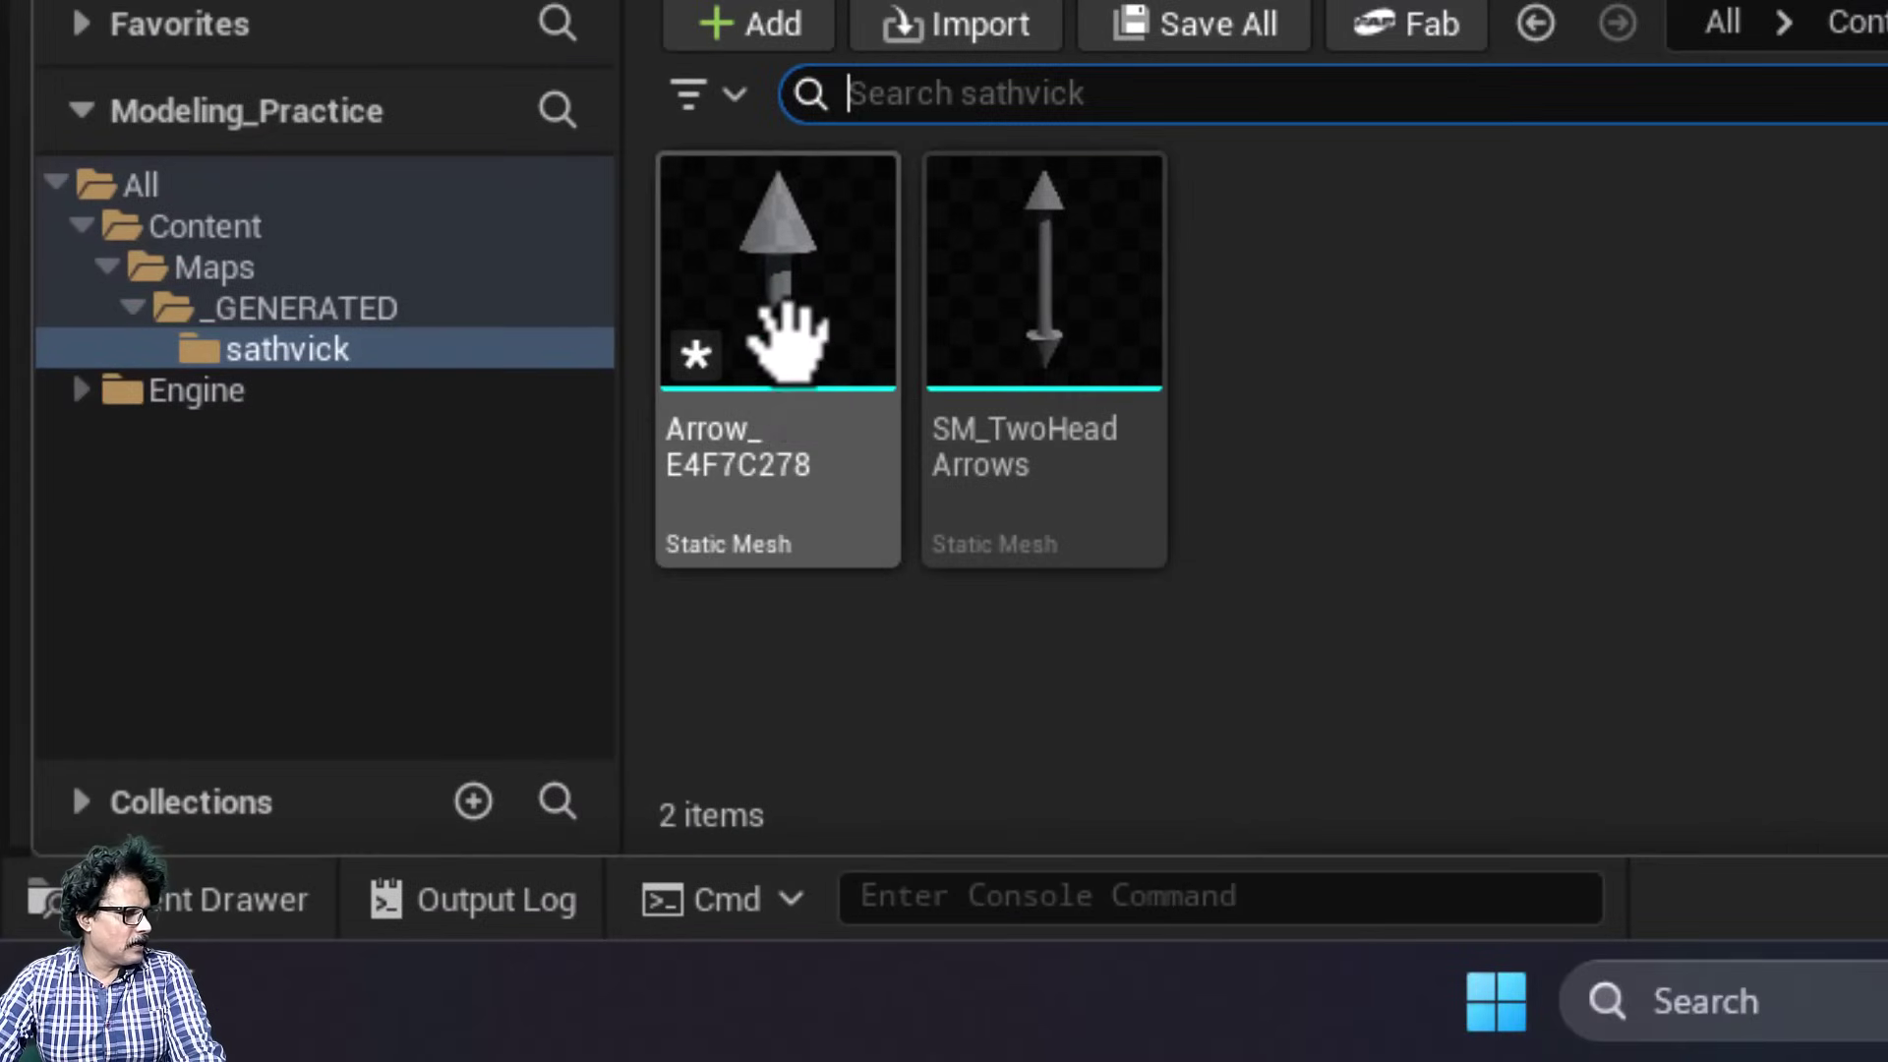
pyautogui.rightClick(787, 339)
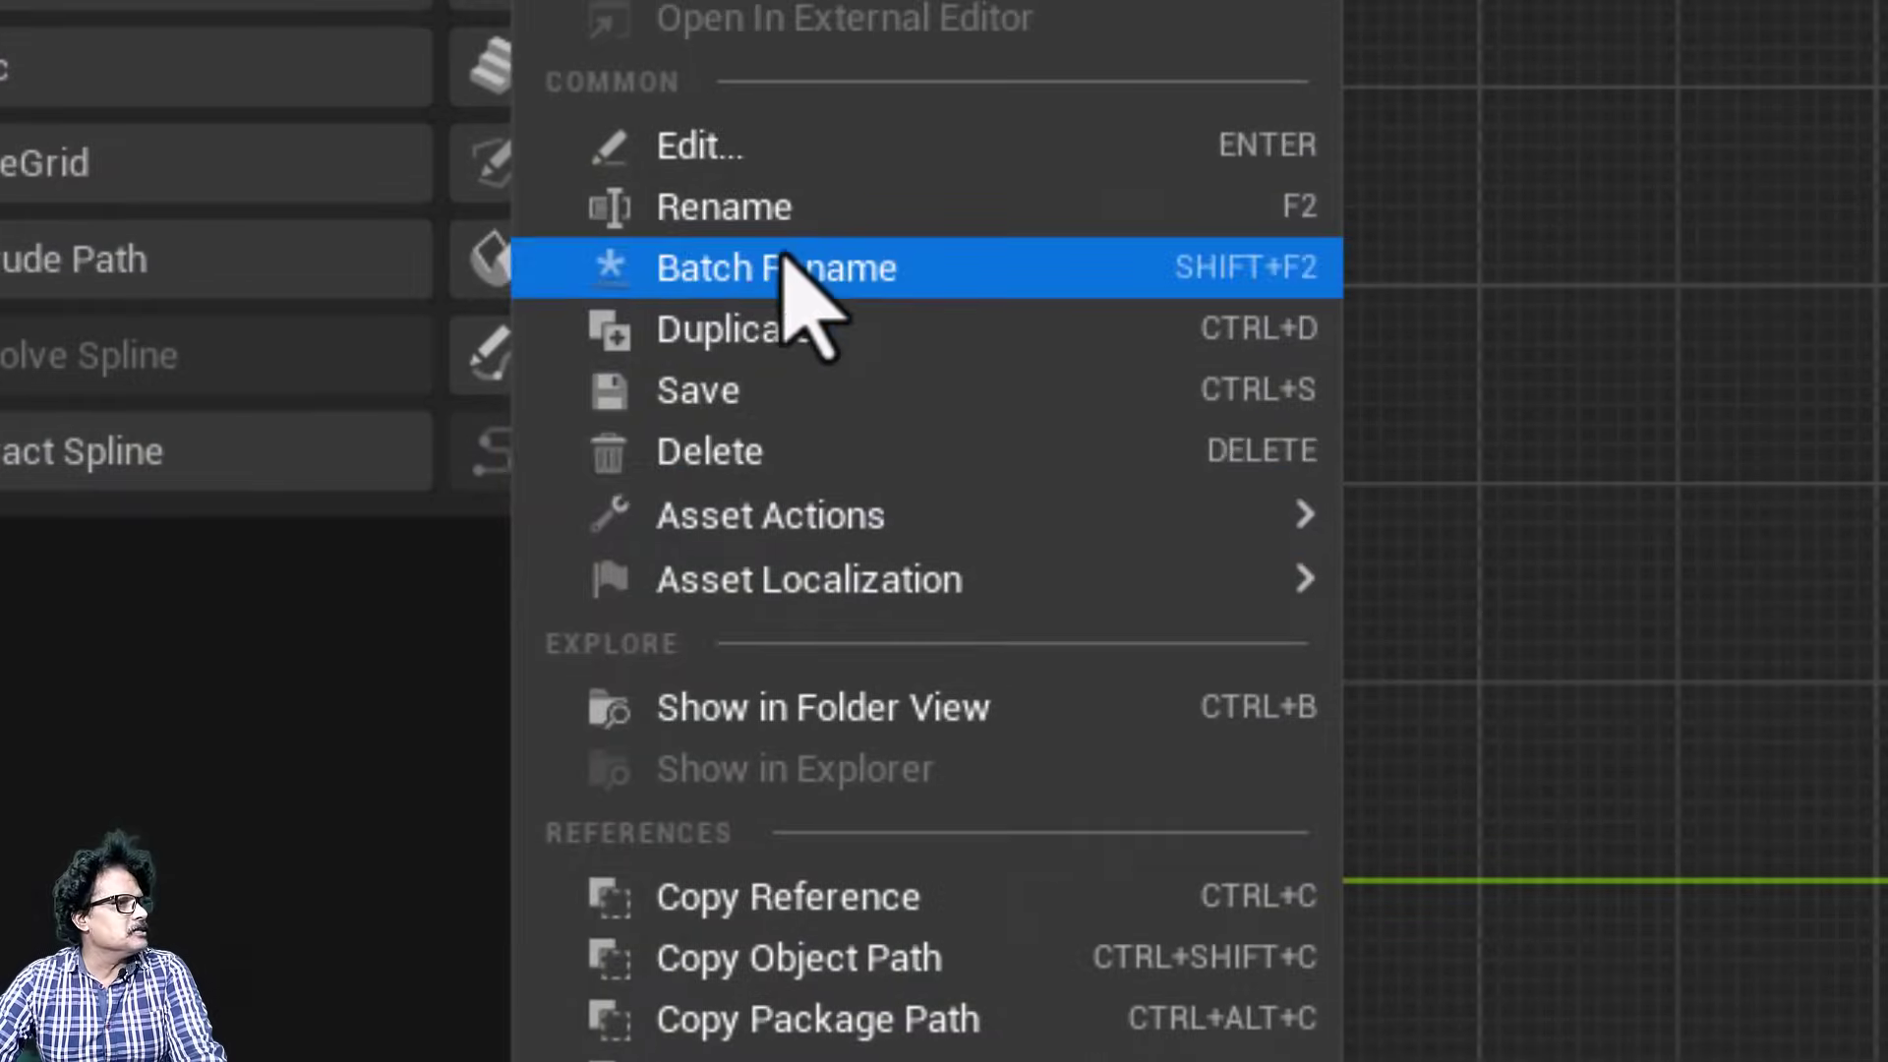
pyautogui.click(794, 223)
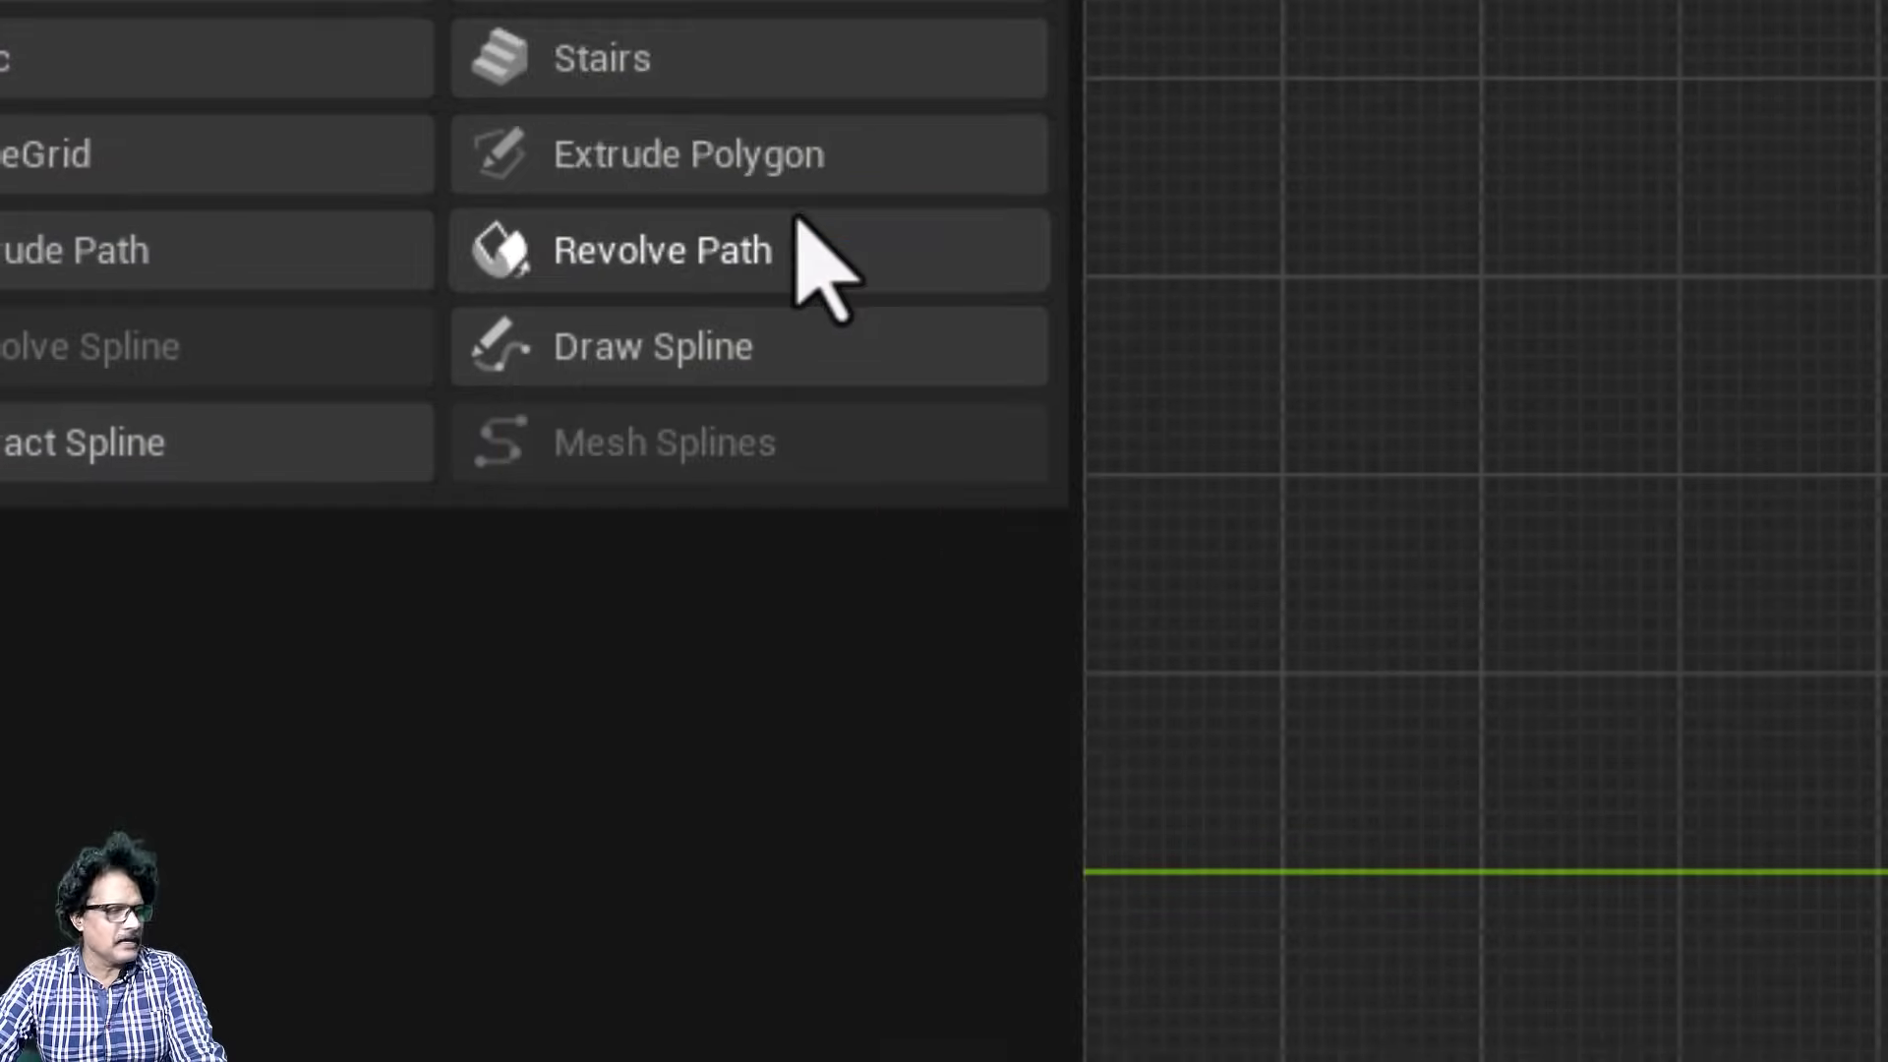
pyautogui.write('SM_N')
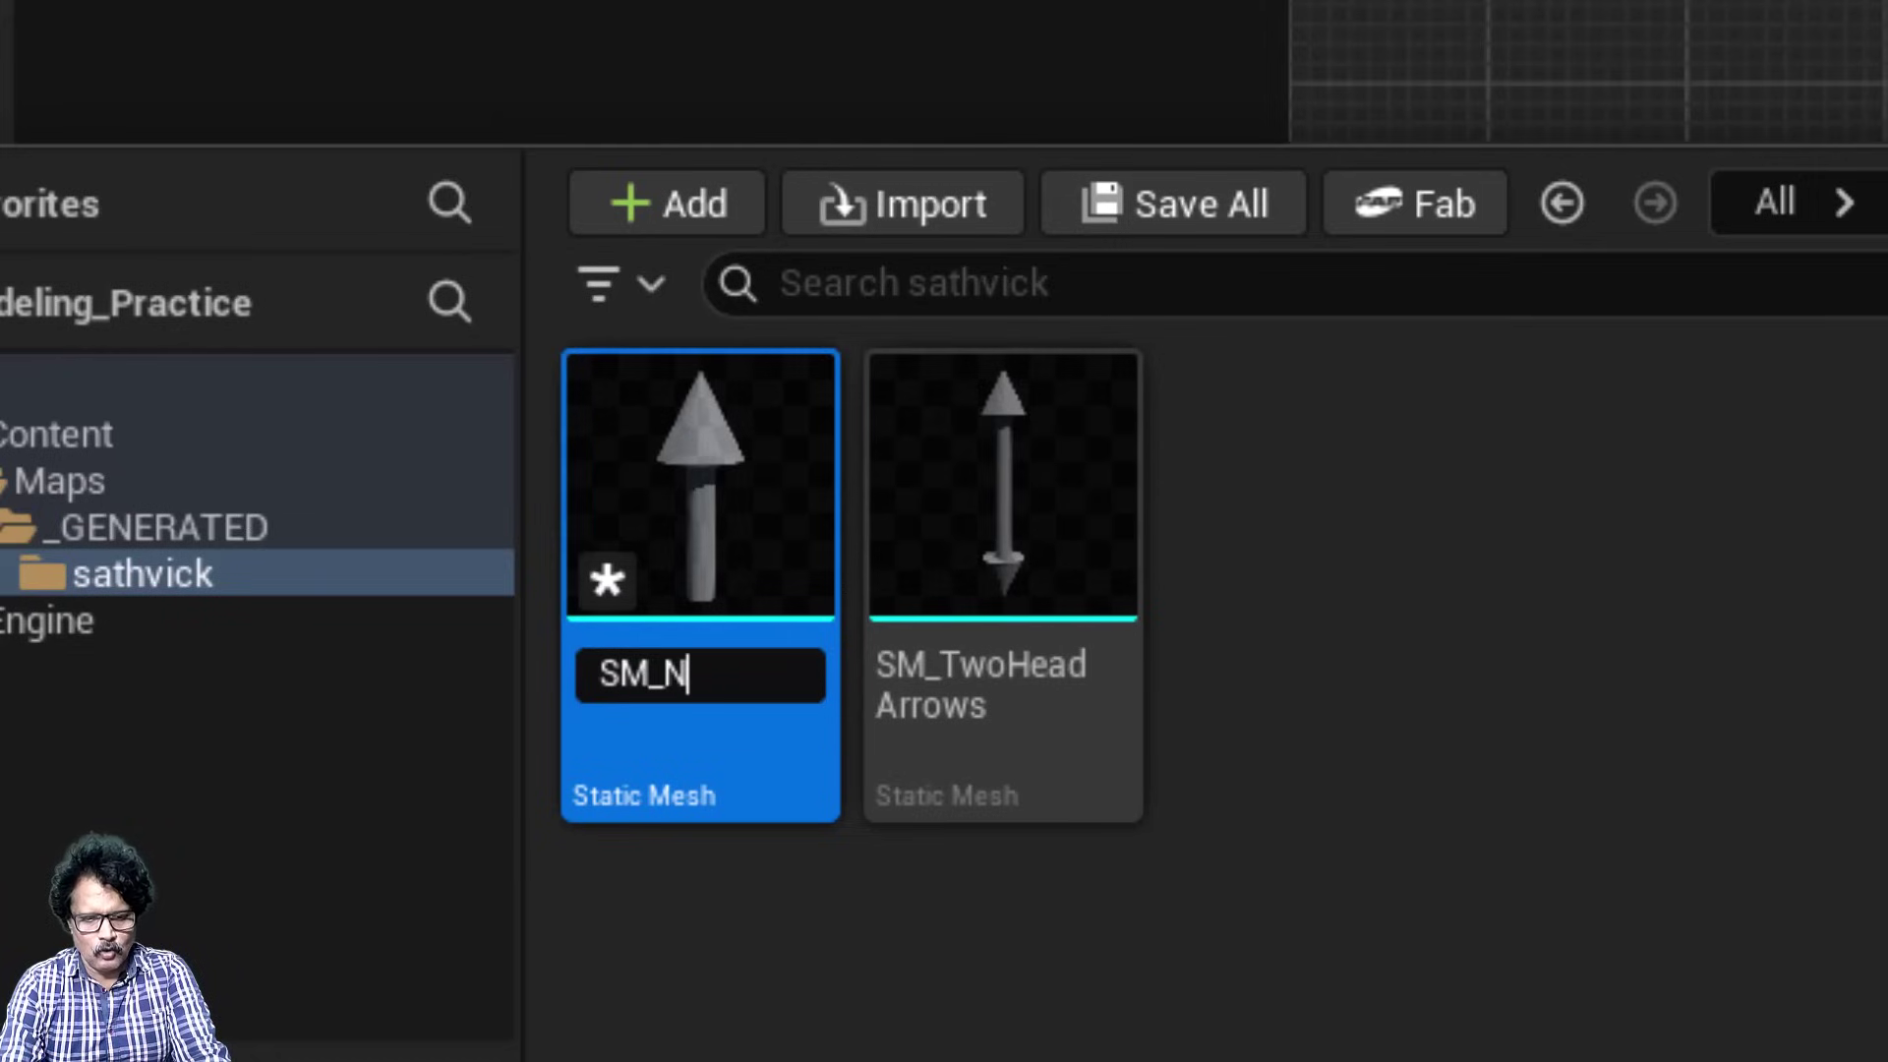
pyautogui.write('rrow')
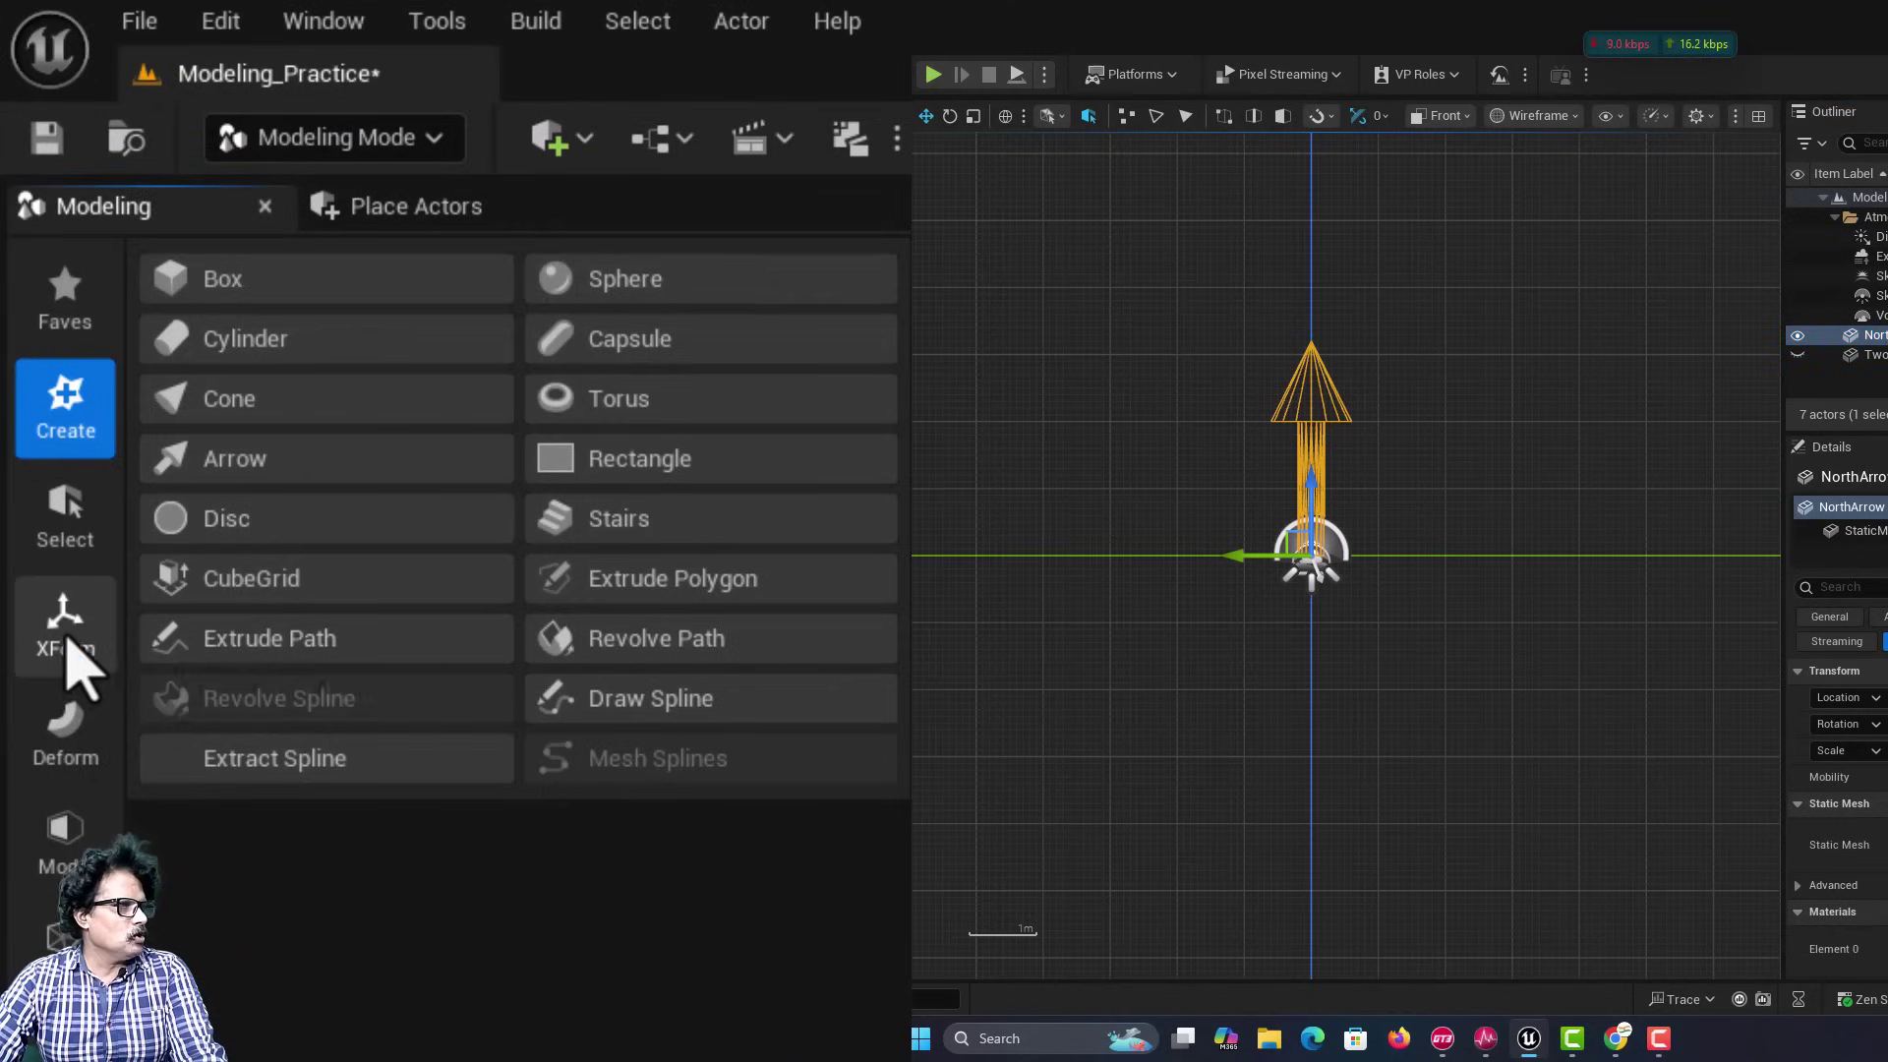
# Duplicate NorthArrow as a separate static mesh named SM_EastArrow, keeping the input object.
pyautogui.click(61, 634)
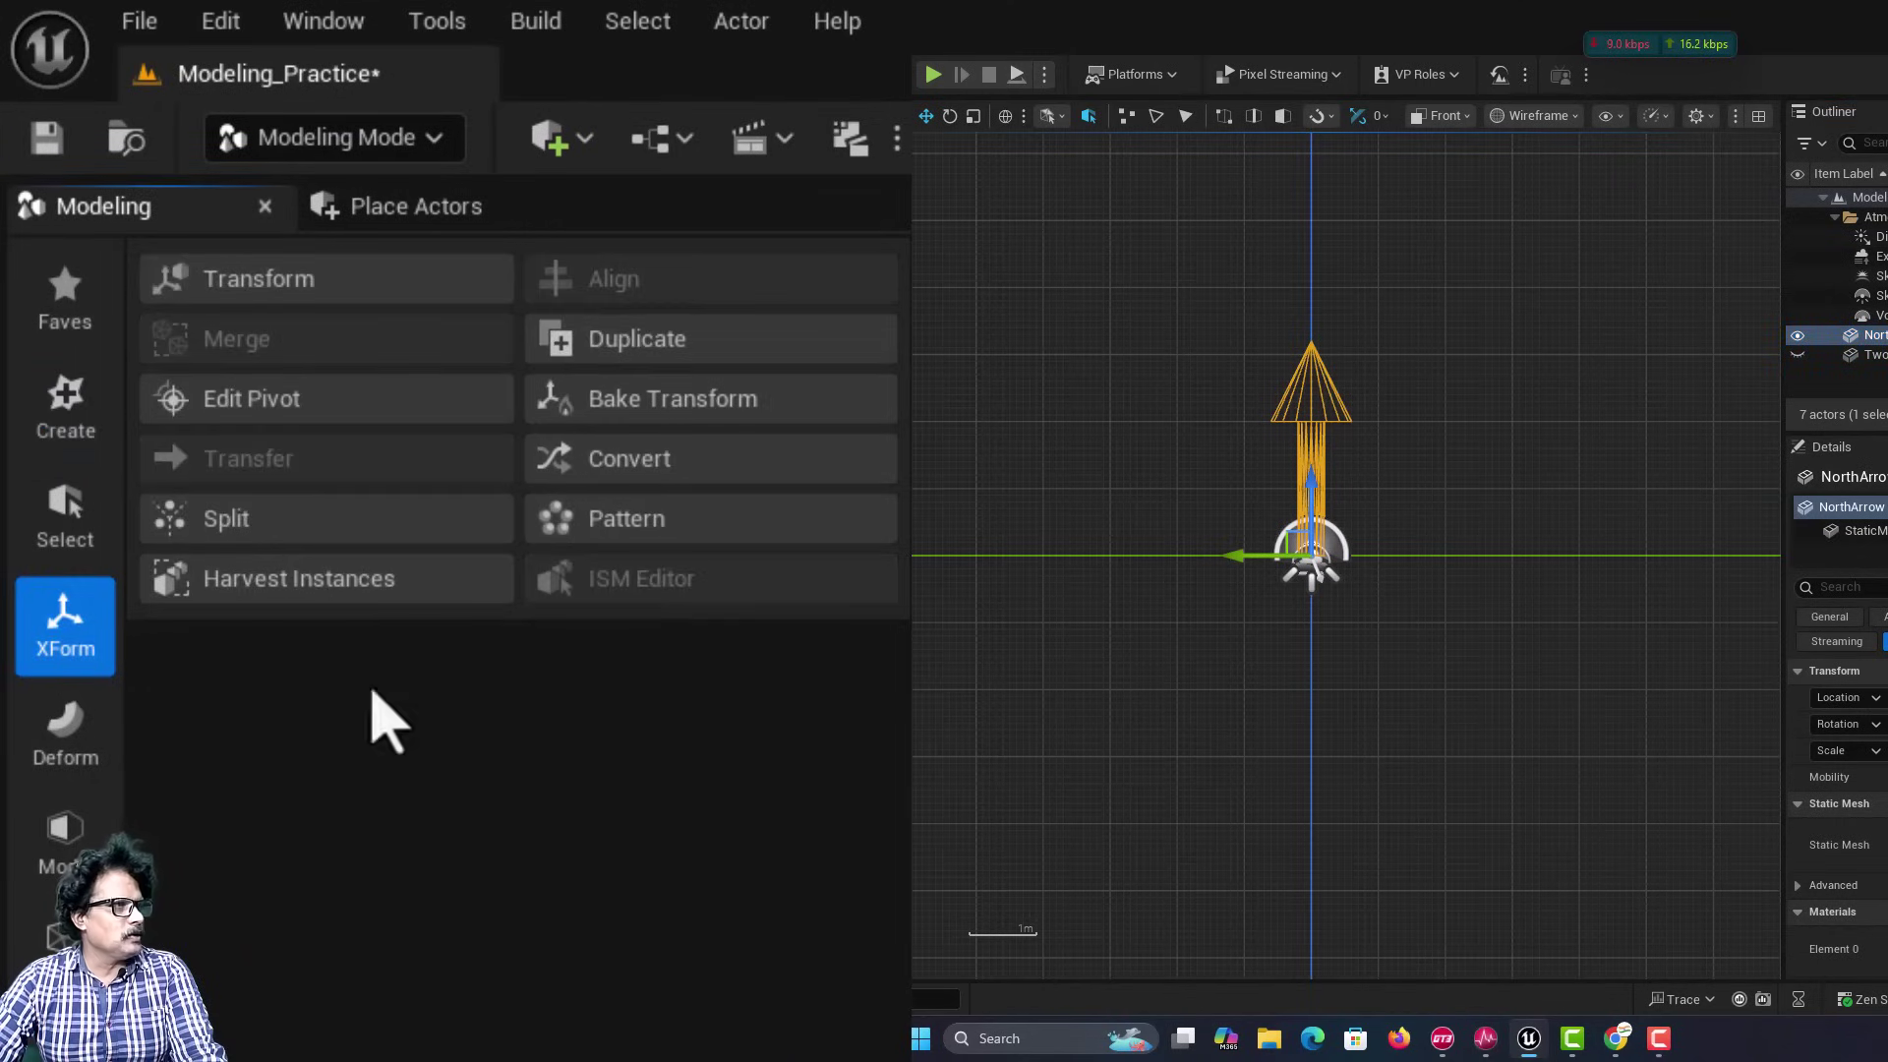
pyautogui.click(644, 362)
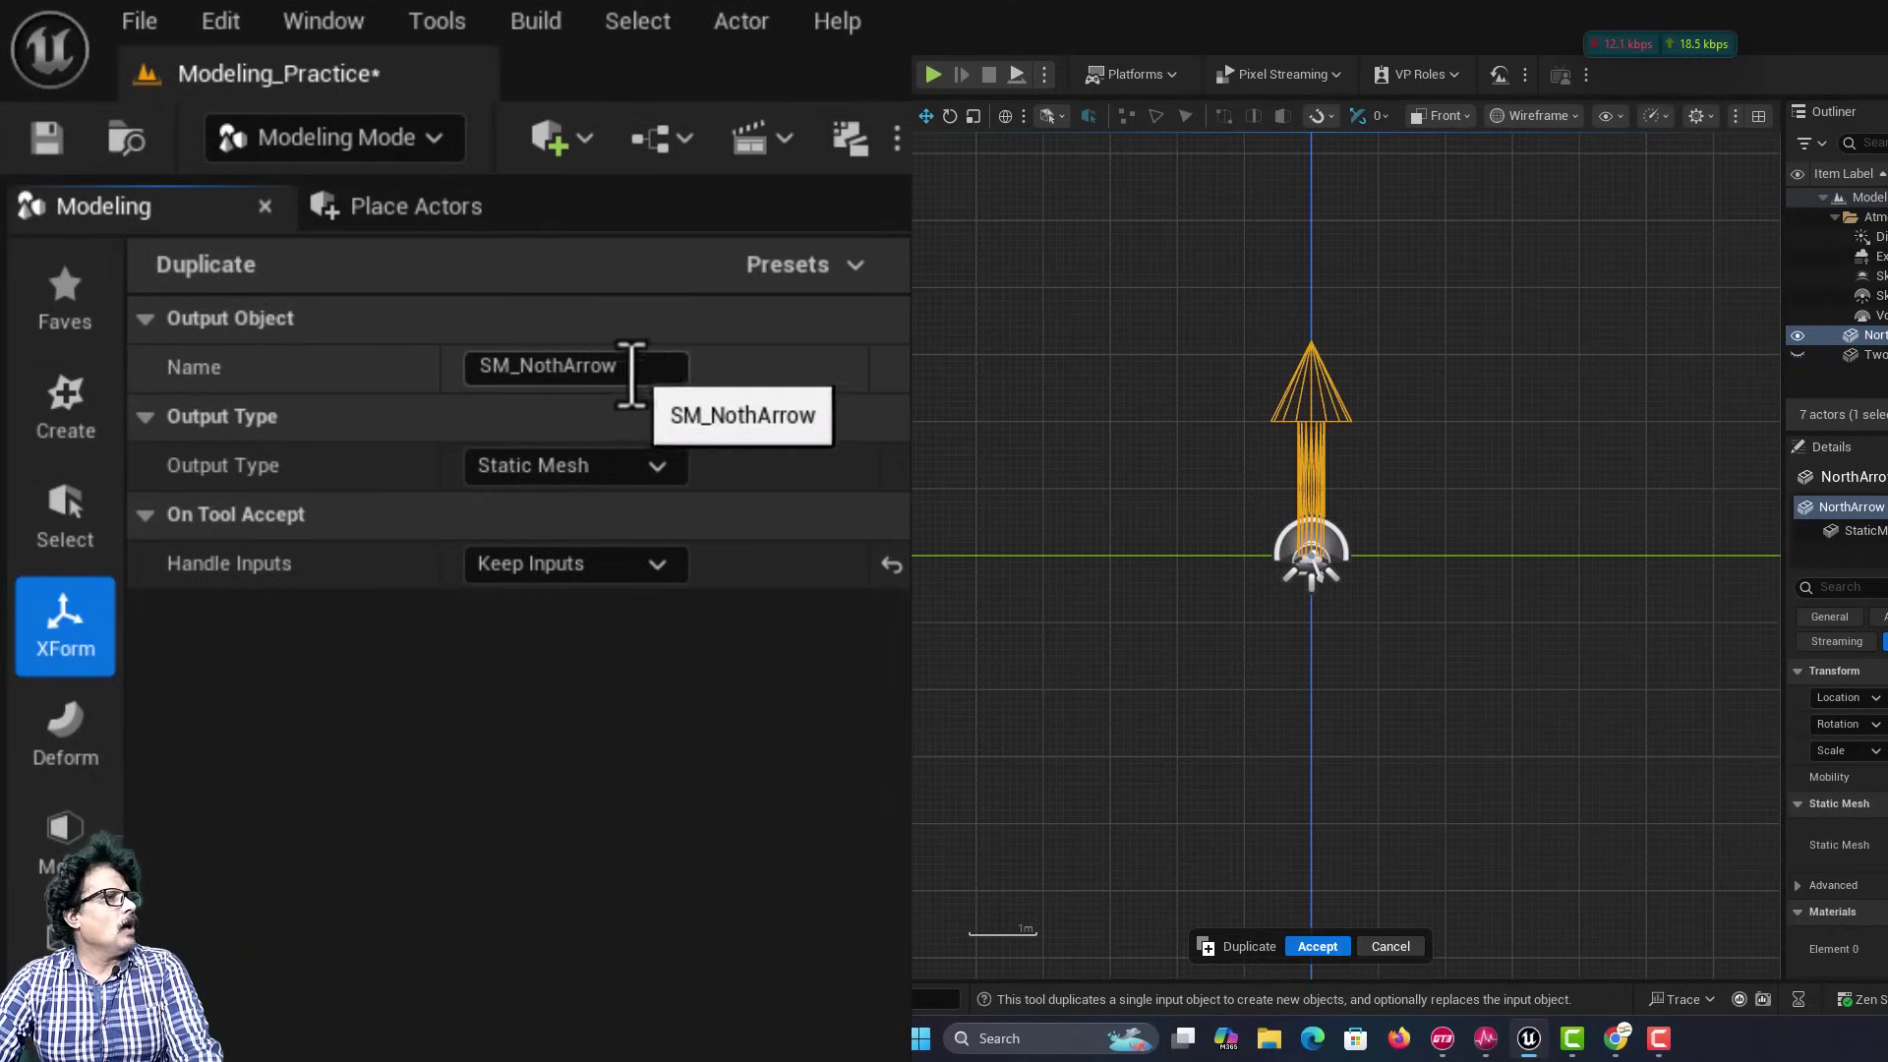
pyautogui.moveTo(518, 368); pyautogui.dragTo(841, 378)
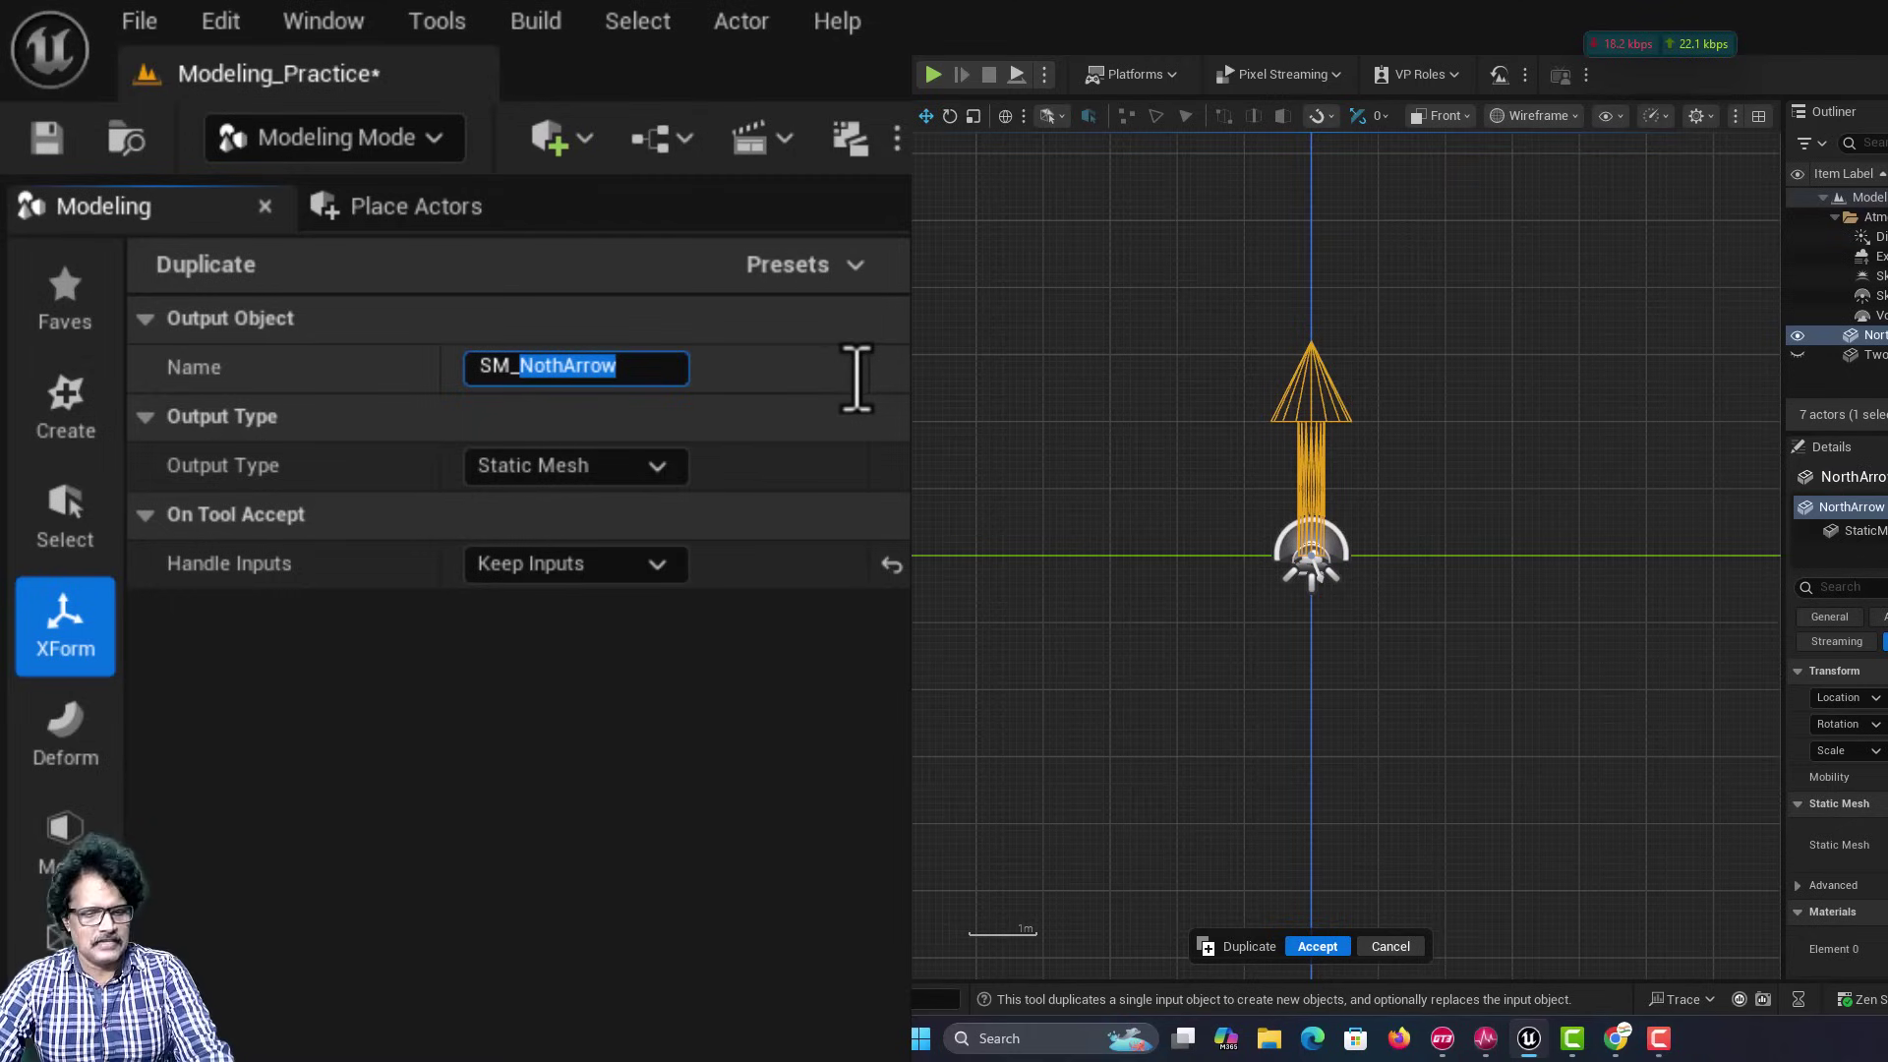
pyautogui.write('EastArr')
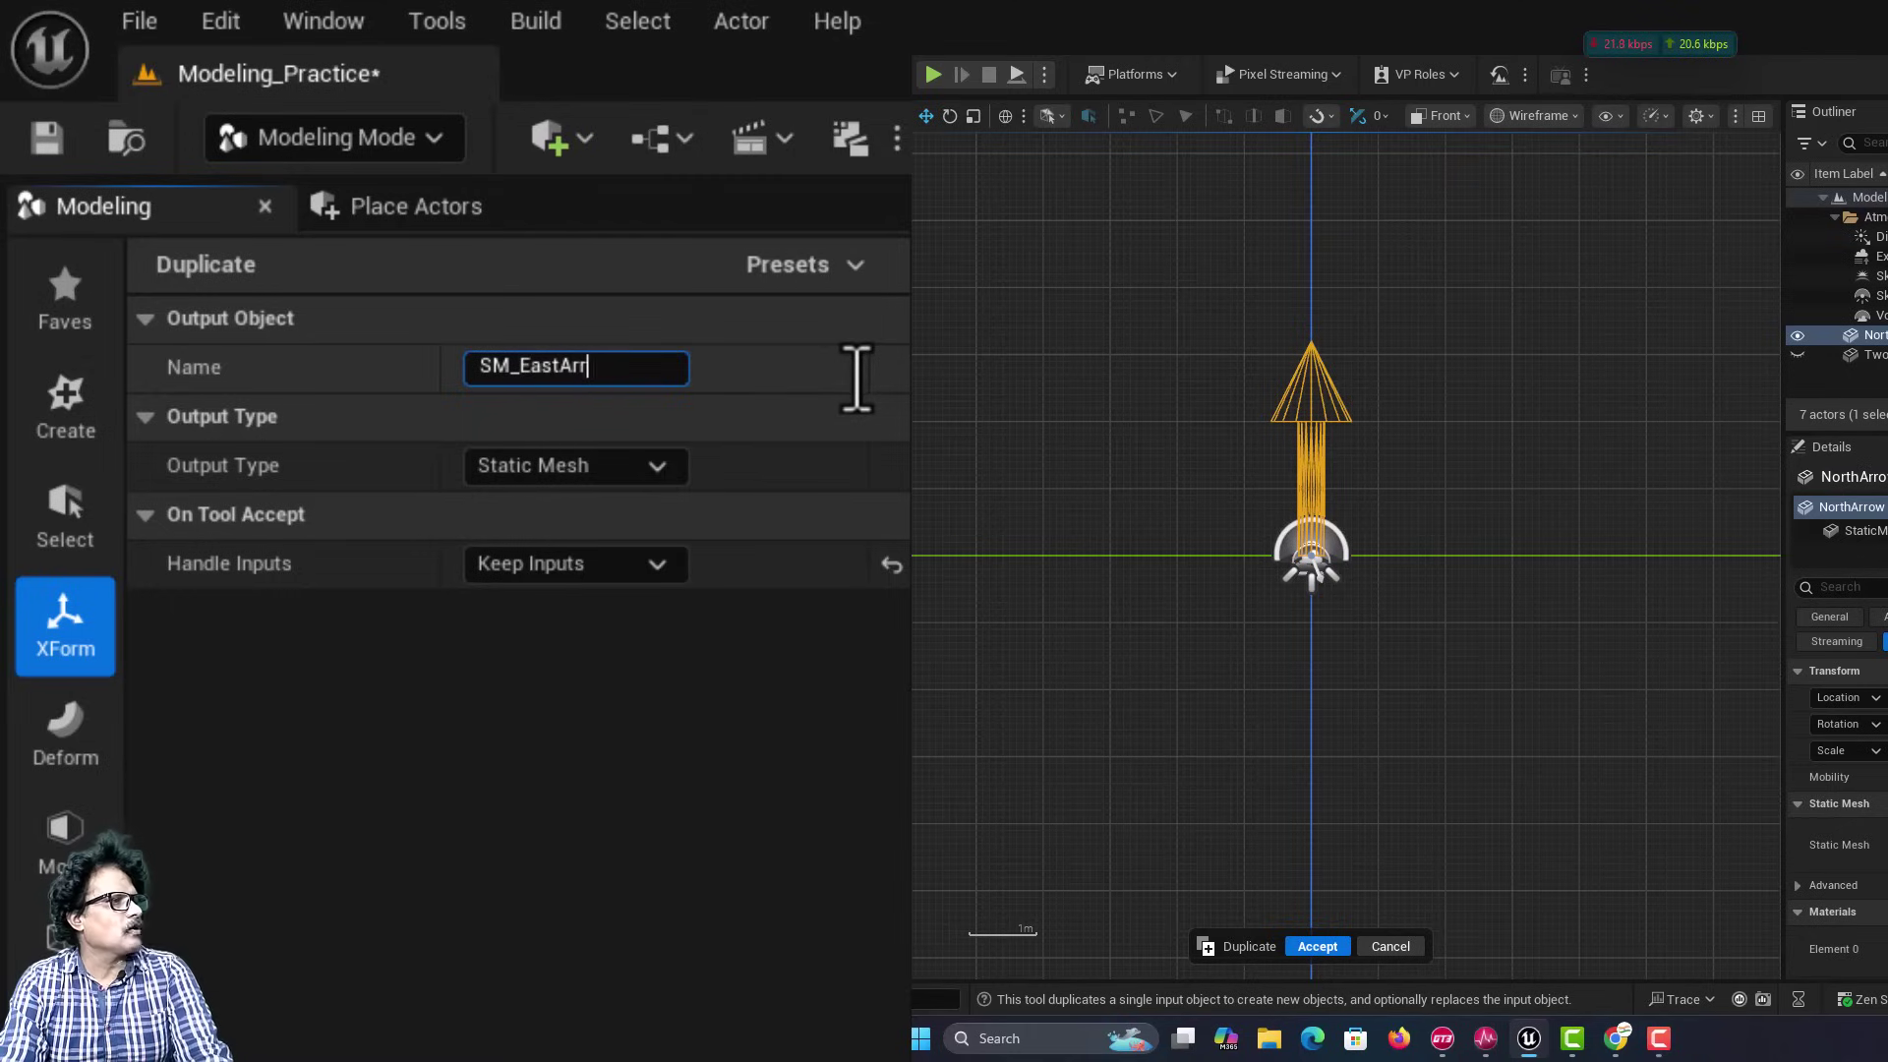
pyautogui.write('ow')
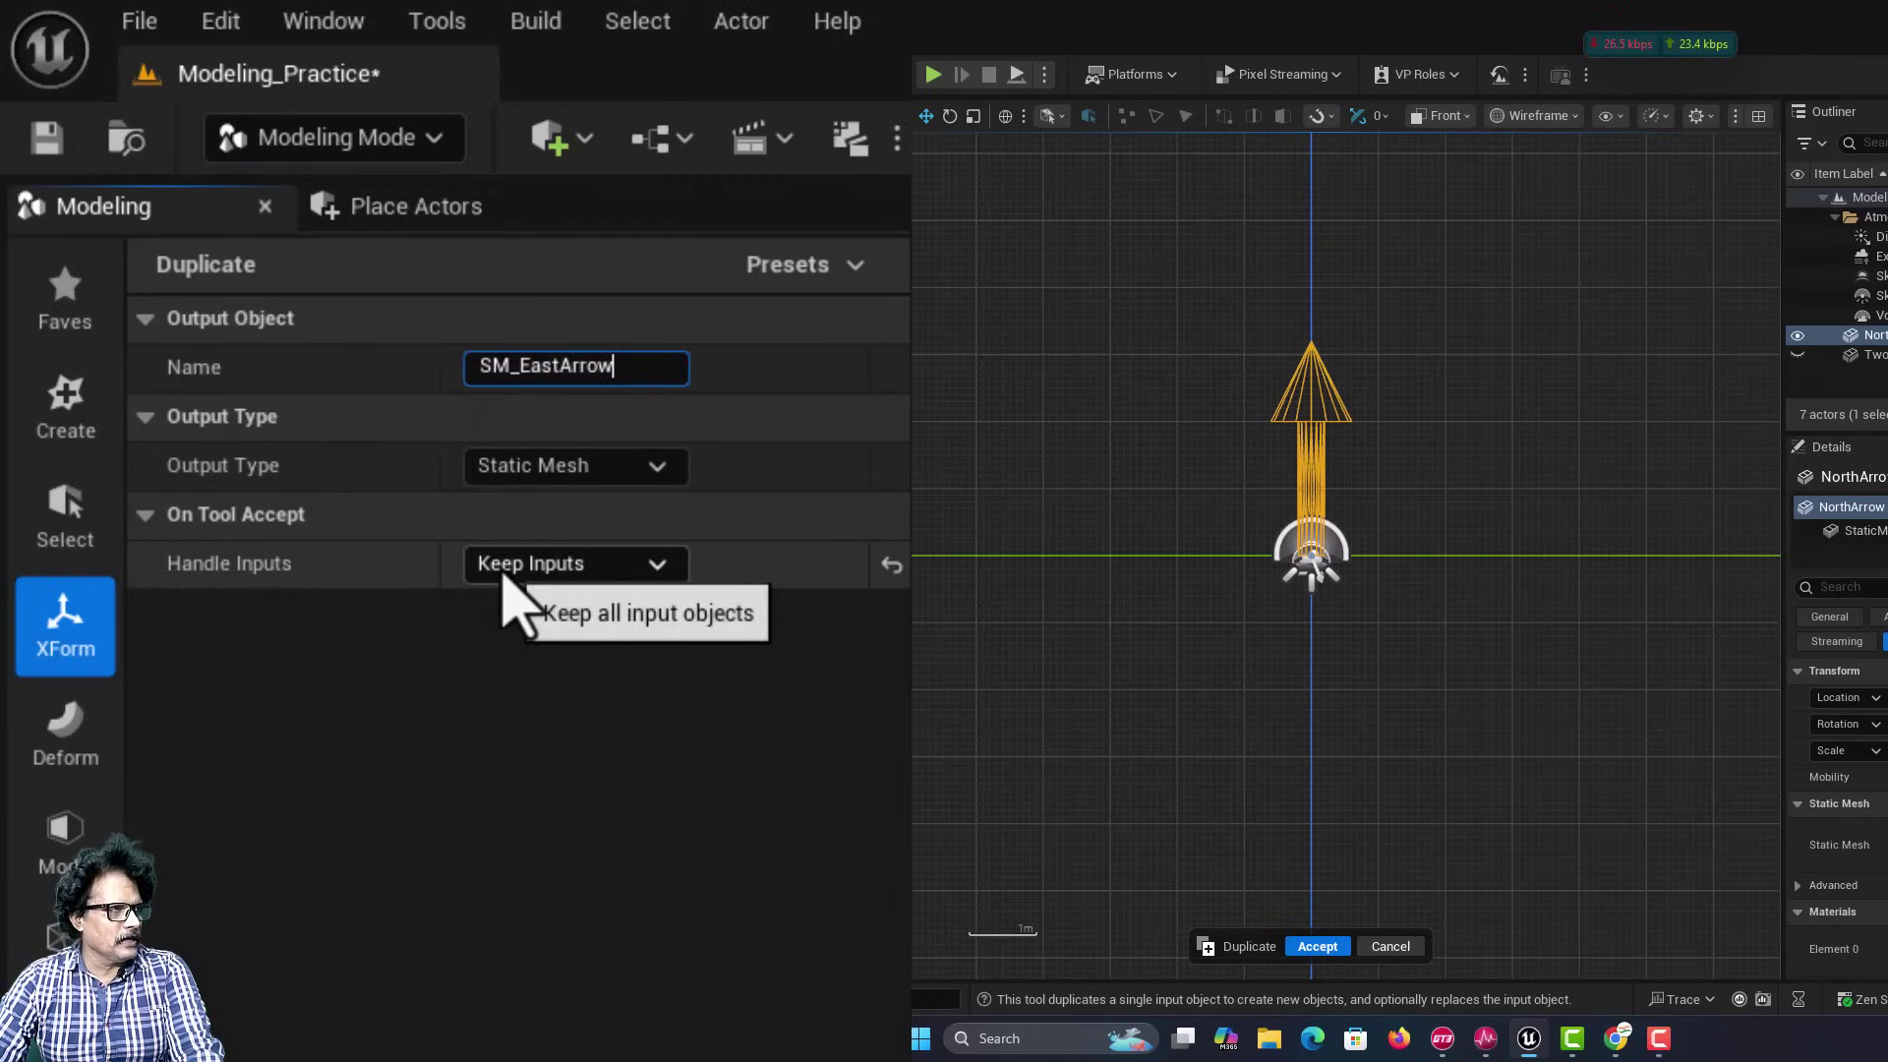
pyautogui.click(1318, 947)
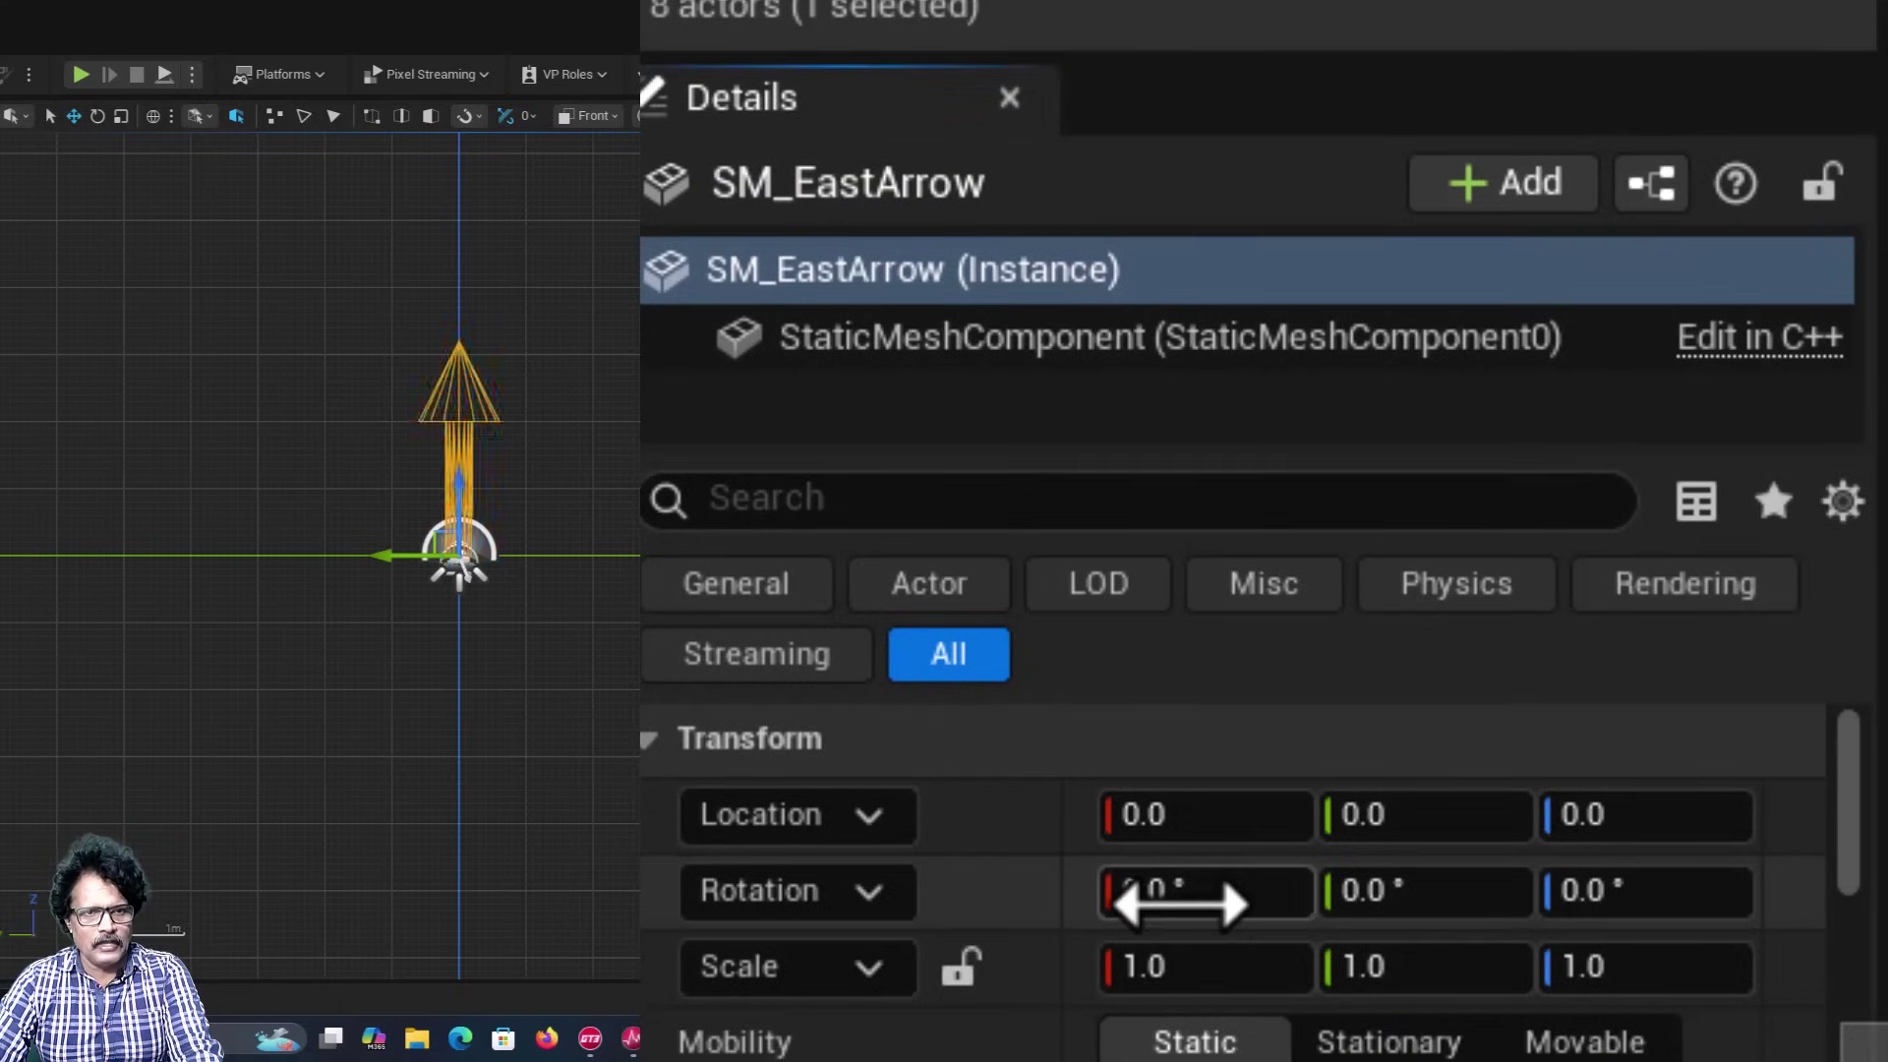
# Rotate SM_EastArrow around its base, trying a roll of 90° and settling on -90°.
pyautogui.click(1175, 895)
pyautogui.write('90')
pyautogui.press('Return')
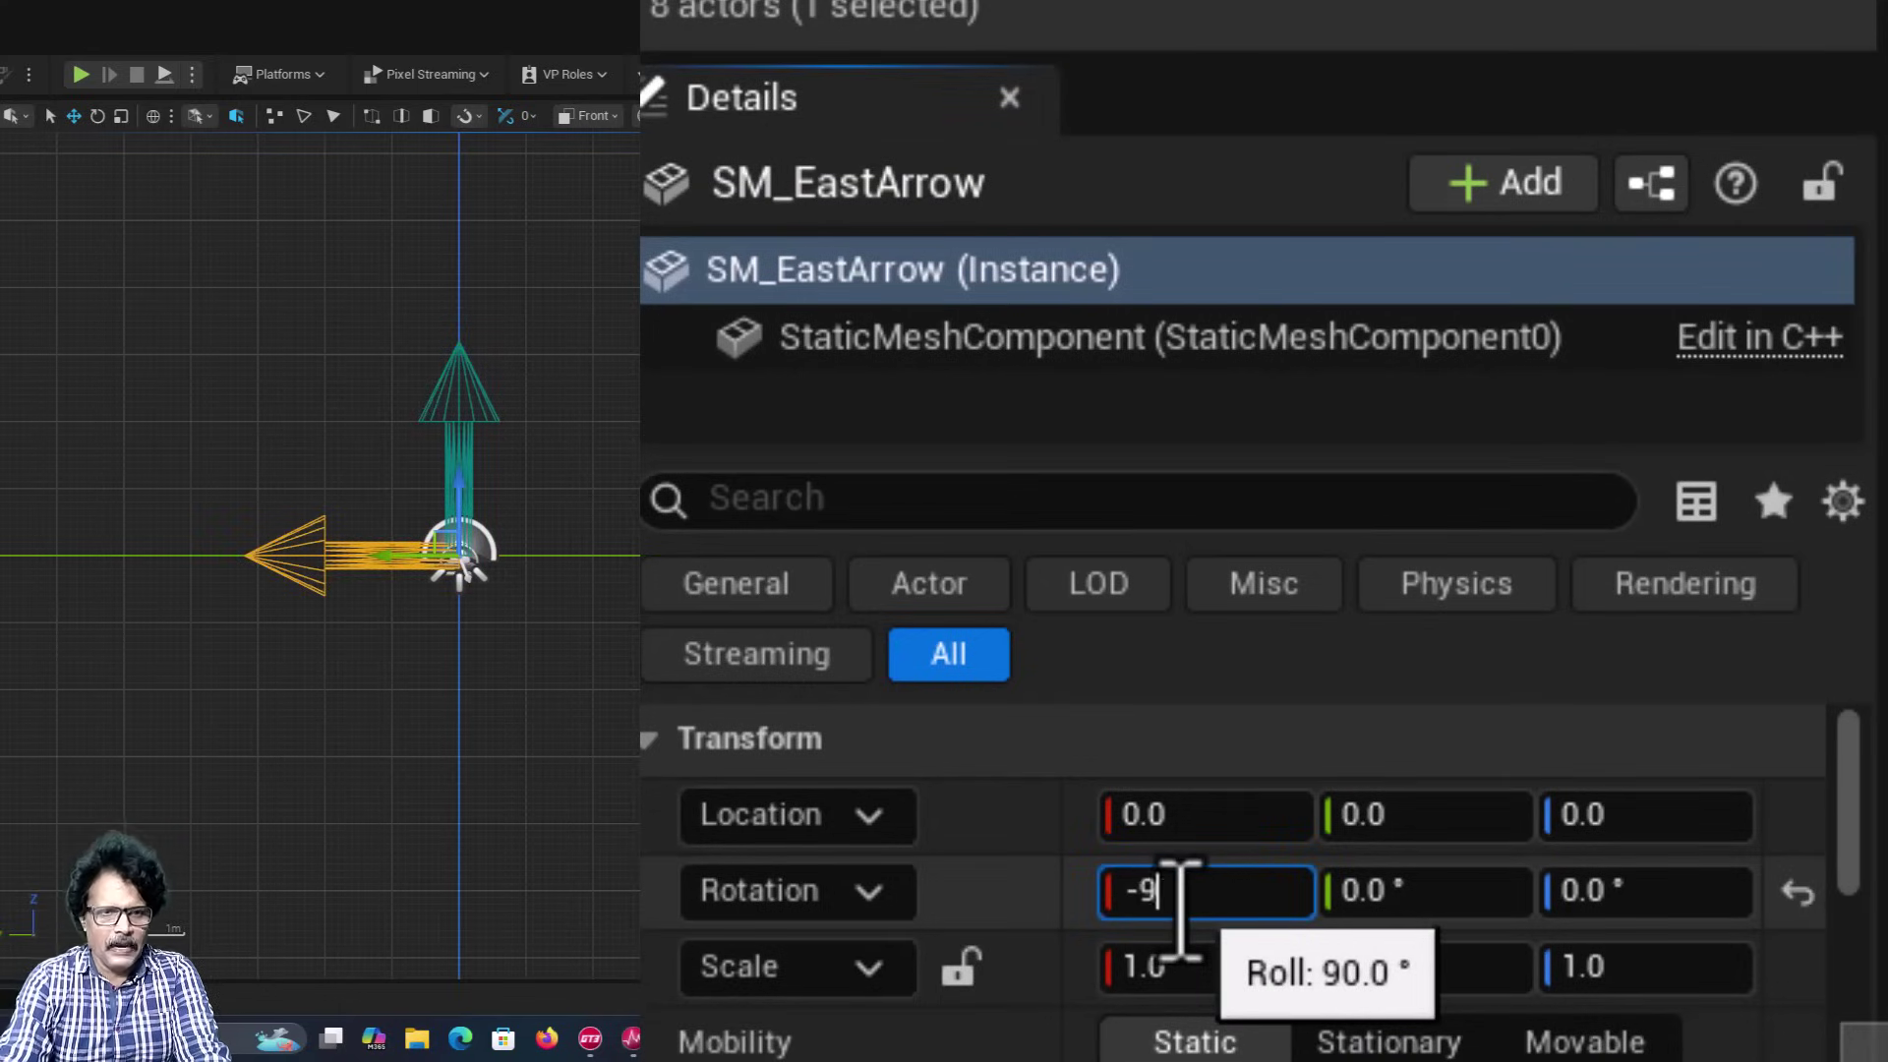
pyautogui.write('-90')
pyautogui.press('Return')
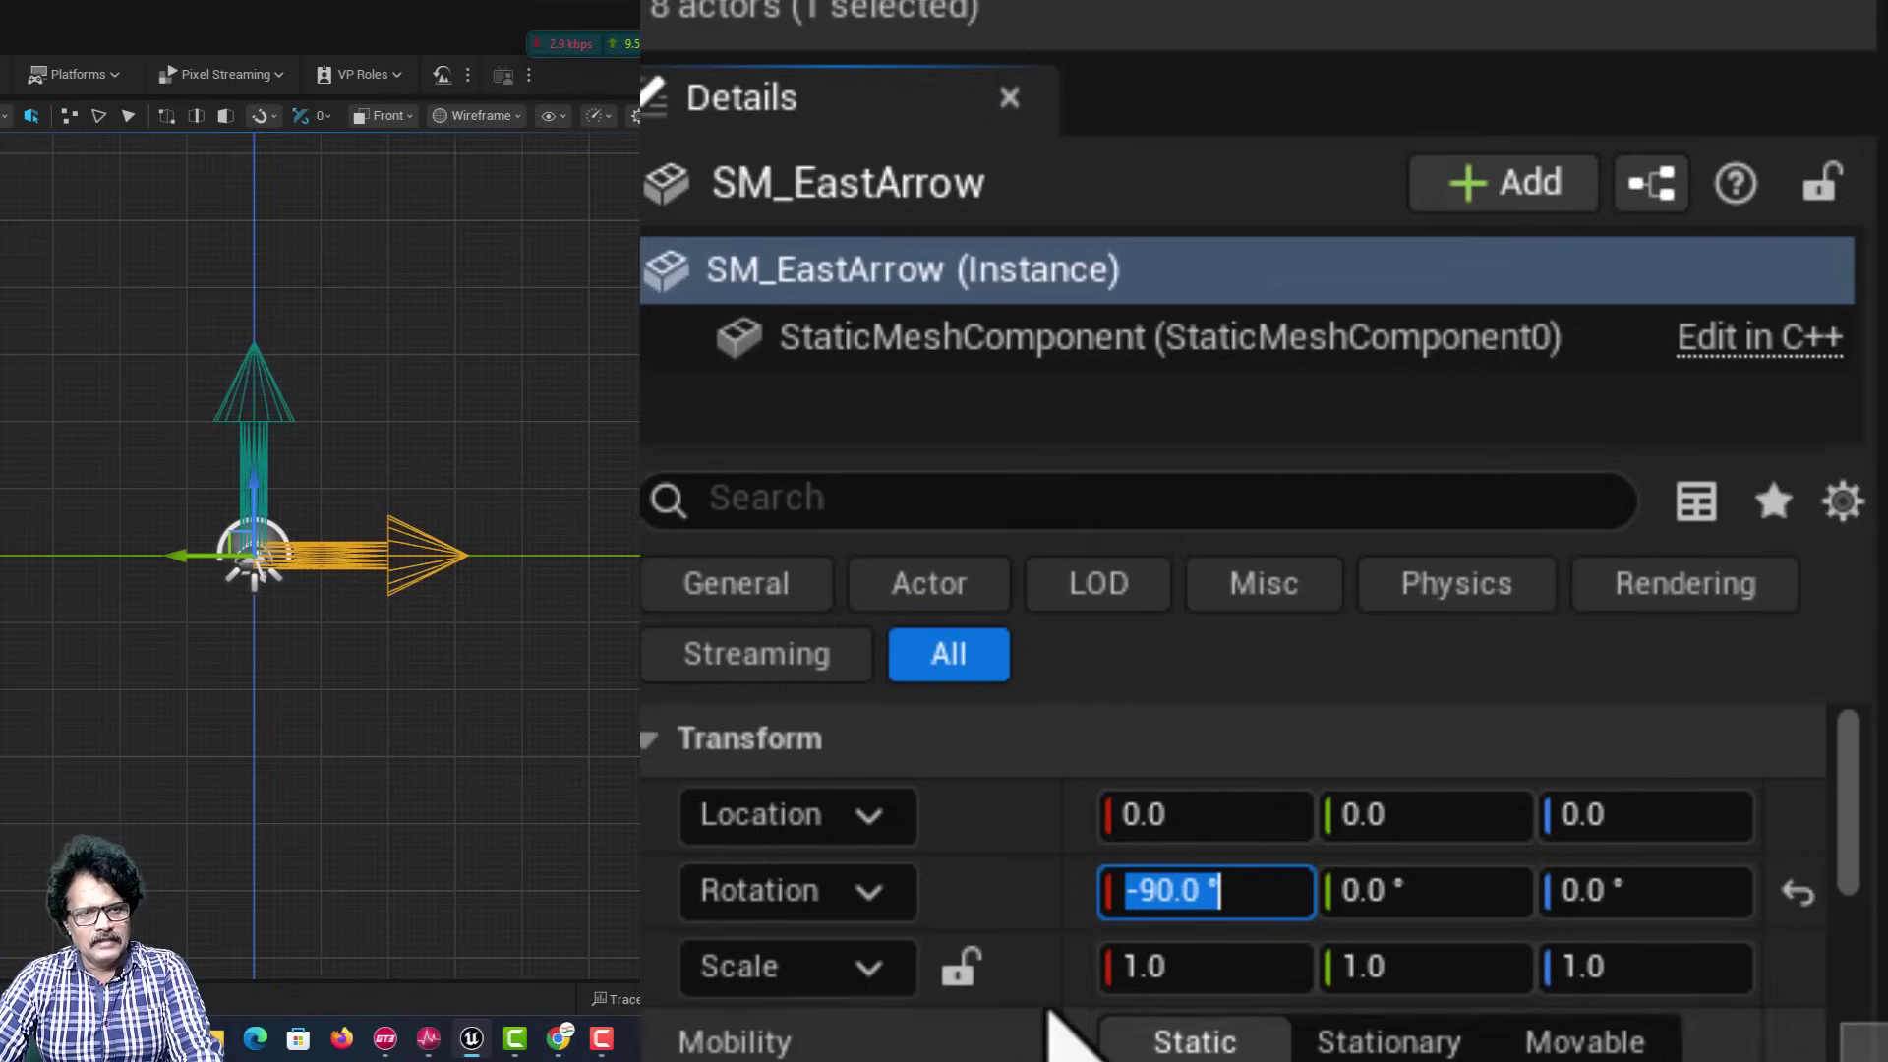
pyautogui.click(1040, 944)
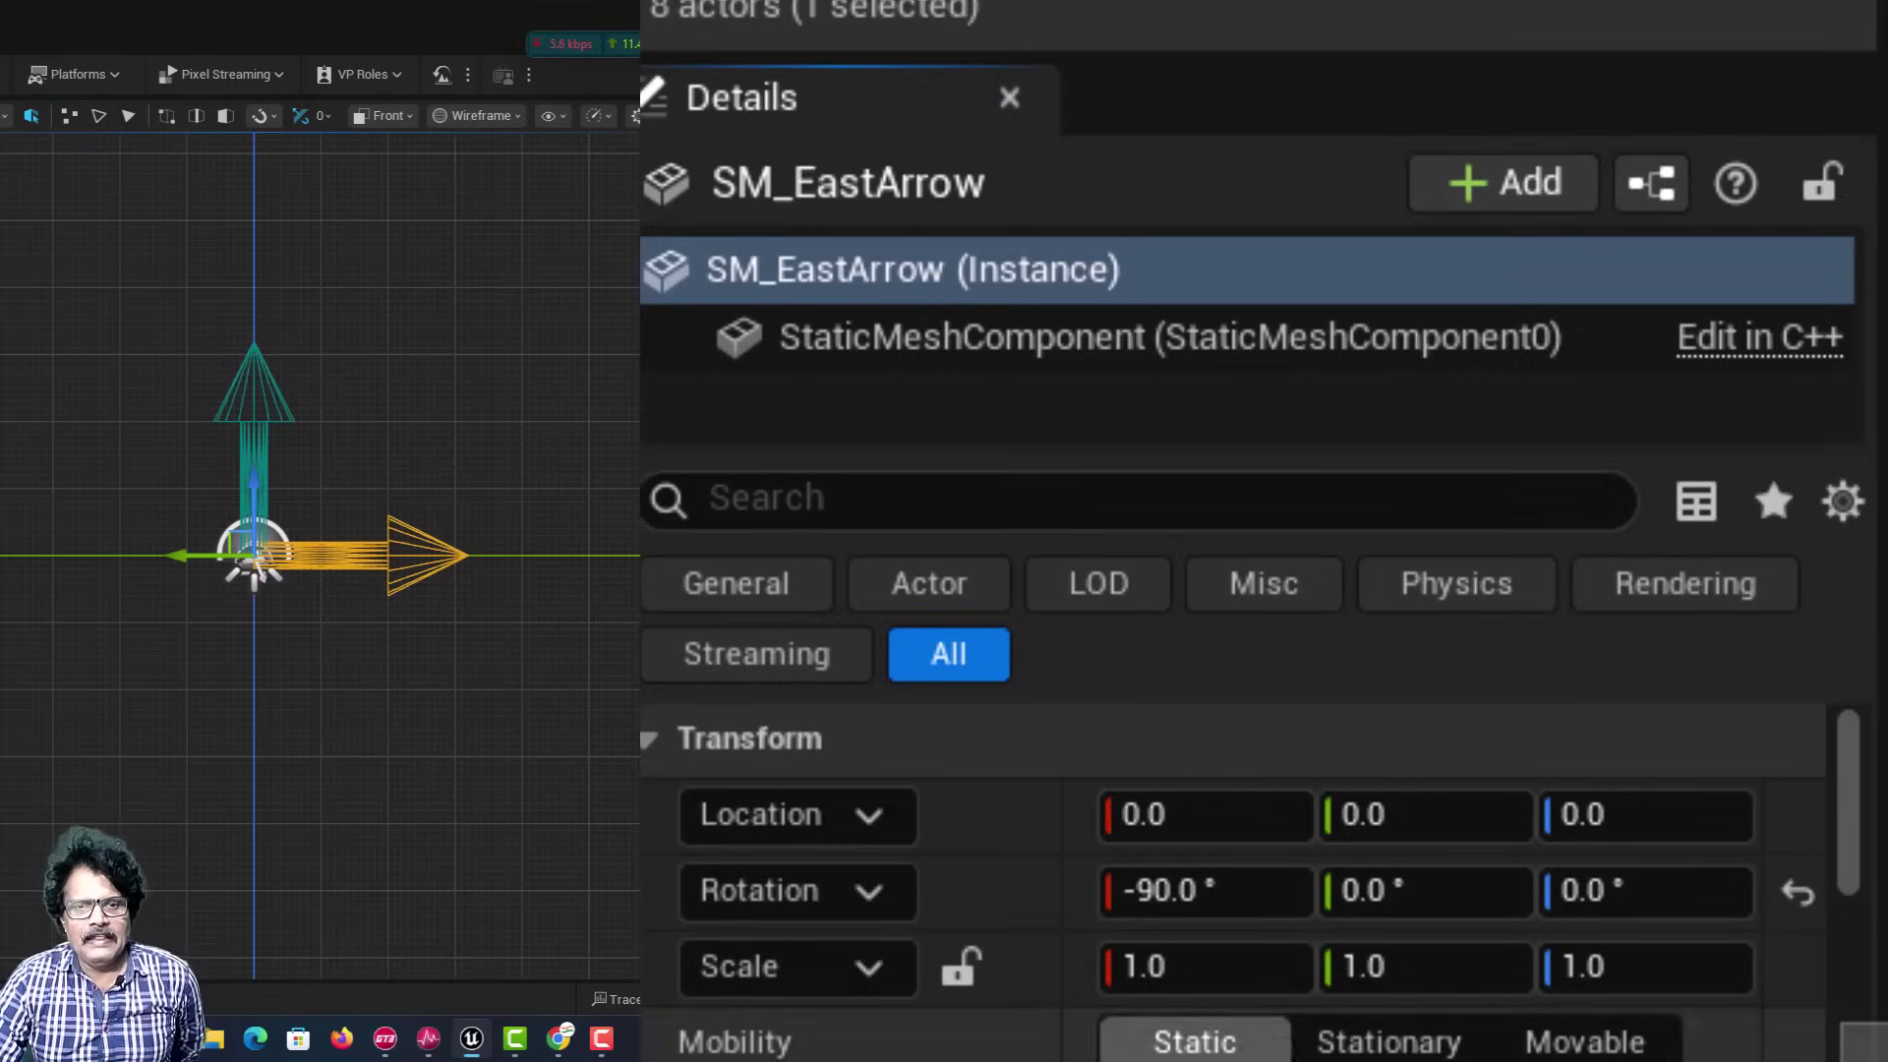
# Try resetting SM_EastArrow's rotation to its default and undo that reset.
pyautogui.click(1800, 895)
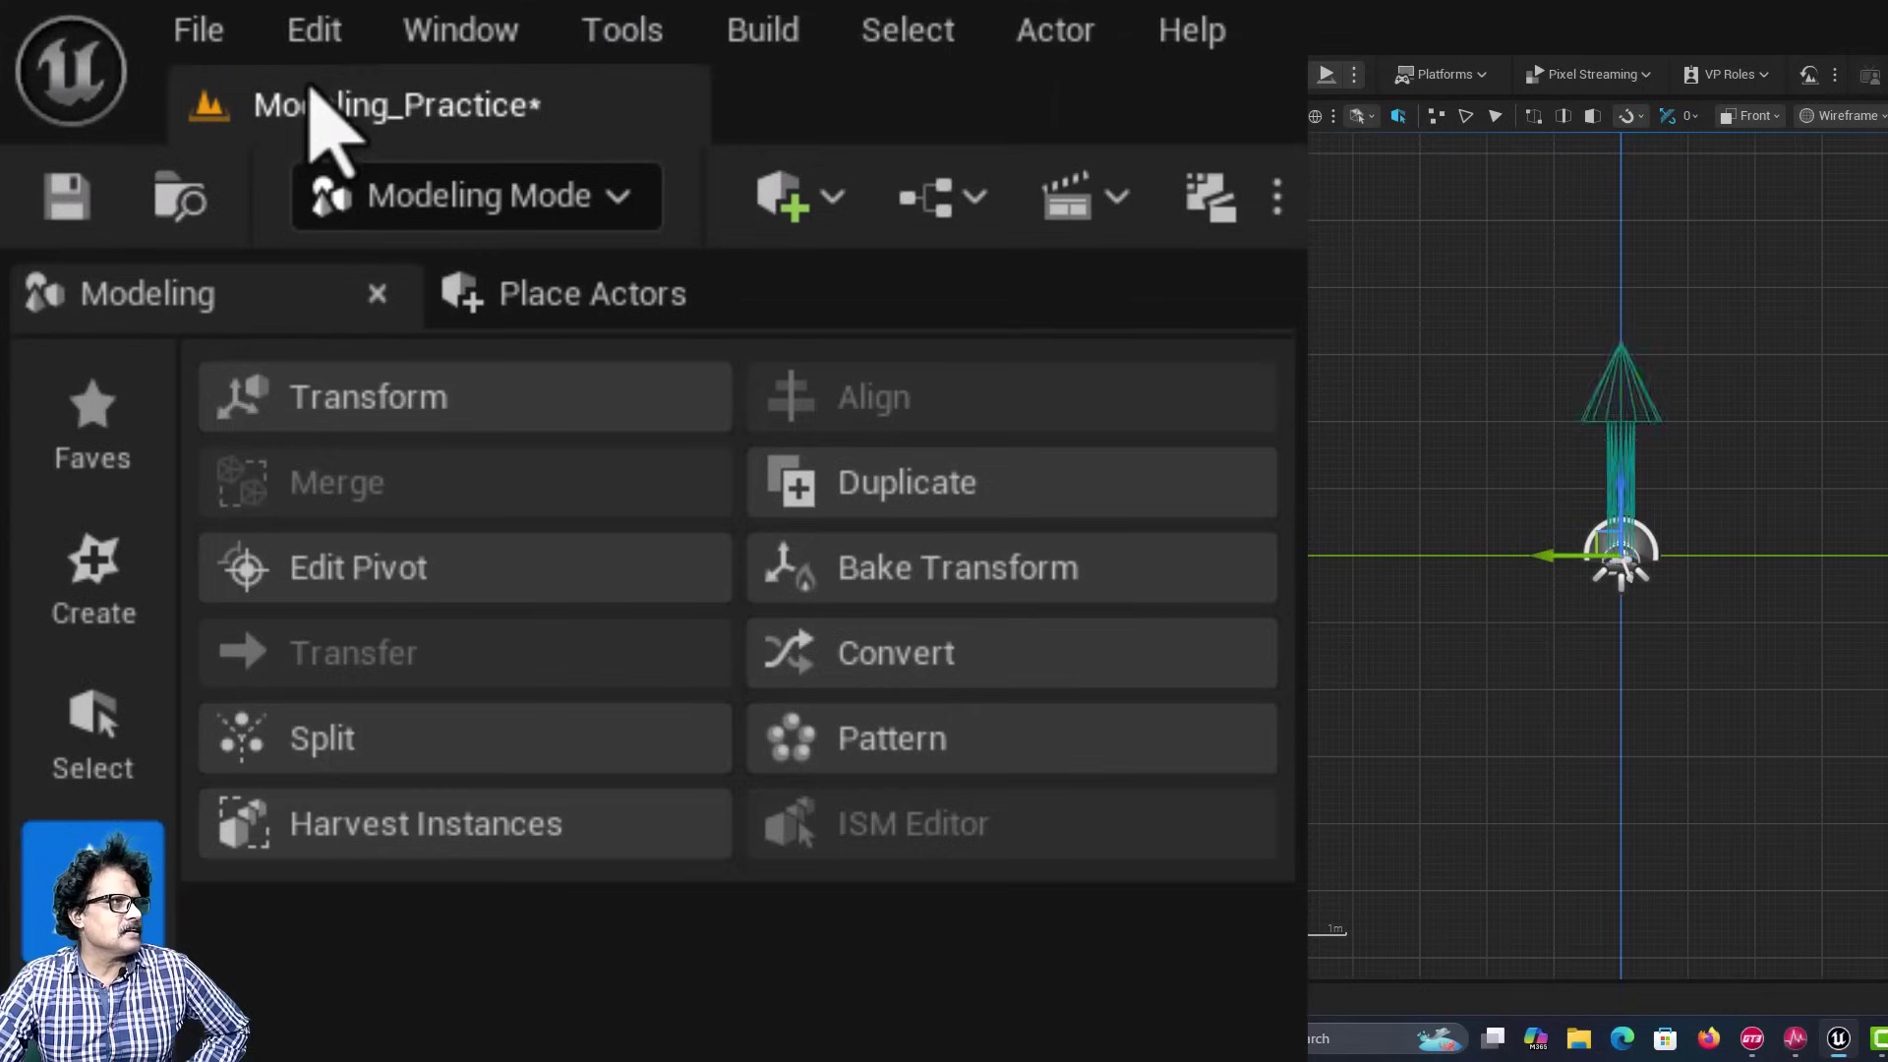
pyautogui.click(315, 32)
pyautogui.click(366, 234)
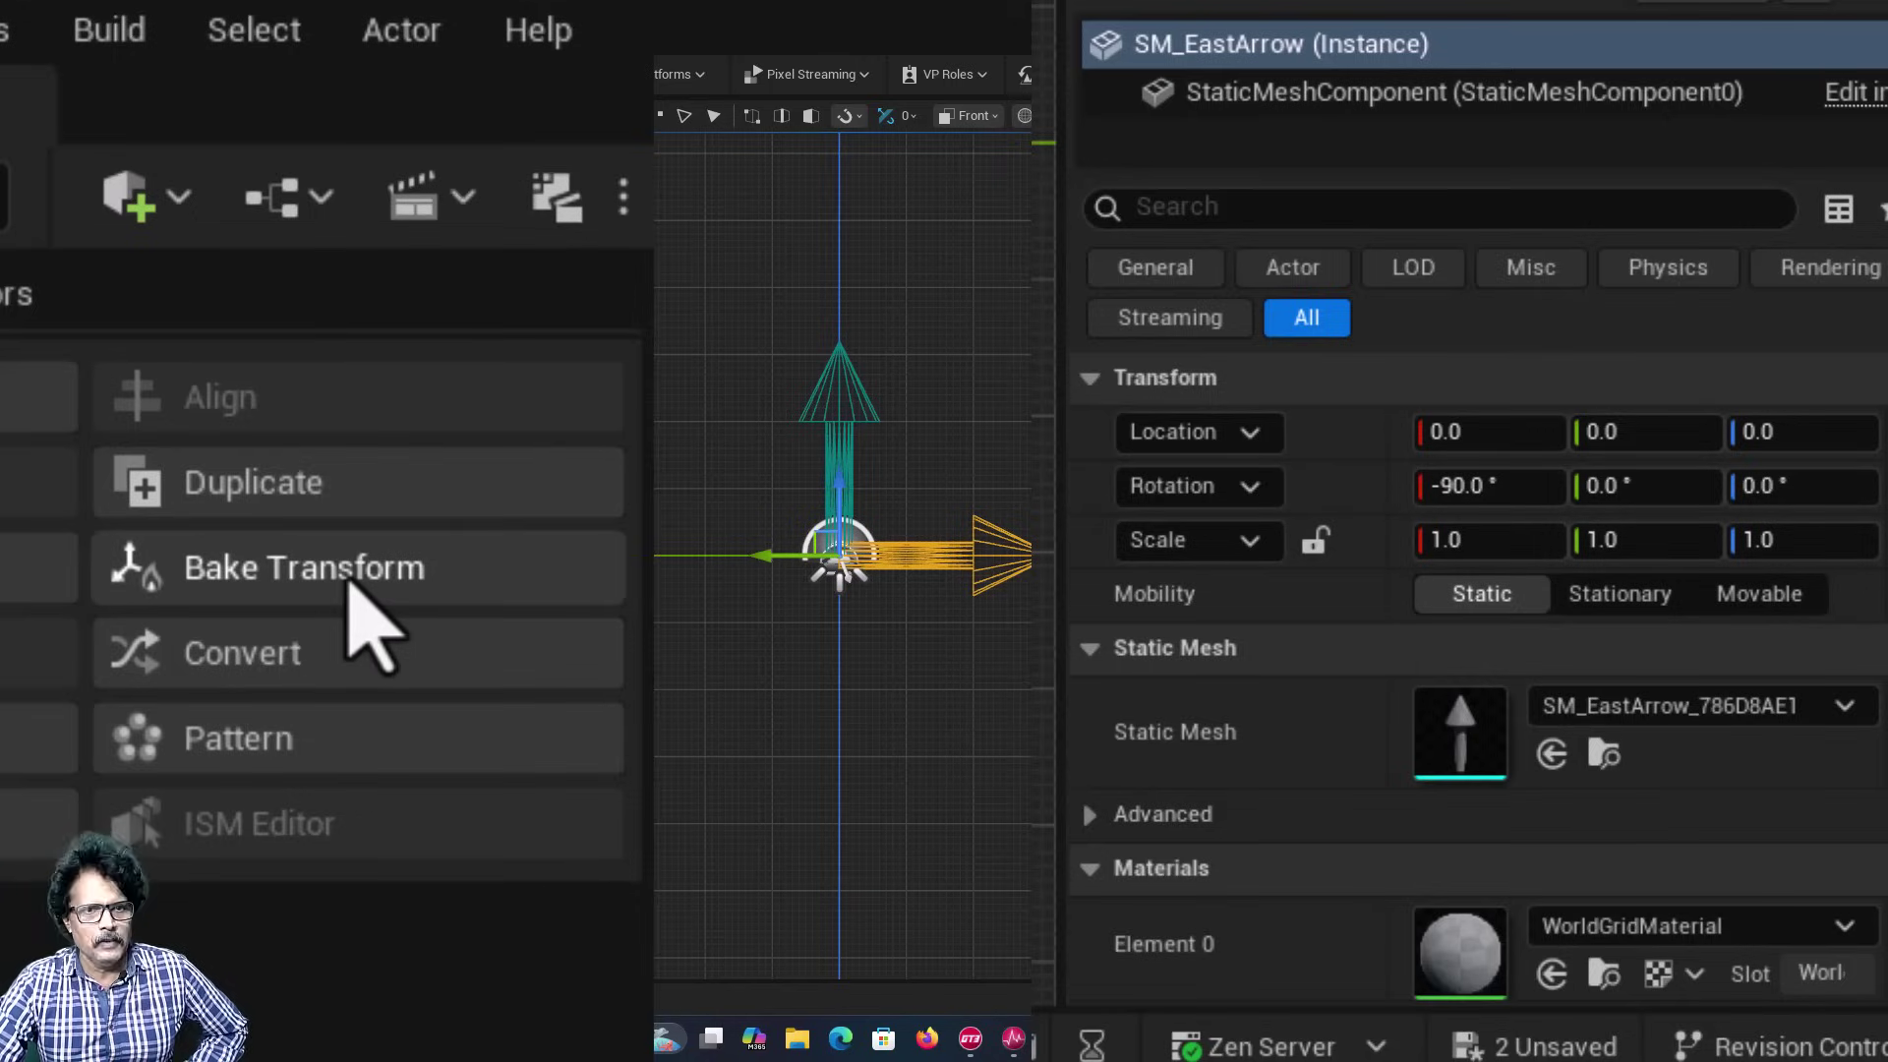
# Bake SM_EastArrow's rotation and full scale into its mesh with Bake Transform.
pyautogui.click(305, 569)
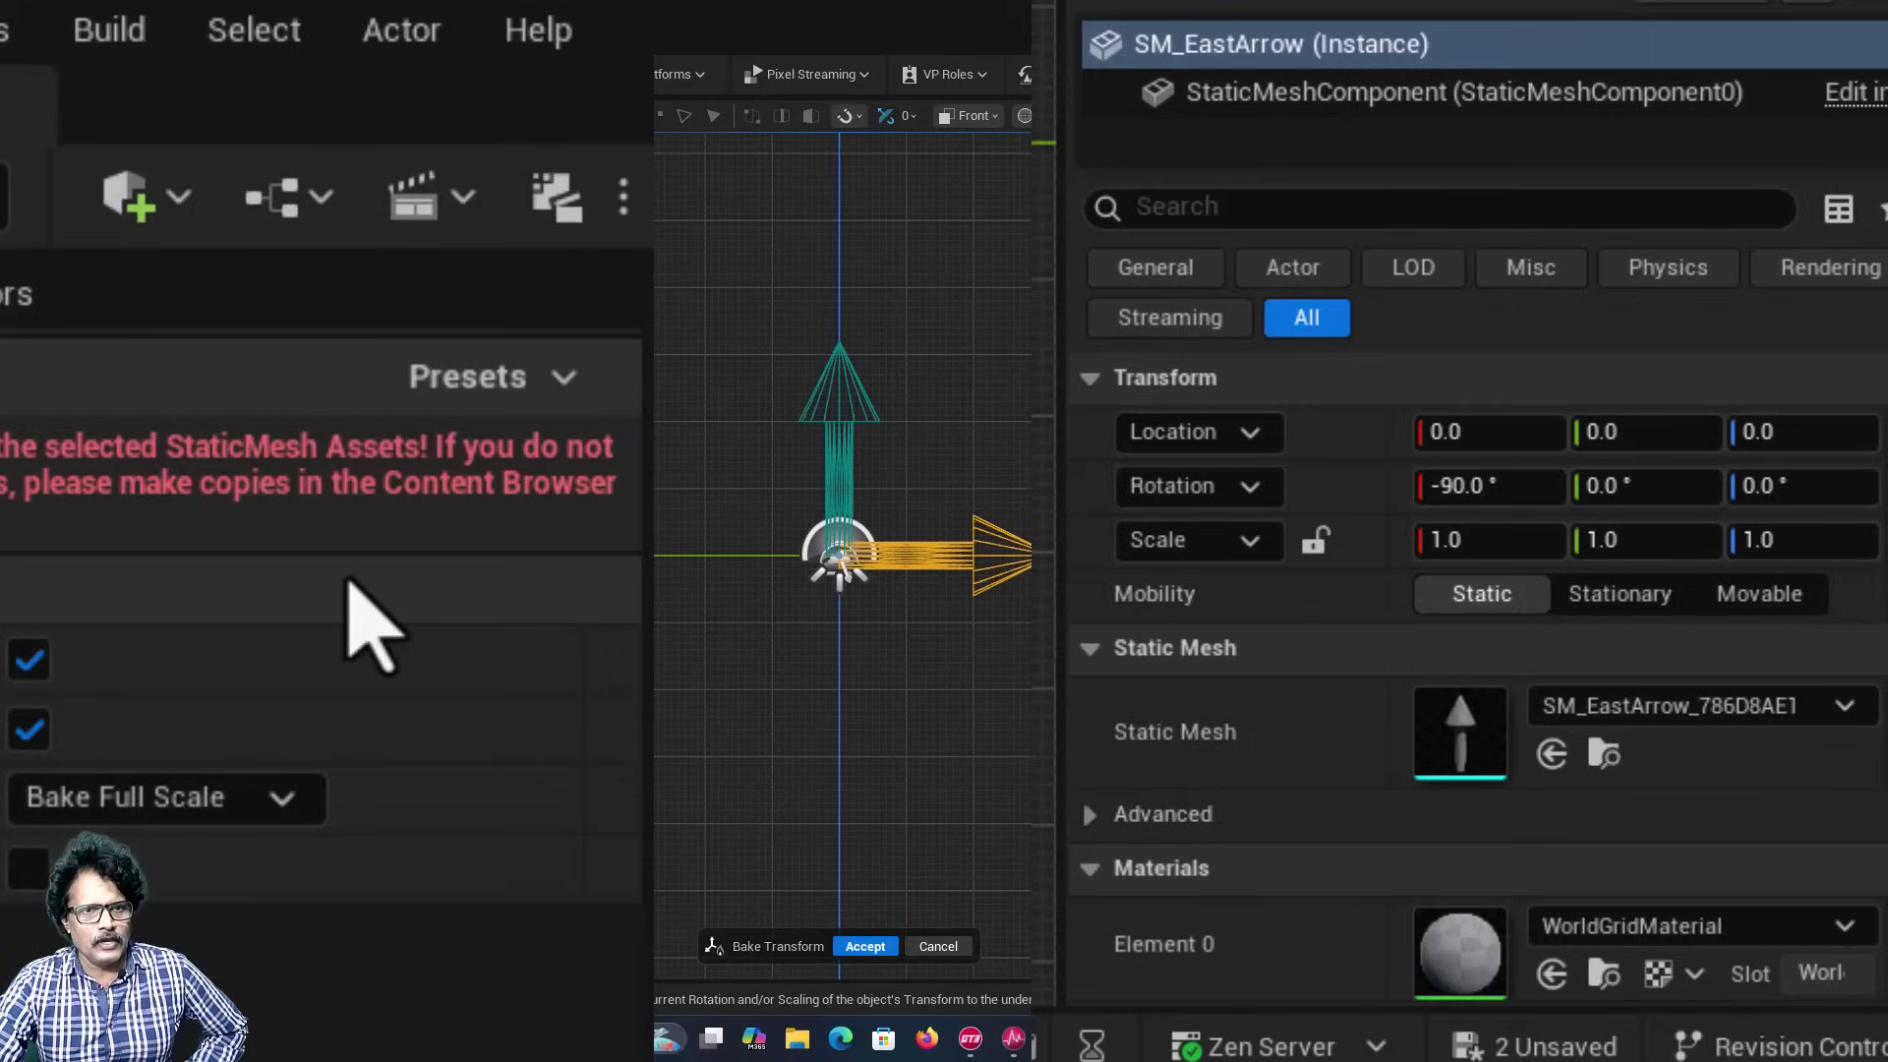
pyautogui.click(864, 948)
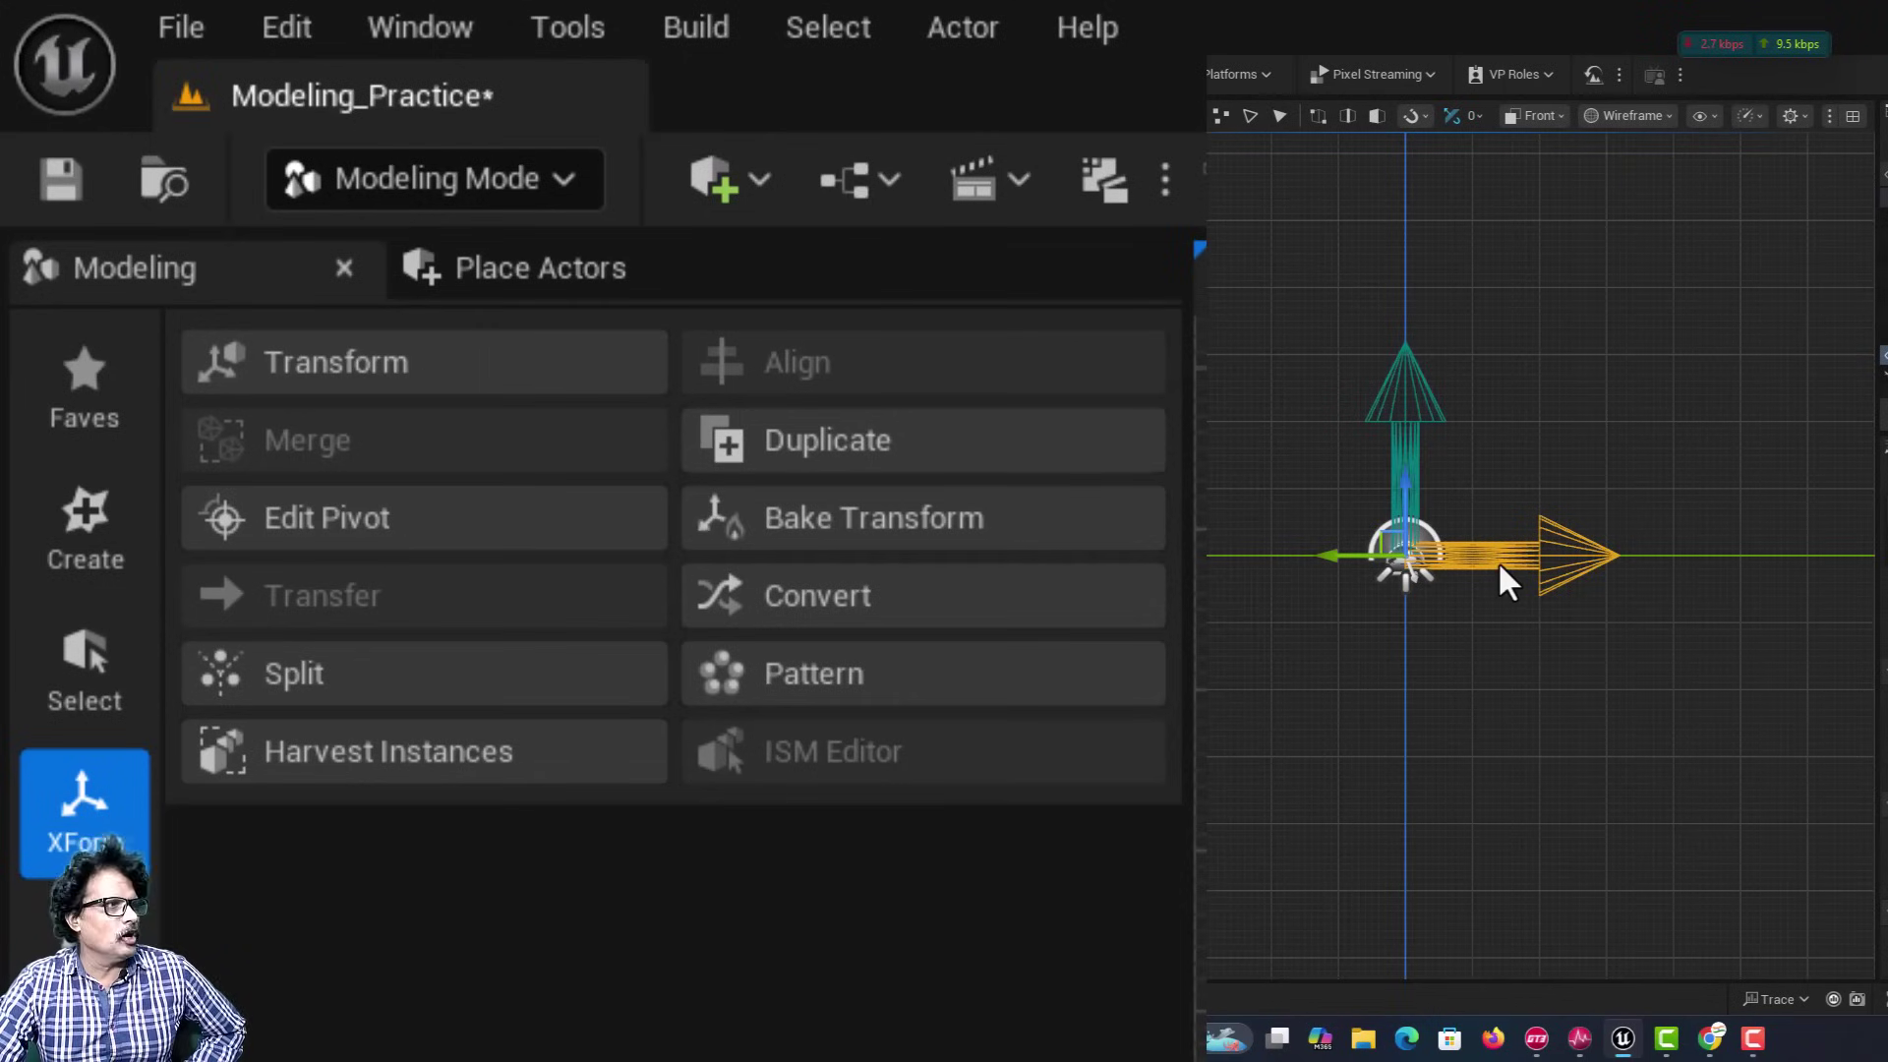
# Duplicate SM_EastArrow as a separate static mesh named SM_SouthArrow, keeping the input object.
pyautogui.click(864, 448)
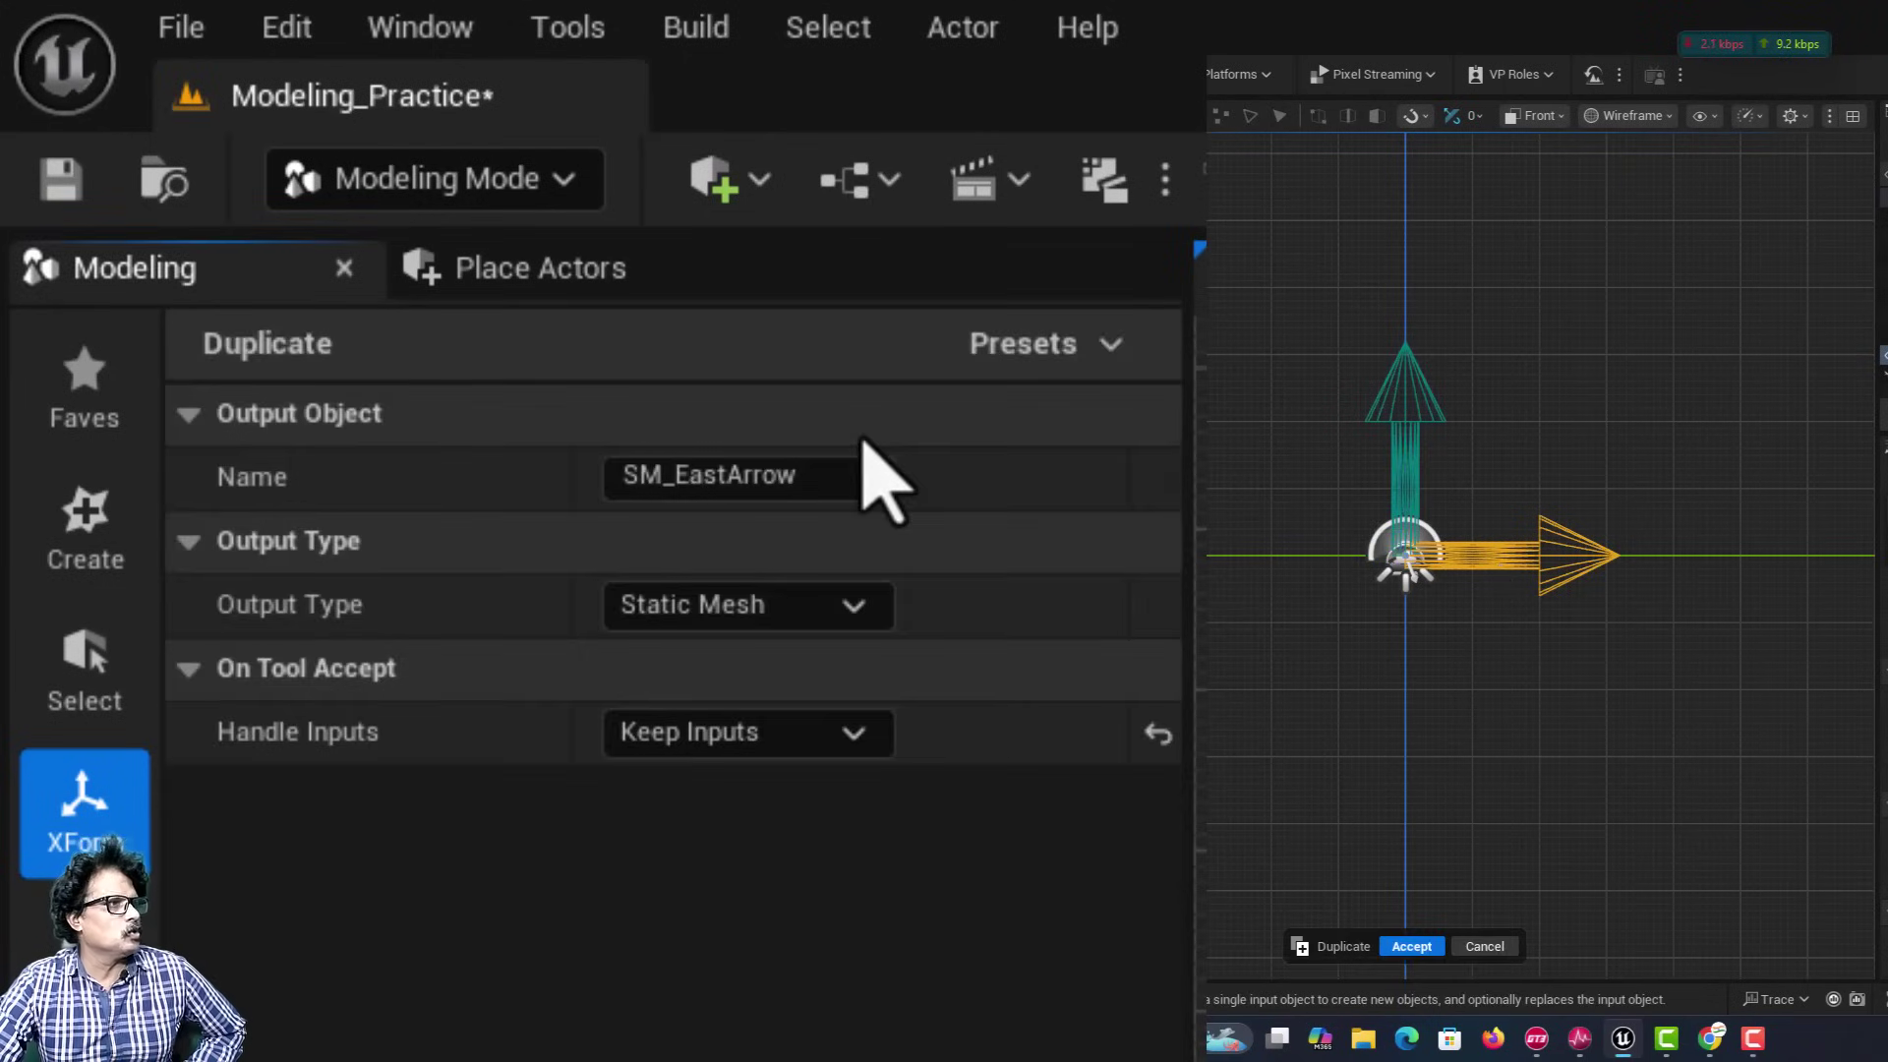
pyautogui.moveTo(674, 477); pyautogui.dragTo(1136, 462)
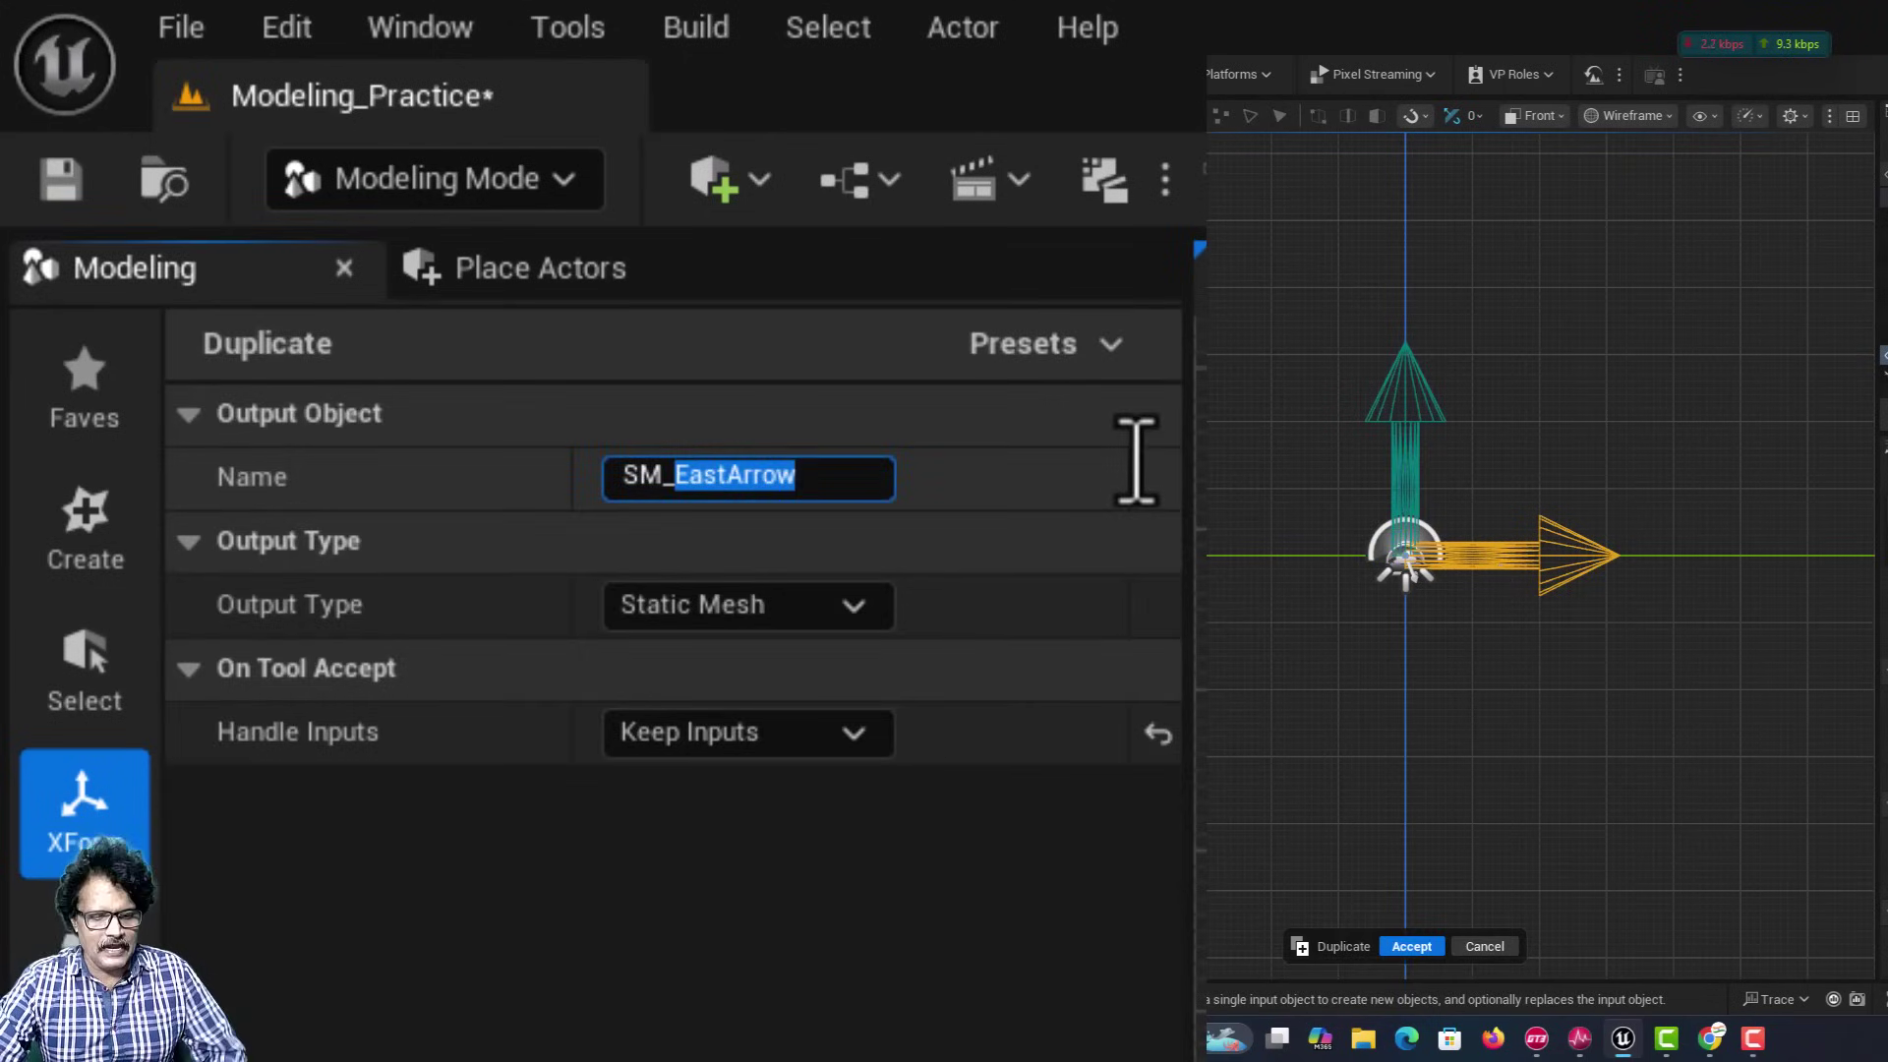
pyautogui.write('SouthArrow')
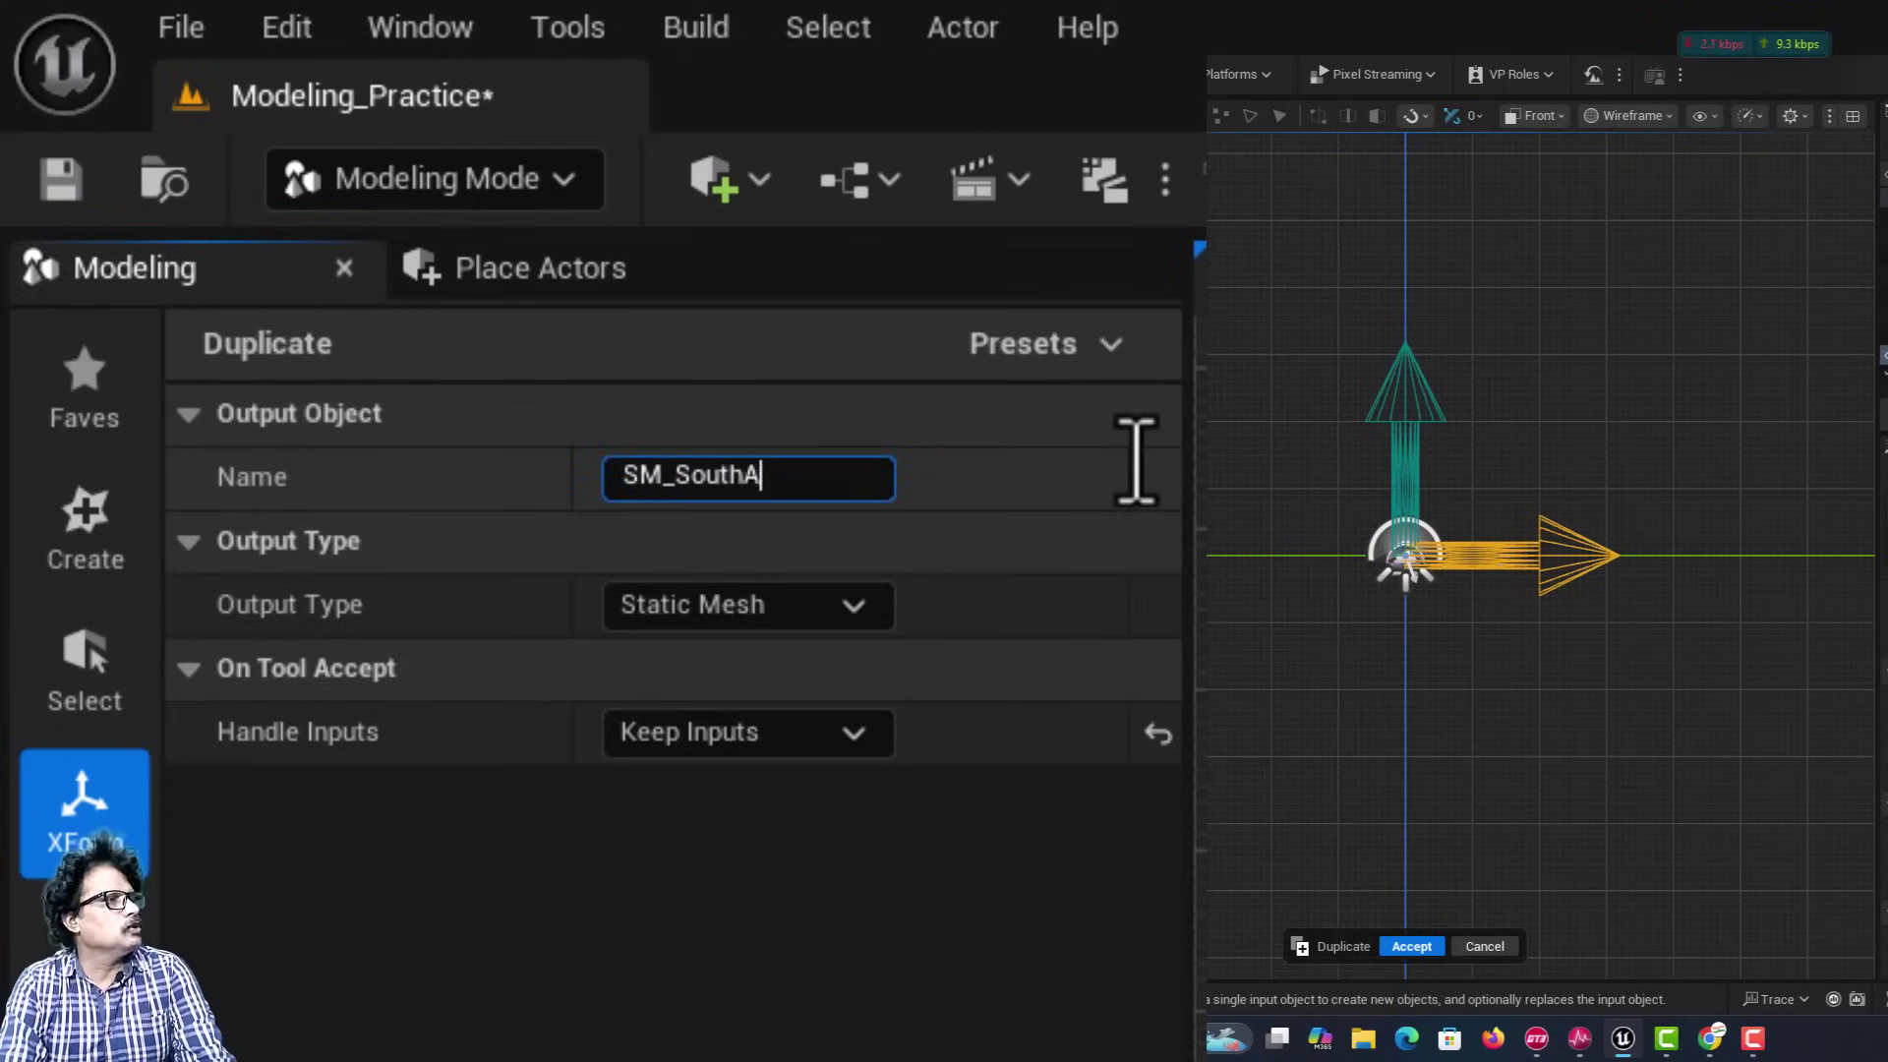
pyautogui.press('Return')
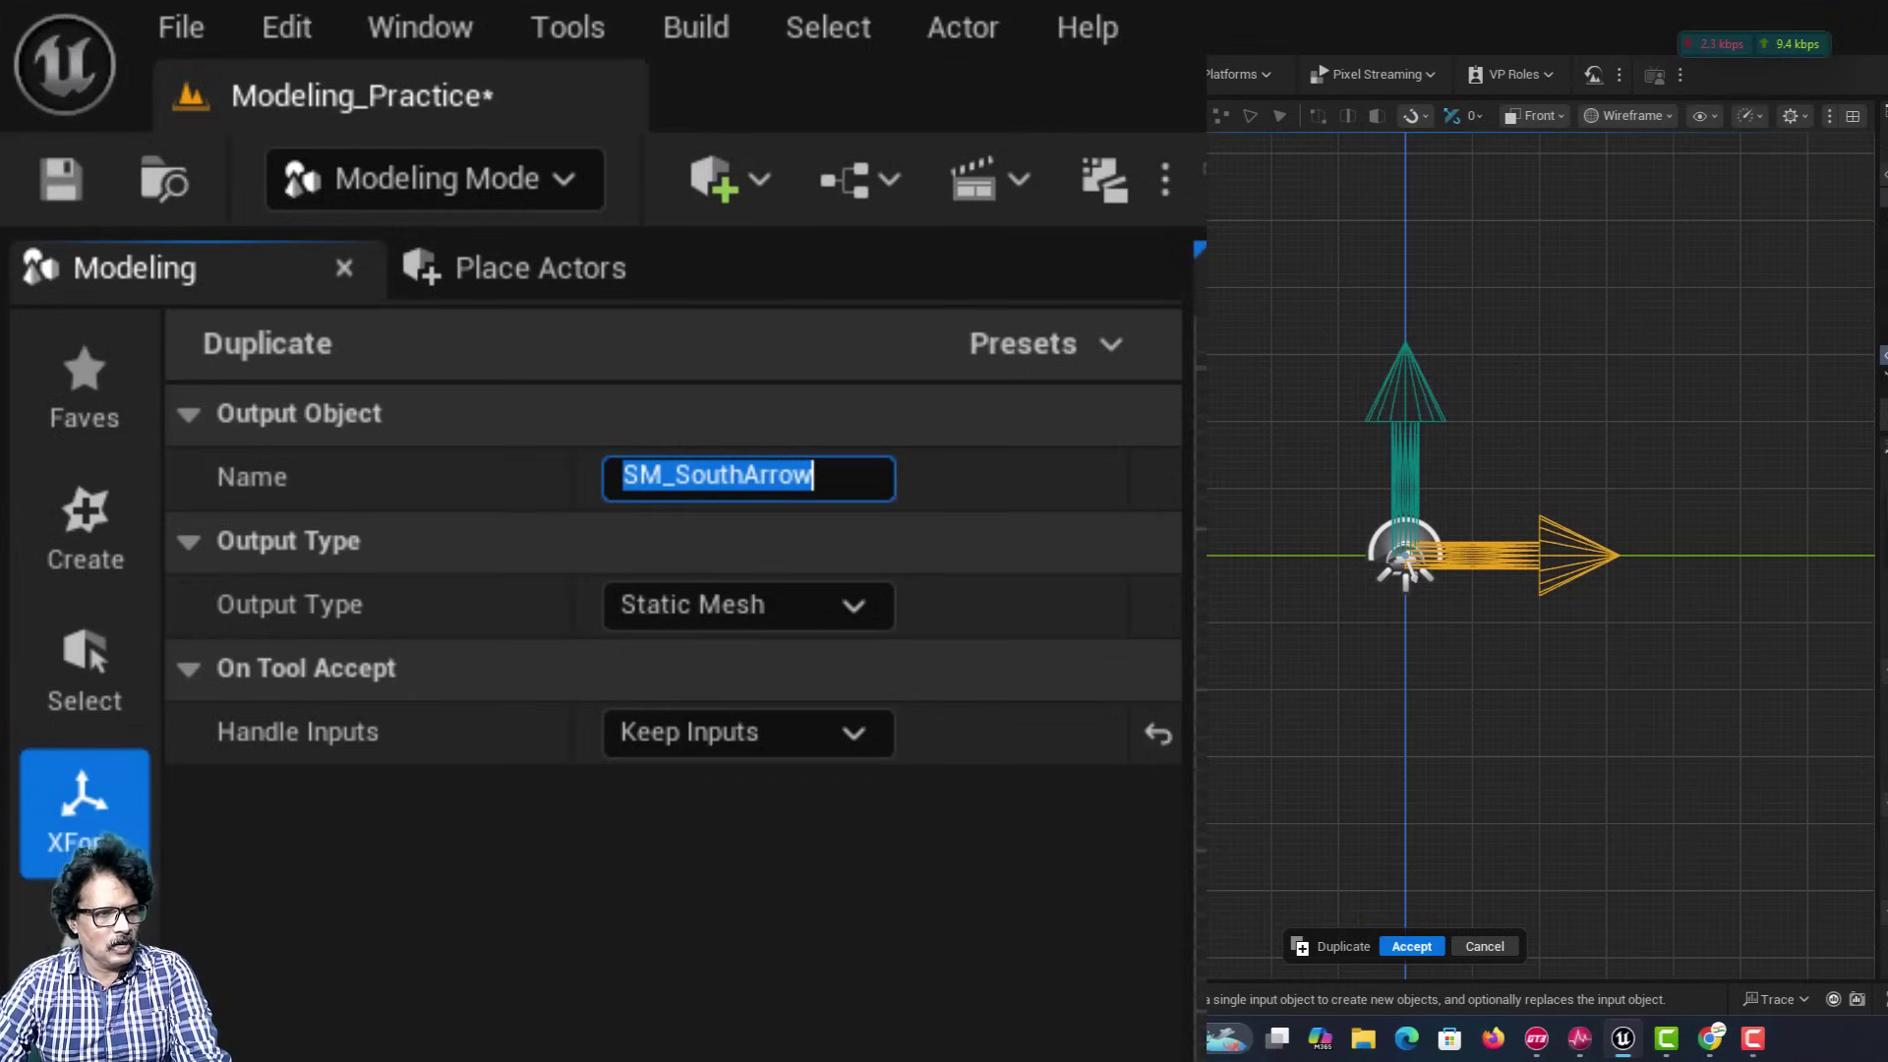
pyautogui.click(1412, 948)
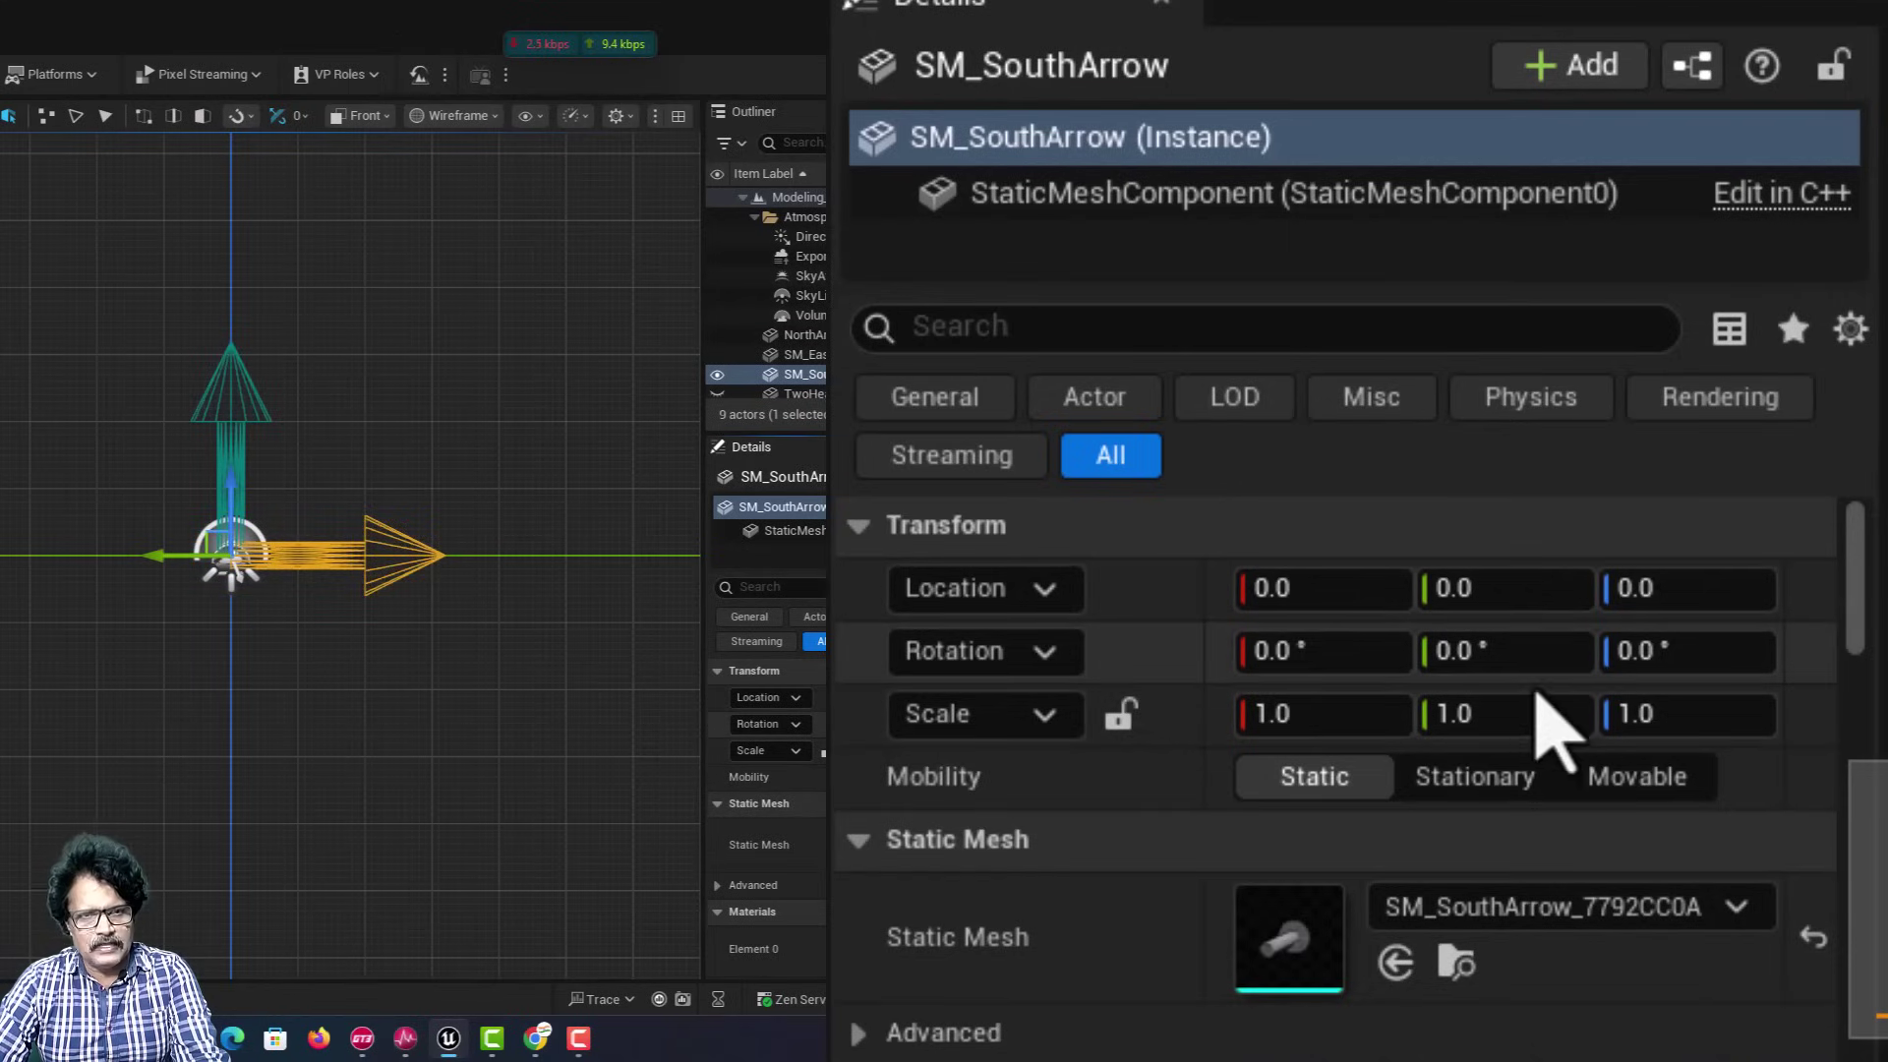
# Set SM_SouthArrow's roll to -90° so the arrow points straight down.
pyautogui.click(1269, 651)
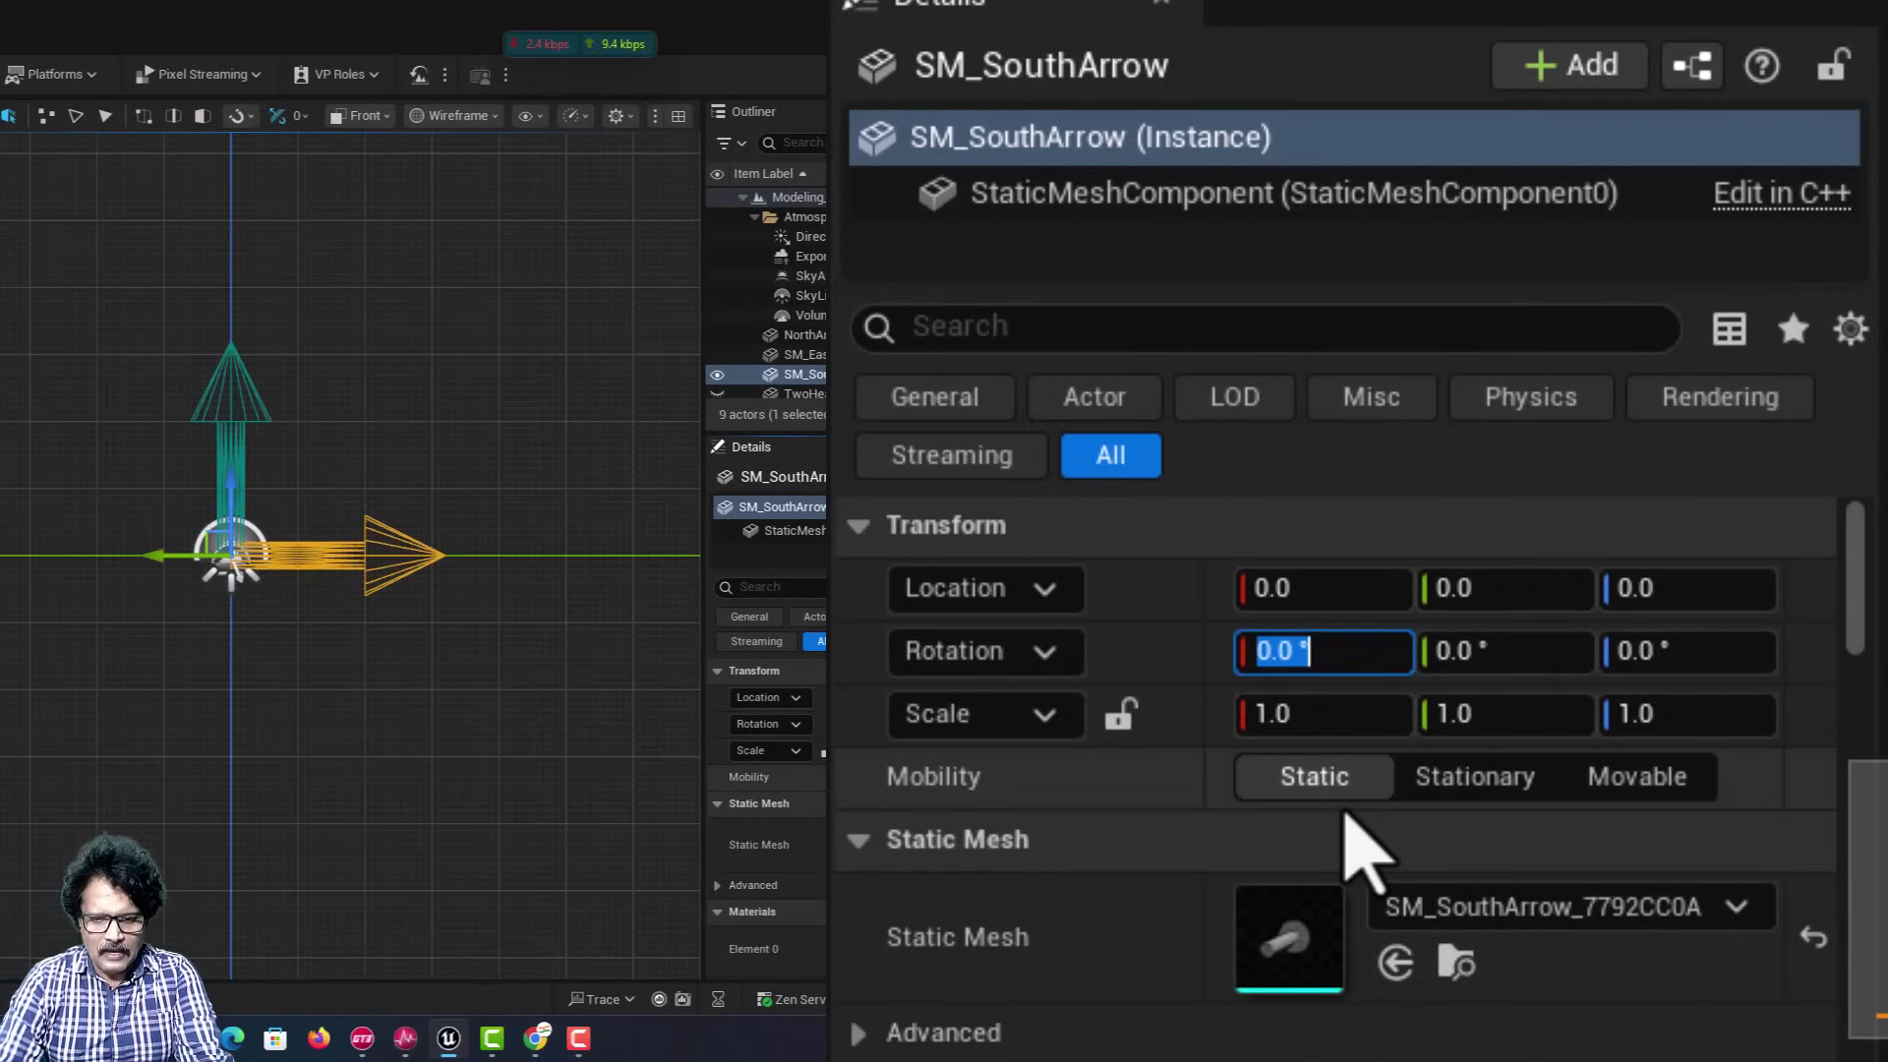
pyautogui.write('-90')
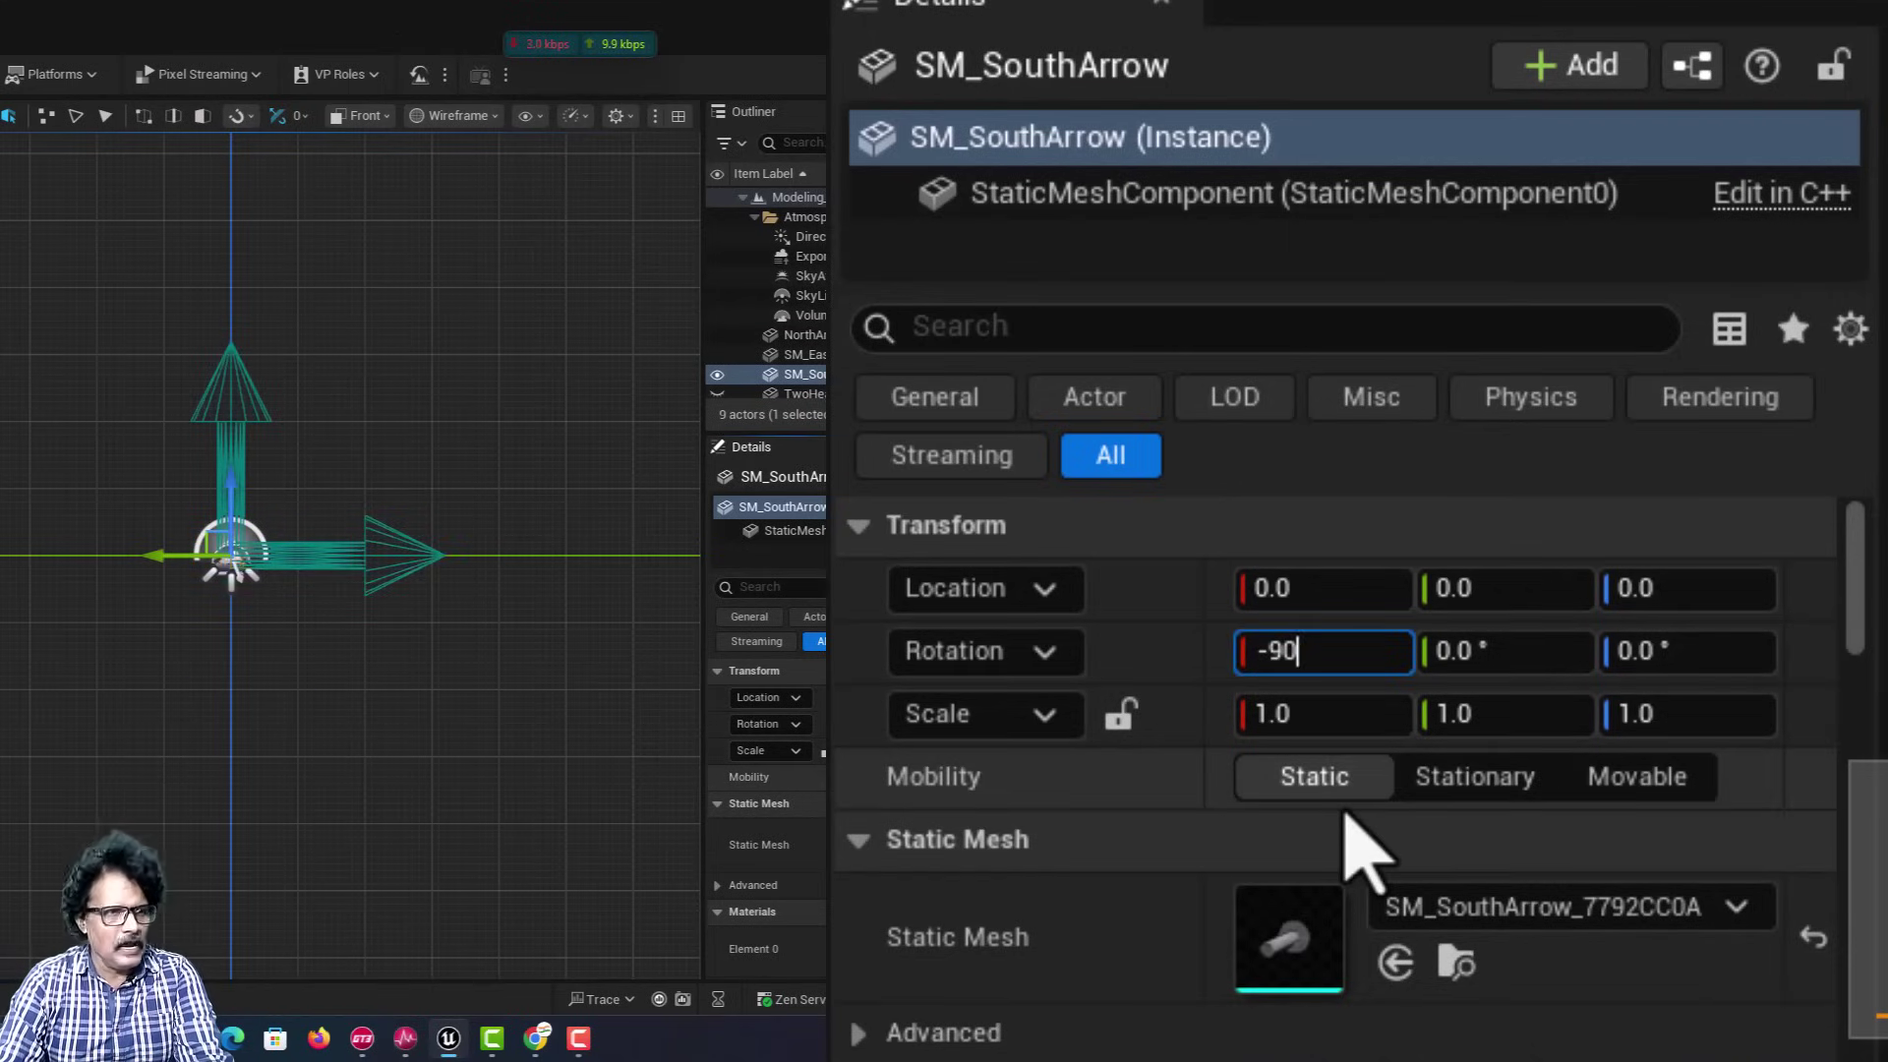
pyautogui.press('Return')
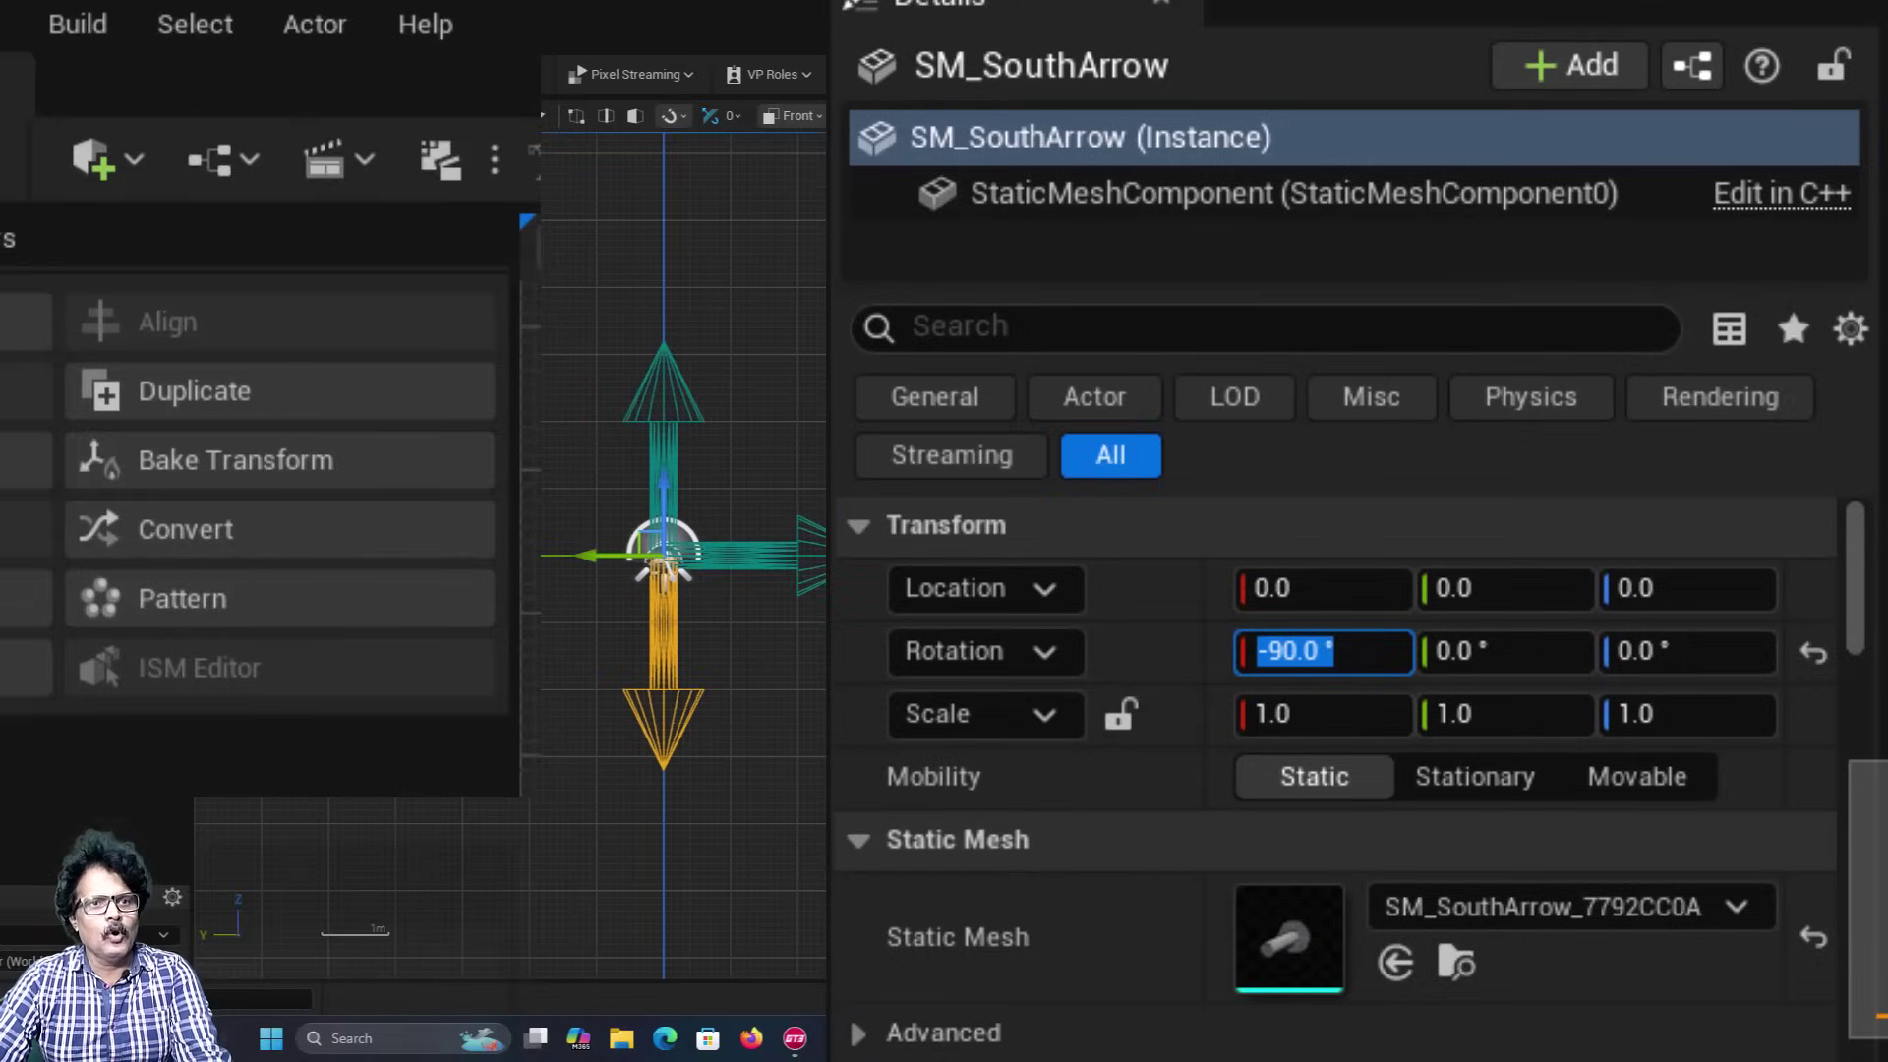
pyautogui.click(836, 718)
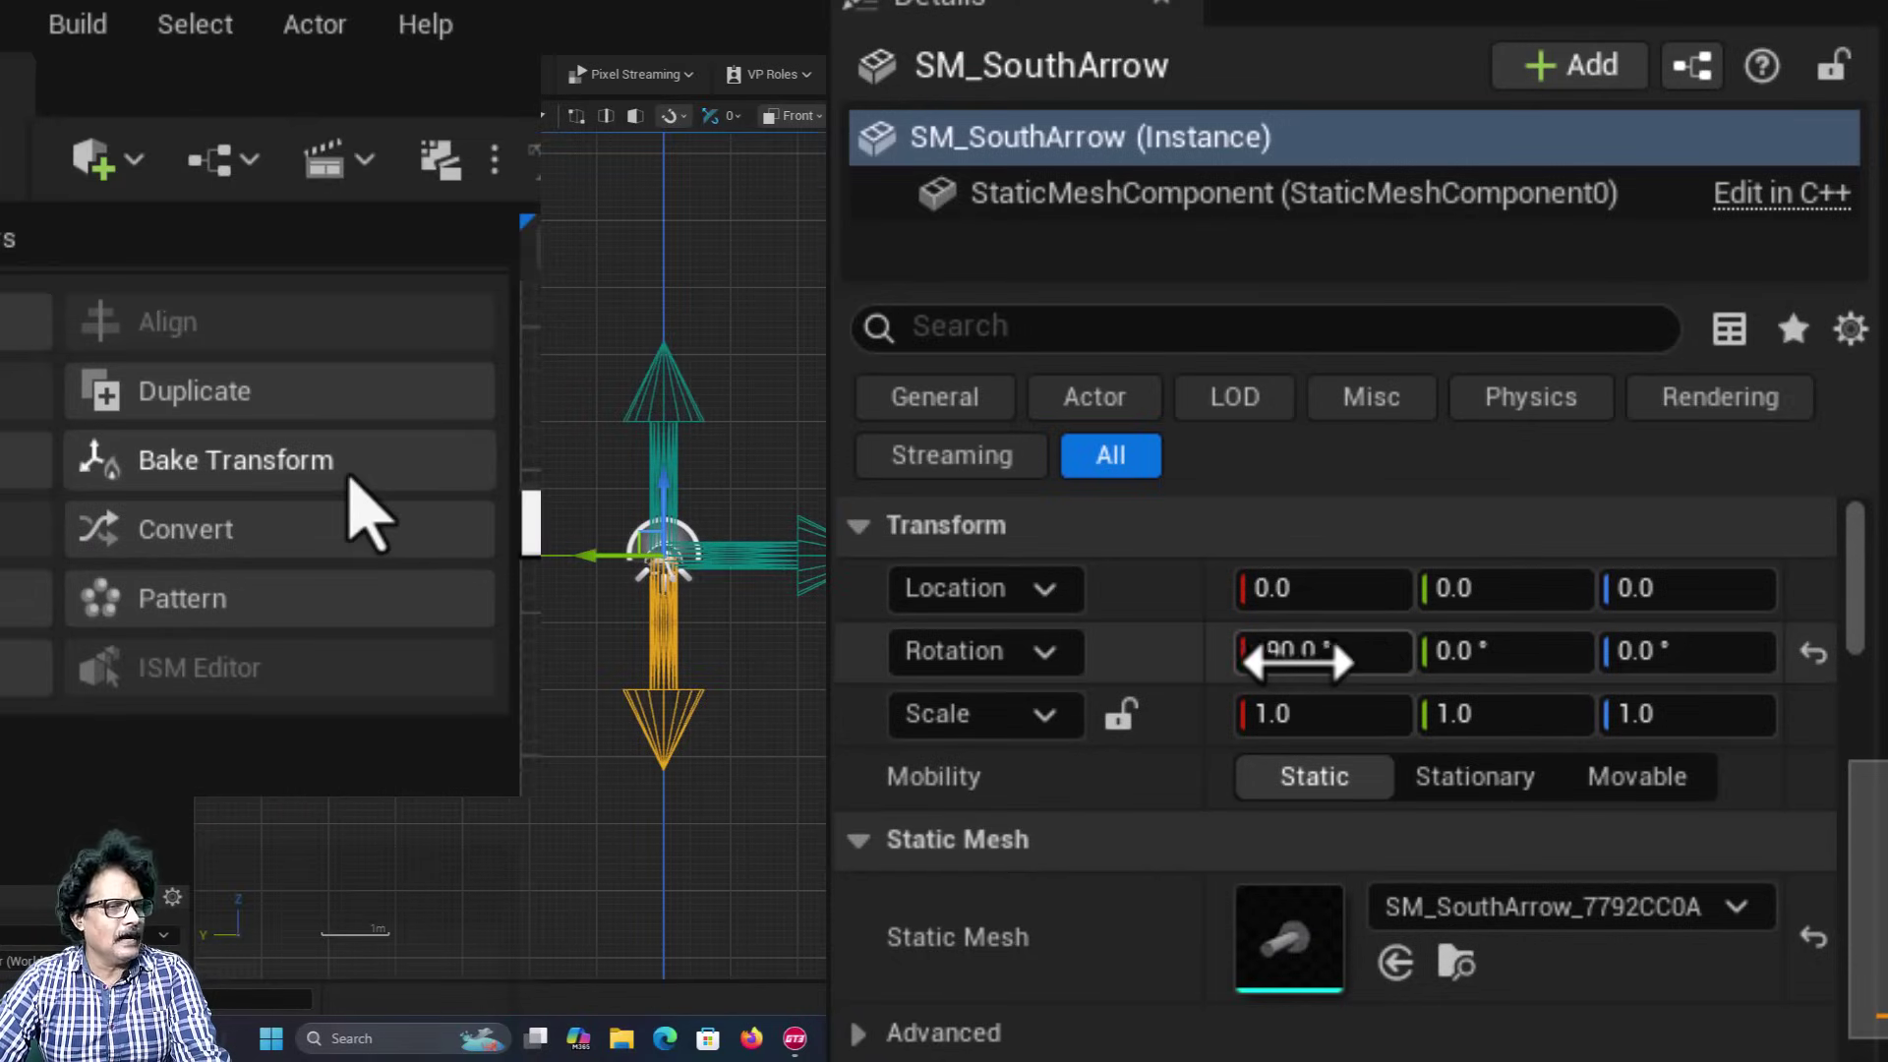
# Bake SM_SouthArrow's rotation and full scale into its mesh, and duplicate it as a static mesh named SM_WestArrow, keeping the input.
pyautogui.click(347, 473)
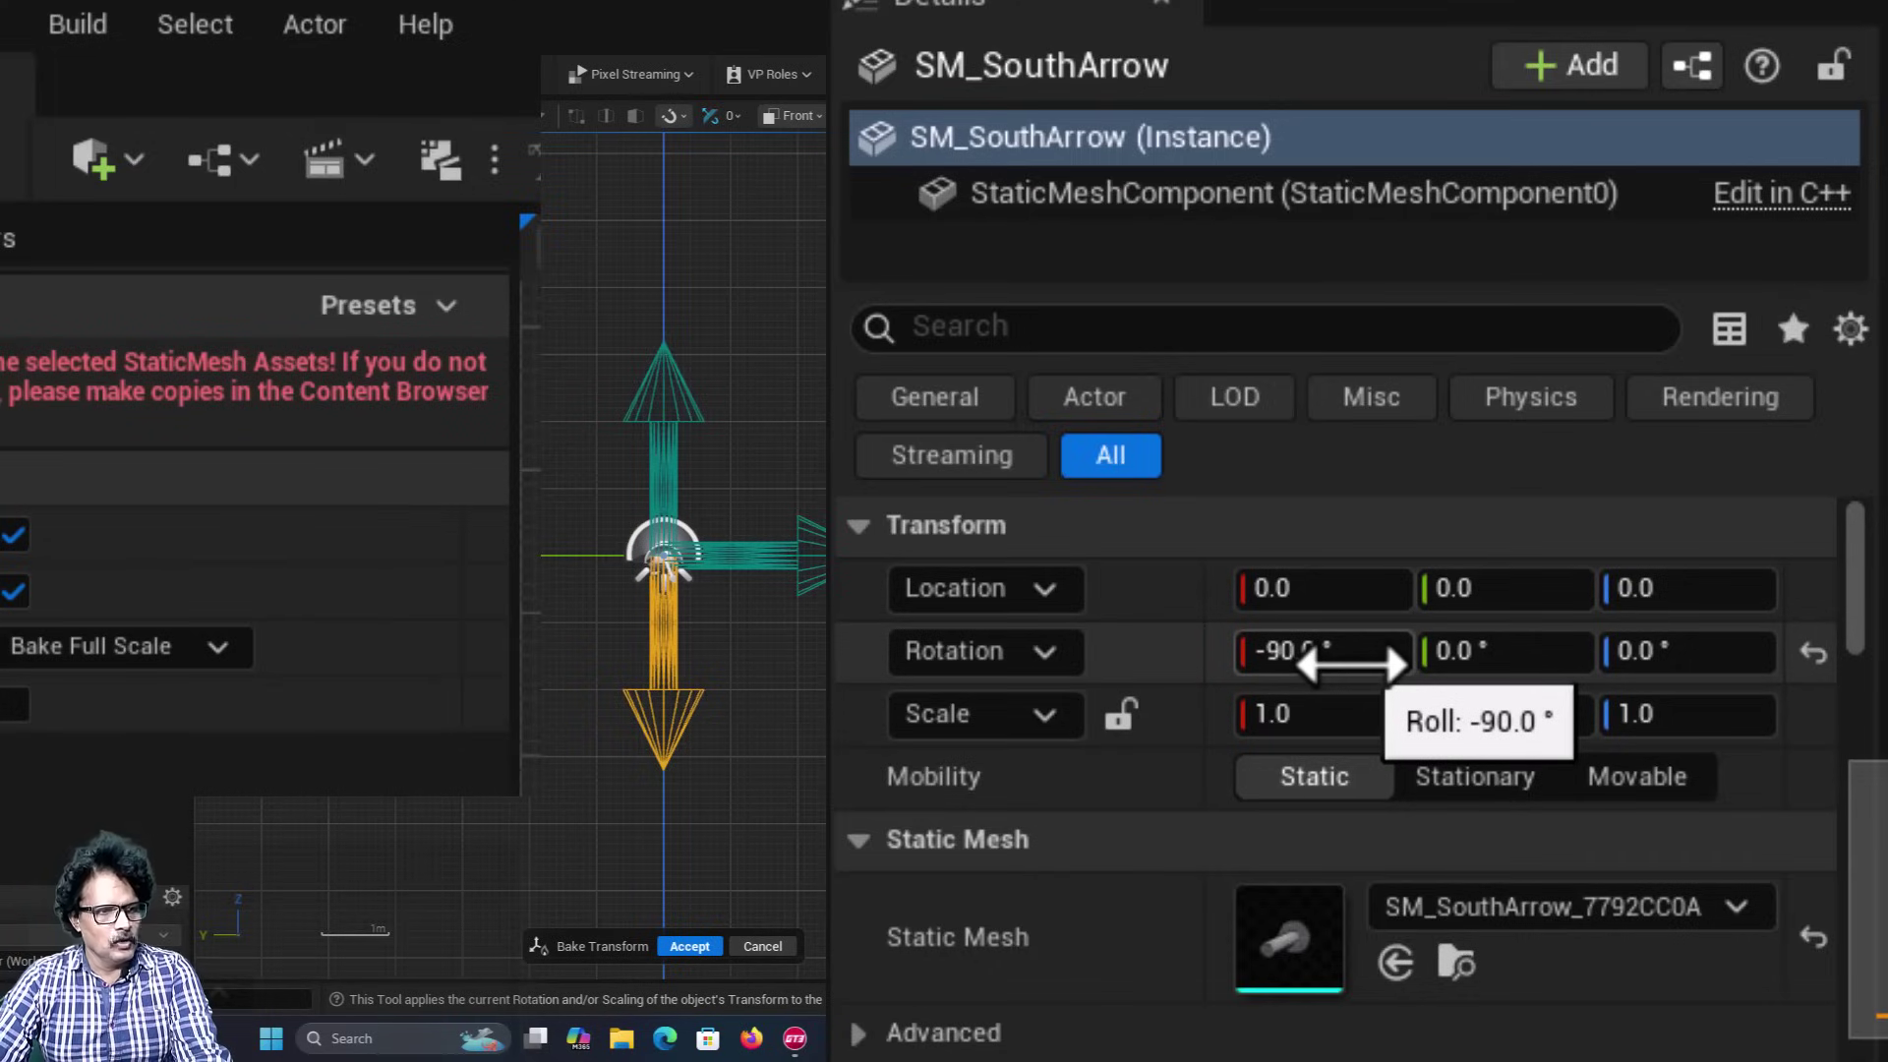
pyautogui.click(677, 946)
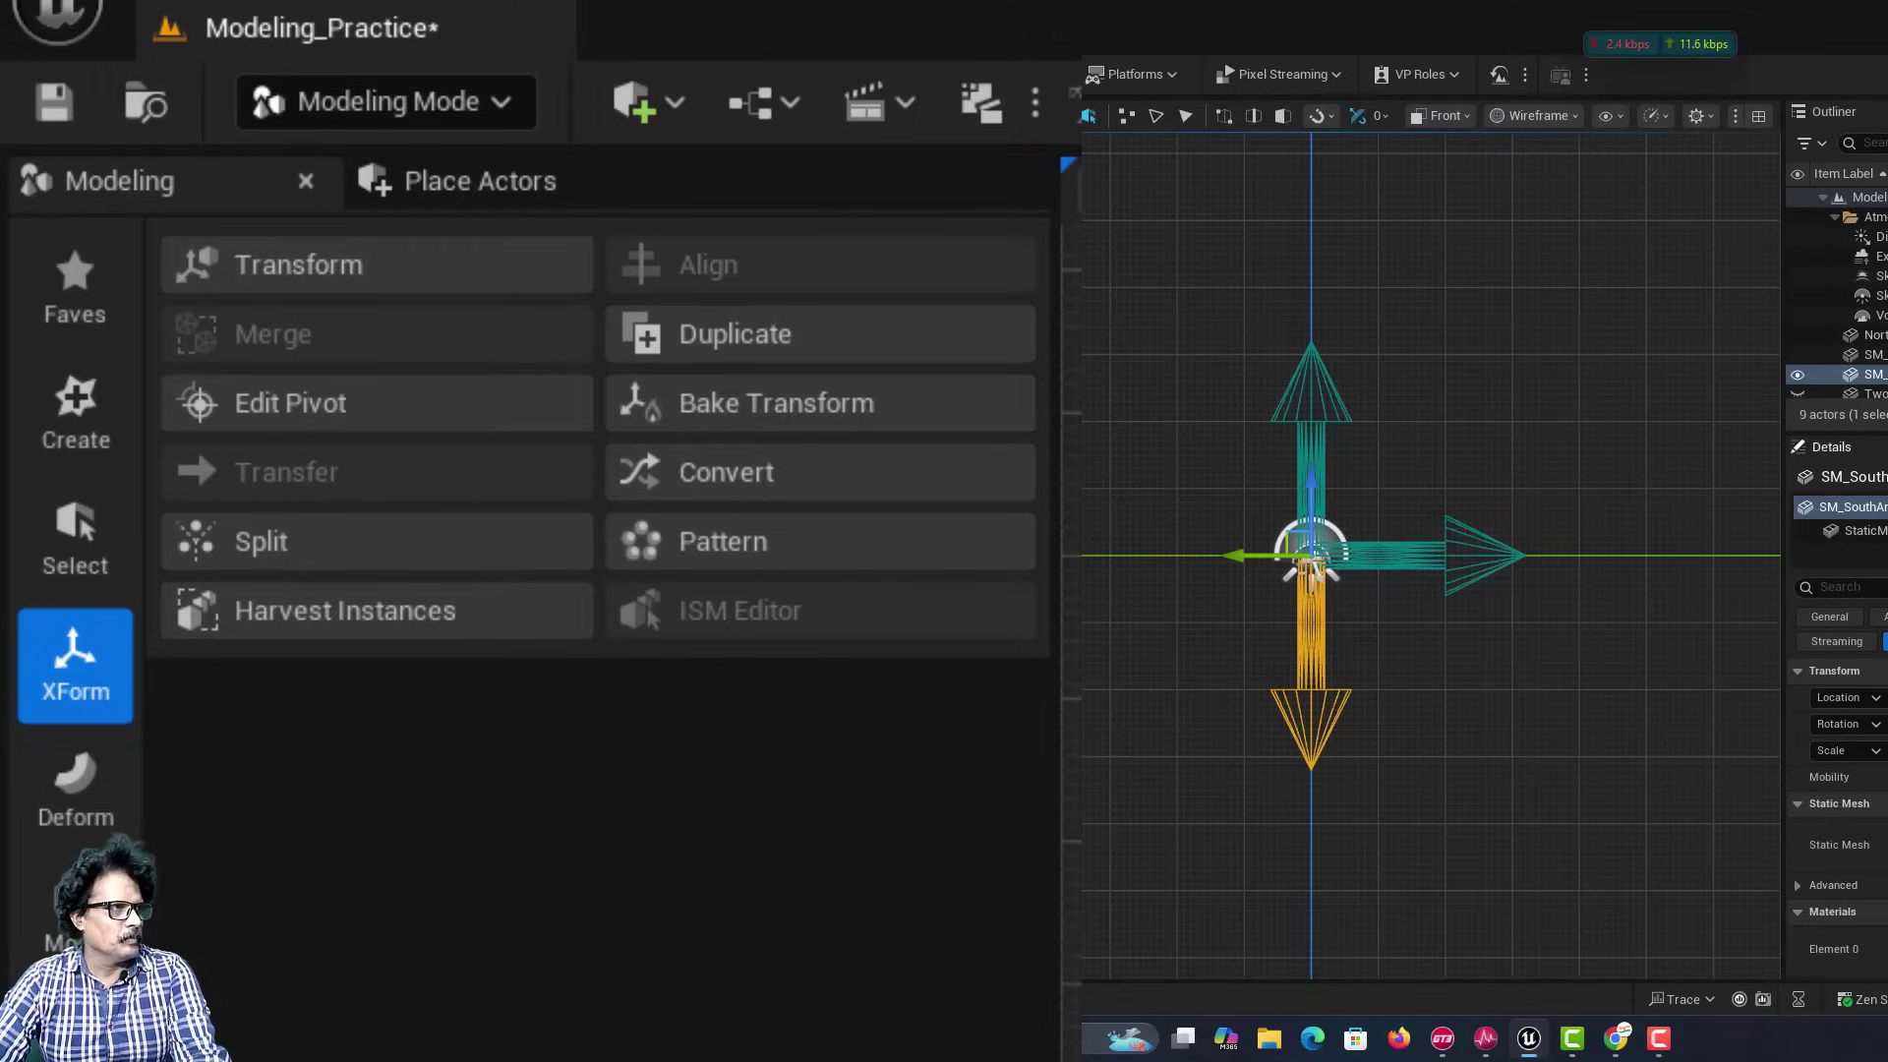
pyautogui.click(175, 392)
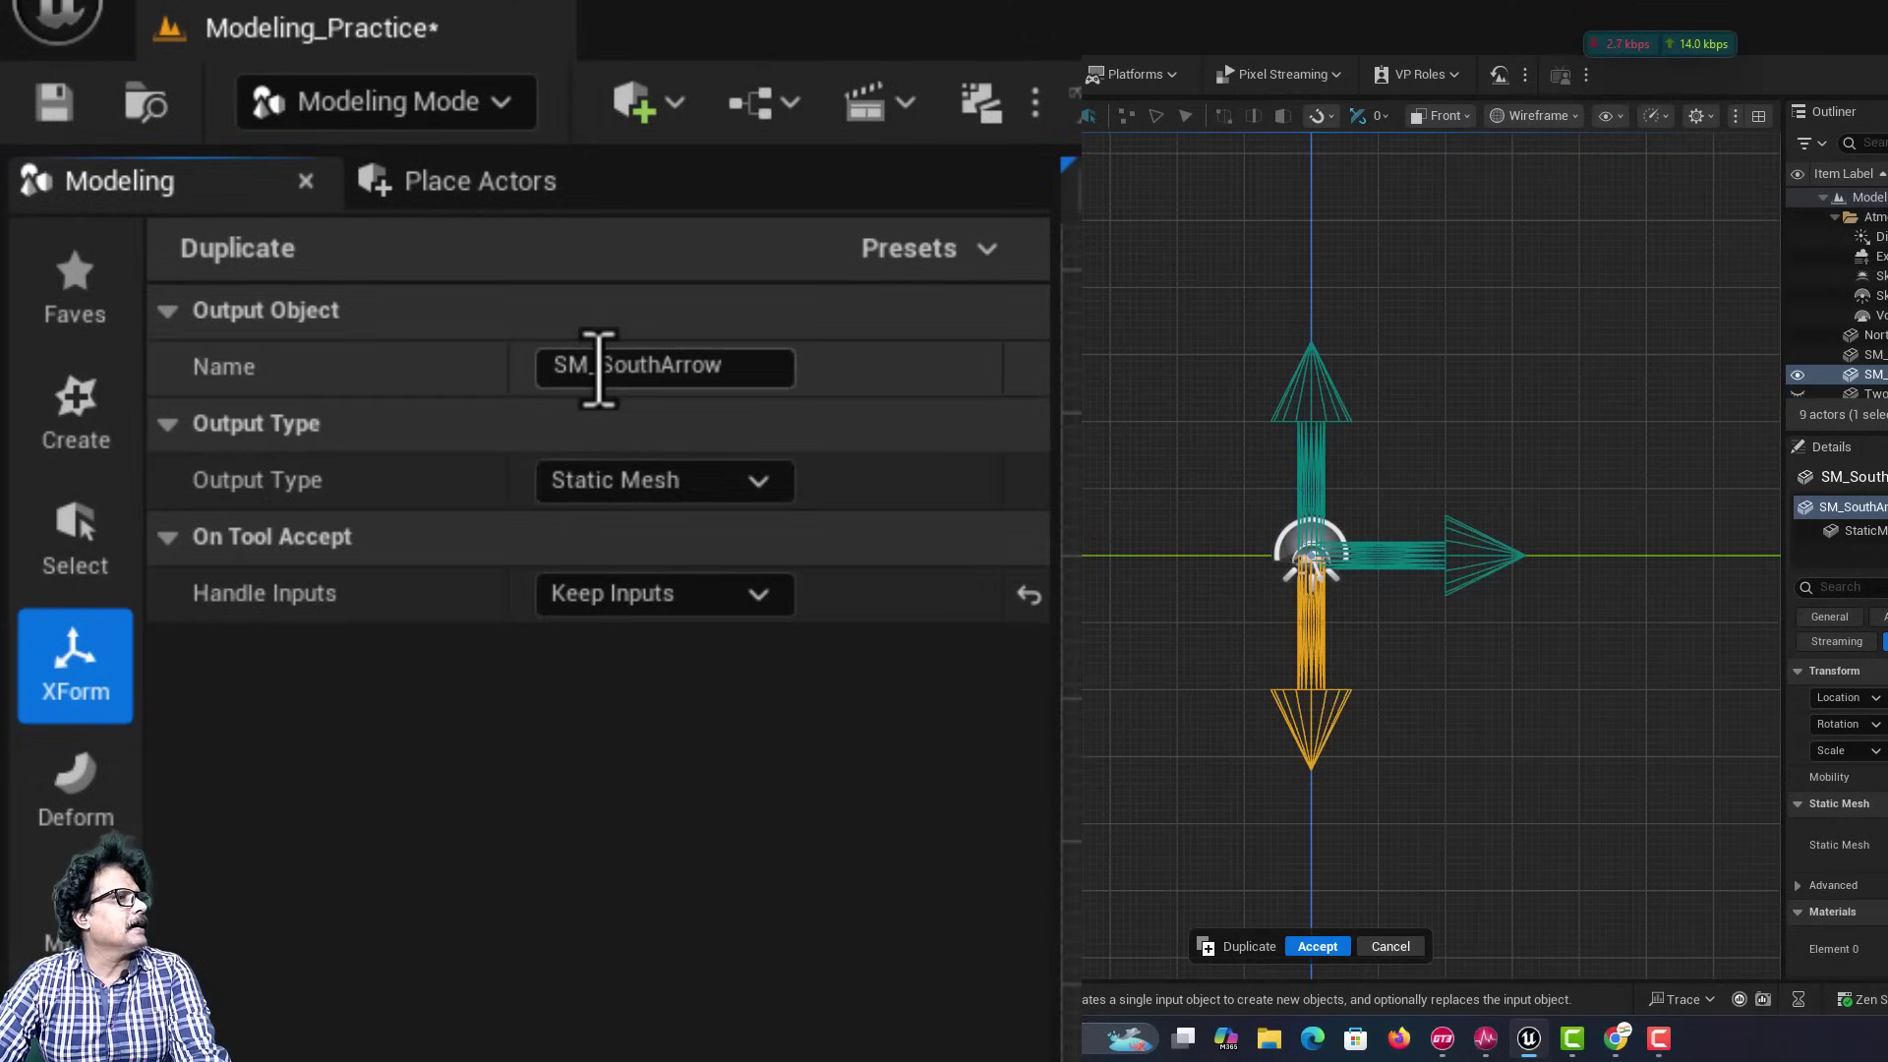
pyautogui.moveTo(599, 368); pyautogui.dragTo(724, 369)
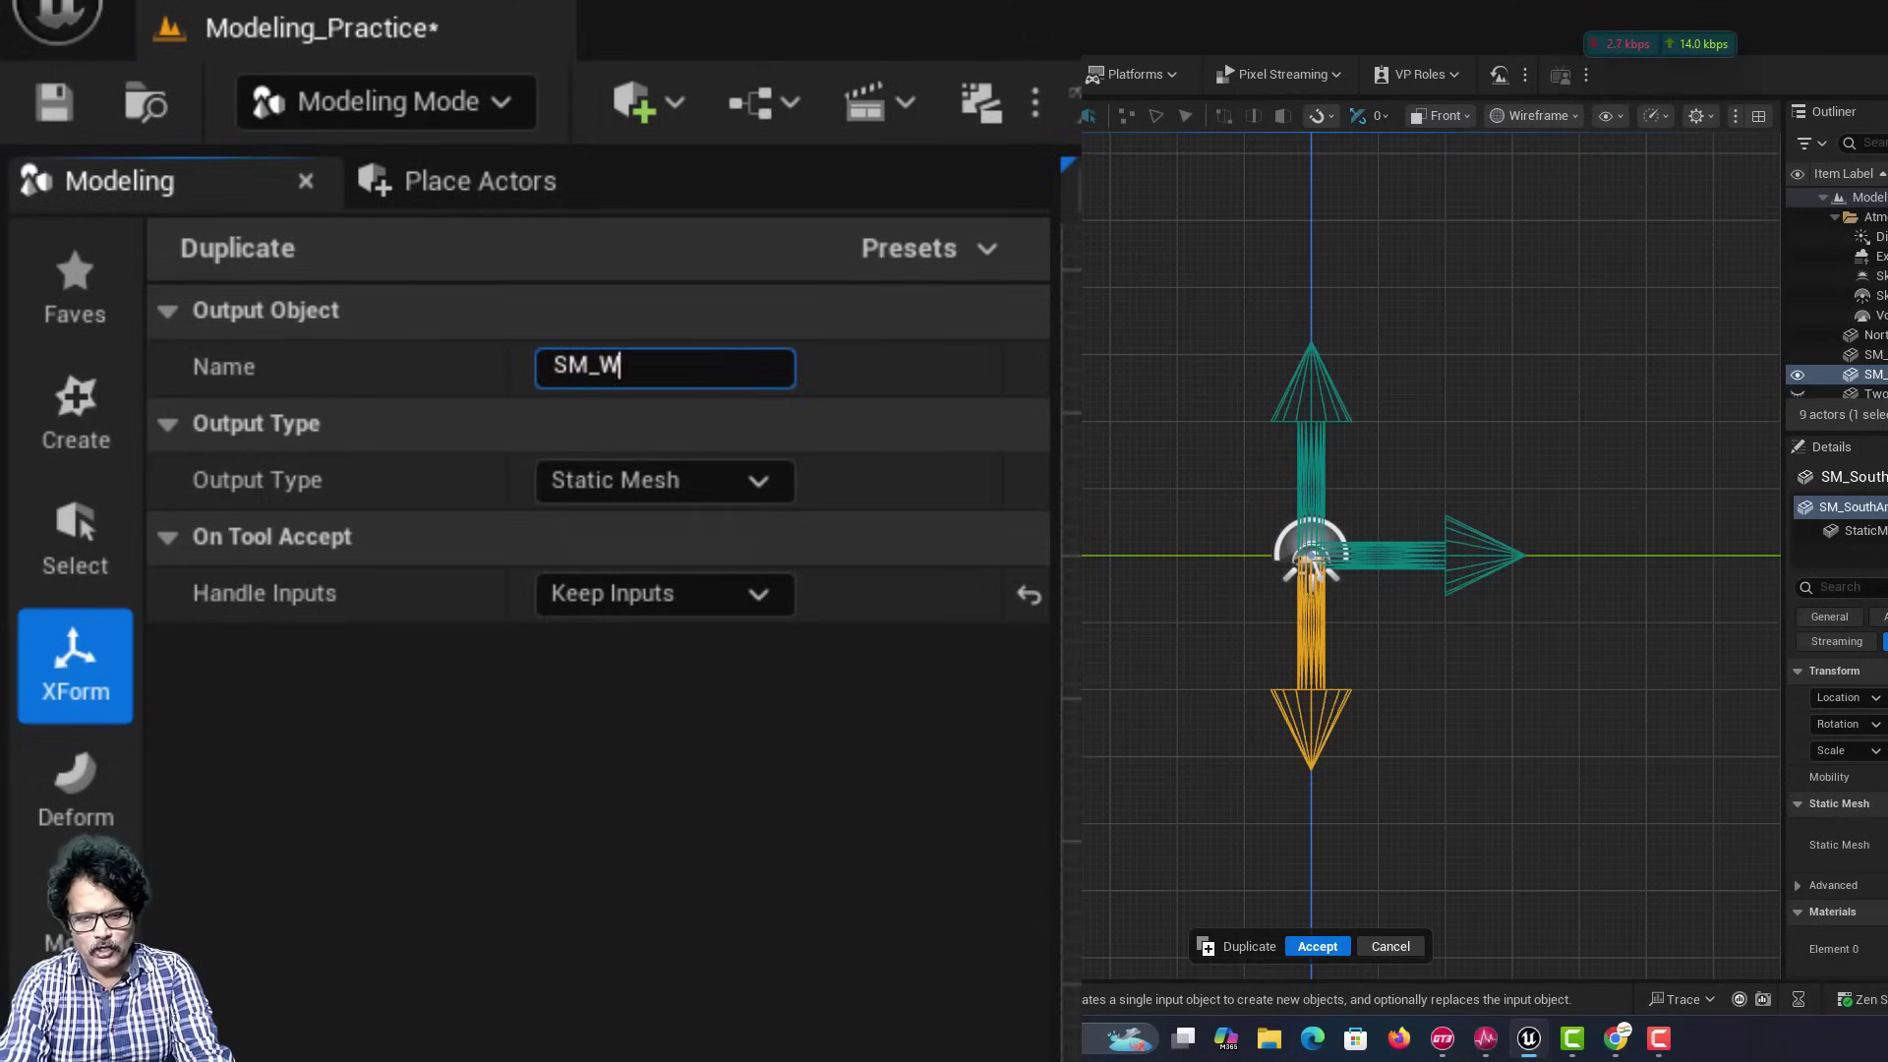
pyautogui.write('WestArrow')
pyautogui.press('Return')
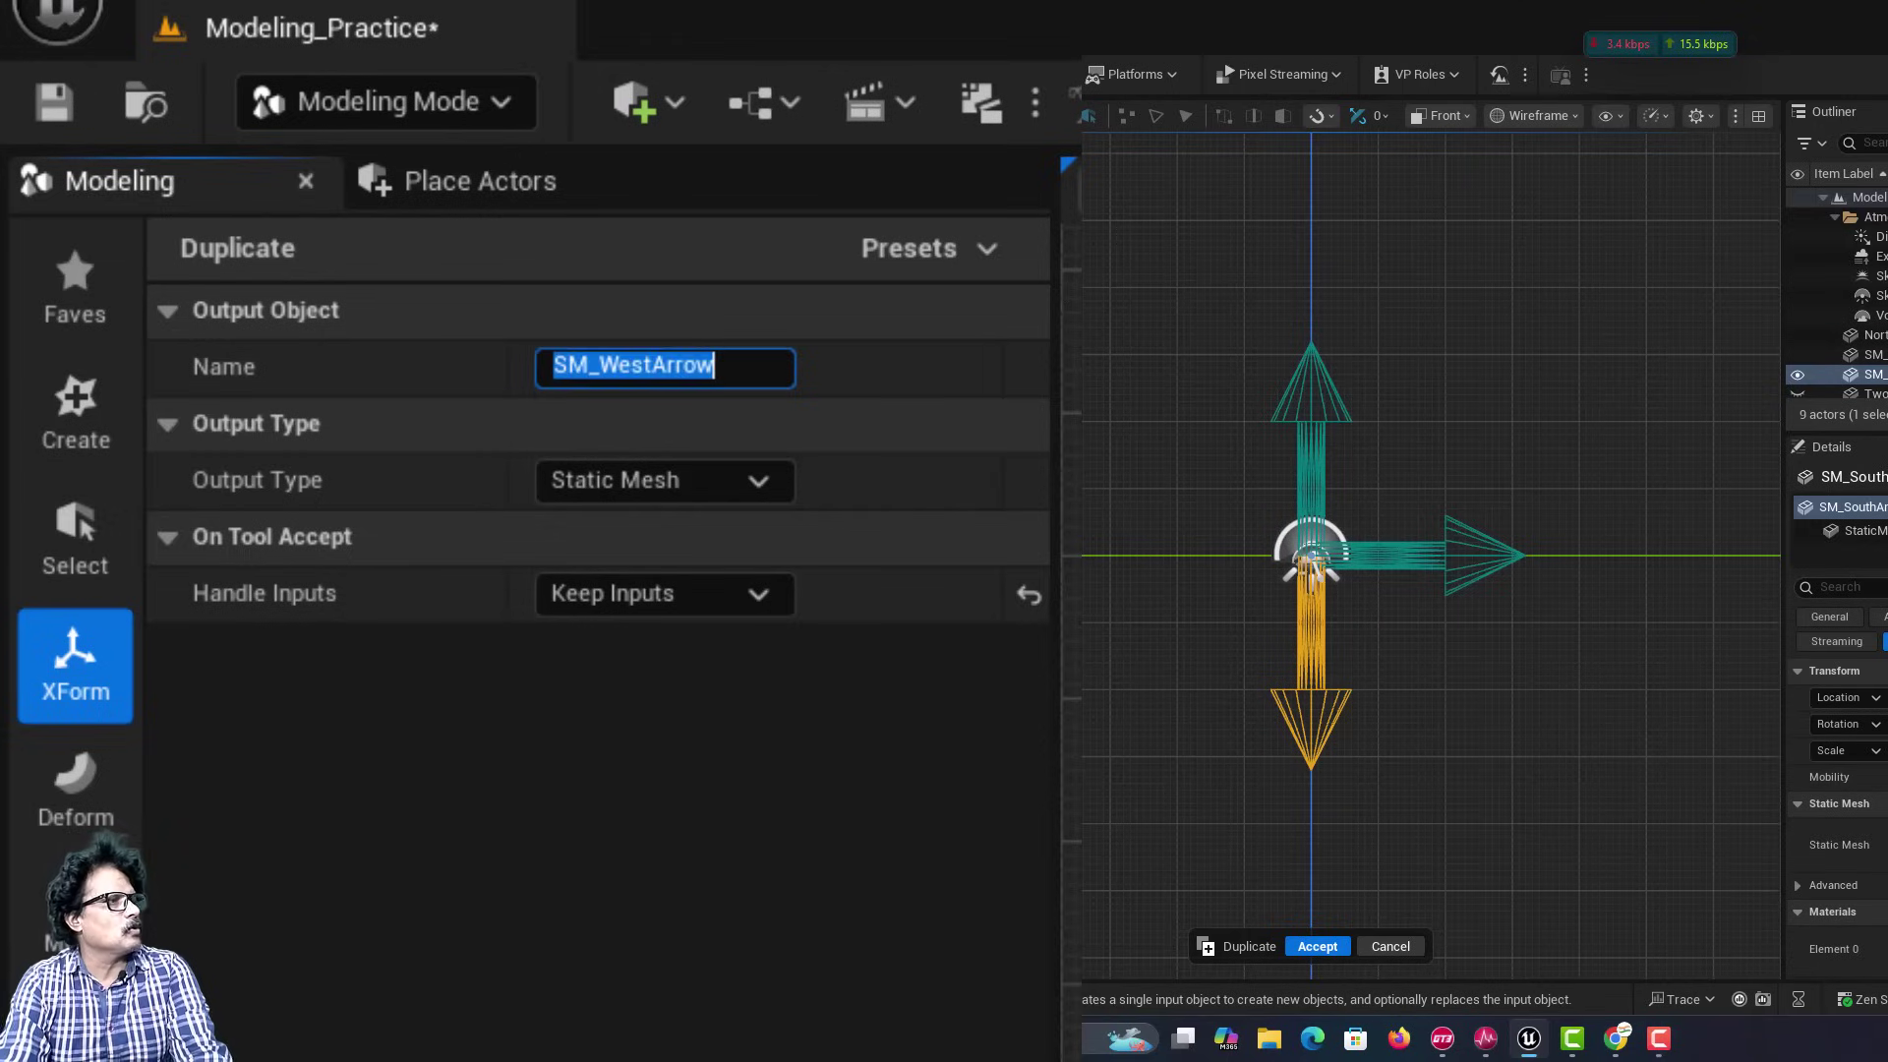
pyautogui.click(1314, 945)
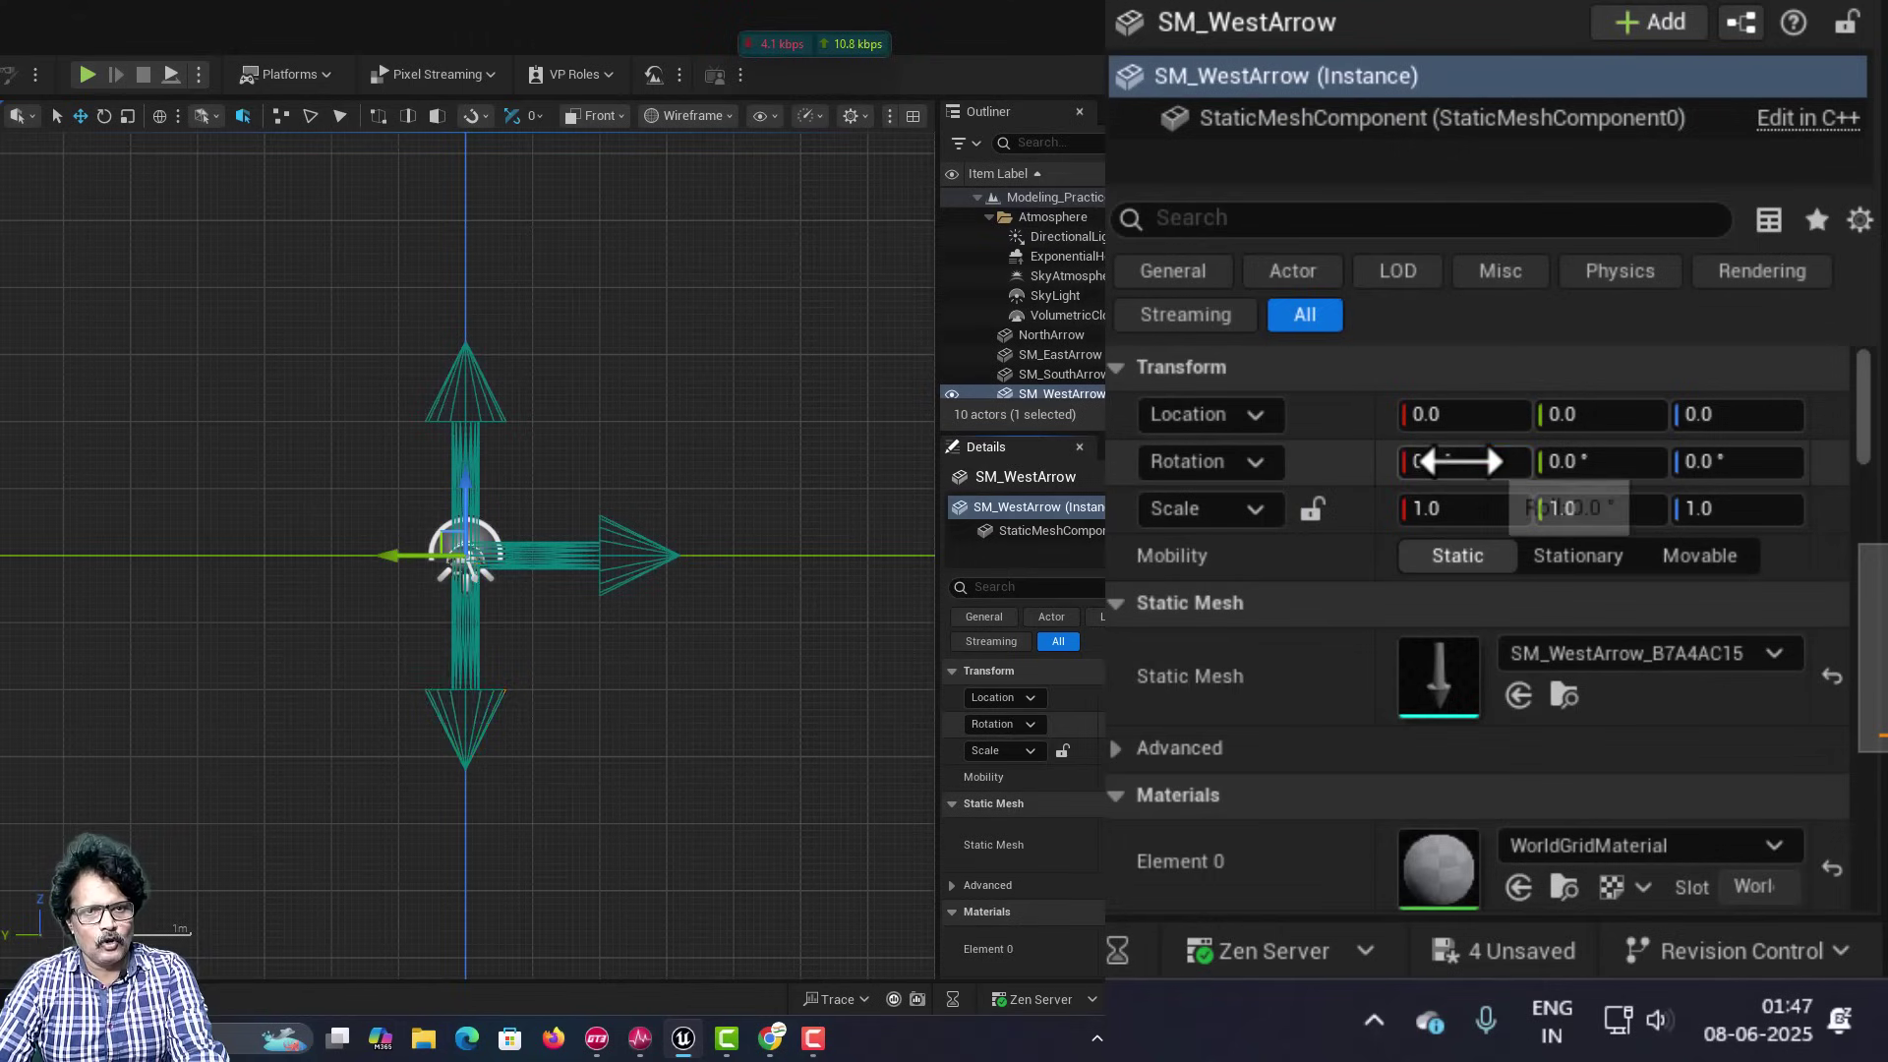
# Set SM_WestArrow's roll to -90° and bake its rotation and full scale into the mesh with Bake Transform.
pyautogui.click(1462, 461)
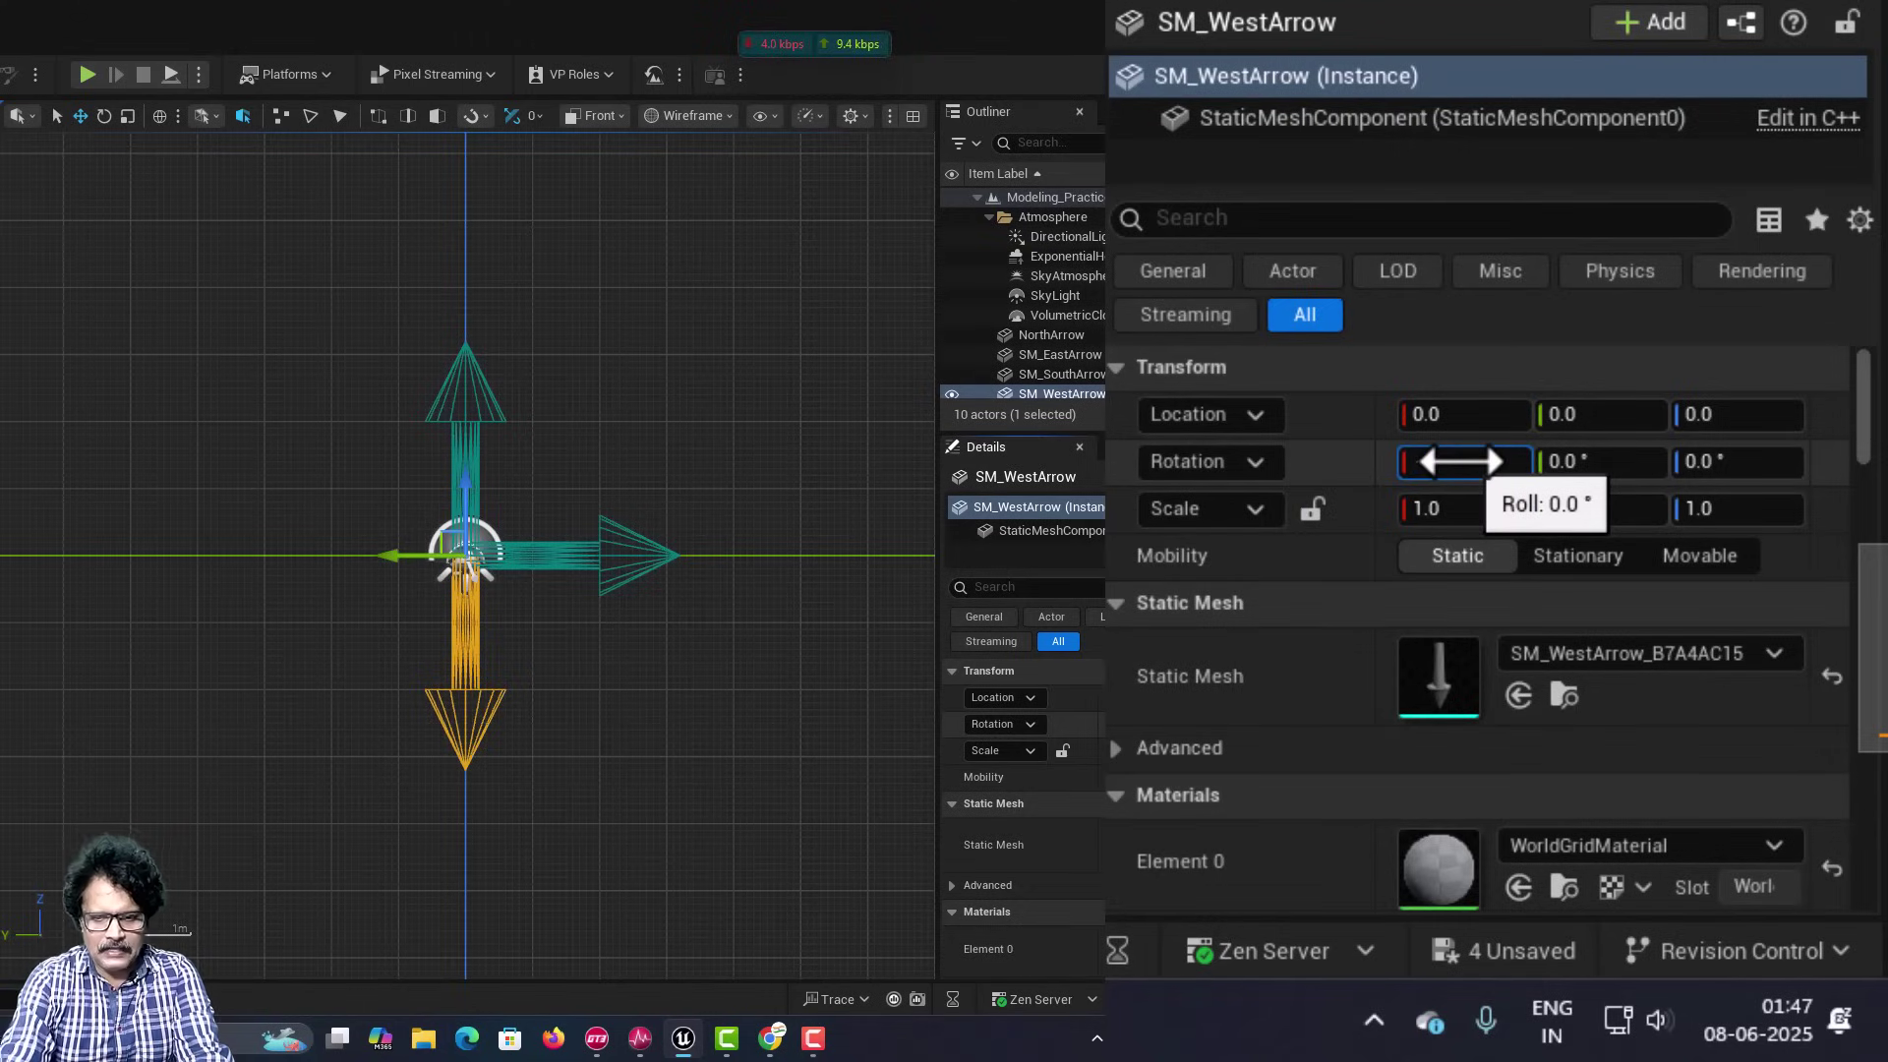
pyautogui.write('-90')
pyautogui.press('Return')
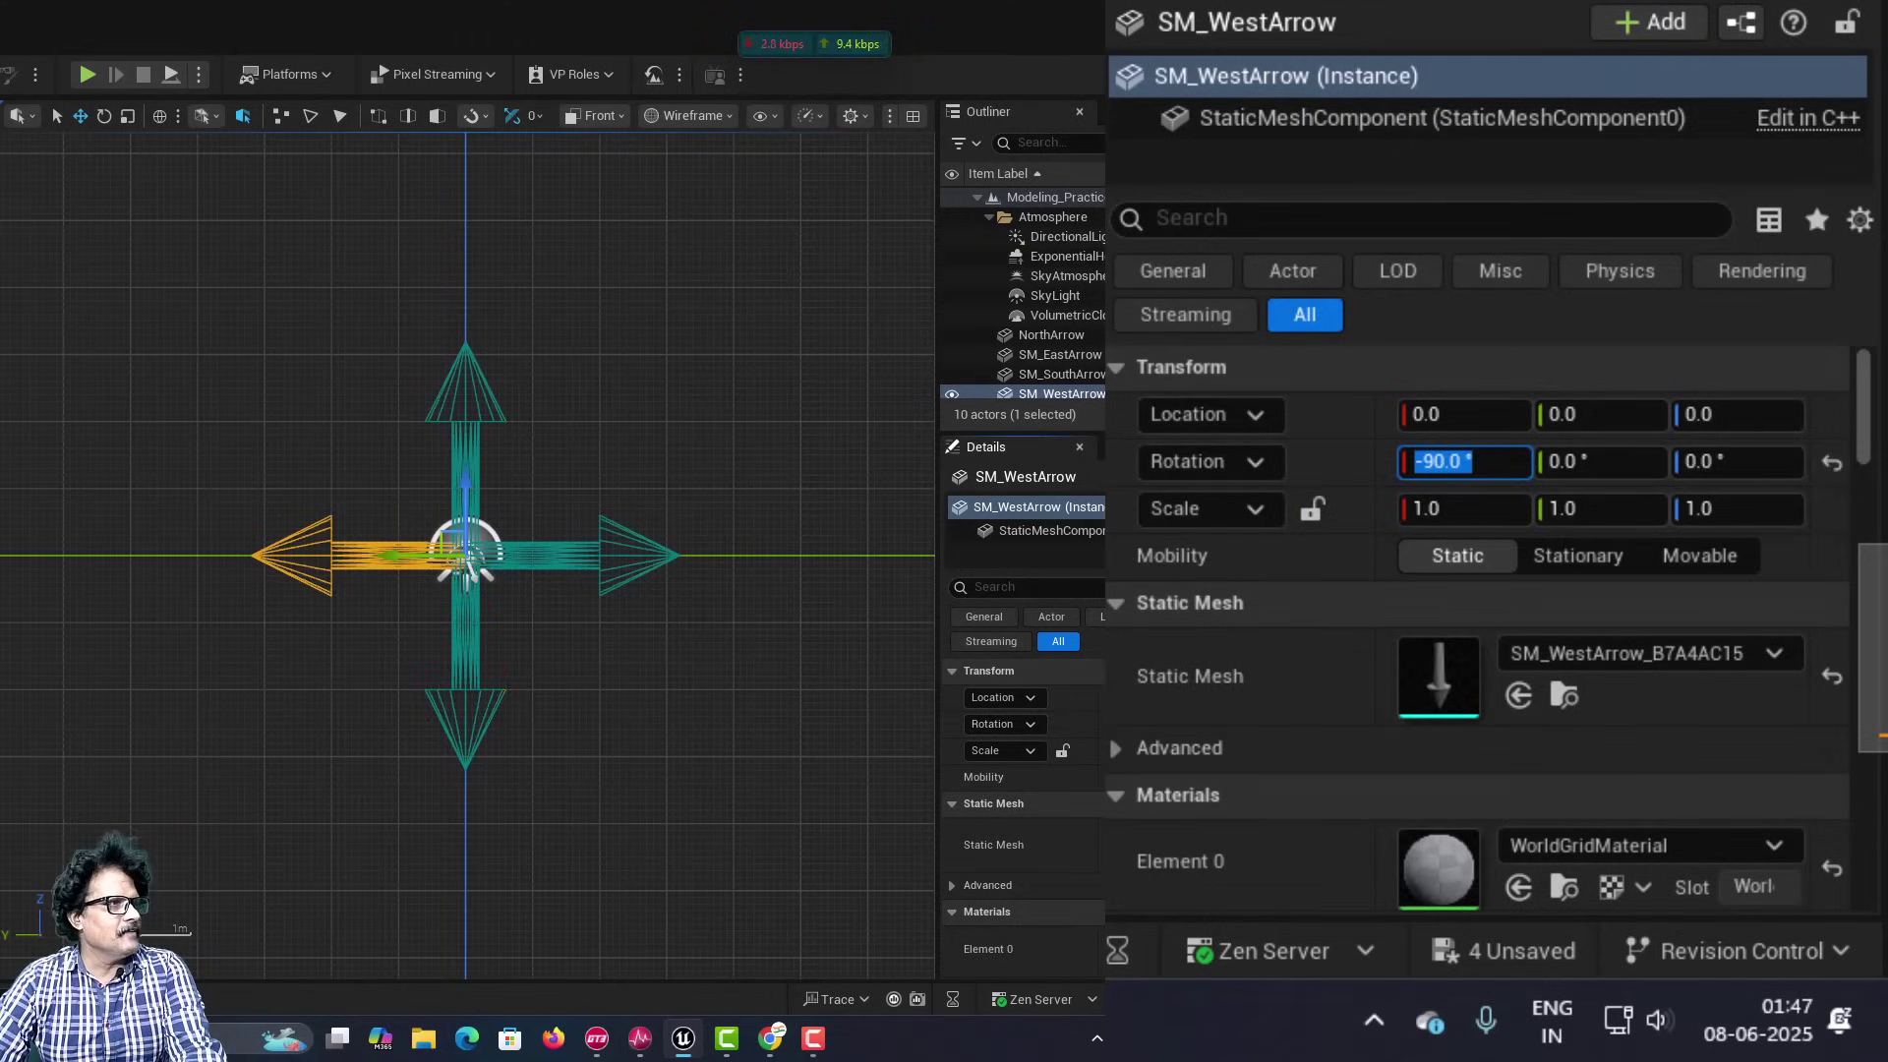
pyautogui.click(2, 214)
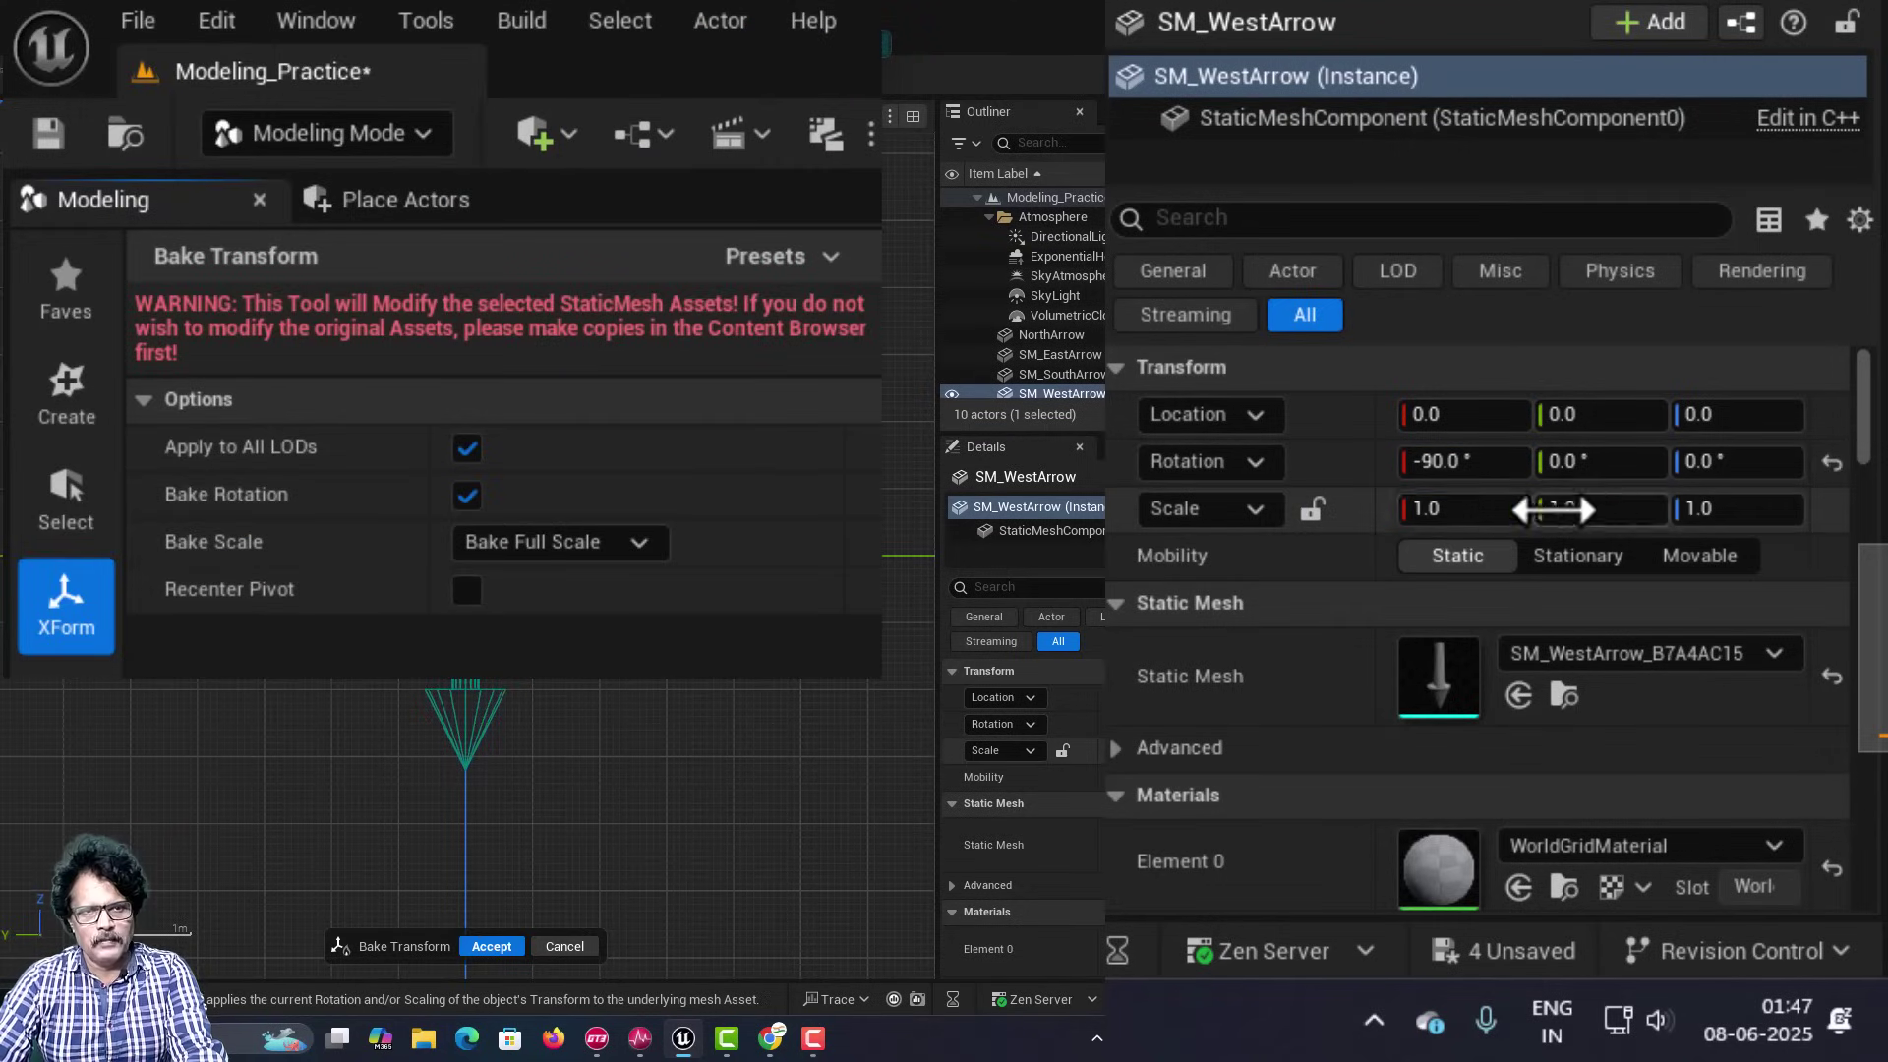
pyautogui.click(497, 947)
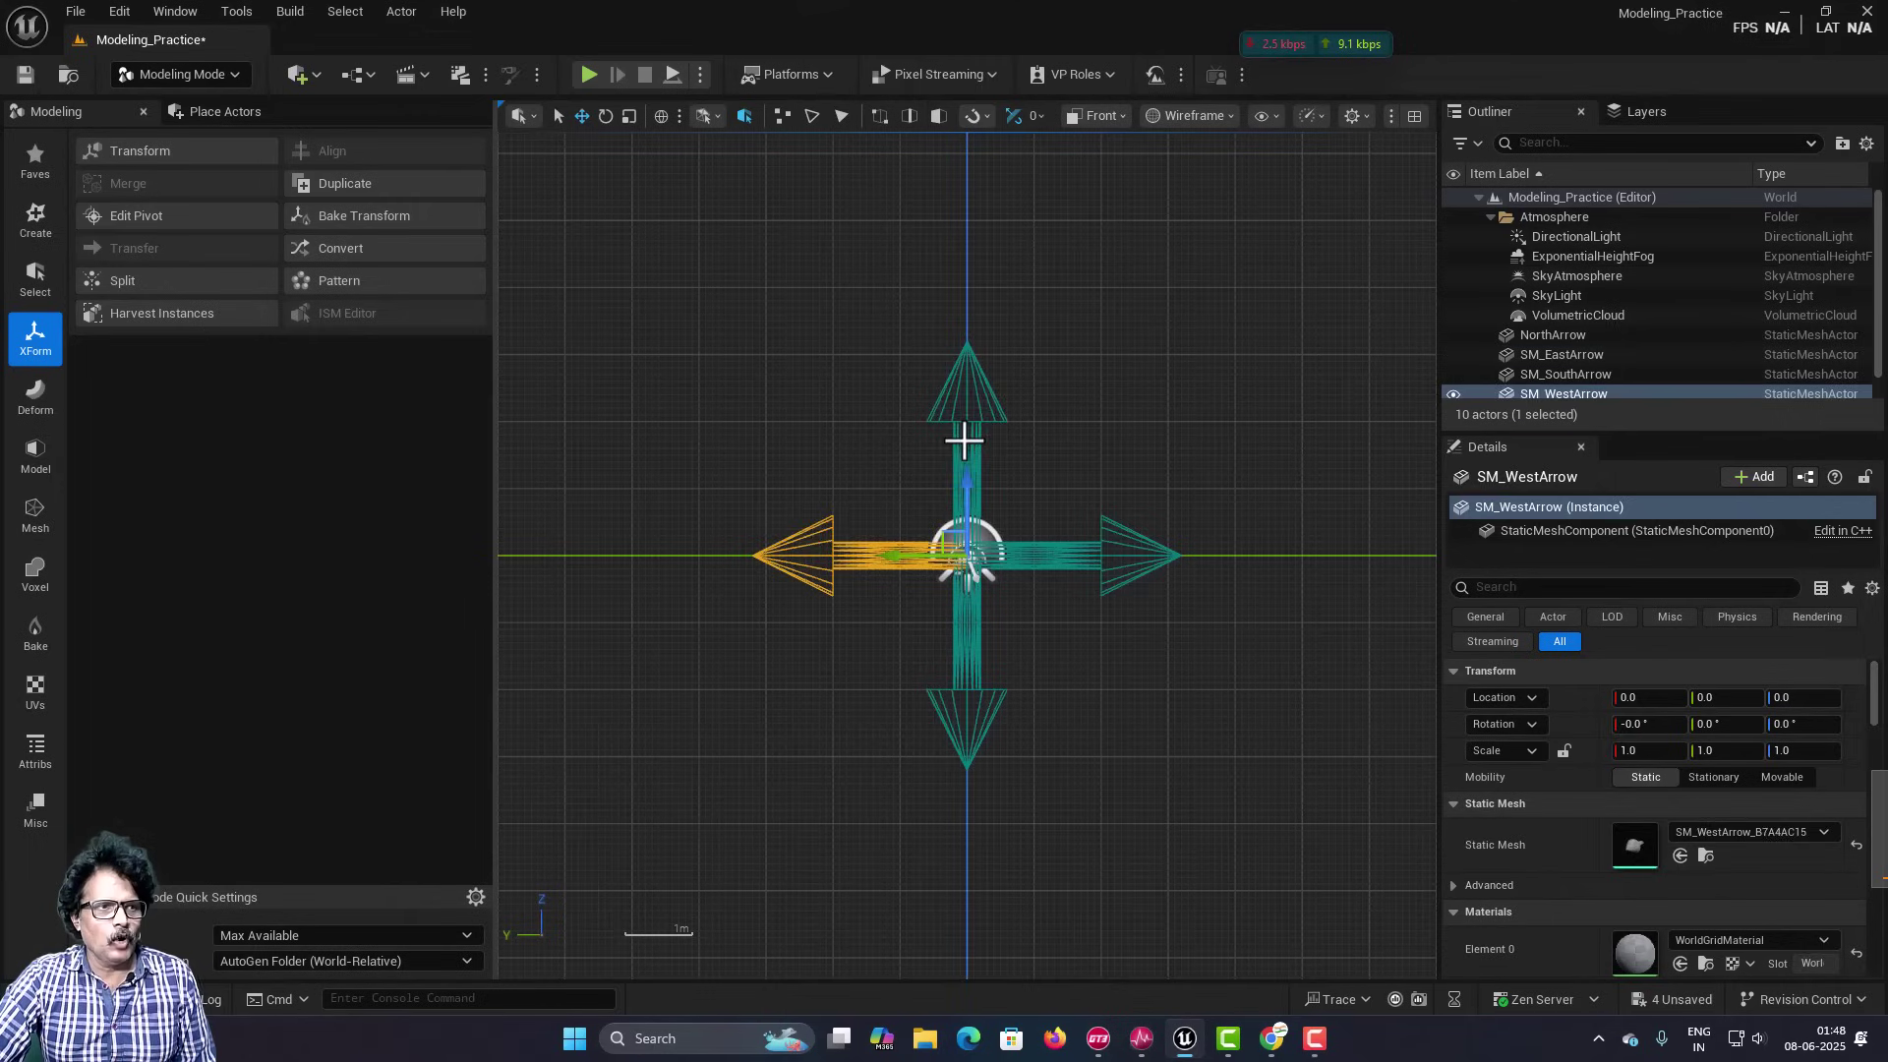
# Select the north, east, south and west arrows together, lock their scale proportions and set the scale to 0.1.
pyautogui.click(968, 457)
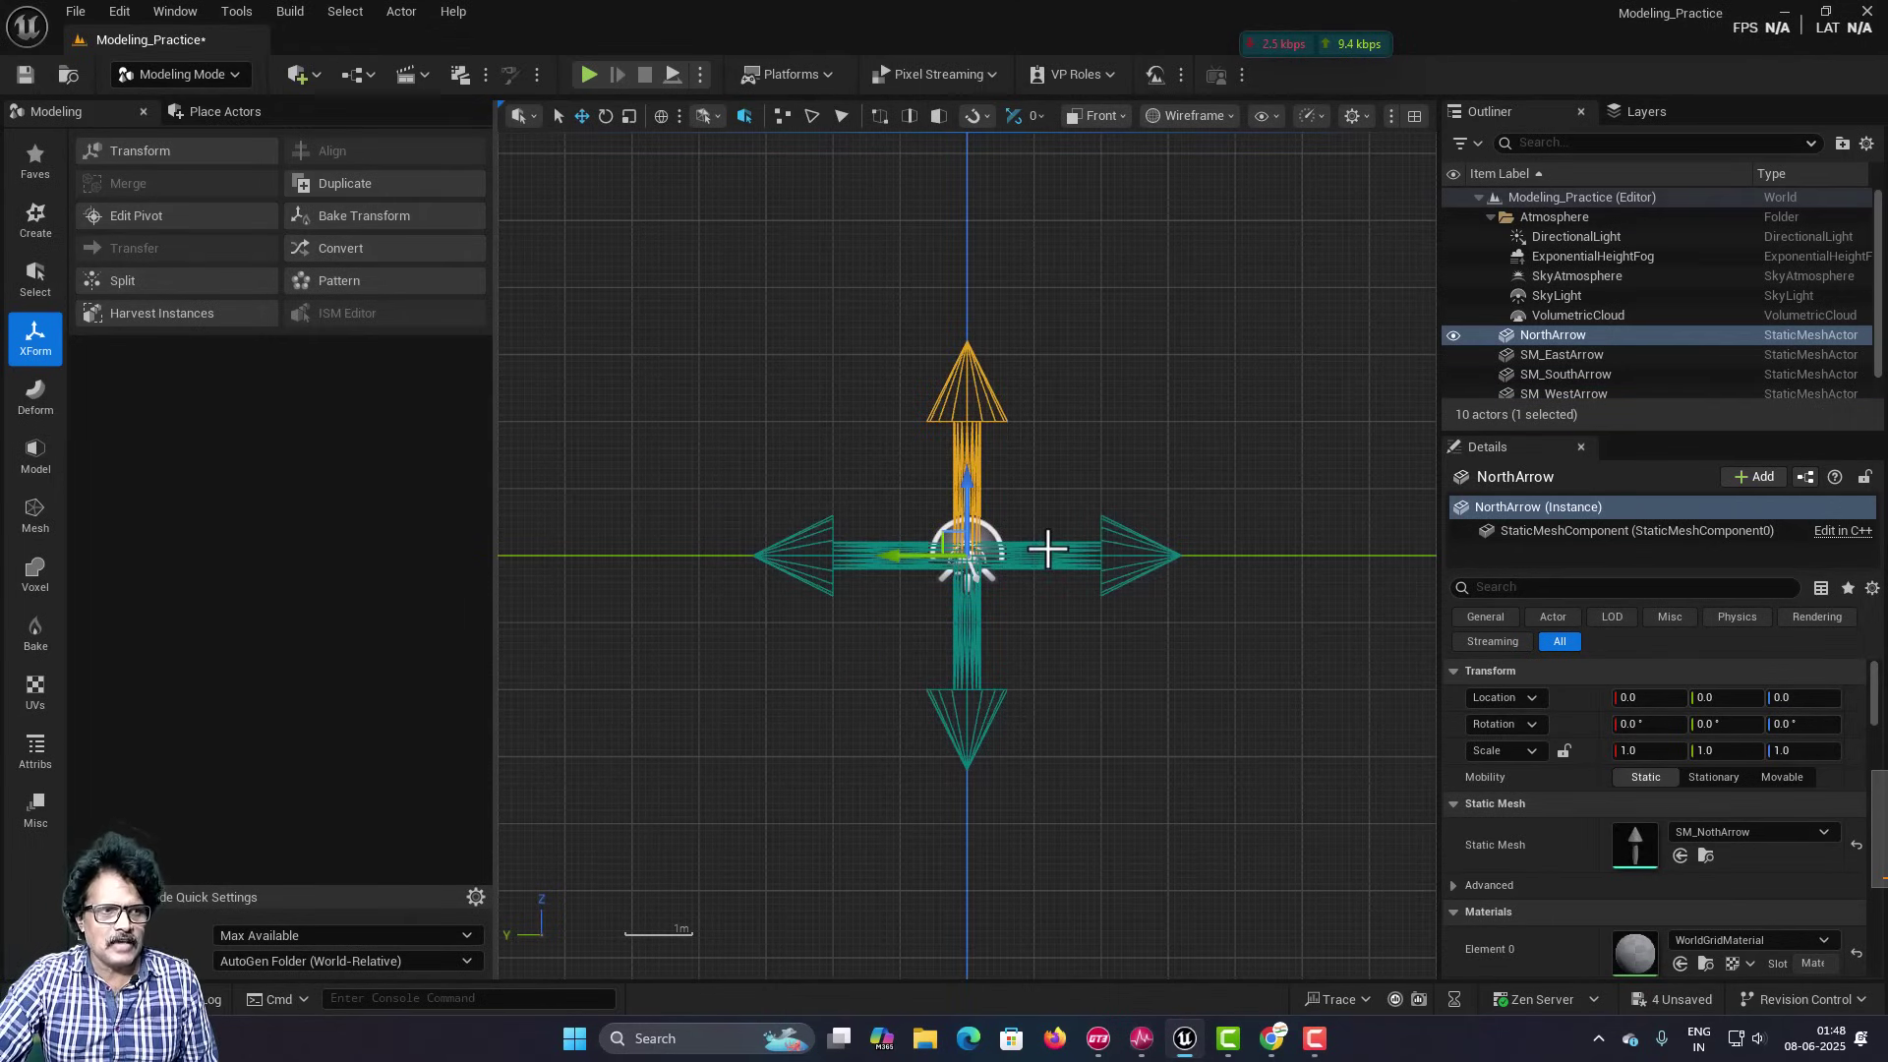
pyautogui.click(1046, 551)
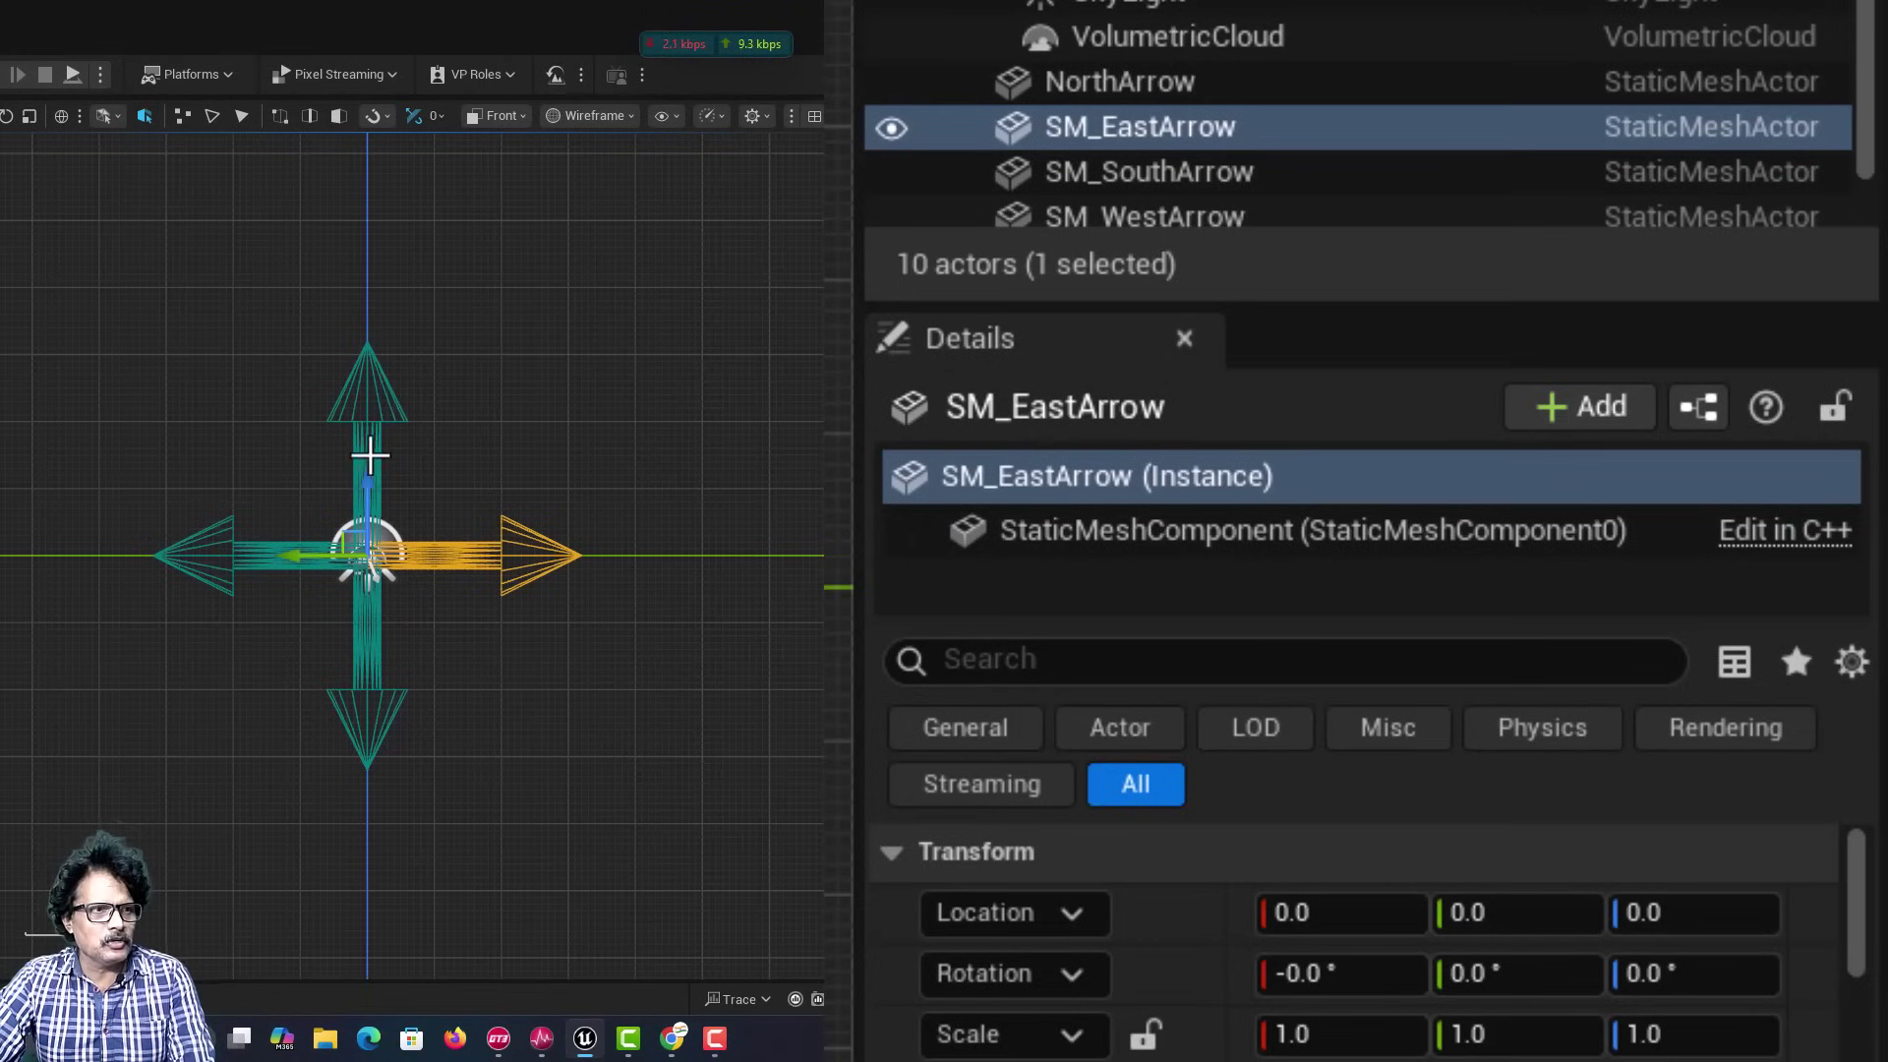
pyautogui.click(370, 455)
pyautogui.keyDown('ctrl'); pyautogui.click(442, 561); pyautogui.keyUp('ctrl')
pyautogui.keyDown('ctrl'); pyautogui.click(372, 624); pyautogui.keyUp('ctrl')
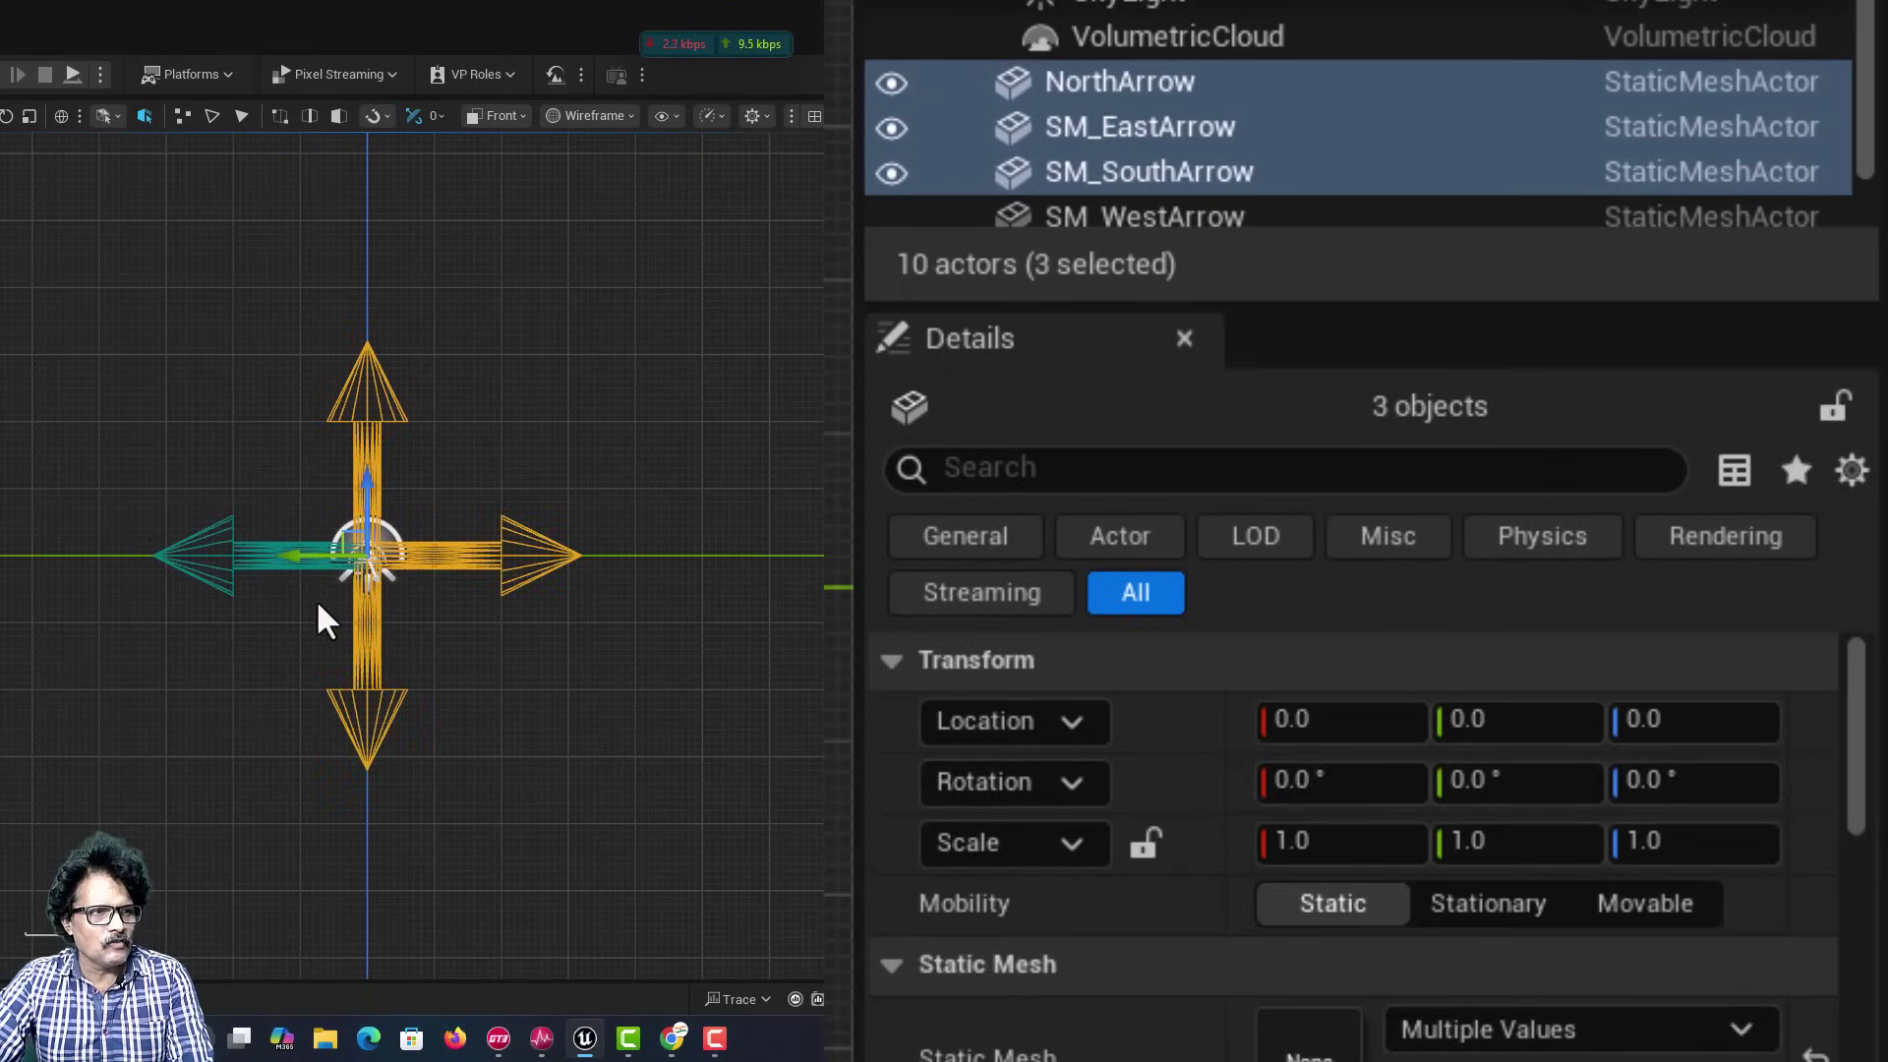
pyautogui.keyDown('ctrl'); pyautogui.click(286, 562); pyautogui.keyUp('ctrl')
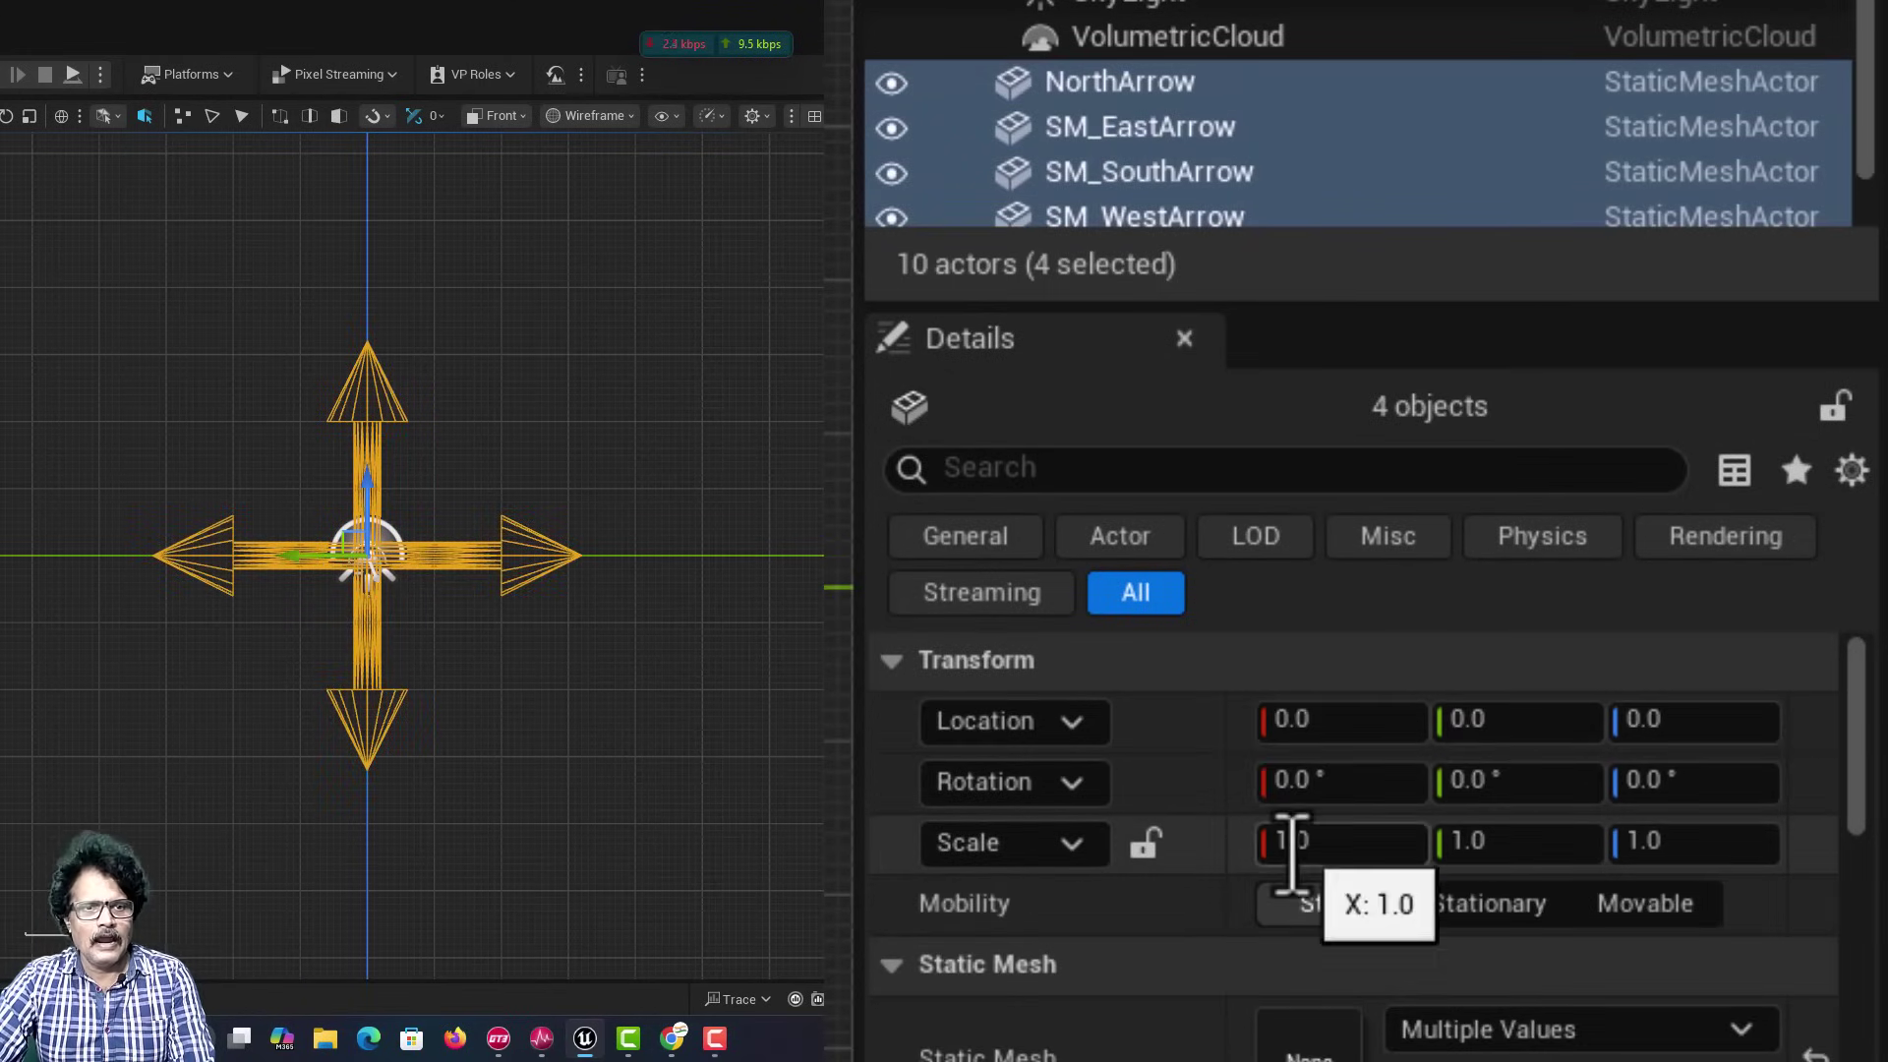
pyautogui.click(1146, 850)
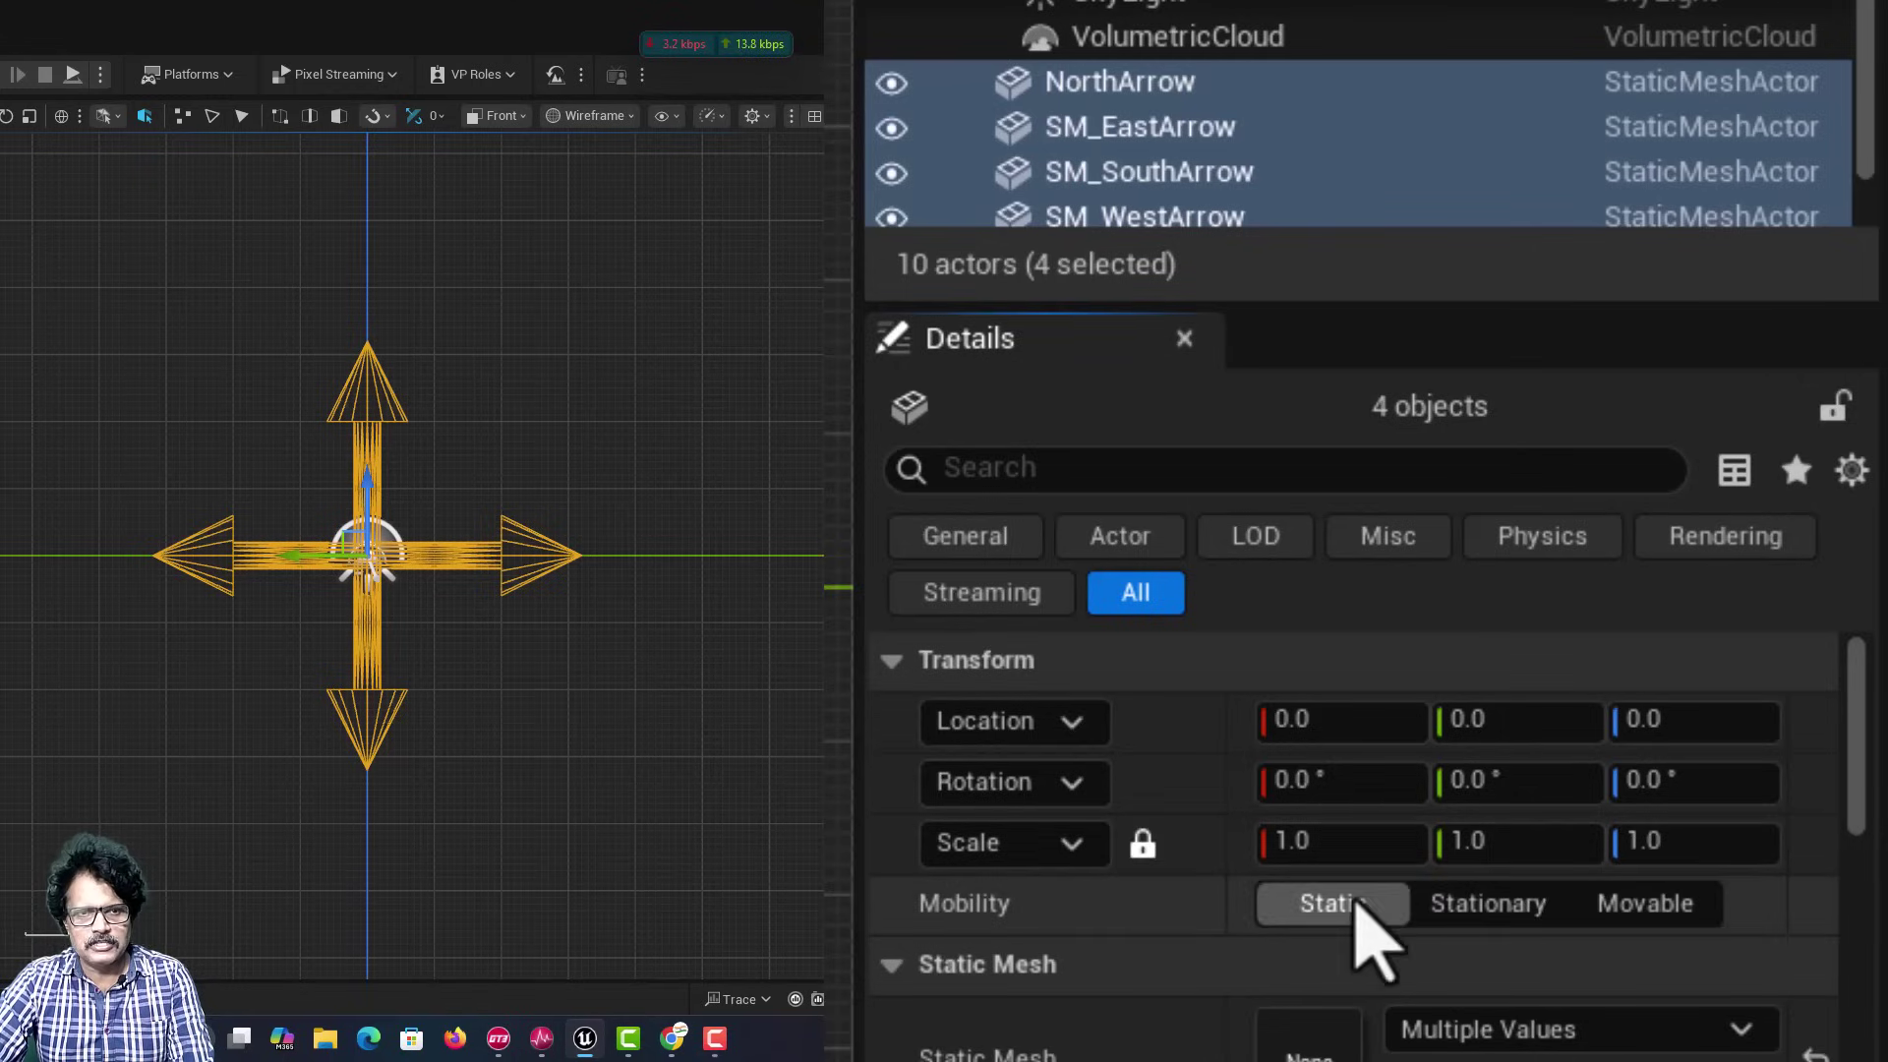
pyautogui.click(1334, 843)
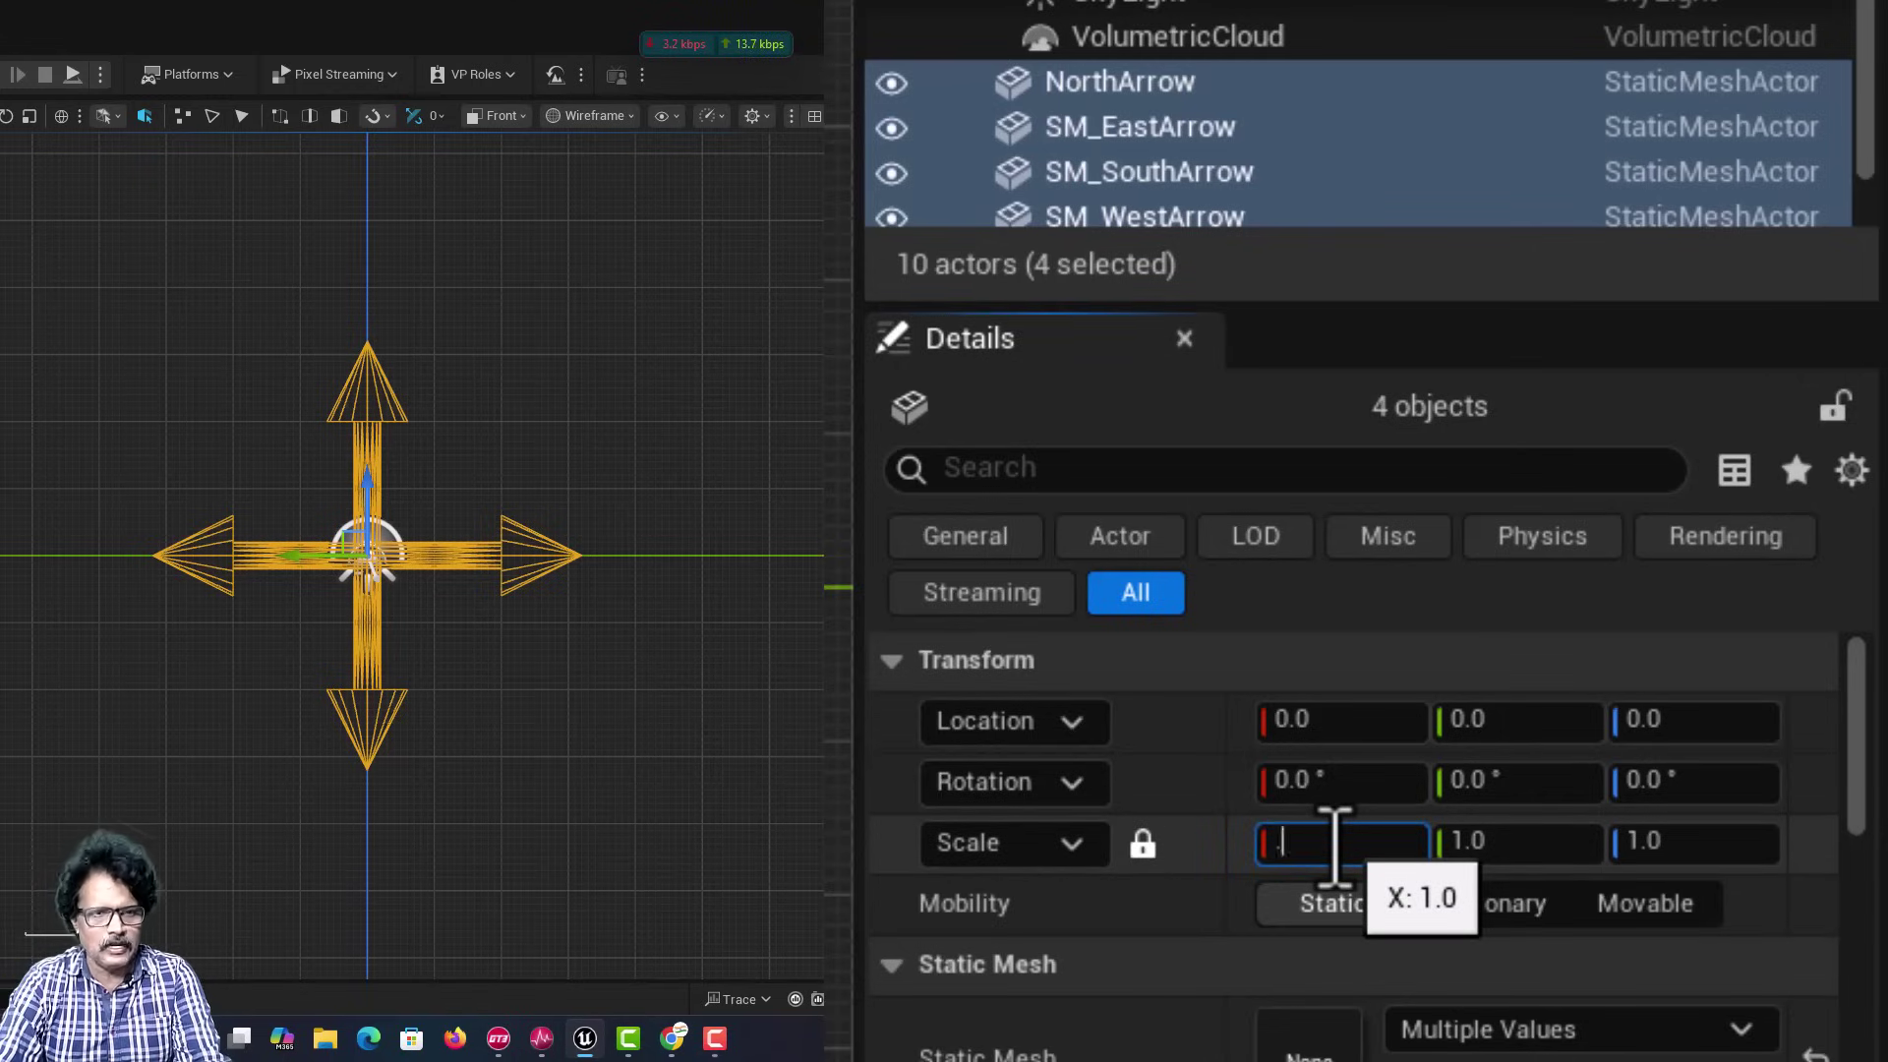
pyautogui.write('.1')
pyautogui.press('Return')
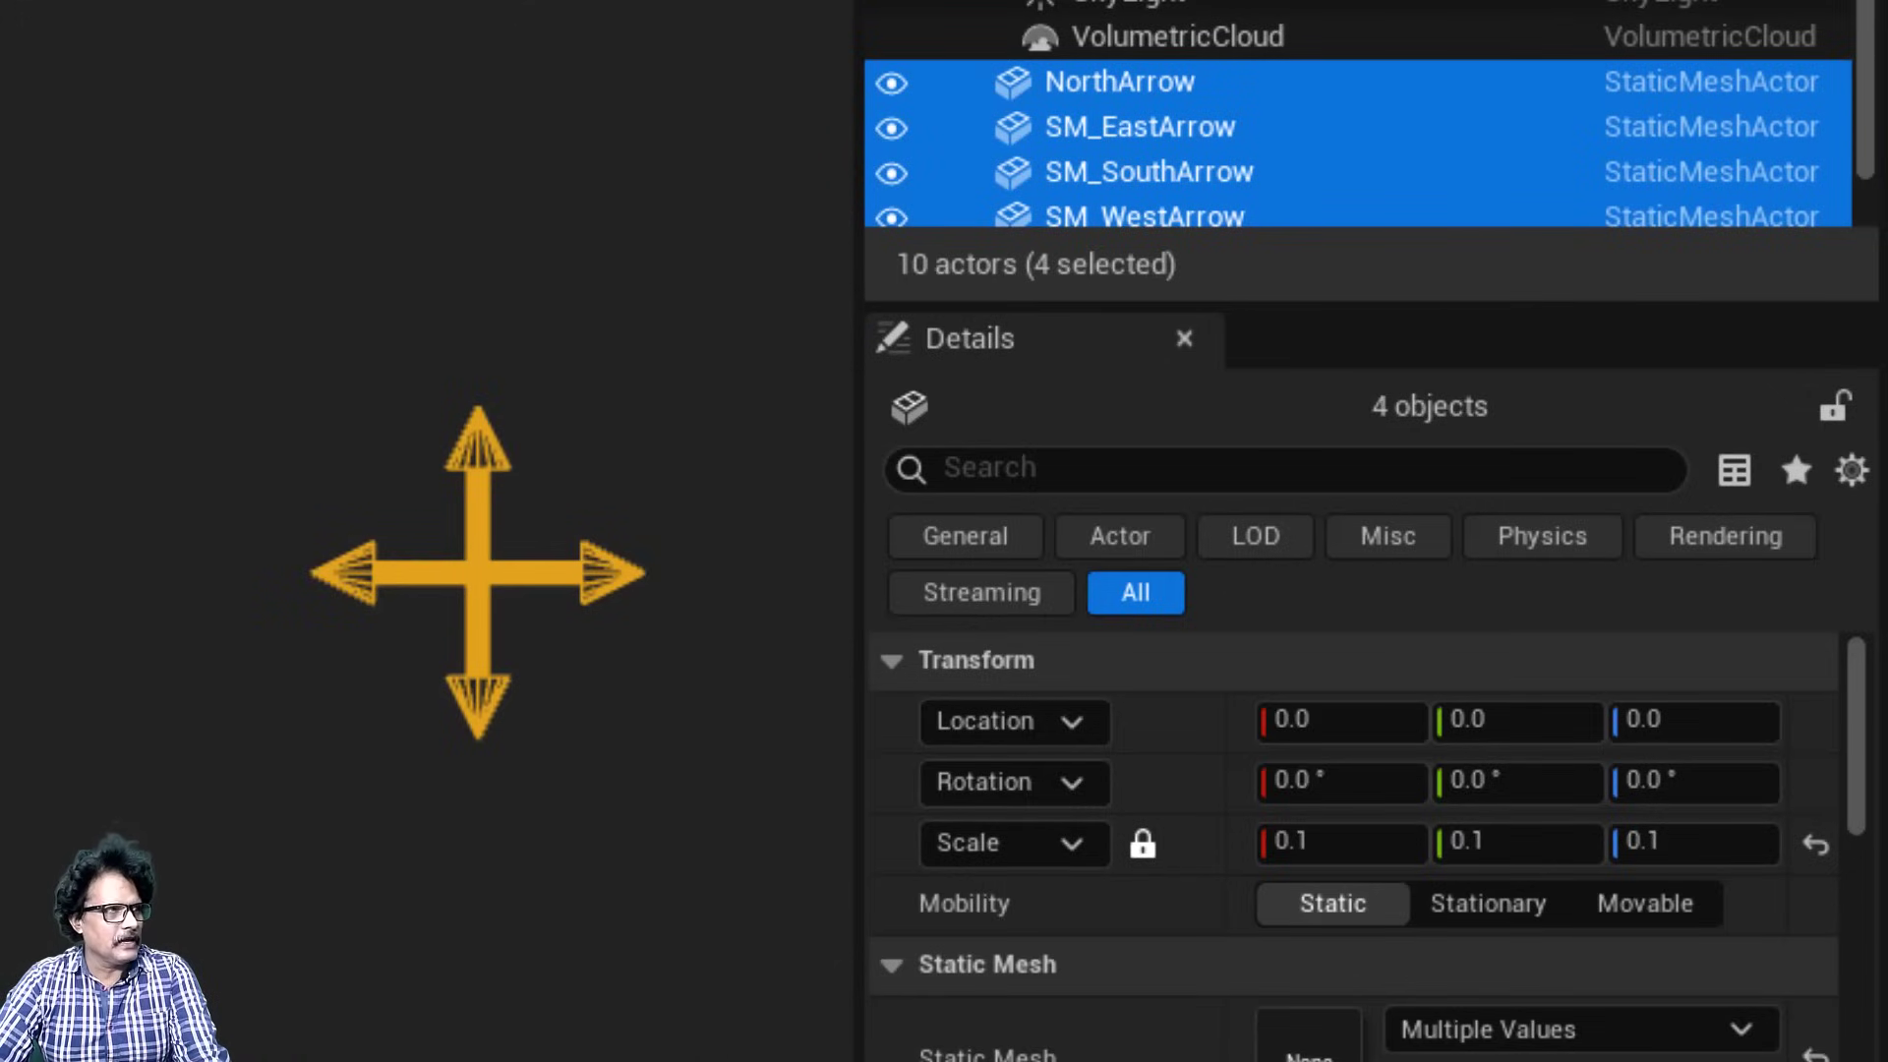
# Bake the rotation and full scale of SM_EastArrow alone into its mesh.
pyautogui.scroll(5, 536, 641)
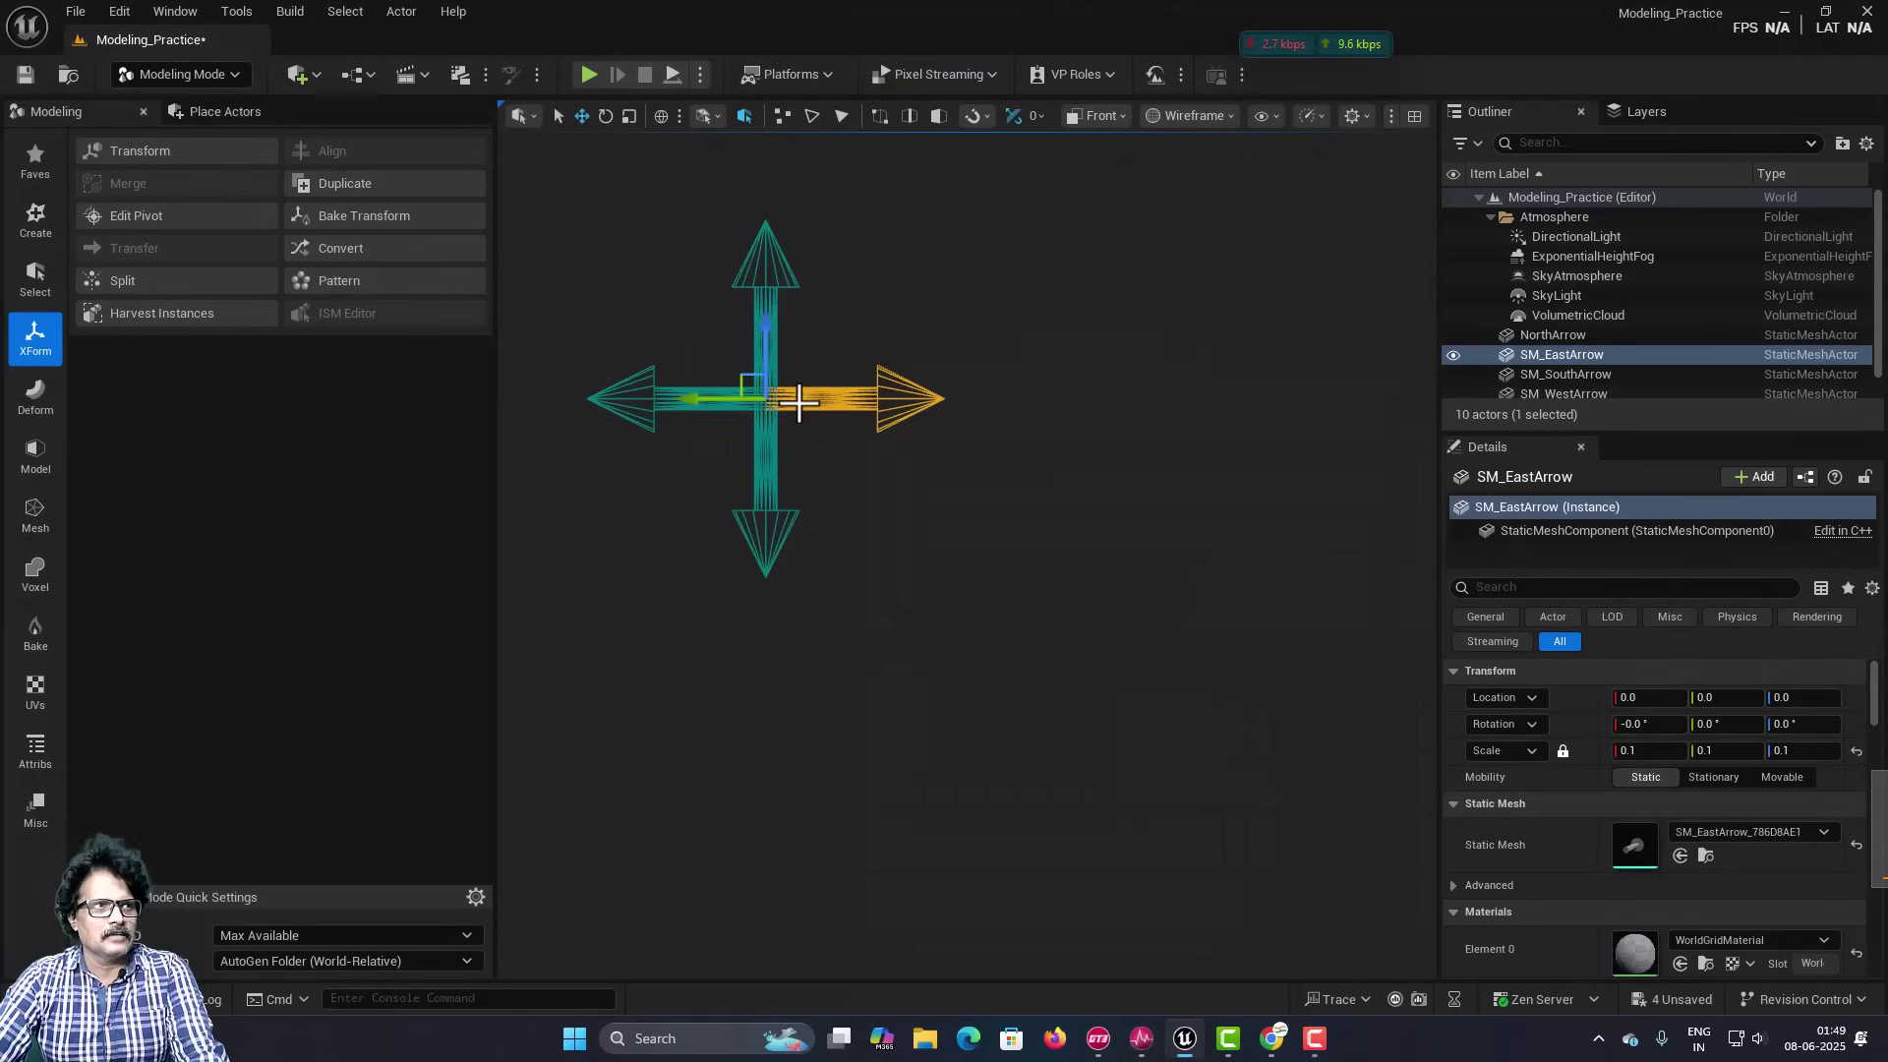
pyautogui.scroll(4, 800, 391)
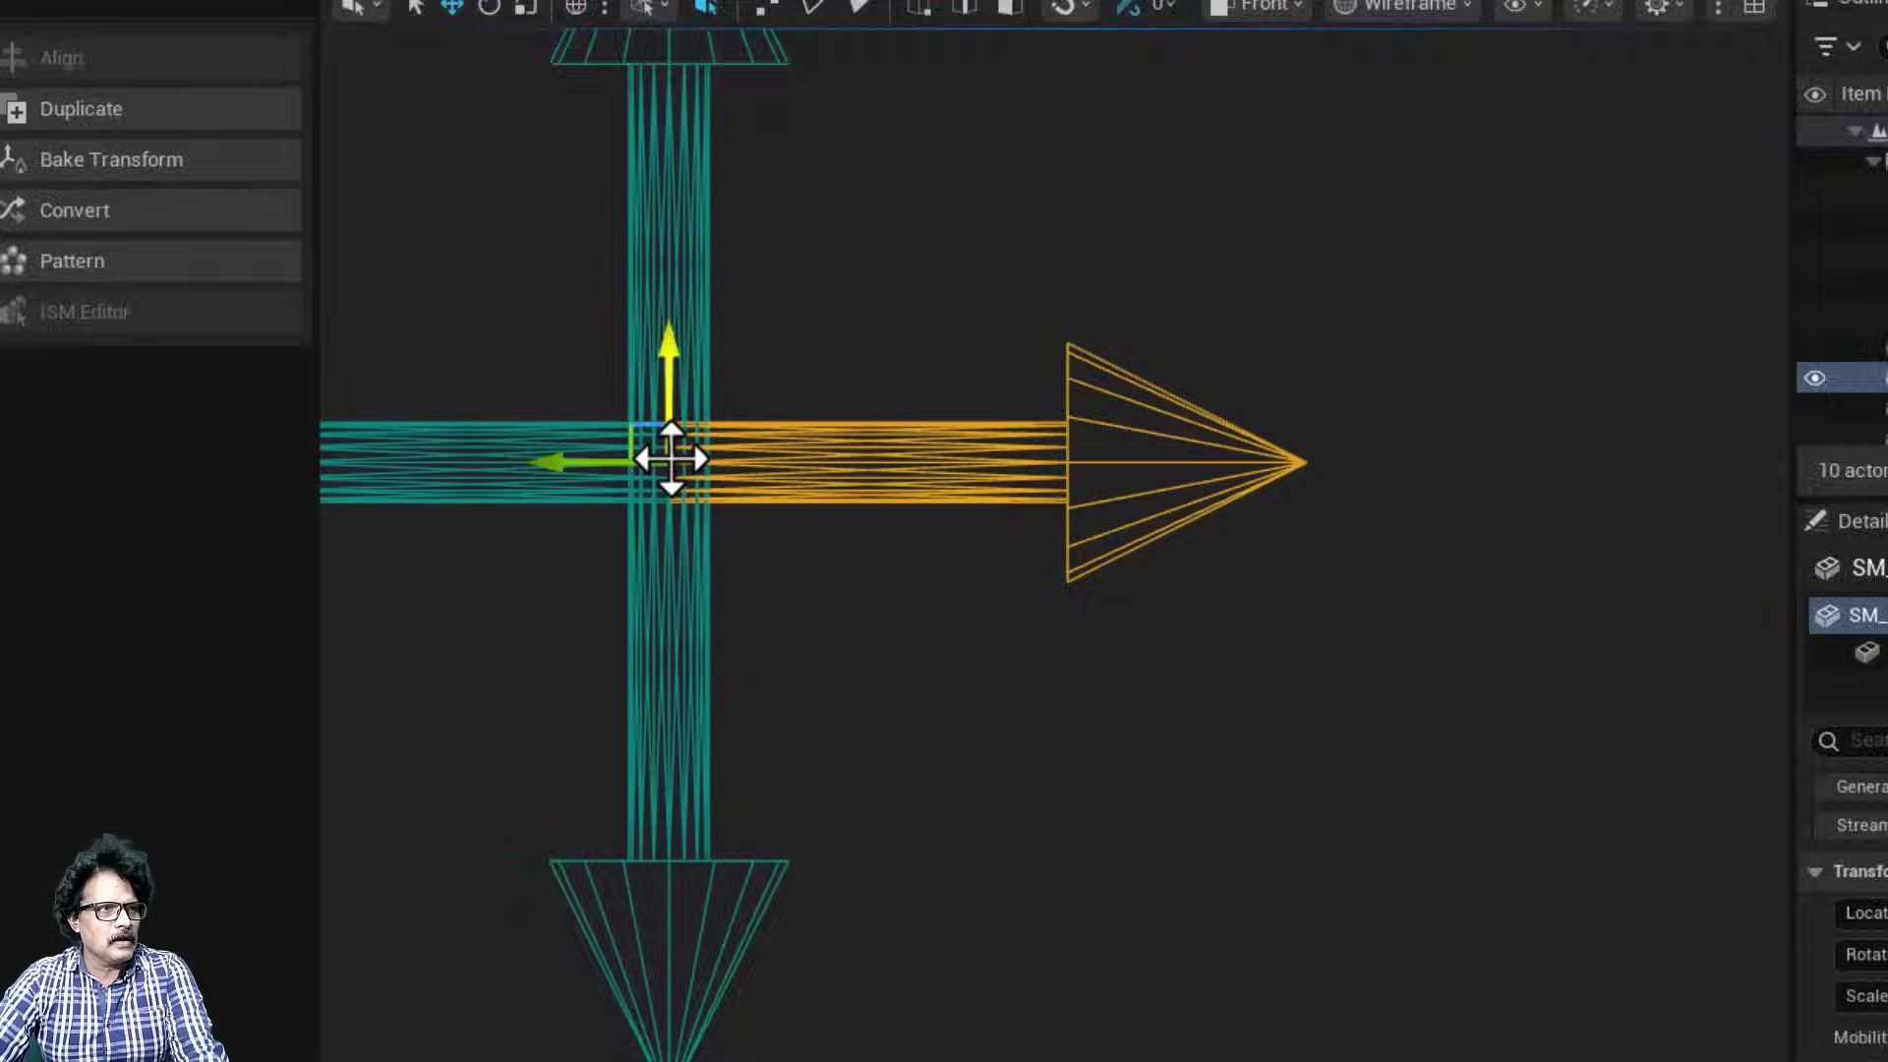
pyautogui.moveTo(726, 409); pyautogui.dragTo(1086, 416, button='middle')
pyautogui.moveTo(1570, 595); pyautogui.dragTo(1686, 573, button='middle')
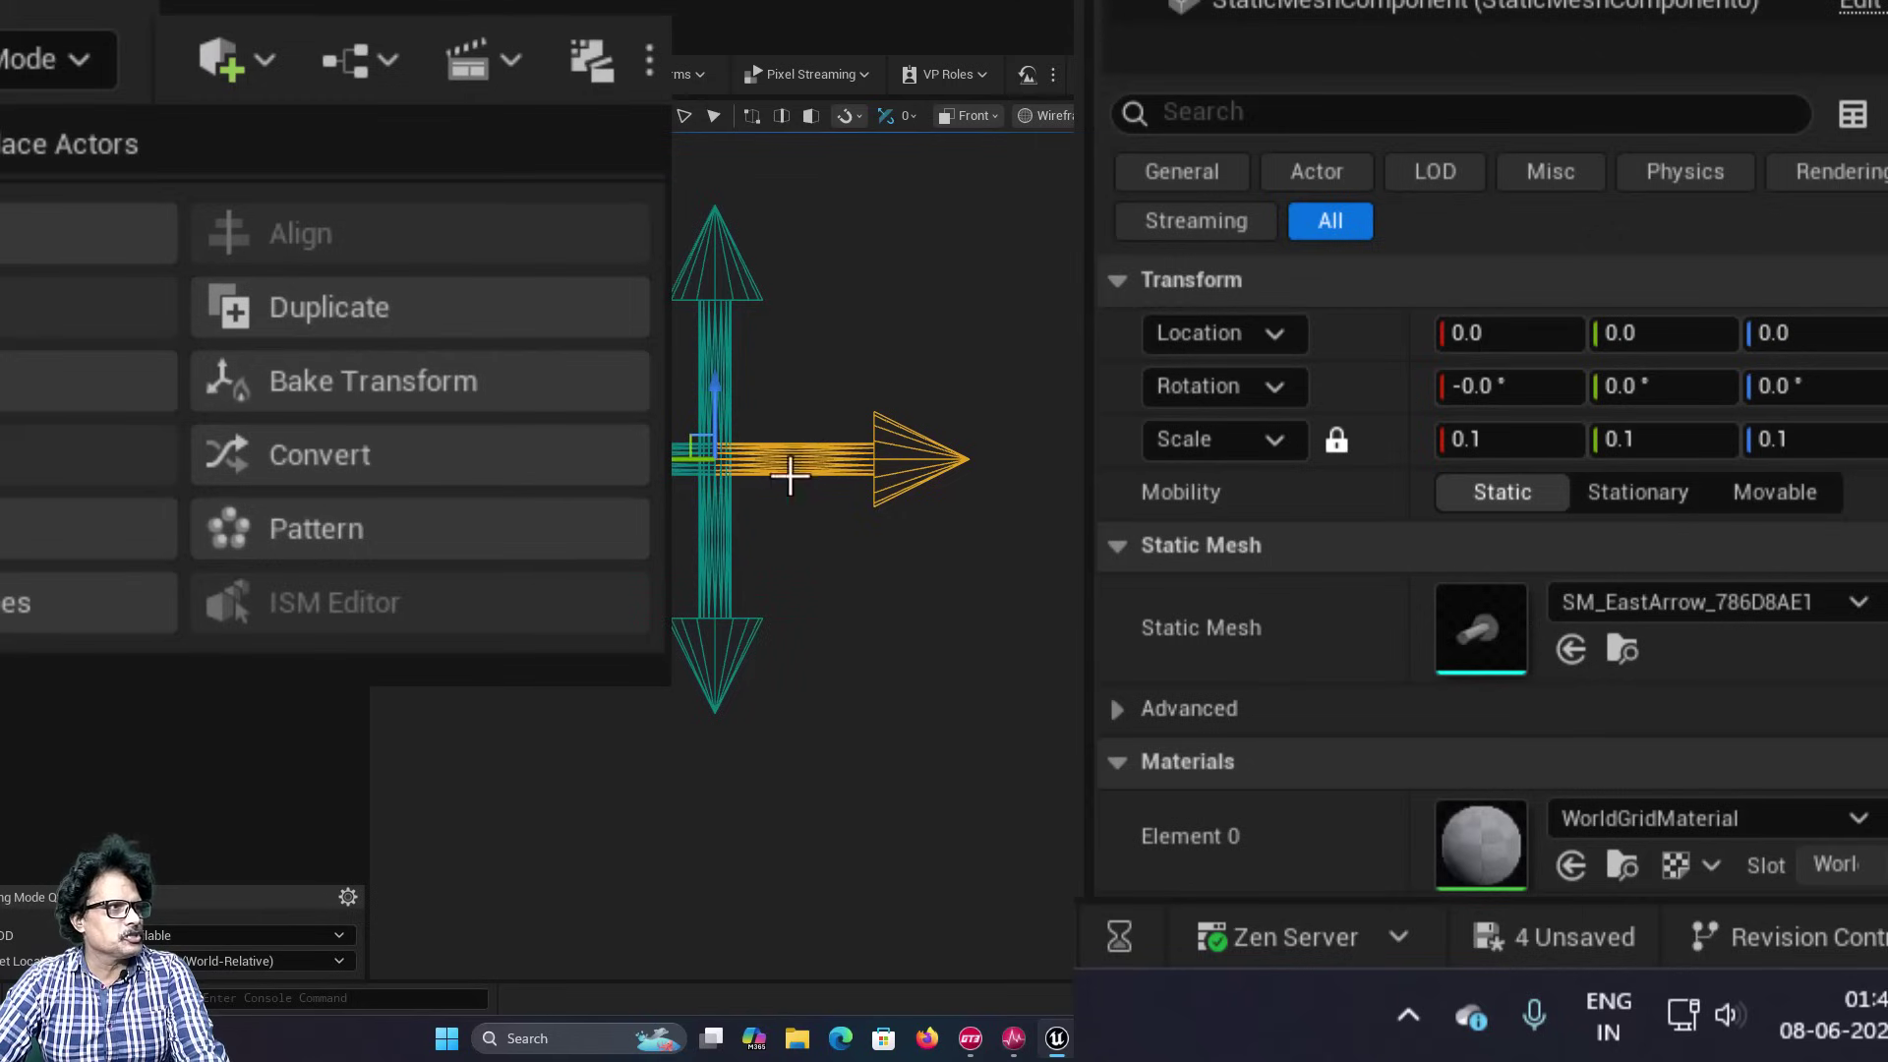
pyautogui.click(467, 400)
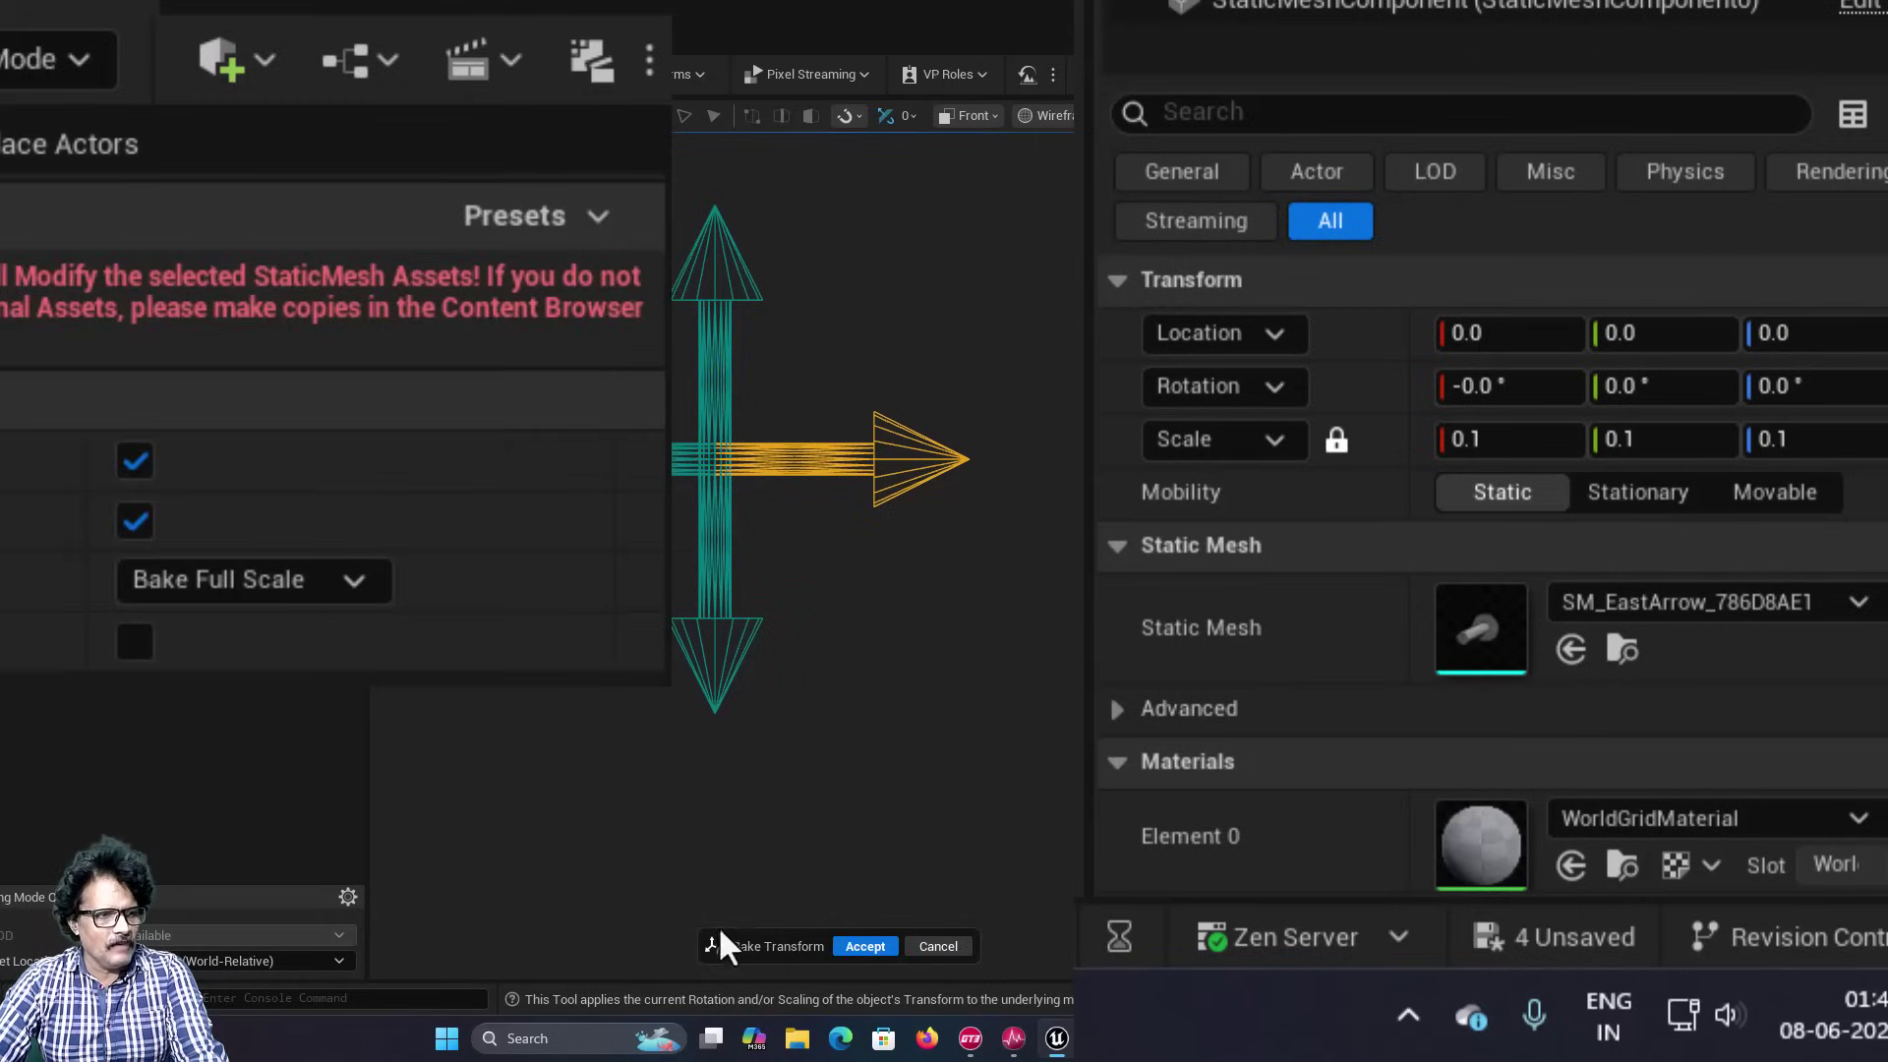
pyautogui.click(864, 946)
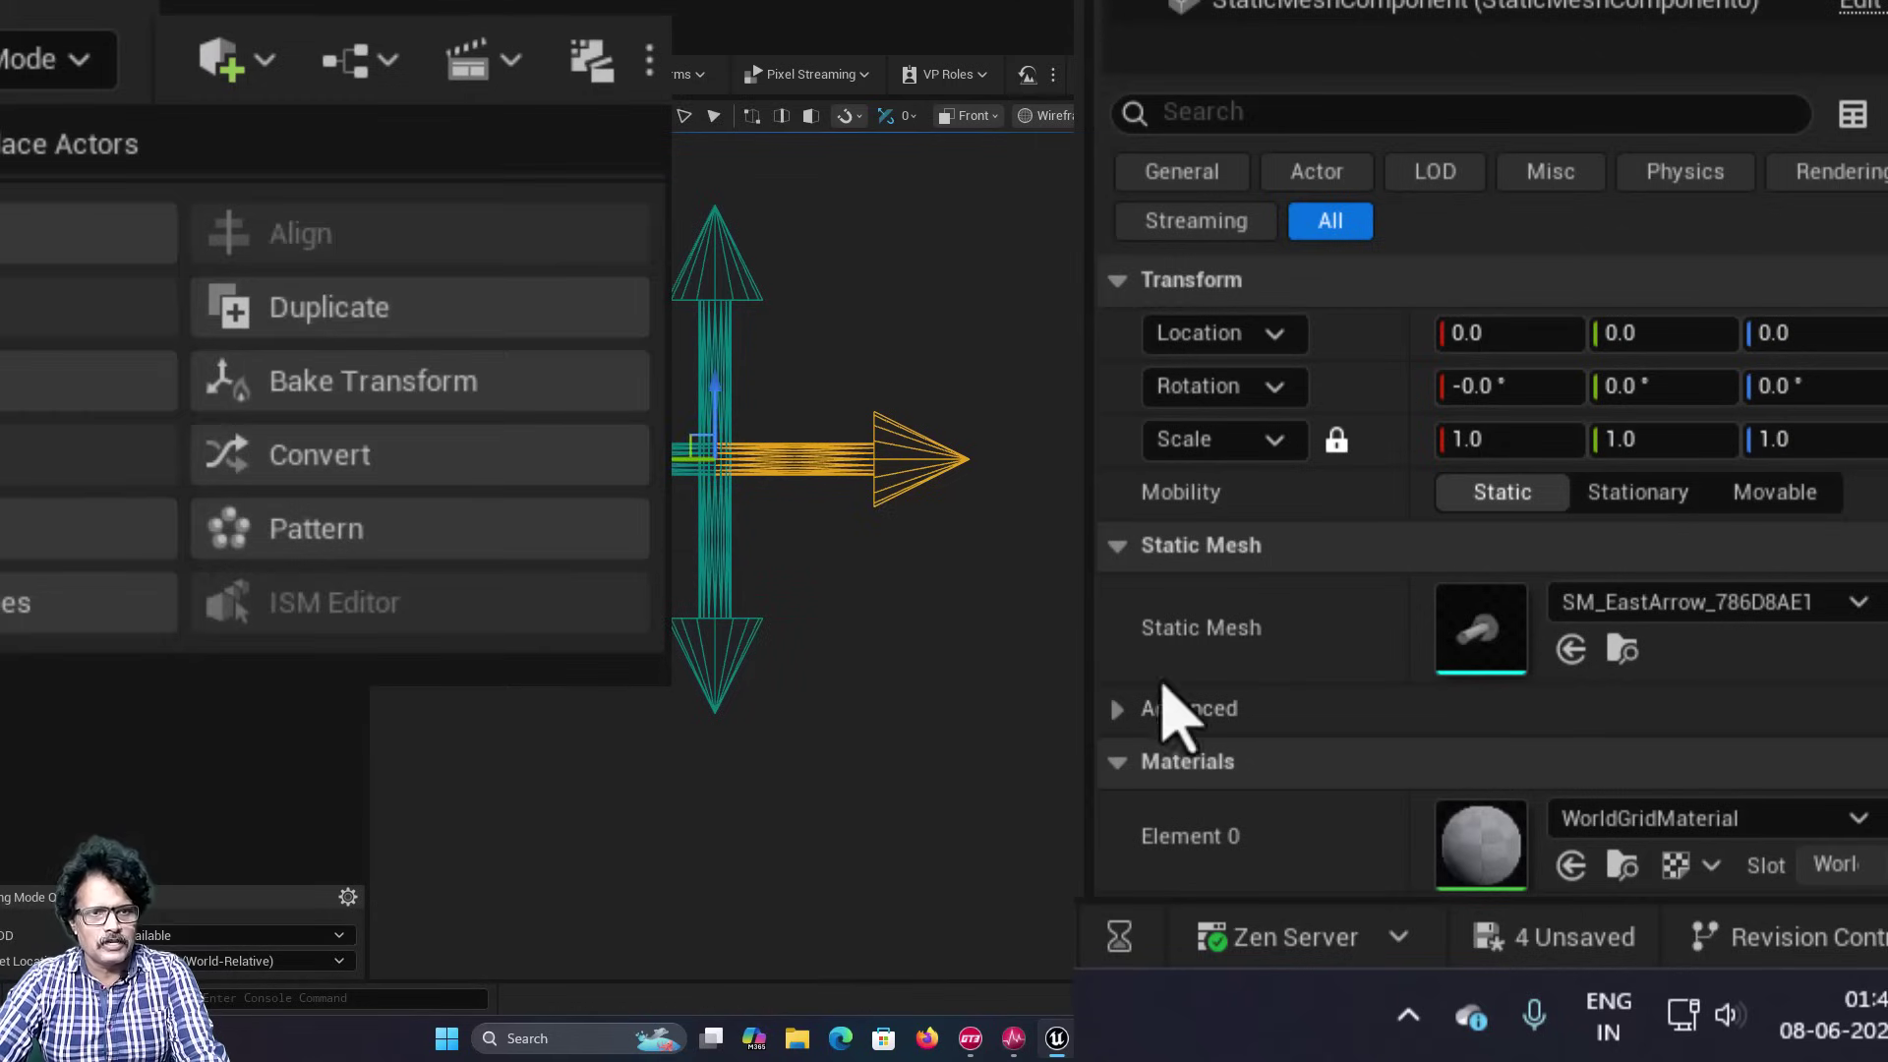
# Apply Bake Transform with full scale to SM_SouthArrow and to SM_WestArrow, one at a time.
pyautogui.click(724, 529)
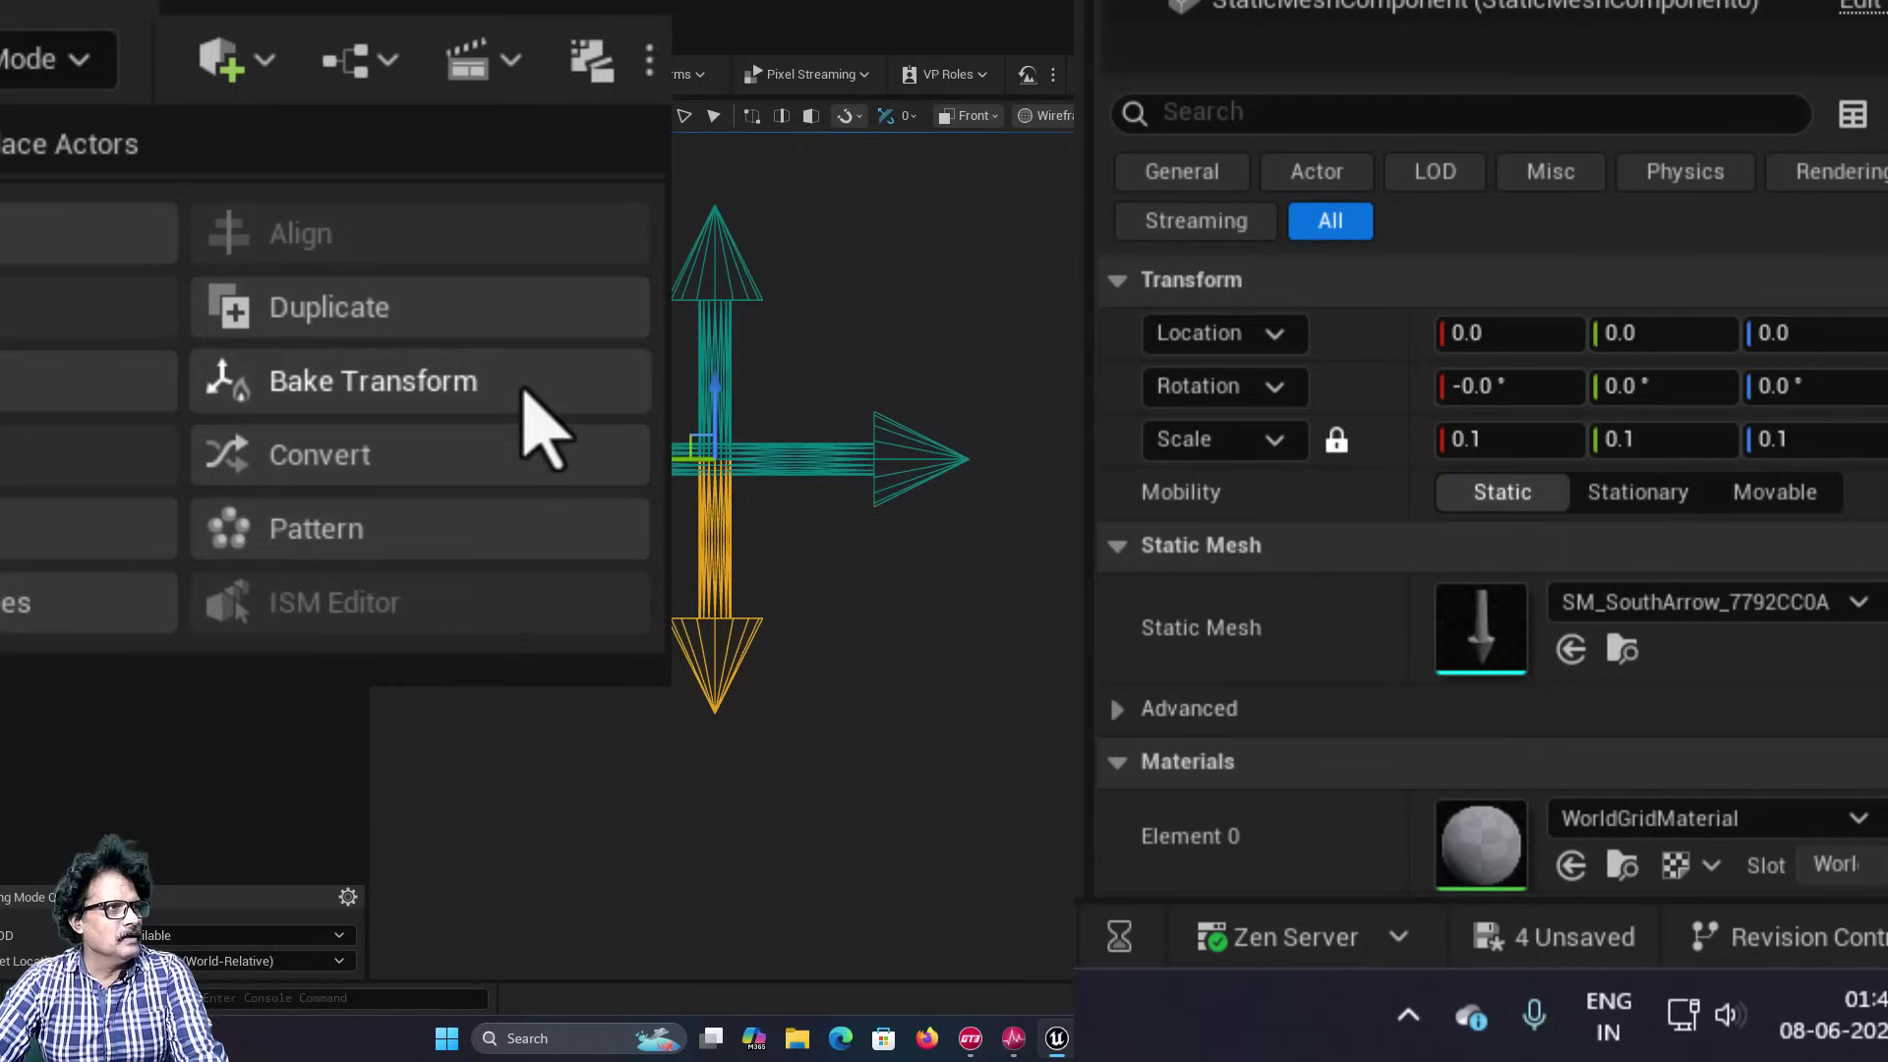
pyautogui.click(539, 423)
pyautogui.click(864, 946)
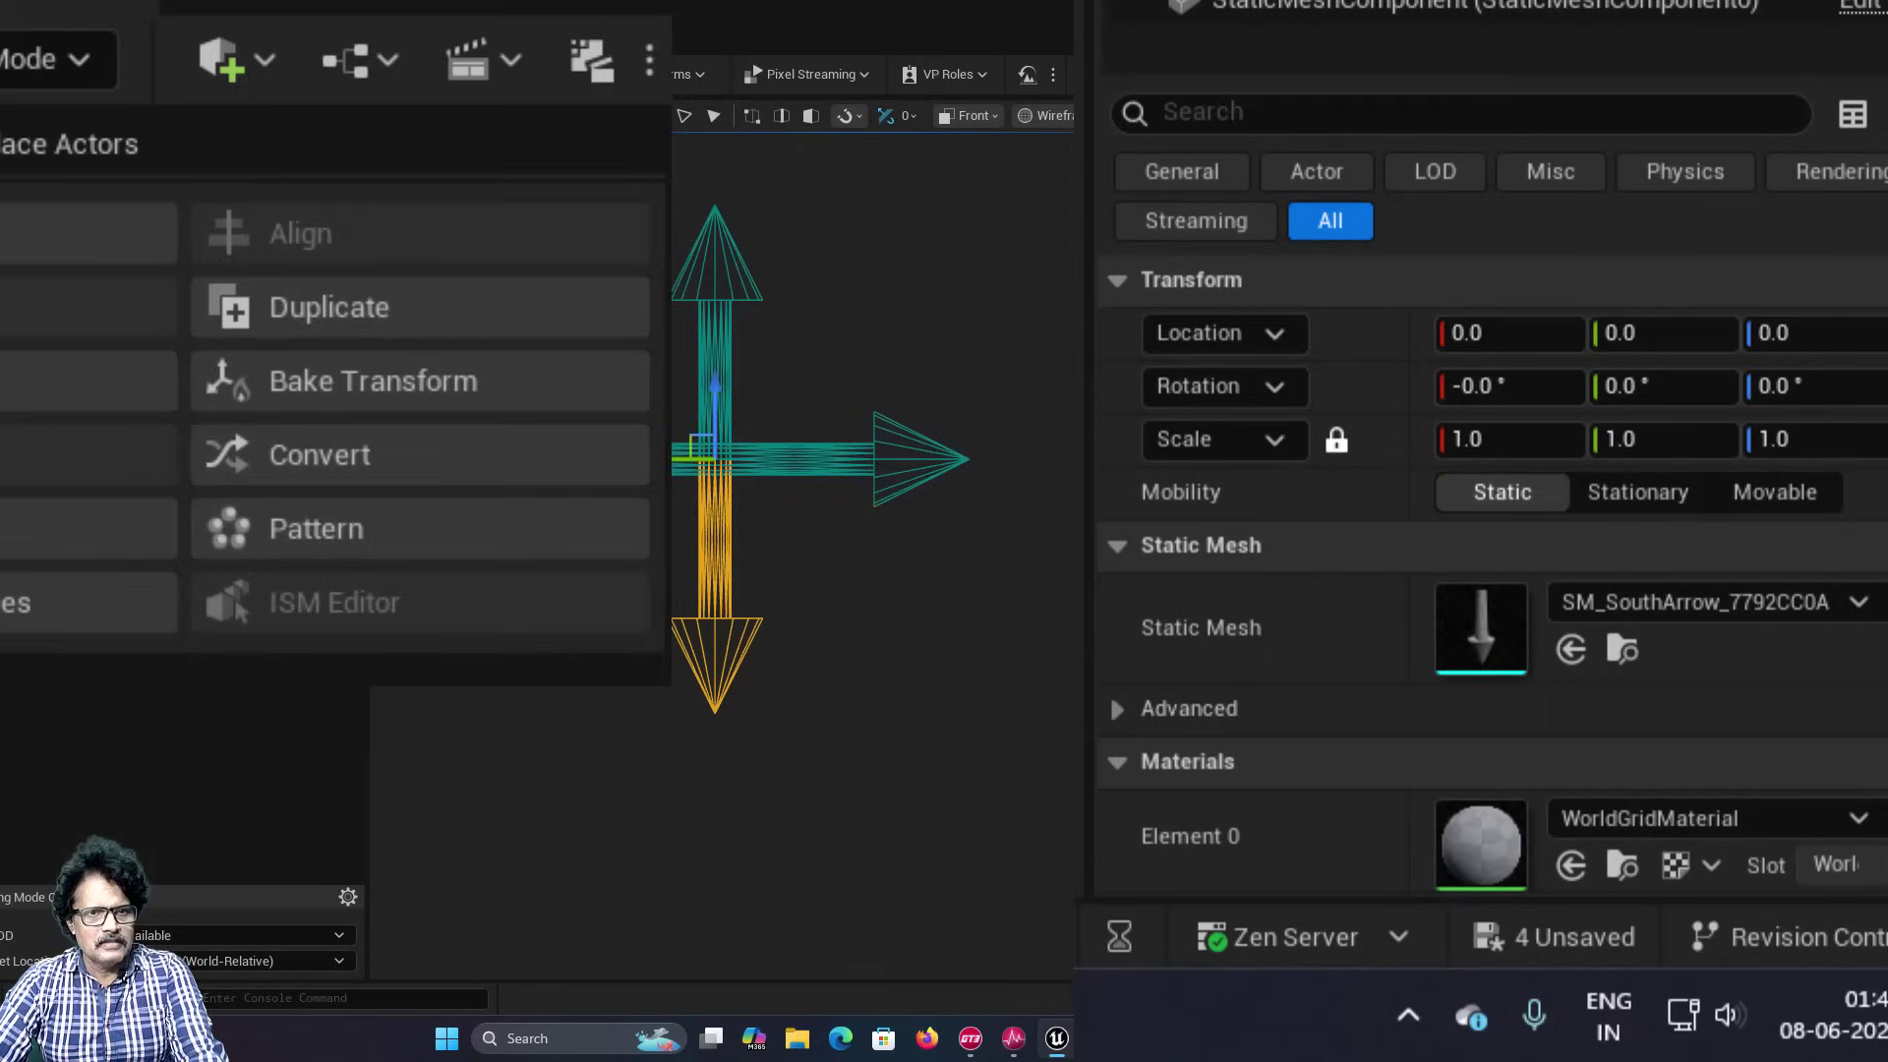
pyautogui.click(693, 458)
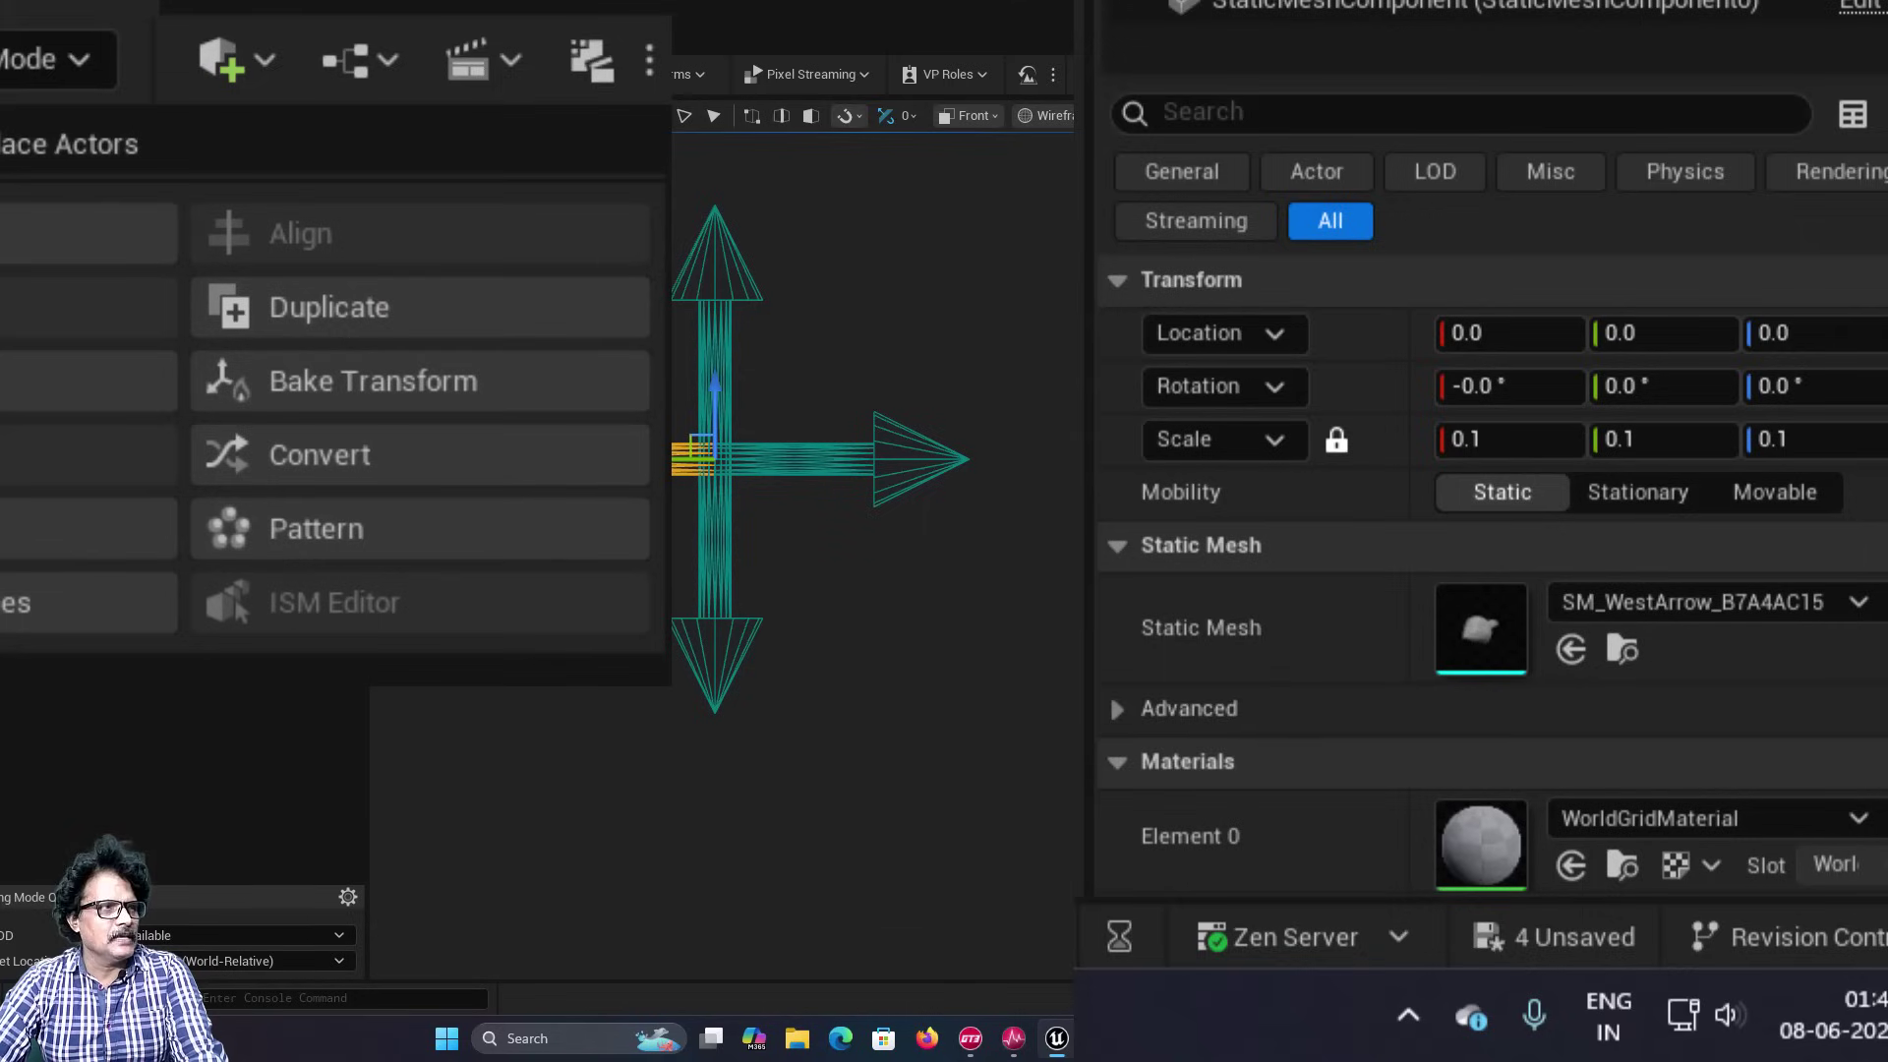
pyautogui.click(428, 393)
pyautogui.click(864, 948)
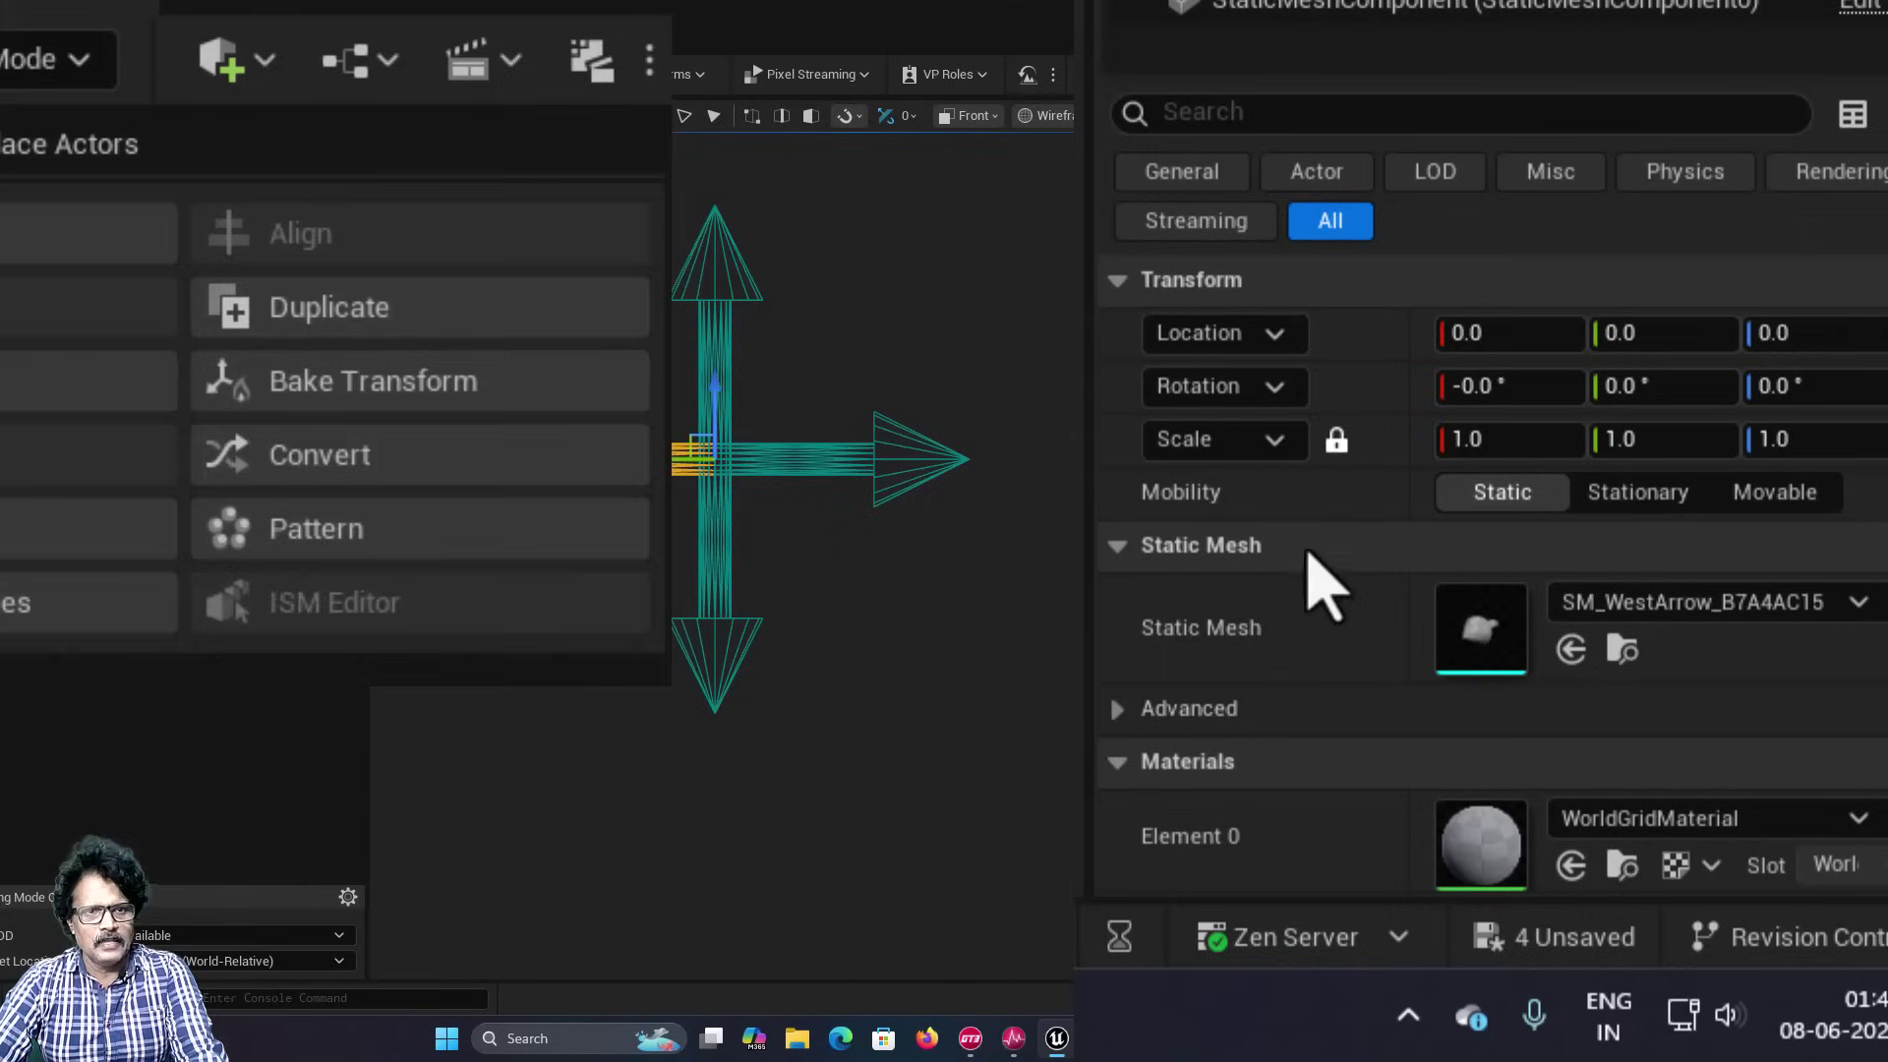
# Bake NorthArrow's rotation and full scale into its mesh with Bake Transform.
pyautogui.click(713, 359)
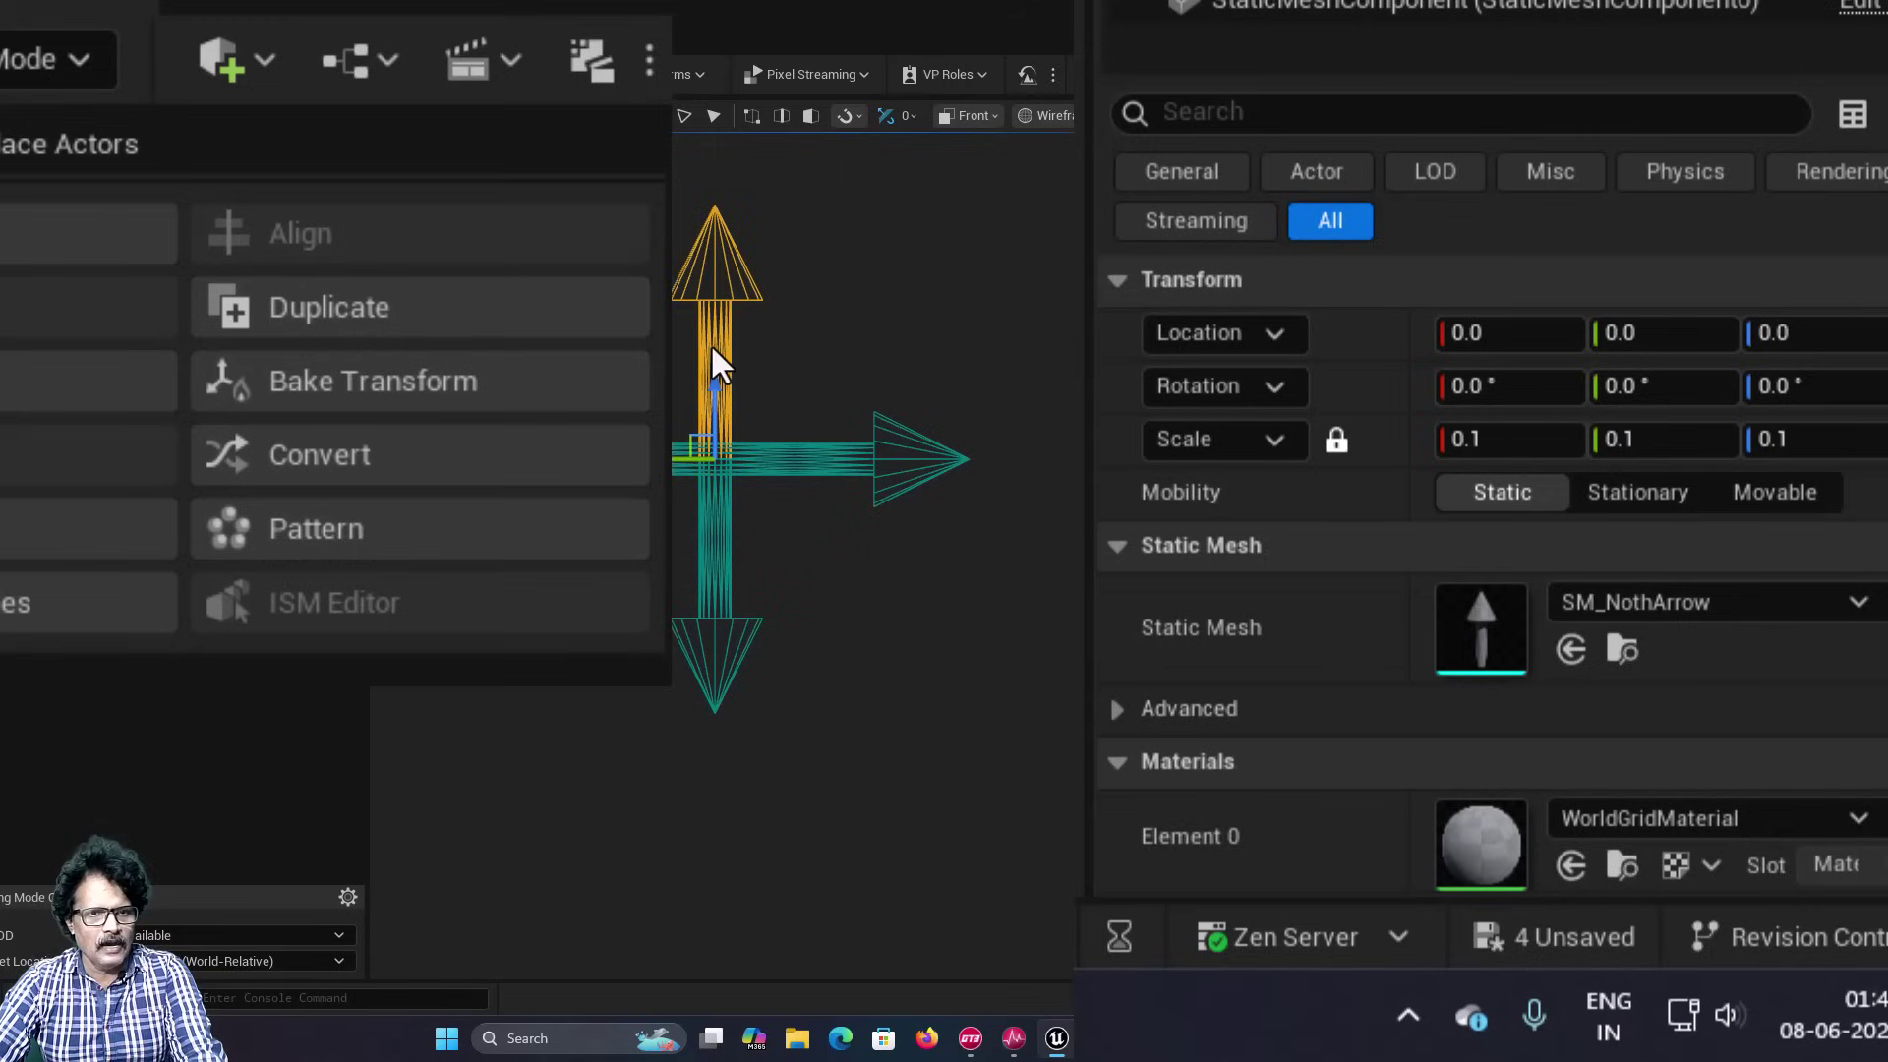
pyautogui.click(372, 411)
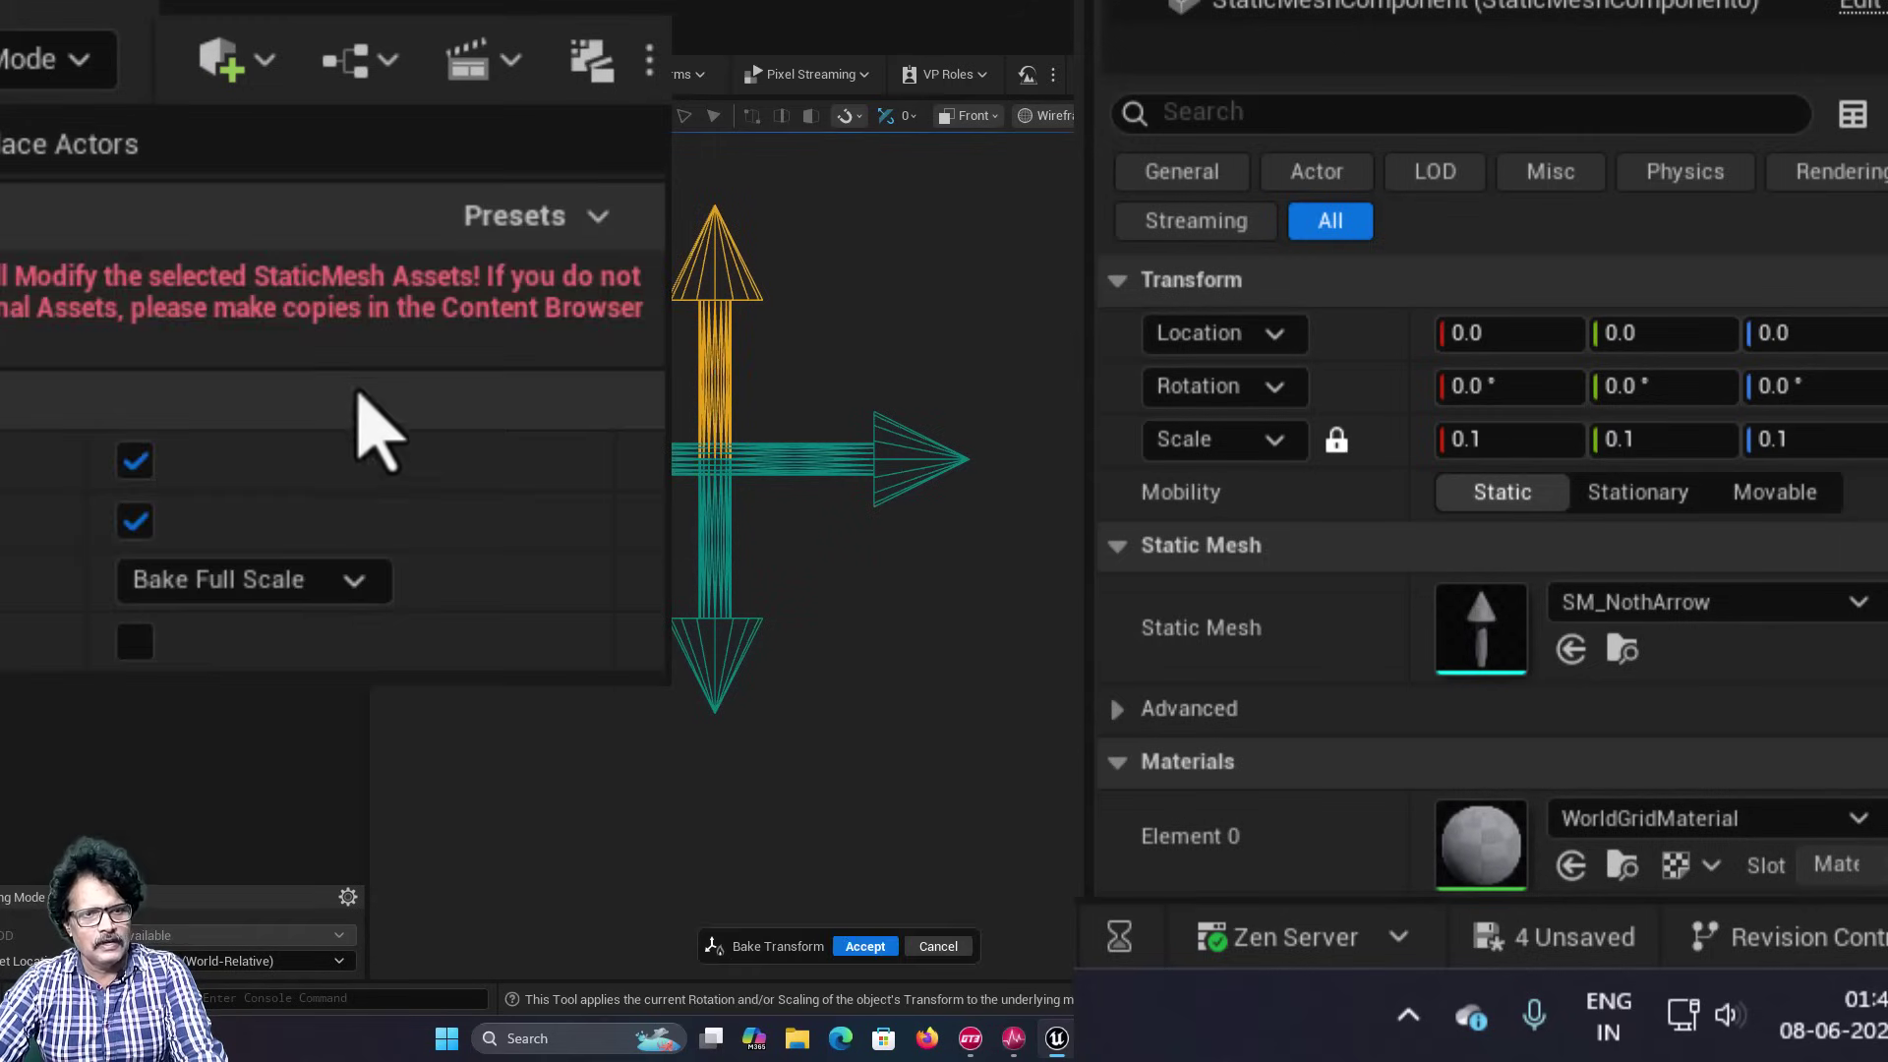
pyautogui.click(864, 945)
# Select the NorthArrow, SM_EastArrow, SM_SouthArrow and SM_WestArrow actors together in the level's actor list.
pyautogui.click(1595, 389)
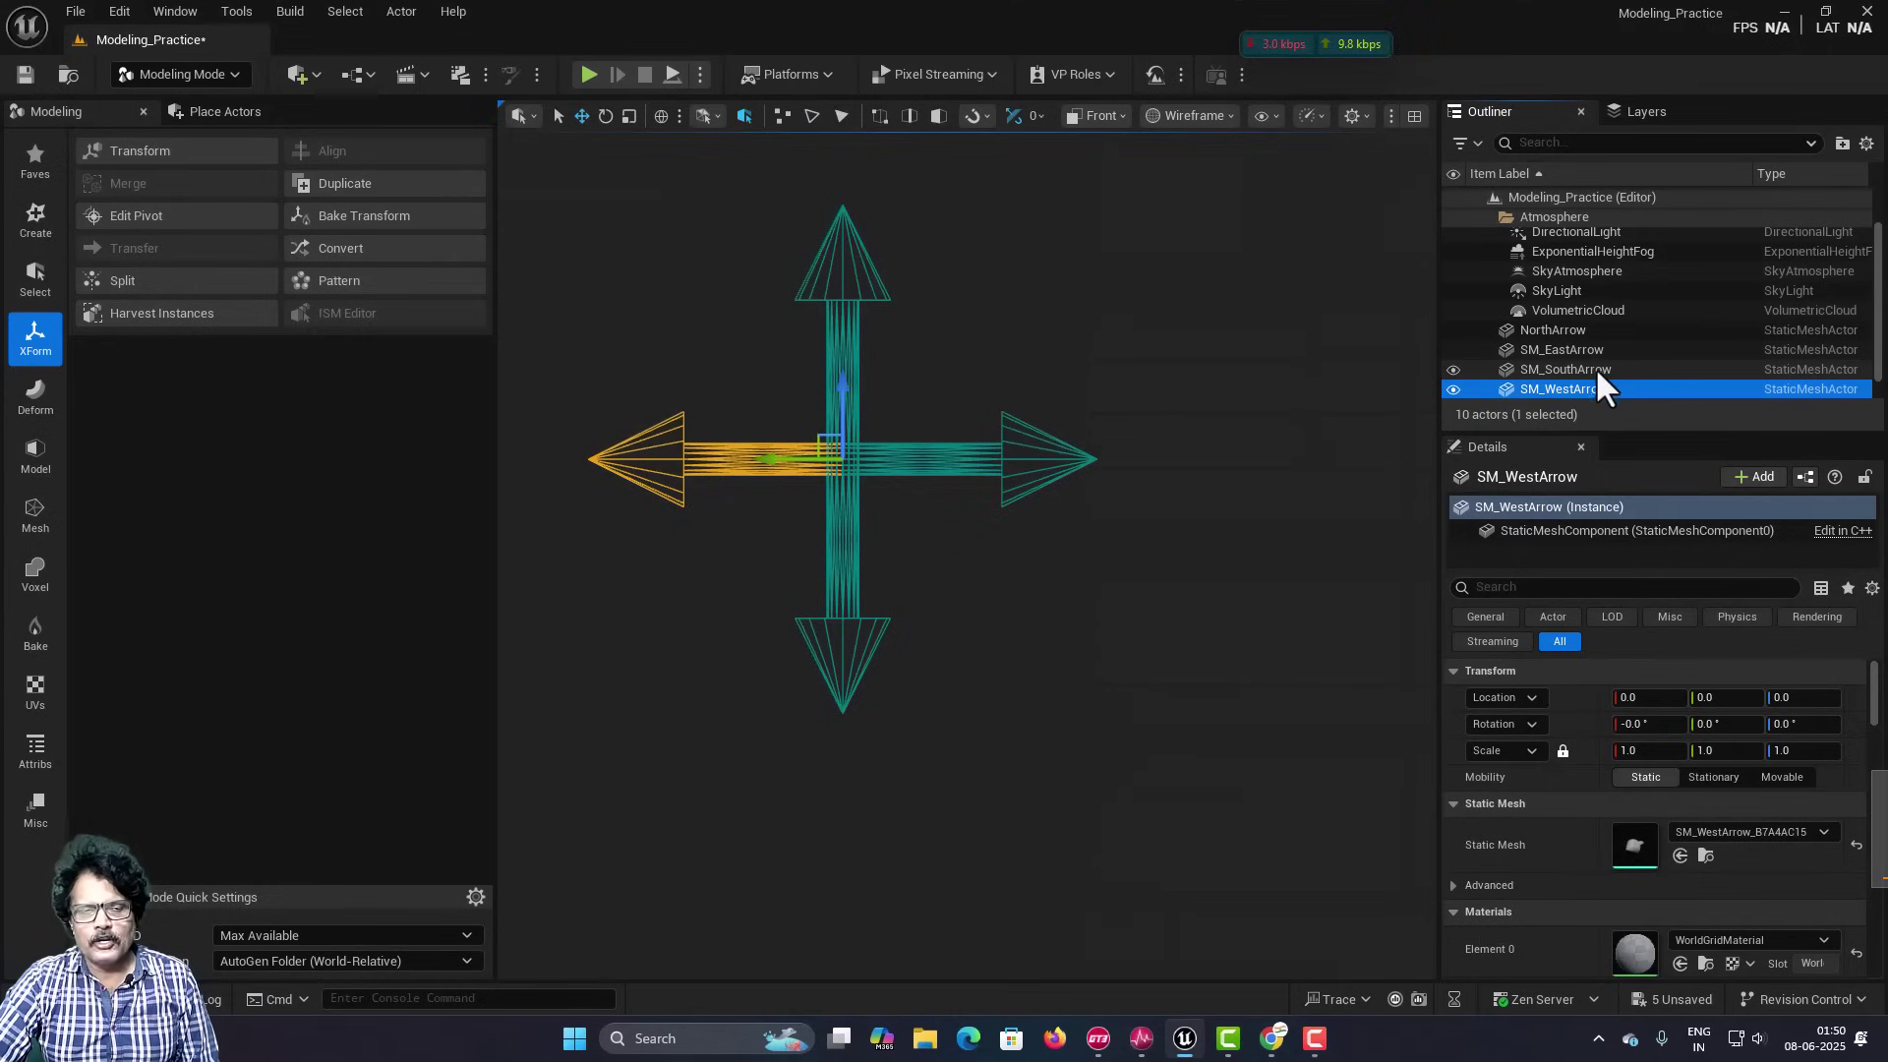
pyautogui.click(1596, 370)
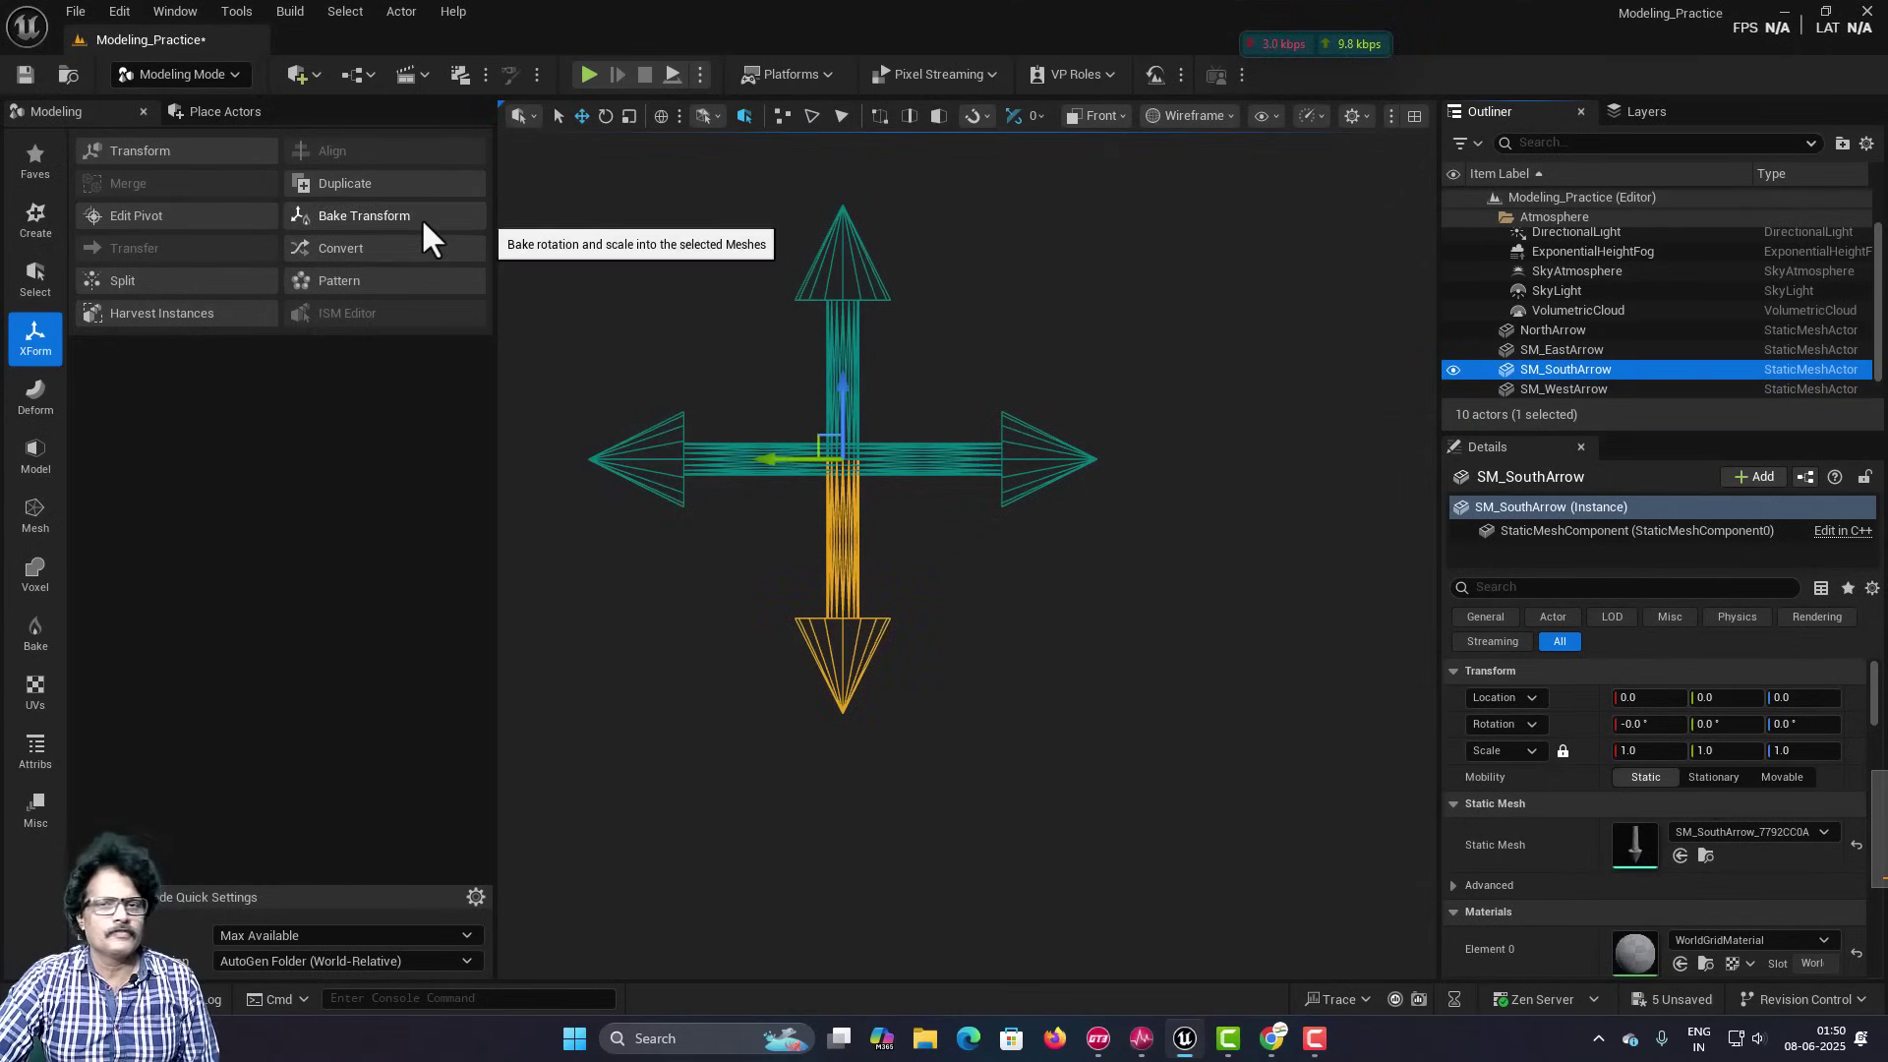
pyautogui.scroll(-1, 1584, 325)
pyautogui.click(1583, 310)
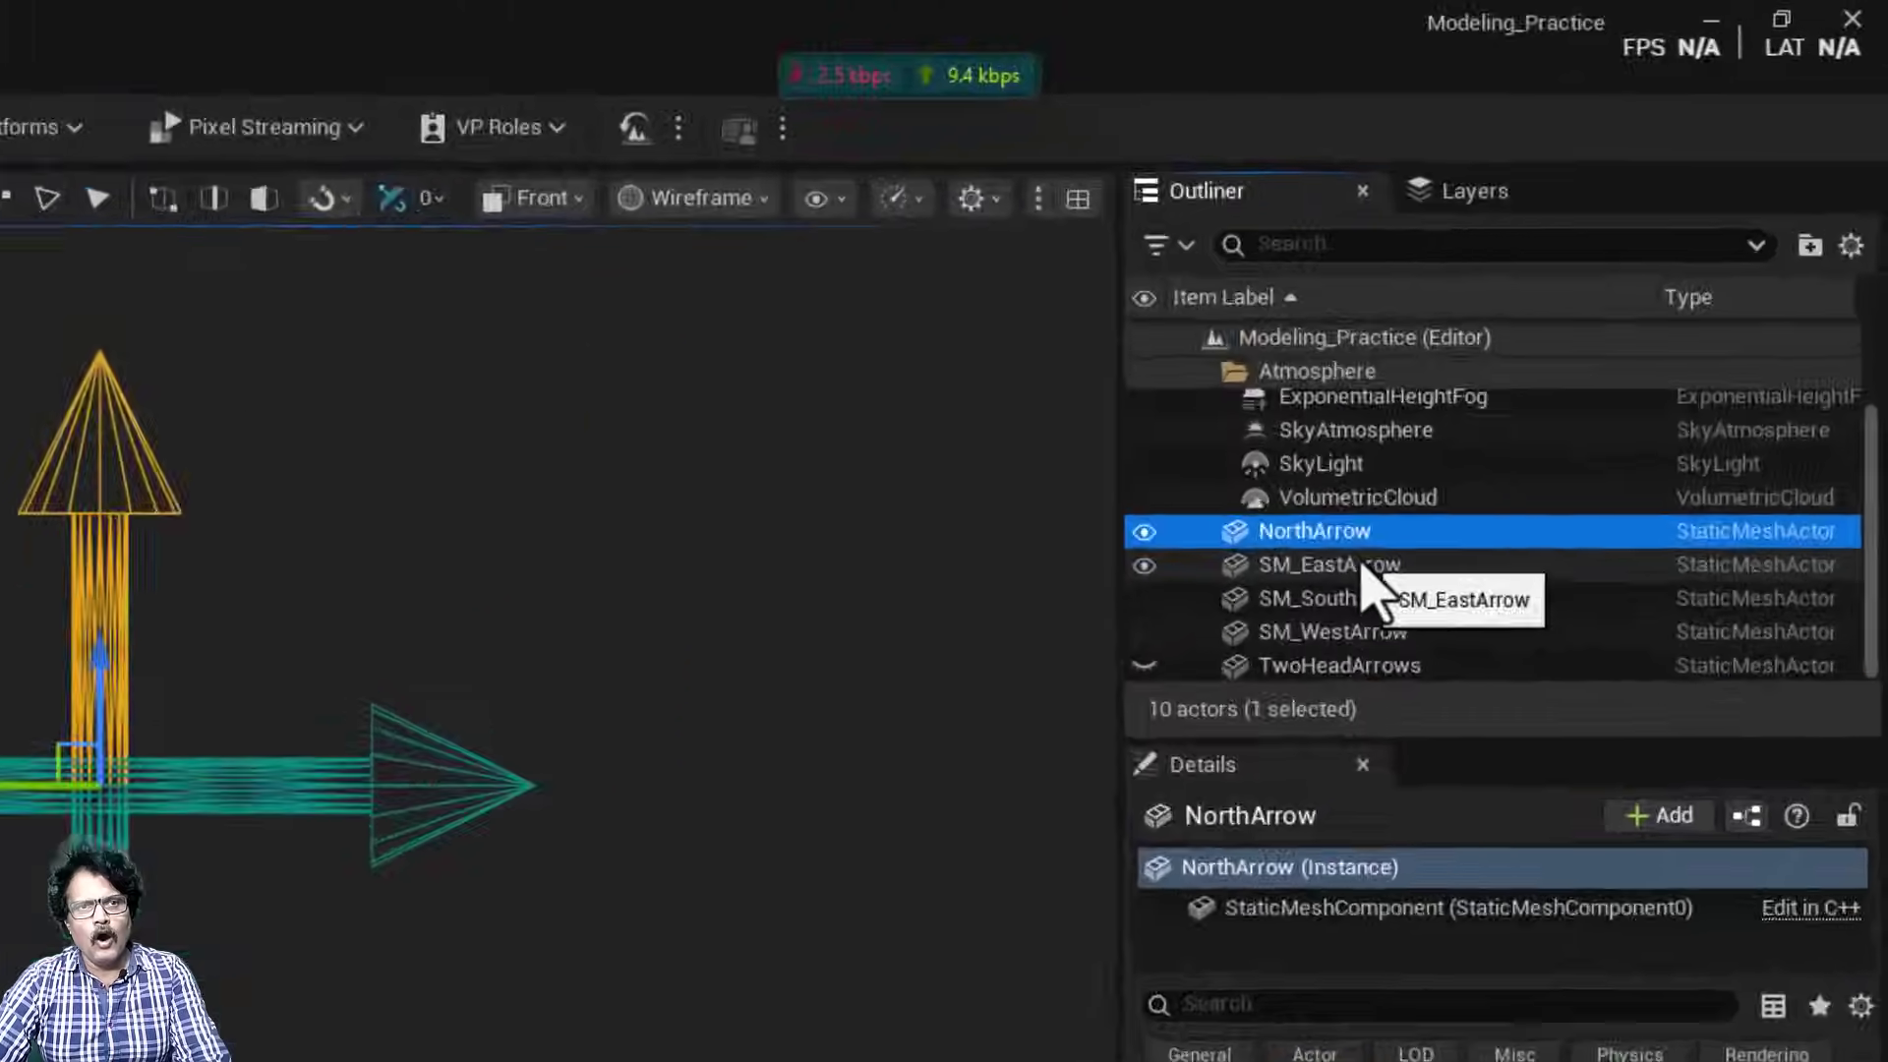
pyautogui.keyDown('ctrl'); pyautogui.click(1586, 331); pyautogui.keyUp('ctrl')
pyautogui.keyDown('ctrl'); pyautogui.click(1579, 350); pyautogui.keyUp('ctrl')
pyautogui.keyDown('ctrl'); pyautogui.click(1579, 371); pyautogui.keyUp('ctrl')
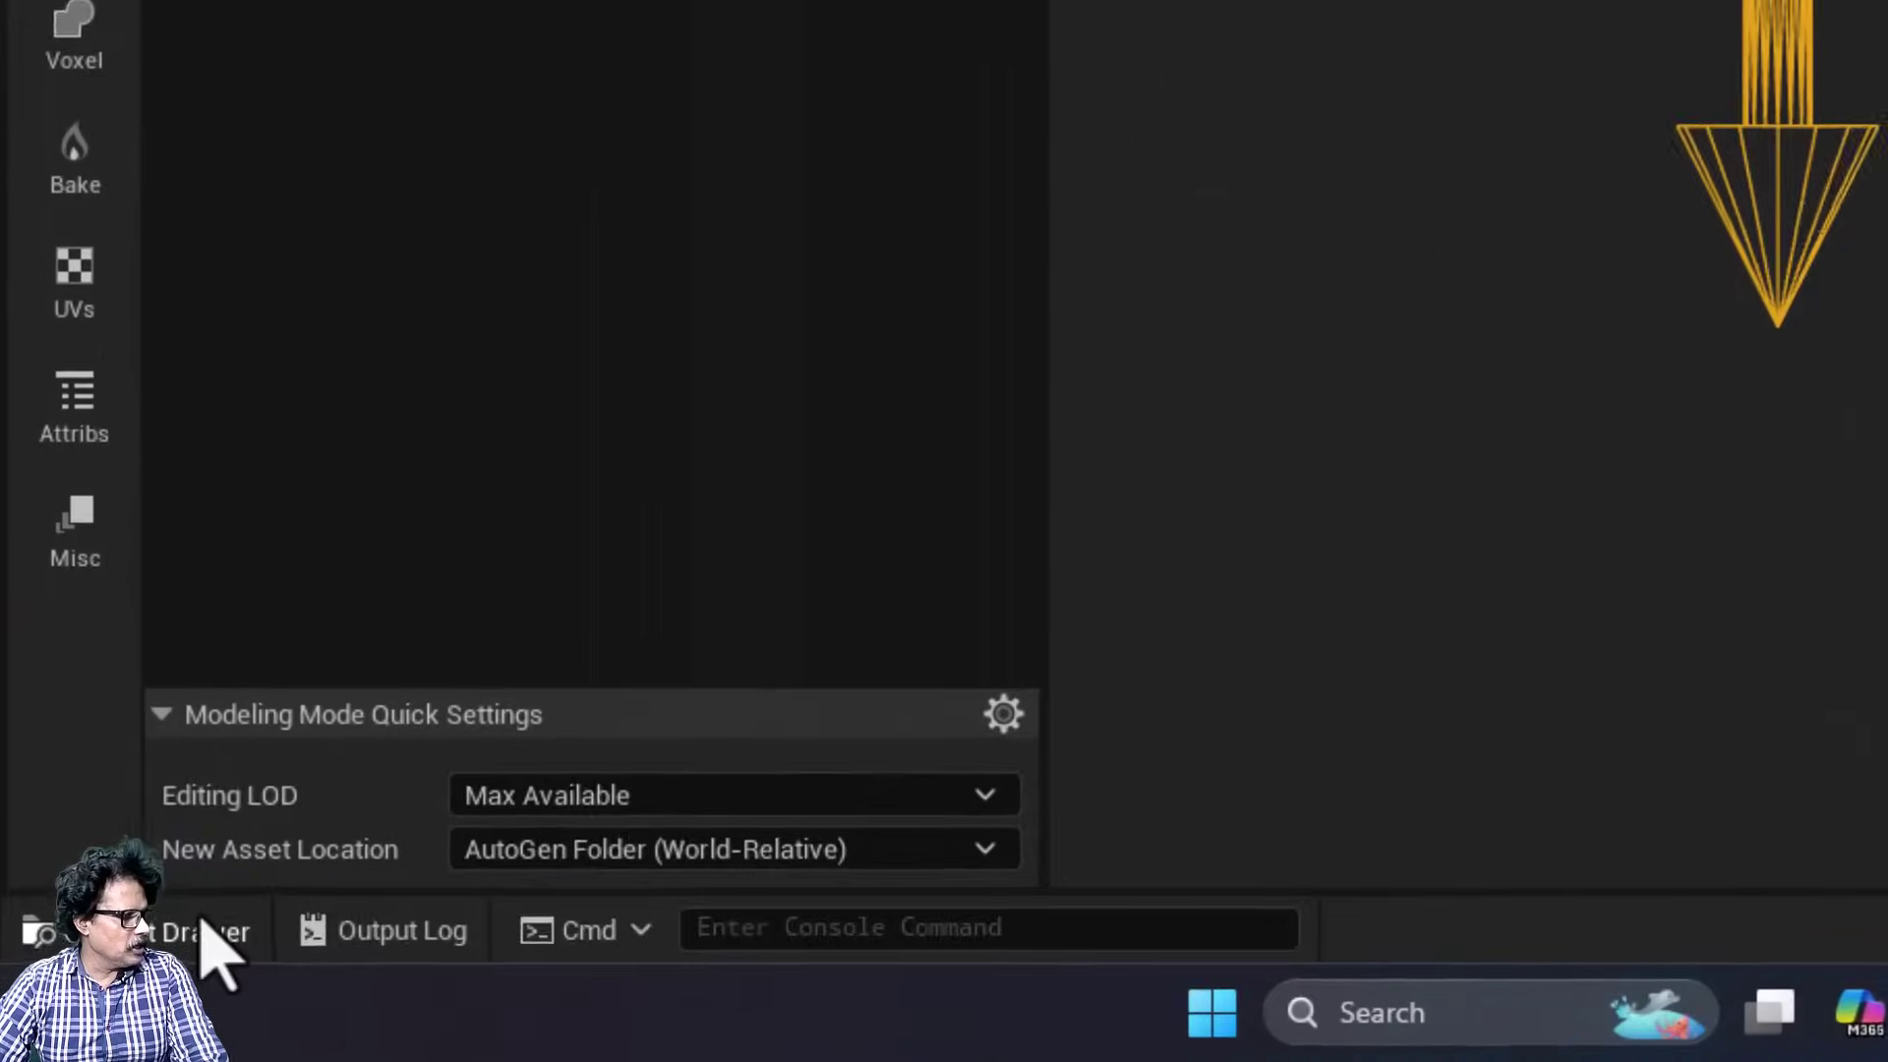
pyautogui.click(59, 1001)
pyautogui.click(1623, 393)
pyautogui.keyDown('ctrl'); pyautogui.click(1159, 405); pyautogui.keyUp('ctrl')
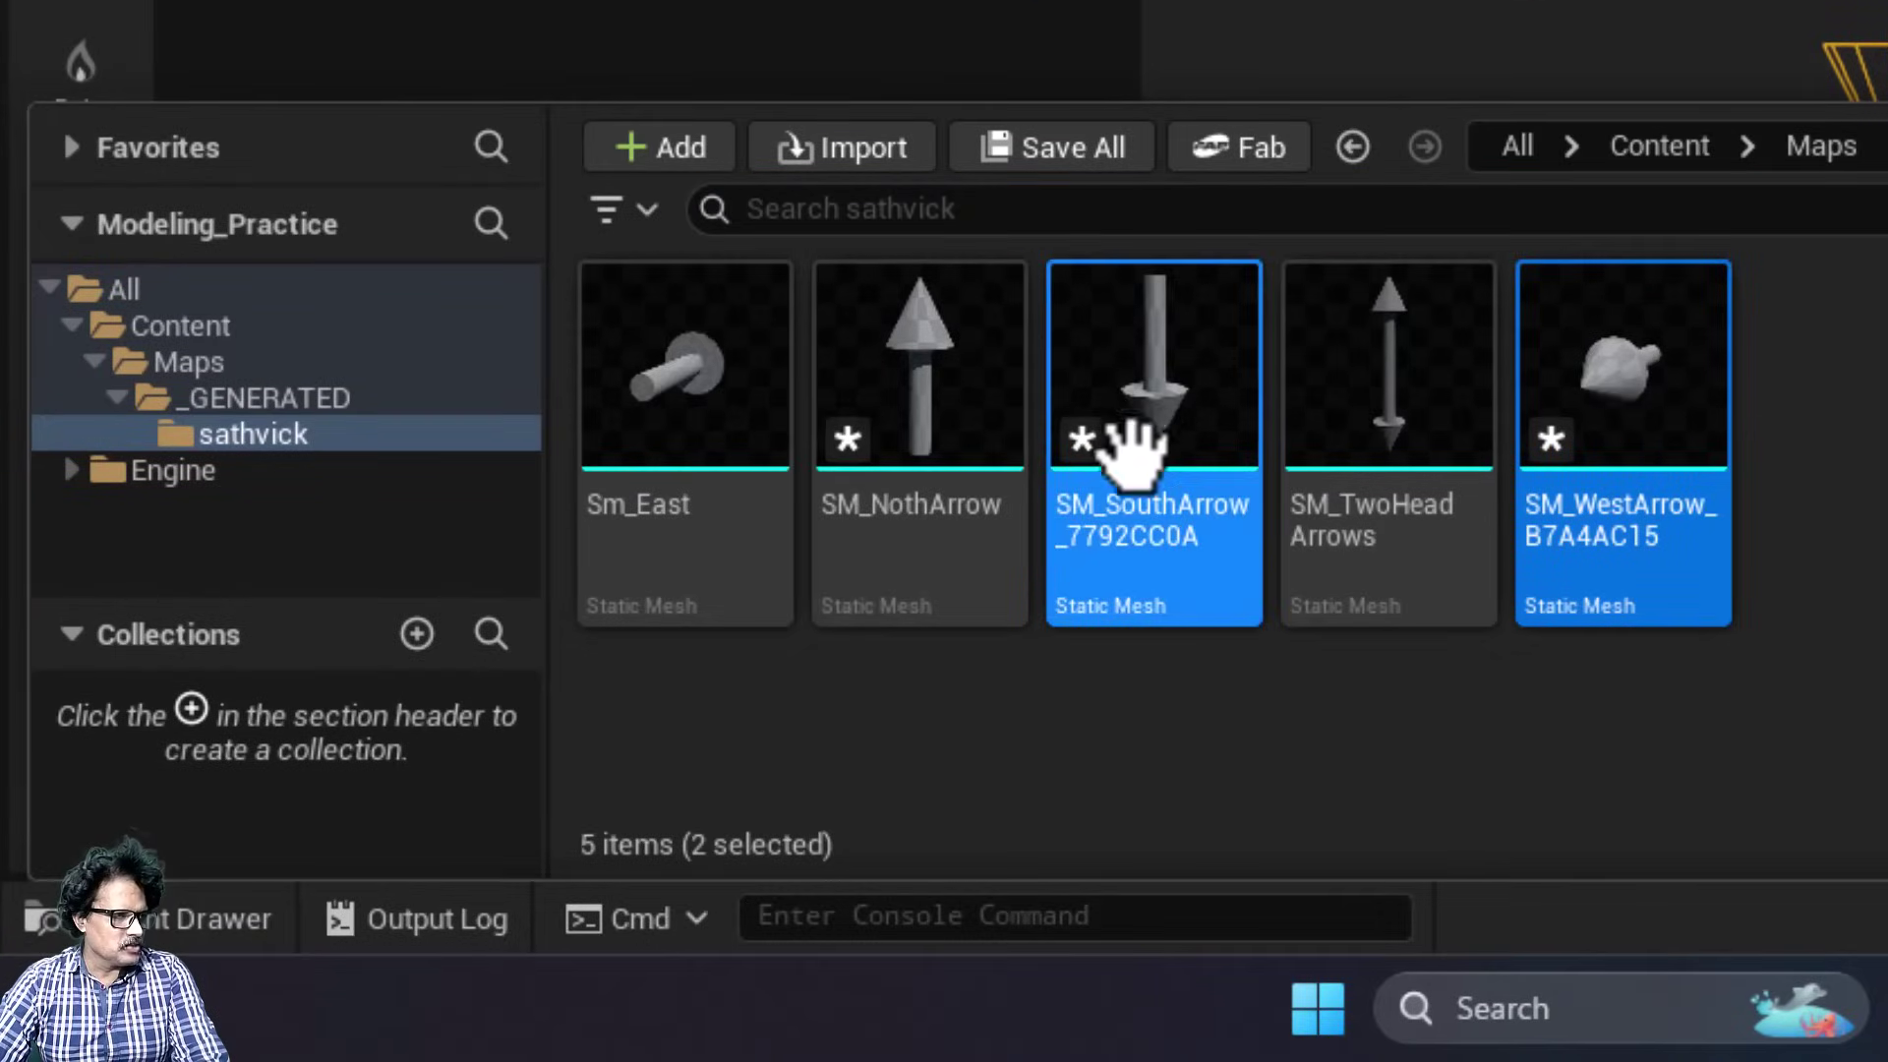
pyautogui.keyDown('ctrl'); pyautogui.click(831, 422); pyautogui.keyUp('ctrl')
pyautogui.keyDown('ctrl'); pyautogui.click(678, 403); pyautogui.keyUp('ctrl')
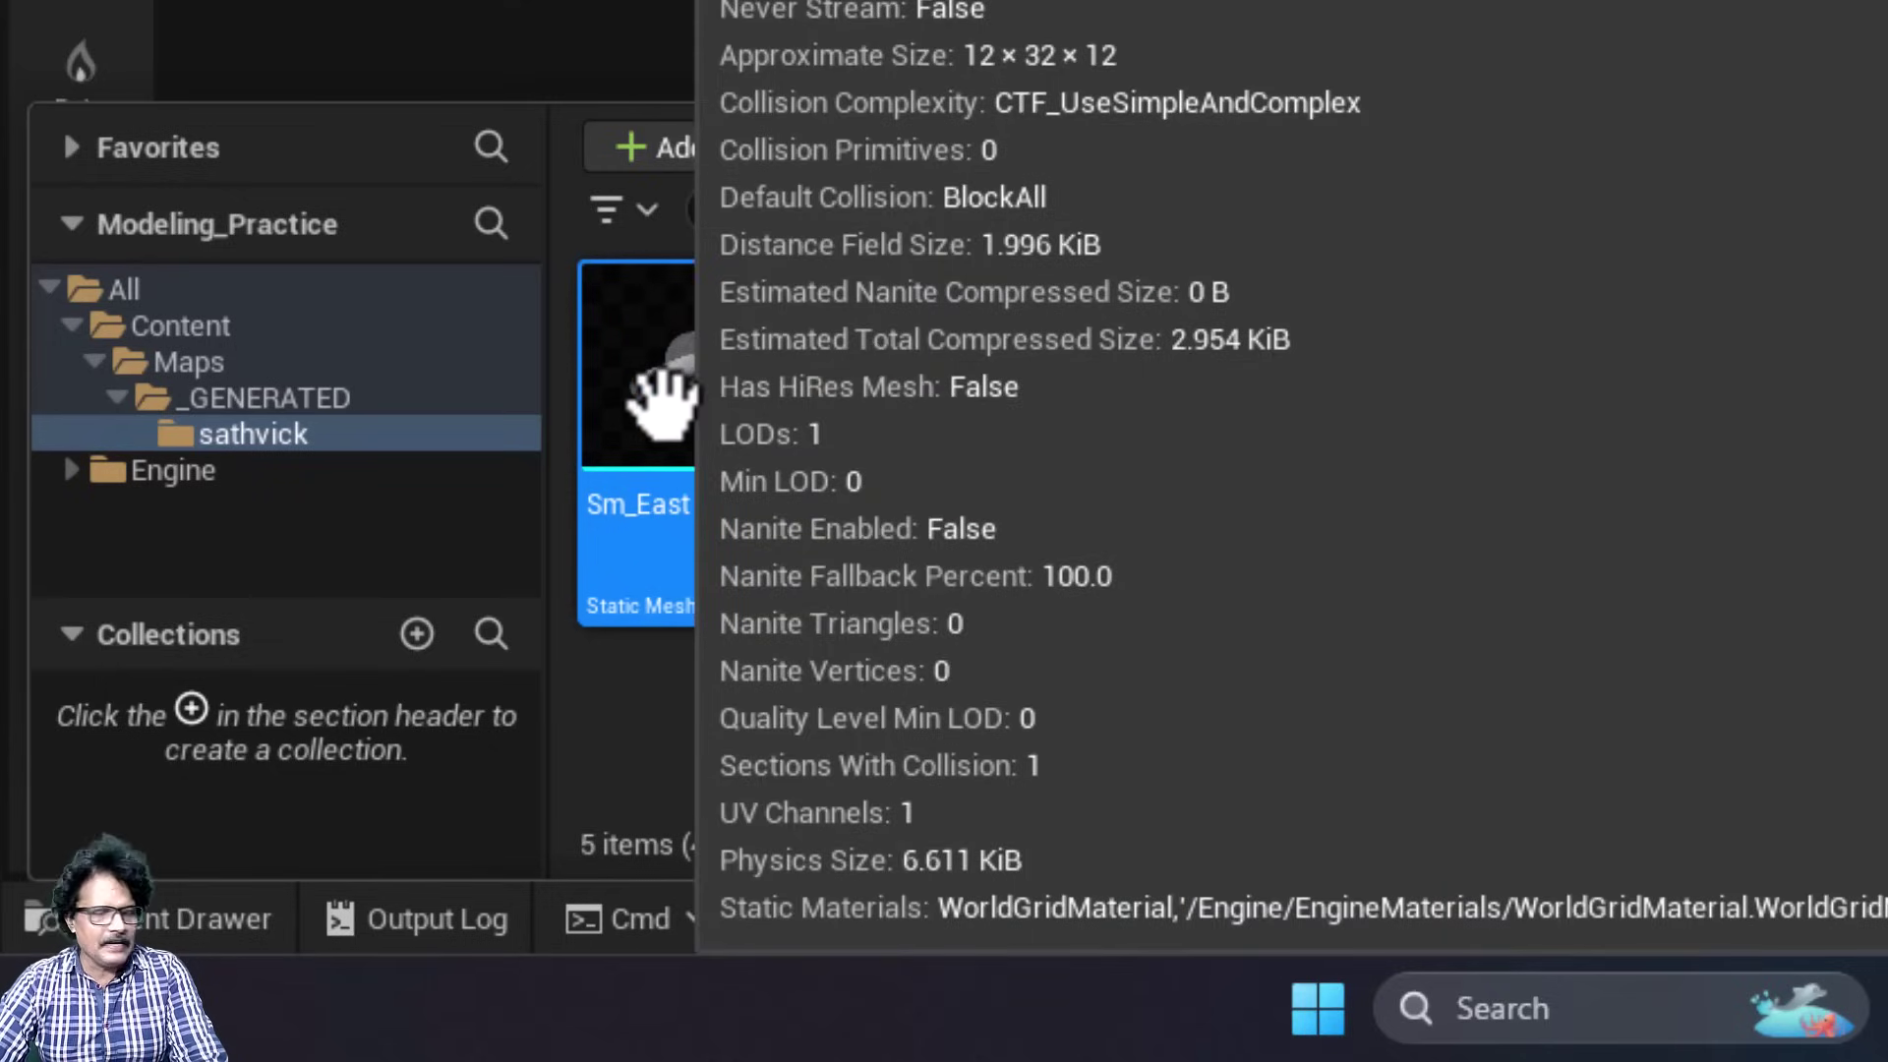
pyautogui.rightClick(664, 398)
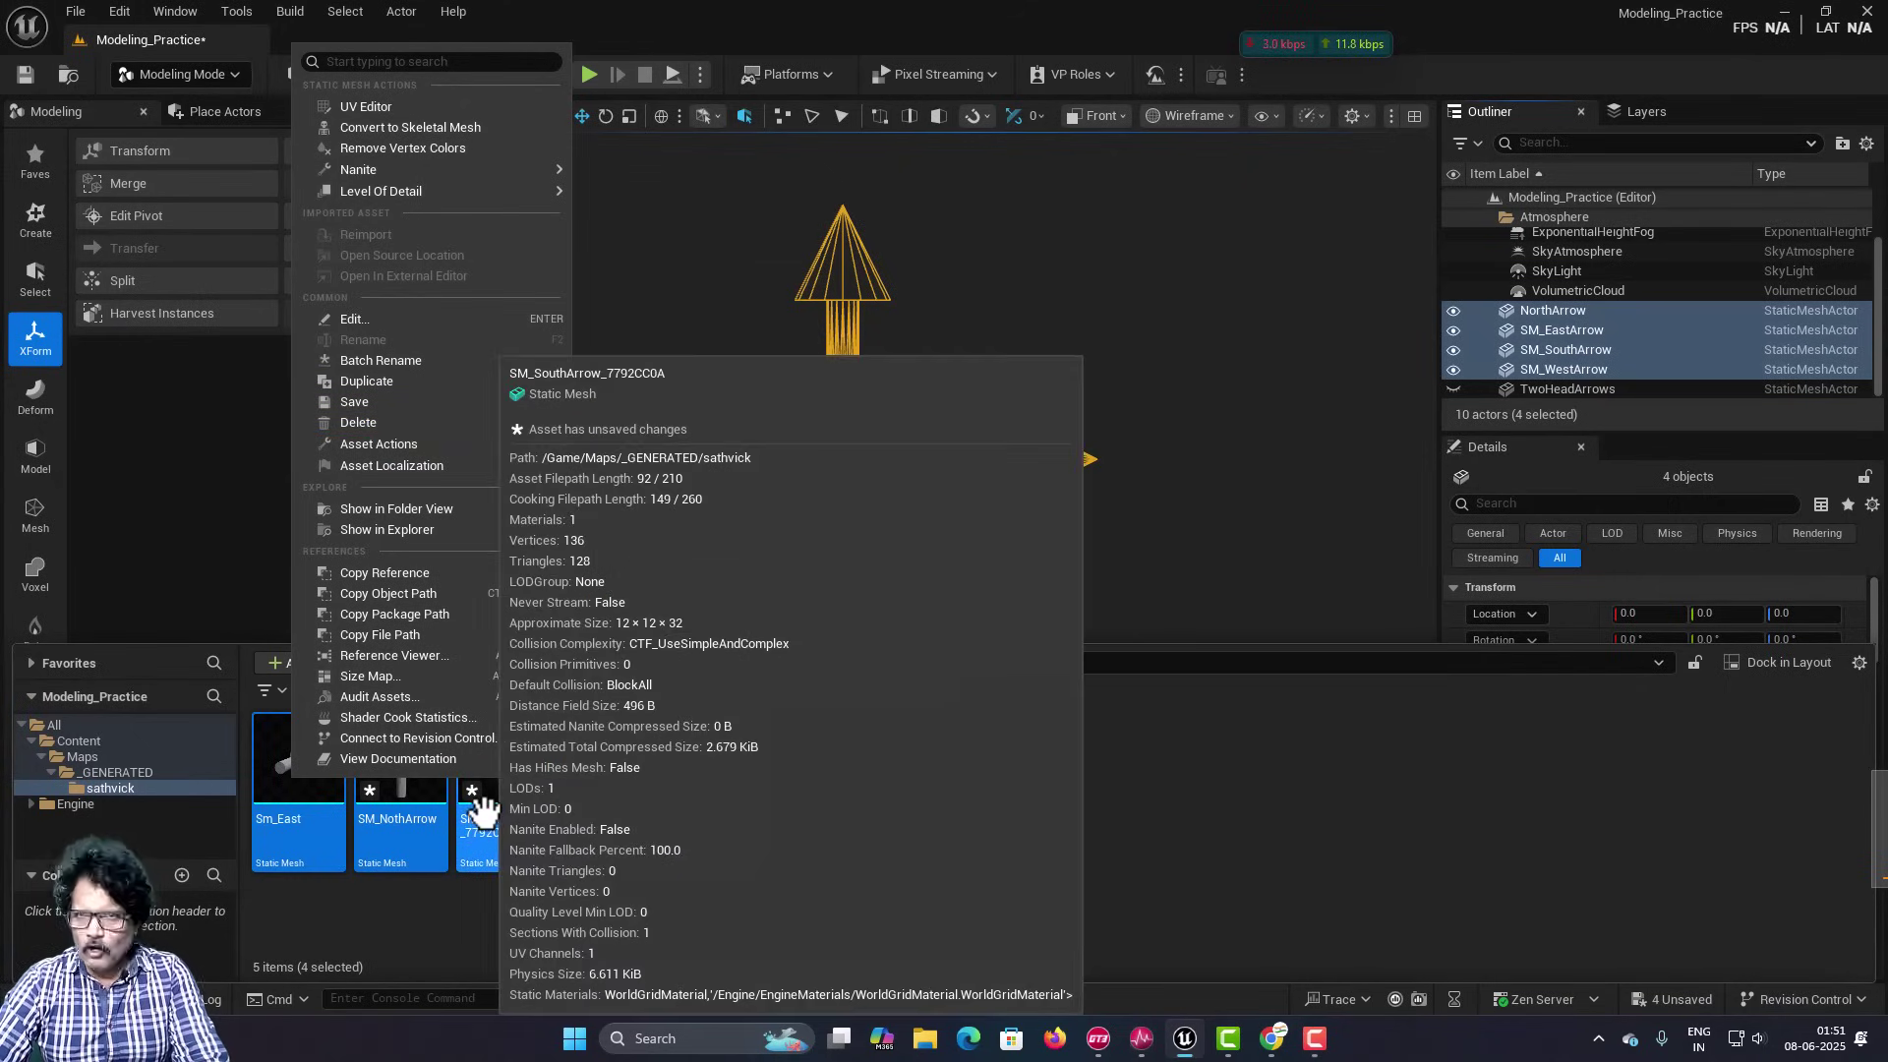
pyautogui.click(1153, 401)
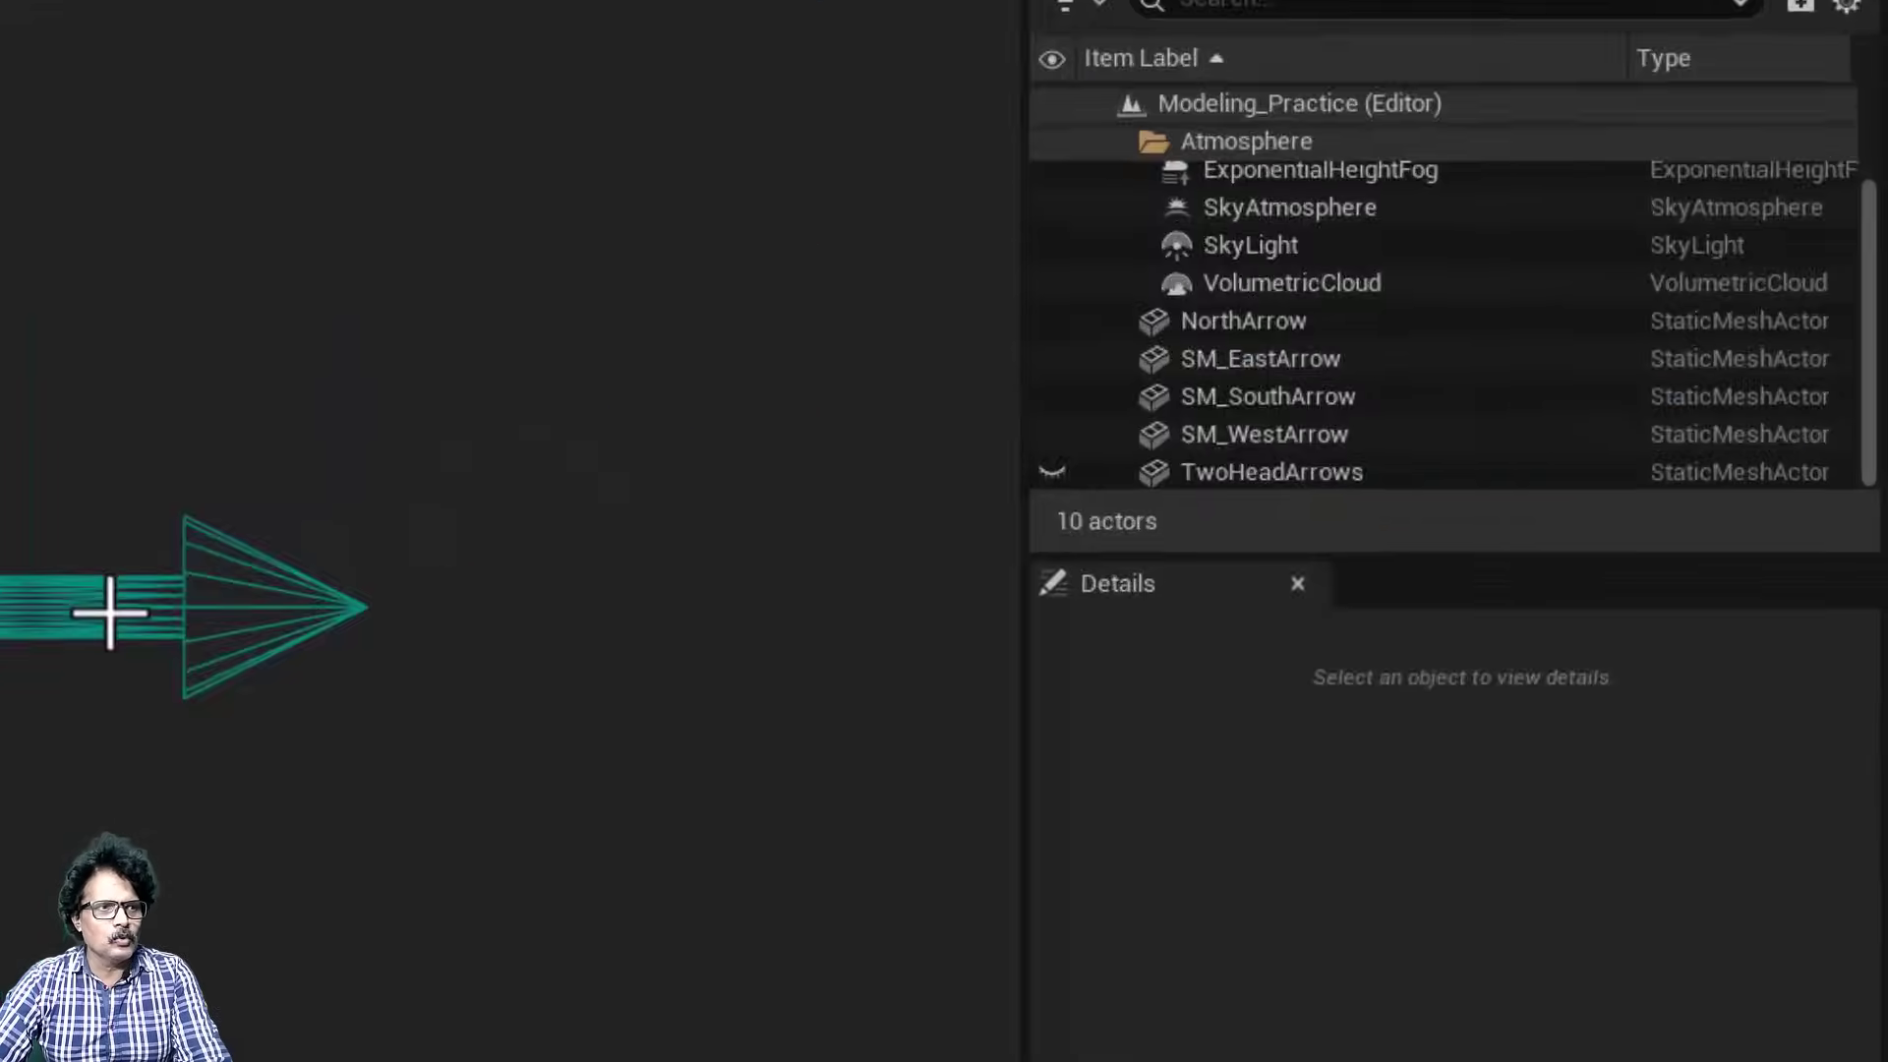
pyautogui.click(110, 613)
# Convert the NorthArrow actor from a static mesh to a Dynamic Mesh.
pyautogui.click(1190, 321)
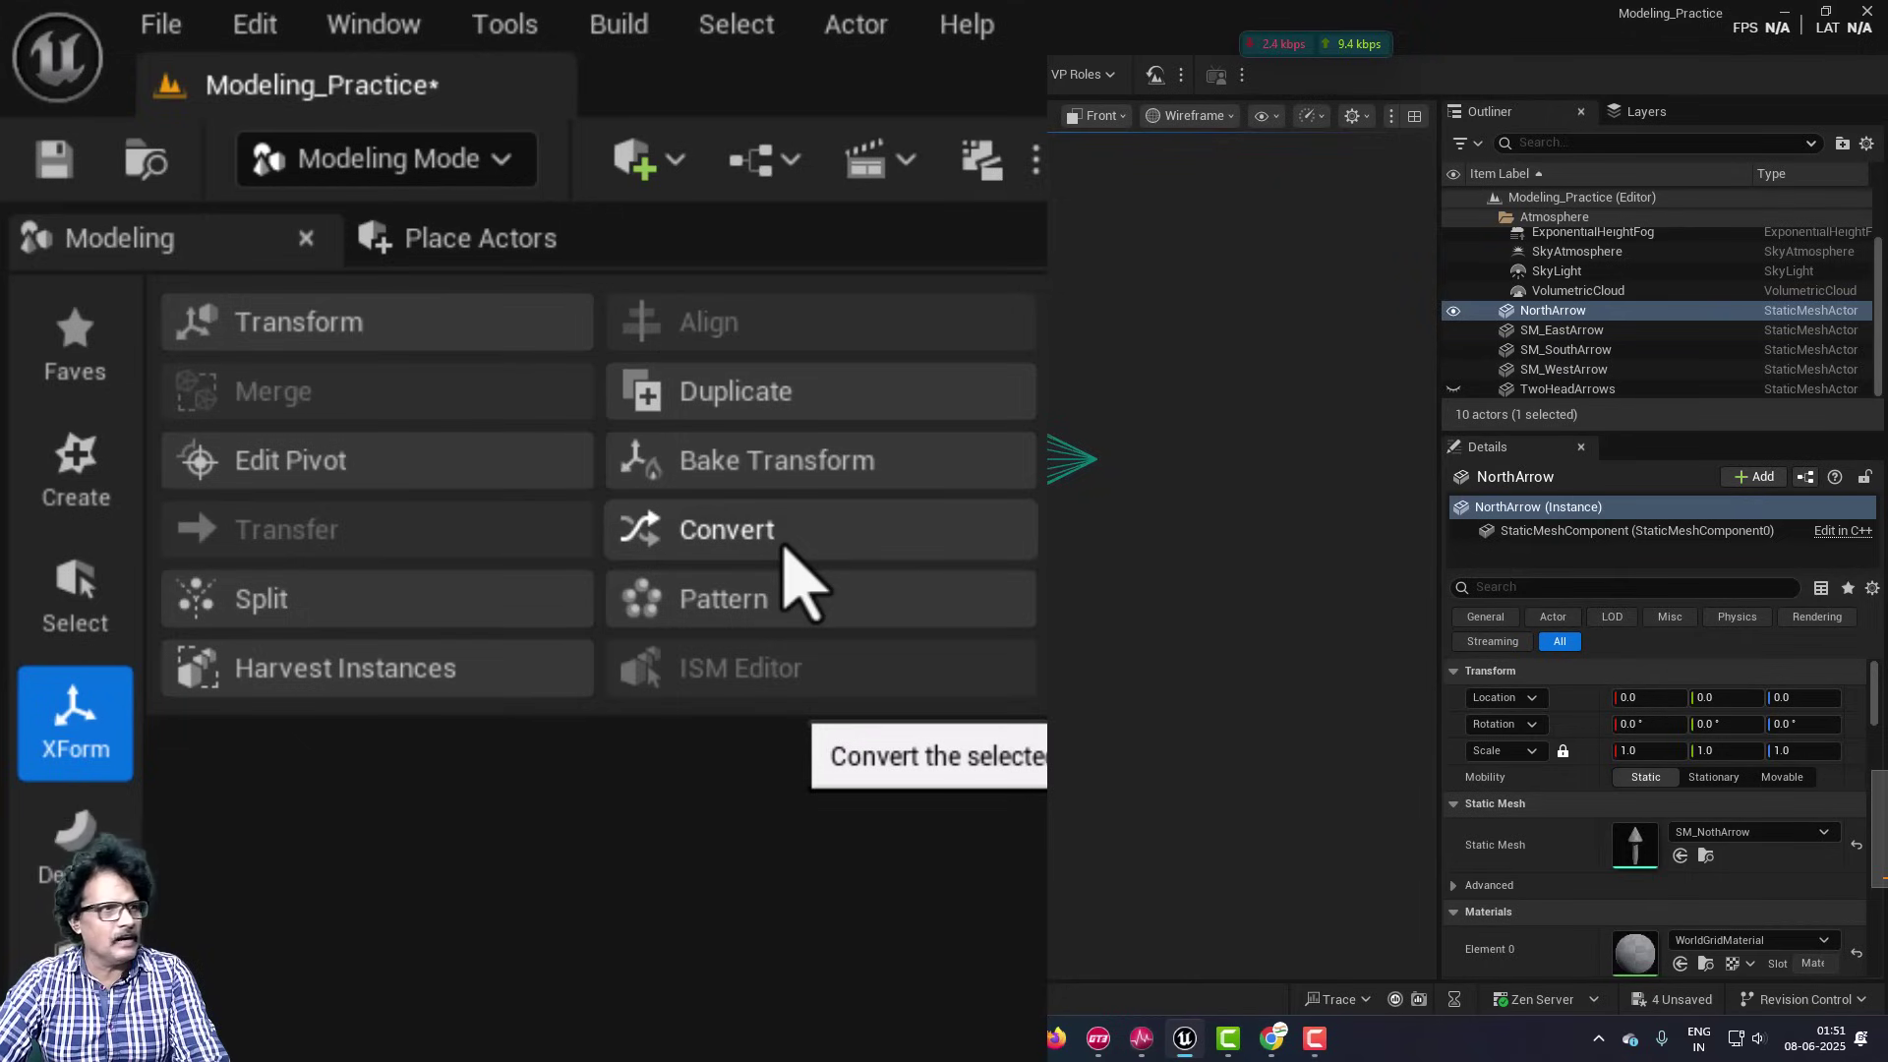
pyautogui.click(784, 546)
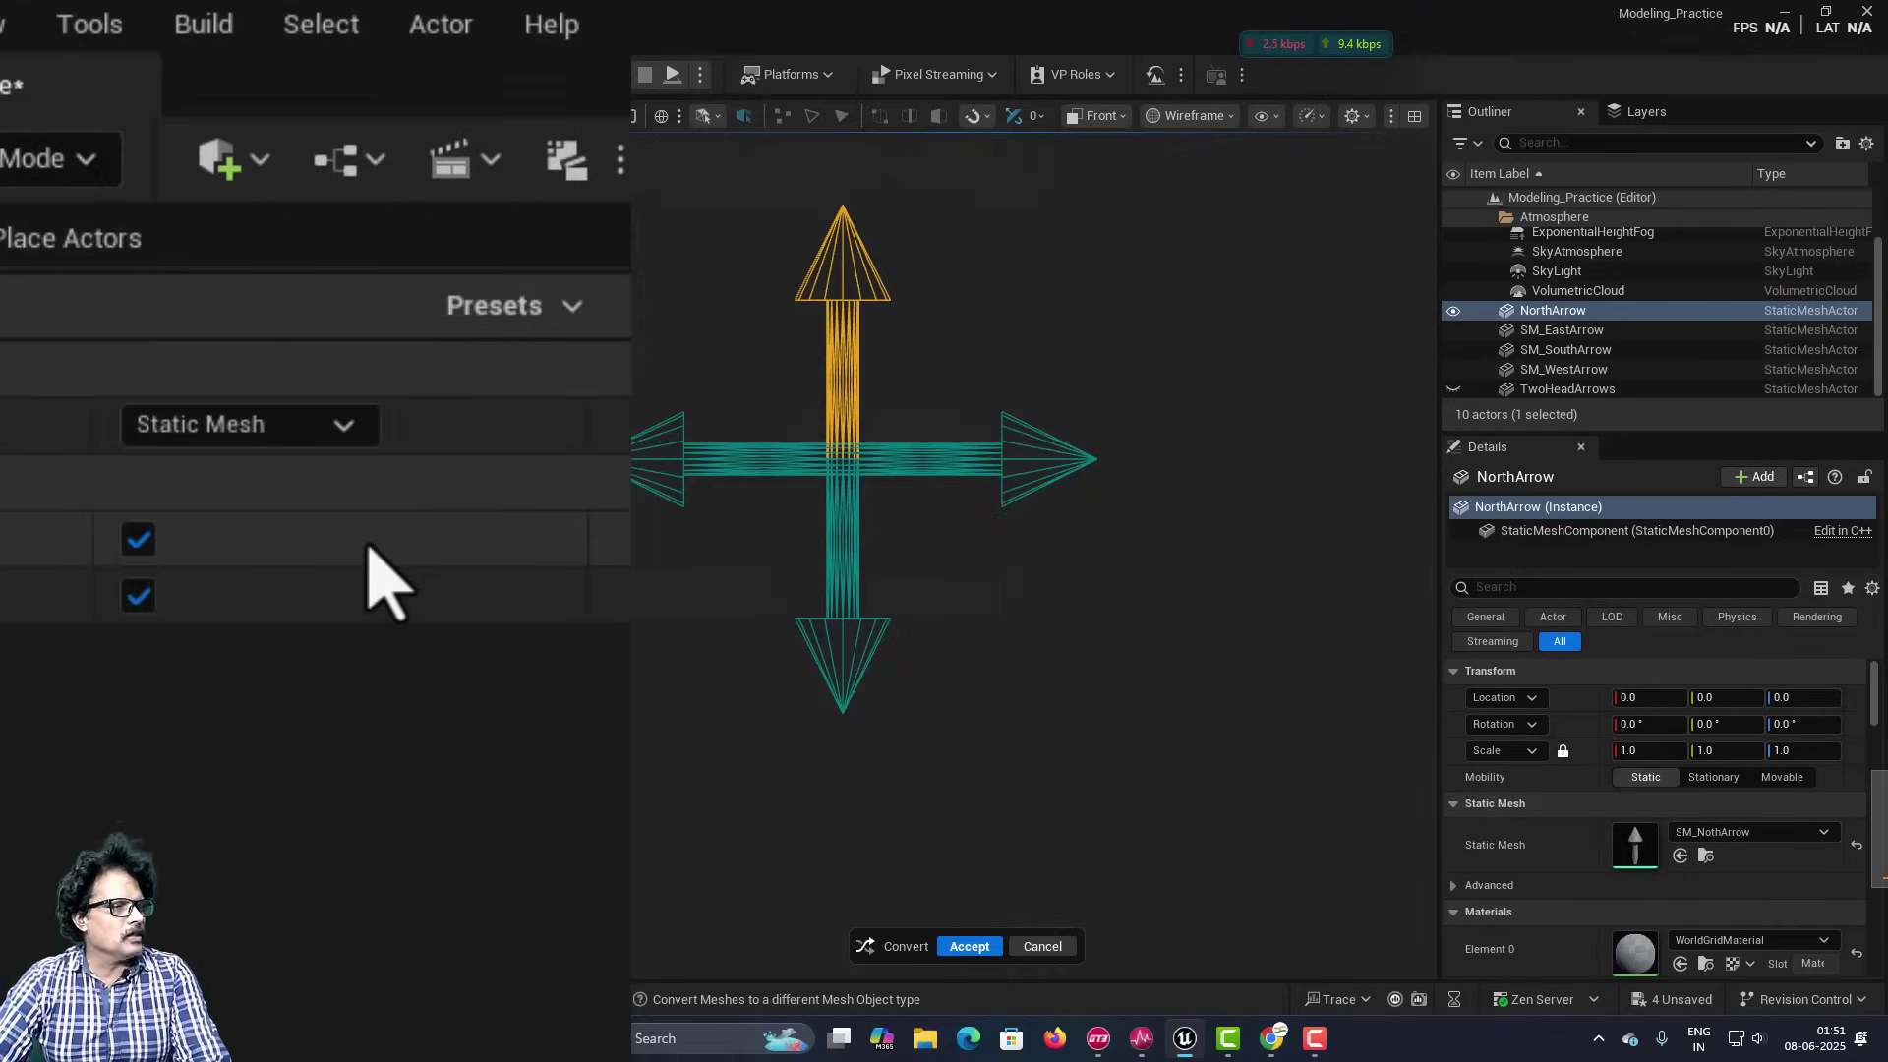
pyautogui.click(295, 426)
pyautogui.click(266, 548)
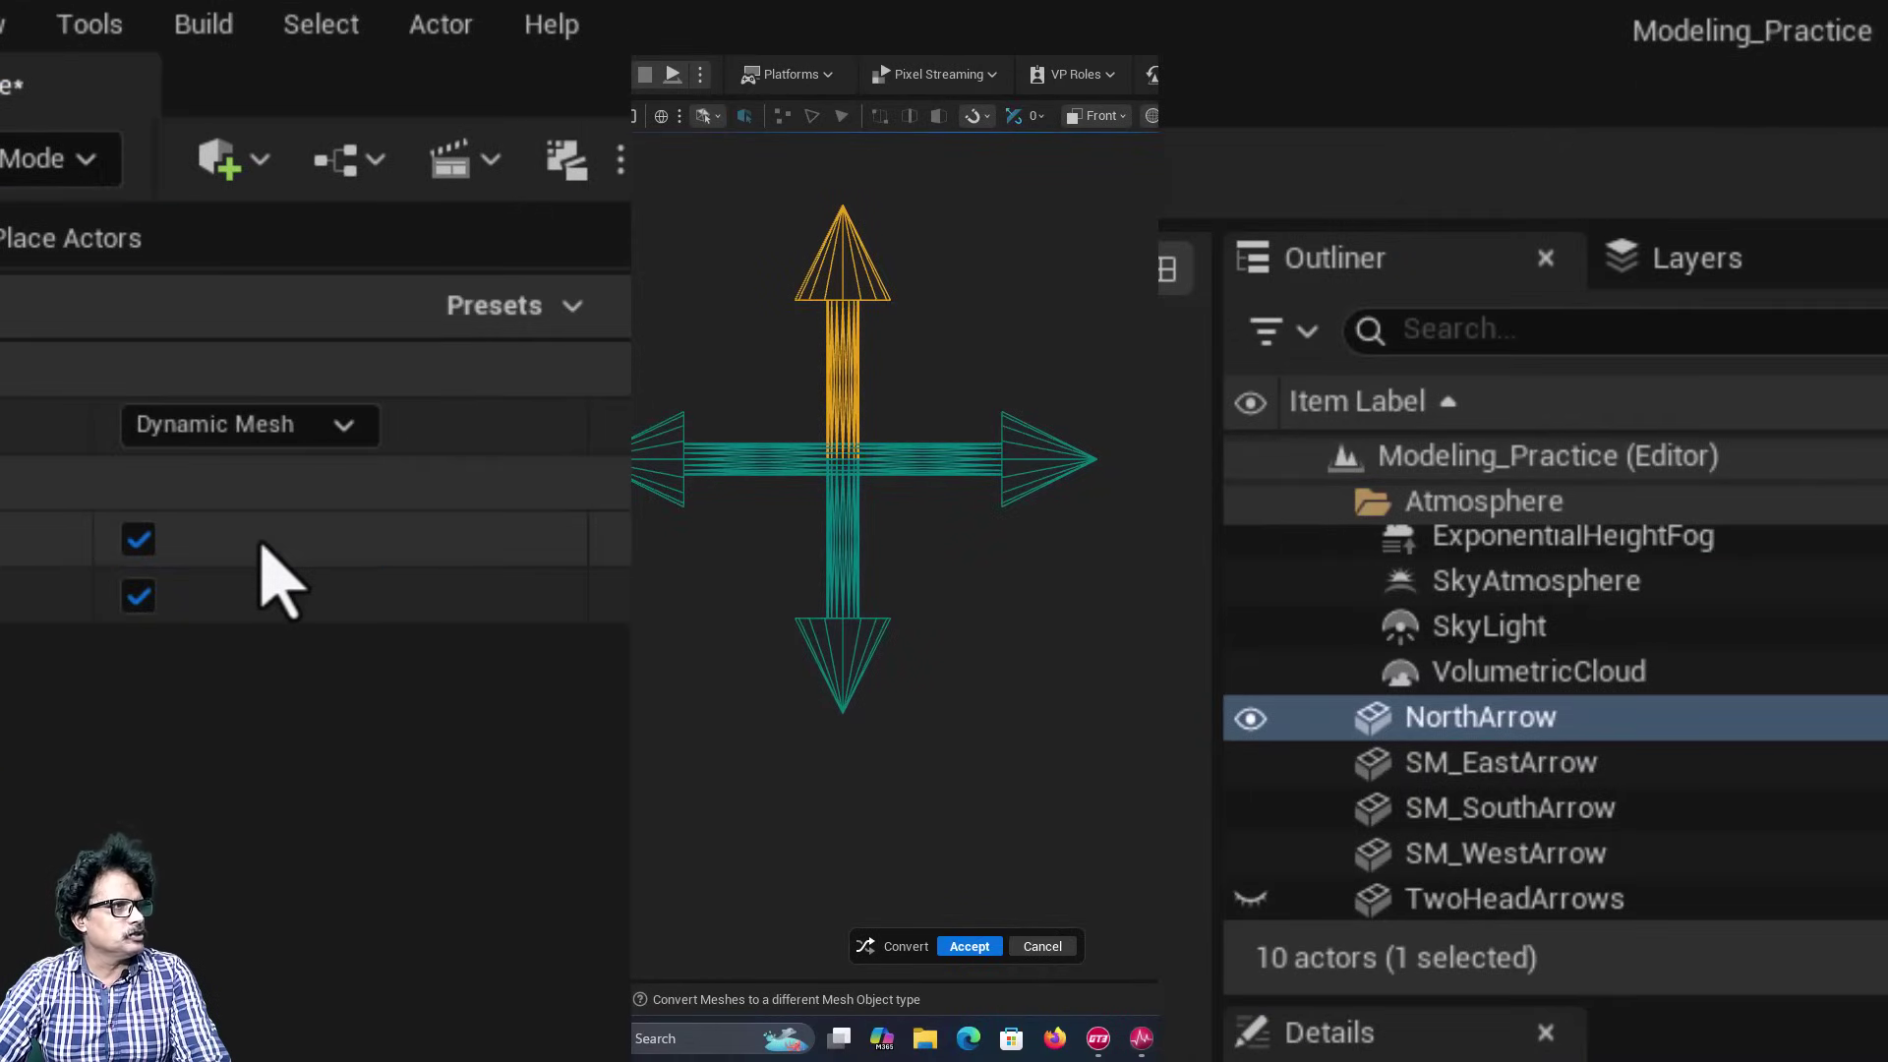
pyautogui.click(966, 947)
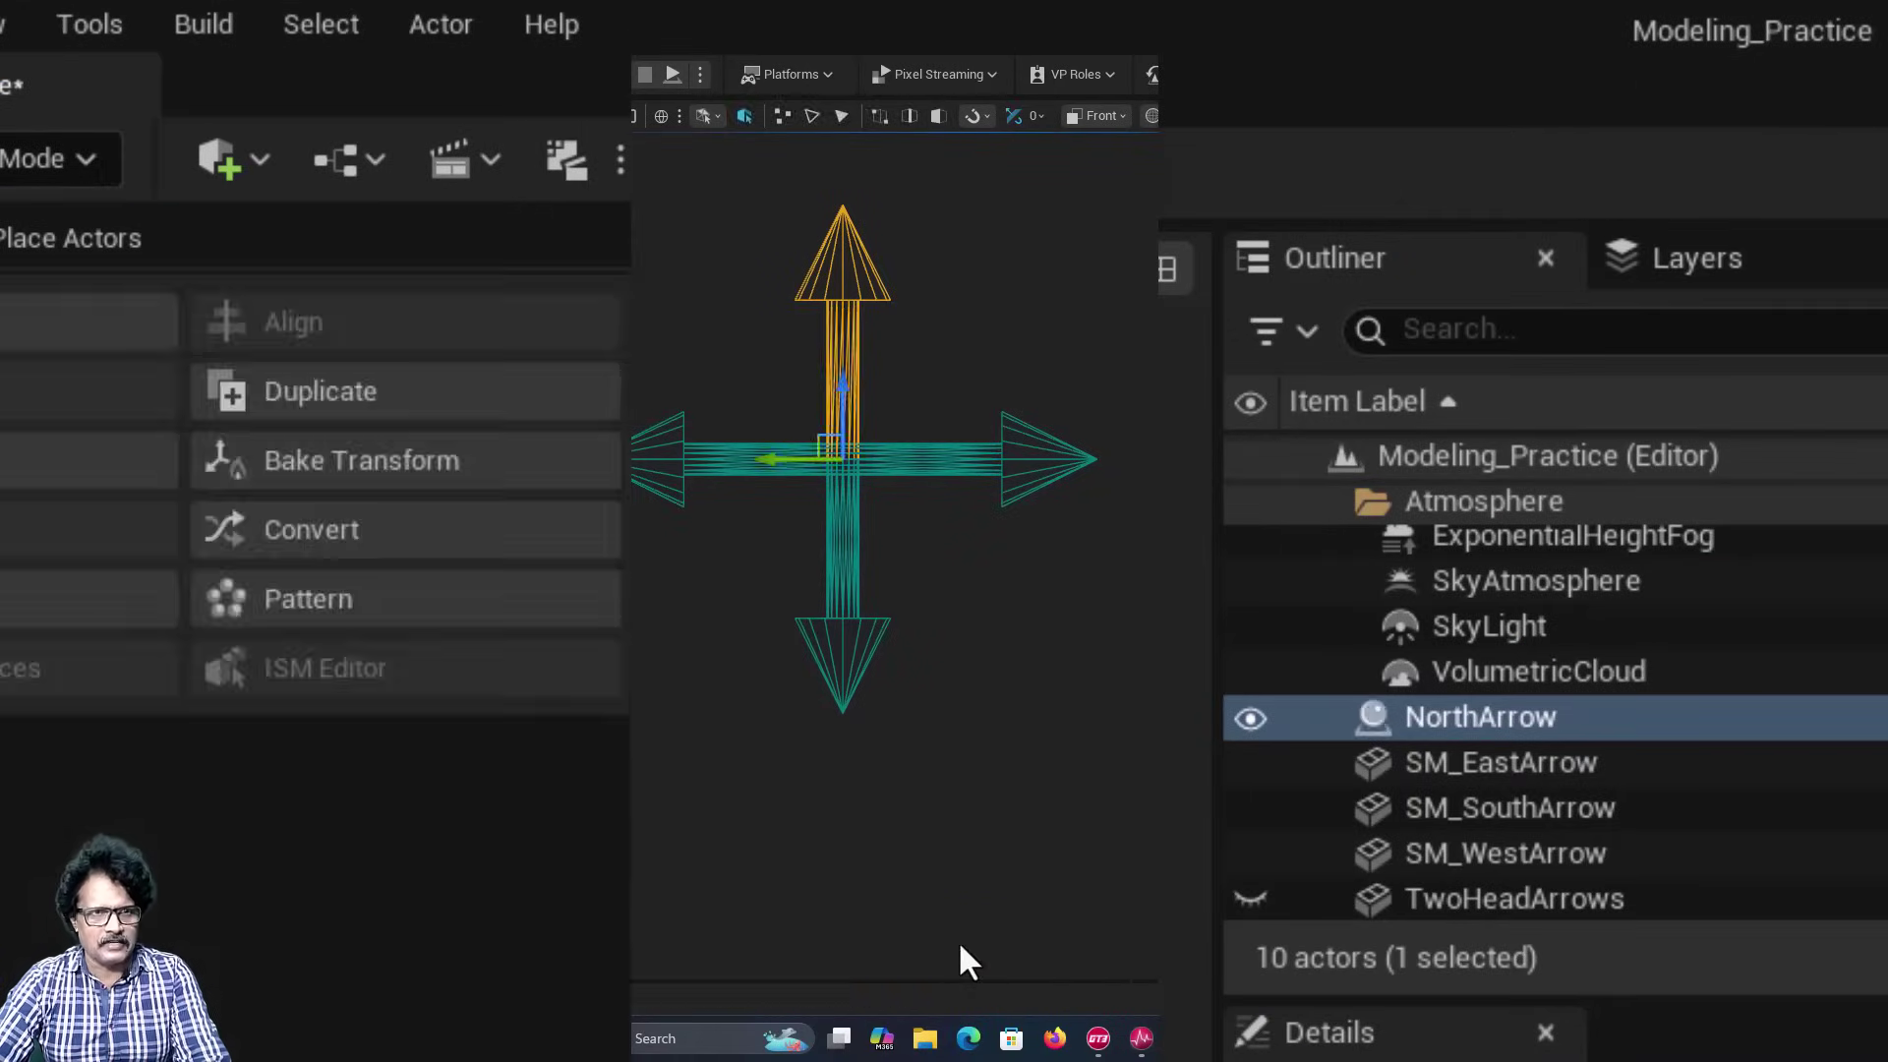
# Convert SM_EastArrow, SM_SouthArrow and SM_WestArrow to Dynamic Mesh, one at a time.
pyautogui.click(1527, 773)
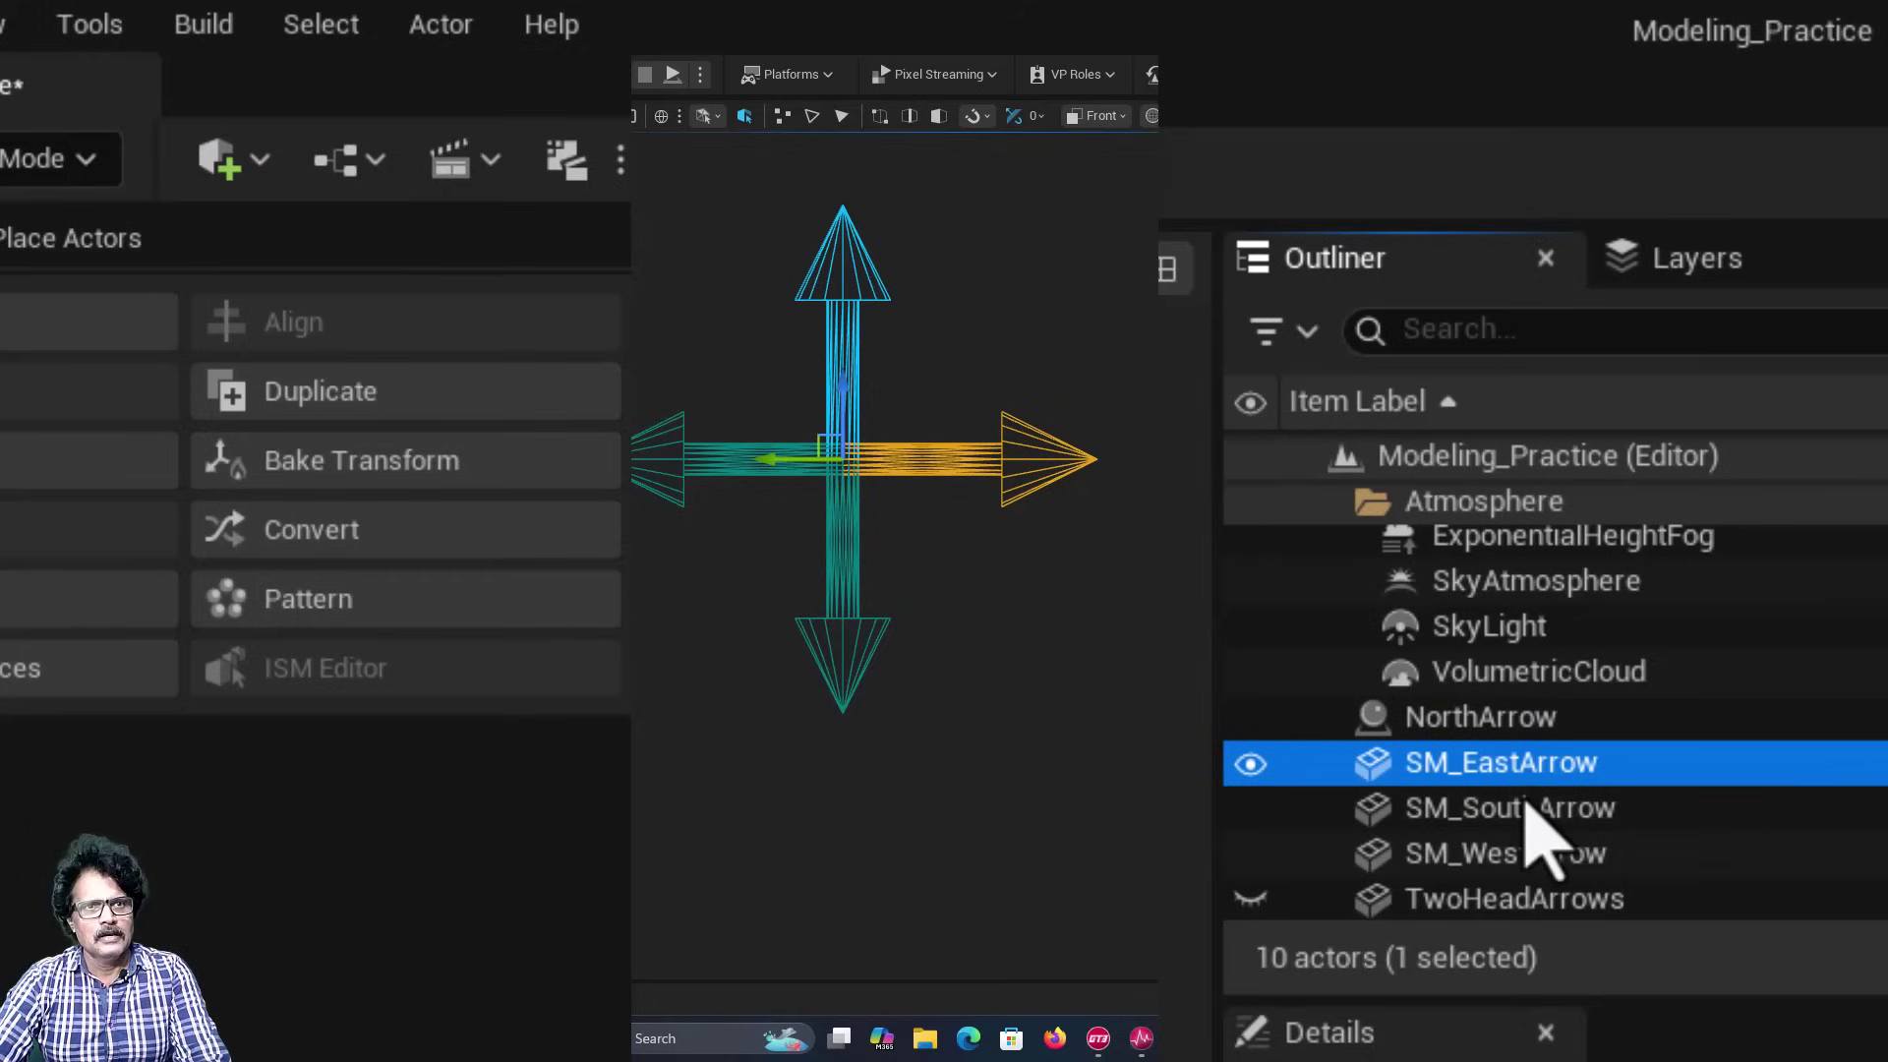
pyautogui.click(352, 532)
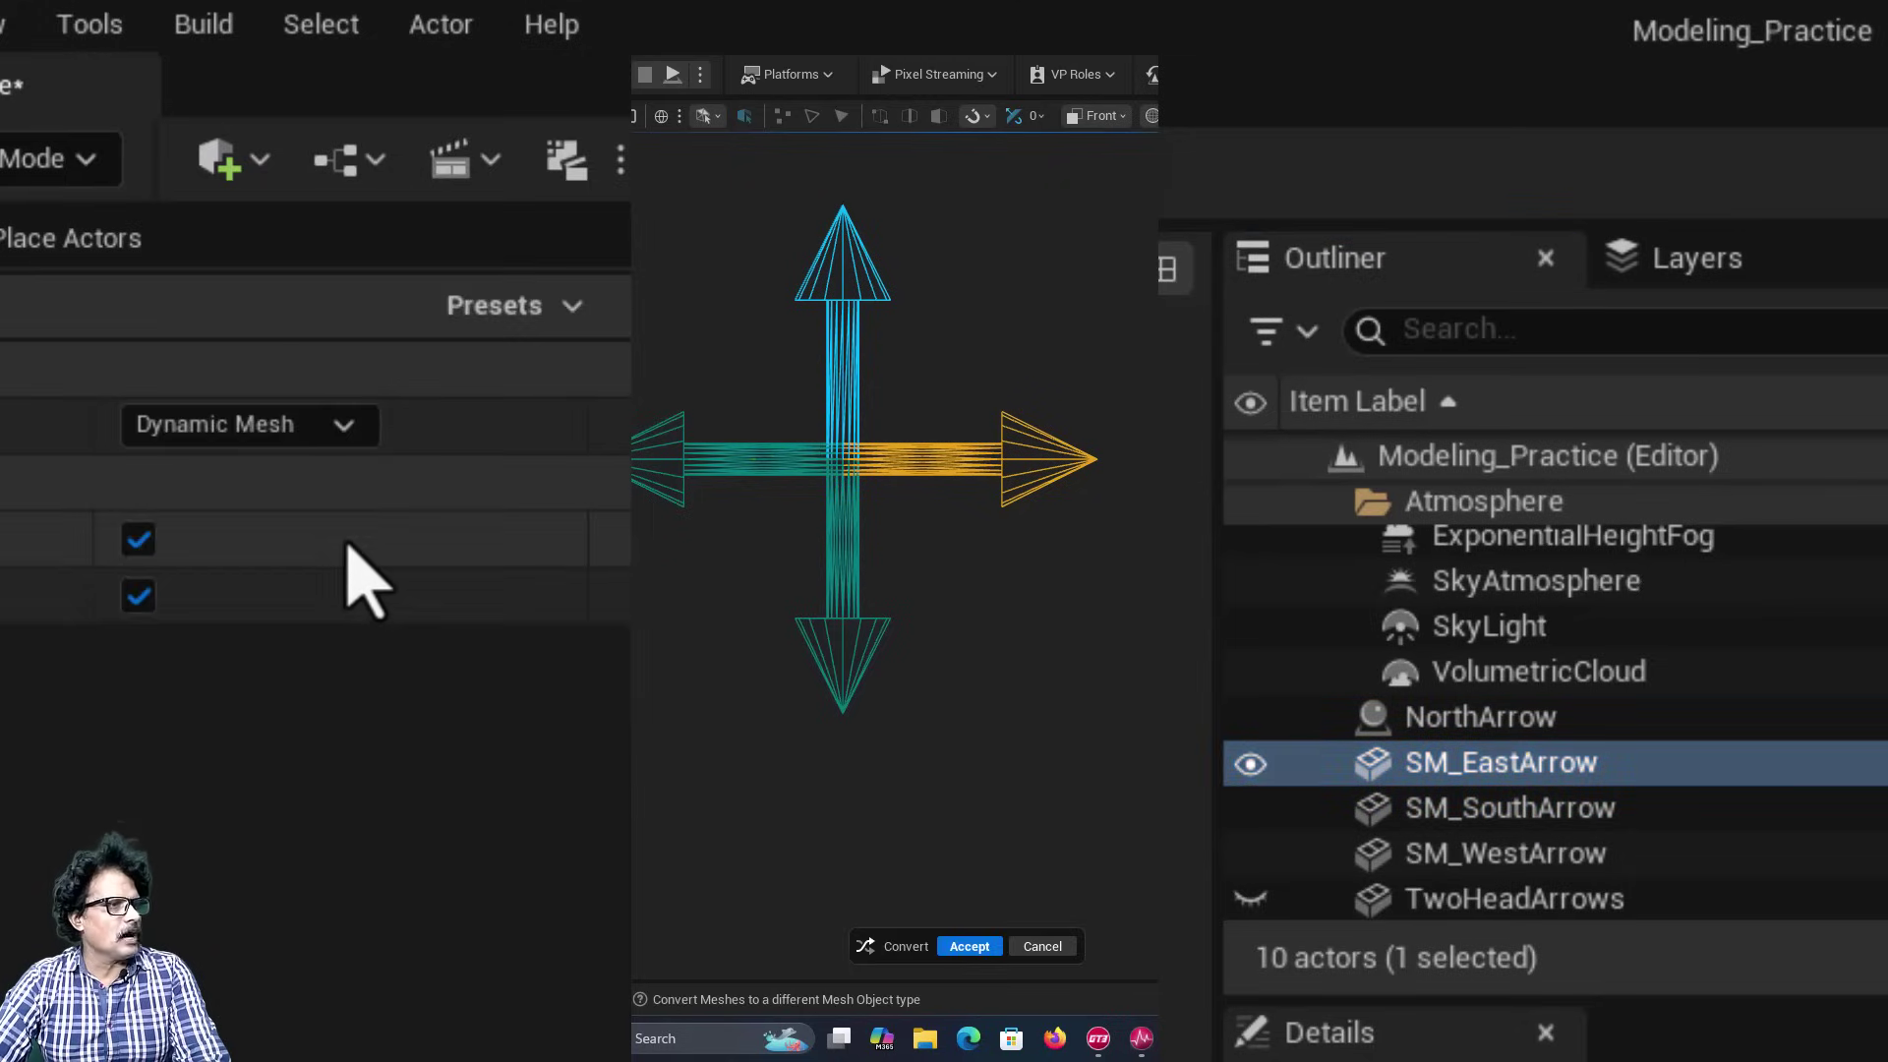
pyautogui.click(987, 949)
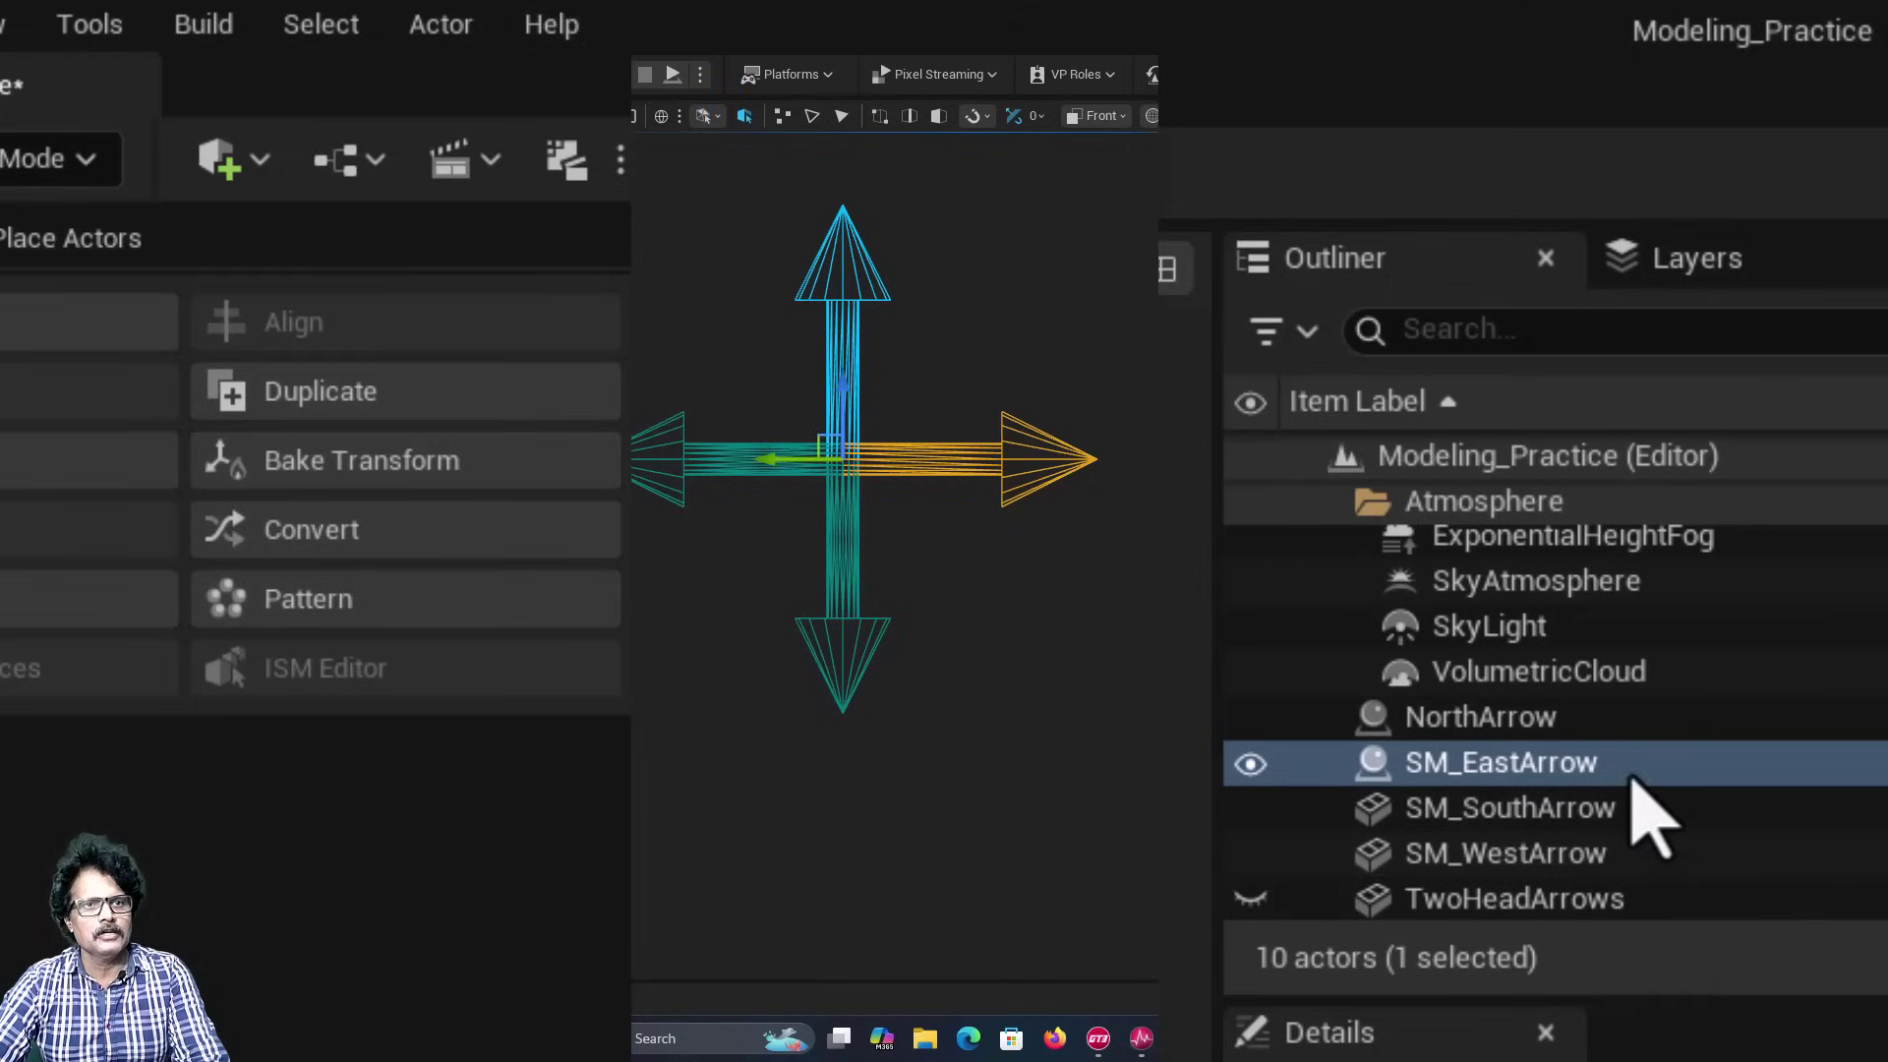
pyautogui.click(1618, 812)
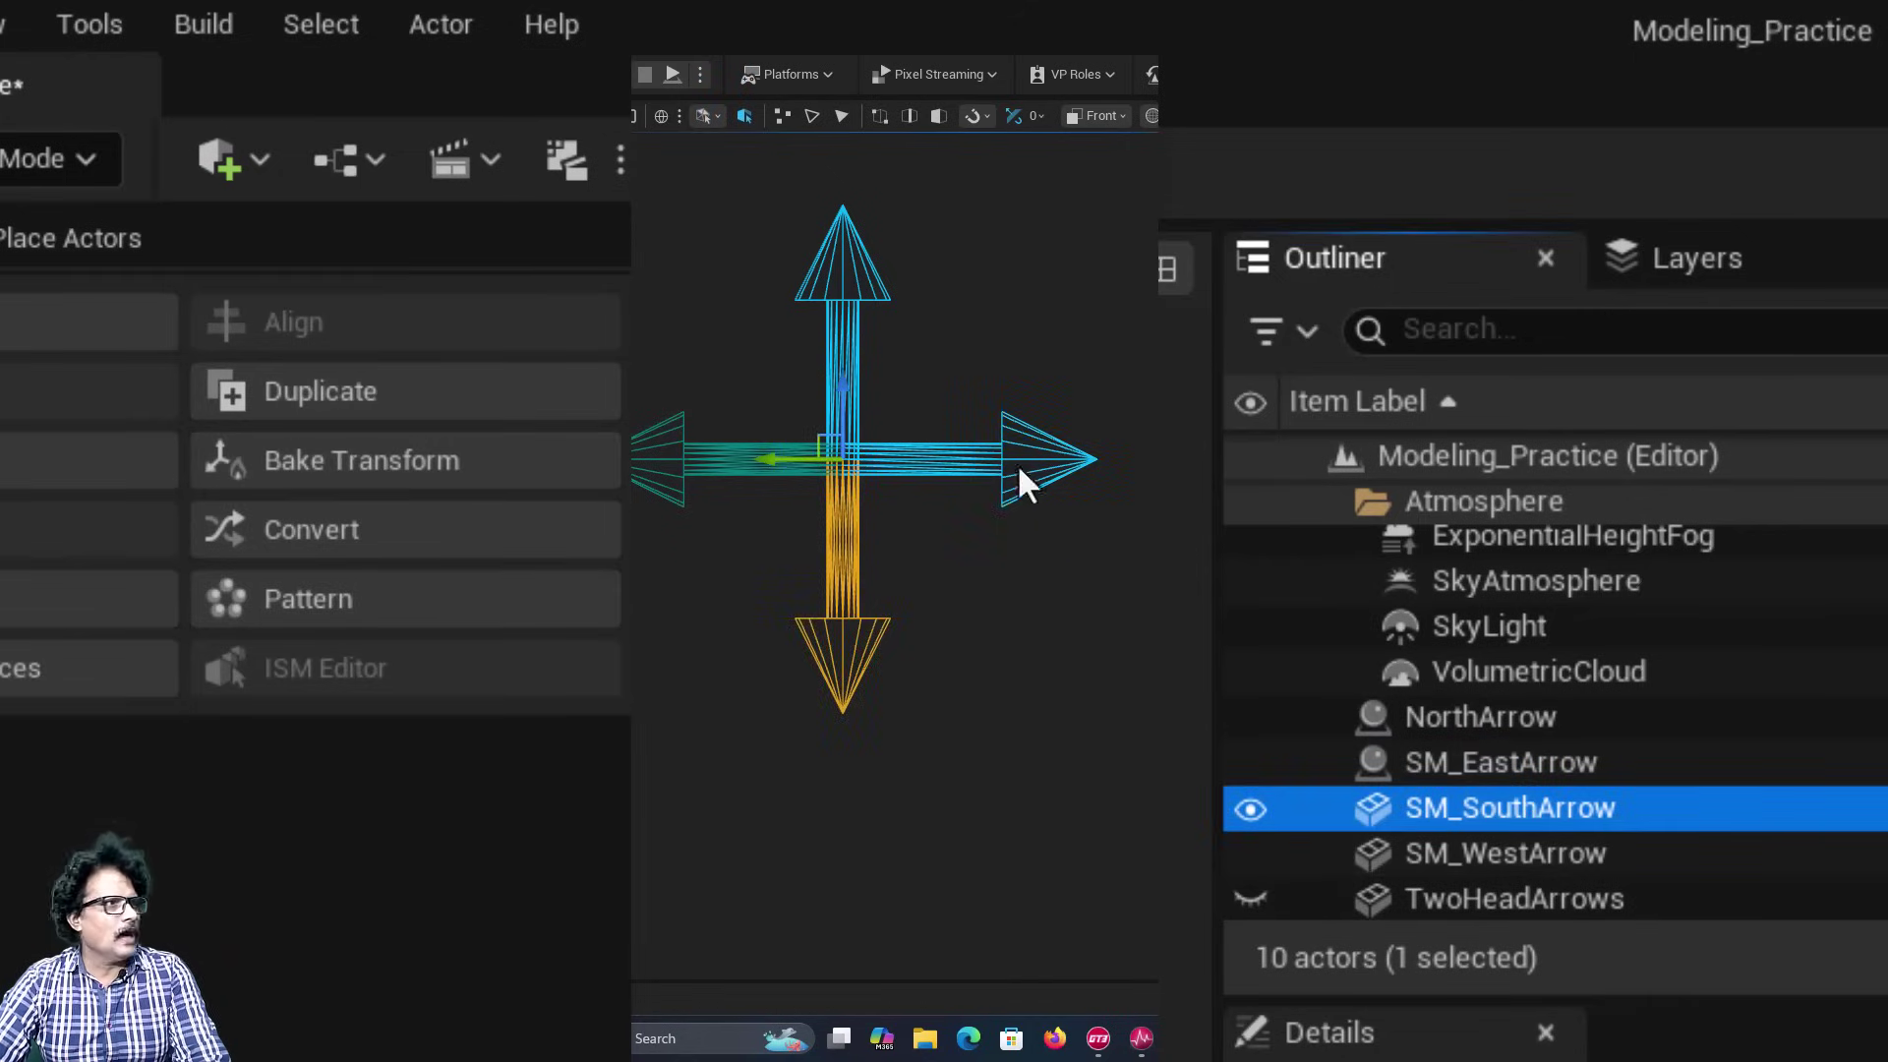
pyautogui.click(407, 537)
pyautogui.click(969, 947)
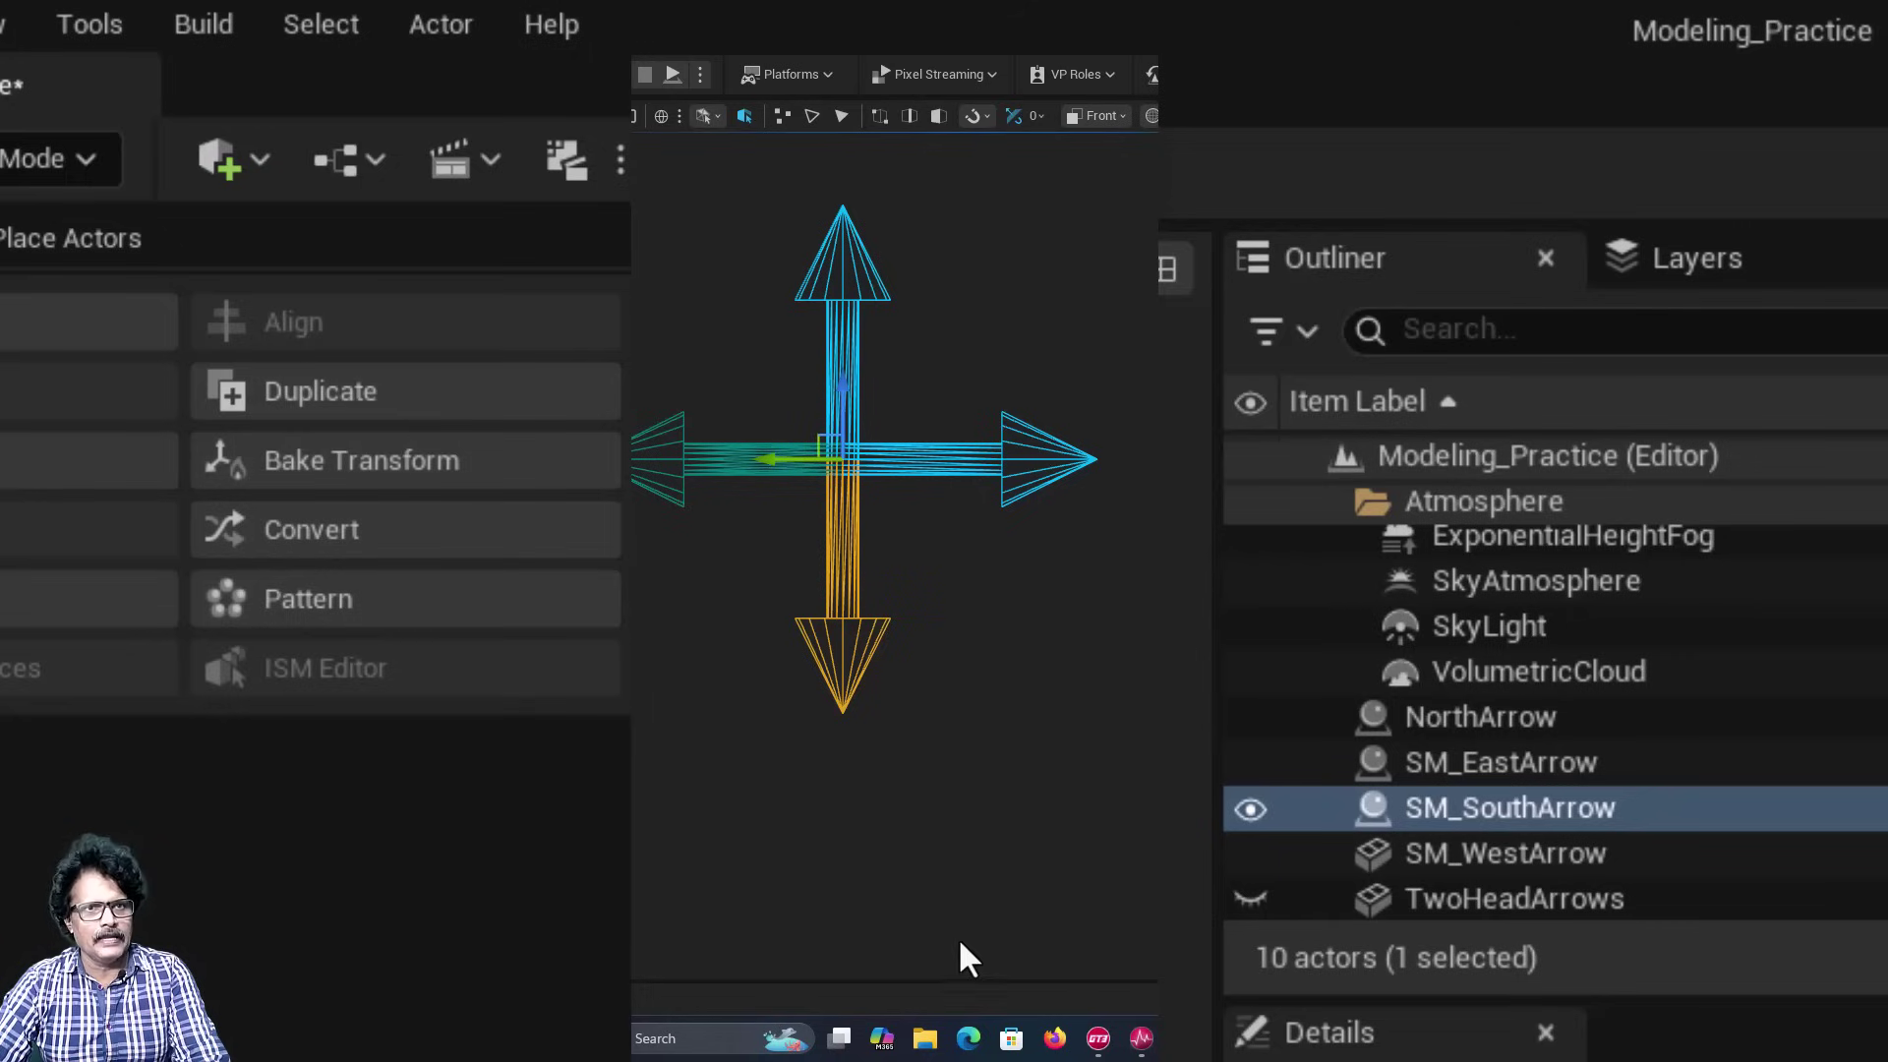
pyautogui.click(1564, 860)
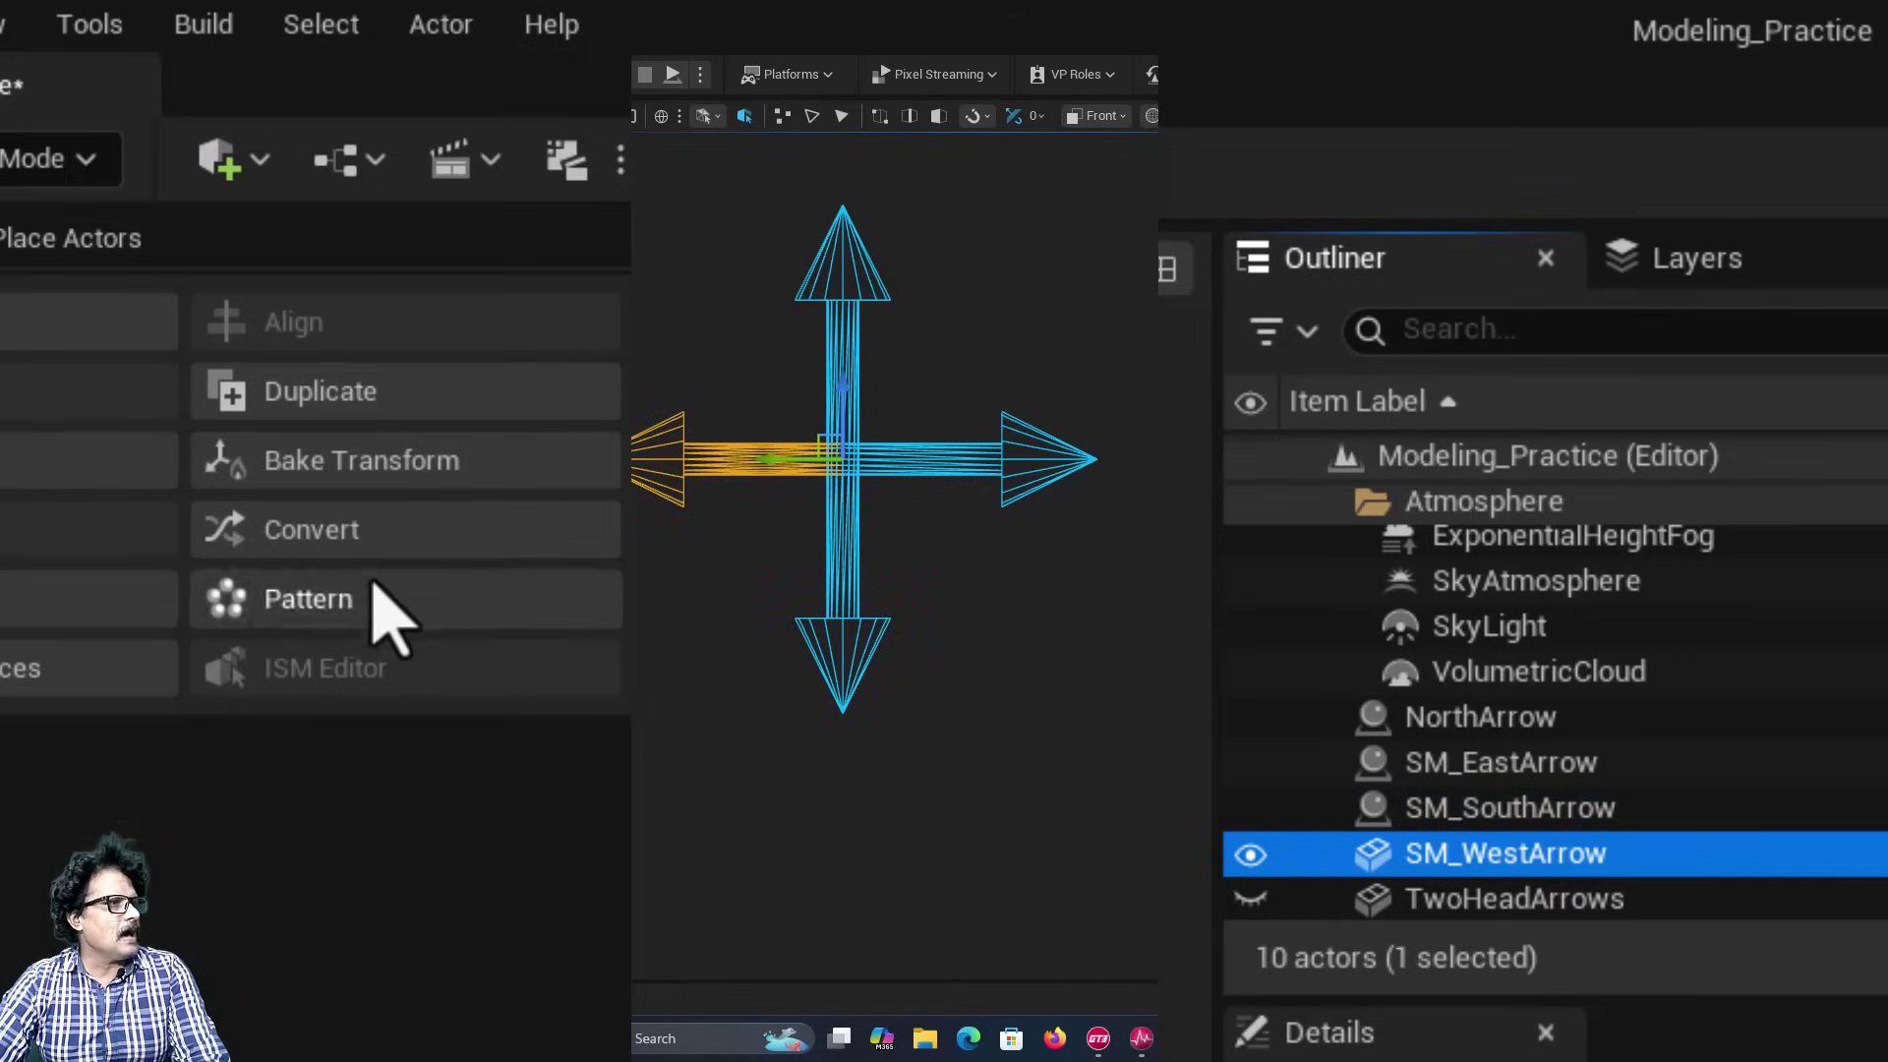
pyautogui.click(372, 533)
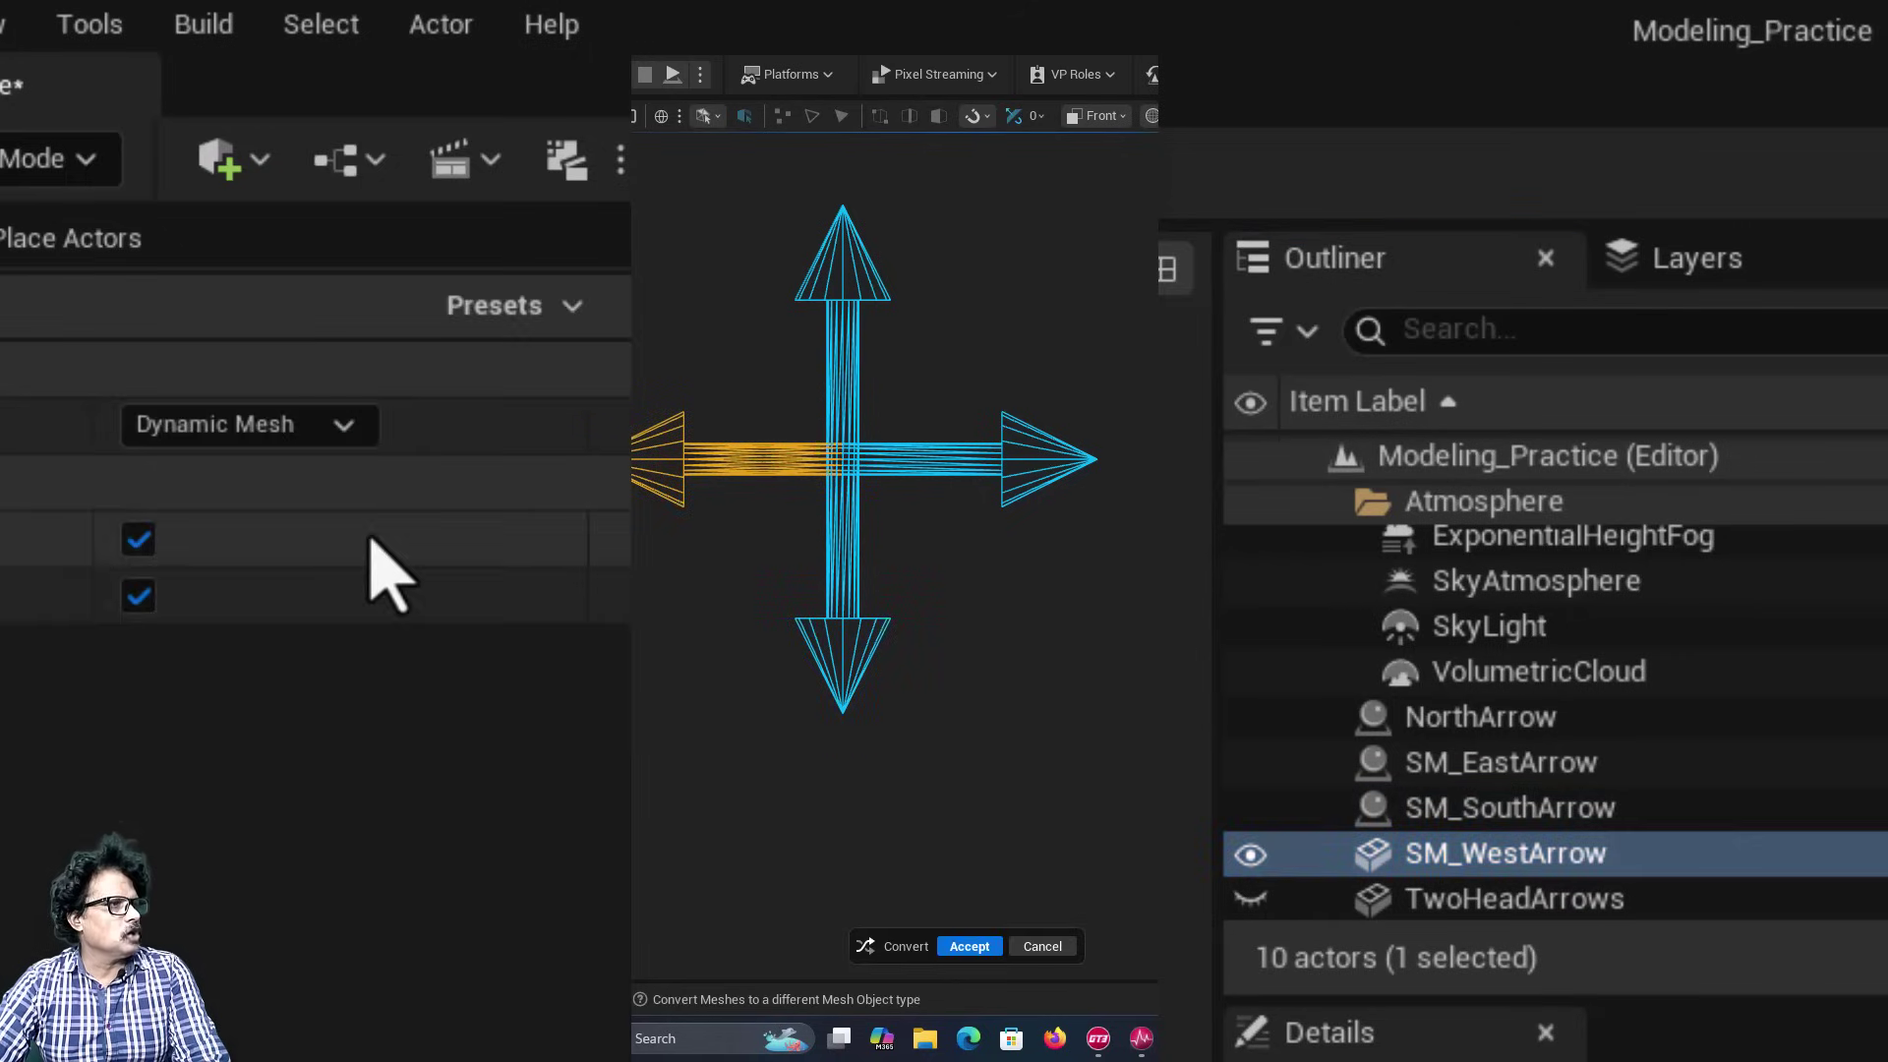
pyautogui.click(953, 944)
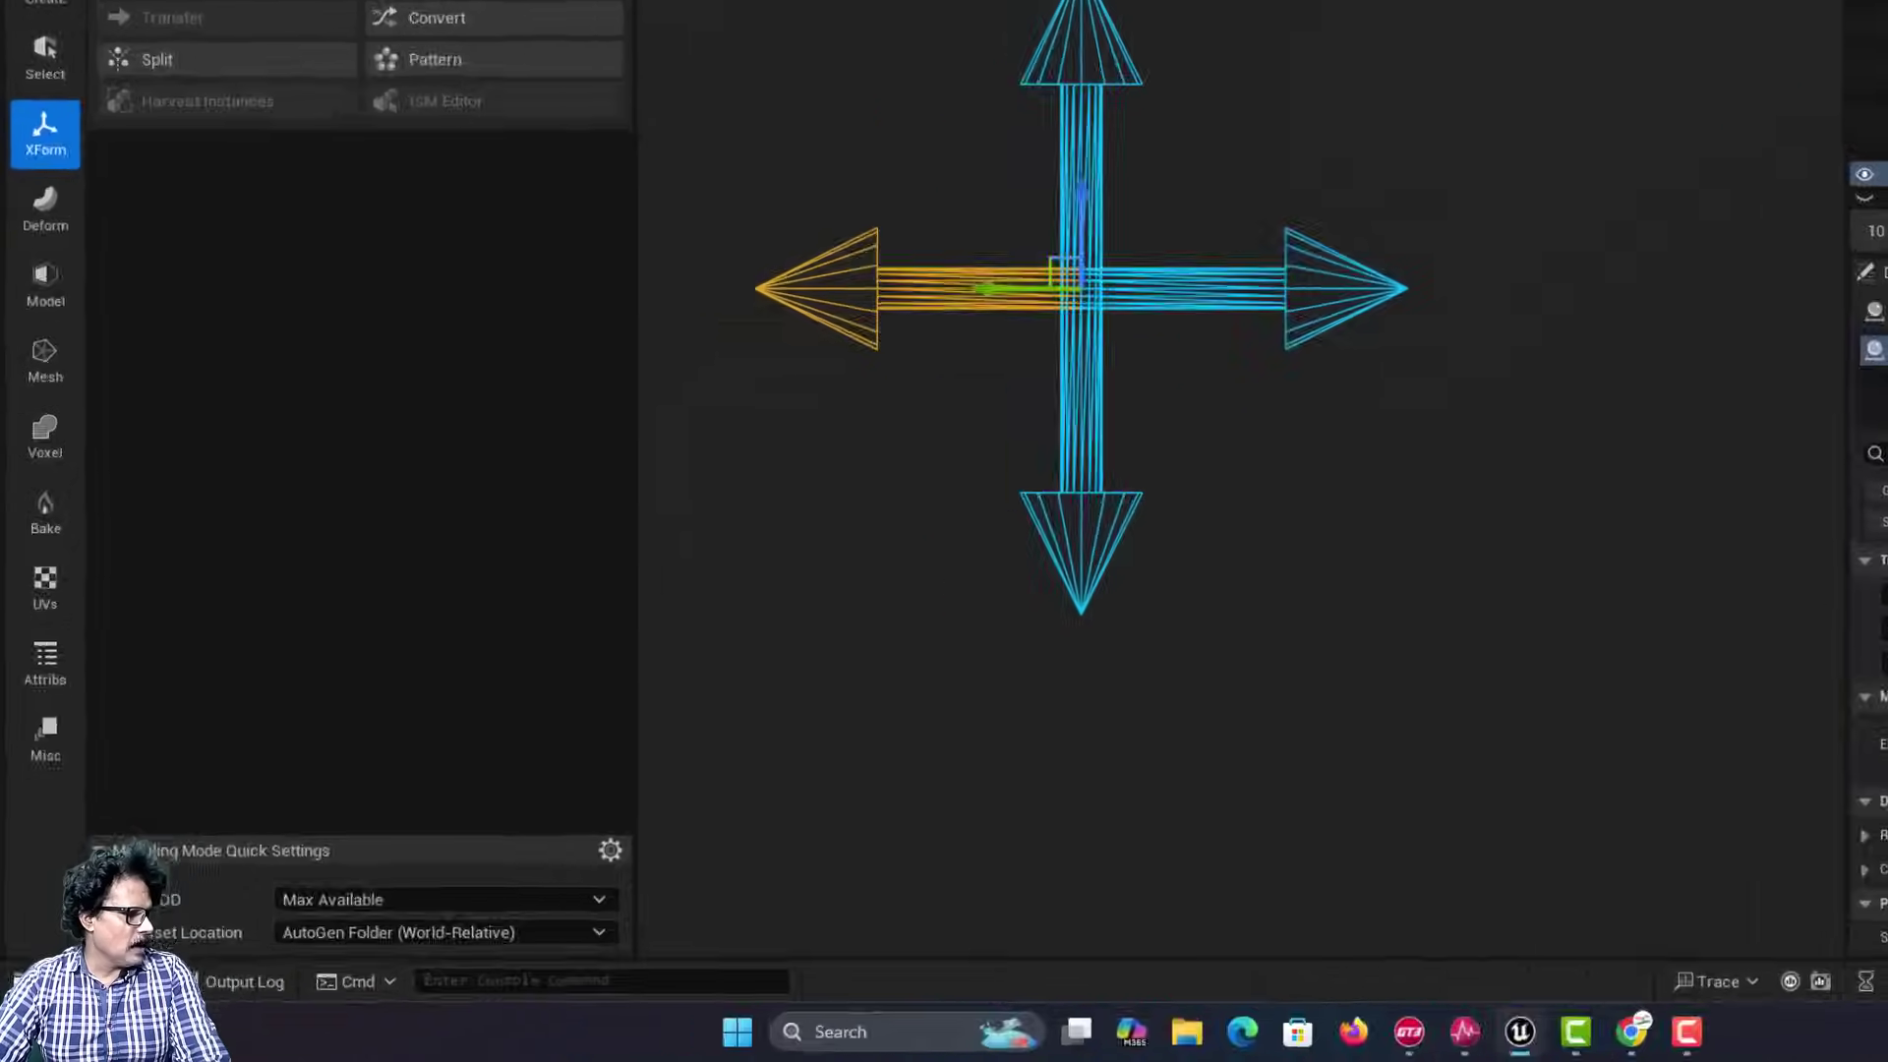
# Delete the Sm_East, SM_NothArrow, SM_SouthArrow_7792CC0A and SM_WestArrow_B7A4AC15 static mesh assets from the project's generated folder.
pyautogui.click(98, 996)
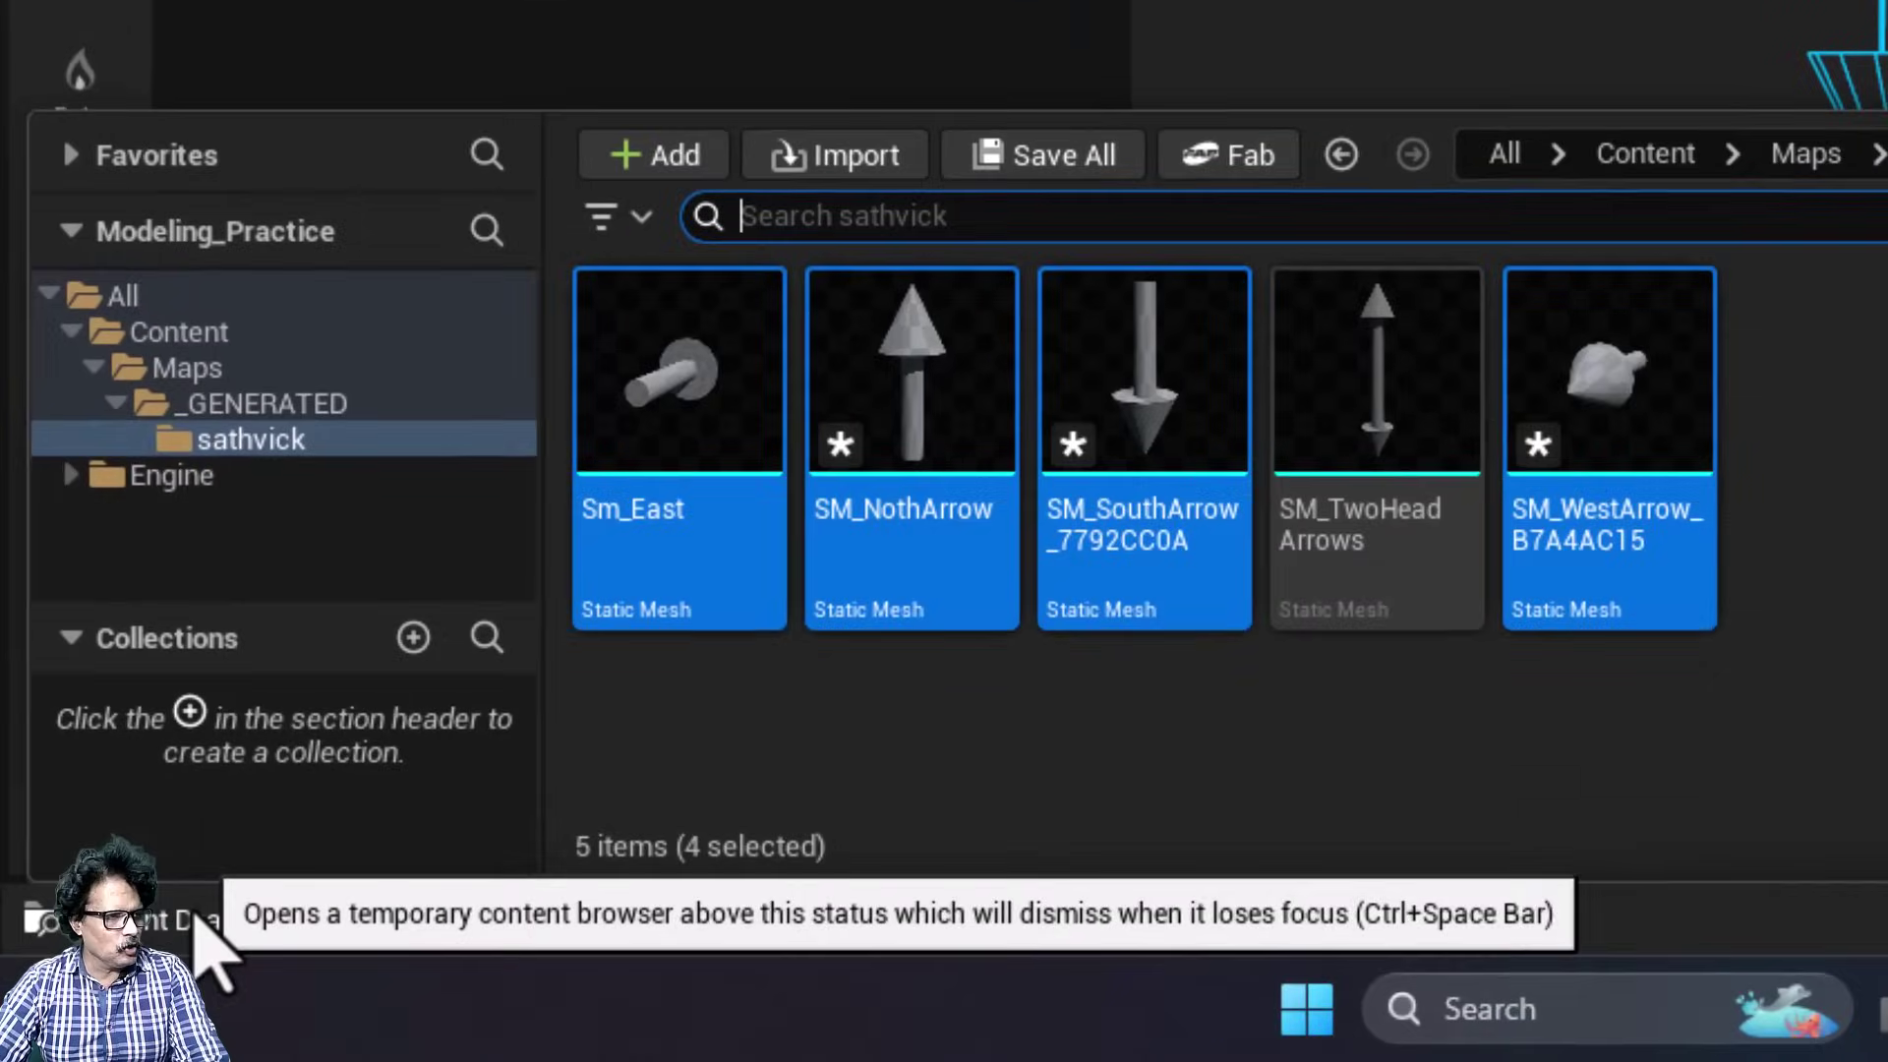
pyautogui.click(653, 409)
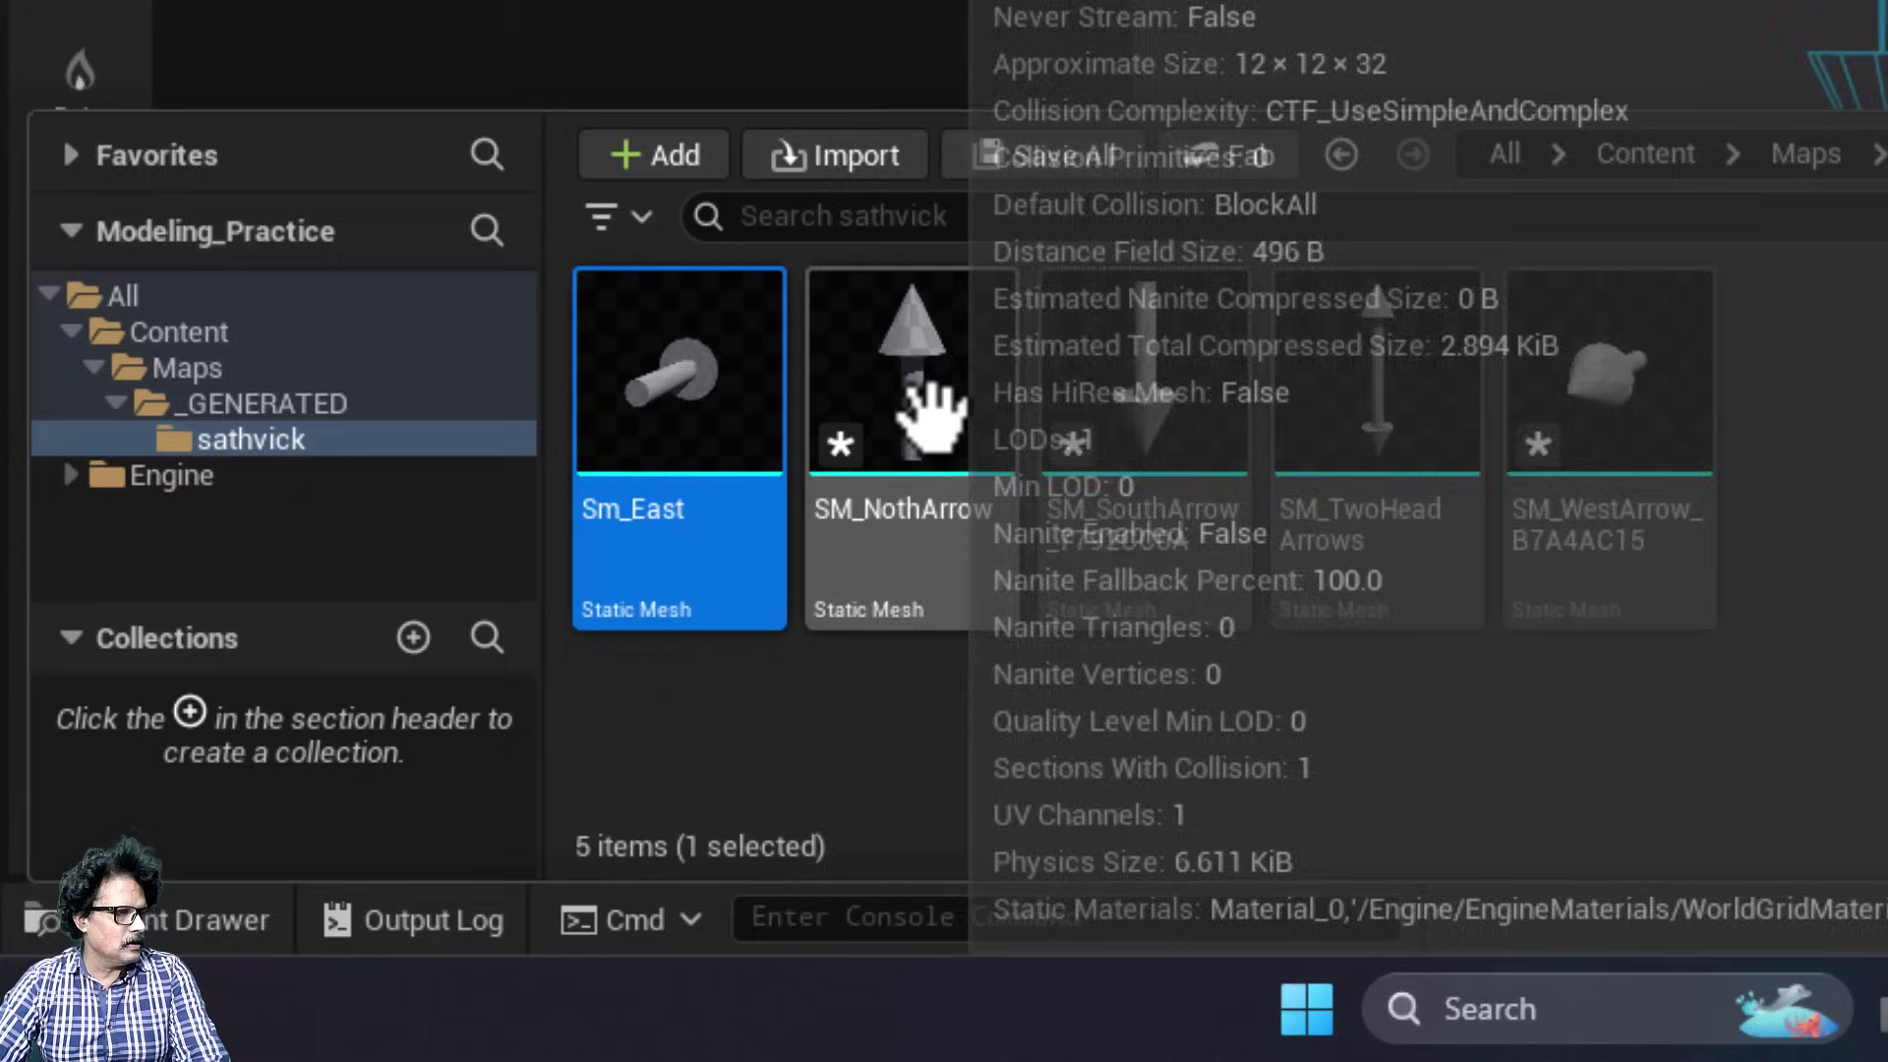
pyautogui.keyDown('ctrl'); pyautogui.click(929, 413); pyautogui.keyUp('ctrl')
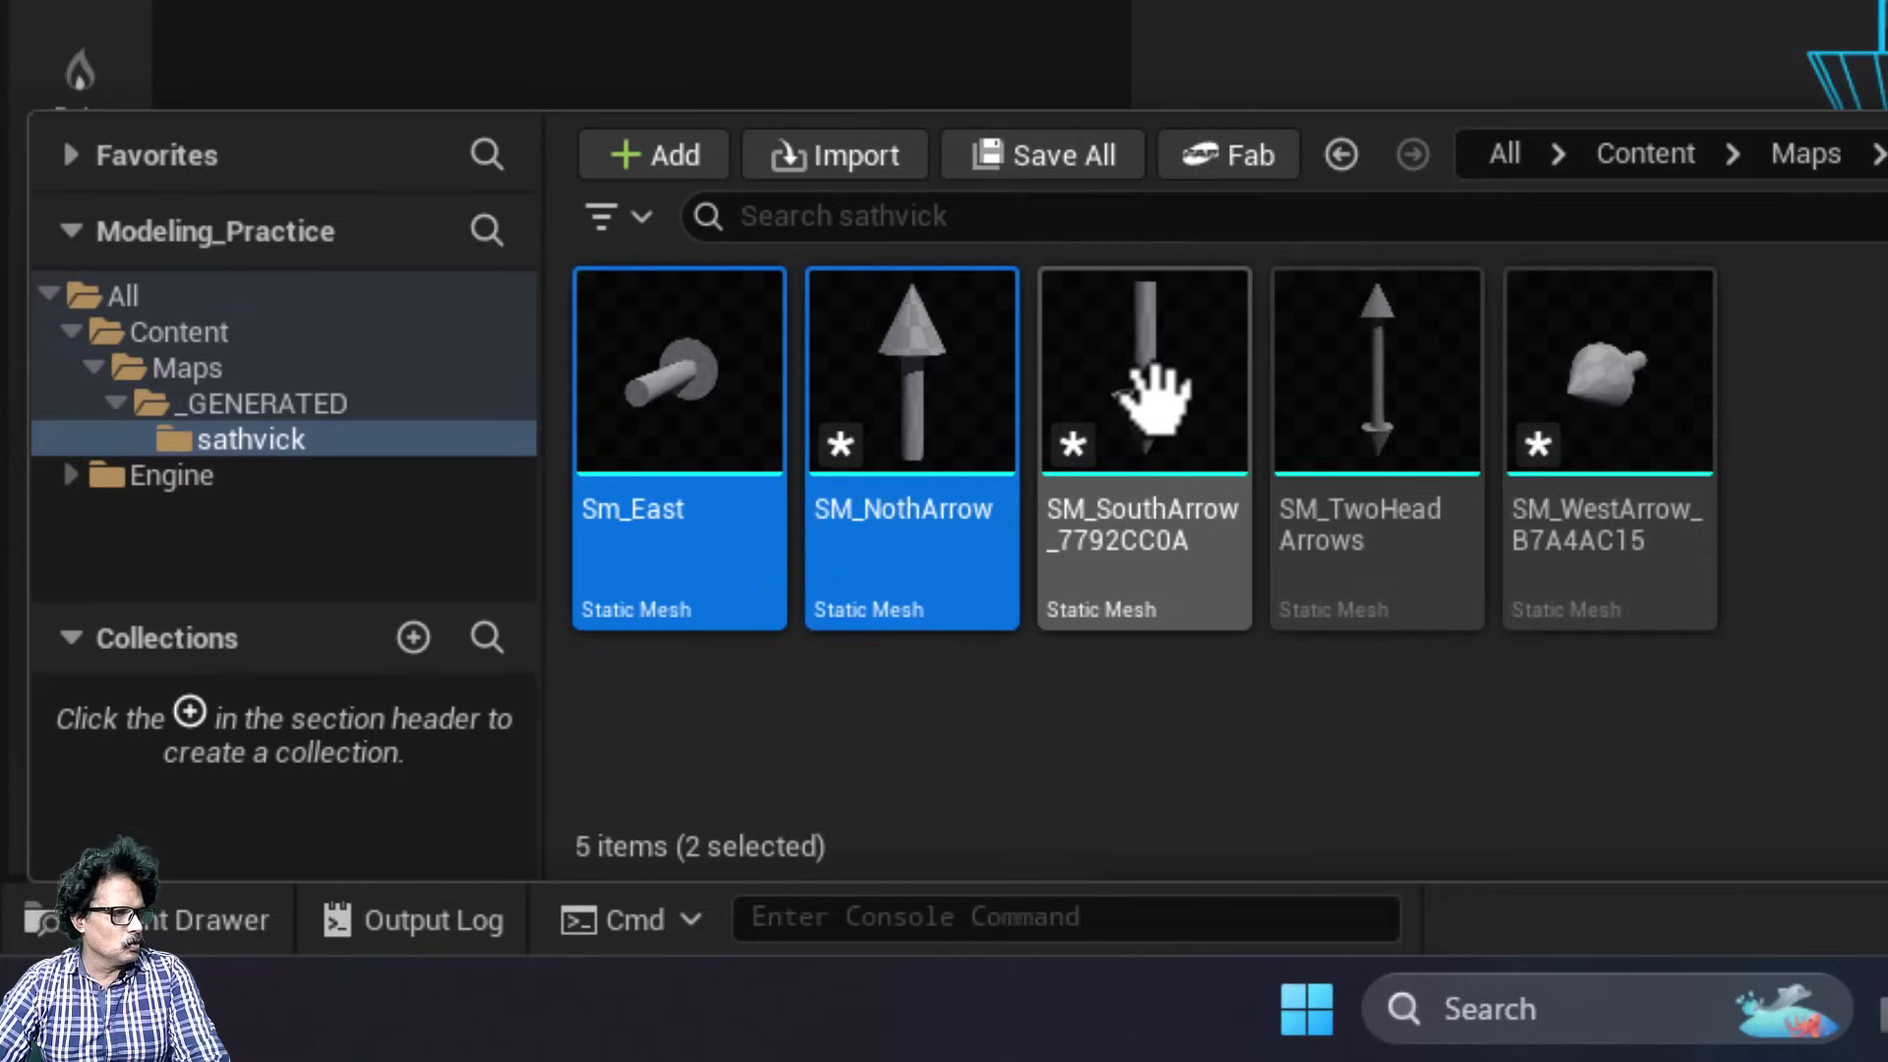
pyautogui.keyDown('ctrl'); pyautogui.click(1149, 404); pyautogui.keyUp('ctrl')
pyautogui.keyDown('ctrl'); pyautogui.click(1622, 438); pyautogui.keyUp('ctrl')
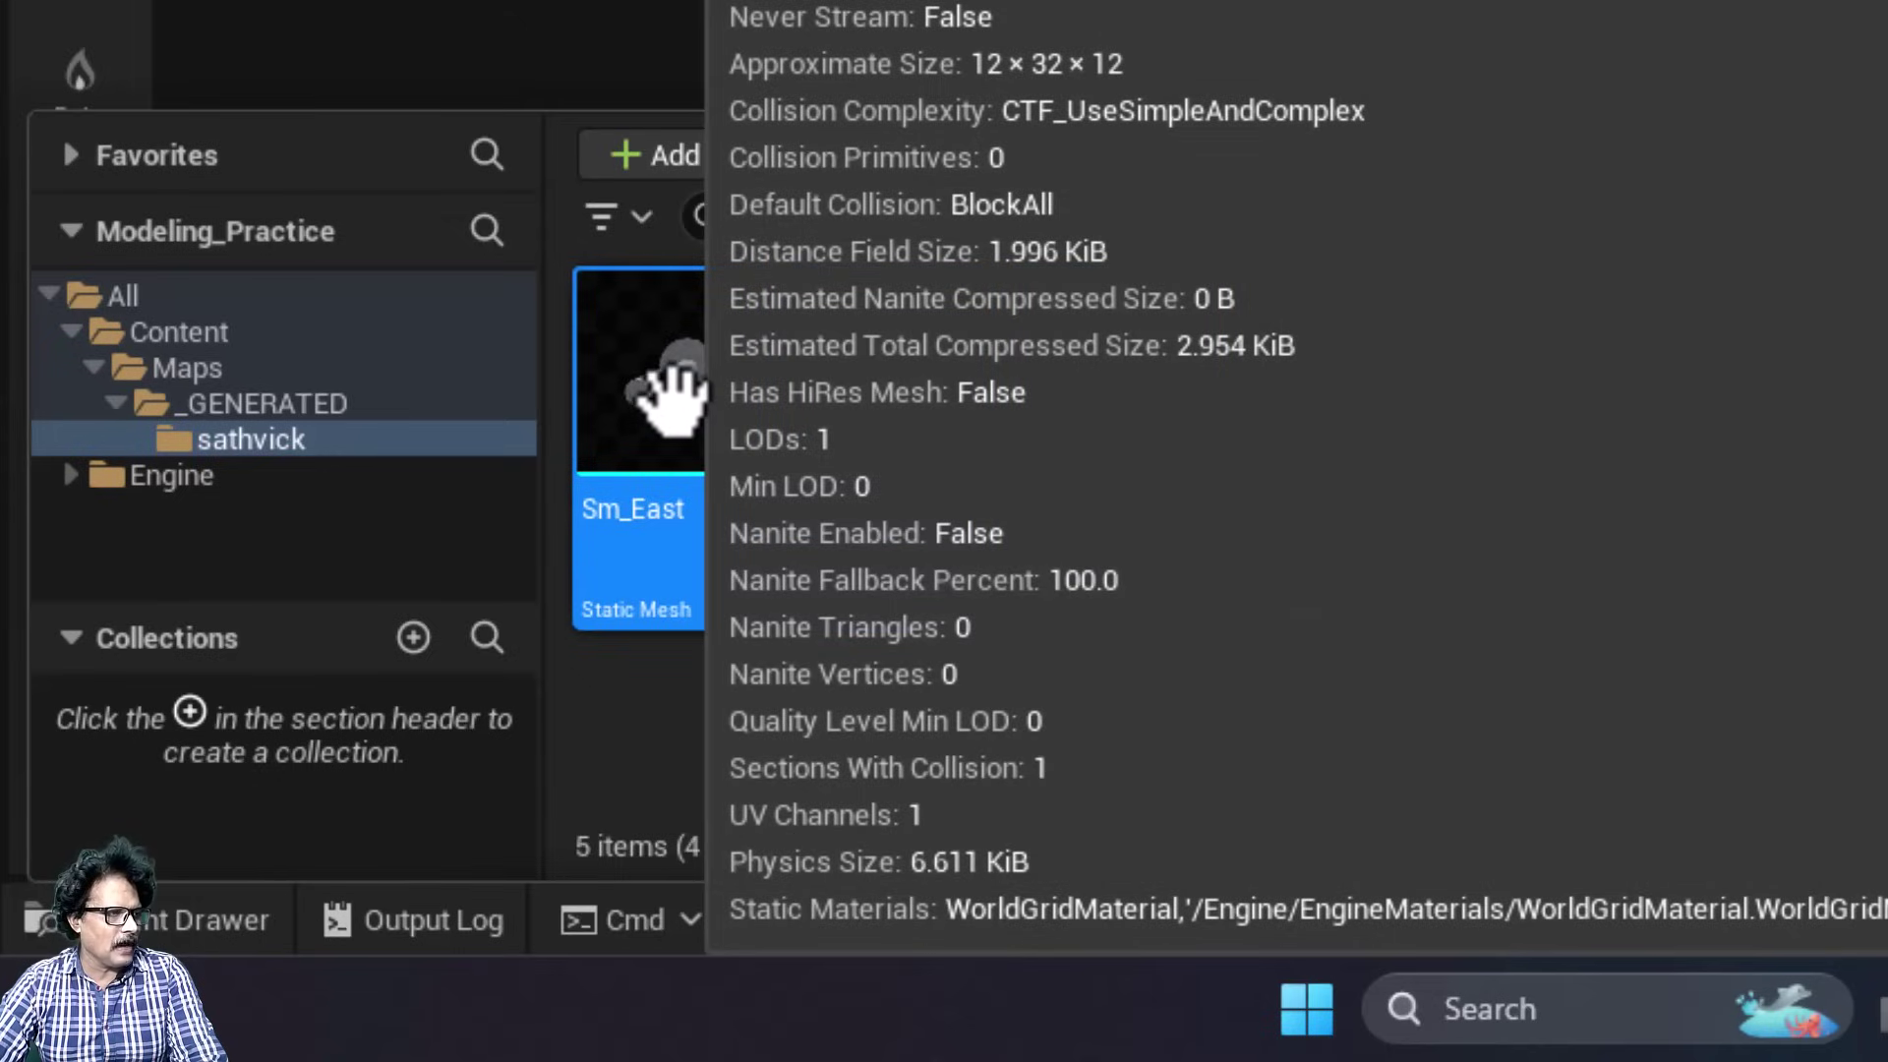
pyautogui.rightClick(669, 393)
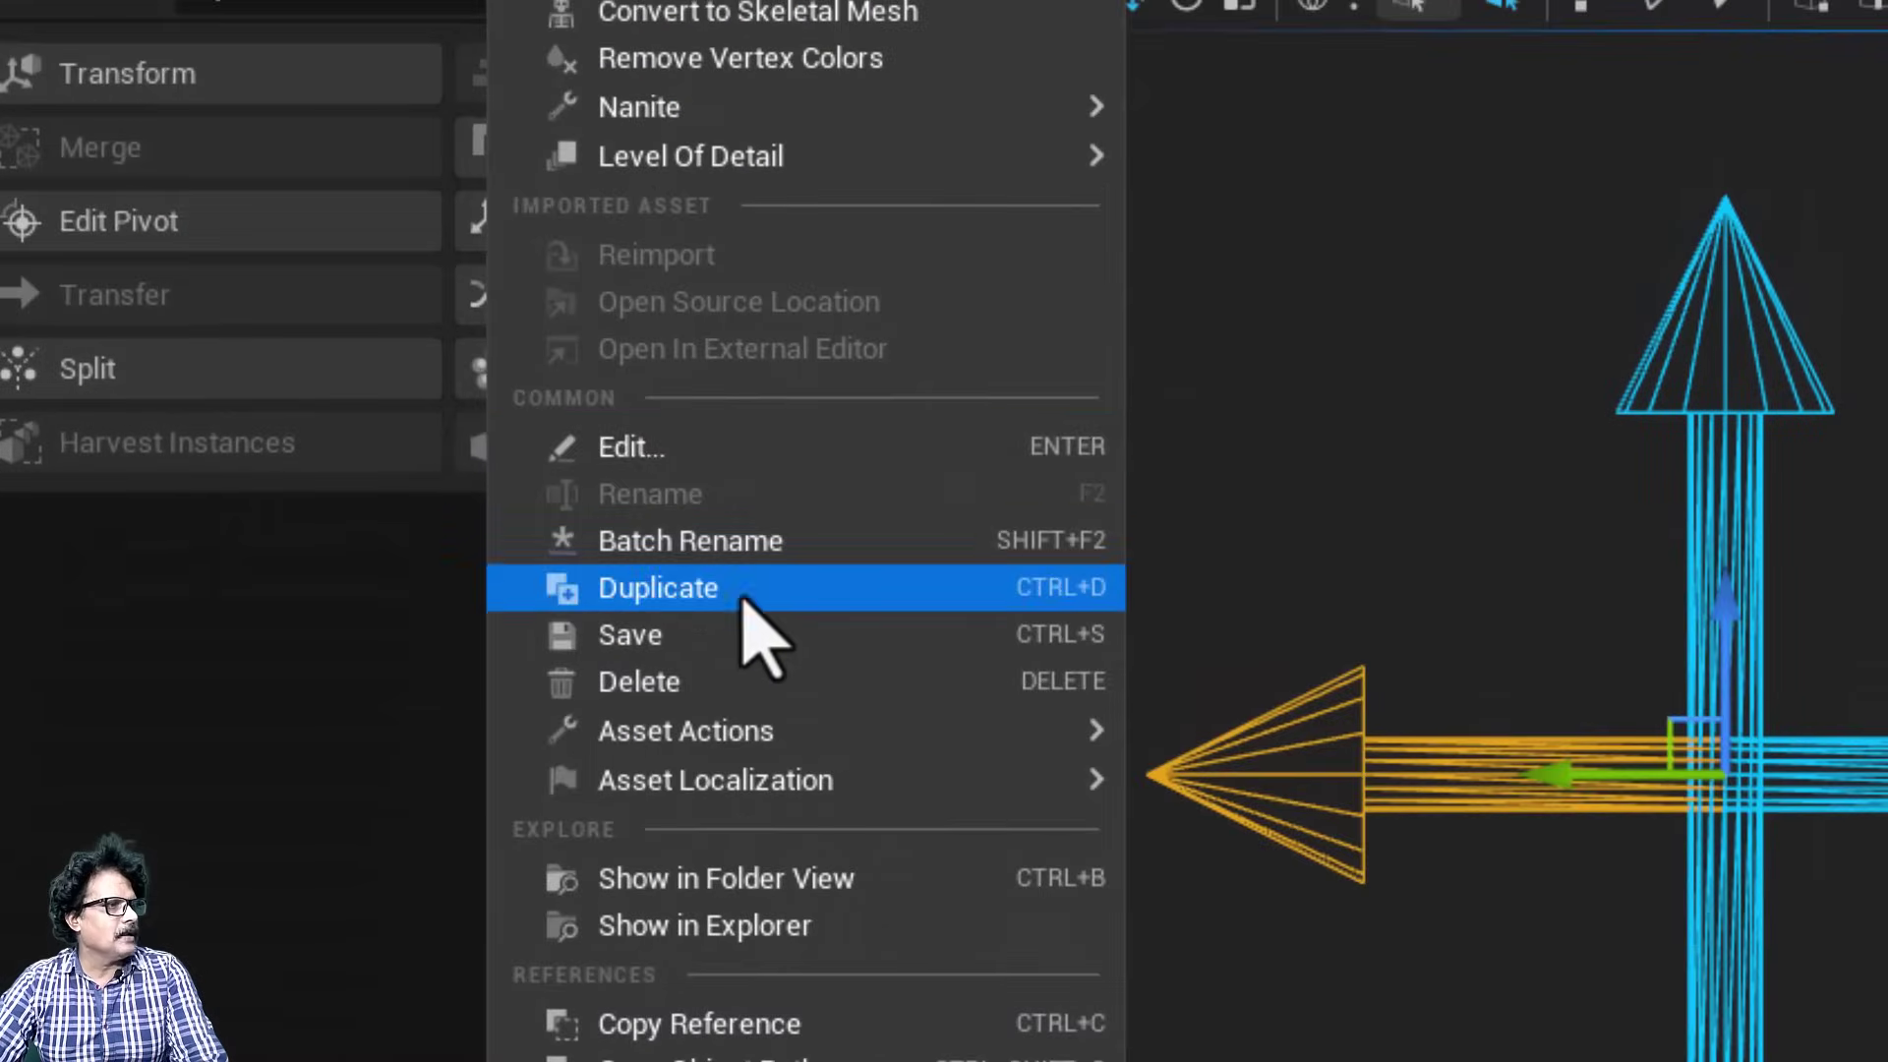
pyautogui.click(725, 683)
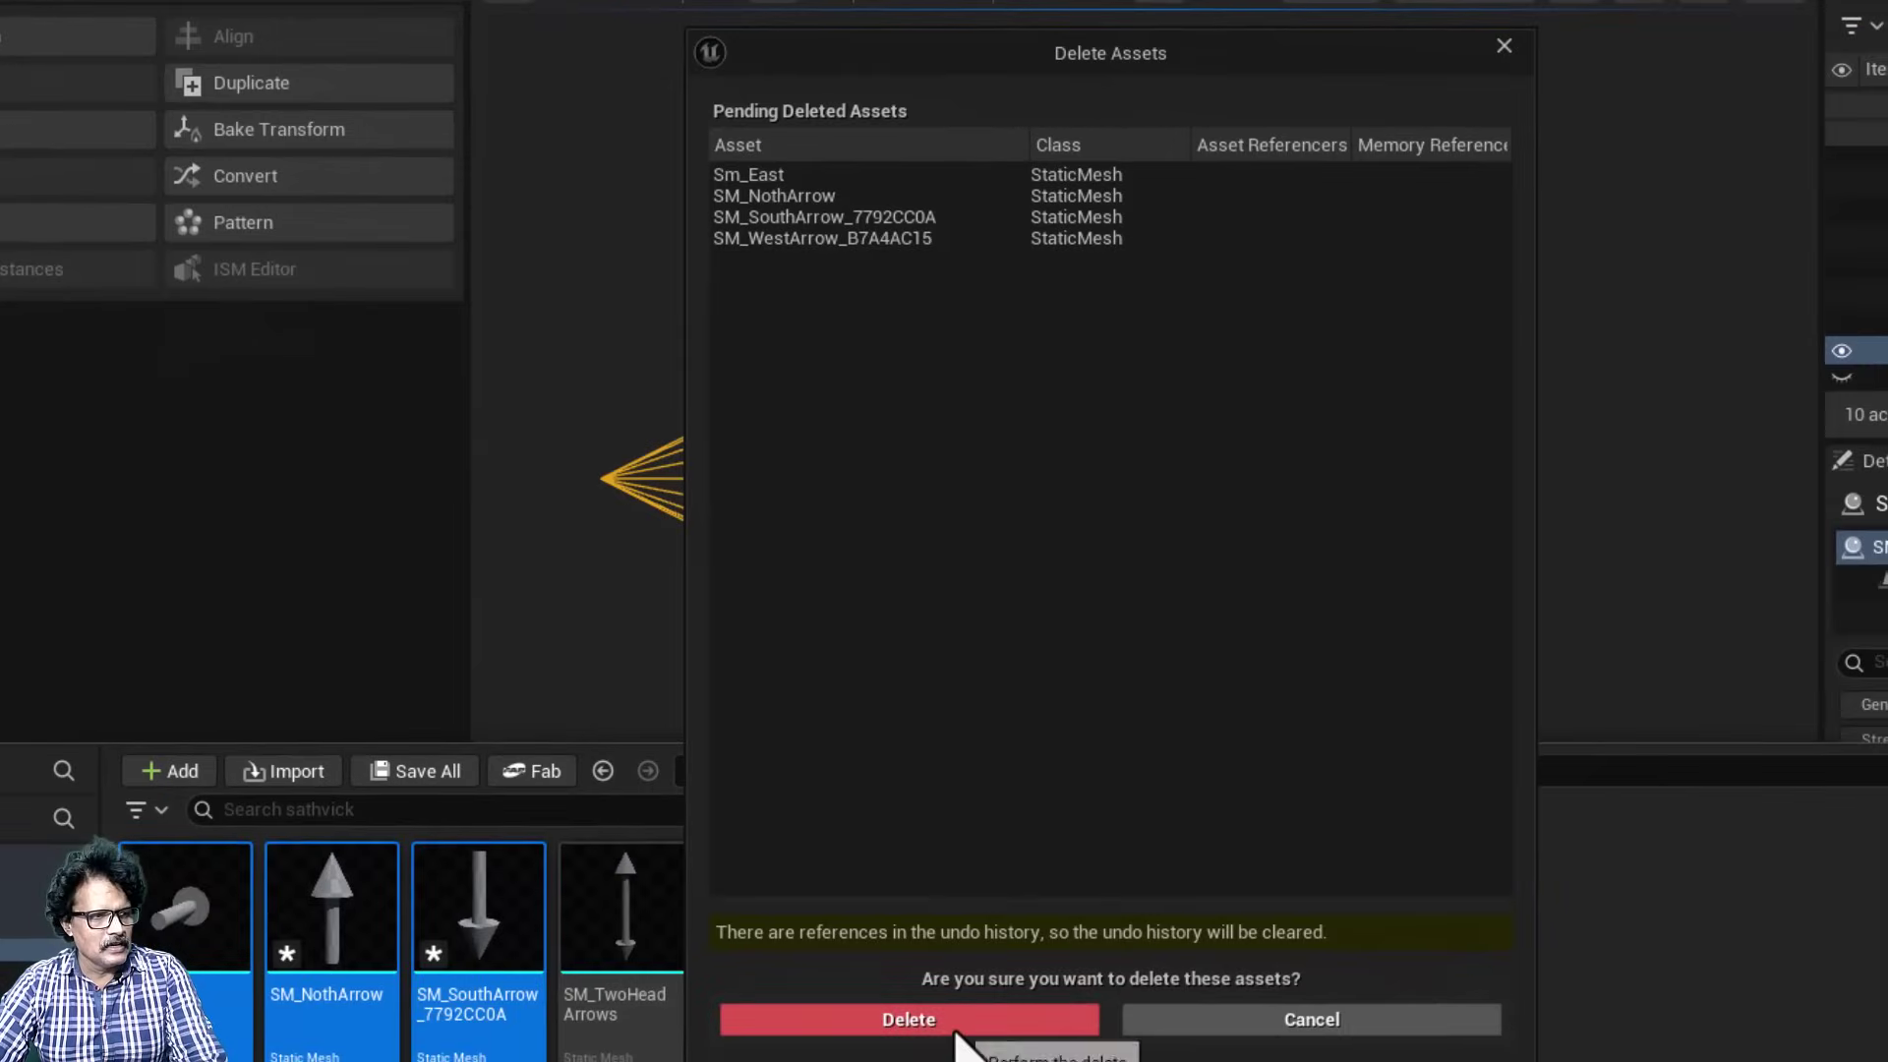
pyautogui.click(945, 1019)
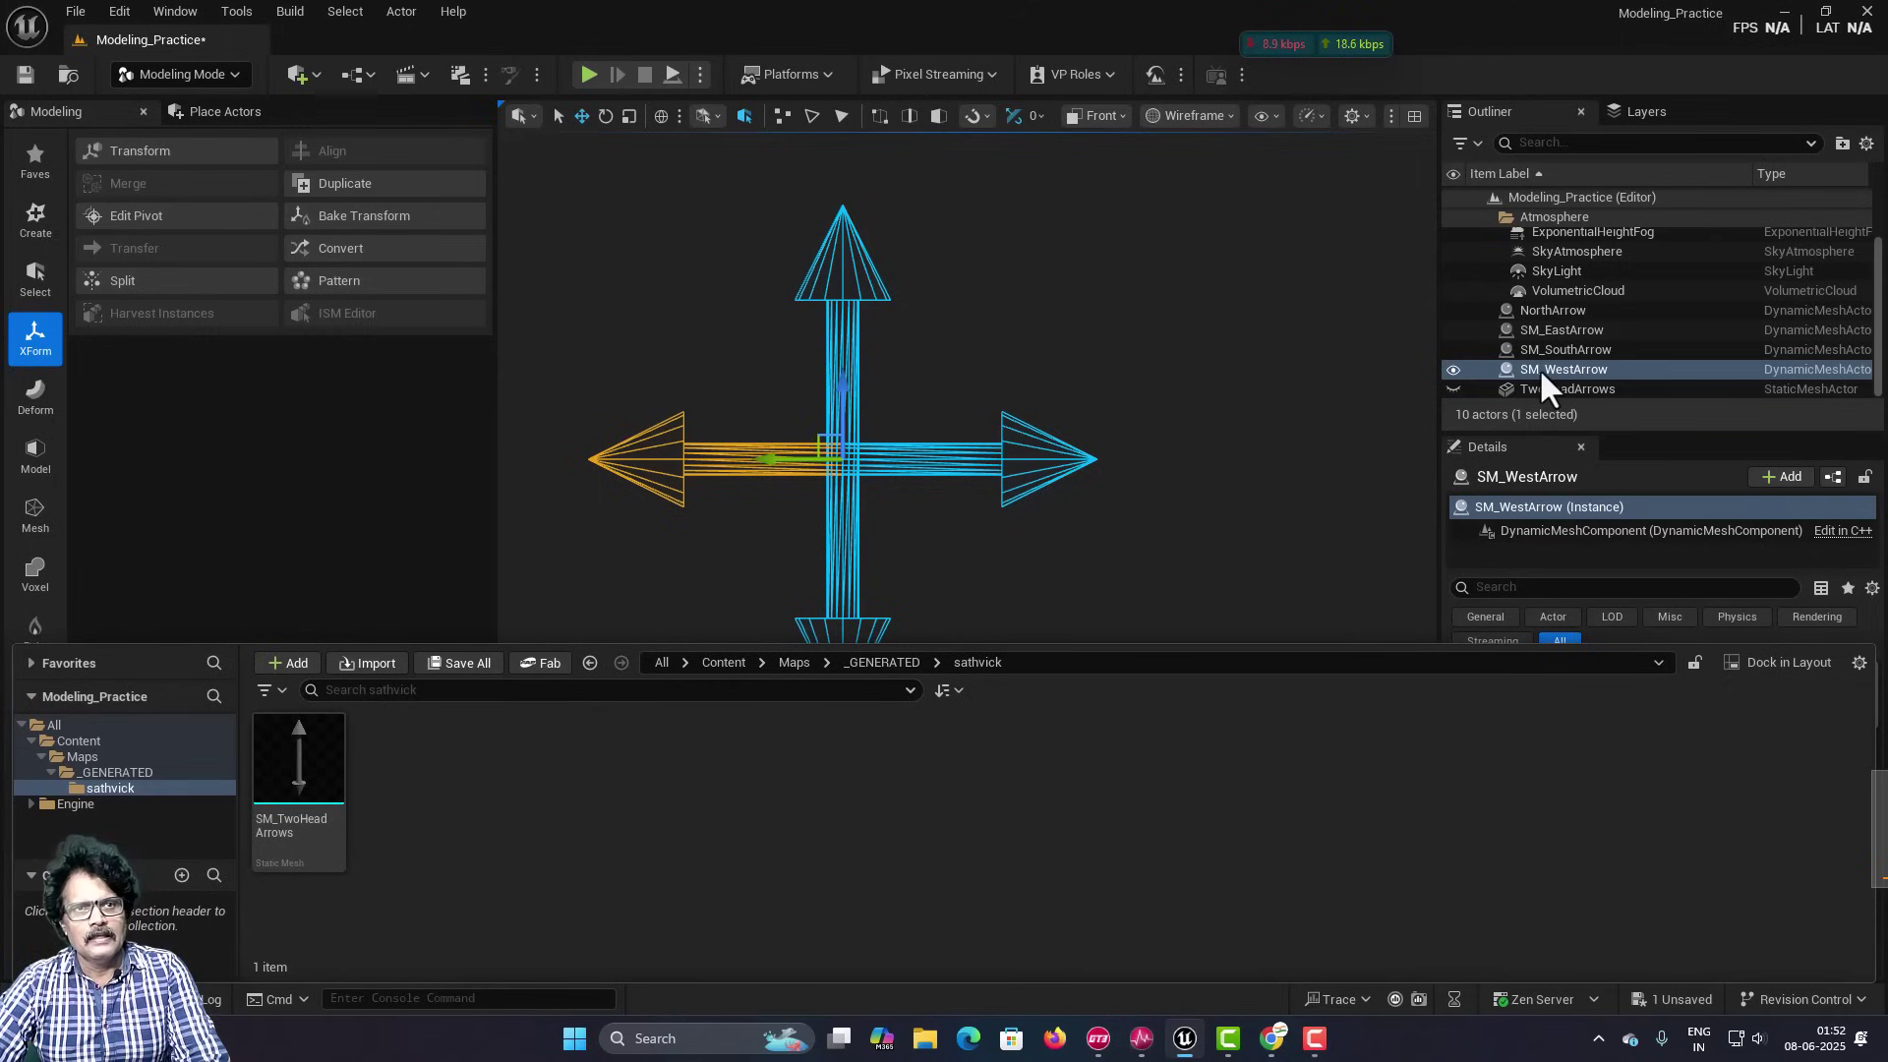
# Select the SM_SouthArrow actor and save all modified levels and assets.
pyautogui.click(1554, 347)
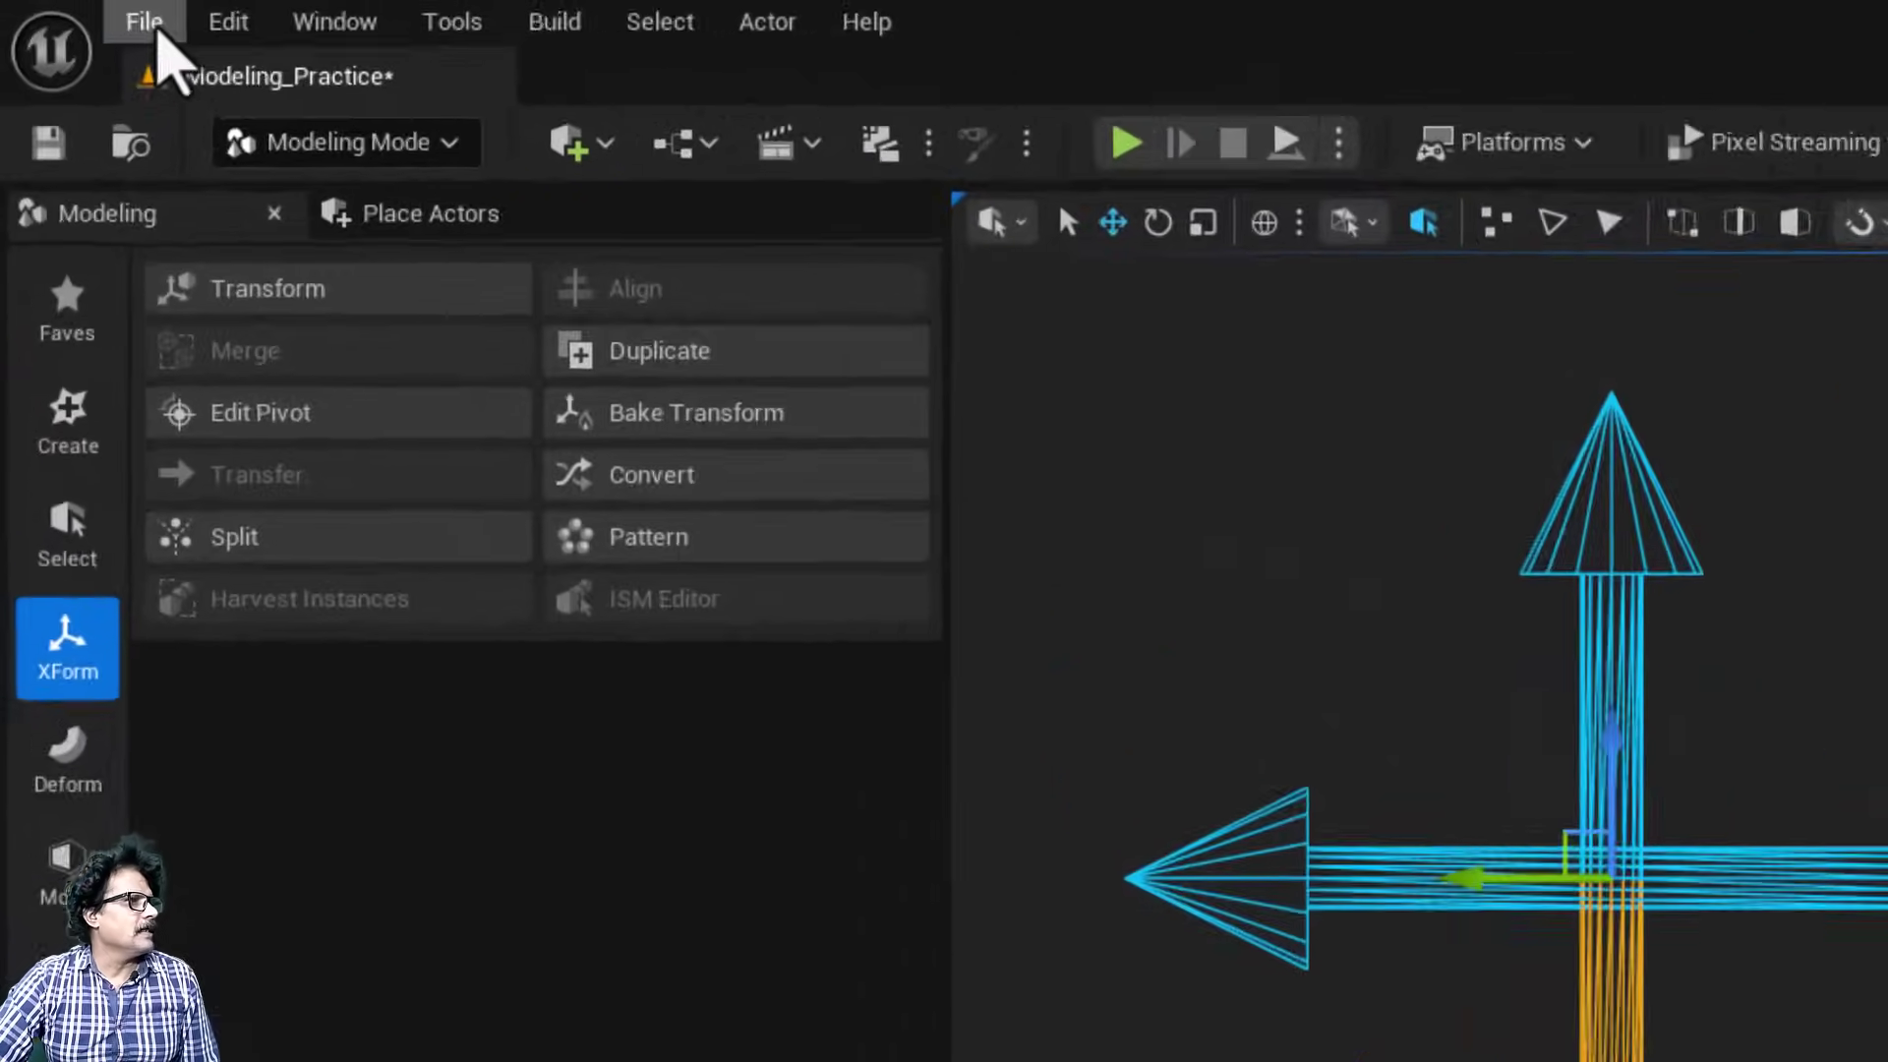
pyautogui.click(75, 11)
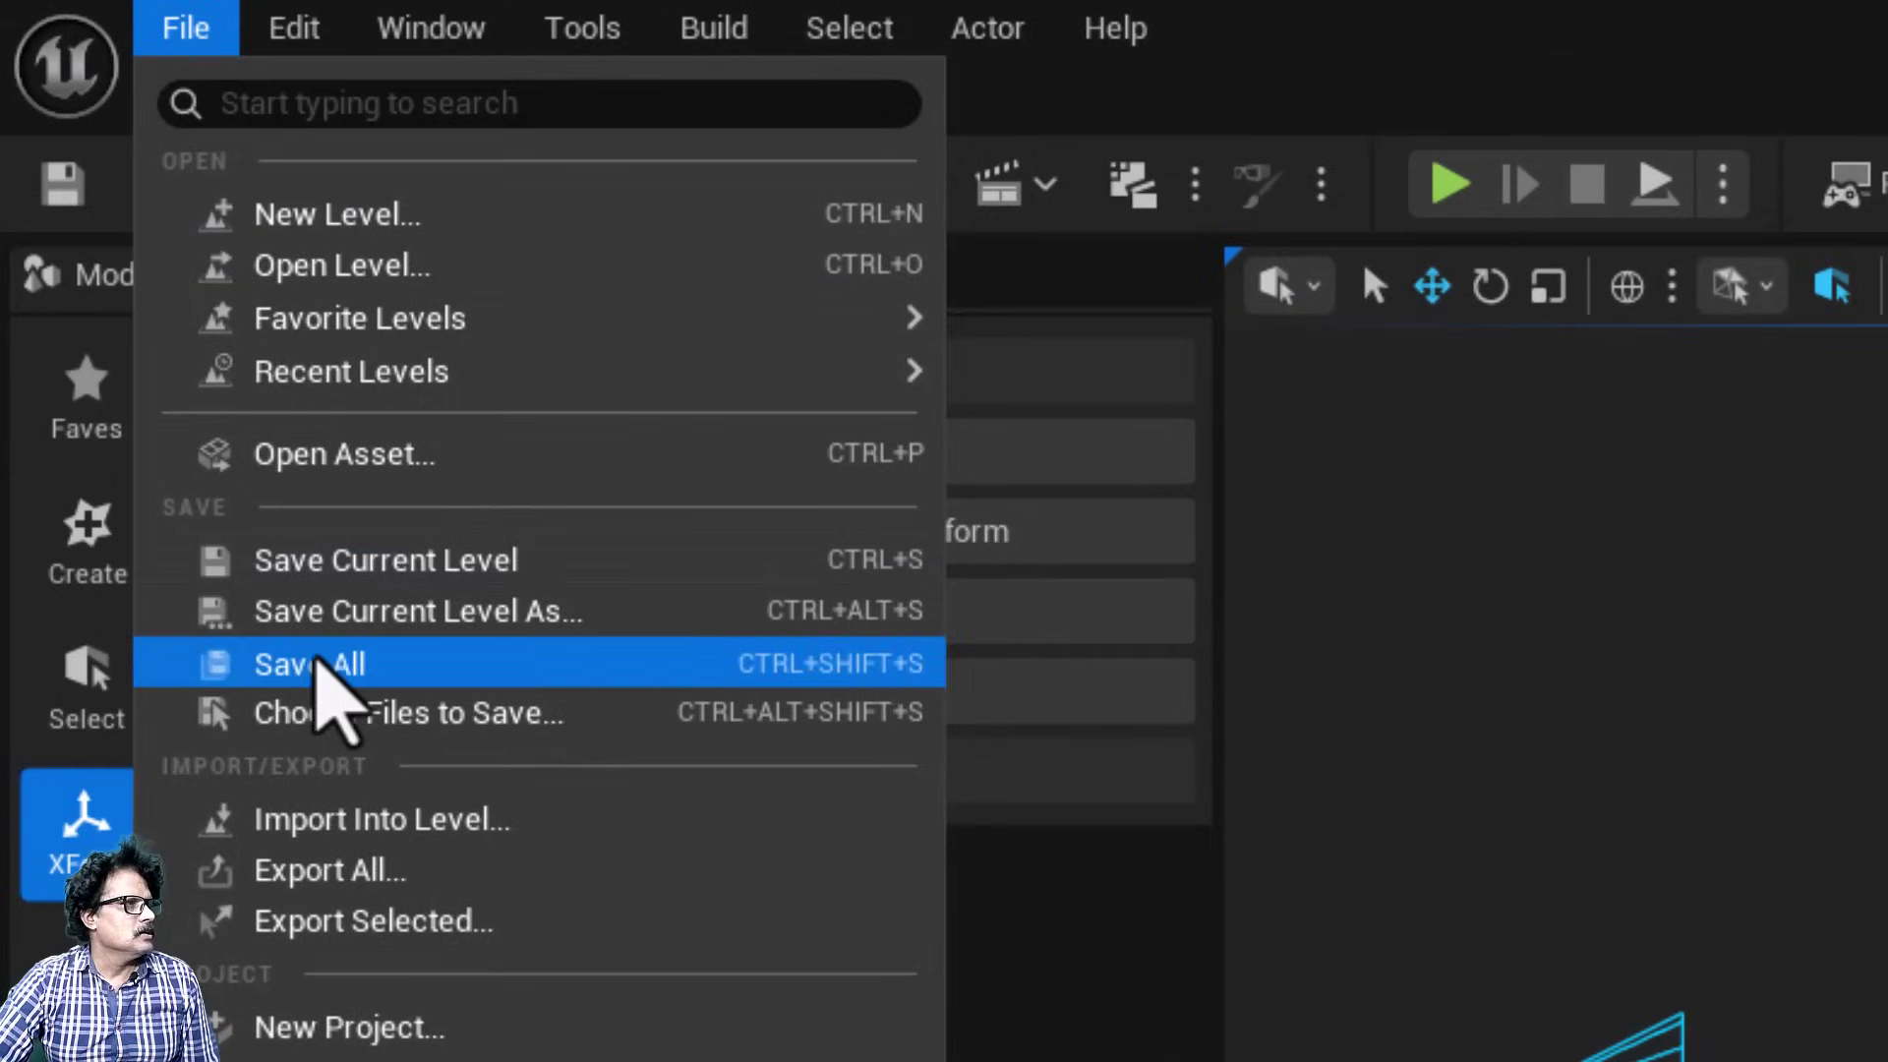
pyautogui.click(325, 661)
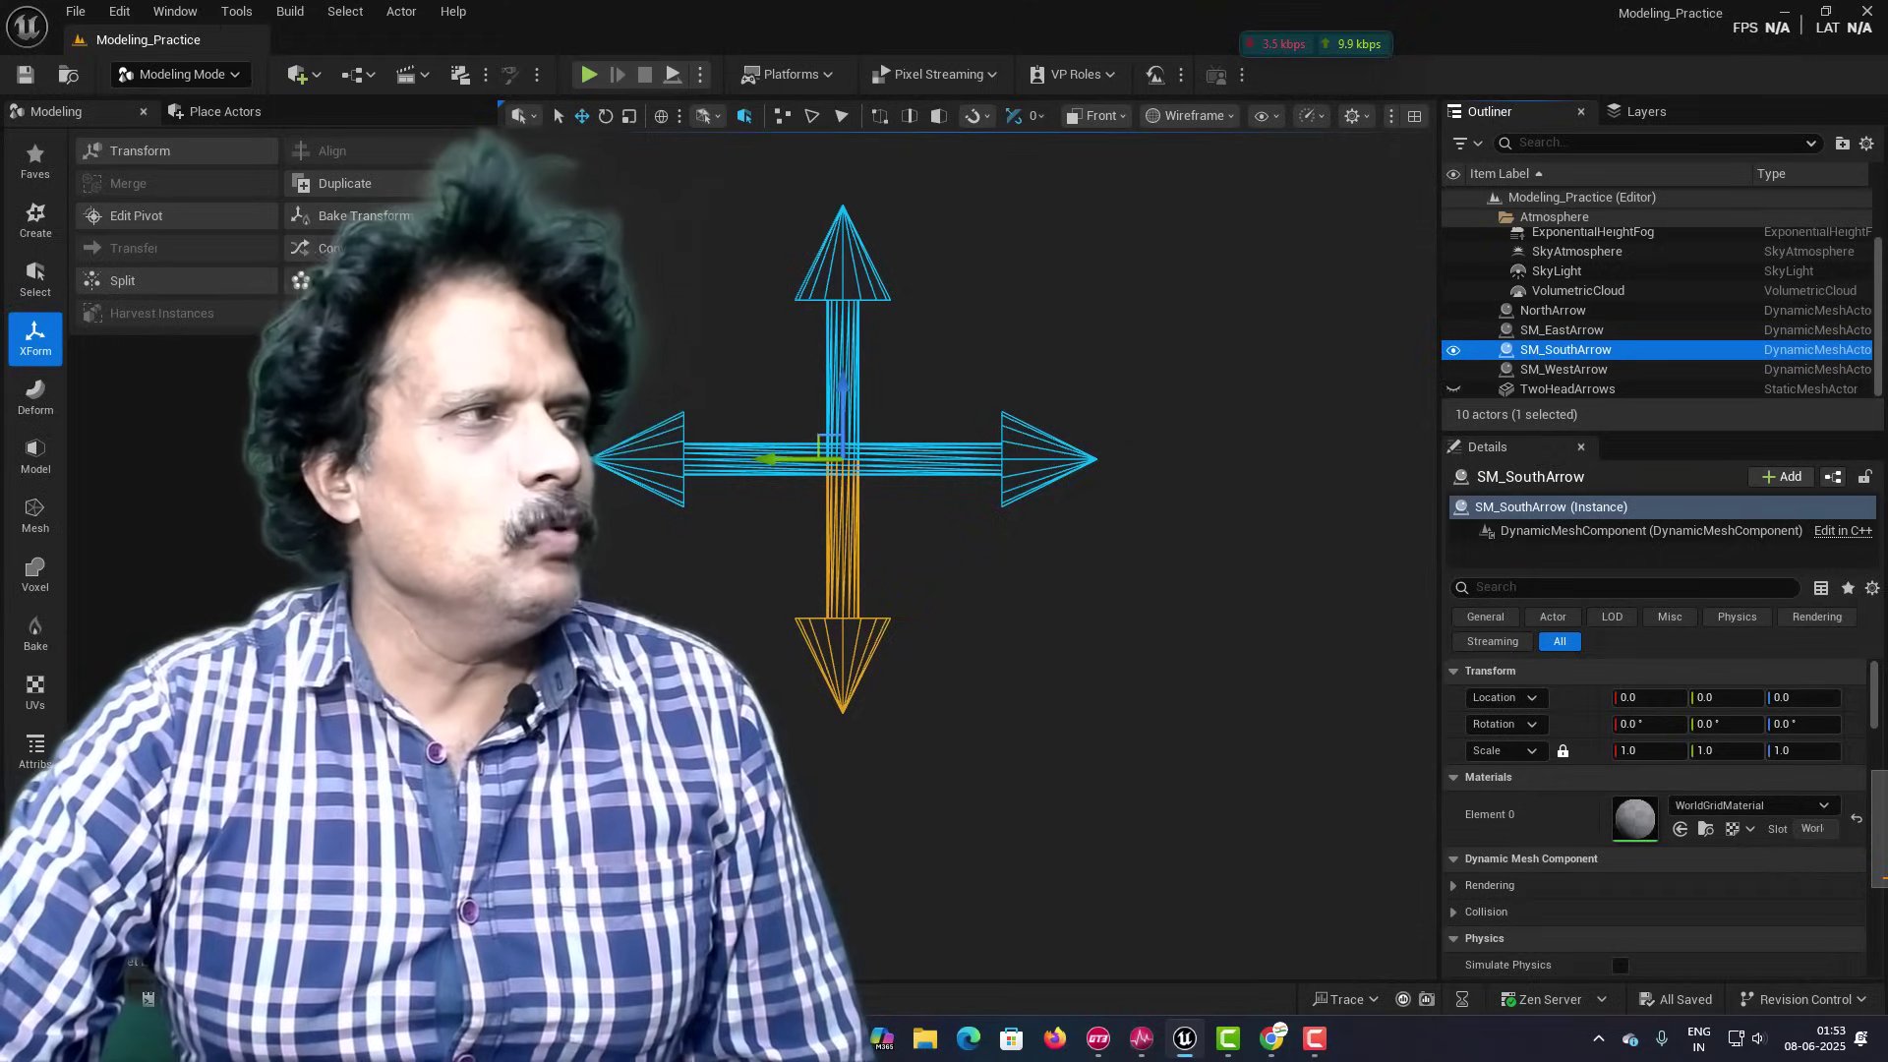